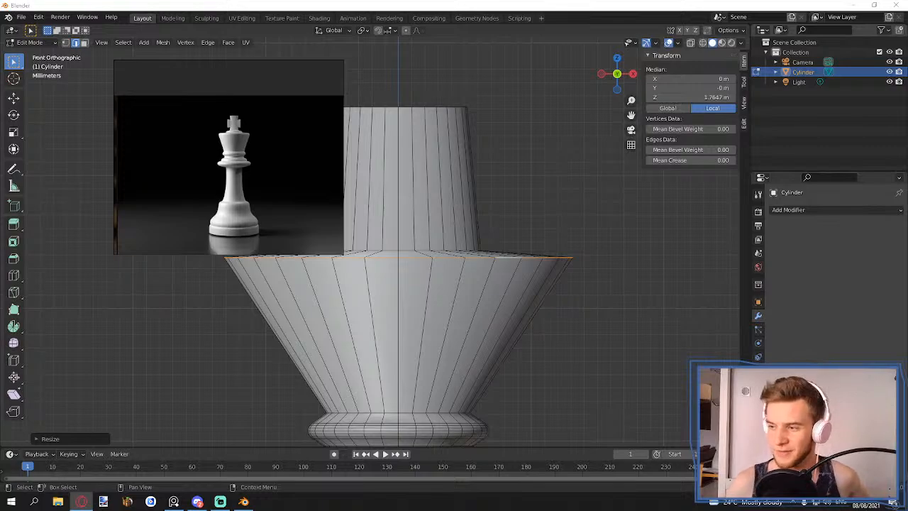
- Move the king reference image clear of the model and shrink its window
drag(214, 96, 160, 88)
drag(238, 194, 221, 175)
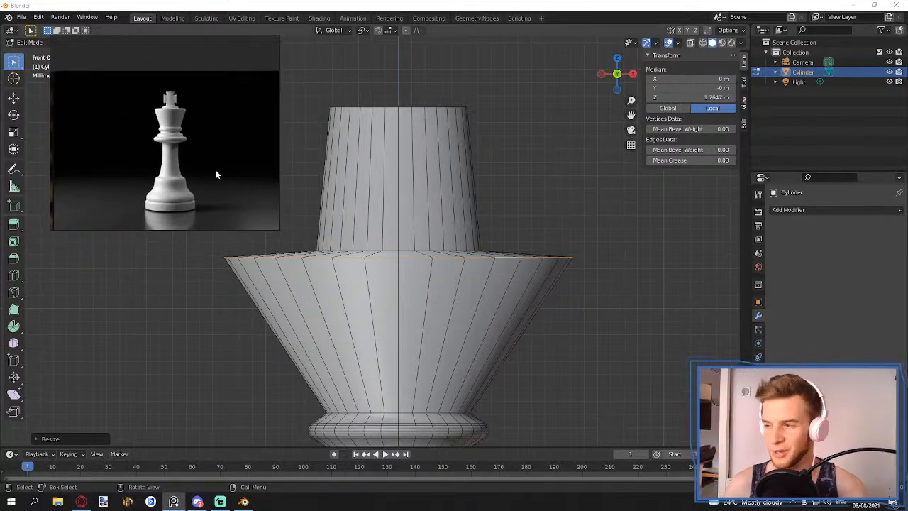
drag(50, 38, 69, 85)
scroll(158, 137, down, 3)
scroll(160, 138, up, 2)
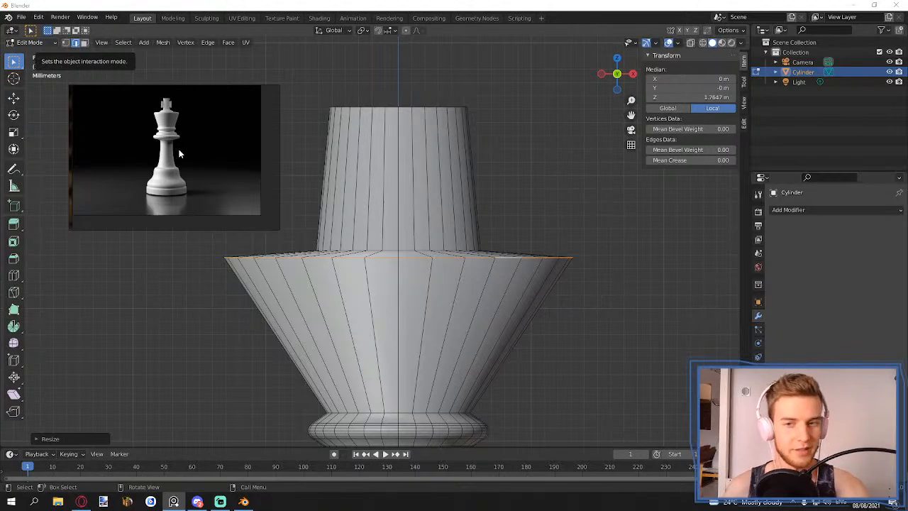
- Compare the proportions of the whole piece and its flared head with the king reference image
scroll(527, 295, down, 7)
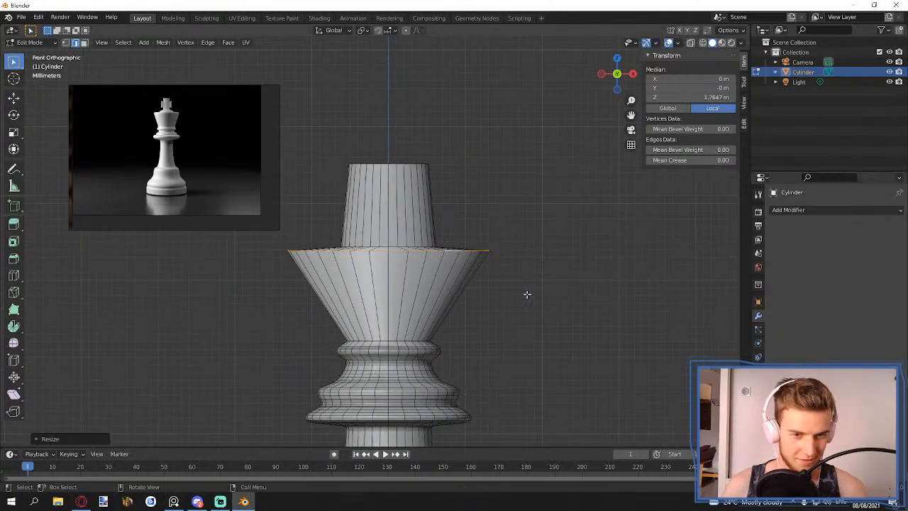
shift+middle_drag(491, 295, 531, 179)
scroll(531, 180, down, 2)
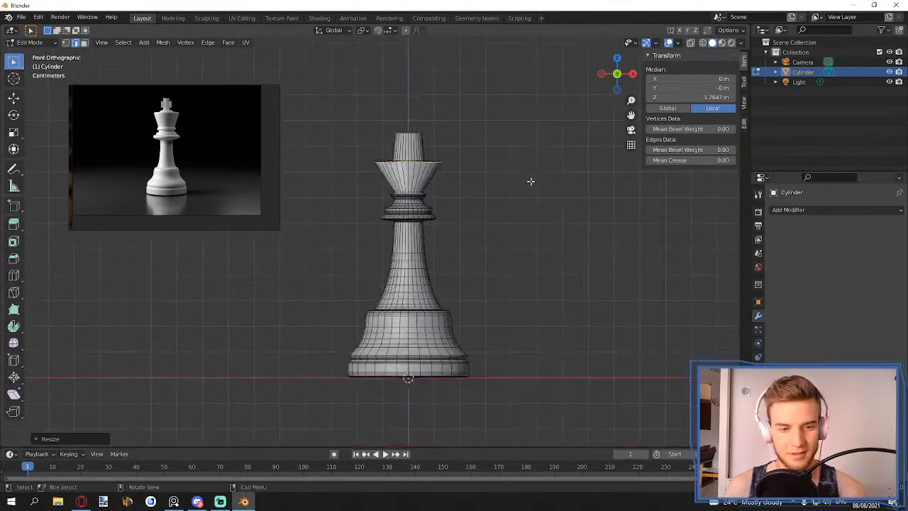
scroll(498, 260, up, 1)
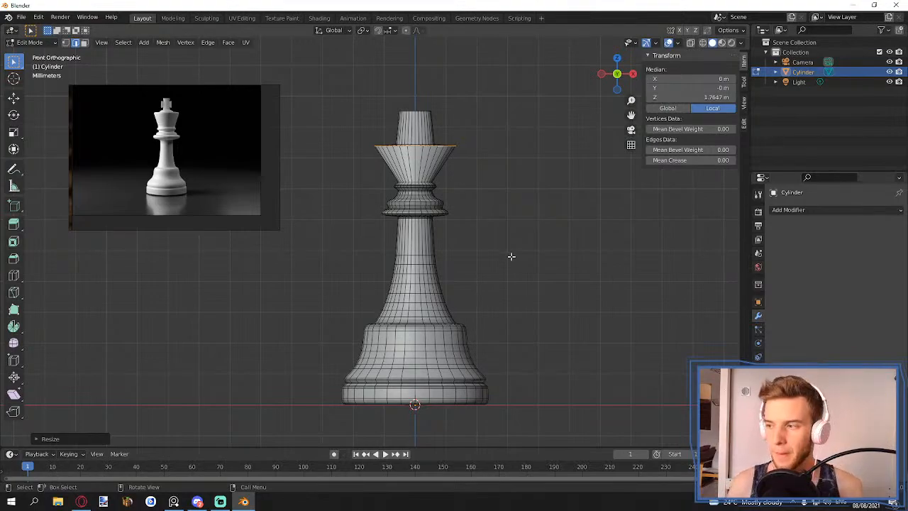
scroll(511, 256, up, 4)
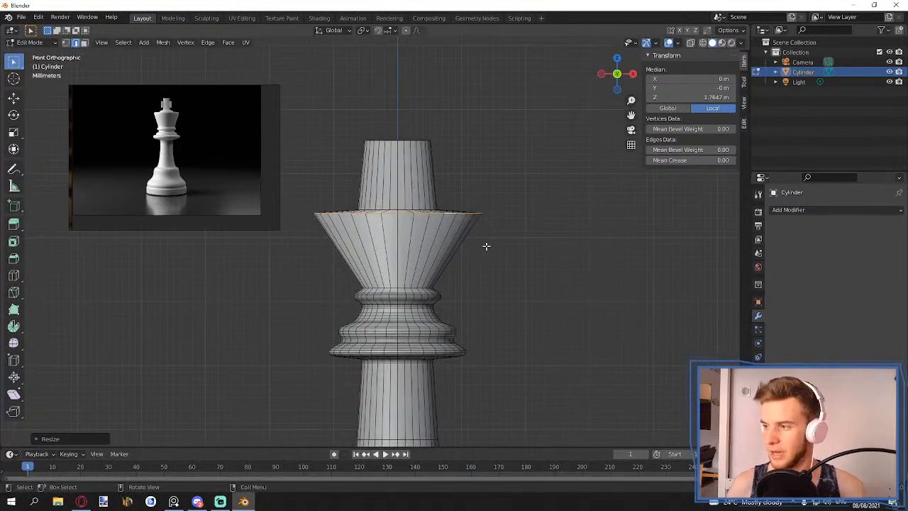
scroll(505, 237, up, 2)
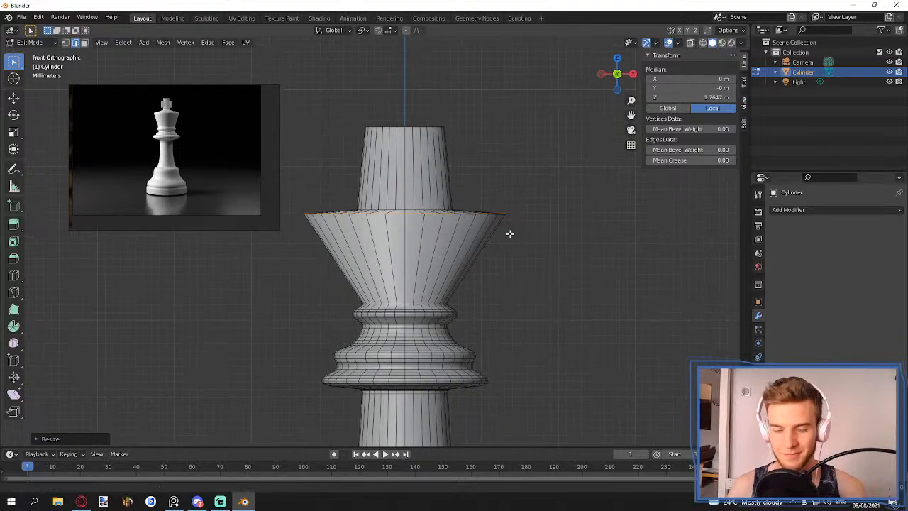
scroll(509, 233, up, 2)
scroll(574, 286, up, 1)
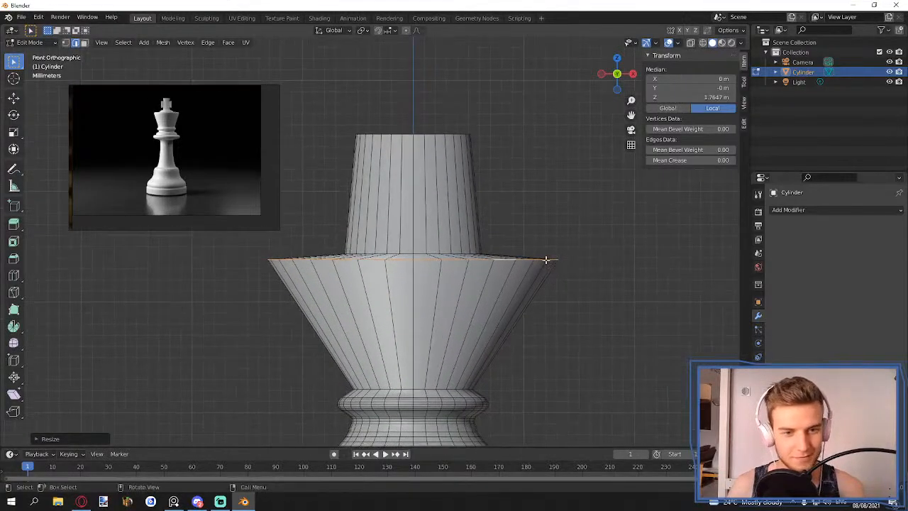
- Add a horizontal edge loop around the upper column, slid down to just above its base
scroll(227, 134, up, 5)
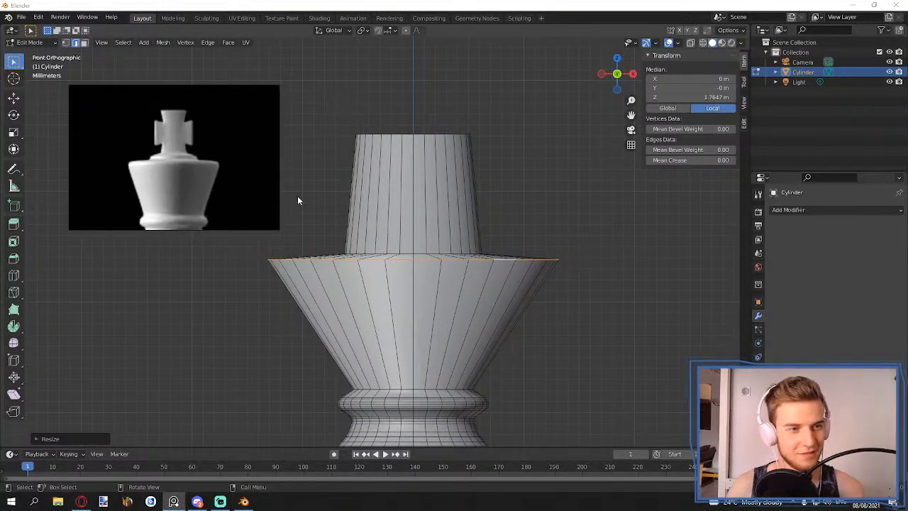
middle_drag(200, 161, 219, 161)
scroll(440, 219, up, 1)
middle_drag(440, 218, 468, 224)
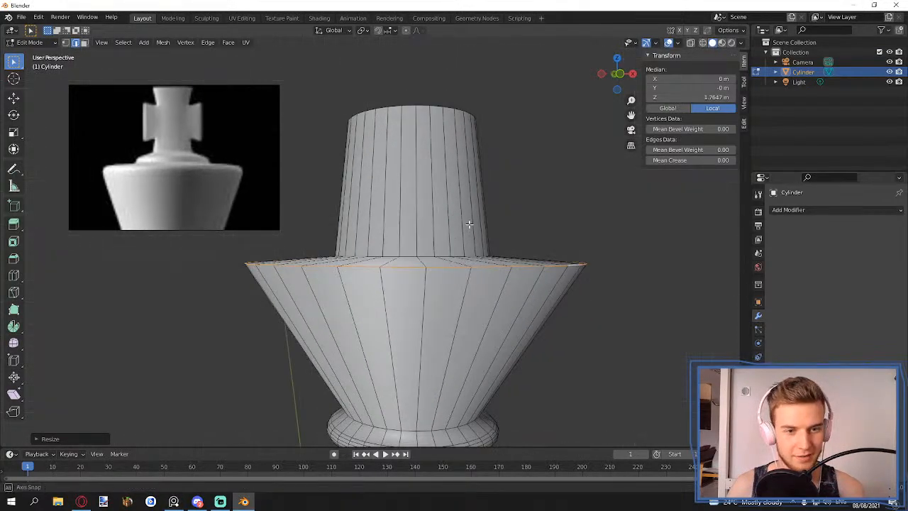
key(KP_1)
scroll(454, 216, up, 2)
key(ctrl+r)
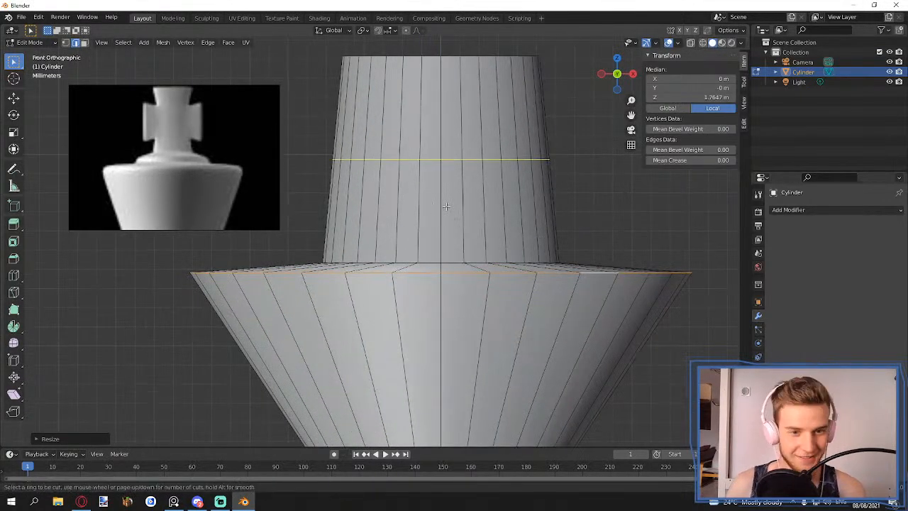
click(452, 212)
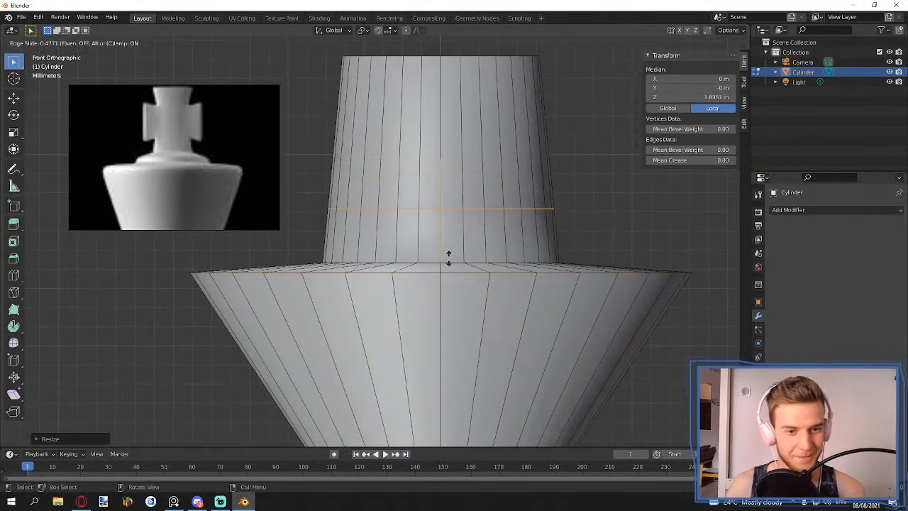
click(438, 295)
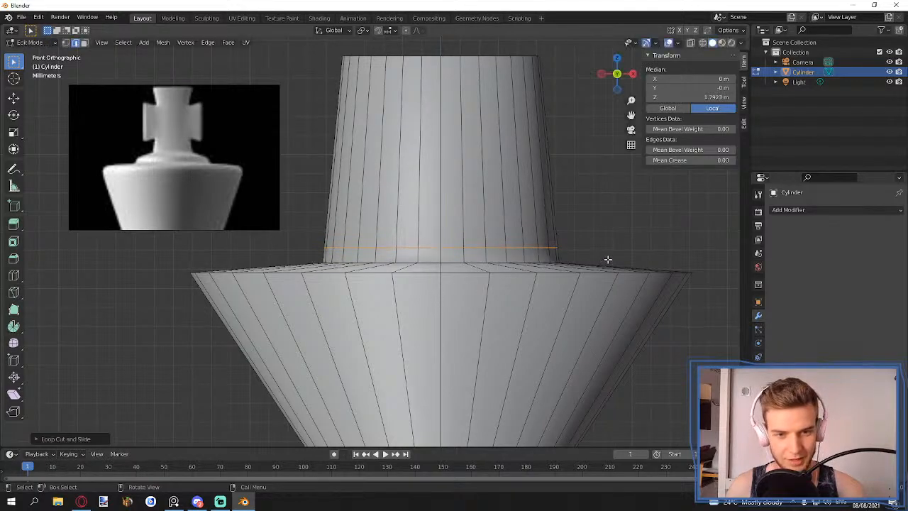
key(s)
click(606, 259)
- Add a second edge loop just above the first and scale it inward to about 0.48
key(ctrl+r)
click(508, 171)
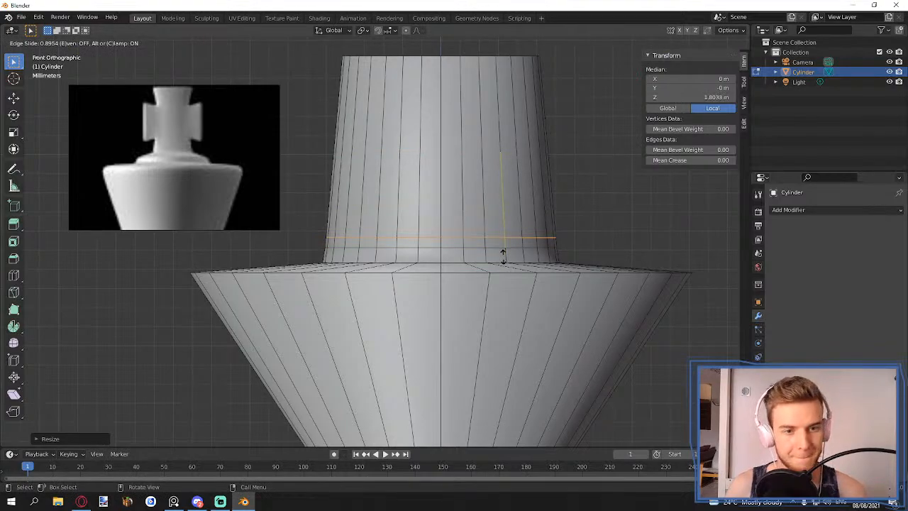
click(503, 255)
key(s)
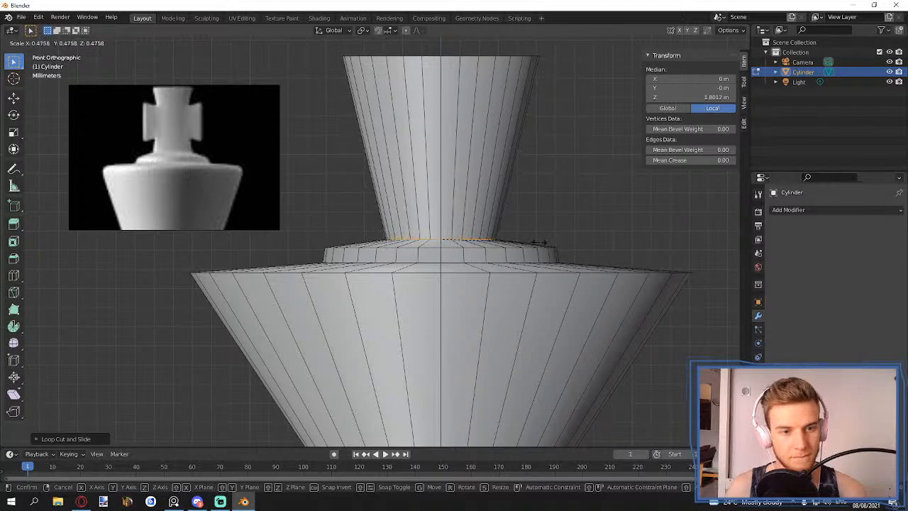
click(539, 243)
- Delete all faces of the tapered column above the narrowed ring
scroll(539, 236, down, 6)
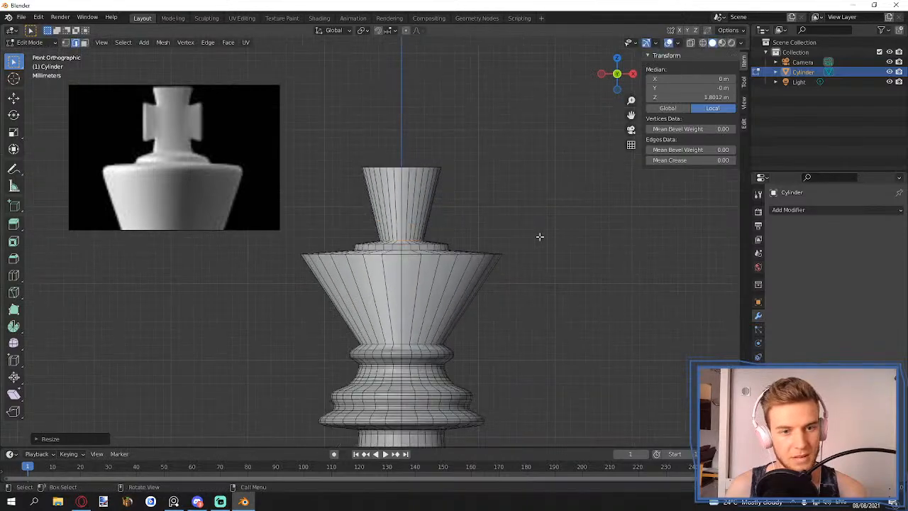
scroll(524, 237, up, 2)
scroll(487, 204, up, 3)
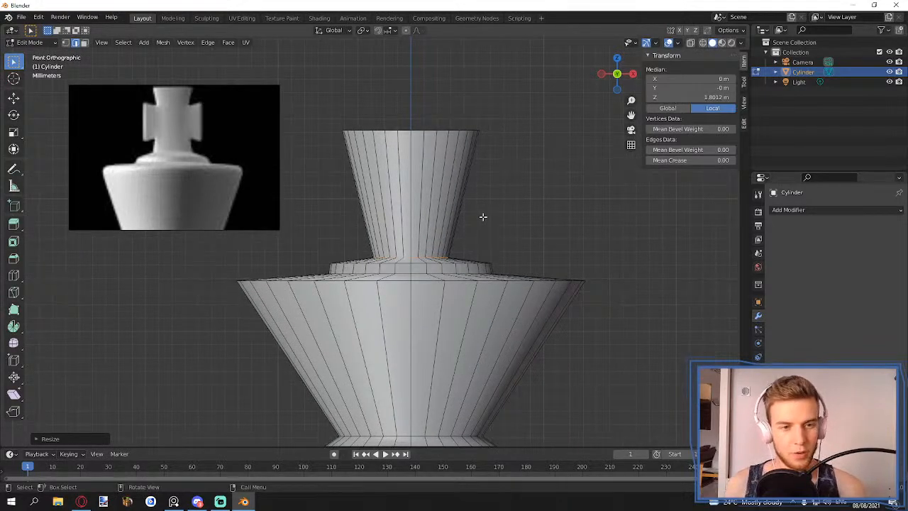
scroll(483, 217, up, 1)
scroll(483, 217, down, 1)
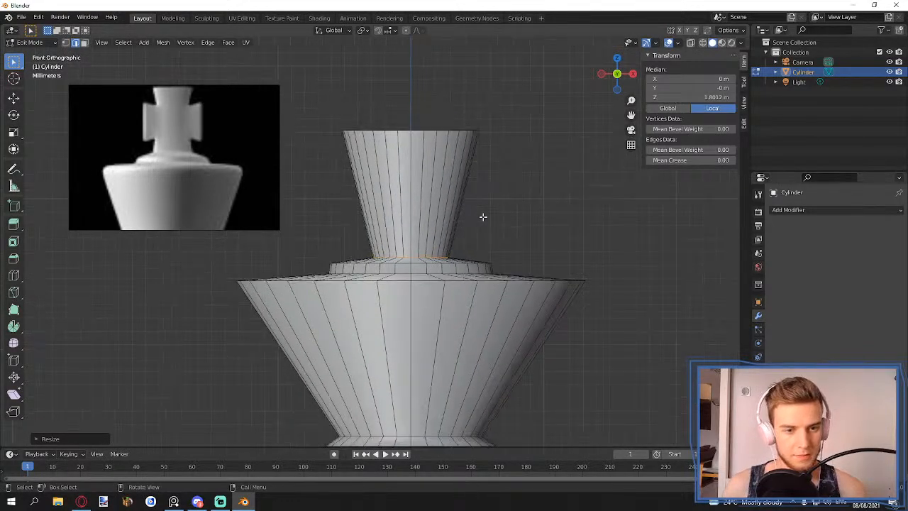
key(alt+a)
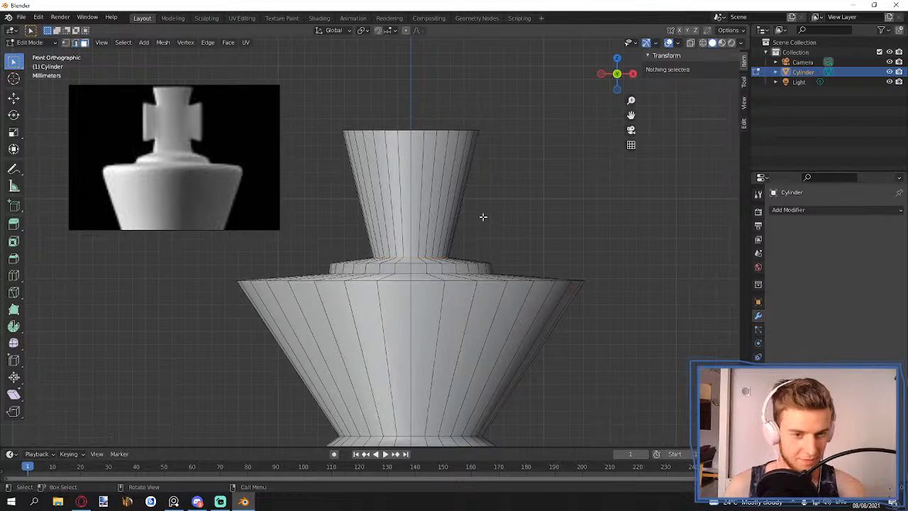
key(alt+z)
drag(518, 109, 344, 261)
key(x)
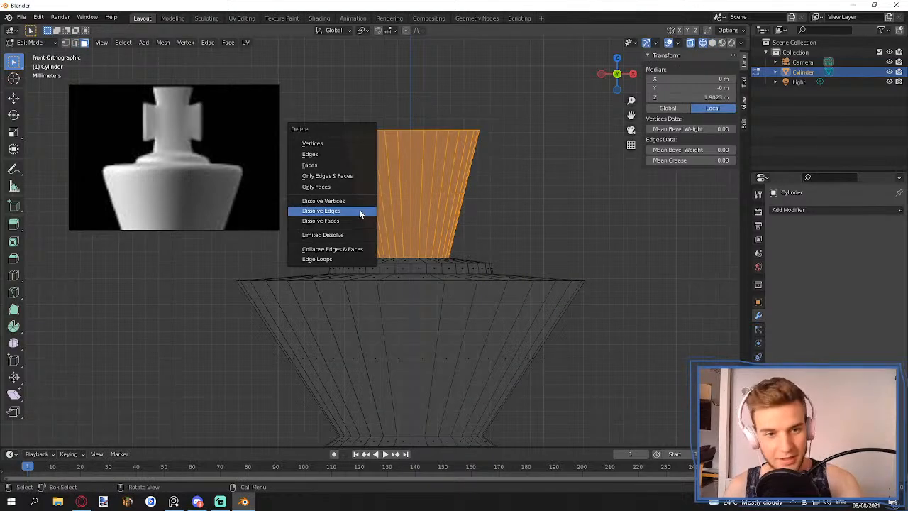
click(329, 164)
- Inspect the open top in Object Mode and compare the head's height with the reference image
key(Tab)
middle_drag(436, 226, 433, 250)
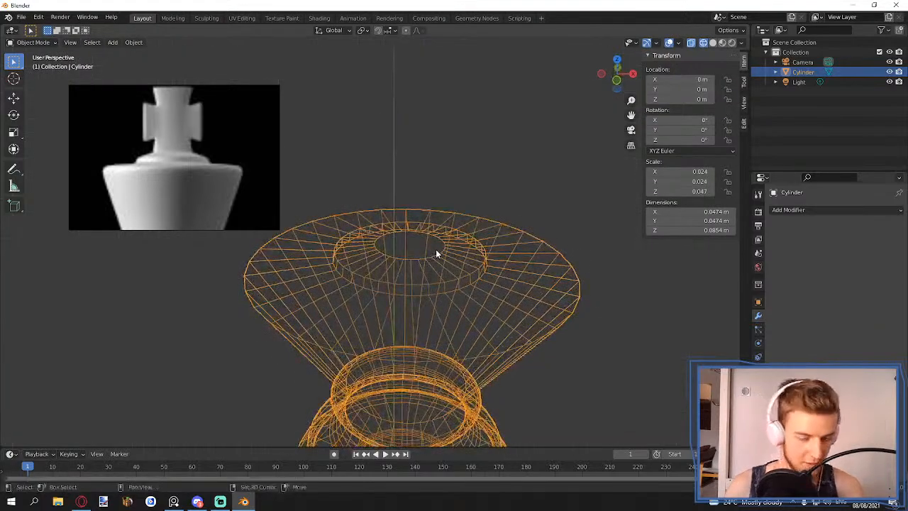
key(alt+z)
alt+middle_drag(489, 254, 478, 110)
scroll(488, 233, down, 6)
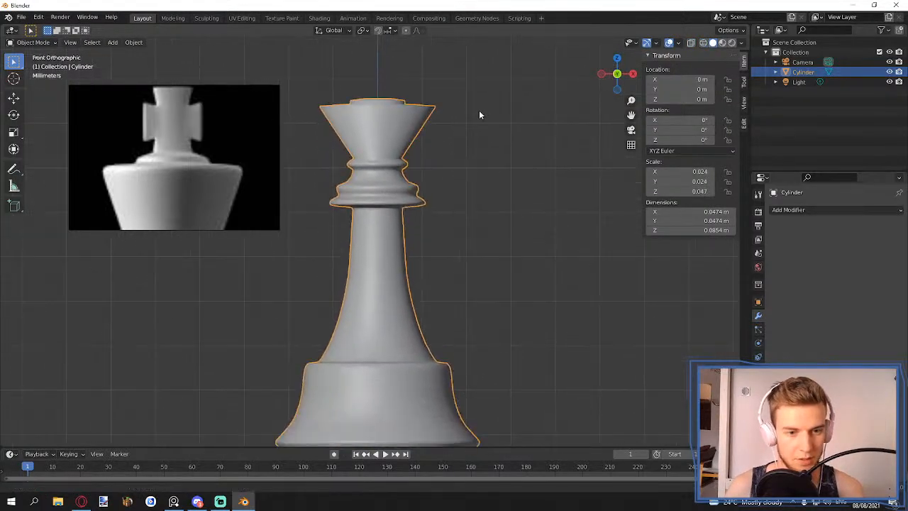
scroll(454, 149, down, 3)
scroll(424, 185, up, 2)
shift+middle_drag(425, 164, 432, 234)
scroll(431, 199, up, 3)
shift+middle_drag(429, 197, 427, 231)
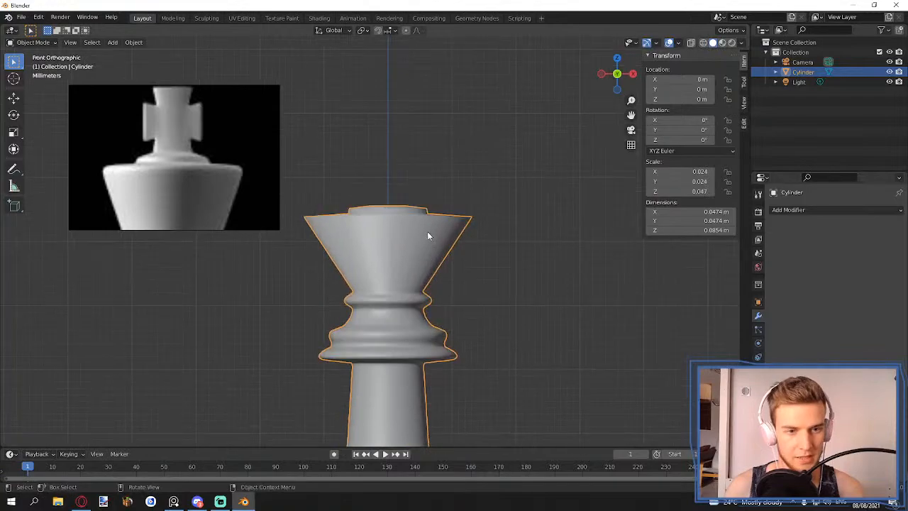
scroll(426, 229, down, 6)
scroll(421, 222, up, 1)
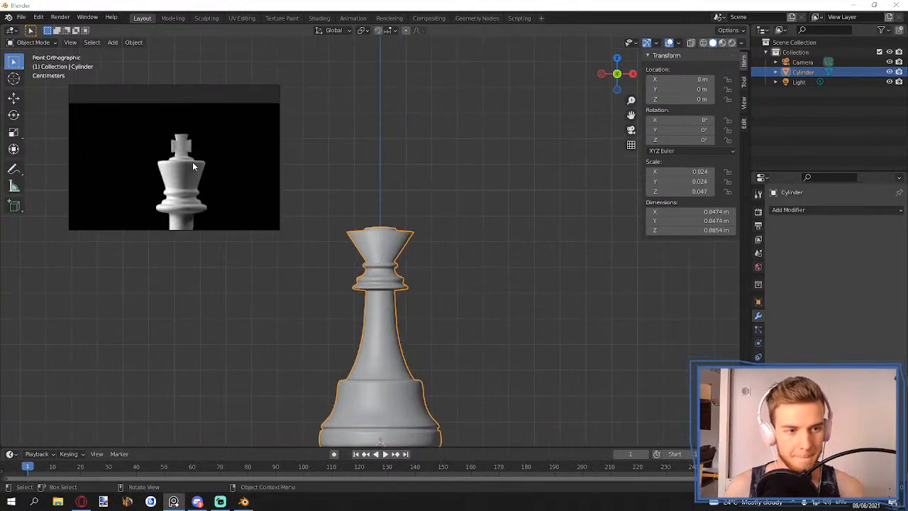
scroll(412, 225, up, 4)
scroll(408, 224, up, 1)
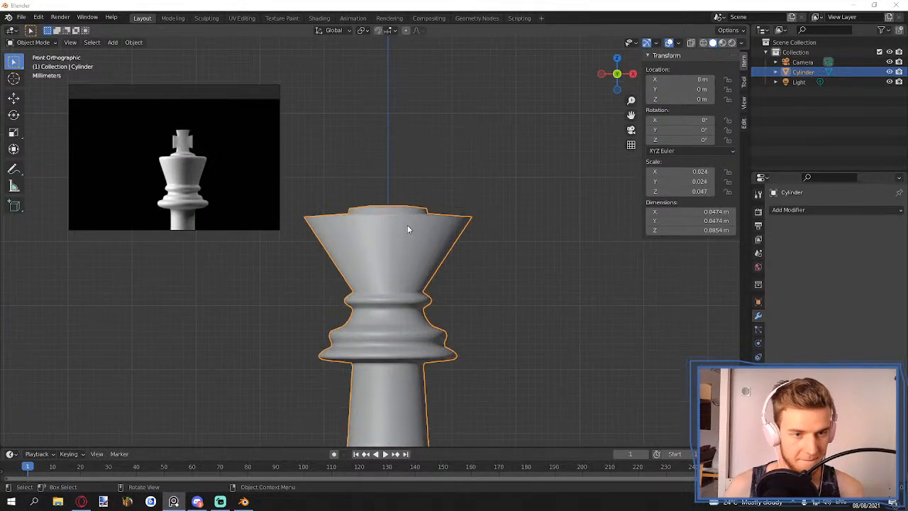
- Raise all vertices of the head's flared rim and top collar about 5.7 mm along the Z axis
key(Tab)
key(shift+z)
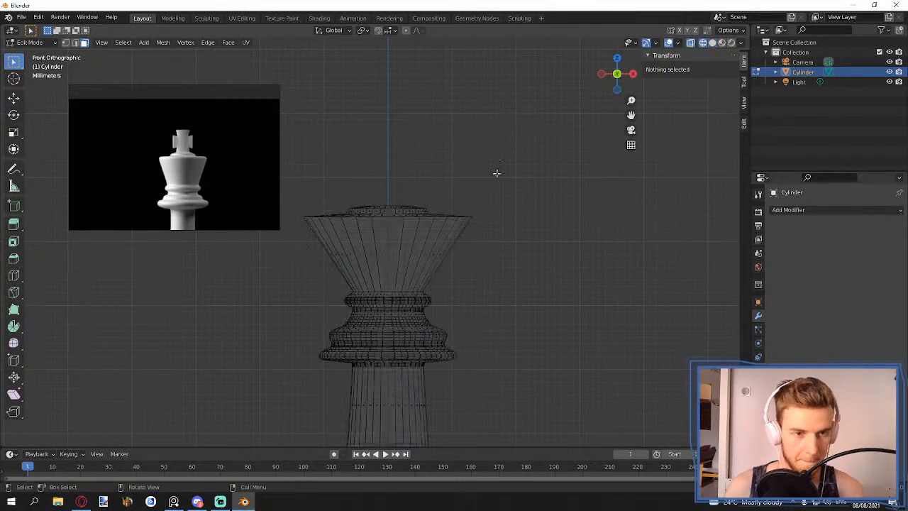
drag(523, 149, 299, 219)
key(1)
drag(449, 136, 326, 223)
scroll(434, 243, down, 1)
scroll(434, 241, down, 1)
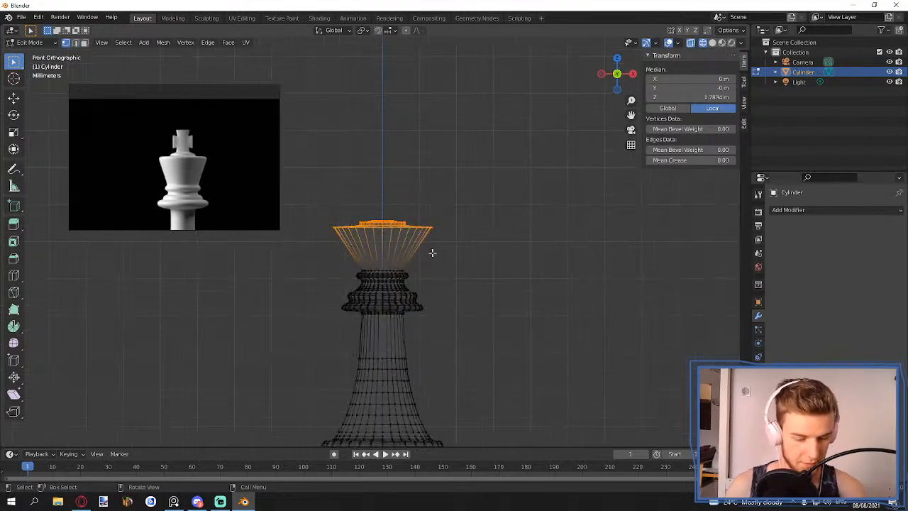
key(g)
key(z)
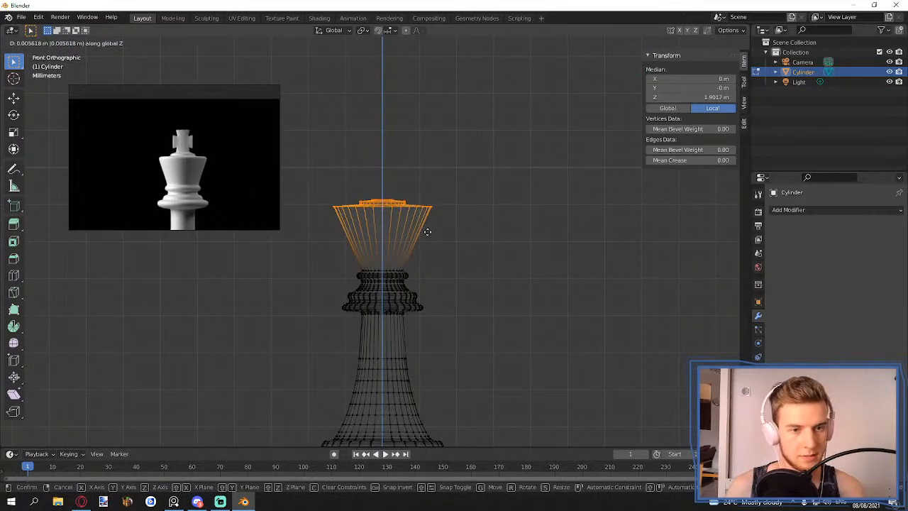
click(425, 231)
- Raise the selected rim and collar vertices slightly further along Z to match the reference proportions
scroll(433, 244, down, 3)
scroll(428, 264, up, 3)
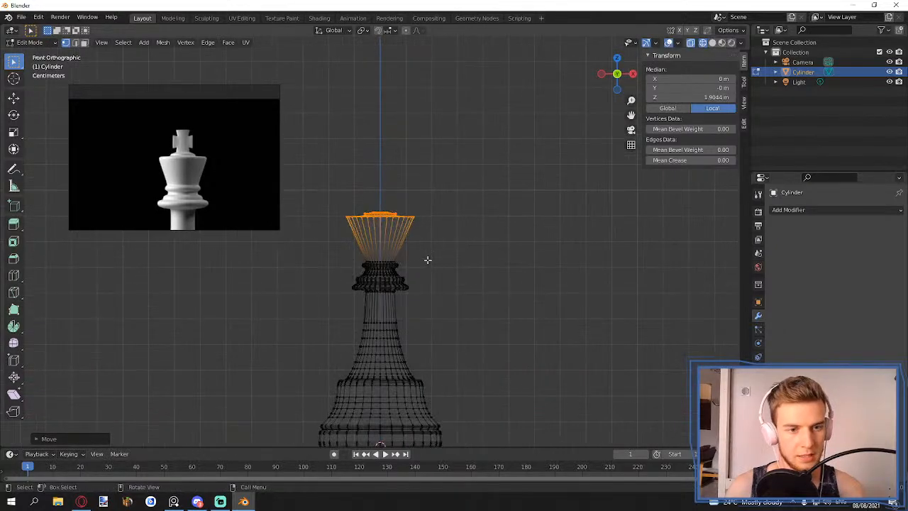
key(g)
key(z)
click(432, 255)
scroll(418, 369, down, 3)
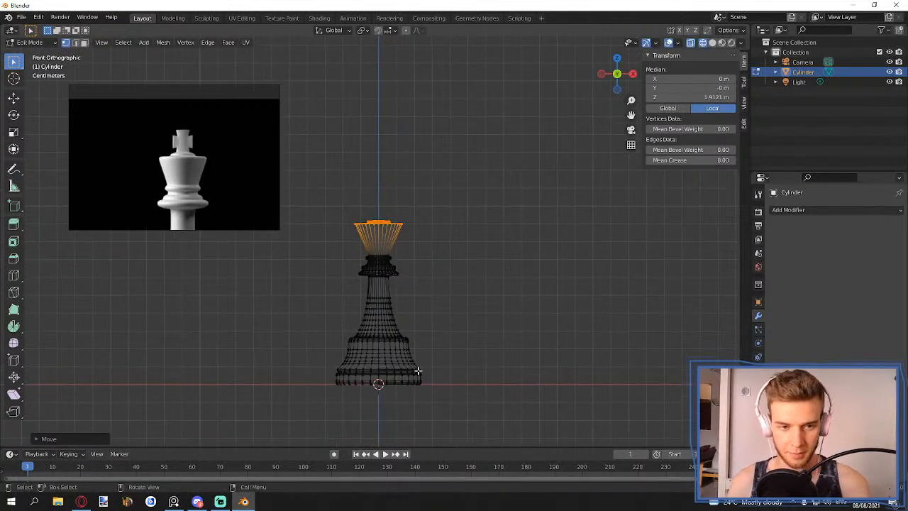
scroll(418, 370, up, 2)
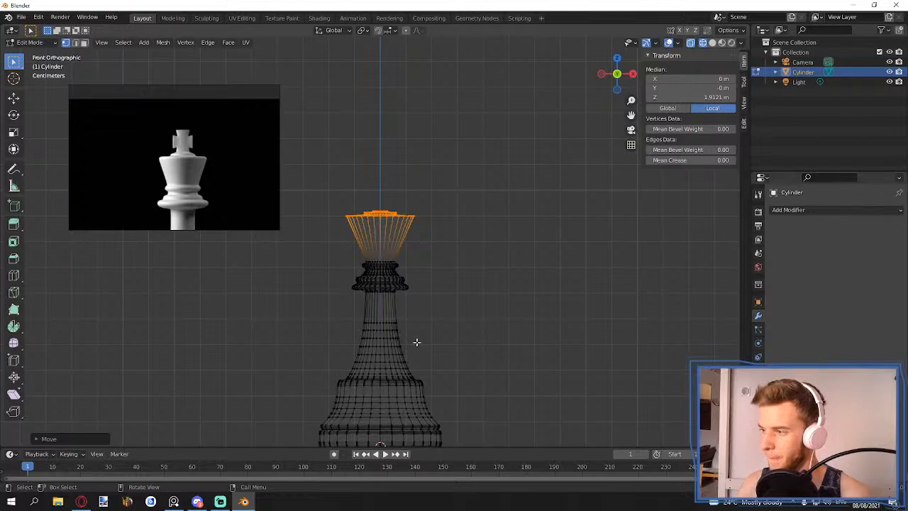
scroll(414, 325, up, 4)
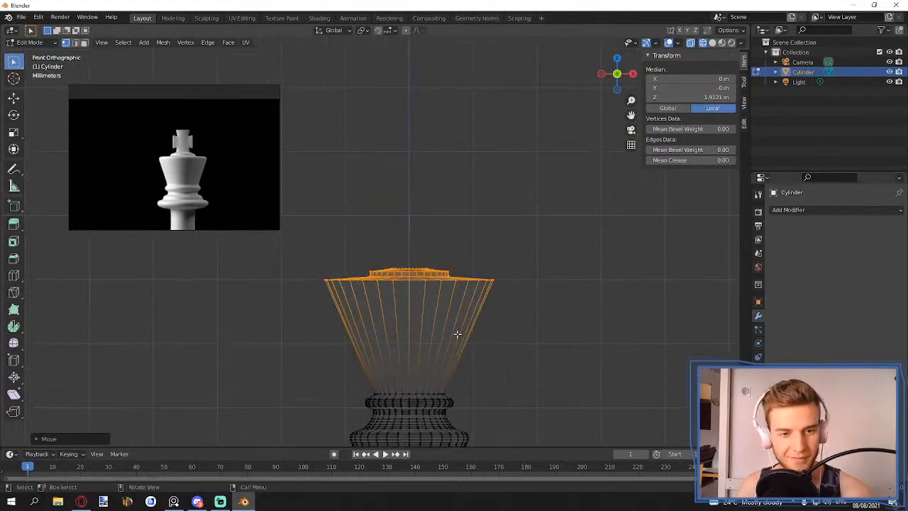
- Fill the open hole in the top collar with a face and return to Object Mode in front view
key(Tab)
key(shift+z)
mouse_move(464, 312)
middle_down()
mouse_move(547, 296)
mouse_move(531, 279)
middle_up()
key(Tab)
scroll(525, 281, up, 3)
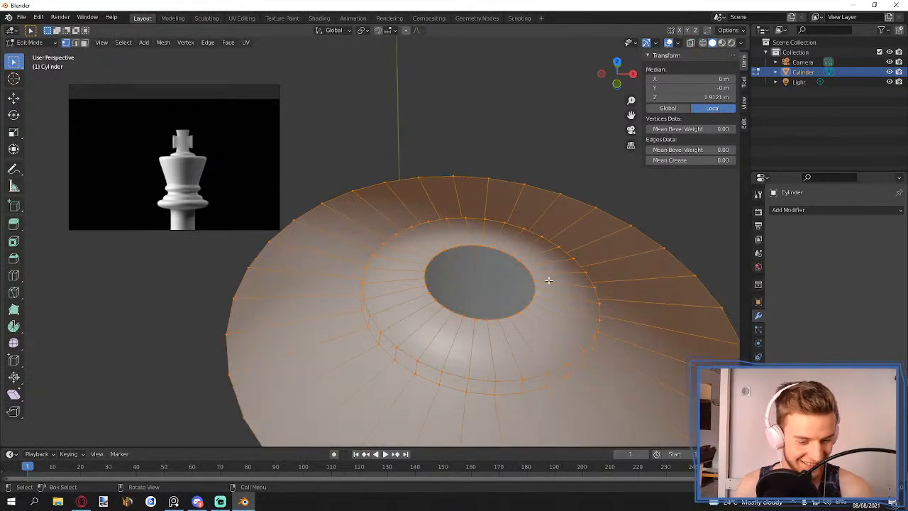
key(2)
alt+click(531, 286)
scroll(552, 302, up, 1)
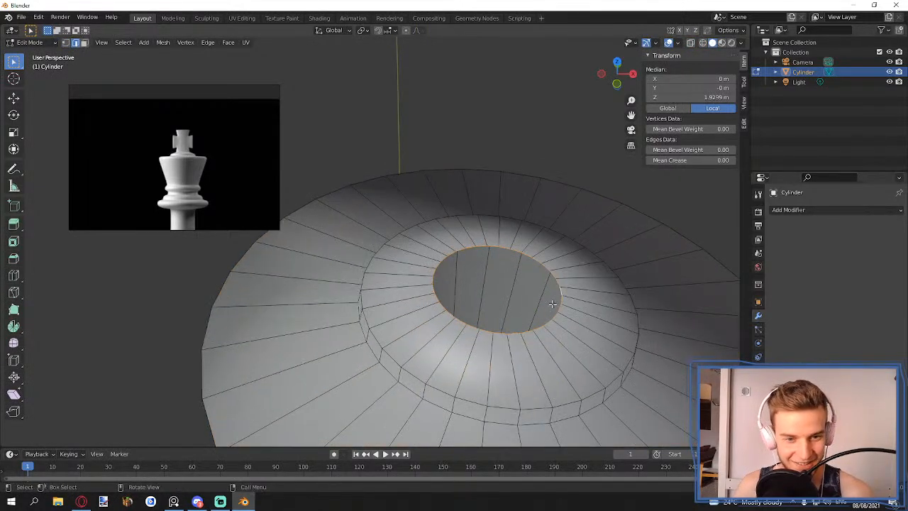
key(f)
scroll(558, 301, down, 2)
key(Tab)
scroll(572, 256, down, 5)
alt+middle_drag(519, 274, 517, 211)
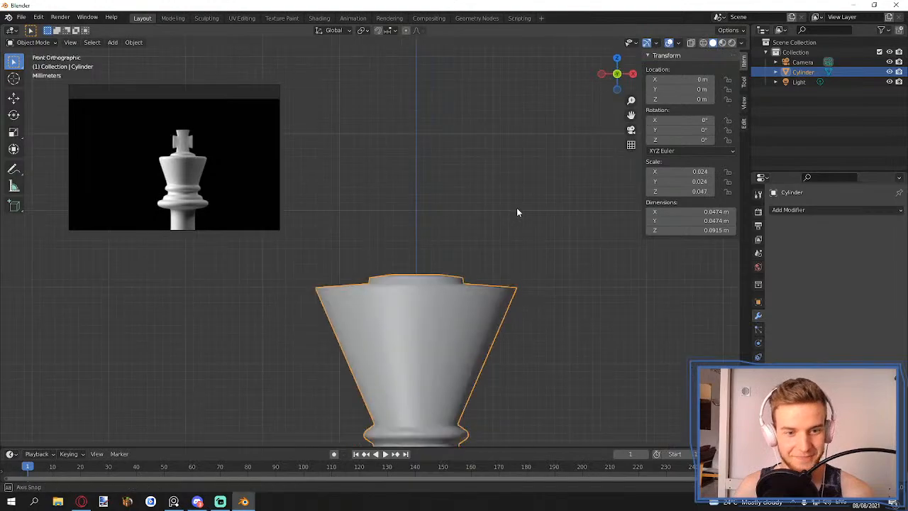
- Bevel the outer rim edge loop of the flared head with six segments to round it over
scroll(515, 284, down, 4)
shift+middle_drag(513, 305, 508, 255)
scroll(505, 273, up, 3)
key(Tab)
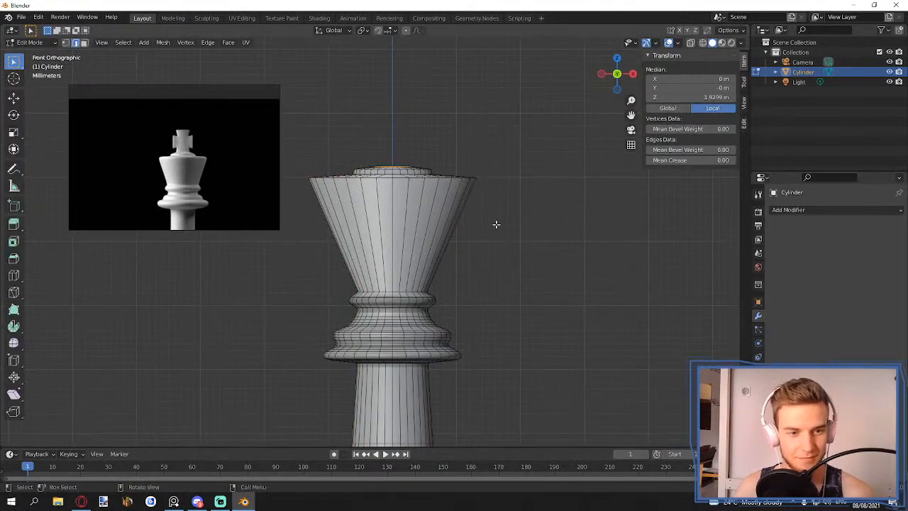
scroll(489, 234, up, 2)
alt+click(417, 205)
scroll(468, 266, down, 1)
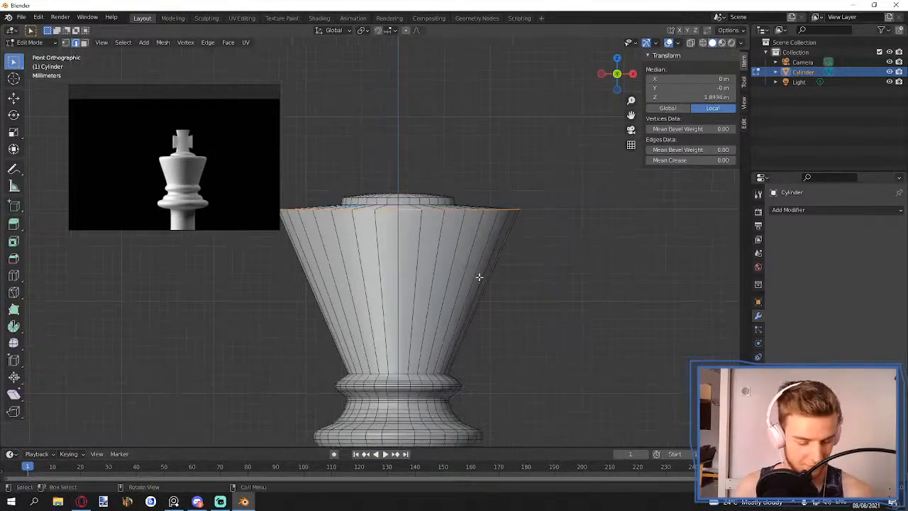
key(ctrl+b)
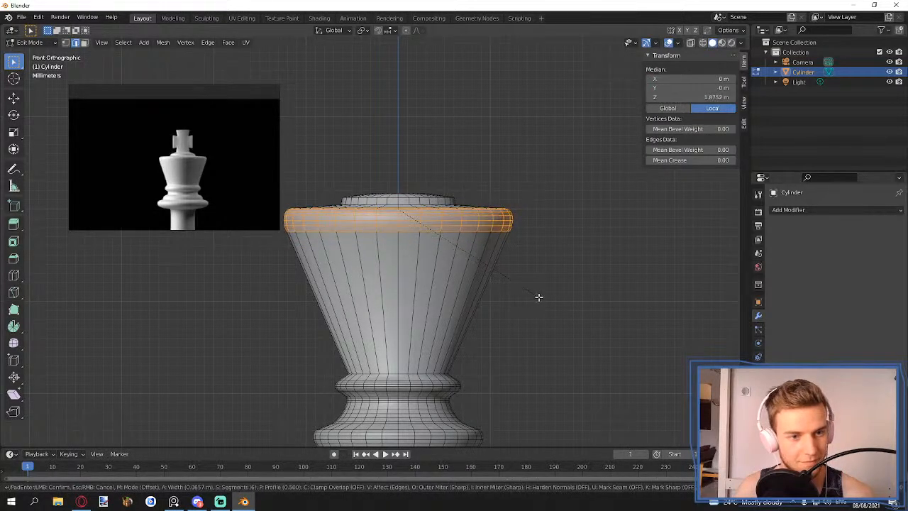
click(537, 297)
scroll(511, 284, up, 6)
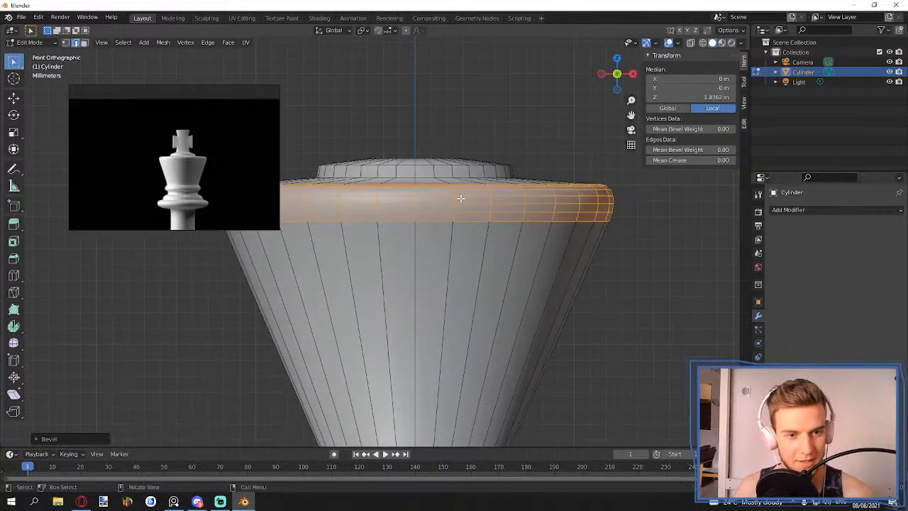
- Bevel the edge loop where the top collar meets the head, using four segments and a width of about 0.007 m
scroll(462, 270, down, 1)
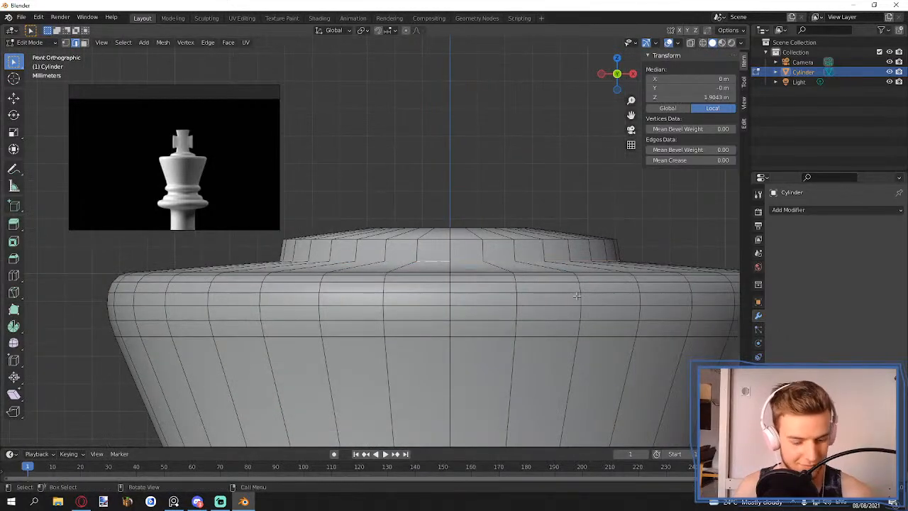
key(ctrl+b)
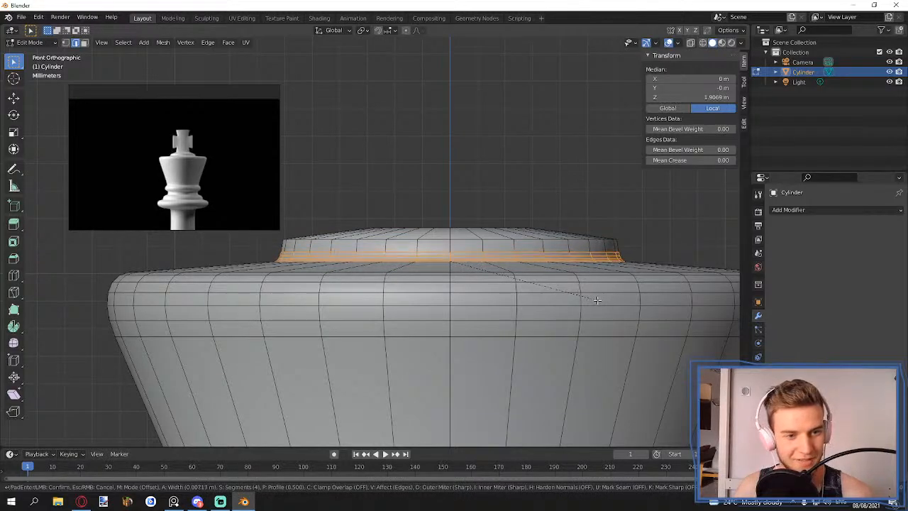
click(596, 300)
- Bevel the top collar's upper outer edge loop with three segments and a width of about 0.007 m
alt+click(434, 238)
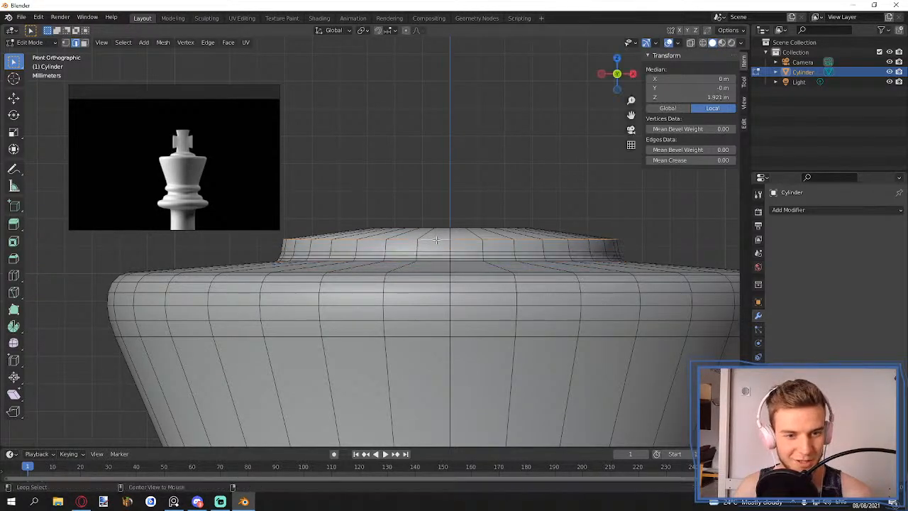
key(ctrl+b)
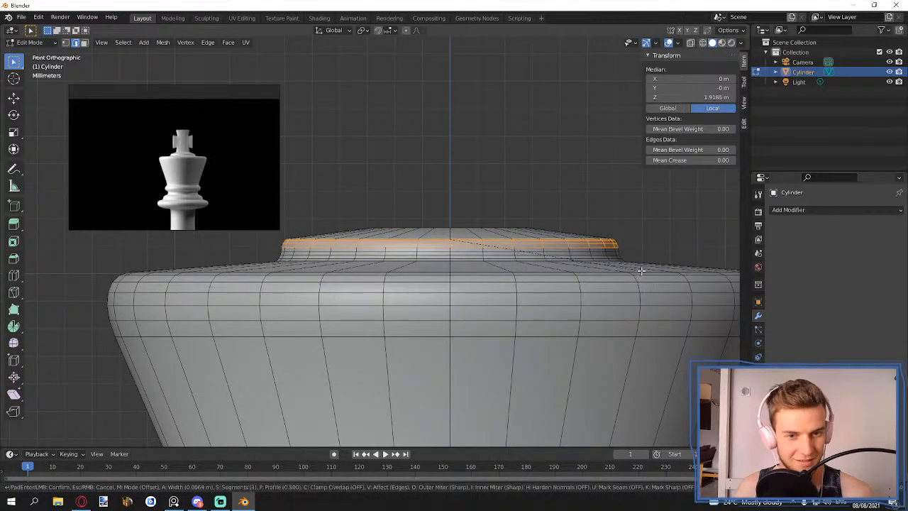
scroll(640, 270, up, 1)
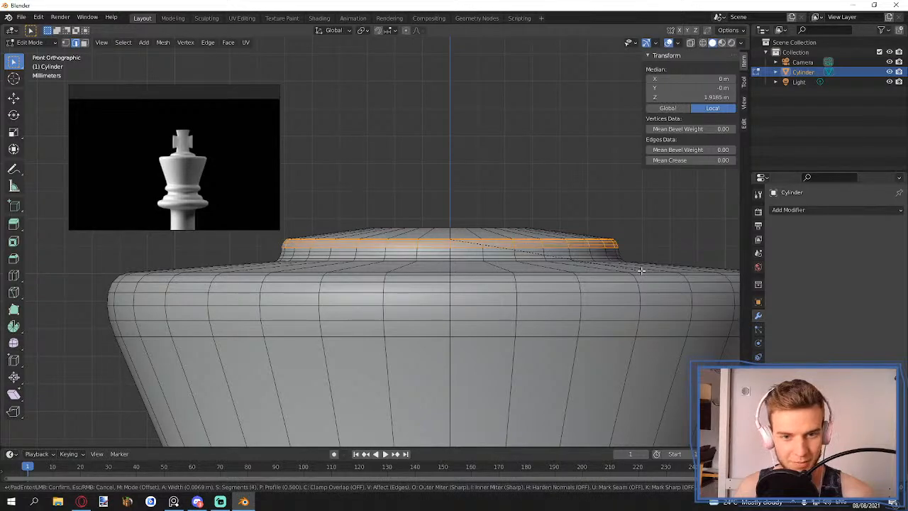
scroll(641, 270, down, 1)
click(640, 270)
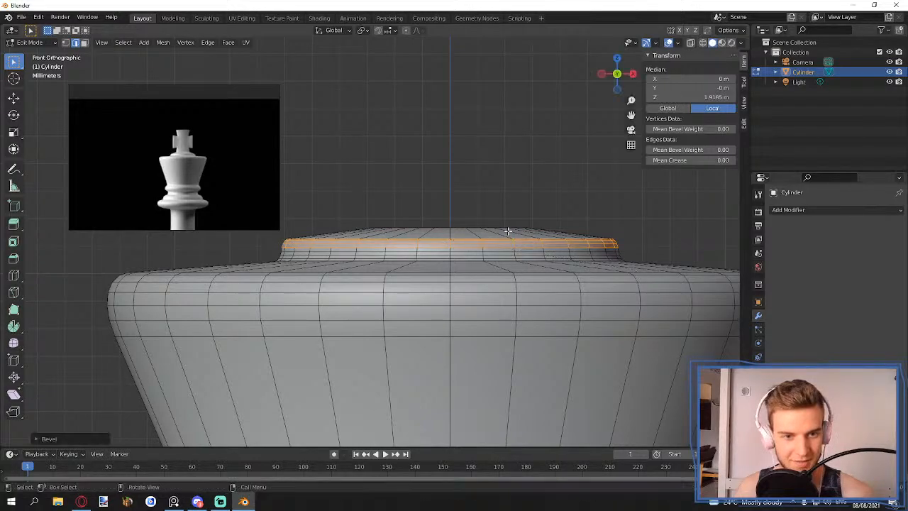
- Bevel the edge loop around the collar's top cap face with three segments
alt+click(466, 228)
key(ctrl+b)
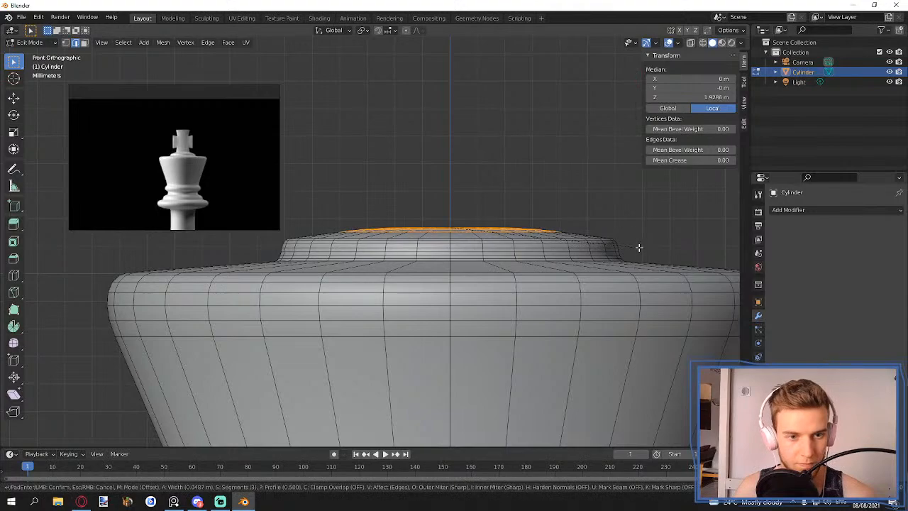
click(657, 250)
- Inspect the rounded head and whole piece in Object Mode from several angles and compare them with the reference image
middle_drag(653, 251, 566, 266)
scroll(573, 274, down, 2)
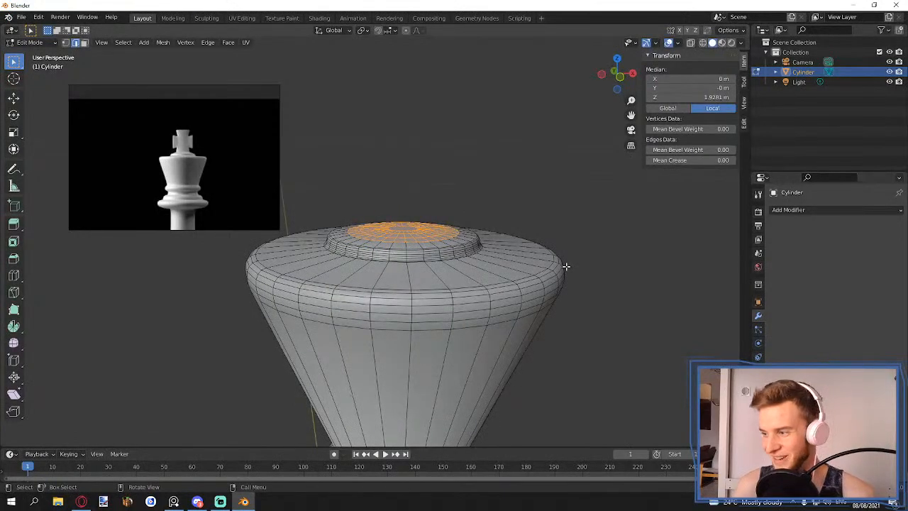
scroll(565, 266, down, 1)
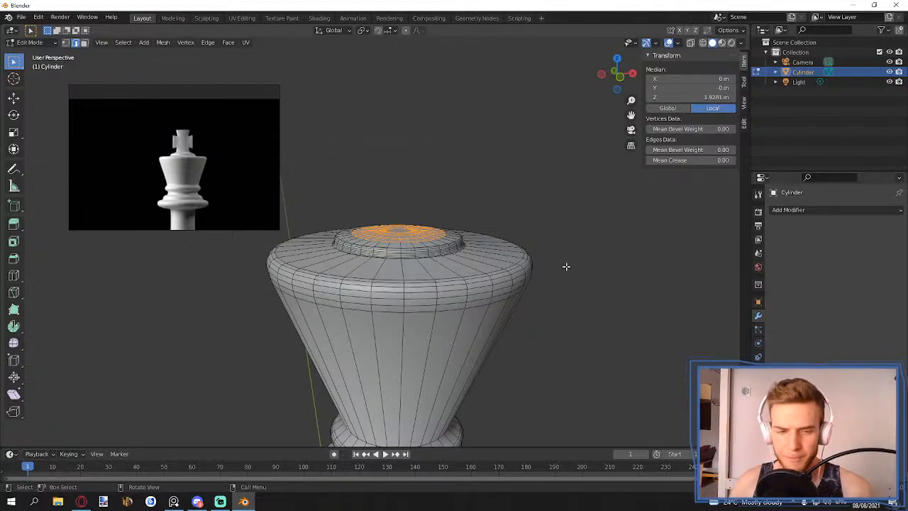
scroll(507, 277, down, 3)
key(Tab)
scroll(474, 290, down, 3)
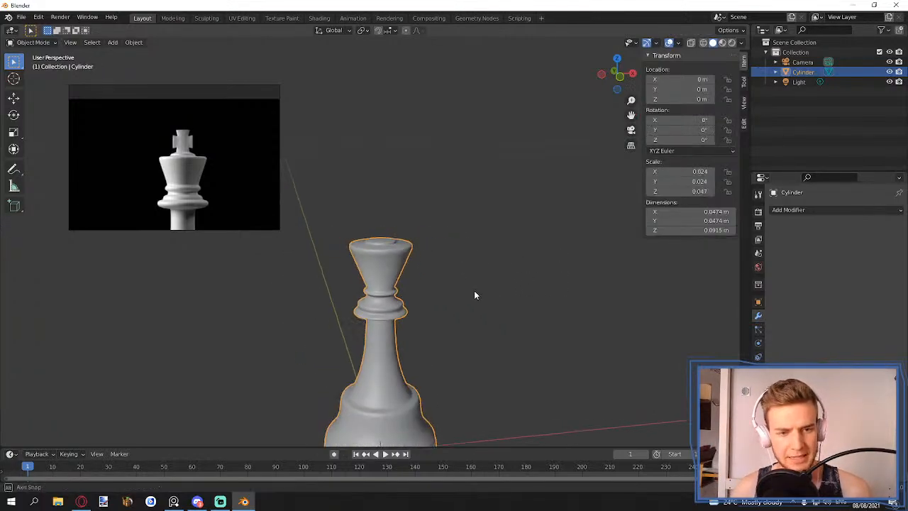
scroll(455, 298, down, 4)
mouse_move(462, 265)
middle_down()
mouse_move(457, 298)
mouse_move(452, 278)
middle_up()
scroll(376, 218, up, 2)
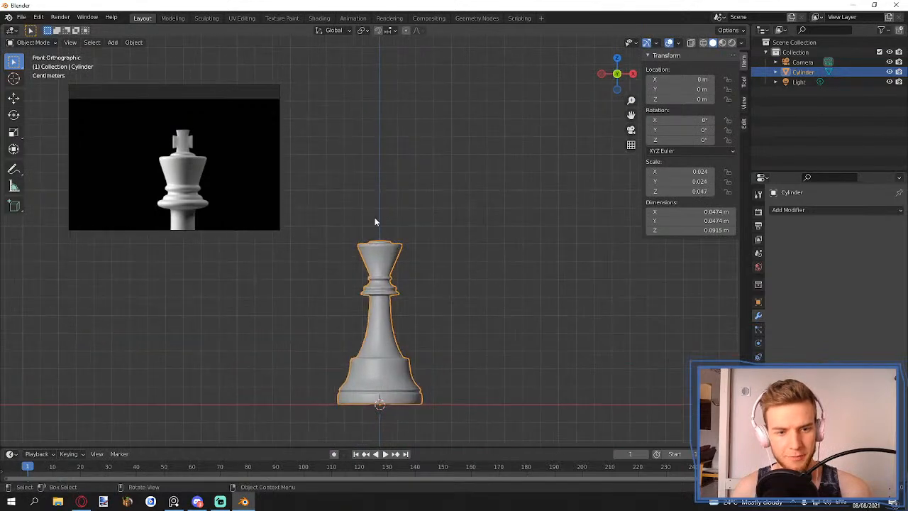
scroll(454, 298, up, 2)
scroll(459, 310, down, 1)
middle_drag(458, 310, 431, 285)
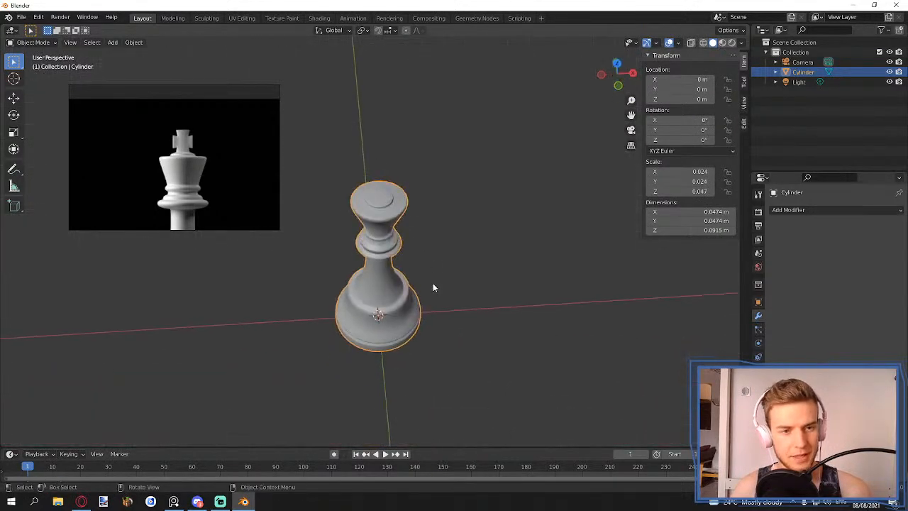
scroll(425, 234, up, 3)
scroll(417, 150, up, 2)
middle_drag(419, 143, 430, 248)
scroll(430, 248, up, 2)
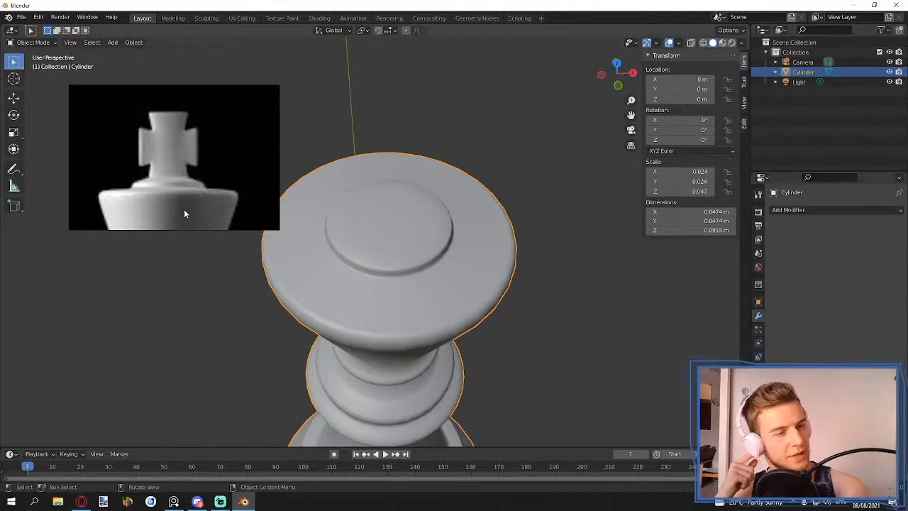
click(251, 231)
click(337, 263)
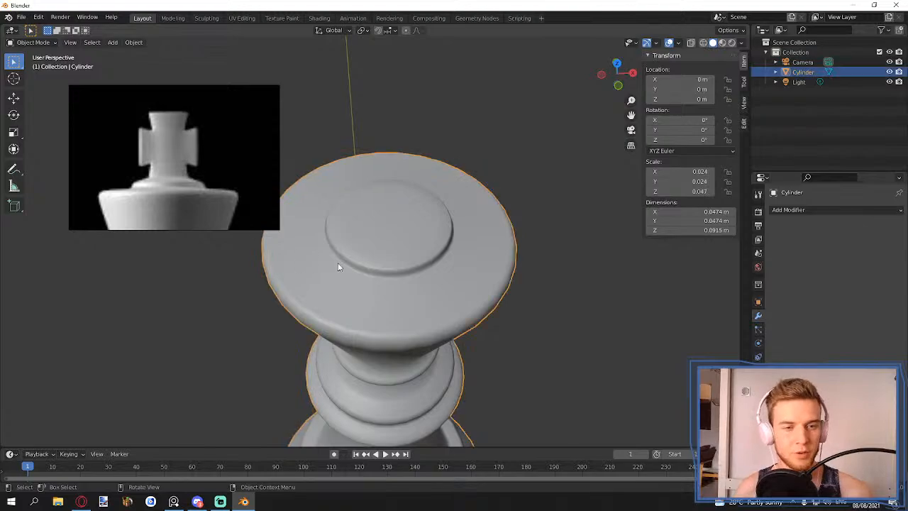
- Select the innermost ring of faces around the central disc on top of the collar in face select mode
key(Tab)
scroll(372, 258, down, 1)
scroll(408, 245, up, 4)
middle_drag(407, 238, 418, 244)
scroll(418, 244, up, 5)
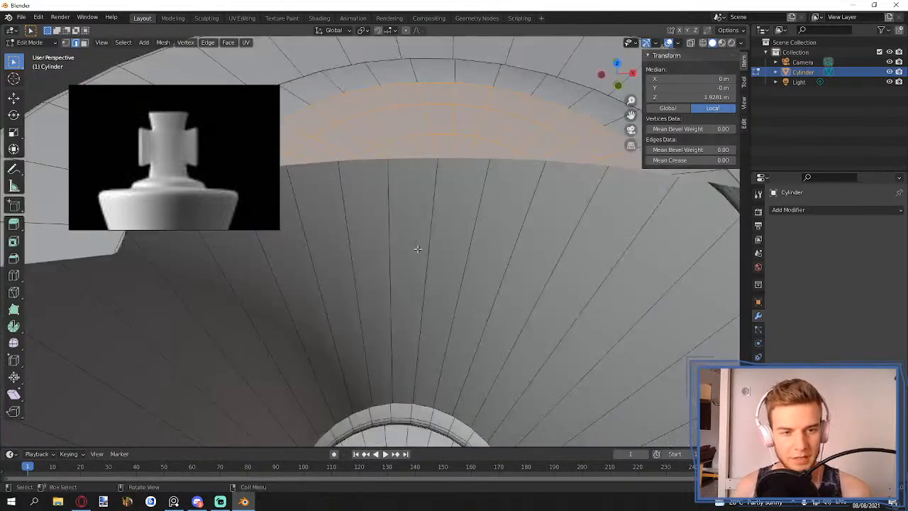
scroll(419, 253, down, 4)
key(3)
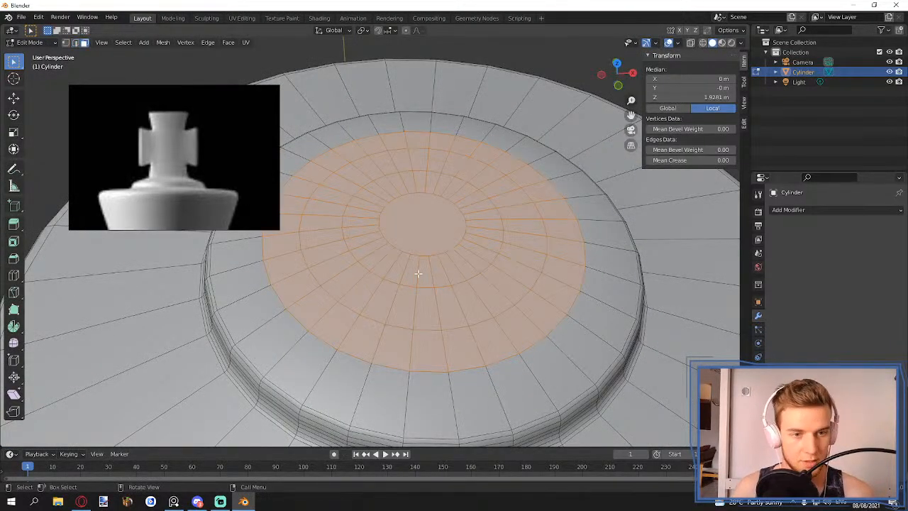
click(413, 272)
click(425, 271)
click(439, 271)
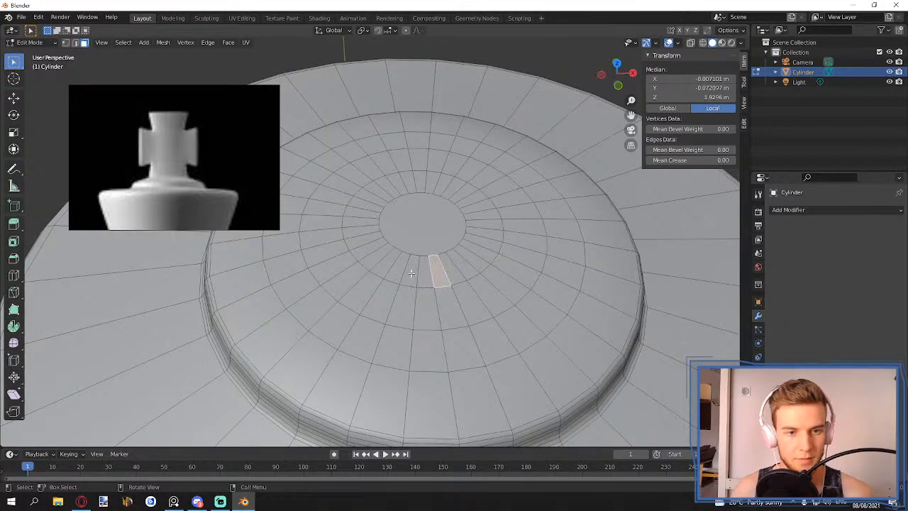
shift+click(412, 273)
shift+click(425, 272)
shift+click(454, 267)
shift+click(477, 257)
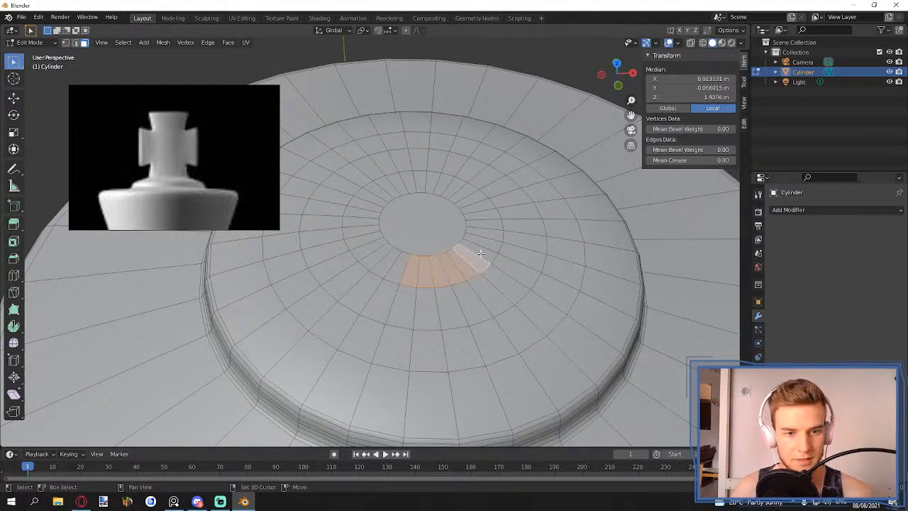
shift+click(488, 249)
shift+click(485, 242)
shift+click(485, 231)
shift+click(484, 223)
shift+click(483, 213)
shift+click(479, 205)
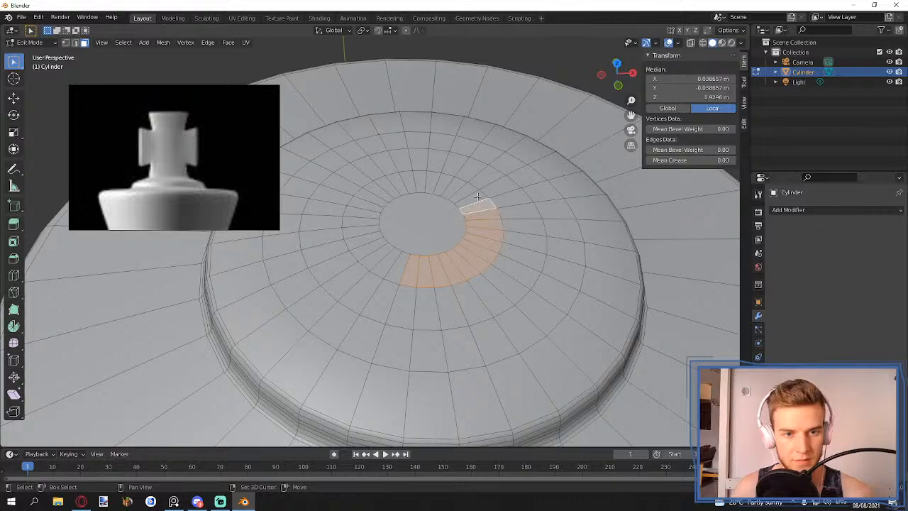
shift+click(471, 197)
shift+click(462, 190)
shift+click(451, 185)
shift+click(441, 183)
shift+click(431, 182)
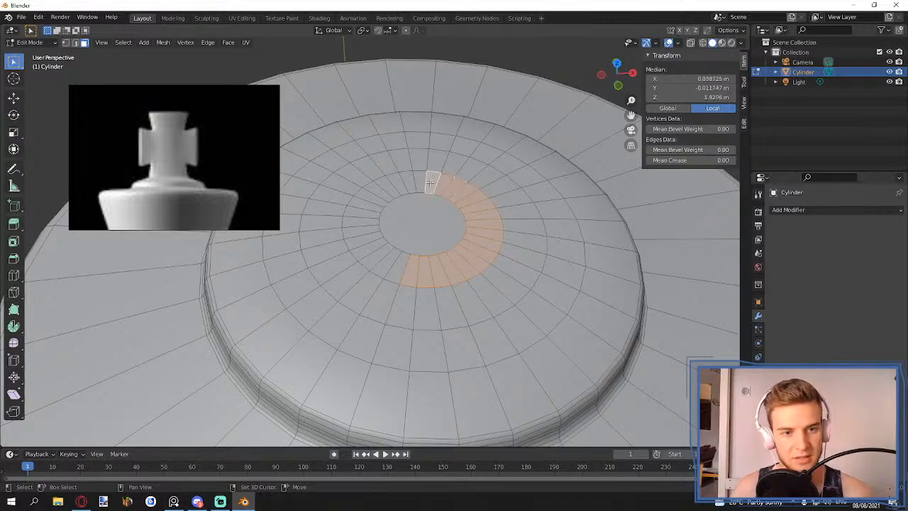
shift+click(418, 185)
shift+click(408, 185)
shift+click(398, 187)
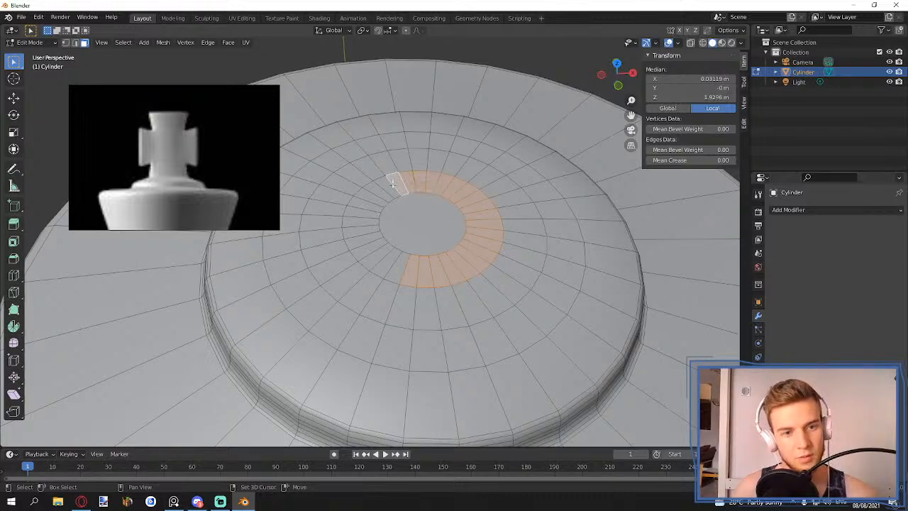
shift+click(387, 189)
shift+click(377, 192)
shift+click(368, 202)
shift+click(364, 210)
shift+click(363, 217)
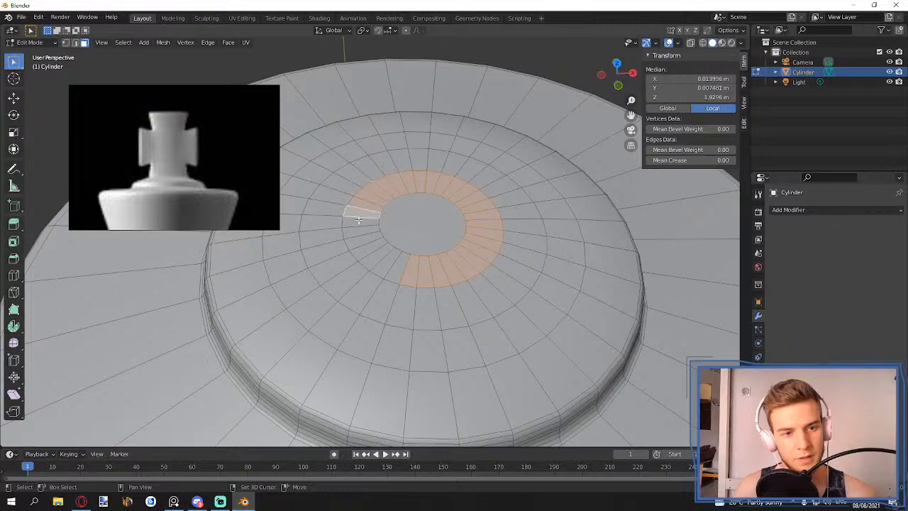
shift+click(363, 225)
shift+click(366, 233)
shift+click(371, 242)
shift+click(373, 248)
shift+click(382, 254)
shift+click(390, 260)
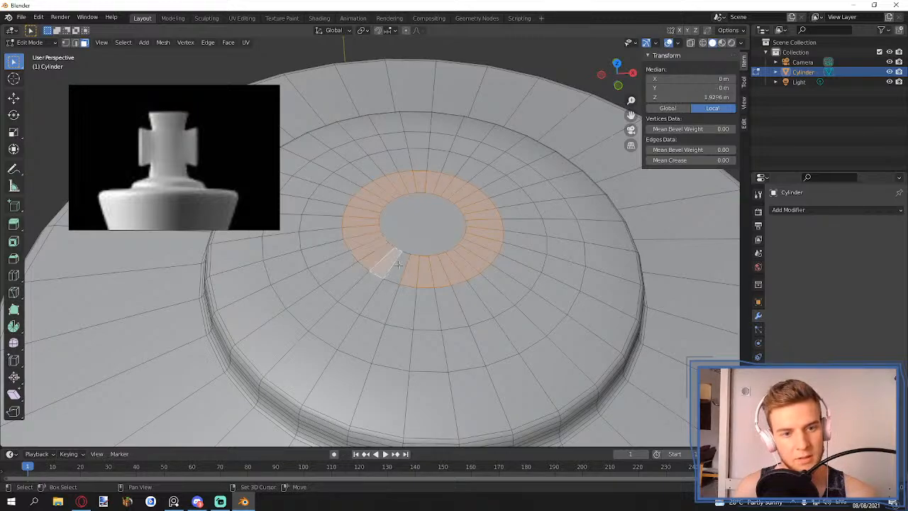
shift+click(399, 267)
- Return to Object Mode and examine the proportions of the whole piece, mainly in front view
scroll(466, 255, down, 8)
key(Tab)
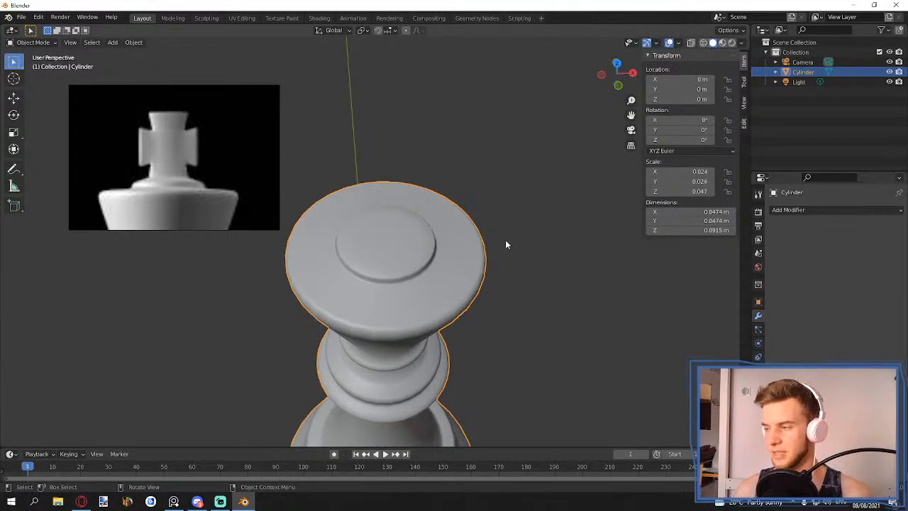
scroll(493, 265, down, 2)
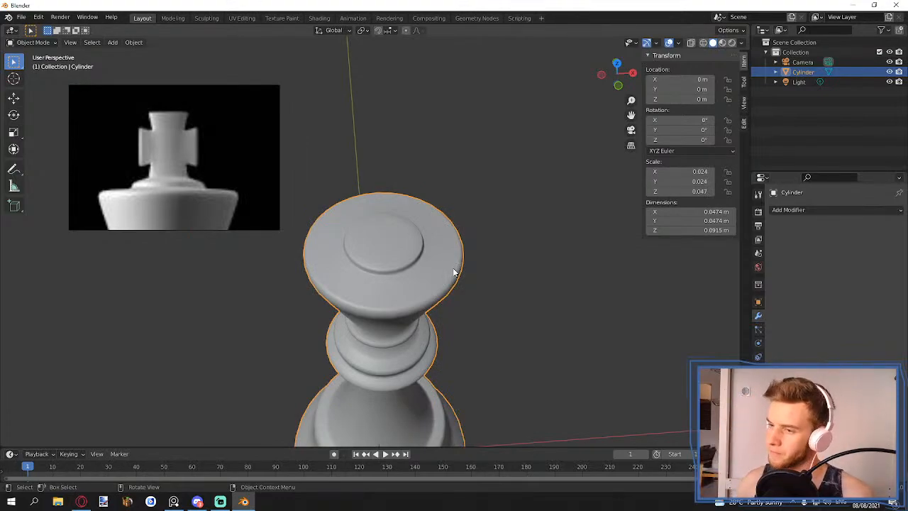
key(KP_1)
shift+middle_drag(466, 280, 457, 239)
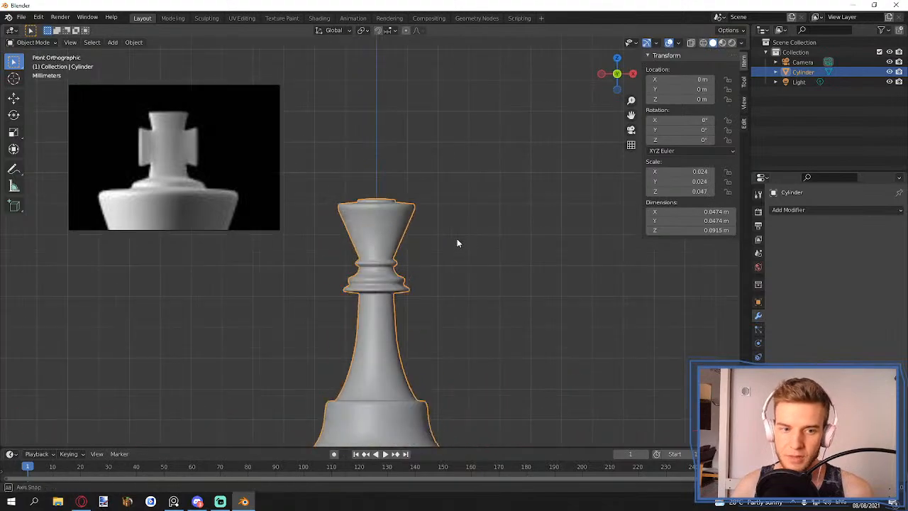
scroll(451, 241, down, 2)
scroll(425, 260, up, 1)
shift+middle_drag(418, 263, 425, 240)
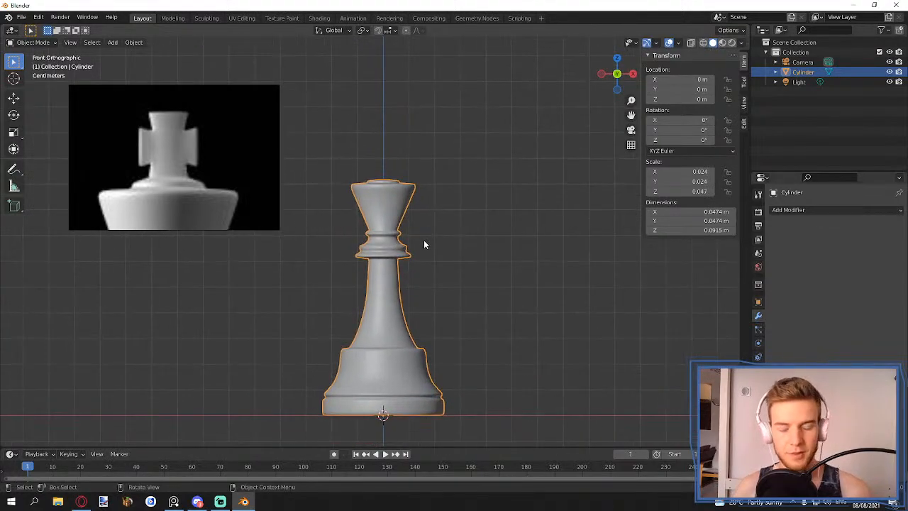
scroll(425, 239, up, 1)
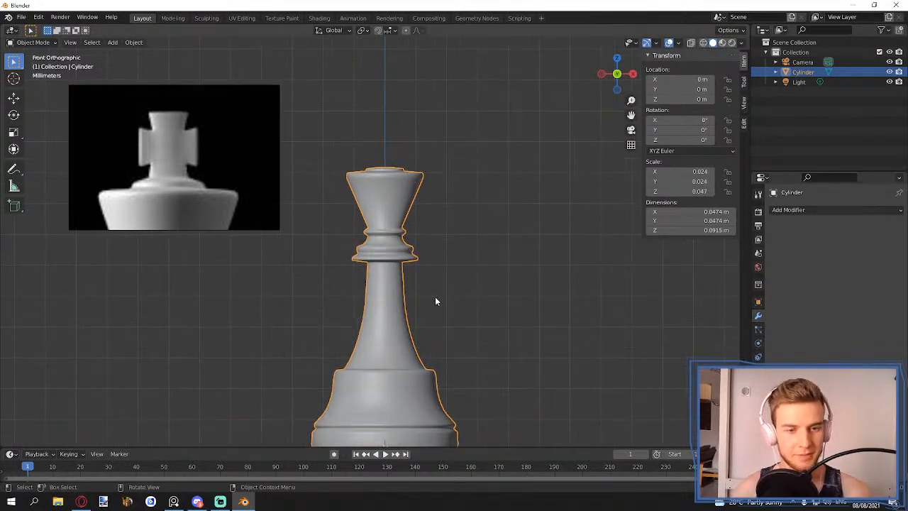
scroll(436, 298, down, 2)
key(ctrl+KP_1)
middle_drag(440, 252, 435, 341)
key(KP_1)
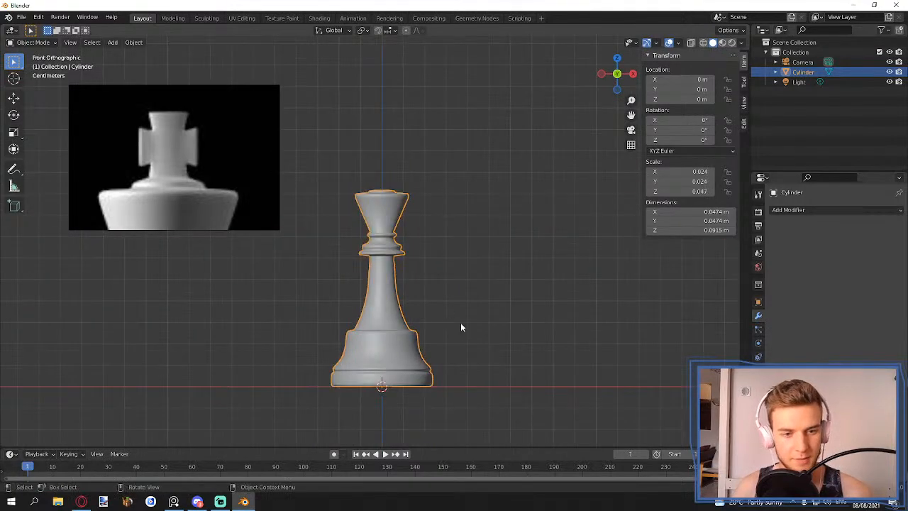
- In front view, select all faces of the base's bottom band through the mesh, including the groove and lower flare
scroll(462, 329, up, 2)
key(Tab)
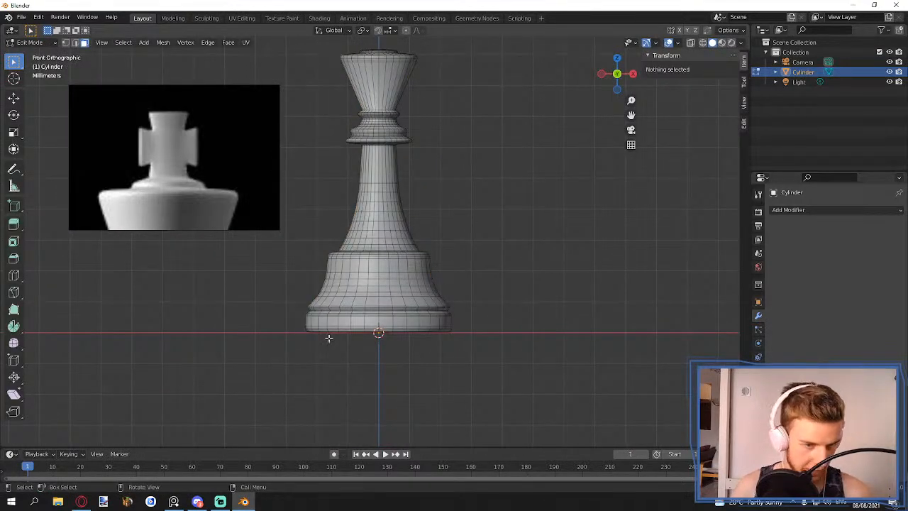
key(alt+z)
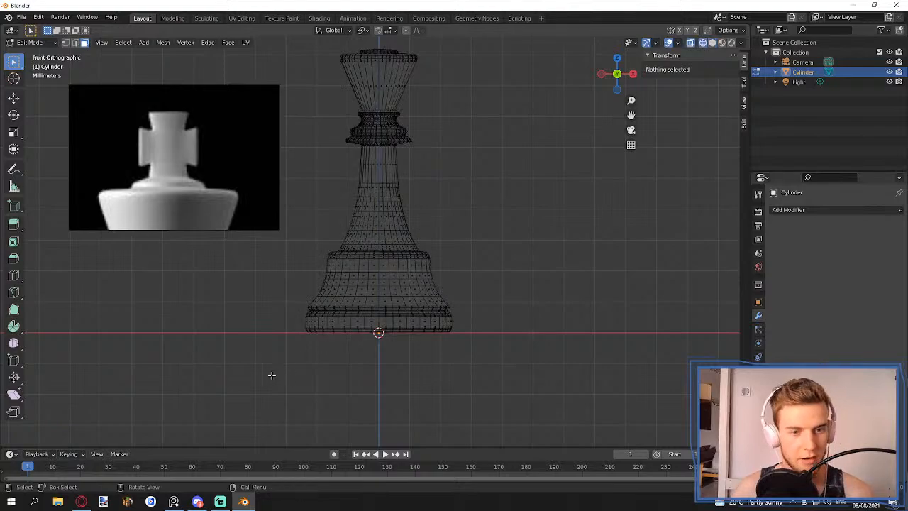
drag(270, 375, 501, 301)
key(Tab)
key(Tab)
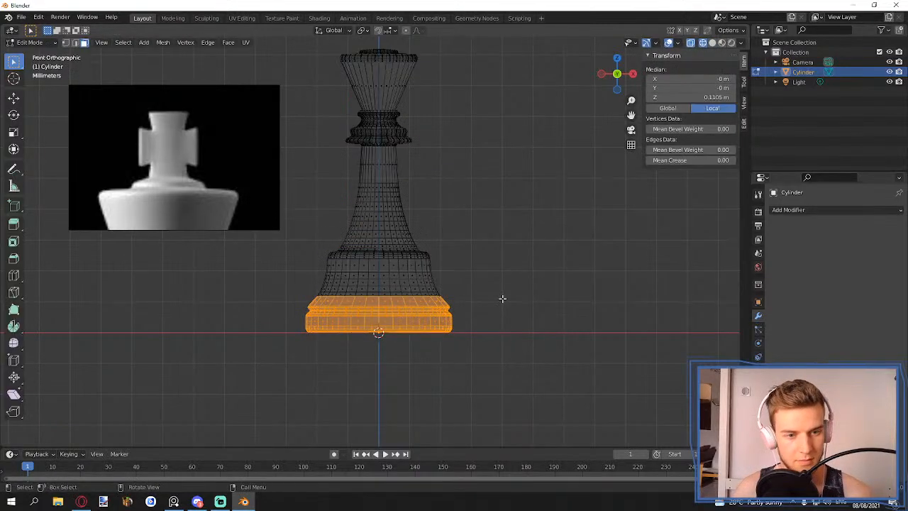
key(alt+z)
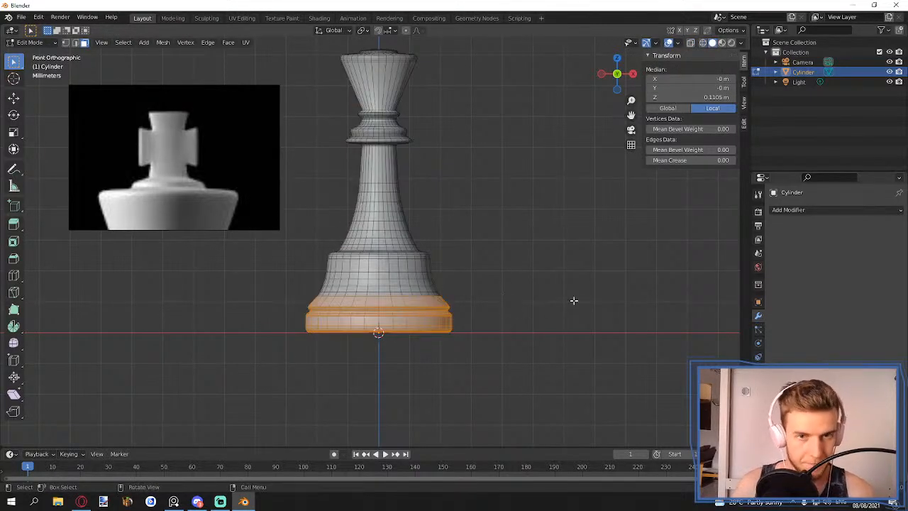
- Try to narrow the selected base band horizontally with smooth proportional editing at a size of 1.00
key(s)
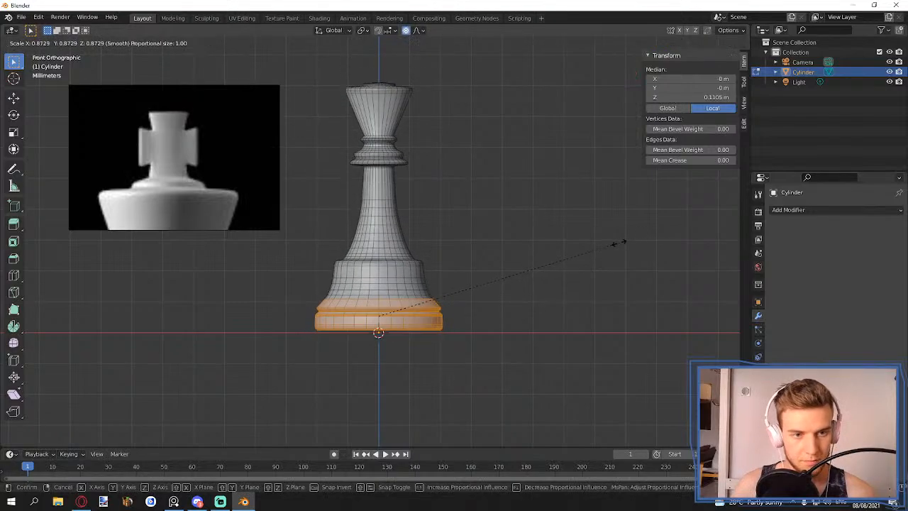
key(shift+z)
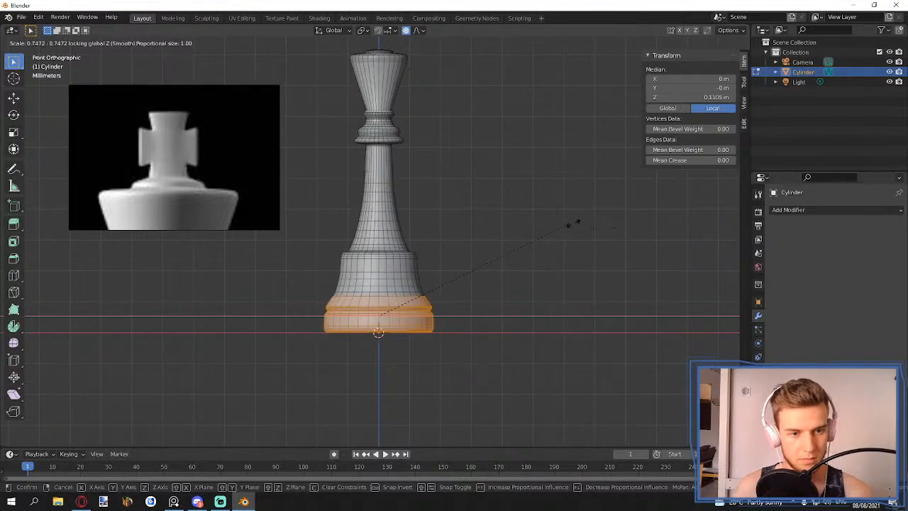
key(z)
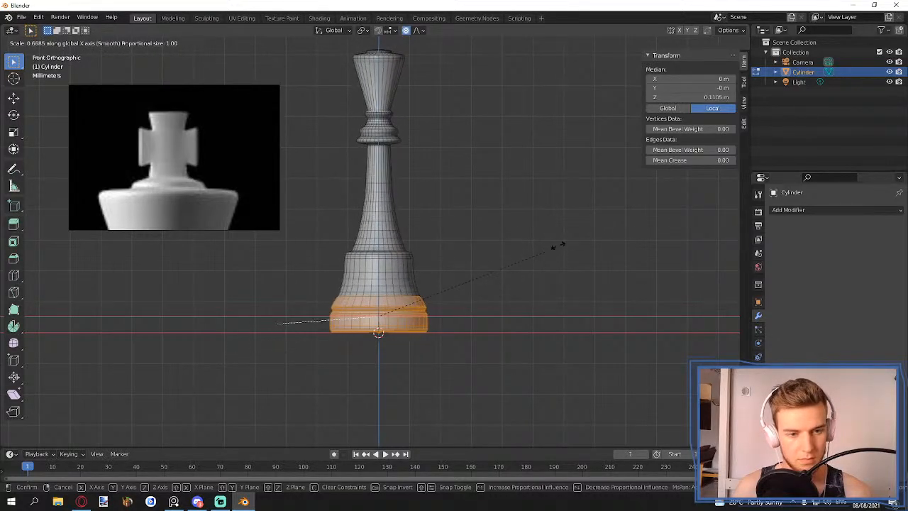
click(511, 319)
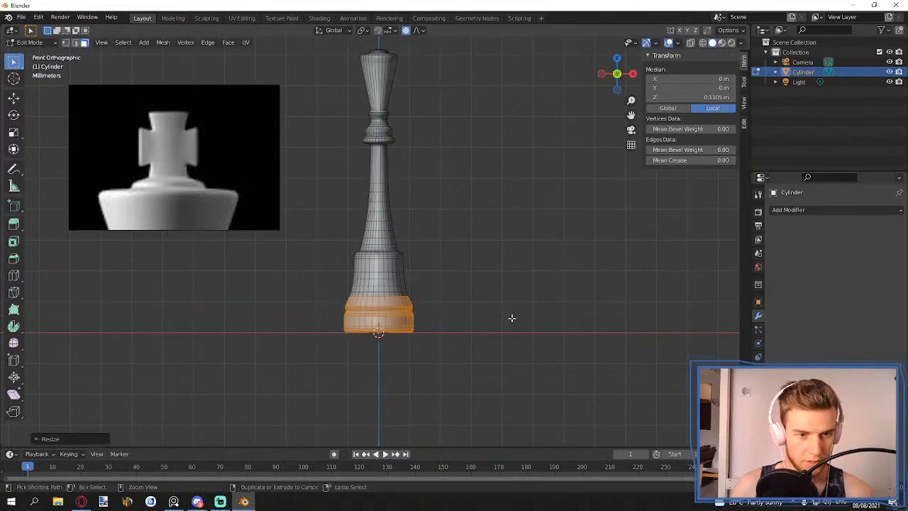
scroll(511, 318, down, 3)
middle_drag(531, 284, 512, 317)
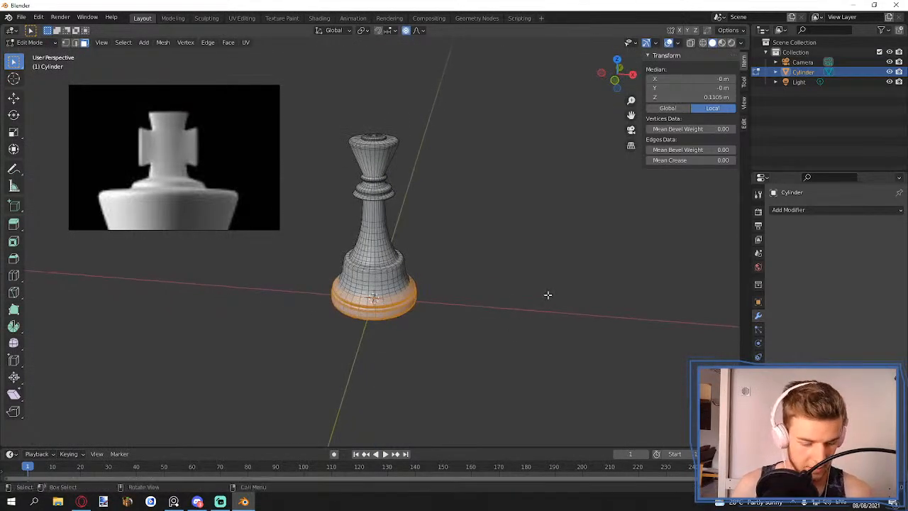
- Scale the base band in X and Y only to about 0.88 with smooth proportional editing at a size of 0.05
key(s)
key(shift+z)
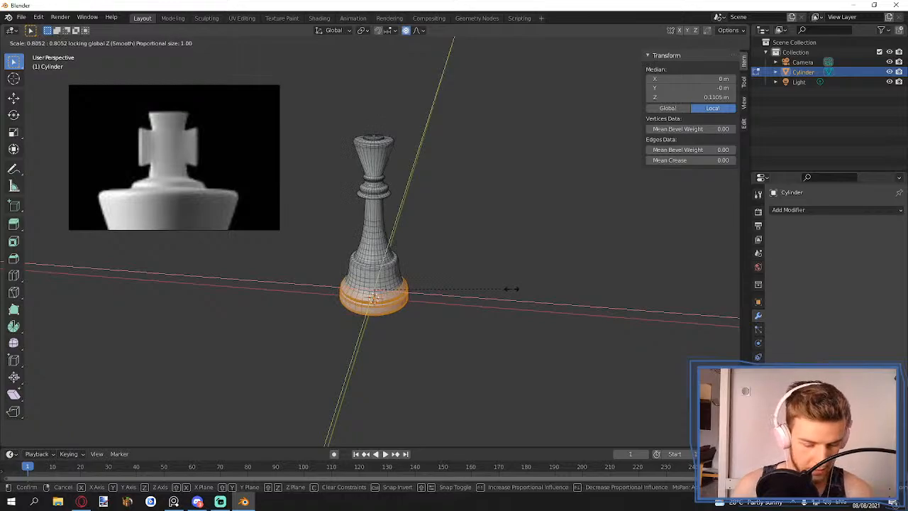
scroll(513, 289, up, 20)
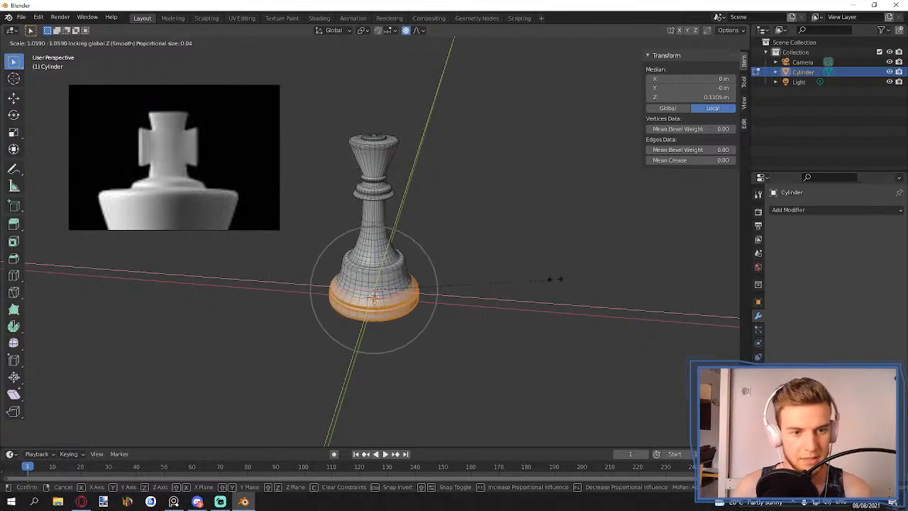
scroll(535, 280, down, 2)
scroll(531, 279, down, 1)
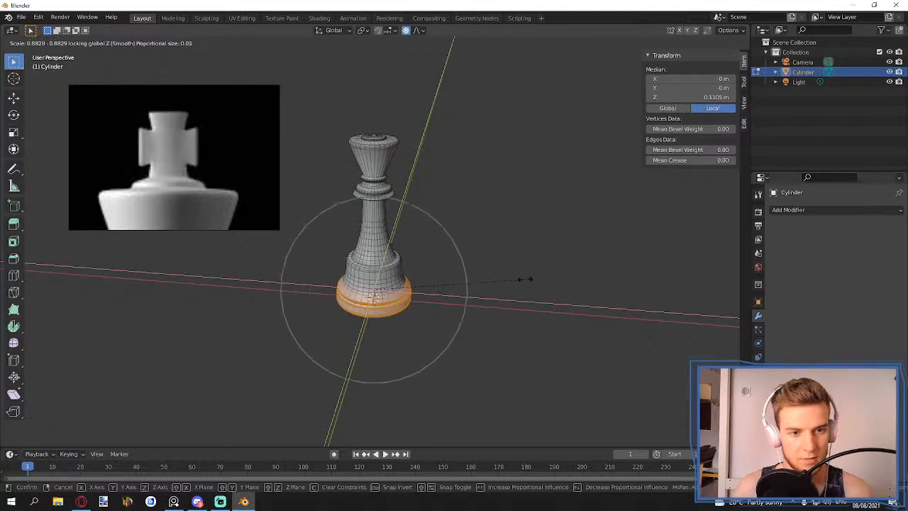
click(526, 280)
- Inspect the piece in Object Mode and examine the head and its flat top from the front and from above
middle_drag(525, 280, 482, 257)
key(Tab)
scroll(461, 230, up, 4)
shift+middle_drag(436, 162, 448, 305)
scroll(449, 193, up, 2)
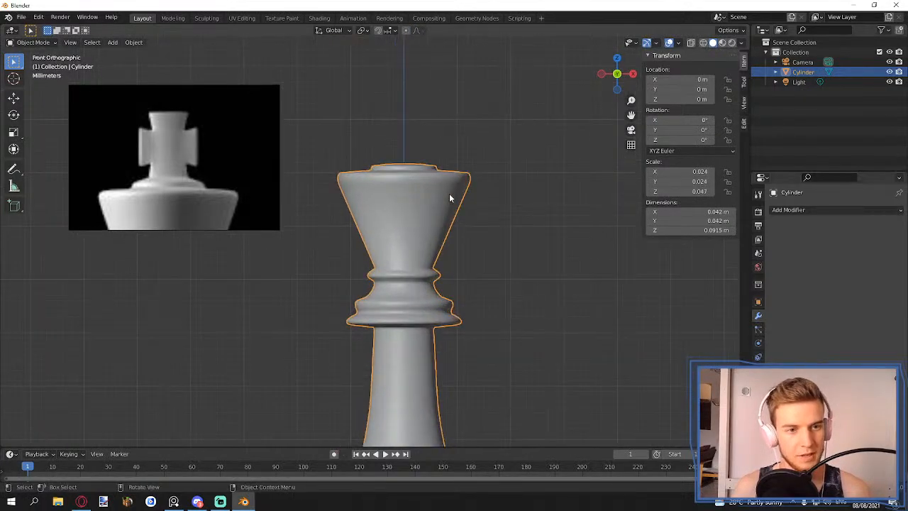
middle_drag(449, 188, 454, 228)
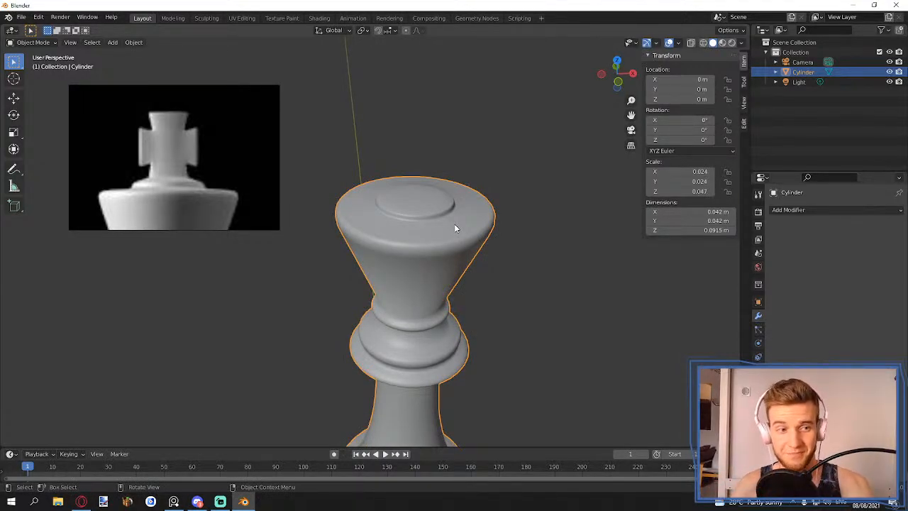
middle_drag(454, 229, 487, 270)
- Delete the small central disc face on top of the head in Edit Mode
key(Tab)
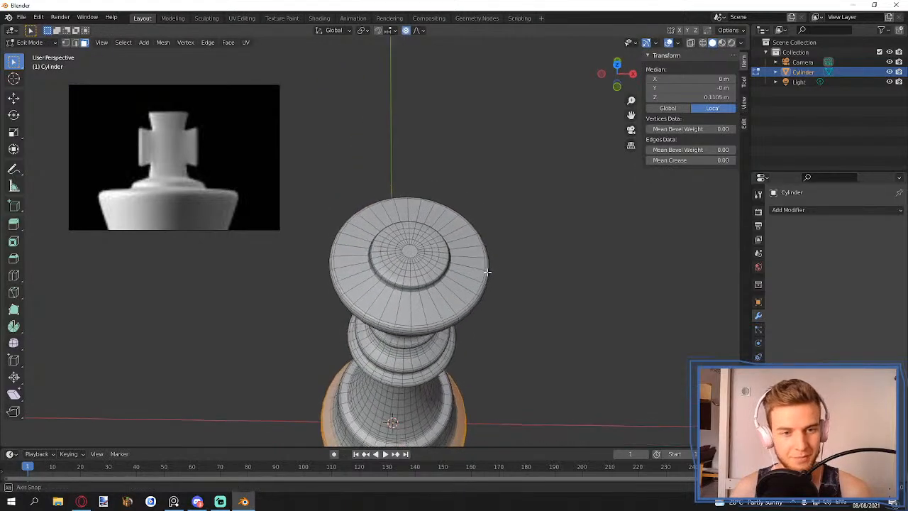
scroll(487, 269, up, 5)
scroll(463, 253, up, 3)
click(397, 233)
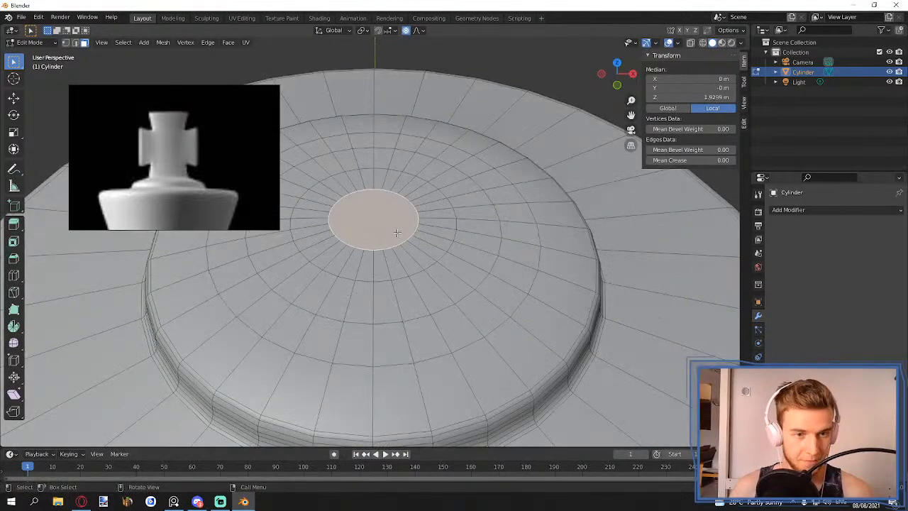
right_click(398, 233)
click(395, 234)
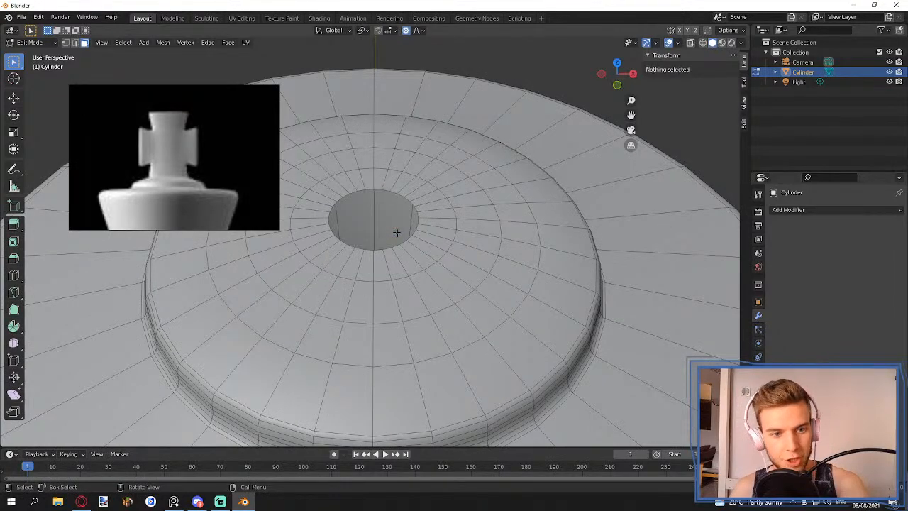
scroll(401, 241, down, 3)
scroll(402, 241, down, 4)
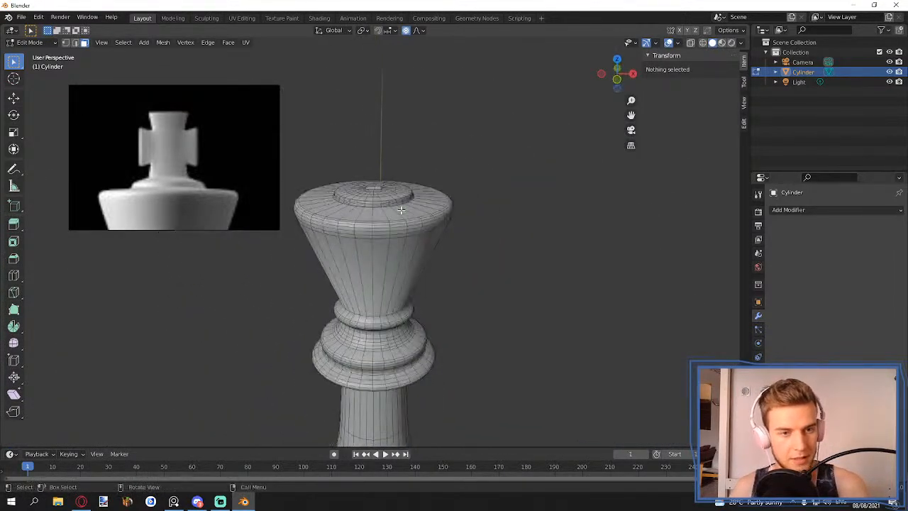
key(shift+a)
click(402, 209)
key(ctrl+z)
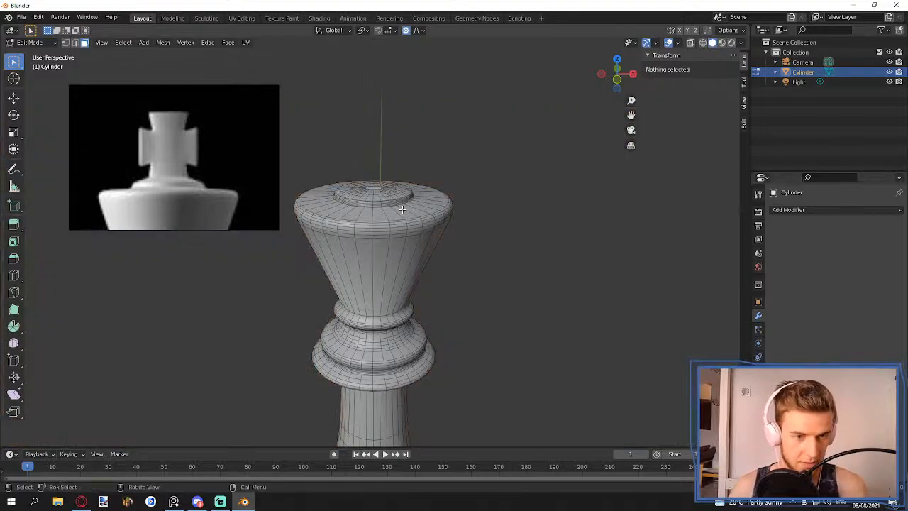
- Add a cube at the origin within the mesh and scale it down until it is narrower than the base
key(shift+a)
click(404, 217)
scroll(402, 233, down, 3)
scroll(402, 233, down, 13)
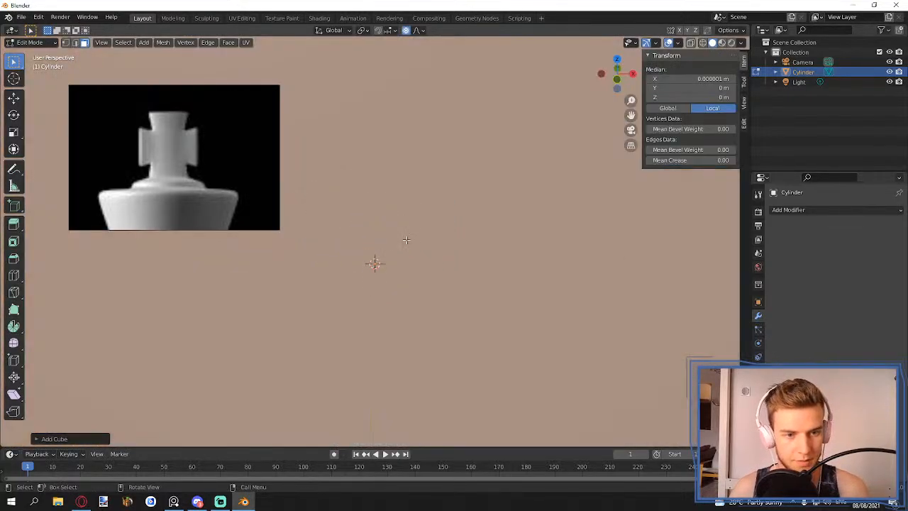
key(s)
click(378, 241)
scroll(378, 242, up, 8)
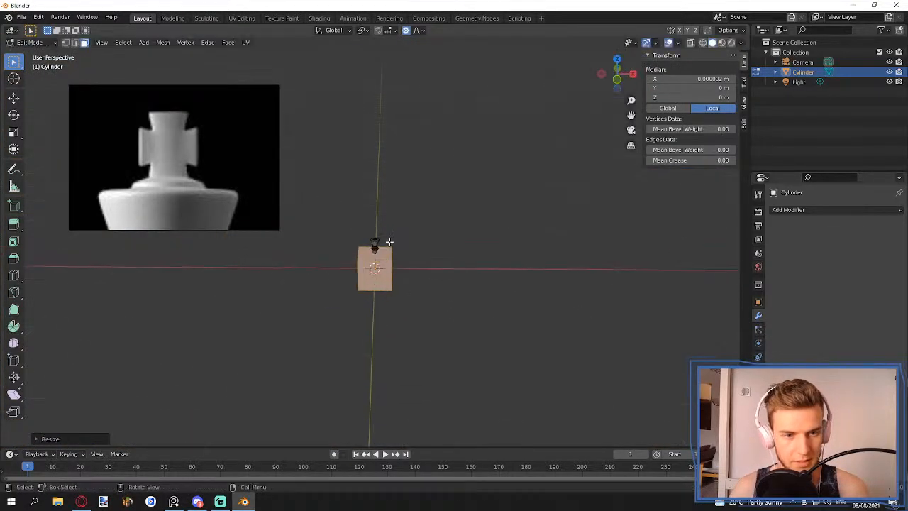
key(s)
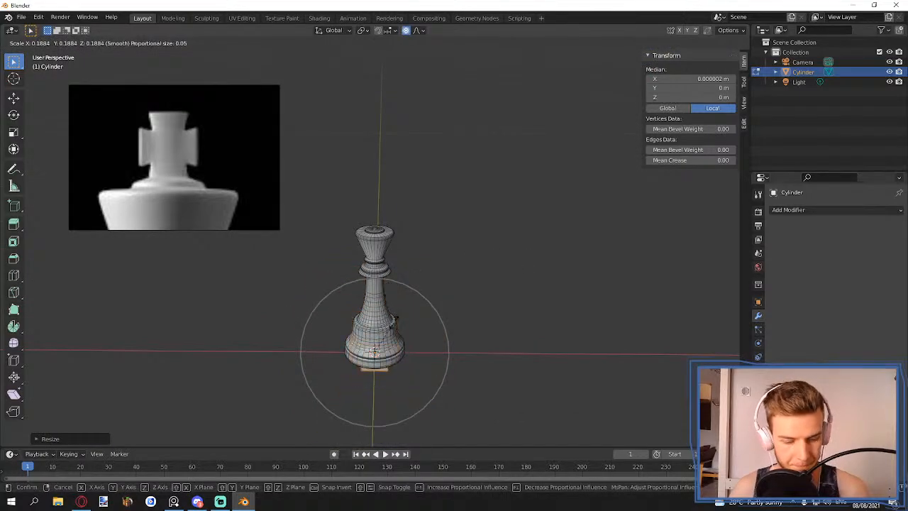
click(394, 323)
key(g)
key(z)
key(Escape)
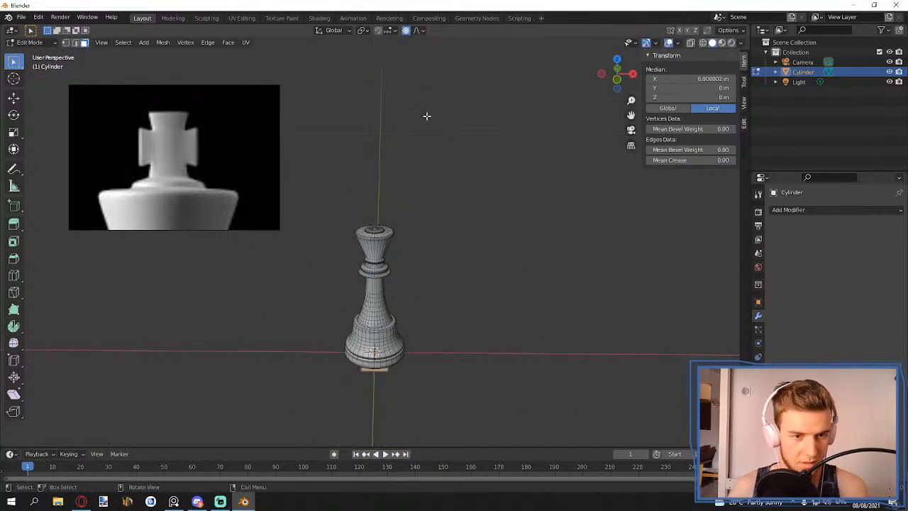
- With proportional editing off, move the cube up along Z to just above the head, at a local Z of about 2.12 m
middle_drag(491, 276, 484, 305)
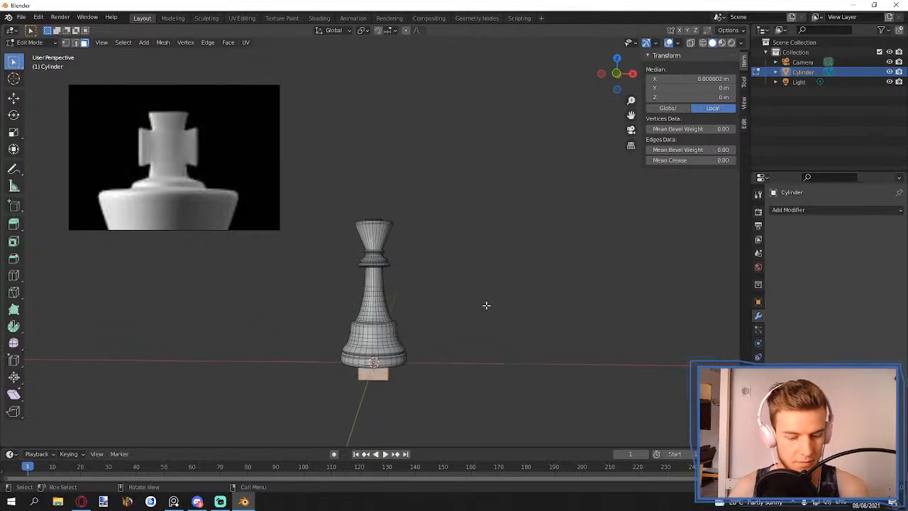
key(g)
key(z)
click(468, 150)
scroll(461, 169, up, 5)
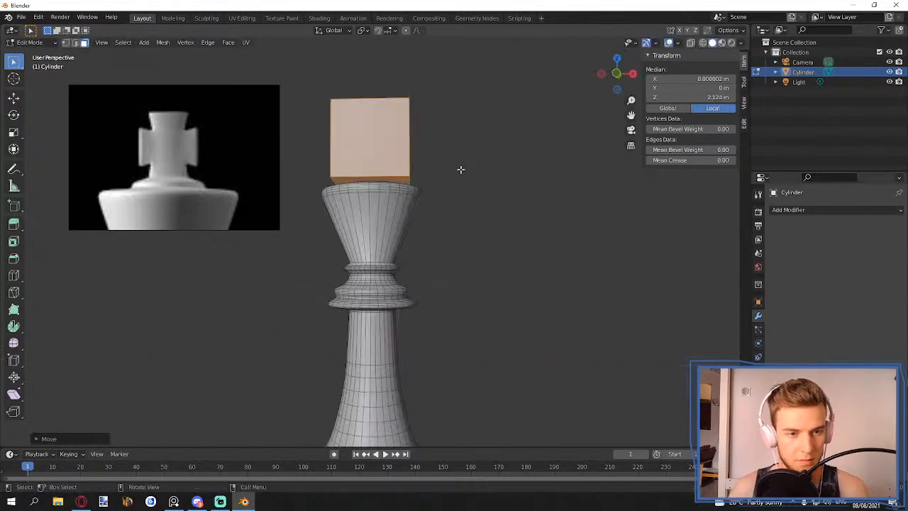
- Scale the cube down to about 0.23 and lower it along Z onto the raised disc, at a local Z of about 1.98 m
alt+middle_drag(461, 170, 524, 276)
scroll(480, 183, up, 3)
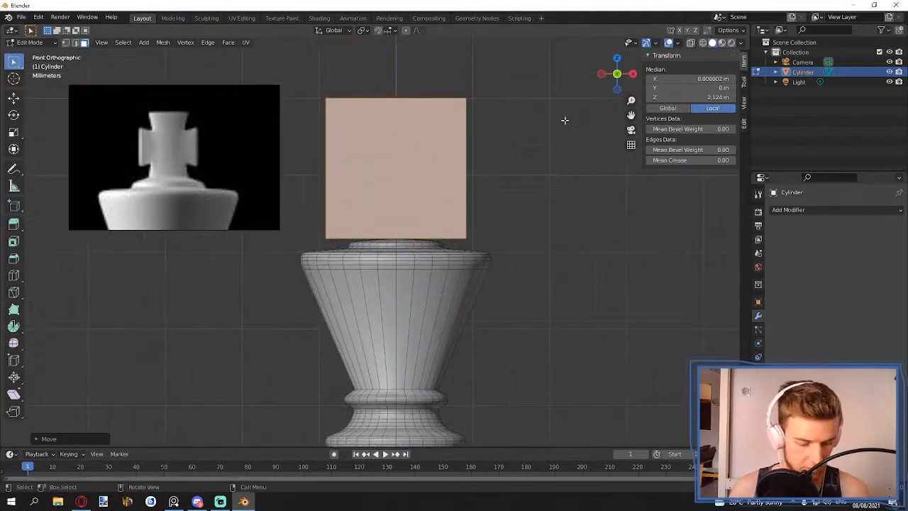
key(s)
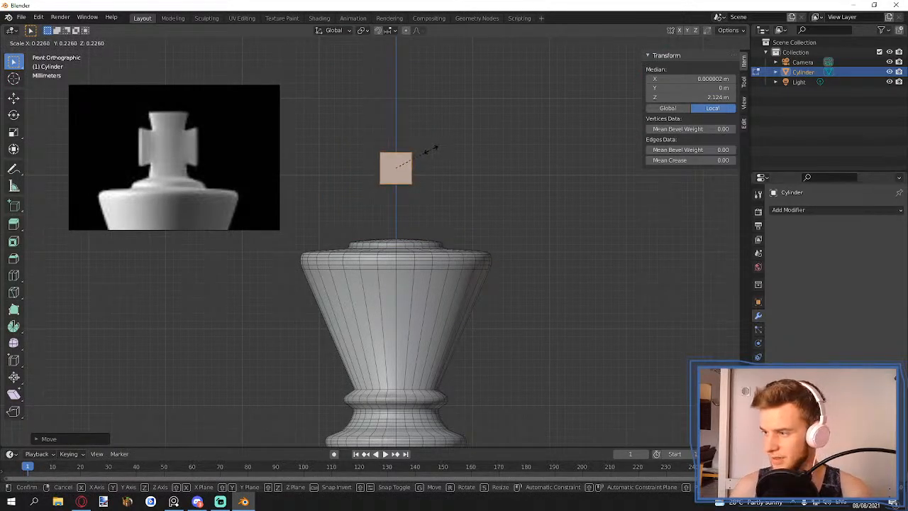
click(424, 151)
middle_drag(428, 149, 459, 151)
key(g)
key(z)
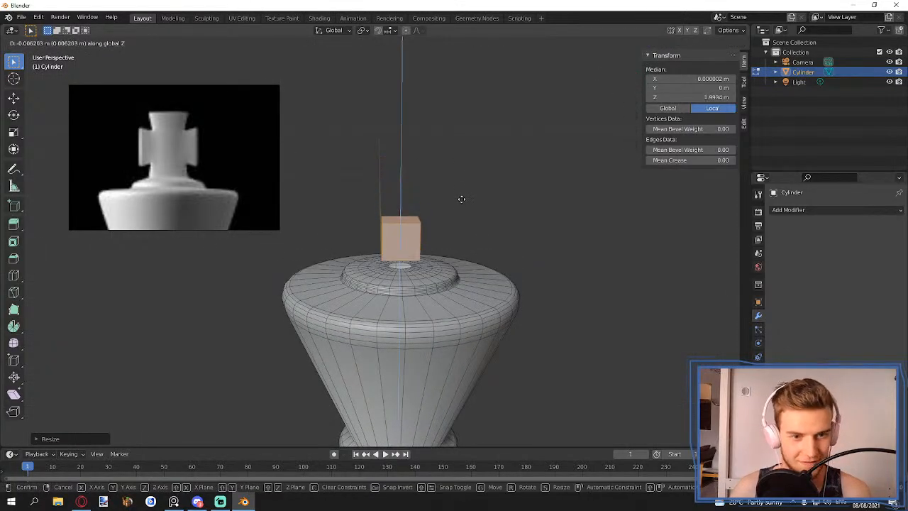
click(462, 205)
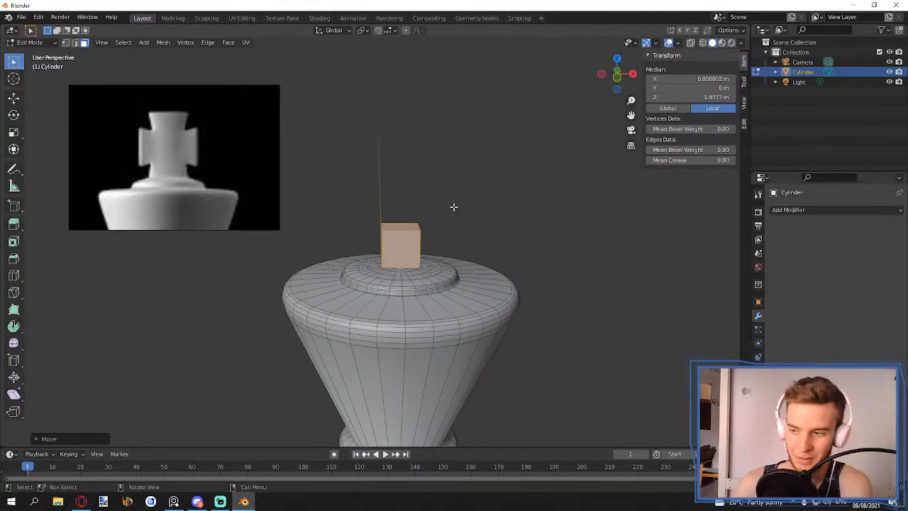
- Scale the cube down further to roughly the width of the round opening beneath it
scroll(455, 207, up, 7)
scroll(474, 239, down, 3)
middle_drag(485, 262, 486, 248)
key(s)
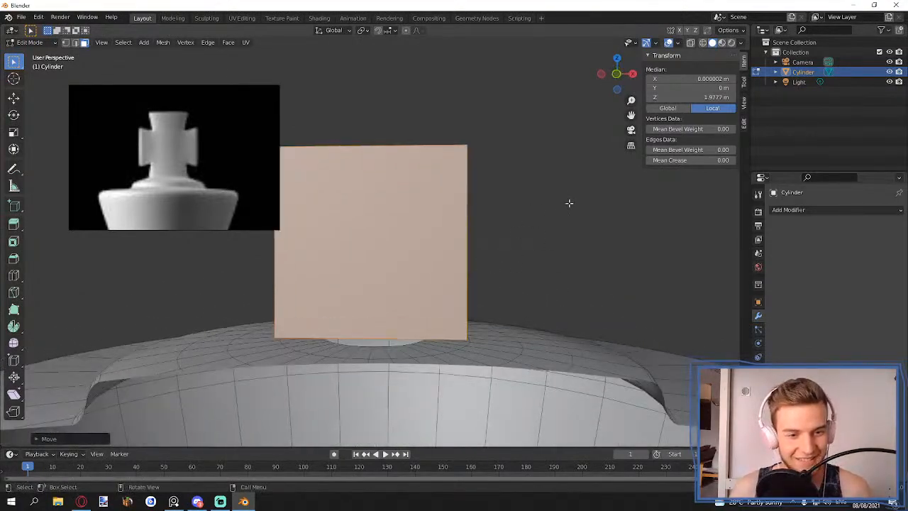
click(506, 228)
scroll(633, 263, down, 3)
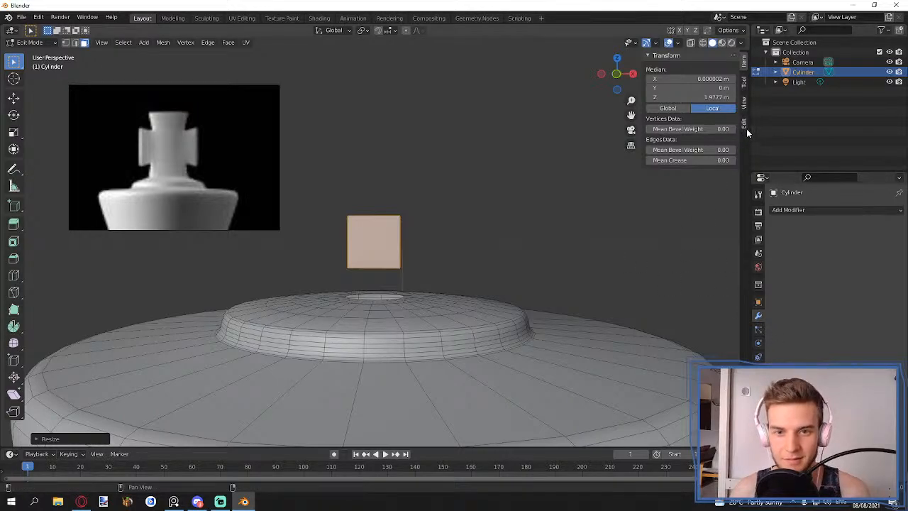
- Set the viewport's Clip Start to 0.001 m for a close view of the cube
click(746, 126)
click(743, 107)
click(708, 80)
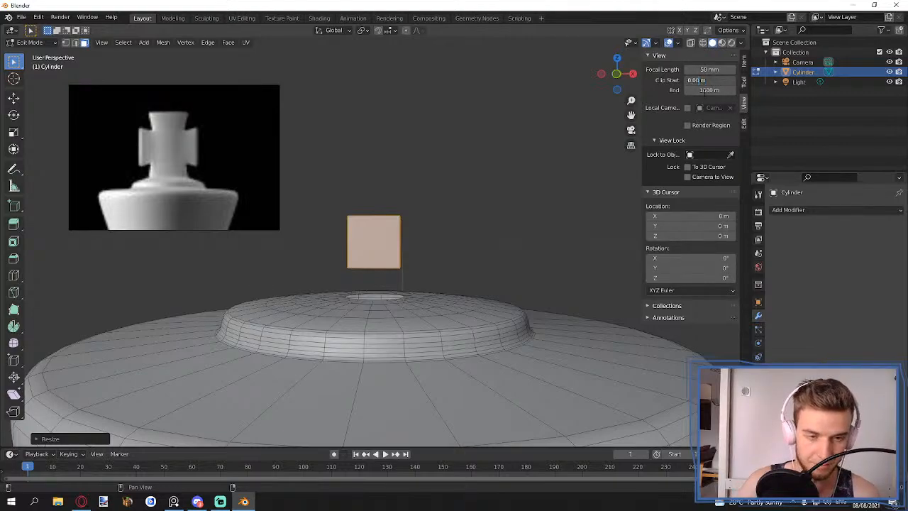
key(Return)
scroll(446, 261, up, 5)
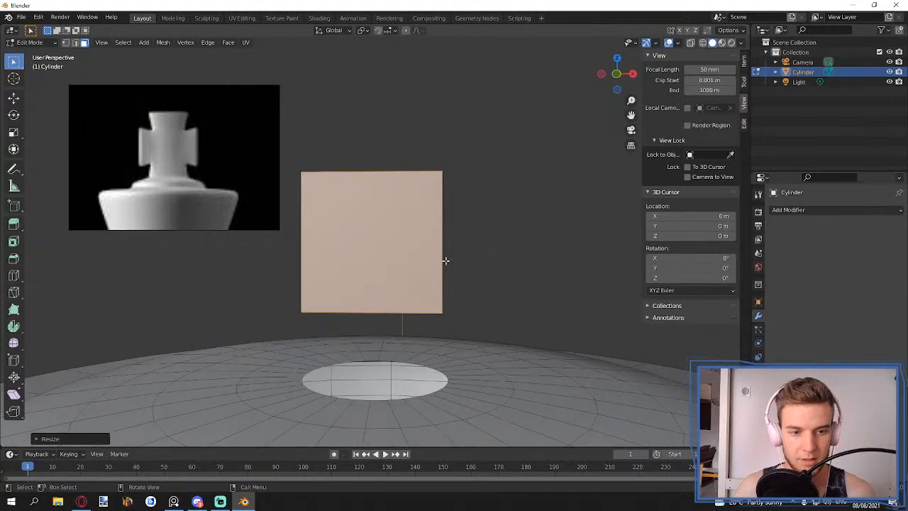
- Fine-tune the cube's scale to match the width of the round opening and lower it along Z to just above the disc
alt+middle_drag(475, 265, 472, 269)
scroll(487, 302, up, 2)
scroll(515, 326, down, 2)
middle_drag(505, 311, 504, 334)
key(s)
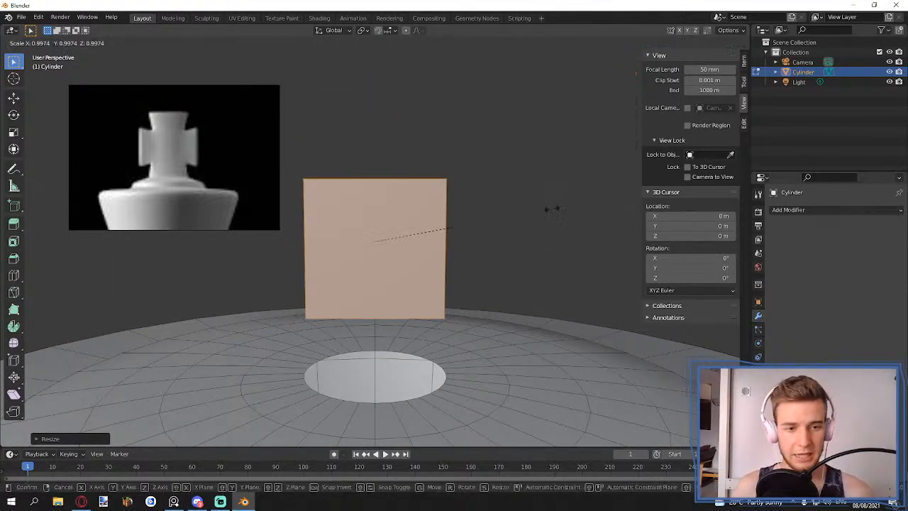
click(533, 213)
key(g)
key(z)
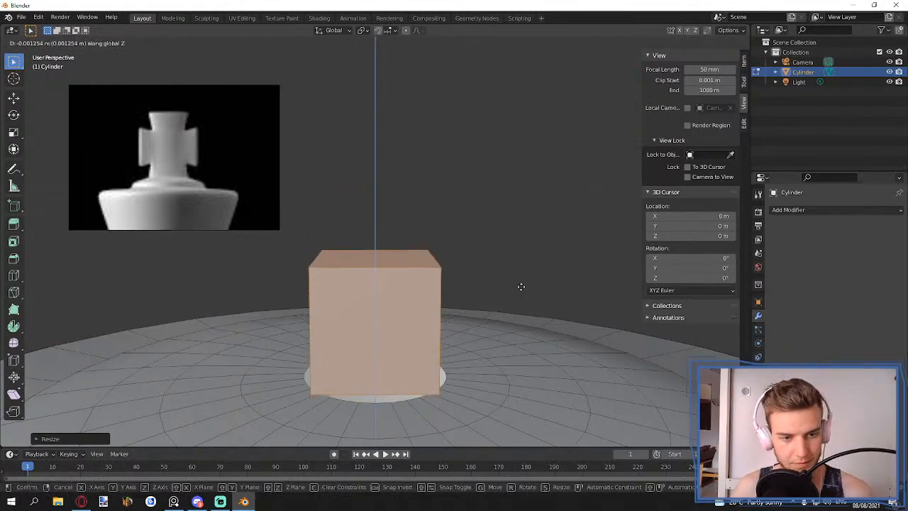
click(519, 279)
alt+middle_drag(487, 320, 487, 315)
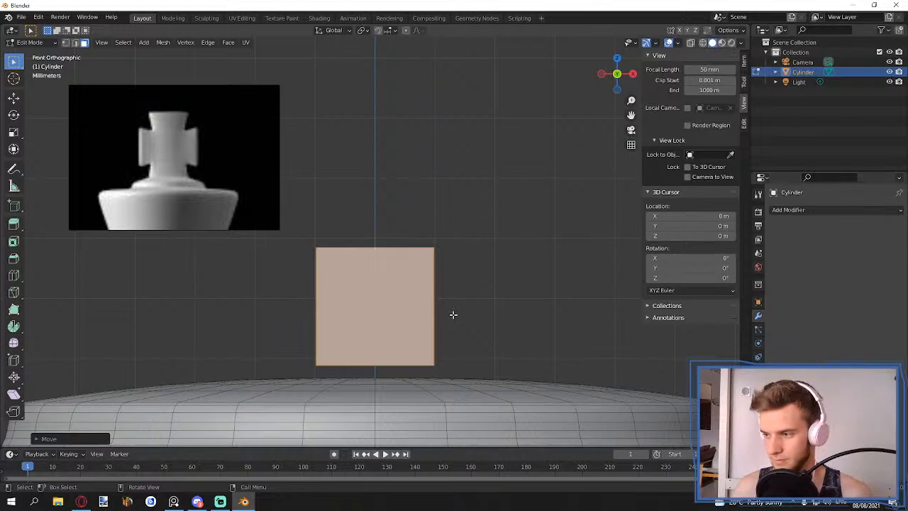
scroll(451, 314, down, 1)
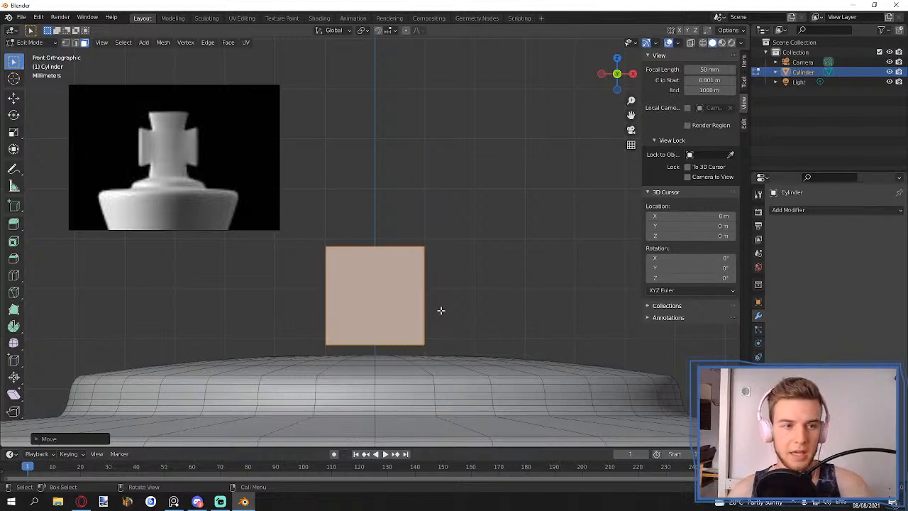
mouse_move(440, 310)
middle_down()
mouse_move(479, 349)
mouse_move(456, 290)
mouse_move(449, 299)
middle_up()
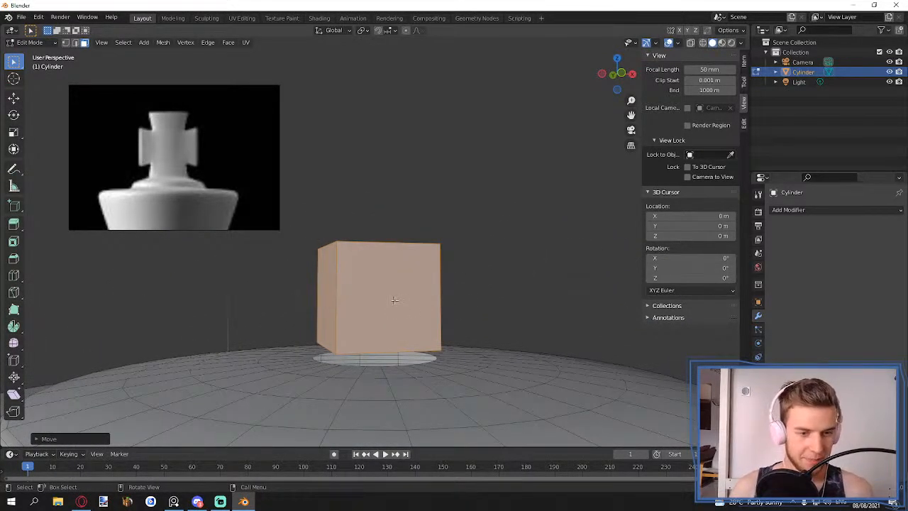
- Add eight evenly spaced vertical loop cuts across the cube in one horizontal direction, without sliding them
key(ctrl+r)
scroll(375, 245, up, 4)
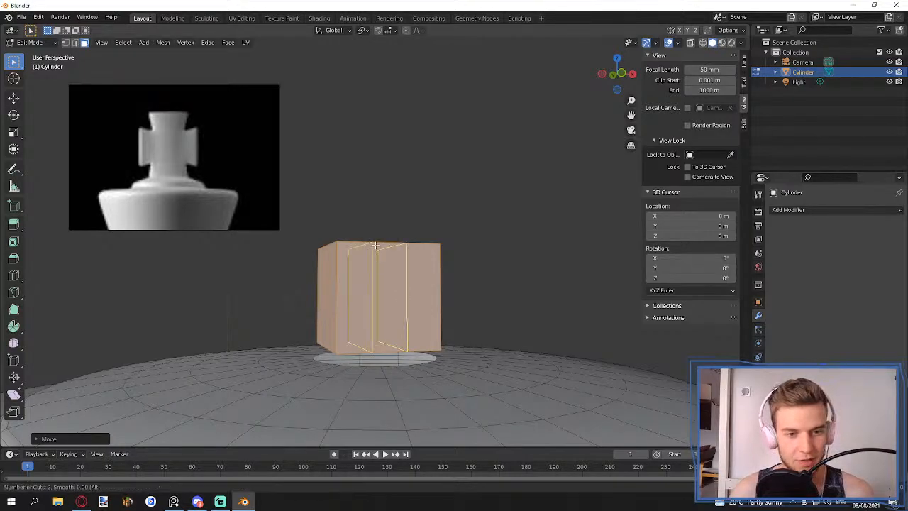
scroll(375, 245, up, 4)
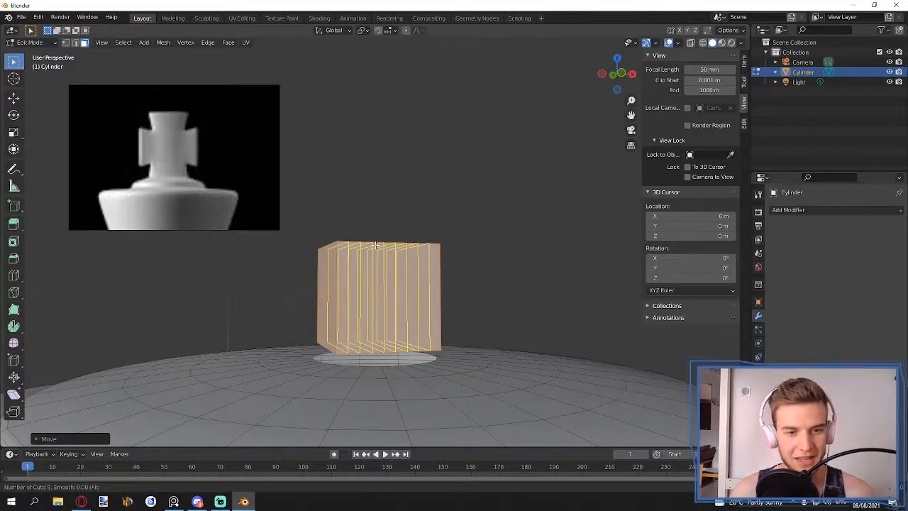
click(375, 245)
right_click(375, 245)
middle_drag(376, 244, 430, 277)
- Add eight evenly spaced vertical loop cuts perpendicular to the first set, forming a 9 by 9 grid on the cube's top
key(ctrl+r)
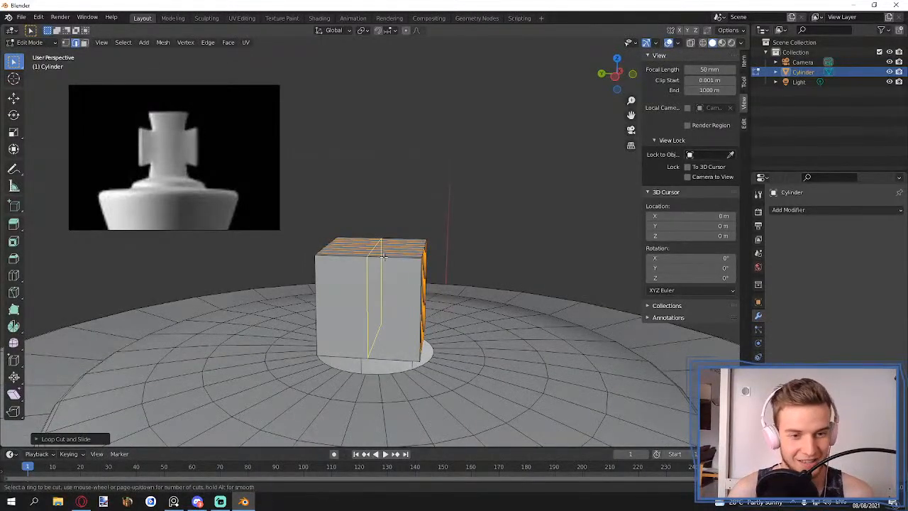
scroll(383, 256, up, 7)
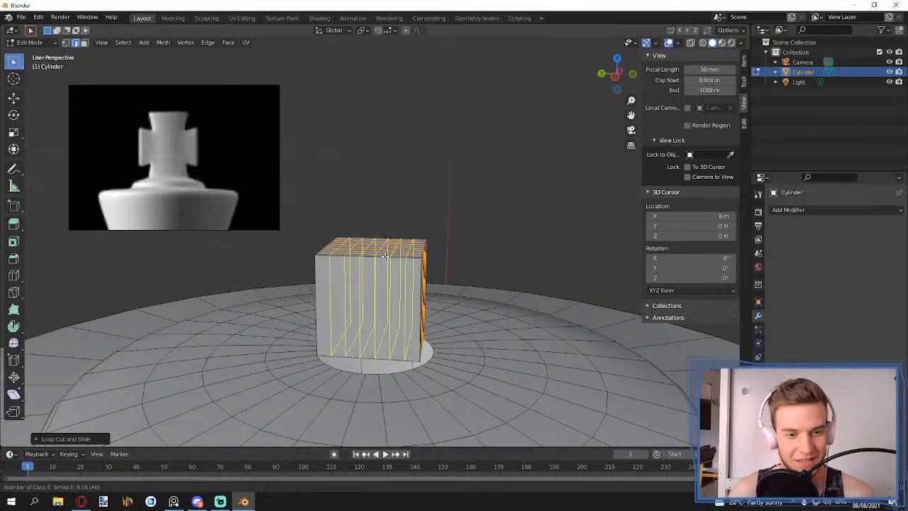
click(384, 256)
right_click(384, 256)
middle_drag(505, 283, 451, 266)
key(Tab)
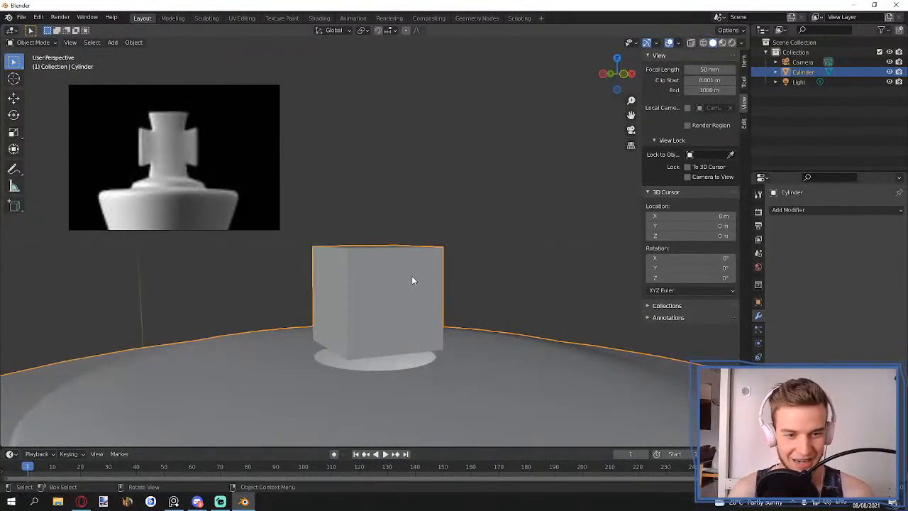
key(Tab)
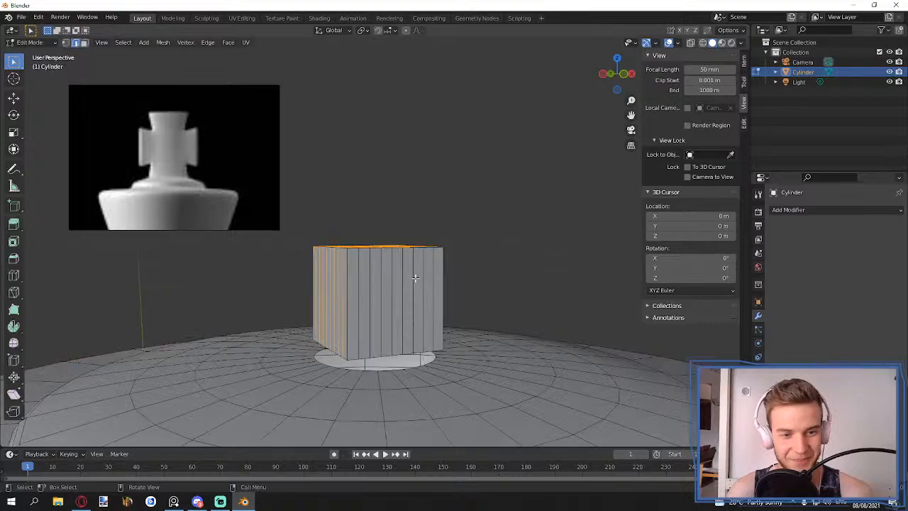
- Select the whole linked cube and raise it along Z well clear of the disc, exposing its underside
key(l)
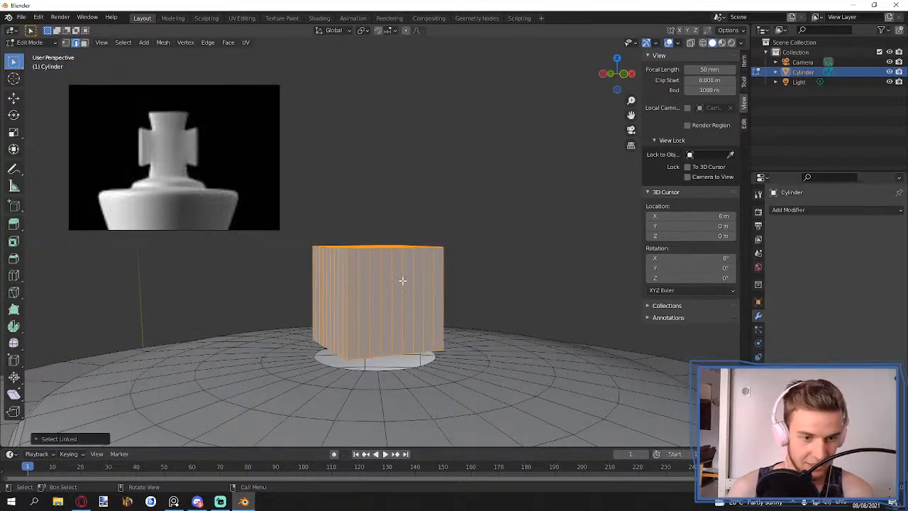
key(g)
key(z)
click(408, 178)
middle_drag(442, 259, 359, 254)
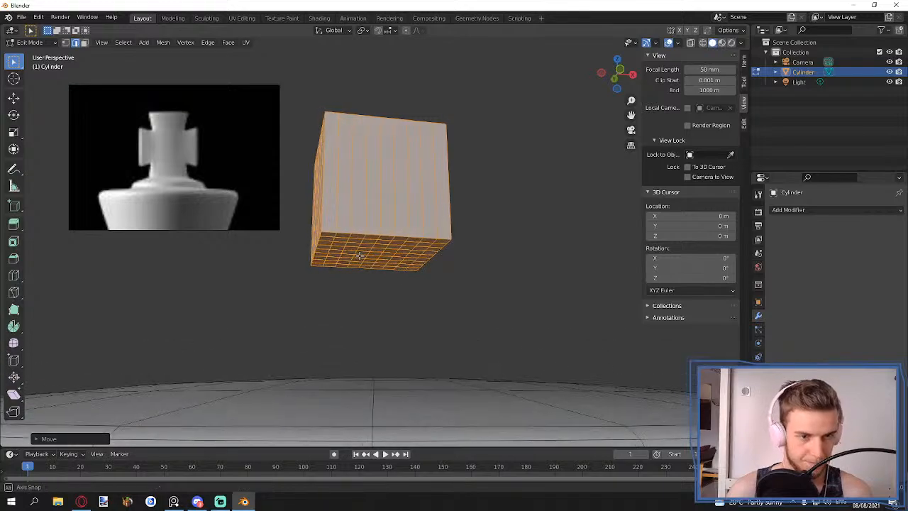
- Select all the faces on the cube's underside and delete them, leaving the bottom open
key(3)
click(329, 234)
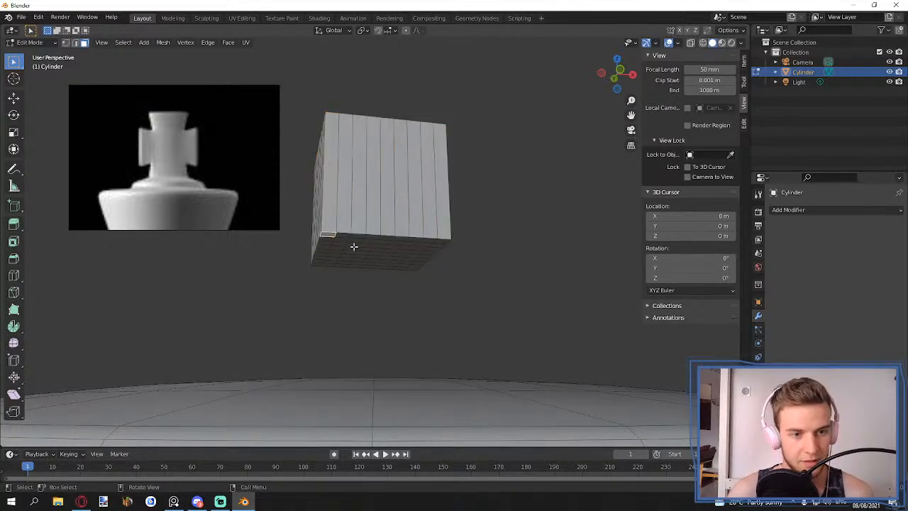
shift+click(412, 268)
shift+drag(407, 246, 367, 264)
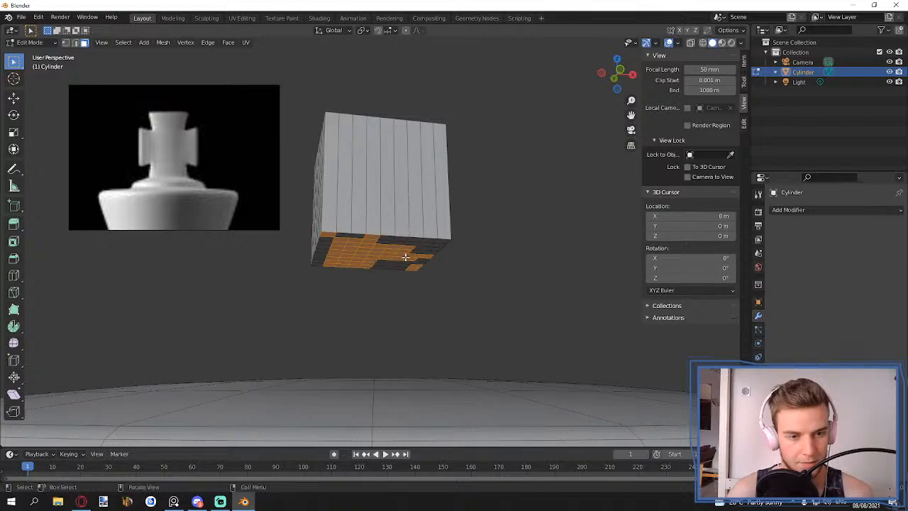
middle_drag(405, 256, 446, 266)
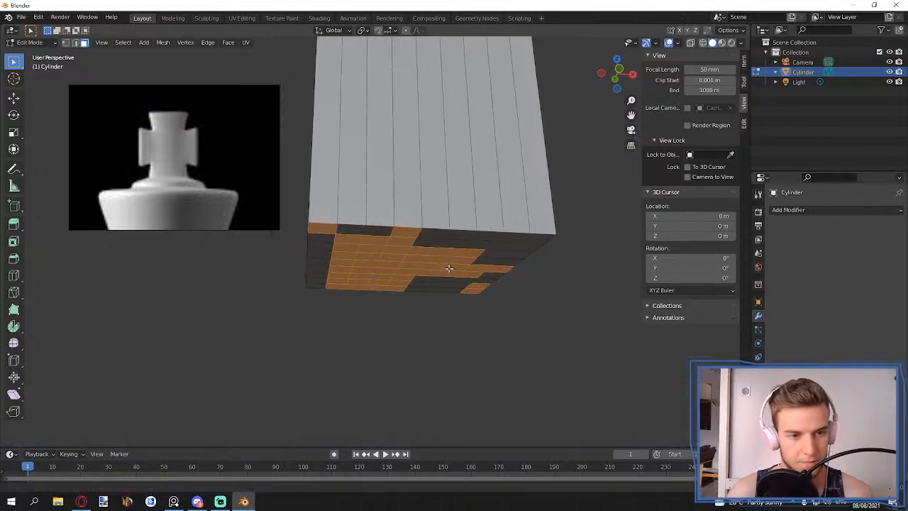
key(c)
key(alt+a)
mouse_move(361, 239)
mouse_down()
mouse_move(502, 252)
mouse_move(453, 274)
mouse_move(324, 269)
mouse_move(334, 239)
mouse_move(340, 244)
mouse_up()
key(Return)
key(x)
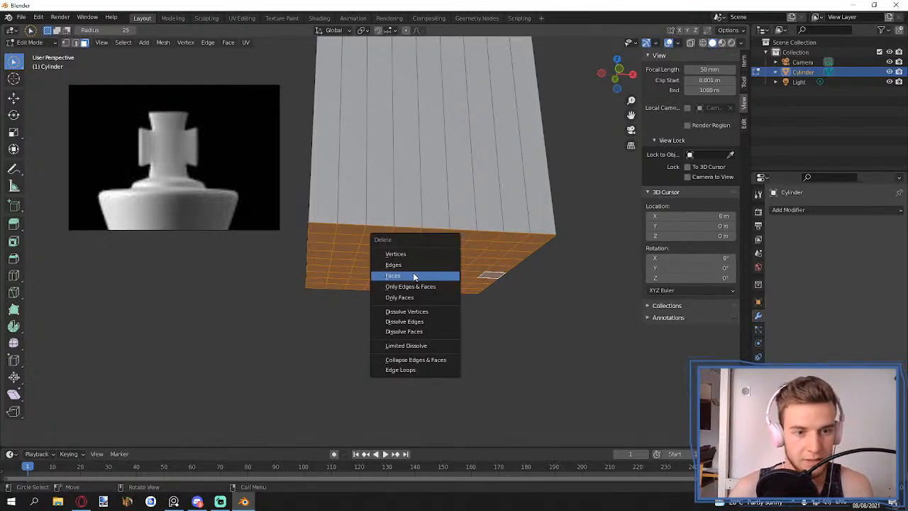
click(415, 276)
mouse_move(411, 270)
middle_down()
mouse_move(377, 274)
mouse_move(554, 298)
mouse_move(464, 344)
mouse_move(423, 351)
mouse_move(427, 328)
mouse_move(395, 269)
middle_up()
key(w)
key(w)
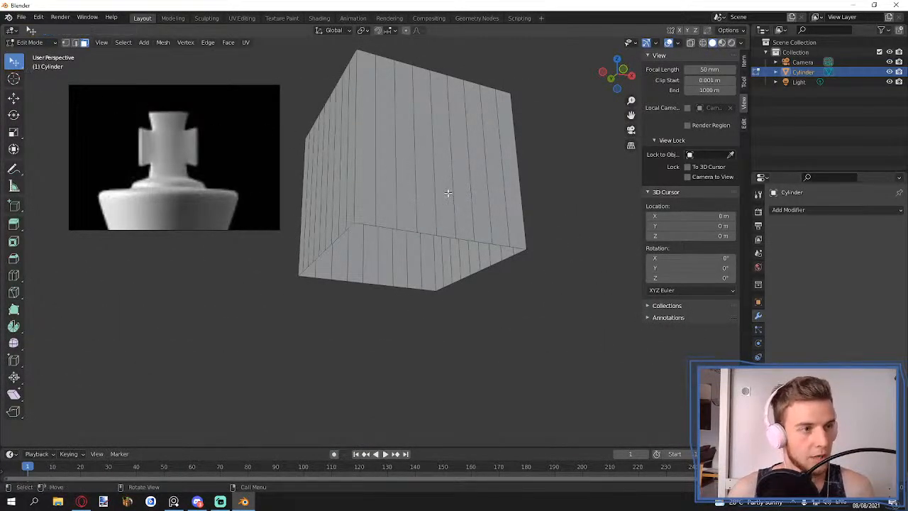
key(w)
- Select the edge loop around the disc's round opening together with the edge loop around the cube's open bottom
scroll(448, 191, down, 3)
middle_drag(427, 224, 428, 282)
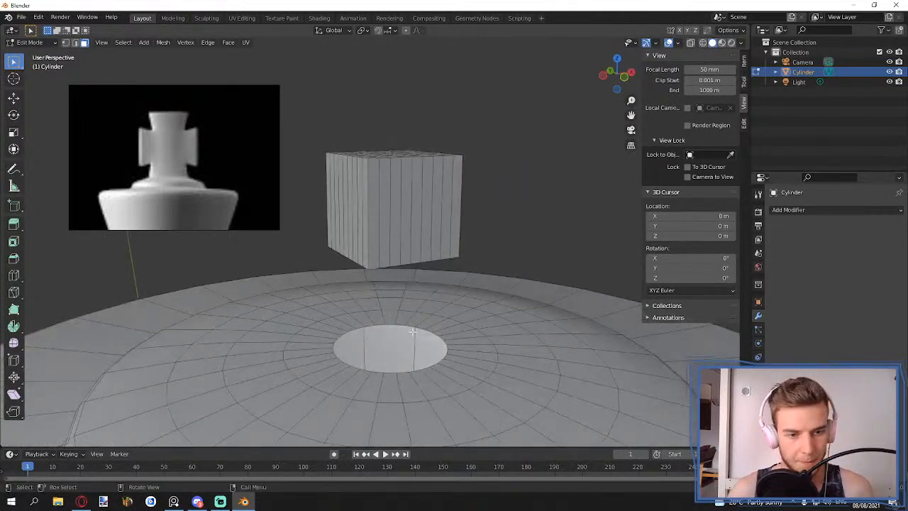
click(402, 327)
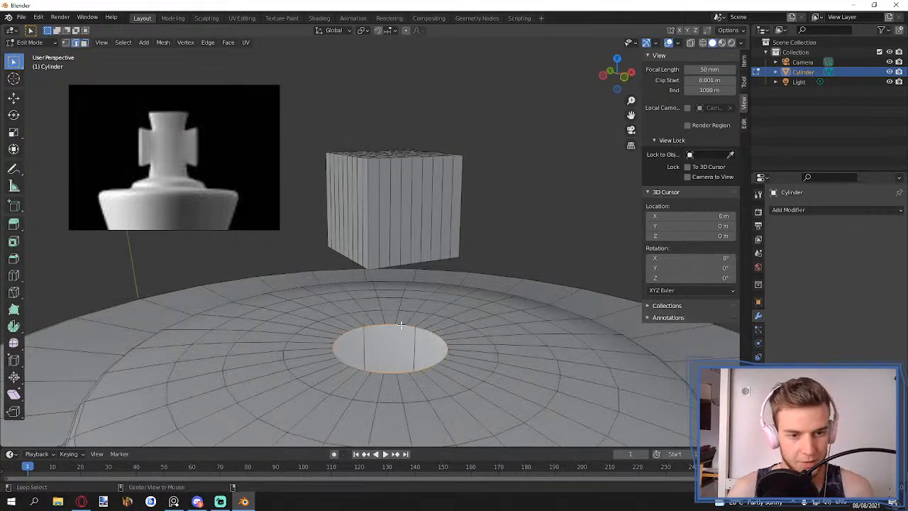
middle_drag(402, 326, 426, 315)
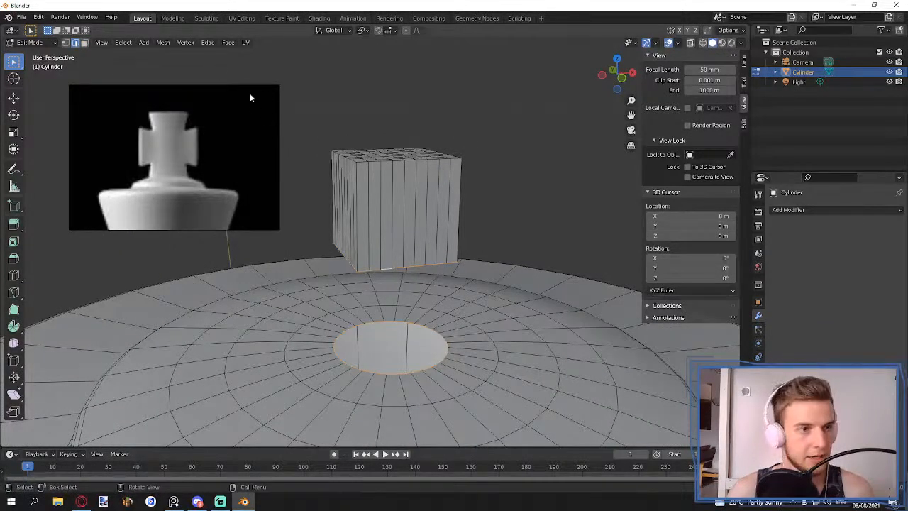
- Cancel the bevel and move the reference image aside so it does not cover the edge commands
click(205, 44)
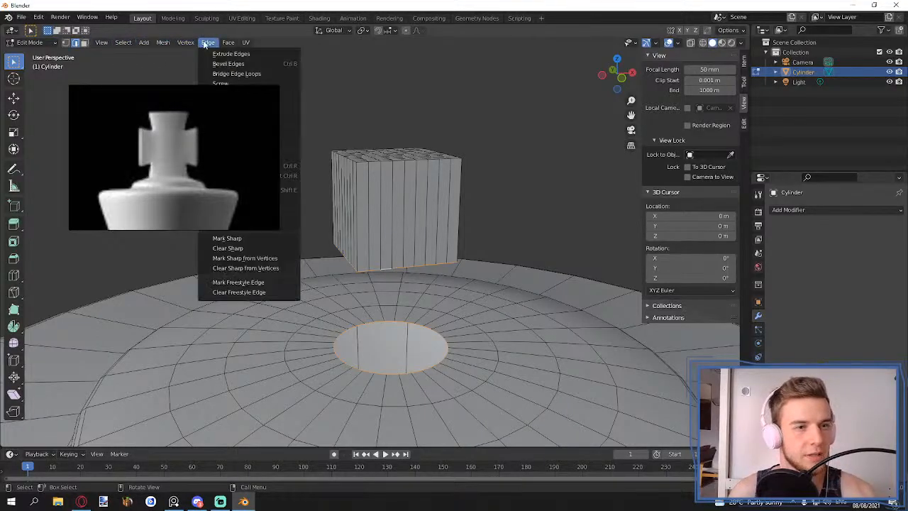
click(227, 64)
key(Escape)
right_drag(225, 108, 163, 190)
- Bridge the edge loops of the cube's open bottom and the disc's round opening
middle_drag(412, 257, 425, 242)
click(208, 43)
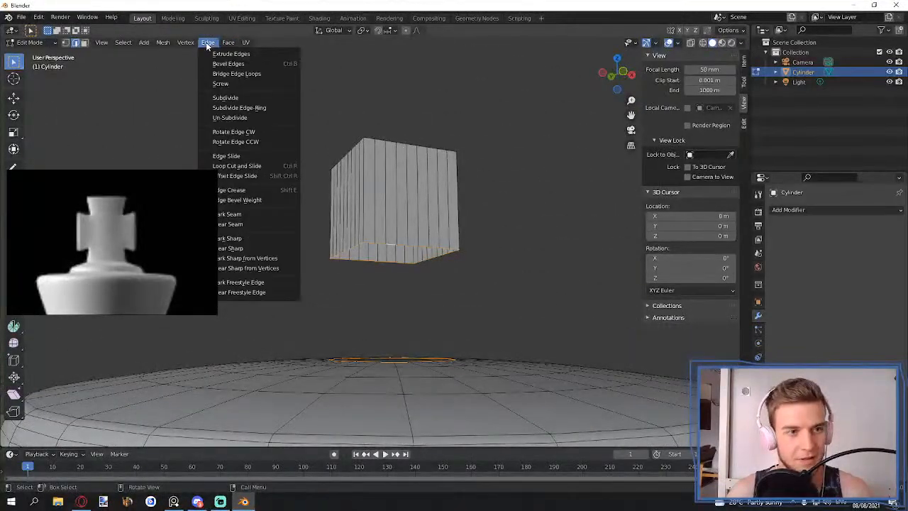
click(258, 76)
- Lower the bridged section between the cube and the disc slightly along Z
middle_drag(265, 87, 451, 283)
scroll(499, 278, up, 5)
key(g)
key(z)
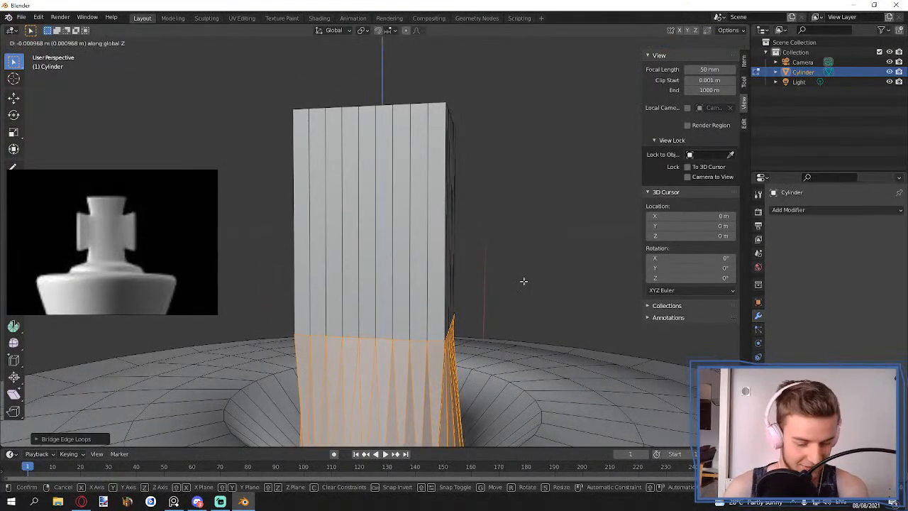
click(509, 272)
middle_drag(492, 273, 468, 268)
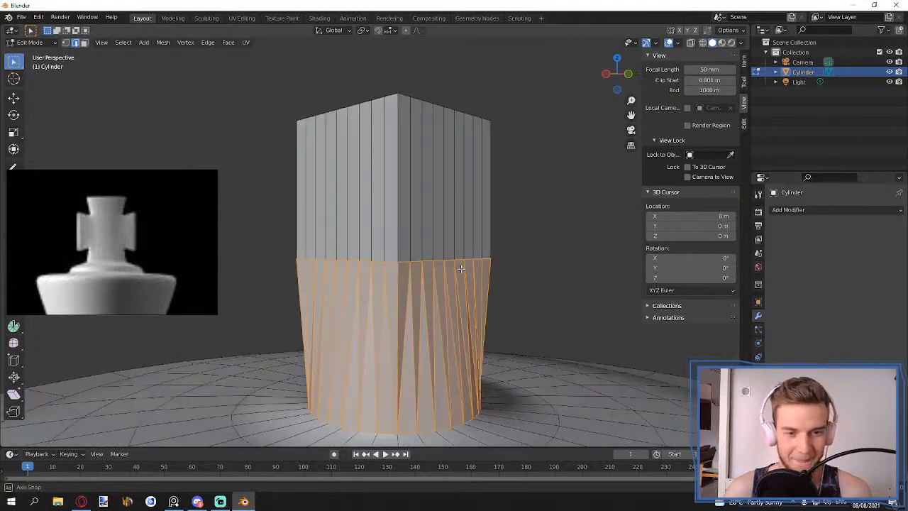
- In wireframe, try lowering the vertices where the cube meets the bridge along Z, and undo the move
scroll(458, 268, down, 3)
key(shift+z)
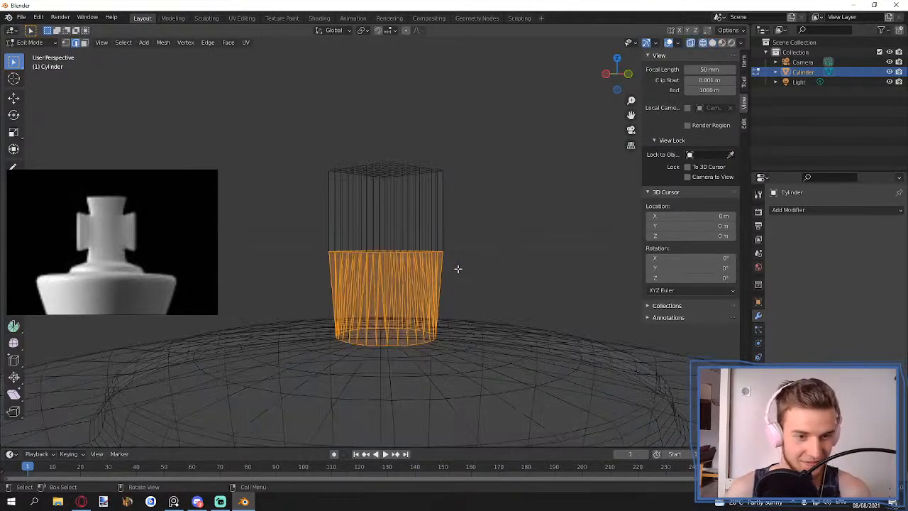
key(a)
key(g)
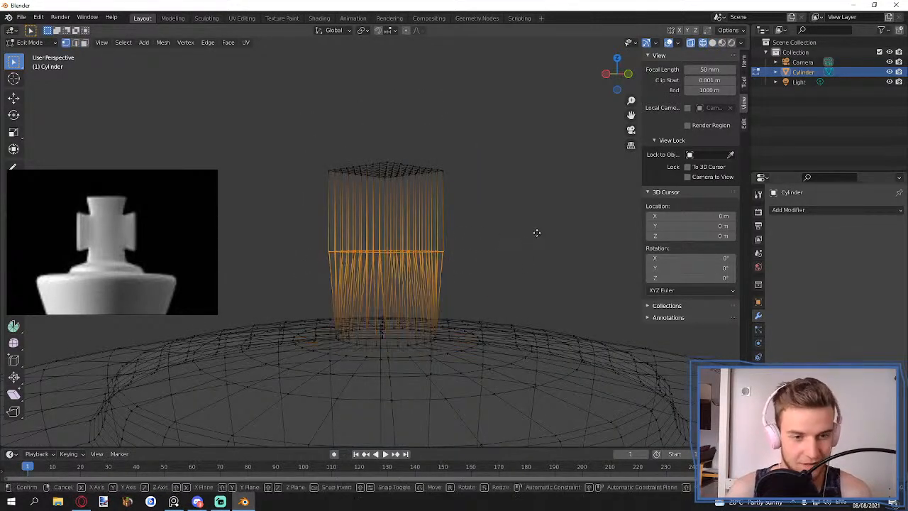
key(z)
click(534, 278)
key(ctrl+z)
- Select all of the cube's vertices, lower them about 0.0018 m along Z onto the disc, and inspect the shading in Object Mode
mouse_move(500, 129)
mouse_down()
mouse_move(290, 178)
mouse_move(288, 253)
mouse_up()
key(shift+z)
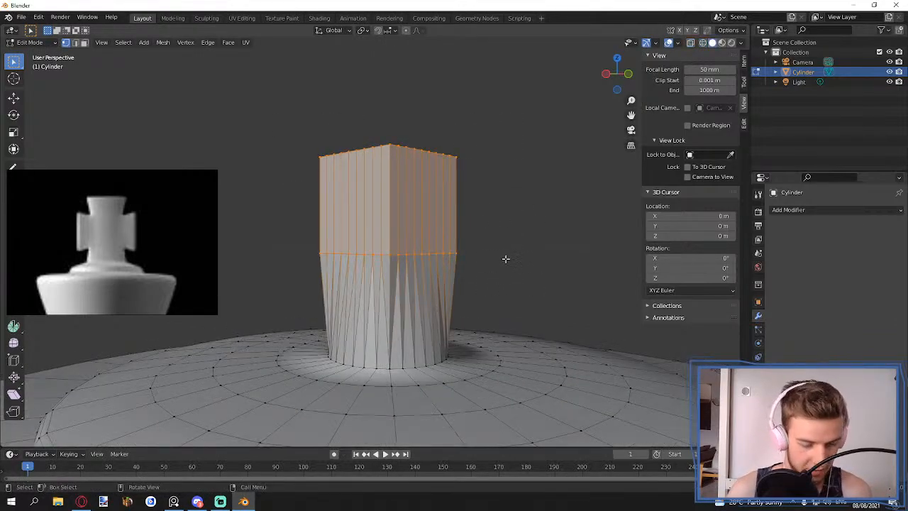
key(g)
key(z)
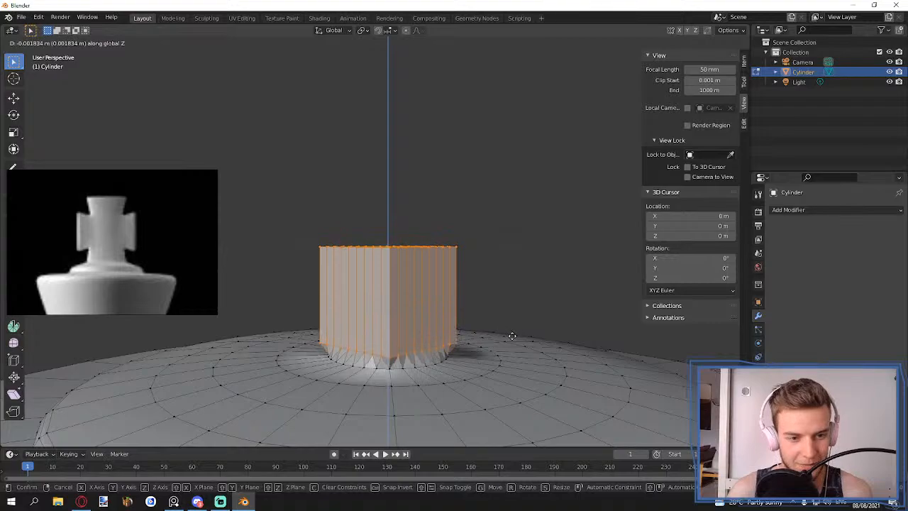
click(512, 336)
scroll(490, 341, up, 6)
scroll(481, 344, down, 3)
middle_drag(480, 343, 406, 267)
key(Tab)
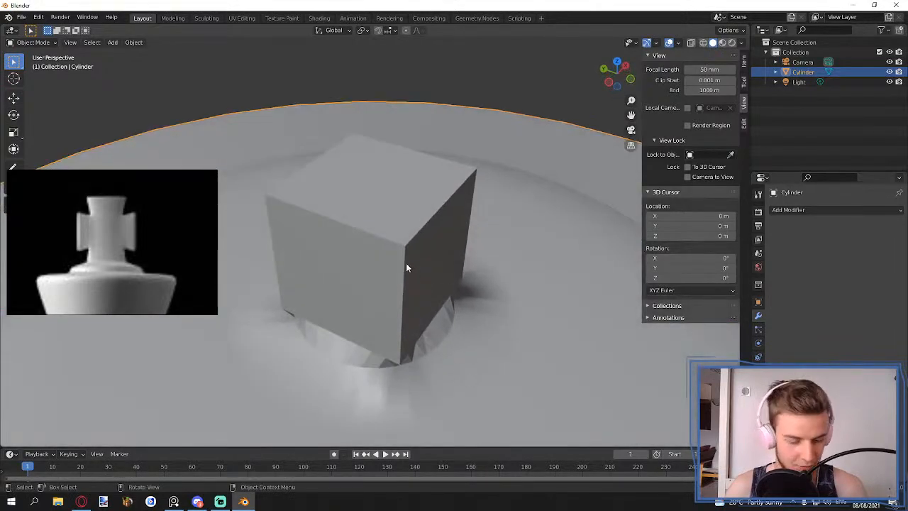
key(Tab)
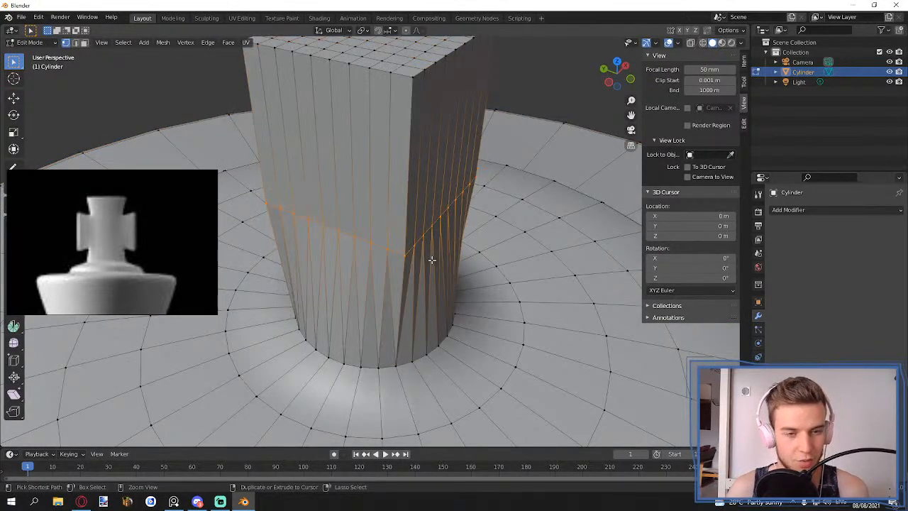
- Undo the cube's lowering and the bridge so the cube is again separate from the disc's opening
key(ctrl+z)
key(ctrl+z)
key(ctrl+z)
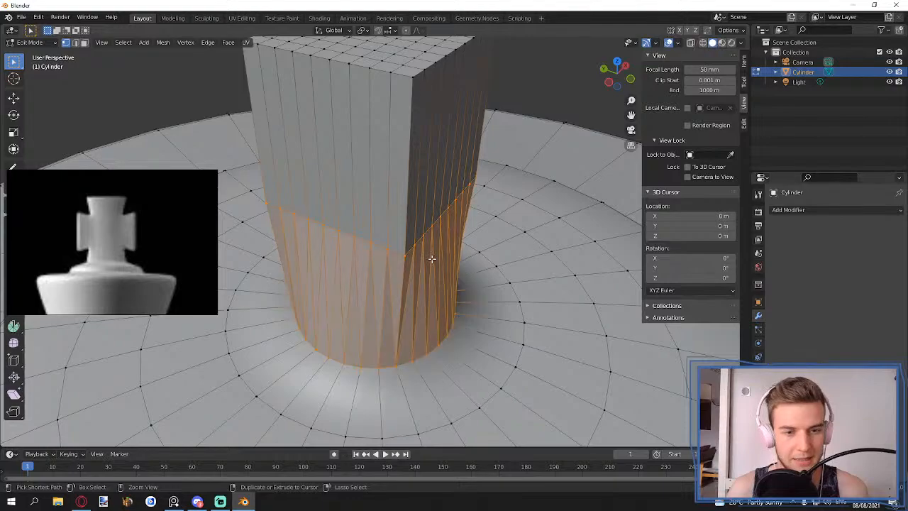
scroll(432, 260, down, 3)
middle_drag(422, 245, 389, 186)
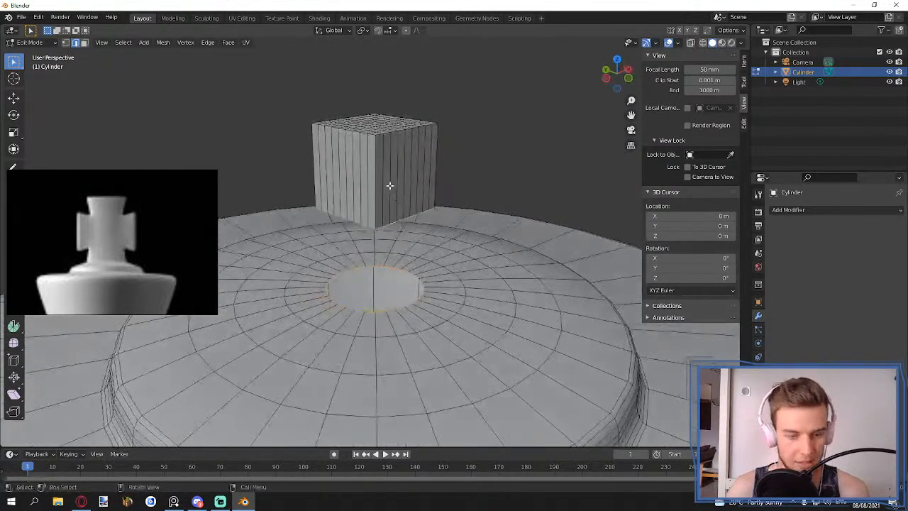
- Examine from directly above how the cube's grid lines up with the edges of the round opening
click(397, 160)
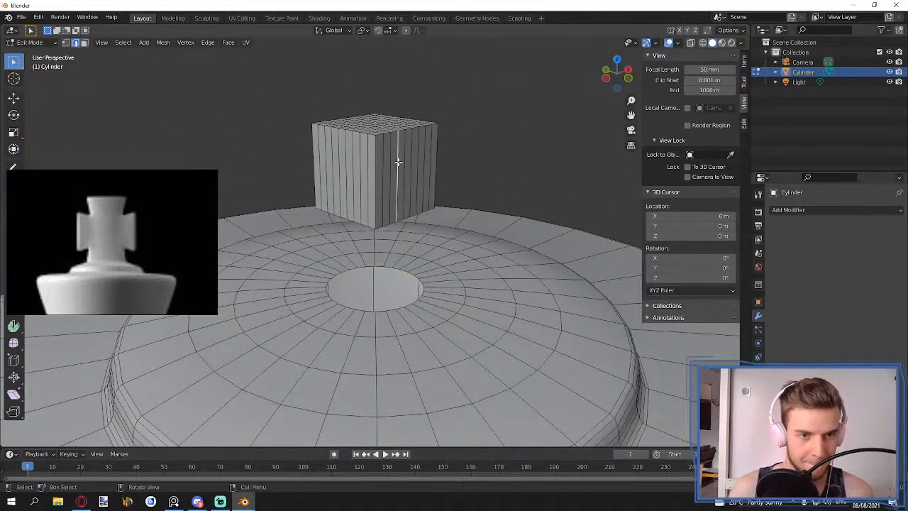
key(KP_7)
scroll(429, 259, up, 2)
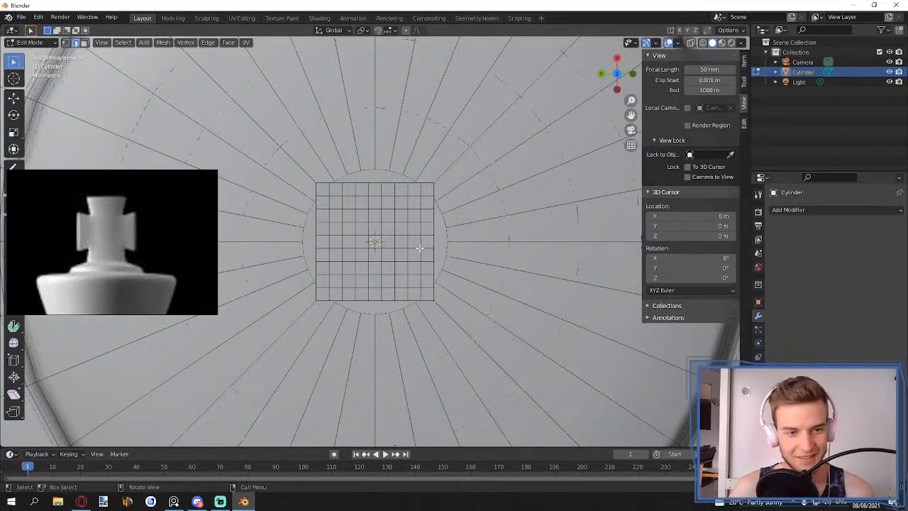
- Select the outer edge loops around both the top and the bottom of the subdivided cube
key(1)
alt+click(370, 185)
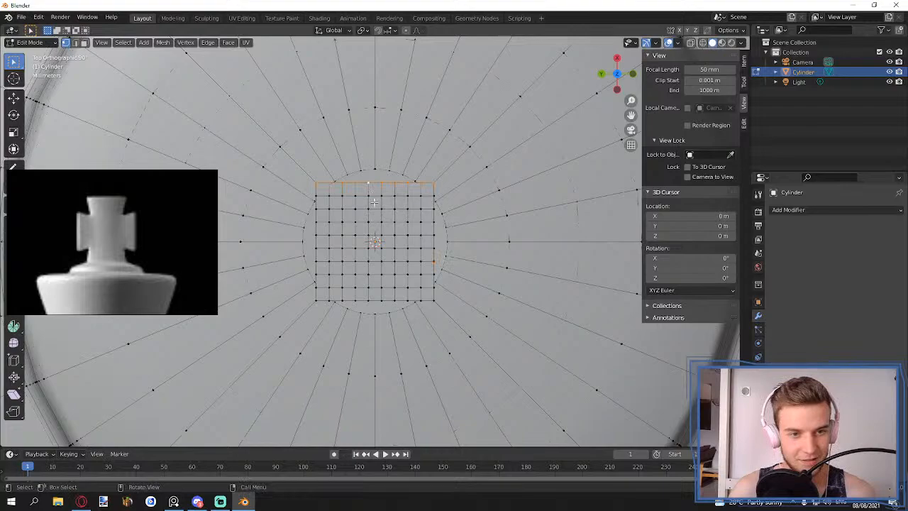
alt+shift+click(320, 204)
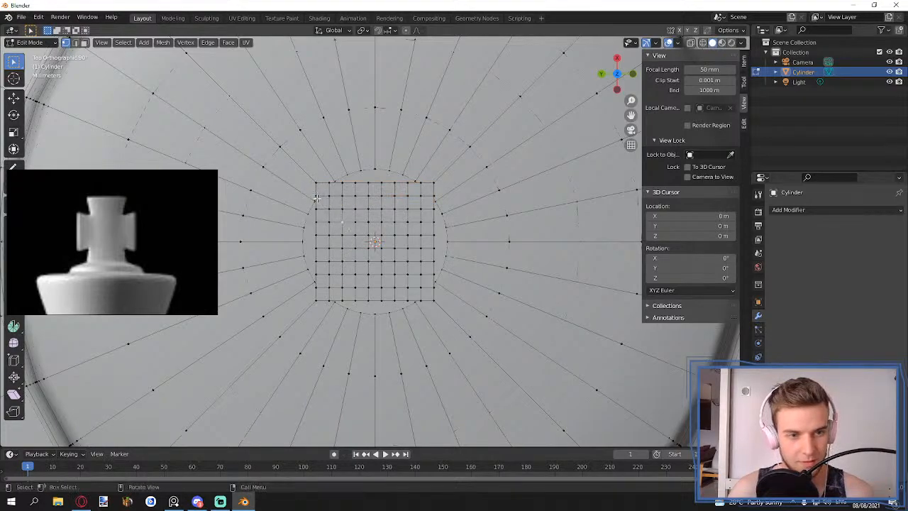
scroll(378, 283, up, 1)
key(2)
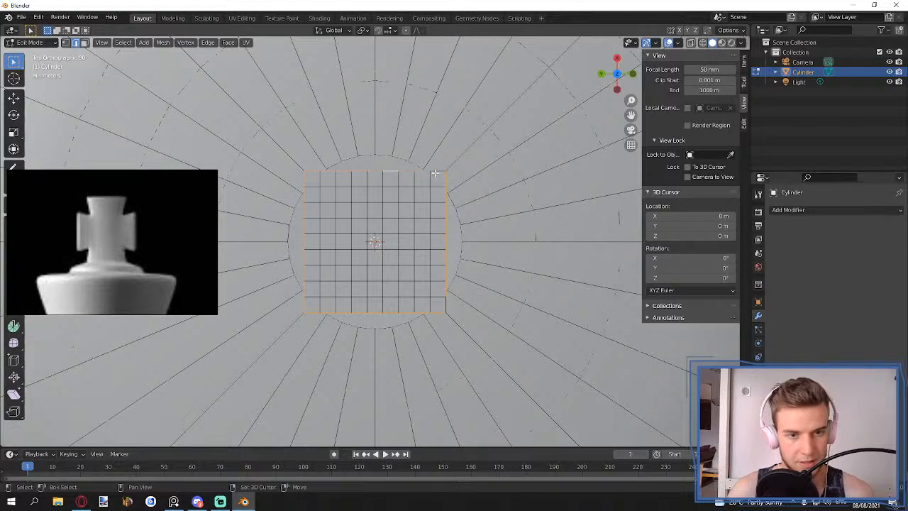
middle_drag(440, 171, 393, 180)
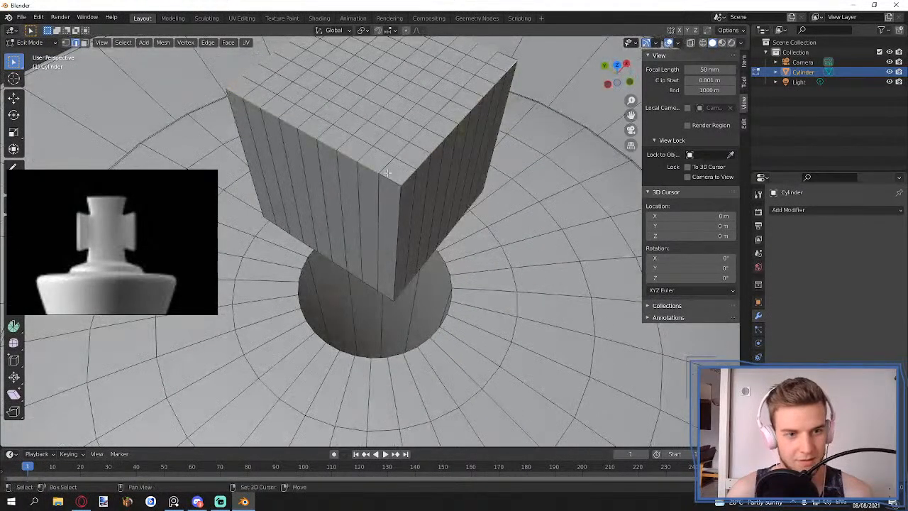
middle_drag(458, 144, 447, 204)
- Round the selected top and bottom edge loops with the To Sphere transform
key(F3)
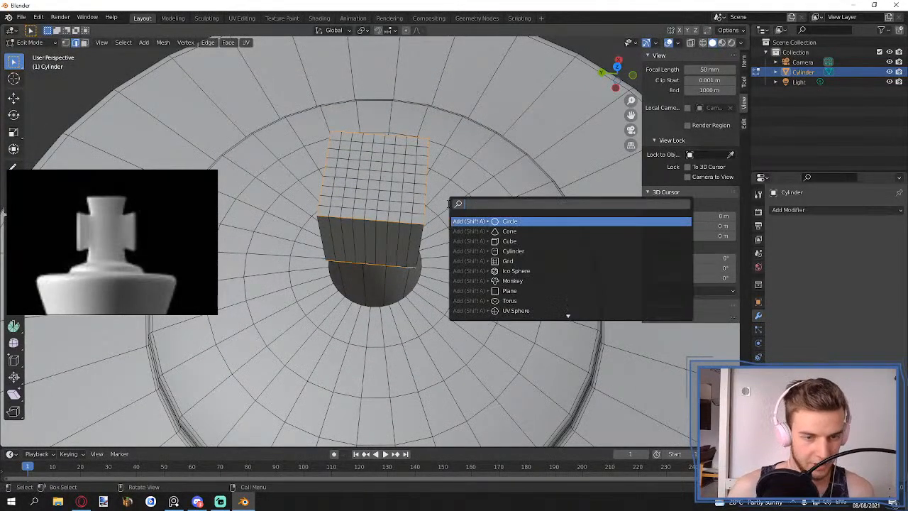
text(to sphe)
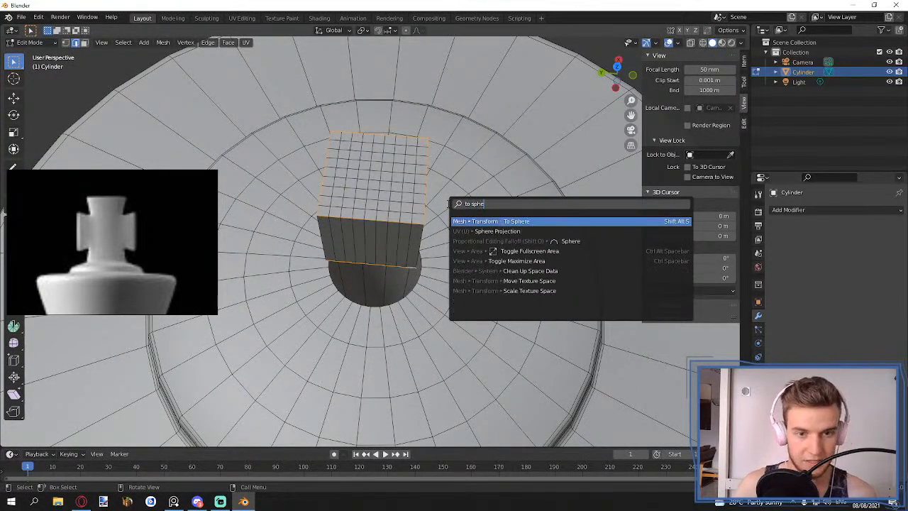
key(Return)
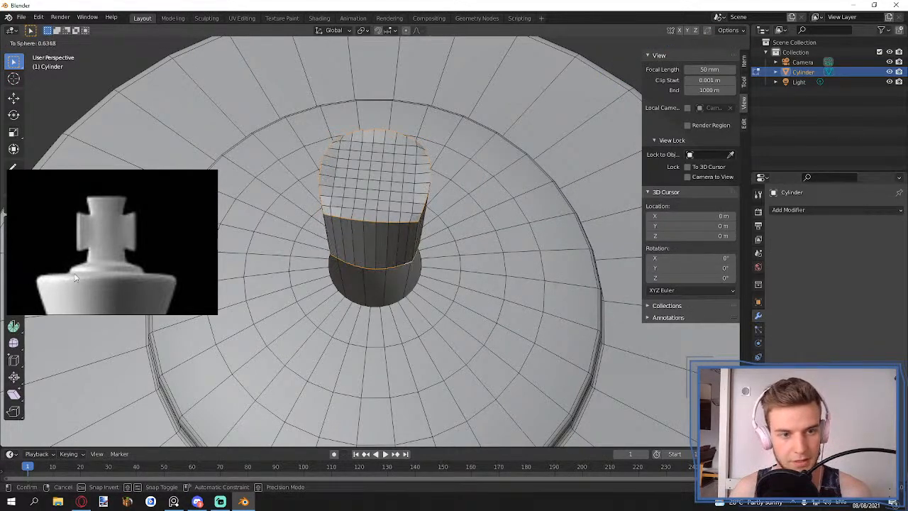
click(119, 280)
middle_drag(376, 261, 426, 178)
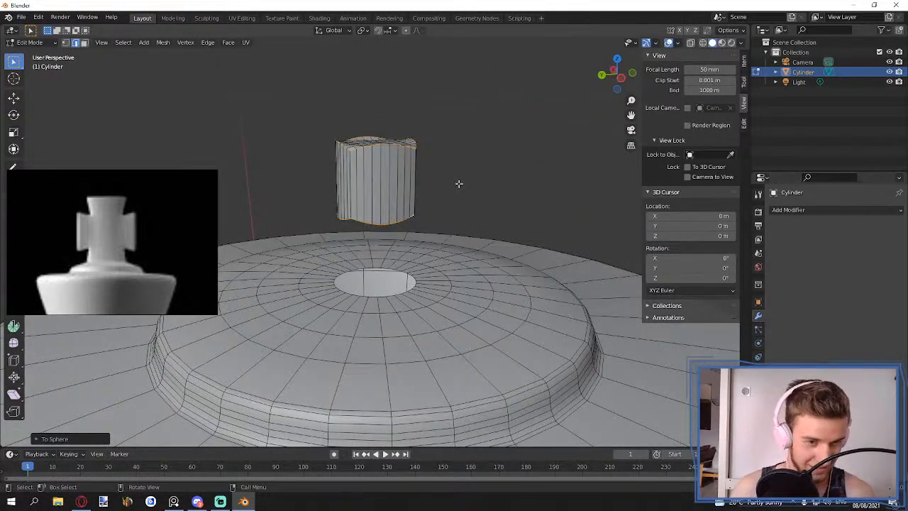
- Set the transform pivot point to Individual Origins, with the transform orientation on Global
click(346, 30)
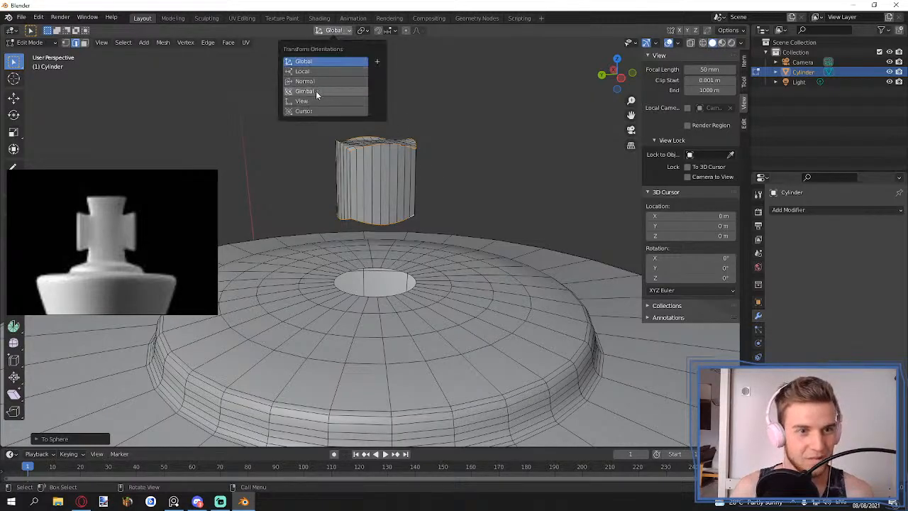
click(316, 80)
click(361, 30)
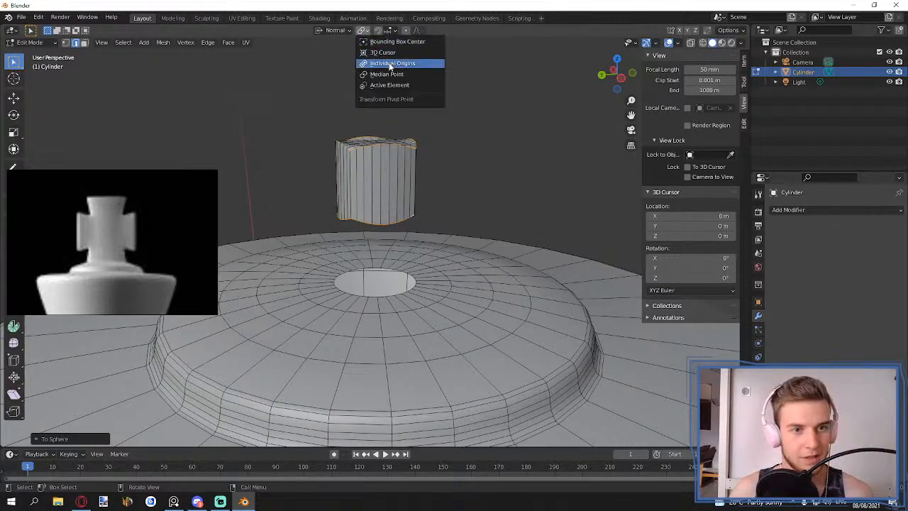
click(389, 62)
click(334, 32)
click(314, 61)
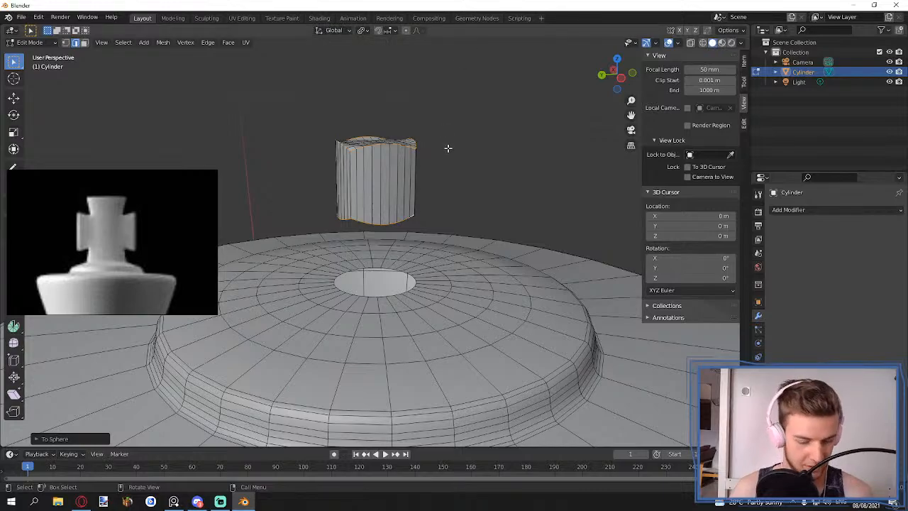
- Flatten each rounded edge loop by scaling it to 0 along Z
key(s)
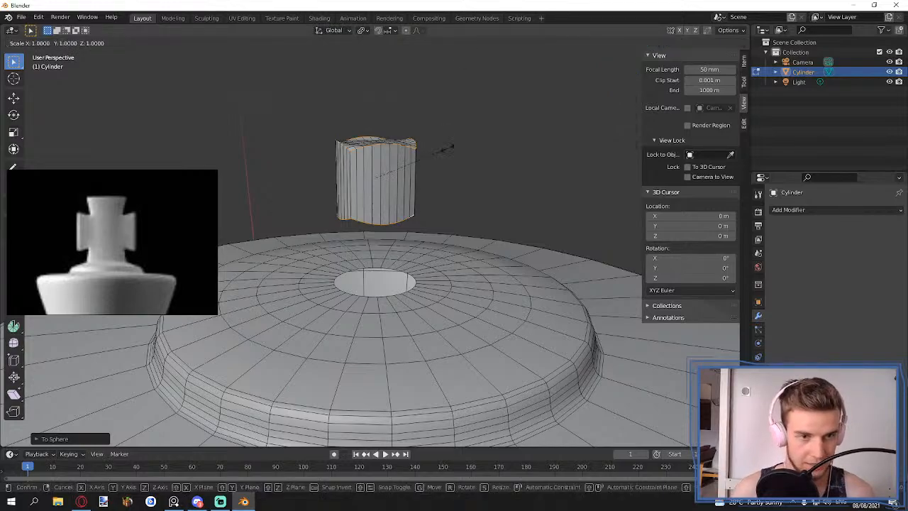
key(z)
key(0)
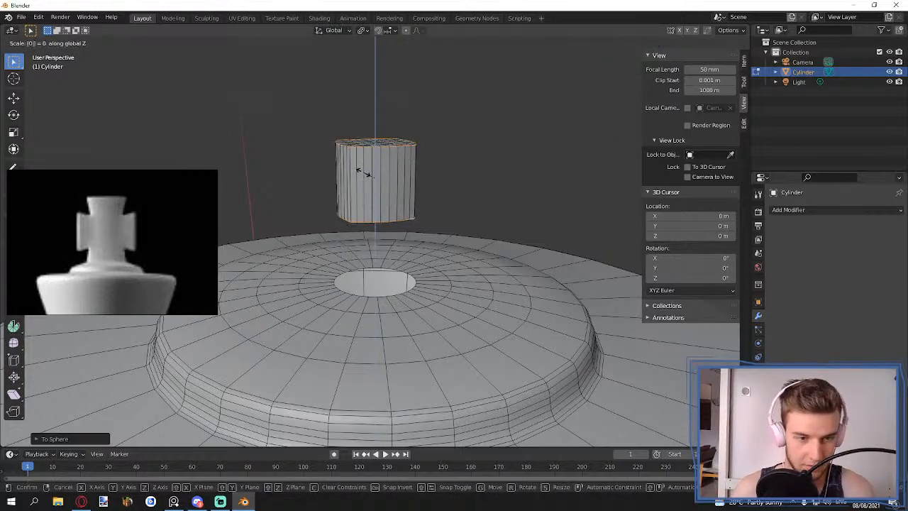
key(Return)
middle_drag(362, 172, 386, 179)
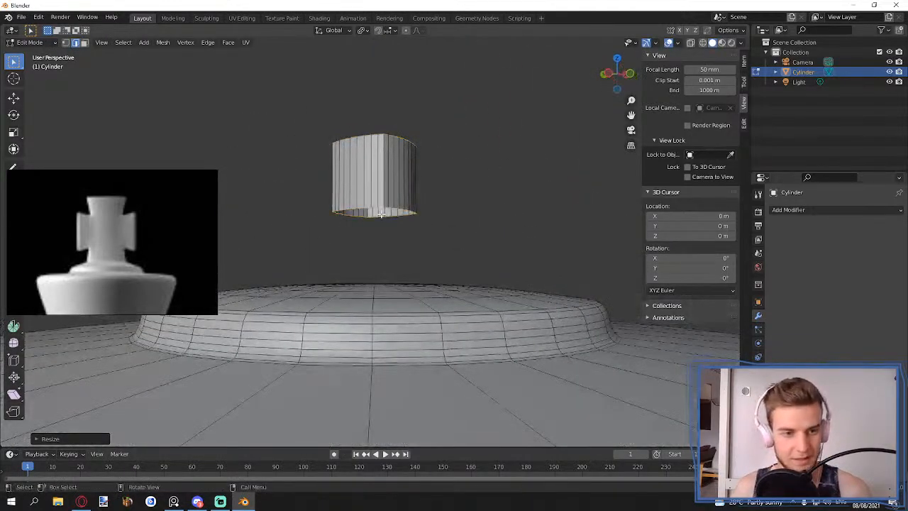
scroll(389, 167, up, 3)
middle_drag(383, 212, 358, 340)
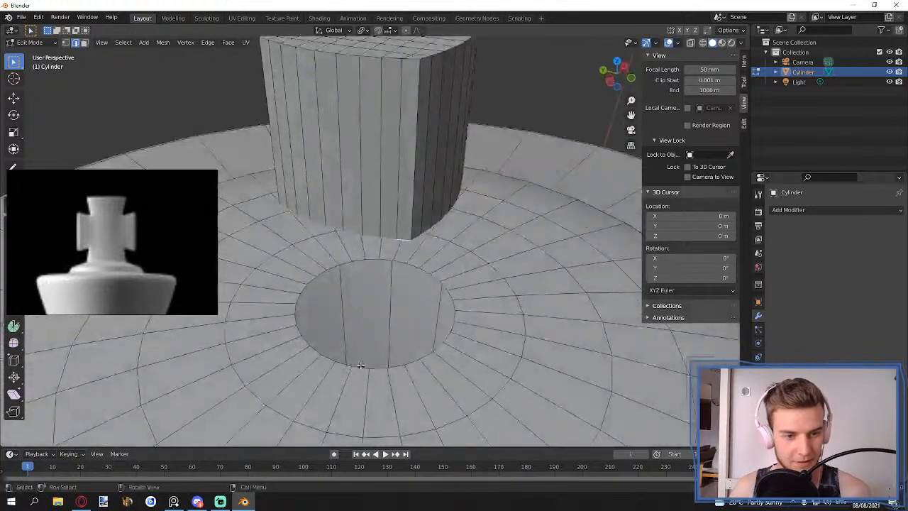
alt+shift+click(359, 370)
scroll(407, 335, down, 4)
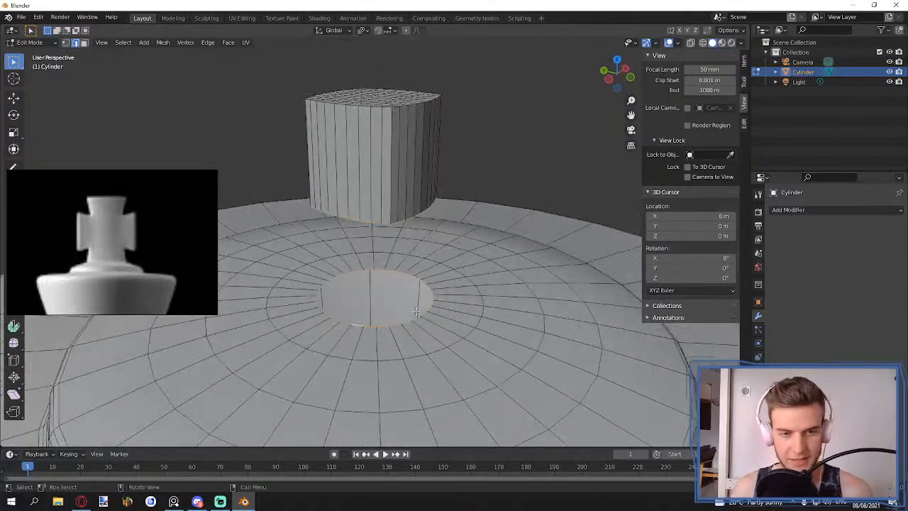
middle_drag(419, 294, 419, 280)
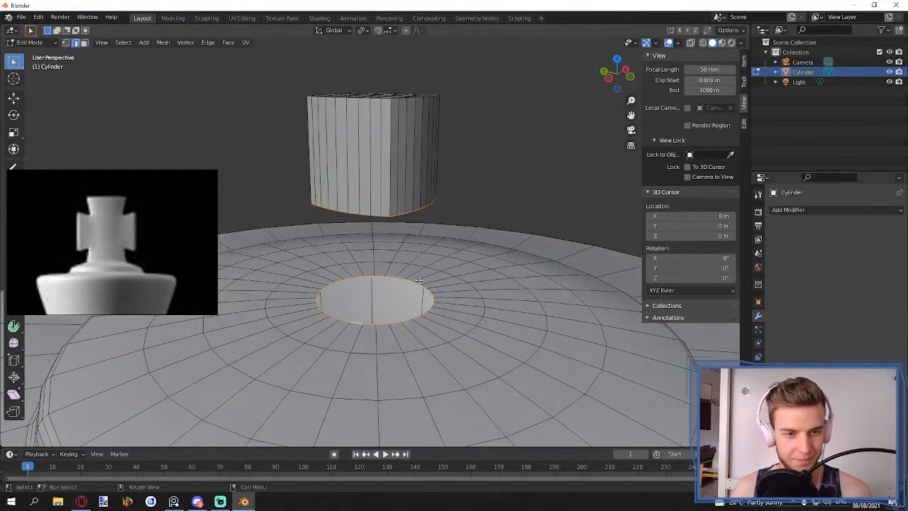
- Select all linked faces of the rounded cube and lower it along Z to just above the round opening
key(3)
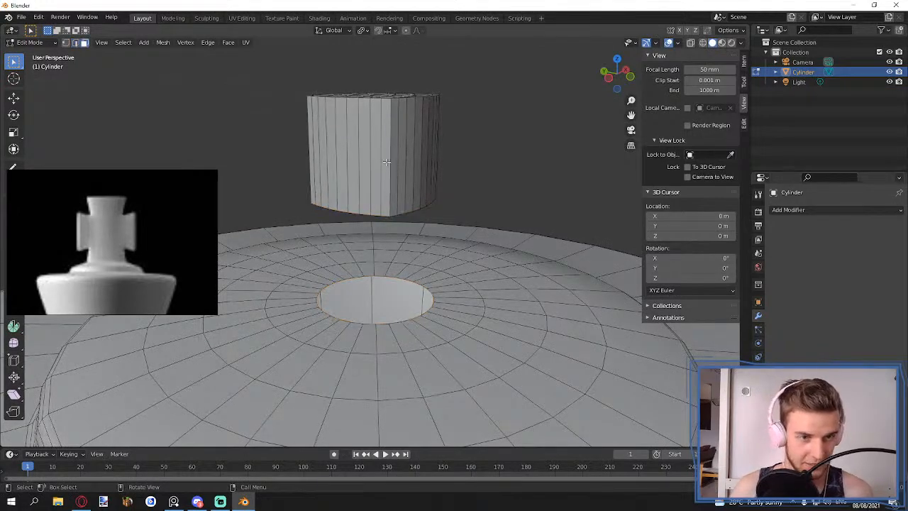
click(387, 162)
key(l)
key(g)
key(z)
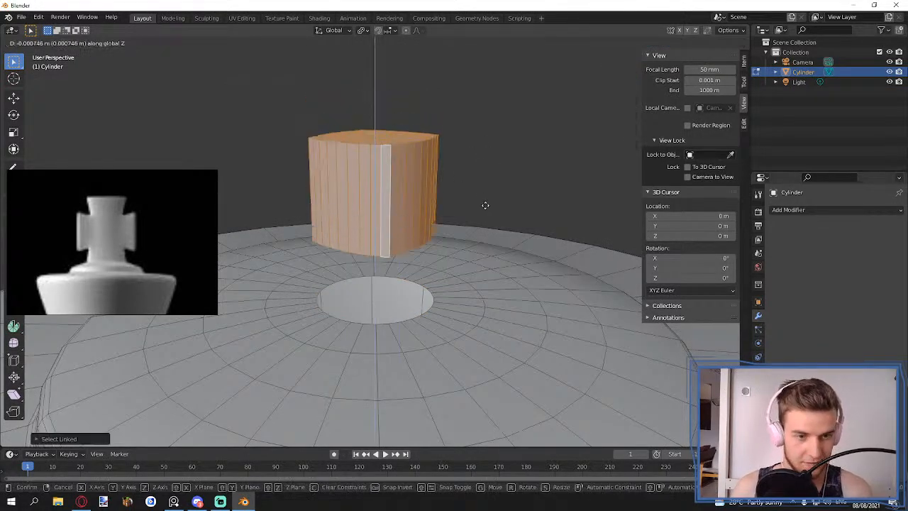
click(462, 275)
- Select the cube's bottom edge loop and the round opening's edge loop, and connect them with Bridge Edge Loops
scroll(462, 275, up, 4)
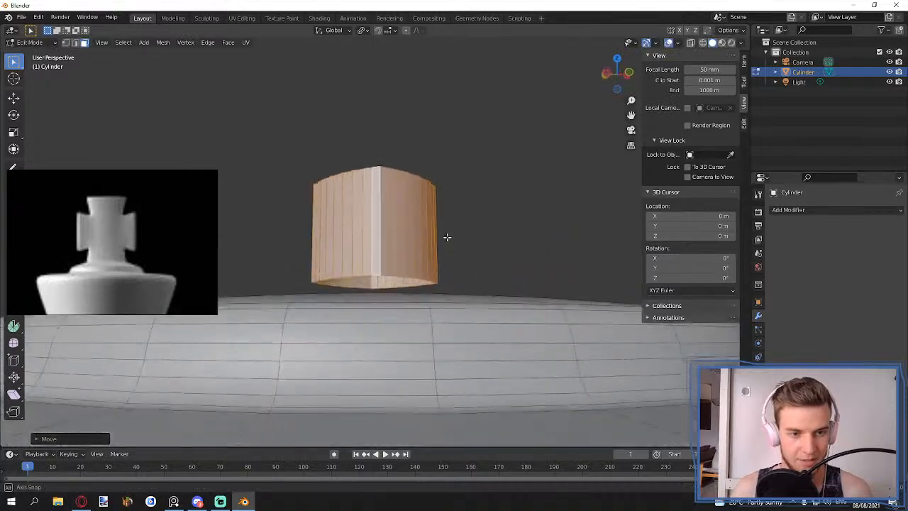
alt+click(366, 292)
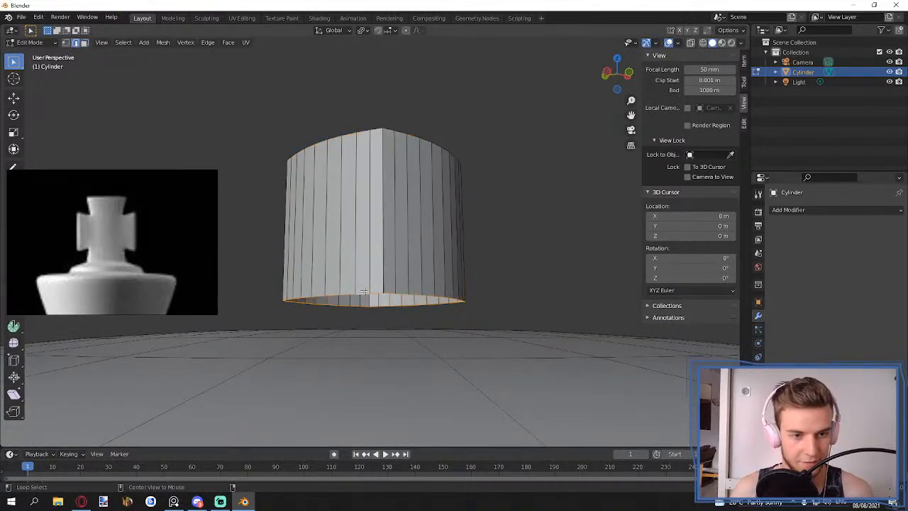
middle_drag(376, 288, 395, 309)
alt+shift+click(361, 363)
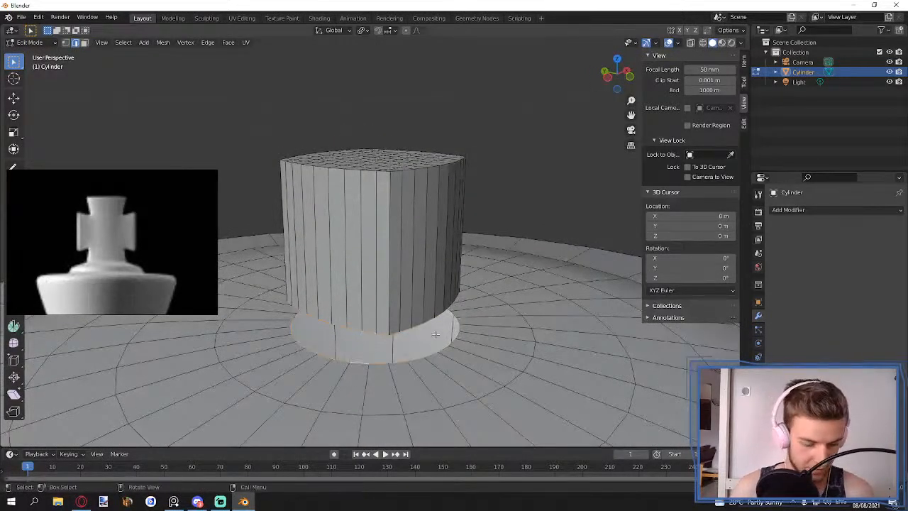
click(207, 41)
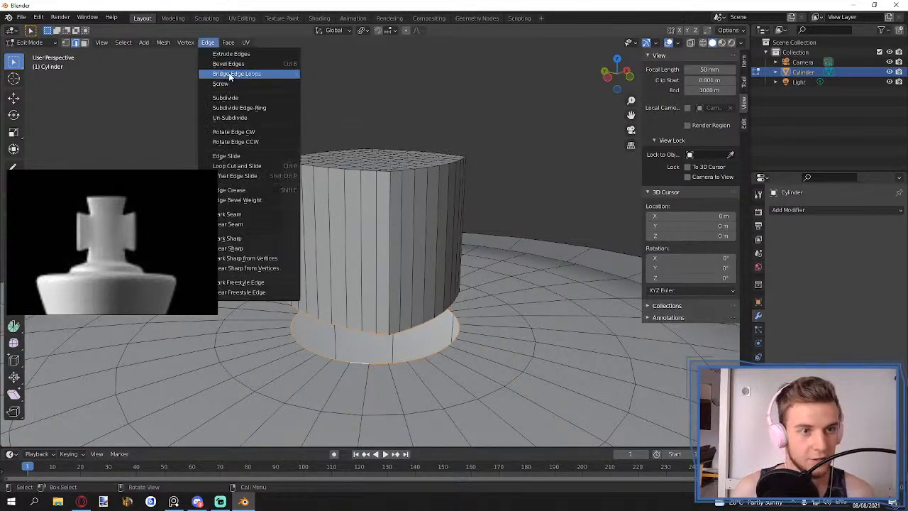
click(231, 74)
middle_drag(390, 206, 366, 244)
scroll(366, 244, down, 3)
scroll(436, 248, down, 3)
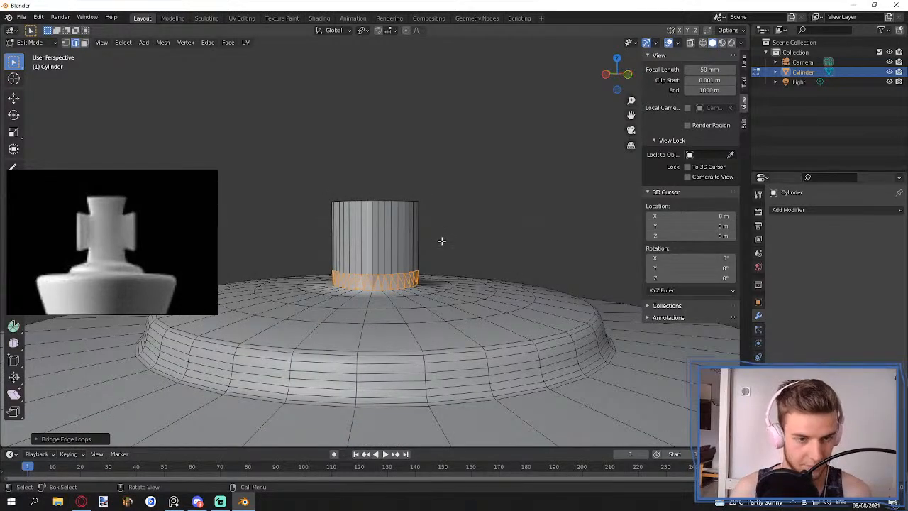
- Apply Shade Smooth to the king in Object Mode and inspect where the rounded cube meets the head
key(Tab)
scroll(454, 234, down, 5)
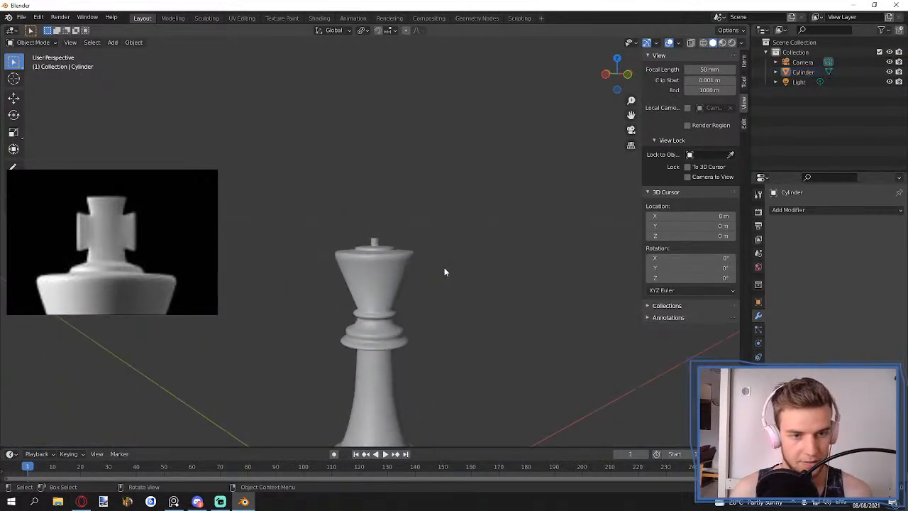
middle_drag(447, 270, 396, 273)
scroll(405, 308, up, 7)
scroll(393, 302, up, 3)
click(393, 299)
scroll(397, 273, up, 1)
scroll(396, 277, up, 3)
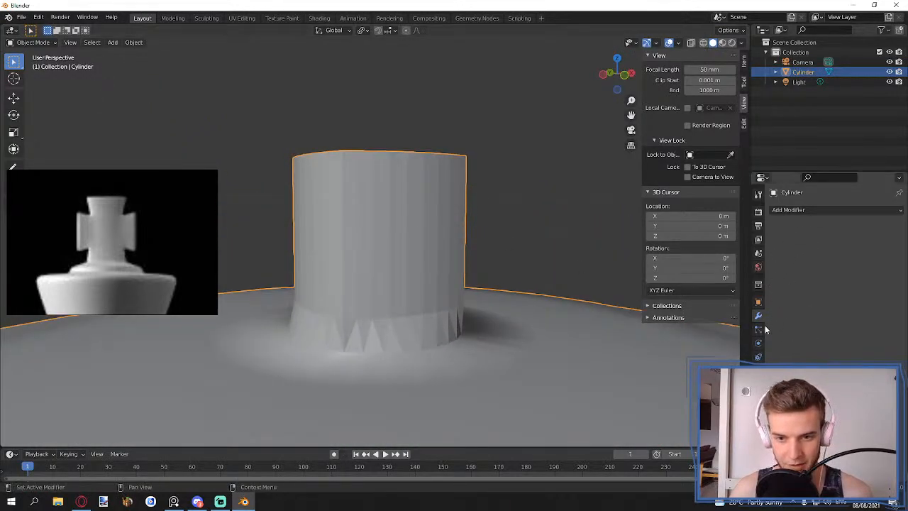
right_click(397, 219)
click(397, 220)
scroll(398, 220, down, 5)
click(546, 208)
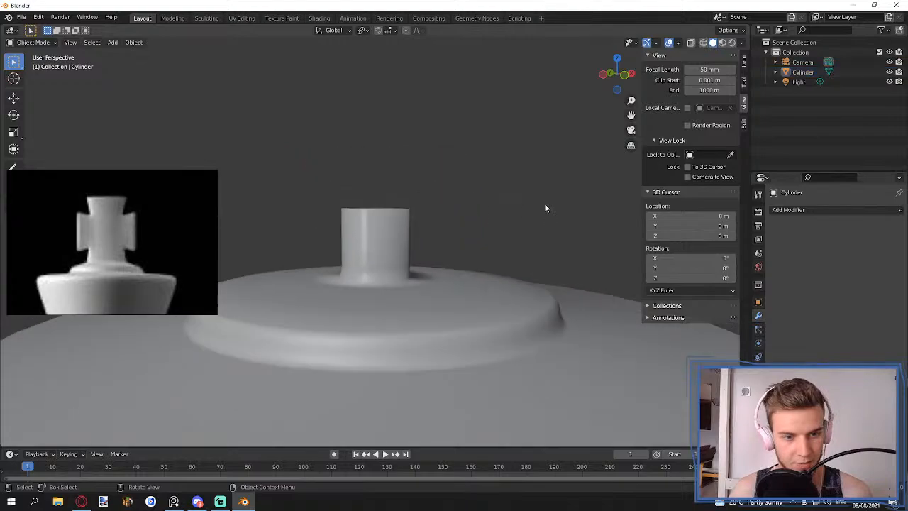
middle_drag(470, 245, 433, 270)
scroll(435, 319, up, 5)
scroll(432, 270, down, 4)
- In Edit Mode's front view, select the cube's faces through X-ray and lower them about 0.00037 m along Z onto the disc
click(398, 303)
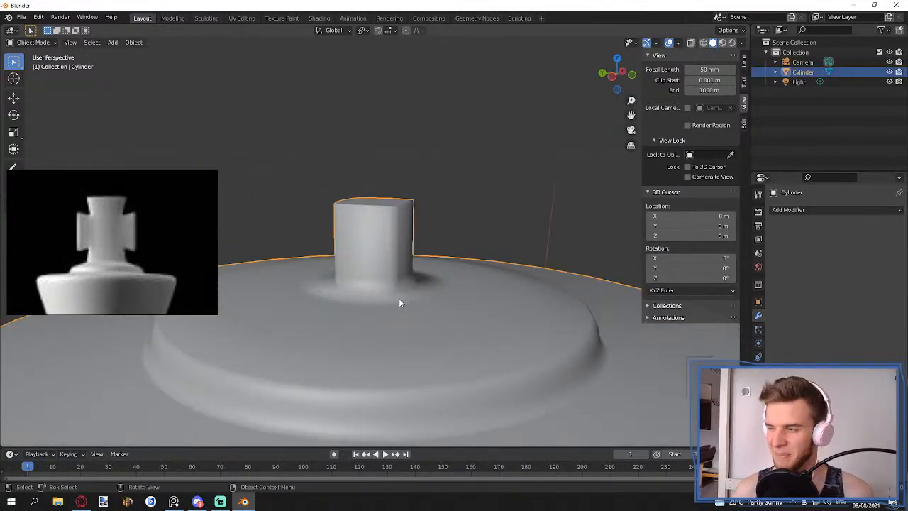
key(Tab)
scroll(376, 289, up, 2)
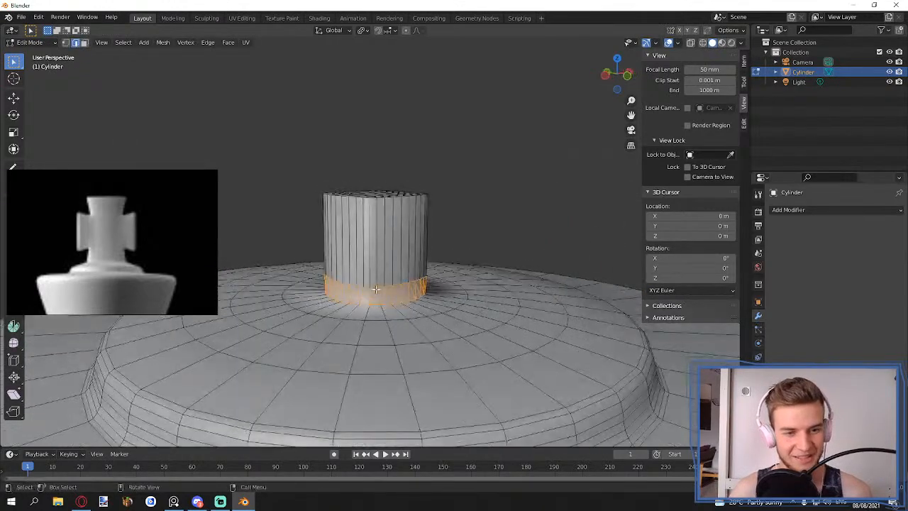
middle_drag(381, 286, 385, 267)
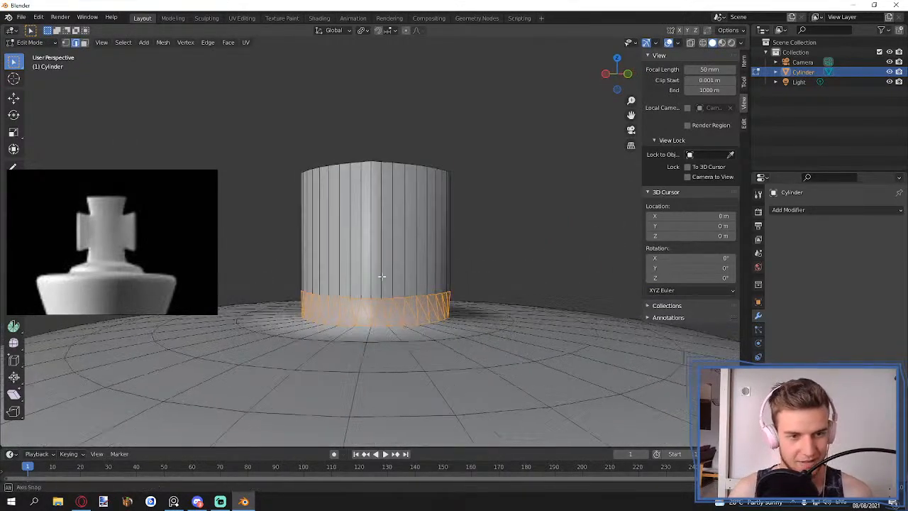
key(KP_1)
scroll(369, 272, down, 1)
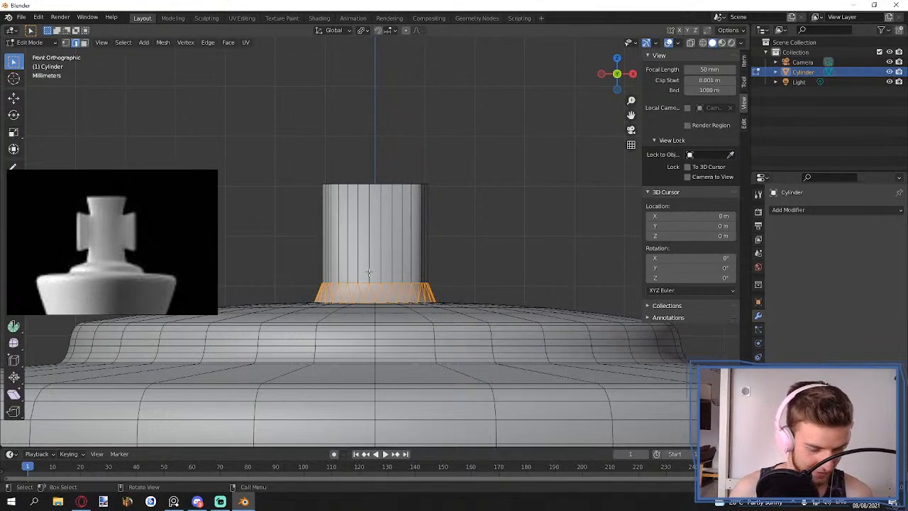
key(alt+z)
drag(280, 149, 497, 260)
key(g)
key(z)
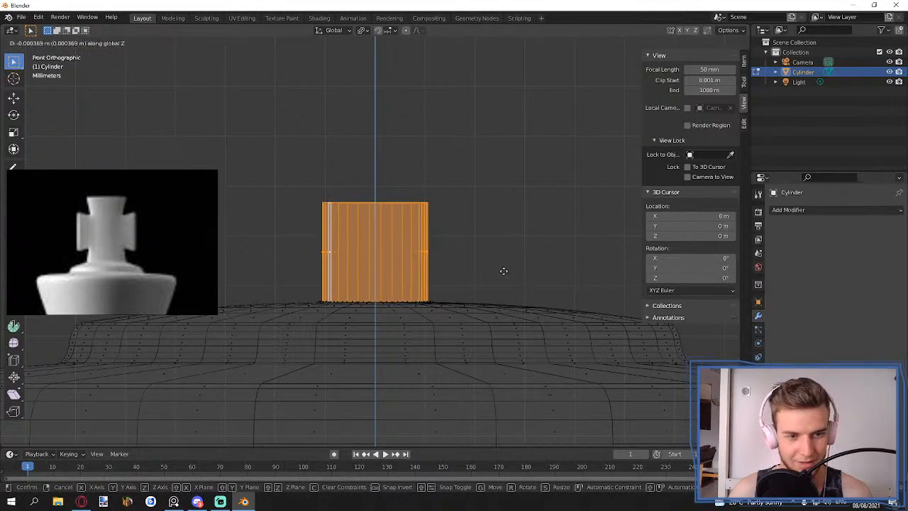
click(502, 270)
middle_drag(336, 227, 462, 271)
key(shift+z)
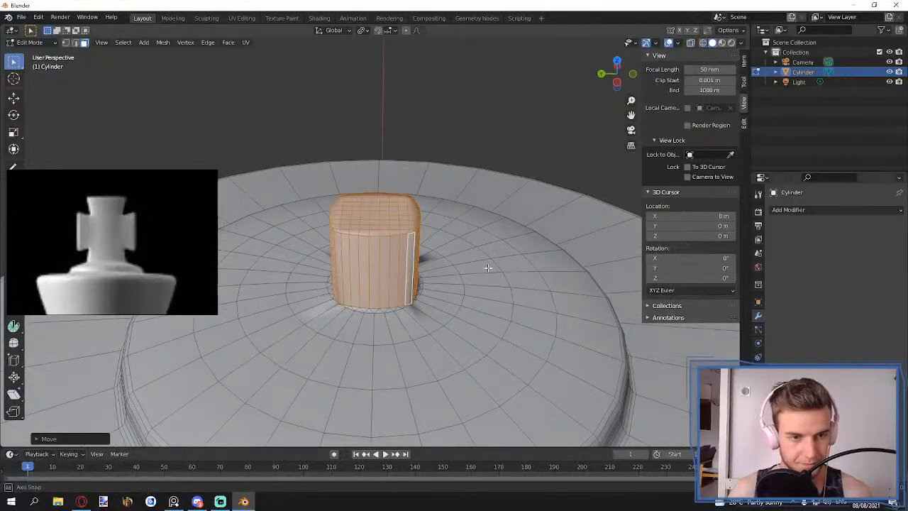
- Scale the selected rounded cube down along the Y axis until it forms a thin slab
scroll(488, 269, down, 5)
scroll(488, 269, down, 3)
scroll(476, 269, up, 5)
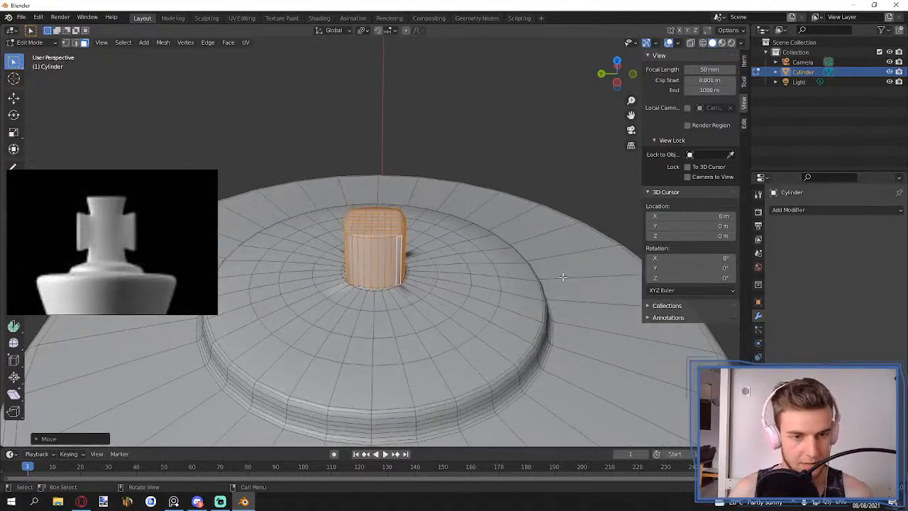
key(s)
key(y)
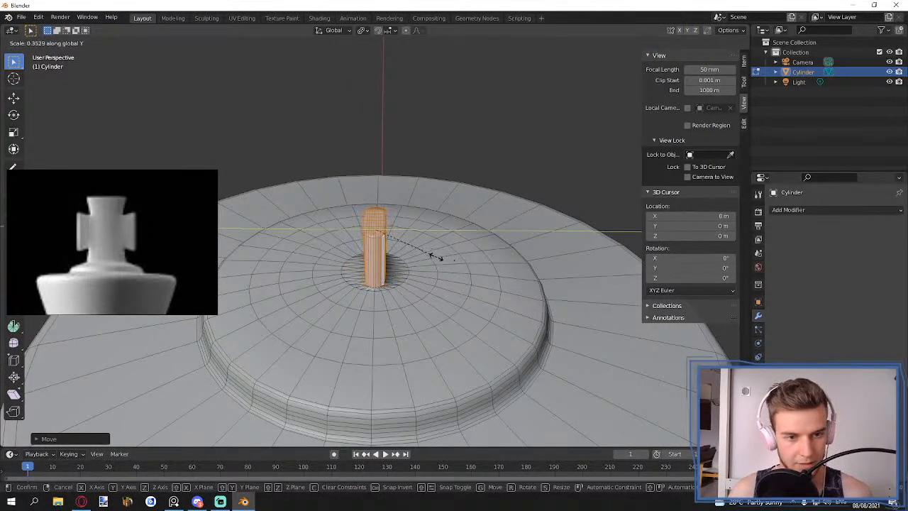
click(412, 249)
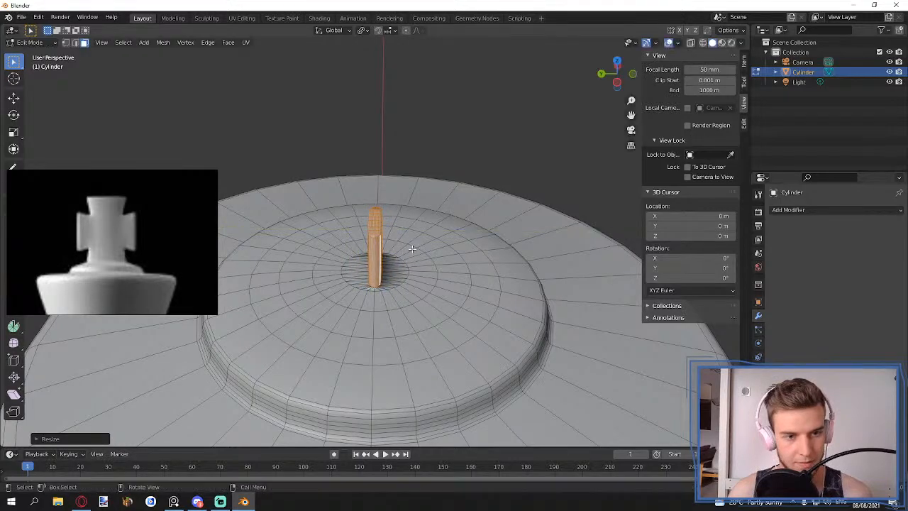
- In front view, select the slab's top vertices through X-ray and raise them about 0.0056 m along Z to form a tall column
key(KP_1)
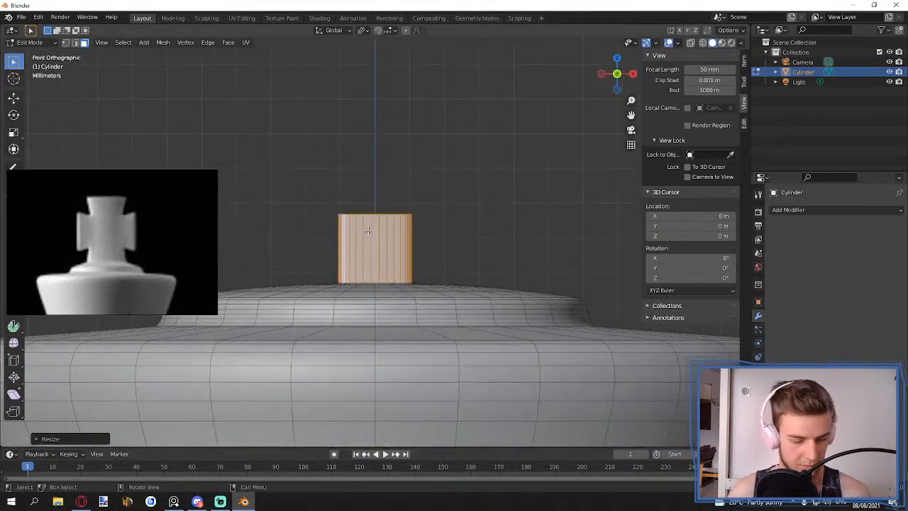
key(1)
drag(308, 181, 448, 226)
key(shift+z)
drag(306, 175, 453, 218)
key(shift+z)
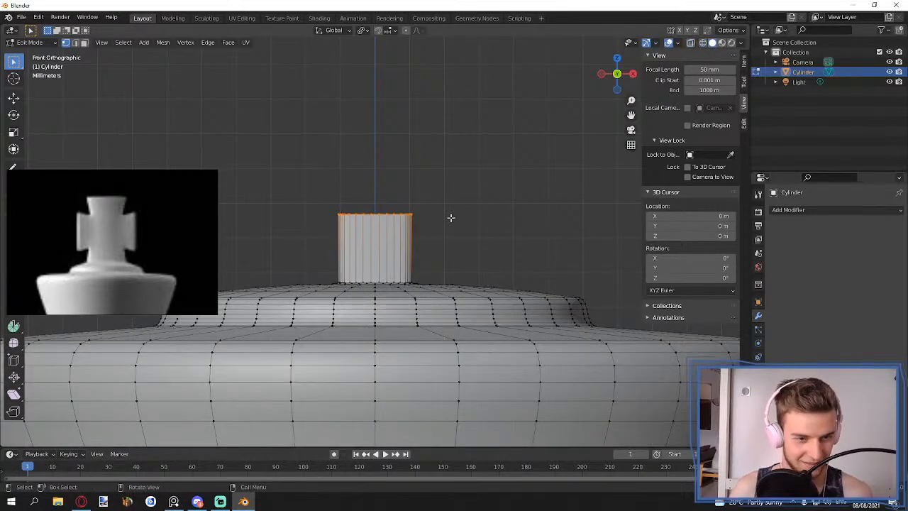
scroll(450, 218, down, 2)
scroll(446, 216, down, 3)
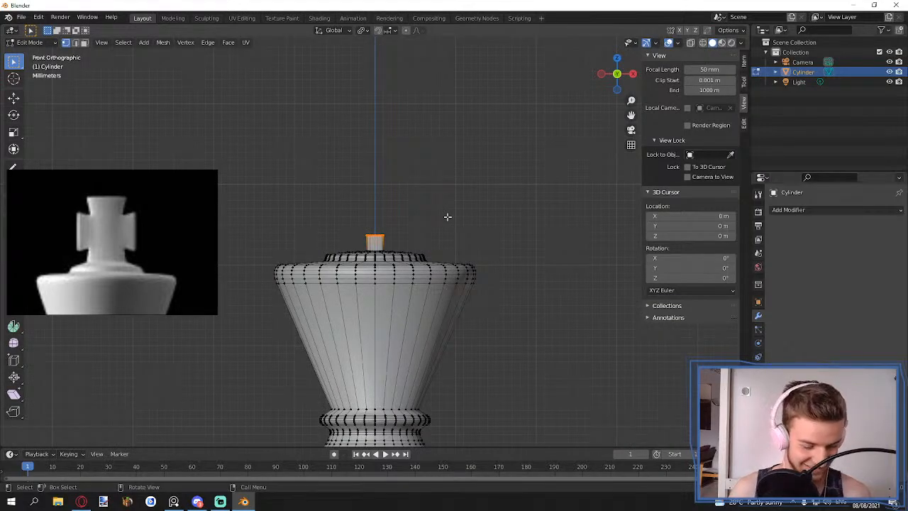
key(e)
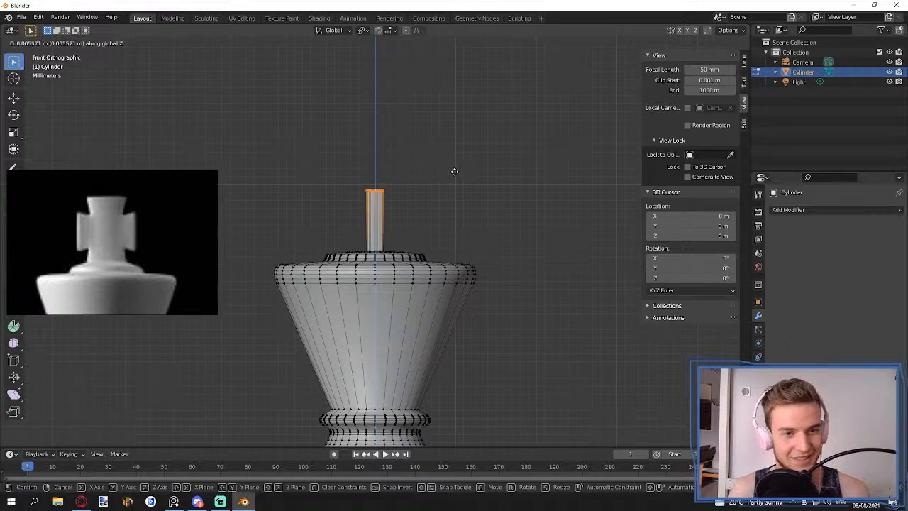
click(455, 170)
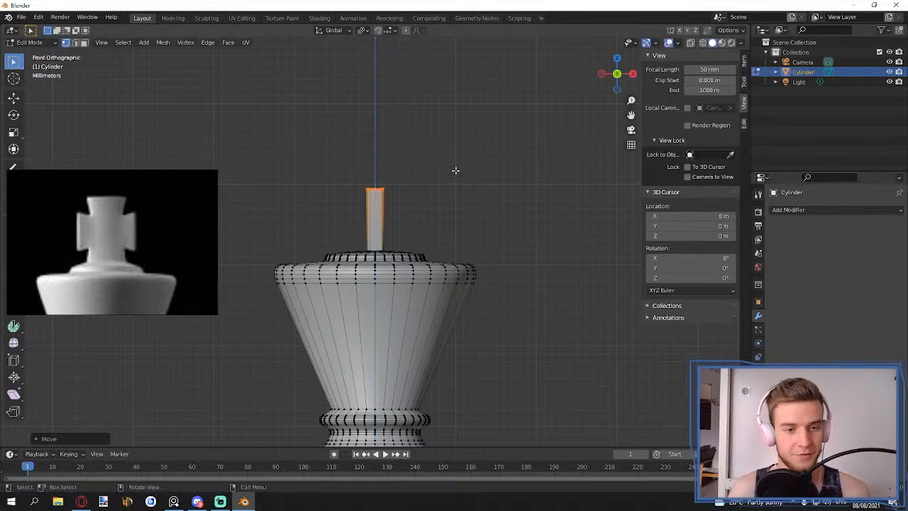
- Select all faces of the tall column through X-ray in face mode, leaving out the bridge faces at its base
scroll(422, 199, up, 2)
key(shift+z)
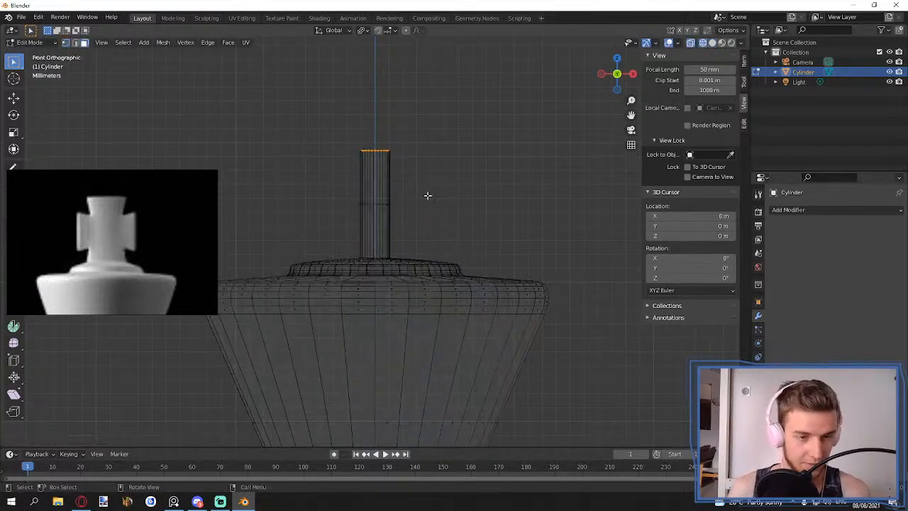
drag(442, 126, 338, 261)
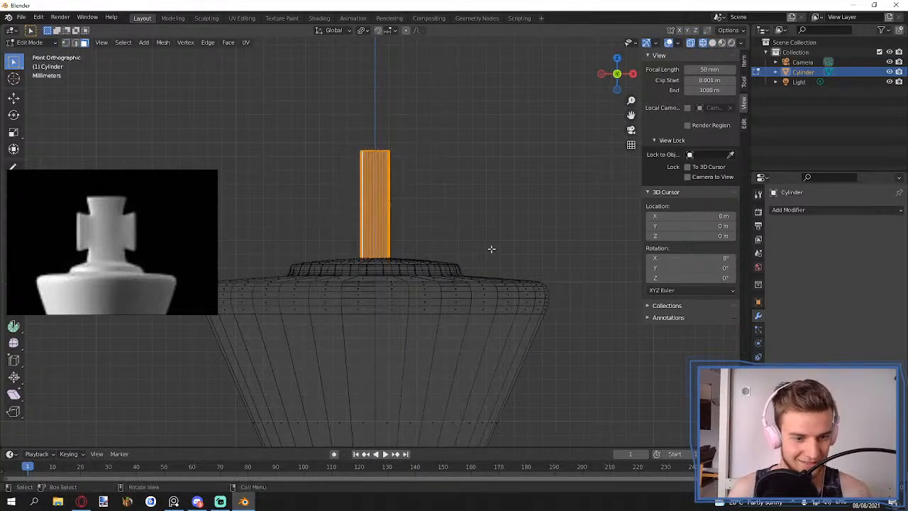
key(shift+z)
middle_drag(461, 247, 448, 278)
scroll(447, 278, up, 4)
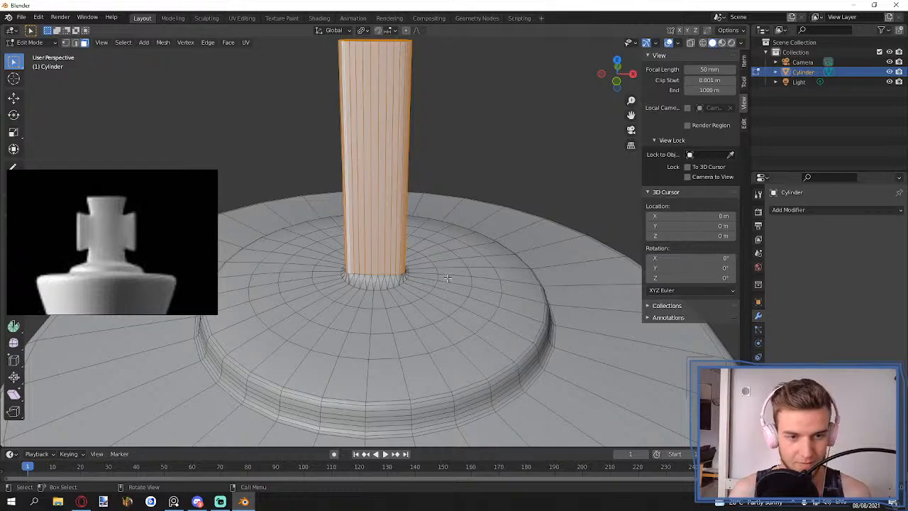
scroll(448, 278, down, 3)
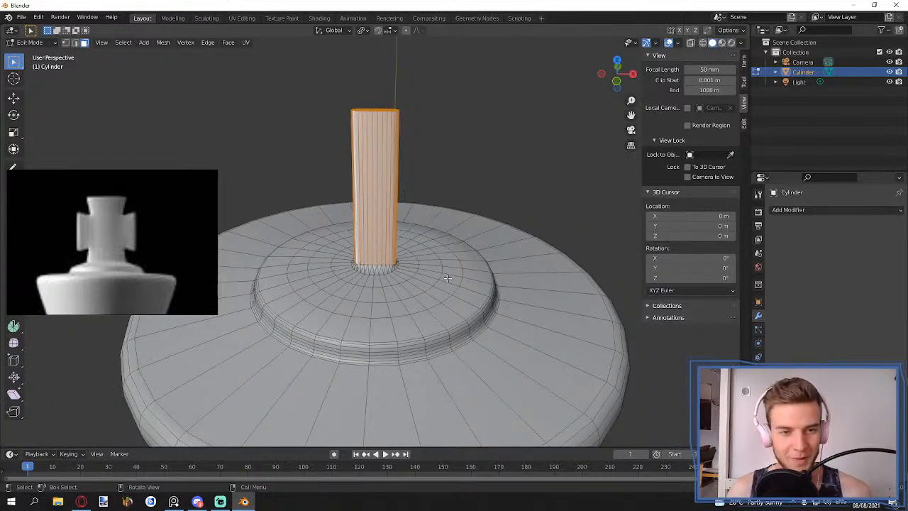
scroll(448, 278, down, 2)
middle_drag(443, 267, 445, 283)
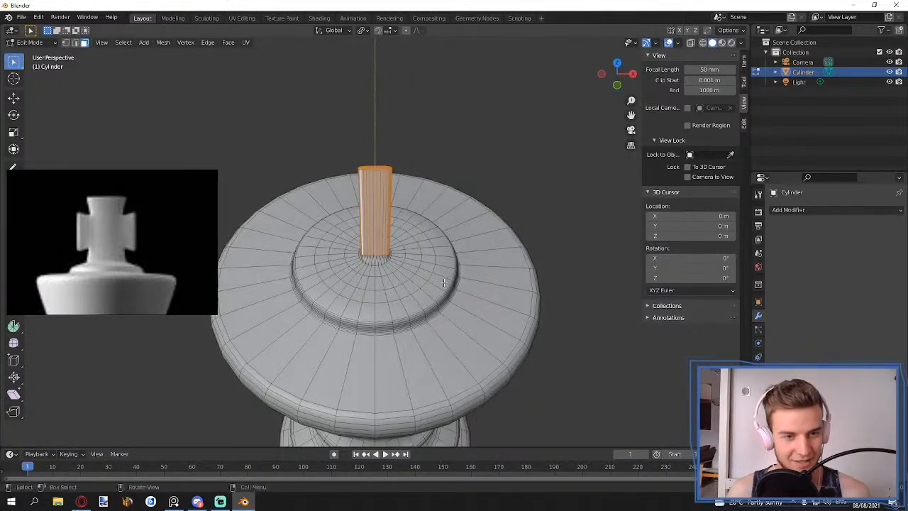
- Try to widen the column's selected faces along X by a factor of about 1.16
scroll(429, 280, up, 2)
scroll(444, 300, down, 4)
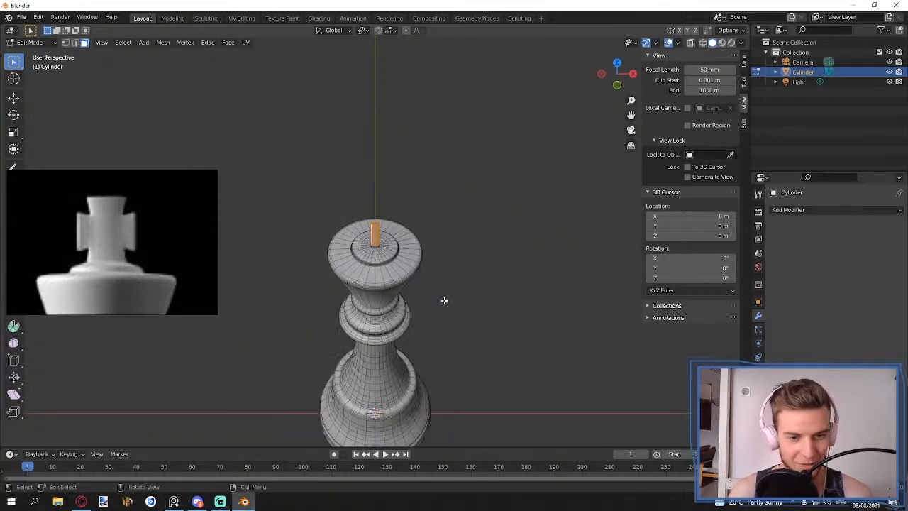
scroll(444, 300, up, 4)
key(s)
key(x)
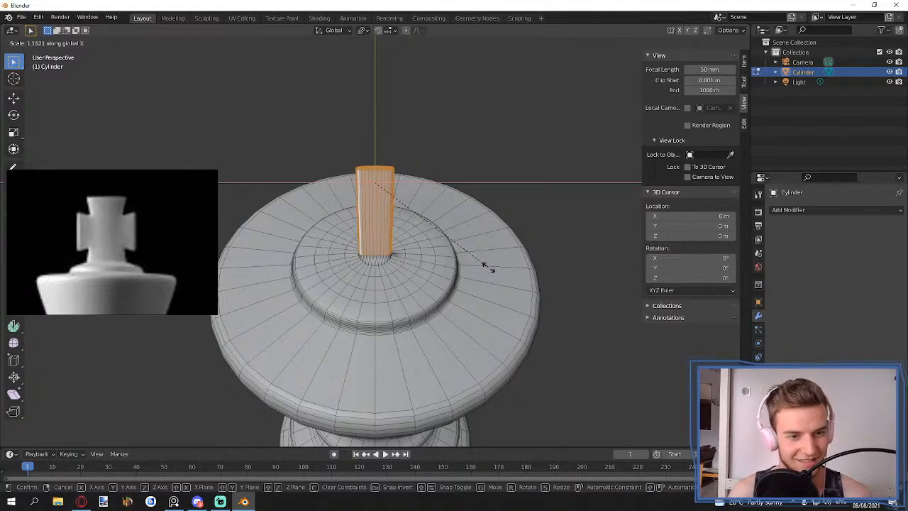
click(487, 267)
- Raise the column's selected faces about 0.0005 m along Z above the round opening
scroll(394, 285, up, 5)
middle_drag(392, 285, 418, 265)
key(g)
key(z)
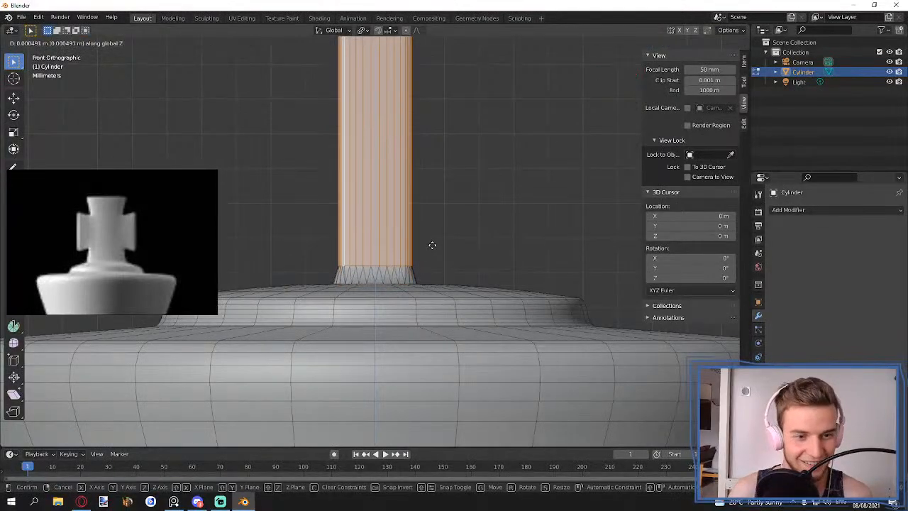
click(430, 244)
- Select the column together with the flared bridge faces at its base through X-ray and widen them along X
scroll(432, 243, down, 3)
key(shift+z)
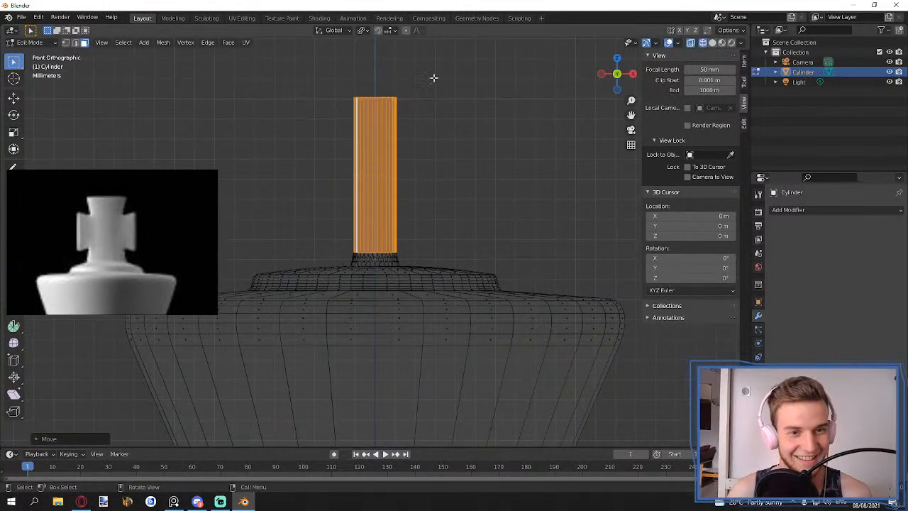
drag(425, 69, 319, 263)
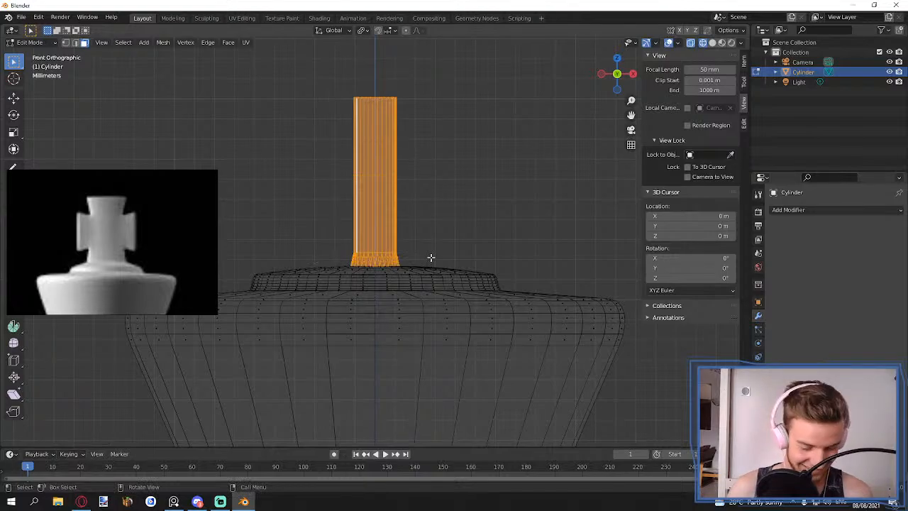
key(shift+z)
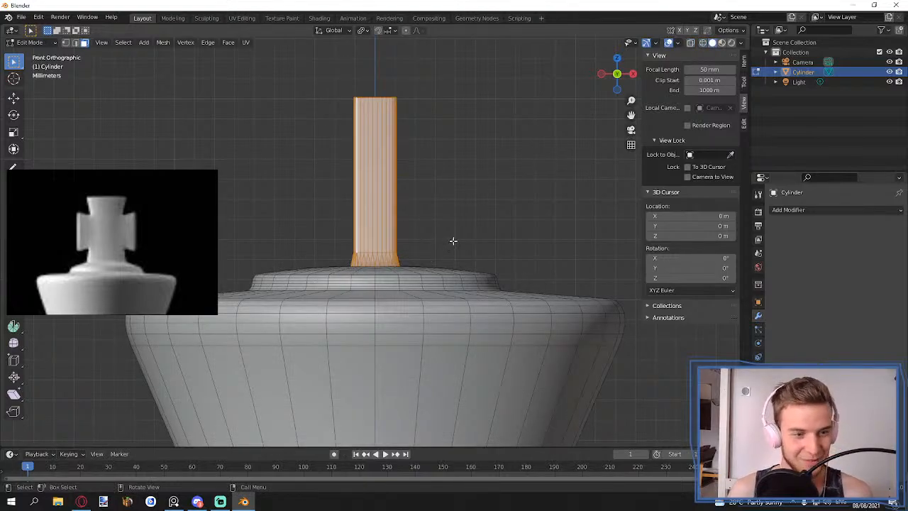
middle_drag(452, 241, 449, 287)
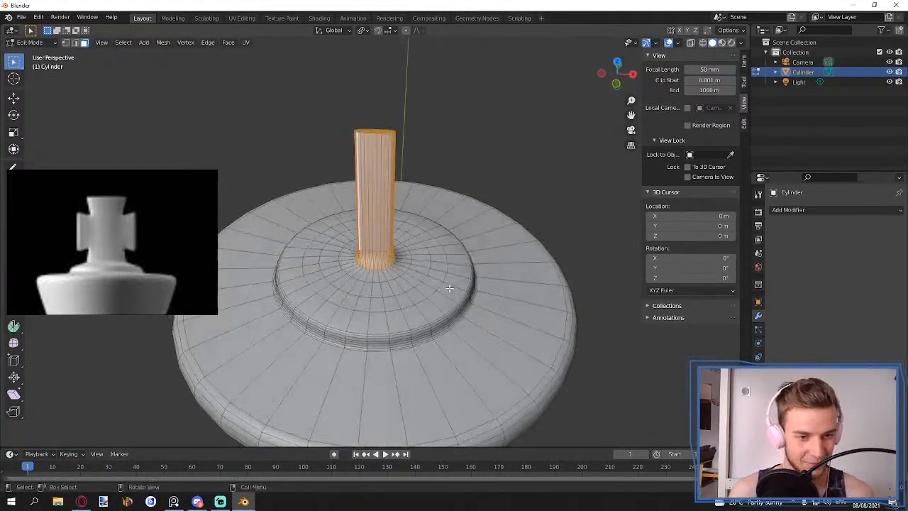
key(s)
key(x)
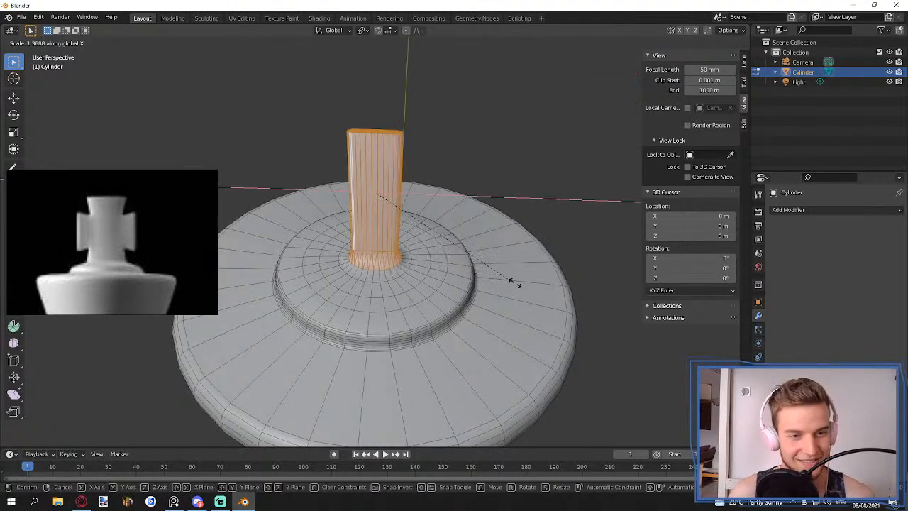
click(559, 284)
- In front view, select only the column's faces above the bridge and lower them about 0.00034 m along Z
key(KP_1)
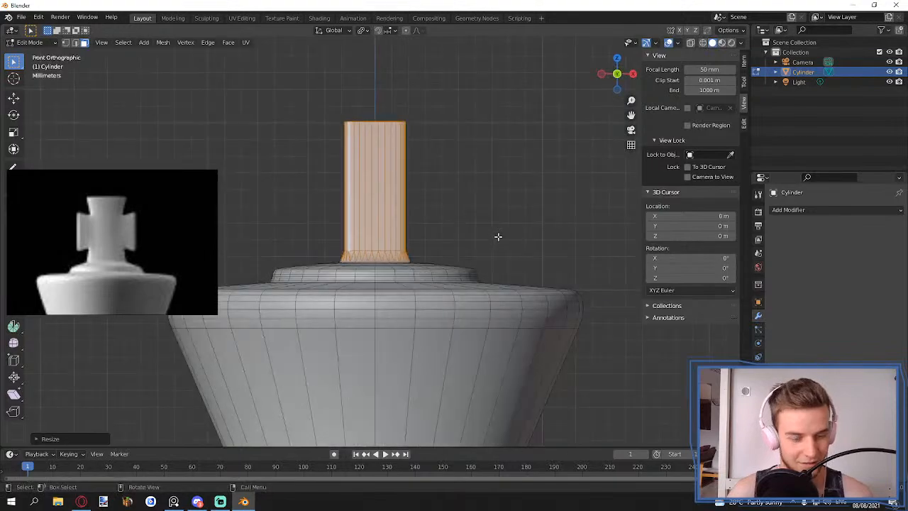
key(alt+z)
key(b)
drag(386, 163, 327, 217)
key(shift+z)
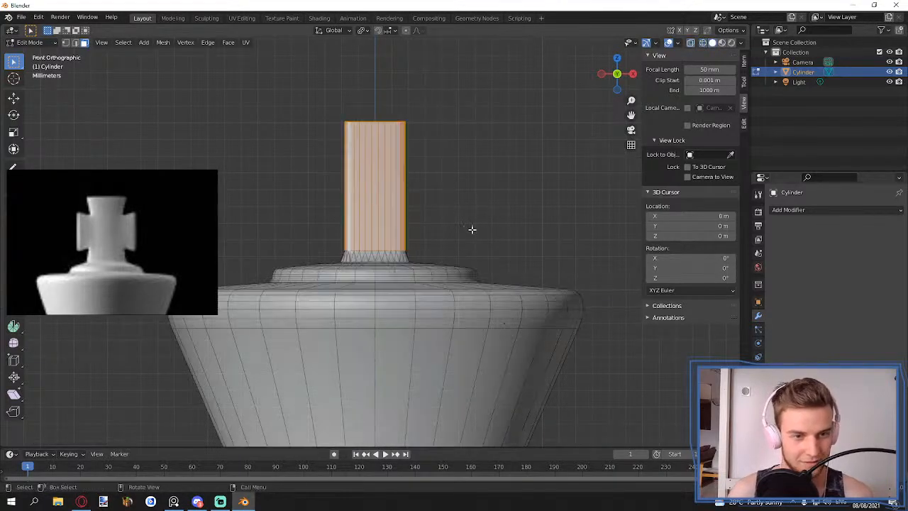
key(g)
key(z)
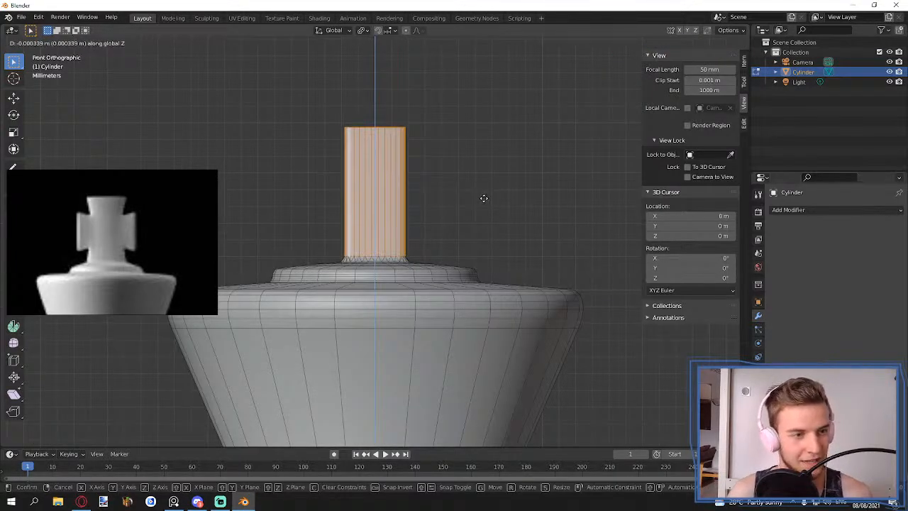
click(484, 198)
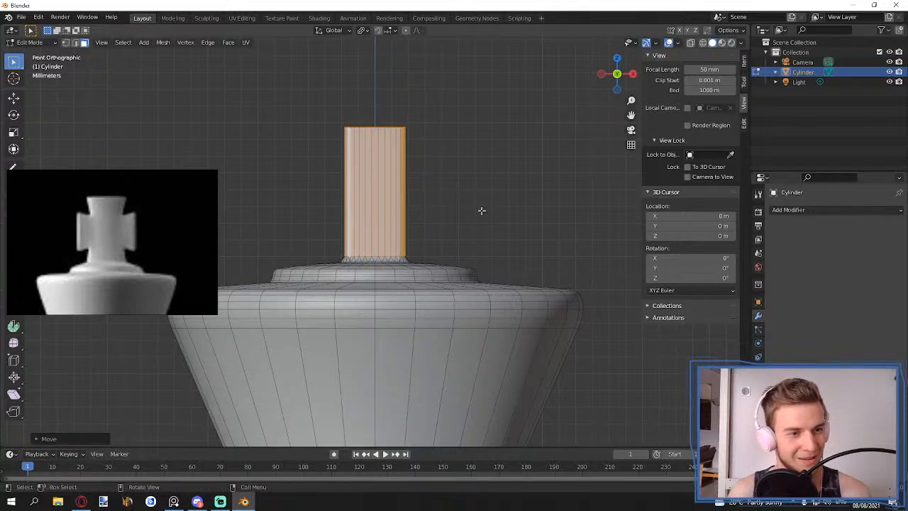
- Select the column's top vertices through X-ray and raise them about 0.00023 m along Z, and a similar amount again
scroll(481, 210, down, 8)
scroll(462, 233, up, 8)
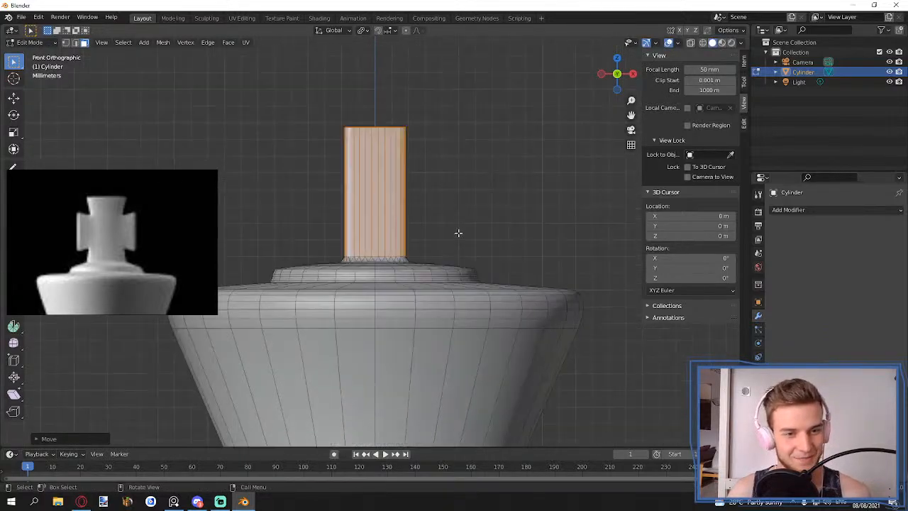
key(shift+z)
key(1)
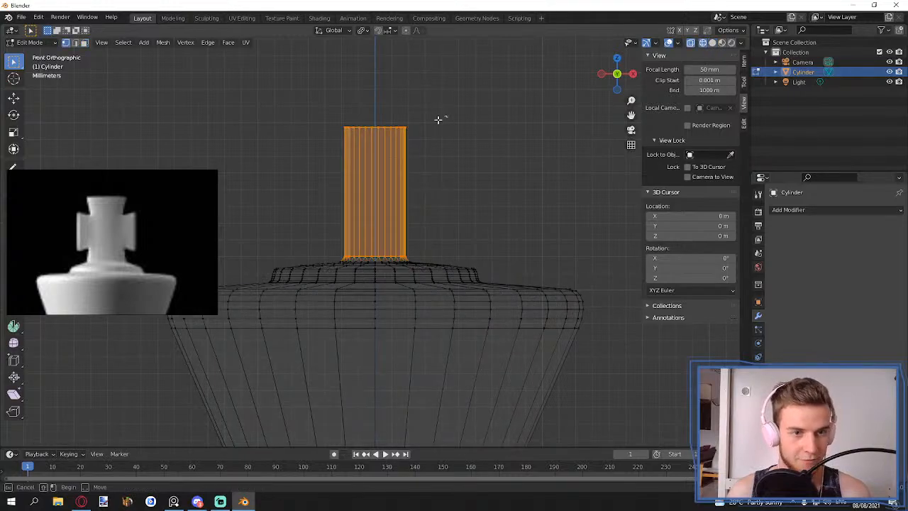
drag(440, 119, 319, 160)
key(g)
key(z)
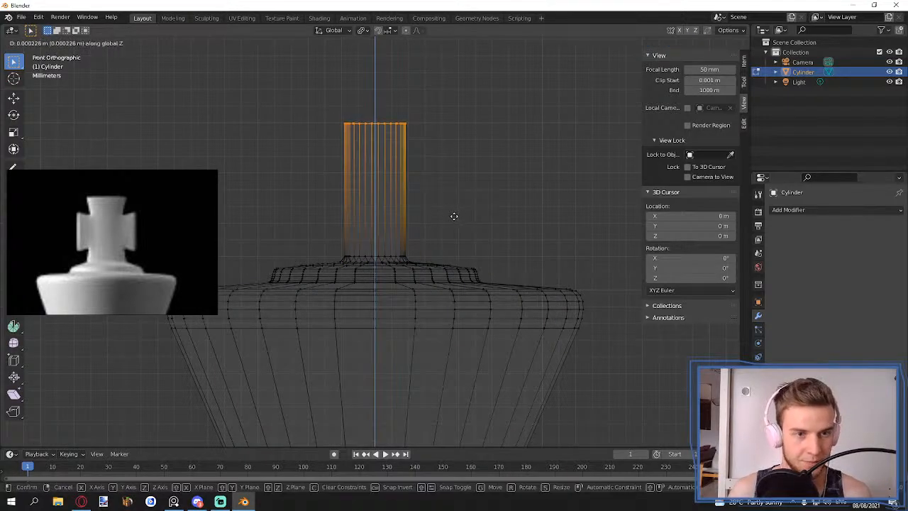
click(453, 216)
key(shift+z)
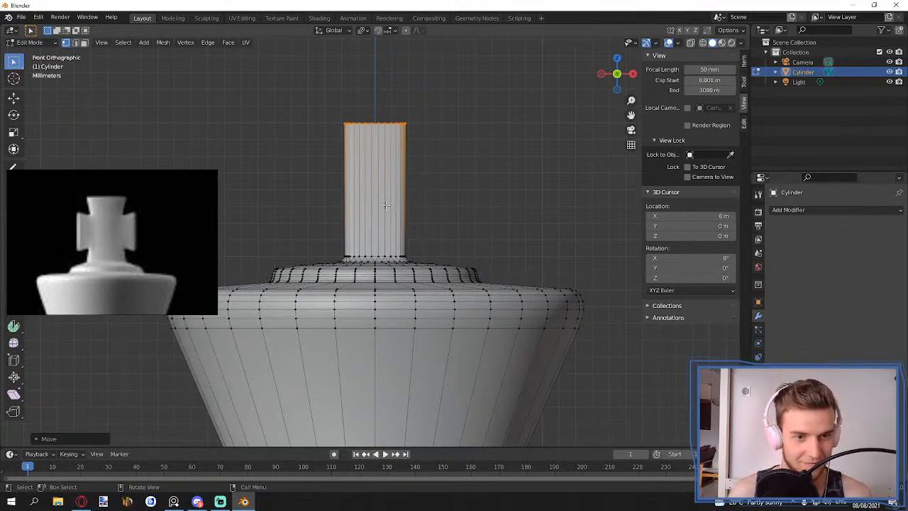
key(ctrl+z)
click(450, 209)
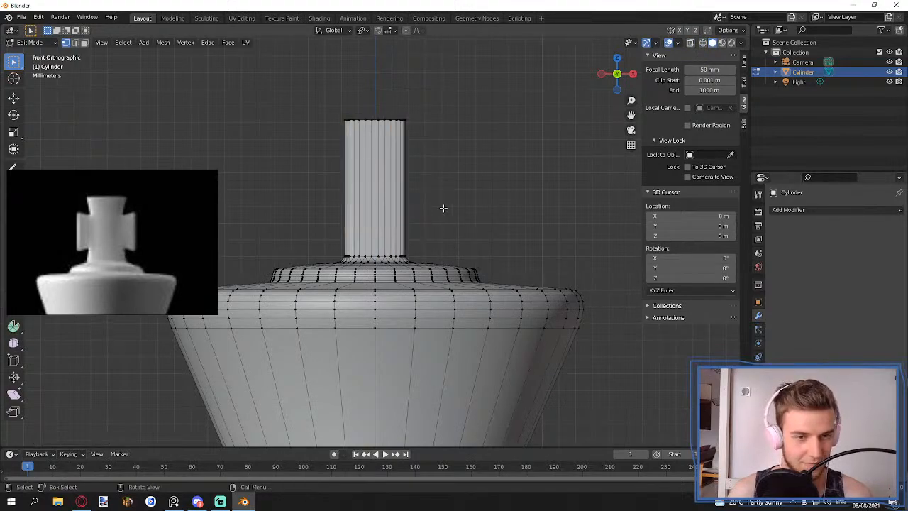
- Add two evenly spaced horizontal loop cuts around the column without sliding them
key(ctrl+r)
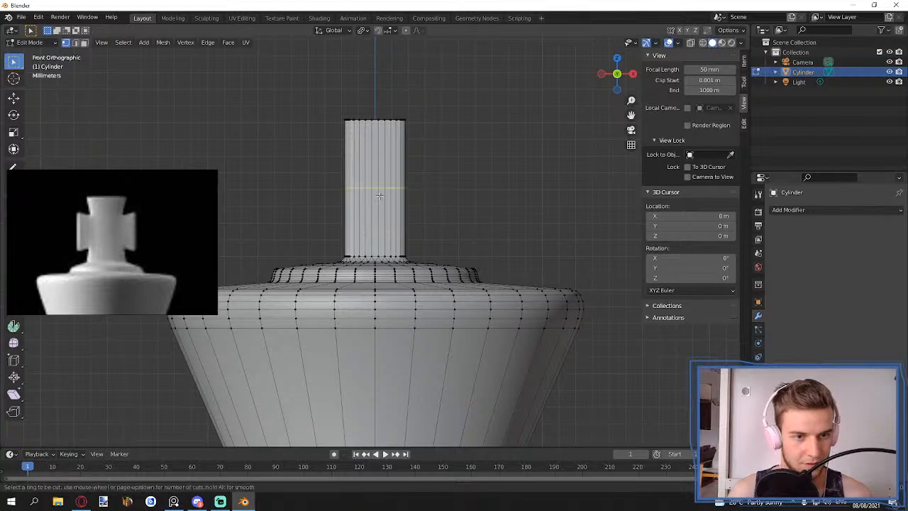
scroll(379, 196, up, 1)
click(379, 195)
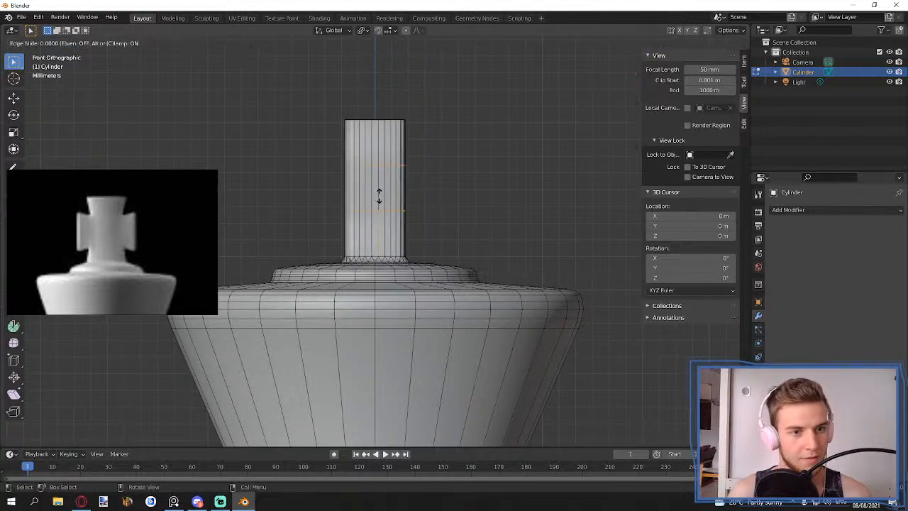
right_click(379, 196)
- Switch to Object Mode and inspect the column's thickness and its junction with the disc from several angles
middle_drag(408, 203, 409, 182)
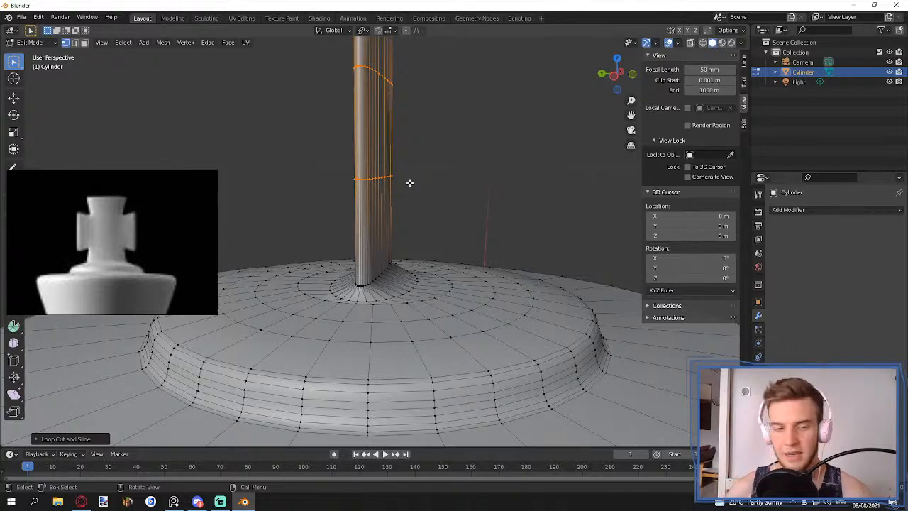
scroll(410, 183, down, 8)
key(Tab)
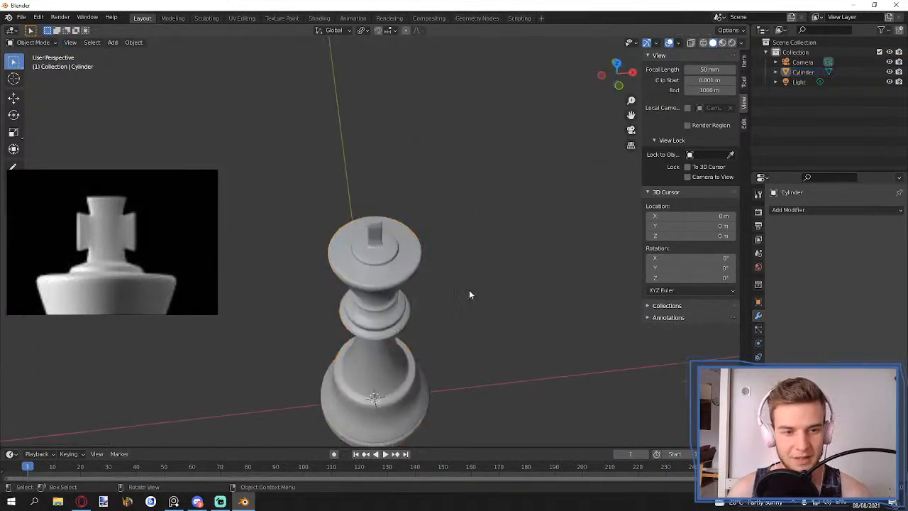
click(469, 291)
scroll(469, 290, down, 3)
middle_drag(469, 290, 475, 289)
scroll(410, 248, up, 8)
middle_drag(410, 248, 370, 271)
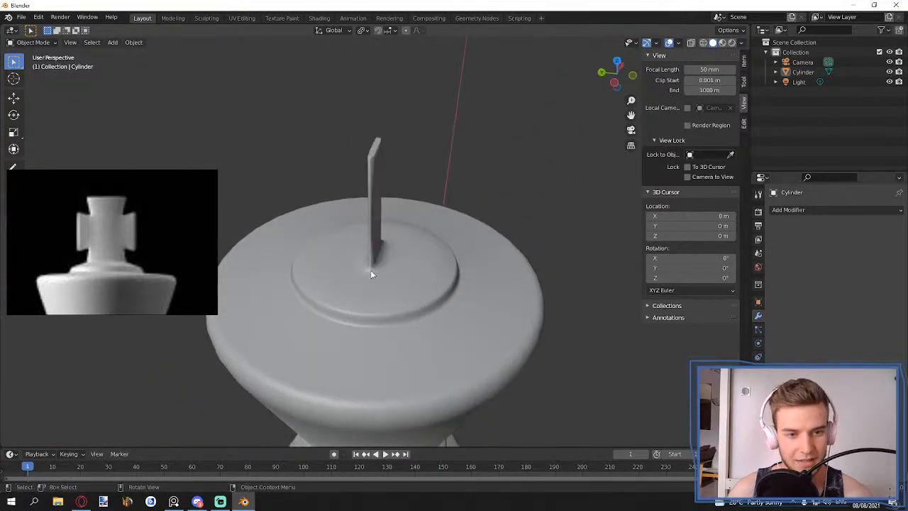
- Examine the column's foot mesh in Edit Mode and the whole king in Object Mode from several angles
click(370, 273)
key(Tab)
scroll(370, 273, up, 6)
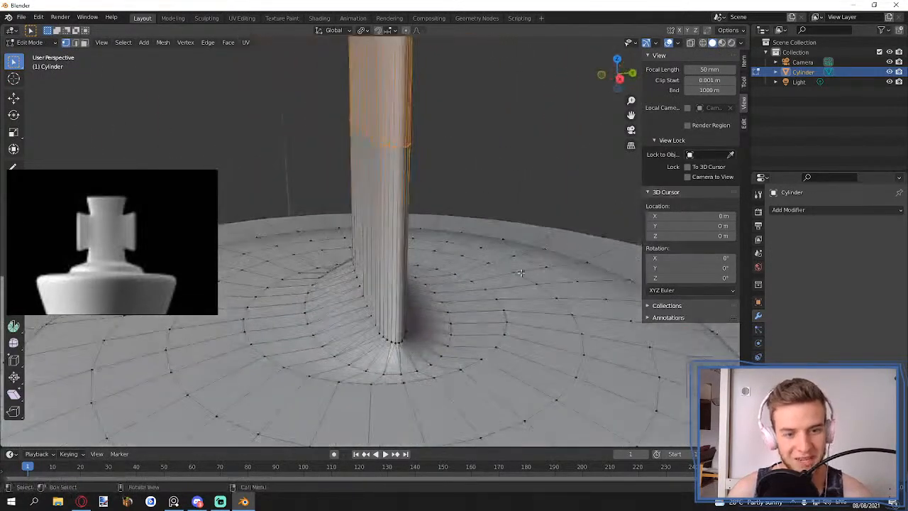
scroll(521, 272, down, 2)
key(Tab)
scroll(451, 268, down, 6)
click(415, 293)
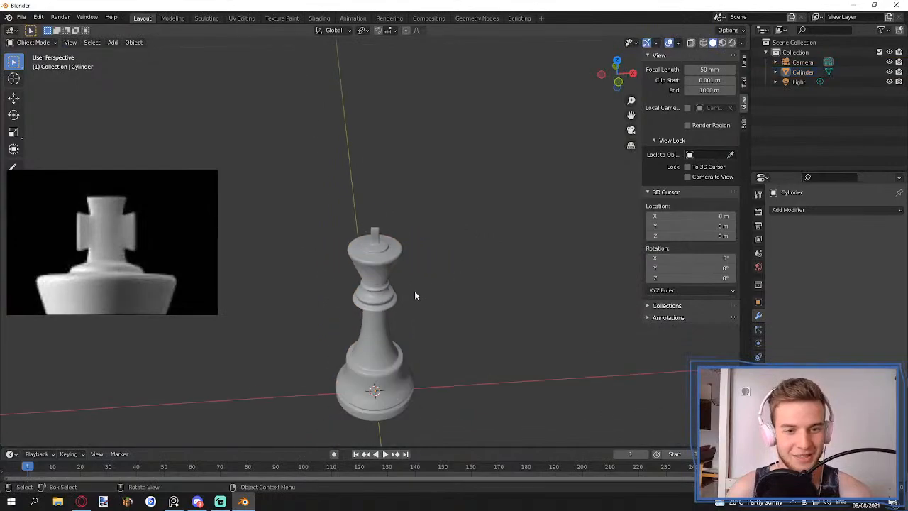
middle_drag(414, 293, 482, 312)
scroll(349, 271, up, 8)
middle_drag(350, 271, 340, 234)
click(415, 271)
- In Edit Mode, select all the column's faces including the bridge through X-ray and scale them to about 1.475 along Y
key(Tab)
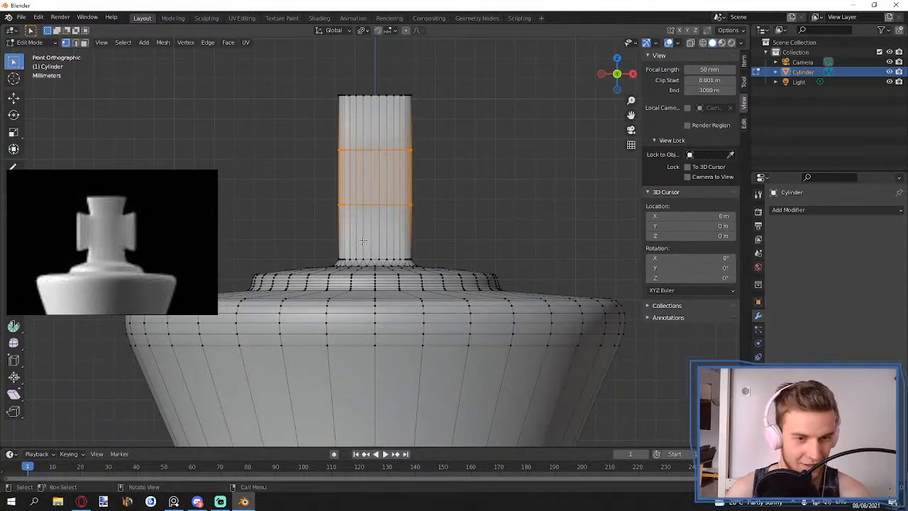
key(alt+z)
drag(312, 81, 446, 263)
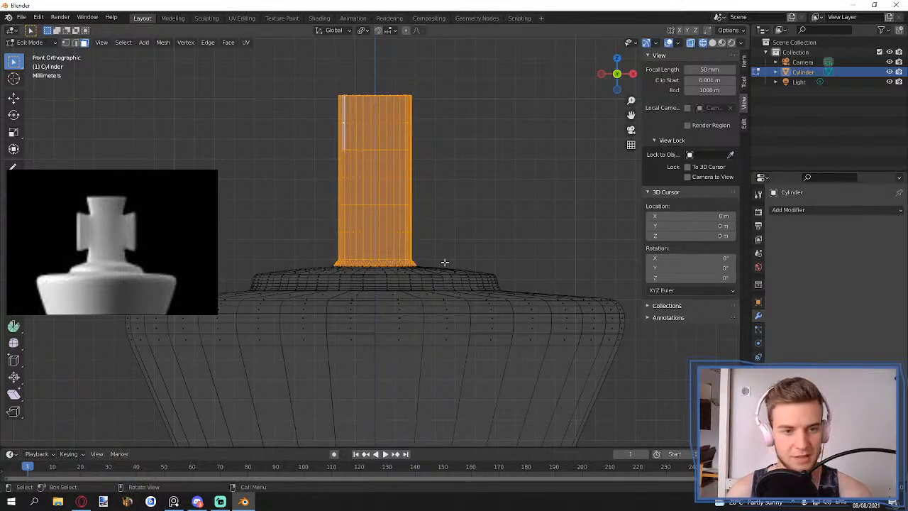
key(alt+z)
middle_drag(444, 262, 511, 293)
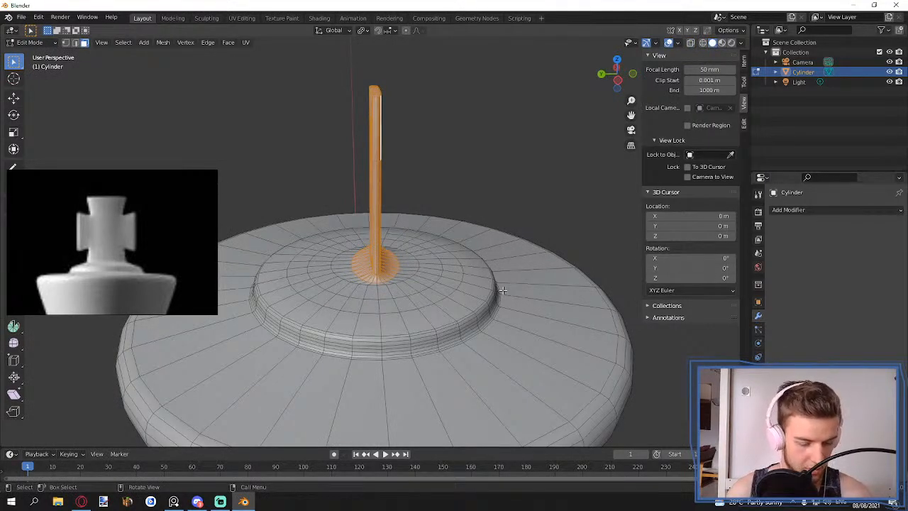
key(s)
key(y)
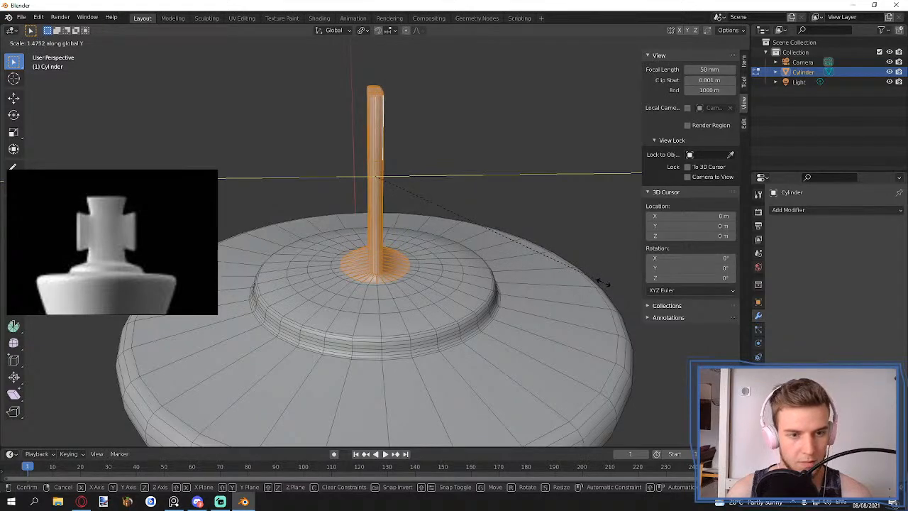
click(601, 282)
- Clear the selection and, in edge select mode, pick the edges around the column's narrow end where it meets the bridge
middle_drag(477, 282, 474, 261)
scroll(406, 285, up, 3)
key(2)
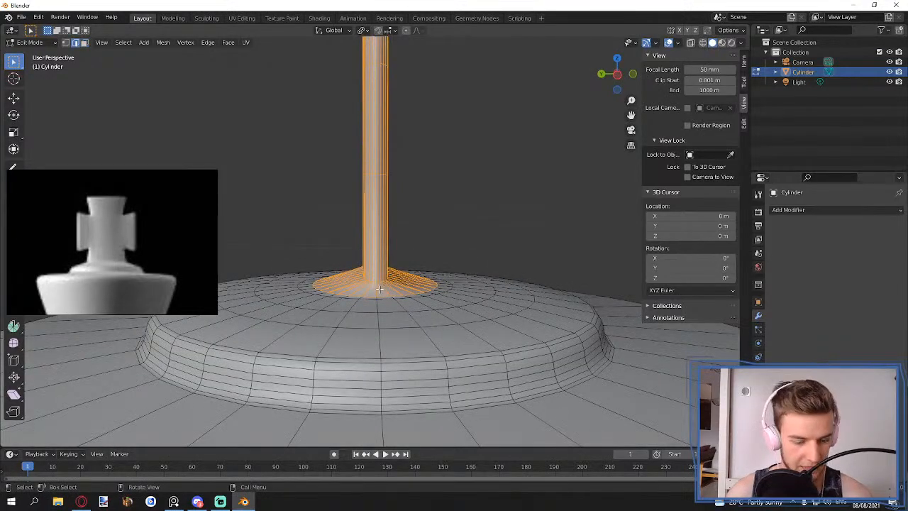
scroll(379, 289, up, 4)
key(alt+a)
scroll(382, 345, up, 4)
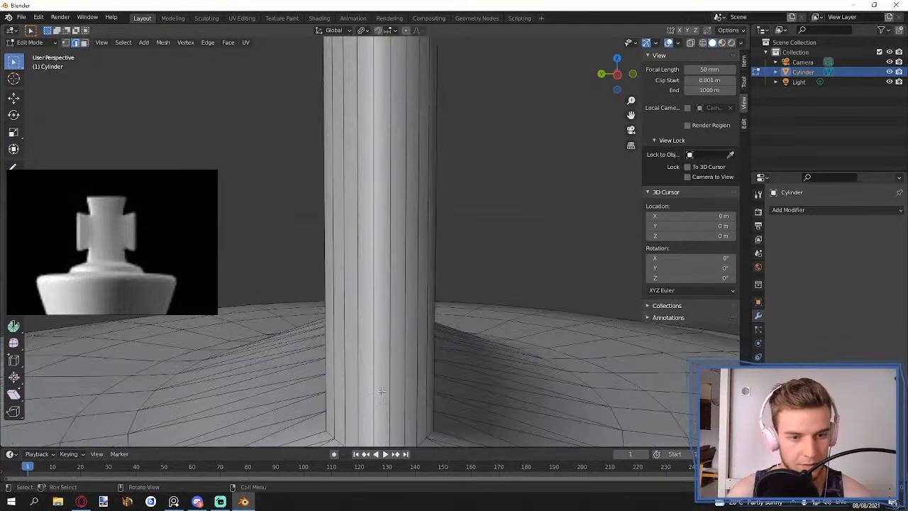
shift+middle_drag(391, 381, 383, 397)
scroll(383, 327, down, 5)
scroll(390, 404, up, 4)
scroll(384, 353, up, 4)
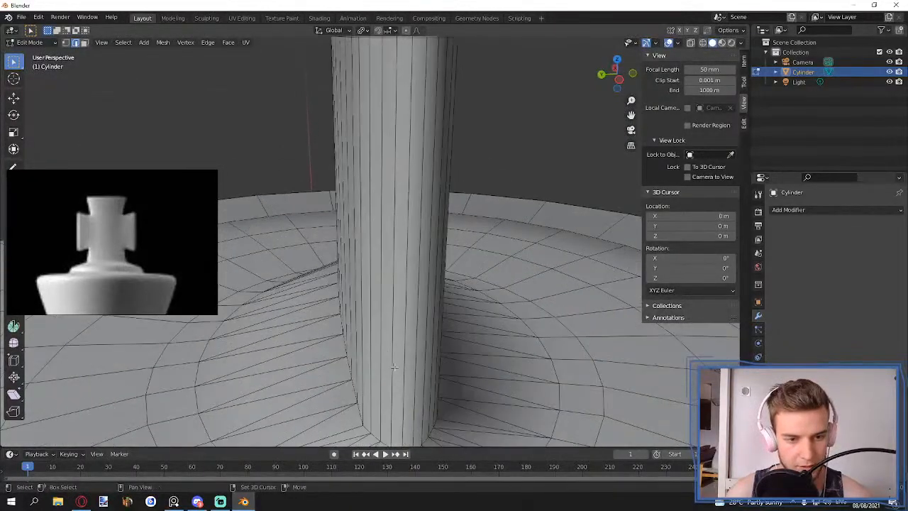
shift+middle_drag(387, 353, 411, 302)
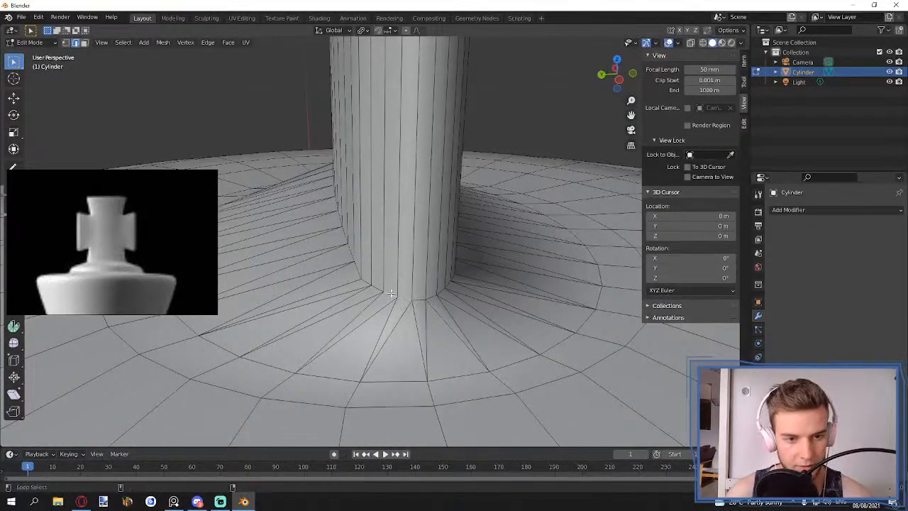
shift+click(418, 300)
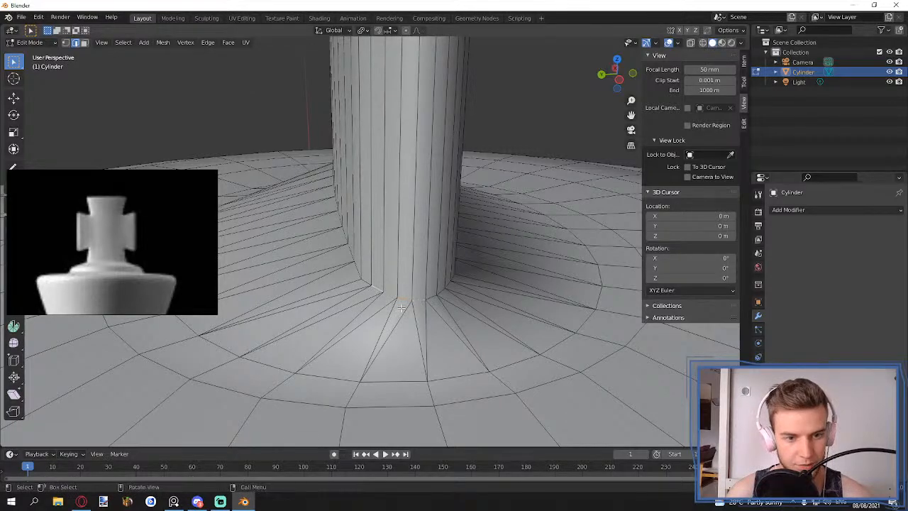
shift+click(432, 297)
- Extend the edge selection along both wide sides of the column's foot and scale it to about 1.65 along Y
middle_drag(312, 231, 346, 238)
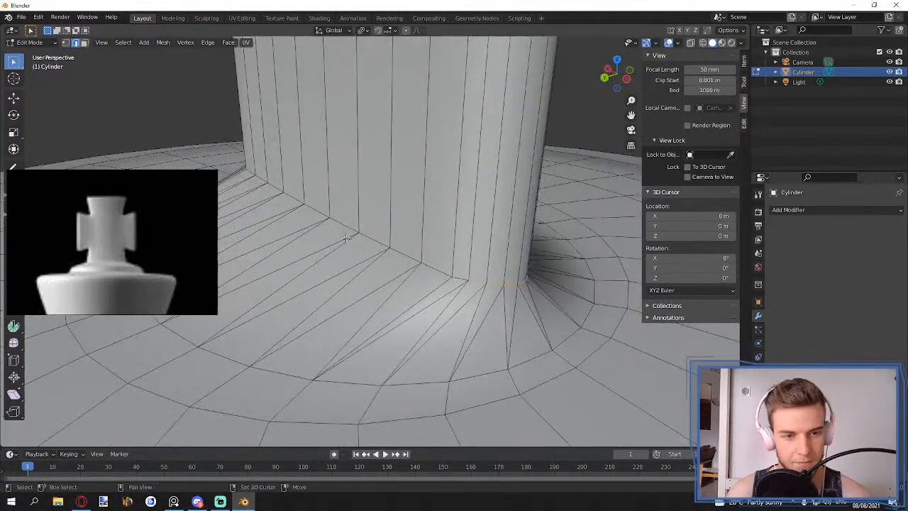
ctrl+click(275, 189)
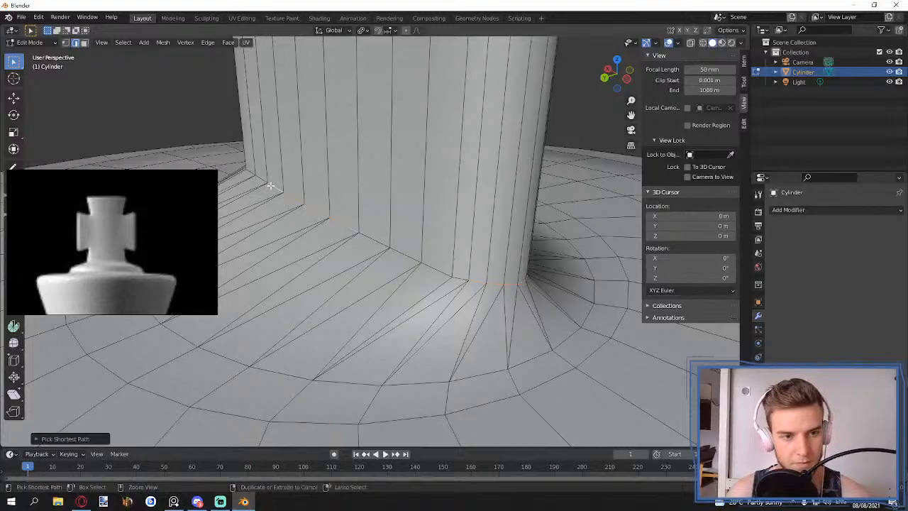
ctrl+click(461, 278)
middle_drag(498, 284, 401, 271)
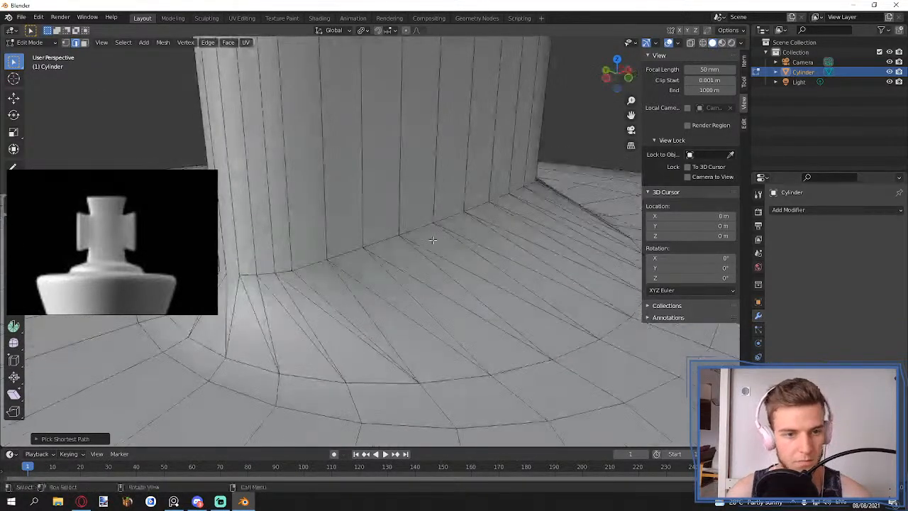
ctrl+click(450, 217)
middle_drag(502, 216, 458, 314)
middle_drag(300, 274, 462, 288)
scroll(462, 288, down, 7)
key(s)
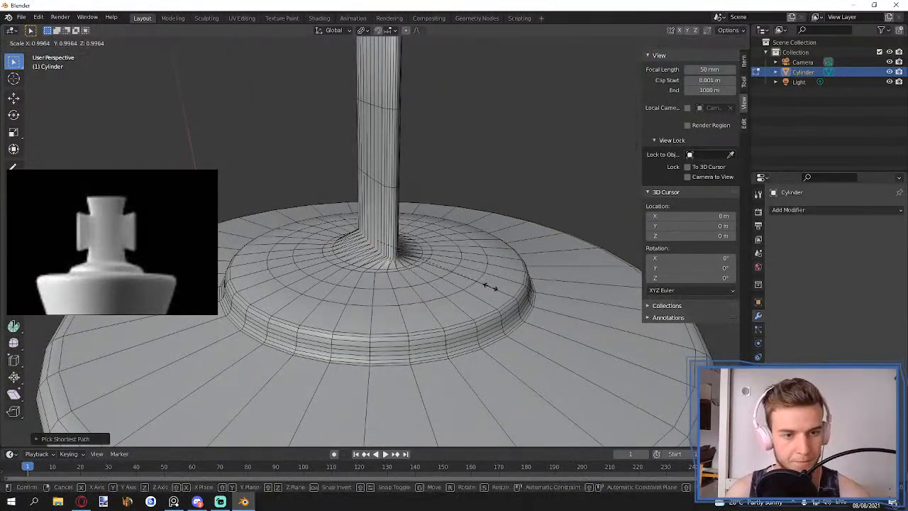
key(y)
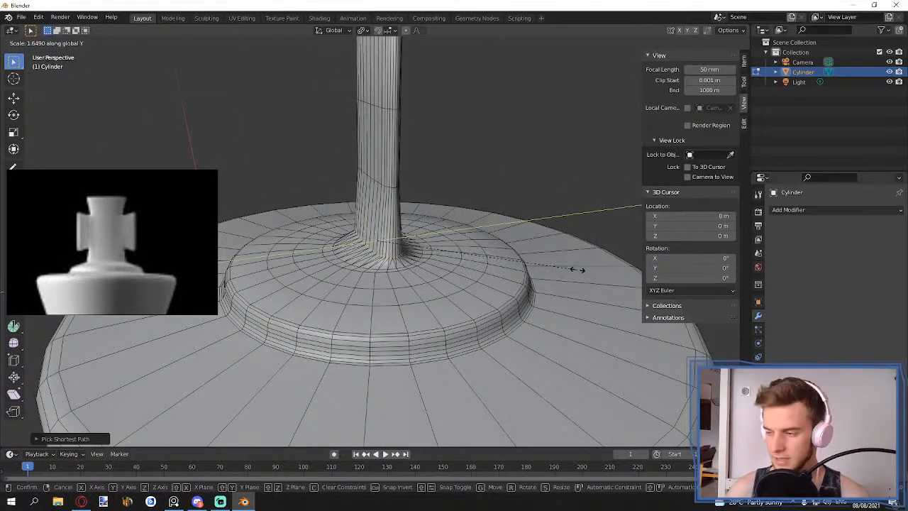
click(578, 270)
- Select the column's lower horizontal edge loop and, in front view, lower it about 0.0005 m along Z
scroll(464, 265, down, 5)
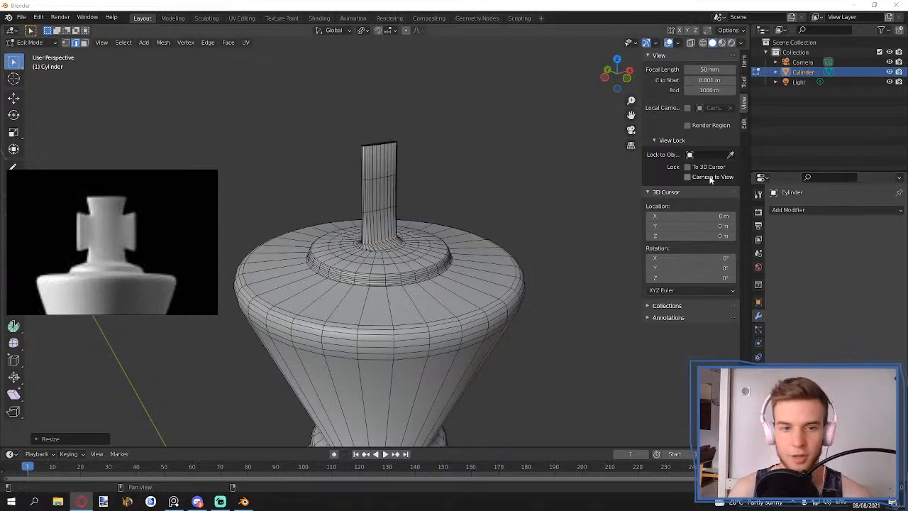
scroll(474, 219, down, 5)
scroll(413, 210, up, 5)
middle_drag(427, 211, 407, 198)
scroll(369, 204, up, 5)
alt+click(380, 170)
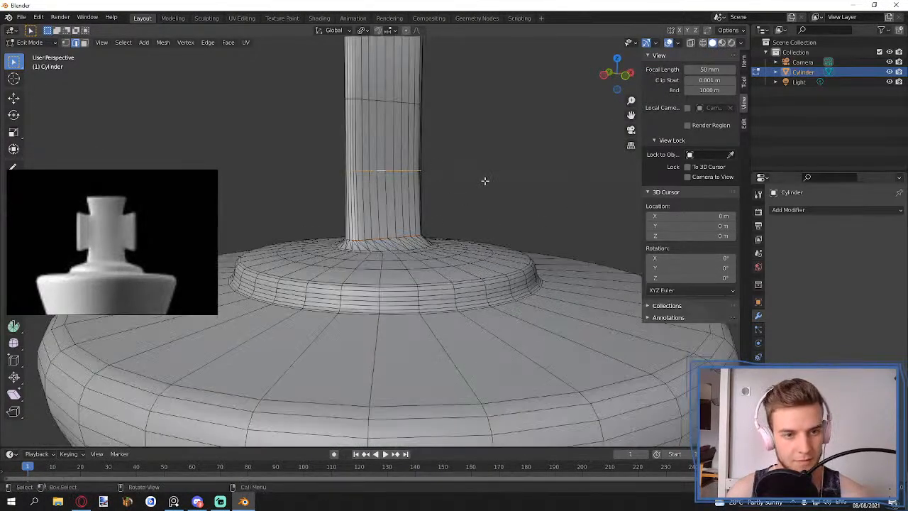
key(KP_1)
shift+middle_drag(440, 153, 446, 221)
scroll(461, 221, up, 1)
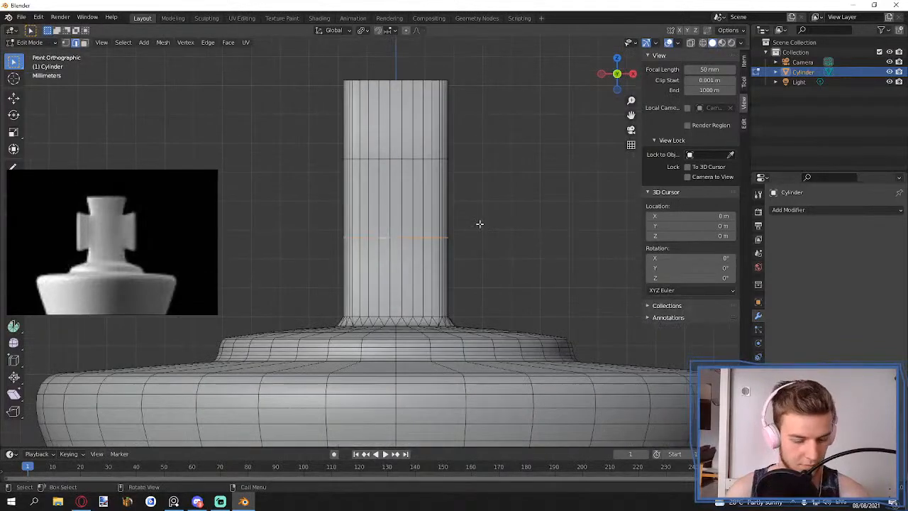
key(g)
key(z)
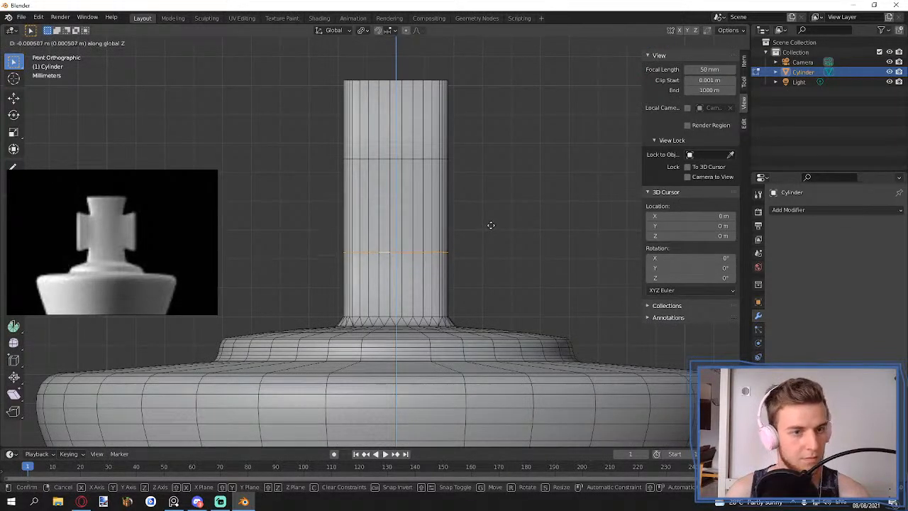
click(491, 224)
- Select the column's upper horizontal edge loop and raise it slightly along Z
alt+click(400, 162)
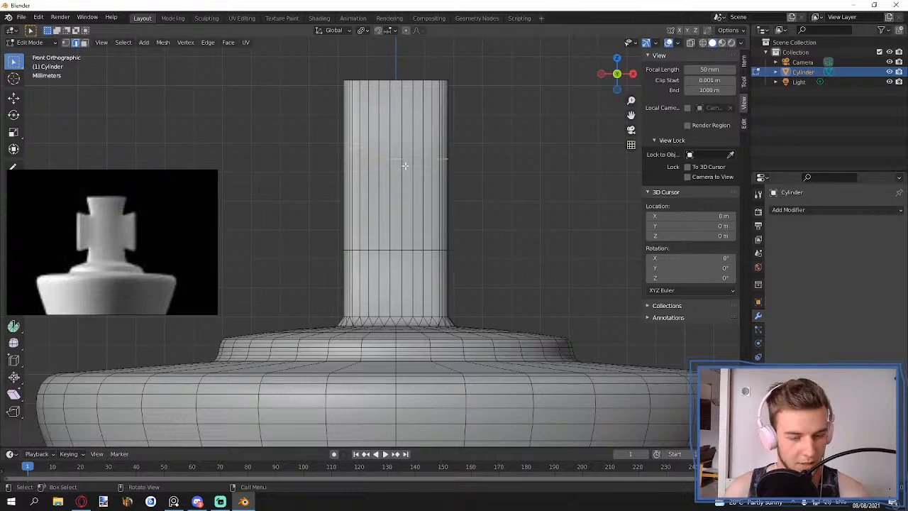
key(g)
key(z)
click(461, 174)
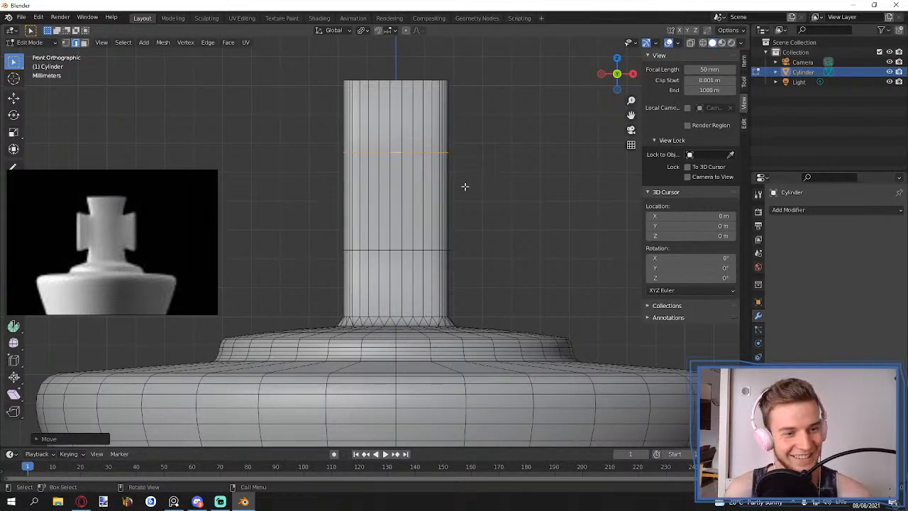
- Select both horizontal edge loops together and scale them to about 0.85 in X and Y, leaving Z locked
alt+shift+click(404, 250)
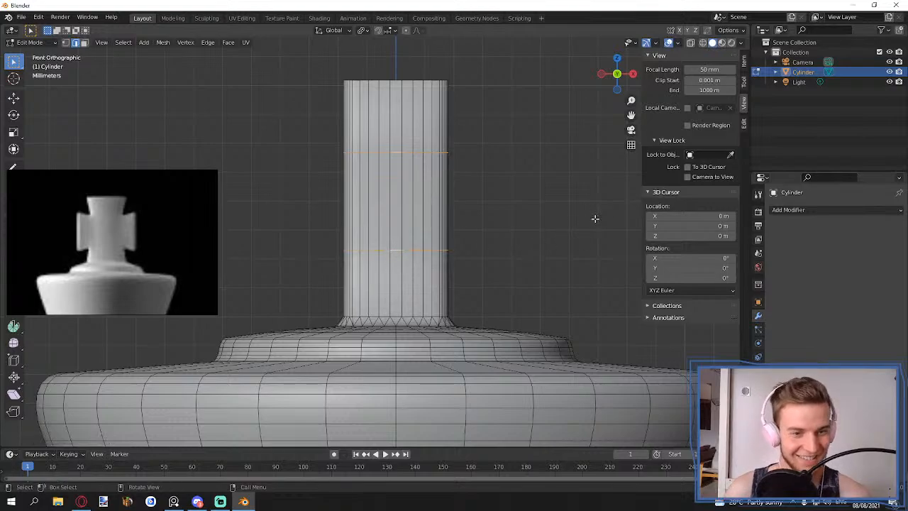
key(s)
key(shift+z)
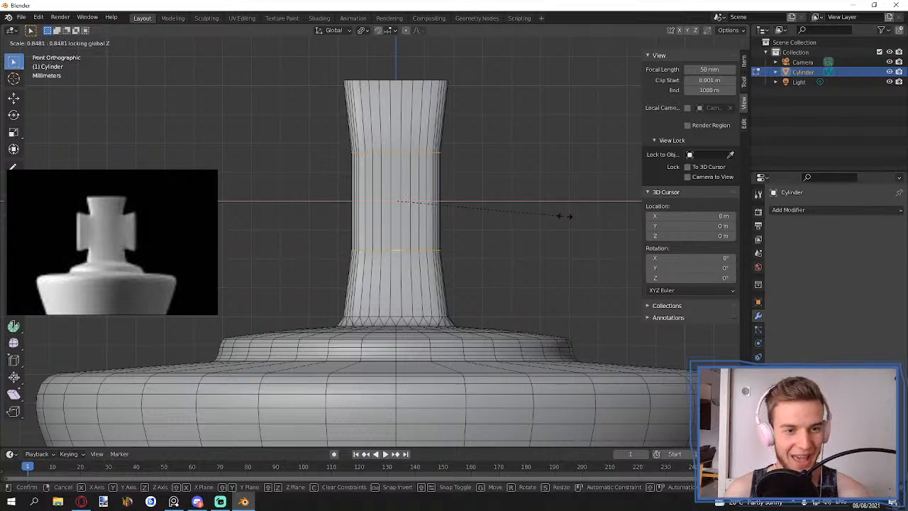
click(560, 216)
- In left view, select the central vertical faces between the two edge loops on the column's narrow side
middle_drag(551, 217, 418, 185)
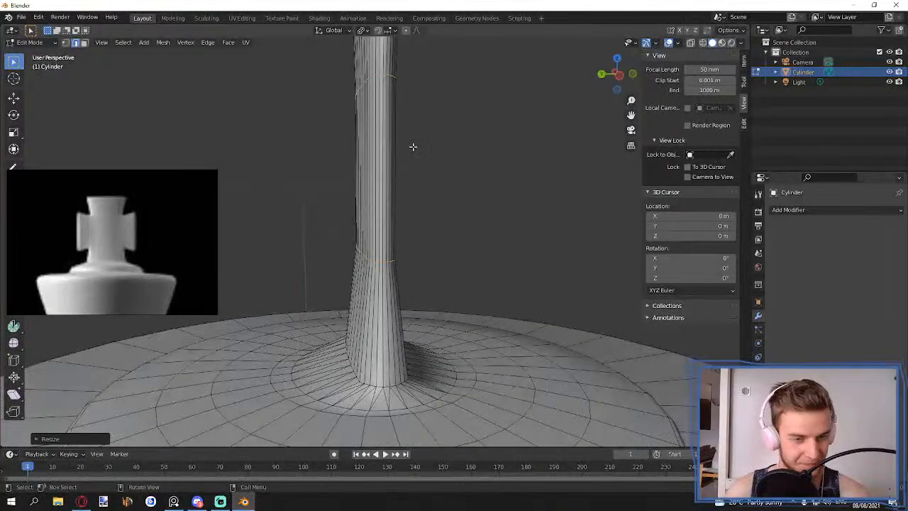
alt+middle_drag(412, 147, 397, 215)
scroll(401, 145, up, 2)
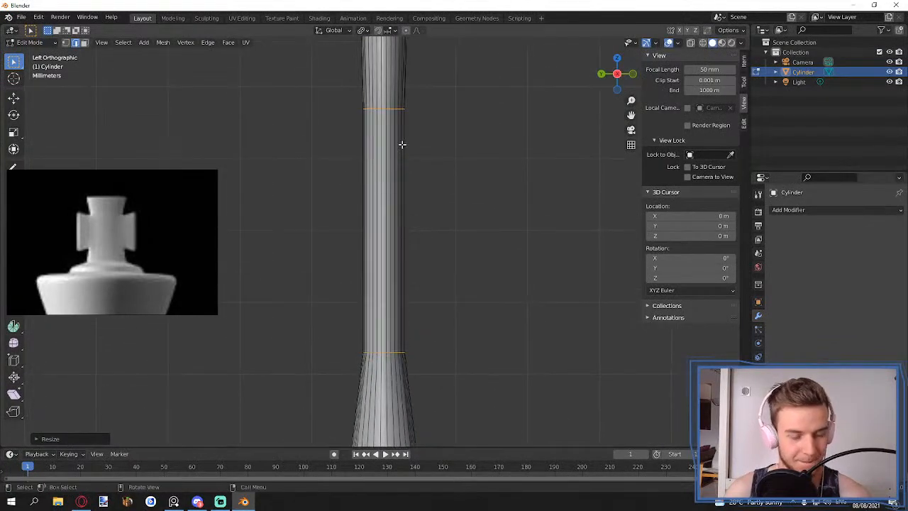
scroll(401, 145, up, 1)
key(3)
click(387, 126)
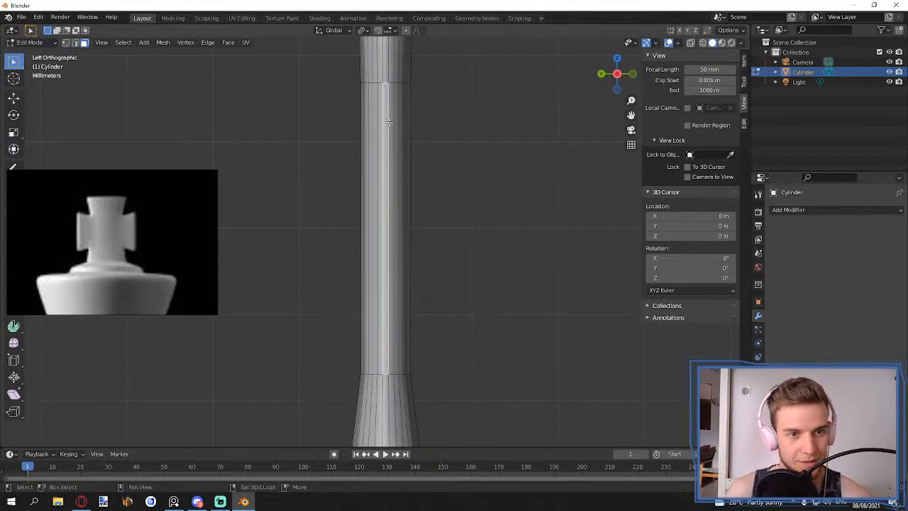
shift+click(389, 122)
shift+click(379, 107)
shift+click(397, 101)
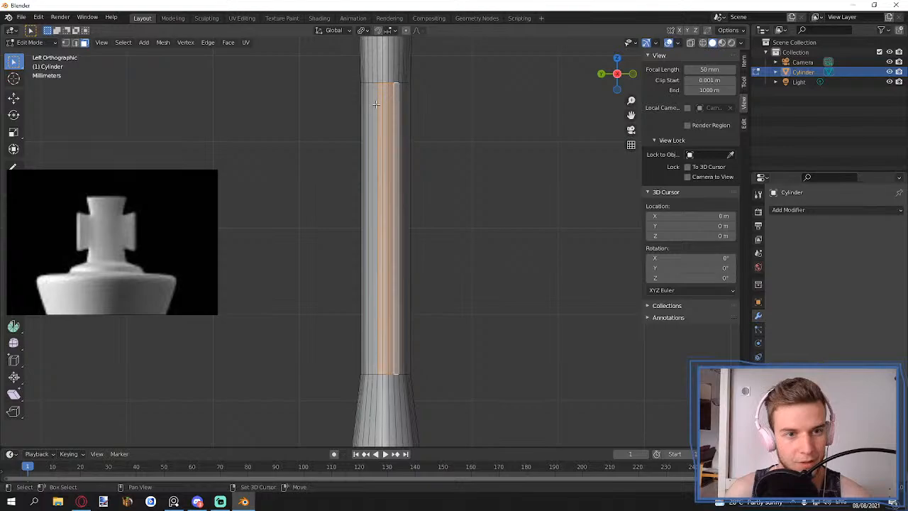
shift+click(376, 104)
shift+click(401, 102)
- In right view, add the matching central vertical faces on the column's opposite narrow side to the selection
middle_drag(483, 158, 301, 162)
scroll(369, 137, up, 1)
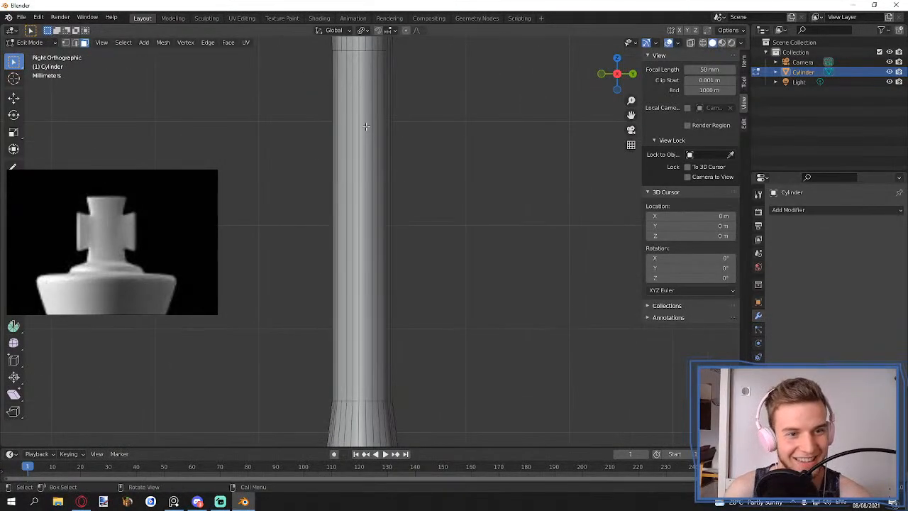
shift+click(358, 103)
shift+click(368, 95)
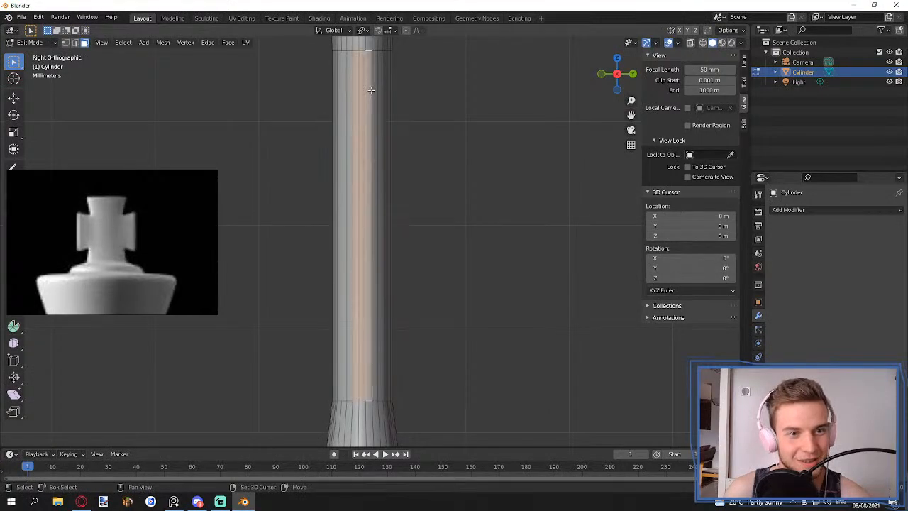
shift+click(374, 89)
shift+click(350, 92)
shift+click(382, 85)
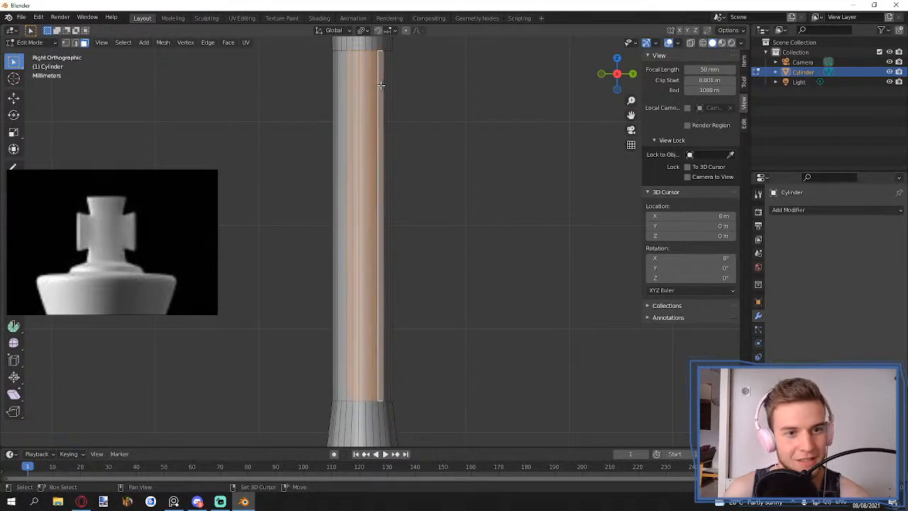
- Set the transform orientation to Normal and extrude the selected faces outward on both narrow sides to form the cross arms
scroll(300, 162, down, 5)
middle_drag(284, 158, 385, 120)
scroll(385, 120, down, 1)
click(336, 29)
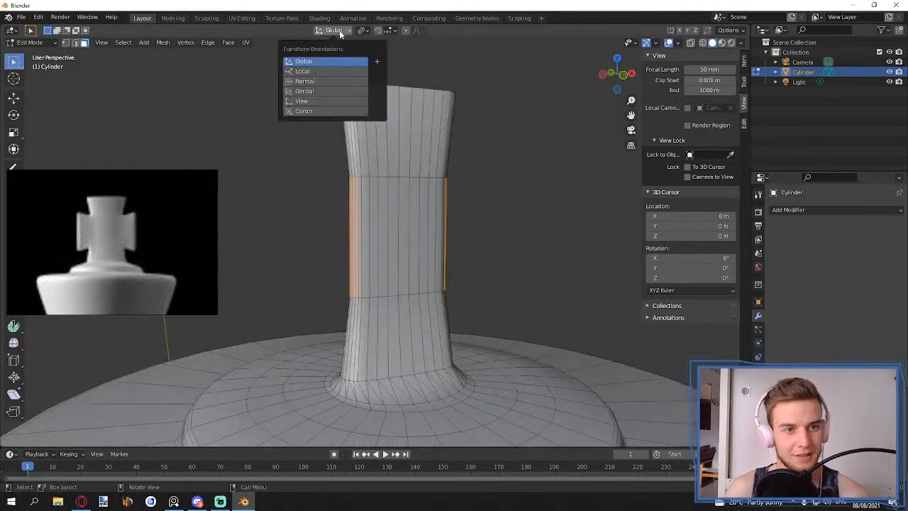
click(315, 80)
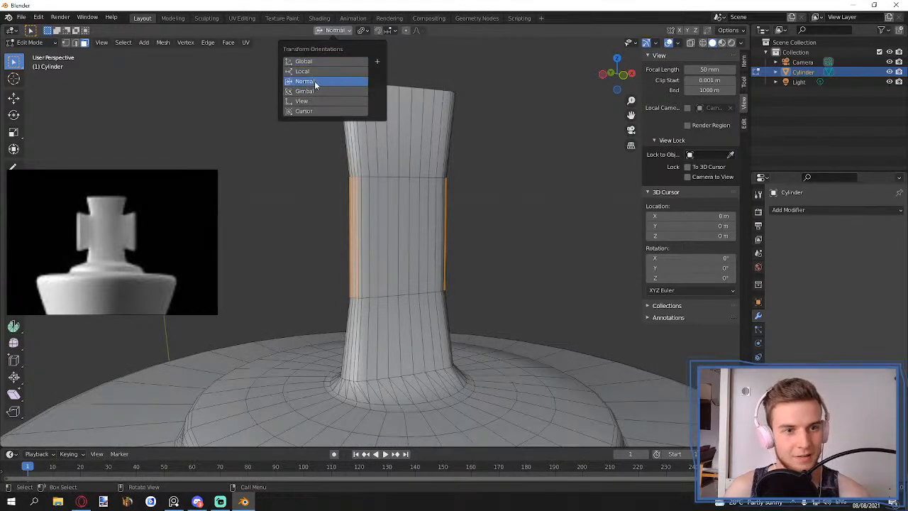
click(366, 31)
click(392, 63)
scroll(444, 132, down, 5)
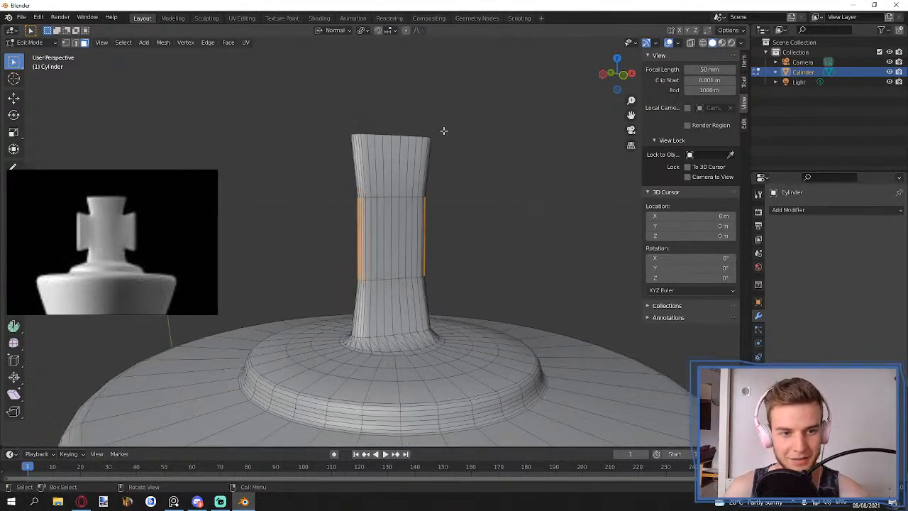
key(e)
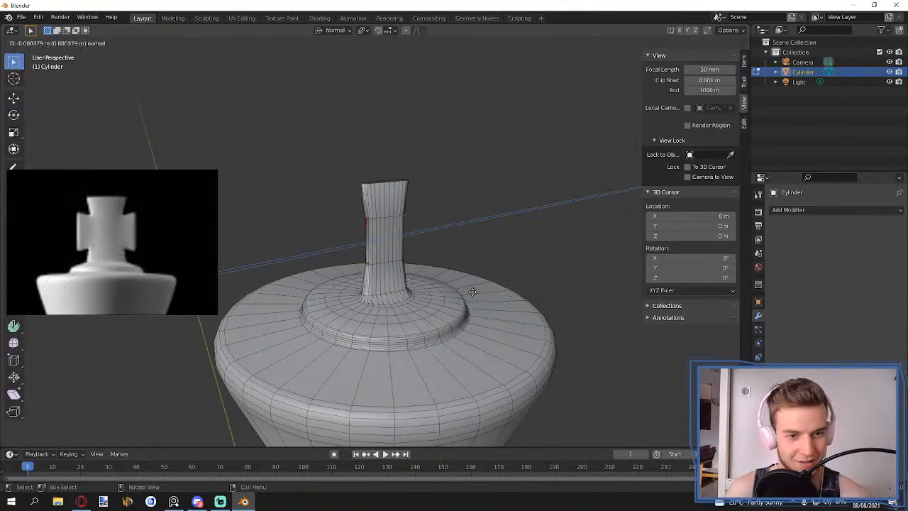
click(461, 332)
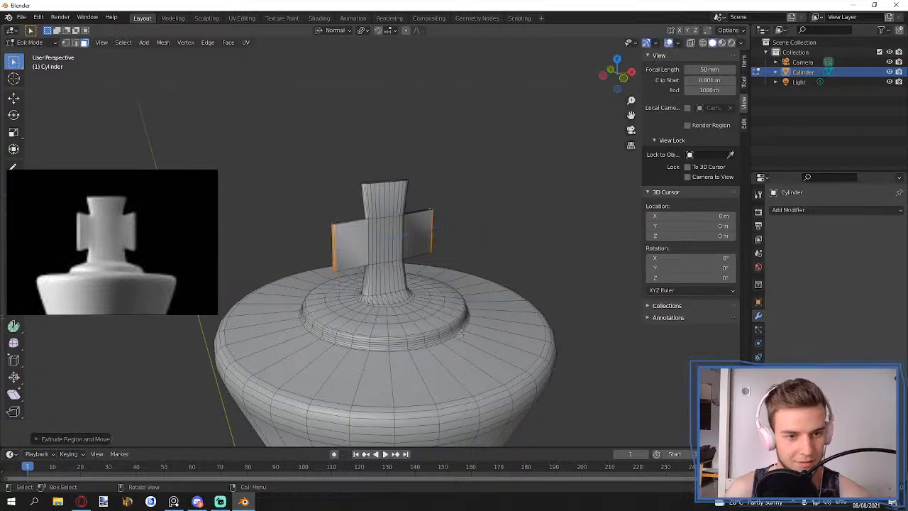
- Restore the Global transform orientation and scale the cross arms' outer end faces along Z to about 1.59
click(333, 29)
click(326, 63)
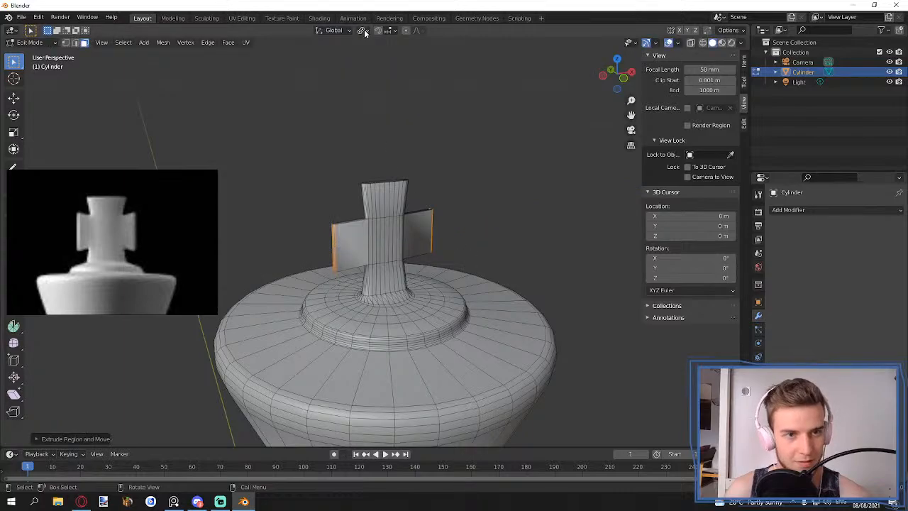
click(363, 30)
click(387, 73)
middle_drag(488, 250, 457, 236)
key(s)
key(z)
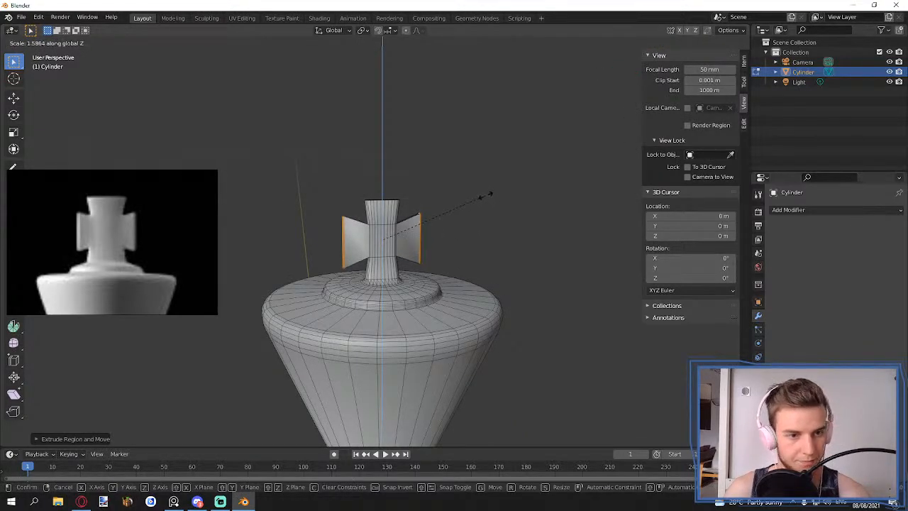
click(485, 194)
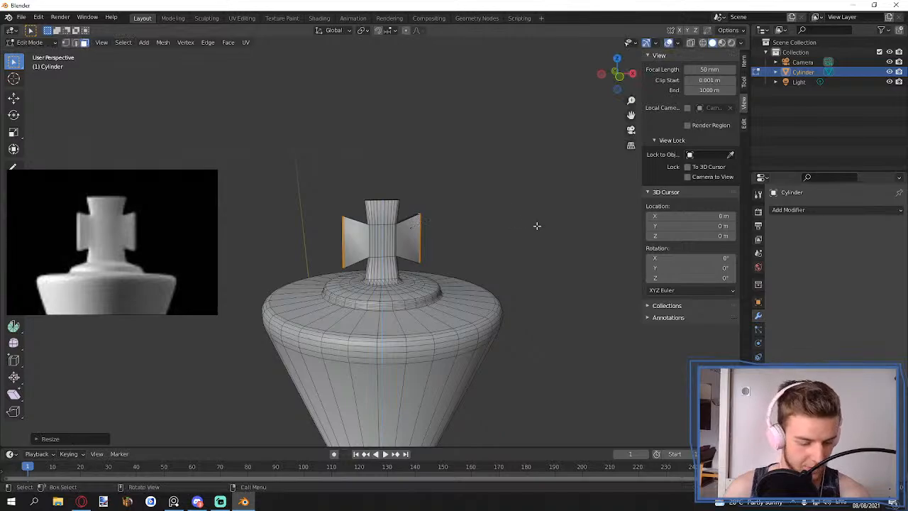
- Scale the arm end faces along X to about 0.88, shortening both arms, and check the cross in front view
key(s)
key(x)
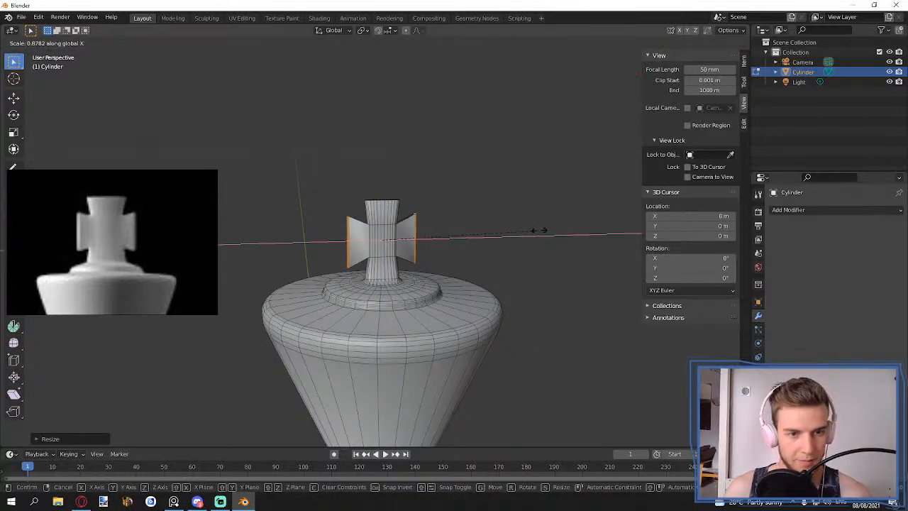
click(541, 230)
key(KP_1)
scroll(478, 225, up, 3)
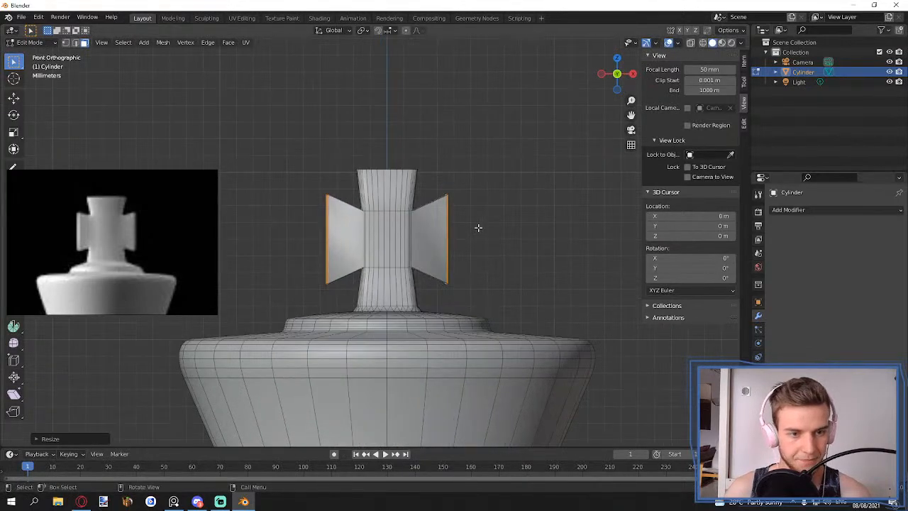
middle_drag(473, 228, 417, 222)
key(KP_1)
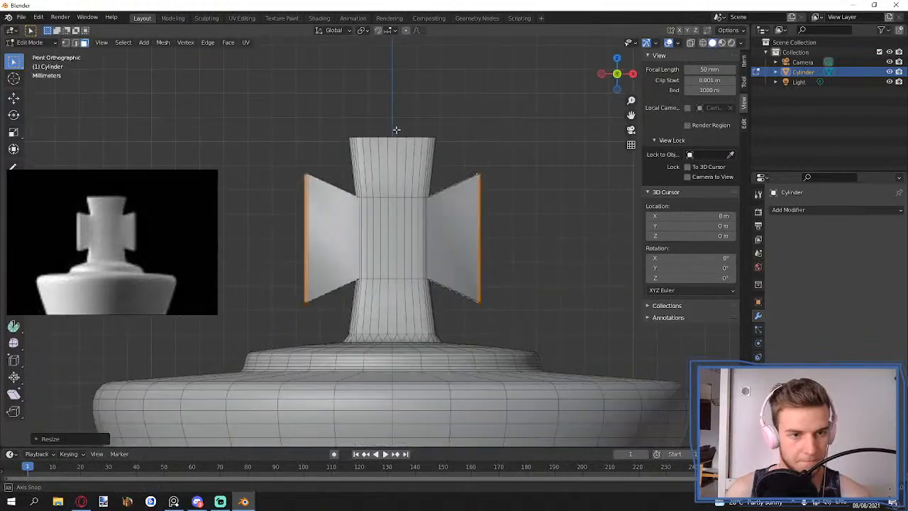
- Select the column's top vertices and lower them about 1.06 mm along Z with smooth proportional editing at size 0.01, then disable proportional editing
key(alt+z)
drag(321, 91, 489, 150)
key(alt+z)
scroll(489, 167, down, 1)
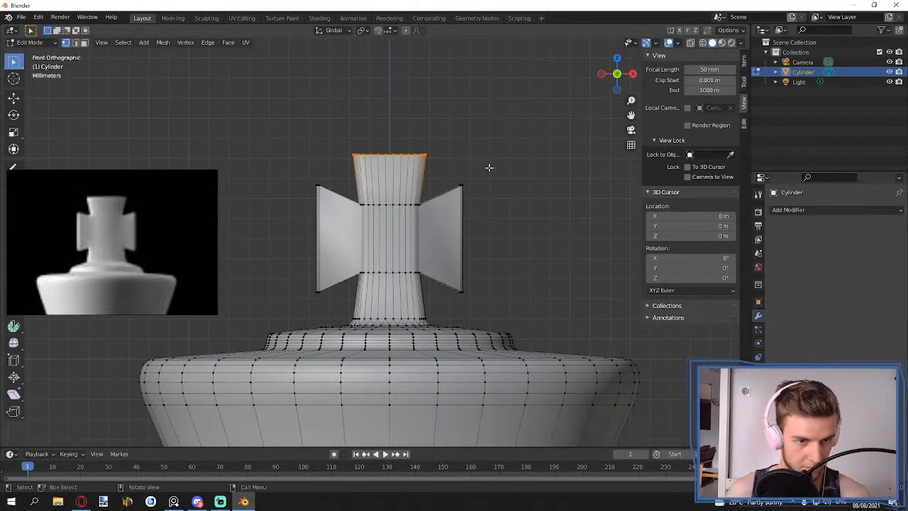
scroll(513, 181, down, 2)
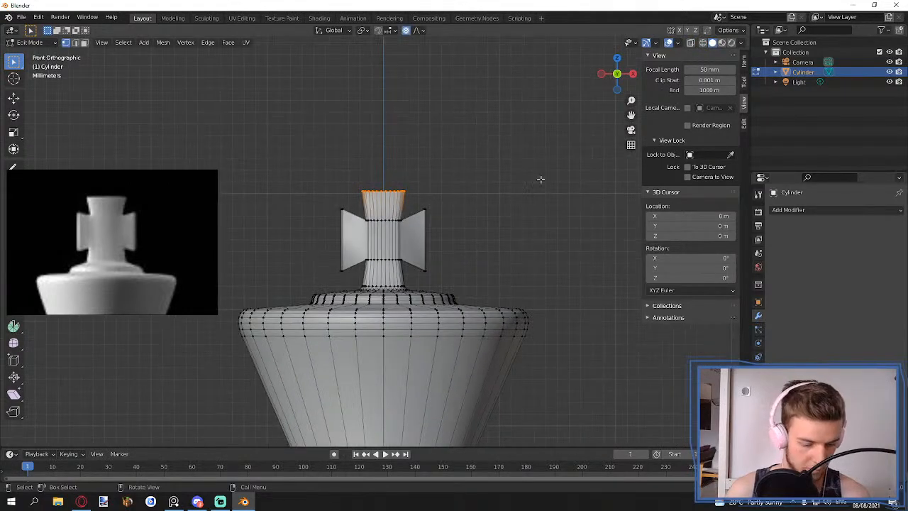
key(g)
key(z)
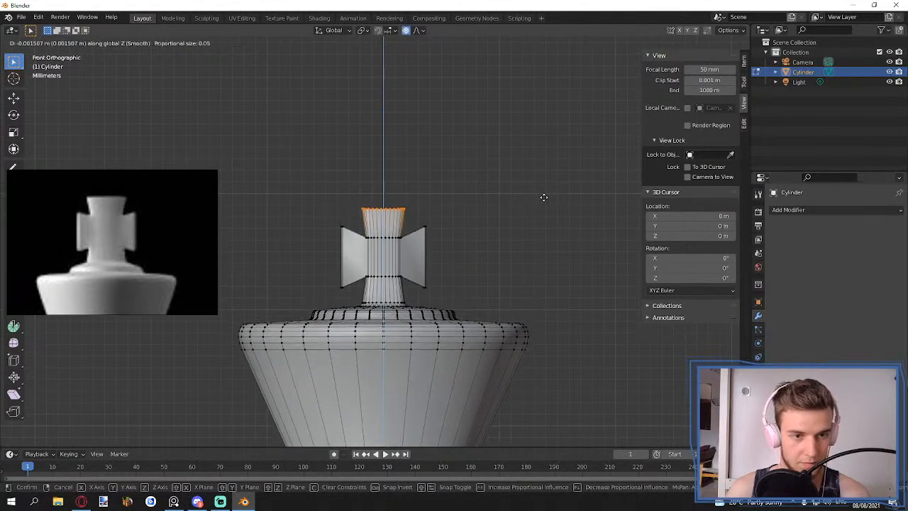
scroll(543, 197, up, 15)
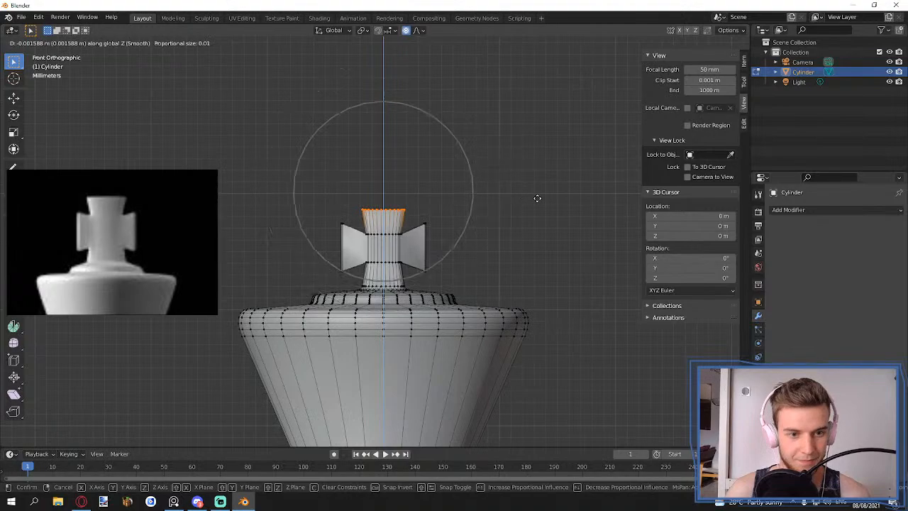
scroll(532, 186, up, 1)
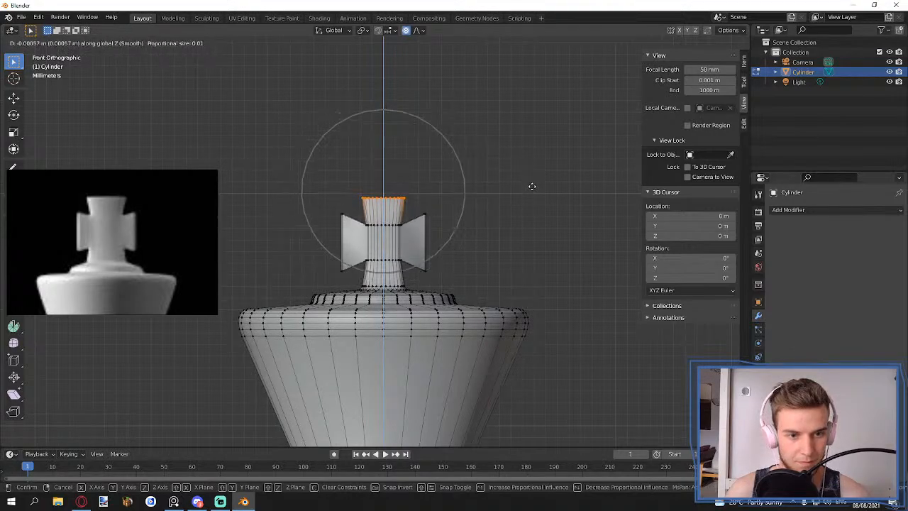
scroll(531, 186, down, 3)
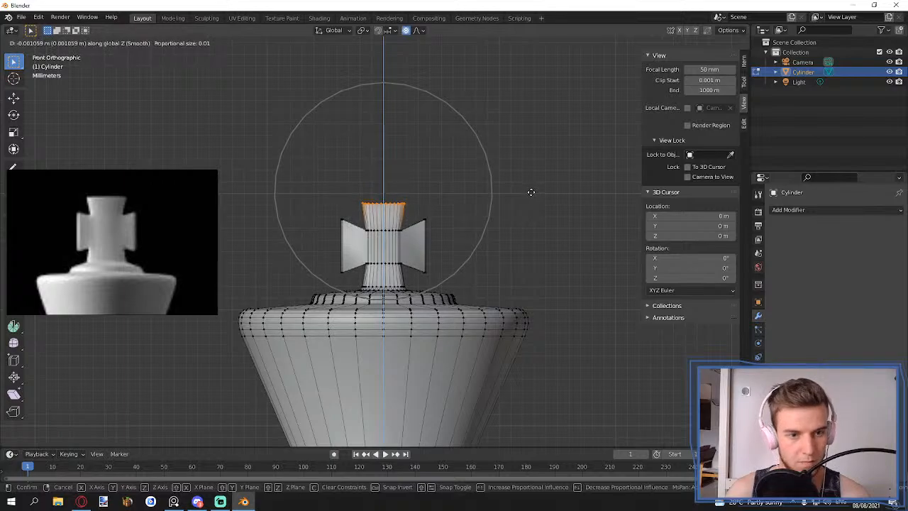
click(531, 192)
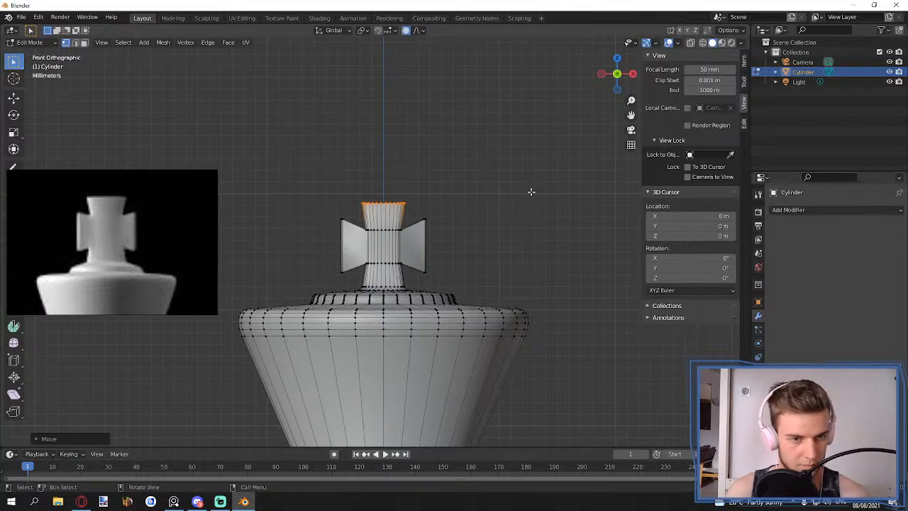
click(406, 32)
scroll(447, 146, down, 5)
alt+middle_drag(465, 233, 387, 211)
scroll(369, 224, up, 5)
key(Tab)
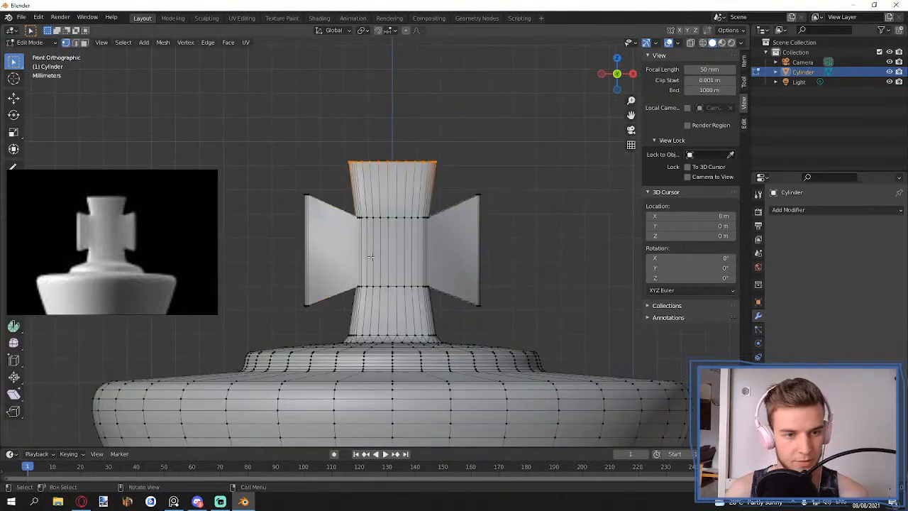
mouse_move(389, 249)
middle_down()
mouse_move(416, 257)
mouse_move(388, 255)
middle_up()
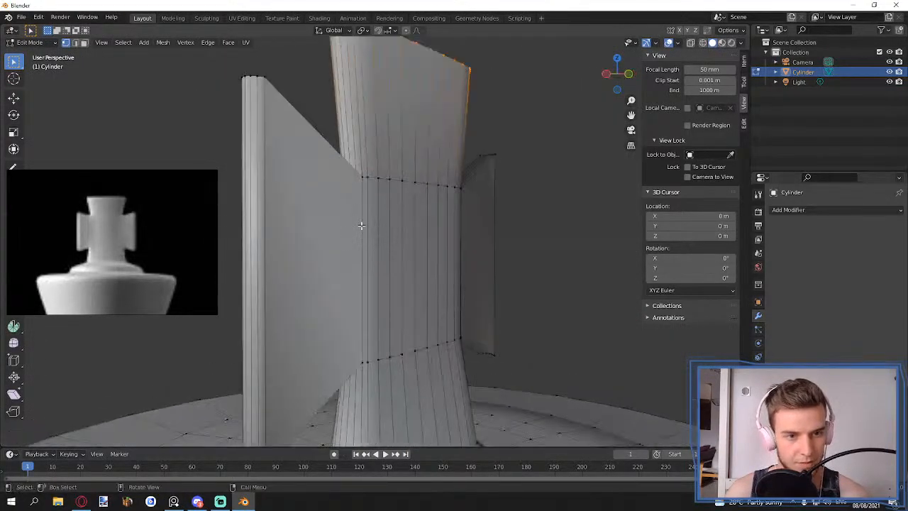
key(2)
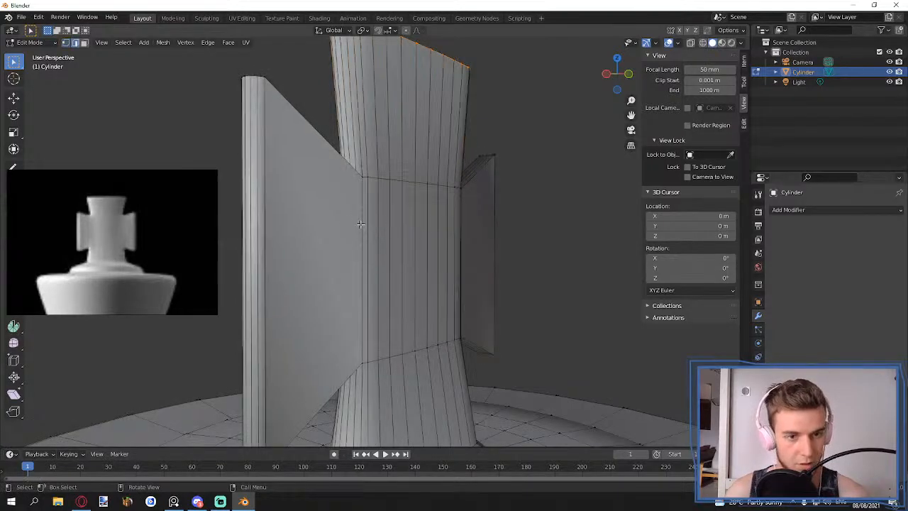
- Select the left arm's end vertices in front view and move them about 0.52 mm along Y in top view, aligning the arm with the column
middle_drag(383, 235, 313, 228)
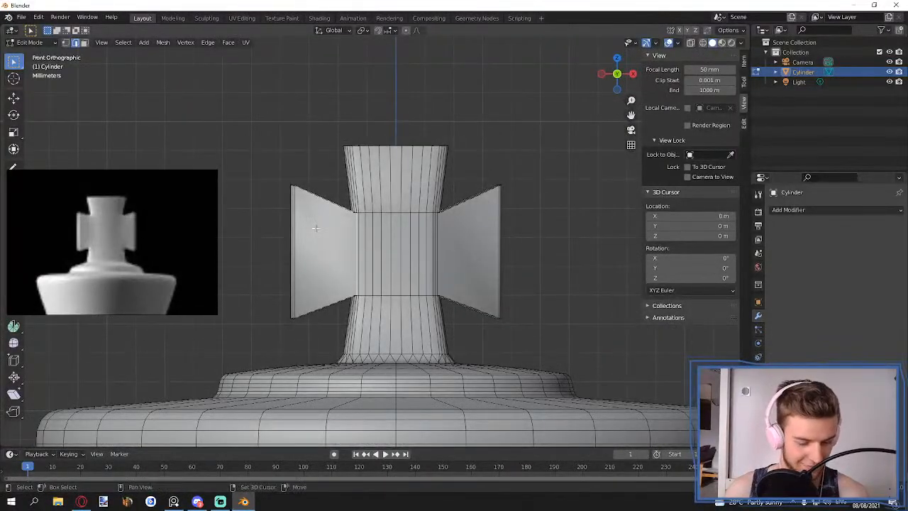
key(shift+z)
drag(266, 155, 316, 335)
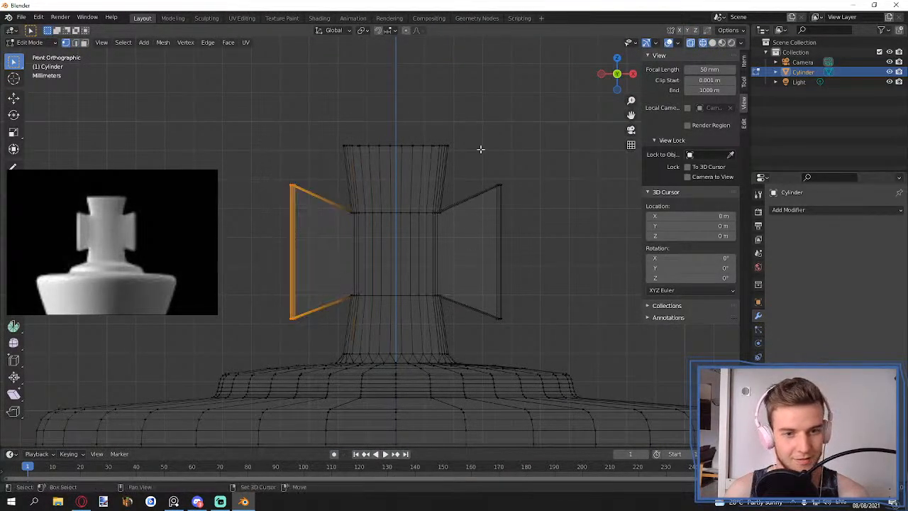
shift+drag(480, 149, 544, 336)
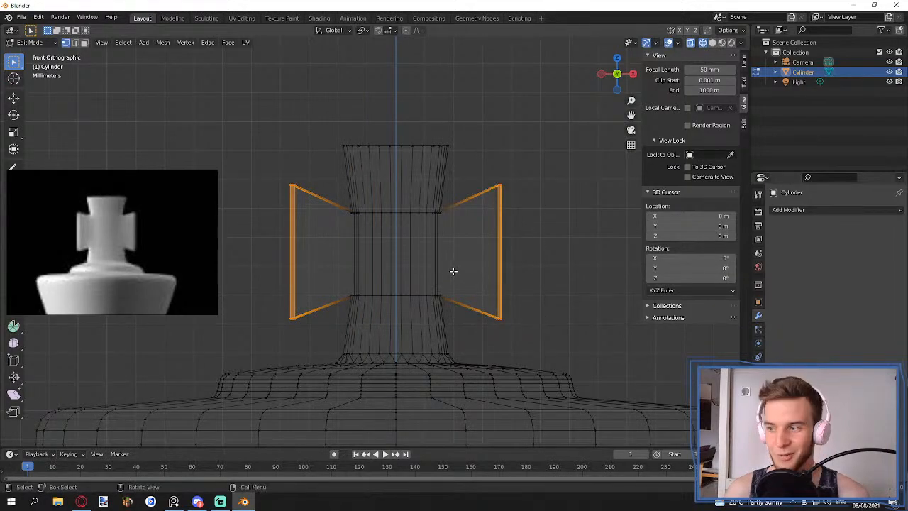
drag(278, 157, 316, 336)
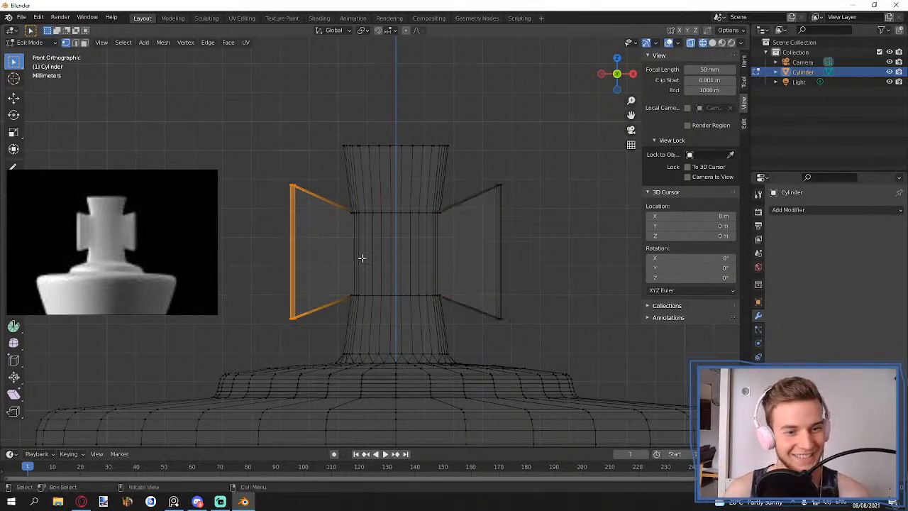
key(KP_7)
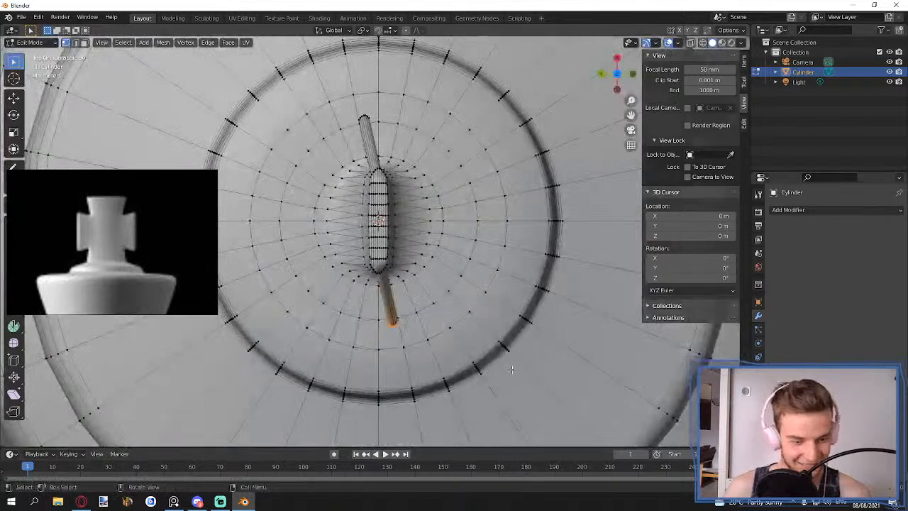
key(g)
key(y)
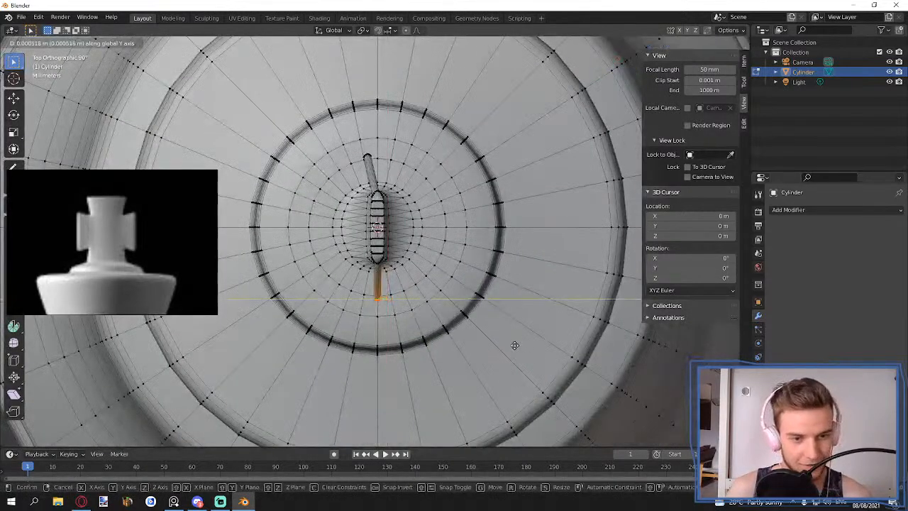
click(514, 345)
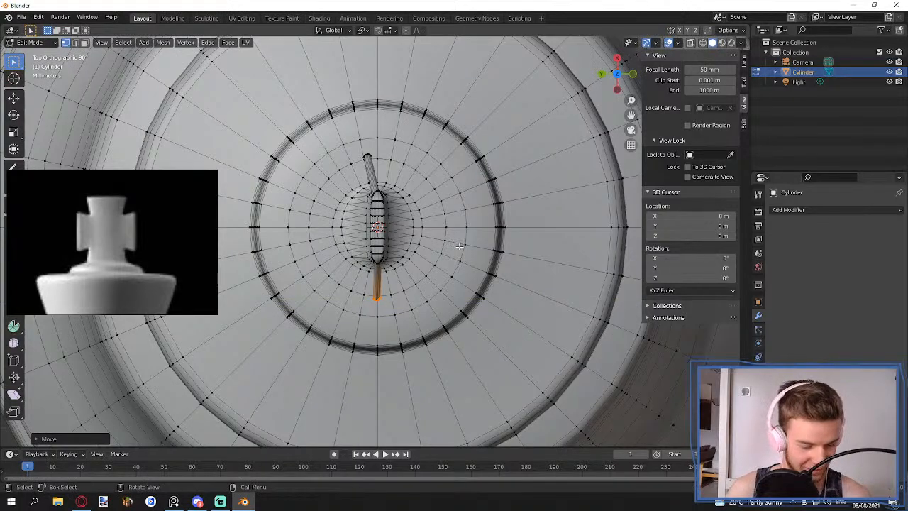
- Scale the left arm's end vertices up along Y so that the arm flares in thickness
key(s)
key(y)
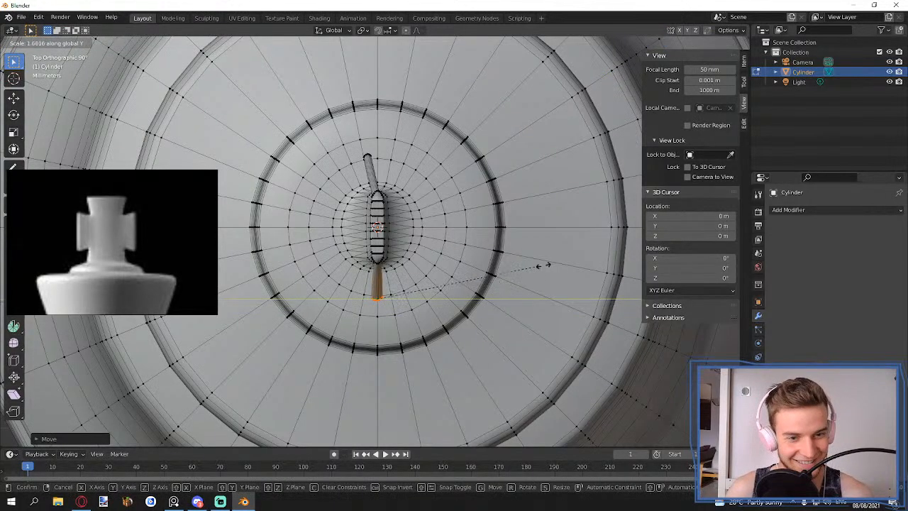
click(559, 263)
middle_drag(559, 263, 440, 172)
- Select the right arm's end vertices in front view and move them about -0.52 mm along Y in top view to align them with the column
key(KP_1)
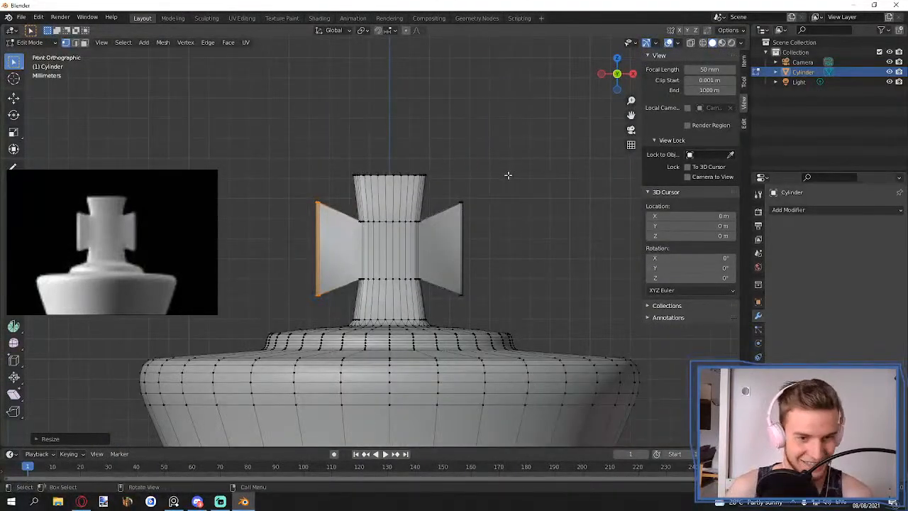
key(alt+z)
drag(516, 159, 446, 301)
key(alt+z)
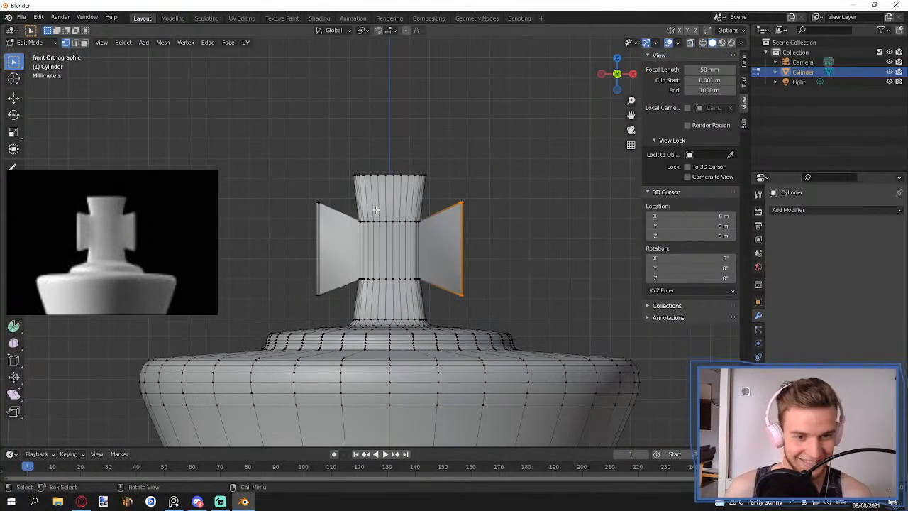
middle_drag(376, 210, 481, 318)
scroll(433, 262, up, 2)
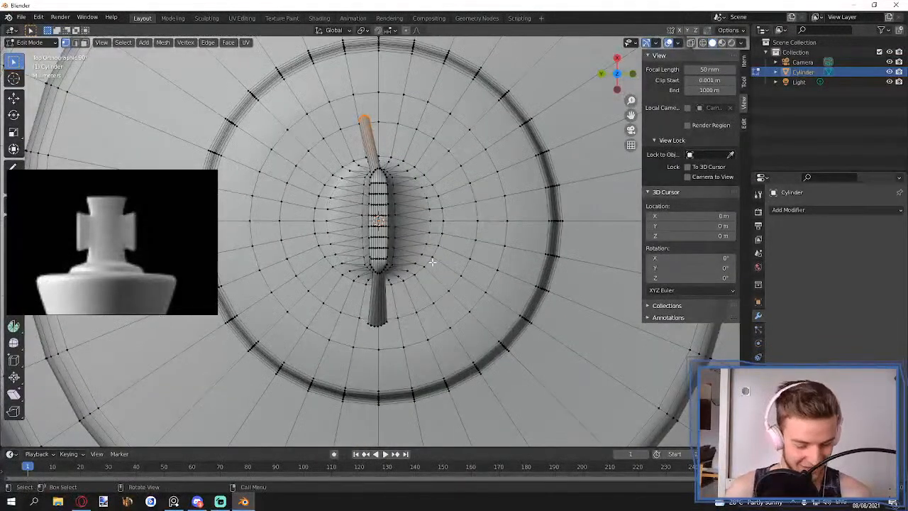
key(g)
key(y)
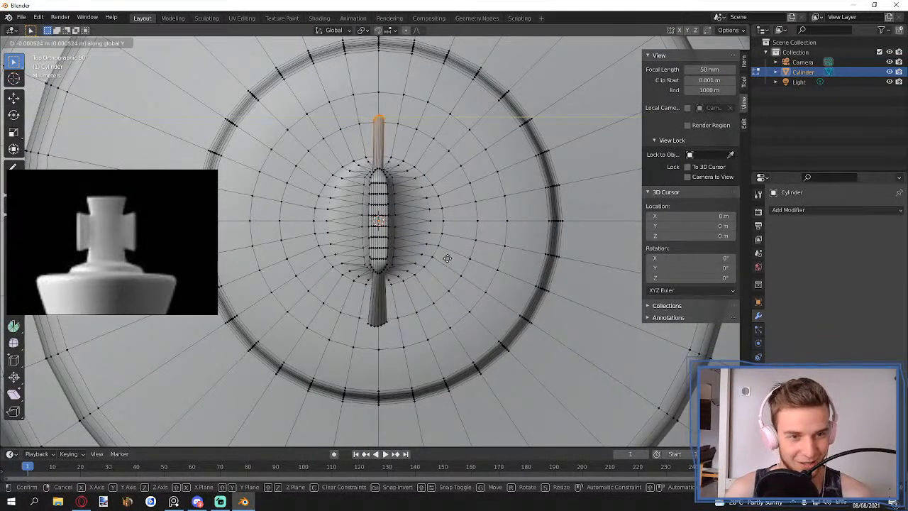
click(446, 258)
- Scale the right arm's end vertices up along Y to match the flare of the opposite arm
key(s)
key(x)
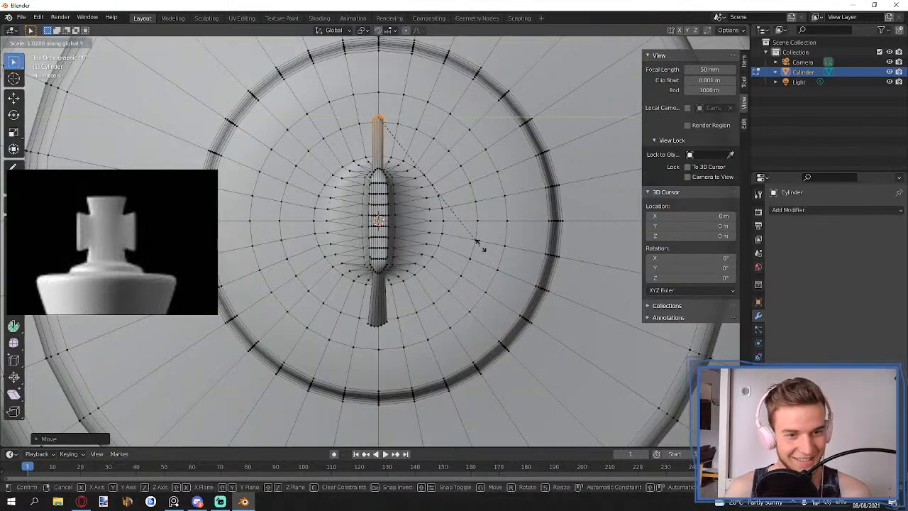
click(589, 242)
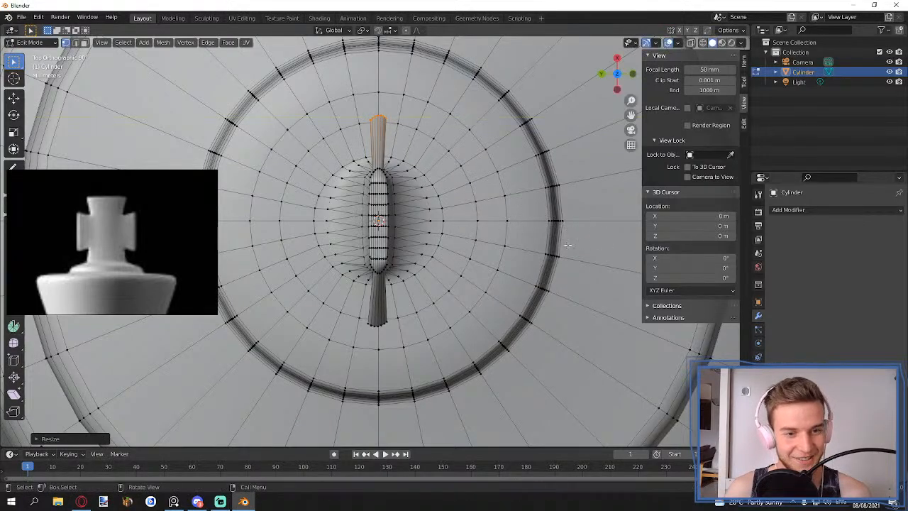
- Select the corner edges at the outer ends of both side arms and bevel them with 4 segments
scroll(539, 243, down, 4)
middle_drag(473, 244, 477, 155)
middle_drag(449, 222, 372, 202)
scroll(388, 198, up, 2)
scroll(372, 203, up, 3)
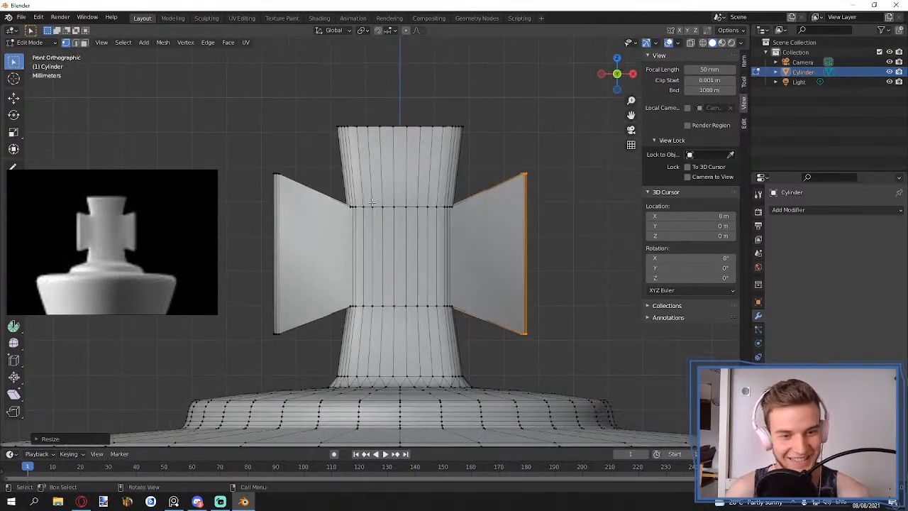
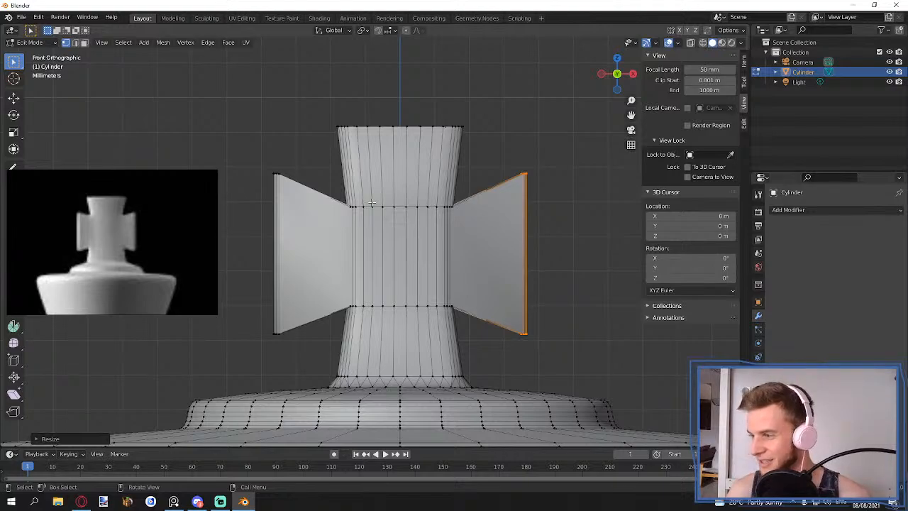
middle_drag(417, 212, 426, 270)
key(2)
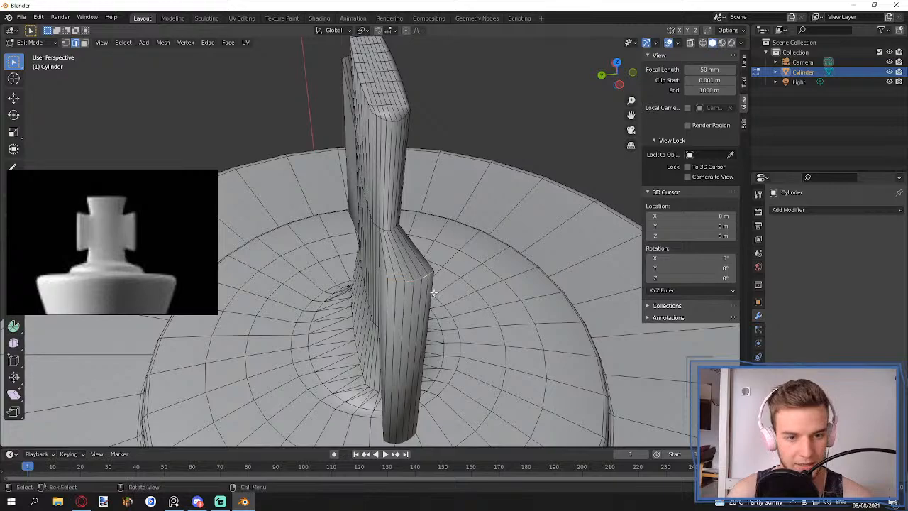
middle_drag(433, 292, 406, 273)
scroll(390, 279, down, 4)
key(ctrl+b)
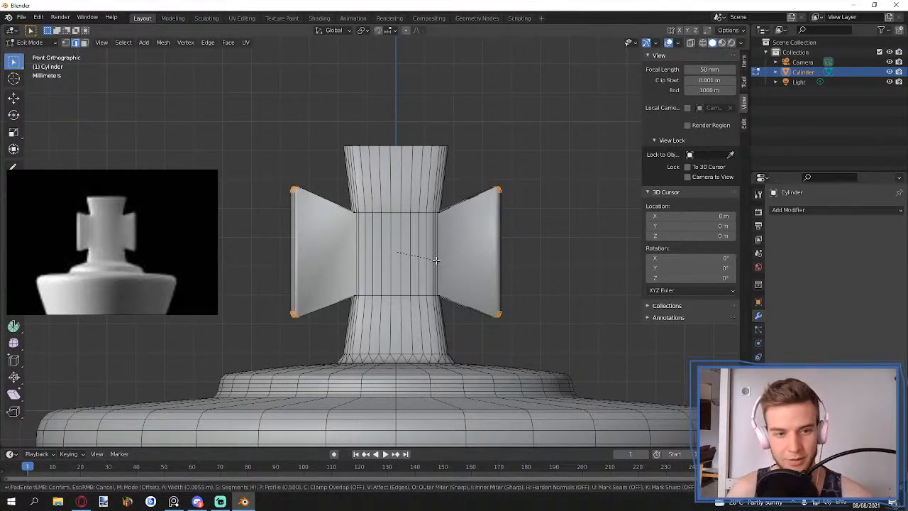
click(434, 259)
key(Tab)
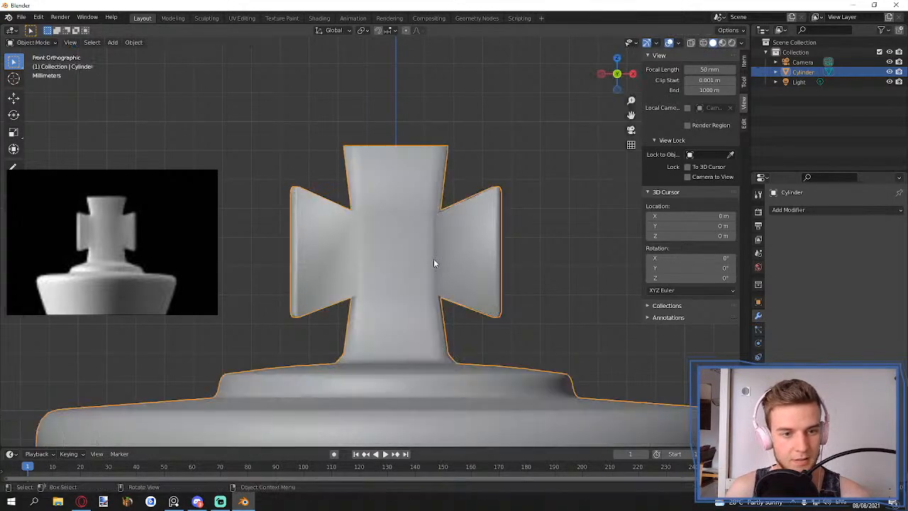
- Reopen the king's mesh for editing and select the root edges where the left arm meets the column, seen from above
click(472, 174)
middle_drag(473, 173, 460, 249)
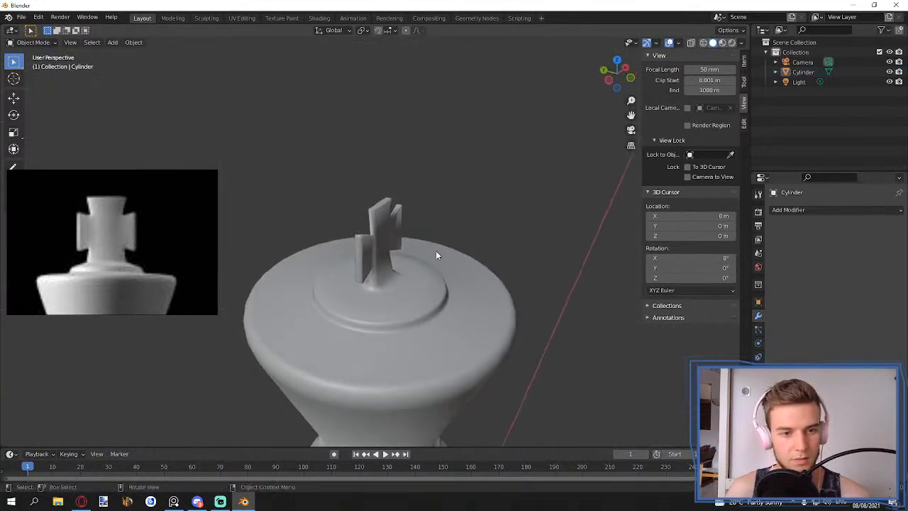
scroll(384, 244, up, 6)
click(385, 247)
key(Tab)
middle_drag(381, 260, 417, 260)
click(353, 239)
key(KP_7)
scroll(408, 212, up, 3)
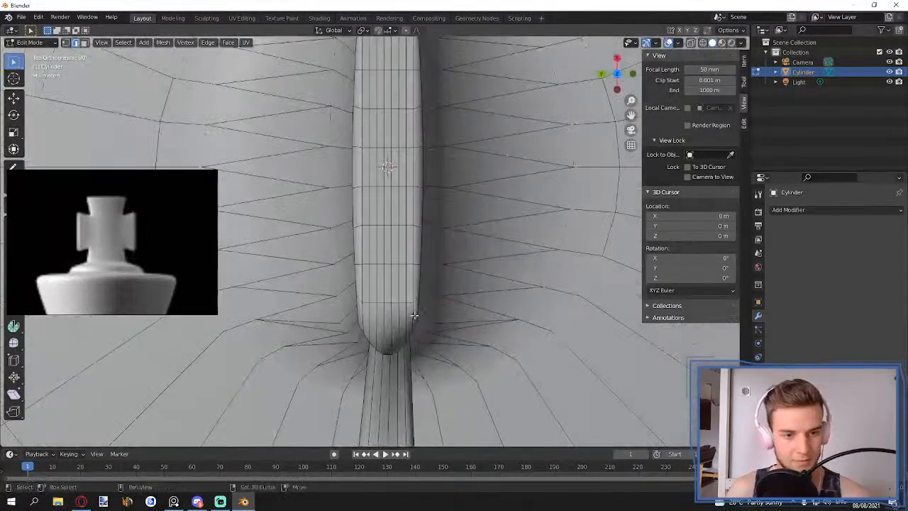
- Try to scale the left arm's root edges up uniformly by about 1.6
key(s)
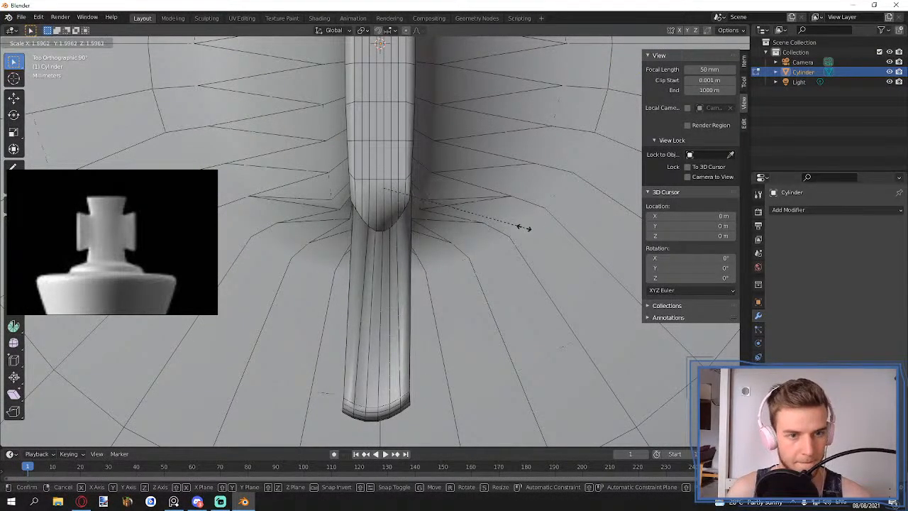
click(523, 228)
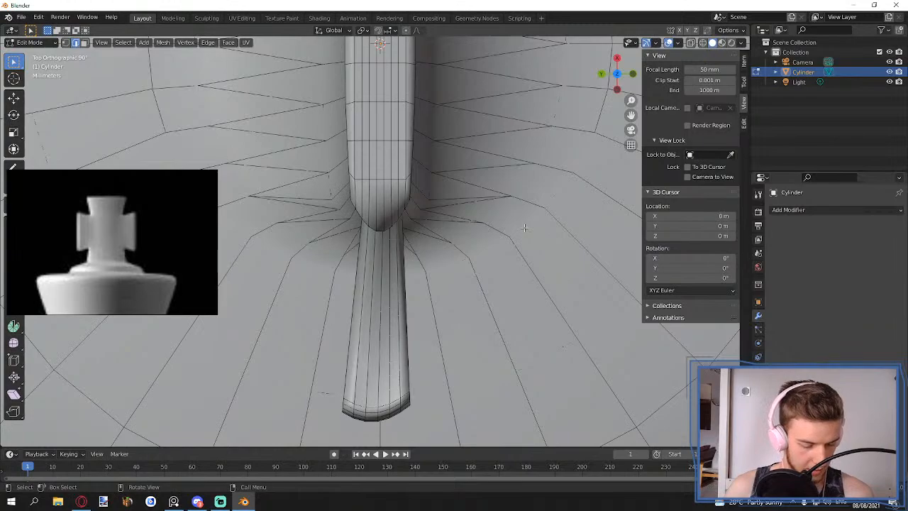
scroll(524, 228, down, 5)
scroll(492, 222, up, 6)
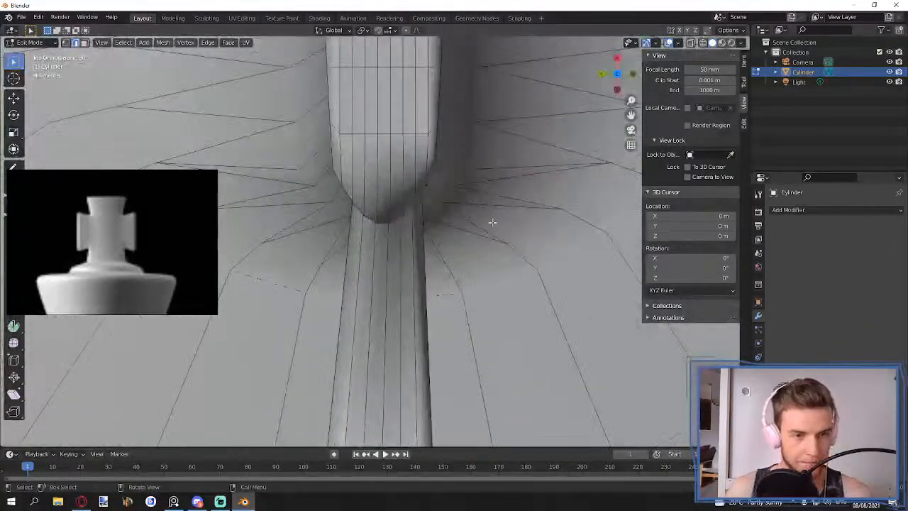
- Scale the left arm's root edges along Y by about 1.58, and reduce them along Y by about 0.83 to fit the column
key(s)
key(y)
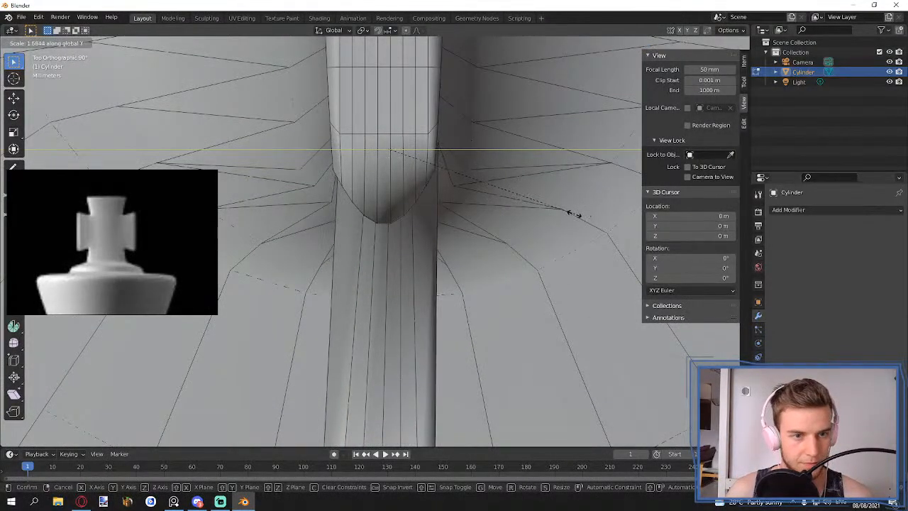
click(572, 214)
middle_drag(571, 213, 575, 194)
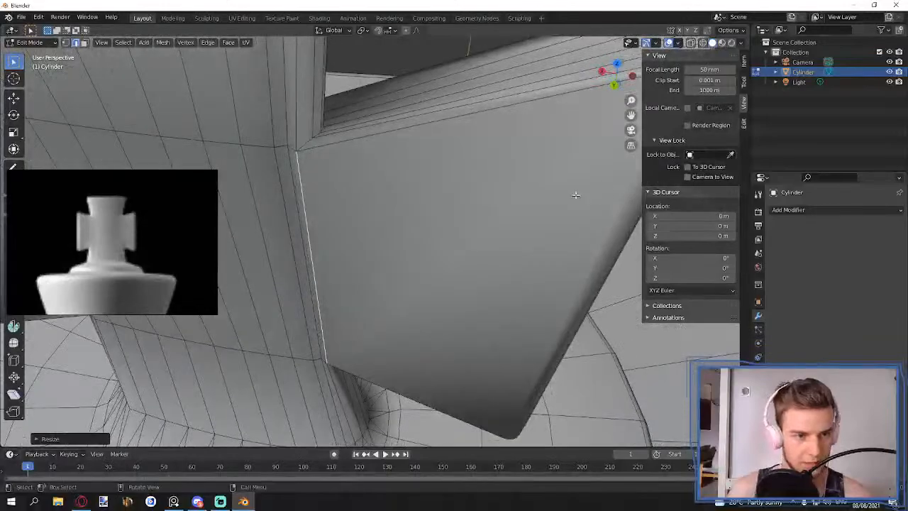
key(s)
key(y)
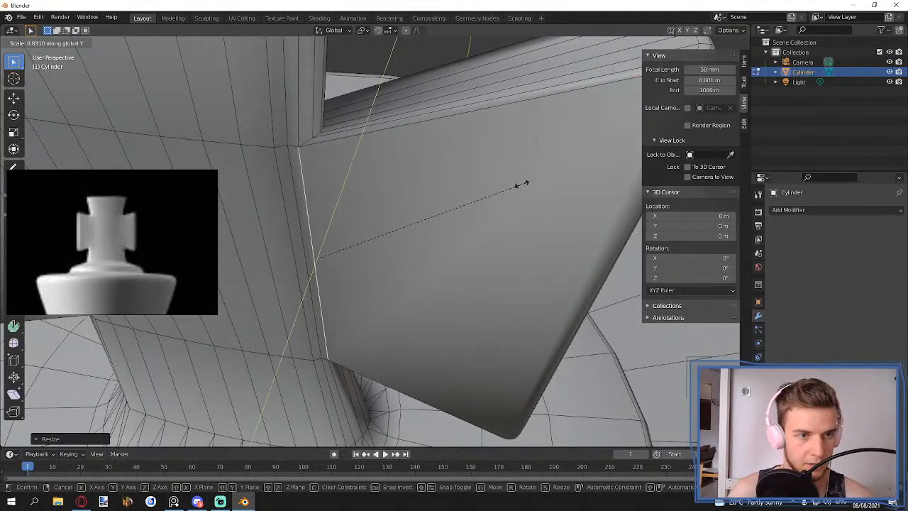
click(511, 184)
- Select the root edges of the opposite arm and scale them up slightly along Y to match
middle_drag(511, 184, 254, 148)
middle_drag(430, 144, 557, 230)
middle_drag(463, 159, 384, 313)
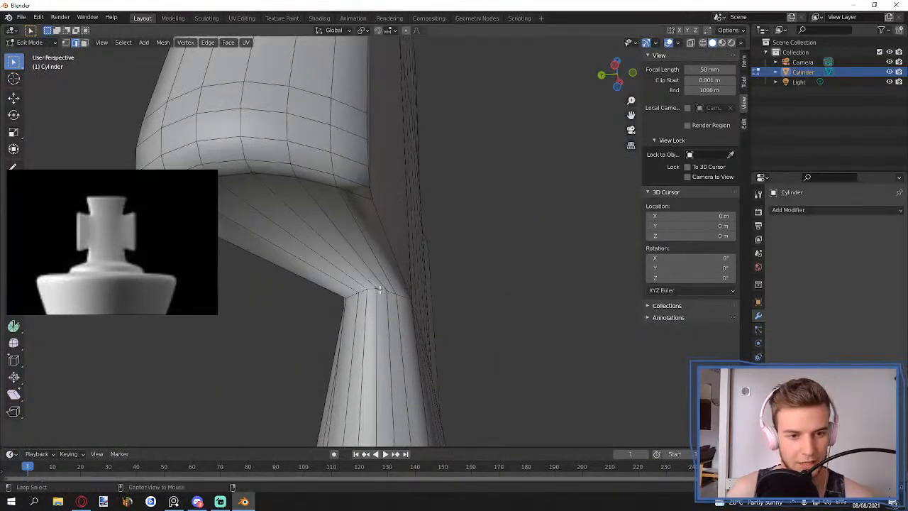
key(alt+shift)
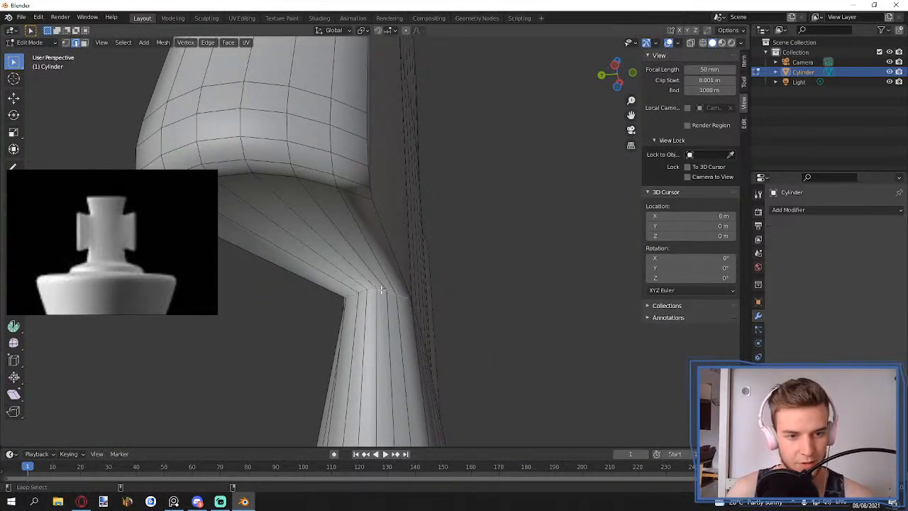
middle_drag(381, 289, 440, 309)
middle_drag(489, 284, 402, 279)
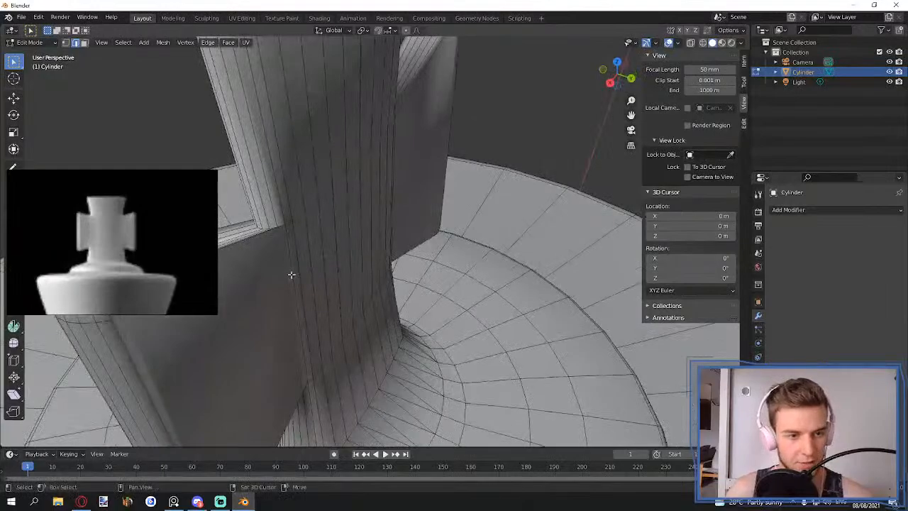
middle_drag(307, 272, 527, 312)
key(s)
key(y)
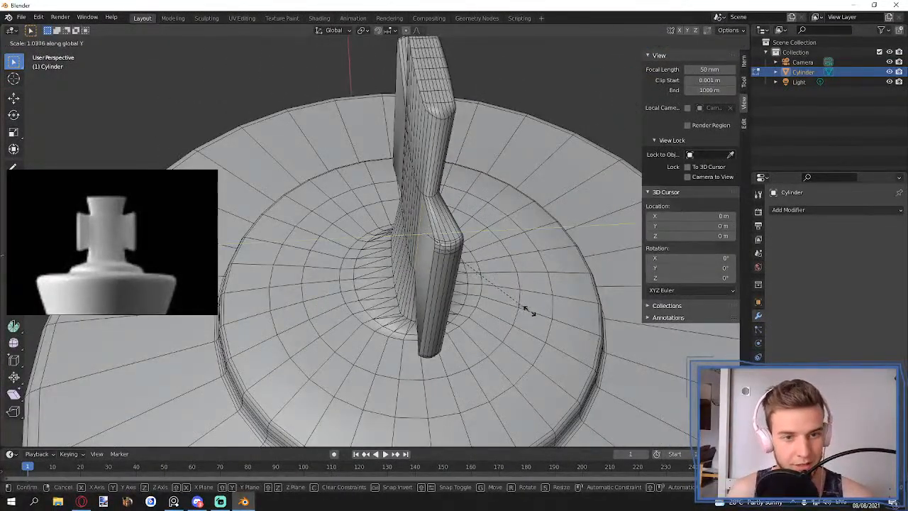
click(550, 311)
- Try to bevel the edges where both side arms meet the column, using 4 segments
middle_drag(398, 221, 463, 170)
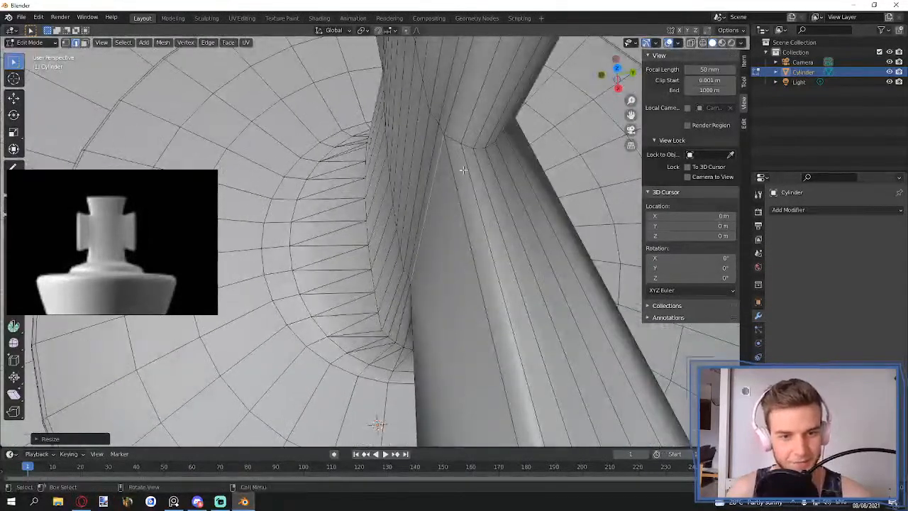
middle_drag(499, 233, 437, 249)
scroll(437, 249, up, 4)
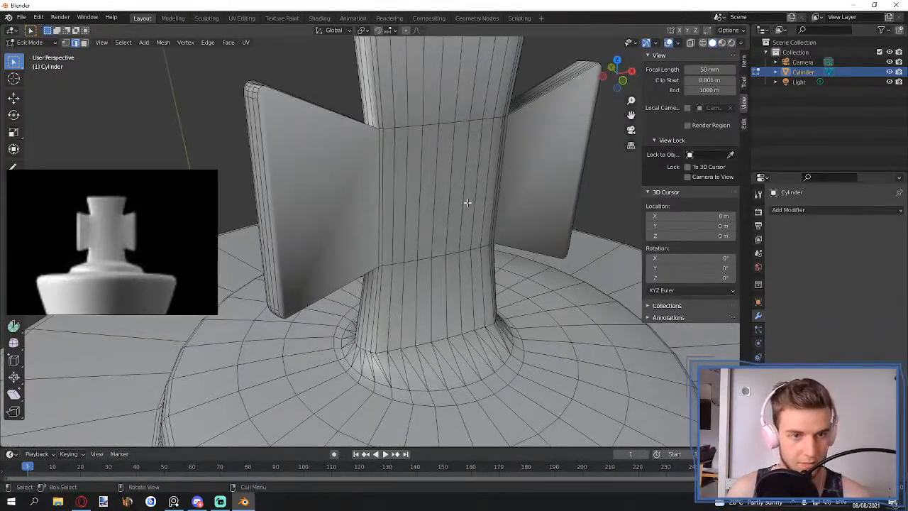
key(ctrl+b)
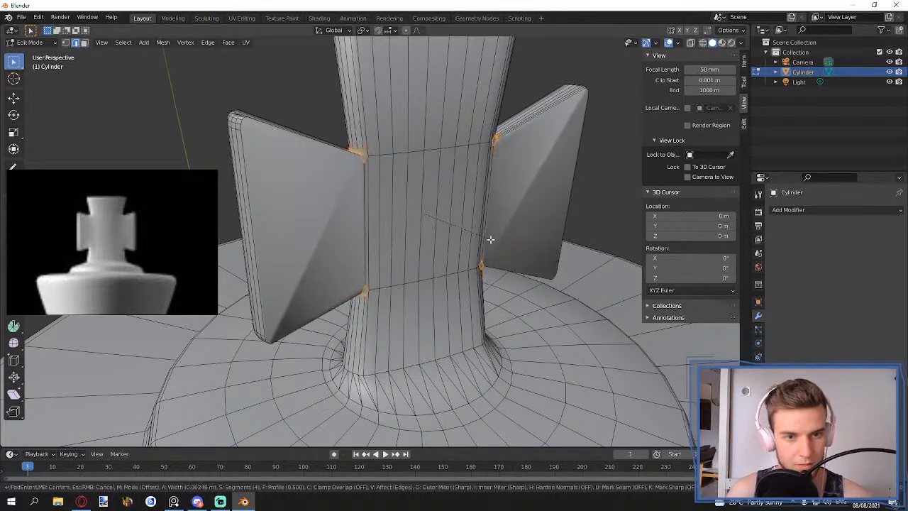
click(491, 240)
scroll(493, 240, down, 4)
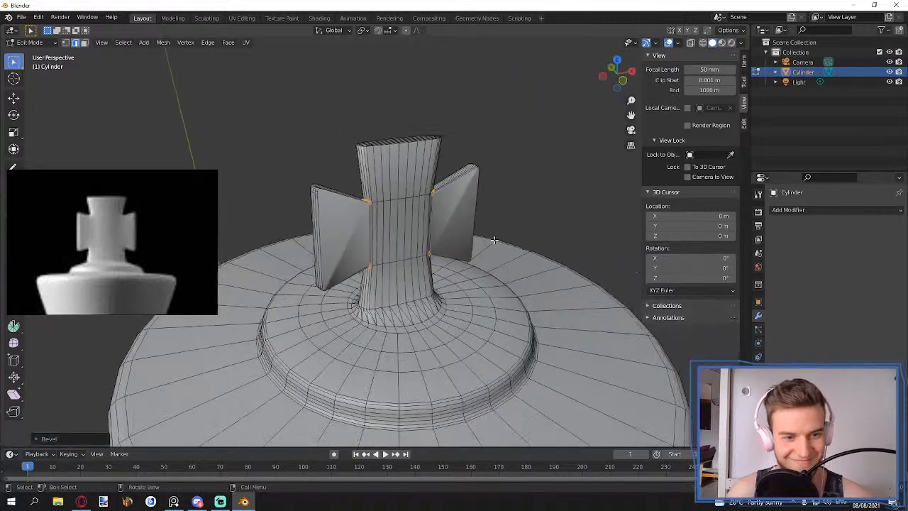
- Check the bevelled arm joints in Object Mode and undo the bevel
key(Tab)
scroll(514, 218, down, 3)
middle_drag(514, 218, 439, 189)
scroll(439, 190, up, 3)
scroll(439, 192, up, 2)
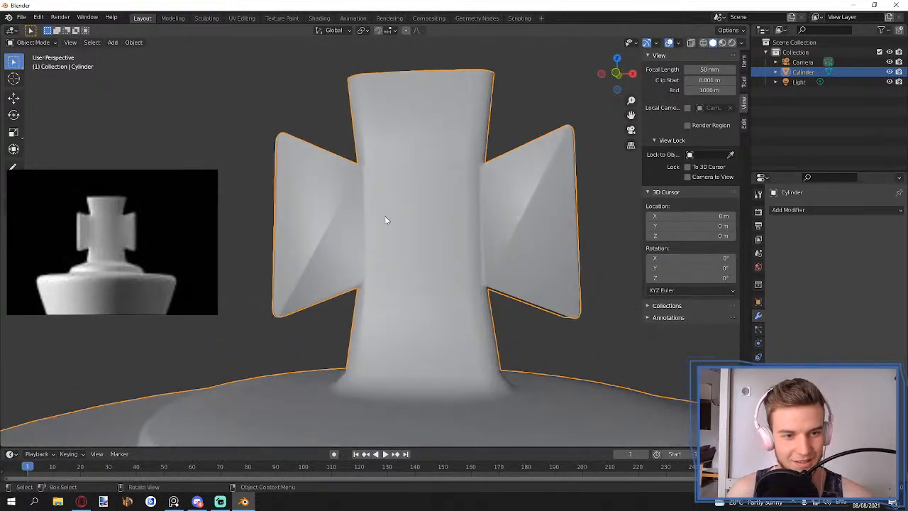
middle_drag(385, 219, 412, 279)
key(Tab)
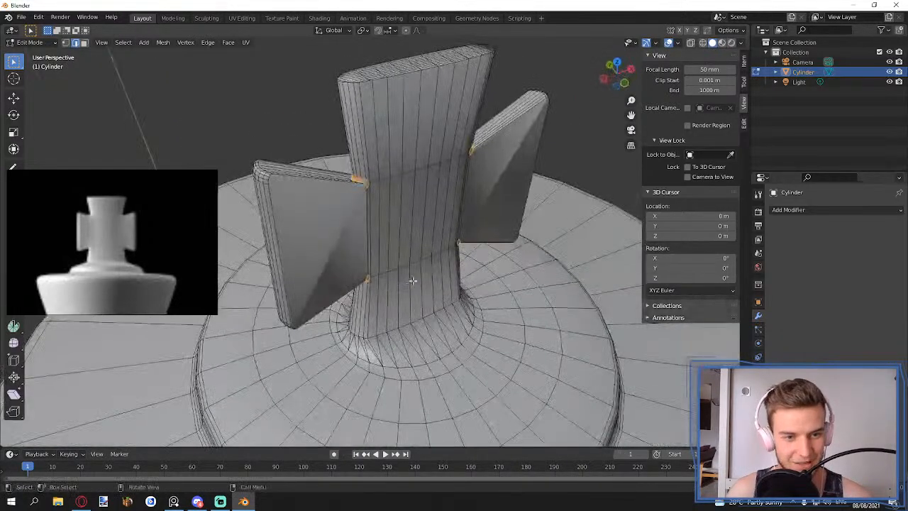
key(Tab)
key(Tab)
key(ctrl+z)
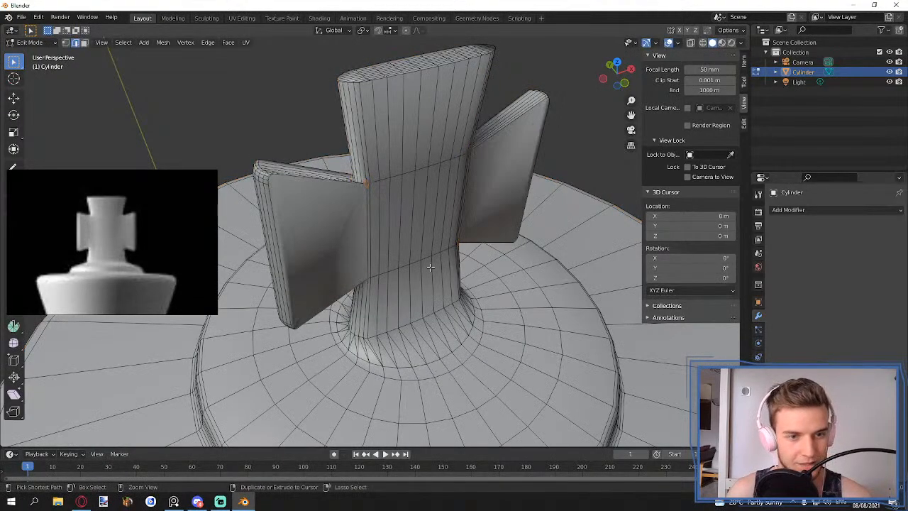
- Examine the shading of the cross and its arm joints in Object Mode from several angles
middle_drag(365, 159, 393, 168)
key(Tab)
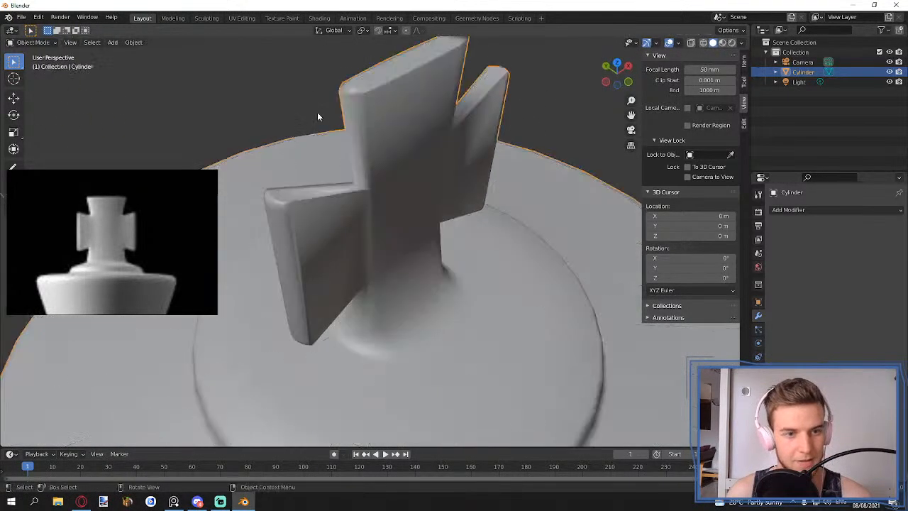
scroll(468, 173, down, 3)
scroll(513, 190, down, 2)
click(513, 190)
middle_drag(514, 191, 424, 139)
click(383, 228)
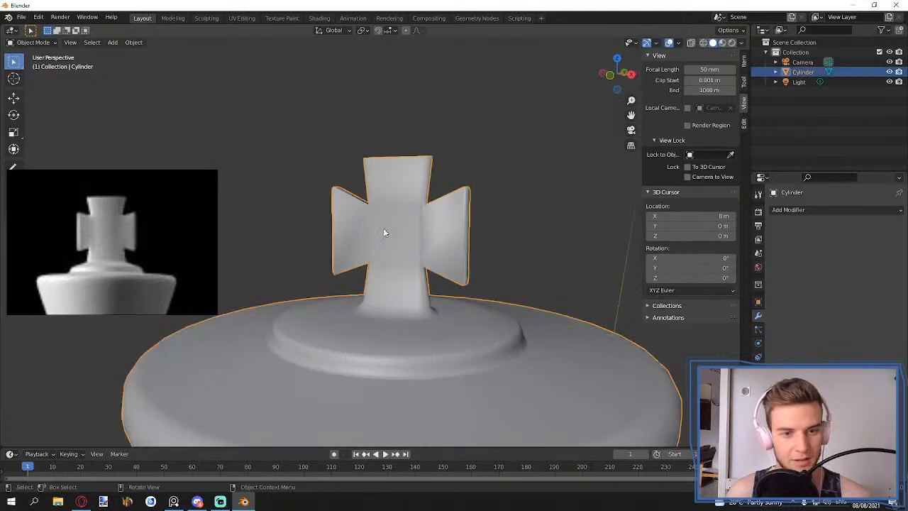
middle_drag(383, 228, 461, 232)
scroll(461, 232, up, 3)
- Enable Auto Smooth for the king's mesh normals so that the cross's edges shade crisply
click(758, 329)
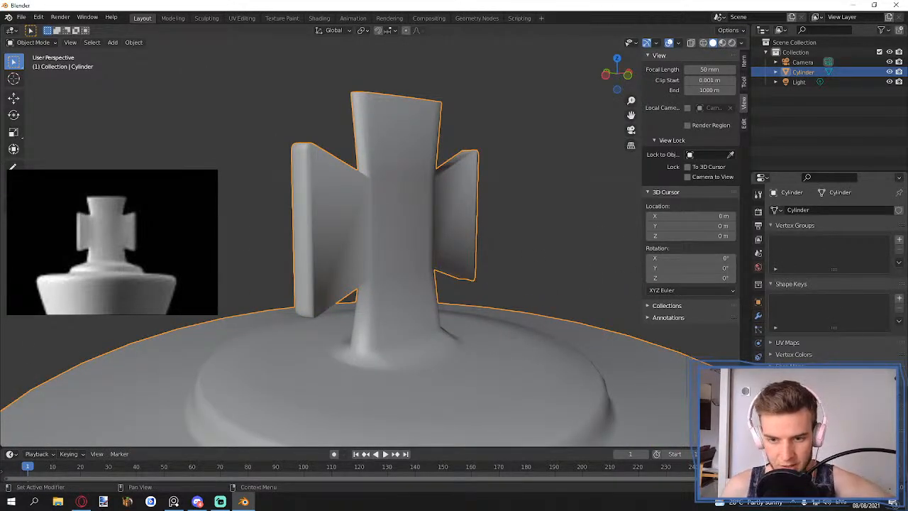
click(829, 402)
mouse_move(372, 184)
middle_down()
mouse_move(406, 224)
mouse_move(362, 216)
mouse_move(357, 199)
middle_up()
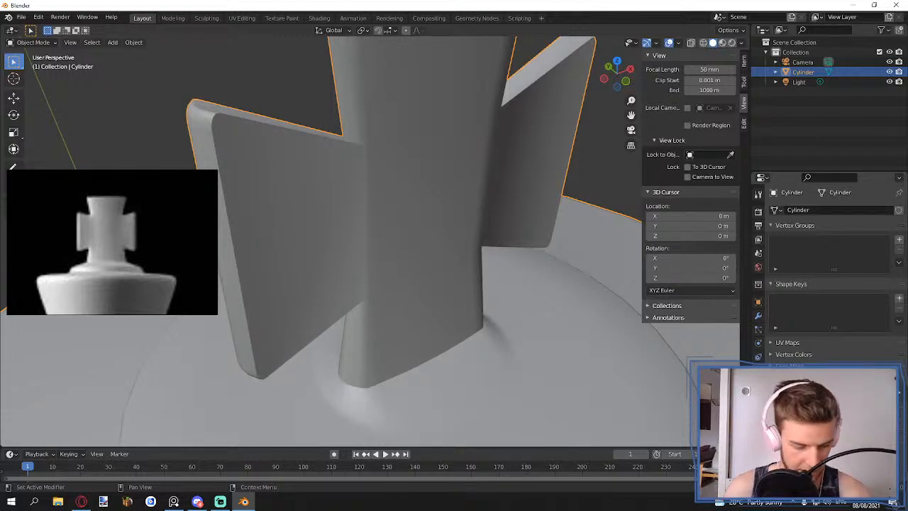
click(322, 105)
scroll(324, 116, down, 15)
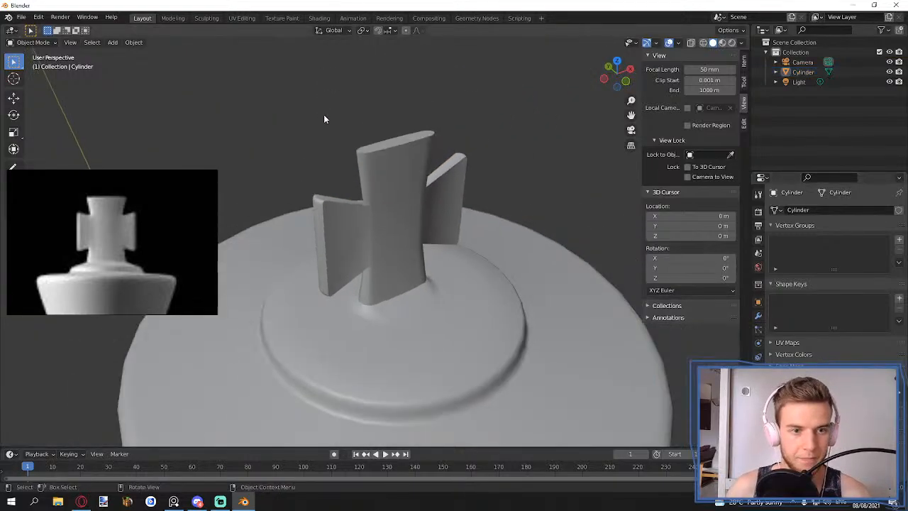
middle_drag(474, 281, 347, 188)
scroll(363, 175, up, 3)
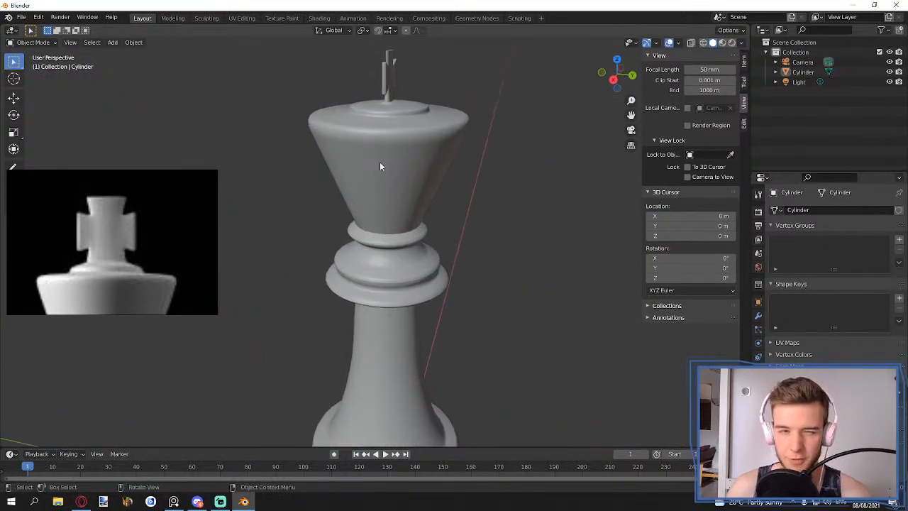
- Open the king's mesh for face selection in Edit Mode, viewing the cross from the side with X-ray enabled
middle_drag(379, 161, 400, 203)
click(439, 178)
key(Tab)
middle_drag(439, 179, 421, 253)
scroll(421, 253, up, 8)
shift+middle_drag(499, 278, 461, 246)
key(3)
key(alt+z)
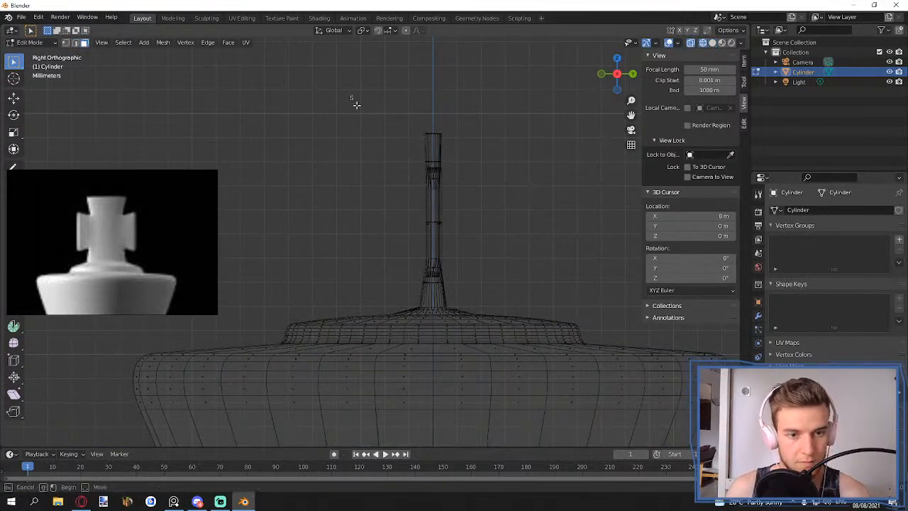
- Thicken the cross's middle section with the side arms by scaling its faces about 1.57 along Y, then return to Object Mode in solid shading
drag(351, 96, 519, 310)
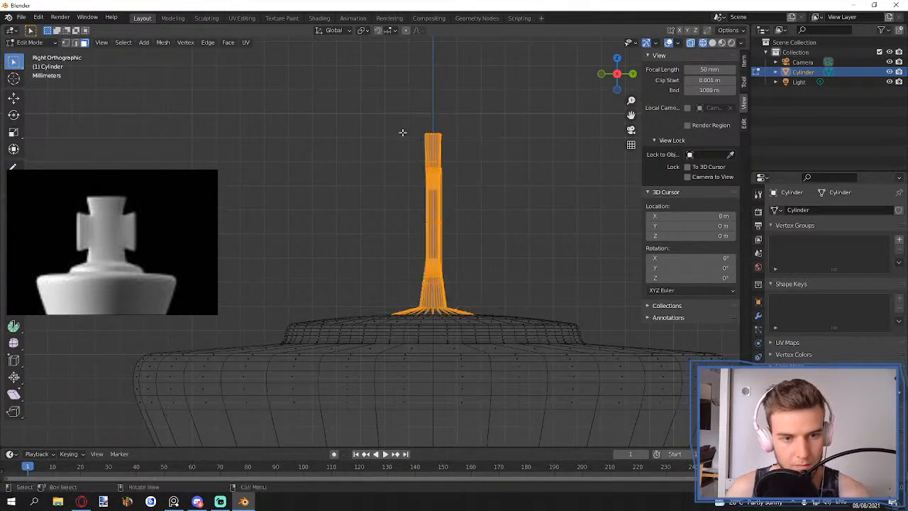
drag(373, 103, 507, 287)
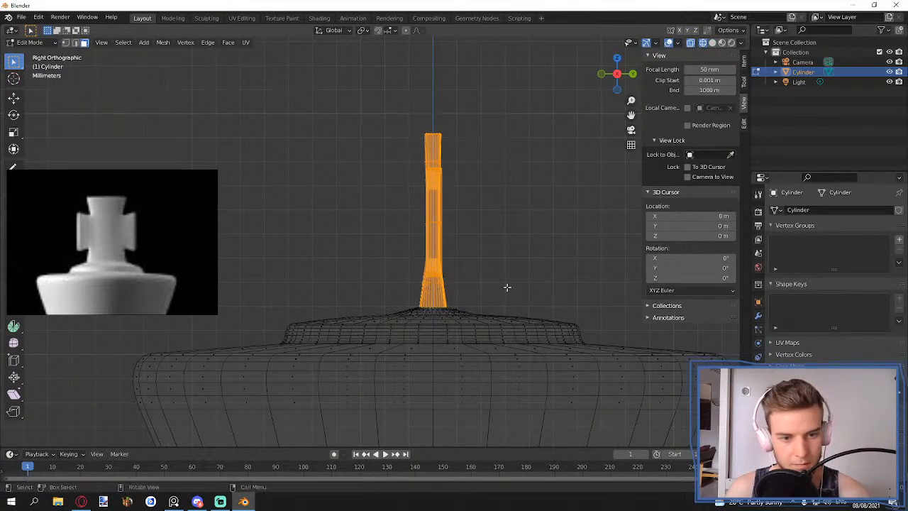
drag(484, 213, 403, 233)
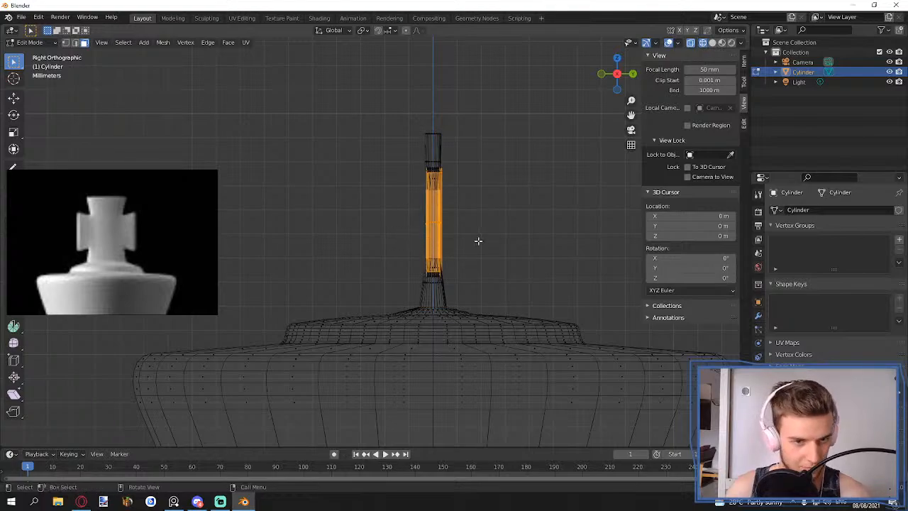
scroll(478, 241, down, 8)
scroll(478, 243, up, 4)
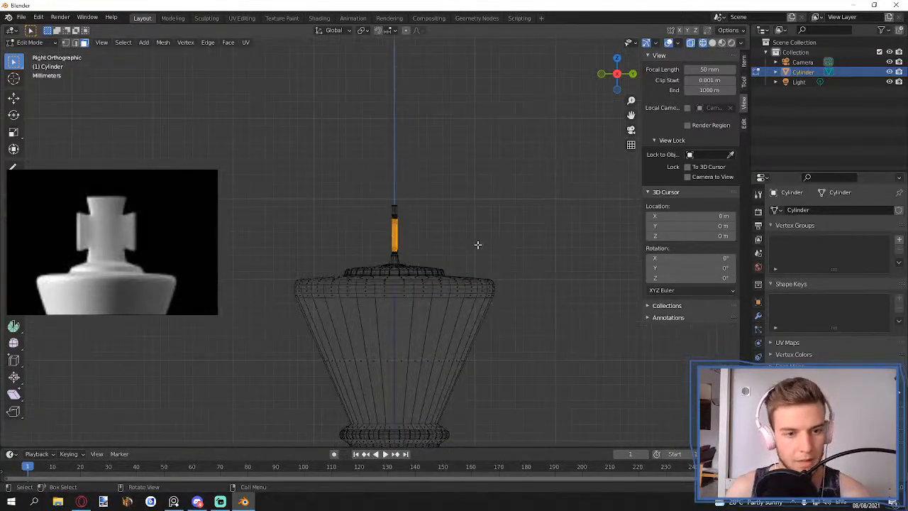
scroll(478, 244, up, 4)
key(s)
key(y)
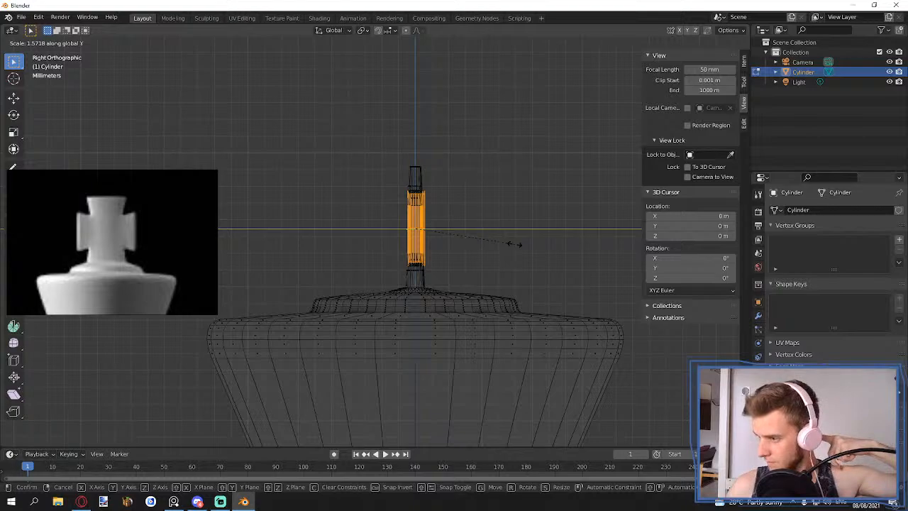
click(517, 243)
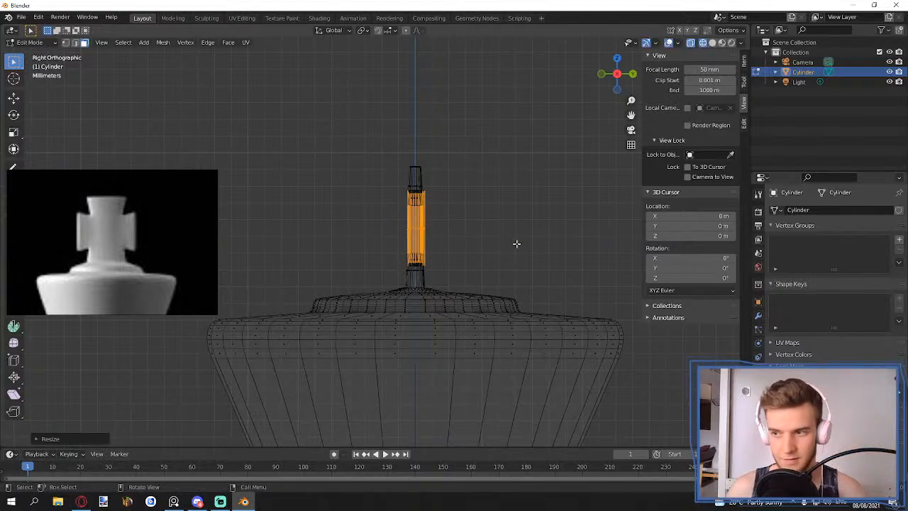
key(Tab)
key(shift+z)
key(alt+a)
- Apply Shade Smooth to the whole king object and deselect it
mouse_move(488, 216)
middle_down()
mouse_move(483, 251)
mouse_move(513, 267)
mouse_move(500, 282)
mouse_move(508, 239)
middle_up()
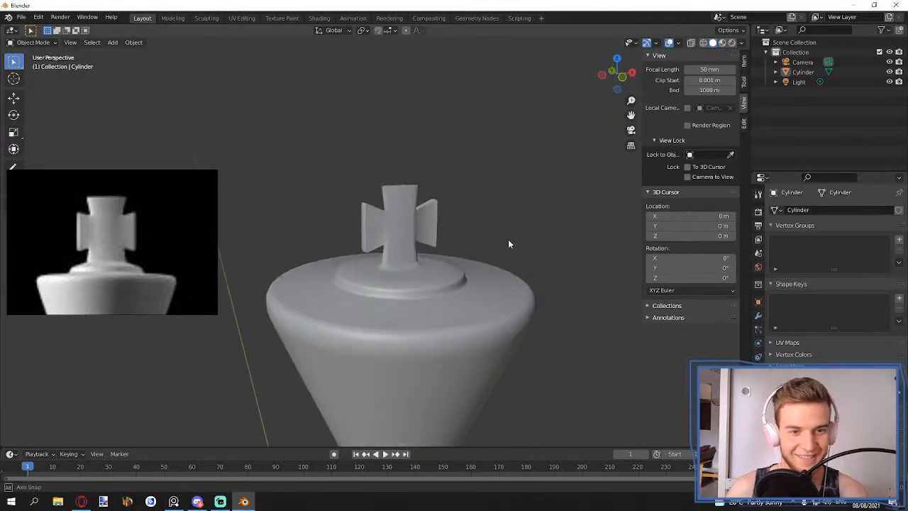
scroll(508, 239, down, 6)
scroll(411, 193, up, 6)
scroll(394, 174, down, 5)
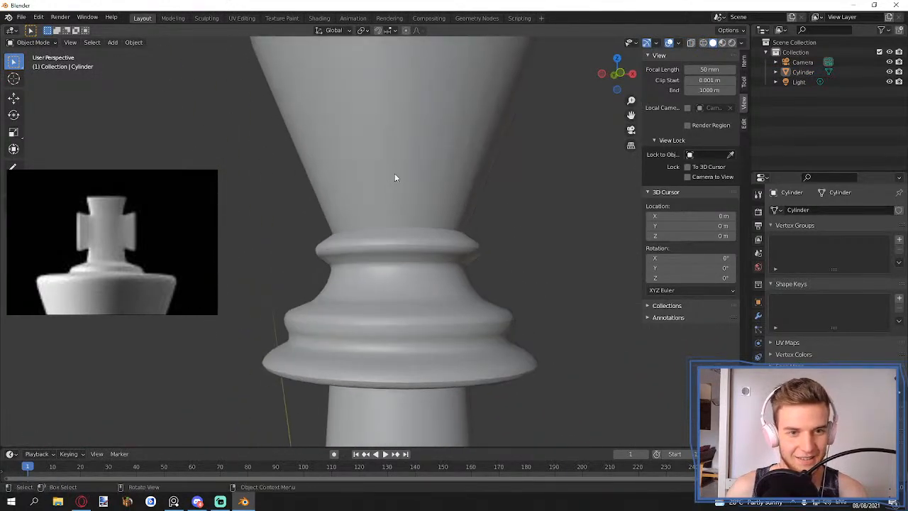
click(404, 174)
scroll(405, 174, up, 2)
click(480, 139)
scroll(421, 152, up, 3)
click(421, 153)
right_click(421, 152)
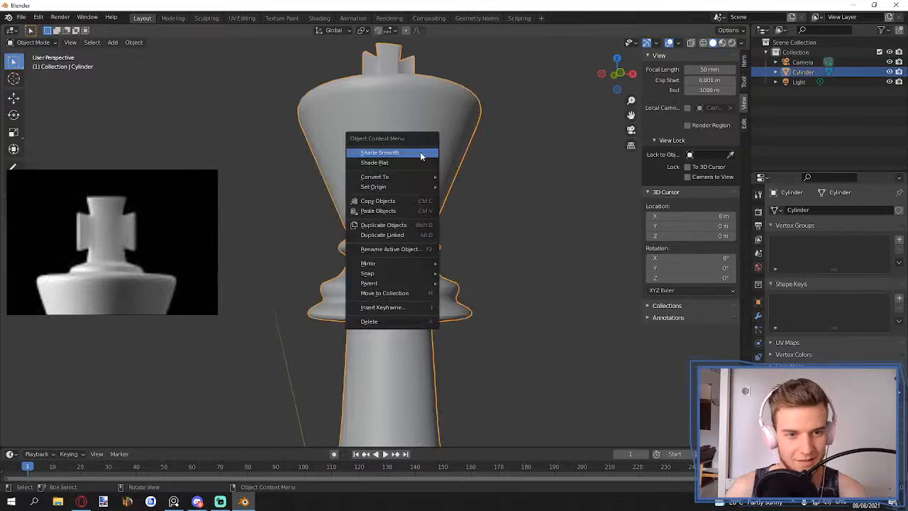
click(421, 152)
click(492, 146)
- Examine the complete king from a distance and from several angles to judge its overall shape
scroll(484, 175, down, 6)
middle_drag(482, 177, 459, 210)
scroll(455, 241, down, 3)
middle_drag(455, 261, 441, 238)
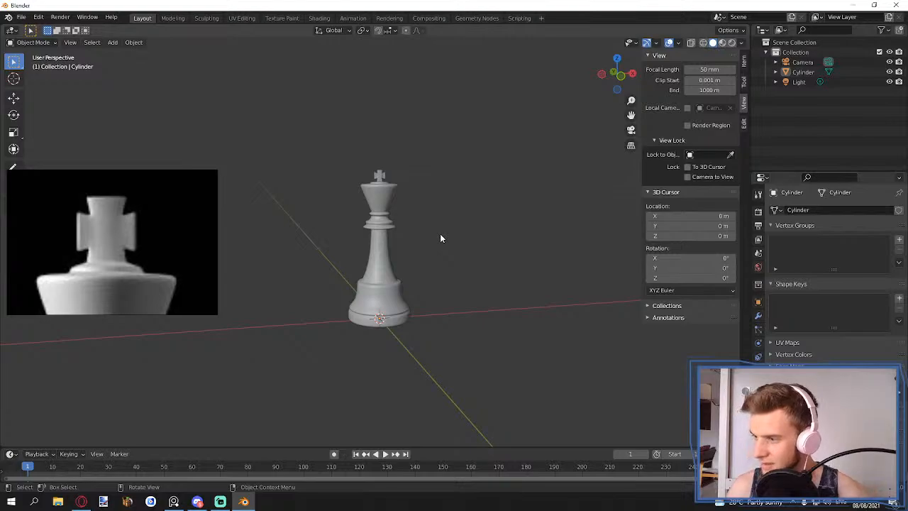
scroll(408, 254, up, 3)
drag(452, 182, 319, 254)
click(320, 252)
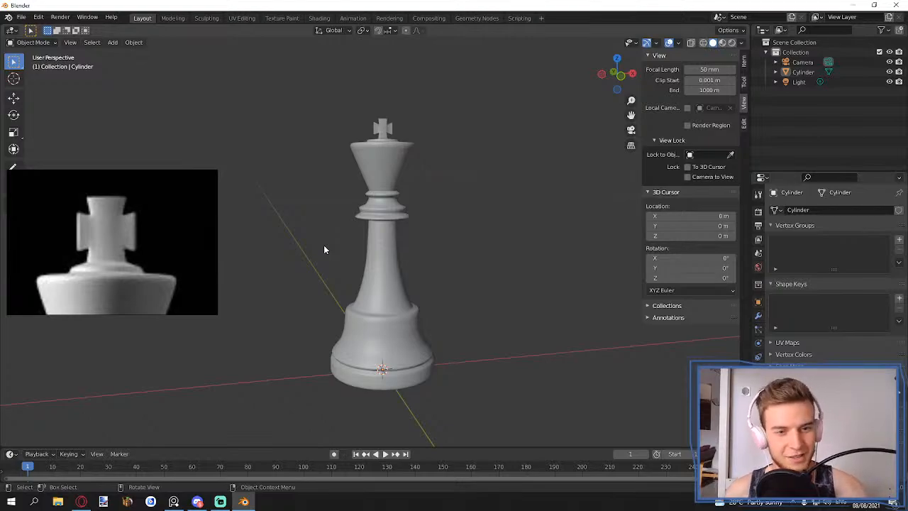
scroll(324, 249, down, 5)
middle_drag(355, 273, 445, 323)
scroll(388, 280, up, 5)
- Rename the chess piece's Cylinder object as King
click(423, 359)
double_click(803, 72)
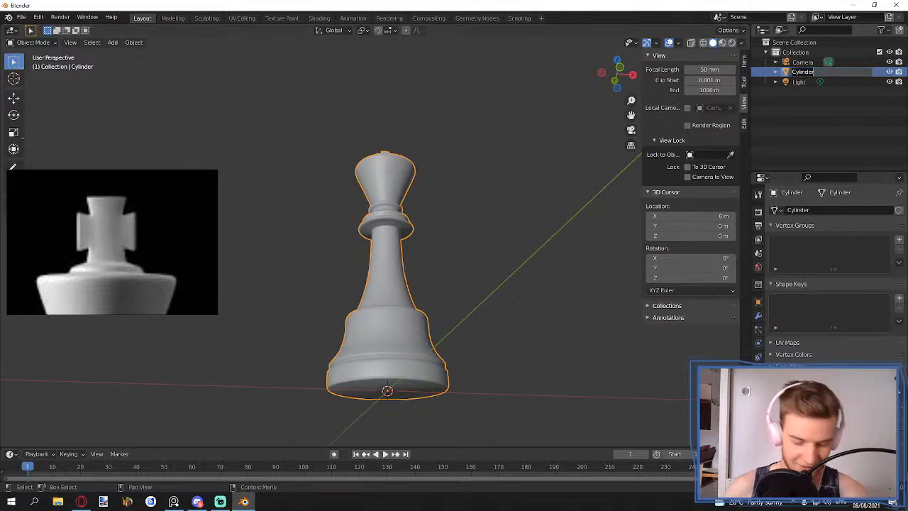
text(King)
key(Return)
- Move the king along the X axis to about 0.273 m, clearing the world origin
scroll(471, 233, down, 5)
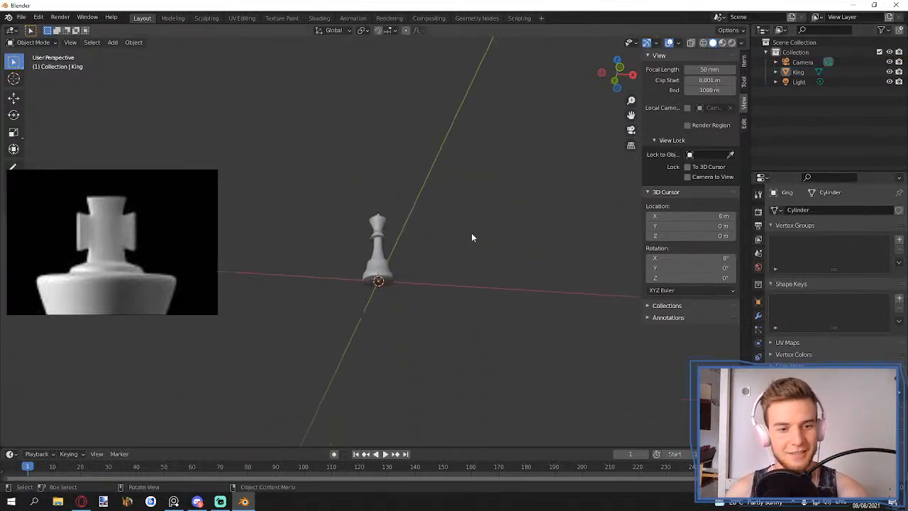
middle_drag(471, 233, 448, 290)
click(378, 245)
scroll(428, 256, down, 3)
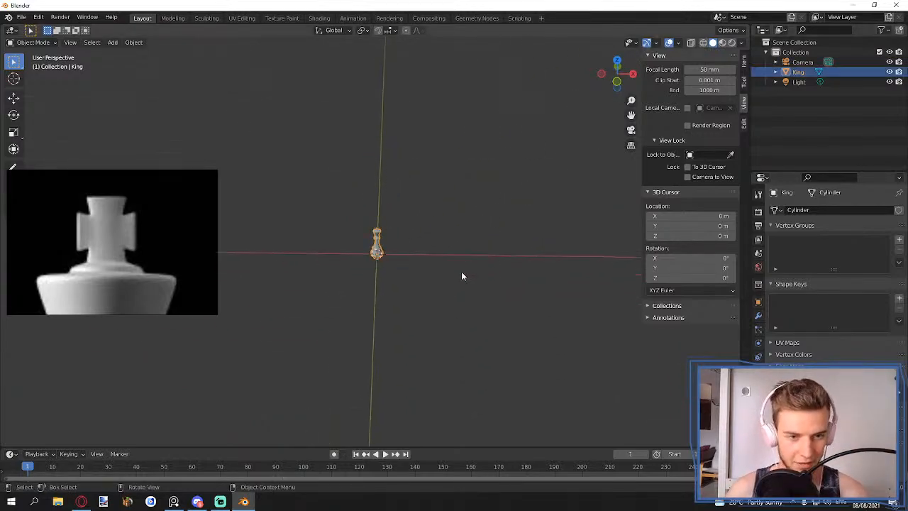
key(g)
key(x)
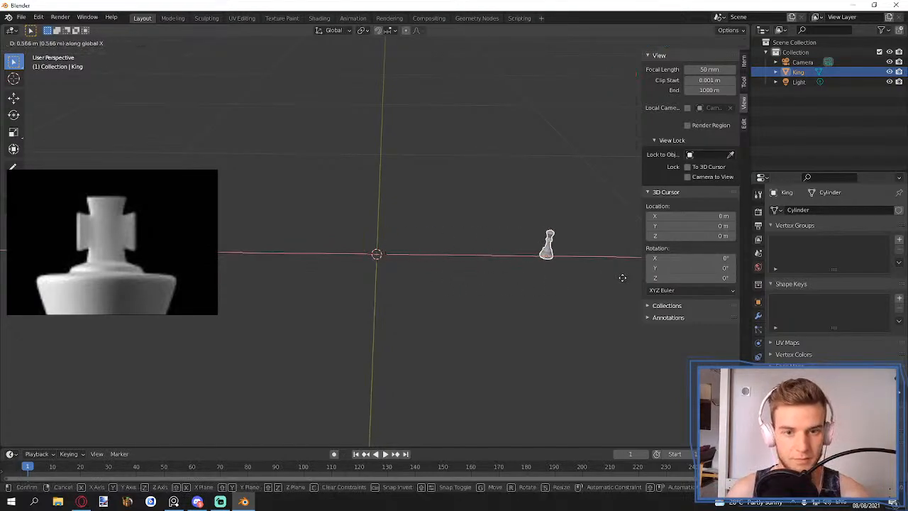
click(622, 276)
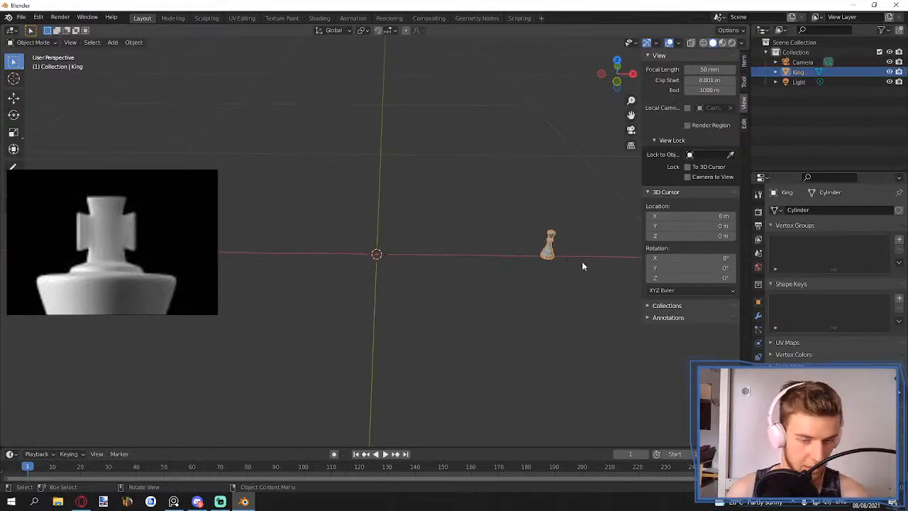
key(g)
key(x)
click(494, 267)
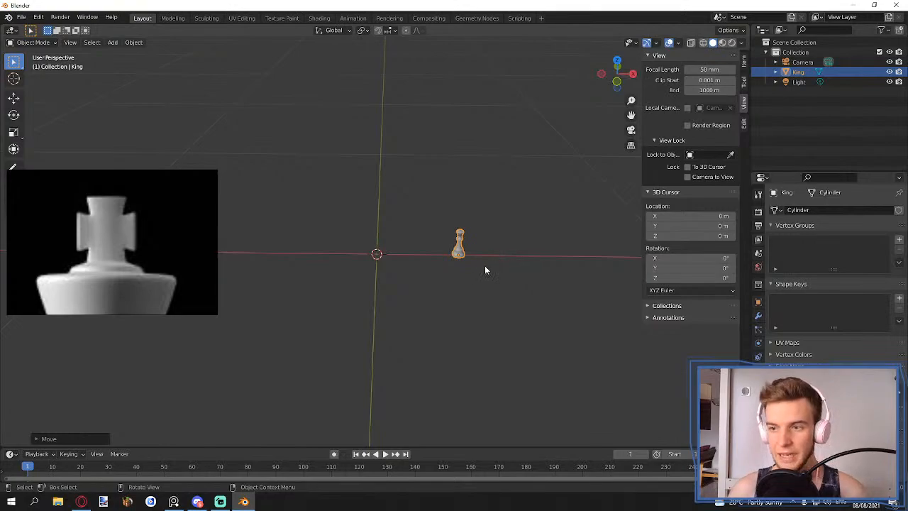
- Switch to the reference board and frame the photo of the white queen in its window
scroll(125, 256, down, 10)
middle_drag(111, 268, 162, 243)
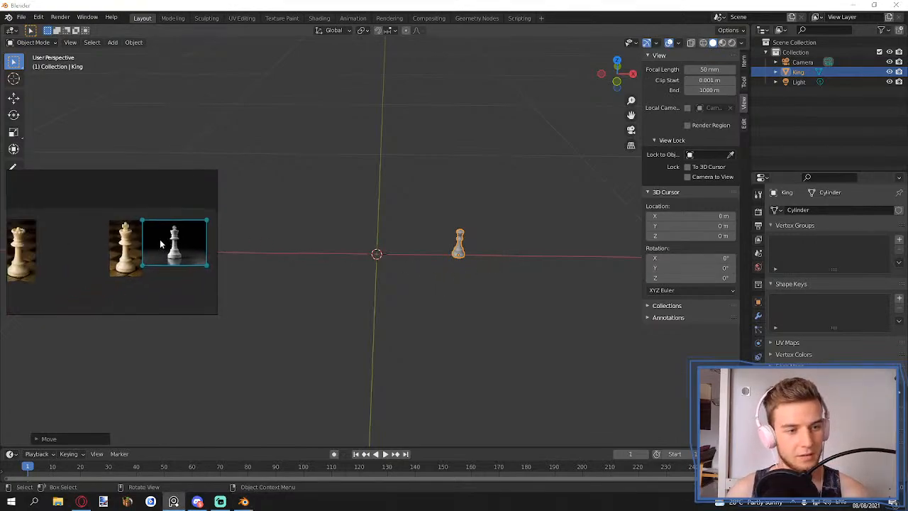
middle_drag(64, 244, 161, 236)
scroll(136, 231, up, 5)
click(136, 229)
scroll(141, 229, down, 1)
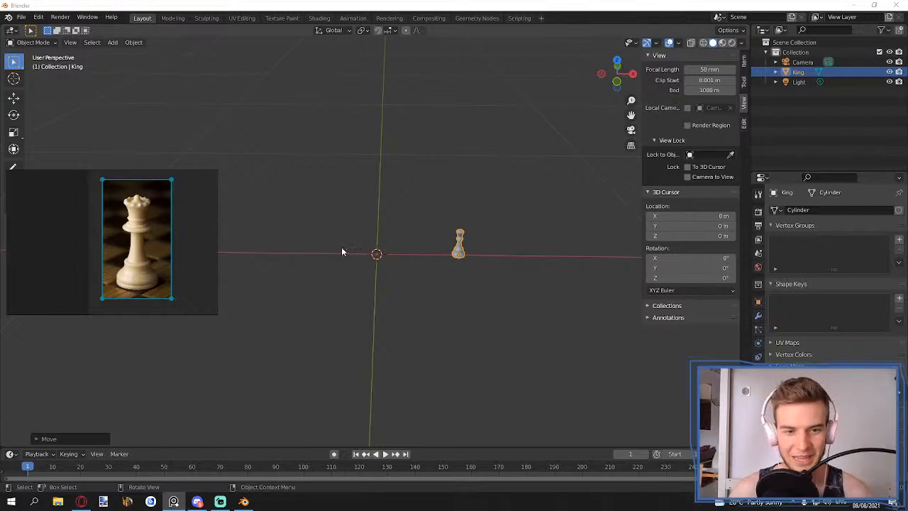
- Switch back to Blender and add a 32-vertex cylinder with 1 m radius and 2 m depth at the world origin
scroll(380, 257, up, 2)
click(381, 257)
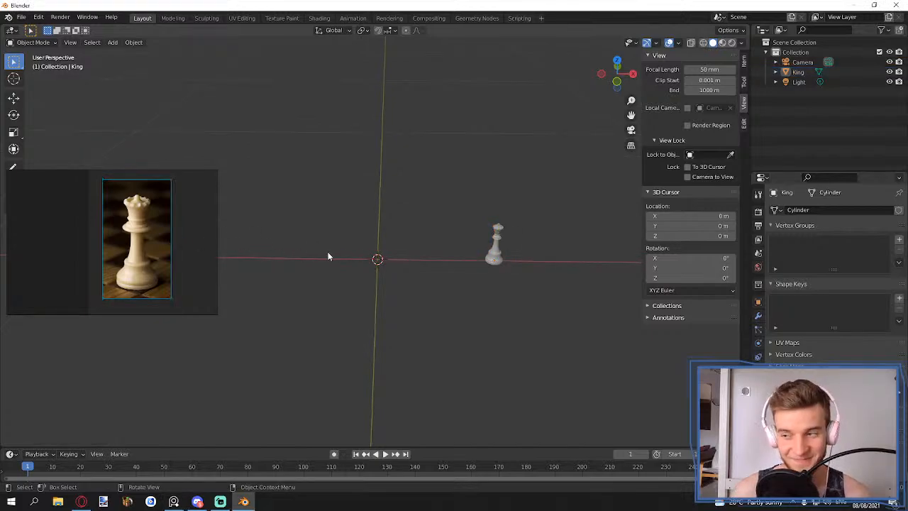
scroll(335, 254, down, 3)
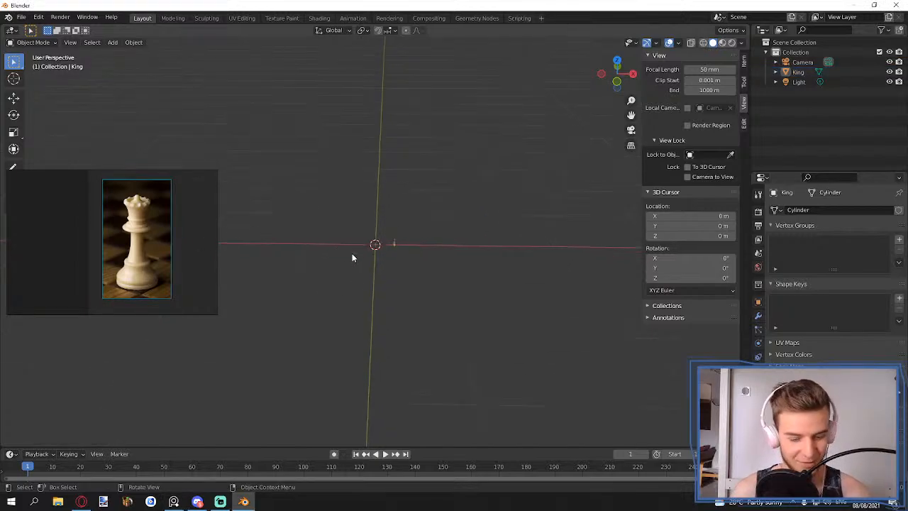
key(shift+a)
mouse_move(350, 256)
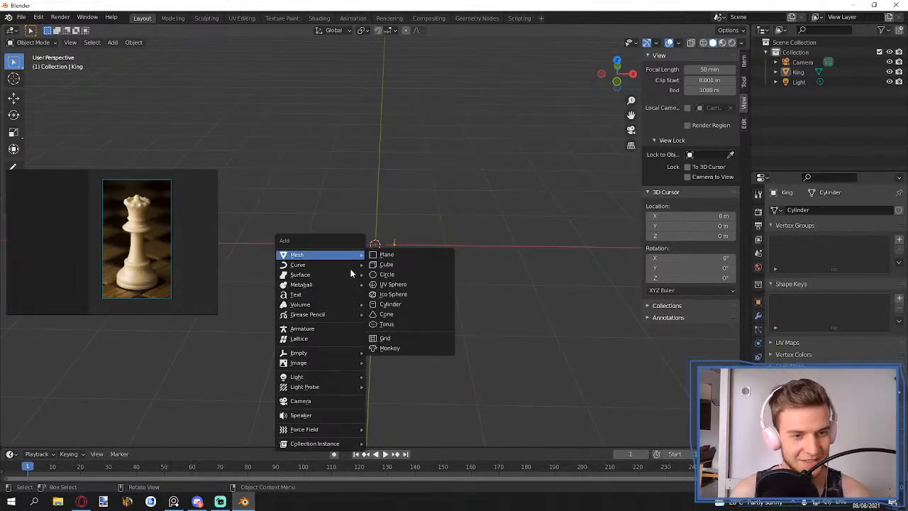
click(390, 304)
scroll(468, 299, down, 2)
scroll(468, 299, up, 2)
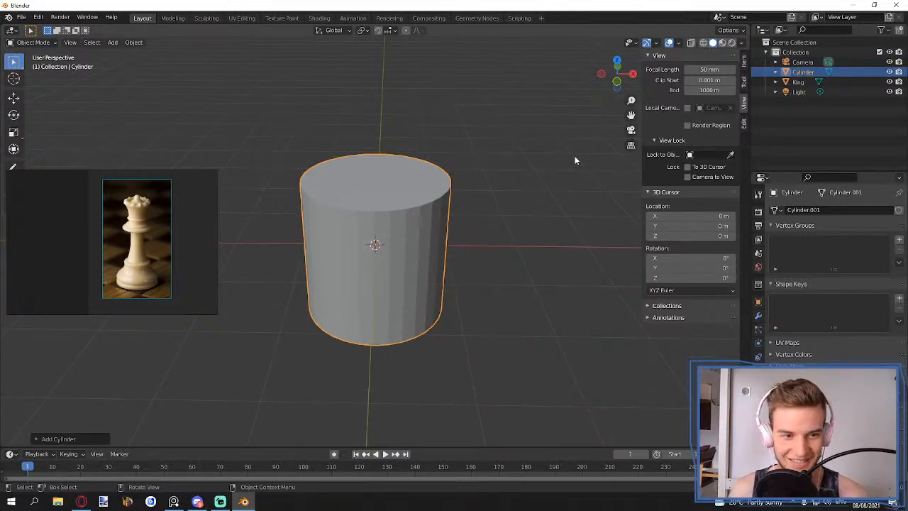
click(39, 439)
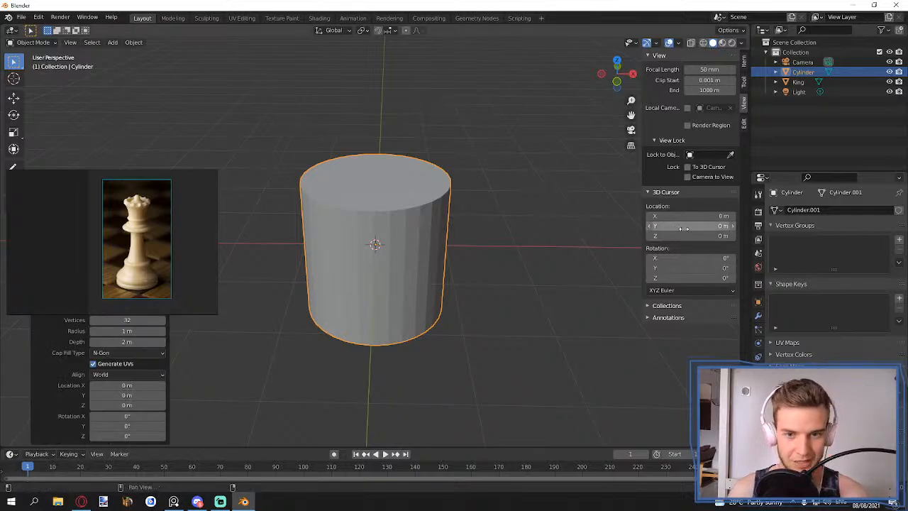
middle_drag(565, 220, 549, 203)
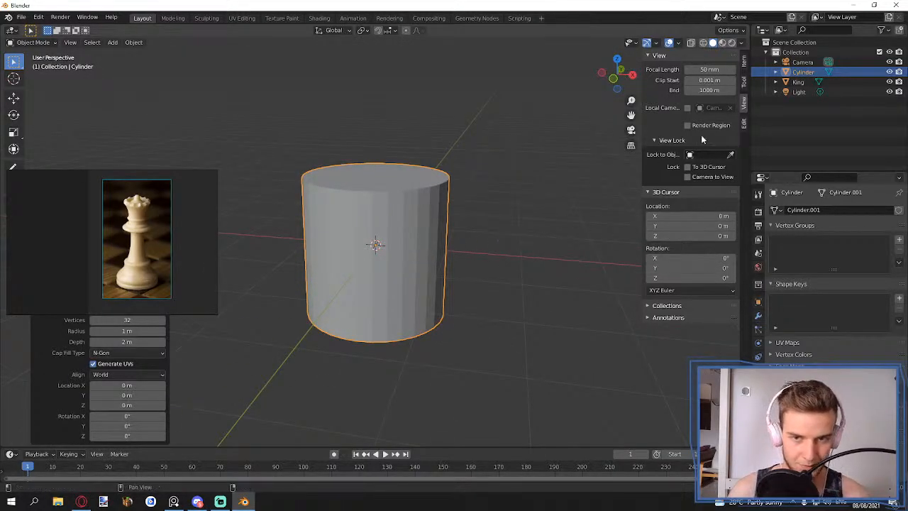
- Copy the king's Z dimension of 0.099005 m to the new cylinder's Z dimension
click(798, 82)
click(744, 62)
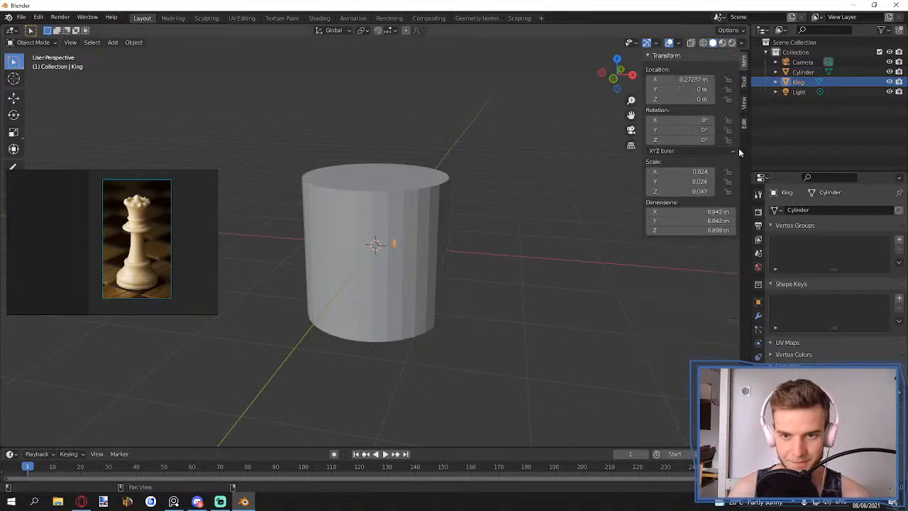
click(712, 231)
key(ctrl+c)
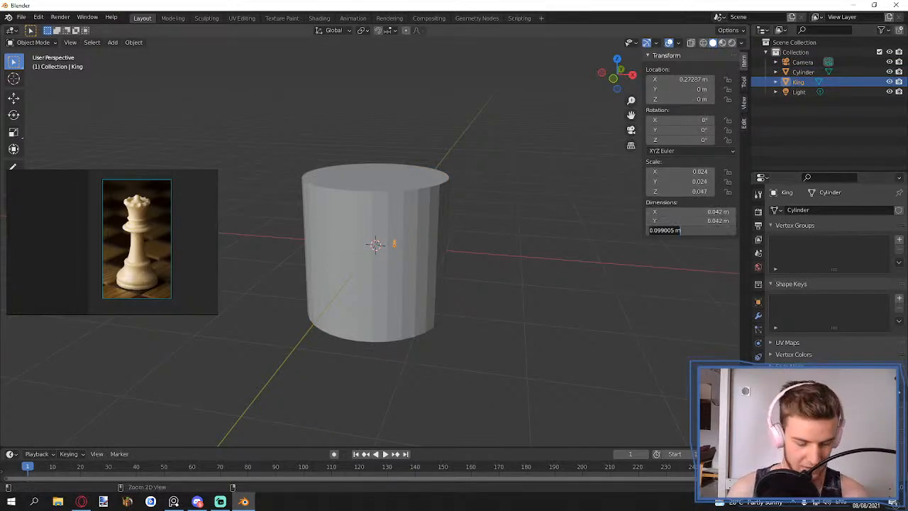
key(Escape)
click(803, 72)
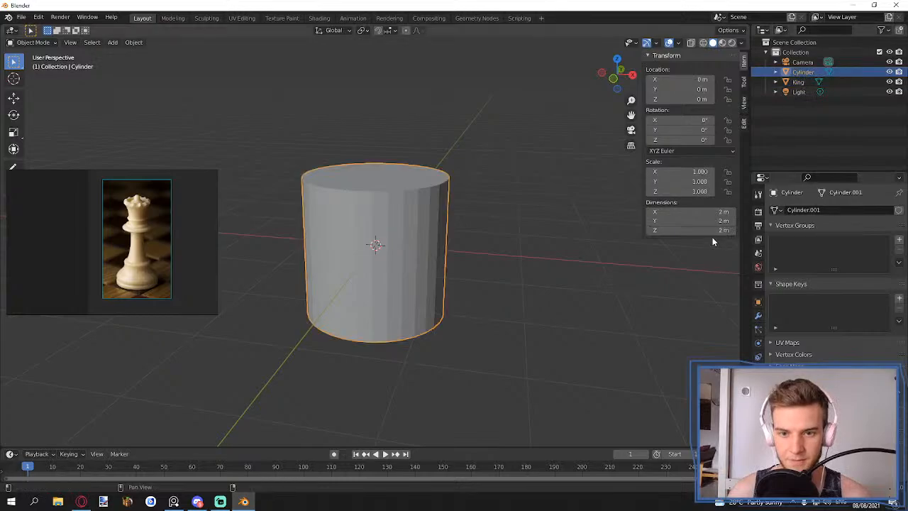
click(712, 230)
key(ctrl+v)
key(Return)
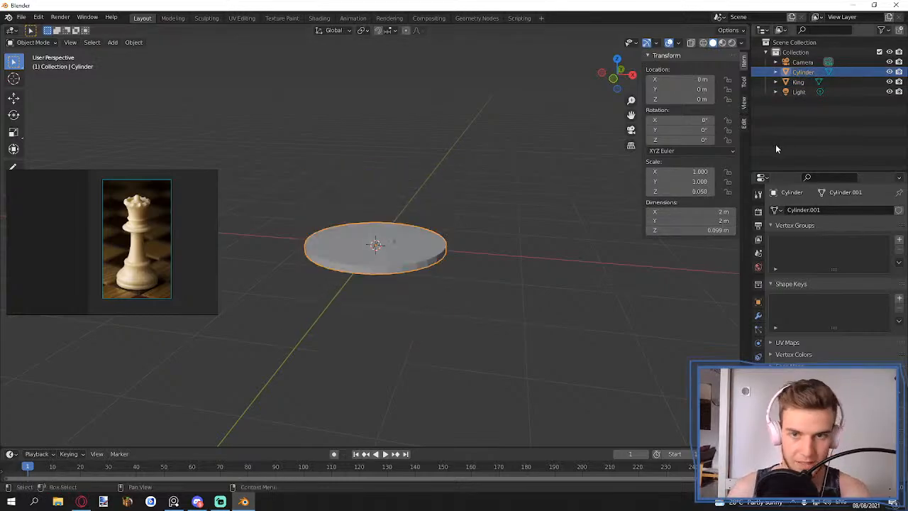
- Copy the king's X dimension of 0.04197 m to the cylinder's X and Y dimensions
click(800, 82)
click(691, 212)
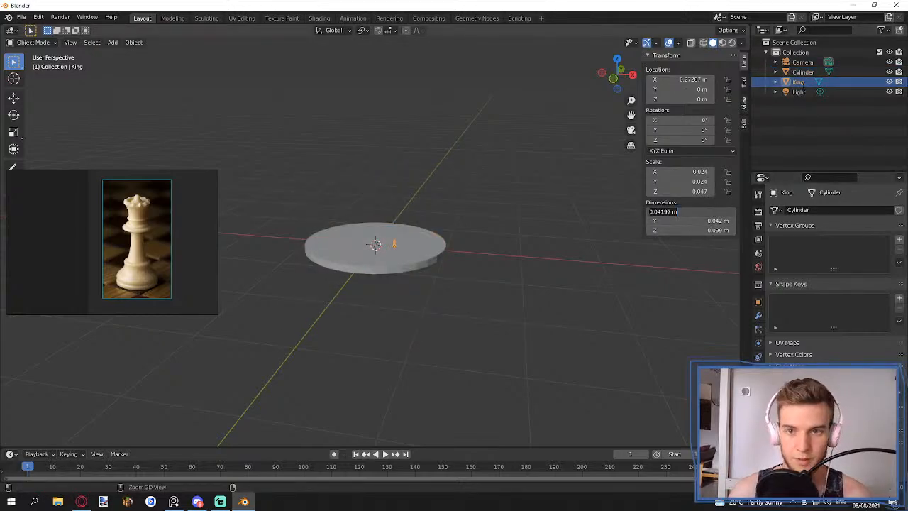
key(ctrl+c)
key(Escape)
click(802, 72)
drag(726, 212, 727, 220)
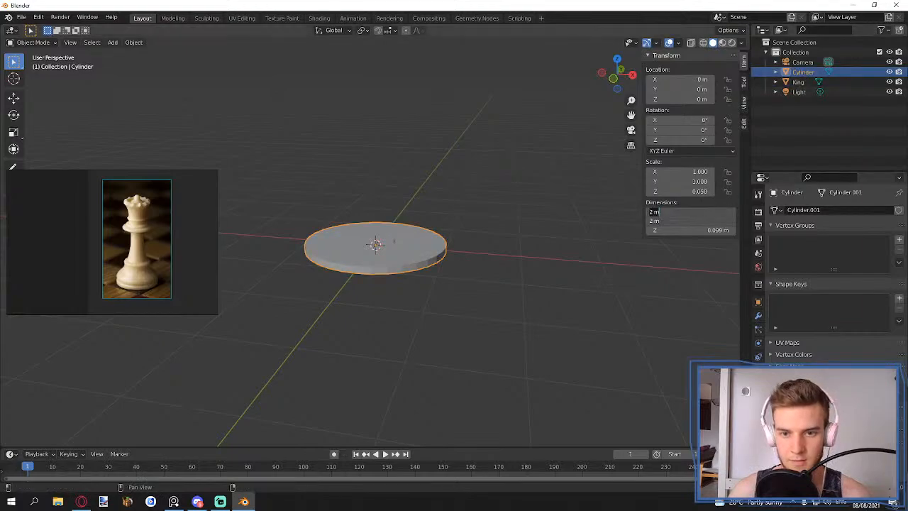
key(ctrl+v)
key(Return)
- In Edit Mode, move the whole cylinder mesh up along Z until its base rests on the world origin
scroll(441, 242, up, 10)
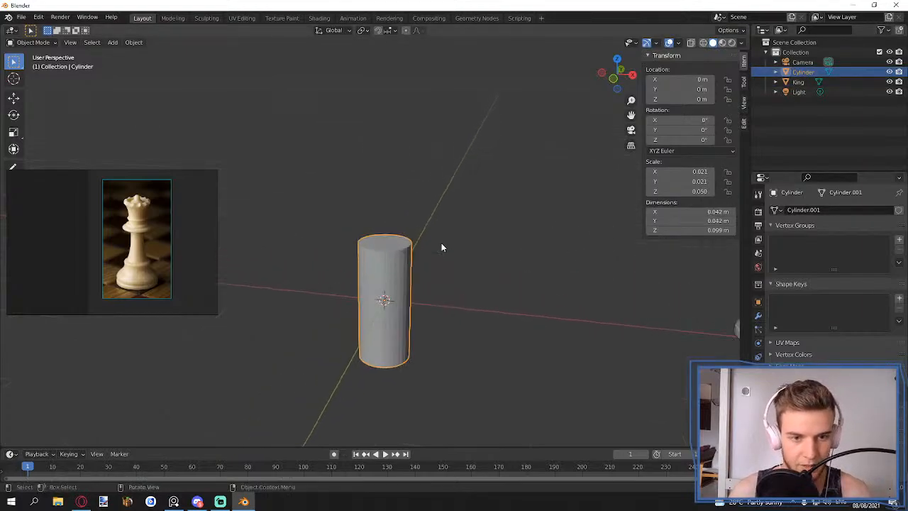
scroll(459, 253, down, 5)
mouse_move(460, 254)
middle_down()
mouse_move(486, 237)
mouse_move(461, 237)
middle_up()
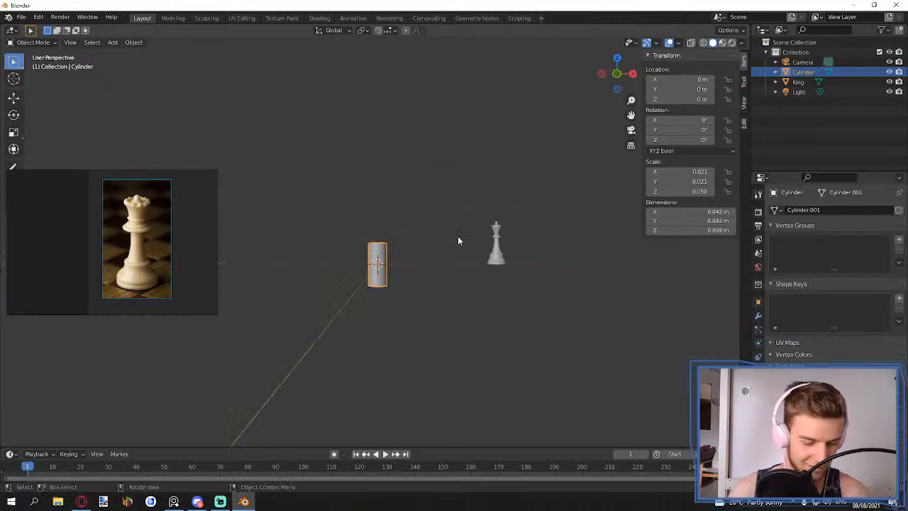
key(KP_1)
key(Tab)
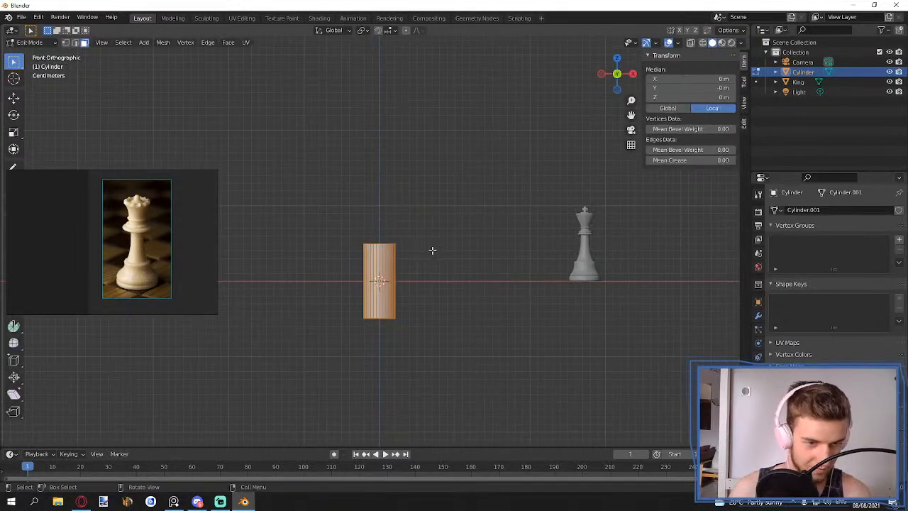
scroll(431, 250, up, 4)
middle_drag(426, 257, 456, 265)
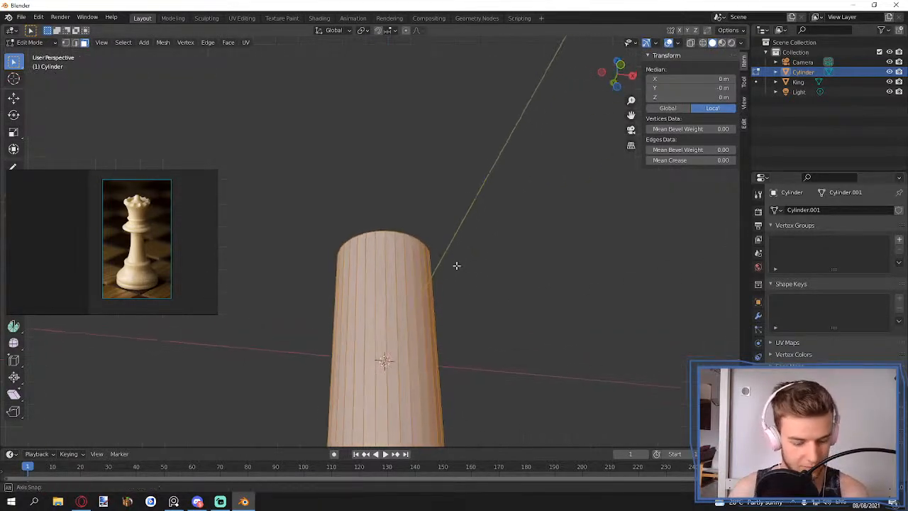
key(KP_1)
shift+middle_drag(461, 306, 479, 246)
key(g)
key(z)
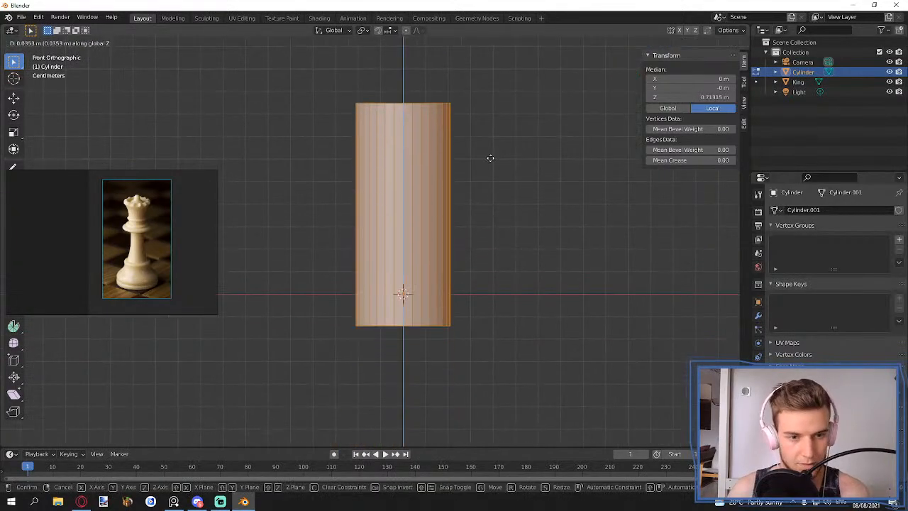
click(483, 140)
key(Tab)
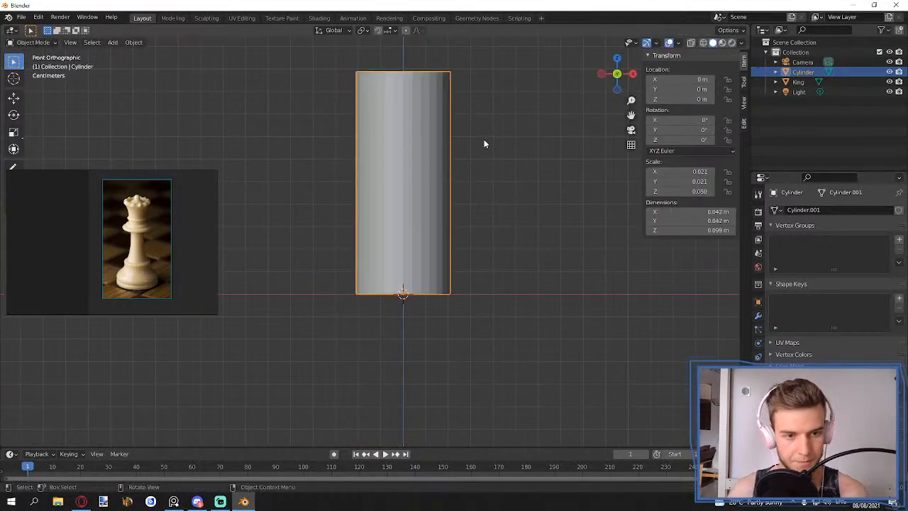
click(508, 149)
scroll(508, 150, down, 5)
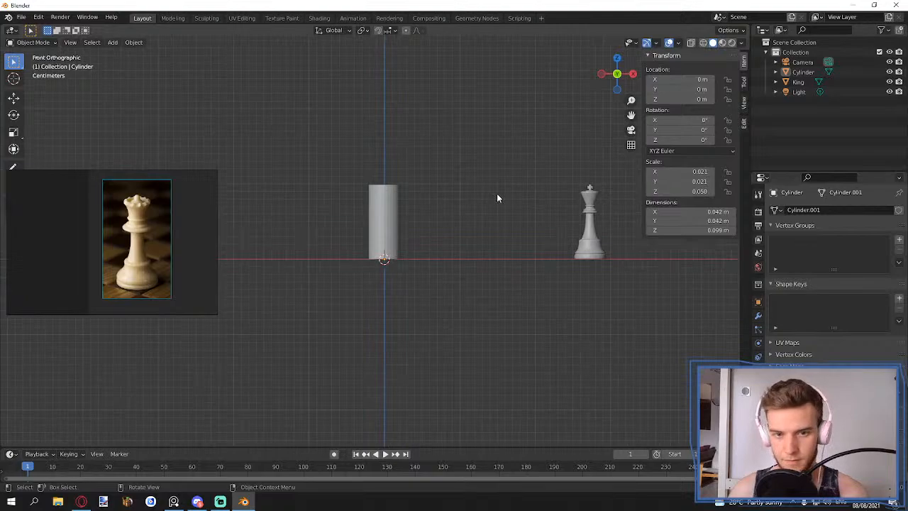
- Enlarge and recentre the queen photo in the reference window so the whole piece fits the frame
scroll(159, 235, up, 3)
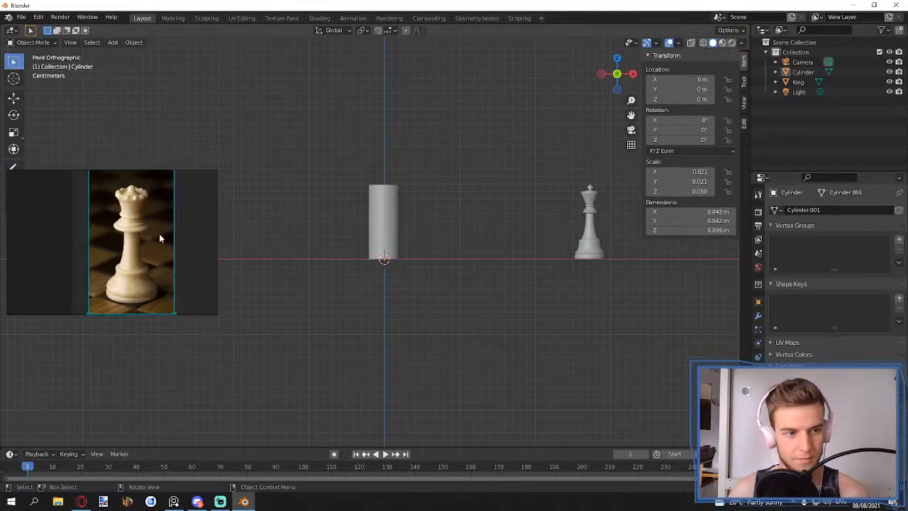
middle_drag(187, 236, 190, 207)
scroll(194, 223, down, 2)
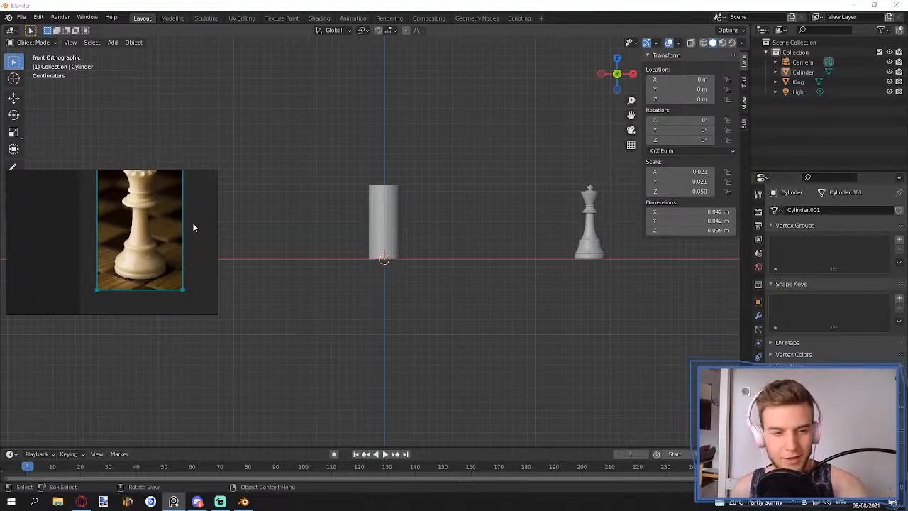
middle_drag(193, 227, 208, 251)
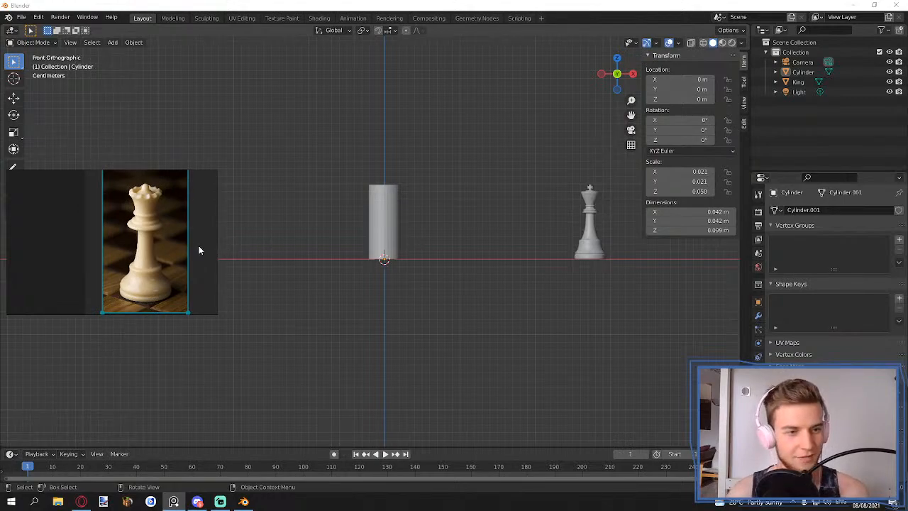
click(198, 247)
- Try smooth shading on the cylinder and switch it back to flat shading
scroll(350, 232, up, 3)
click(370, 233)
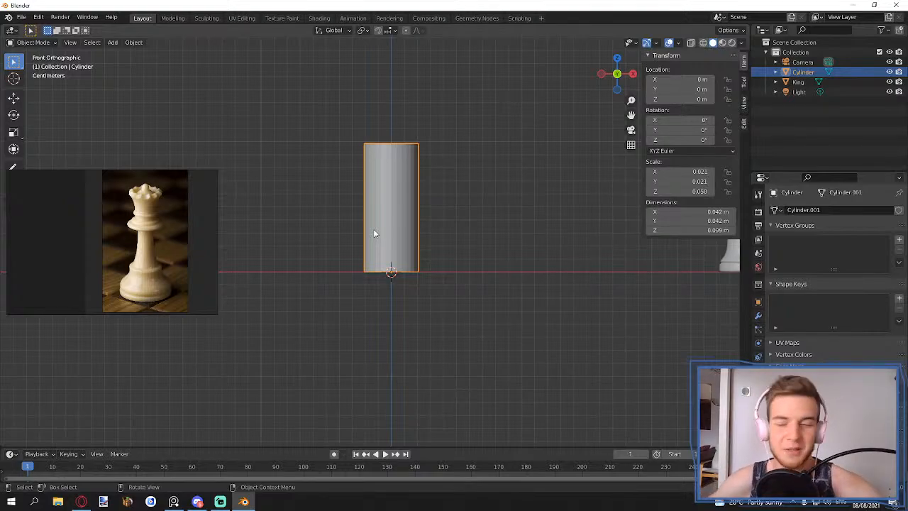
scroll(386, 228, up, 3)
right_click(402, 228)
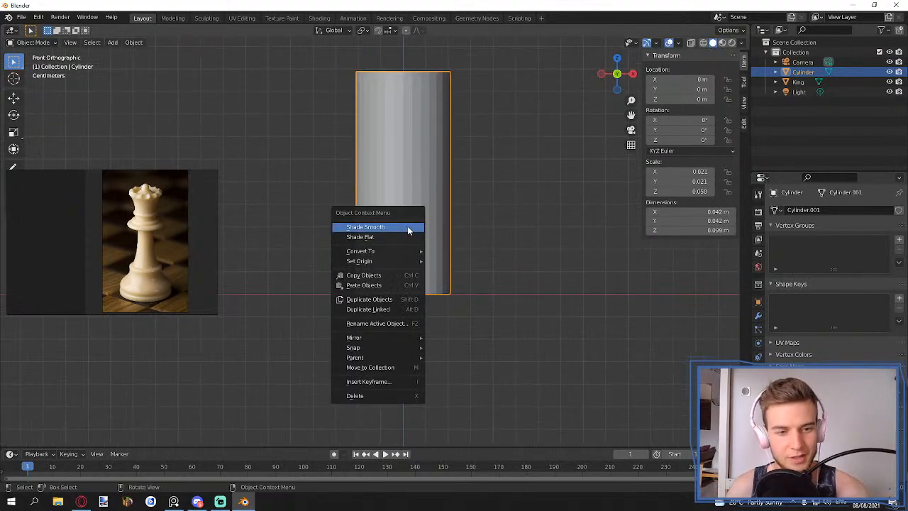
click(404, 231)
click(463, 214)
click(430, 217)
right_click(429, 217)
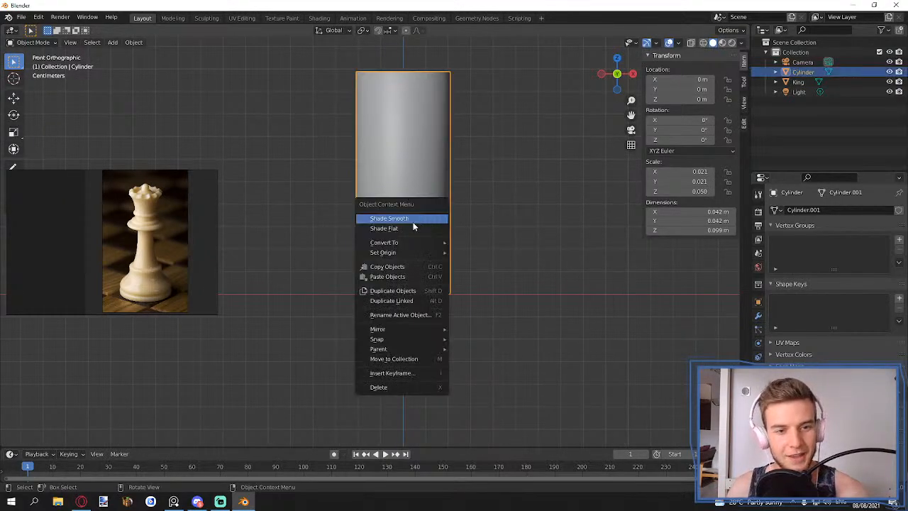
click(418, 229)
click(476, 231)
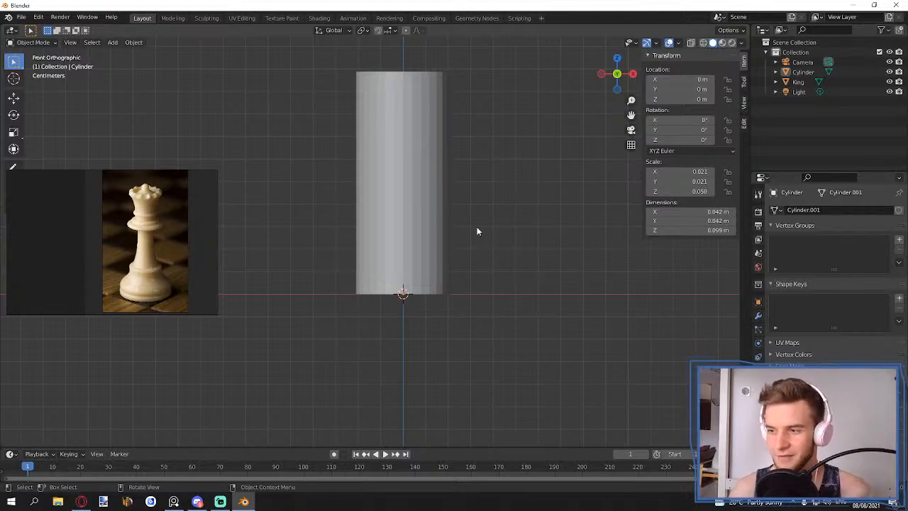
shift+middle_drag(412, 255, 393, 235)
click(395, 246)
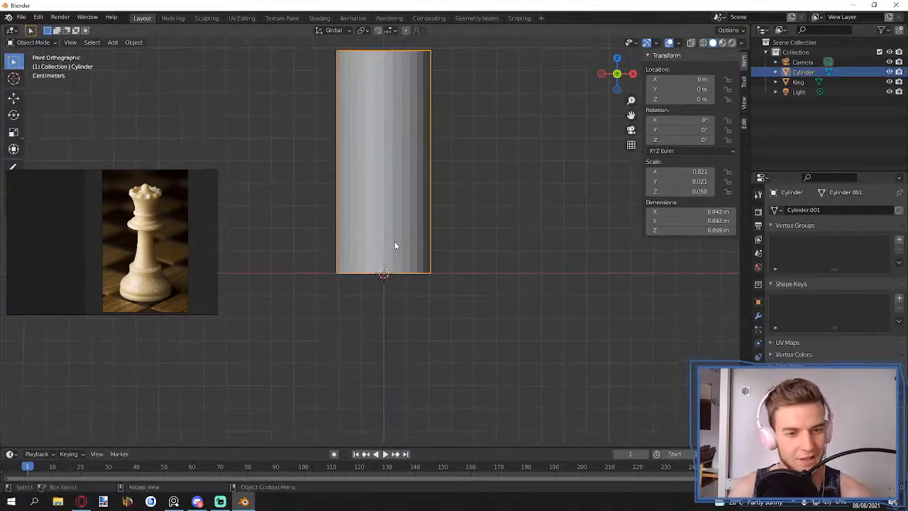
scroll(395, 246, up, 2)
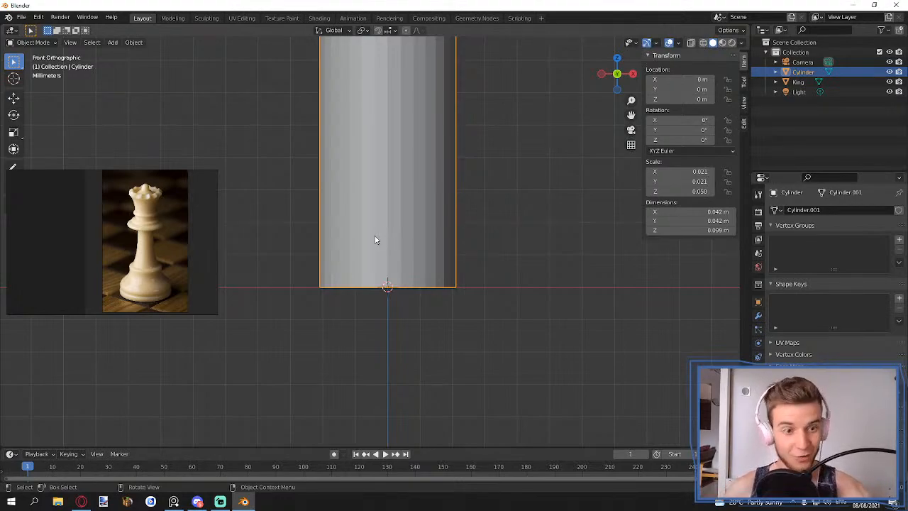
scroll(390, 246, down, 2)
scroll(395, 247, up, 2)
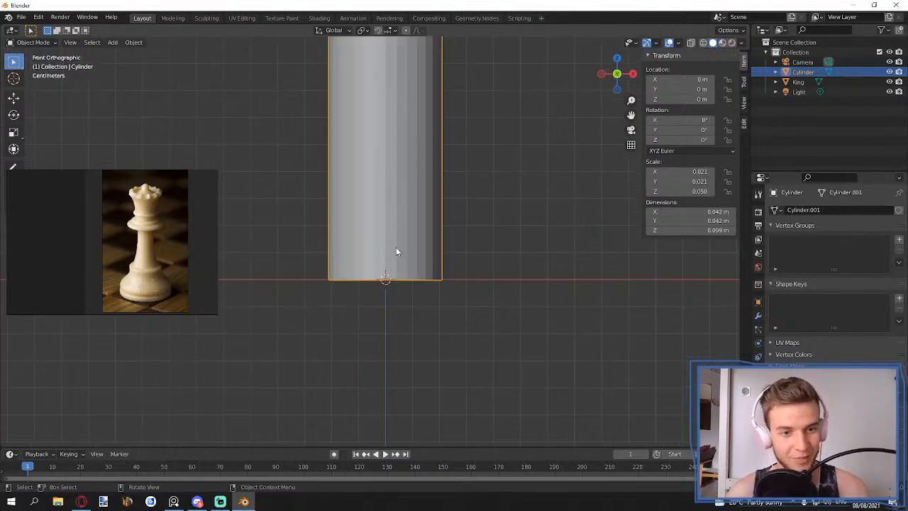
shift+middle_drag(398, 262, 414, 329)
key(KP_1)
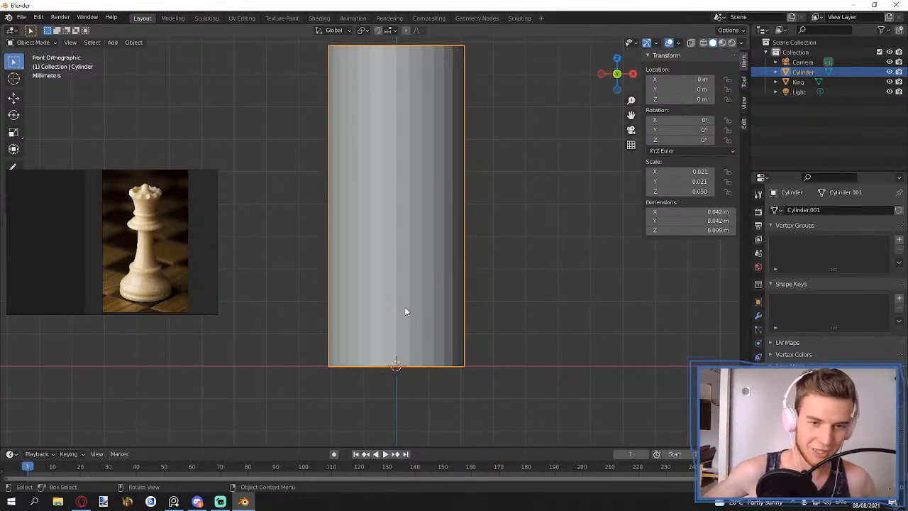
scroll(406, 307, down, 1)
scroll(412, 292, up, 1)
shift+middle_drag(417, 281, 415, 307)
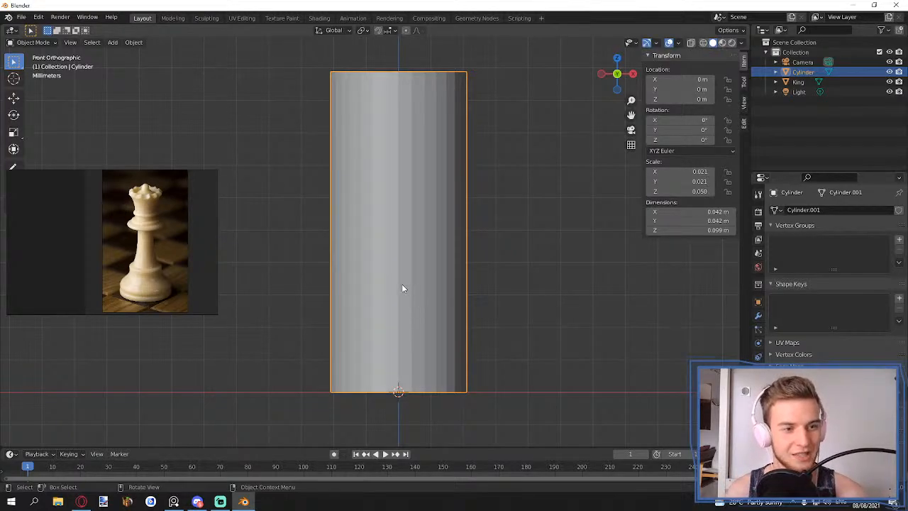
scroll(401, 284, up, 1)
scroll(405, 292, down, 1)
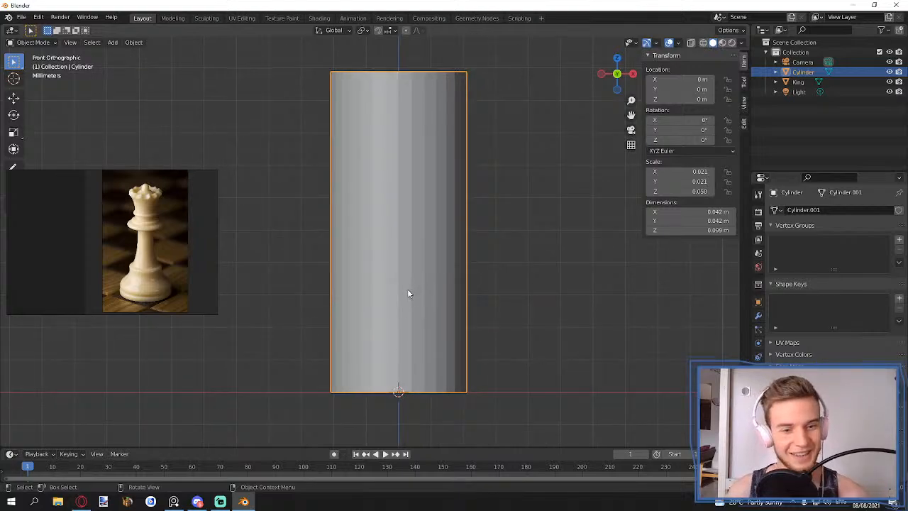
- Add one loop cut in the cylinder's lower part at slide factor 0.475 and scale the loop to 0.416
shift+middle_drag(429, 293, 434, 286)
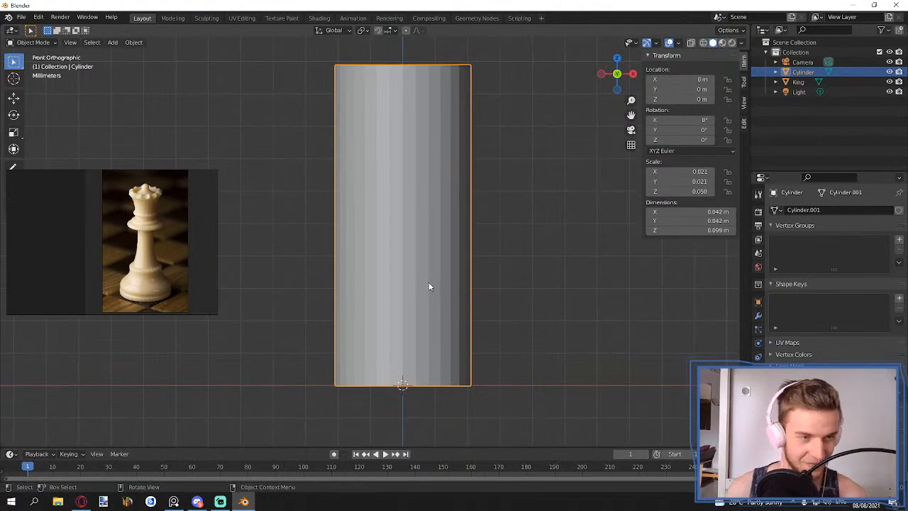
key(Tab)
click(486, 273)
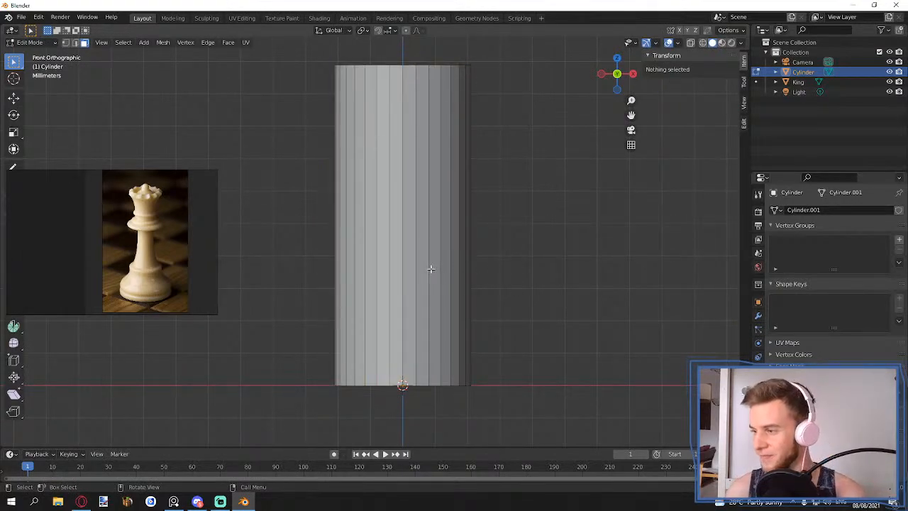
key(ctrl+r)
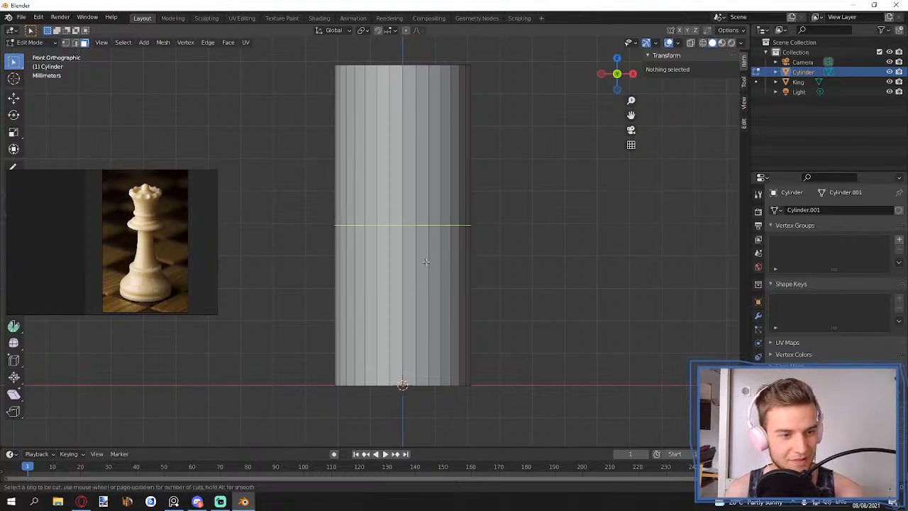
click(425, 262)
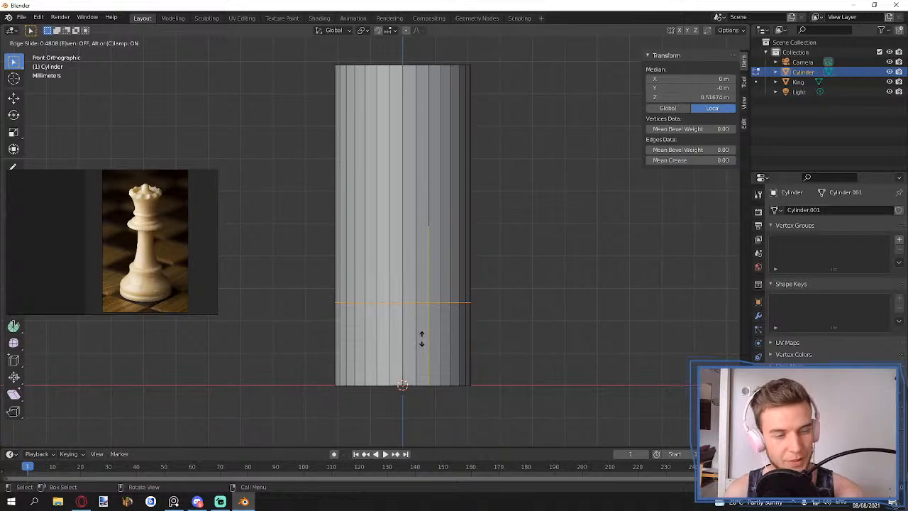
click(420, 338)
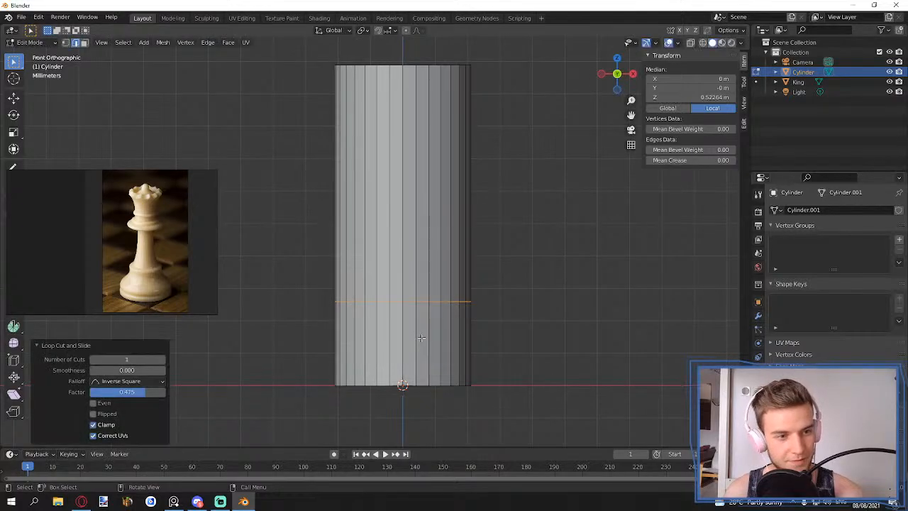
key(s)
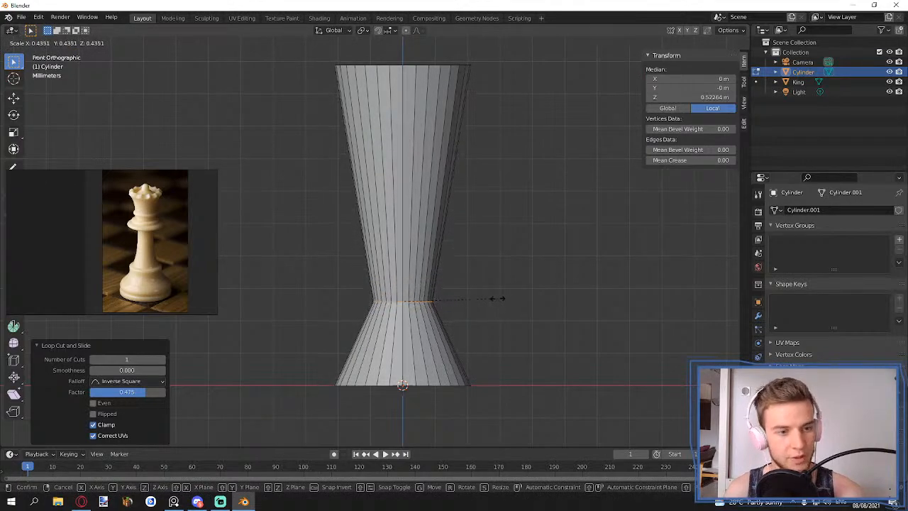
click(493, 299)
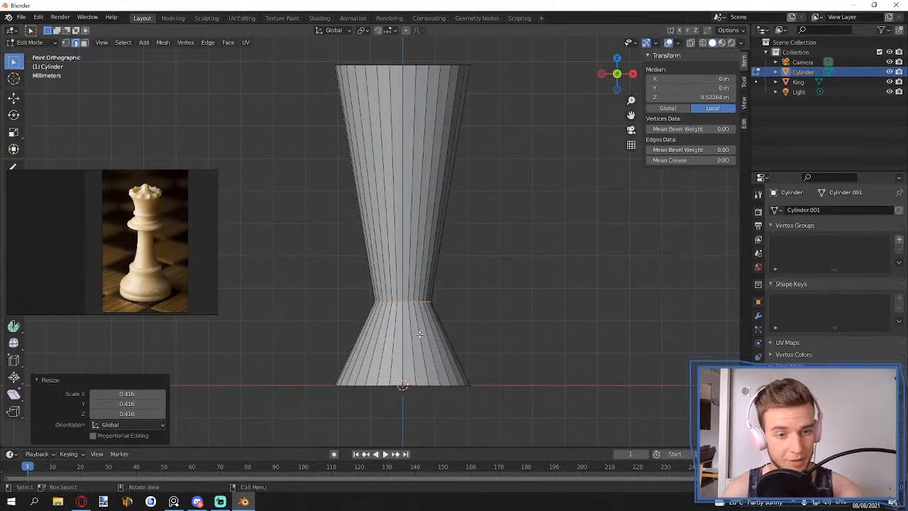
- Add a loop cut just below the narrowed ring at slide factor -0.953 and scale it to 1.279 to form a ledge
scroll(404, 327, up, 2)
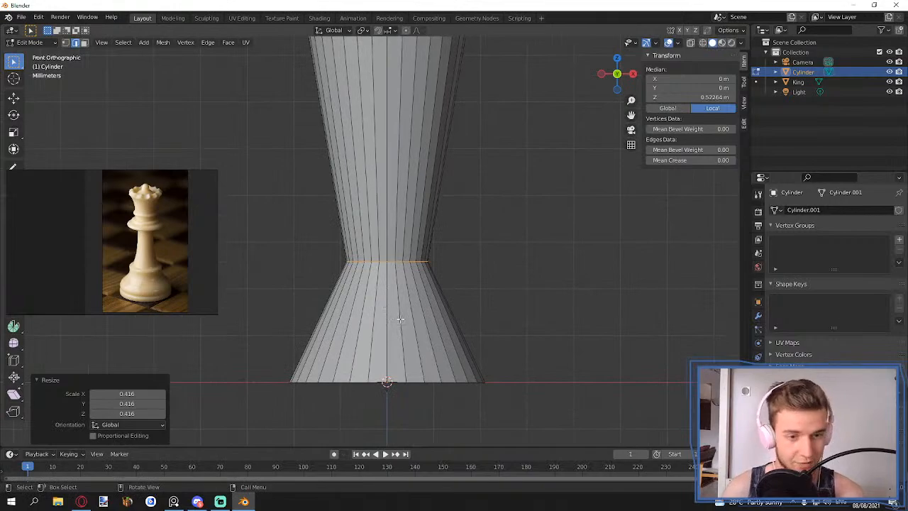
key(g)
key(g)
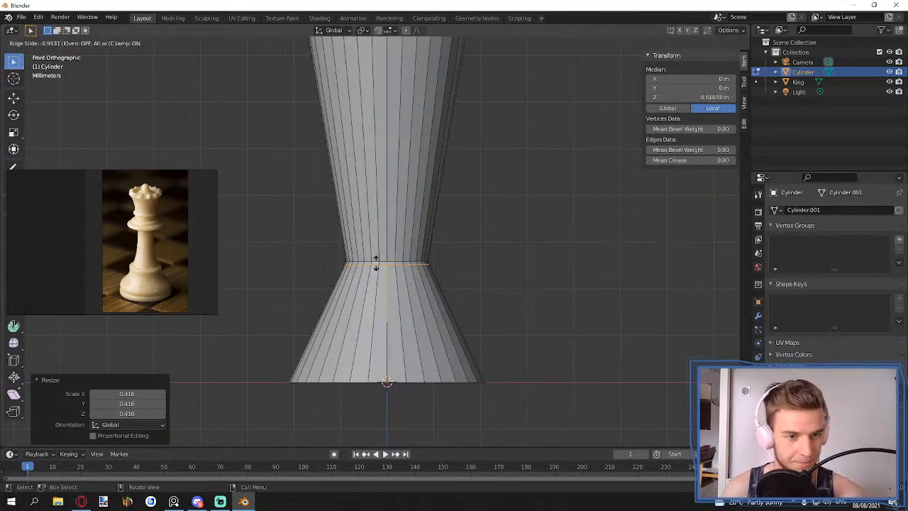
click(376, 264)
key(s)
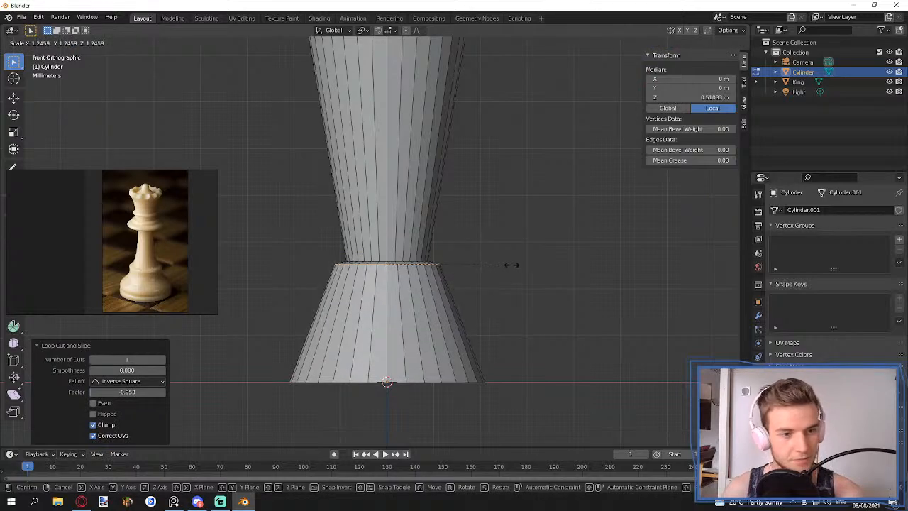
click(512, 264)
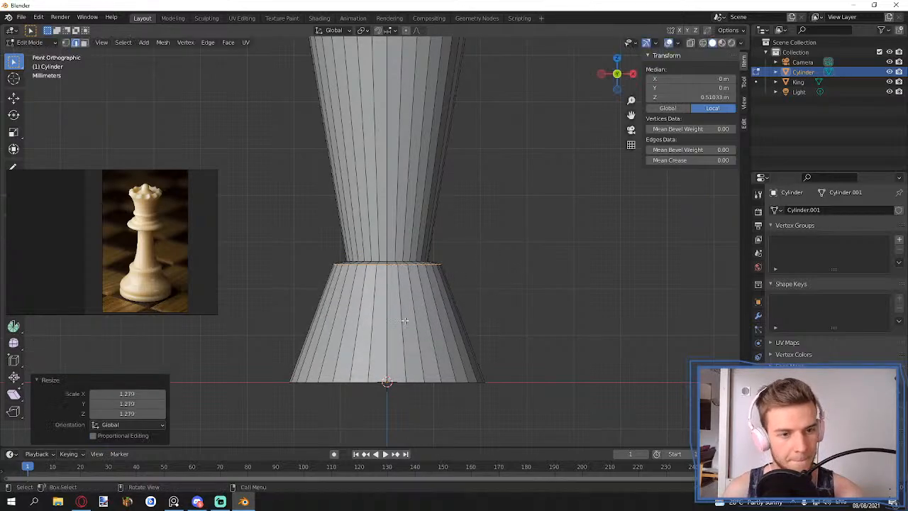
- Add a loop cut across the flared base section at slide factor -0.216 and scale it to 0.846
key(ctrl+r)
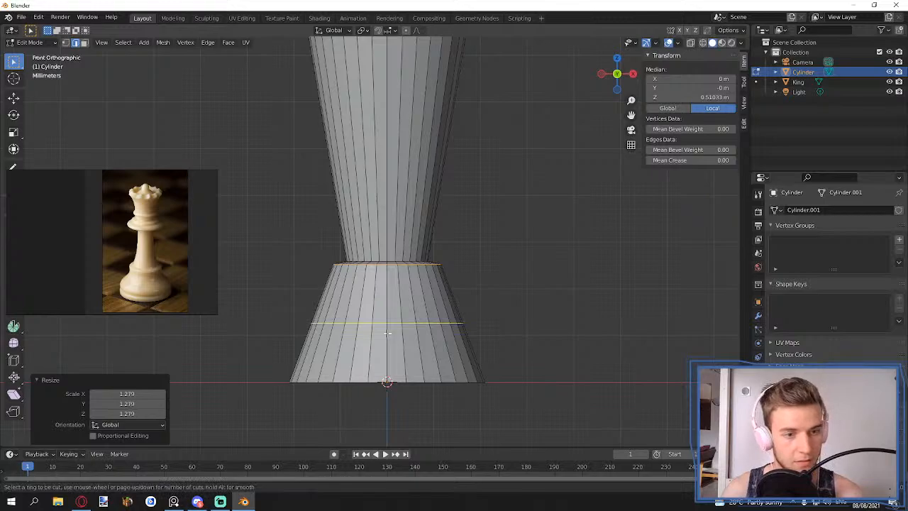
click(387, 333)
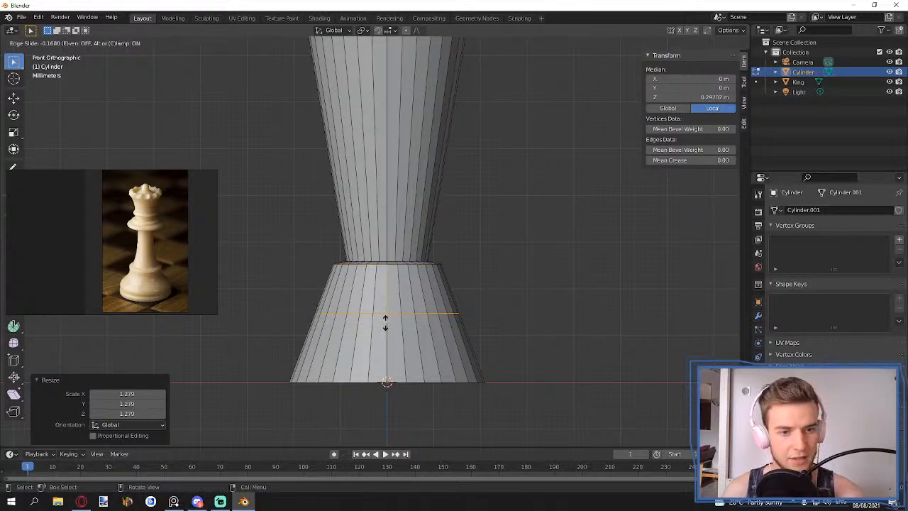
click(387, 314)
key(s)
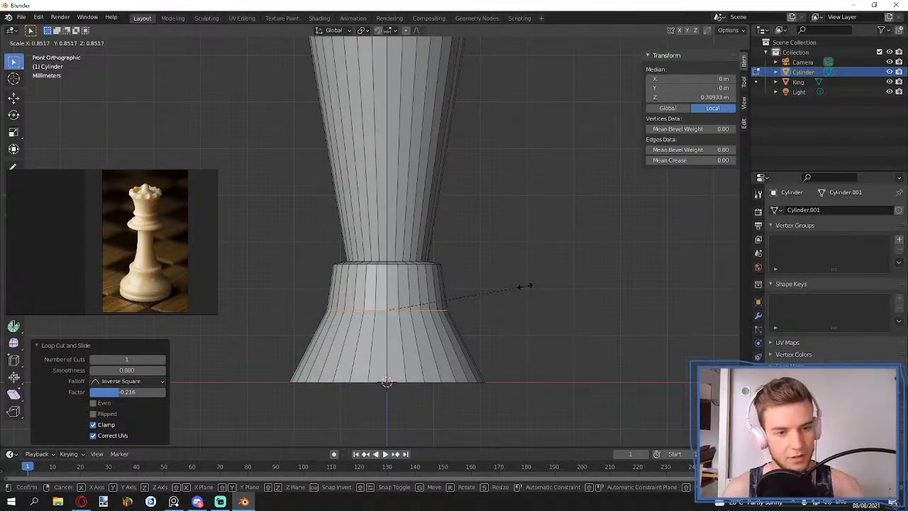
click(524, 287)
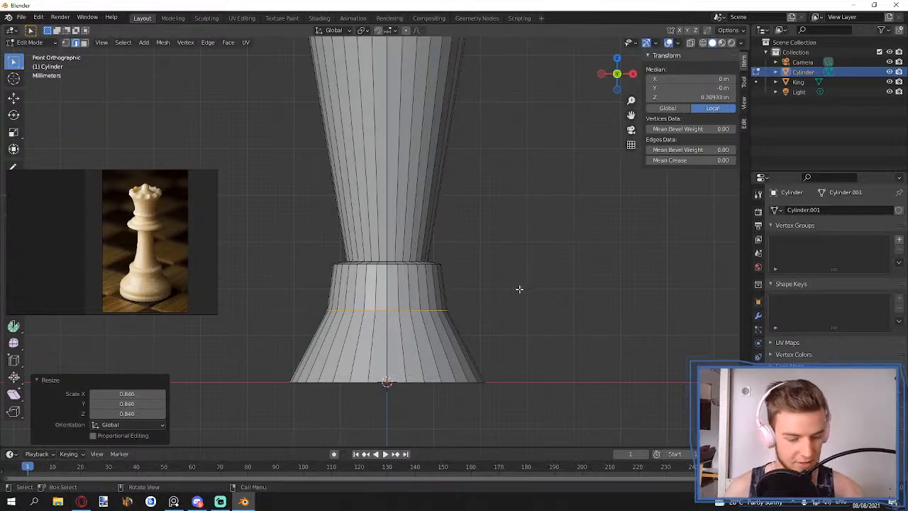
- Add an edge loop across the lowest flared section of the cylinder and scale it outward by about 1.158
key(ctrl+r)
click(389, 358)
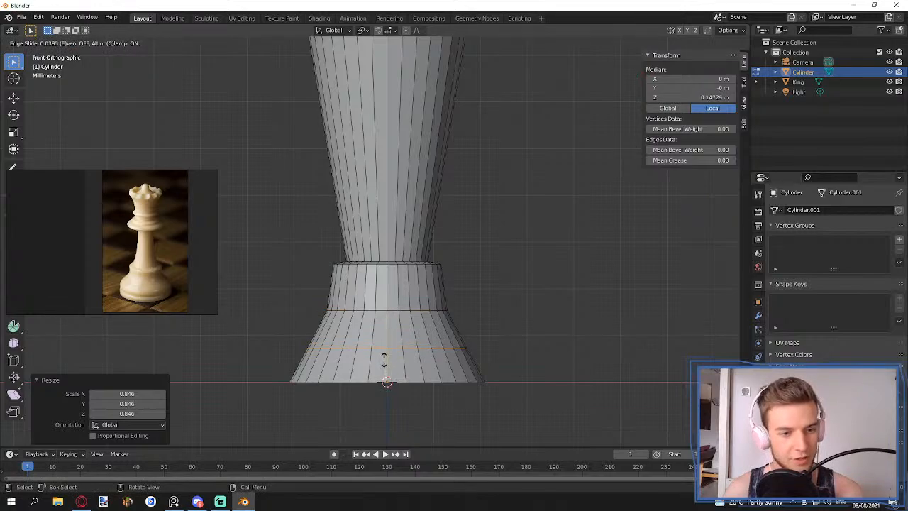
click(384, 359)
key(s)
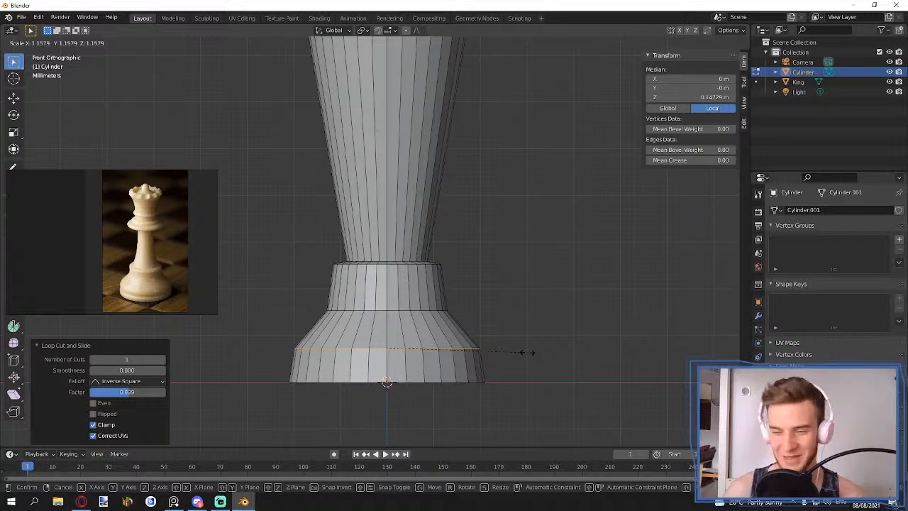
click(525, 352)
scroll(435, 205, up, 3)
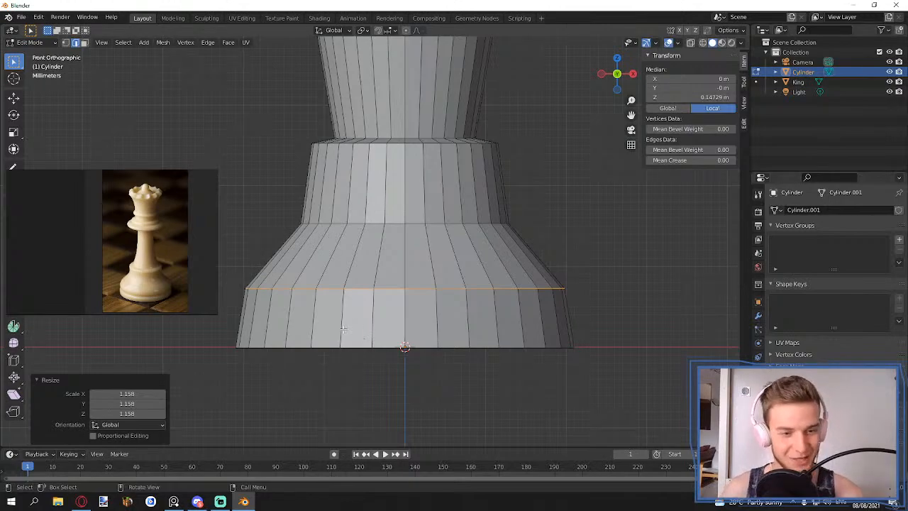
- Add an edge loop slightly below the middle of the bottom base band and scale it by about 1.022 to straighten the rim
key(ctrl+r)
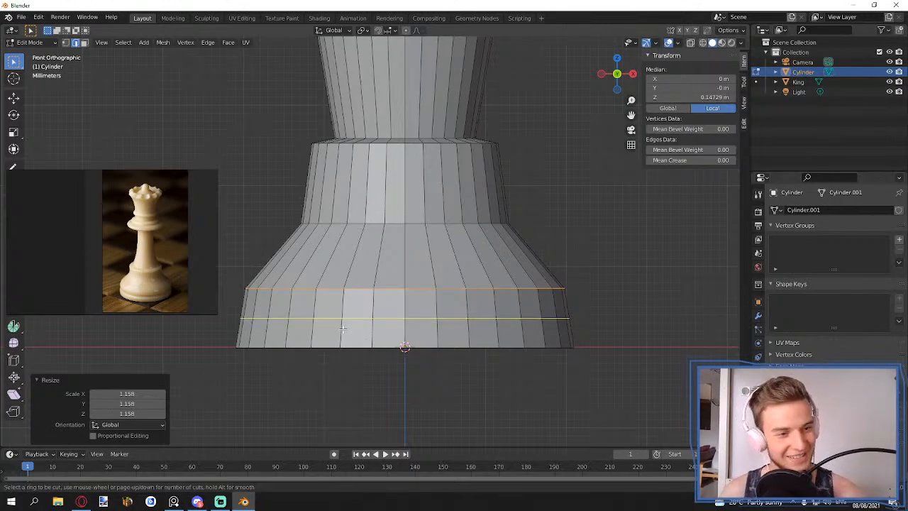
click(341, 329)
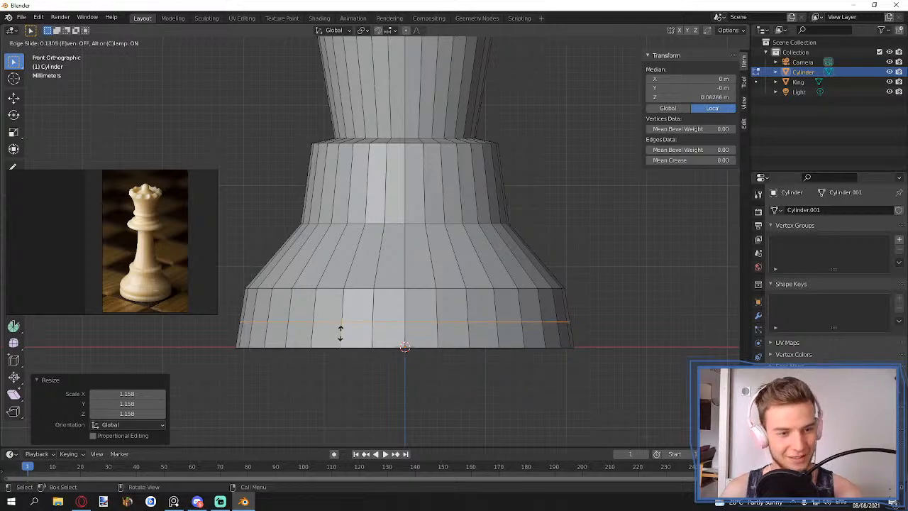
click(341, 331)
key(s)
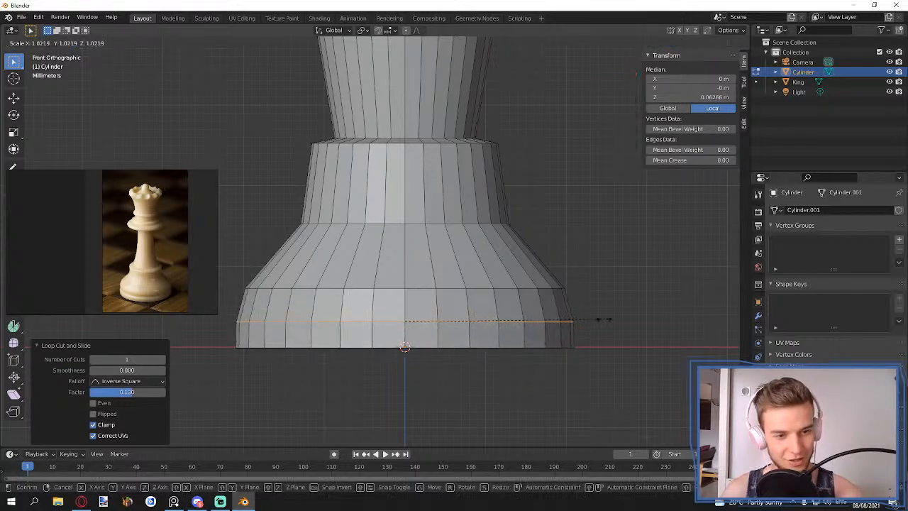
click(604, 319)
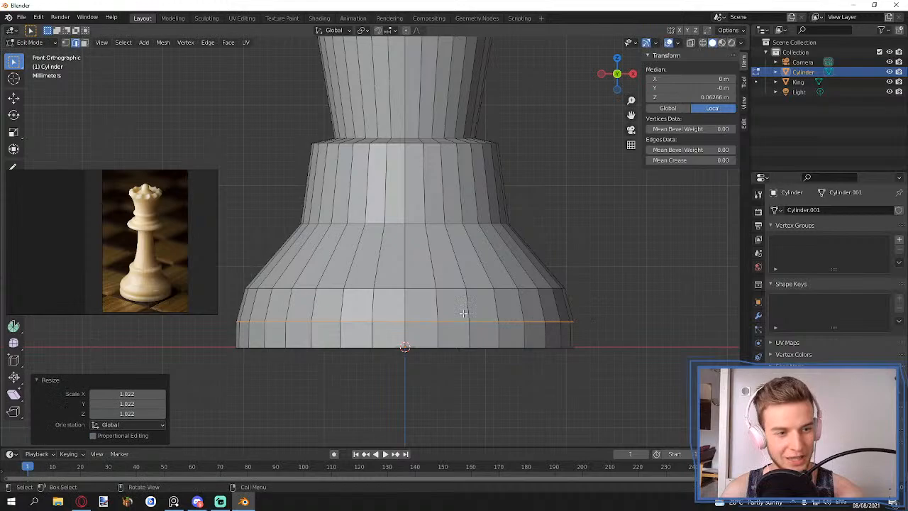
- Widen the base band's top edge loop by about 1.02 and lower it along Z to about 0.133 m
alt+click(363, 291)
key(s)
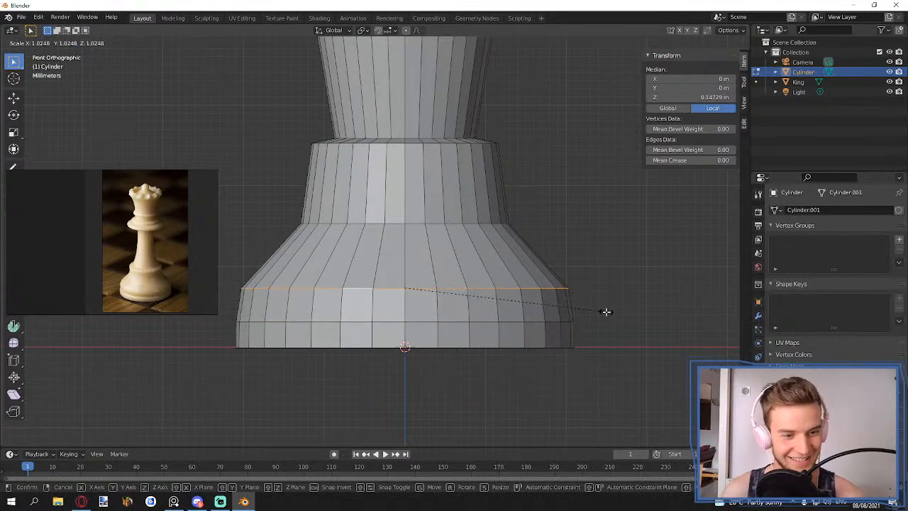
click(603, 311)
key(g)
key(z)
click(590, 319)
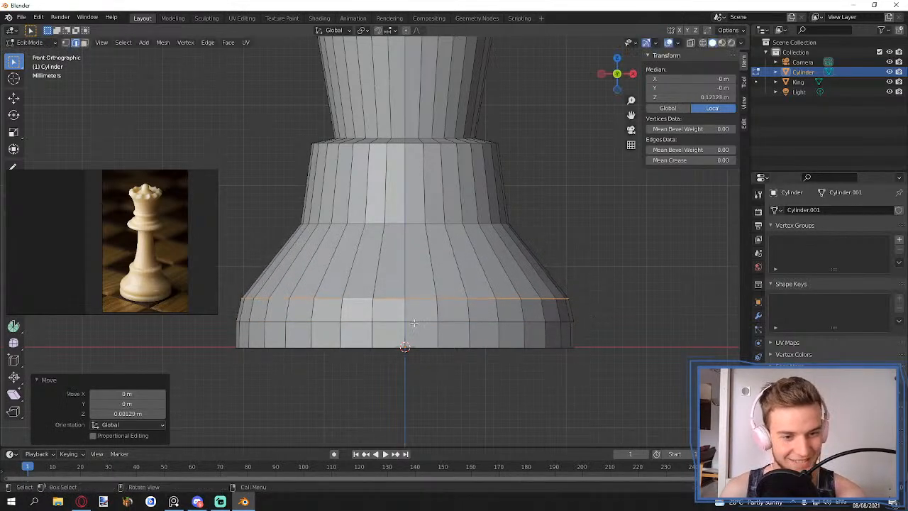
key(g)
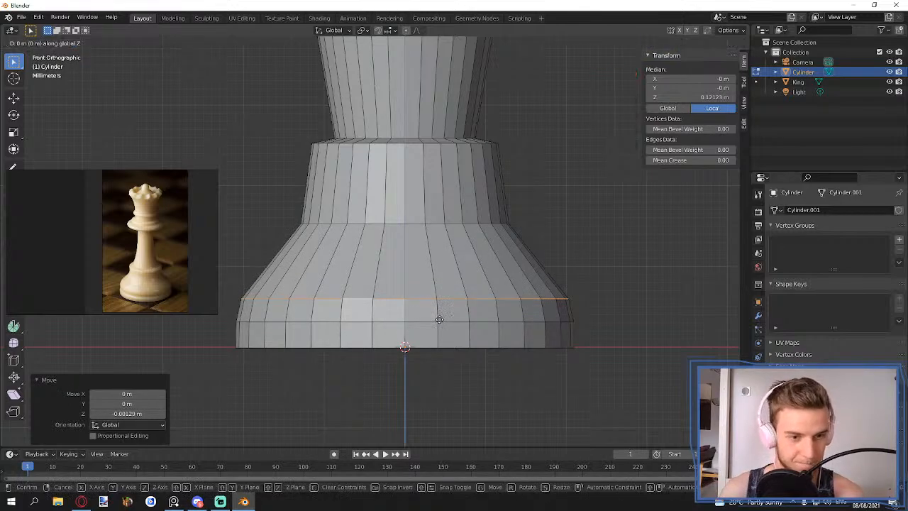
key(z)
click(432, 317)
- Add a centred edge loop in the base's upper narrow band and scale it to about 0.862 to form a groove
key(ctrl+r)
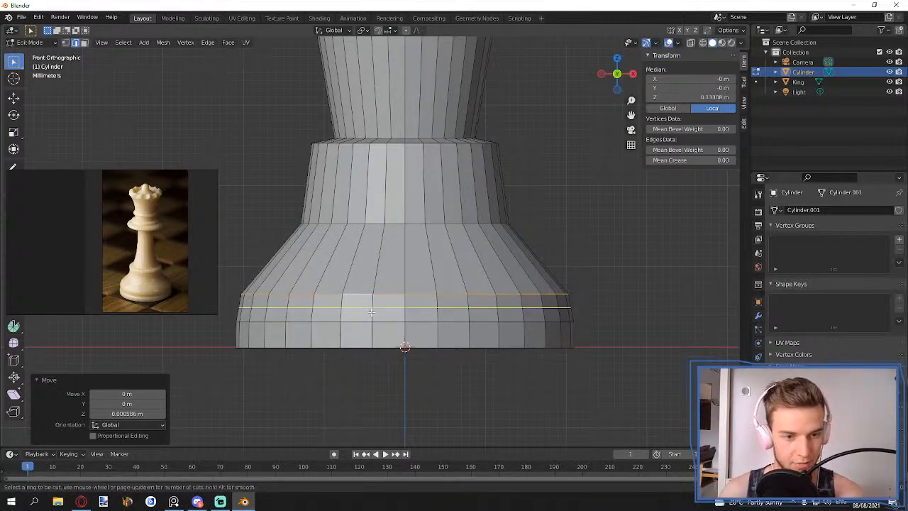
click(439, 306)
right_click(442, 305)
key(s)
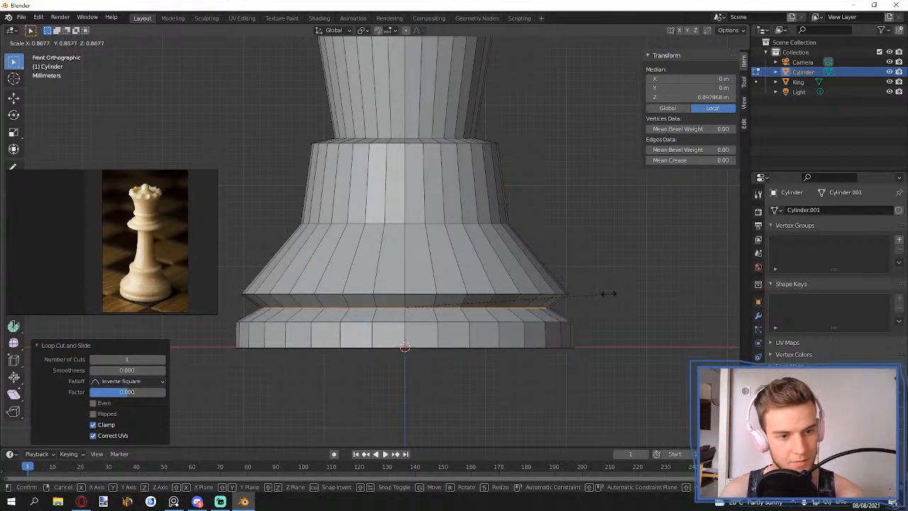
click(604, 294)
scroll(539, 263, down, 2)
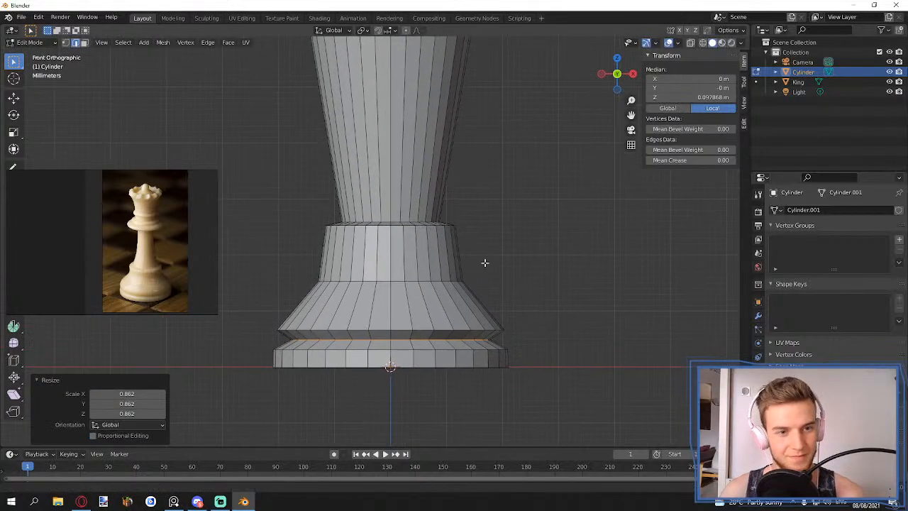
scroll(484, 263, down, 3)
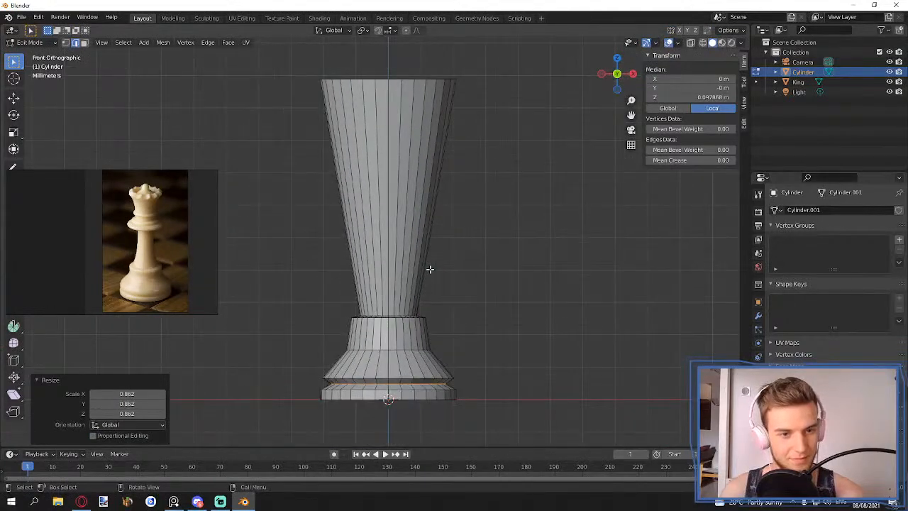
shift+middle_drag(430, 269, 423, 277)
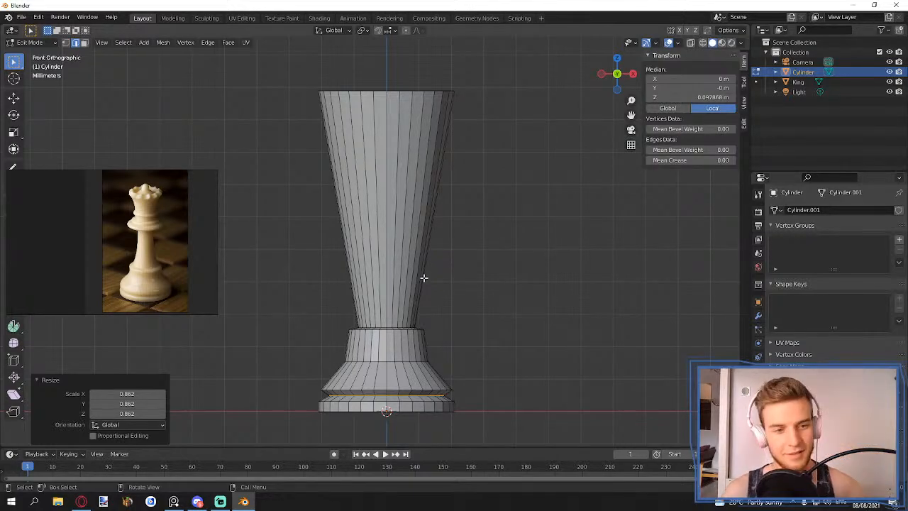
scroll(418, 286, up, 1)
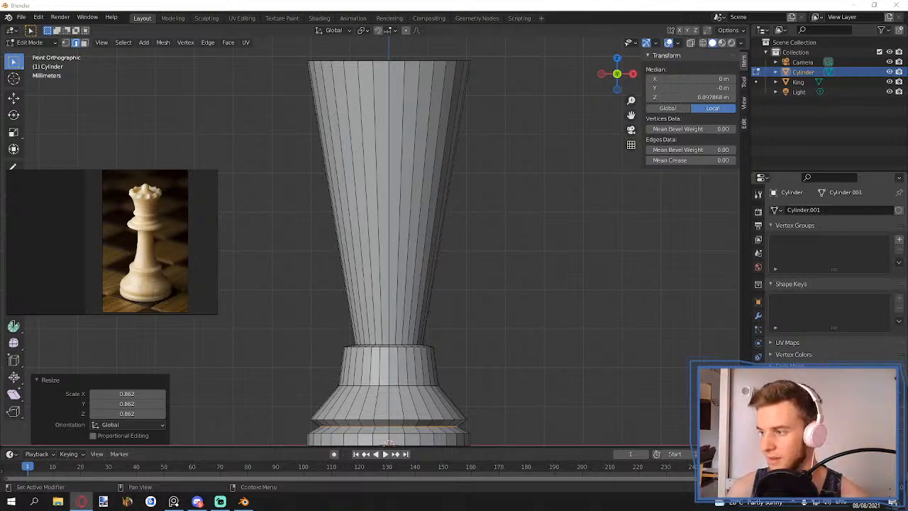
scroll(467, 198, down, 9)
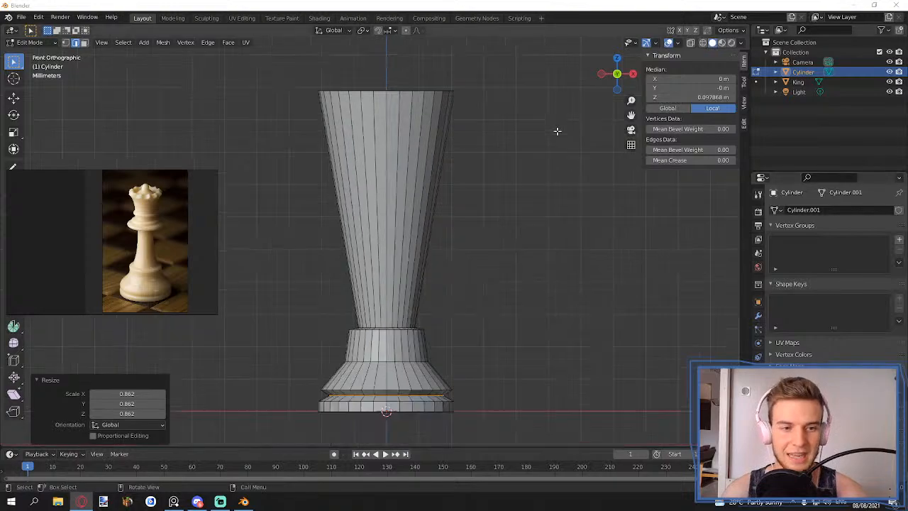
scroll(411, 225, up, 8)
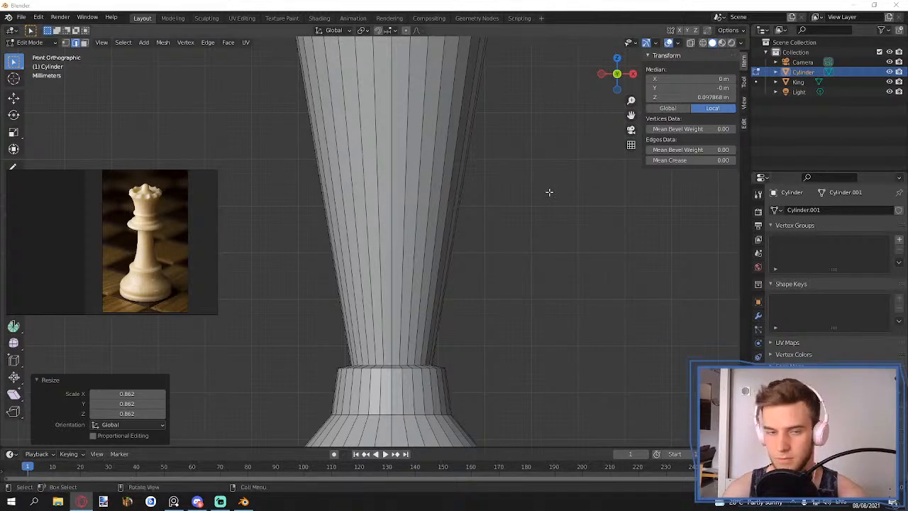
scroll(412, 211, down, 3)
scroll(412, 210, up, 1)
key(ctrl+r)
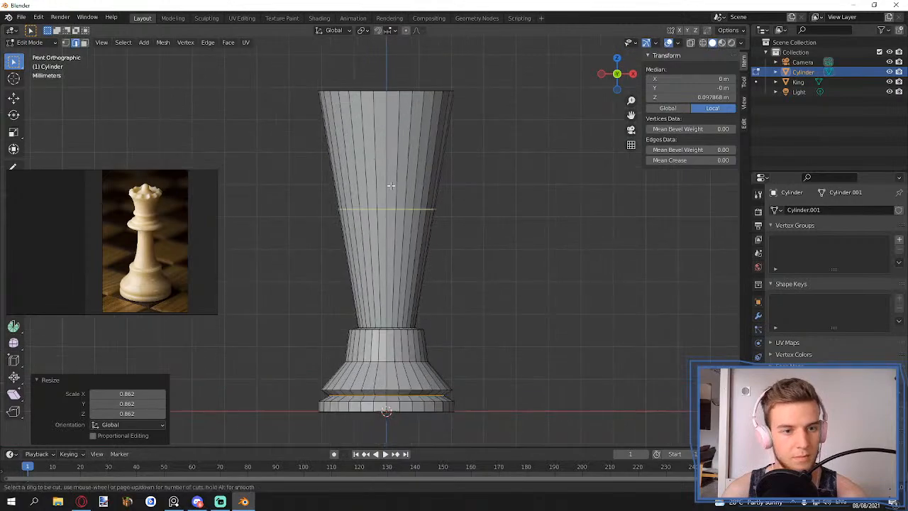
click(390, 186)
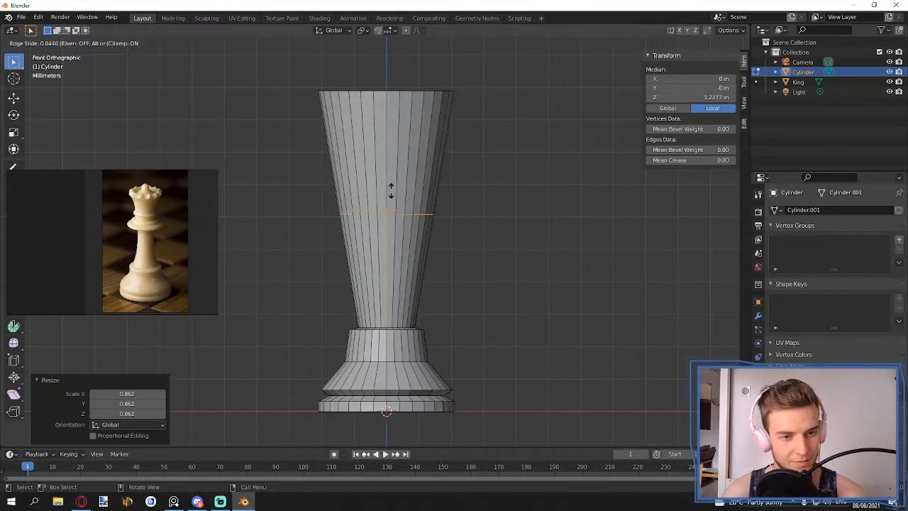
click(450, 195)
- Move the King along X to stand right beside the cylinder as a size reference, and resume editing the cylinder's mesh
scroll(461, 198, down, 5)
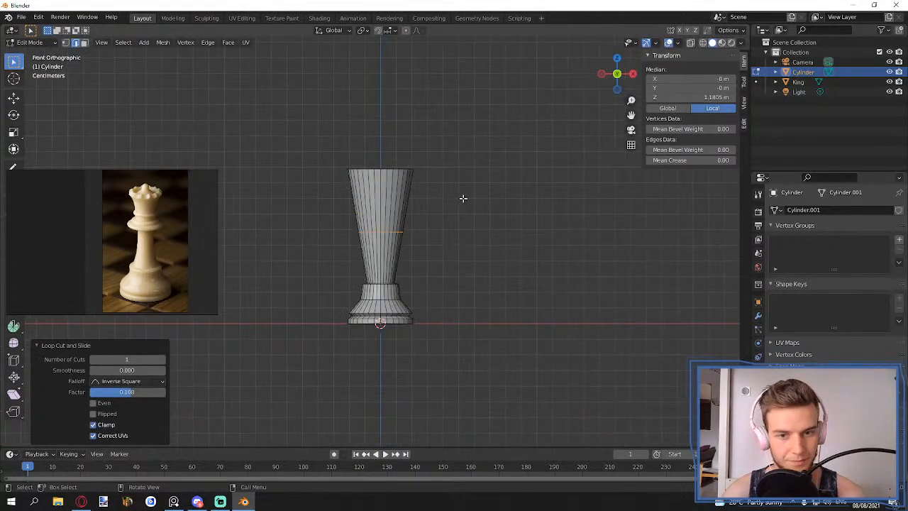
key(Tab)
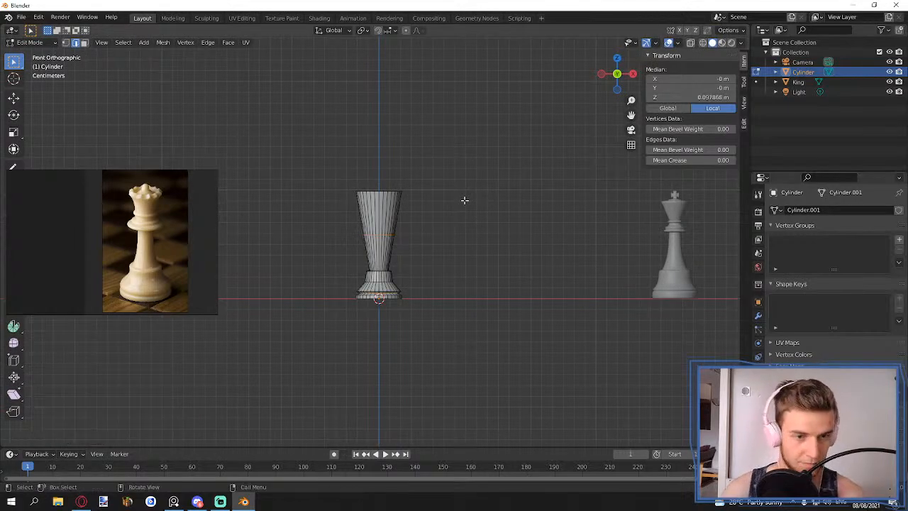
click(667, 275)
key(g)
key(x)
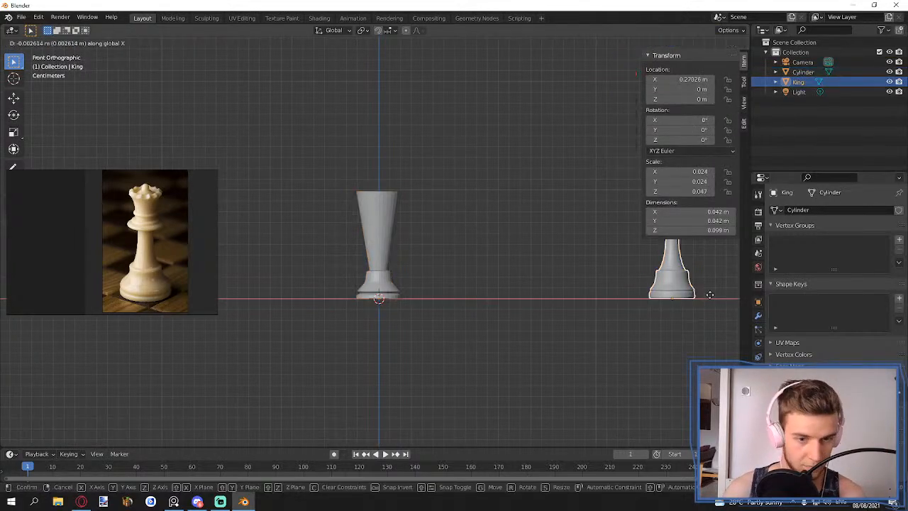
click(475, 297)
scroll(416, 248, up, 3)
click(416, 243)
key(Tab)
scroll(418, 241, up, 3)
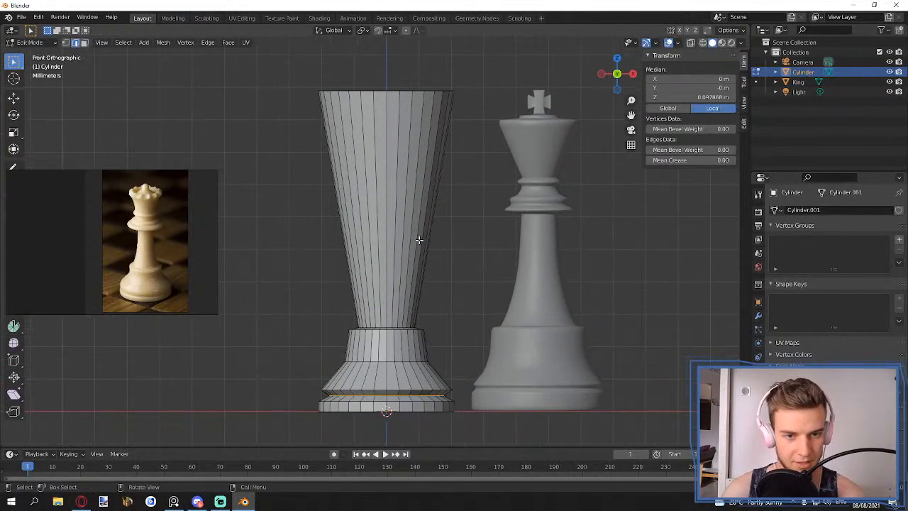
- Add an edge loop across the tapered body level with the base of the King's collar and scale it to about 0.323
key(ctrl+r)
click(412, 215)
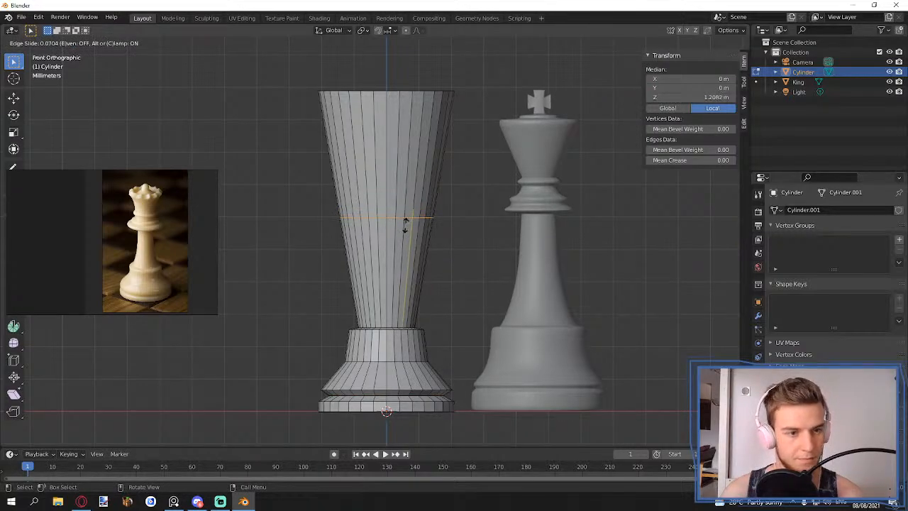
click(405, 225)
scroll(411, 221, up, 1)
key(s)
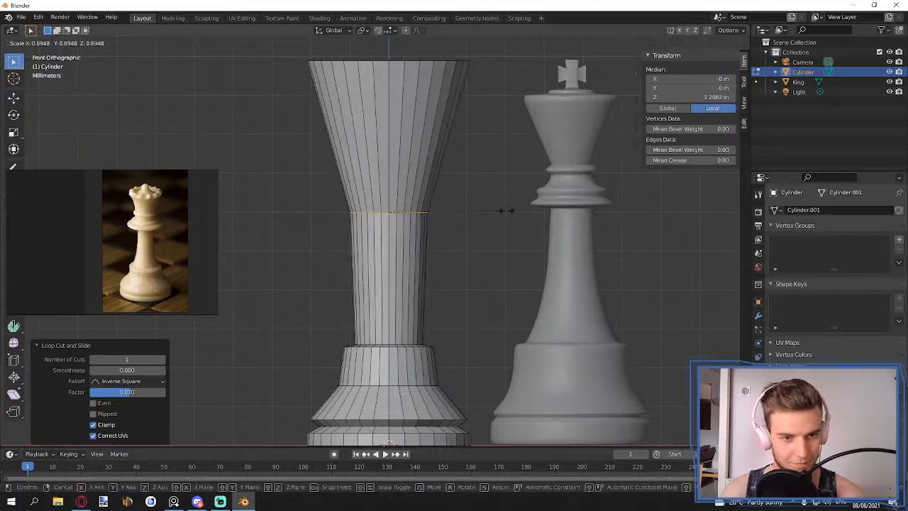
click(445, 210)
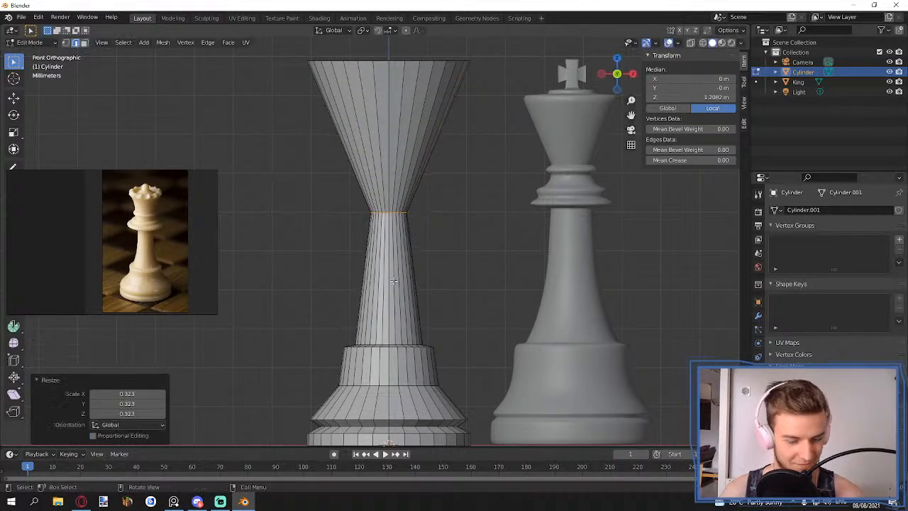
- Add an edge loop in the lower part of the shaft and scale it to about 0.741 to slim the stem
key(ctrl+r)
click(393, 280)
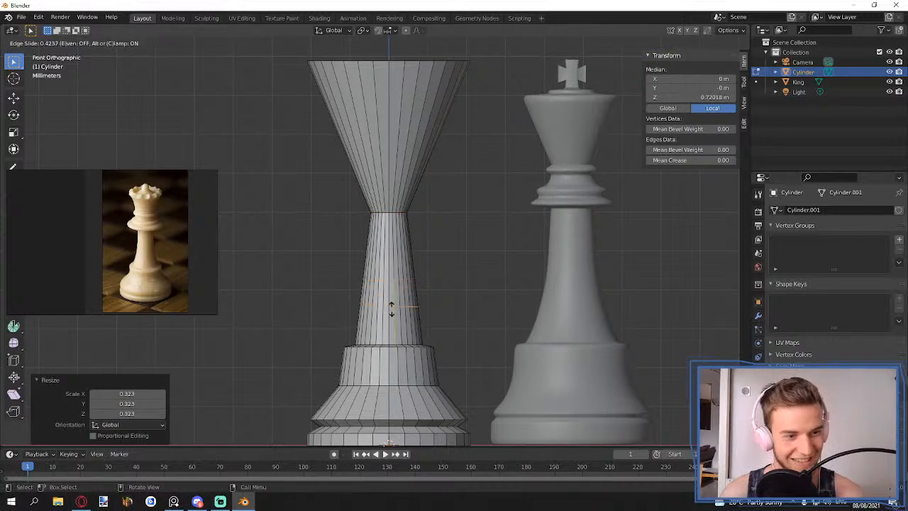
click(393, 317)
key(s)
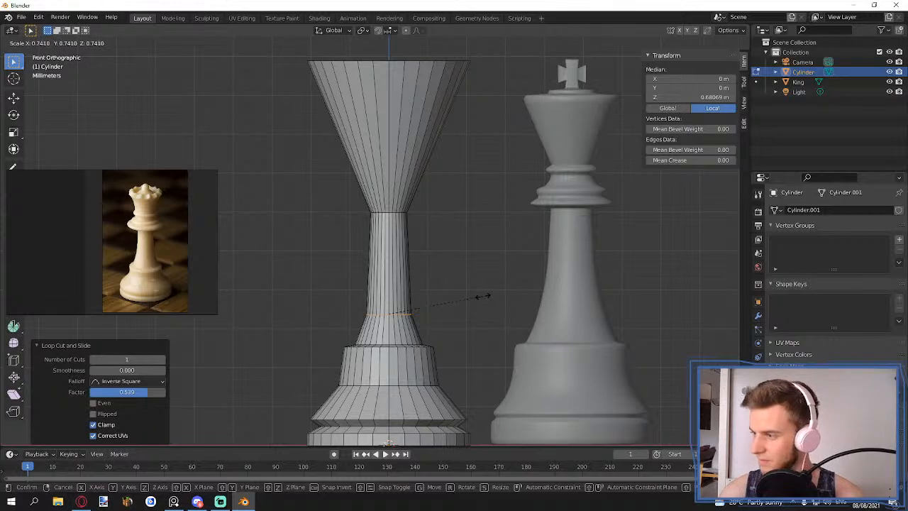
click(482, 293)
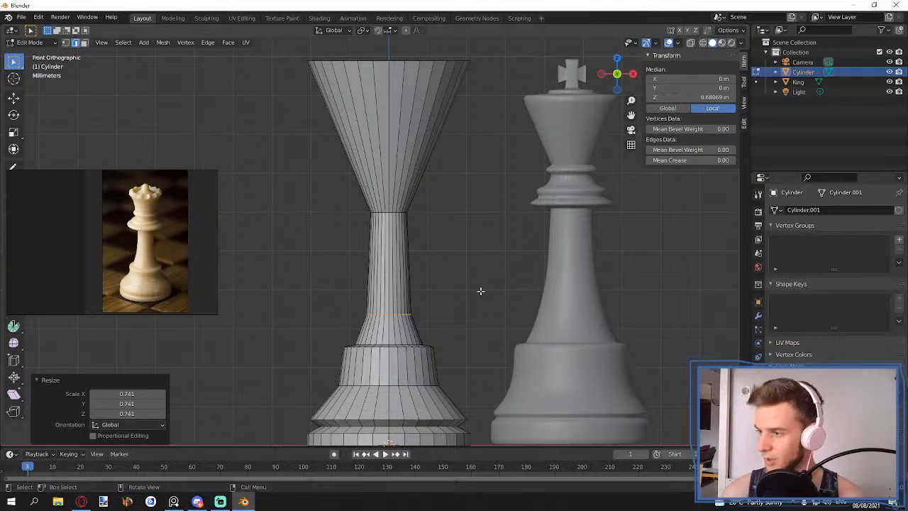
- Add an edge loop low on the upper cone with a slide factor of about 0.587 and scale it to about 0.543
scroll(481, 291, up, 1)
shift+middle_drag(461, 237, 452, 299)
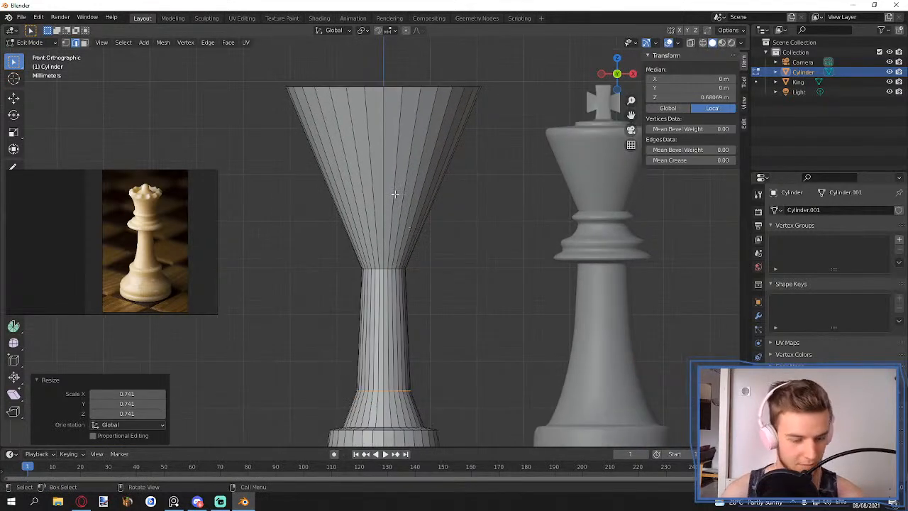
key(ctrl+r)
click(404, 173)
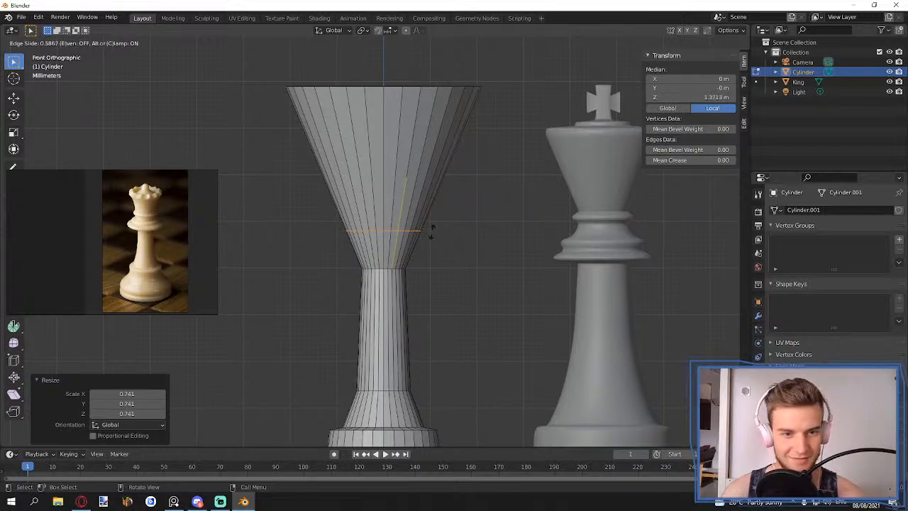
click(431, 230)
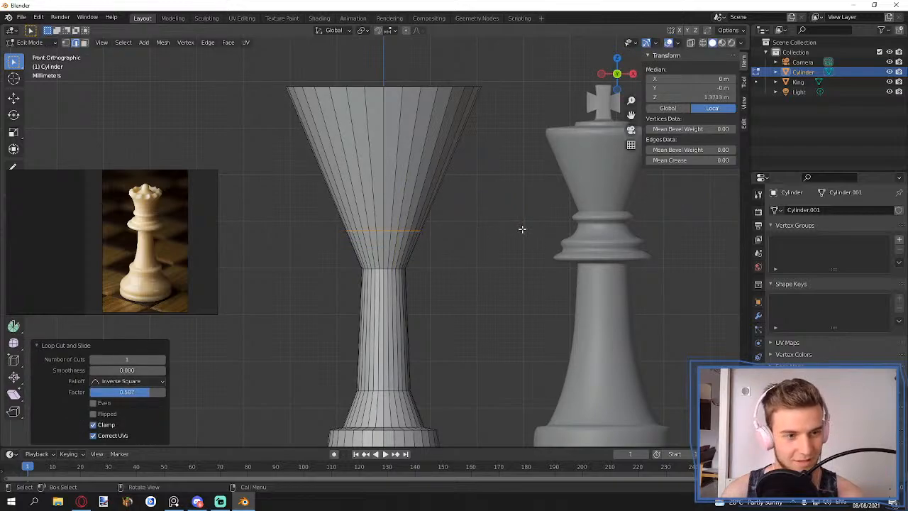
key(s)
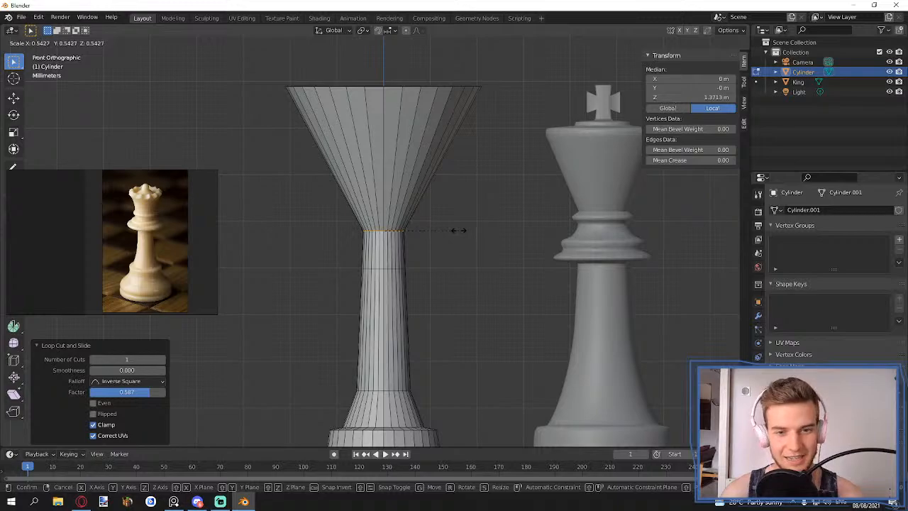
click(457, 229)
scroll(405, 253, up, 3)
scroll(401, 267, down, 1)
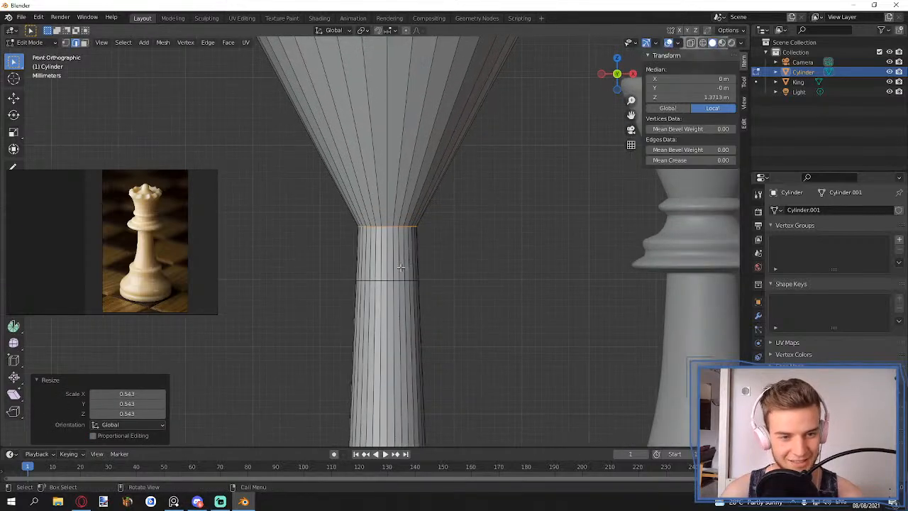
- Add four evenly spaced edge loops to the short shaft section directly below the upper cone, without sliding them
scroll(401, 268, up, 1)
scroll(401, 268, down, 1)
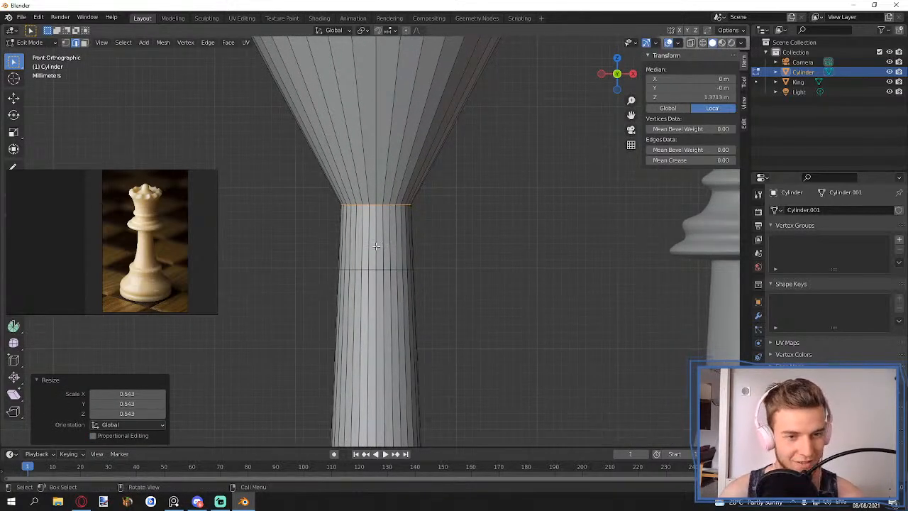
key(ctrl+r)
scroll(376, 247, up, 1)
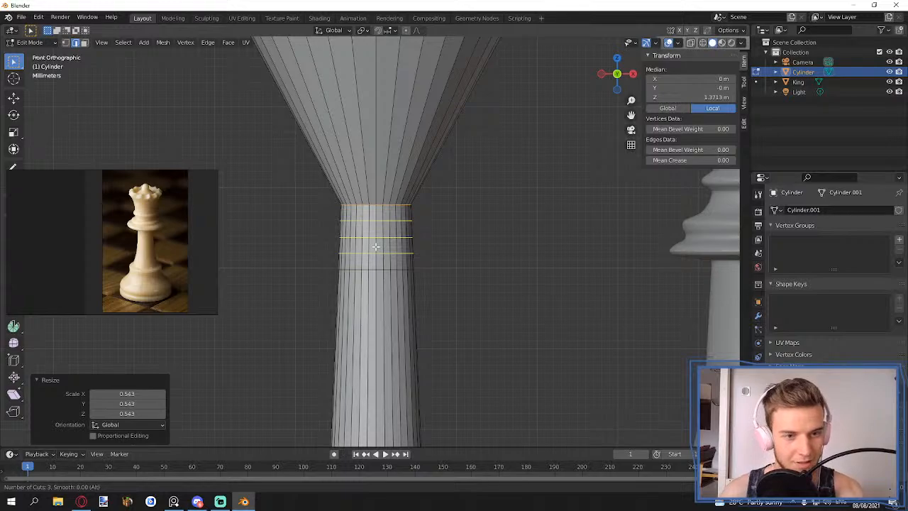
scroll(376, 246, up, 1)
click(376, 247)
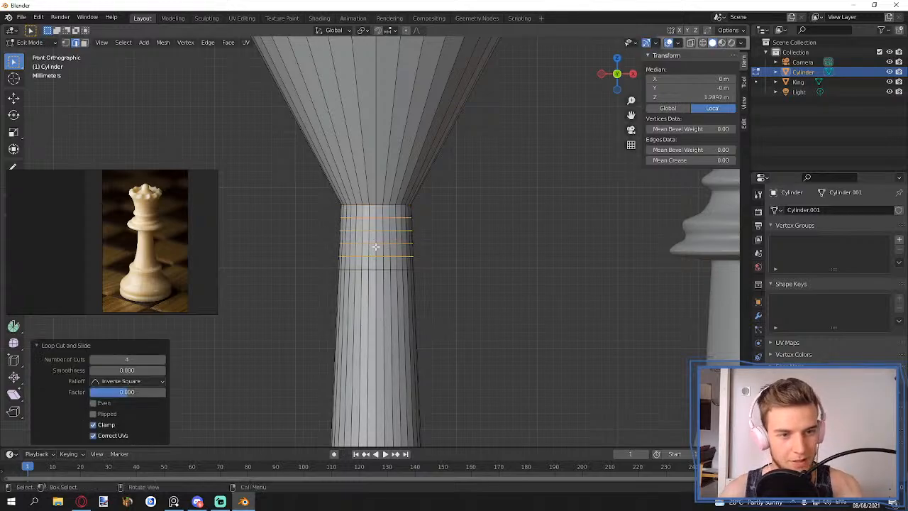
right_click(383, 257)
- Scale the lowest of the four new edge loops to about 2.546 to form the wide collar flange
scroll(382, 260, down, 3)
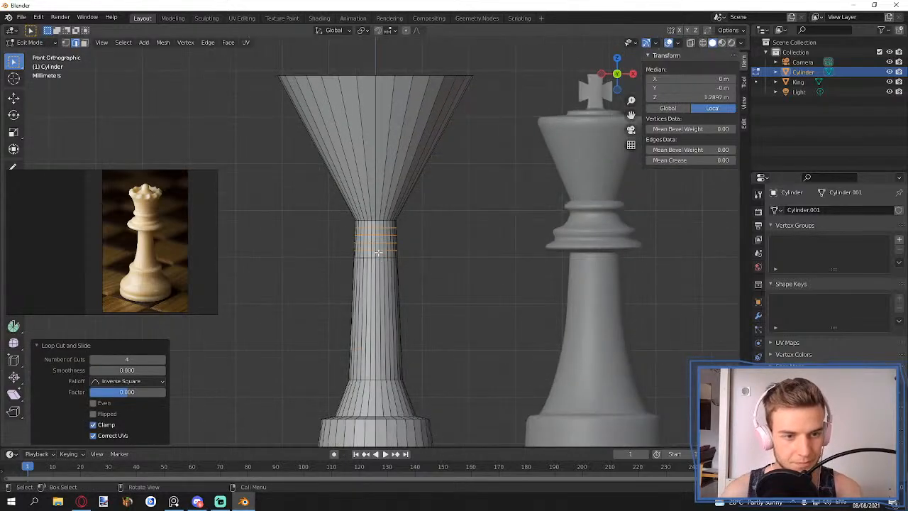
alt+click(385, 251)
key(s)
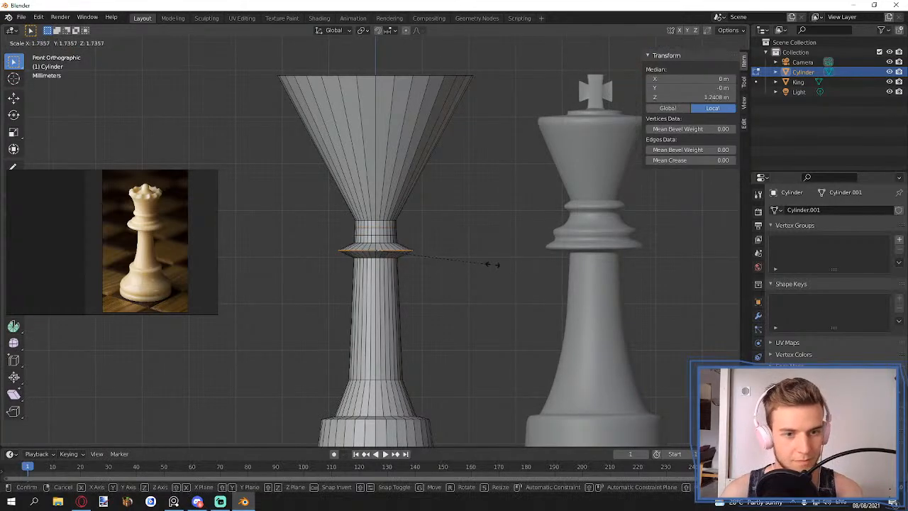
click(491, 268)
scroll(491, 268, up, 2)
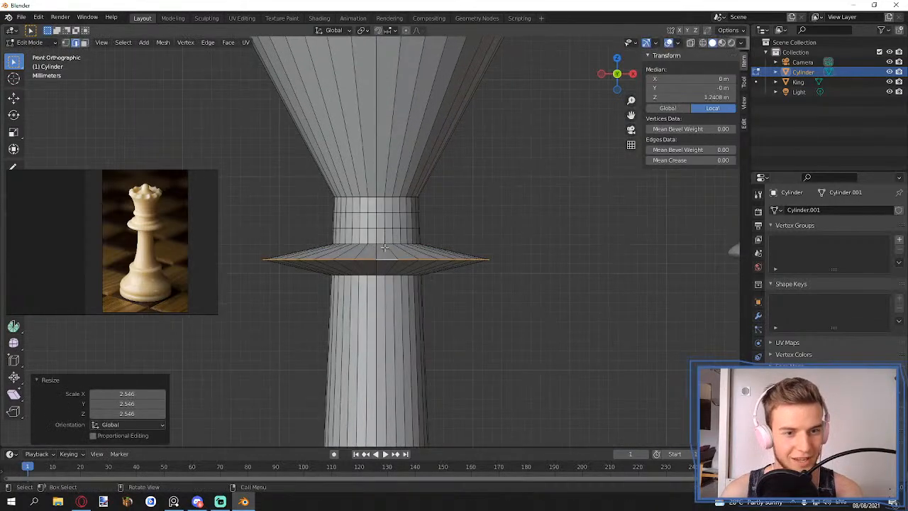
- Widen the two edge loops directly above the flange to form a straight collar band, trimming the lower one by about 0.952
alt+click(426, 246)
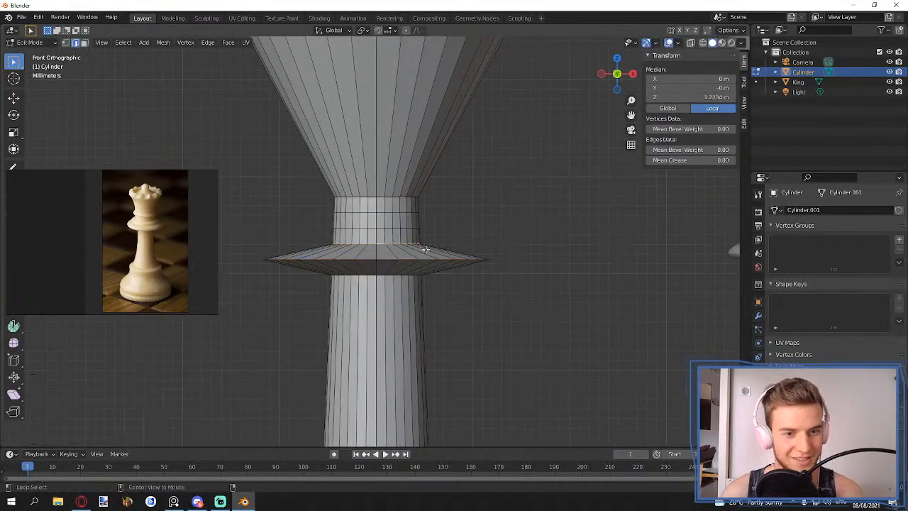
click(497, 251)
alt+click(384, 229)
key(s)
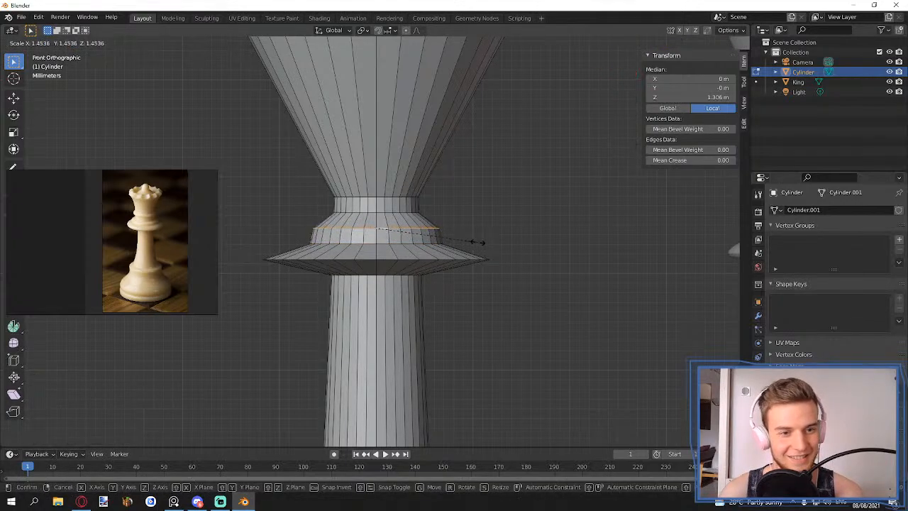
click(479, 242)
alt+click(433, 243)
key(s)
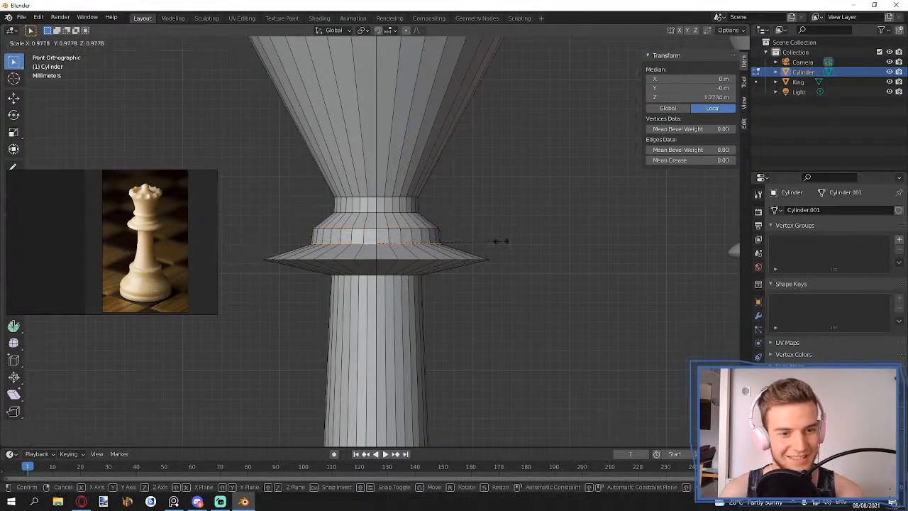
click(497, 241)
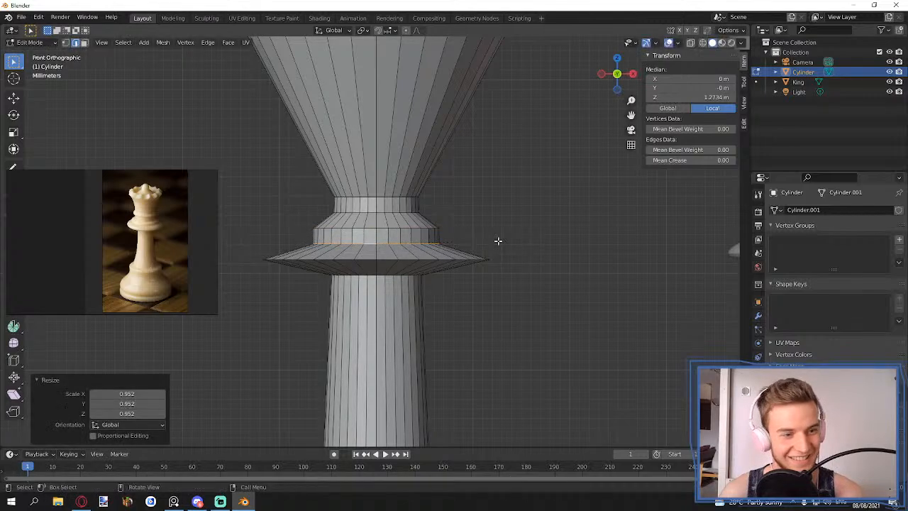
- Scale the edge loop above the collar band to about 1.076 and lower it slightly along Z
alt+click(371, 211)
key(s)
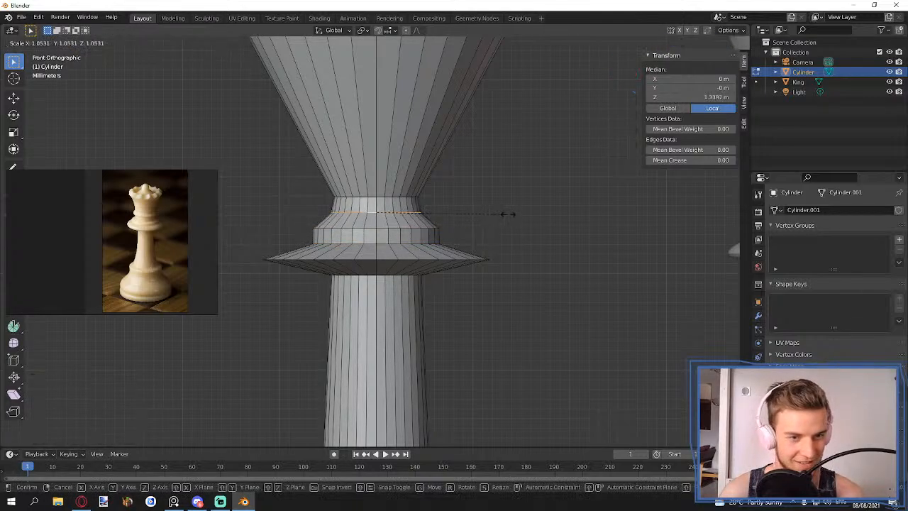
click(507, 214)
key(g)
key(z)
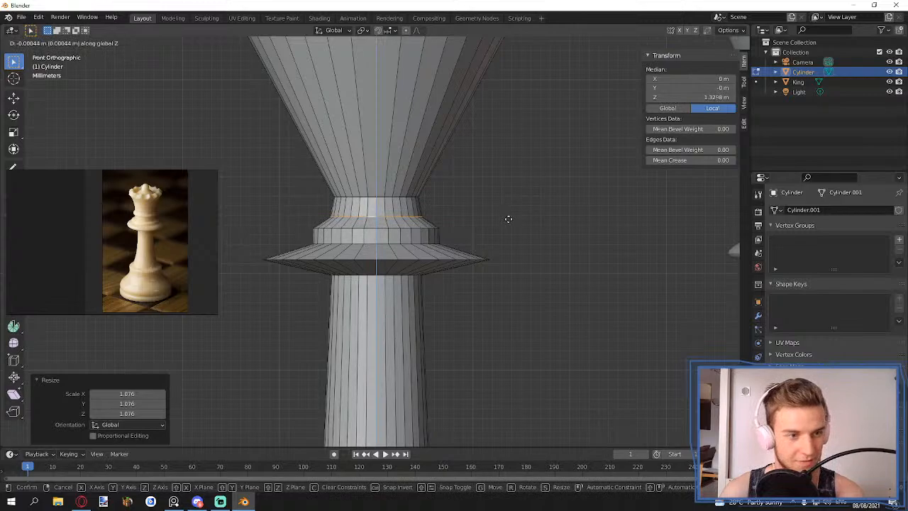
click(509, 219)
- Raise the edge loop at the base of the upper cone by about 0.00044 m along Z
alt+click(380, 197)
key(g)
key(z)
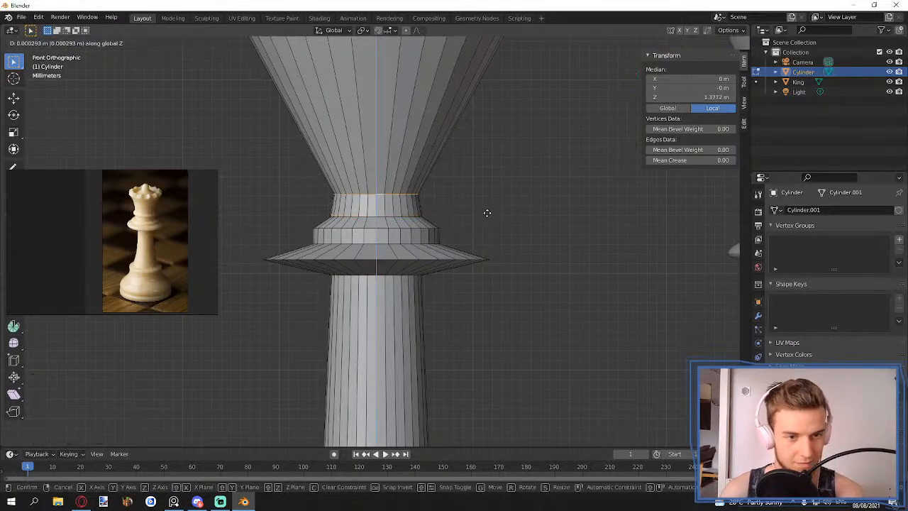
click(484, 210)
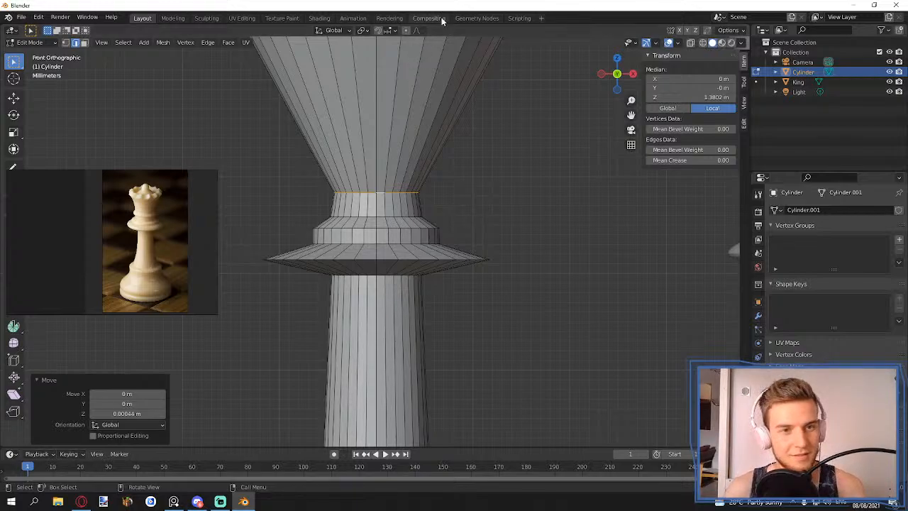
- Scale the top rim of the cone to about 0.197 and lower it about 0.01165 m along Z
shift+middle_drag(449, 175, 474, 255)
scroll(475, 255, down, 4)
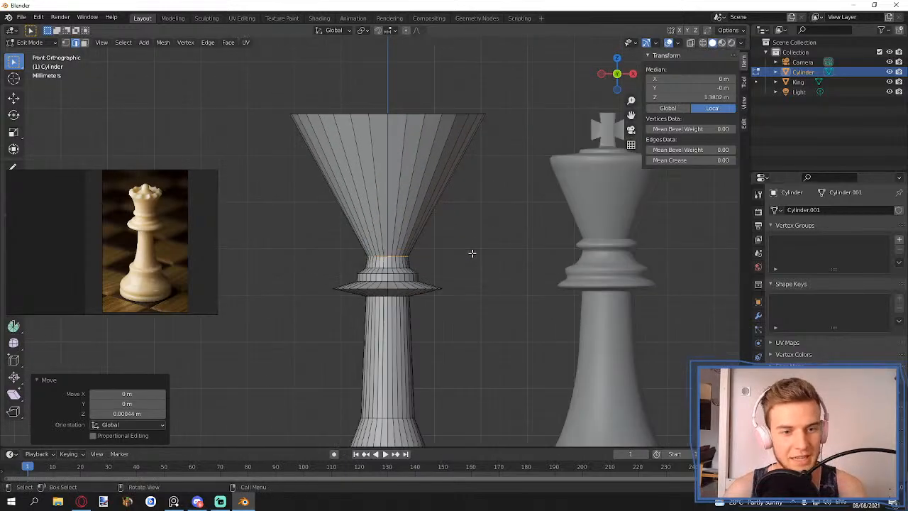
scroll(470, 254, up, 4)
scroll(468, 254, down, 2)
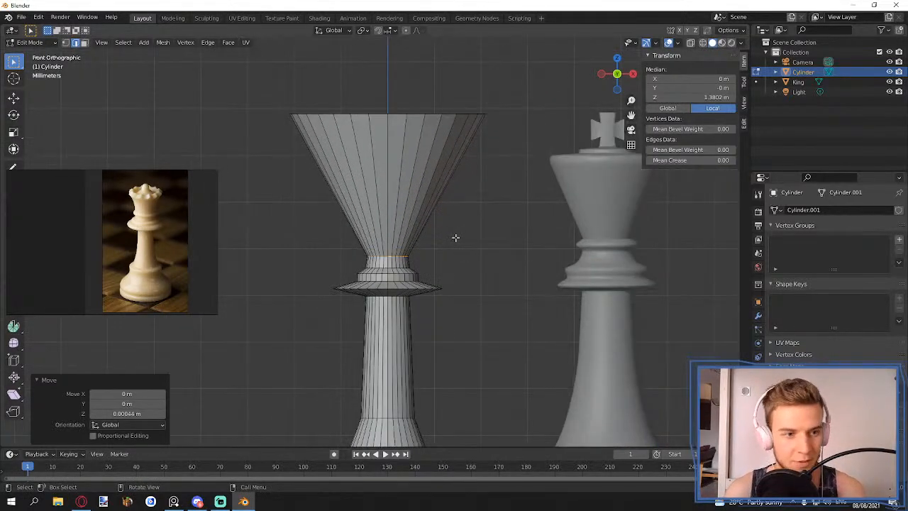
alt+shift+click(416, 114)
key(s)
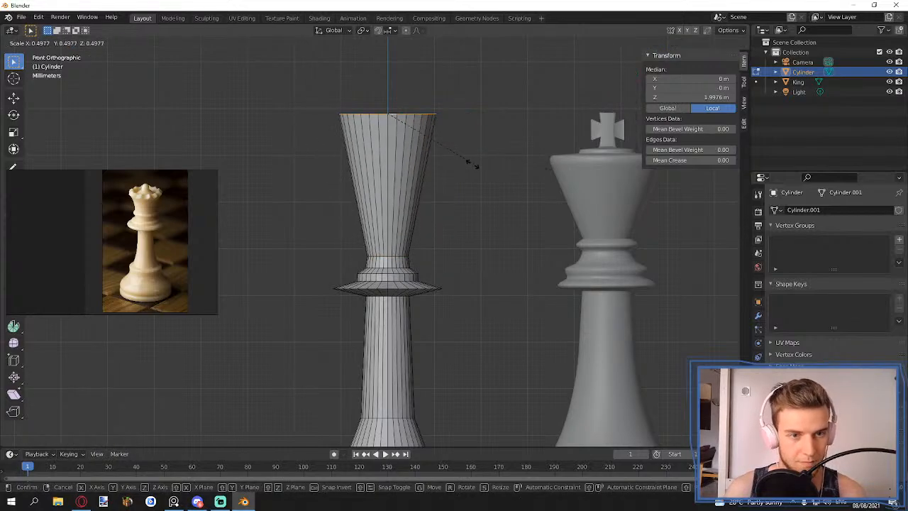
click(401, 149)
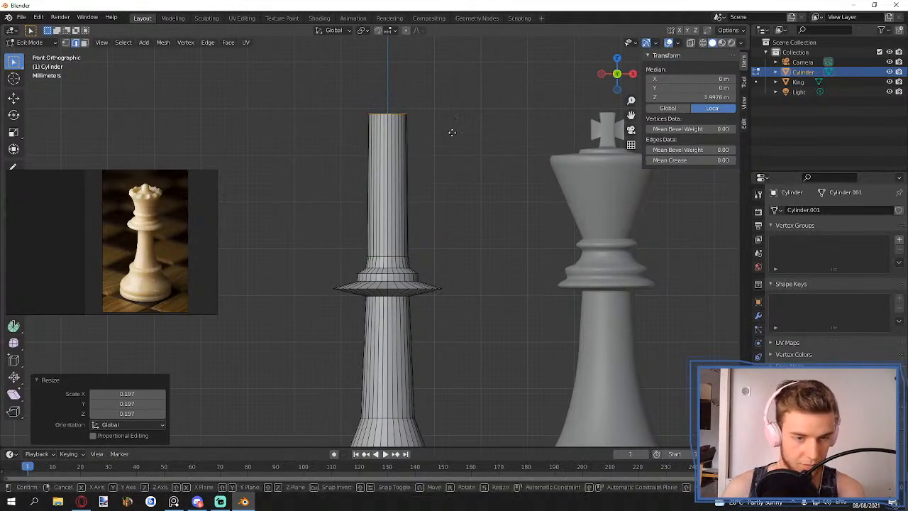
key(g)
key(z)
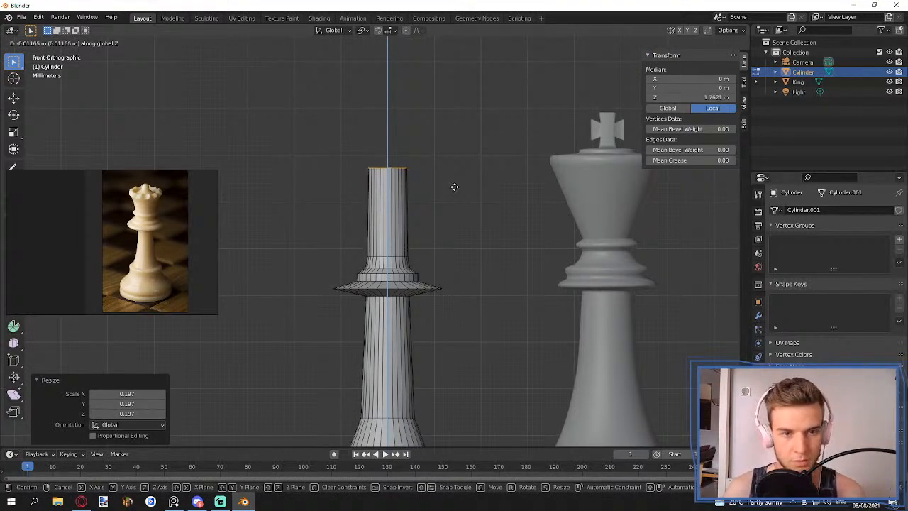
click(453, 187)
- Add an edge loop low on the head section with a slide factor of about 0.826 and scale it to about 1.032
scroll(418, 264, up, 3)
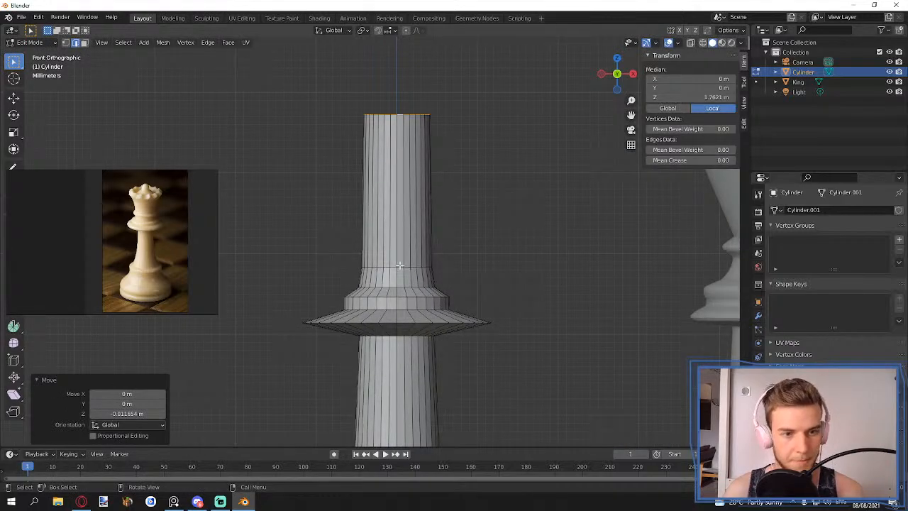
key(ctrl+r)
click(383, 237)
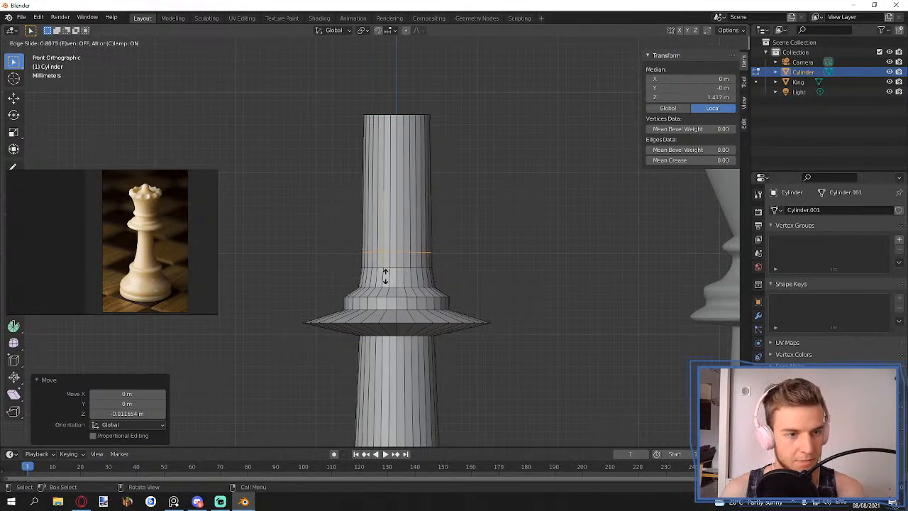
click(383, 275)
key(s)
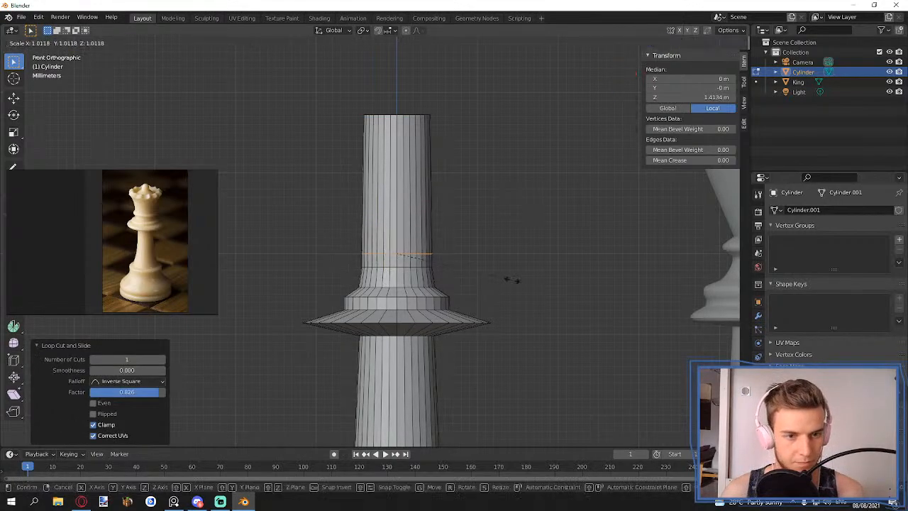
click(512, 279)
- Add an edge loop midway in the narrow band at the base of the head and scale it to about 1.254 as a ring
scroll(421, 293, up, 3)
key(ctrl+r)
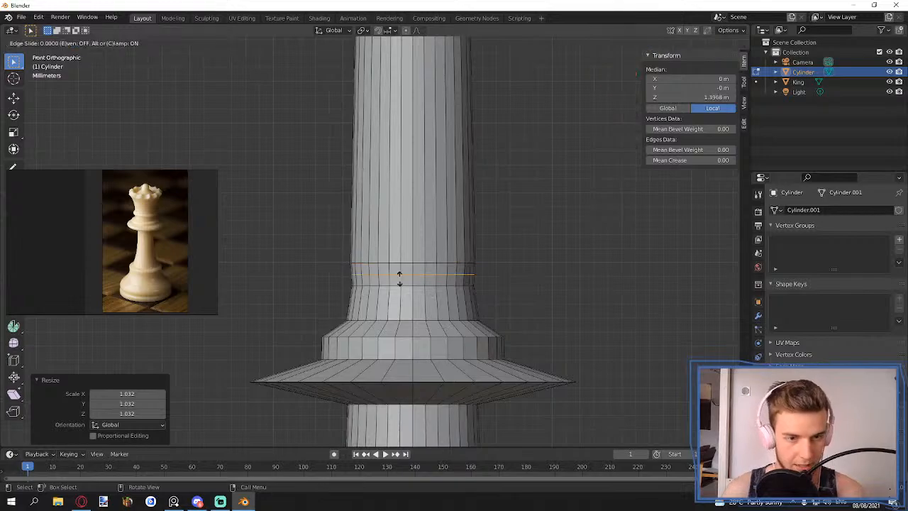
click(399, 275)
click(546, 289)
key(s)
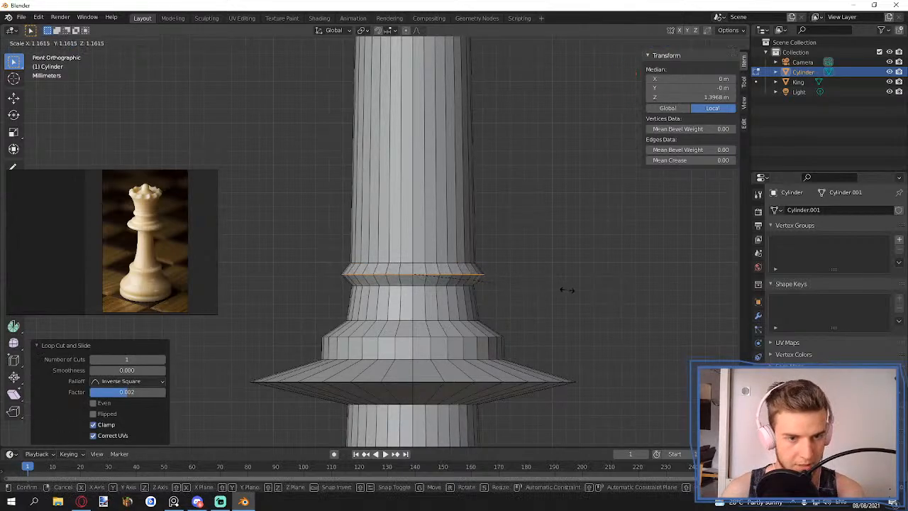
click(519, 264)
- Lower the top rim about 0.00204 m along Z and scale it to about 2.724 to flare the head
scroll(479, 245, down, 4)
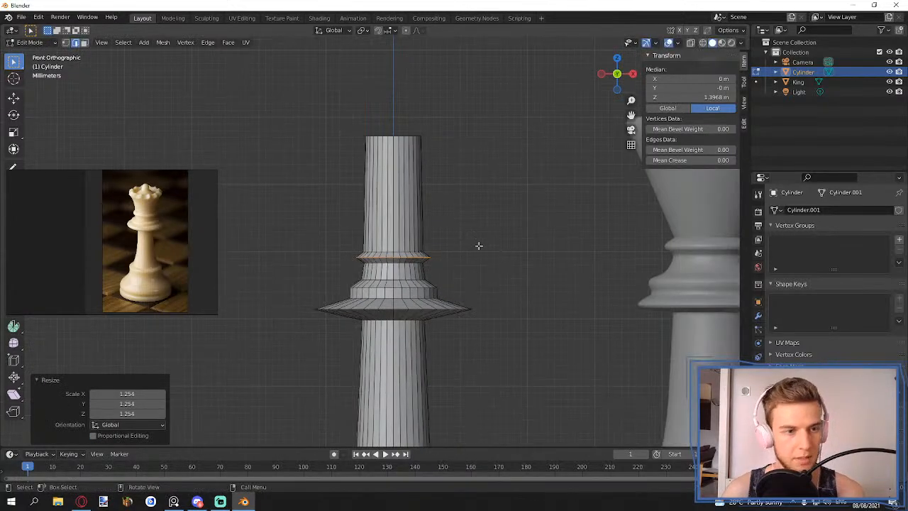
alt+click(394, 140)
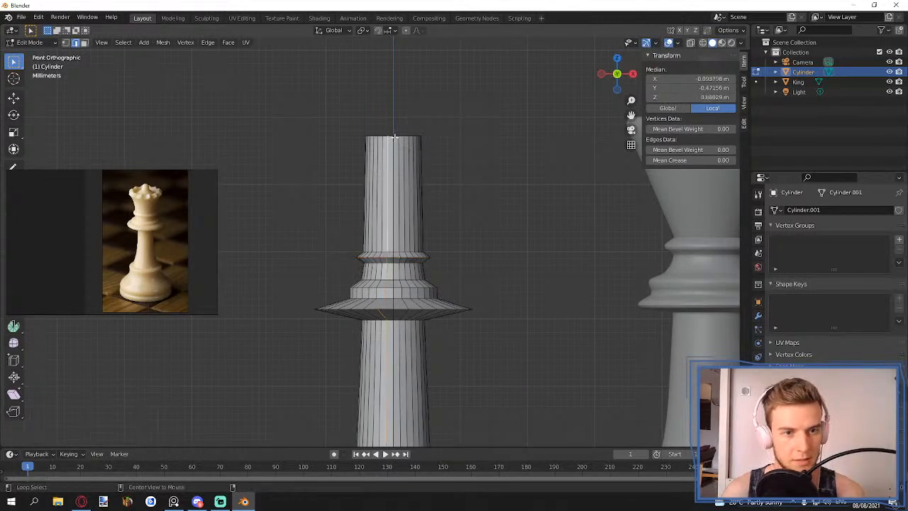
key(g)
key(z)
click(472, 172)
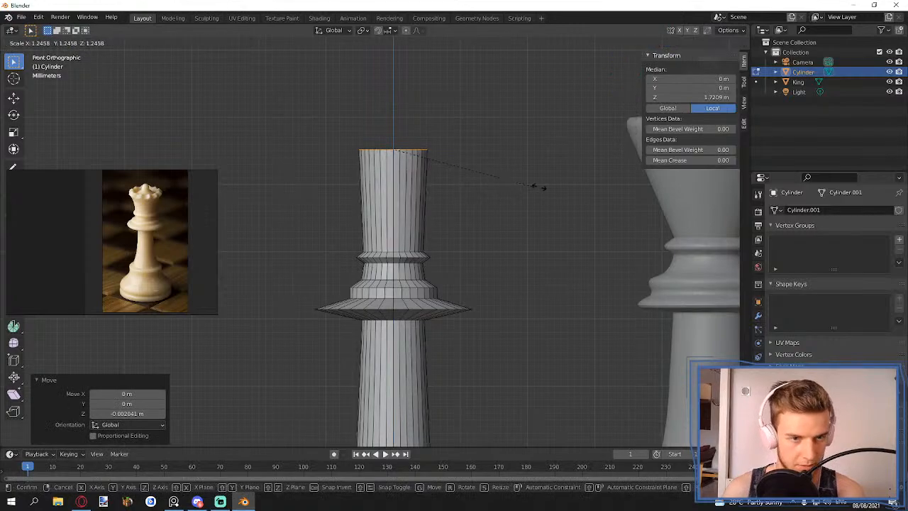
key(s)
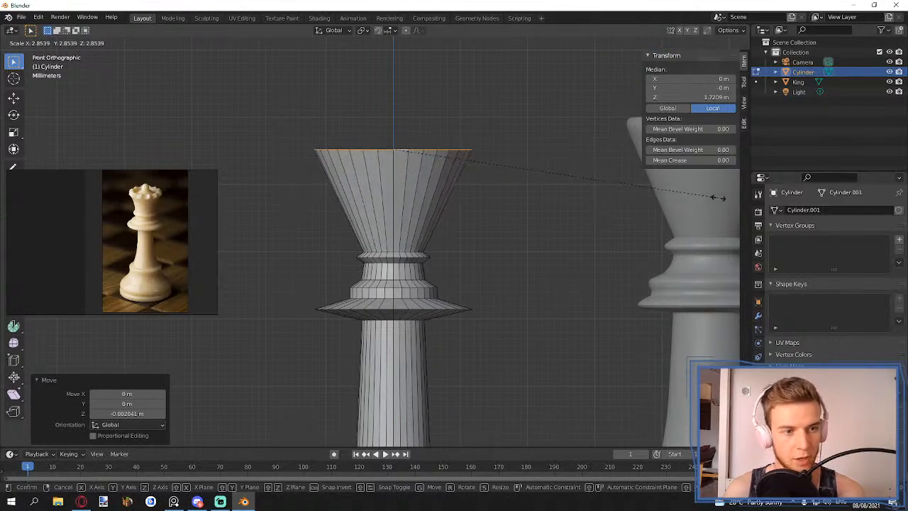
click(704, 194)
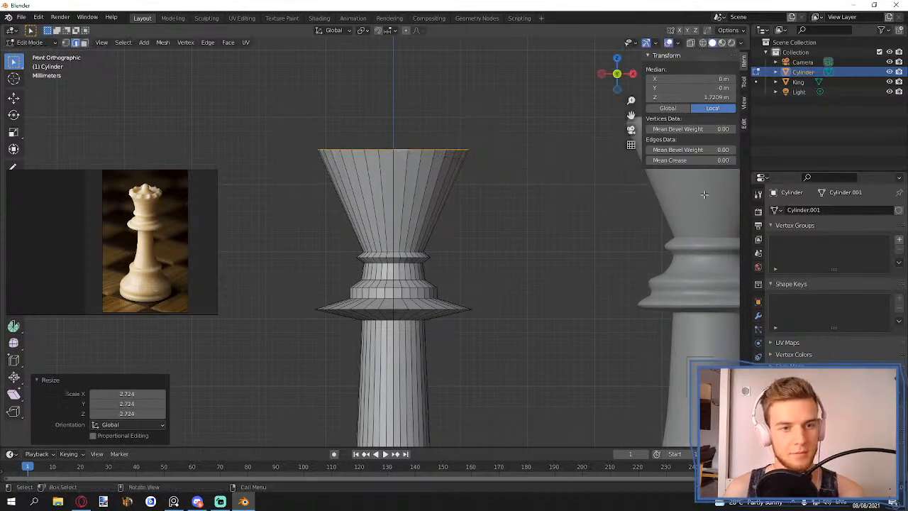
- Add an edge loop in the upper part of the flared head with a slide factor of about -0.258 and scale it to 0.75
key(ctrl+r)
click(403, 216)
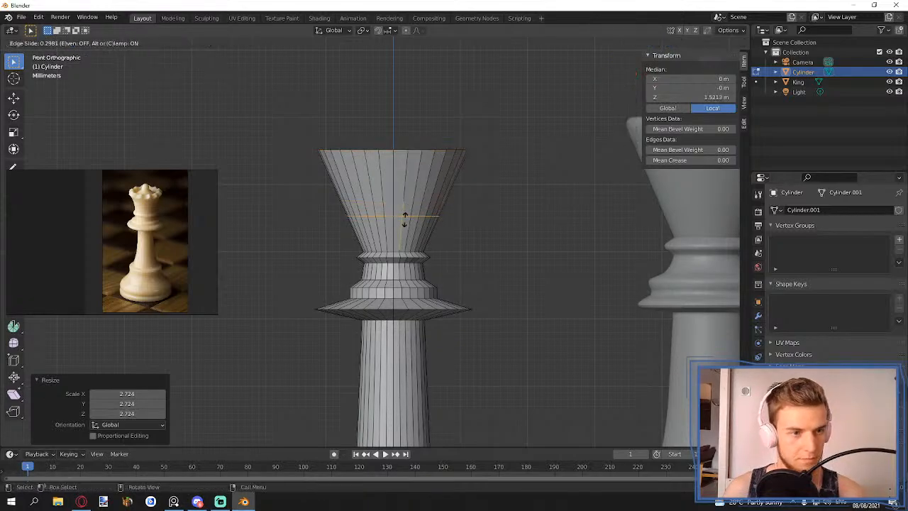
click(413, 189)
text(s)
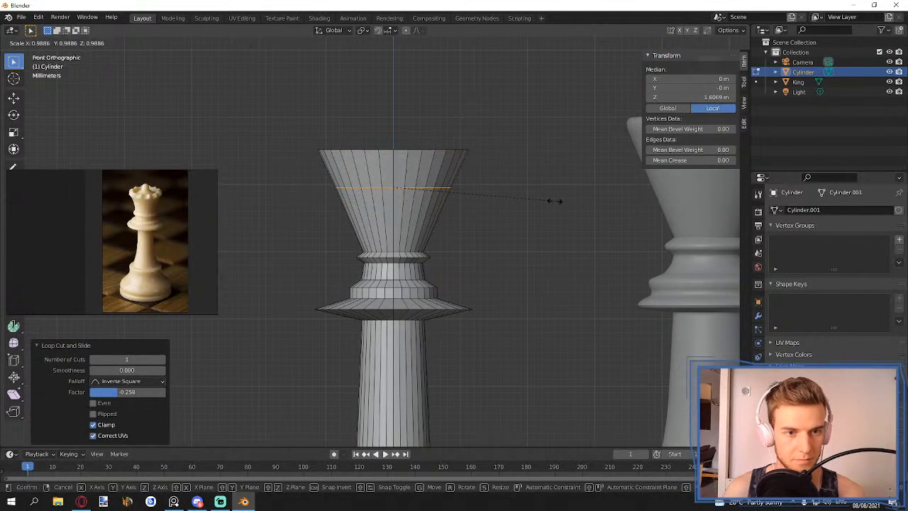
text(.7550)
key(Return)
- Lower the new head loop about 0.00155 m along Z
key(g)
key(z)
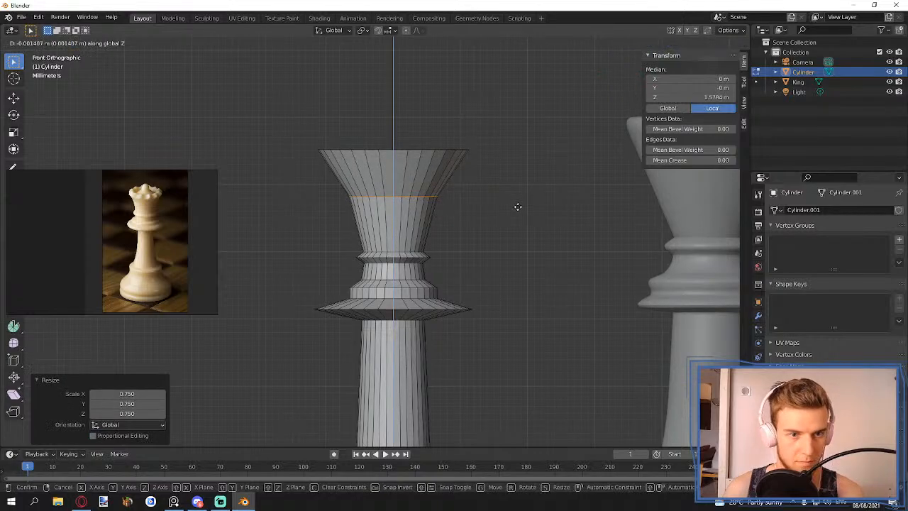
click(518, 208)
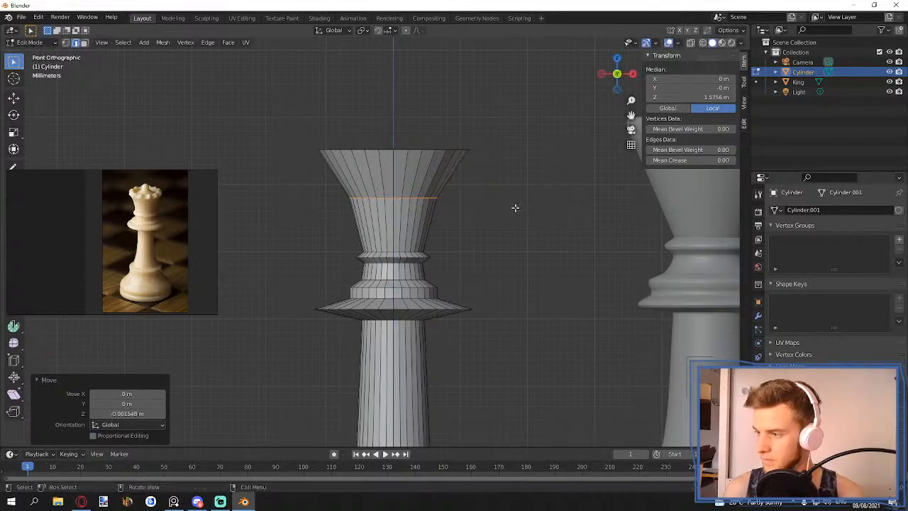
- Inset the head's top face with a thickness of about 0.116 m
middle_drag(458, 186, 458, 222)
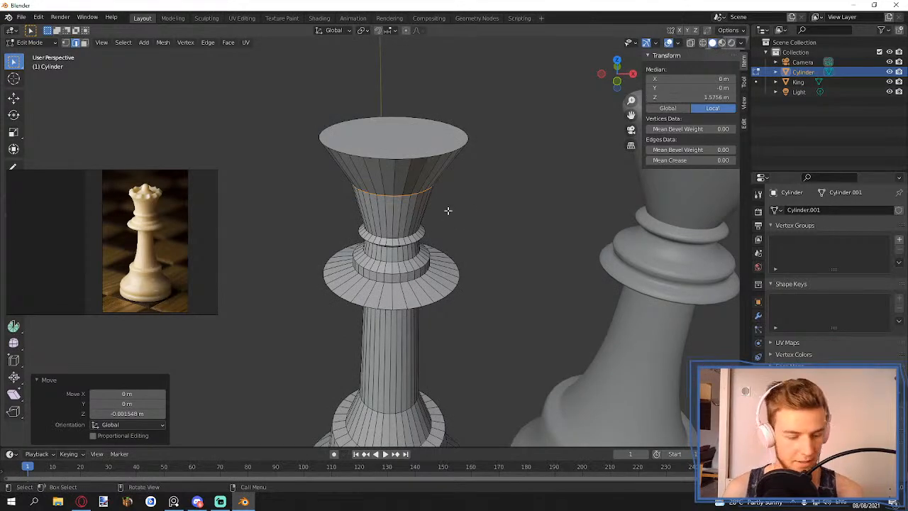
key(3)
click(414, 140)
key(i)
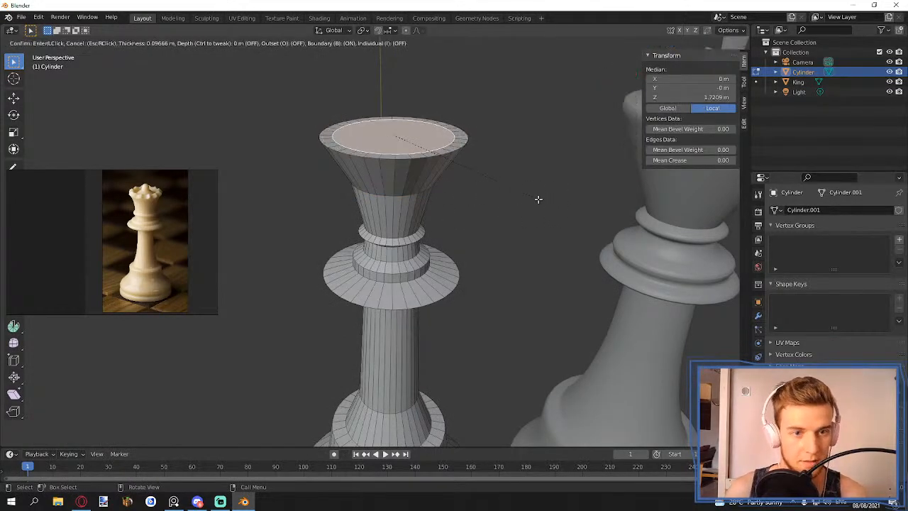
key(b)
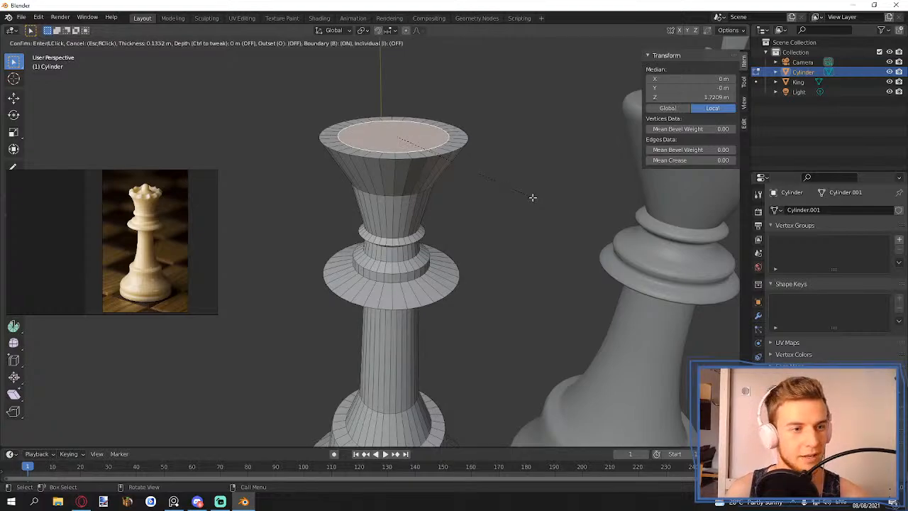
click(536, 199)
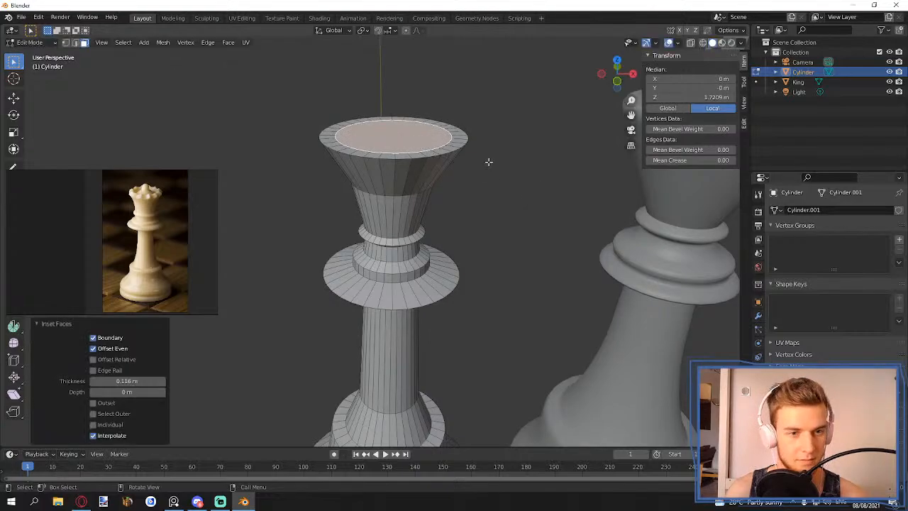
- Extrude the inset face about 0.00385 m downward to hollow out the head
shift+middle_drag(488, 162, 478, 247)
scroll(482, 263, up, 2)
key(e)
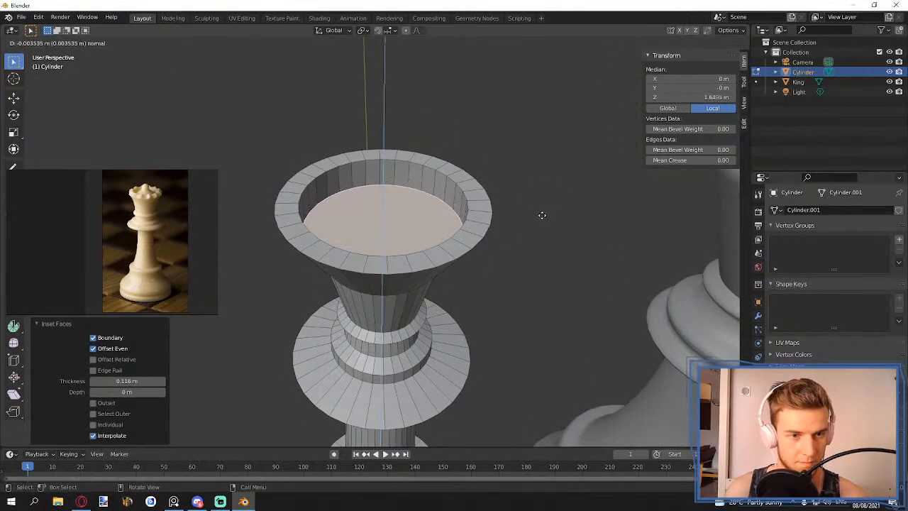
click(542, 215)
- Scale the floor face of the hollow to 0.701 and raise it about 0.00132 m along Z
key(s)
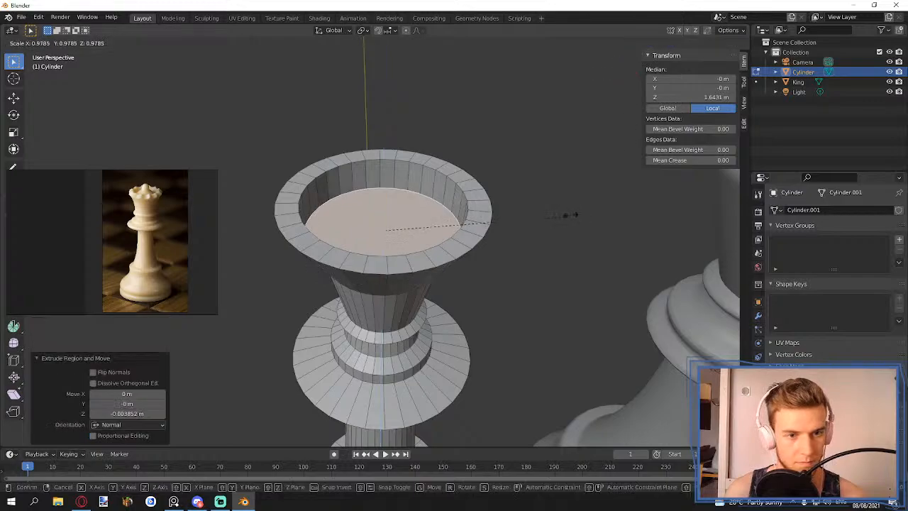
click(519, 205)
key(g)
key(z)
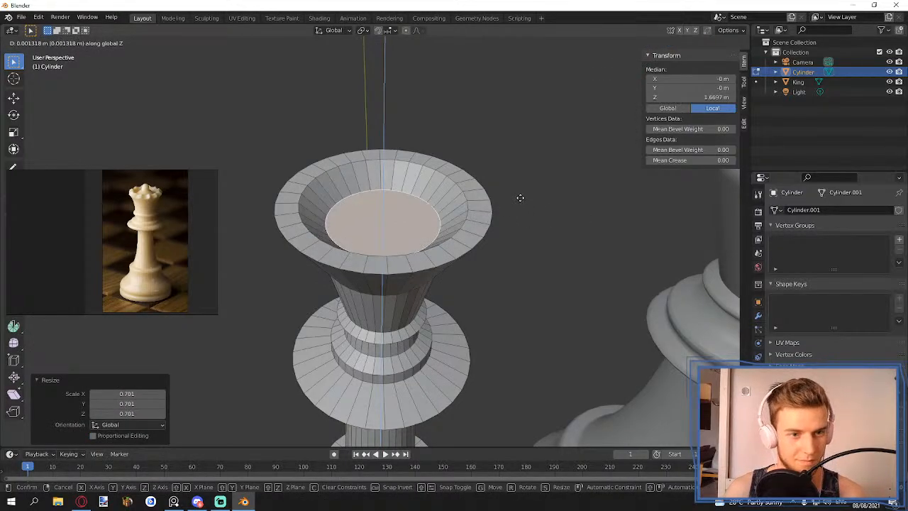
click(519, 197)
- Extrude the floor face about 0.00233 m upward and scale its top to 0.567 as a dome
key(e)
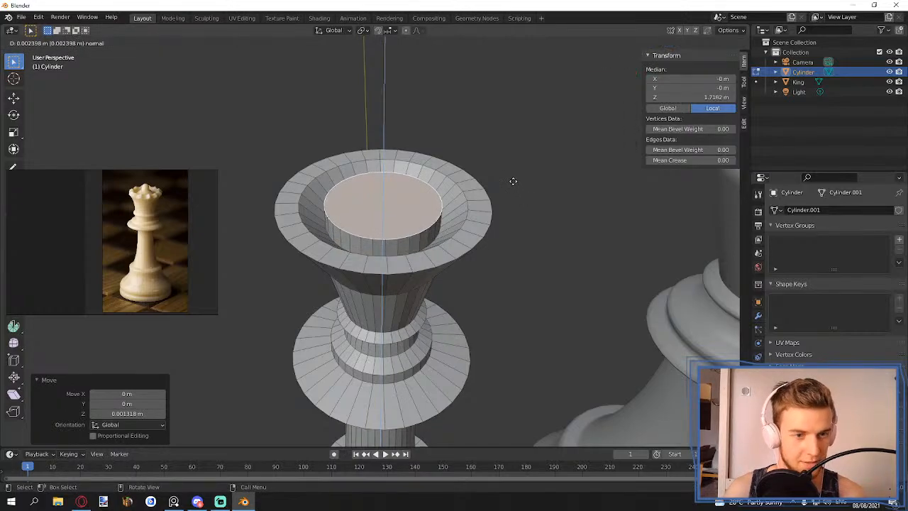
click(512, 182)
key(s)
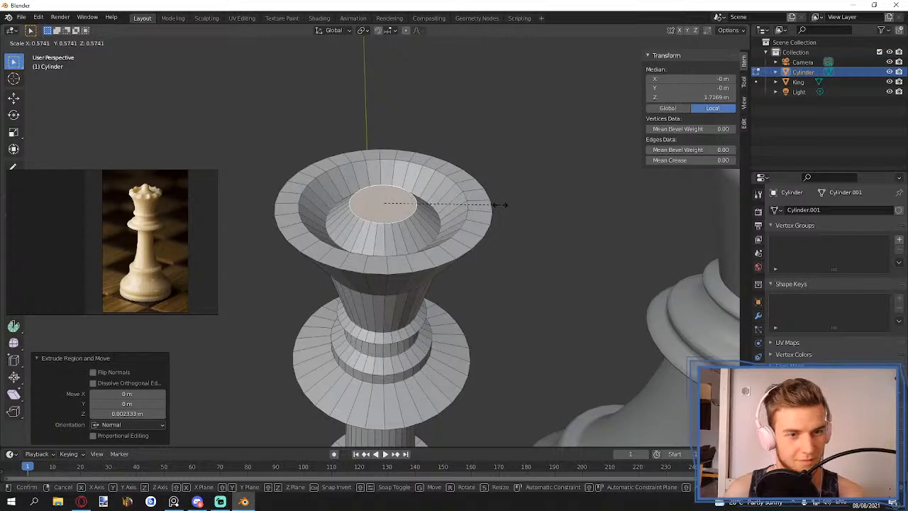
click(491, 206)
- Add a centred edge loop around the dome's side and scale it to 1.085
key(ctrl+r)
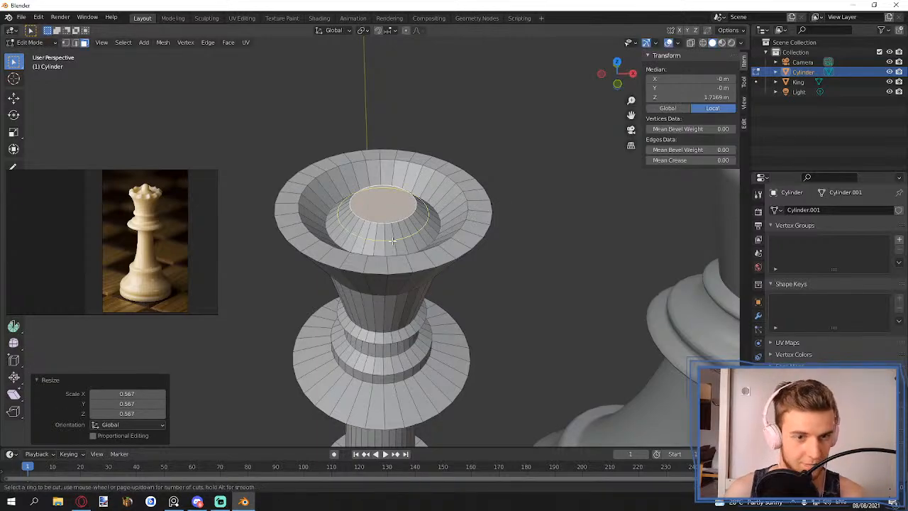
click(393, 238)
right_click(393, 238)
key(s)
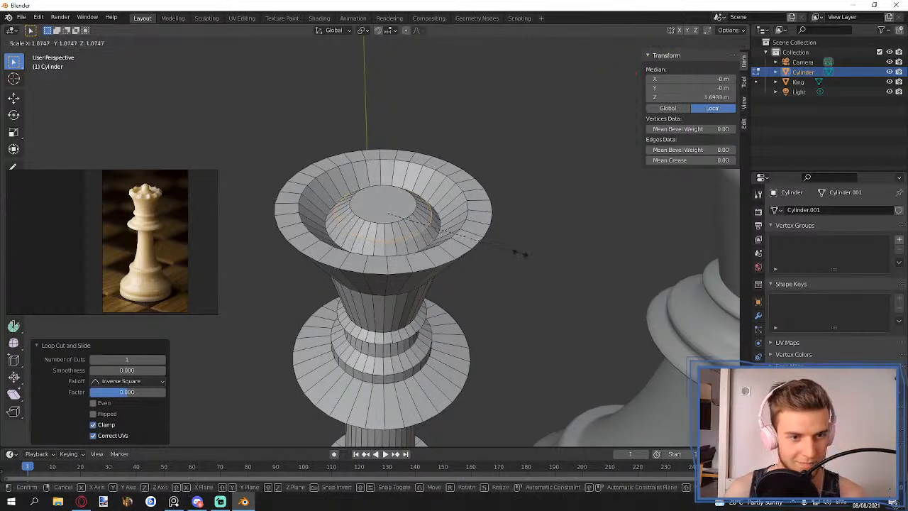
click(516, 250)
- Scale the dome's top face to 0.83 and raise it about 0.0004 m along Z
scroll(404, 214, up, 1)
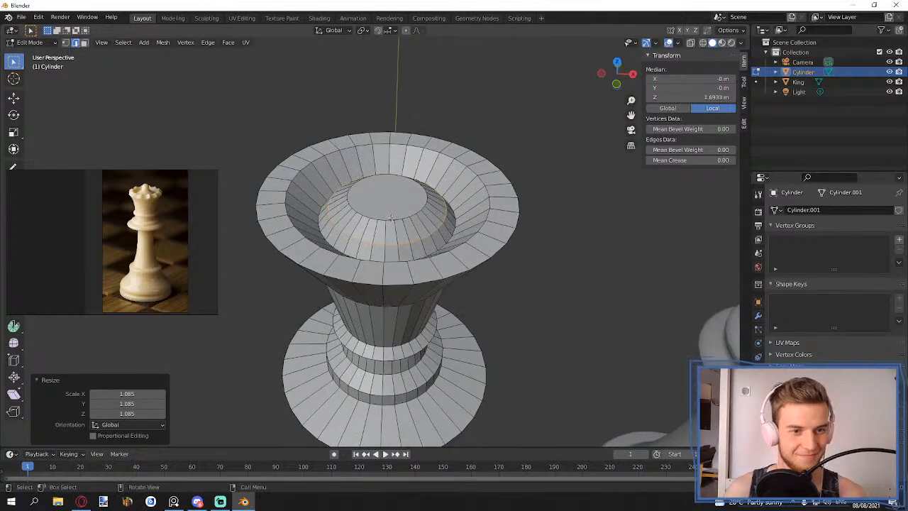
alt+click(392, 213)
key(s)
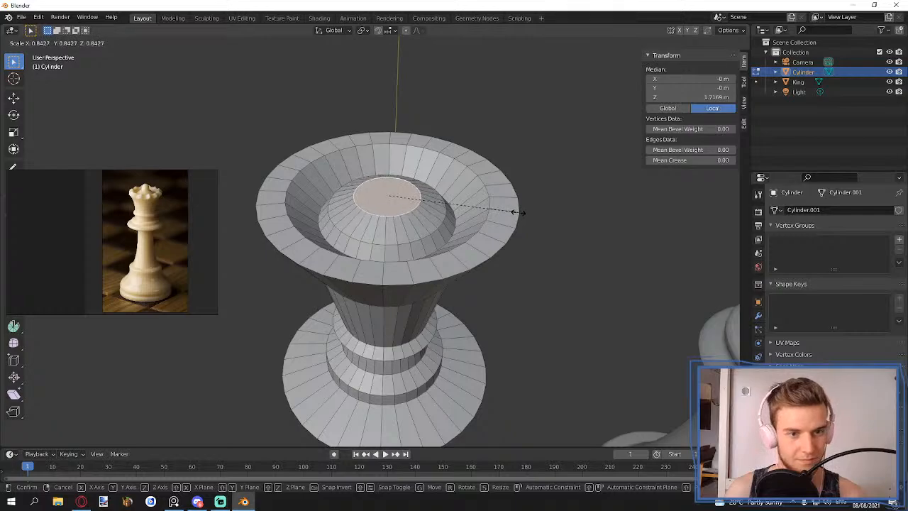
click(512, 212)
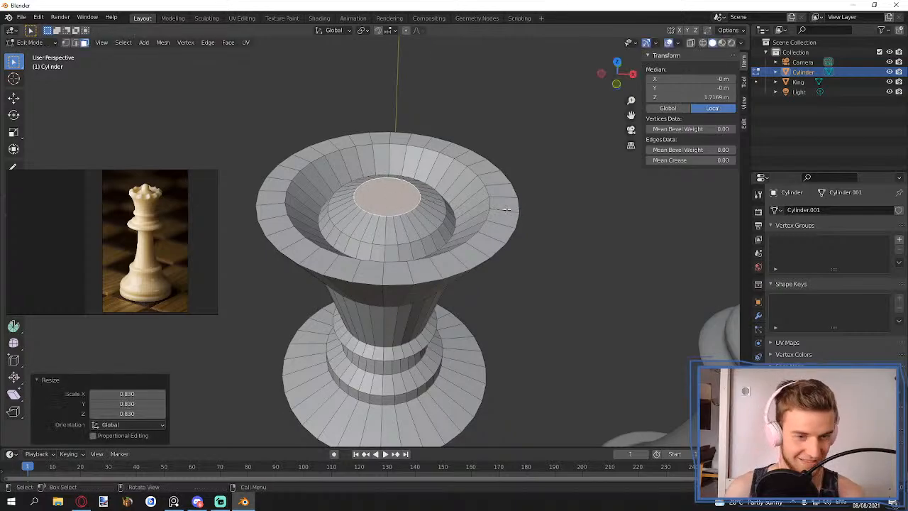
middle_drag(512, 211, 387, 235)
key(g)
key(z)
click(509, 183)
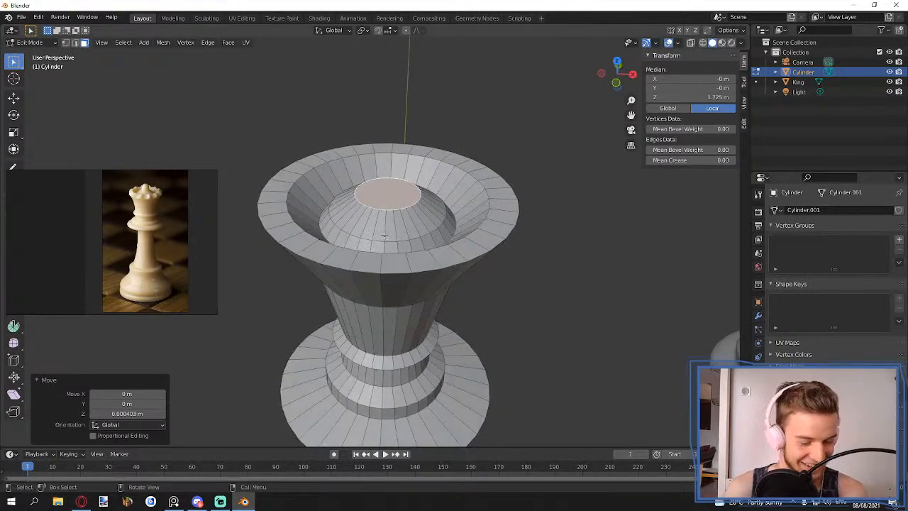
- Raise the dome's middle edge loop about 0.000456 m along Z and scale it to 0.927
alt+click(383, 239)
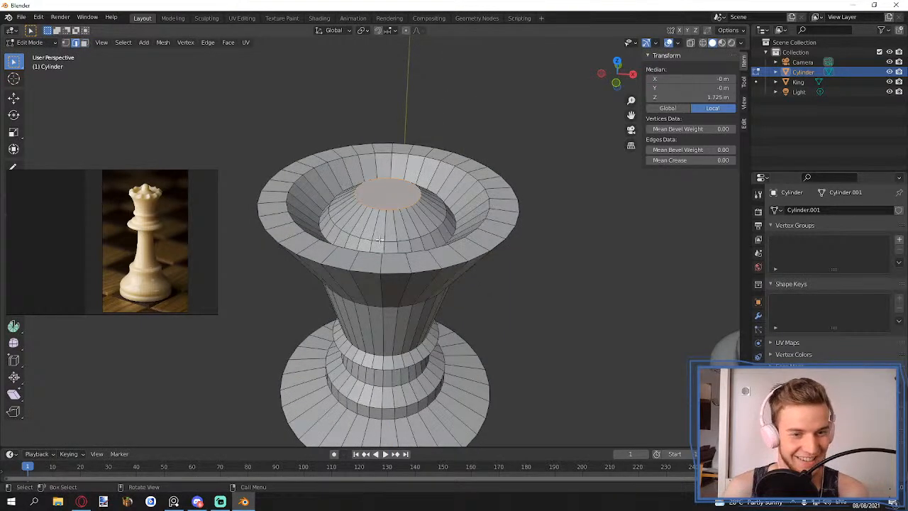
key(g)
key(z)
click(524, 220)
key(s)
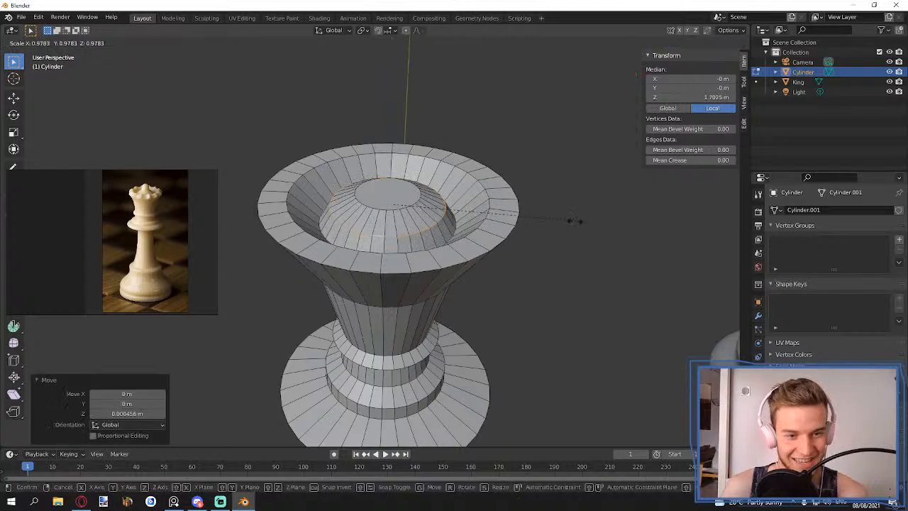
click(566, 221)
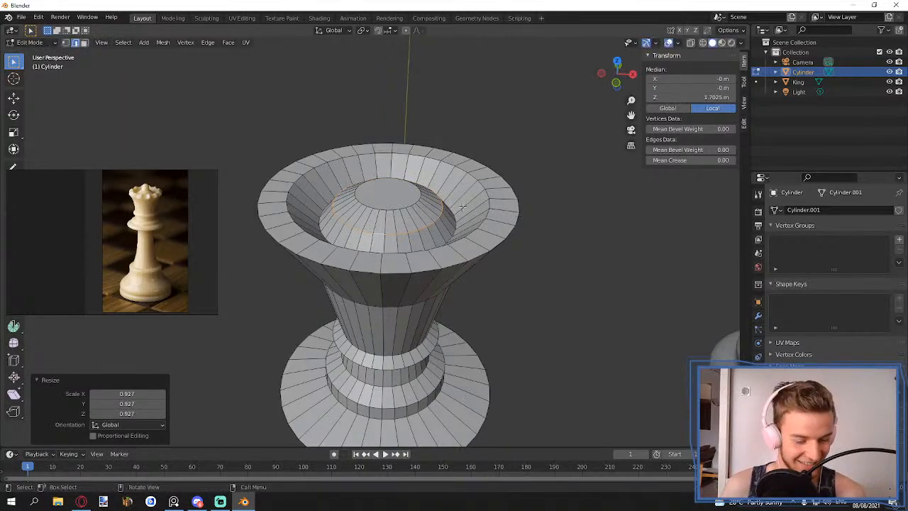
- Scale the dome's top face to 0.896
key(3)
click(409, 202)
middle_drag(431, 210, 417, 215)
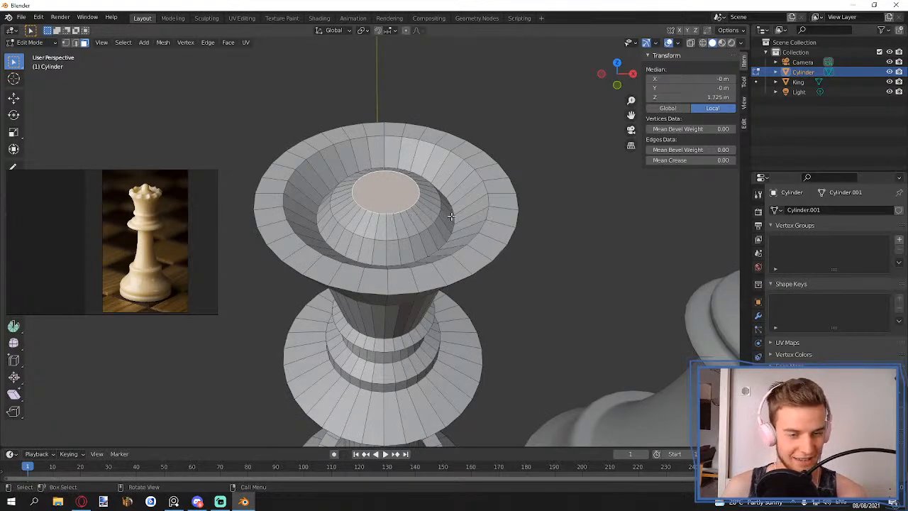
key(s)
click(502, 207)
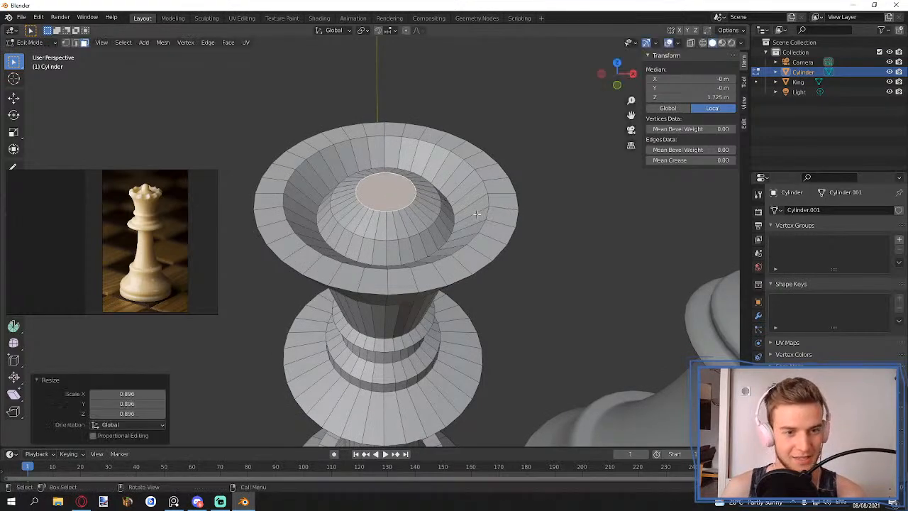
- Extrude the dome's top face about 0.00191 m upward and scale it to about 0.53 as a tapered tip
middle_drag(476, 213, 463, 180)
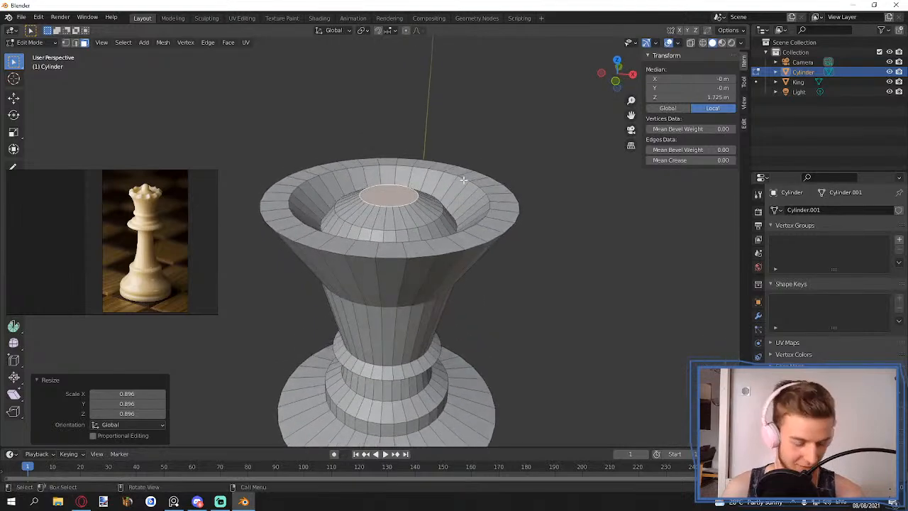
key(e)
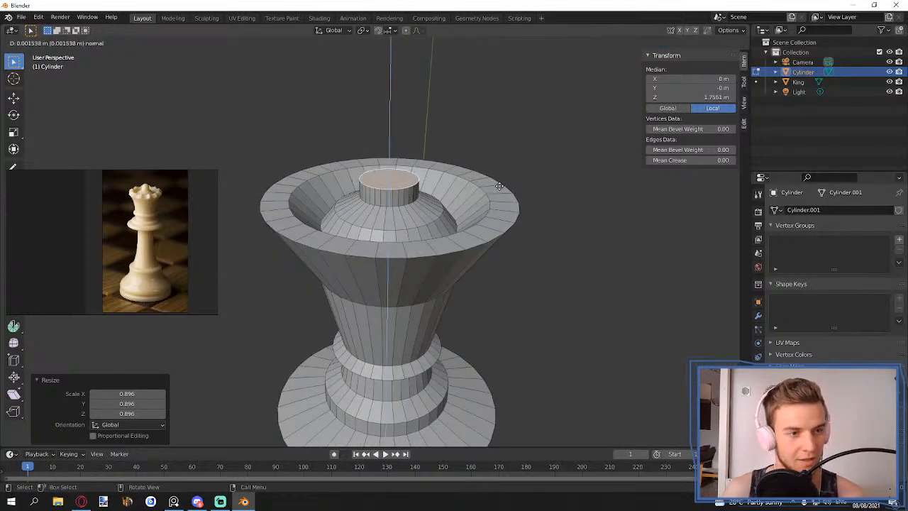
click(497, 183)
key(s)
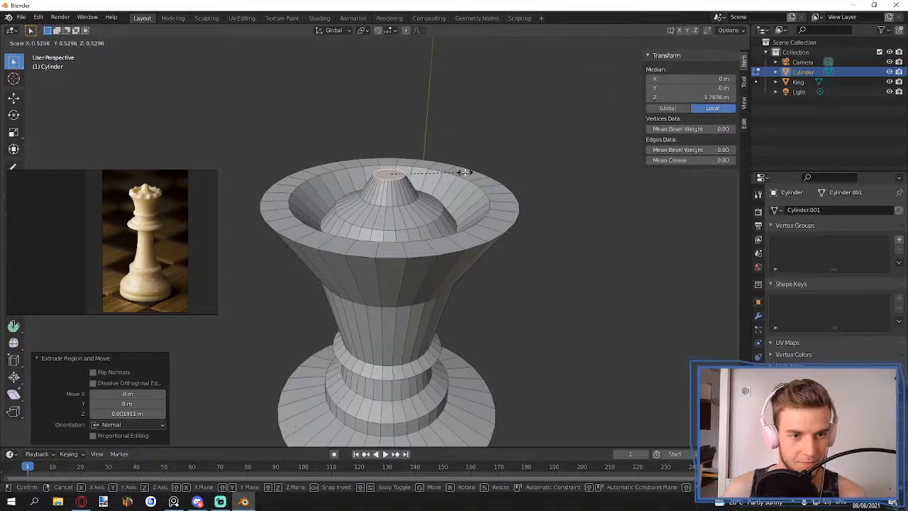
click(465, 173)
- Raise the tip's top face about 0.000411 m along Z
key(g)
key(z)
click(463, 168)
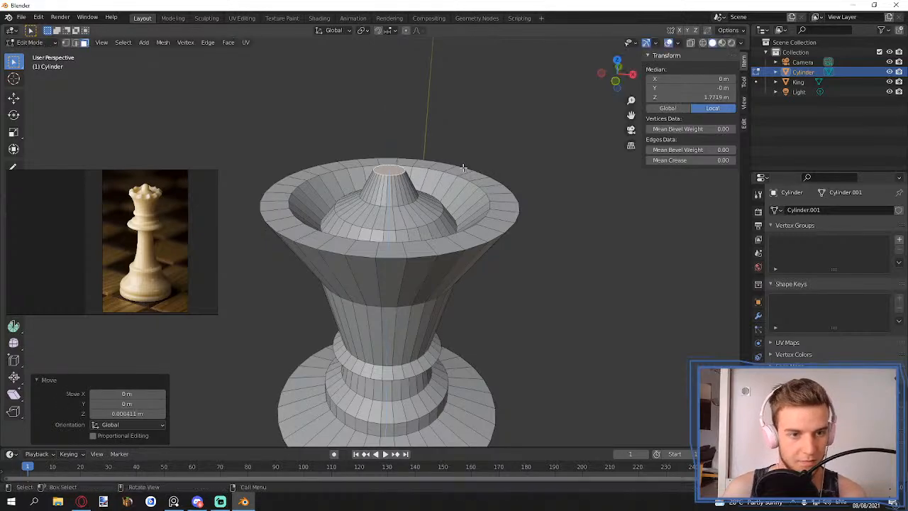
- Select every second face around the head's flat top rim
scroll(462, 170, down, 5)
scroll(398, 247, up, 3)
middle_drag(388, 256, 396, 279)
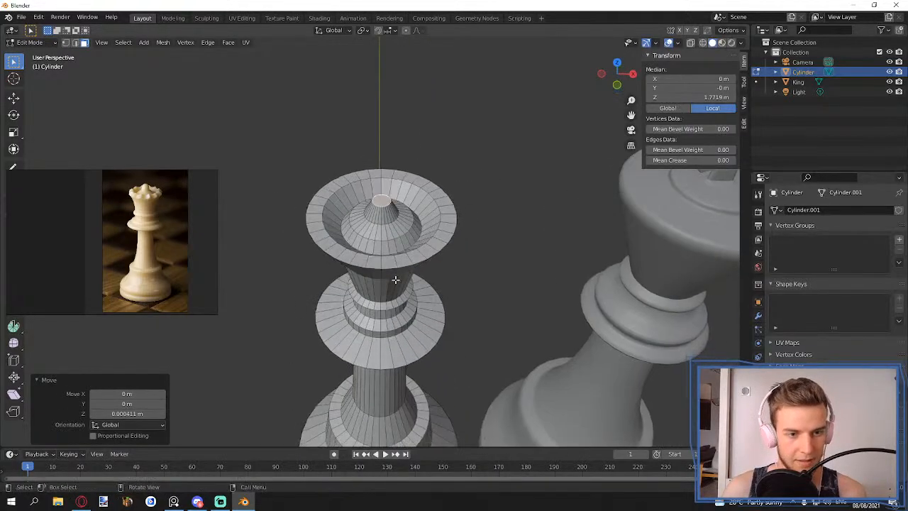
scroll(395, 279, up, 3)
click(372, 280)
shift+click(428, 277)
shift+click(472, 260)
shift+click(498, 232)
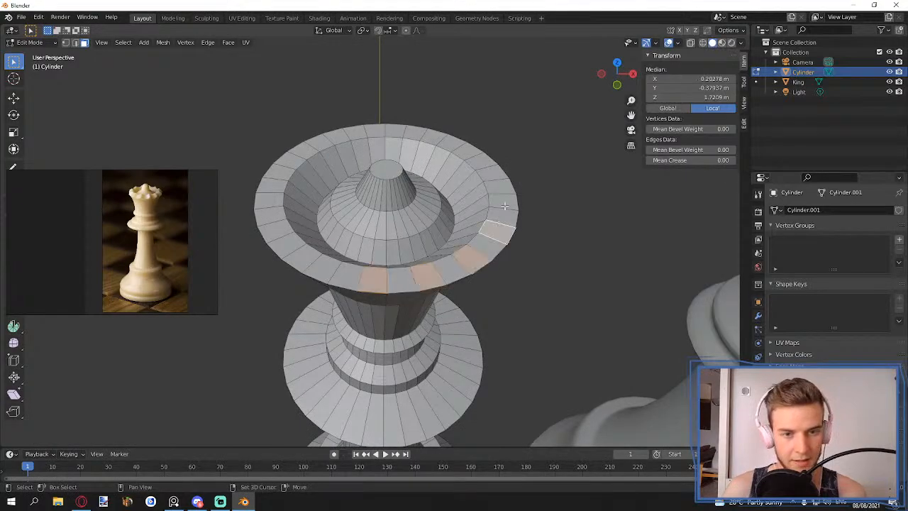
shift+click(504, 202)
shift+click(492, 171)
shift+click(468, 151)
shift+click(434, 137)
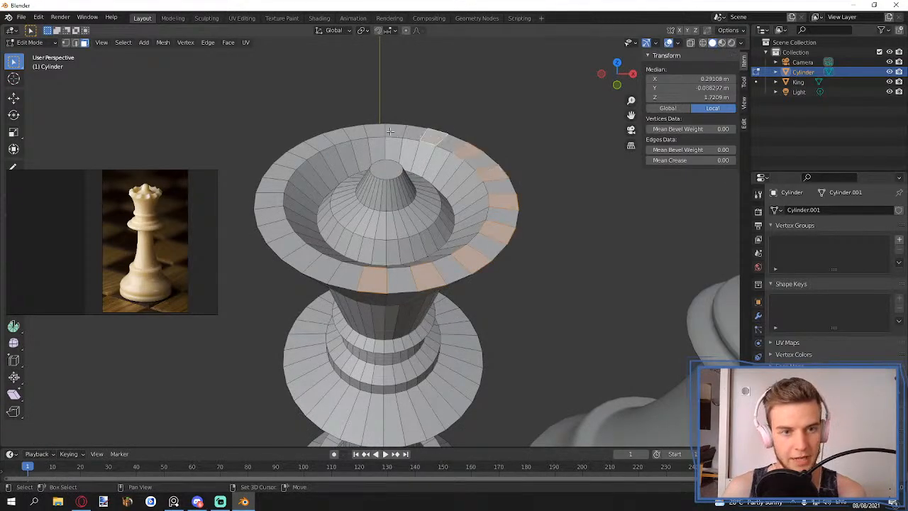
shift+click(392, 132)
shift+click(355, 131)
shift+click(319, 142)
shift+click(290, 161)
shift+click(273, 184)
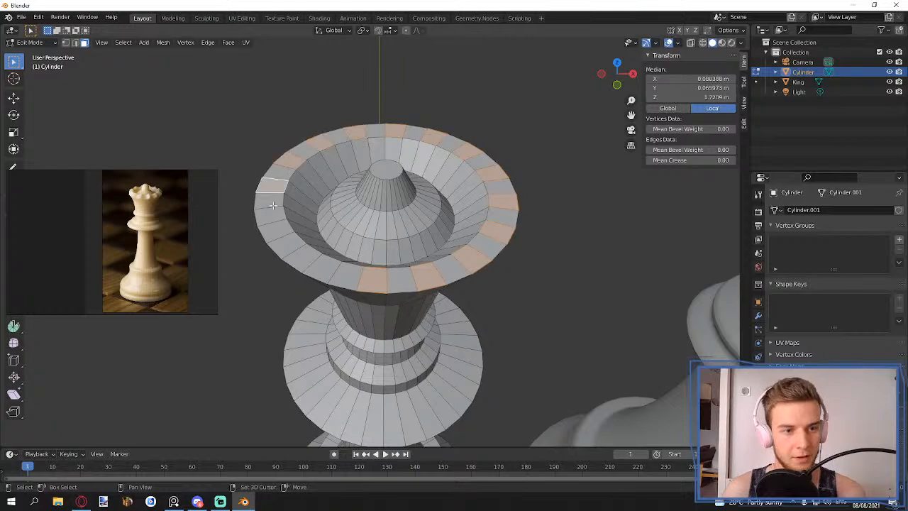
shift+click(272, 215)
shift+click(287, 247)
shift+click(323, 268)
- Extrude the selected rim faces about 0.0014 m upward, using Normal orientation and the Individual Origins pivot
middle_drag(323, 268, 448, 212)
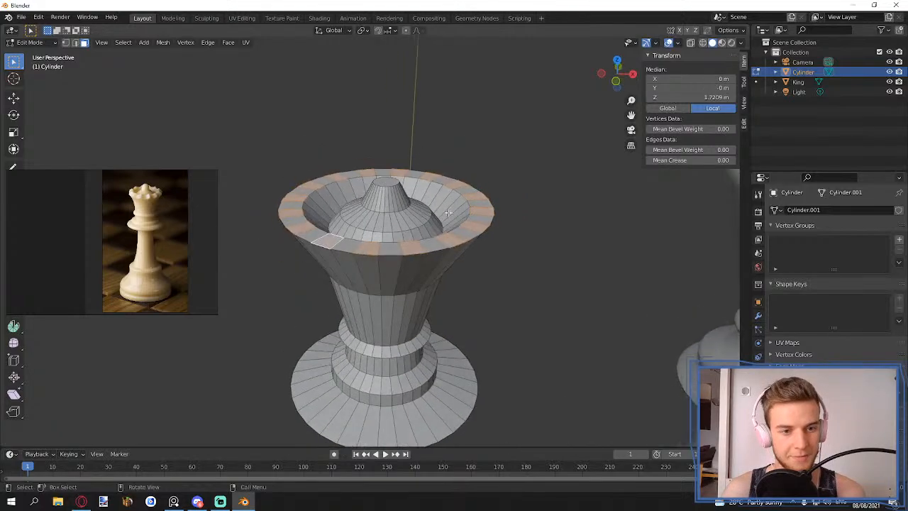
click(334, 30)
click(326, 88)
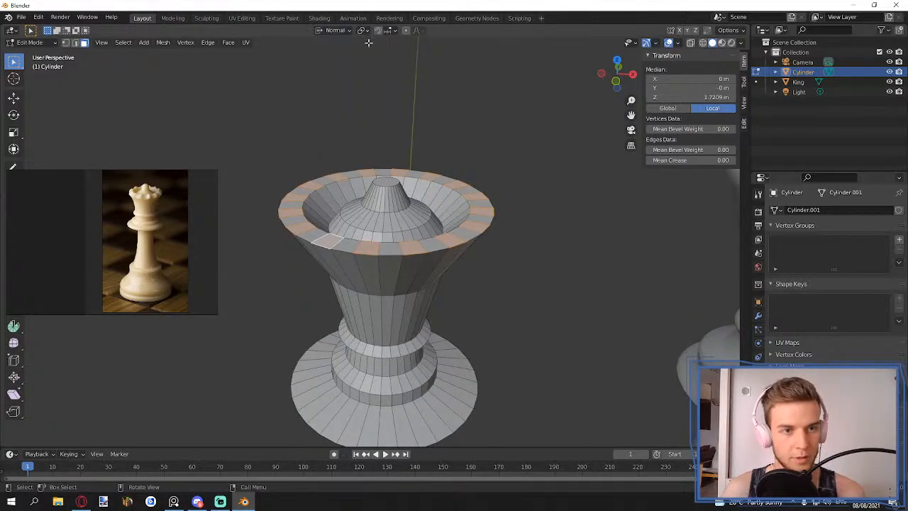
click(364, 31)
click(383, 65)
key(e)
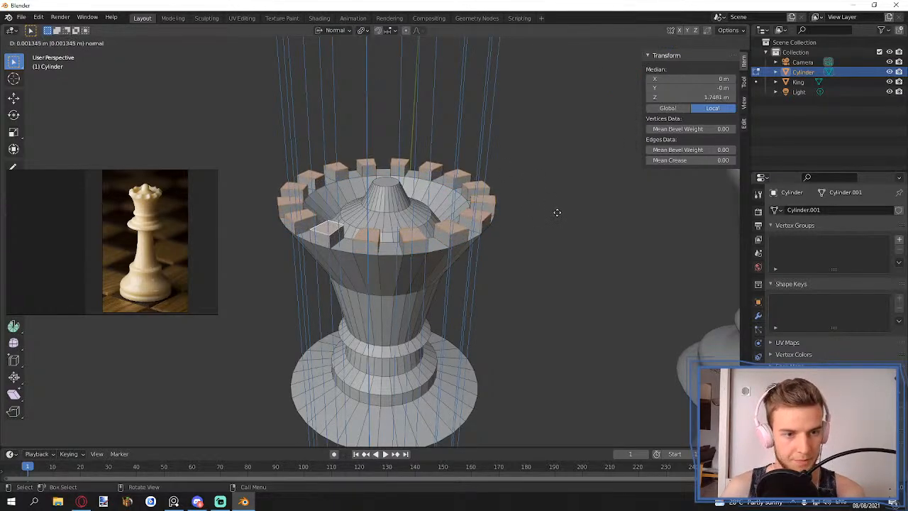
click(557, 212)
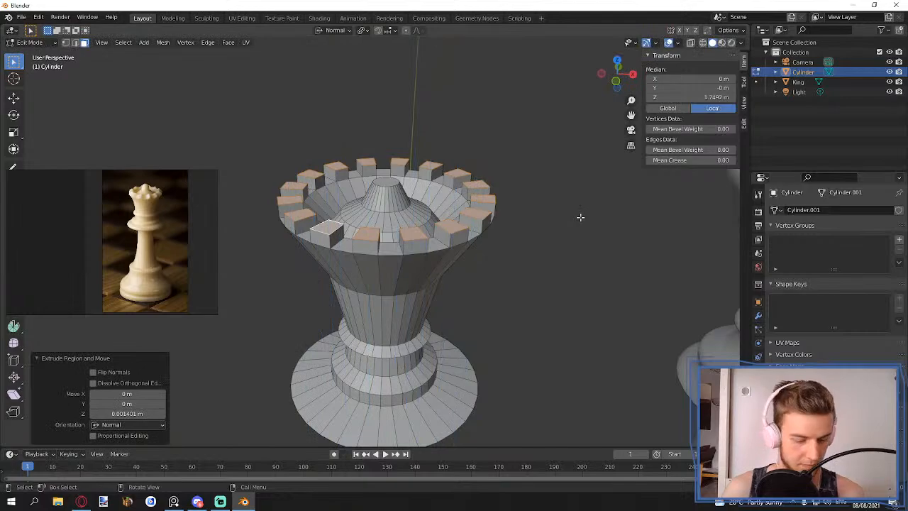
key(s)
key(shift+z)
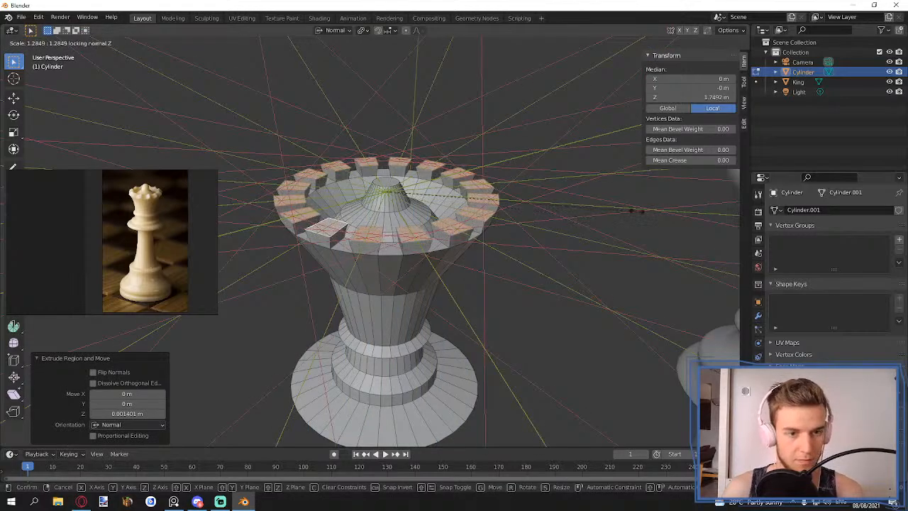
click(631, 210)
- Scale the crown teeth's top faces about 1.076 in X and Y, using Global orientation and the Median Point pivot
click(345, 30)
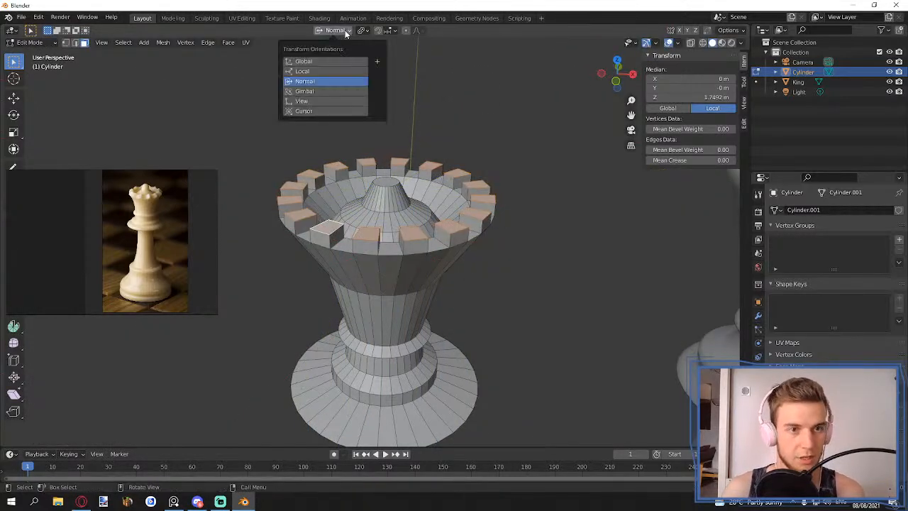
click(328, 63)
click(361, 30)
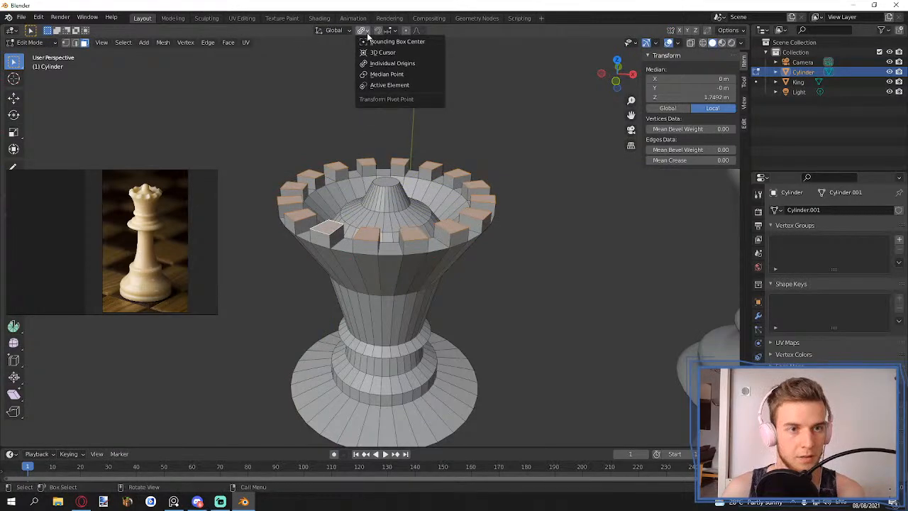
click(388, 73)
key(s)
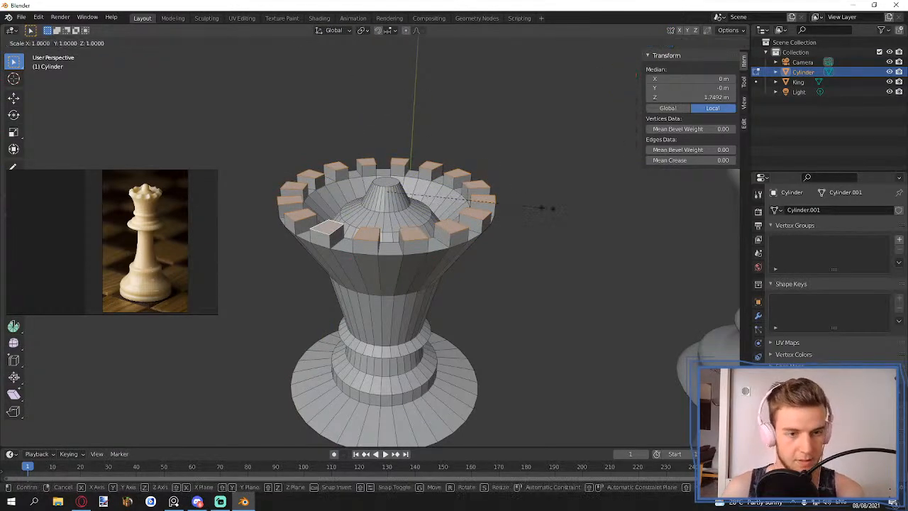
key(shift+z)
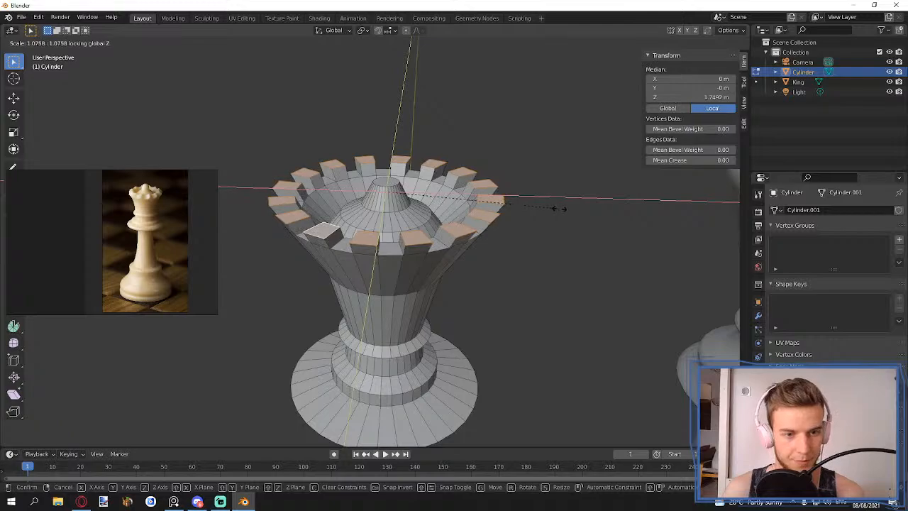
click(559, 208)
- Add a level 1 Subdivision modifier to the queen in Object Mode
scroll(483, 204, down, 5)
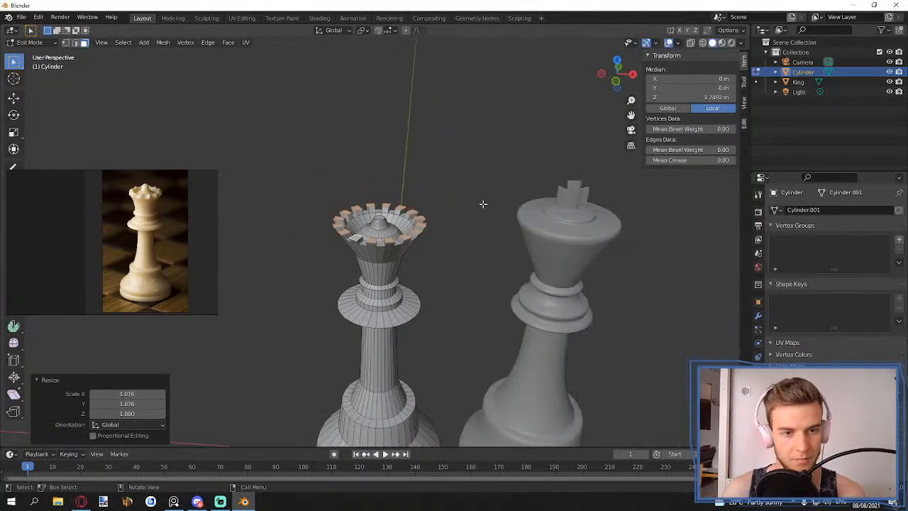
scroll(440, 213, up, 2)
key(Tab)
scroll(452, 235, down, 4)
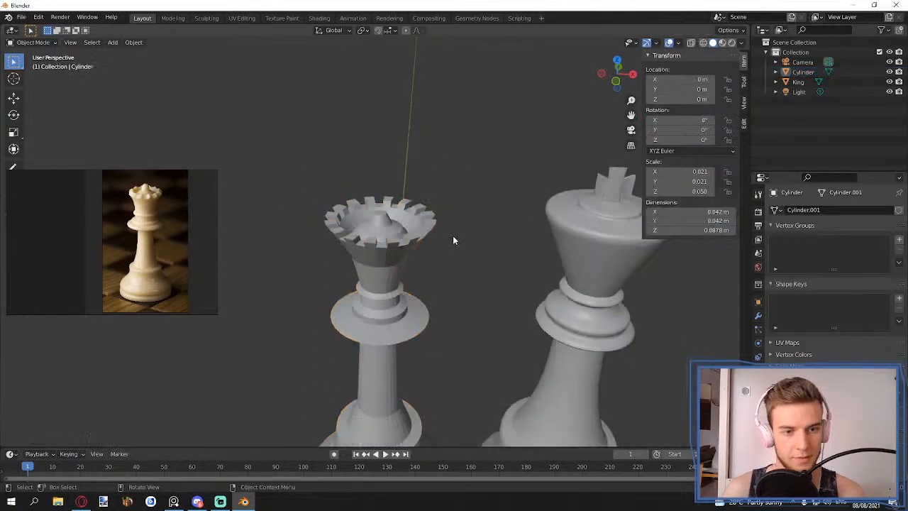
scroll(402, 273, up, 3)
click(400, 283)
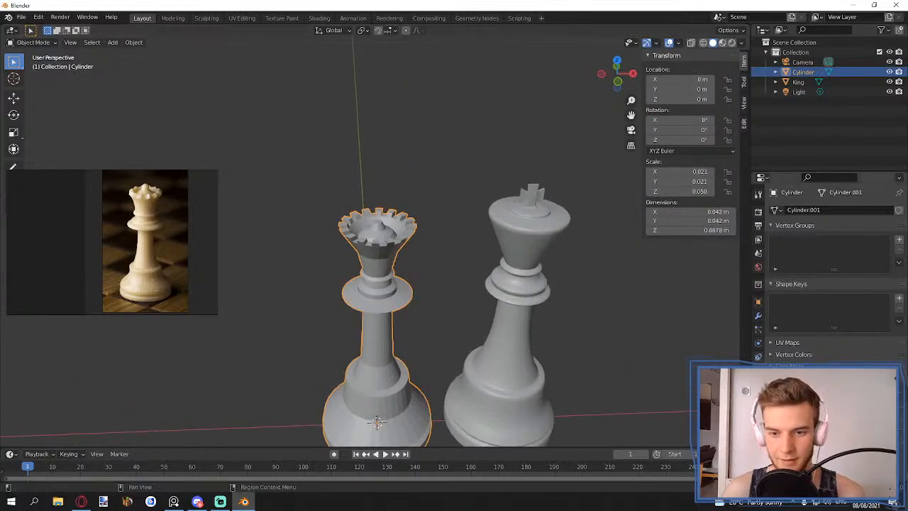
click(758, 314)
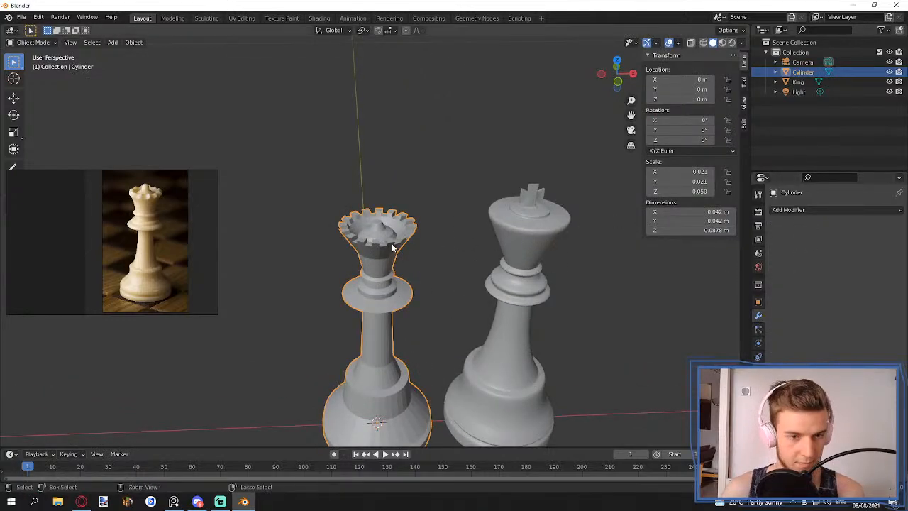
key(ctrl+1)
middle_drag(438, 240, 402, 205)
scroll(402, 205, up, 2)
click(402, 206)
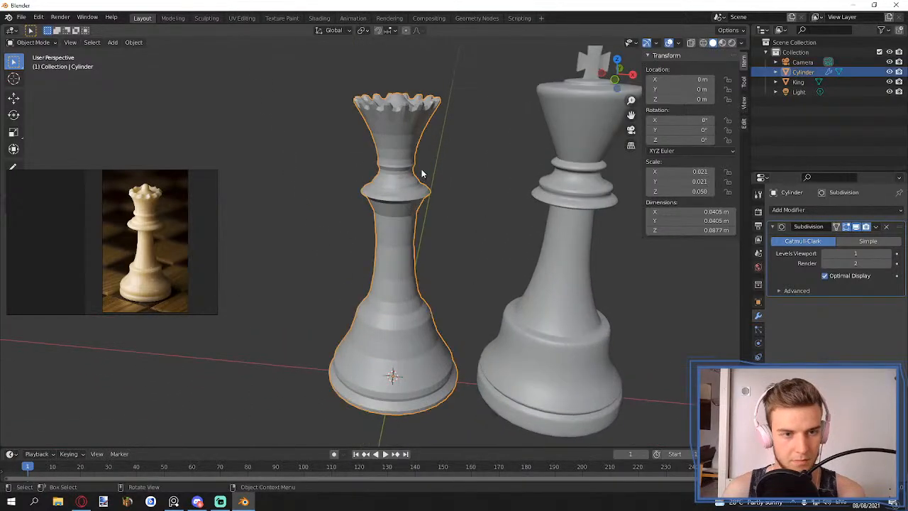
middle_drag(422, 175, 408, 149)
scroll(406, 211, up, 3)
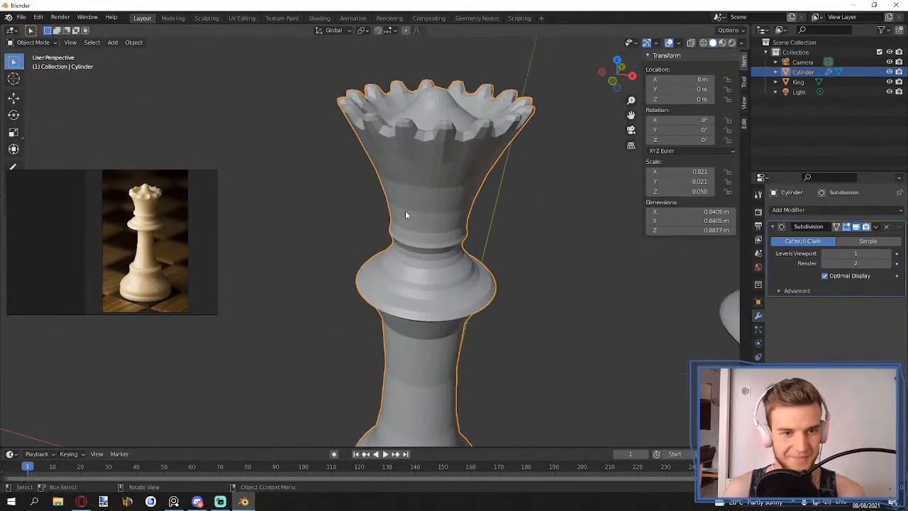
- Lower the crown teeth's top faces about 0.00093 m along global Z in Edit Mode
middle_drag(406, 210, 502, 141)
key(Tab)
key(g)
key(z)
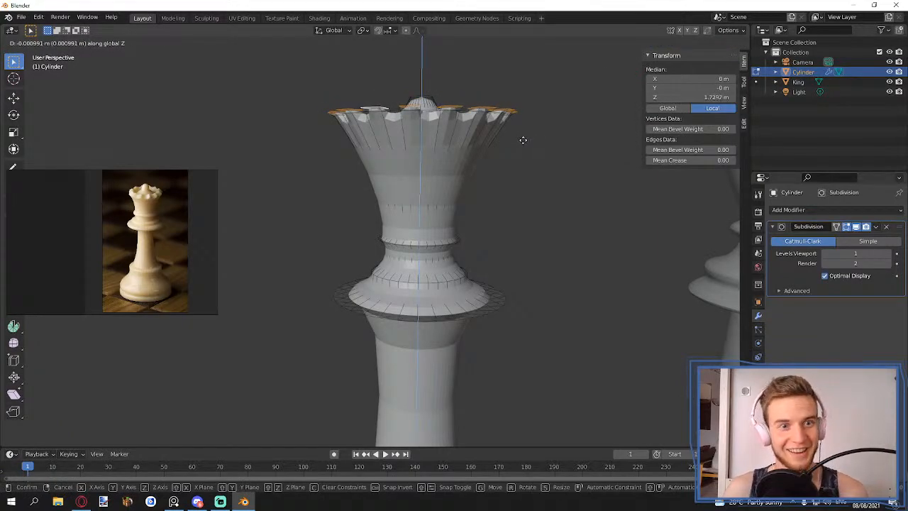
click(522, 140)
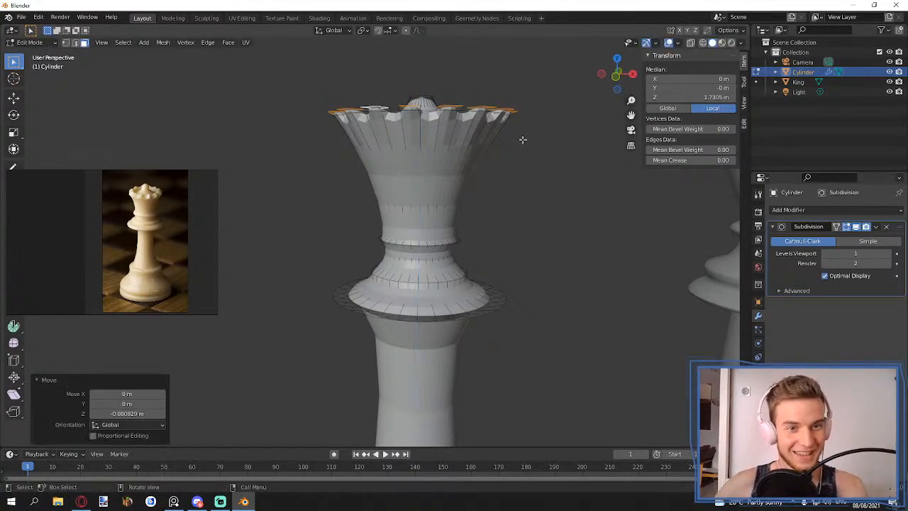
- Bevel the central tip's top face about 0.03 m wide with 4 segments to round it off
middle_drag(451, 130, 437, 173)
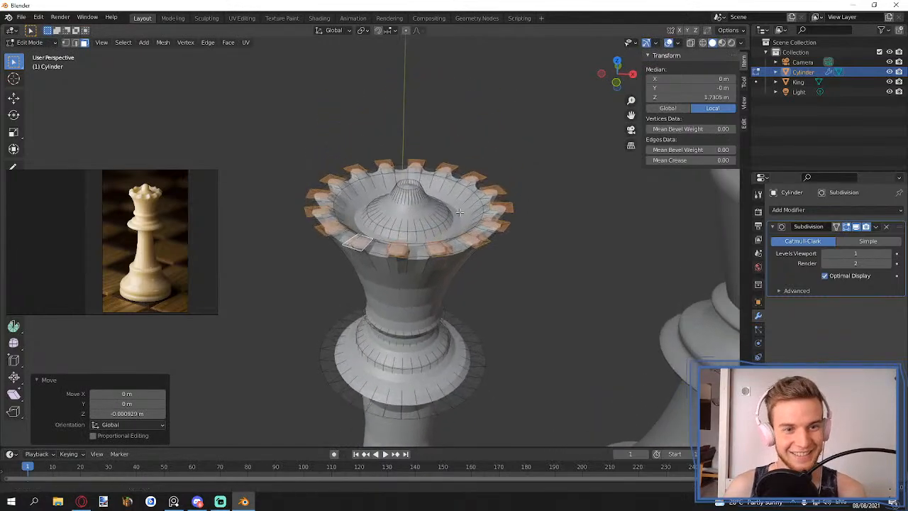
scroll(437, 172, up, 4)
click(437, 172)
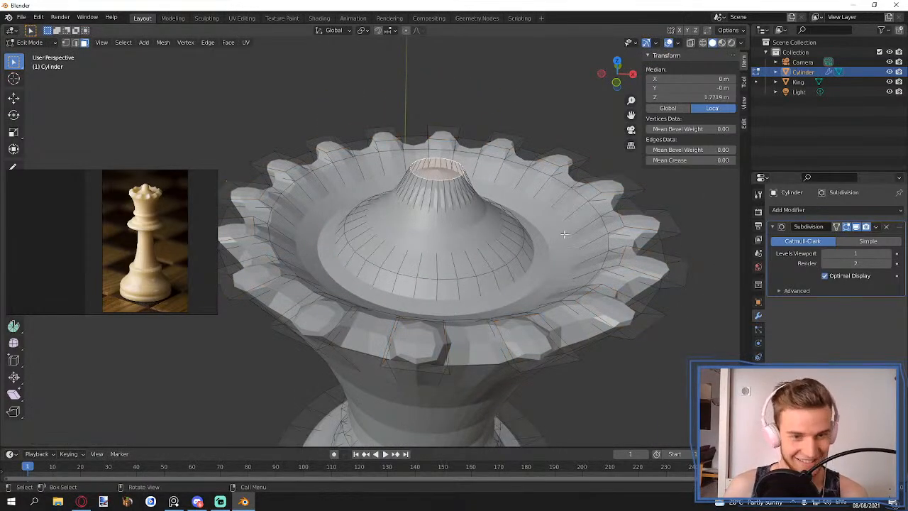
key(ctrl+b)
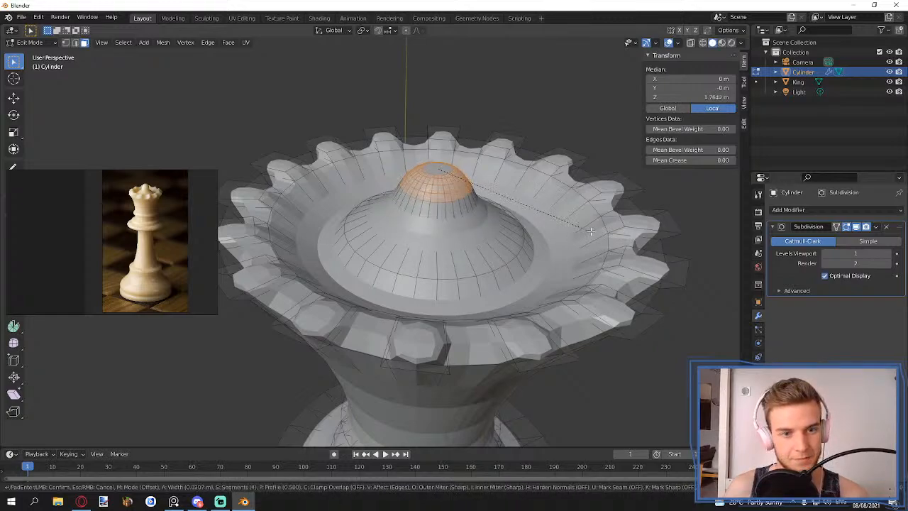
click(585, 231)
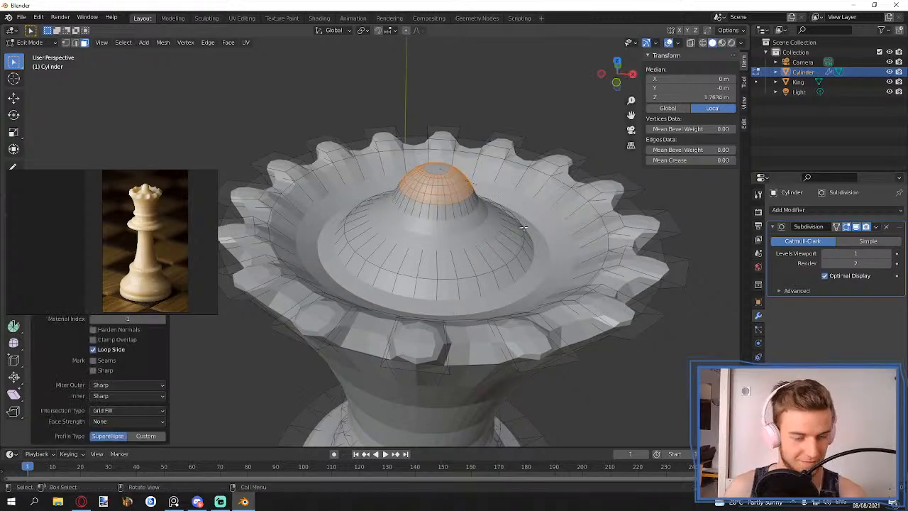
- Hide the Subdivision modifier in the viewport and select the edge loop where the central tip meets the dome
key(2)
click(429, 228)
alt+click(428, 231)
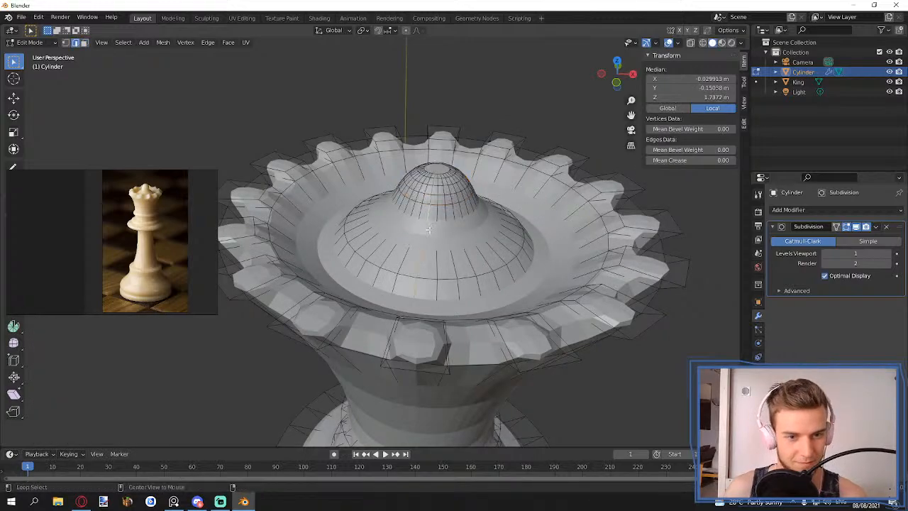
click(434, 237)
alt+click(435, 238)
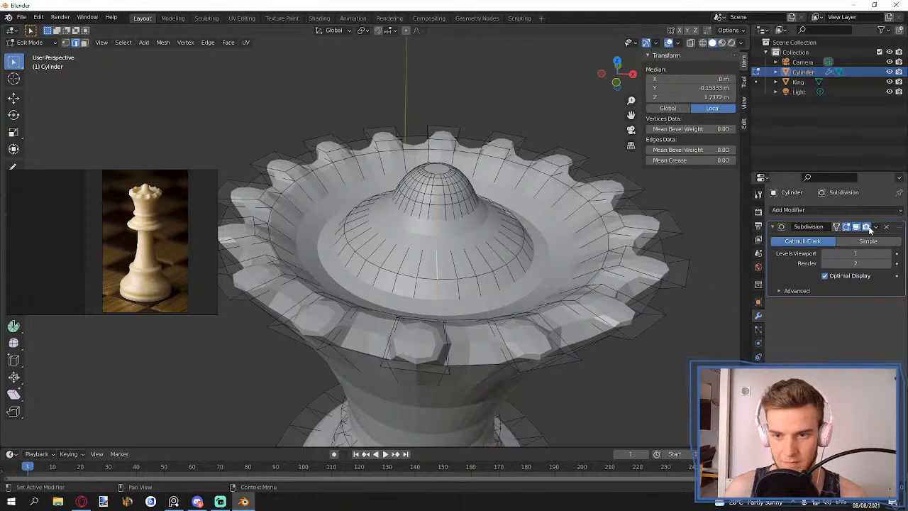
click(865, 228)
scroll(464, 226, up, 2)
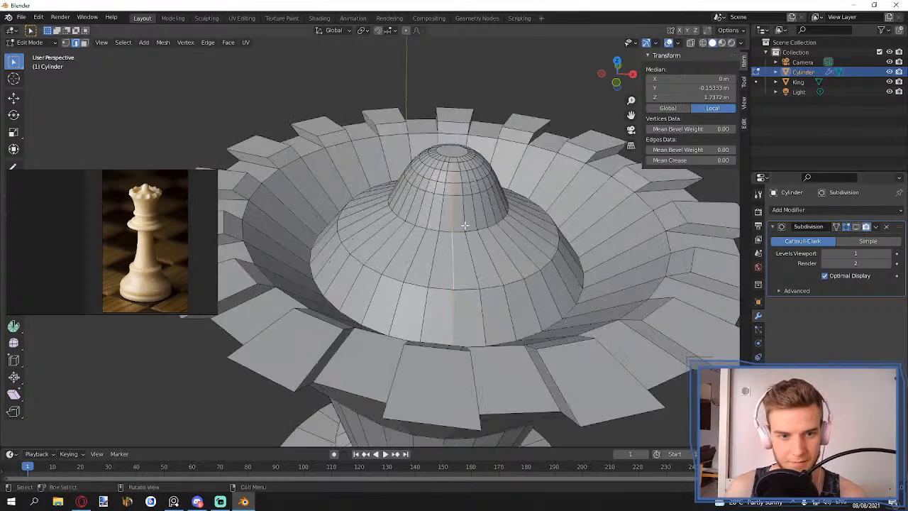
alt+click(459, 232)
middle_drag(459, 233, 505, 212)
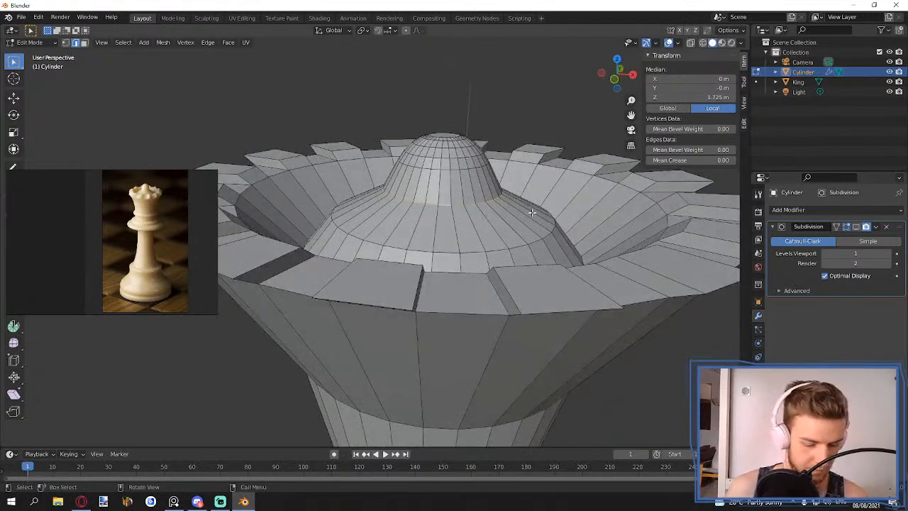
- Try to bevel the edge loop at the tip's base with one segment, and preview it with the subdivision
key(ctrl+b)
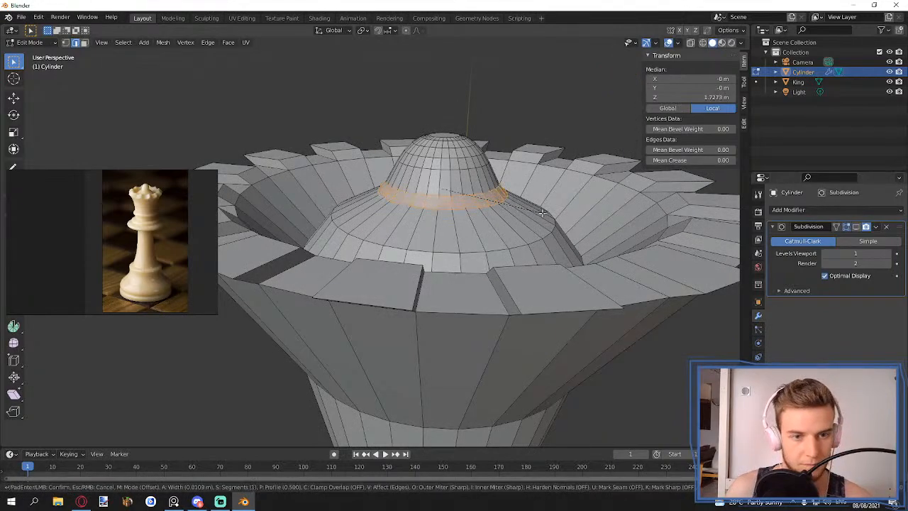
click(539, 211)
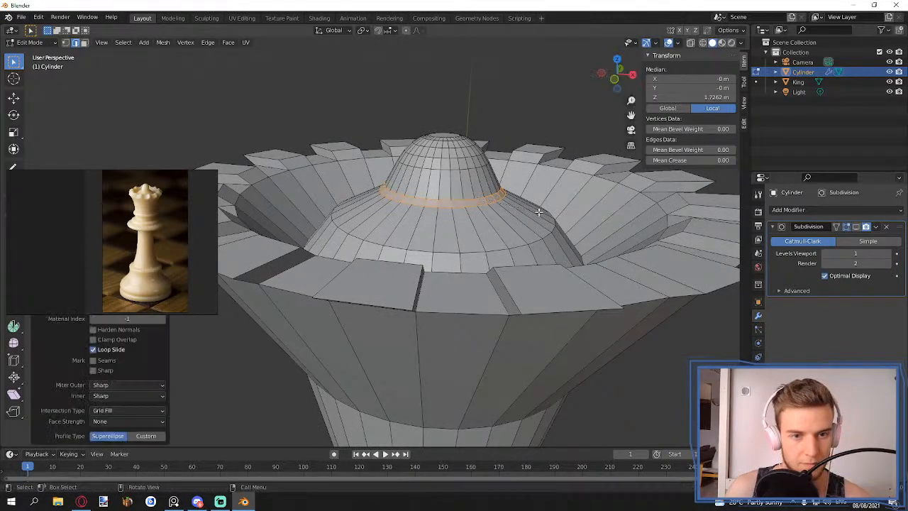
click(857, 227)
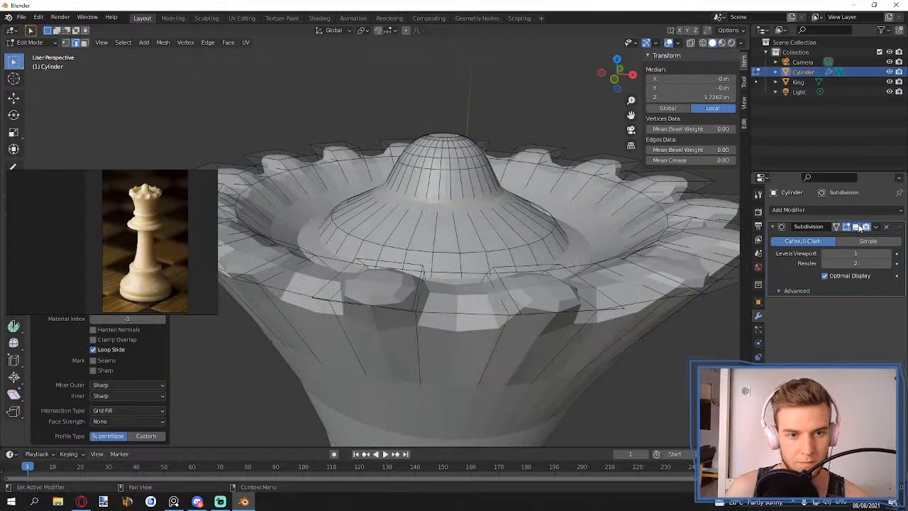
click(857, 227)
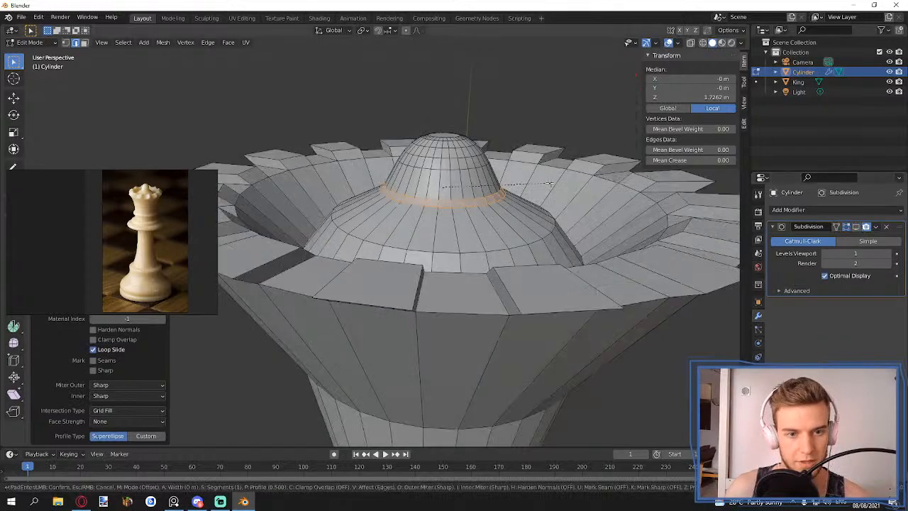
- Bevel the edge loop at the tip's base about 0.0025 m wide with one segment and preview it with the subdivision
key(ctrl+b)
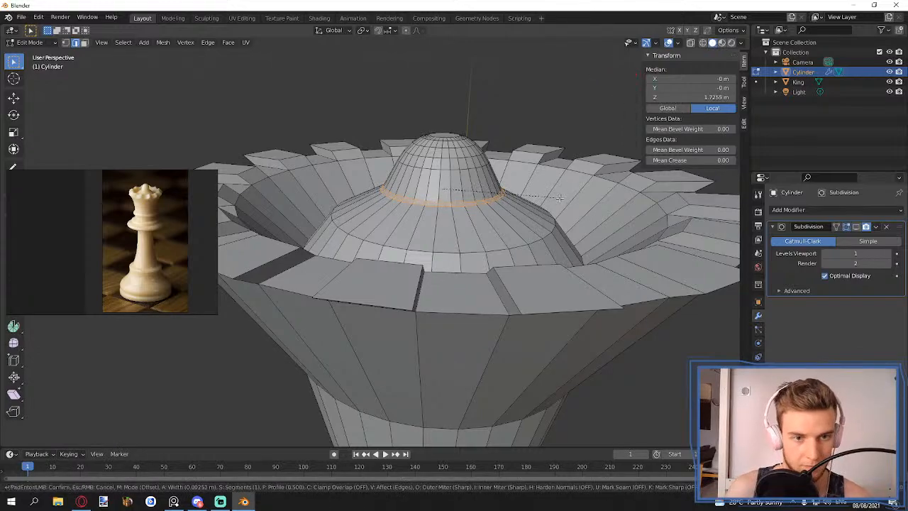
click(559, 198)
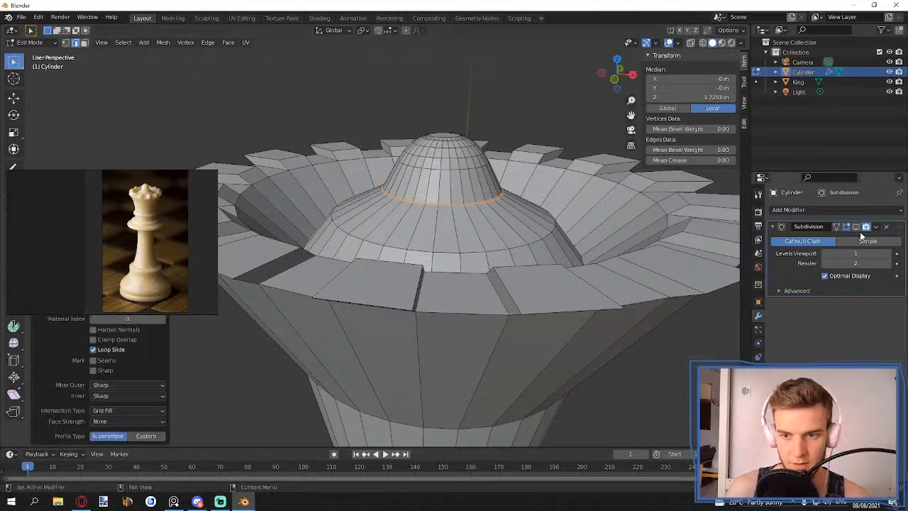
click(857, 226)
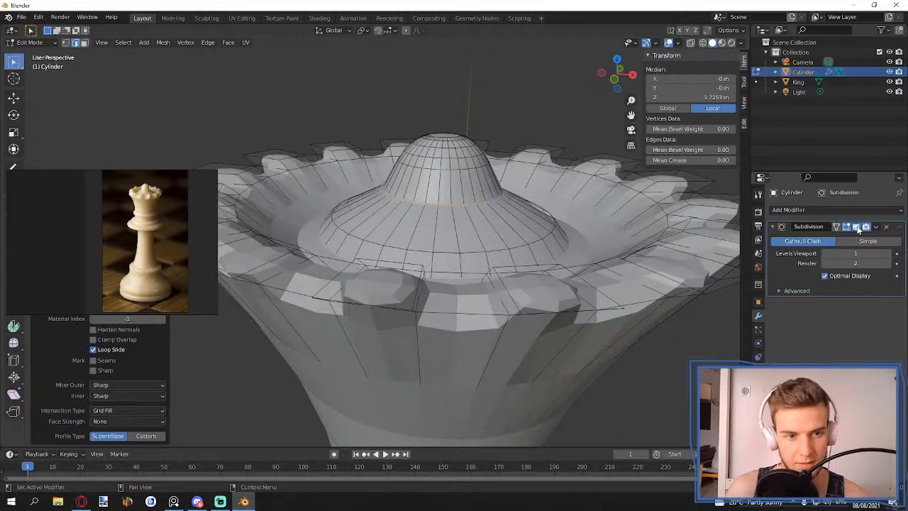
click(856, 226)
- Bevel the edge loop where the dome meets the bowl of the head with one segment, and preview it with the subdivision
middle_drag(333, 213, 322, 324)
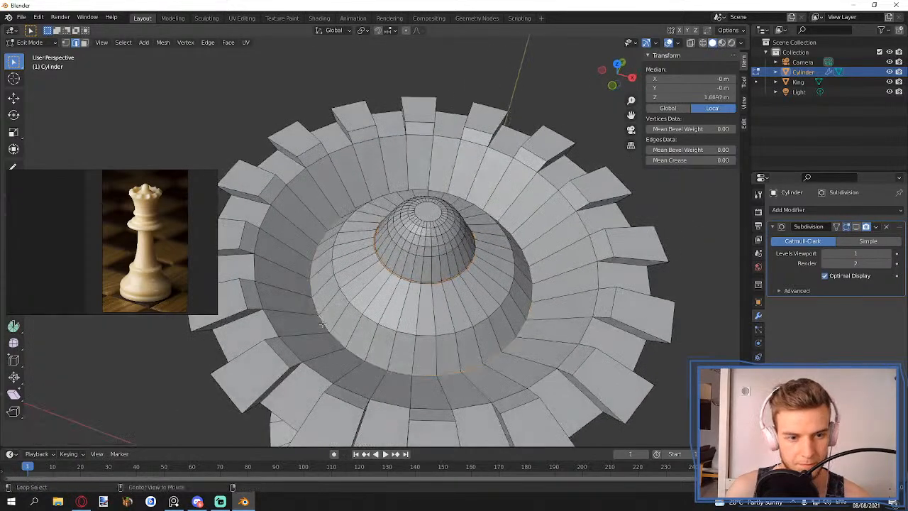
alt+click(323, 324)
key(ctrl+b)
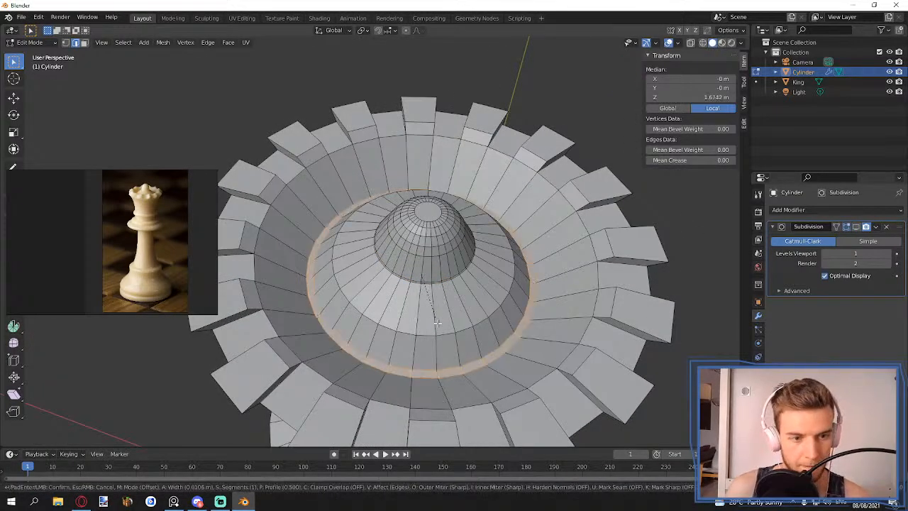
click(435, 325)
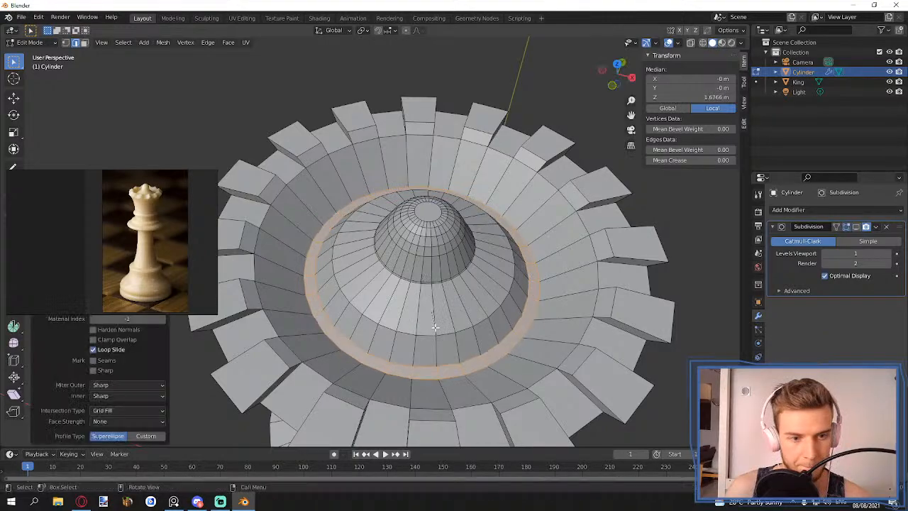
click(856, 227)
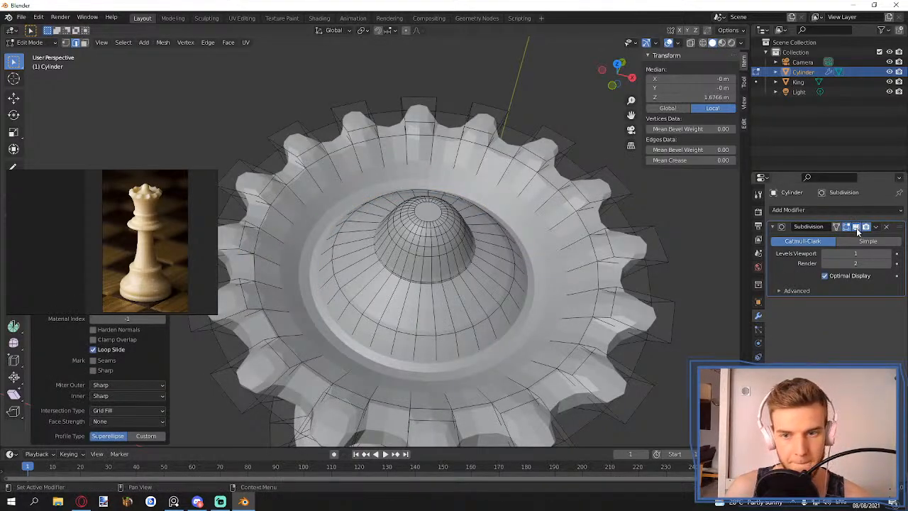
click(856, 227)
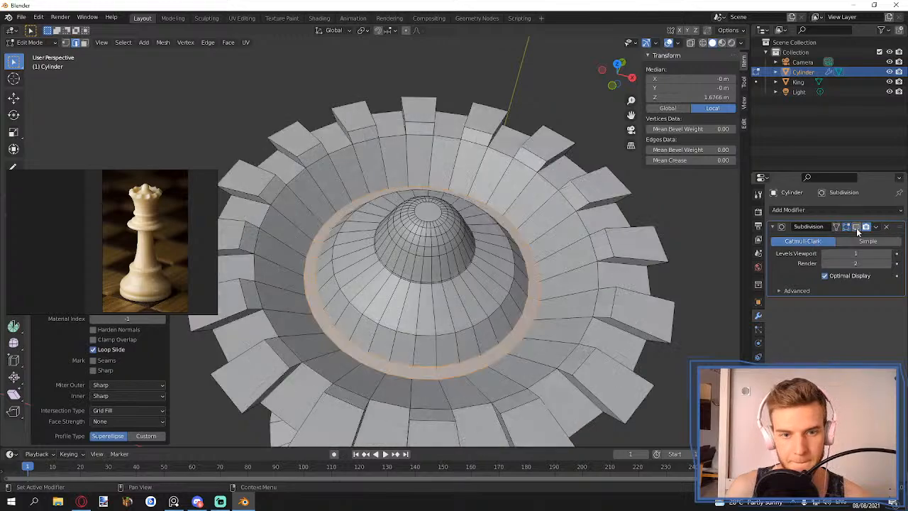
- Shade the queen smooth in Object Mode and show its Subdivision modifier in the viewport again
key(Tab)
right_click(494, 231)
click(474, 224)
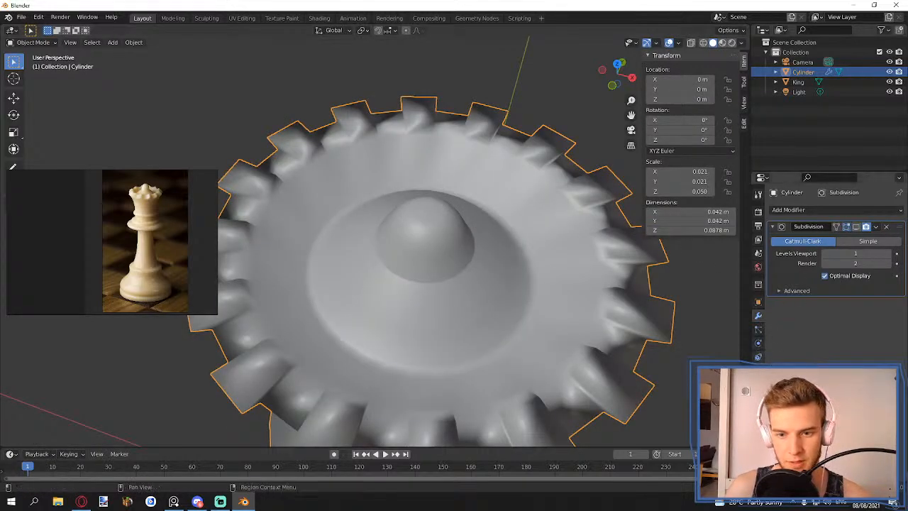
click(856, 227)
- Enable Auto Smooth for the queen mesh's normals
middle_drag(446, 225, 395, 243)
scroll(416, 255, up, 3)
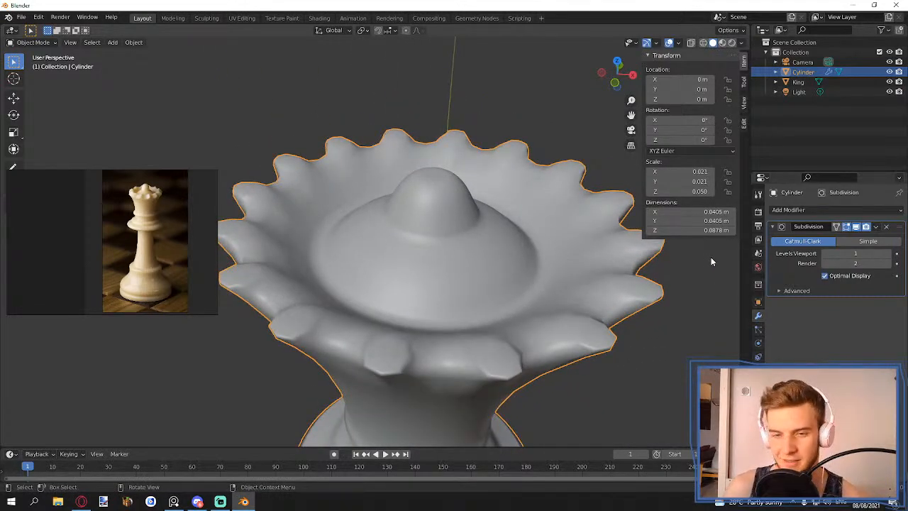
click(758, 370)
click(825, 403)
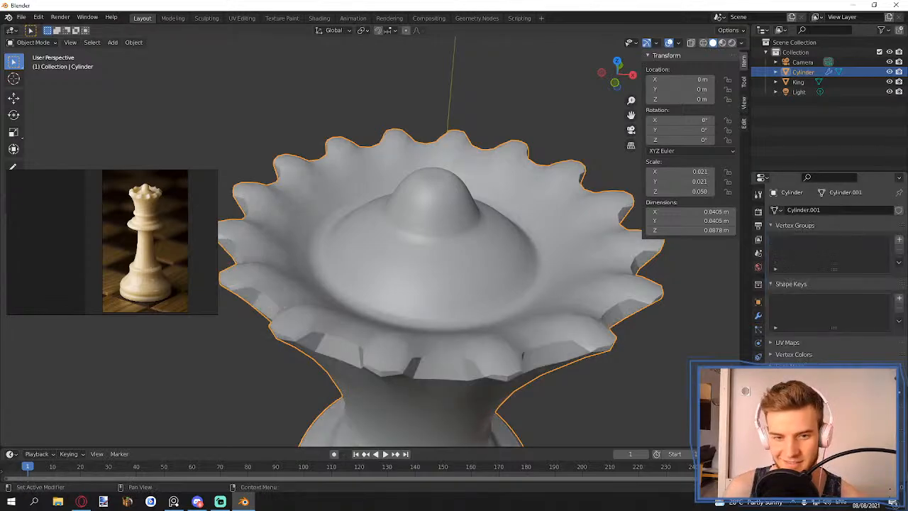
middle_drag(578, 307, 530, 262)
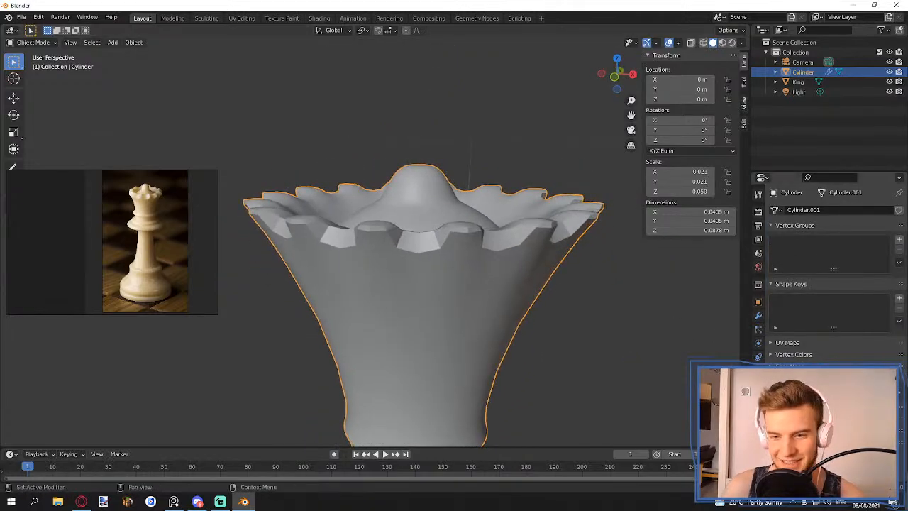
drag(855, 403, 880, 403)
mouse_move(421, 230)
middle_down()
mouse_move(434, 261)
mouse_move(412, 265)
mouse_move(443, 224)
mouse_move(438, 235)
middle_up()
- In Edit Mode, set the mean crease of the base groove's upper edge loop to 0.53 and its innermost loop to 0.75
key(Tab)
scroll(429, 276, down, 6)
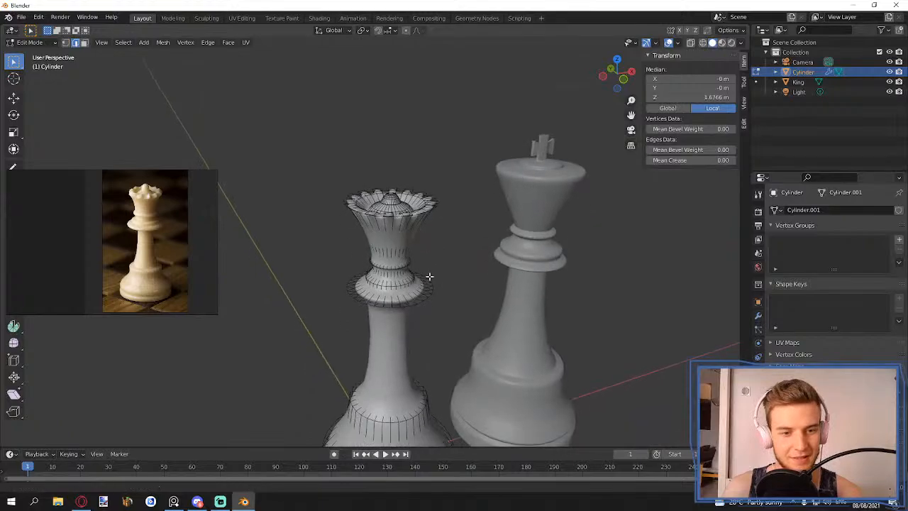
middle_drag(429, 276, 390, 243)
shift+middle_drag(439, 349, 444, 198)
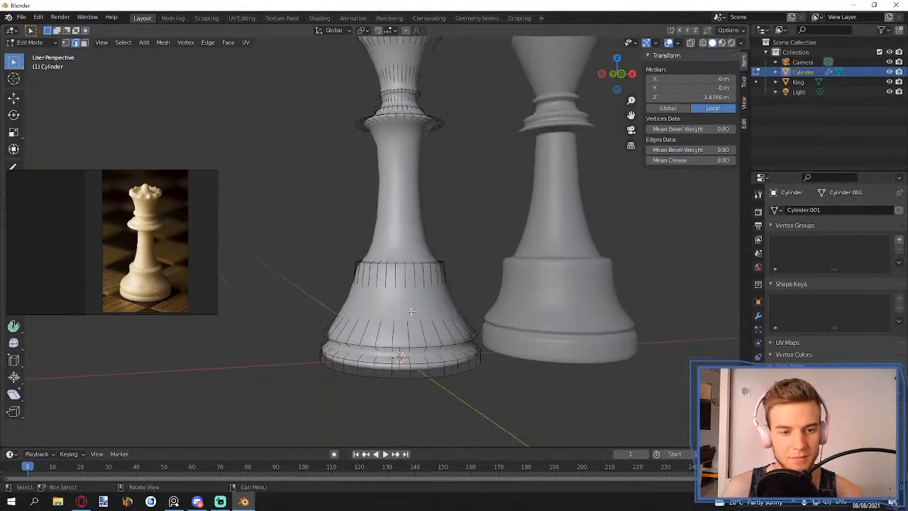
scroll(411, 311, up, 4)
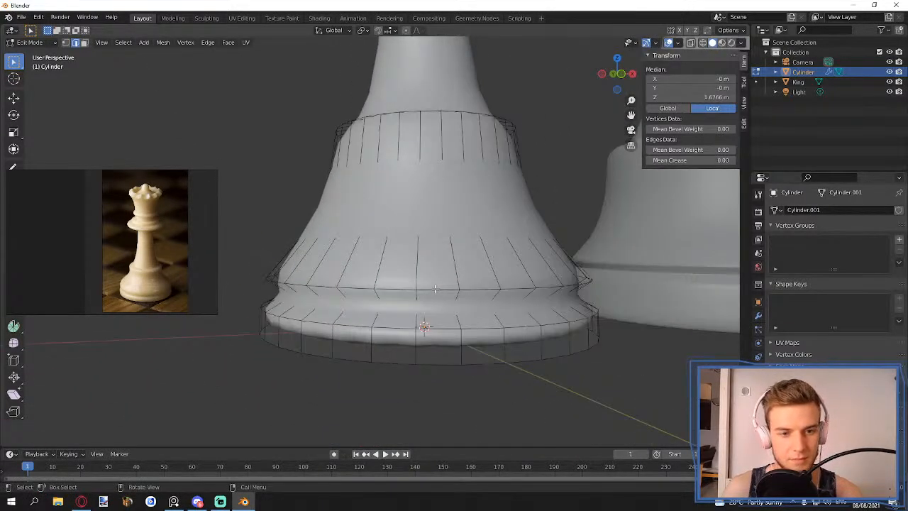
scroll(435, 287, down, 5)
shift+middle_drag(434, 287, 427, 217)
scroll(426, 217, up, 2)
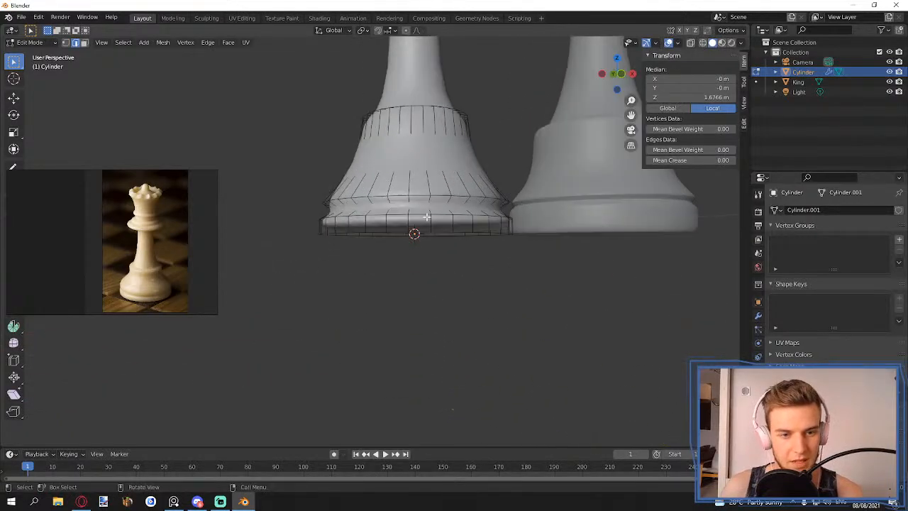
alt+click(427, 204)
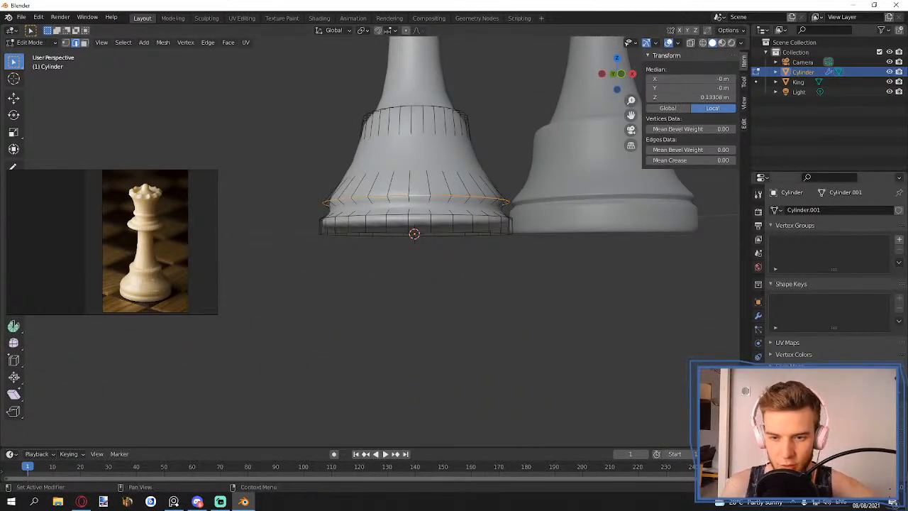
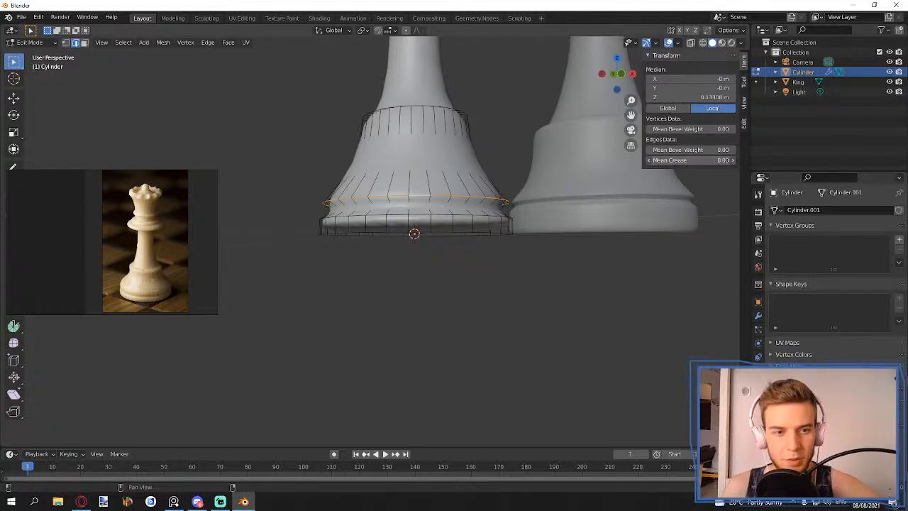
mouse_move(690, 160)
mouse_down()
mouse_move(730, 160)
mouse_move(700, 161)
mouse_up()
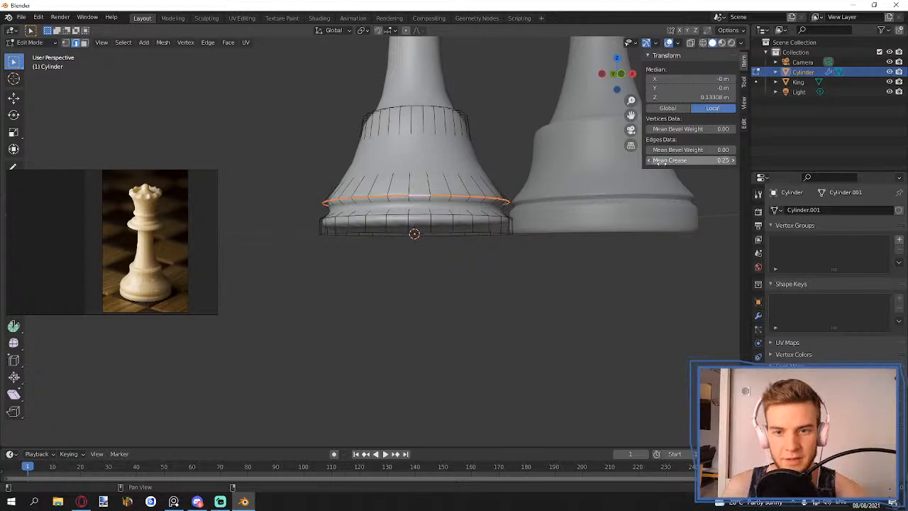
scroll(429, 197, up, 5)
shift+middle_drag(444, 187, 417, 249)
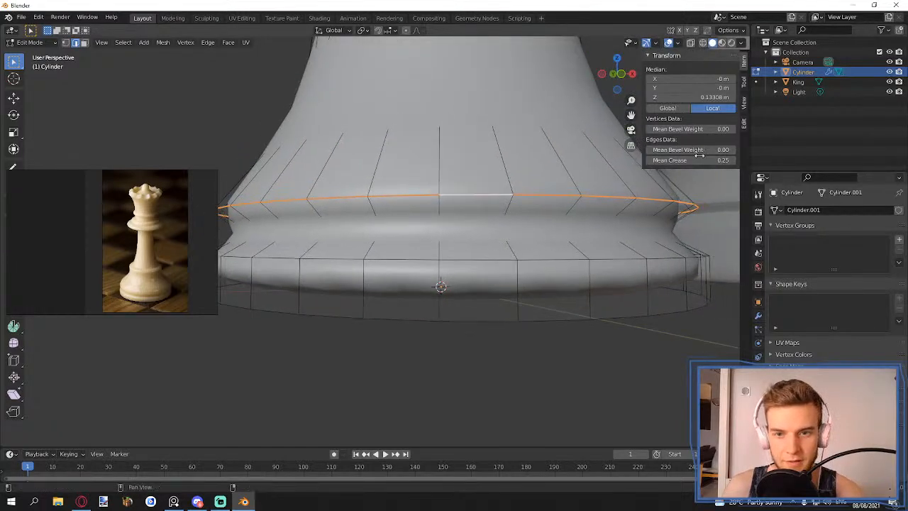
drag(707, 161, 723, 161)
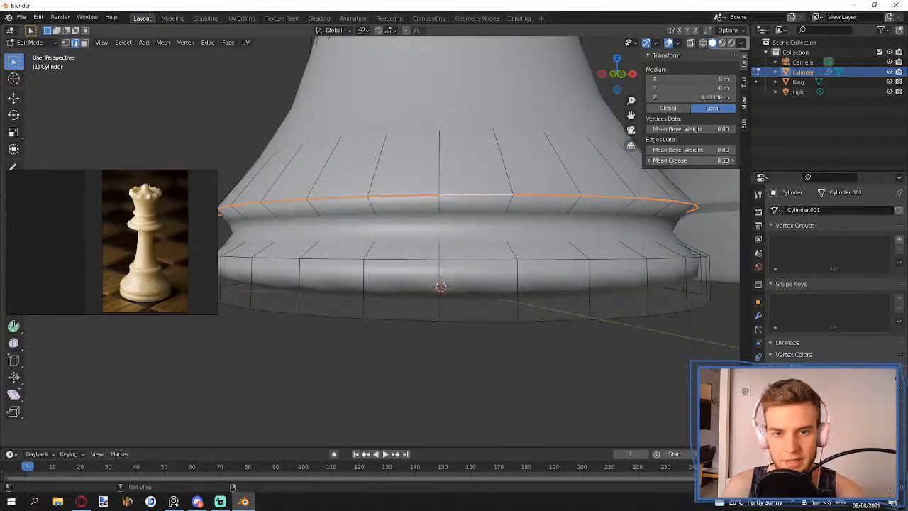
alt+click(468, 230)
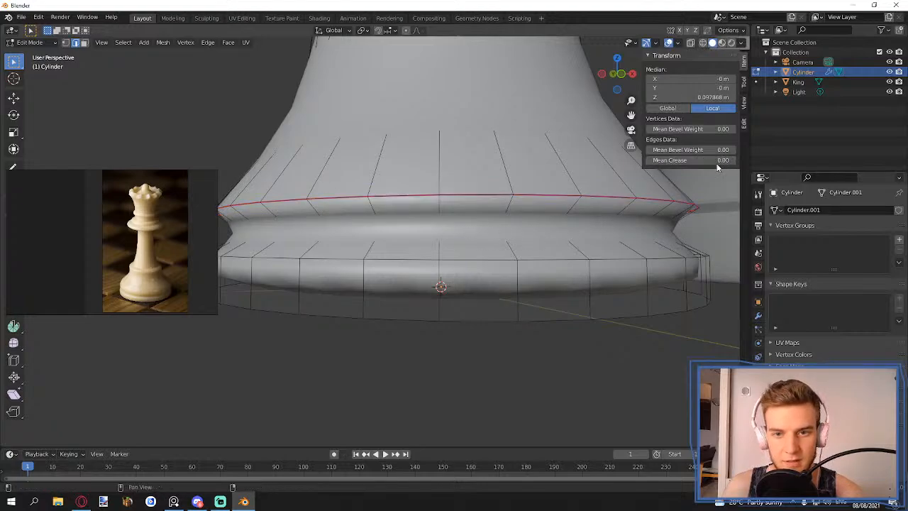
drag(716, 162, 731, 161)
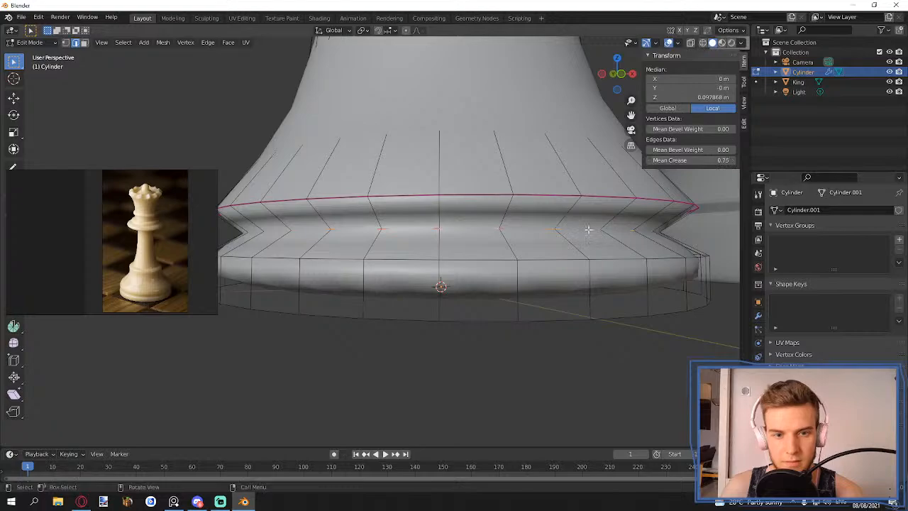
- Try a mean crease of about 0.62 on the edge loop just below the base groove, and undo it
alt+click(475, 259)
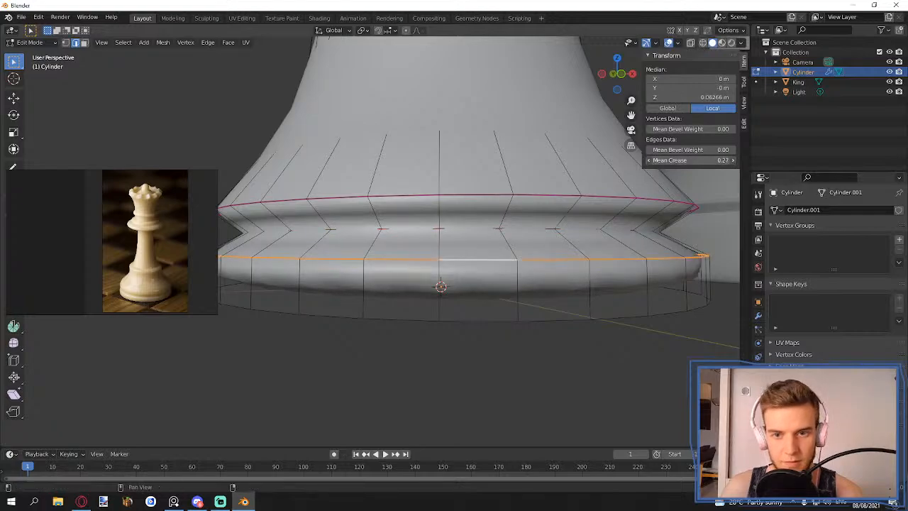
drag(723, 160, 733, 160)
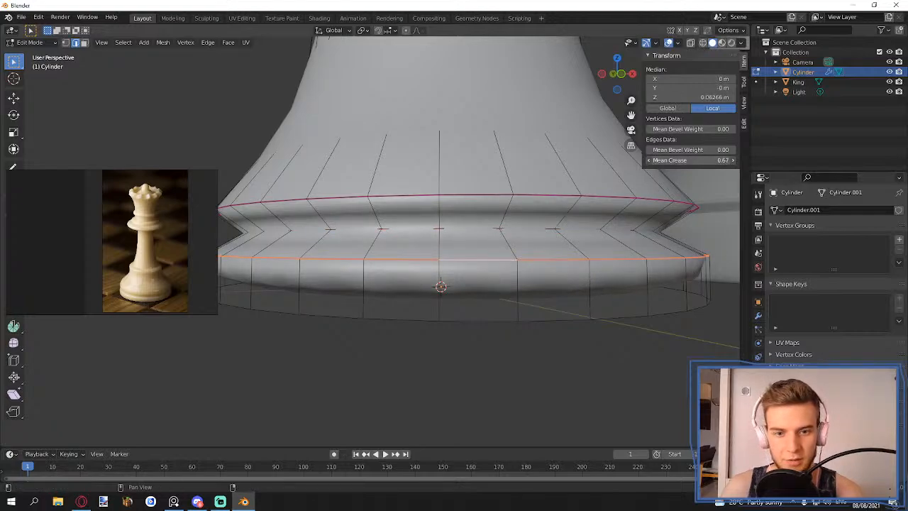
key(ctrl+z)
- Set the mean crease of the queen's bottom edge loop to 0.7 and inspect the underside in Object Mode
alt+click(476, 321)
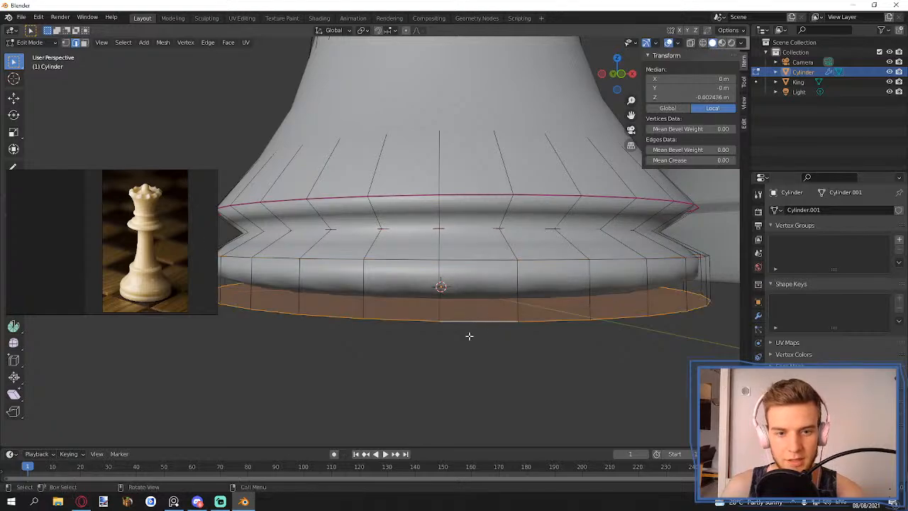
click(700, 160)
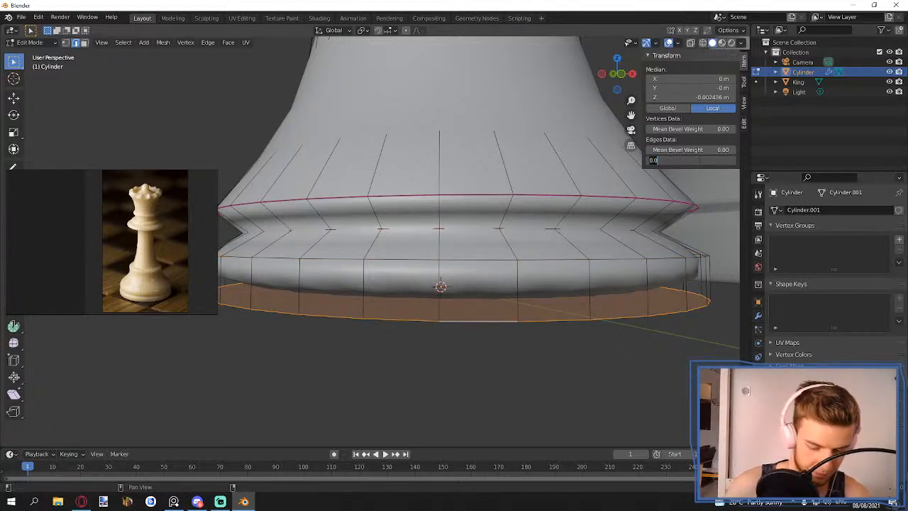
text(0.7)
key(Return)
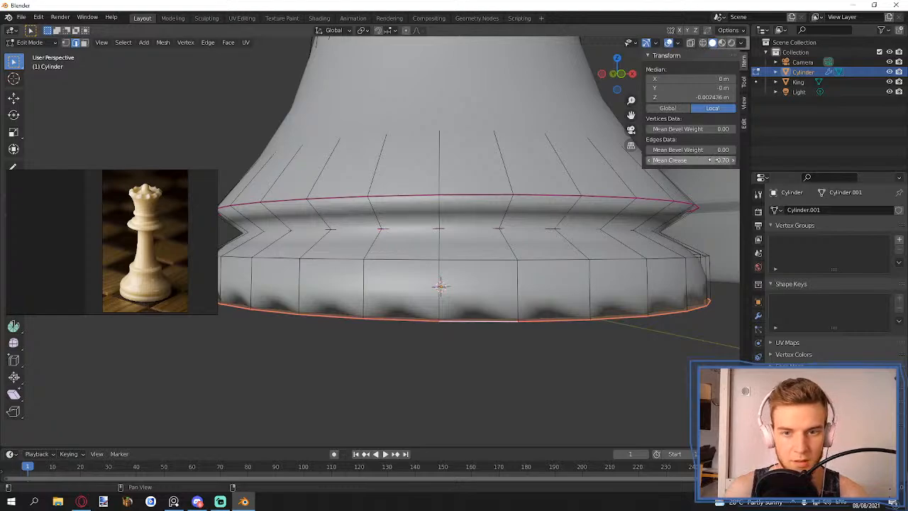
key(Tab)
scroll(521, 199, down, 5)
click(476, 309)
middle_drag(474, 304, 429, 267)
- Bevel the queen's bottom edge loop about 0.025 m wide with two segments, and preview the base in Object Mode
click(431, 267)
key(Tab)
scroll(434, 268, up, 3)
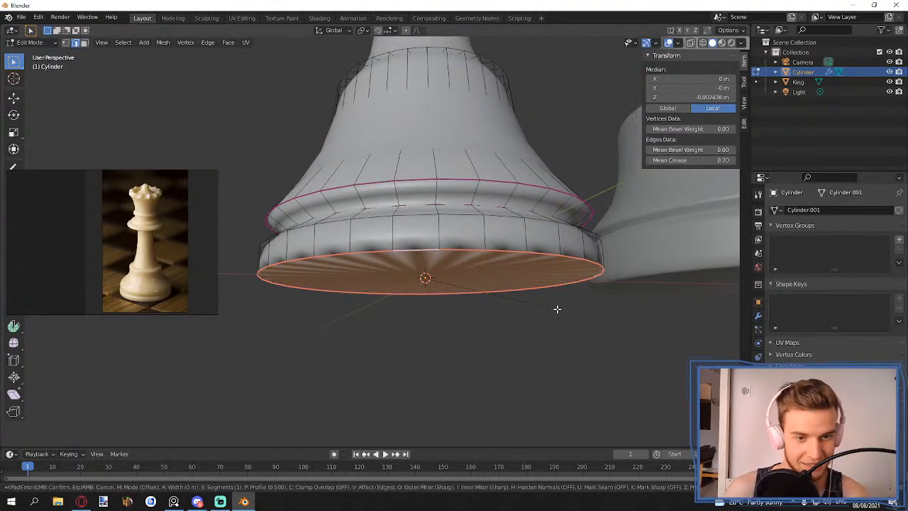
key(ctrl+b)
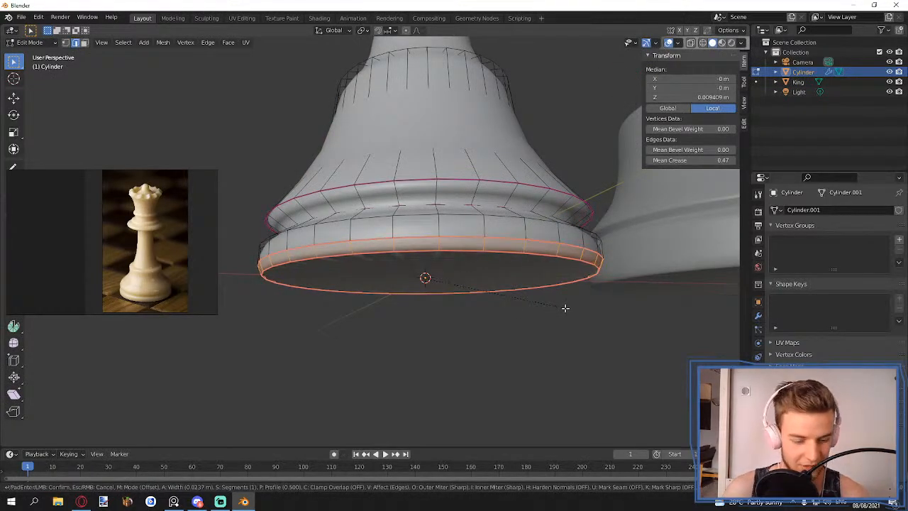
scroll(565, 308, up, 1)
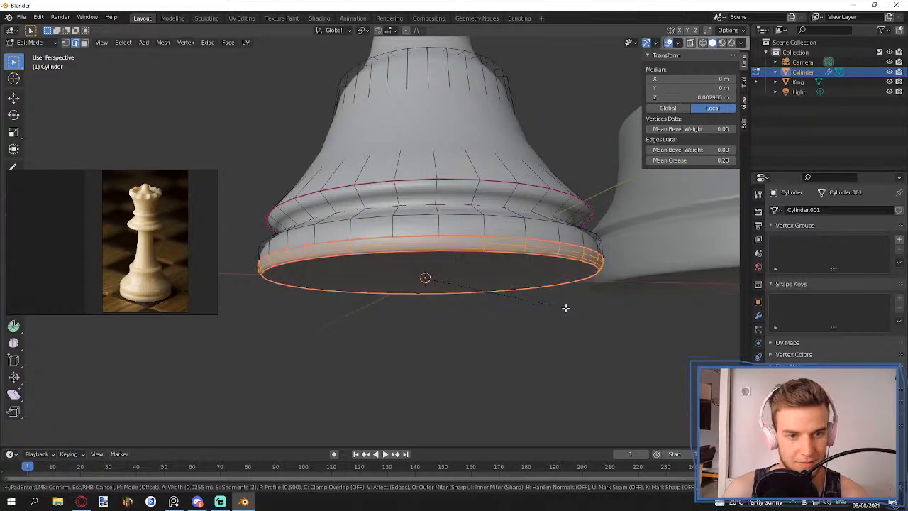
click(565, 307)
key(Tab)
scroll(546, 319, down, 5)
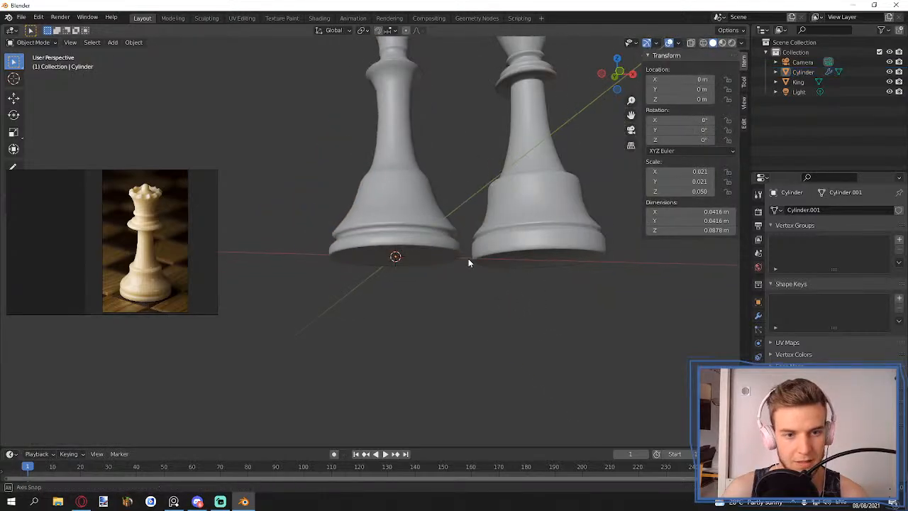
middle_drag(468, 258, 398, 222)
- Set the mean crease of the edge loop midway up the bell-shaped base to 0.60, and compare the result with the King
click(398, 222)
scroll(398, 222, up, 2)
key(Tab)
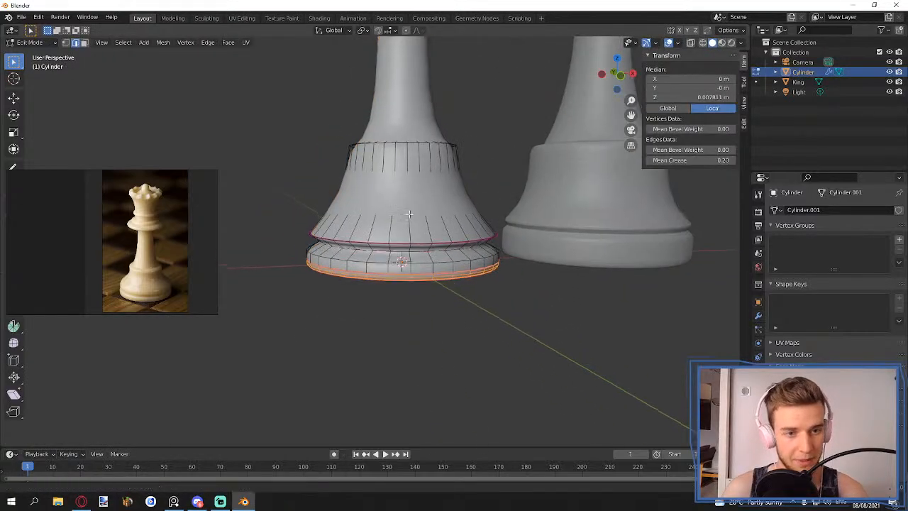
scroll(402, 227, up, 2)
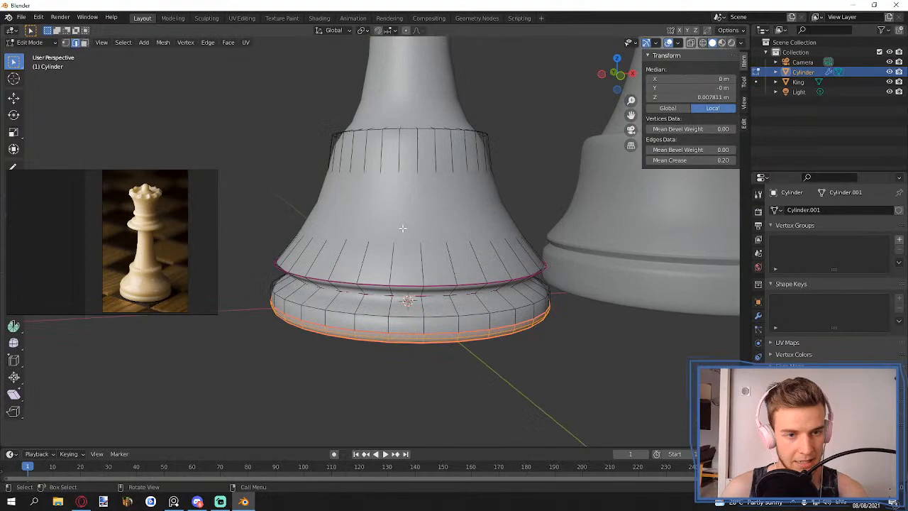
click(758, 316)
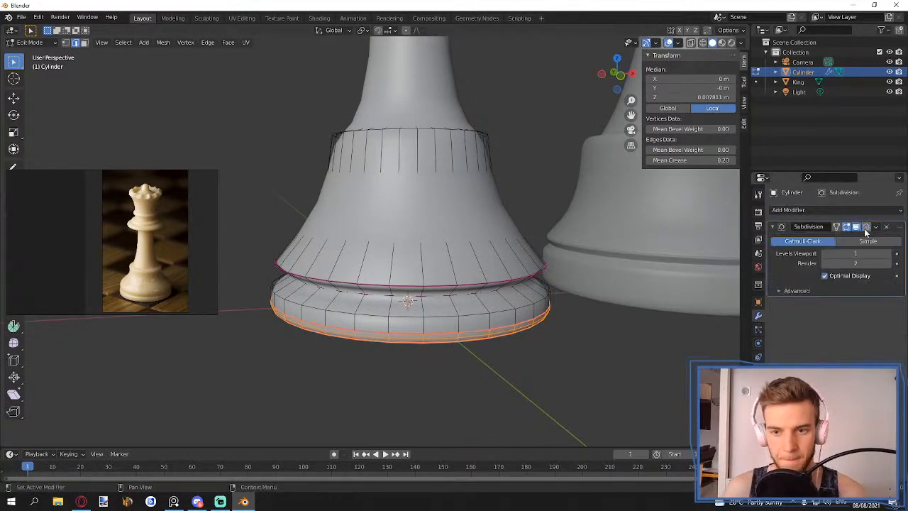
click(856, 227)
scroll(460, 197, up, 1)
alt+click(460, 198)
click(856, 228)
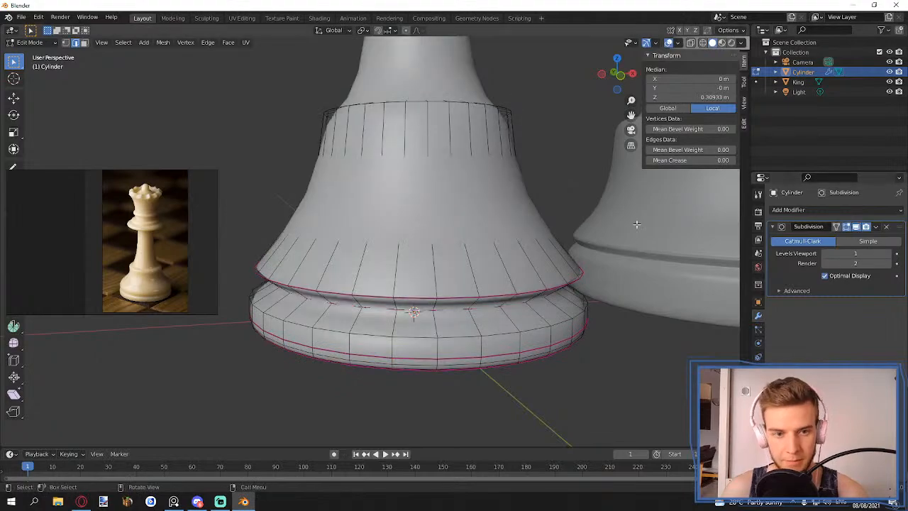
drag(702, 160, 713, 162)
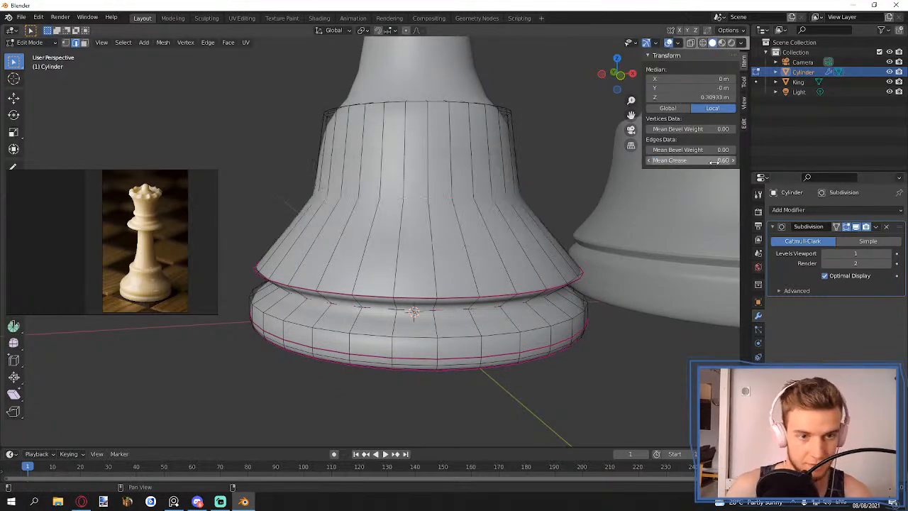
key(Tab)
scroll(523, 175, down, 2)
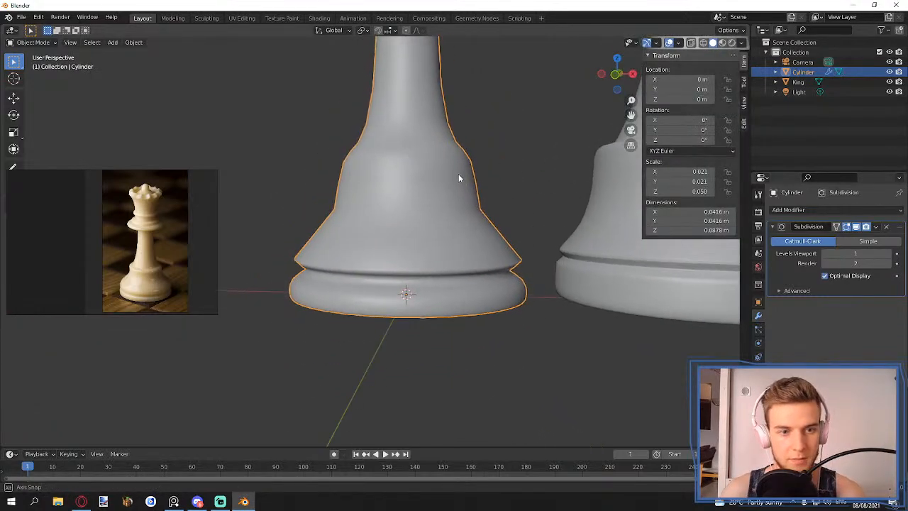
scroll(458, 177, down, 4)
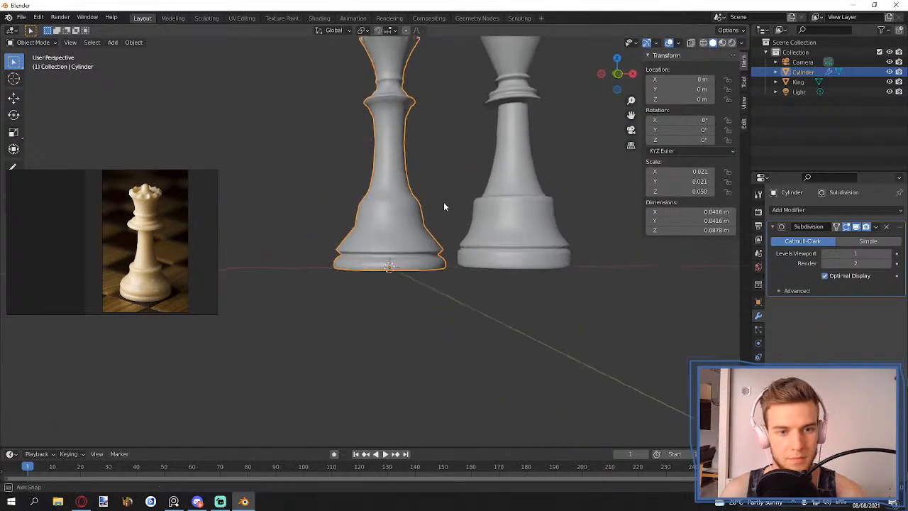
- Bevel the edge loop midway up the bell-shaped base about 0.135 m wide with three segments, and preview it in Object Mode
scroll(393, 219, up, 3)
key(Tab)
scroll(423, 215, up, 1)
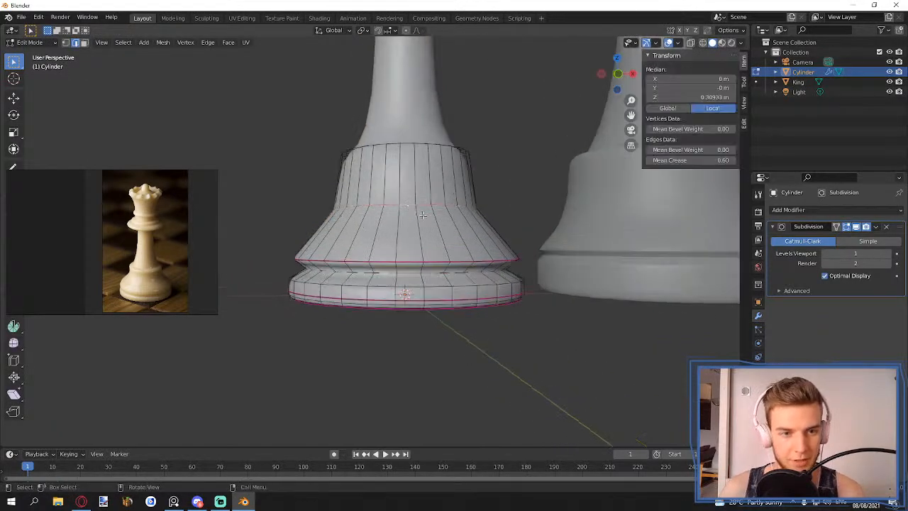
key(ctrl+b)
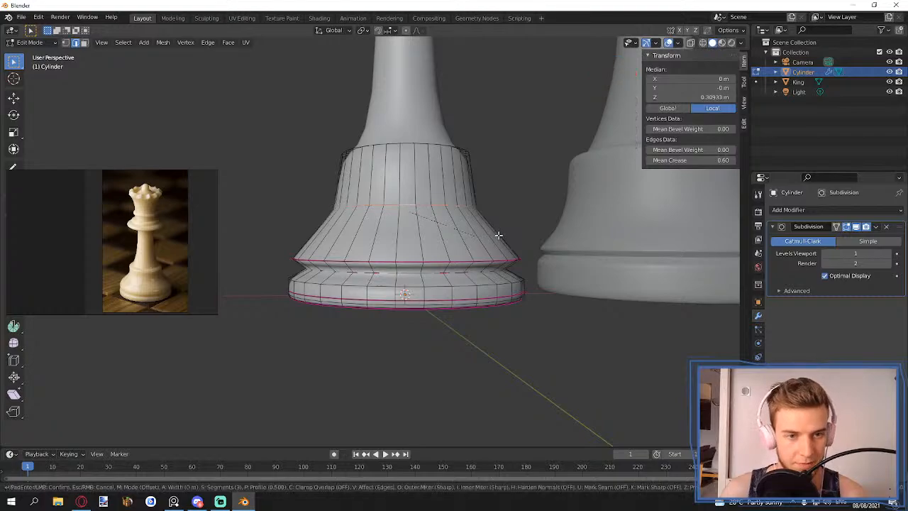
scroll(496, 234, up, 2)
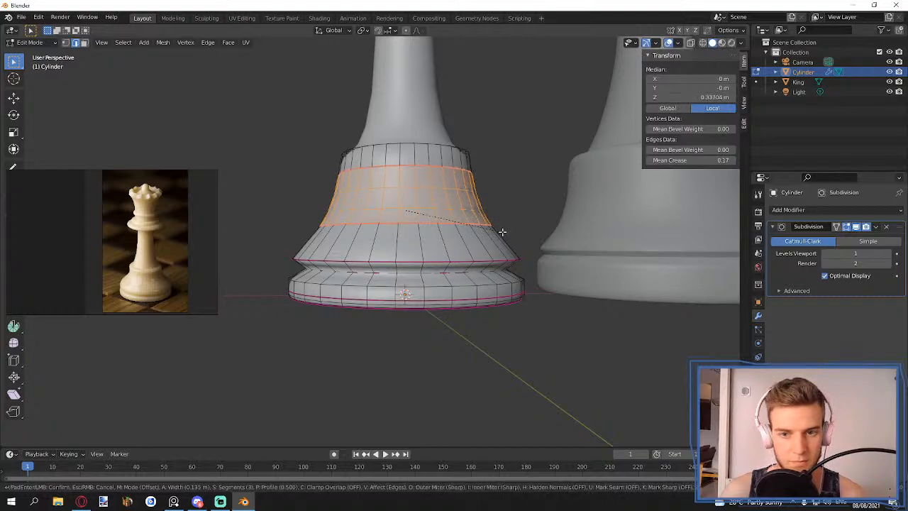
click(502, 231)
key(Tab)
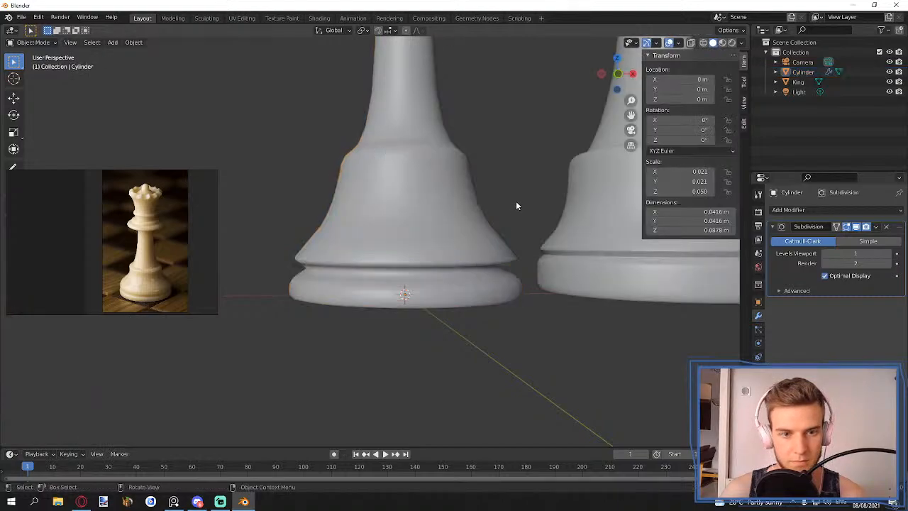
scroll(516, 200, down, 5)
scroll(439, 234, up, 6)
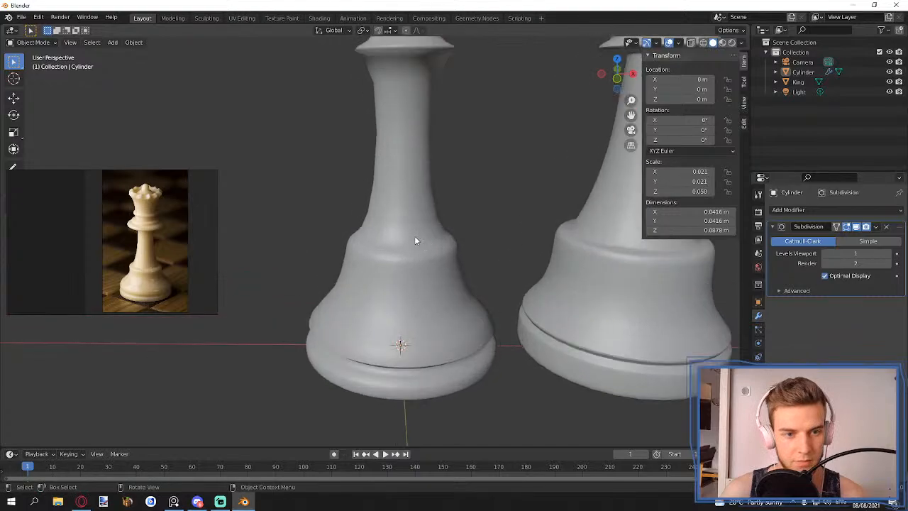
- Bevel the edge loop where the queen's stem meets the base shoulder about 0.007 m wide, and compare it with the King
click(415, 235)
key(Tab)
scroll(434, 231, up, 1)
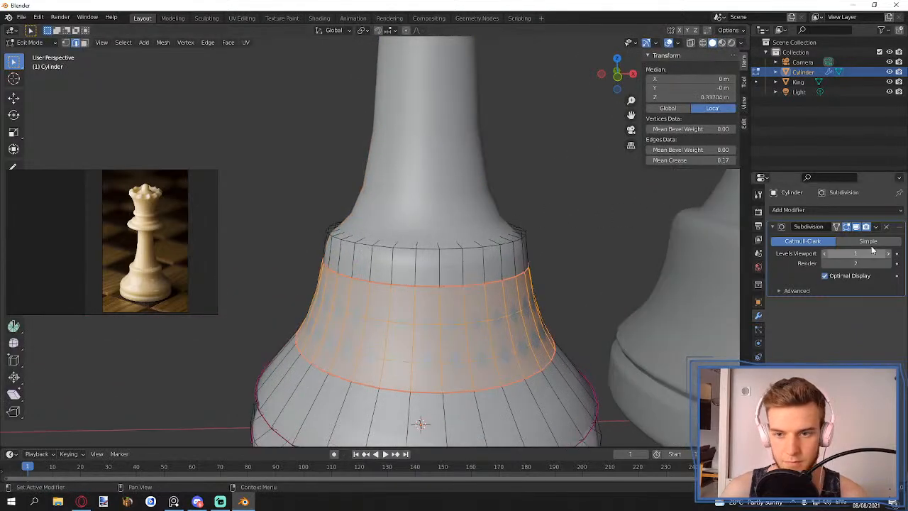
alt+click(431, 236)
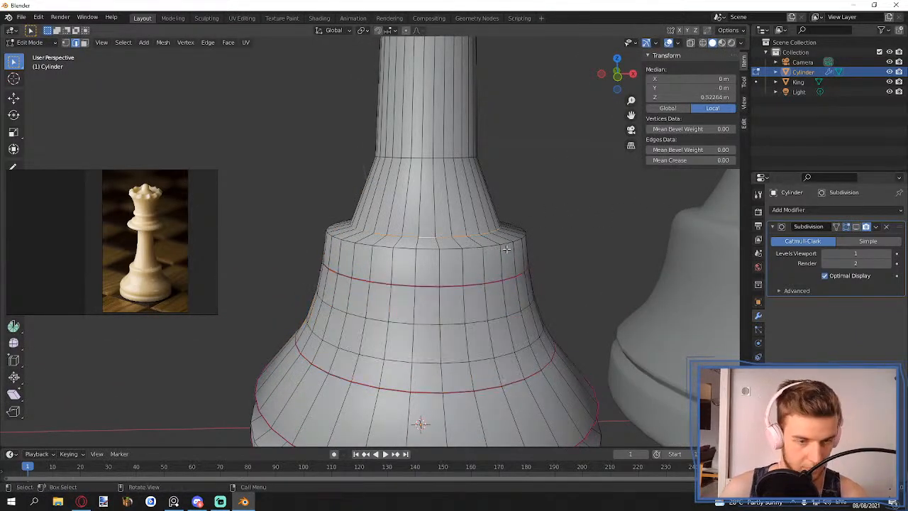
scroll(506, 249, up, 2)
key(ctrl+b)
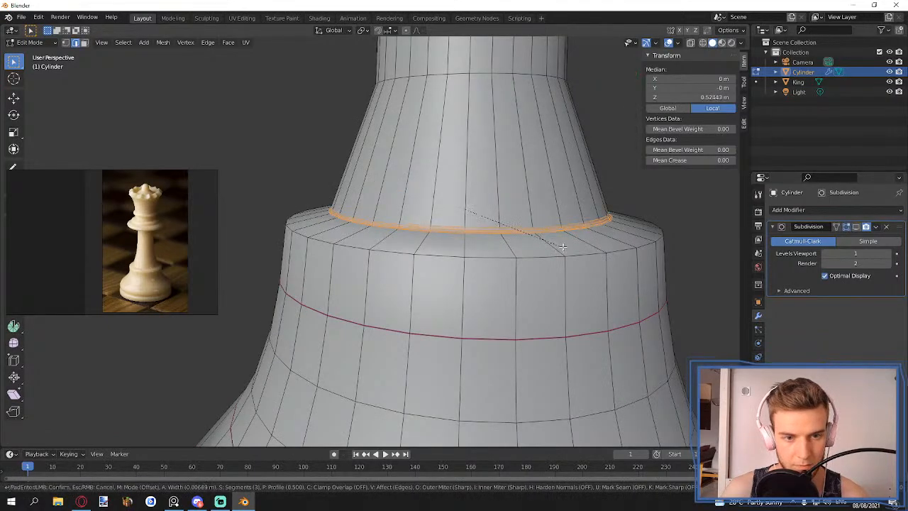
click(562, 247)
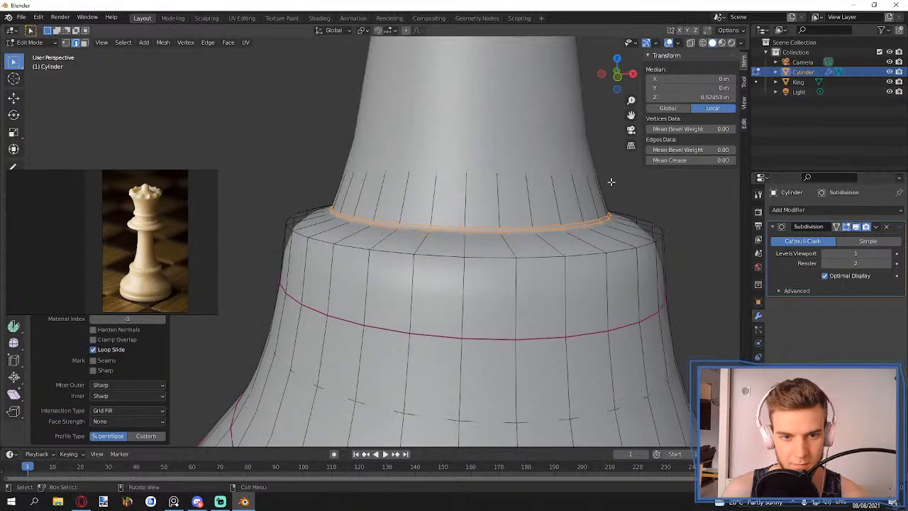
key(Tab)
scroll(616, 178, down, 8)
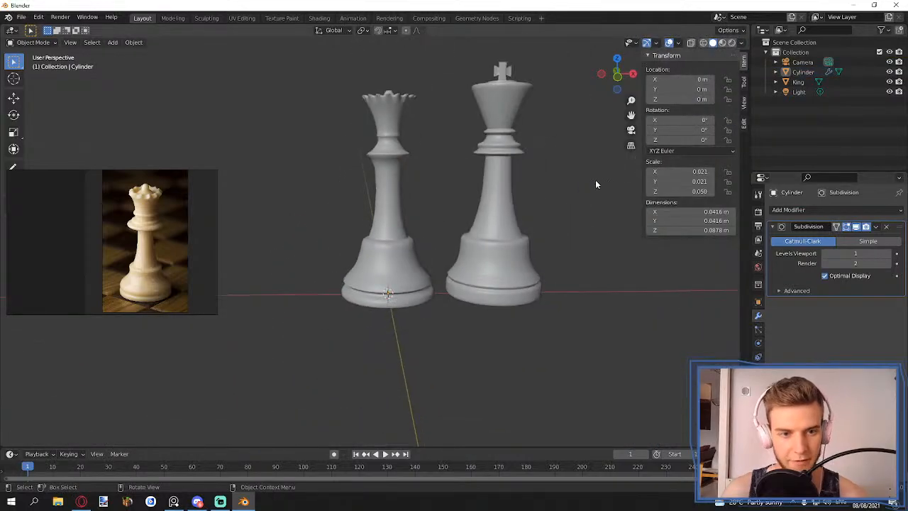
scroll(385, 168, up, 2)
- Bevel the edge loop where the queen's stem meets the underside of the collar with two segments, and inspect it with subdivision shown
click(385, 167)
scroll(418, 183, up, 4)
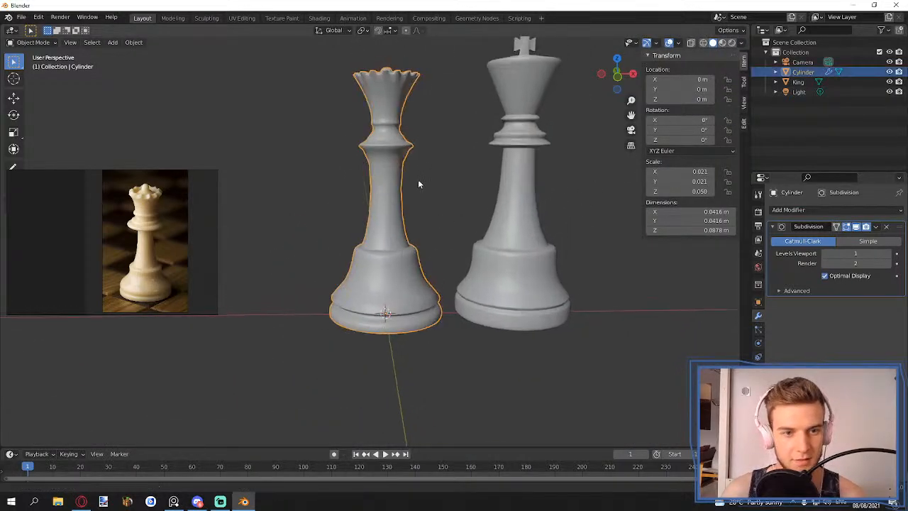
key(Tab)
shift+middle_drag(413, 175, 411, 239)
scroll(411, 212, up, 5)
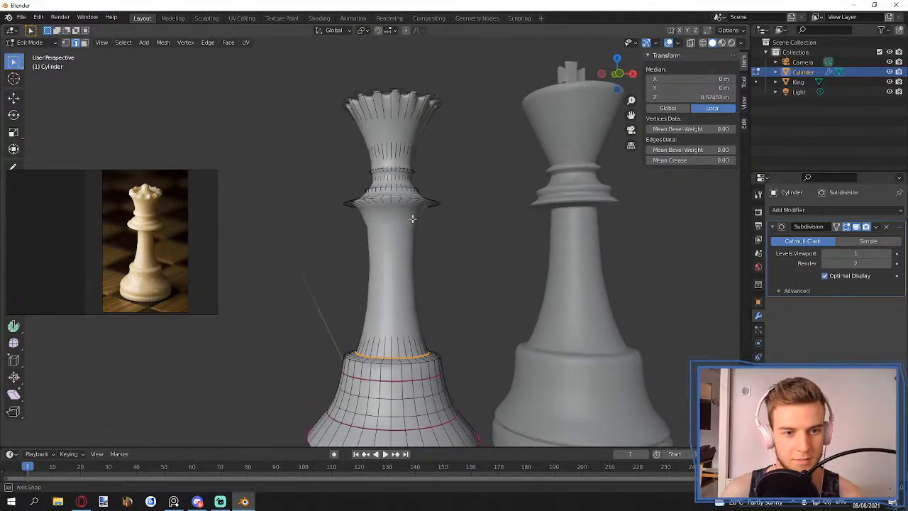
click(866, 227)
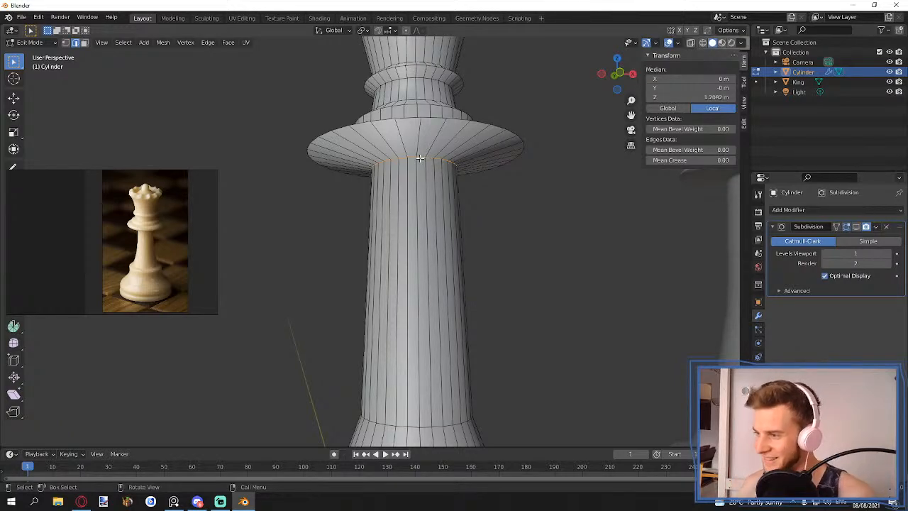
scroll(432, 163, up, 3)
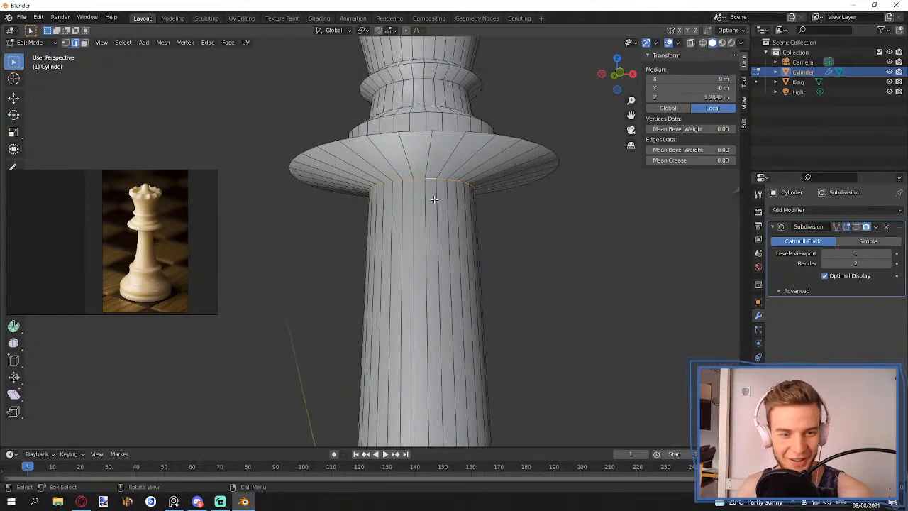
key(ctrl+b)
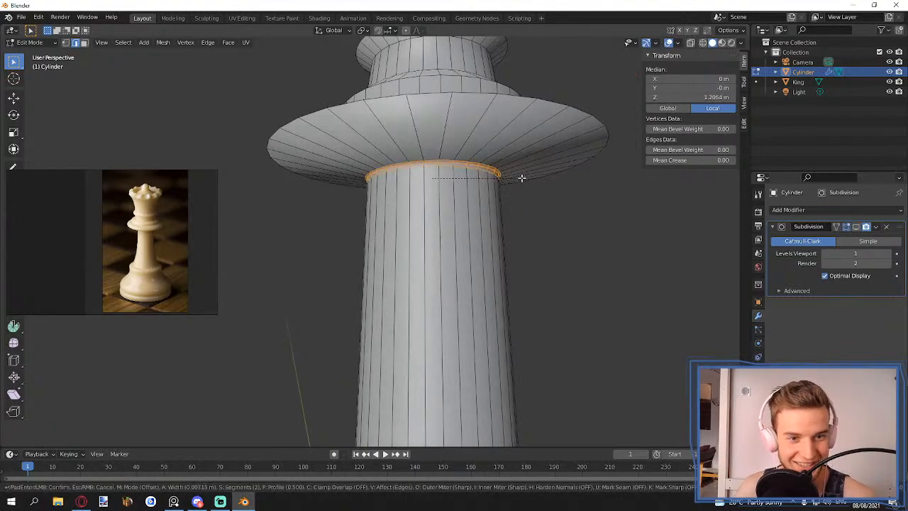
click(520, 177)
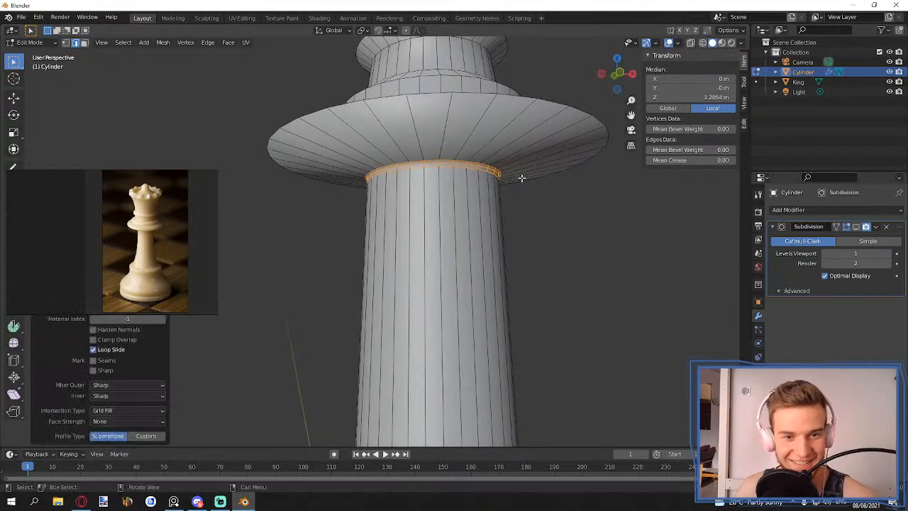
click(856, 226)
middle_drag(517, 178, 476, 186)
scroll(476, 186, up, 3)
- Try mean creases of 0.7 and 0.9 on the edge loop where the collar's wide disc meets the band above it
key(ctrl+z)
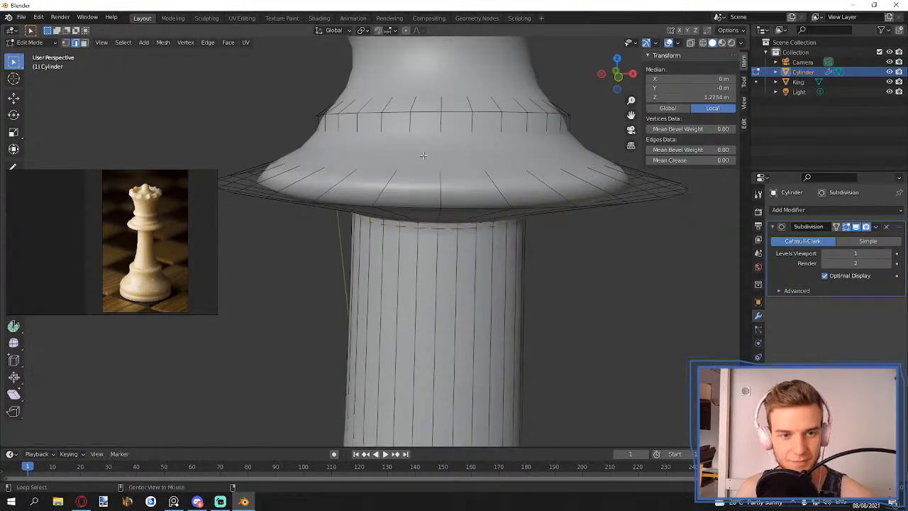
click(719, 161)
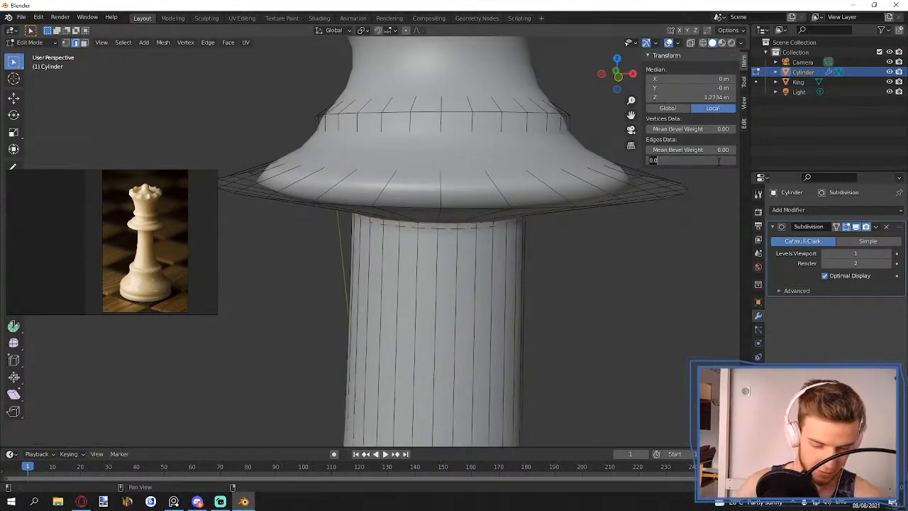
text(0.7)
key(Return)
middle_drag(638, 186, 676, 200)
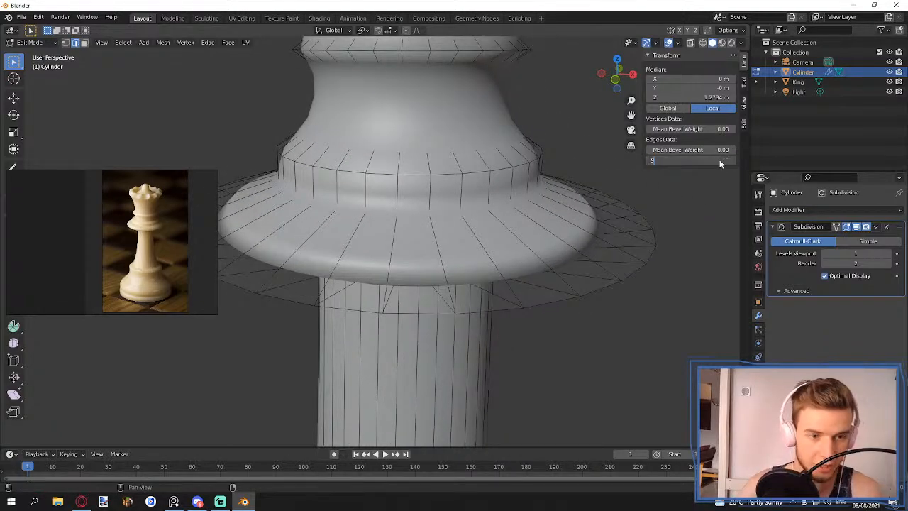
drag(723, 162, 743, 162)
key(Tab)
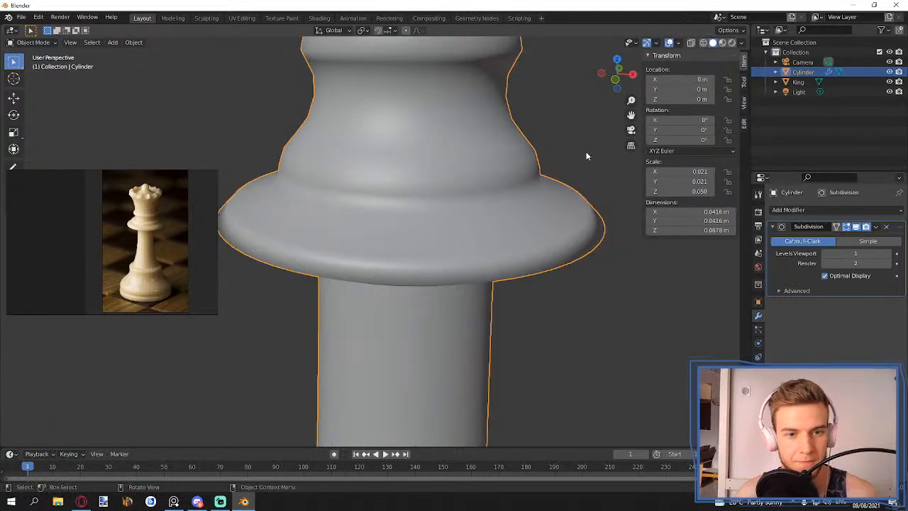
scroll(582, 157, down, 5)
middle_drag(583, 158, 539, 204)
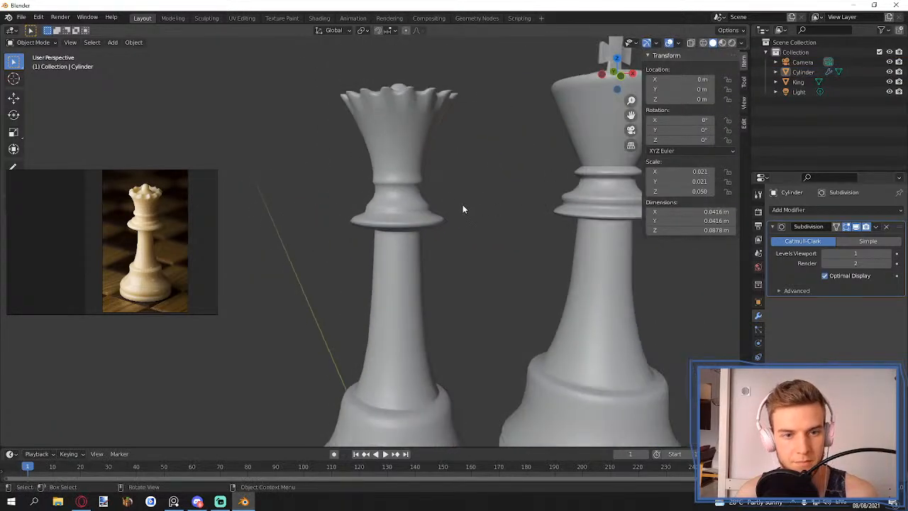
- Set the mean crease of the edge loop between the collar's disc and the band above it to 1, and preview in Object Mode
scroll(447, 201, up, 3)
key(Tab)
scroll(464, 192, up, 2)
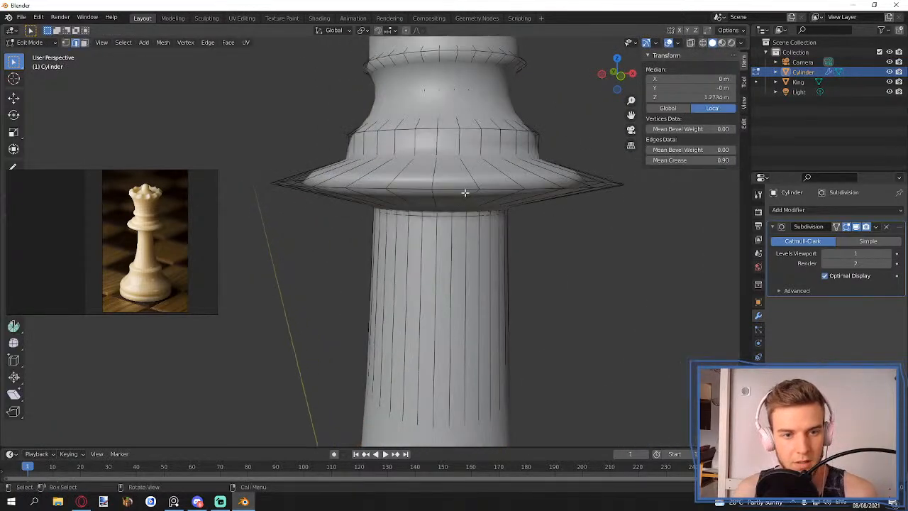
shift+middle_drag(464, 192, 434, 221)
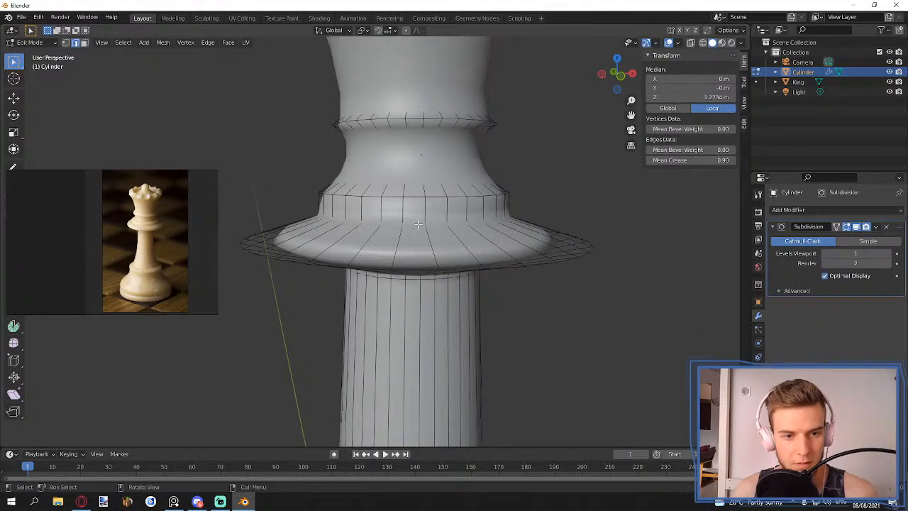
click(718, 160)
text(1)
key(Return)
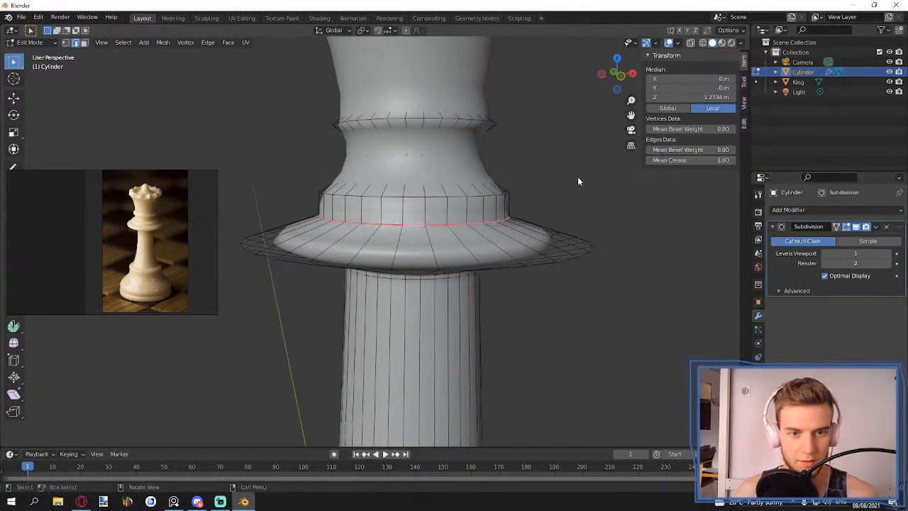
key(Tab)
scroll(544, 233, down, 8)
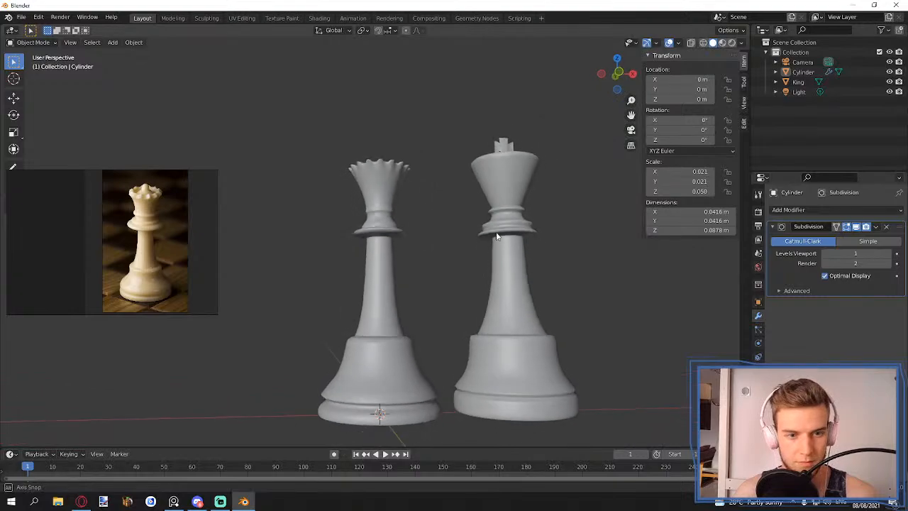
- Set the mean crease of the edge loop at the top of the collar's sloped shoulder to 0.75, and compare with the King
scroll(385, 231, up, 4)
click(451, 243)
scroll(454, 244, up, 5)
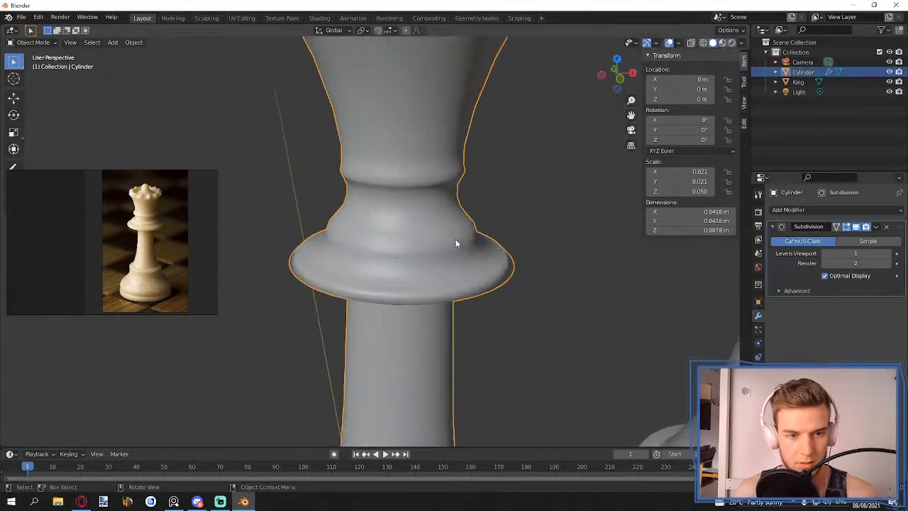
key(Tab)
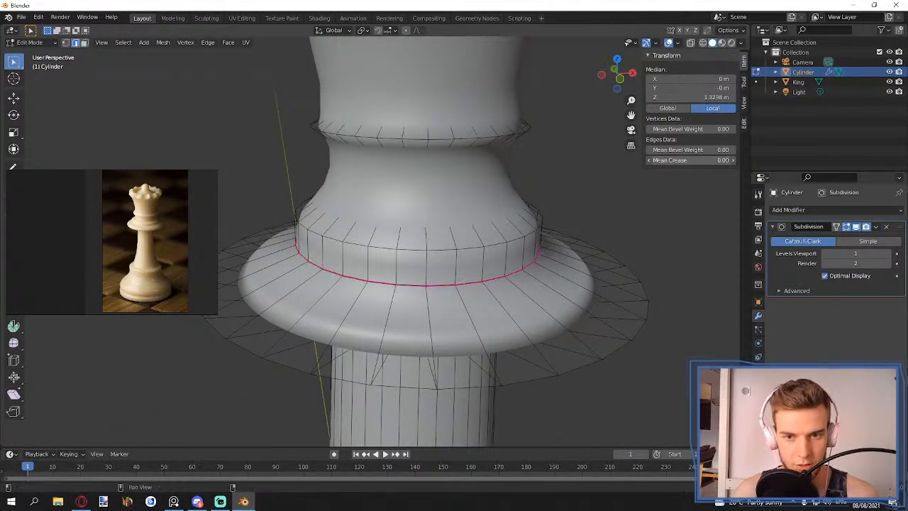
click(723, 161)
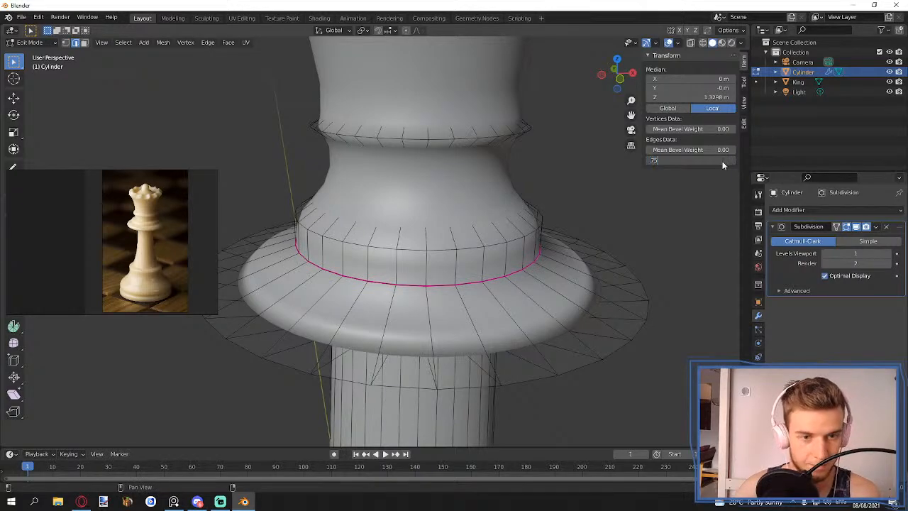
text(75)
key(Return)
key(Tab)
scroll(586, 168, down, 8)
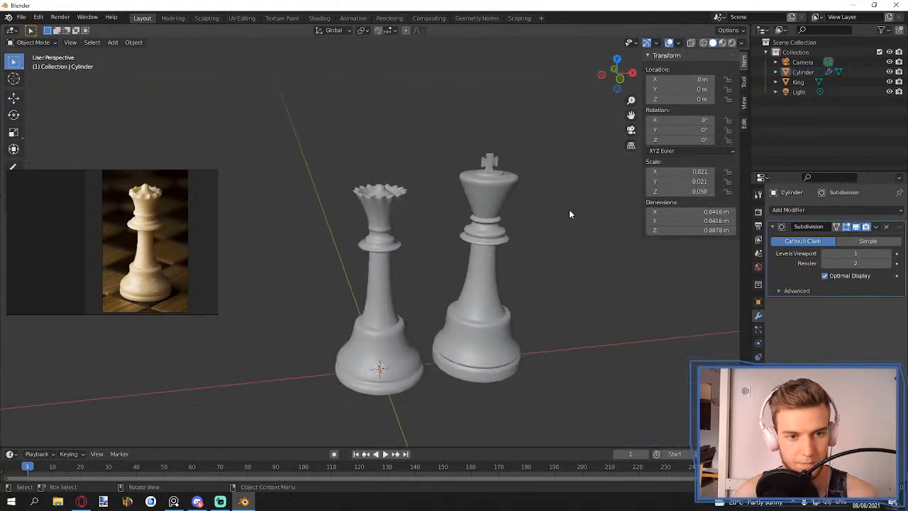
middle_drag(569, 213, 512, 210)
scroll(420, 224, up, 6)
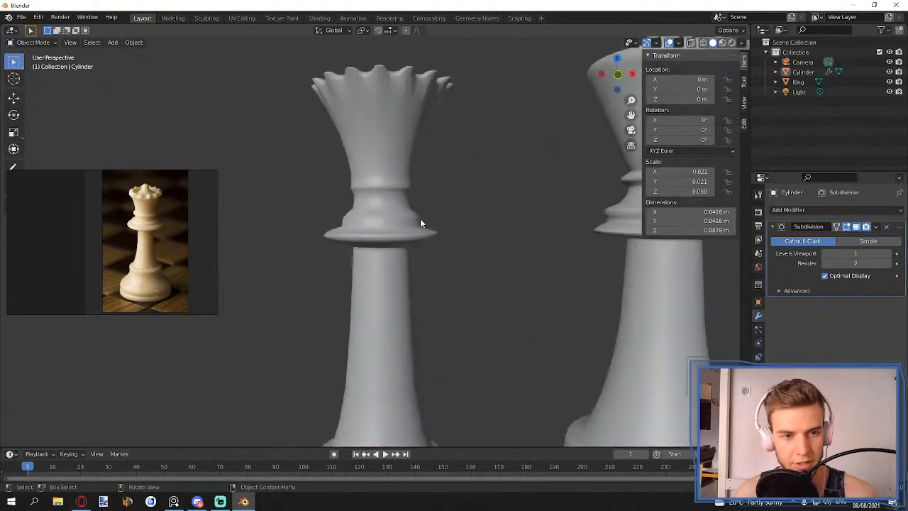
- Set the mean crease of the edge loop just below the thin ring on the queen's neck to 0.5
scroll(420, 219, up, 5)
alt+middle_drag(406, 172, 418, 136)
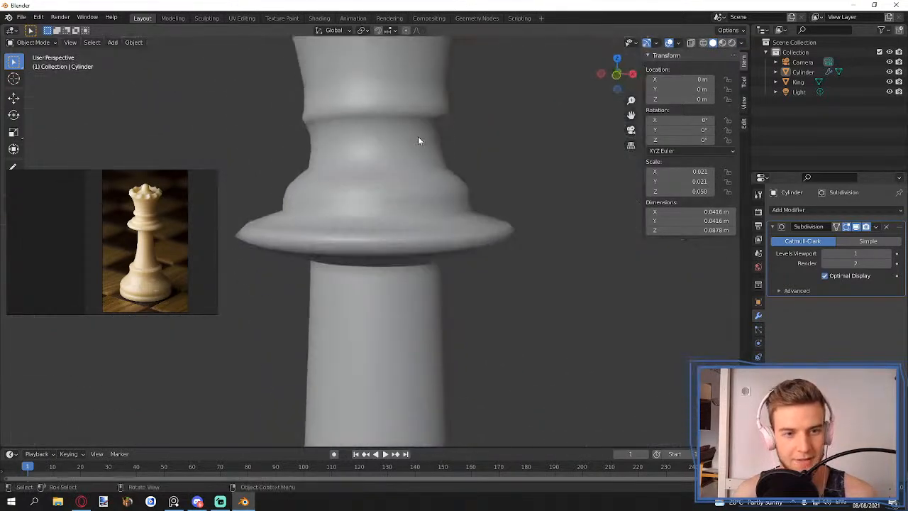
key(Tab)
scroll(417, 139, up, 4)
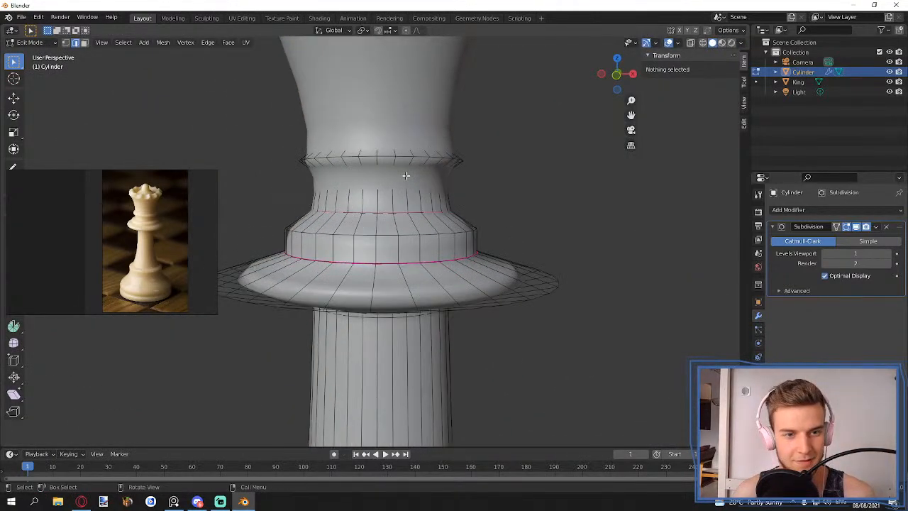
alt+click(388, 146)
click(722, 160)
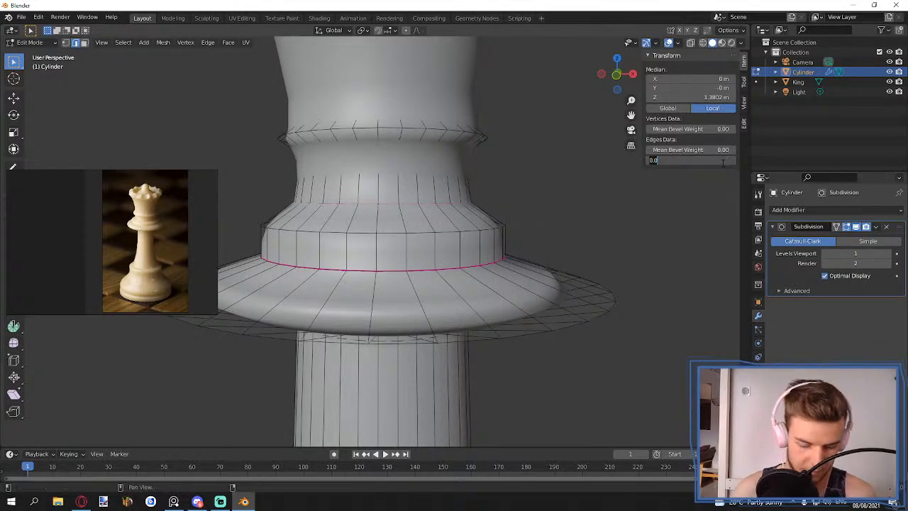
key(Return)
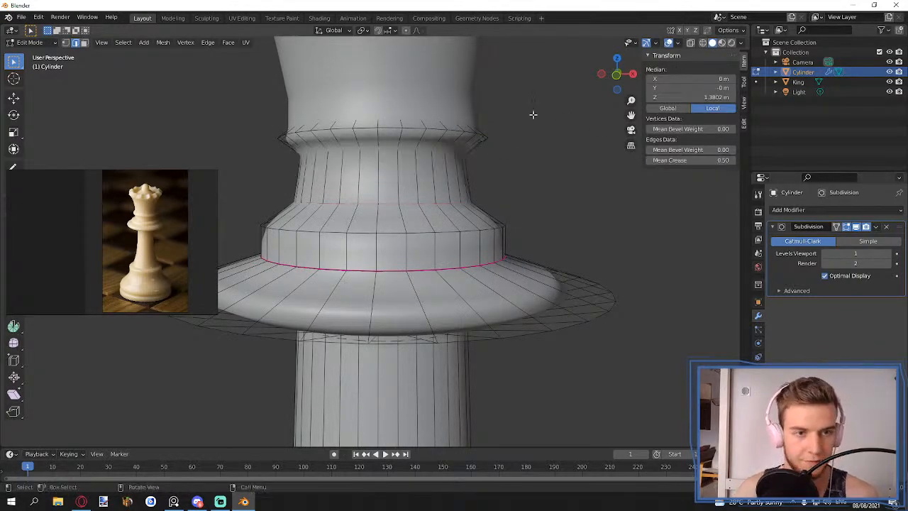
- Set the mean crease of the edge loop just above the neck's thin ring to 0.5, and compare both pieces in Object Mode
alt+click(386, 116)
click(702, 161)
text(.5)
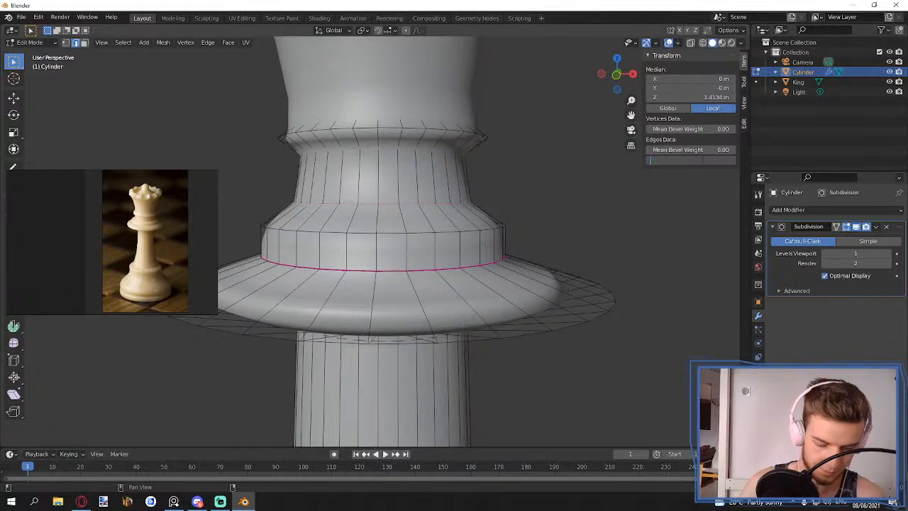
key(Return)
key(Tab)
click(525, 133)
scroll(527, 135, down, 12)
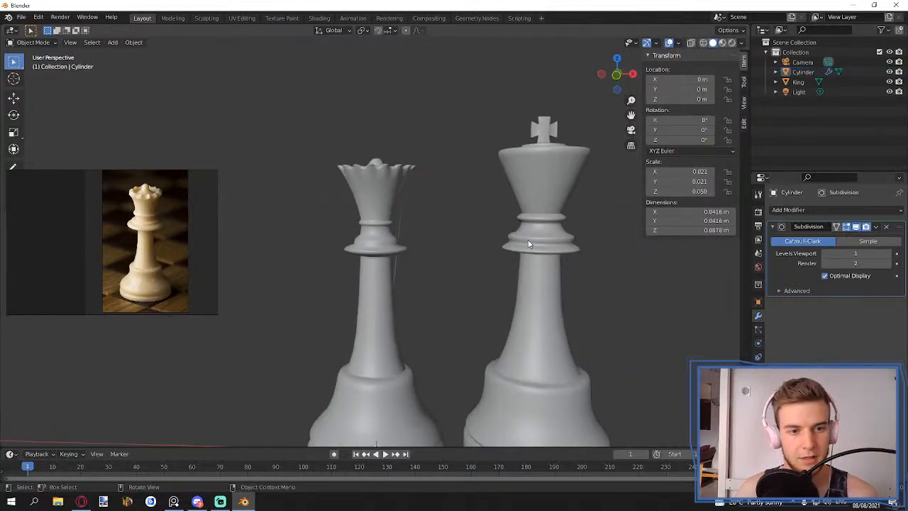
- Raise the queen's viewport subdivision level to 2, and inspect the collar and crown beside the King
middle_drag(462, 292, 395, 217)
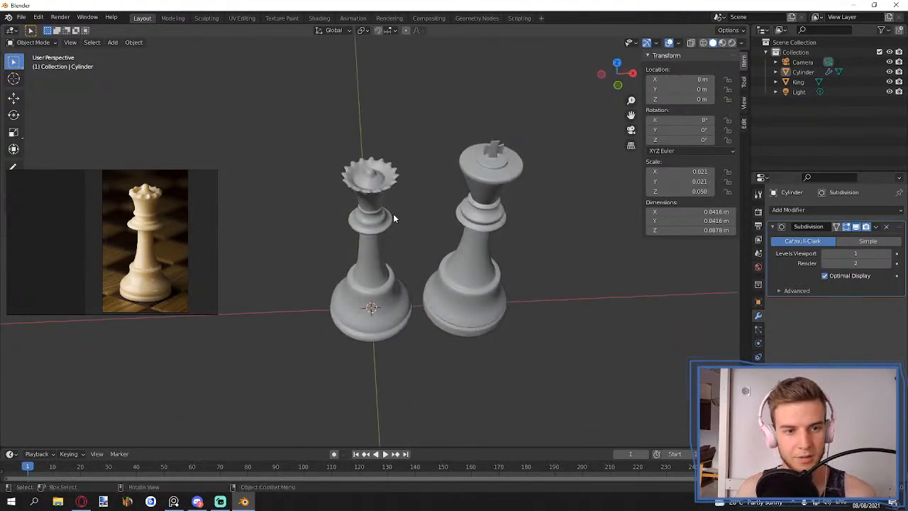
scroll(385, 176, up, 6)
middle_drag(417, 263, 412, 153)
click(411, 152)
scroll(421, 146, up, 3)
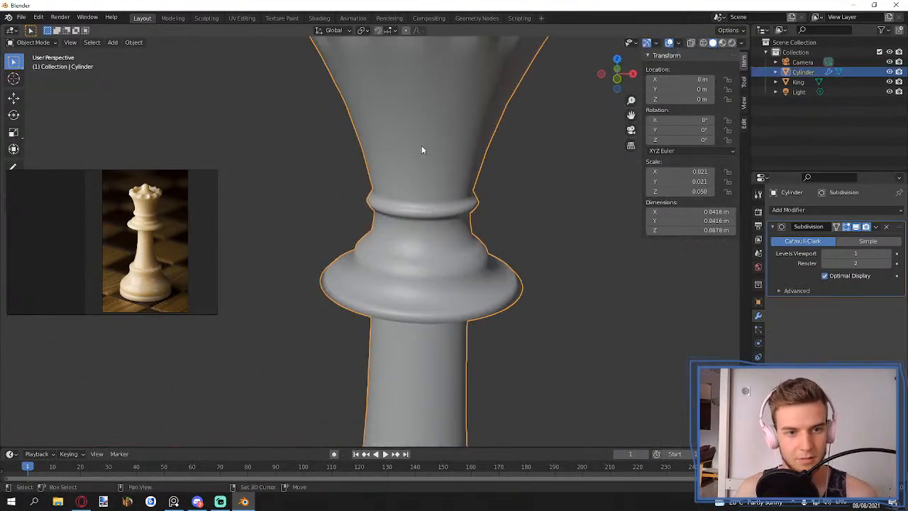
scroll(420, 178, down, 5)
scroll(466, 281, down, 5)
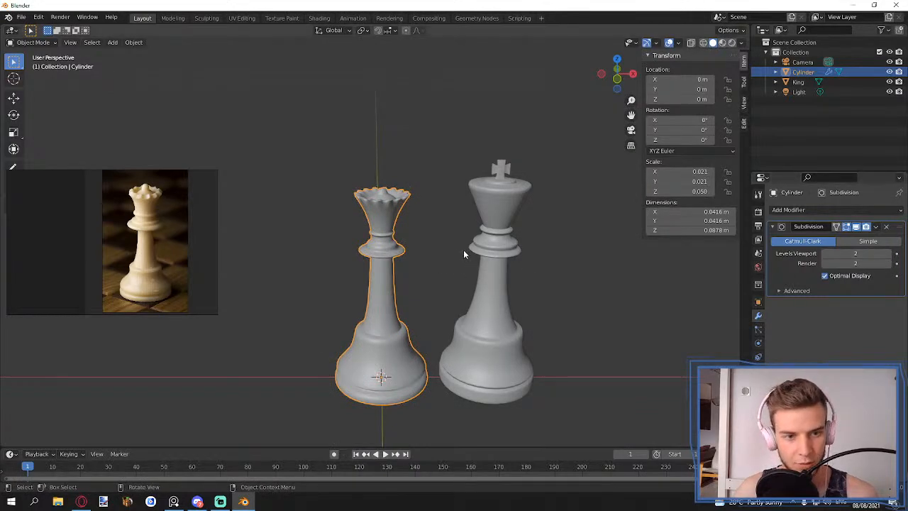
scroll(404, 207, up, 4)
click(456, 209)
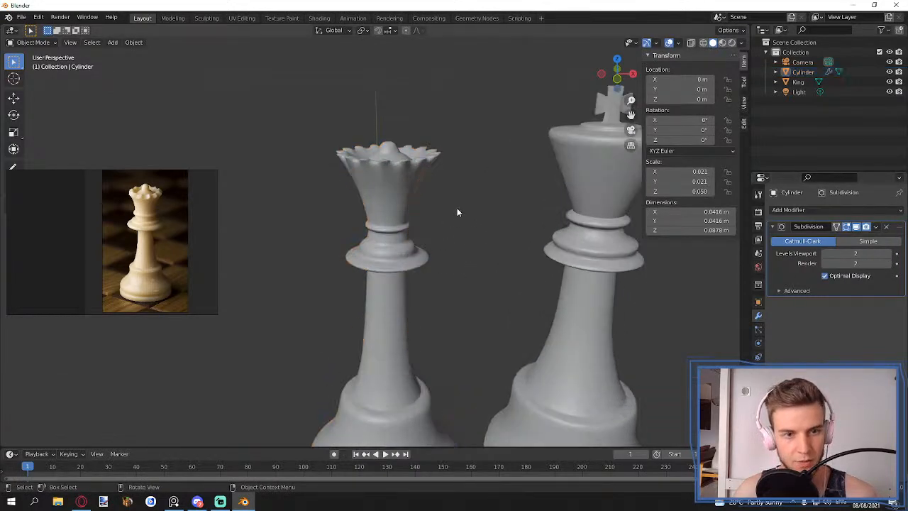
- Select the top face of every point around the queen's crown rim in Edit Mode
scroll(457, 212, up, 4)
click(405, 243)
mouse_move(404, 243)
middle_down()
mouse_move(513, 212)
mouse_move(429, 259)
mouse_move(391, 251)
middle_up()
key(Tab)
scroll(398, 261, up, 2)
key(3)
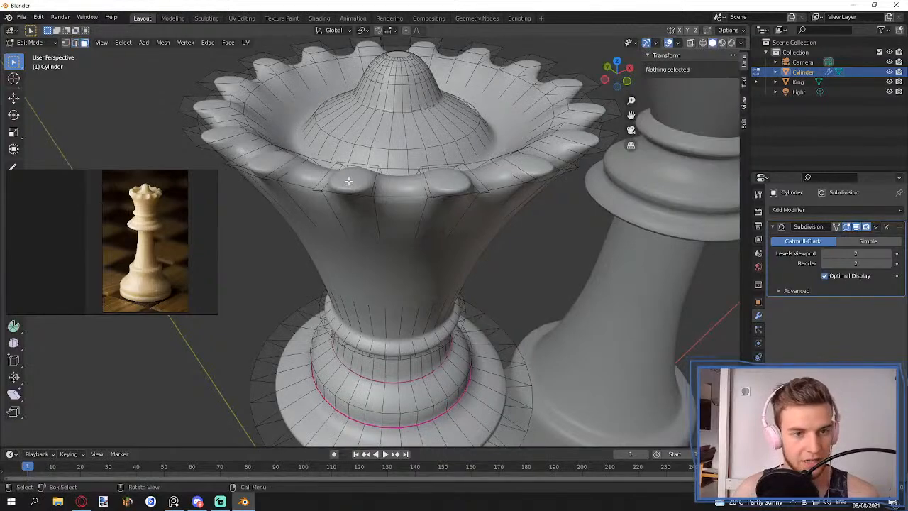
click(349, 181)
shift+click(454, 178)
shift+click(539, 164)
shift+click(581, 135)
shift+click(586, 108)
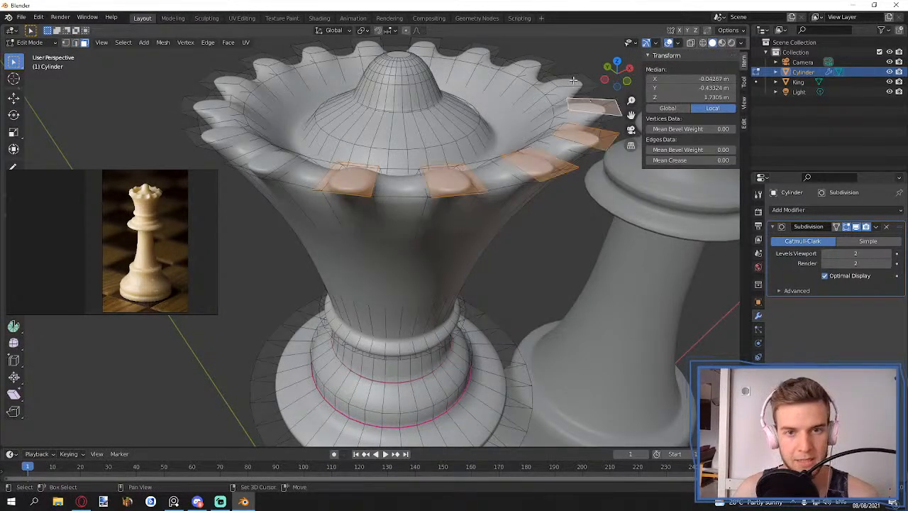
shift+click(571, 81)
shift+click(533, 61)
shift+click(480, 48)
shift+click(425, 44)
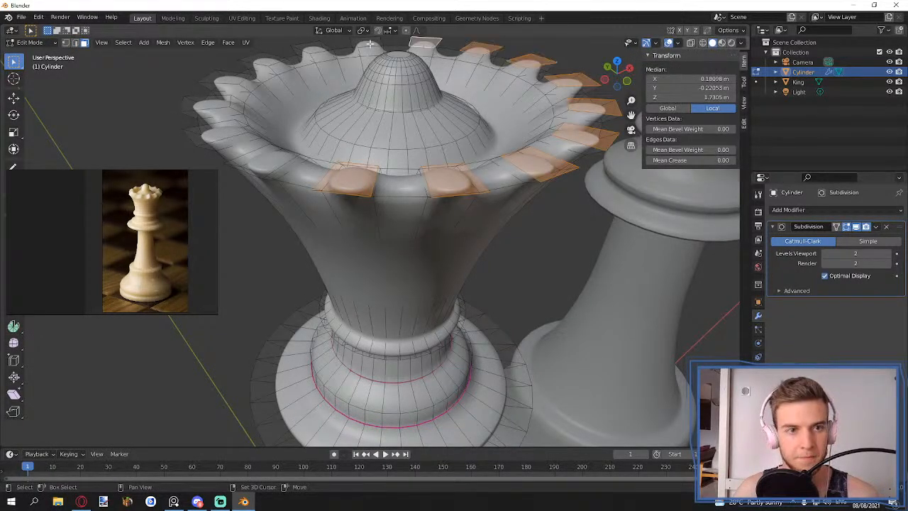
shift+click(366, 42)
shift+click(312, 48)
shift+click(262, 59)
shift+click(224, 77)
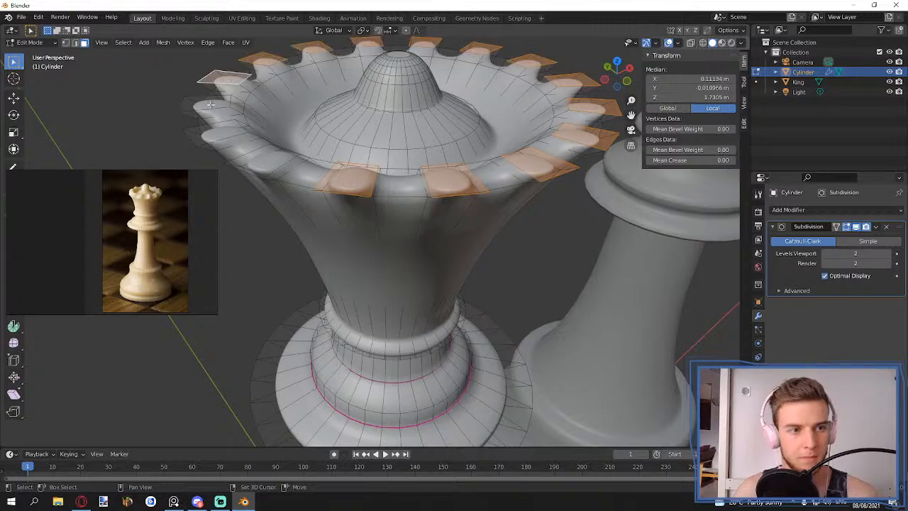
shift+click(206, 104)
shift+click(216, 133)
shift+click(265, 154)
middle_drag(265, 155, 422, 137)
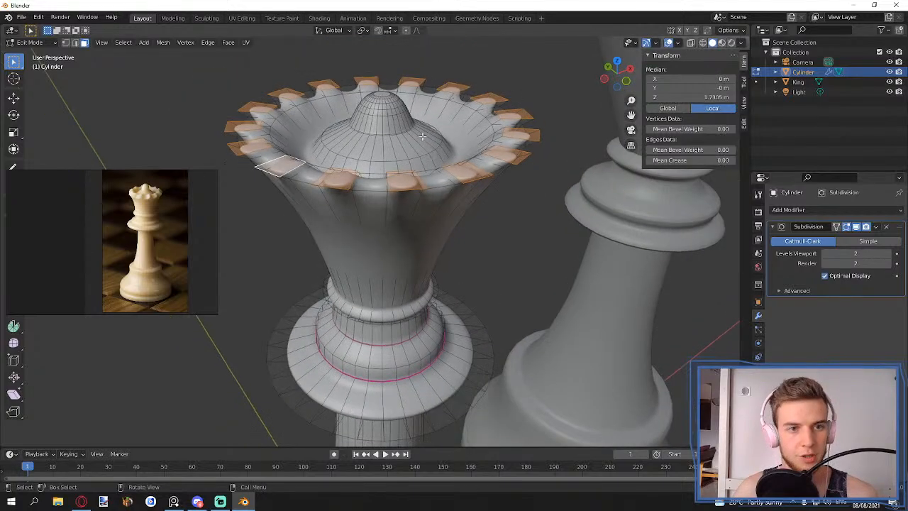
- Extrude the selected crown point faces upward by about 0.00027 m and scale each to 0.36 around its individual origin
click(366, 30)
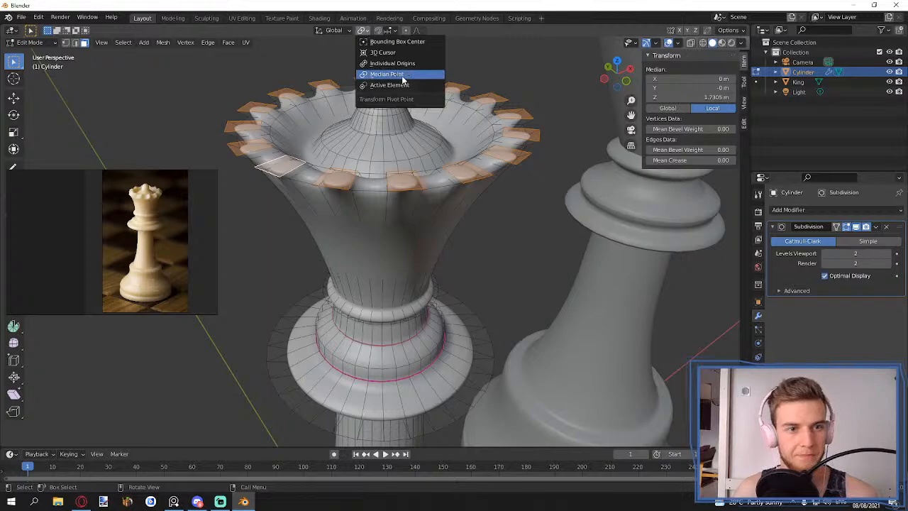
click(395, 64)
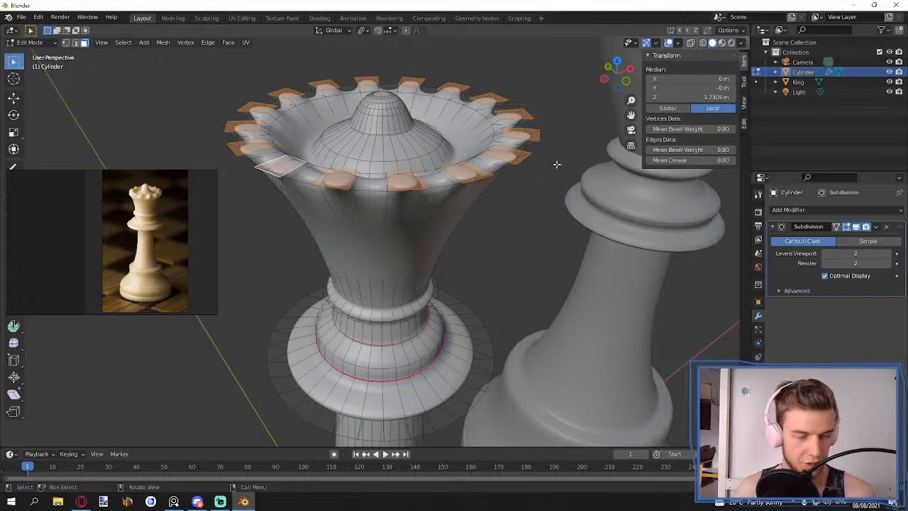
key(e)
click(558, 164)
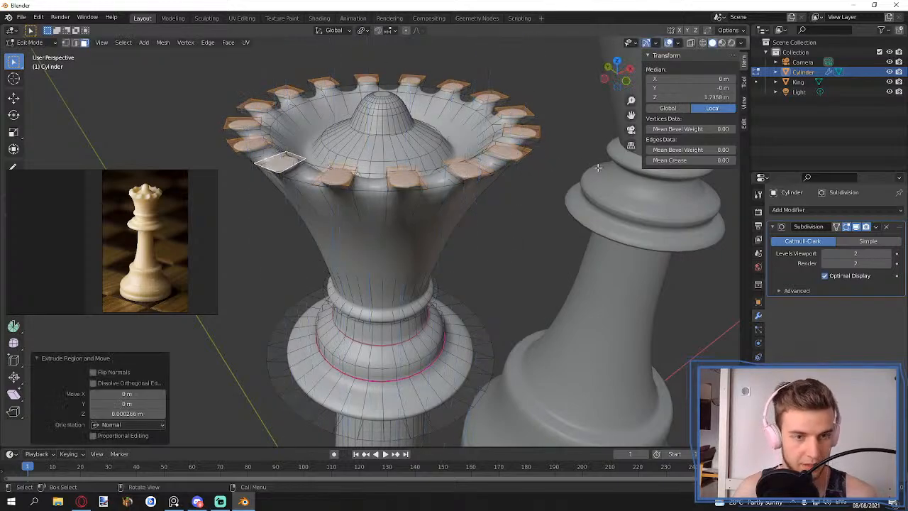
key(s)
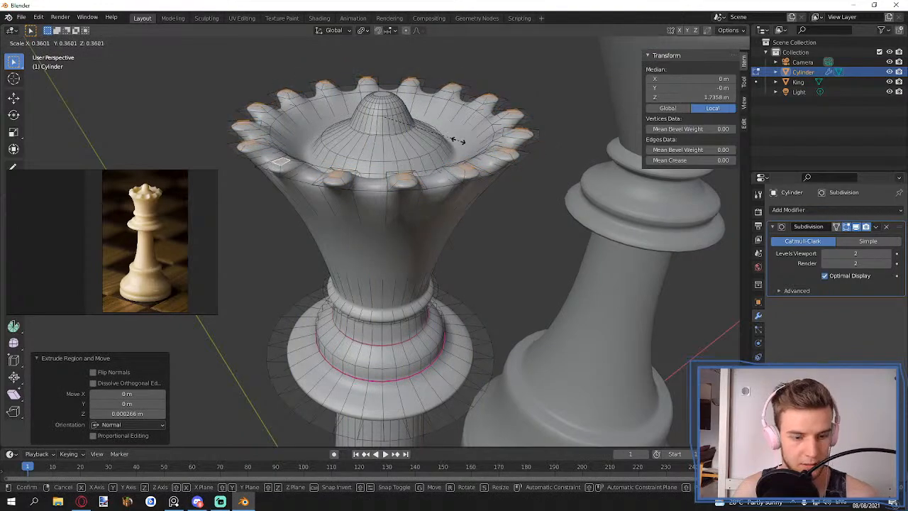
click(459, 141)
- Raise the shrunken crown tip faces about 0.00057 m along Z, and view both pieces in Object Mode
key(g)
key(z)
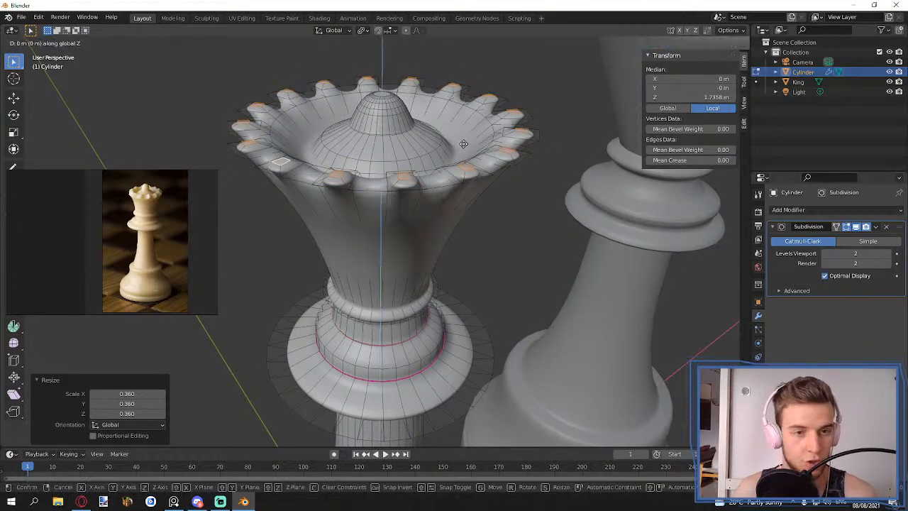
click(459, 138)
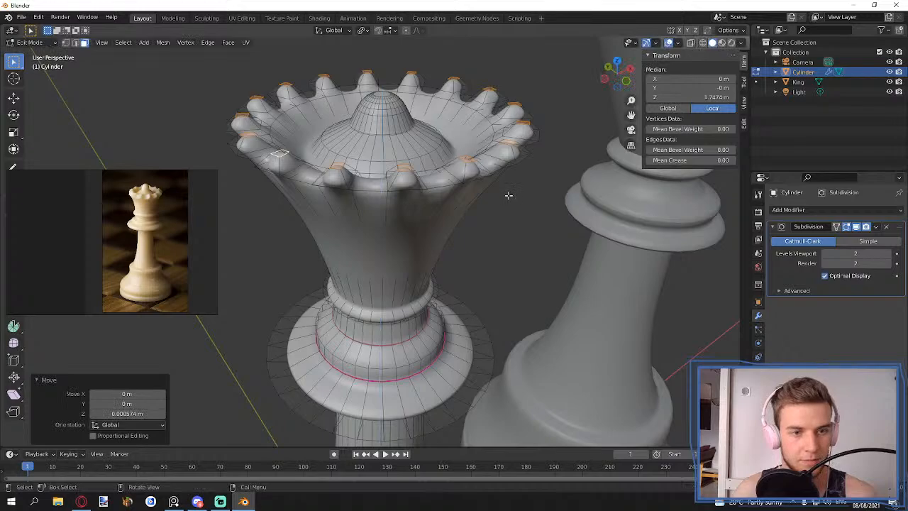
key(Tab)
scroll(507, 213, down, 3)
click(506, 218)
scroll(482, 281, down, 4)
middle_drag(481, 281, 415, 301)
scroll(426, 257, down, 4)
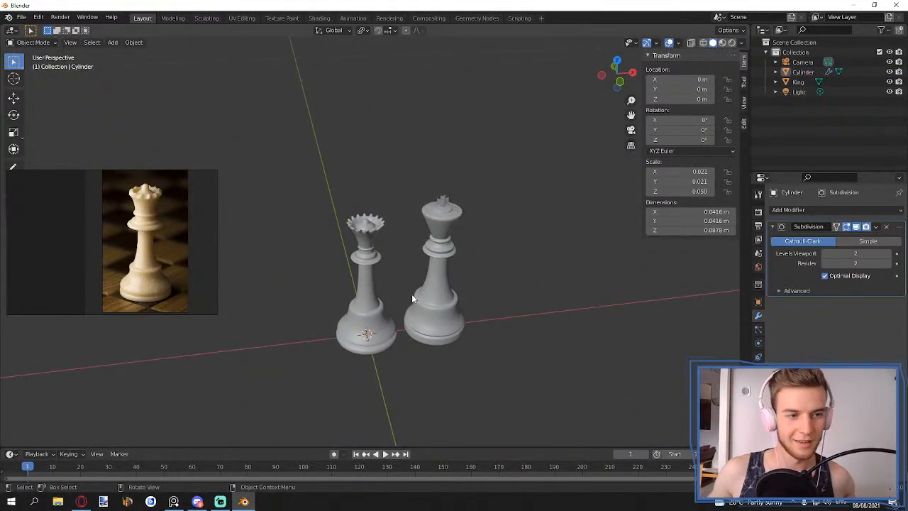
- Bevel the outermost edge loop of the queen's collar disc with one segment, and compare it with the King's collar
scroll(401, 263, up, 3)
middle_drag(393, 272, 405, 248)
scroll(354, 243, up, 4)
click(350, 253)
key(Tab)
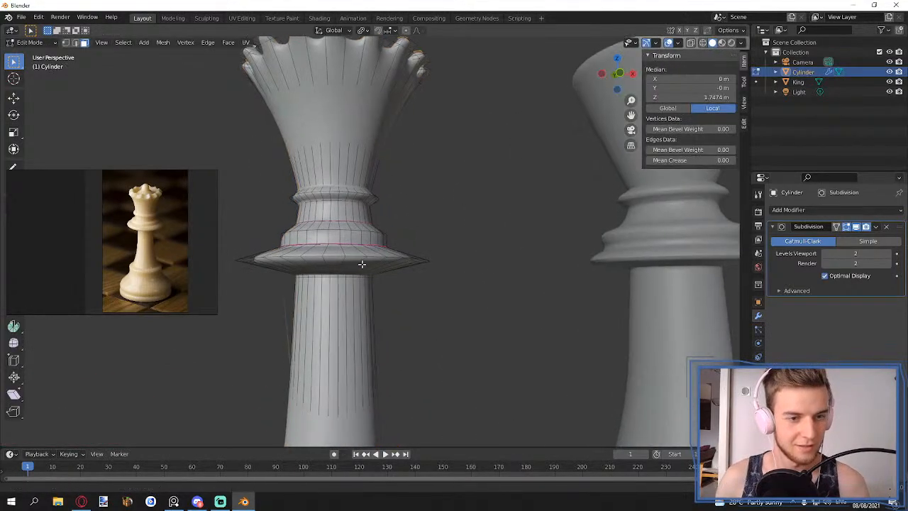
scroll(382, 271, up, 3)
alt+click(402, 292)
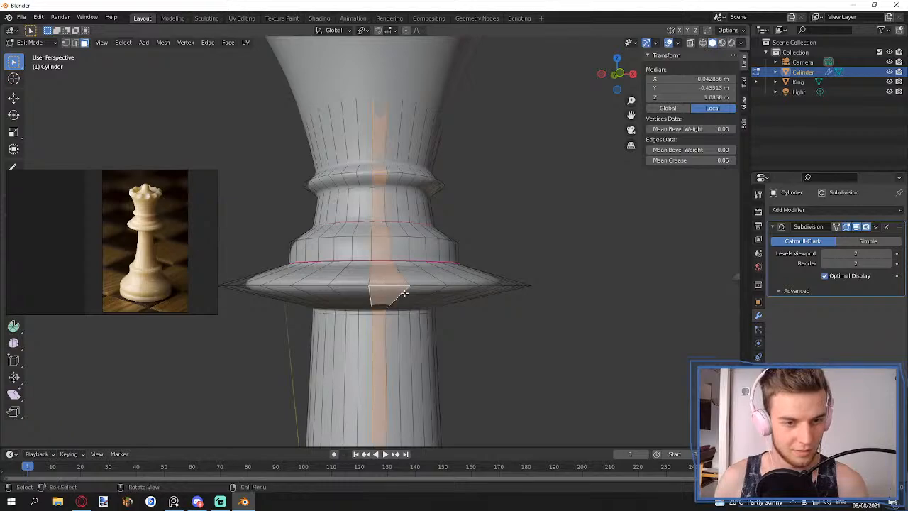
key(2)
alt+click(403, 291)
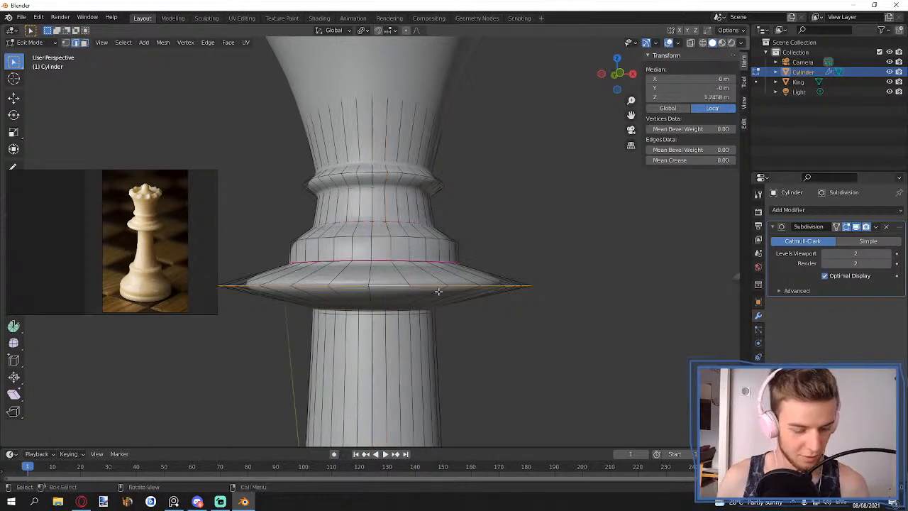
key(ctrl+b)
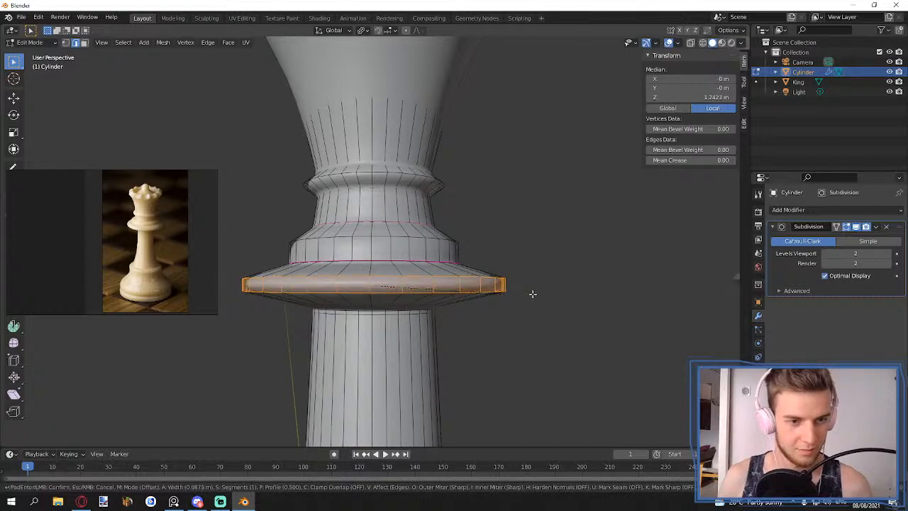
click(532, 297)
key(Tab)
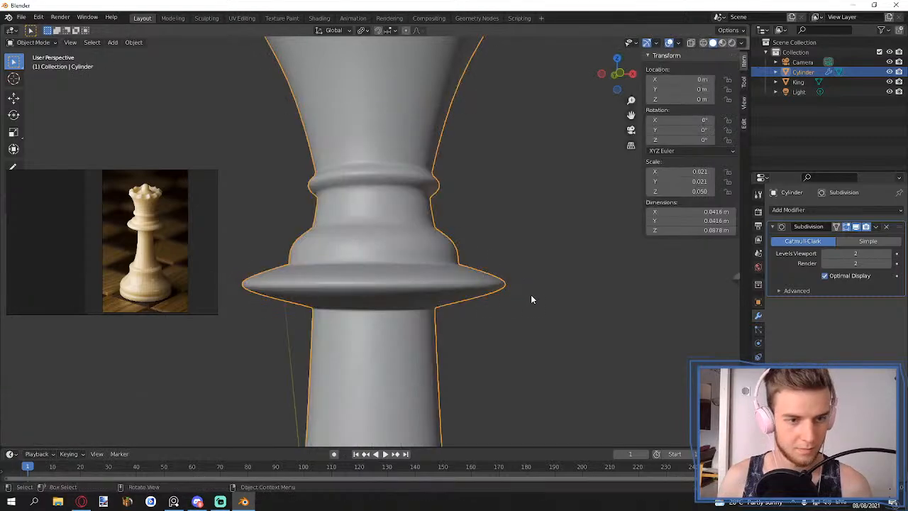
click(531, 295)
scroll(531, 295, down, 7)
middle_drag(529, 295, 469, 272)
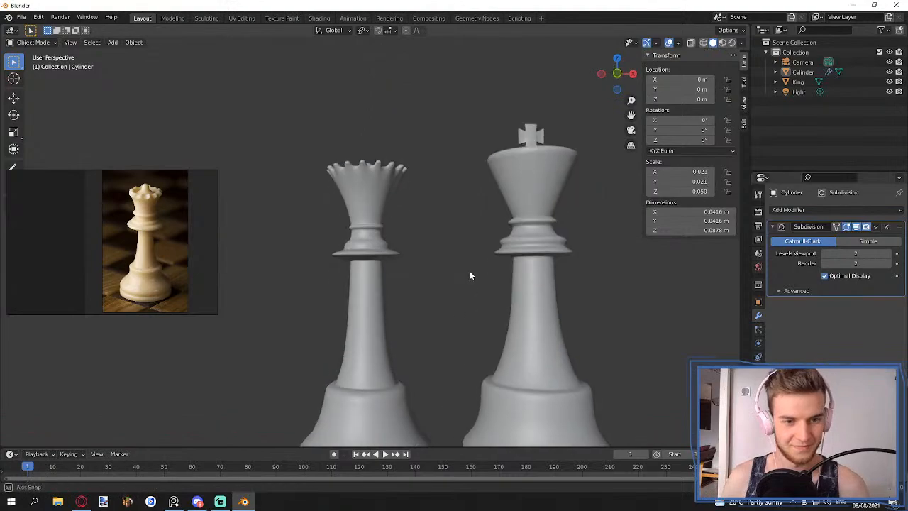
- Move the narrow face loops at the top of the stem up about 0.0009 m along Z, closer to the collar's underside
click(370, 269)
scroll(370, 270, up, 2)
key(Tab)
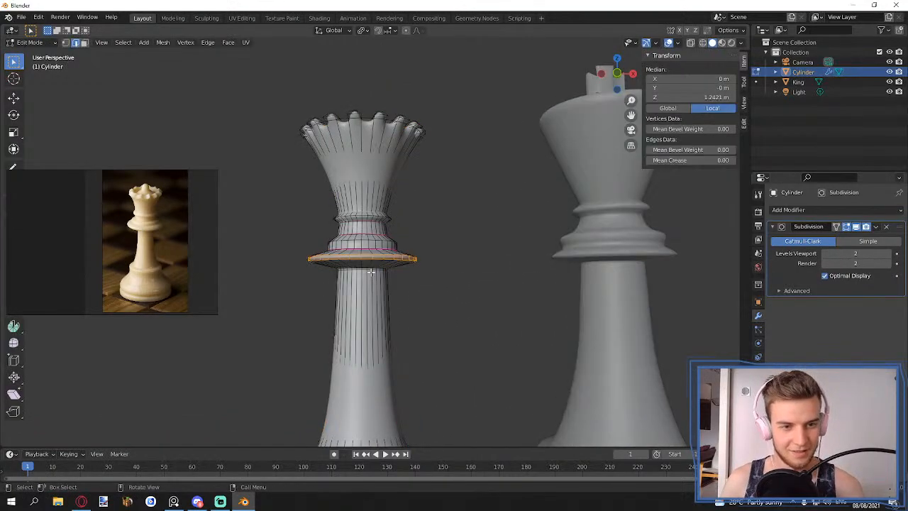
scroll(370, 272, up, 2)
shift+middle_drag(370, 271, 397, 240)
scroll(397, 240, up, 5)
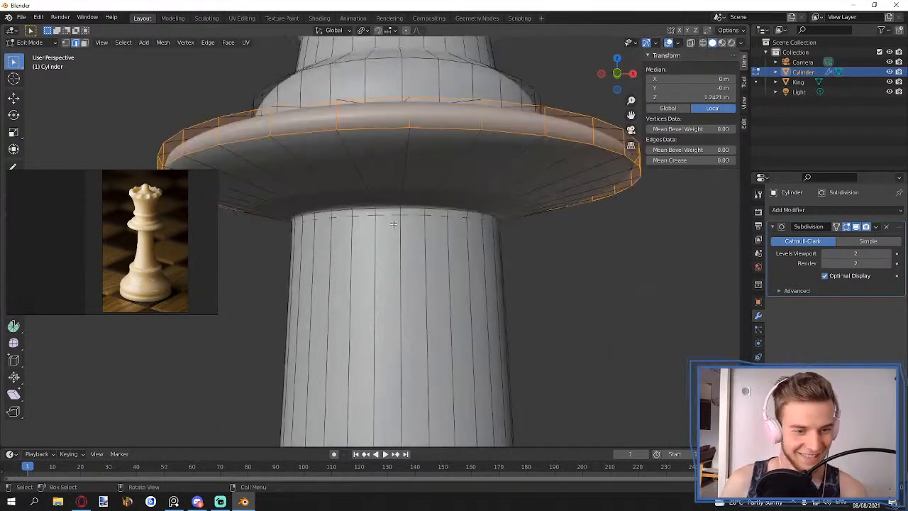
click(856, 227)
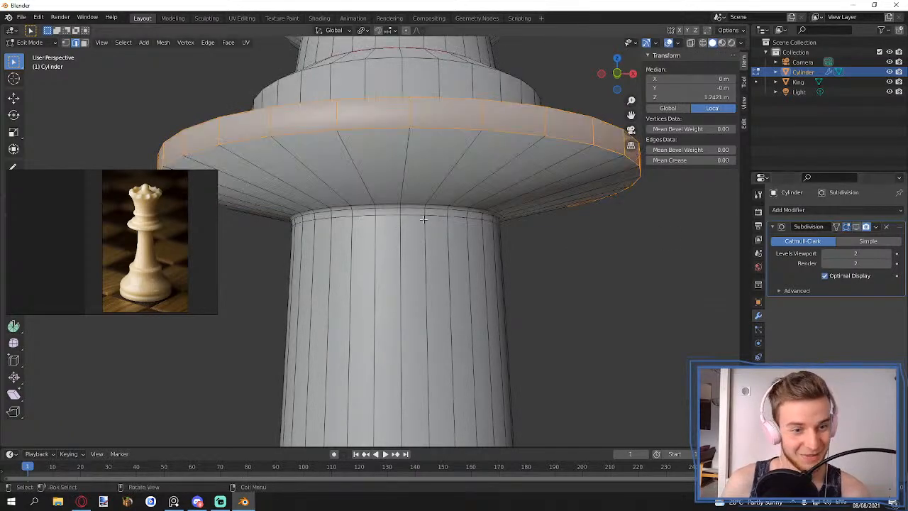
key(3)
alt+click(374, 210)
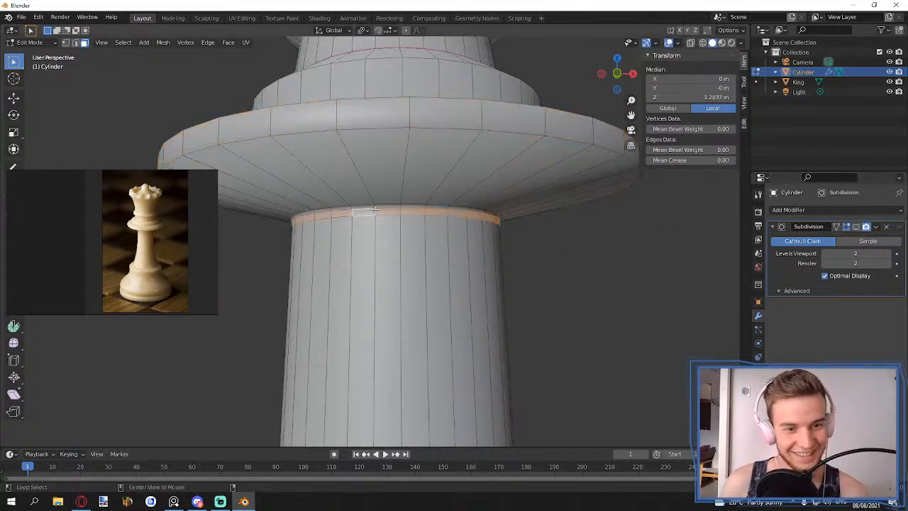
alt+shift+click(375, 207)
click(856, 227)
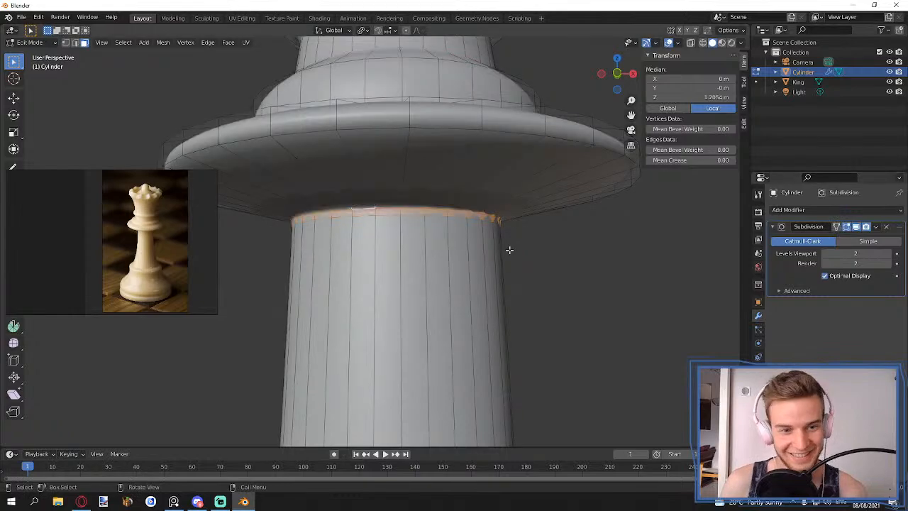
key(KP_1)
key(g)
key(z)
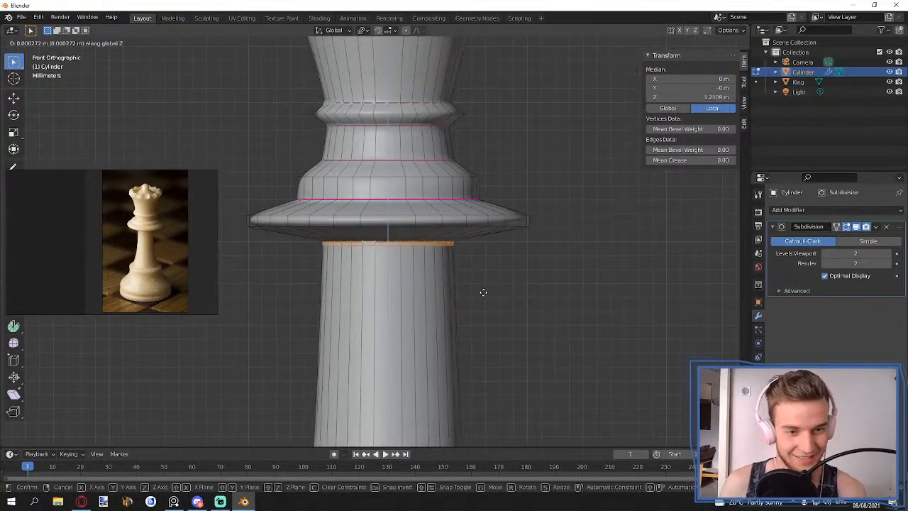
click(478, 286)
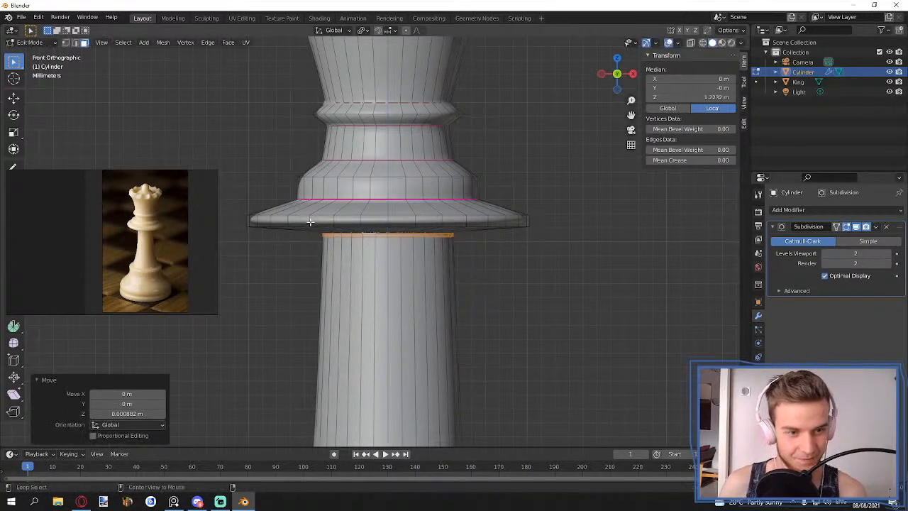
- Lower the face loop around the collar disc's outer rim slightly along Z, and compare both pieces in Object Mode
alt+click(317, 224)
key(g)
key(z)
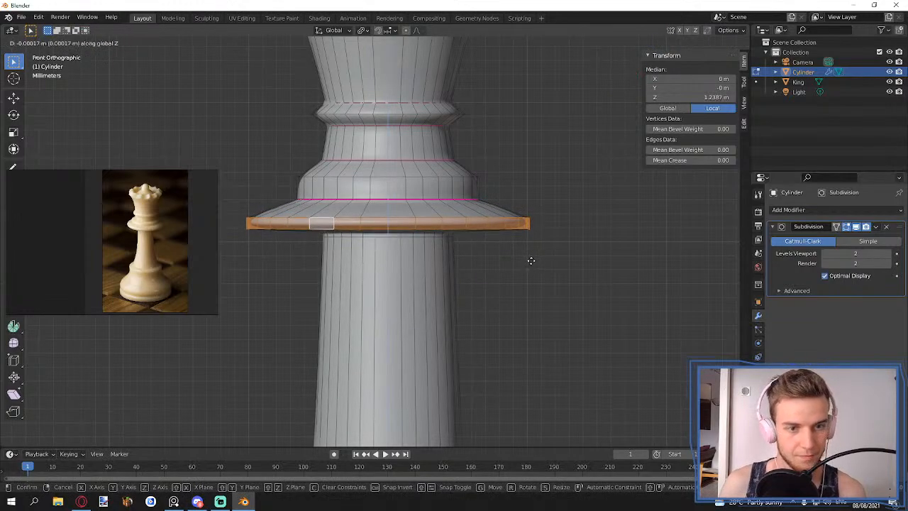
click(532, 261)
key(Tab)
scroll(536, 260, down, 4)
scroll(525, 265, down, 3)
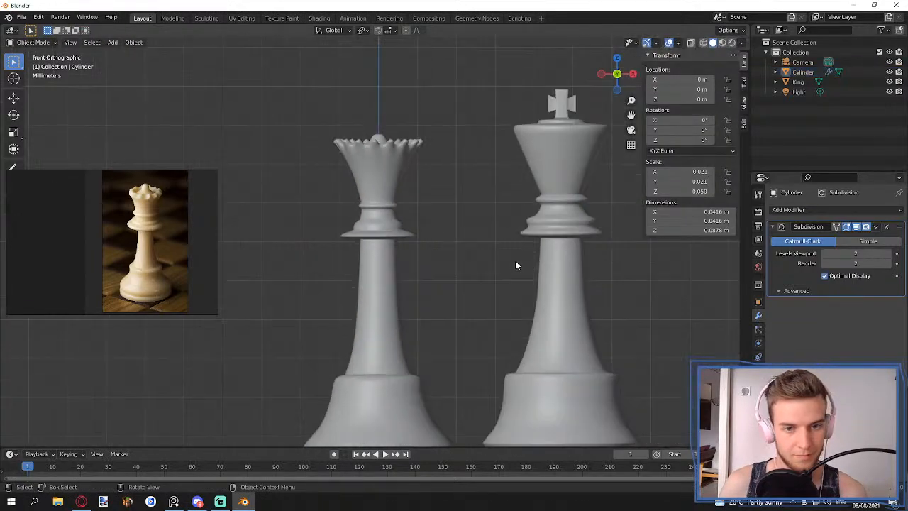
- Scale the creased edge loop where the shoulder meets the collar disc to about 0.93
scroll(393, 216, up, 4)
key(Tab)
scroll(386, 210, up, 3)
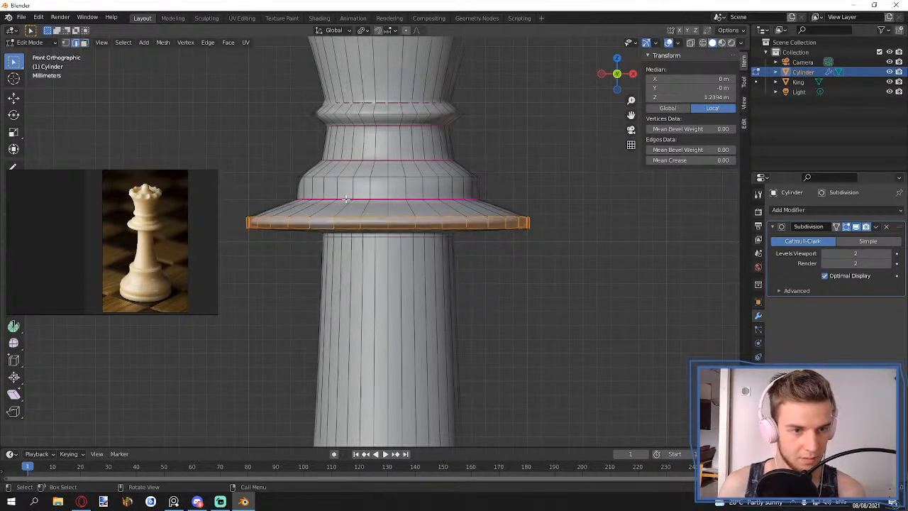
alt+click(349, 201)
key(s)
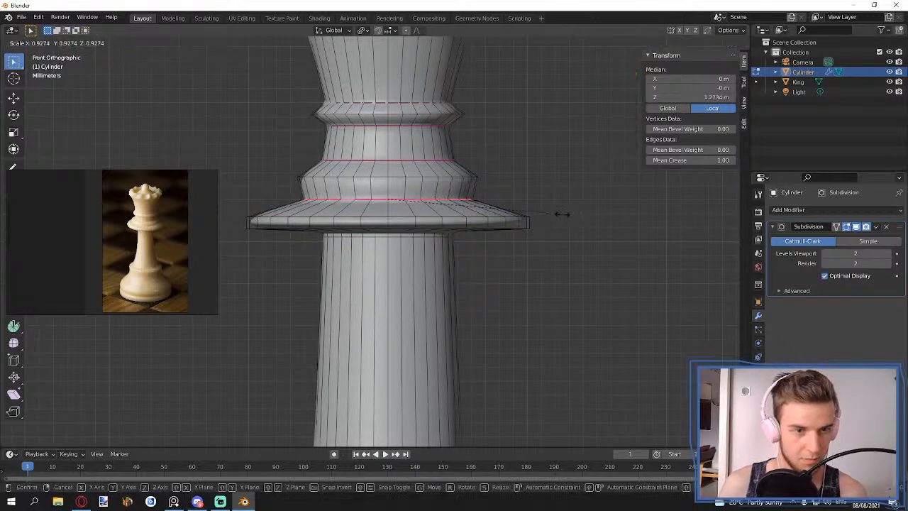
click(561, 210)
- Lower the widest edge loop of the collar's shoulder slightly along Z and scale it to 1.062
alt+click(439, 176)
key(g)
key(z)
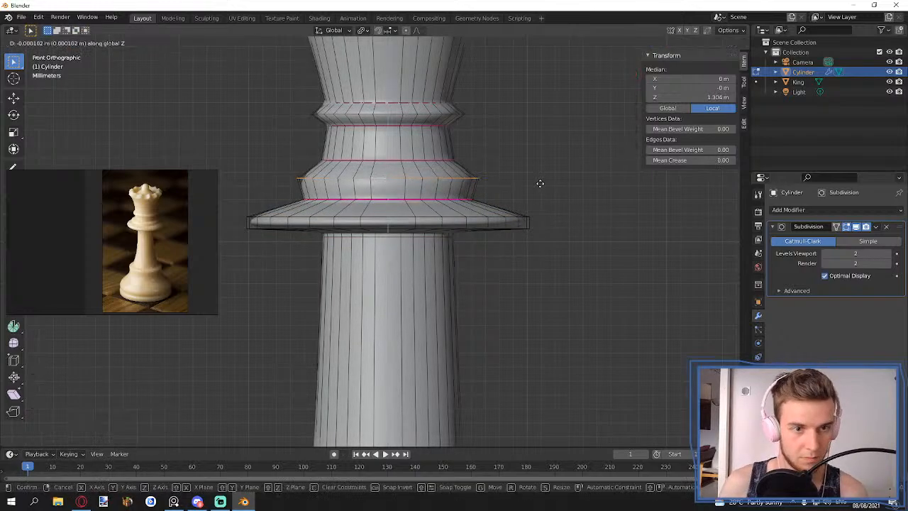
click(543, 188)
key(s)
click(560, 192)
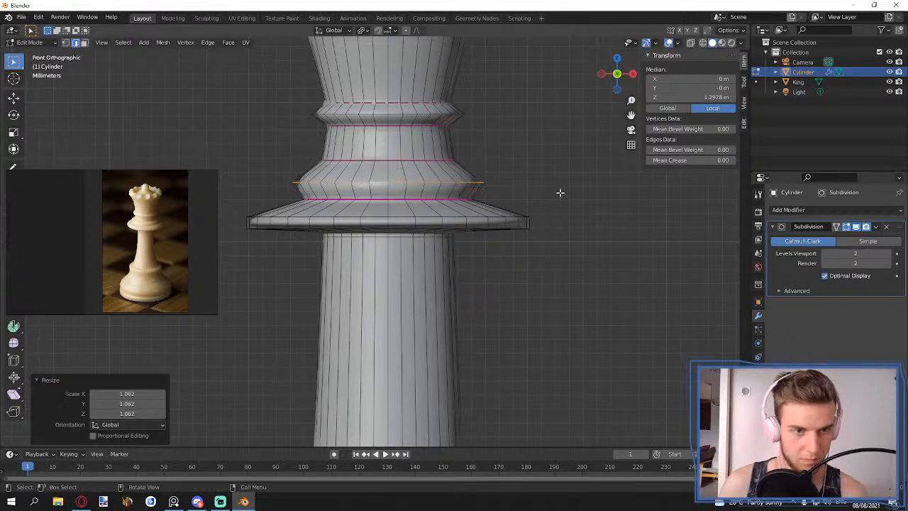
- Lower the creased edge loop at the top of the collar's sloped shoulder slightly along Z
alt+click(471, 161)
key(g)
key(z)
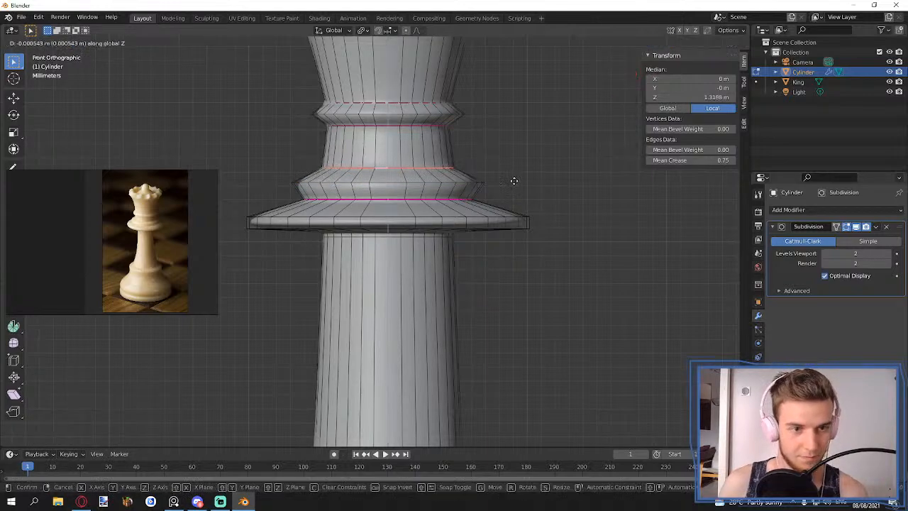
click(515, 178)
- Move the three edge loops forming the neck's thin ring down about 0.00129 m along Z
alt+click(369, 124)
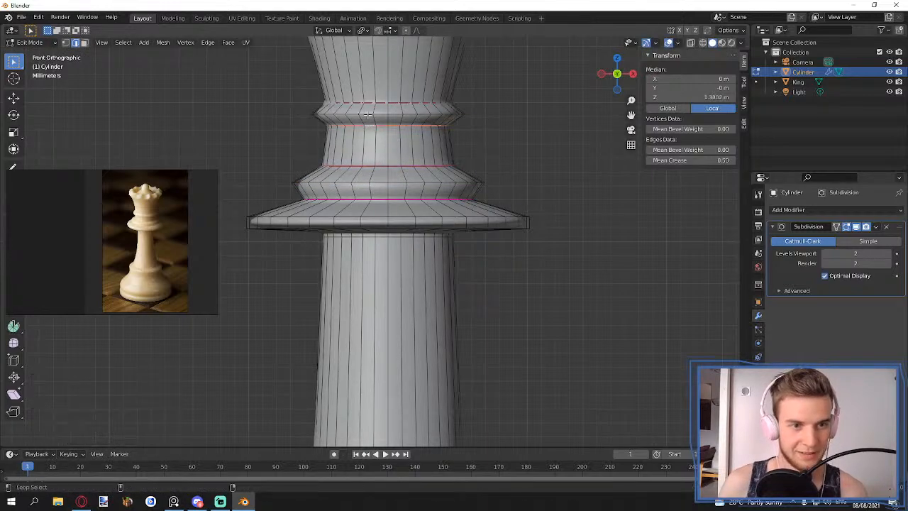
alt+shift+click(370, 113)
alt+shift+click(371, 103)
key(g)
key(z)
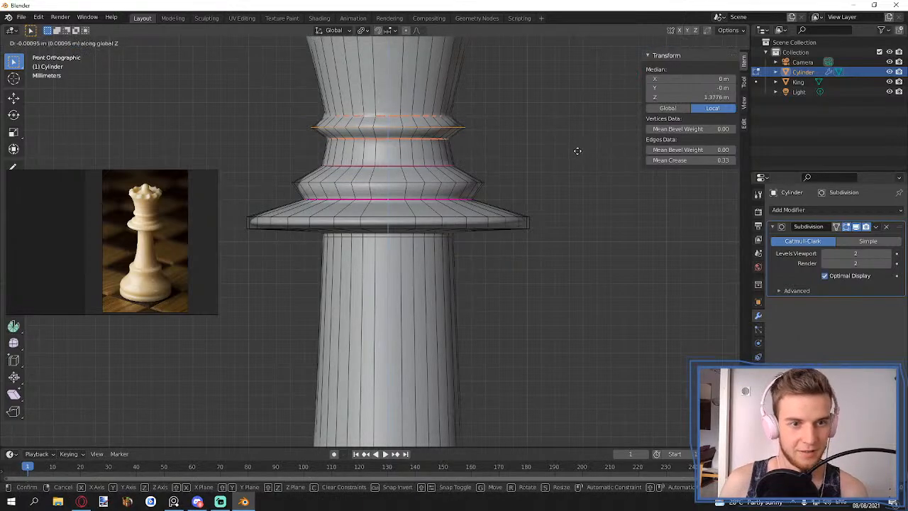
click(578, 151)
scroll(540, 162, down, 5)
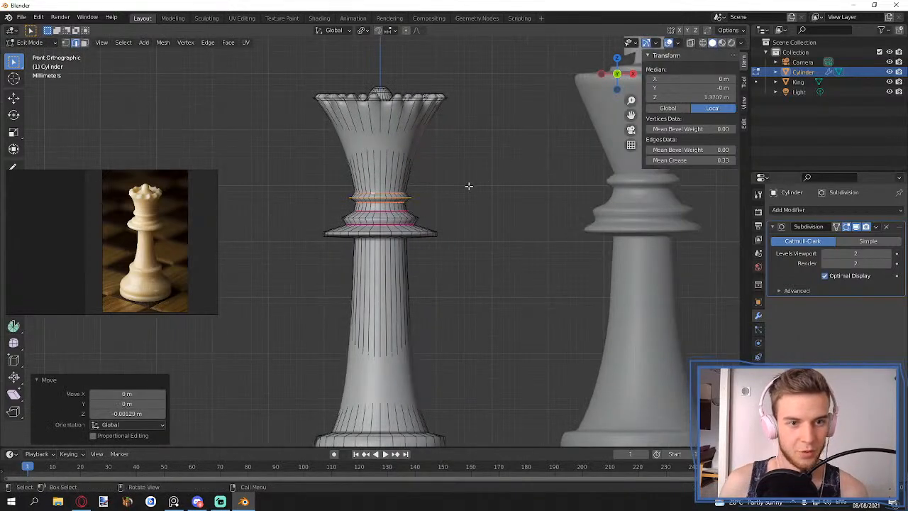
- Lower the queen's crown rim vertices and central ball about 0.0023 m along Z to shorten the flared top
scroll(468, 185, down, 5)
scroll(432, 197, up, 4)
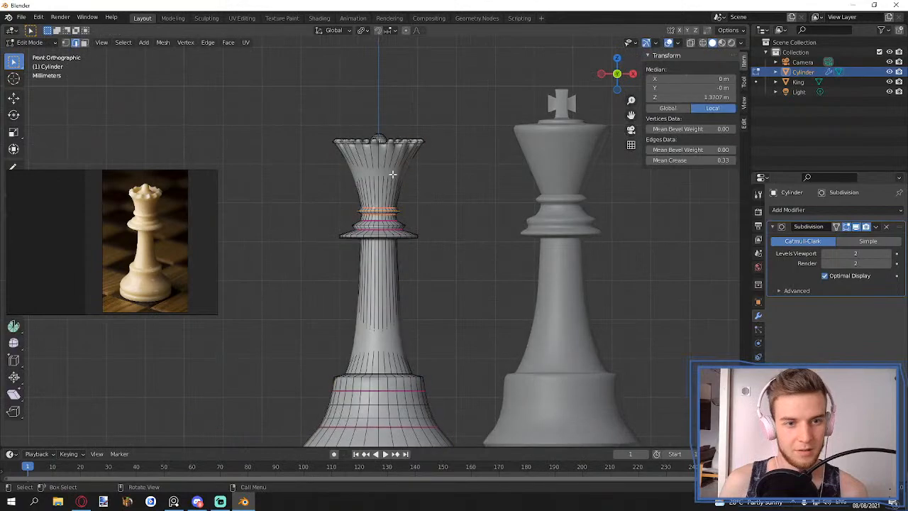
scroll(412, 169, up, 2)
key(shift+z)
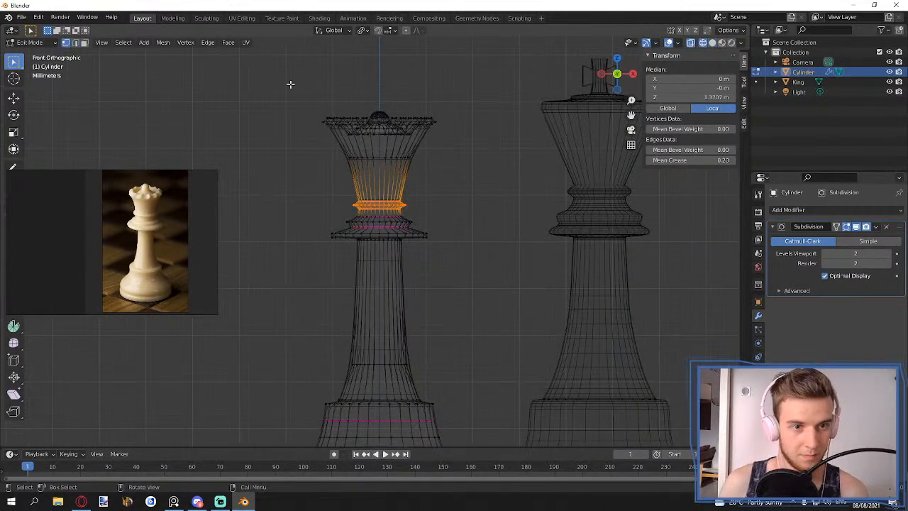
mouse_move(290, 84)
mouse_down()
mouse_move(476, 173)
mouse_move(473, 163)
mouse_up()
key(Tab)
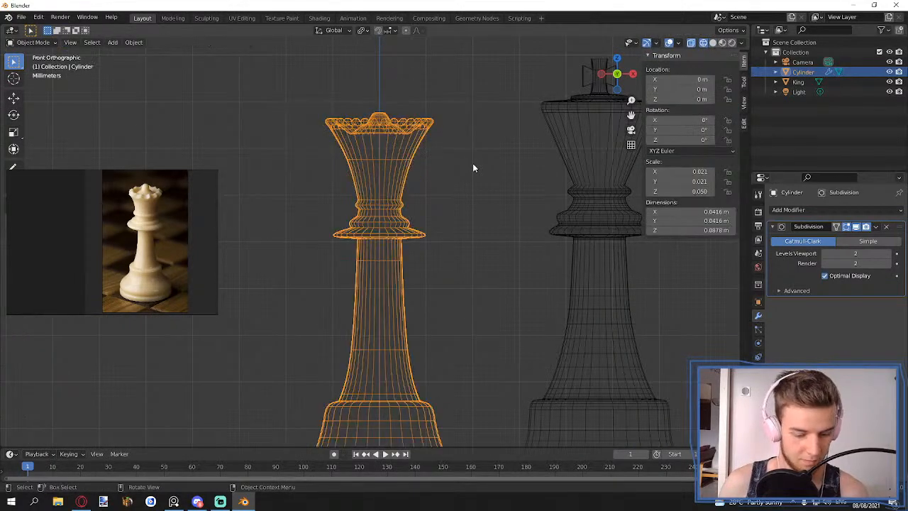
key(shift+z)
key(Tab)
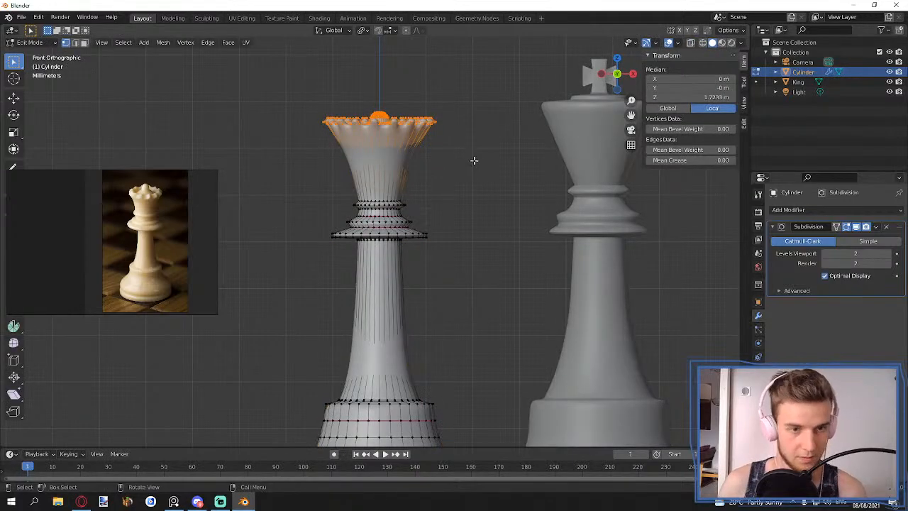
key(g)
key(z)
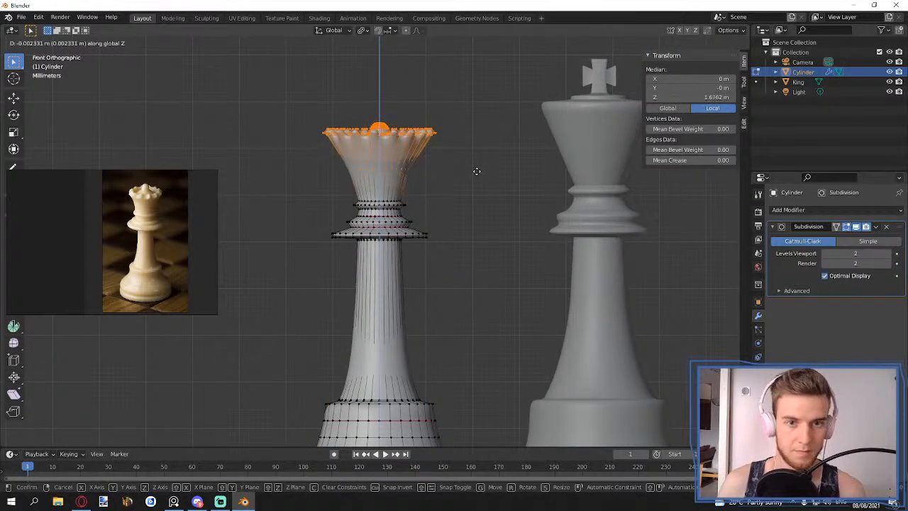
click(476, 171)
key(Tab)
scroll(476, 169, down, 5)
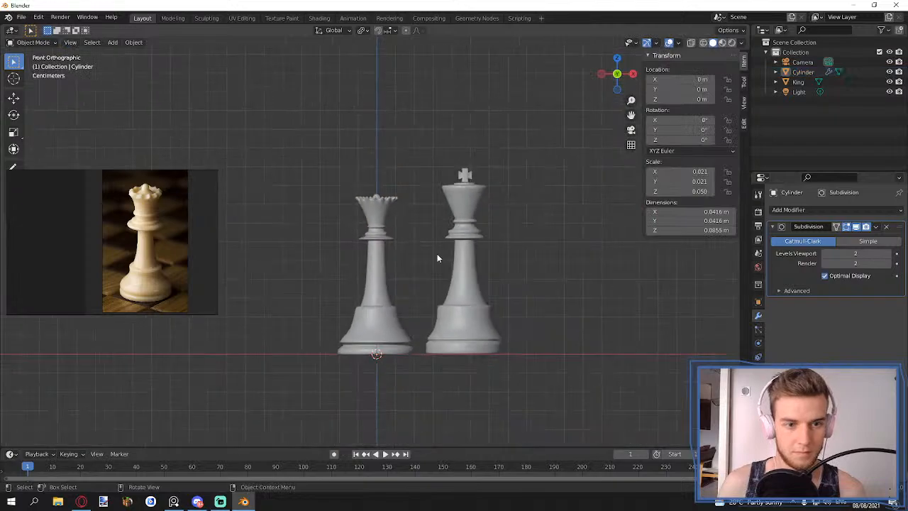
mouse_move(421, 266)
middle_down()
mouse_move(424, 297)
mouse_move(419, 269)
middle_up()
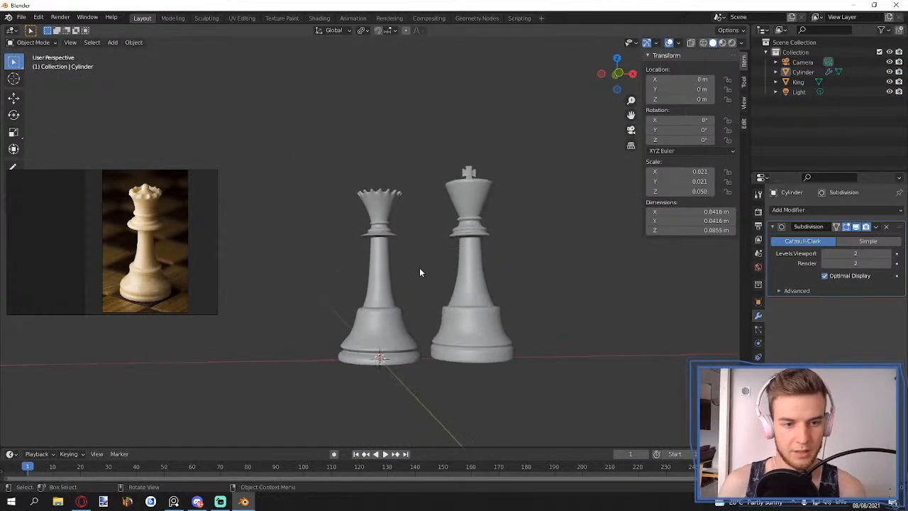
- Scale the queen's base vertices to about 0.82 in X and Y only, using smooth proportional editing with a radius of about 0.04
click(418, 298)
key(KP_1)
scroll(414, 291, up, 3)
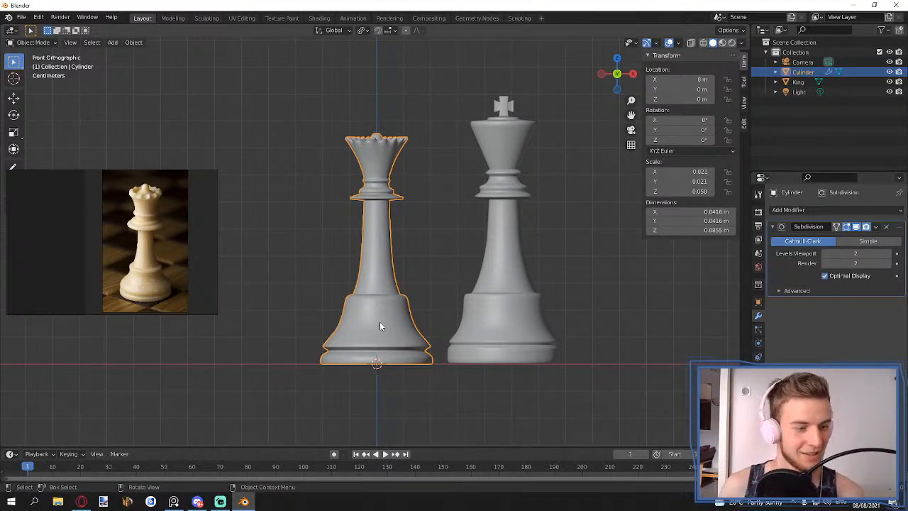
key(Tab)
drag(284, 405, 441, 343)
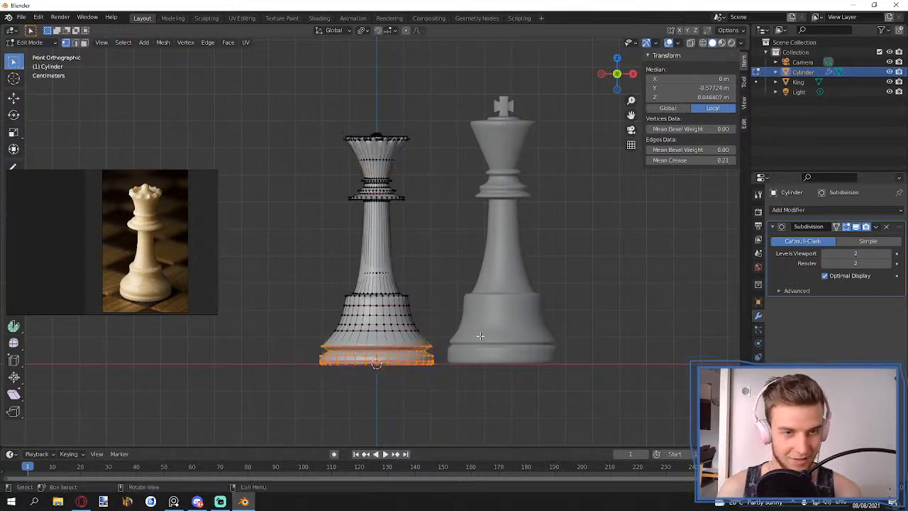
scroll(452, 297, down, 1)
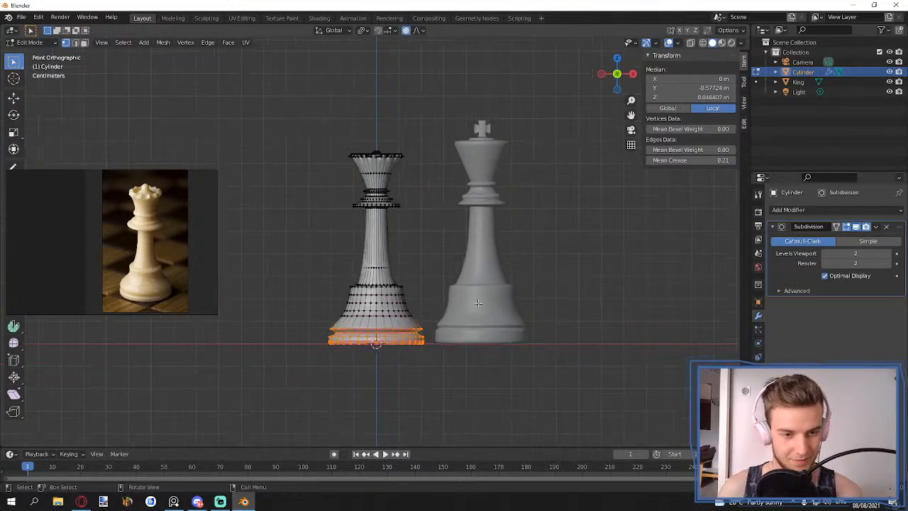
middle_drag(511, 310, 498, 324)
key(s)
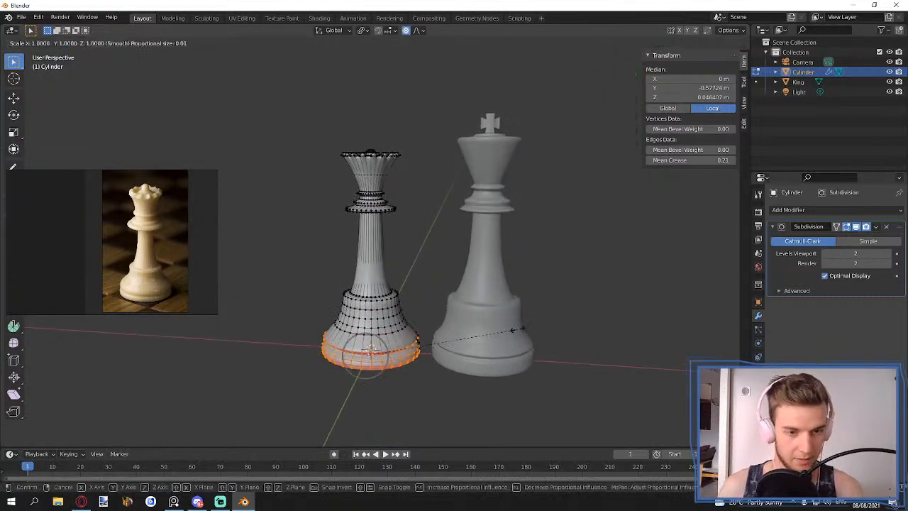
key(shift+z)
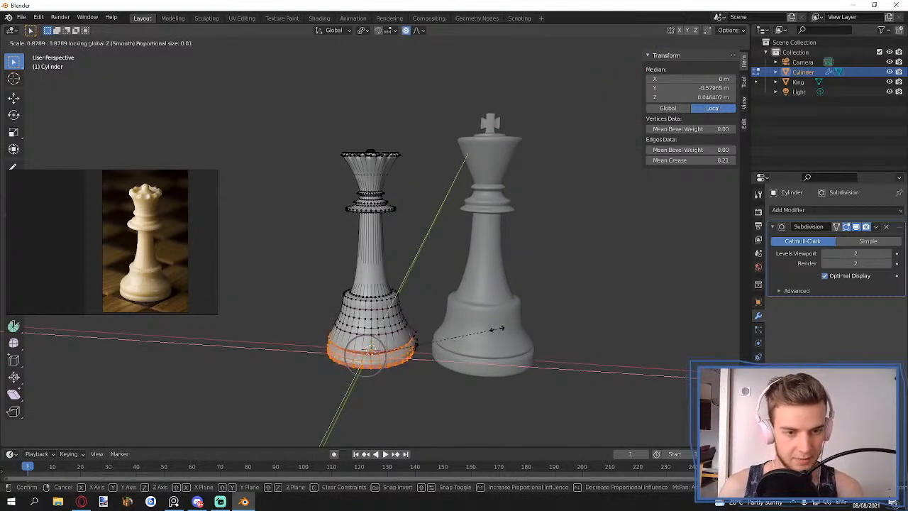
scroll(496, 329, down, 12)
scroll(490, 329, down, 3)
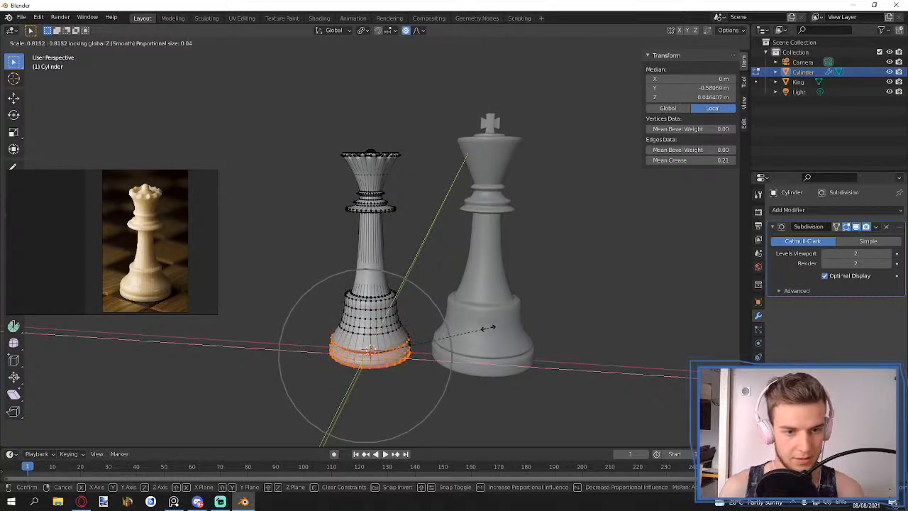
click(490, 328)
key(Tab)
- Examine the queen's base and overall proportions beside the King from the front and from several angles
click(422, 293)
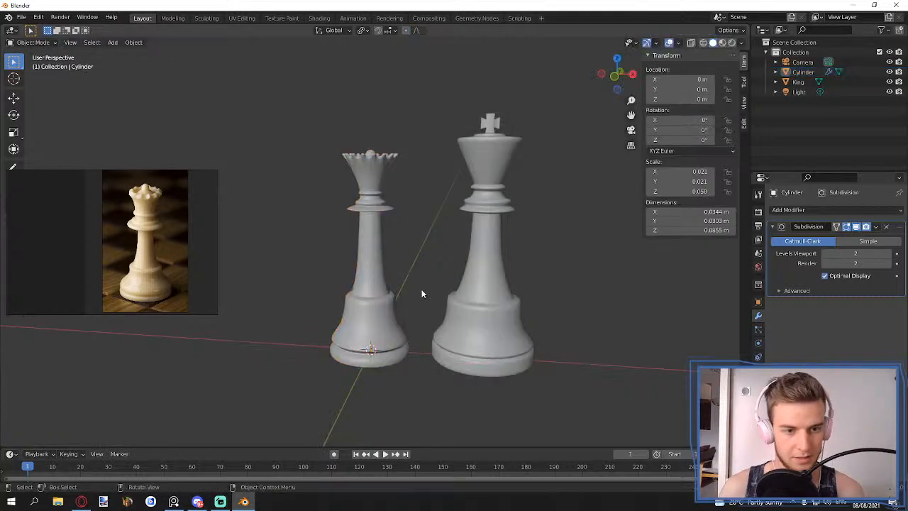
middle_drag(423, 293, 447, 262)
key(KP_1)
scroll(434, 266, down, 4)
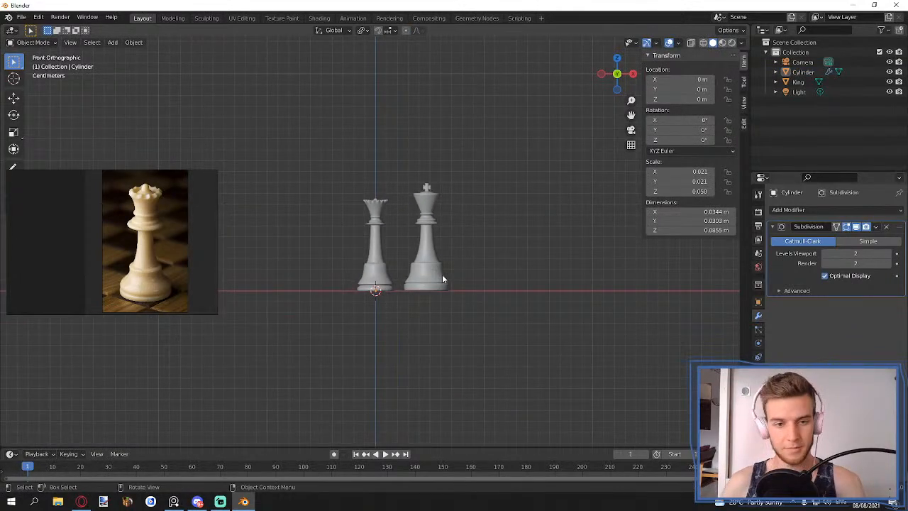
middle_drag(442, 274, 446, 312)
scroll(446, 312, up, 2)
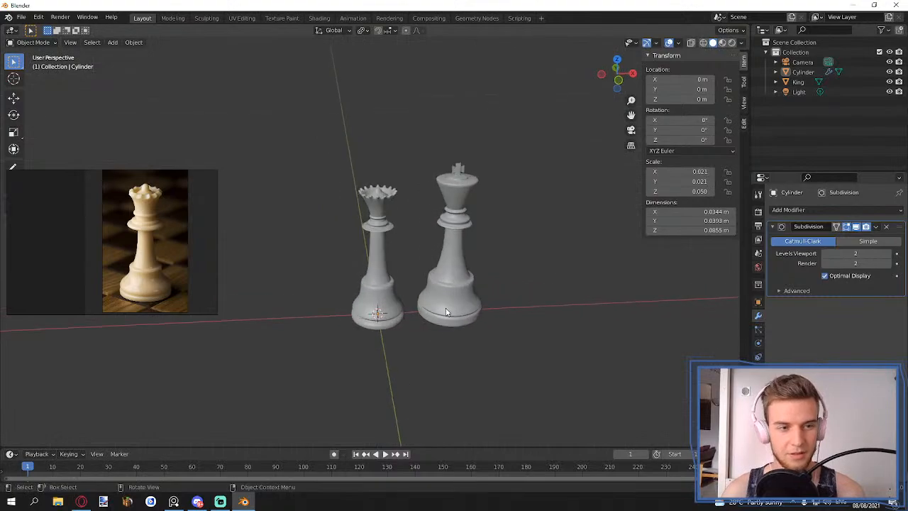
middle_drag(369, 277, 431, 296)
click(438, 239)
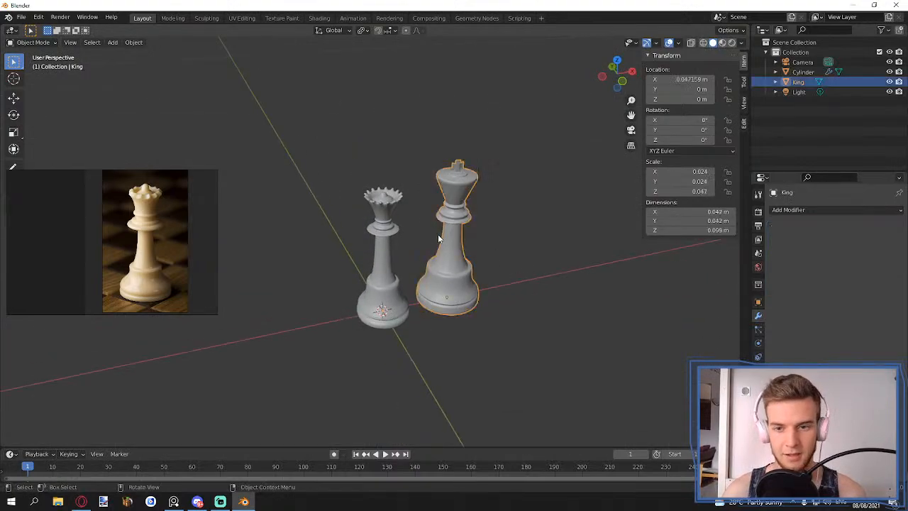
click(383, 246)
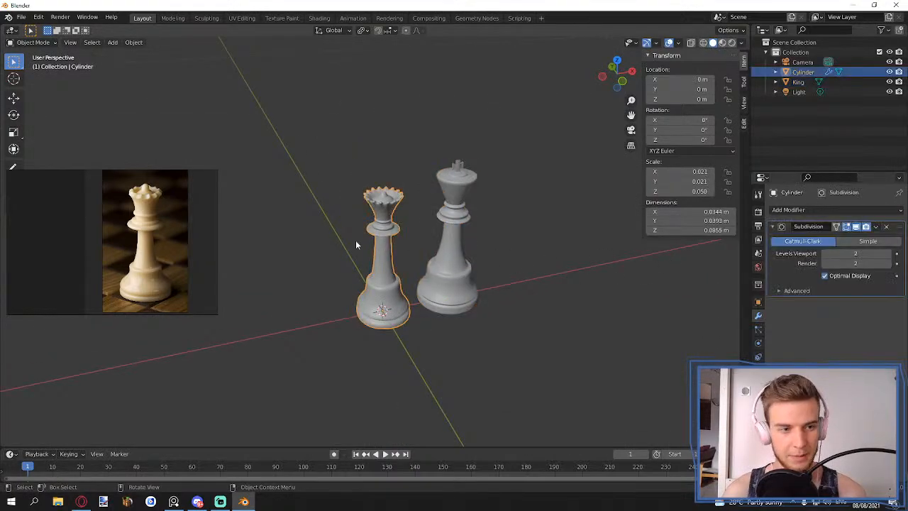
- Dismiss the queen reference photo that floats over the viewport
right_click(201, 200)
click(235, 387)
click(371, 332)
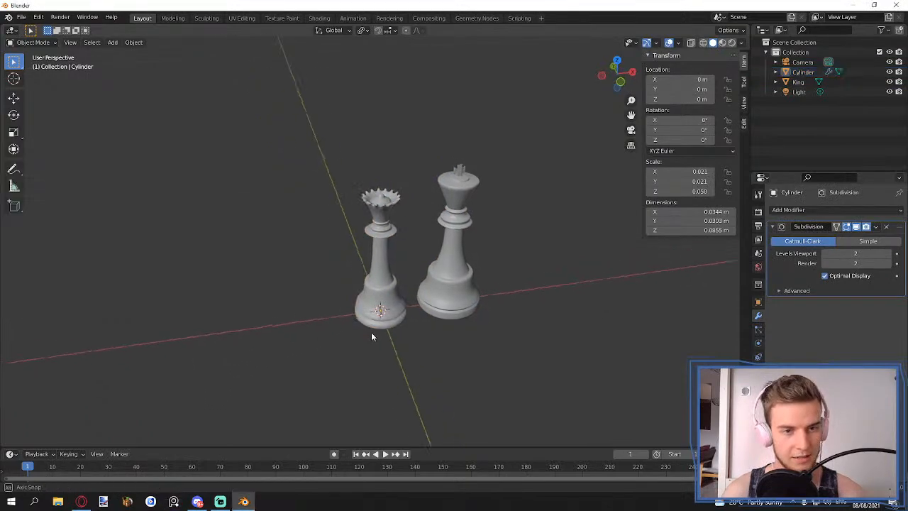
mouse_move(371, 332)
middle_down()
mouse_move(300, 305)
mouse_move(382, 343)
middle_up()
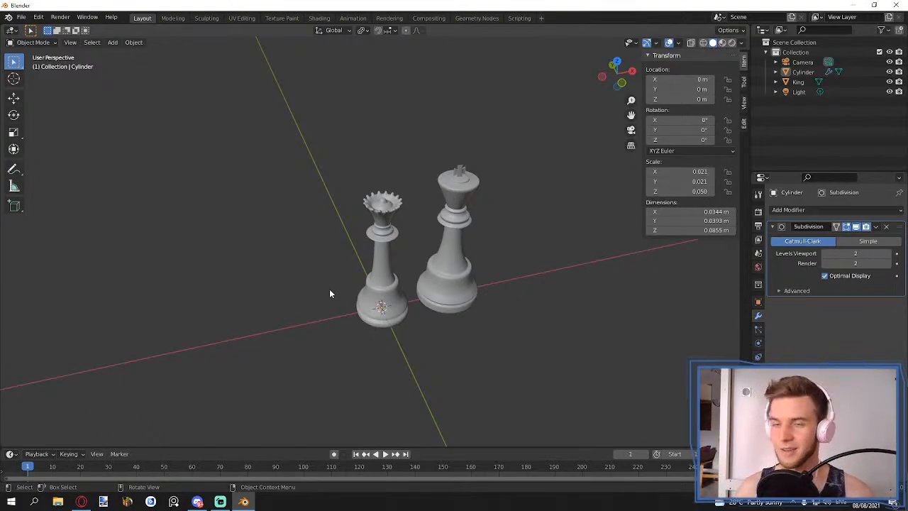
- Apply the queen's Subdivision modifier to its mesh
scroll(329, 289, up, 2)
click(389, 270)
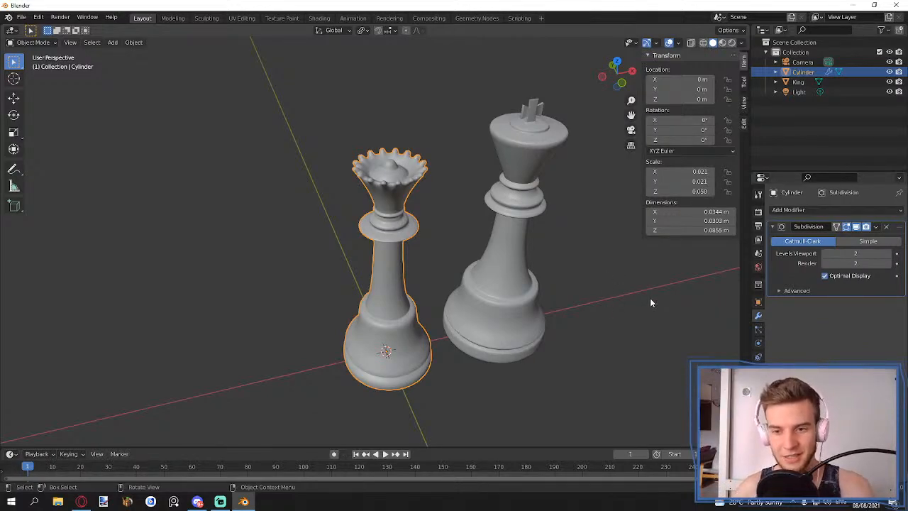
click(875, 226)
click(826, 239)
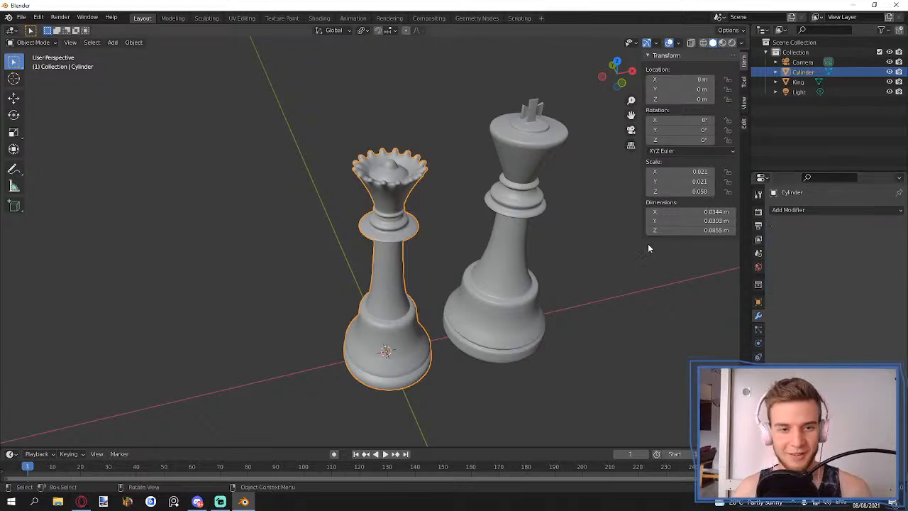
scroll(489, 244, down, 5)
click(489, 259)
middle_drag(491, 262, 449, 250)
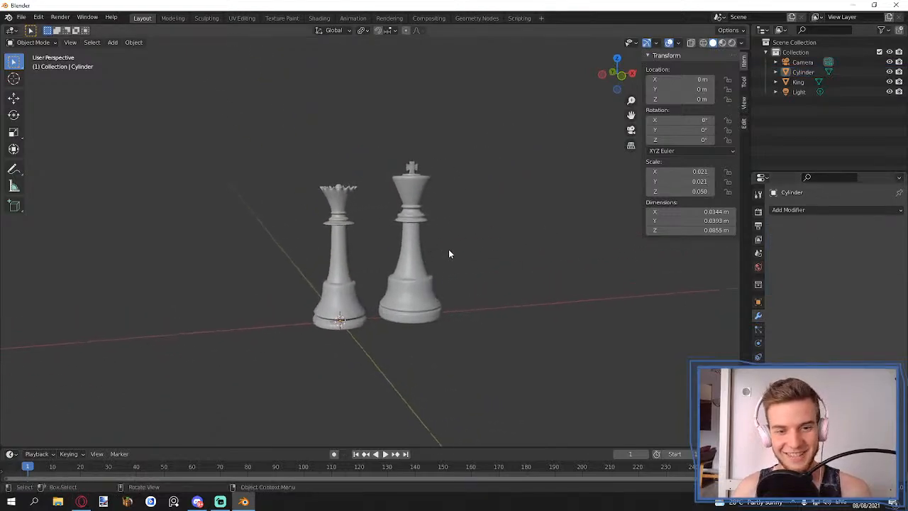
scroll(449, 253, up, 2)
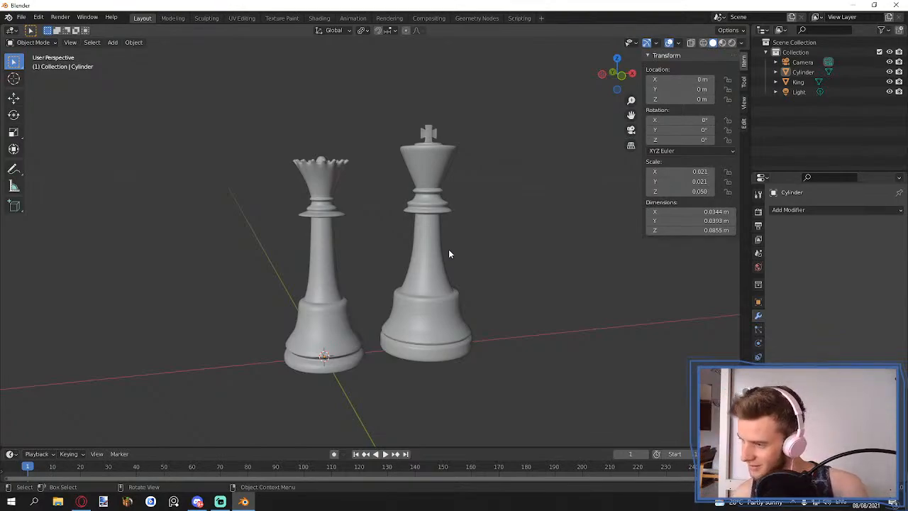
middle_drag(448, 253, 428, 257)
click(432, 262)
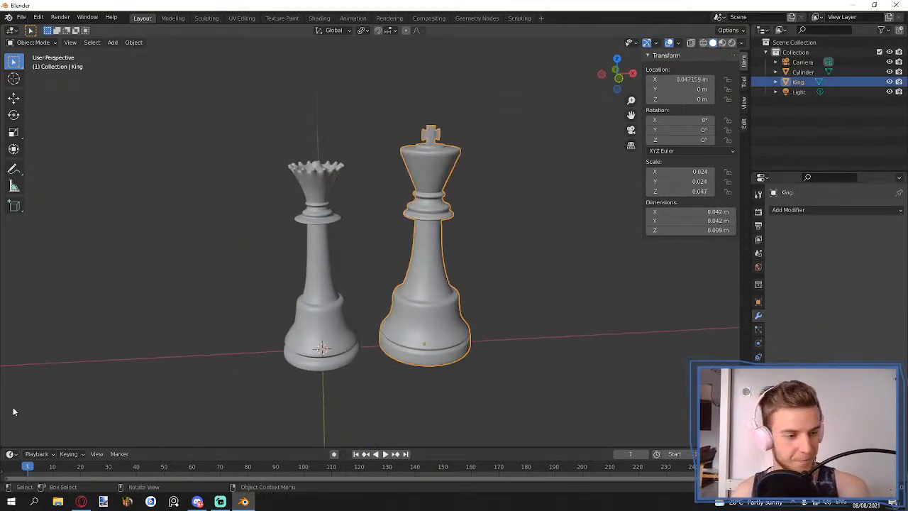
- Delete the existing light from the scene
scroll(234, 239, down, 10)
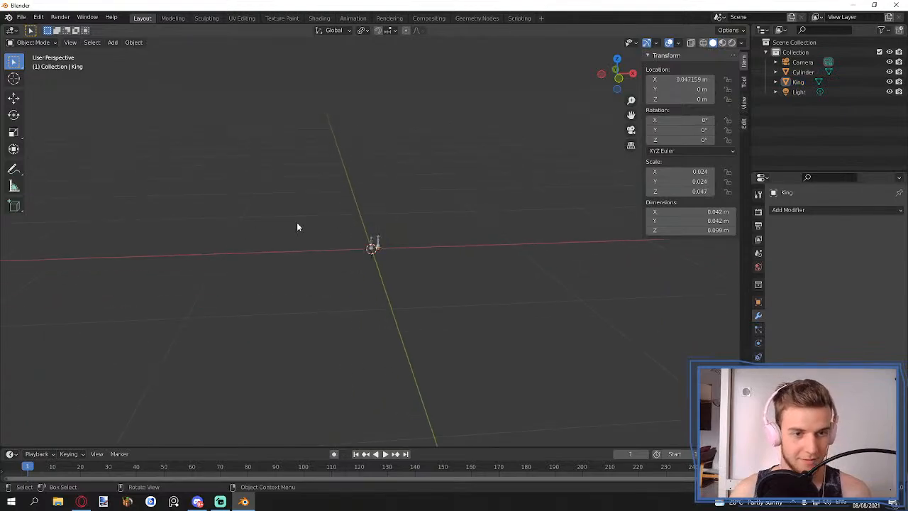
middle_drag(296, 225, 466, 236)
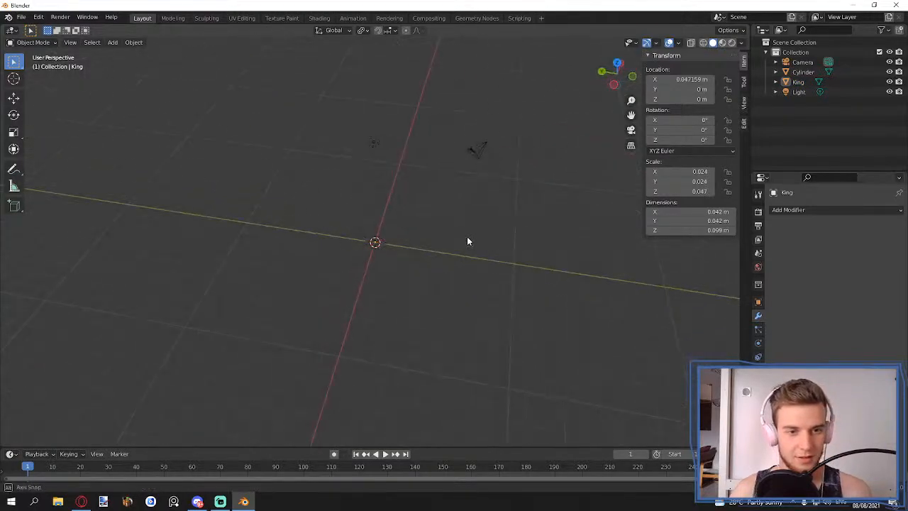
click(365, 150)
key(Delete)
scroll(441, 246, up, 6)
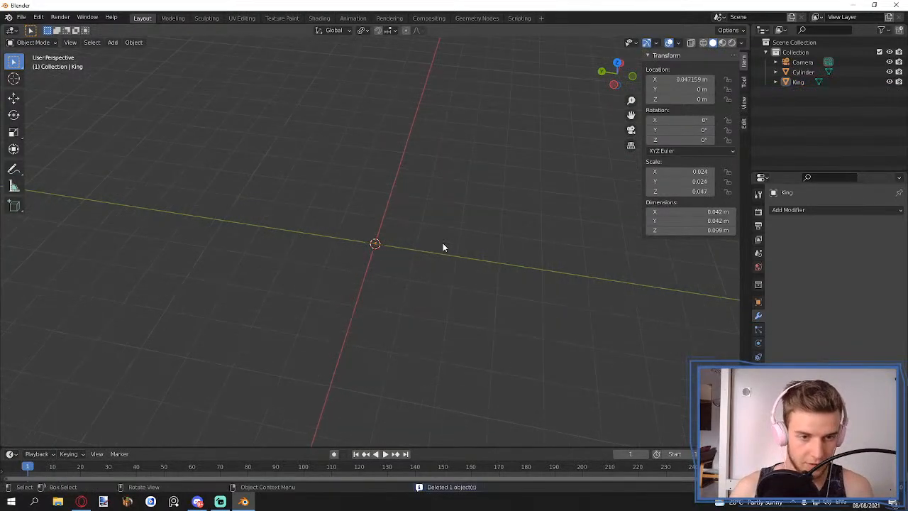
scroll(437, 245, down, 4)
scroll(437, 245, up, 4)
scroll(434, 241, down, 3)
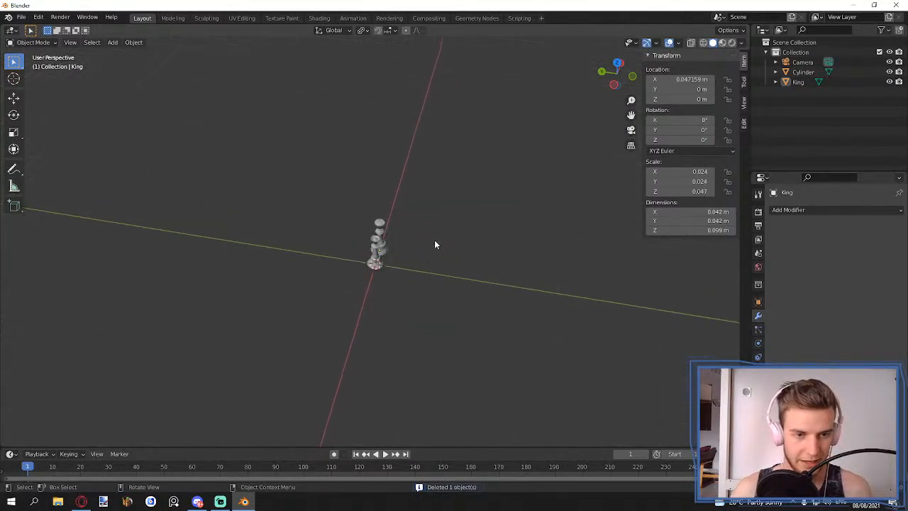
- Add a Point light with a 1 m radius at the world origin
middle_drag(434, 242, 452, 246)
key(shift+a)
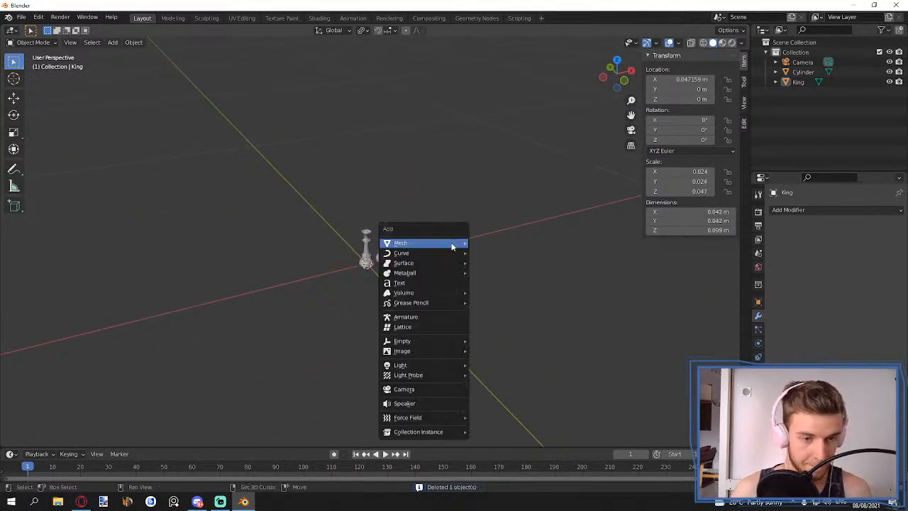
mouse_move(453, 365)
click(494, 367)
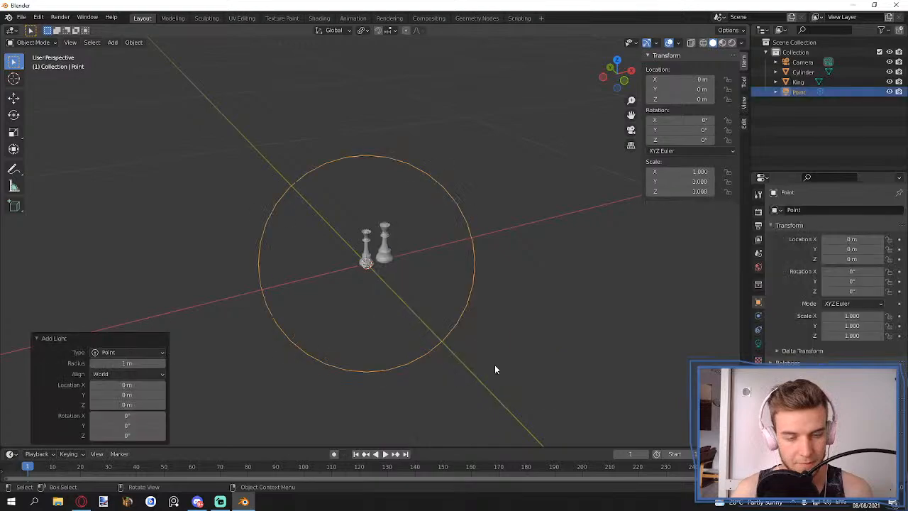
- Move the Point light to about X 0.759 m, Y -0.804 m and Z 0.888 m, away from and above the pieces
scroll(470, 331, down, 7)
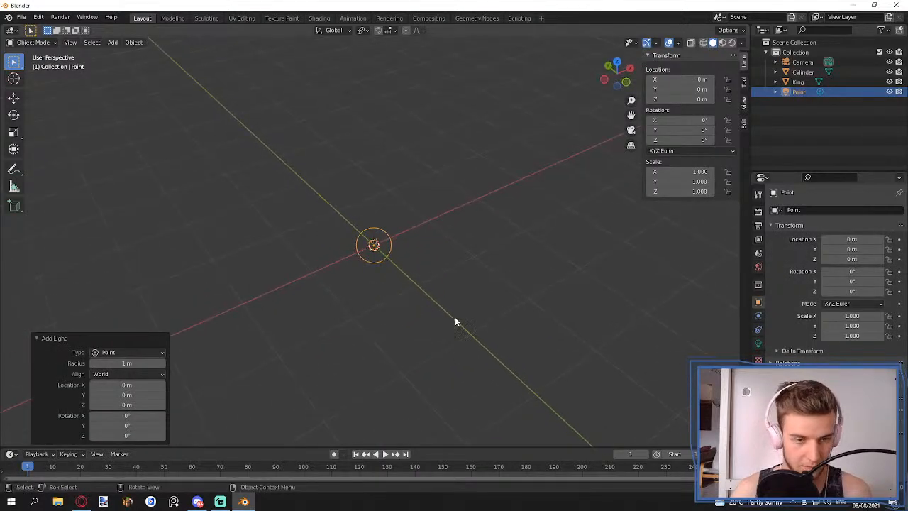
key(g)
click(533, 328)
key(g)
key(z)
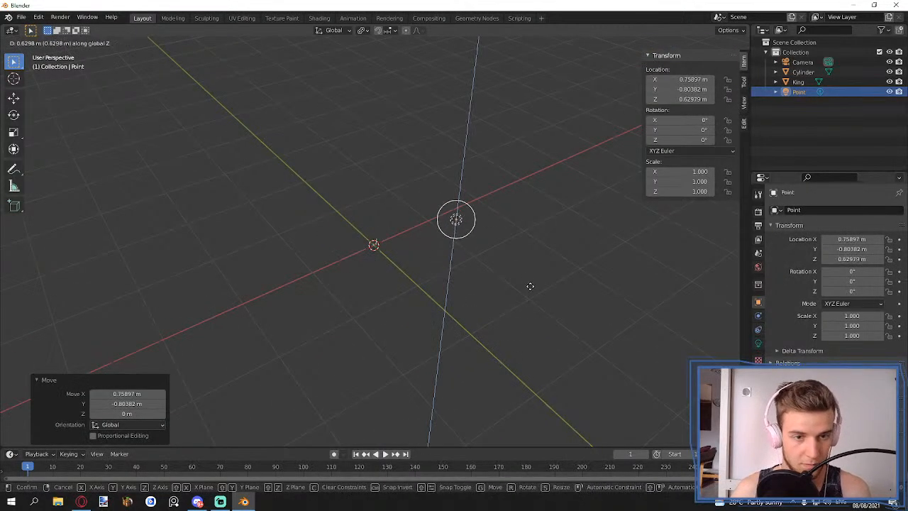
click(486, 277)
scroll(456, 248, down, 8)
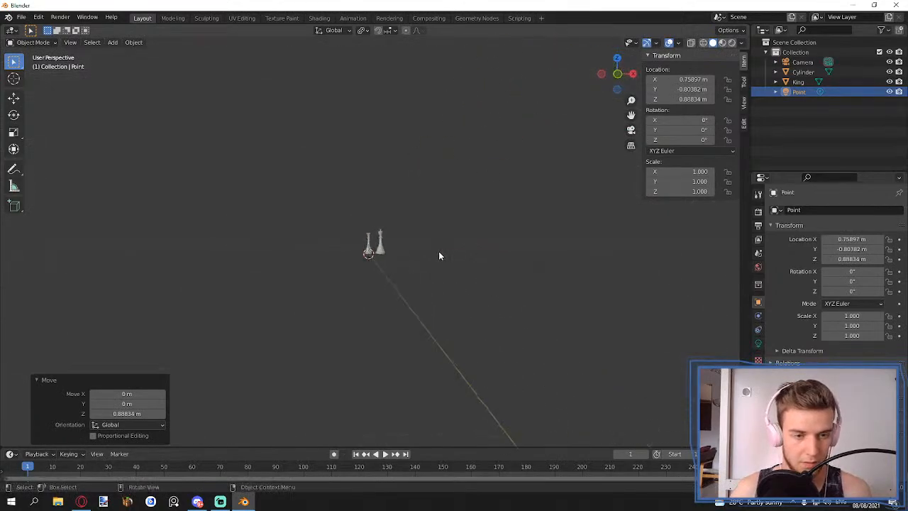
scroll(438, 255, up, 5)
middle_drag(437, 253, 450, 267)
scroll(448, 268, up, 4)
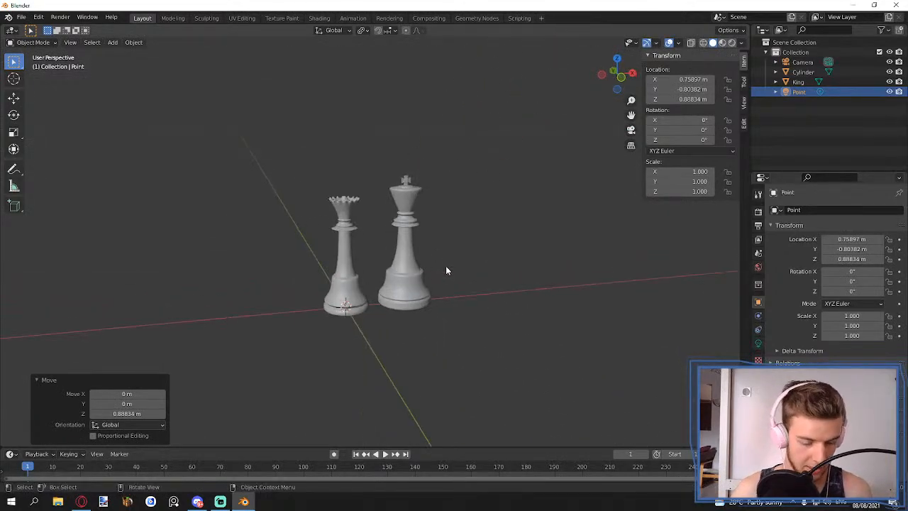
- Save the scene as Chess_pieces.blend in the 13_Practice_Modeling folder
key(shift+s)
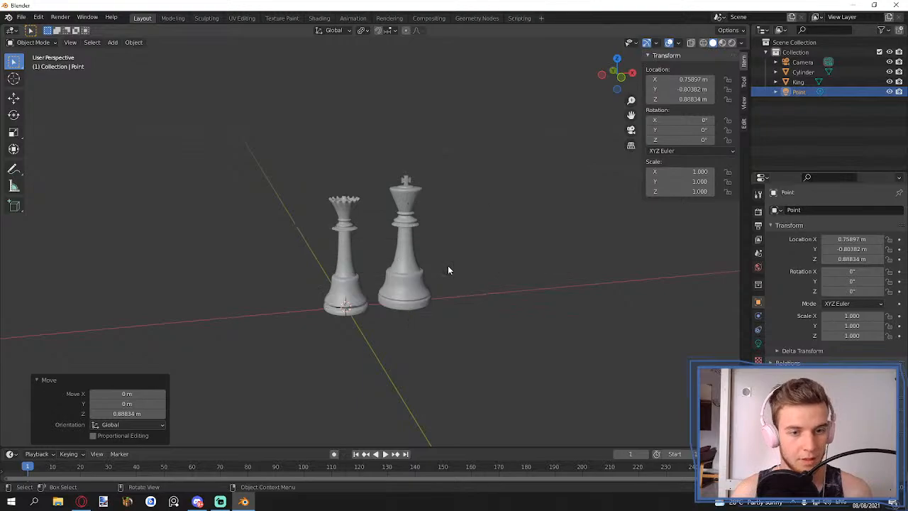
key(ctrl+s)
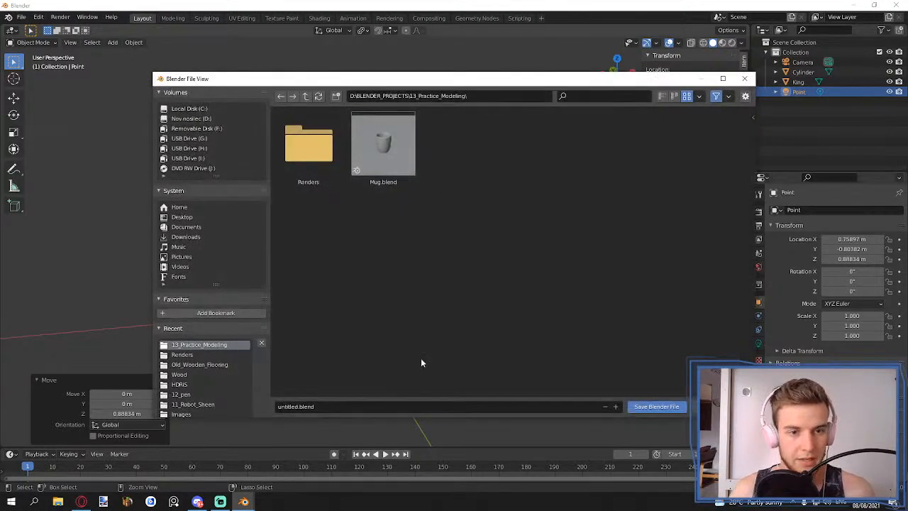
click(299, 407)
drag(296, 406, 273, 403)
key(BackSpace)
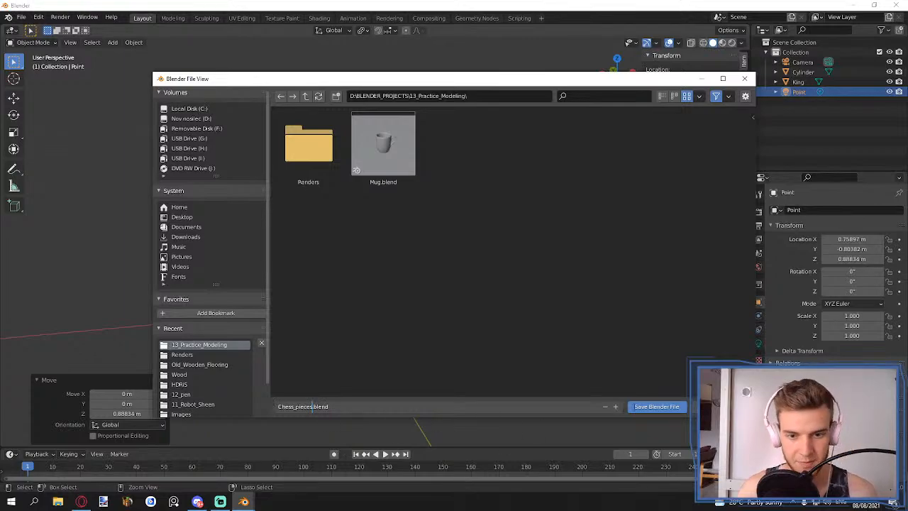
key(Return)
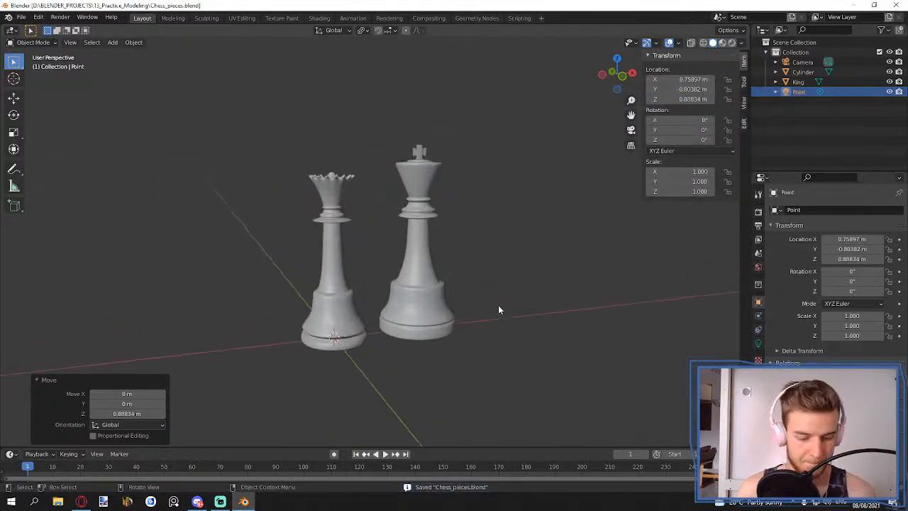
- Show the viewport in Rendered shading and set the render engine to Cycles
key(z)
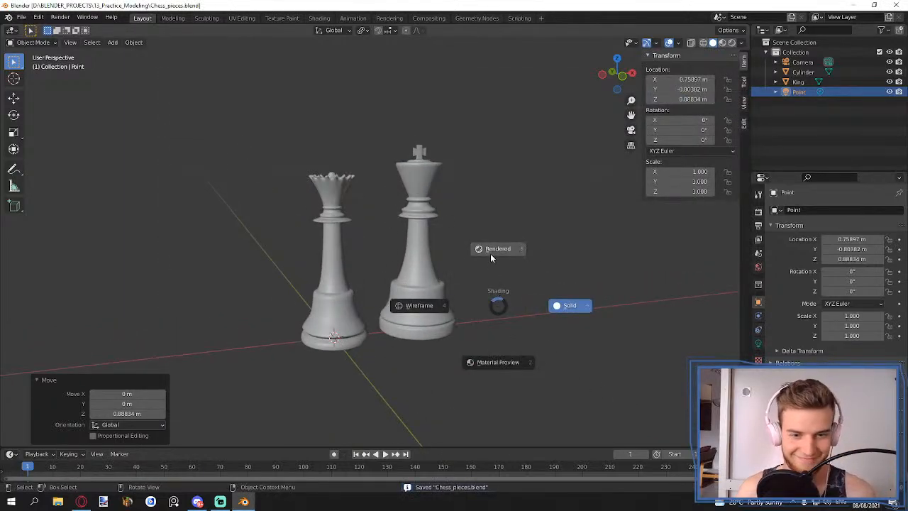
click(493, 254)
middle_drag(494, 257, 726, 258)
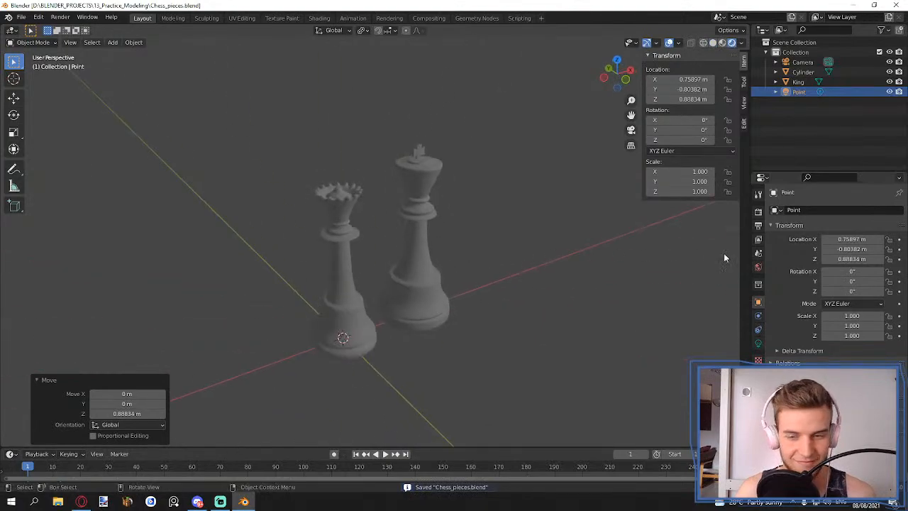
click(758, 211)
click(861, 210)
click(858, 244)
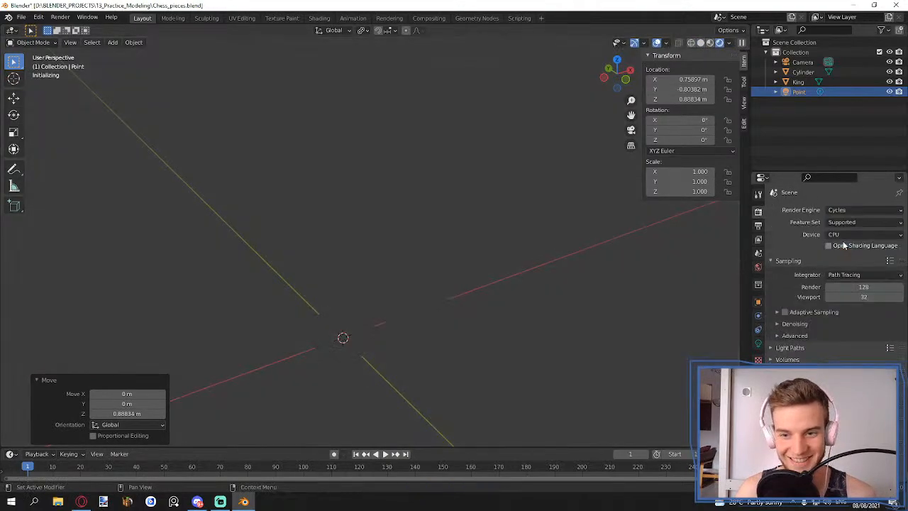
- Inspect the Cycles preview of both pieces and return the viewport to Material Preview shading
middle_drag(490, 242, 450, 235)
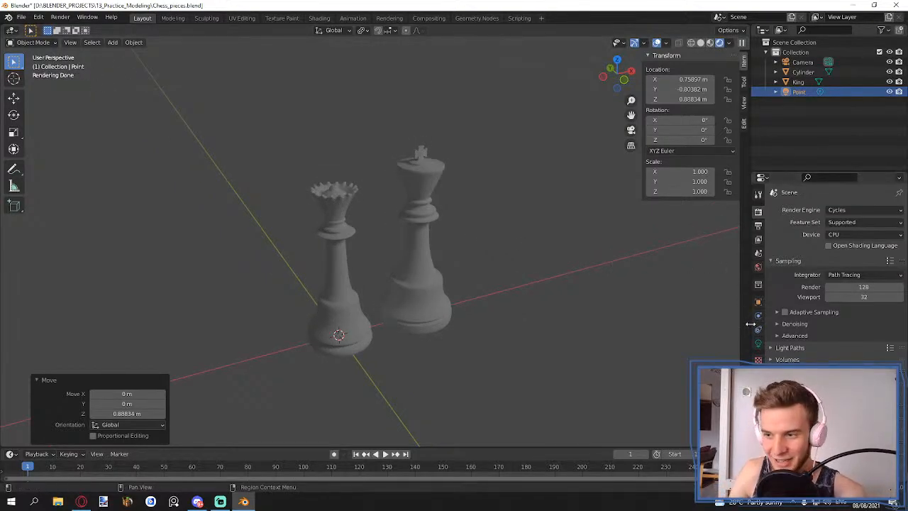
middle_drag(519, 266, 524, 261)
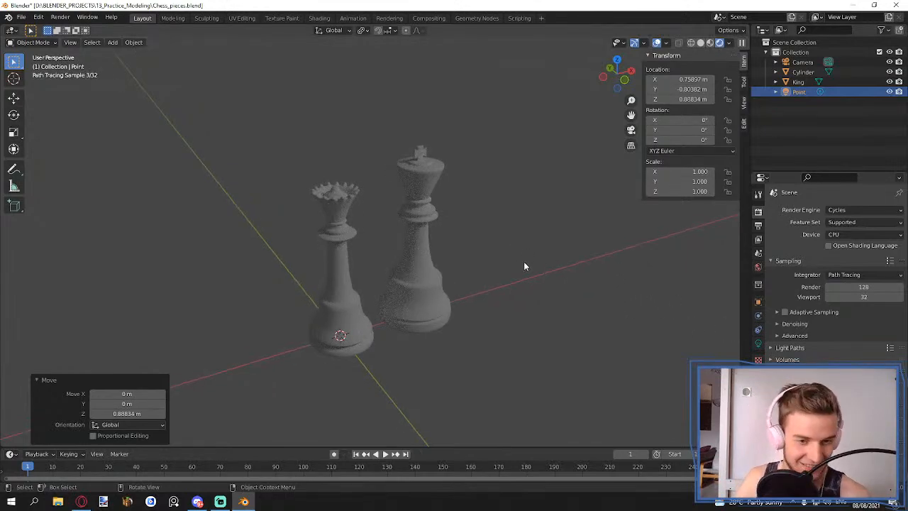
key(z)
click(522, 314)
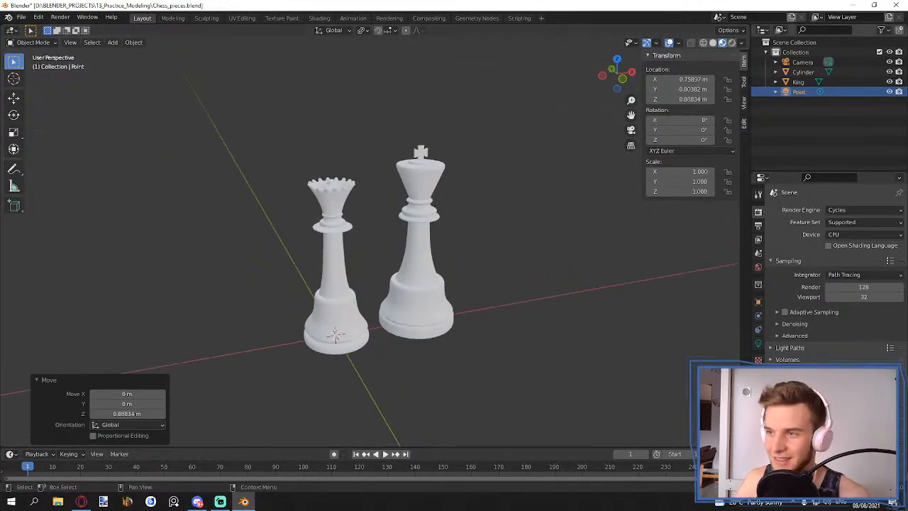
- Switch to the Opera browser in a new maximized window and open the bookmarked HDRI Haven site
key(ctrl+n)
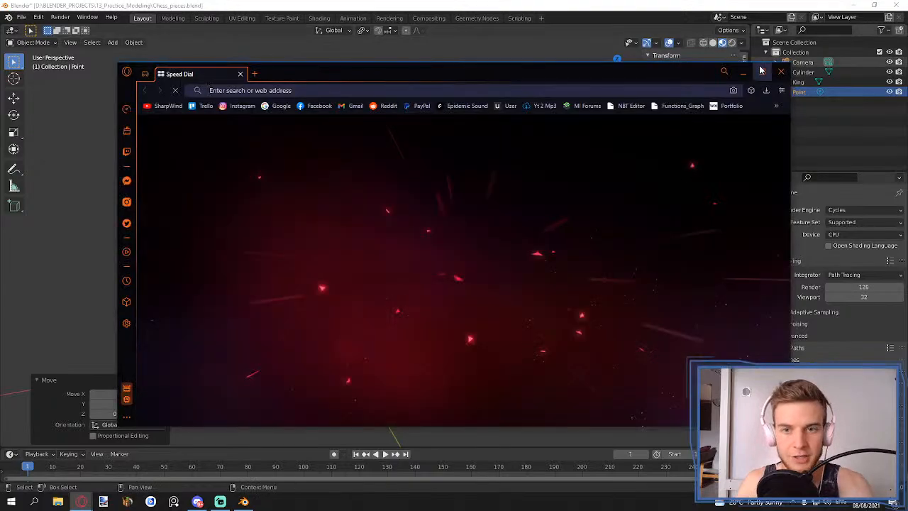
click(762, 71)
click(893, 40)
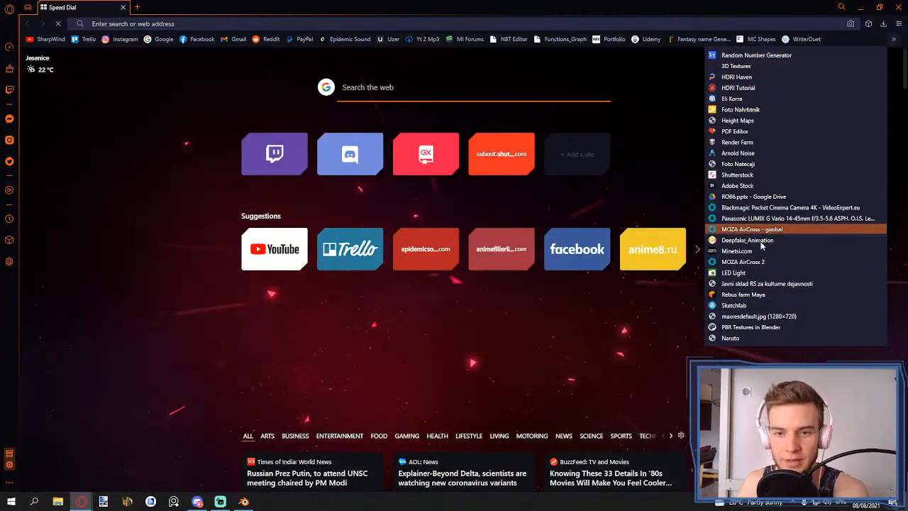
click(738, 77)
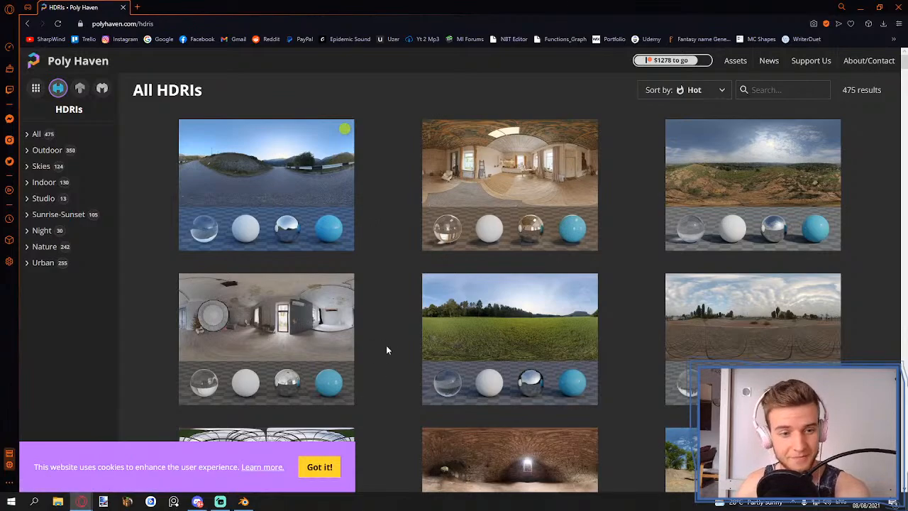
- Choose the Studio Country Hall HDRI and download it as a 4K EXR file
scroll(382, 345, down, 4)
scroll(390, 349, up, 4)
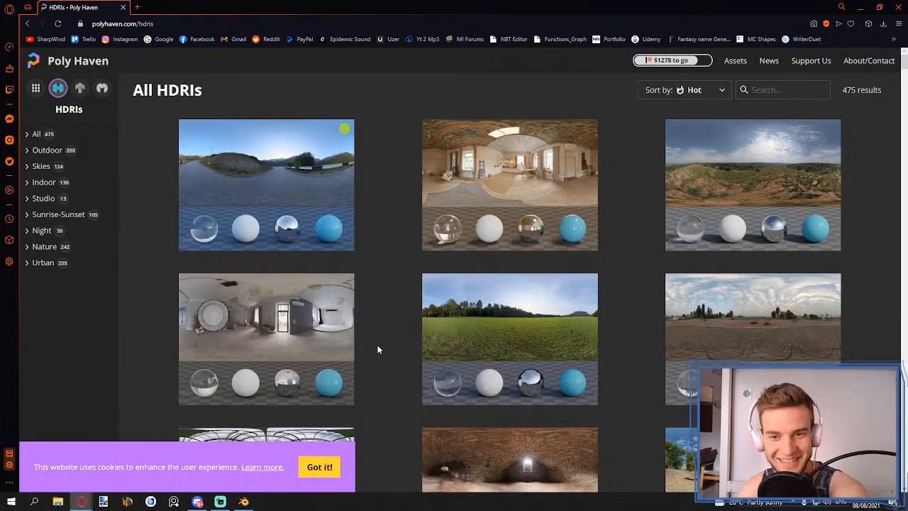
click(516, 193)
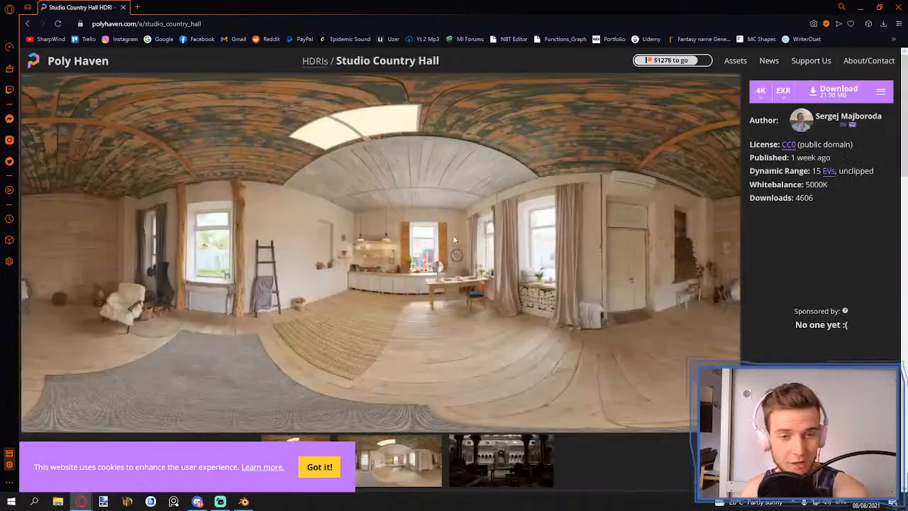
scroll(461, 243, down, 5)
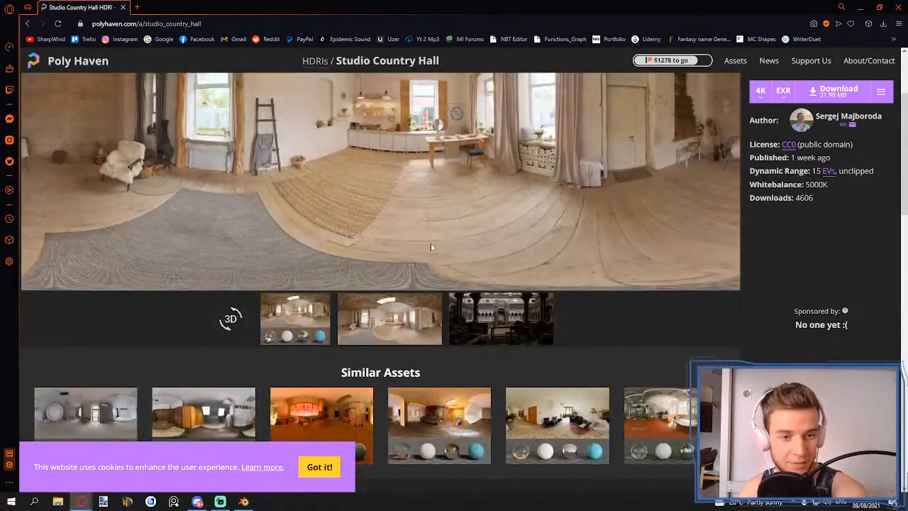
scroll(377, 331, up, 5)
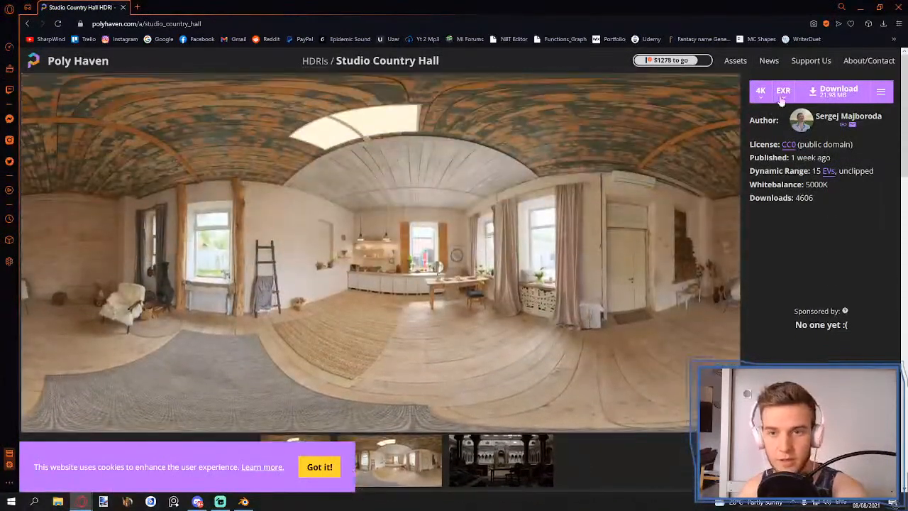
click(759, 98)
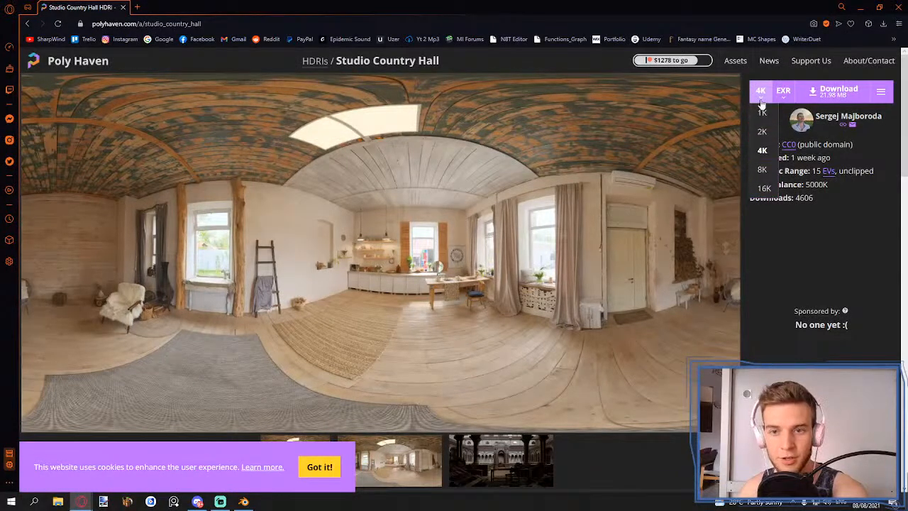
click(831, 91)
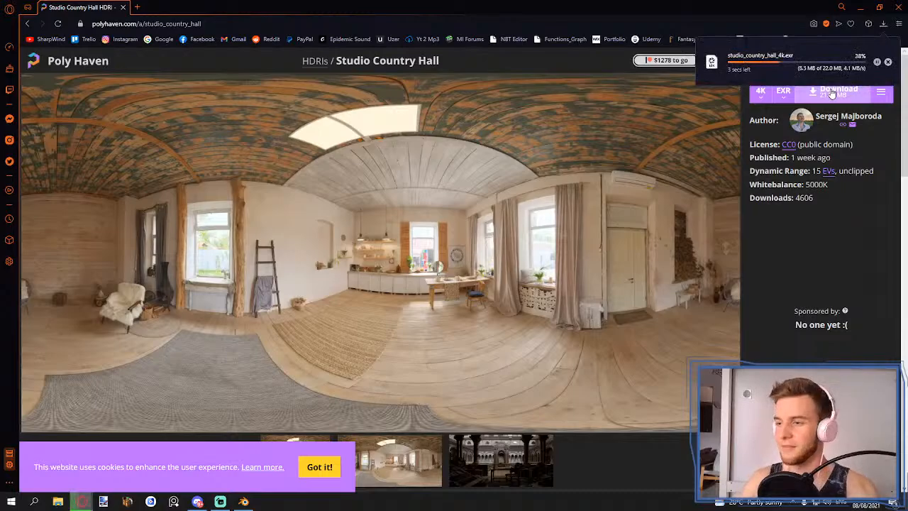
- Shrink the browser window, open the HDRIS folder on drive D in File Explorer and place it beside the browser
click(879, 7)
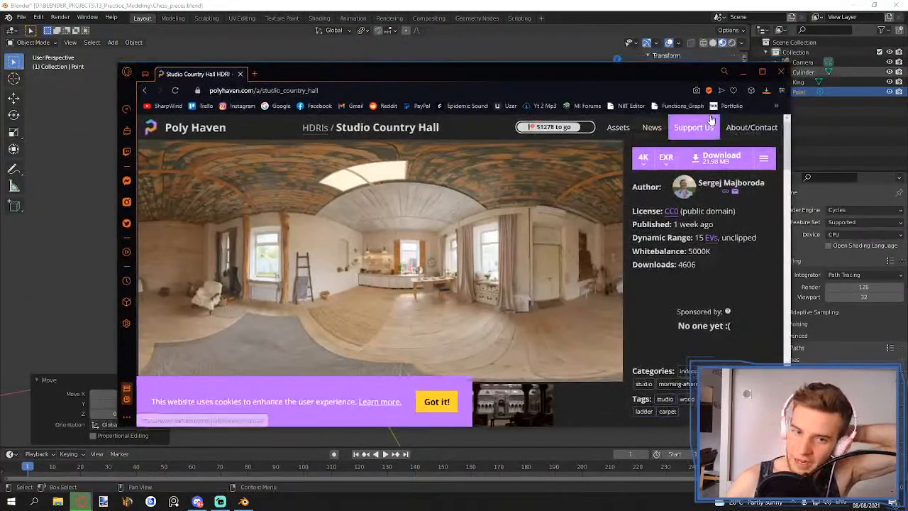
click(57, 501)
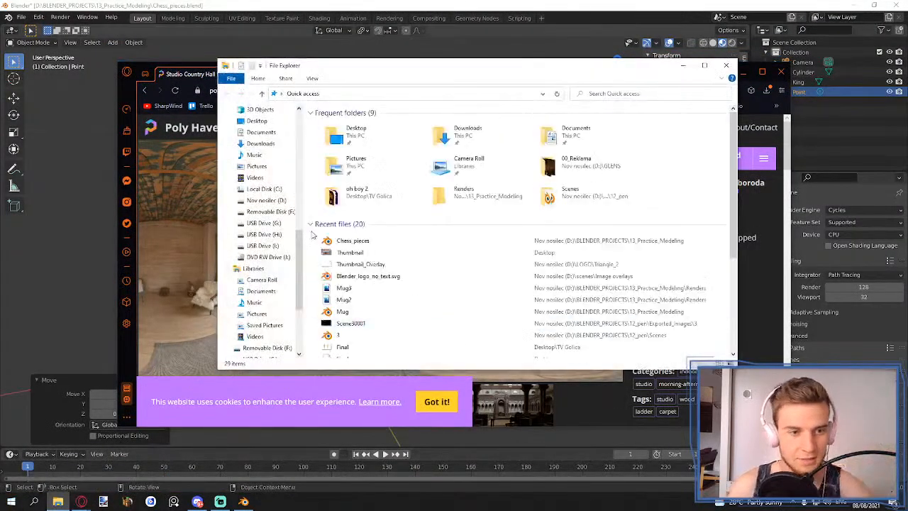
click(281, 202)
click(429, 191)
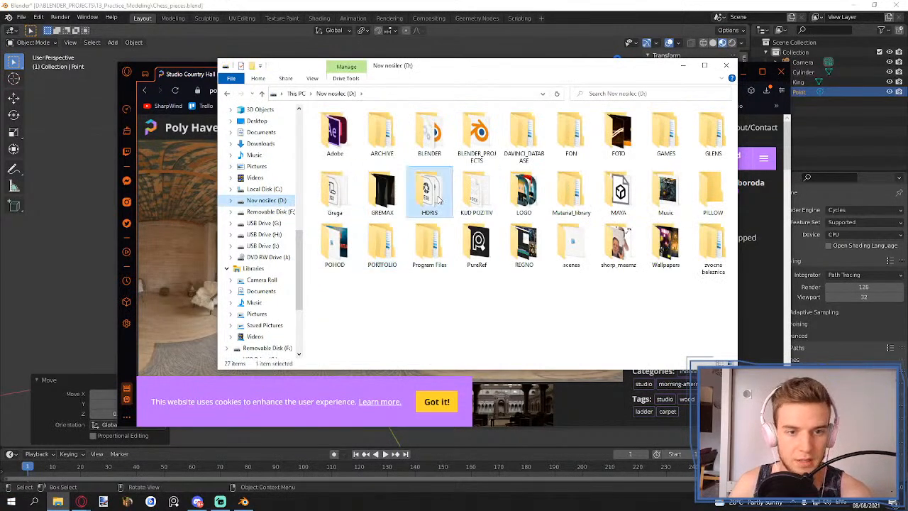
drag(490, 65, 276, 65)
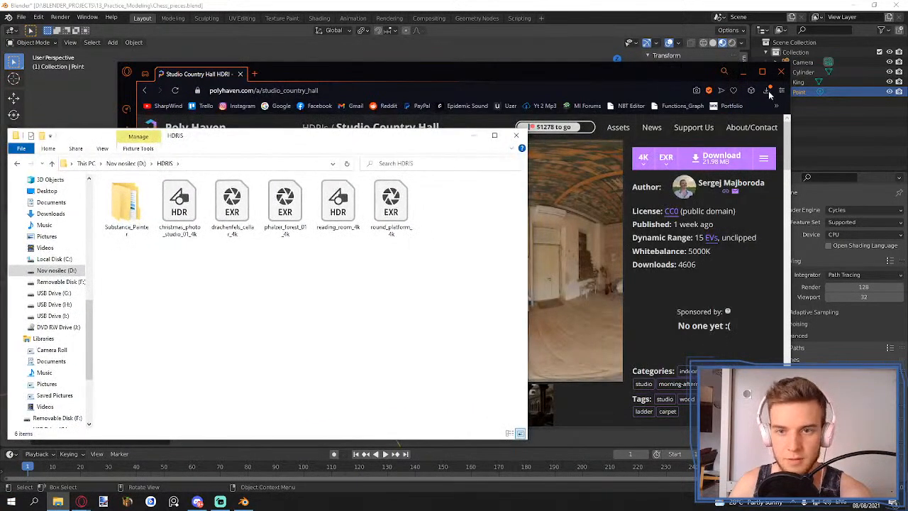
- Put the downloaded studio_country_hall_4k EXR file into the HDRIS folder and clear both windows away to return to Blender
click(766, 90)
drag(536, 86, 654, 63)
click(883, 67)
drag(759, 129, 217, 349)
click(898, 49)
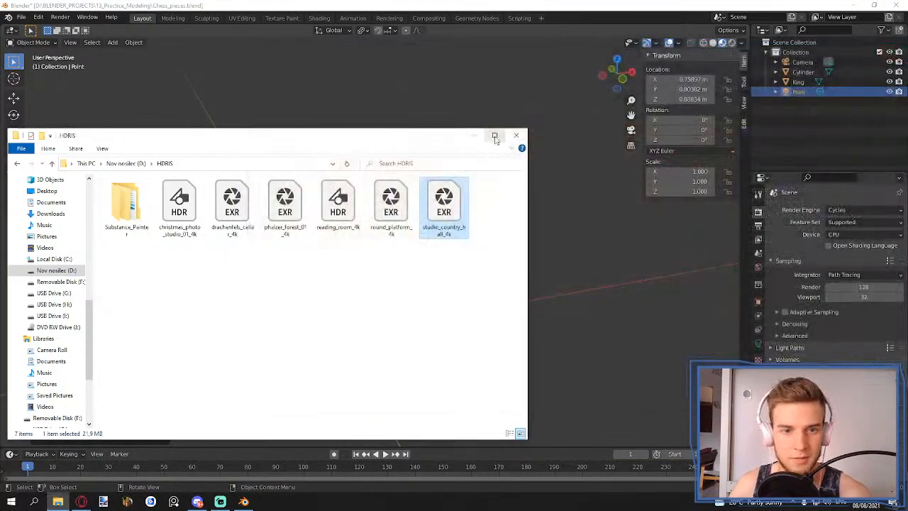
click(473, 135)
- Set the World background color to an Environment Texture
click(758, 268)
click(825, 269)
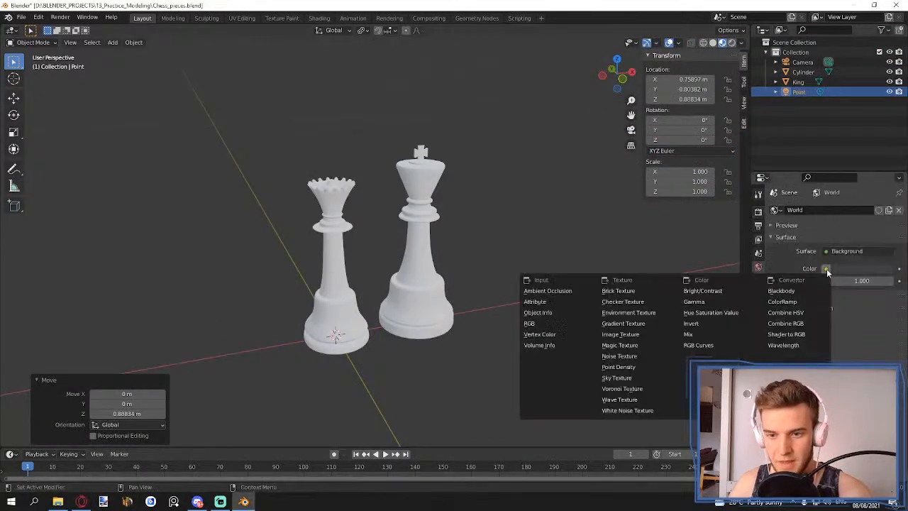
click(628, 312)
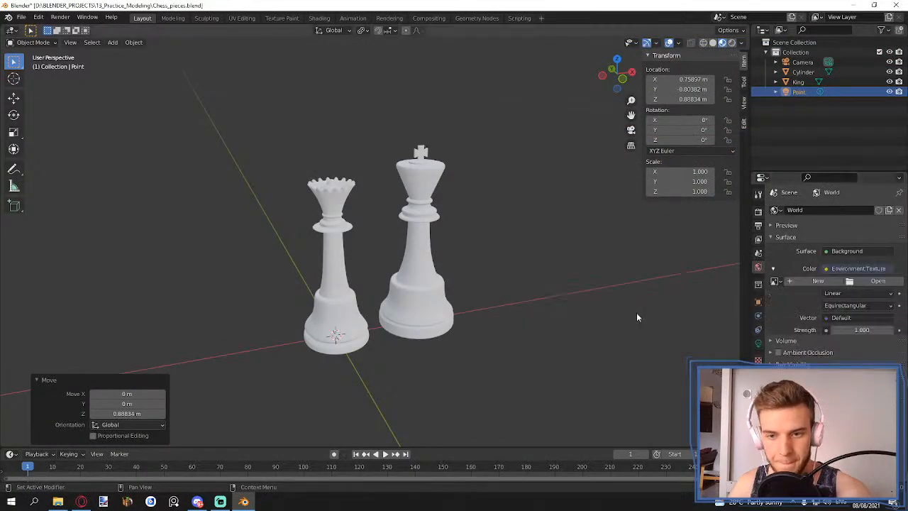
- Load studio_country_hall_4k.exr from D:\HDRIS as the World environment image and save the file
click(864, 284)
drag(469, 99, 355, 104)
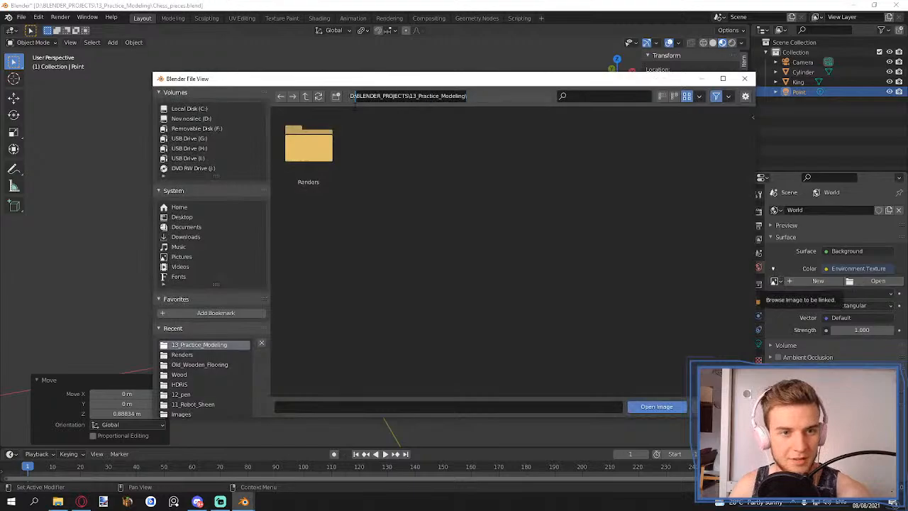
key(BackSpace)
key(Return)
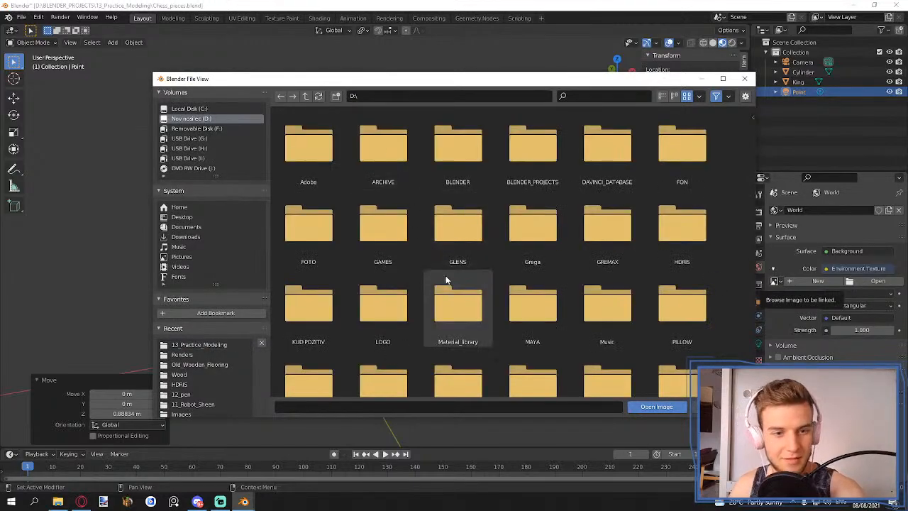
double_click(679, 238)
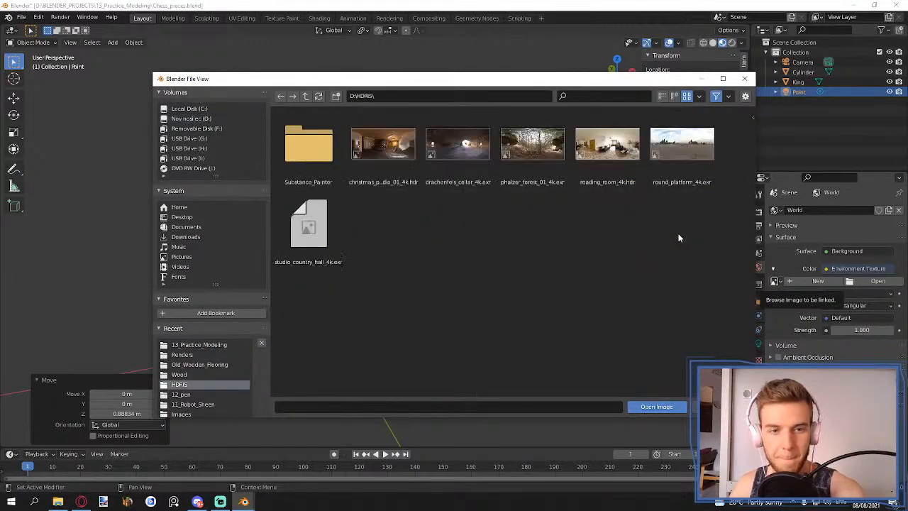
double_click(304, 237)
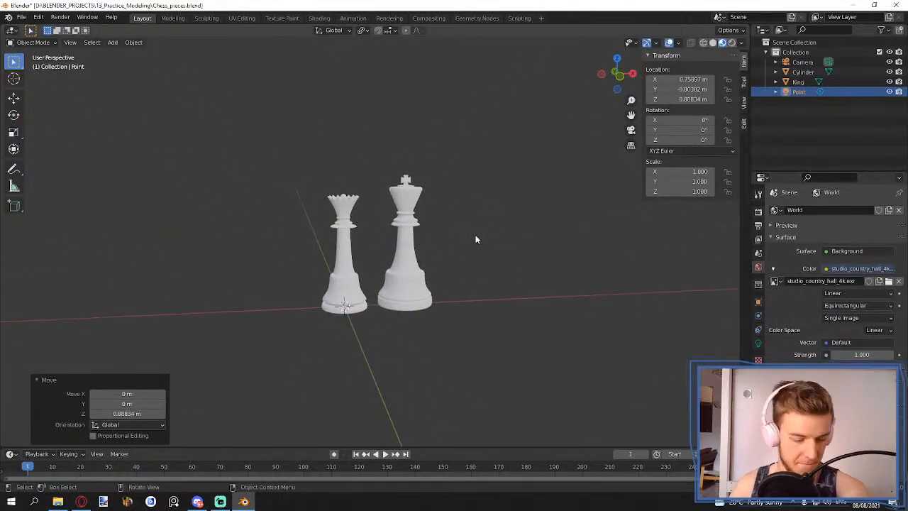
key(ctrl+s)
- Examine the pieces under the HDRI lighting in Rendered shading and return to Material Preview
key(z)
click(481, 179)
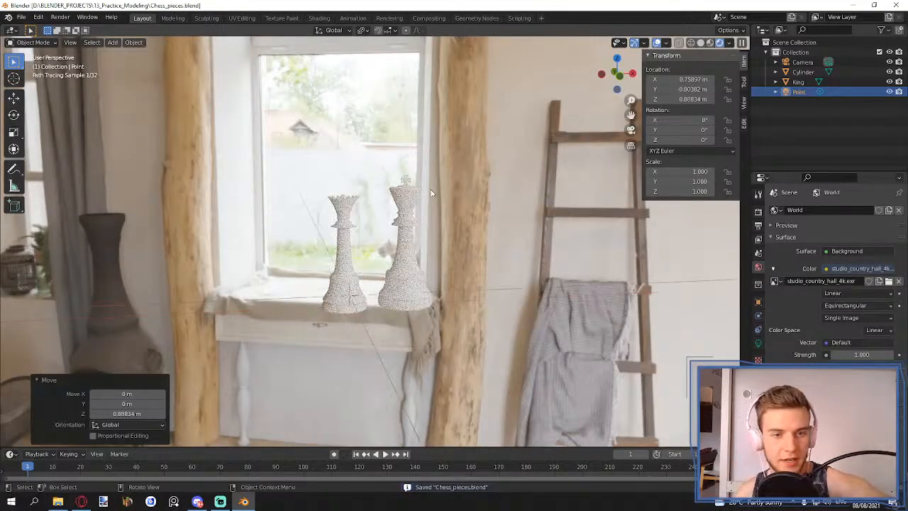
mouse_move(430, 192)
middle_down()
mouse_move(353, 179)
mouse_move(325, 207)
mouse_move(317, 201)
mouse_move(336, 189)
mouse_move(419, 209)
middle_up()
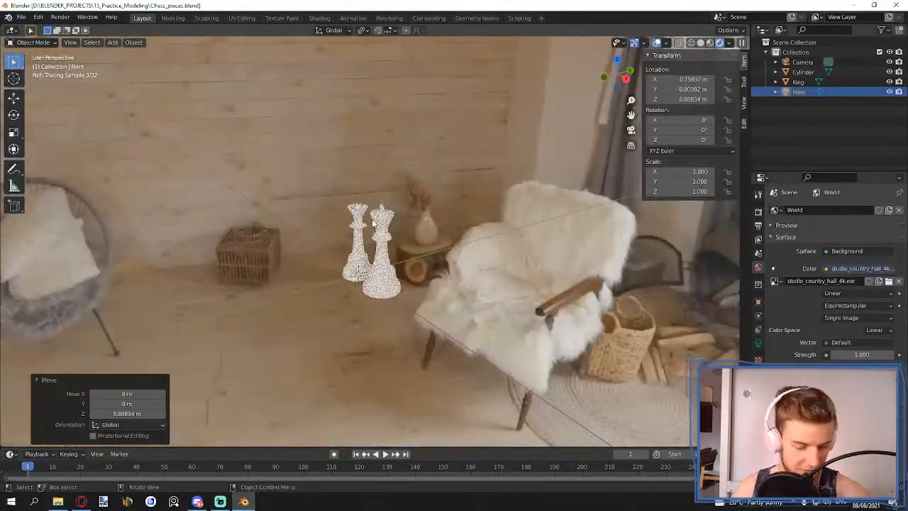
key(z)
click(446, 217)
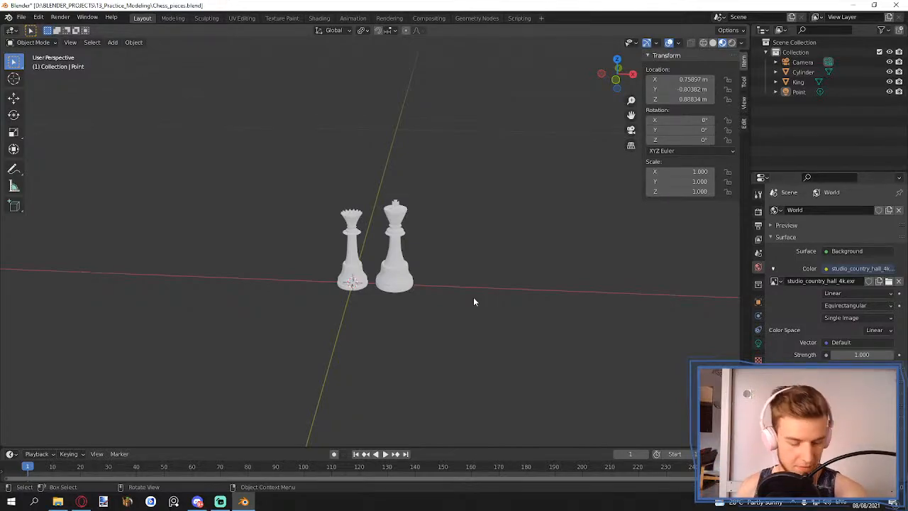
- Add a plane under the chess pieces and scale it down to about 0.265, roughly 0.53 m wide
key(shift+a)
mouse_move(449, 201)
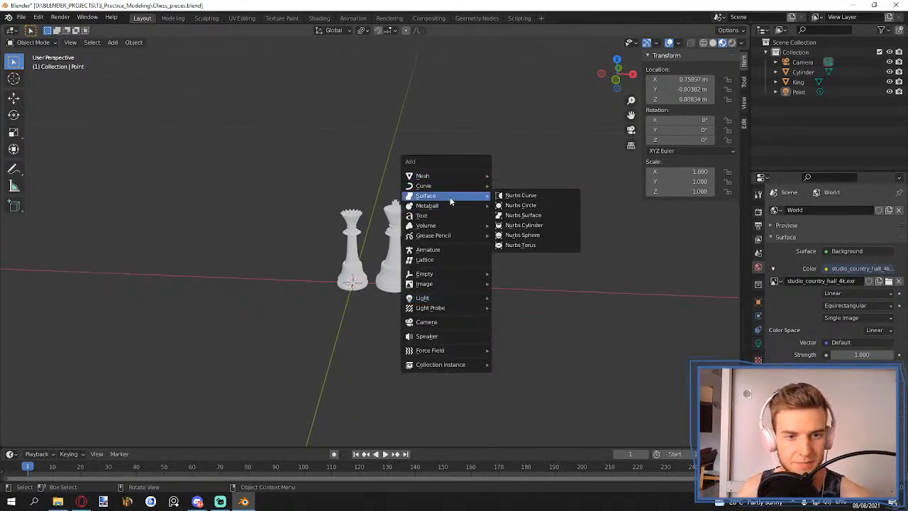
mouse_move(426, 175)
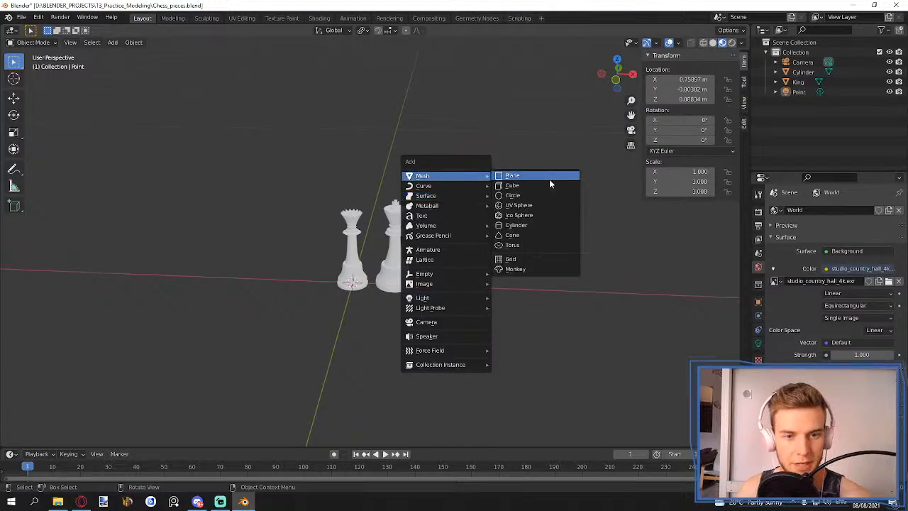
click(540, 177)
scroll(539, 180, down, 6)
key(s)
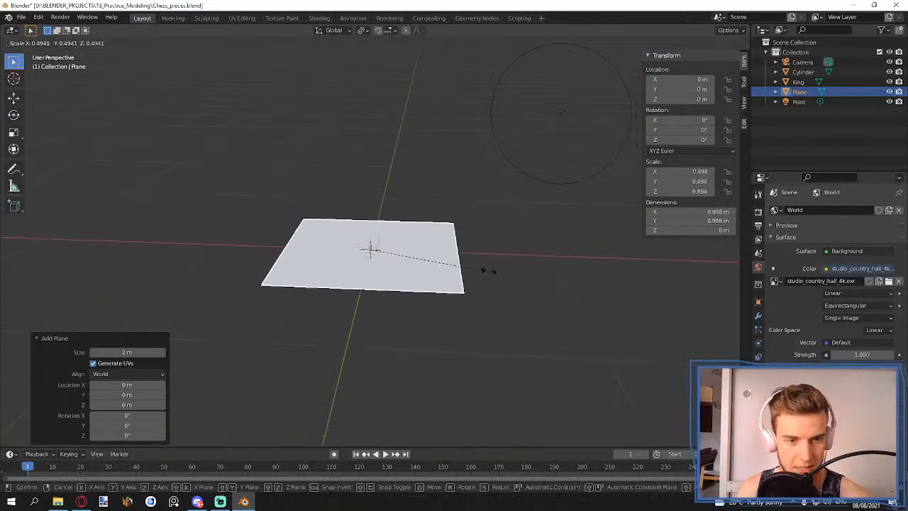
click(436, 249)
scroll(437, 251, up, 5)
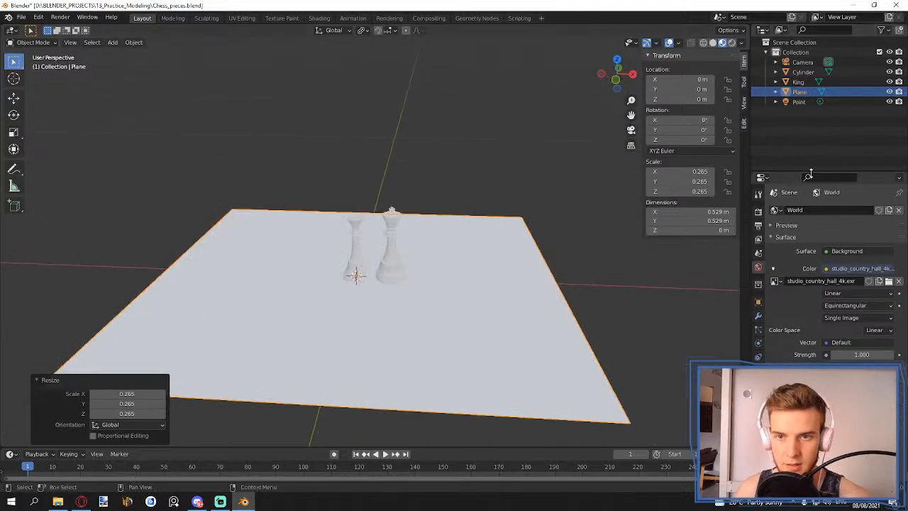
- Rename the plane as Floor and give it a new material
double_click(798, 92)
text(Floor)
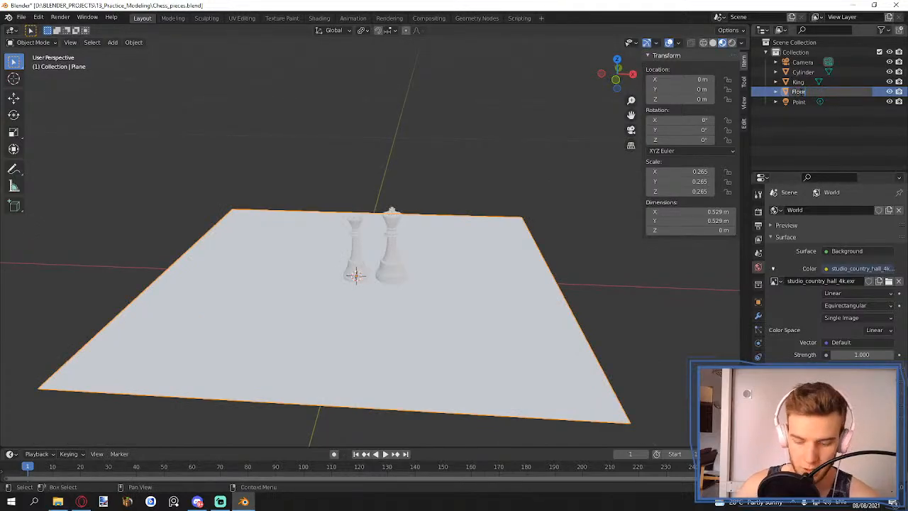
key(Return)
click(758, 385)
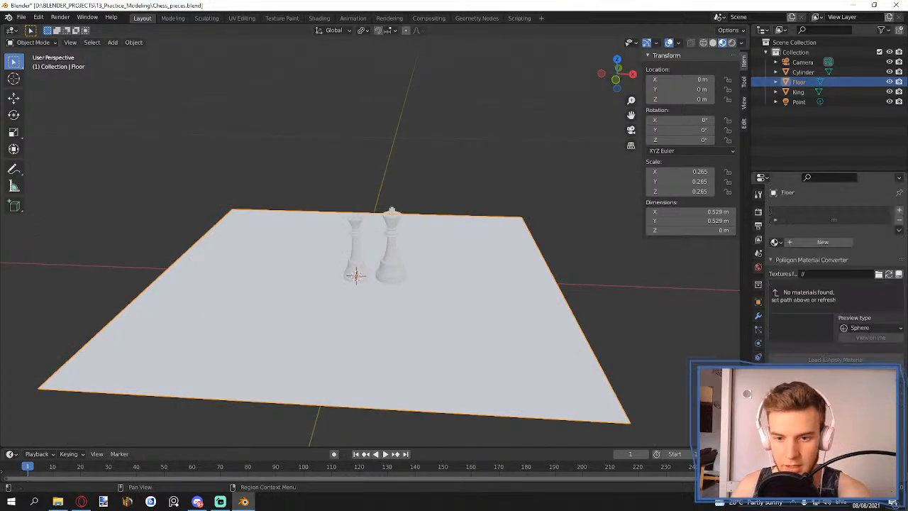
click(794, 244)
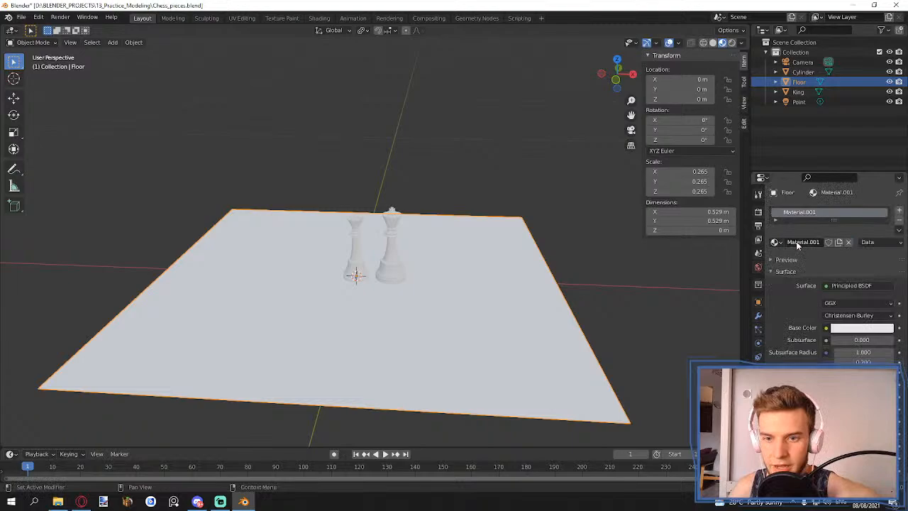
click(844, 285)
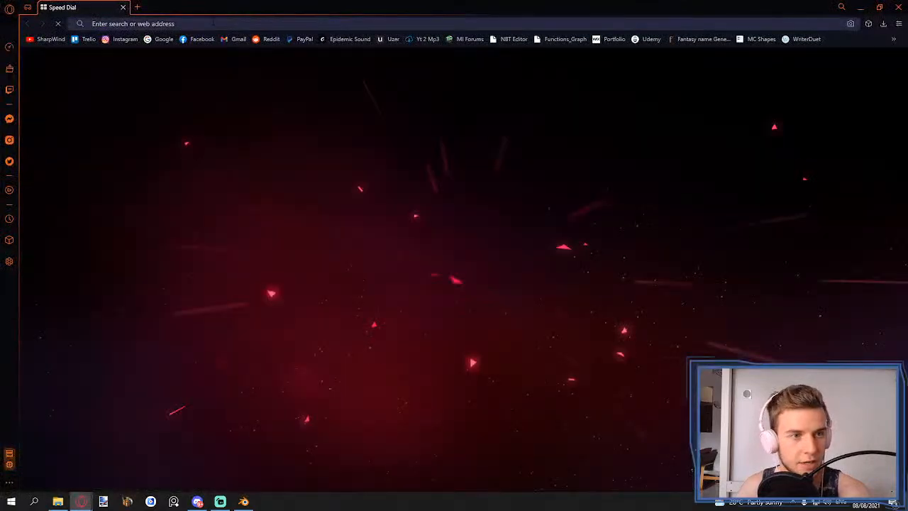
text(blender shadow)
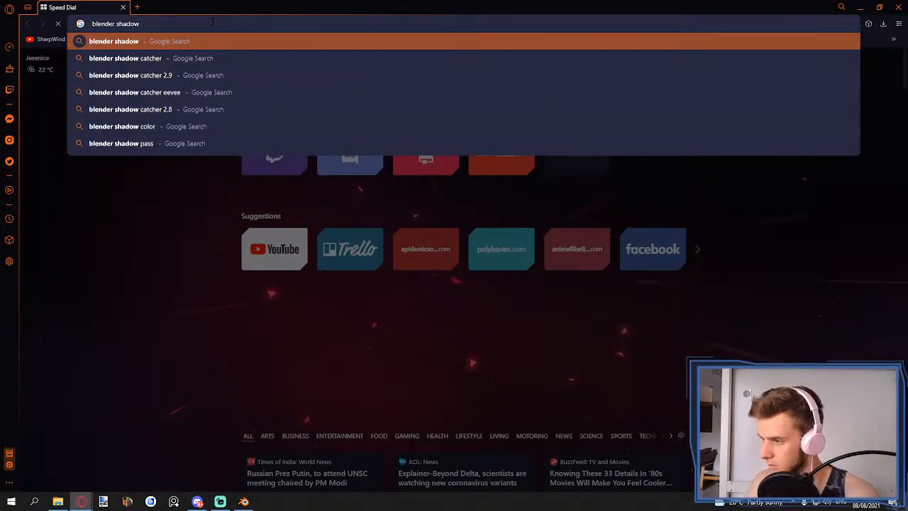
click(779, 16)
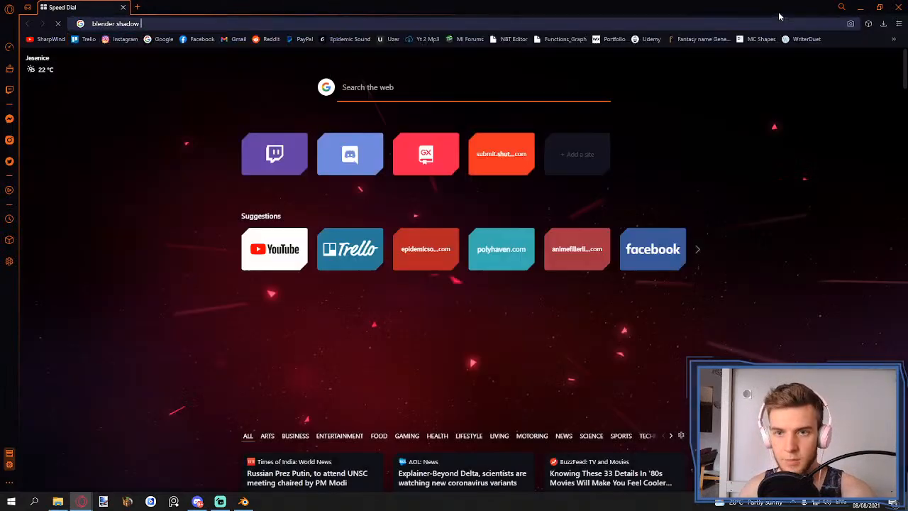
click(860, 7)
- Turn the Floor plane into a Shadow Catcher and view the pieces on it in Rendered shading
click(758, 305)
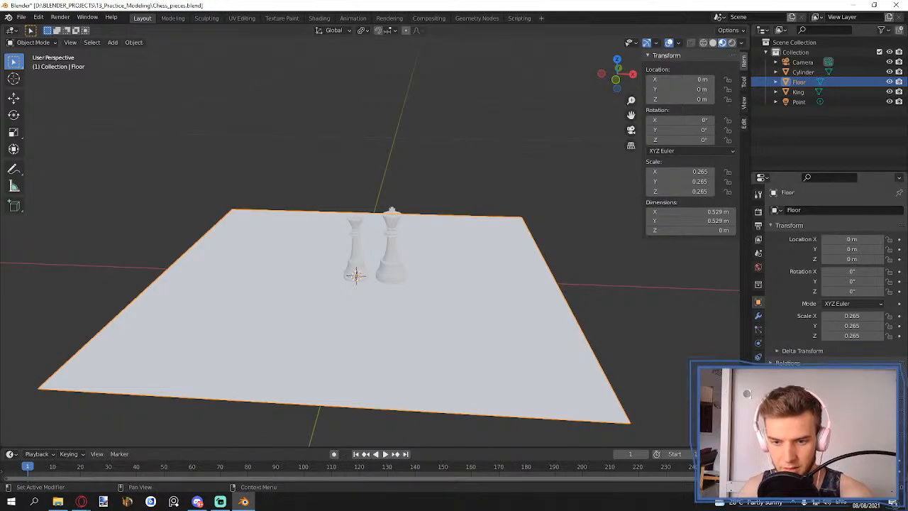
scroll(830, 283, down, 5)
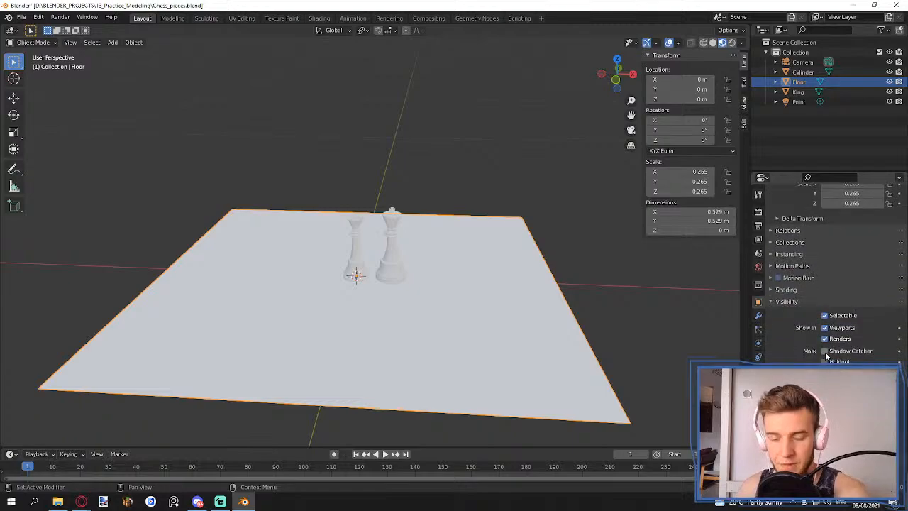
click(824, 351)
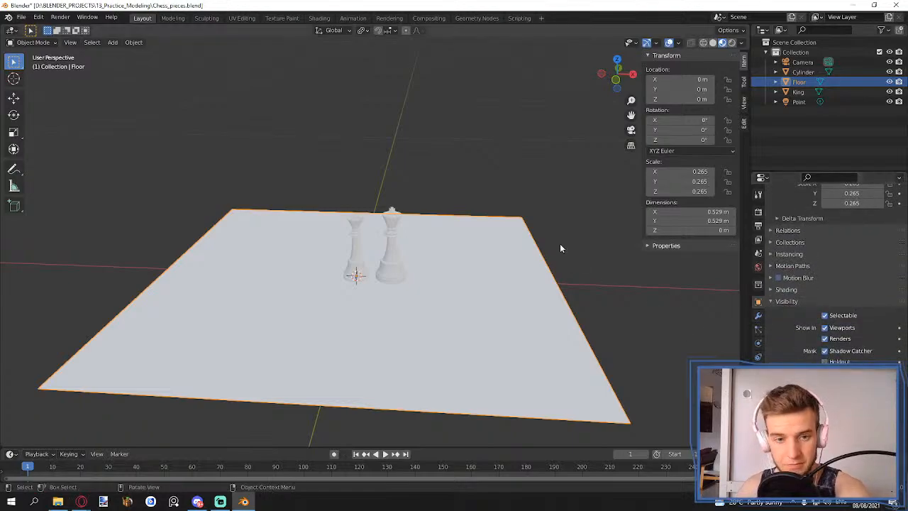
click(570, 223)
key(z)
click(568, 177)
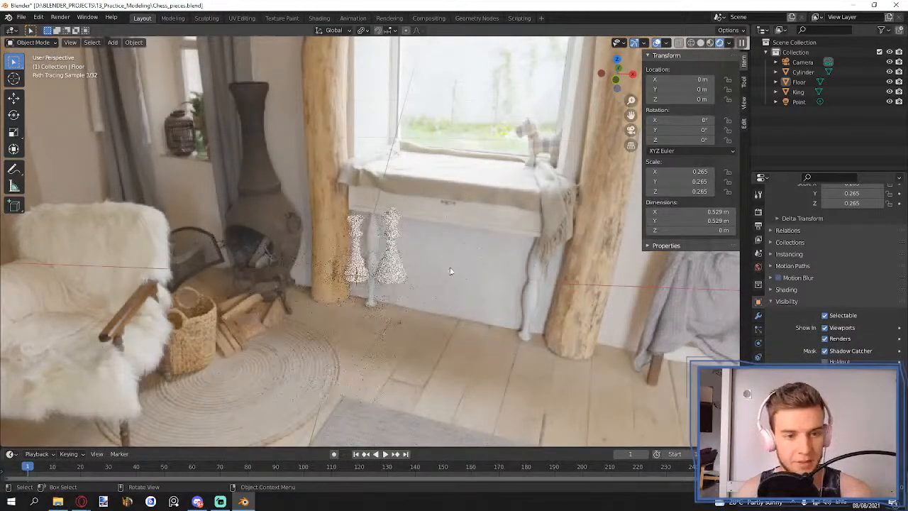
middle_drag(448, 267, 457, 271)
scroll(434, 284, up, 2)
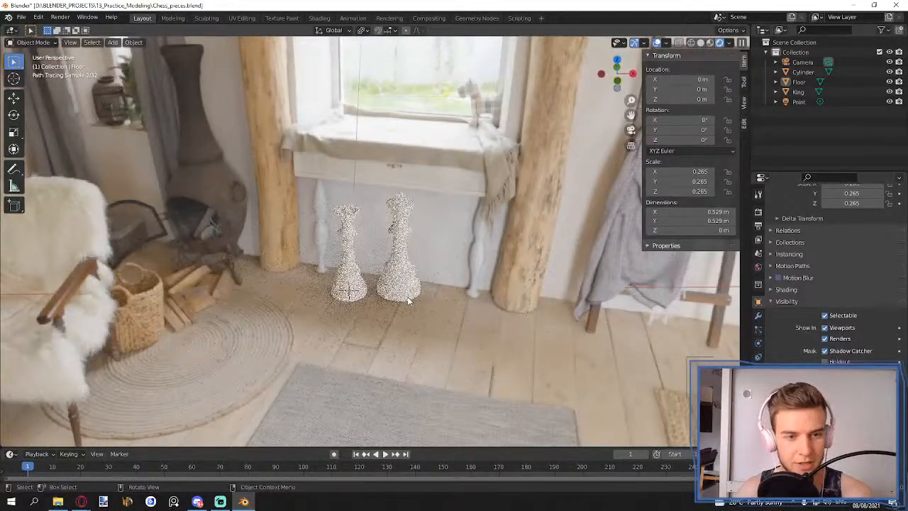
- Delete the Point light, check the pieces lit by the HDRI alone, and return to Material Preview shading
click(798, 102)
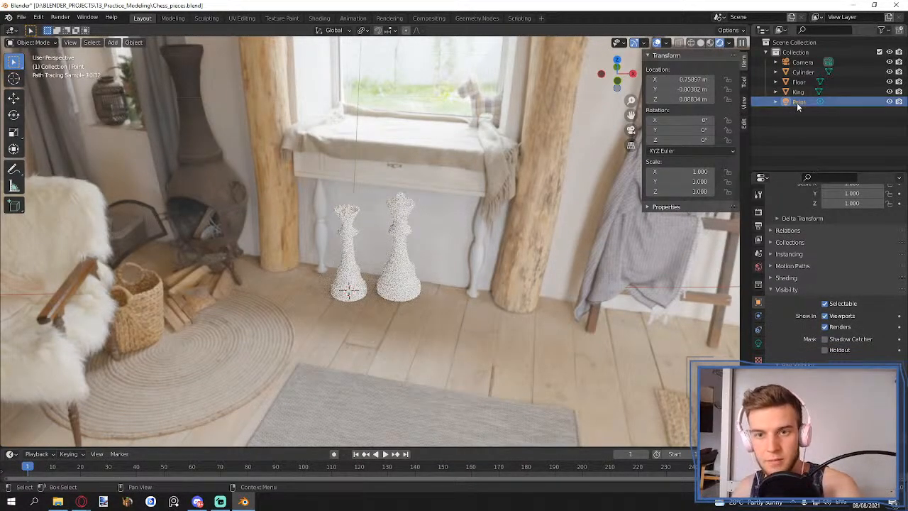
key(x)
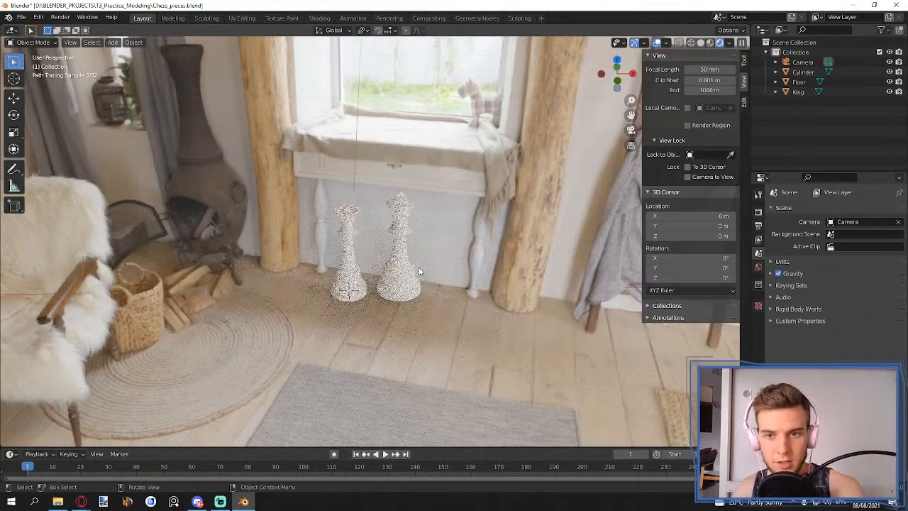
middle_drag(418, 272, 448, 288)
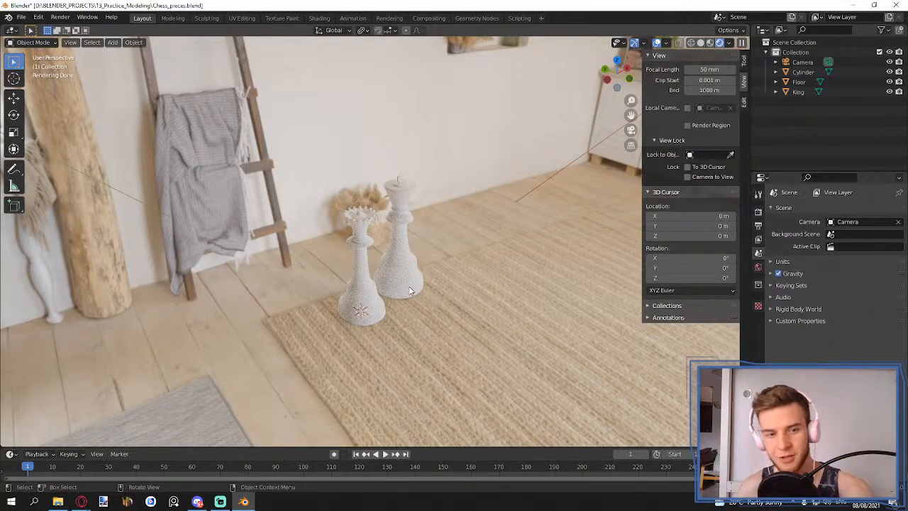
key(z)
click(480, 288)
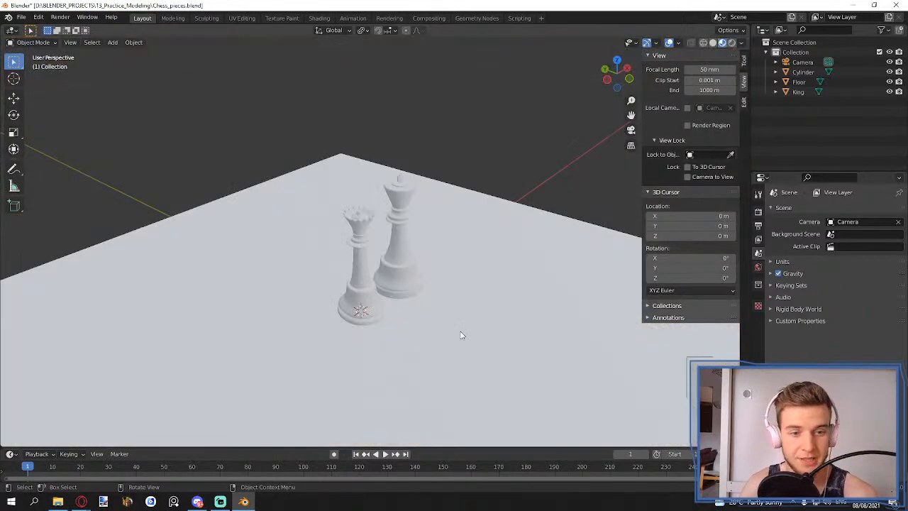
- Split the 3D viewport horizontally and change the lower area to a Shader Editor
middle_drag(388, 307, 458, 184)
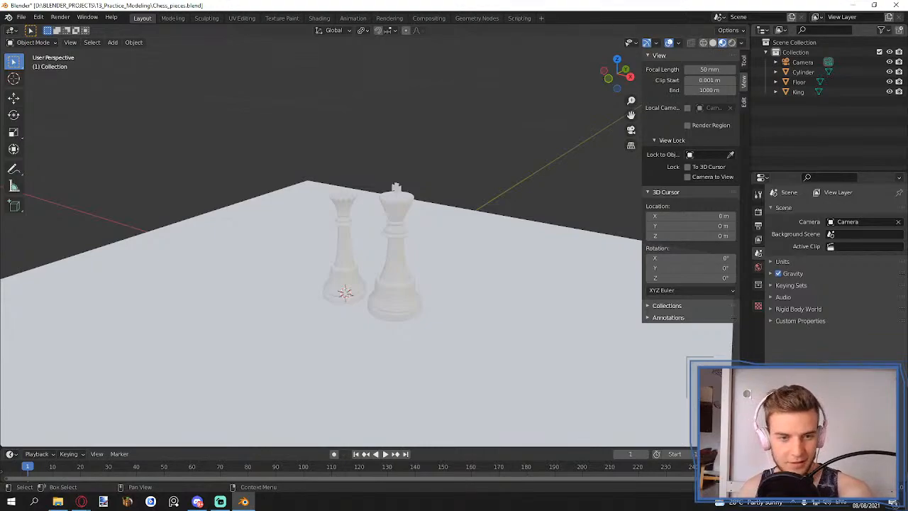
middle_drag(442, 126, 314, 263)
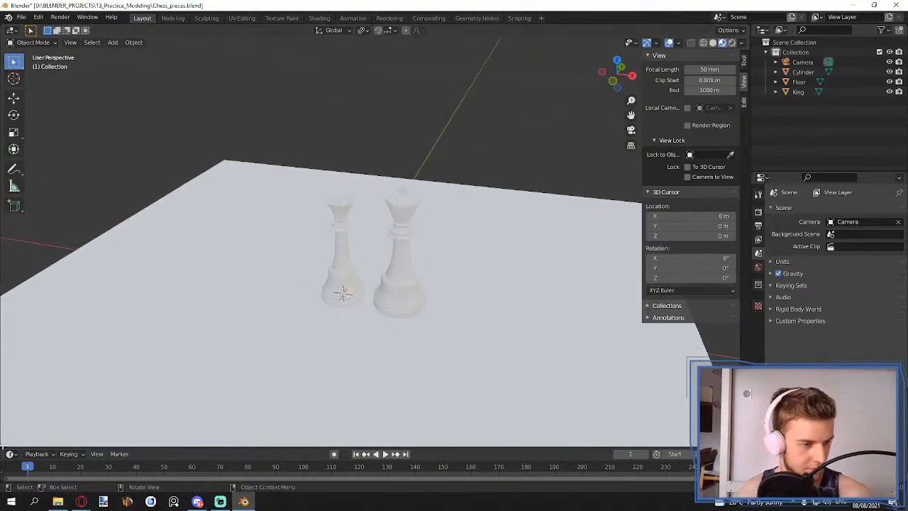
drag(3, 444, 7, 216)
click(11, 222)
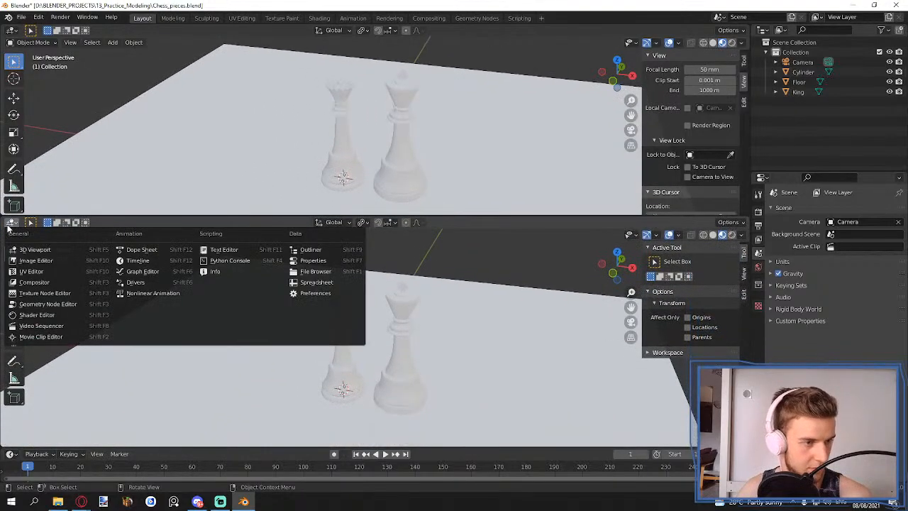
click(42, 315)
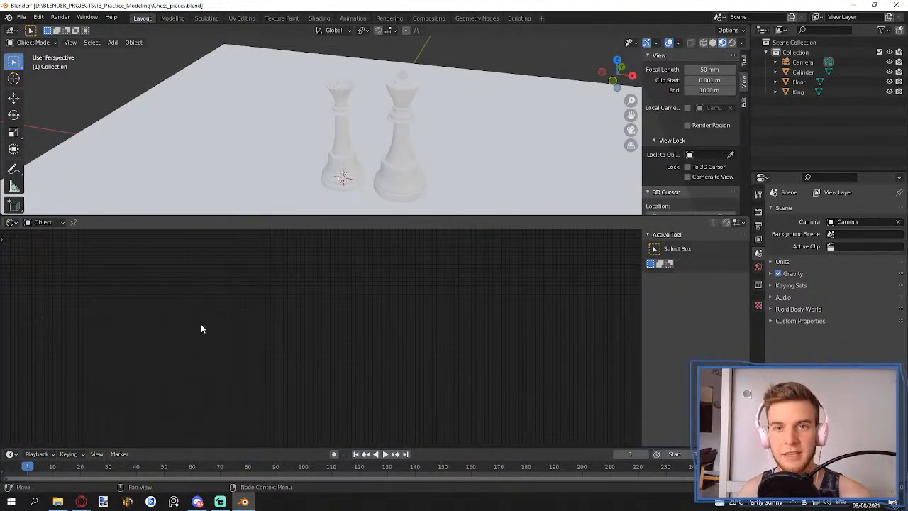
- Create a new material on the King and name it Black_Plastic
click(406, 145)
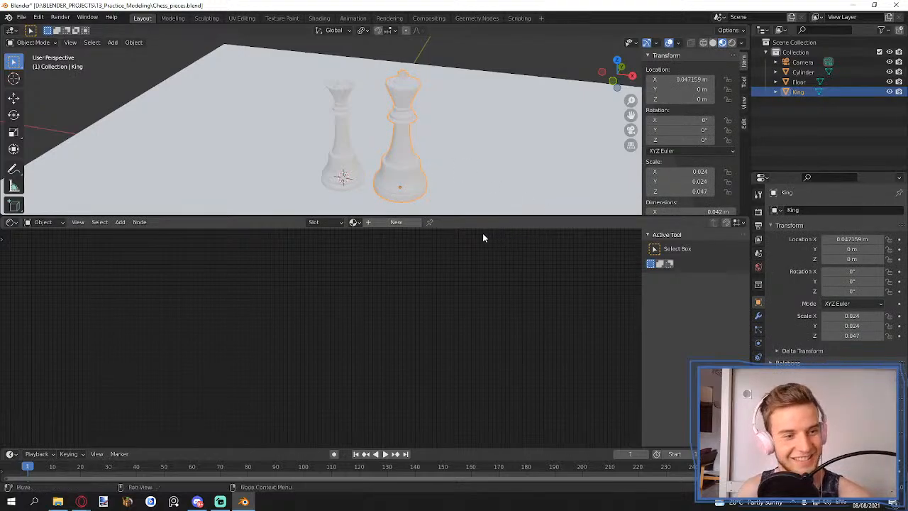
click(758, 384)
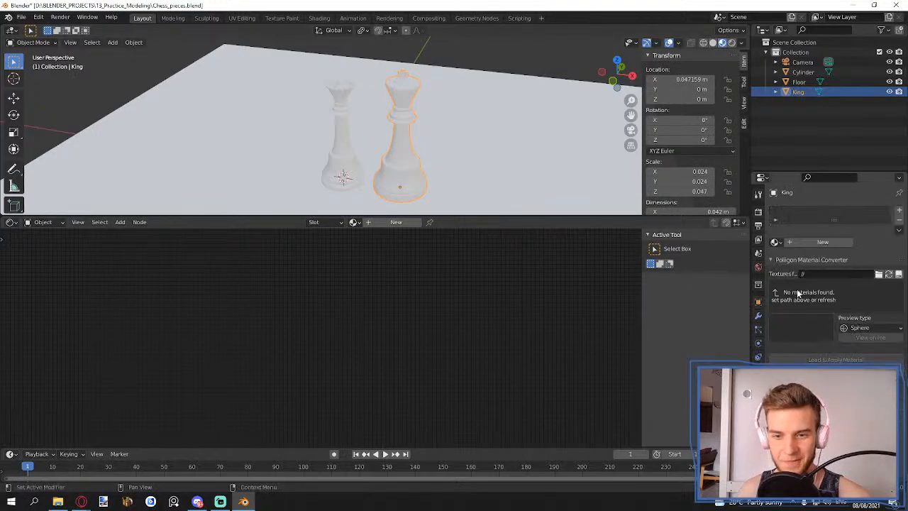
click(782, 261)
click(800, 243)
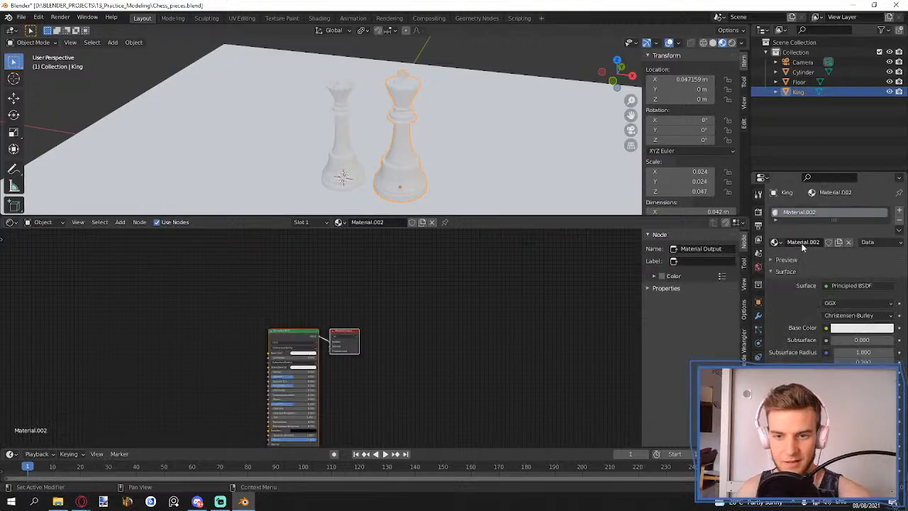
click(803, 243)
text(Blac)
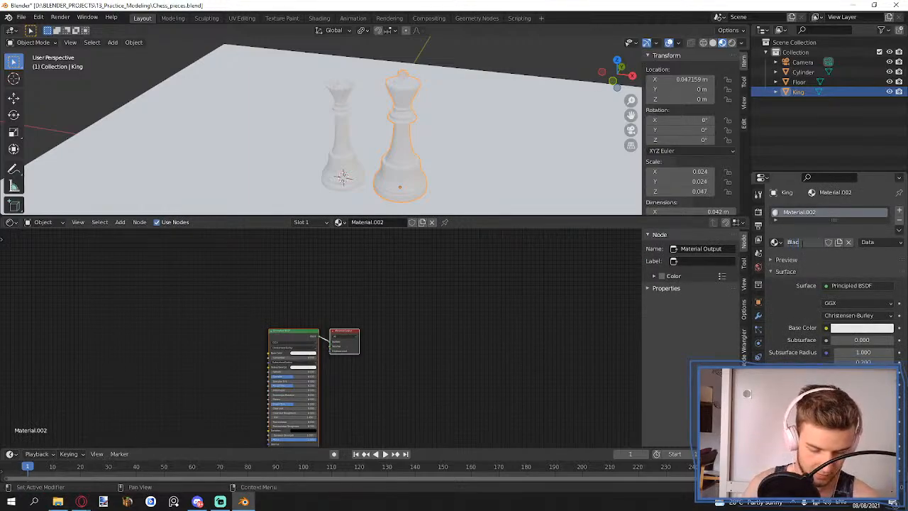
text(k Plast)
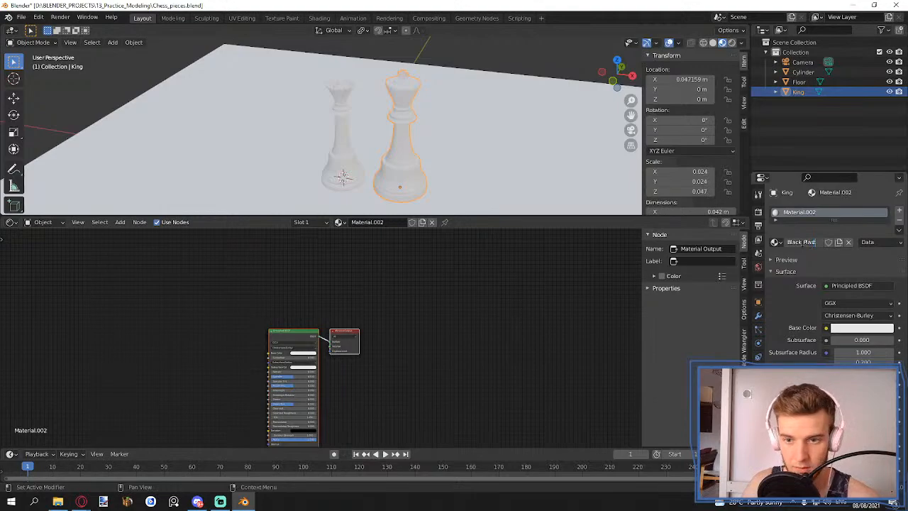
text(ic)
key(Return)
- Shrink the lower Shader Editor area and merge it back into the 3D viewport
middle_drag(415, 361, 452, 318)
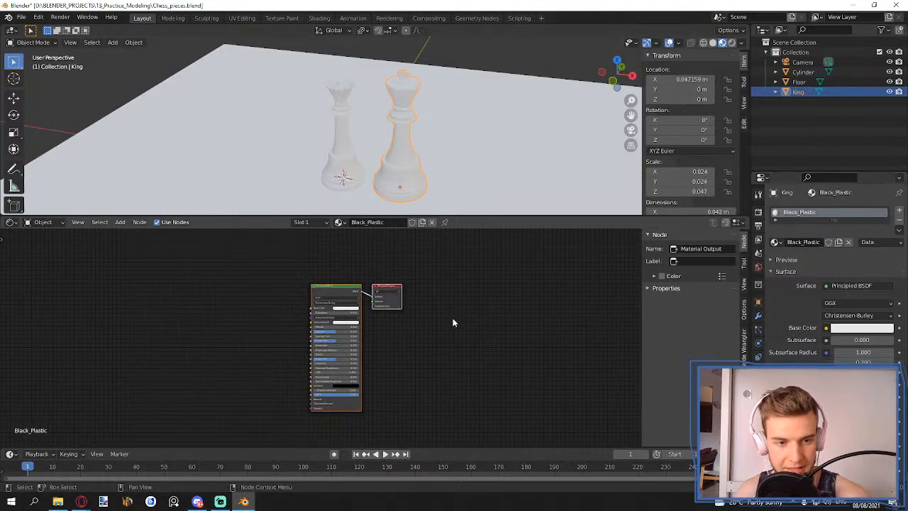
scroll(362, 300, up, 9)
middle_drag(395, 170, 434, 144)
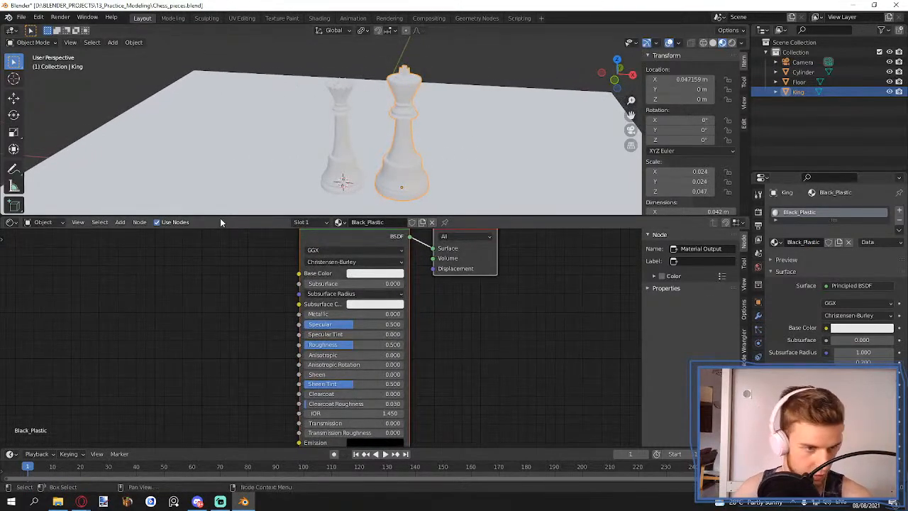
drag(222, 215, 354, 311)
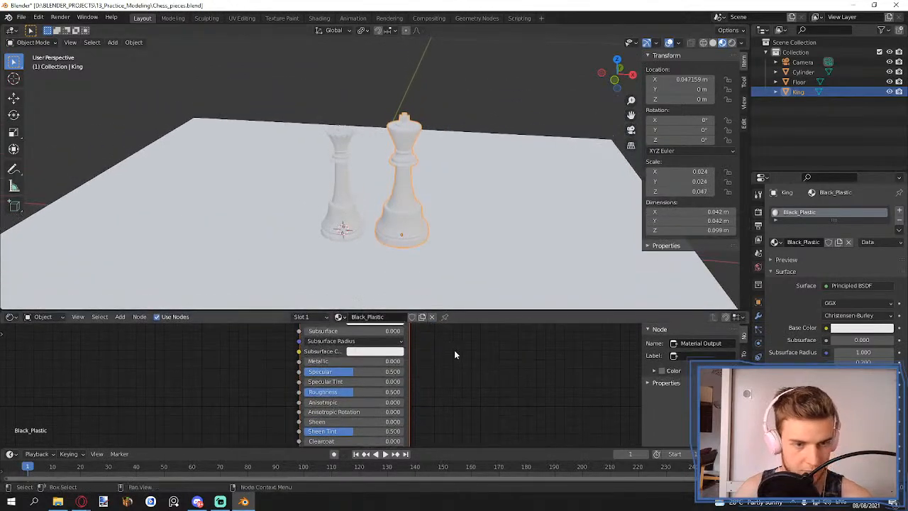
drag(2, 307, 17, 355)
- Split the 3D viewport side by side, make the left area a Shader Editor, and hide its sidebar
drag(4, 27, 402, 127)
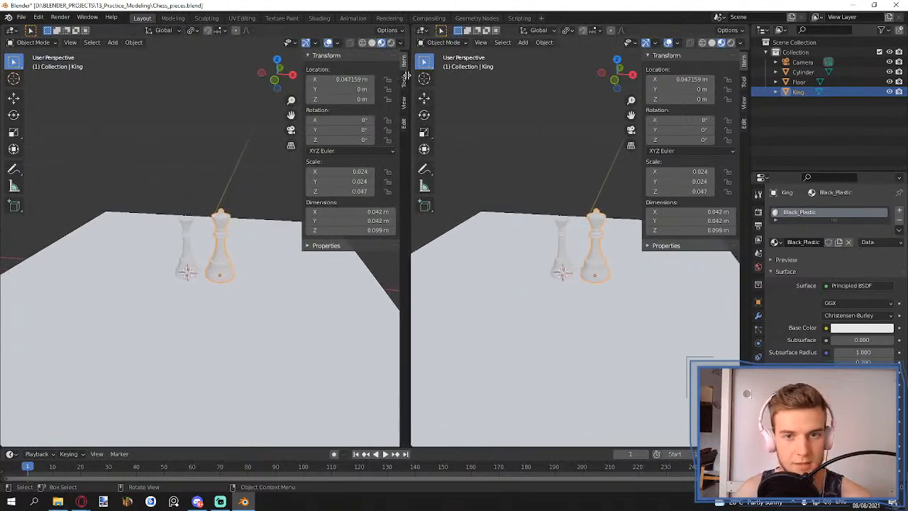
click(11, 29)
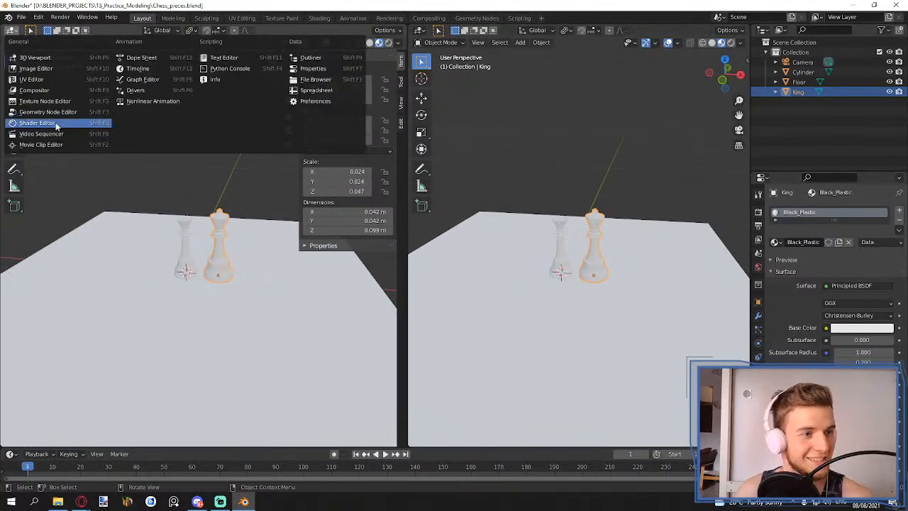
click(65, 129)
key(n)
- Set the Base Color of the King's Black_Plastic material to black in its Principled BSDF node
middle_drag(193, 219, 315, 159)
scroll(278, 149, up, 8)
click(285, 170)
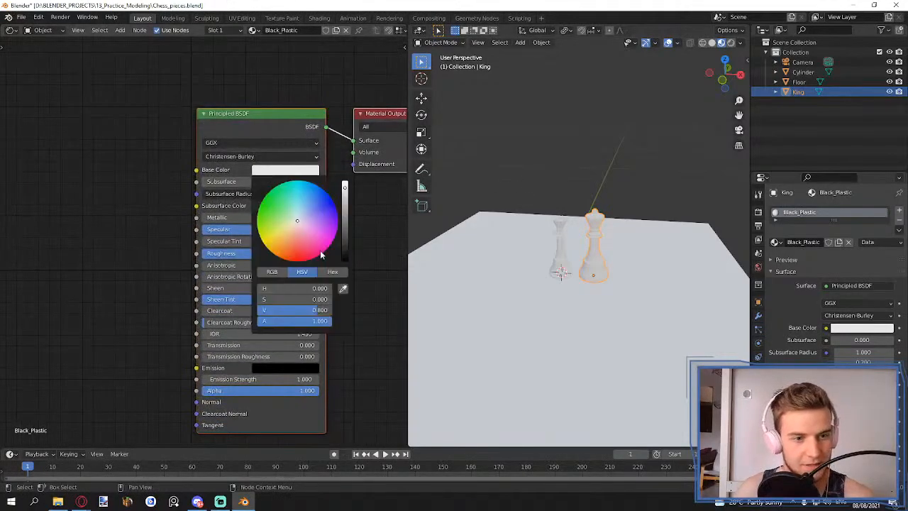
drag(344, 186, 345, 261)
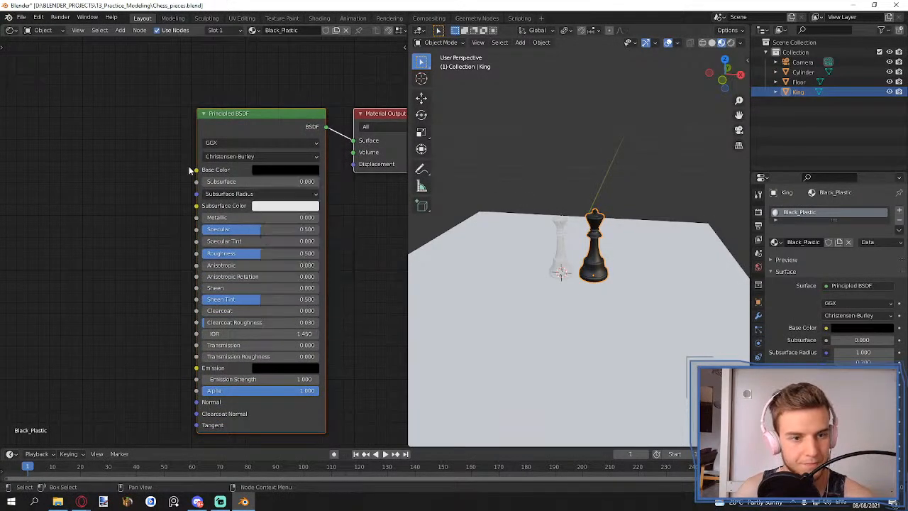
- Lower the Roughness of the King's Principled BSDF node to 0.211
scroll(602, 233, up, 8)
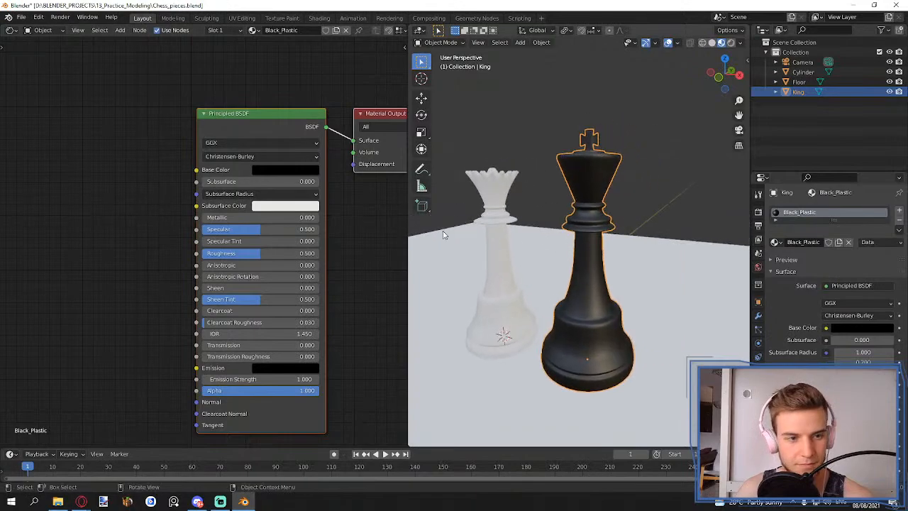
drag(258, 258, 227, 258)
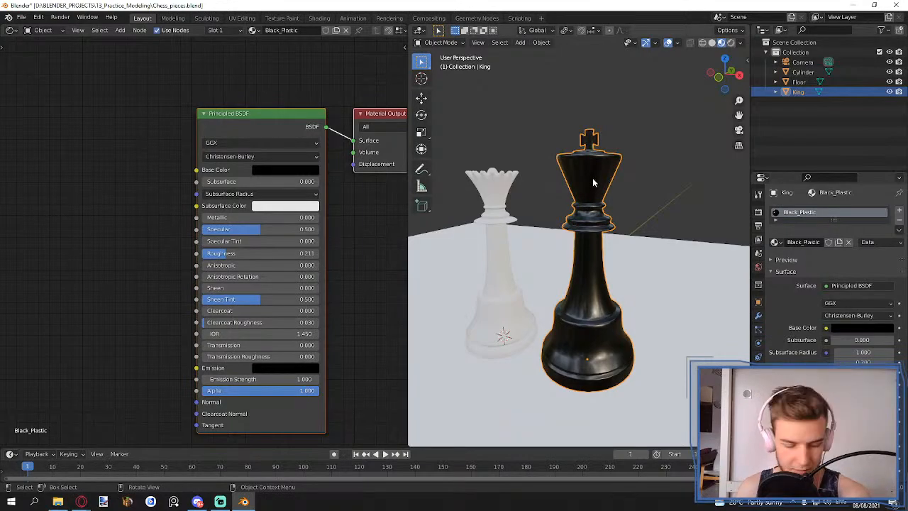
- Add a Noise Texture node and attach a Mapping and texture coordinate setup to its Vector input
scroll(246, 107, down, 1)
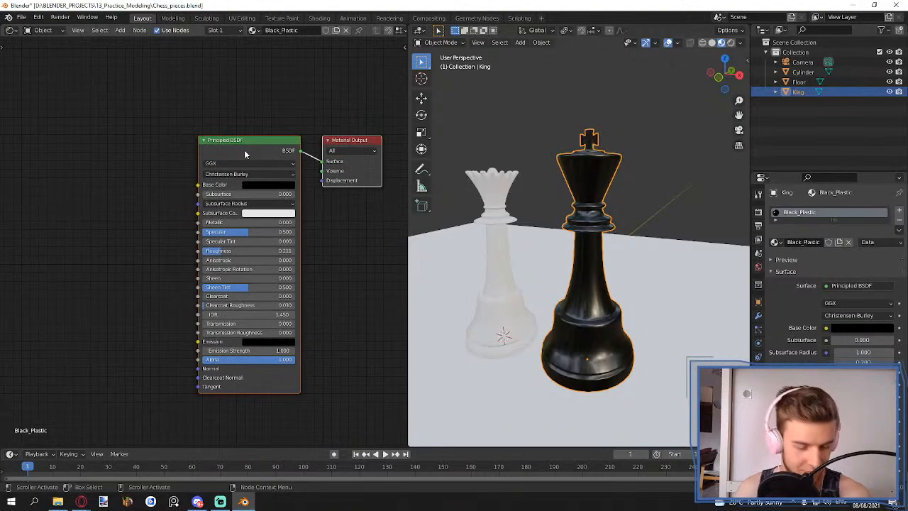
ctrl+scroll(216, 156, up, 5)
key(shift+a)
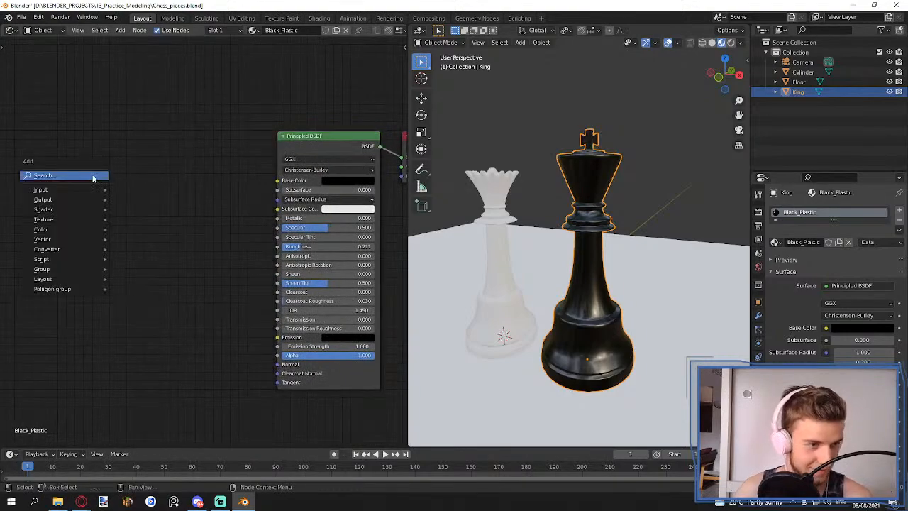
click(93, 175)
text(noise)
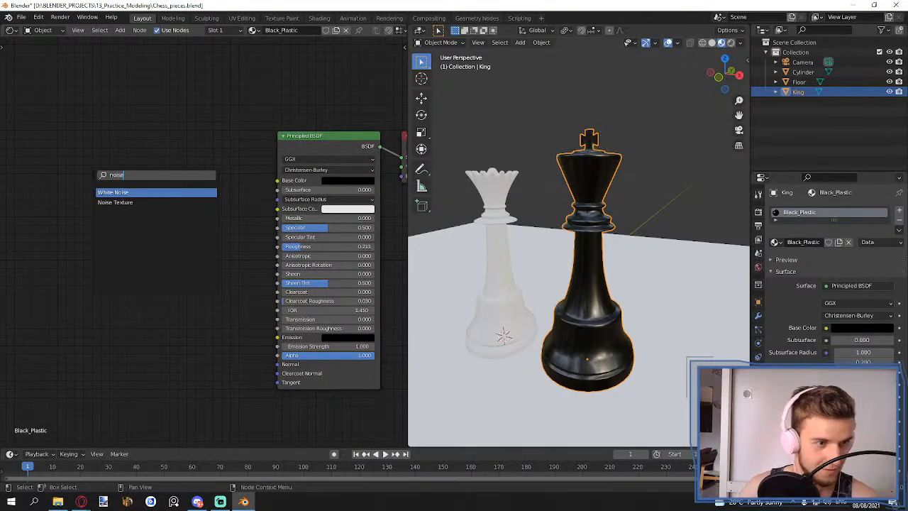
click(128, 202)
key(ctrl+t)
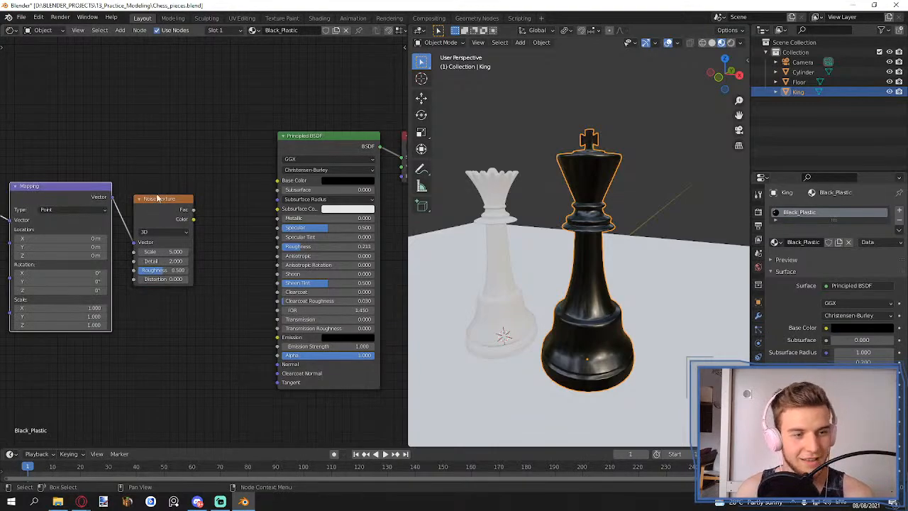
- Move the Noise Texture and its mapping nodes further away from the Principled BSDF to make room between them
scroll(172, 160, down, 1)
middle_drag(172, 159, 211, 157)
drag(229, 149, 58, 214)
middle_drag(206, 151, 272, 142)
drag(268, 197, 167, 190)
click(249, 166)
middle_drag(265, 179, 212, 179)
- Add a ColorRamp node, link the Noise Texture's Fac output into it, and connect its Color output to the Principled BSDF's Roughness
key(shift+a)
click(212, 181)
text(c)
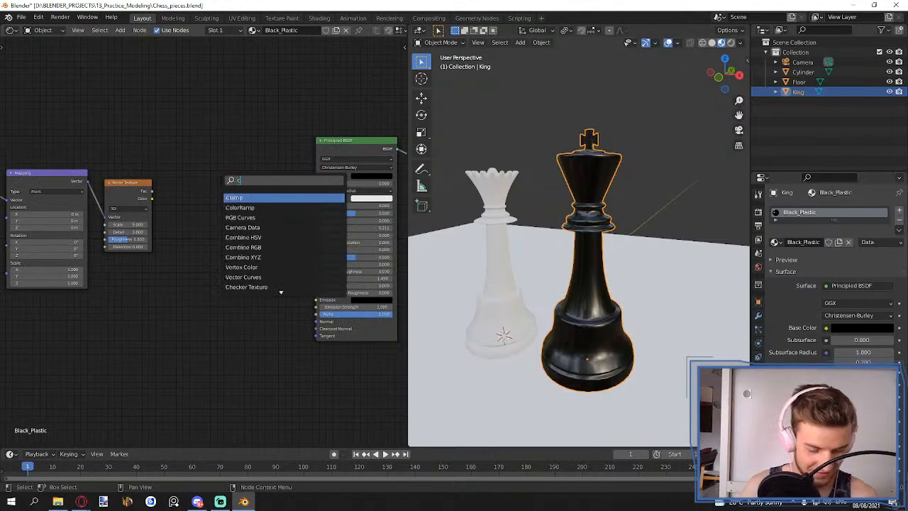
text(olor)
key(Return)
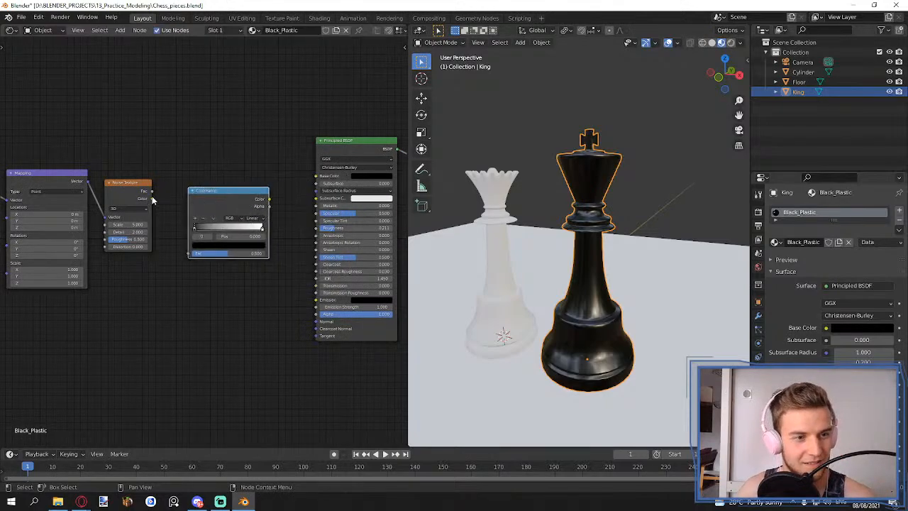
click(212, 195)
drag(151, 191, 190, 254)
scroll(288, 264, up, 2)
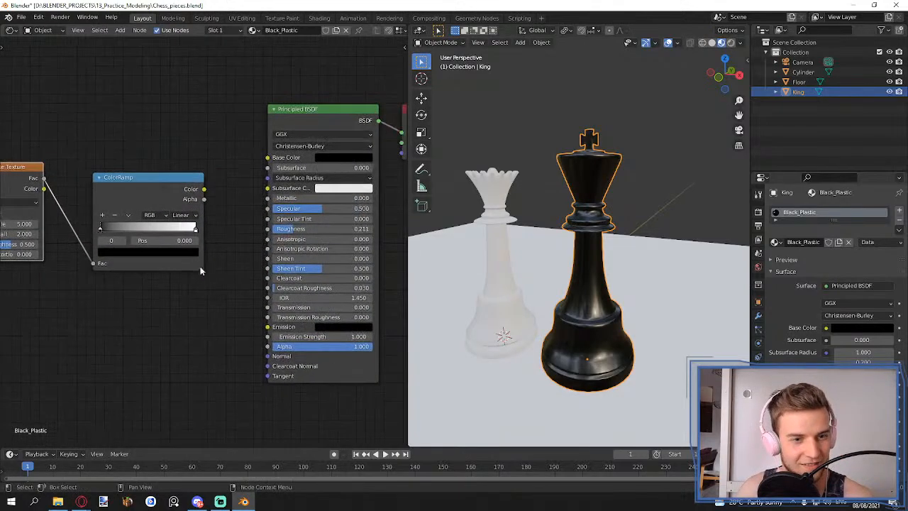
drag(203, 189, 268, 230)
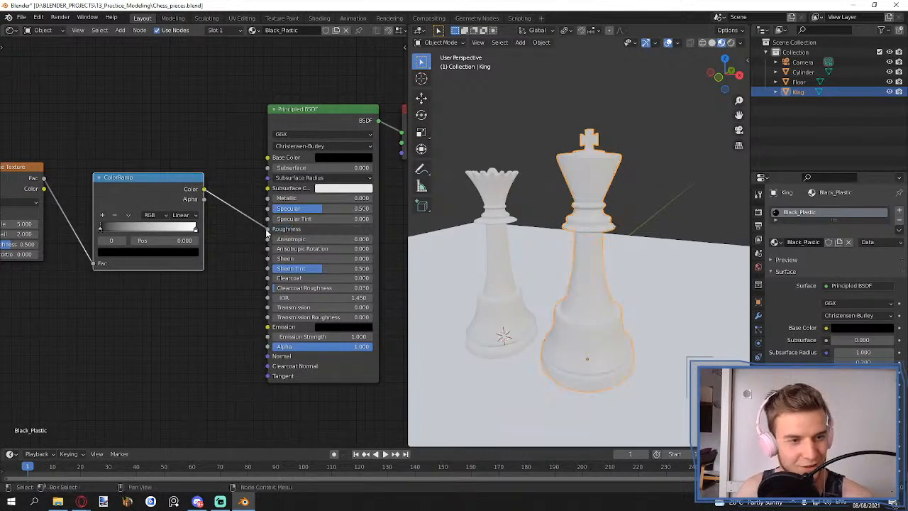
- Set the color Value of the ColorRamp's black stop to 2.11 and move the white stop to about position 0.75
click(196, 230)
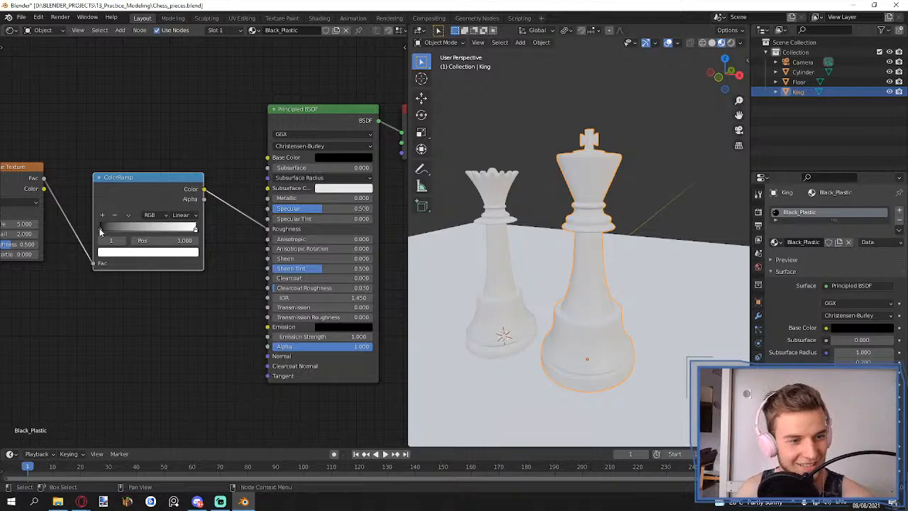
drag(100, 232, 196, 237)
click(100, 229)
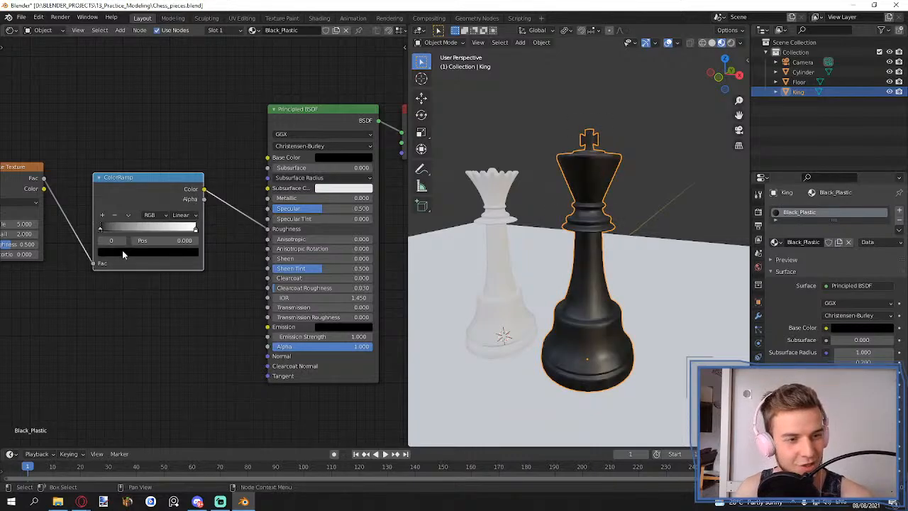
click(122, 249)
click(148, 229)
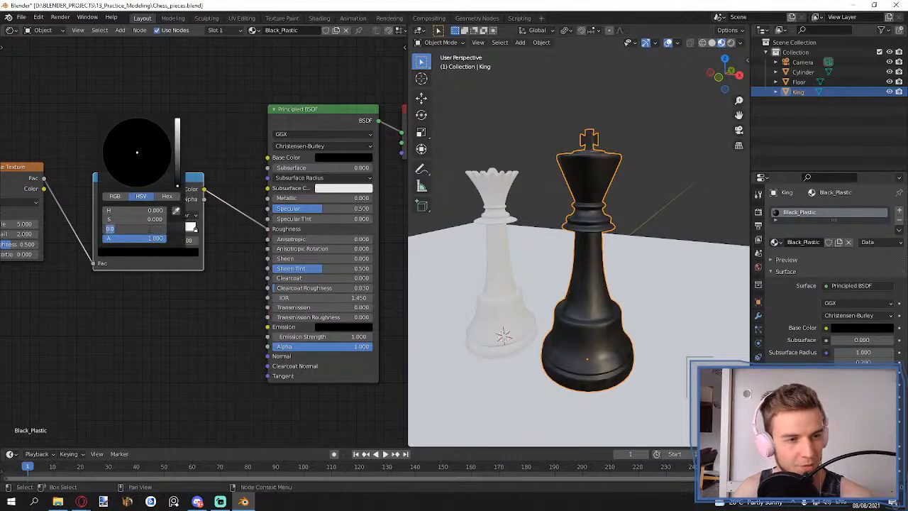
text(1)
key(Return)
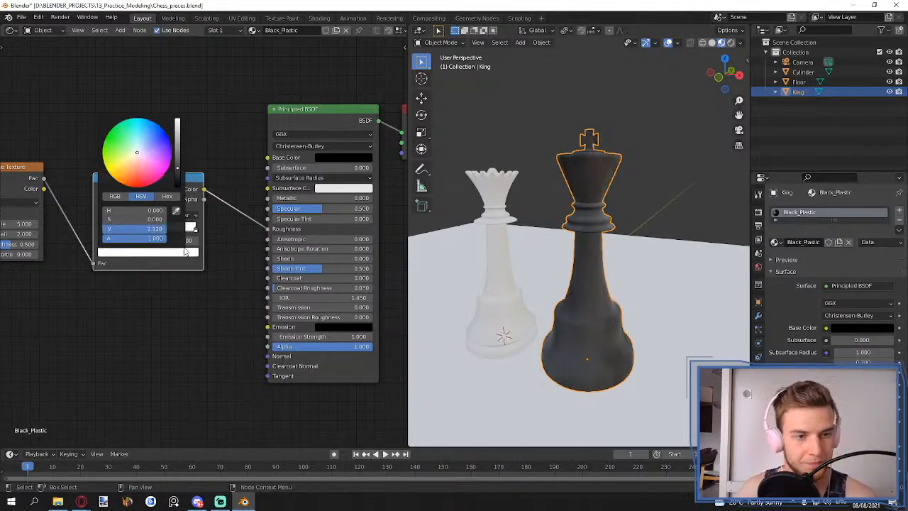
drag(197, 230, 132, 231)
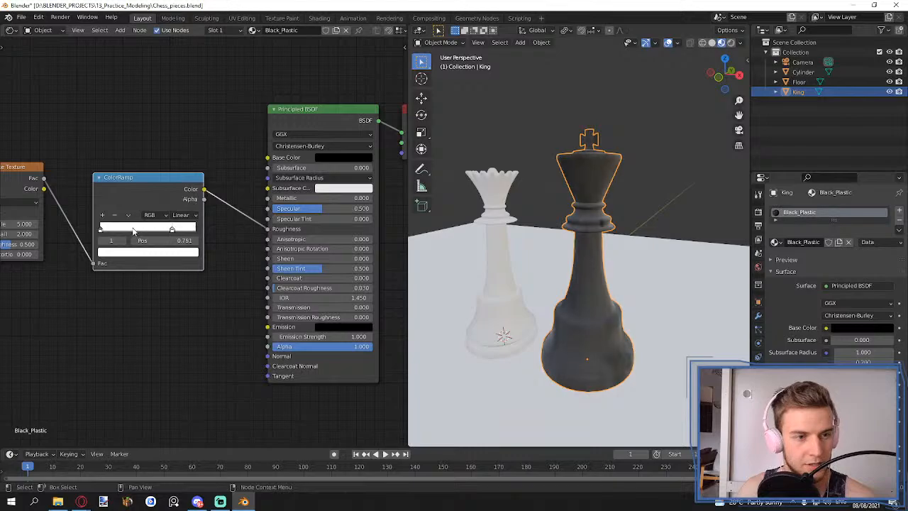
- Set the color Value of the ColorRamp's first stop to 0.211
click(100, 231)
click(122, 253)
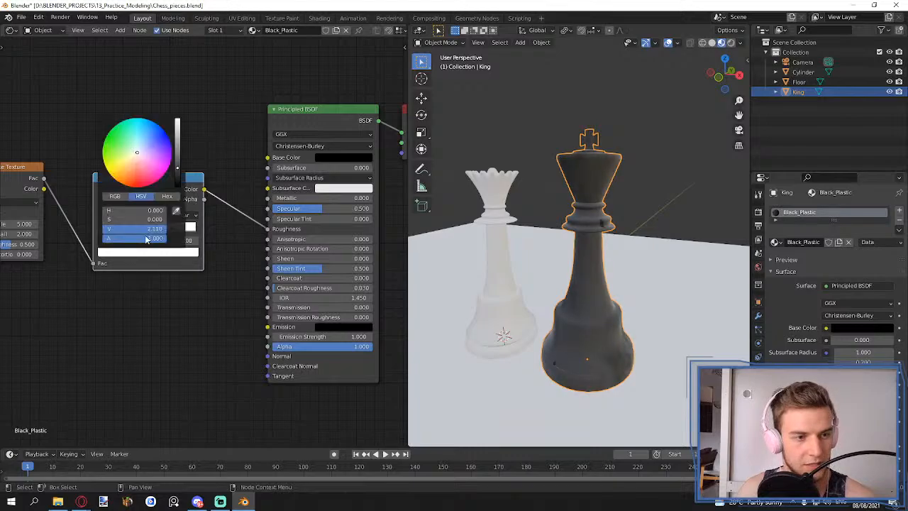
click(152, 232)
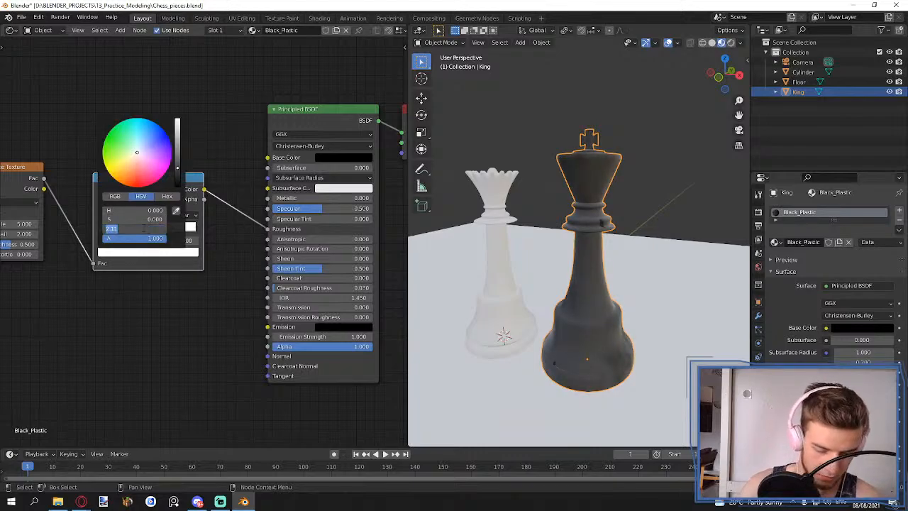
text(0.211)
key(Return)
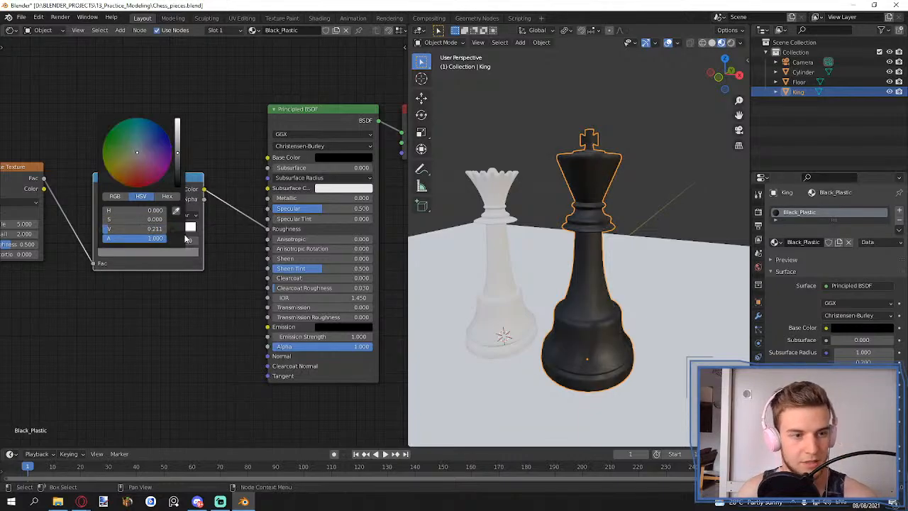
- Move the ColorRamp's white stop to position 0.568 and set its color Value to 0.3
click(172, 231)
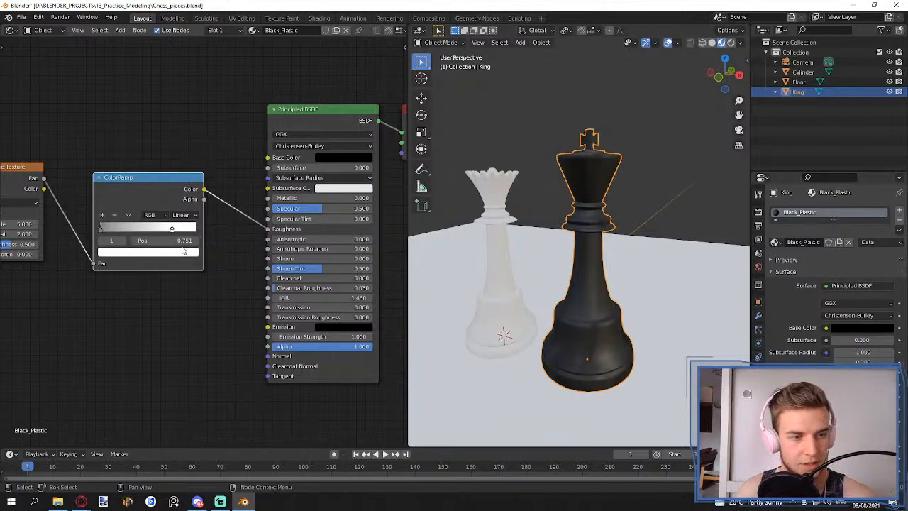
click(164, 252)
click(157, 227)
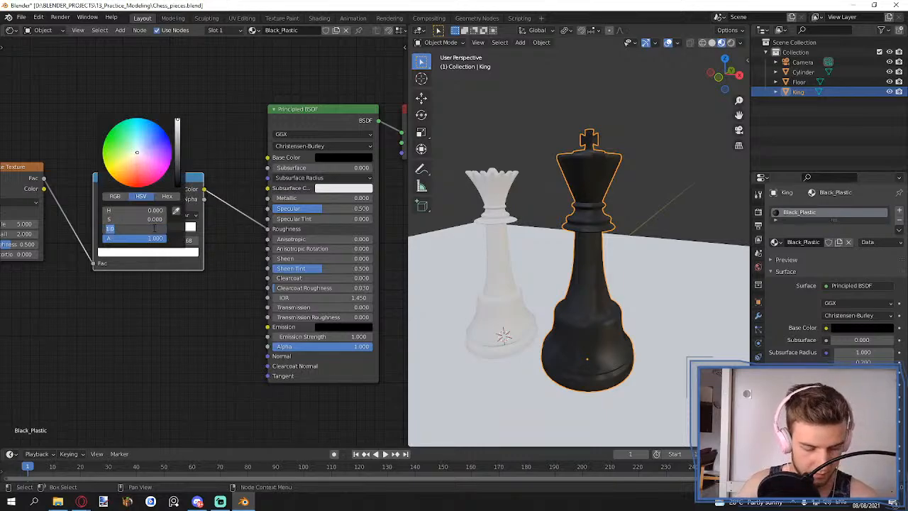
text(.3)
key(Return)
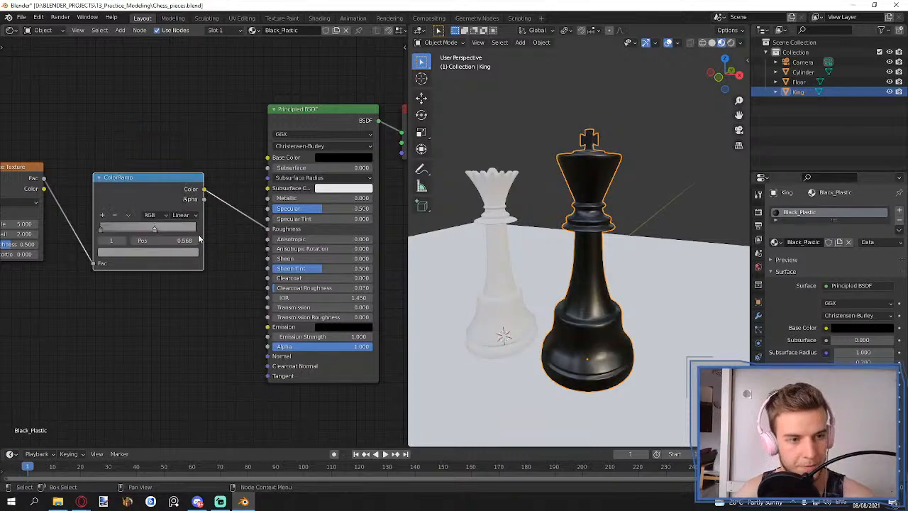
- Set the color Value of the ColorRamp's first stop to 0.175
click(100, 230)
click(129, 252)
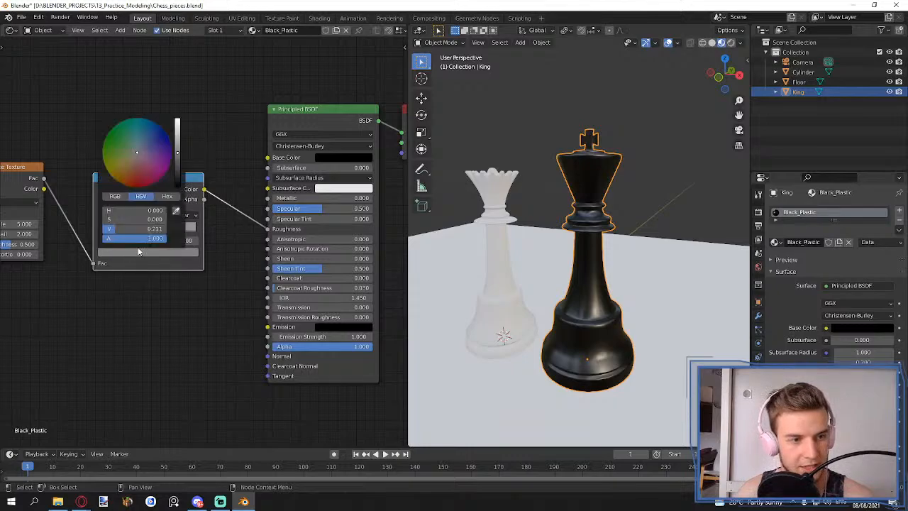
click(151, 228)
key(BackSpace)
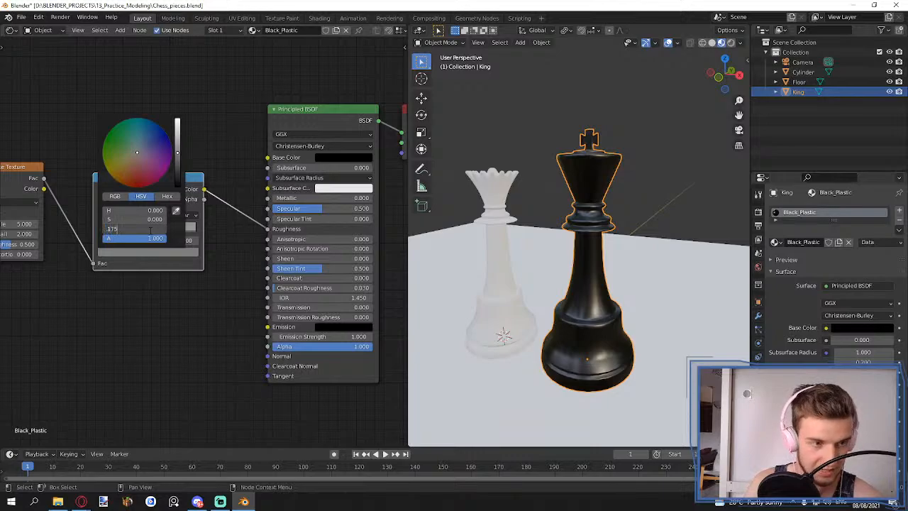
text(.175)
key(Return)
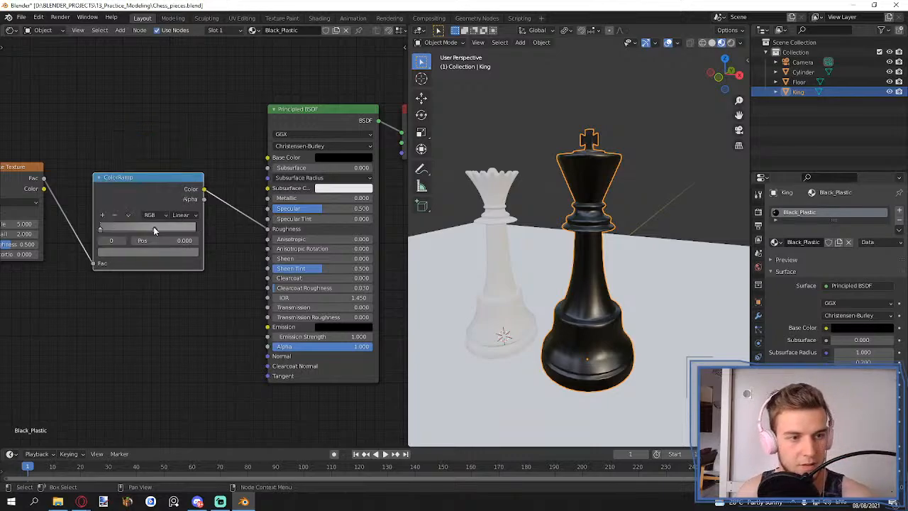
- Preview the ColorRamp node's output directly on the King through a Viewer
scroll(204, 242, down, 3)
ctrl+shift+click(186, 209)
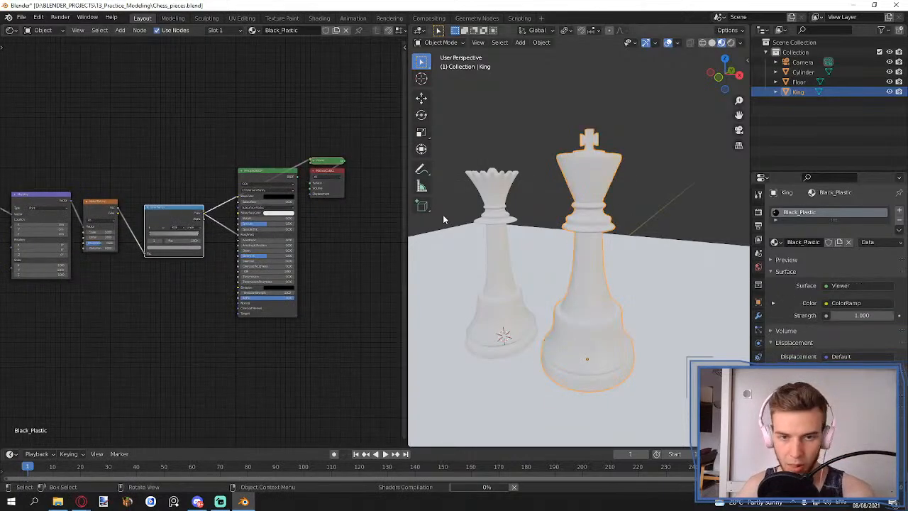
- Examine the noise pattern on the king and the Mapping and Noise Texture node settings
scroll(606, 255, up, 2)
scroll(606, 255, up, 1)
scroll(606, 256, down, 1)
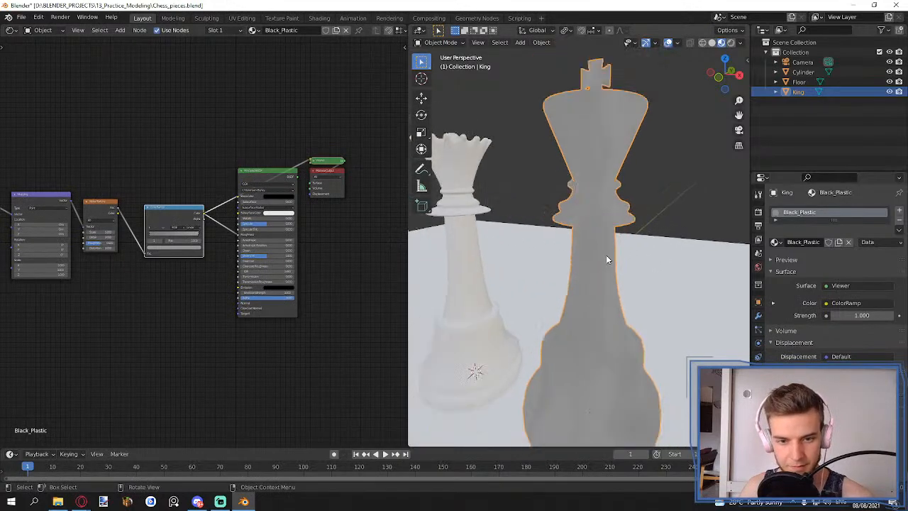
middle_drag(606, 255, 611, 286)
scroll(611, 286, down, 2)
middle_drag(55, 304, 222, 303)
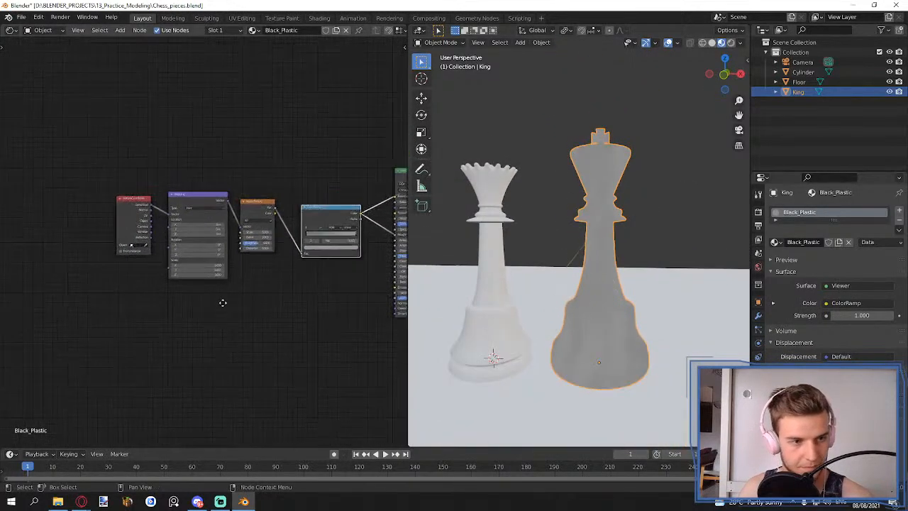
scroll(275, 293, up, 2)
scroll(275, 294, up, 2)
scroll(275, 295, up, 2)
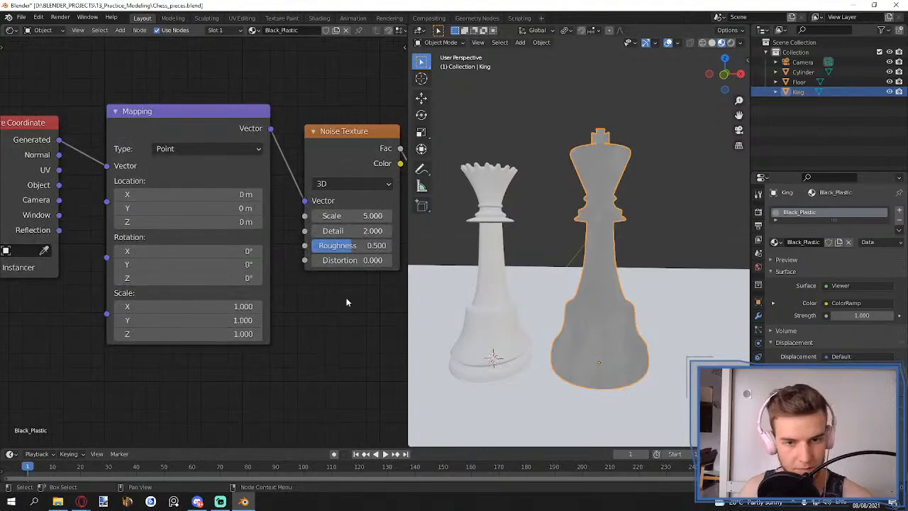
scroll(609, 327, up, 4)
scroll(624, 345, down, 1)
scroll(624, 345, down, 4)
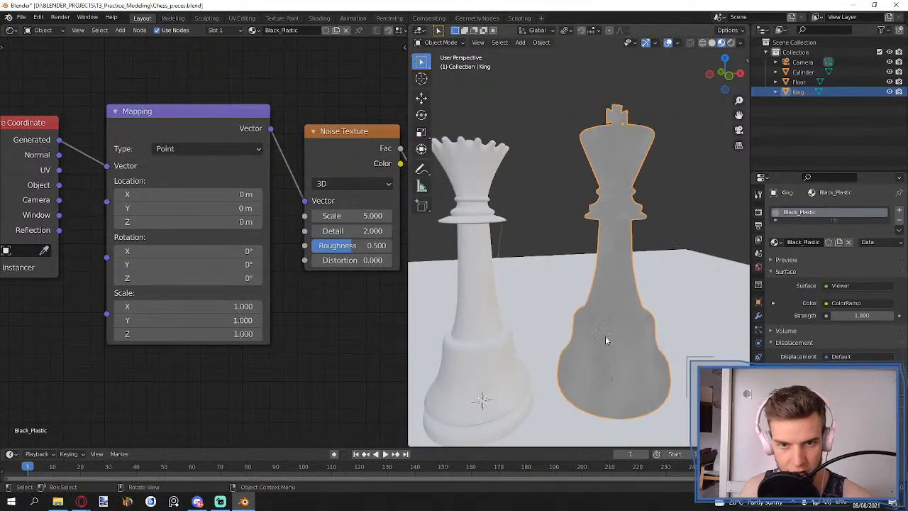
scroll(209, 339, down, 2)
- Bring the ColorRamp stops closer together, the first at 0.376, and set the noise to Scale 6.4, Detail 1, Roughness 0.379 with some Distortion
middle_drag(209, 339, 120, 328)
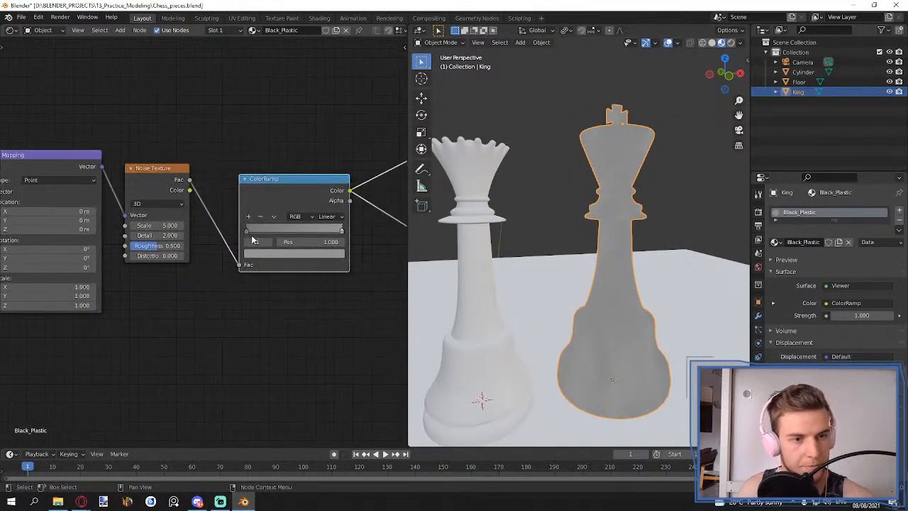
drag(249, 232, 281, 233)
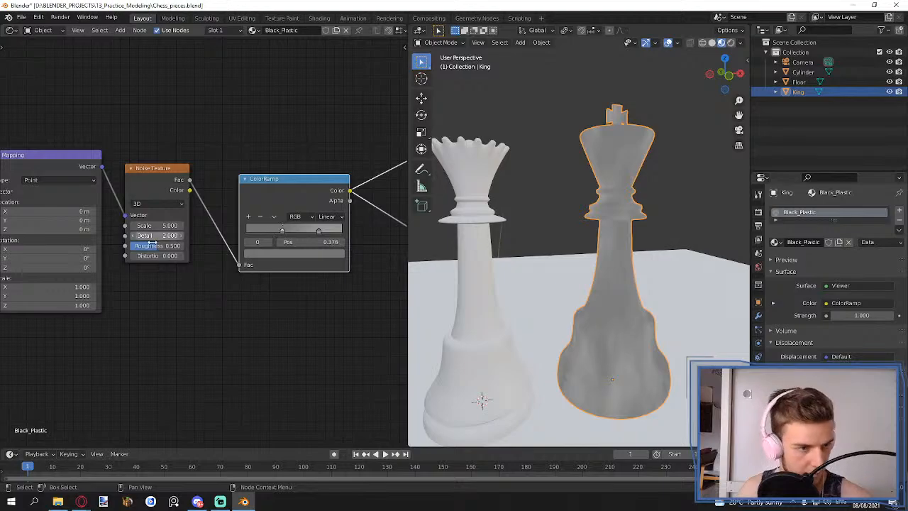
mouse_move(170, 246)
mouse_down()
mouse_move(201, 247)
mouse_move(161, 247)
mouse_move(182, 236)
mouse_move(160, 236)
mouse_move(171, 226)
mouse_move(190, 225)
mouse_move(171, 225)
mouse_move(183, 256)
mouse_move(166, 255)
mouse_up()
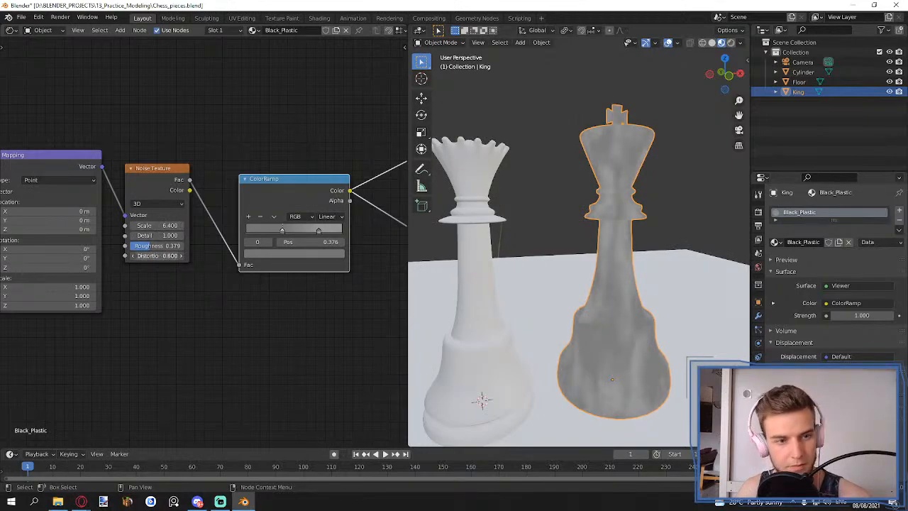
- Connect the Principled BSDF to the Material Output's Surface and show the king in rendered viewport shading
scroll(252, 308, down, 3)
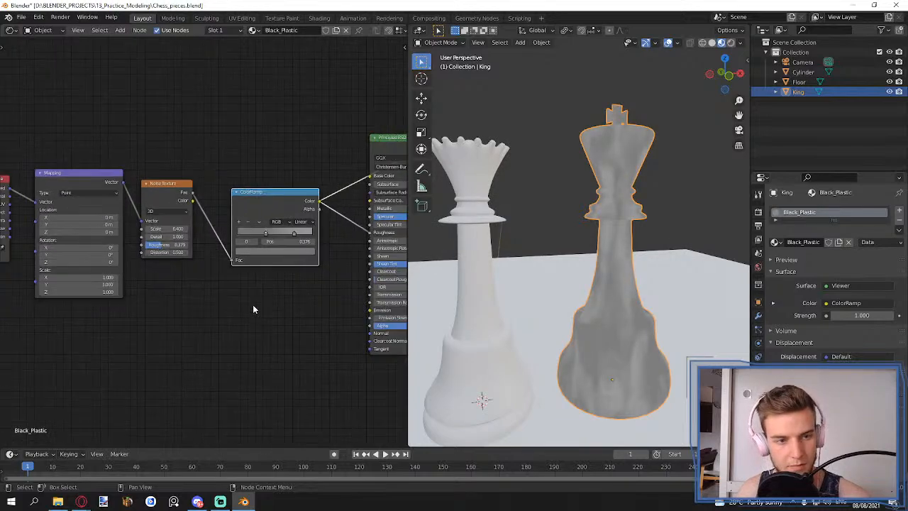
middle_drag(253, 310, 165, 300)
drag(290, 151, 311, 158)
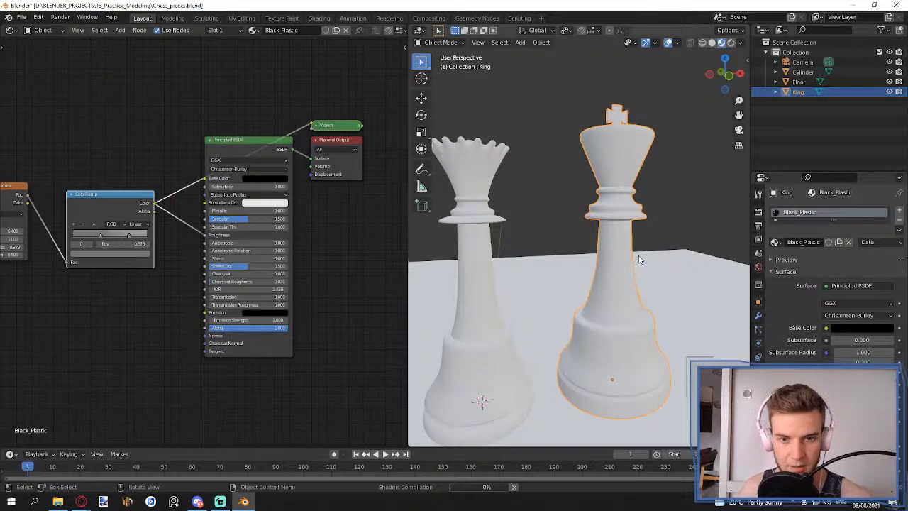
middle_drag(644, 238, 647, 239)
key(z)
click(644, 197)
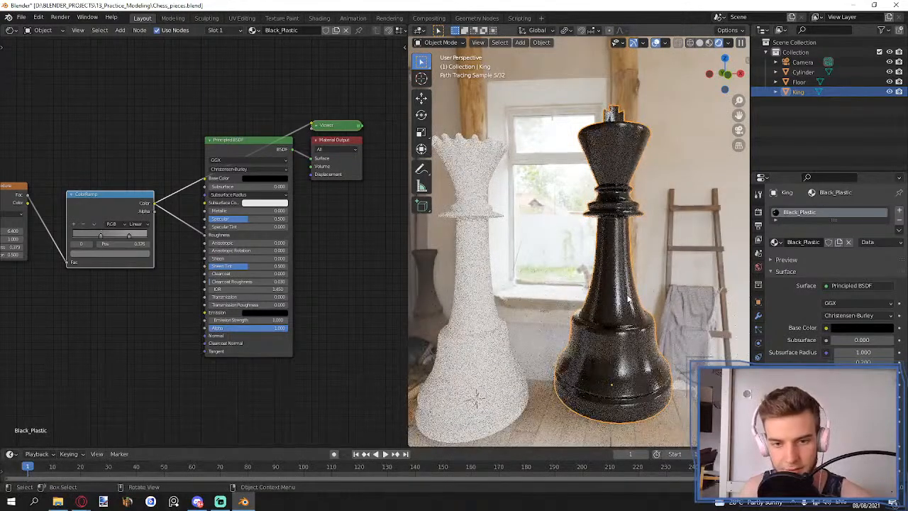
middle_drag(638, 268, 611, 303)
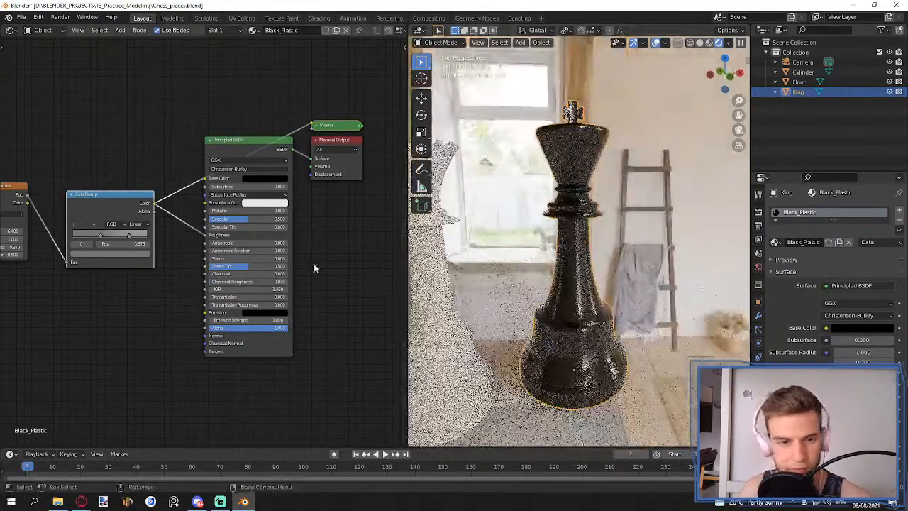
- Move the ColorRamp's second stop to position 0.576 and set the ramp's interpolation to Constant
scroll(151, 270, up, 6)
middle_drag(223, 270, 243, 271)
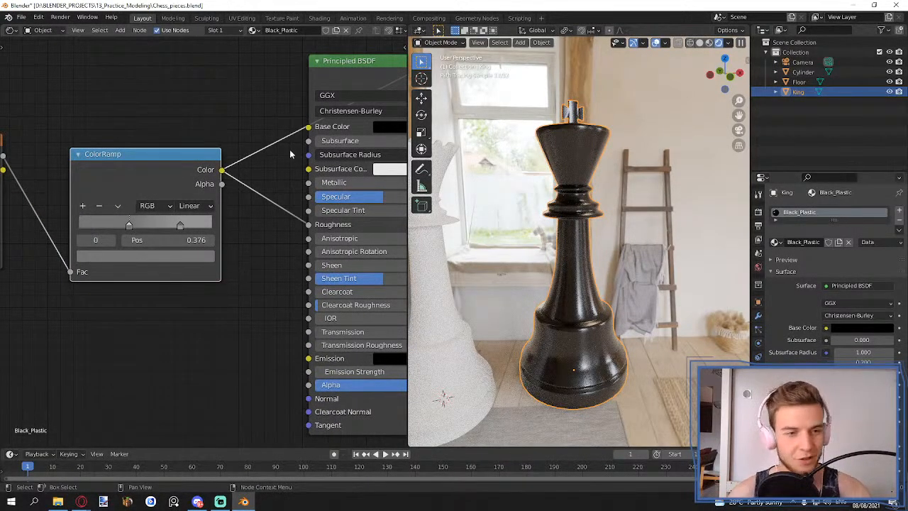
drag(179, 226, 156, 226)
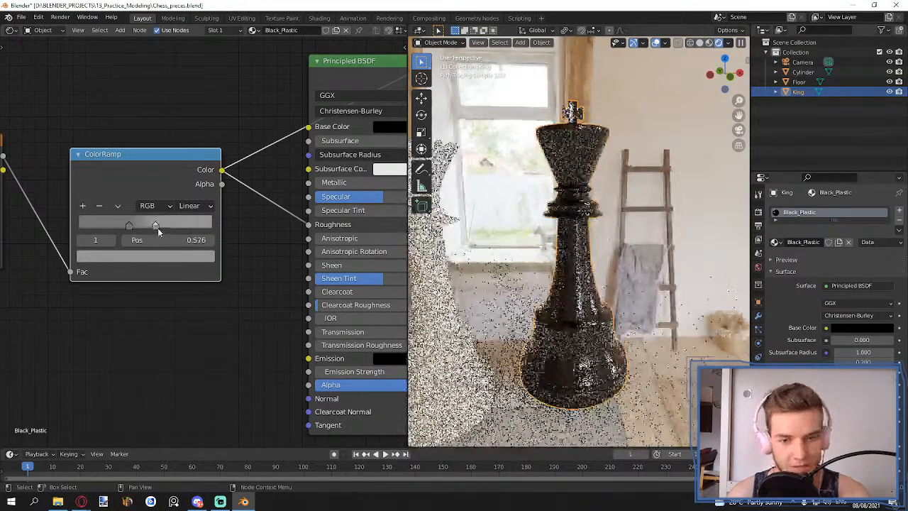
click(190, 206)
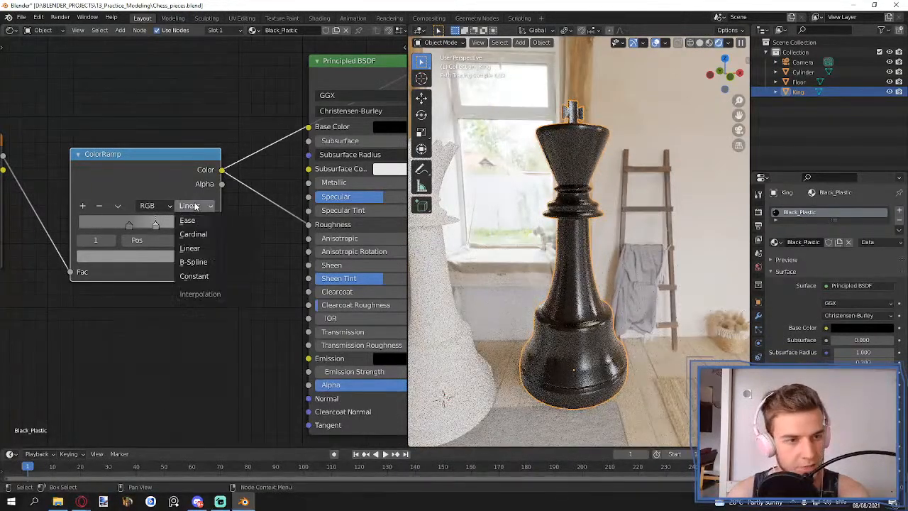
click(194, 276)
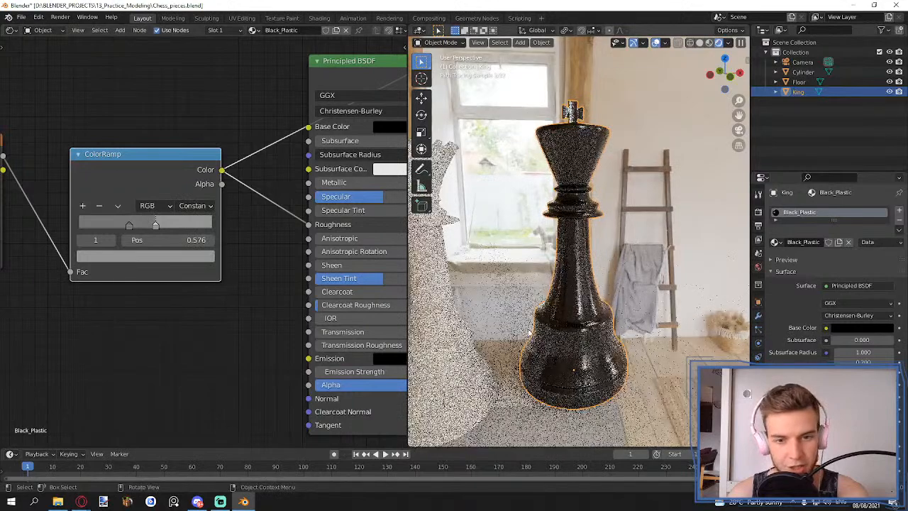
- Set the Cycles viewport sample count to 5 in the render settings
scroll(551, 332, up, 4)
click(757, 211)
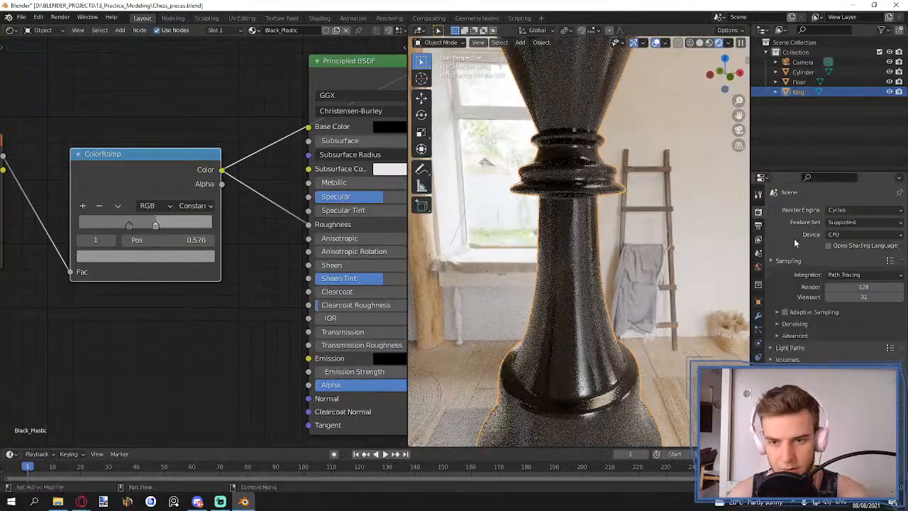
click(863, 296)
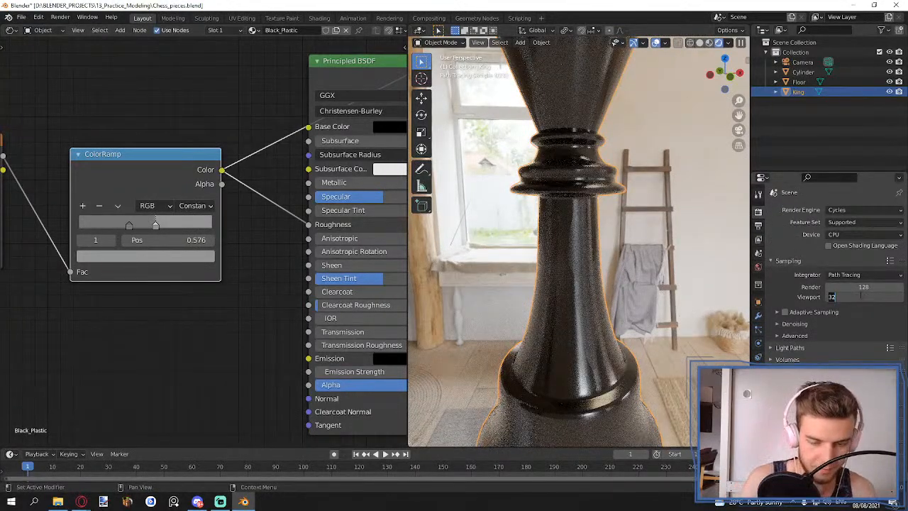
key(Return)
drag(853, 293, 855, 297)
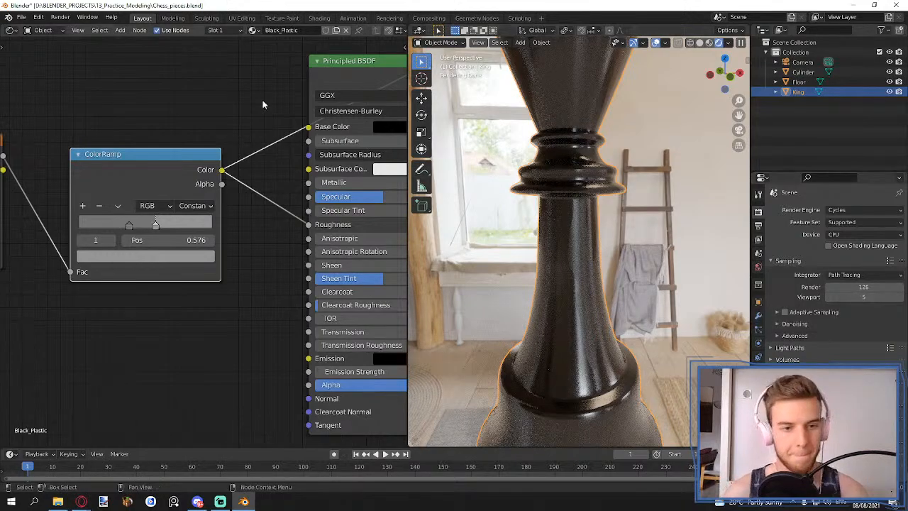
- Set the ColorRamp interpolation to Ease and move the first stop to position 0.328
click(196, 206)
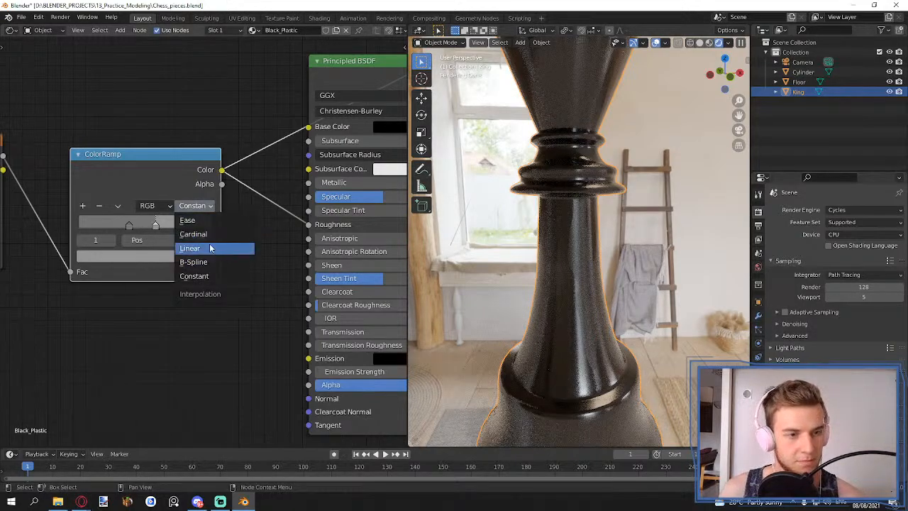
click(188, 220)
drag(130, 226, 123, 227)
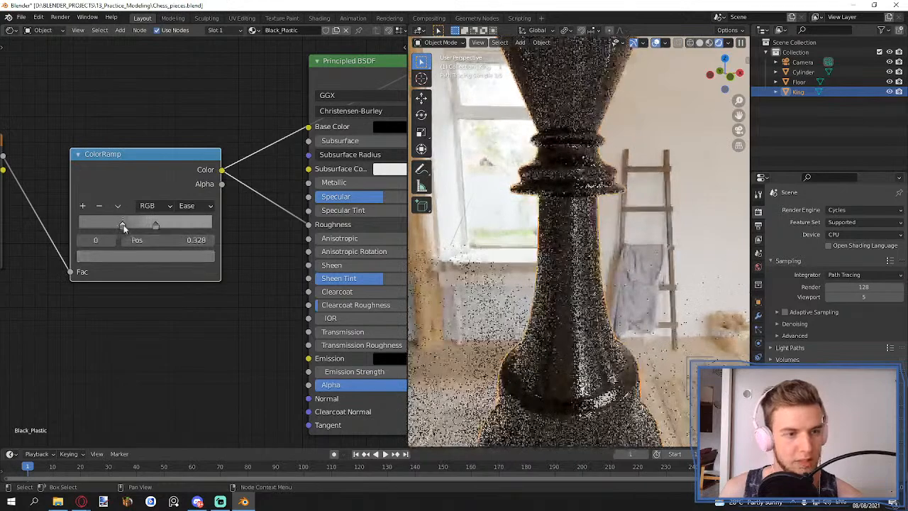
- Set the brightness value of the ColorRamp's first stop colour to 0.12
click(166, 254)
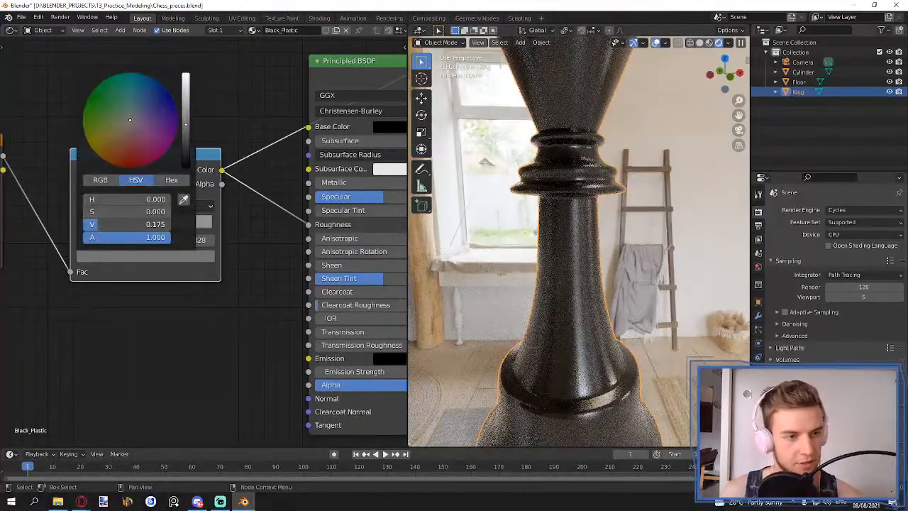
click(142, 224)
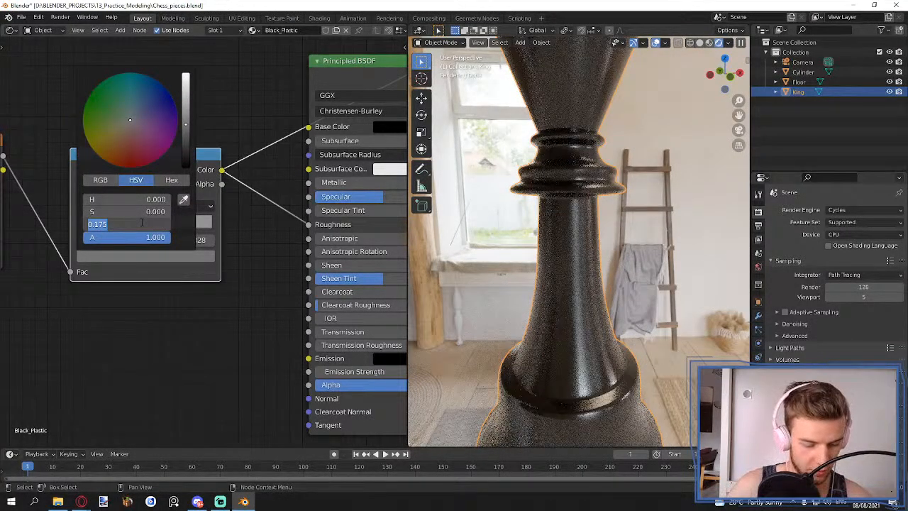
key(BackSpace)
text(0.12)
key(Return)
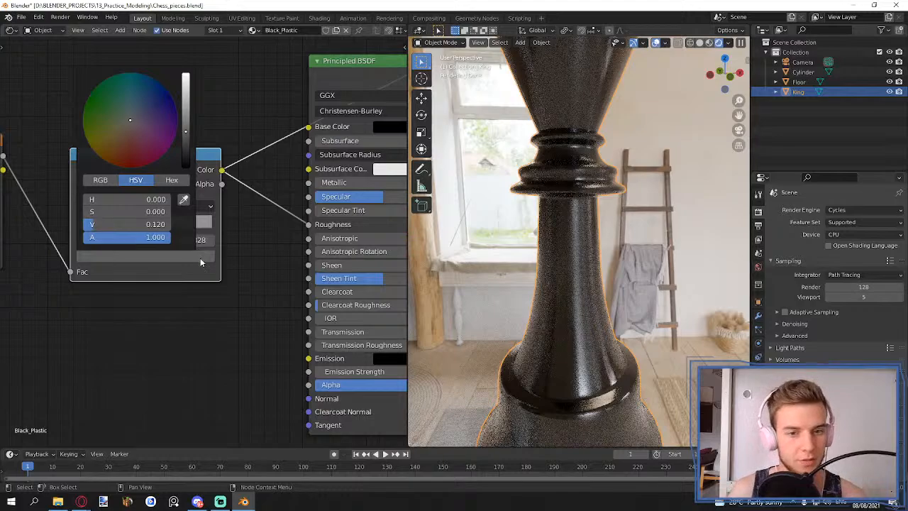
- Adjust the colour of the ColorRamp's second stop
click(153, 226)
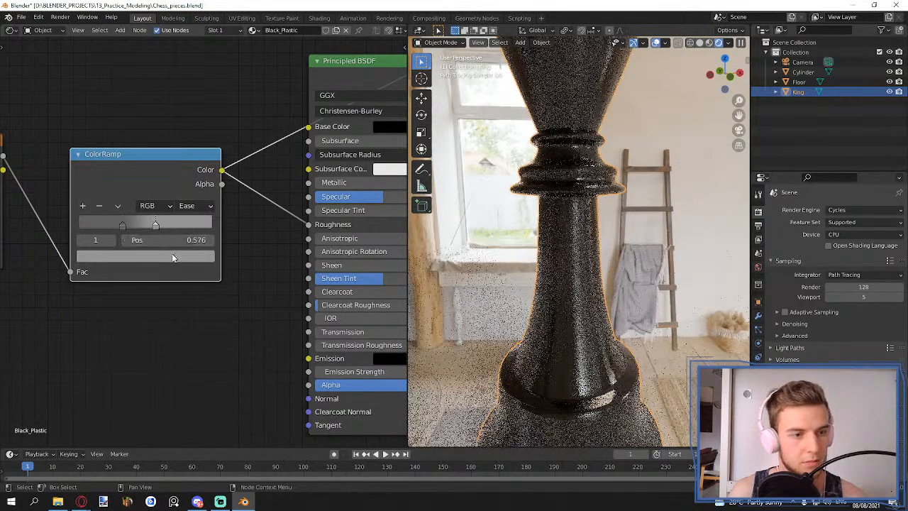
click(171, 253)
drag(157, 227, 163, 227)
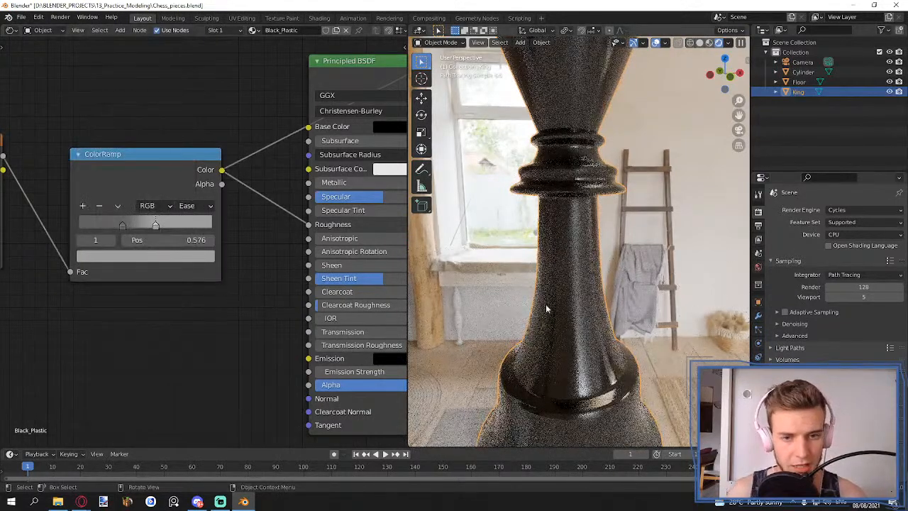
- Inspect the king from several angles in the rendered view and switch the viewport to Material Preview shading
scroll(567, 312, down, 3)
middle_drag(594, 326, 626, 337)
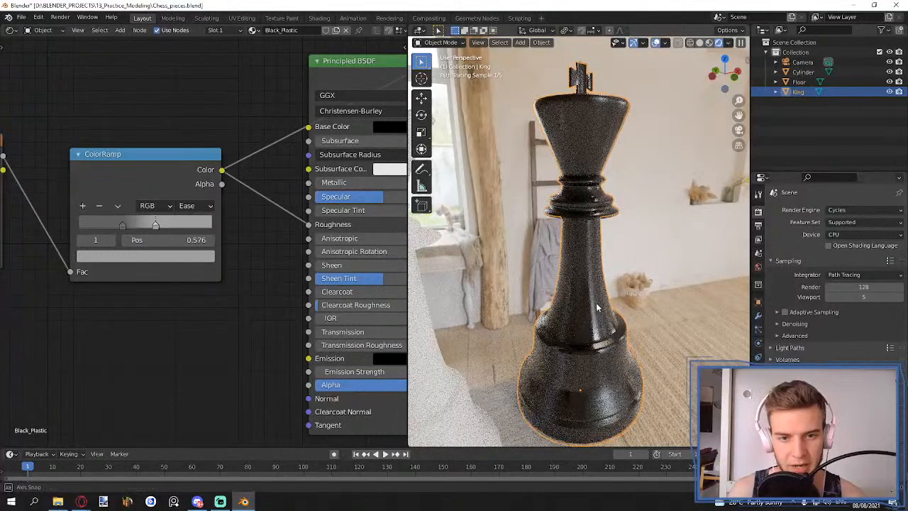
middle_drag(598, 308, 594, 301)
scroll(248, 301, down, 6)
scroll(579, 249, down, 3)
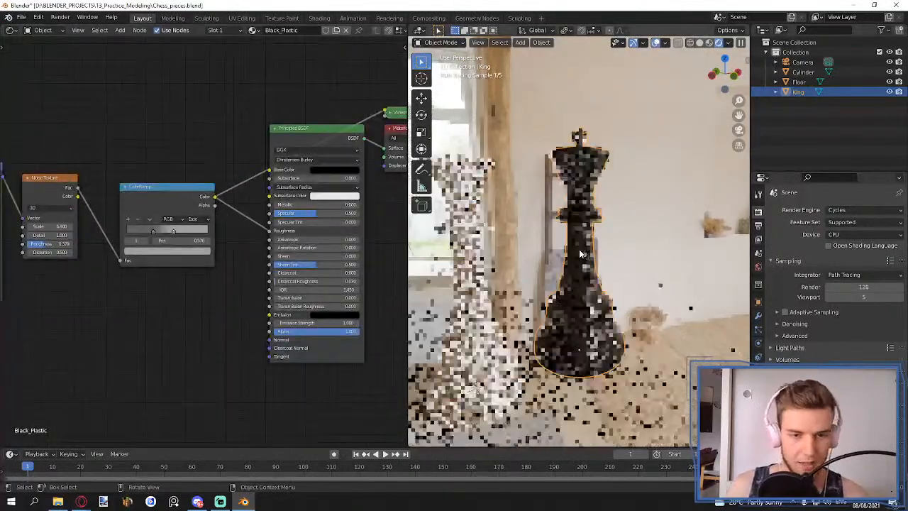
key(z)
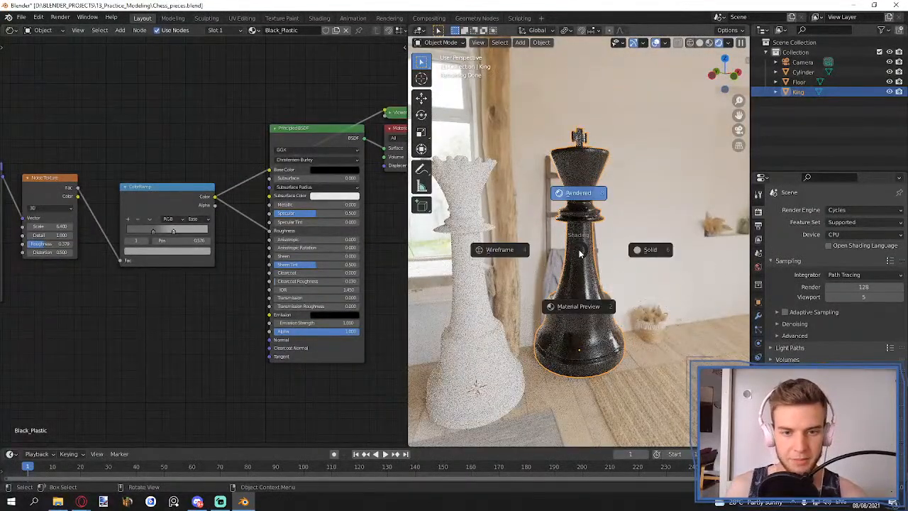
click(577, 304)
- Move the Texture Coordinate, Mapping, Noise Texture and ColorRamp nodes together higher in the node graph
scroll(151, 352, down, 8)
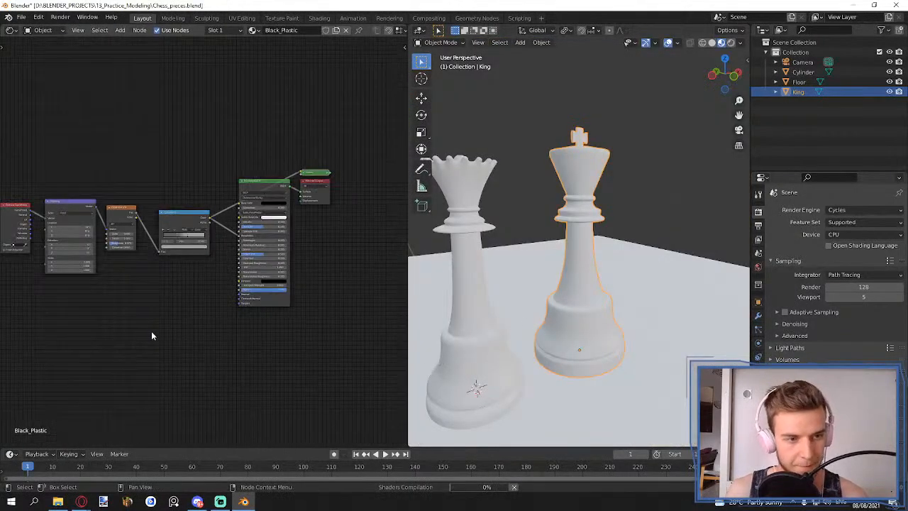
middle_drag(151, 331, 206, 325)
drag(225, 158, 63, 222)
drag(259, 225, 242, 178)
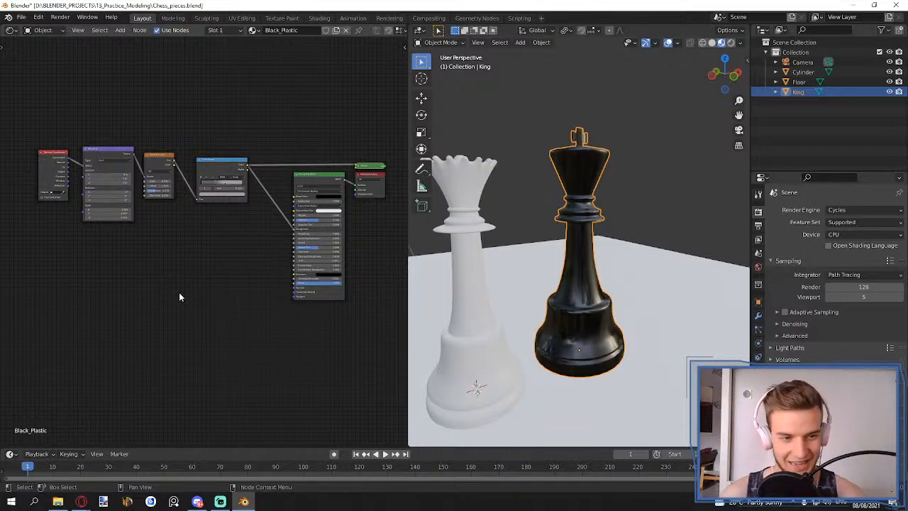
scroll(211, 272, up, 3)
key(shift+a)
click(200, 277)
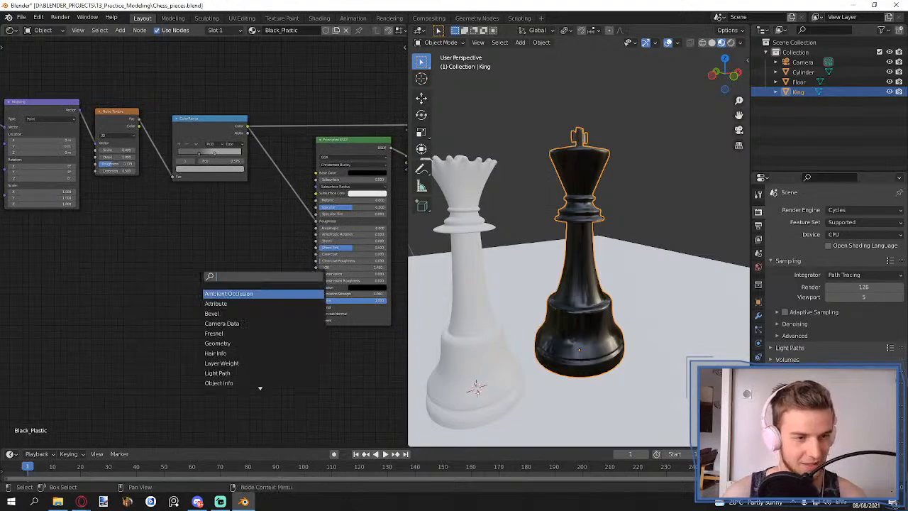
click(172, 271)
- Add a Value input node in the free space below the noise nodes and delete it
key(shift+a)
mouse_move(163, 287)
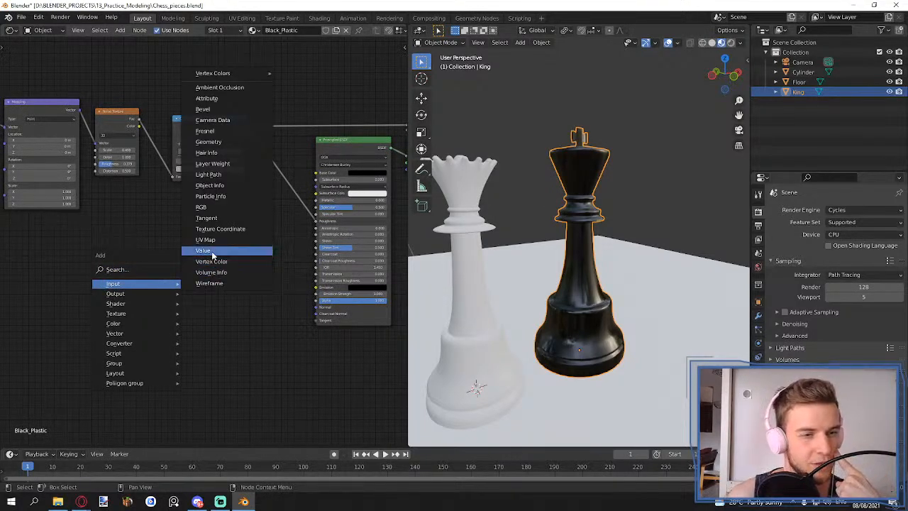
click(212, 255)
click(127, 257)
drag(198, 232, 93, 283)
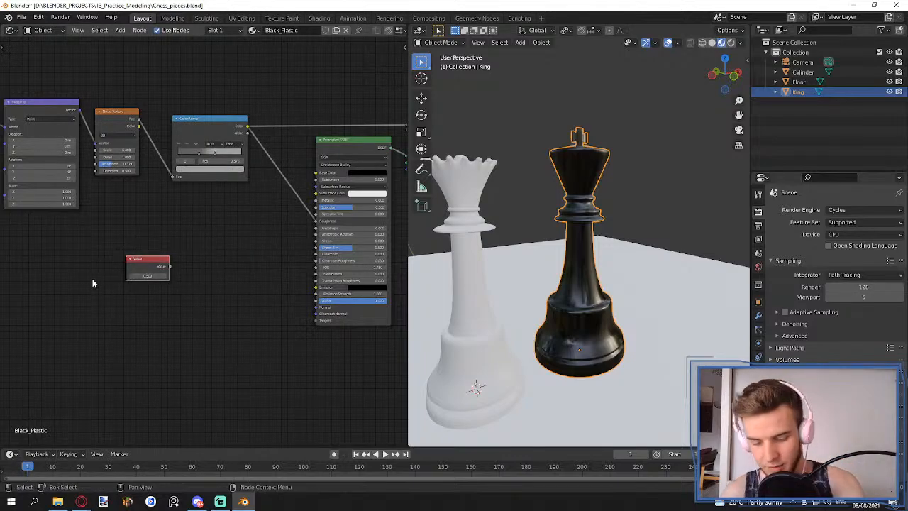
key(Delete)
- Add an Object Info node in the free space below the noise nodes and delete it
key(shift+a)
mouse_move(105, 287)
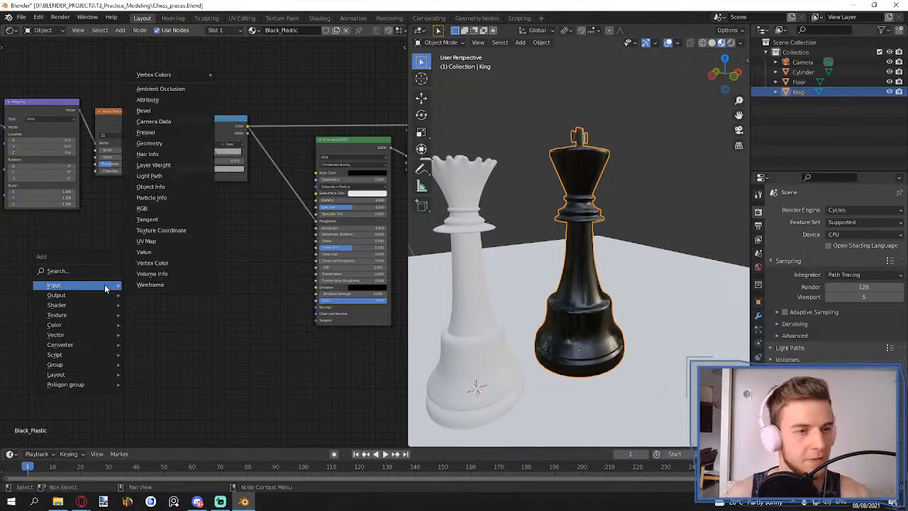
click(107, 272)
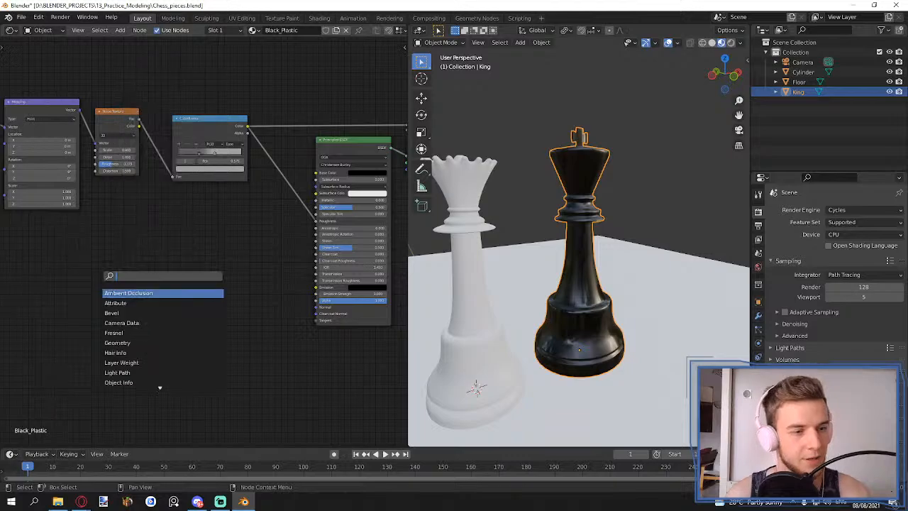
text(info)
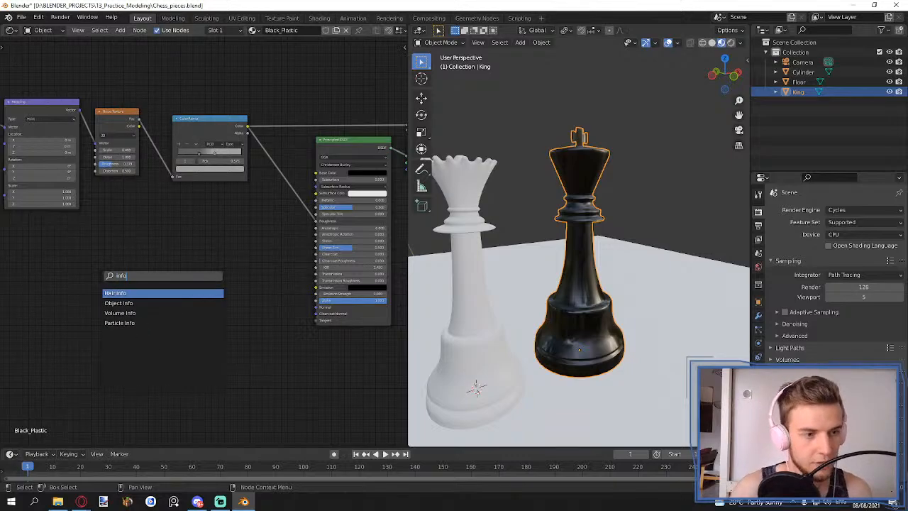
click(143, 303)
click(156, 296)
scroll(165, 302, up, 7)
middle_drag(164, 318, 222, 286)
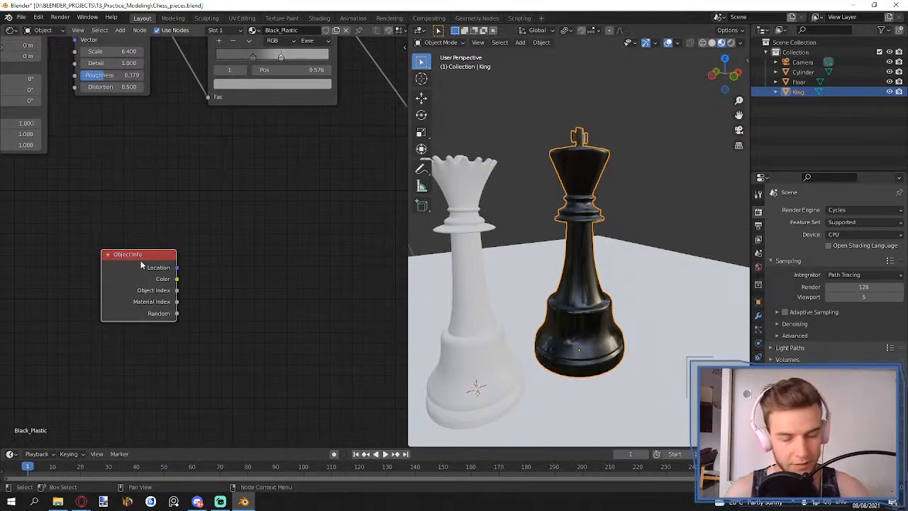
key(Delete)
- Add a Bevel node and place it in the free space below the Noise Texture and ColorRamp nodes
key(Home)
key(shift+a)
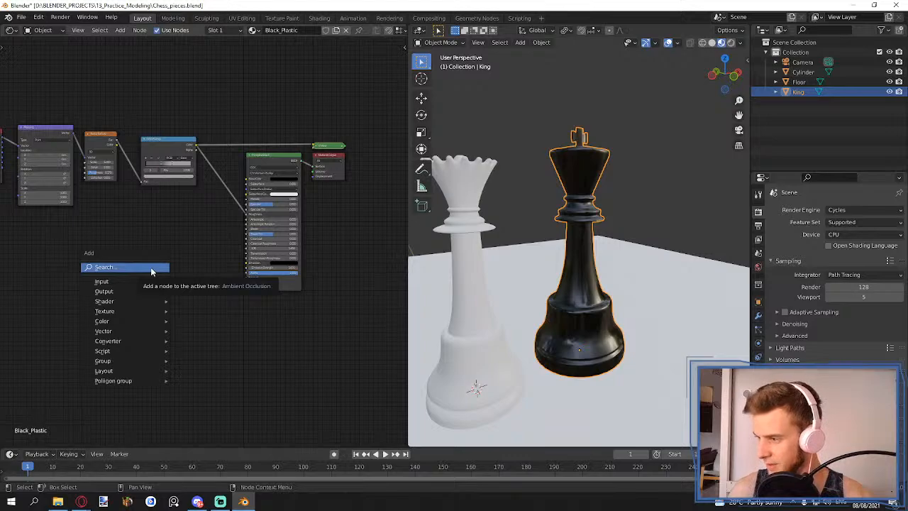
click(151, 269)
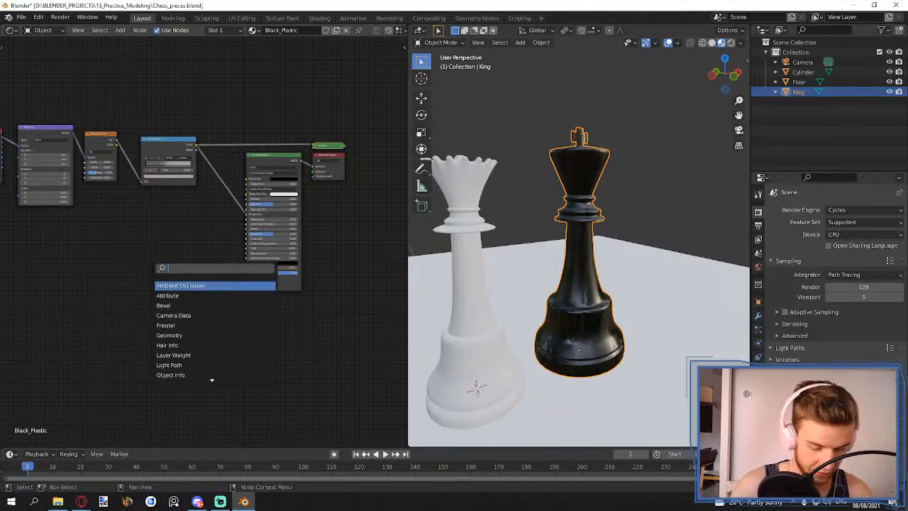
text(bevel)
click(198, 285)
click(151, 264)
scroll(153, 269, up, 7)
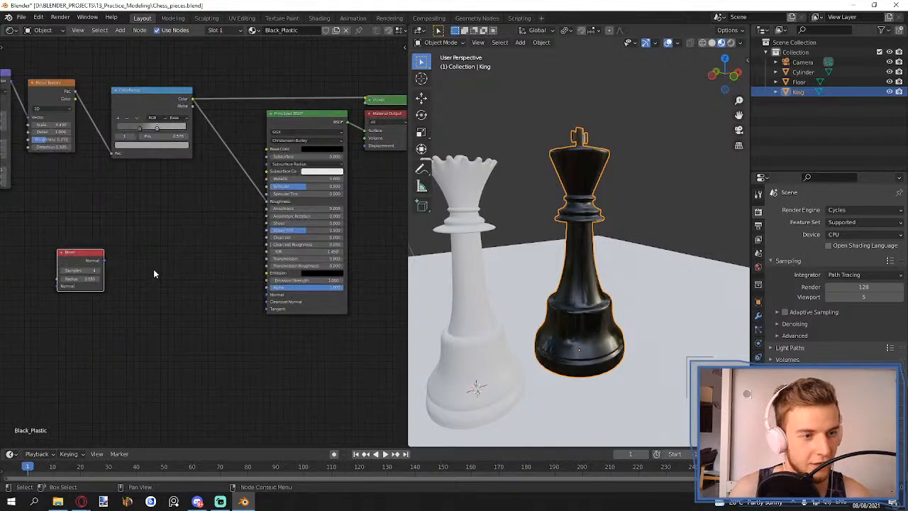
middle_drag(151, 273, 243, 262)
drag(163, 247, 140, 247)
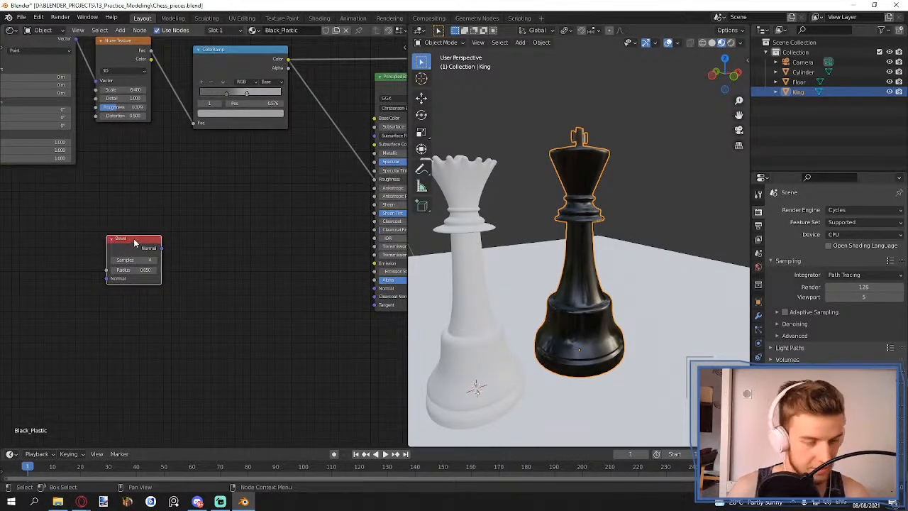
- Preview the Bevel node's normal output on the king and examine the piece up close from above
ctrl+shift+click(135, 238)
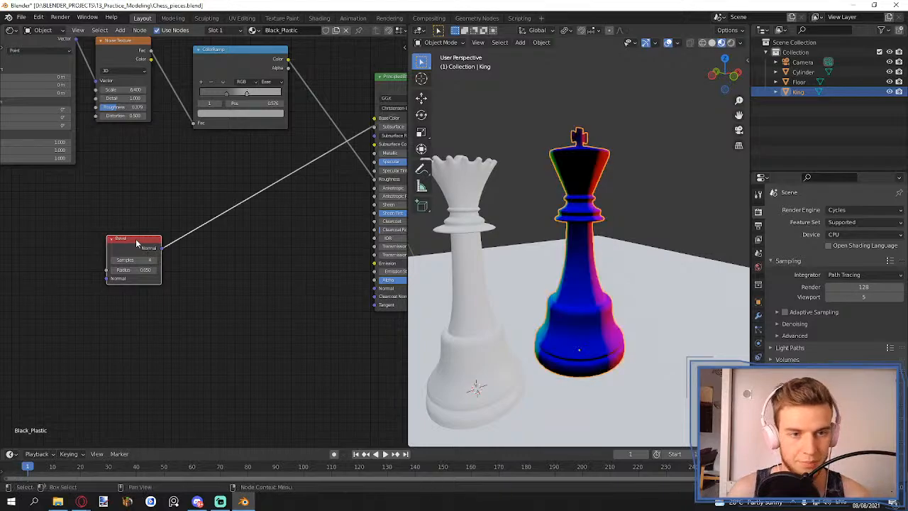
middle_drag(564, 288, 580, 202)
scroll(579, 202, up, 6)
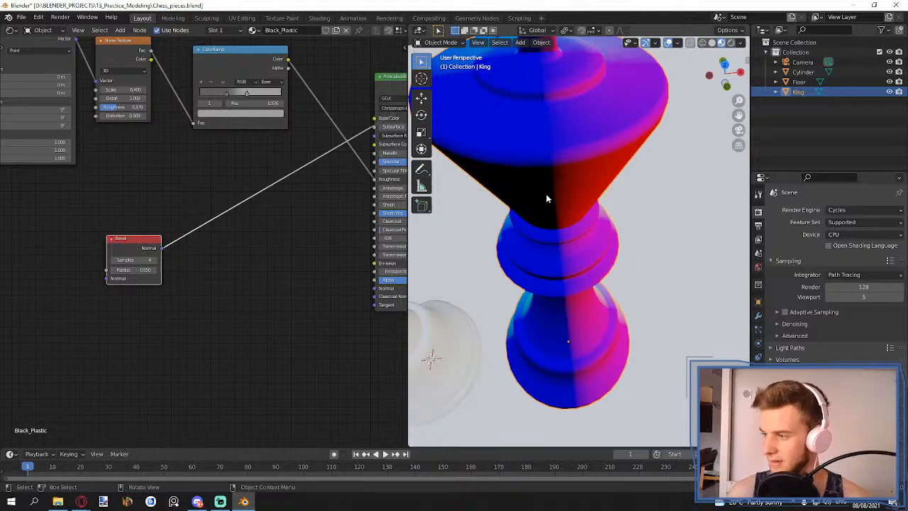
- Increase the Bevel node's Radius to 1.200
scroll(260, 260, up, 4)
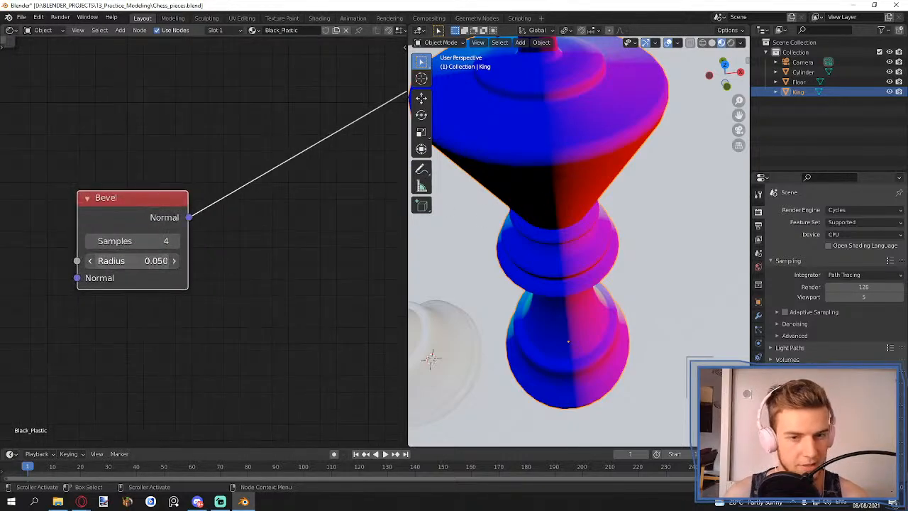
click(173, 261)
click(173, 261)
click(173, 261)
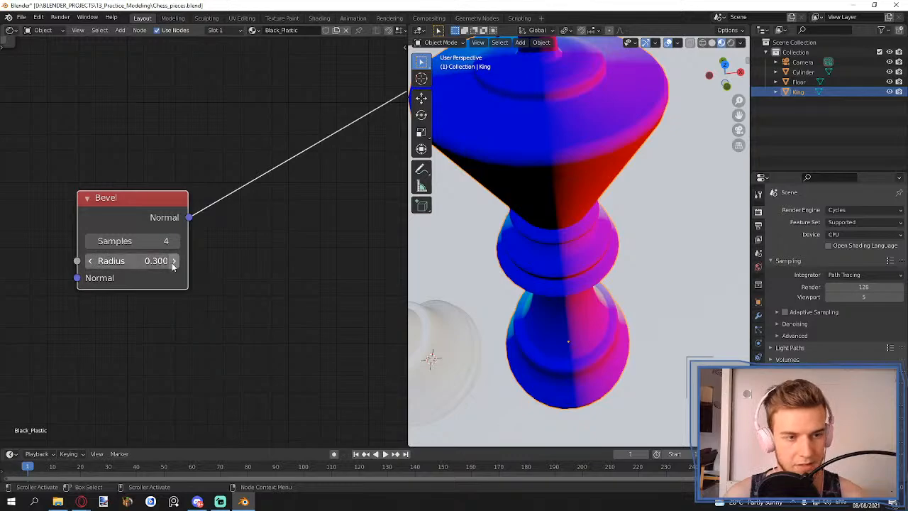
click(173, 261)
click(173, 261)
click(173, 260)
click(173, 261)
click(173, 261)
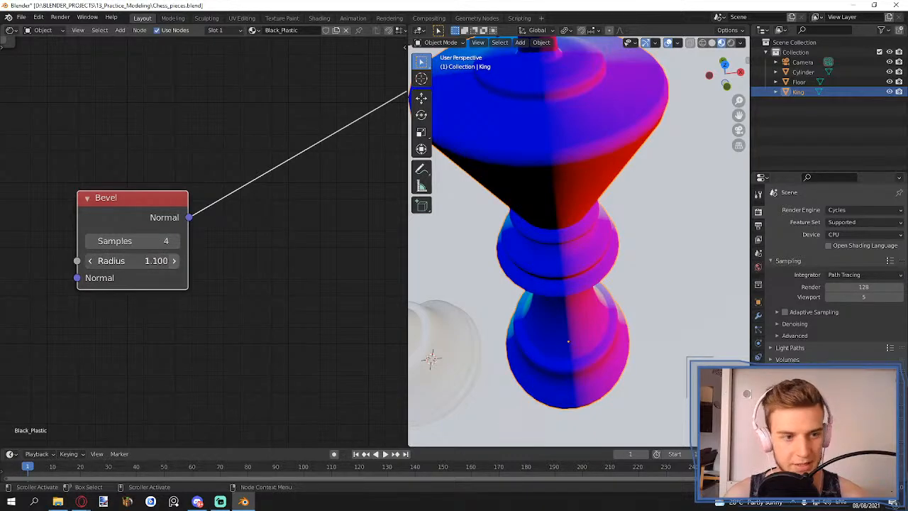
click(173, 261)
click(173, 260)
- Set the Bevel node's Samples to 8
click(90, 241)
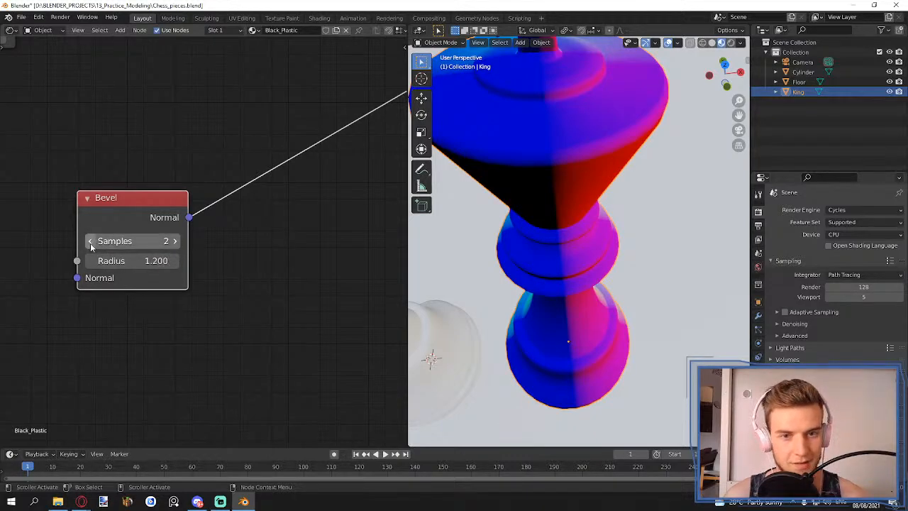
click(175, 241)
click(175, 241)
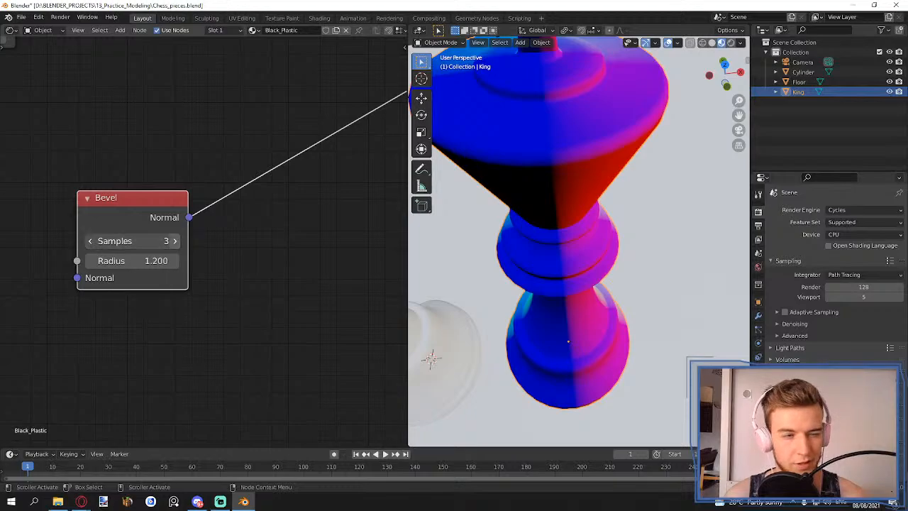
click(176, 241)
click(175, 241)
- Add a Geometry node next to the Bevel node and delete it
scroll(218, 268, down, 5)
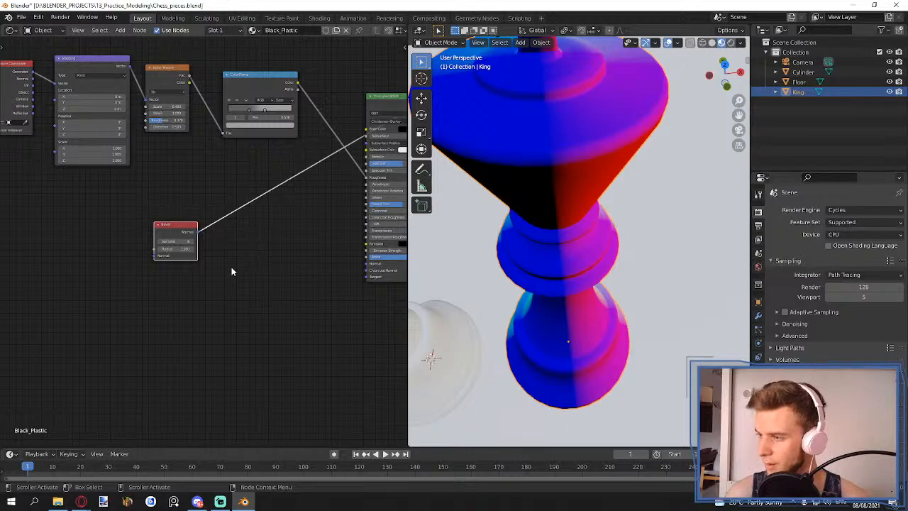
middle_drag(248, 281, 223, 275)
key(shift+a)
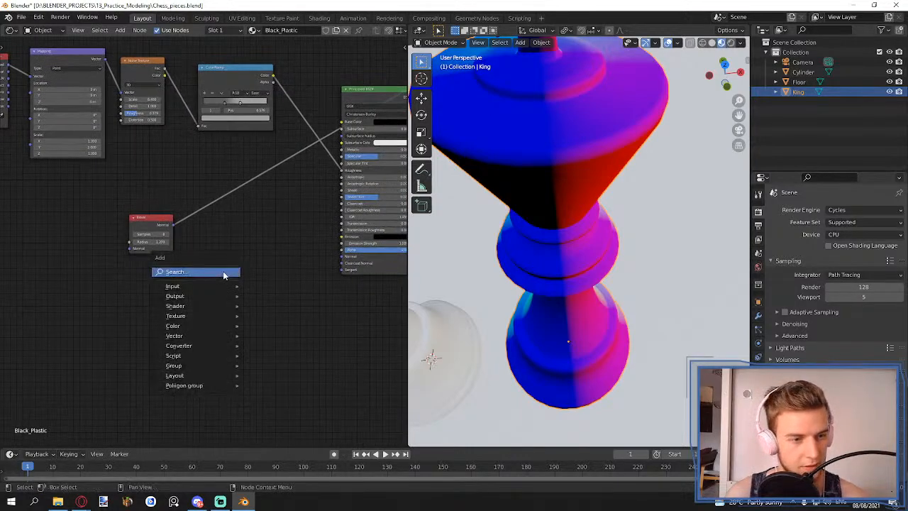
mouse_move(222, 327)
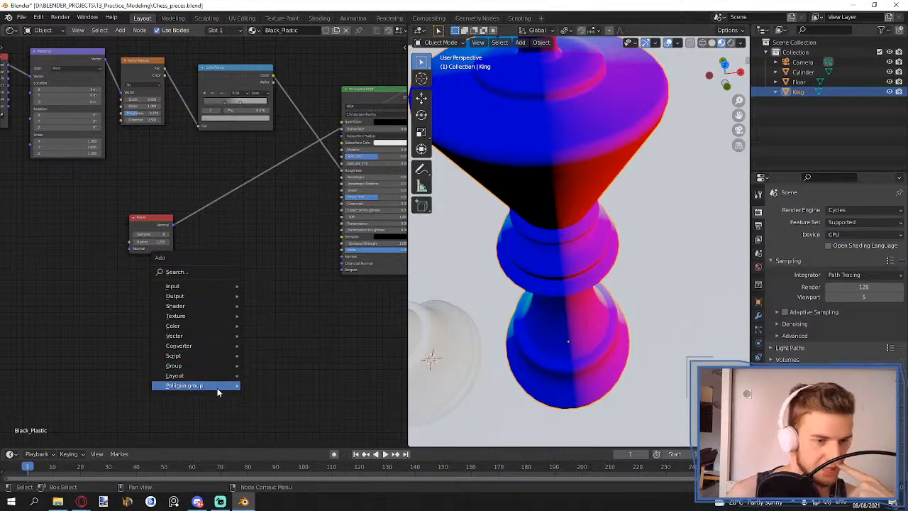
mouse_move(221, 378)
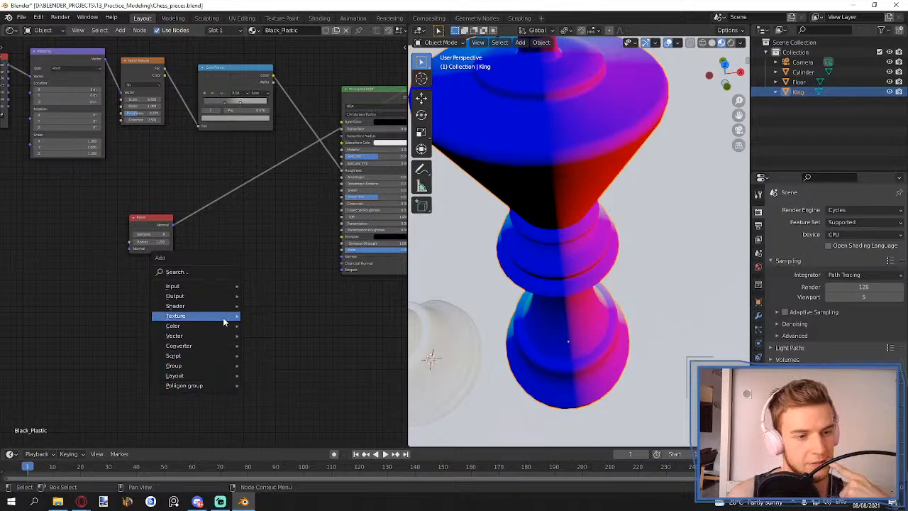
mouse_move(225, 309)
mouse_move(216, 288)
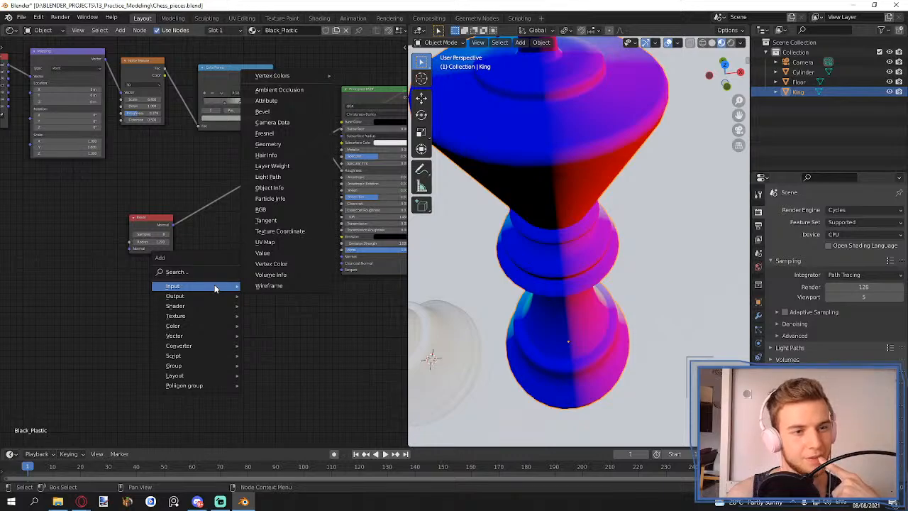
click(270, 148)
click(219, 247)
scroll(242, 266, up, 9)
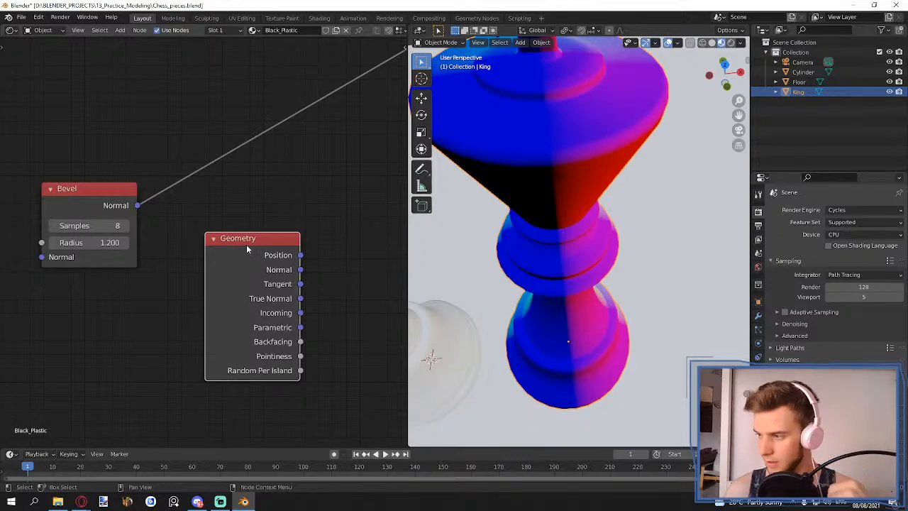
key(x)
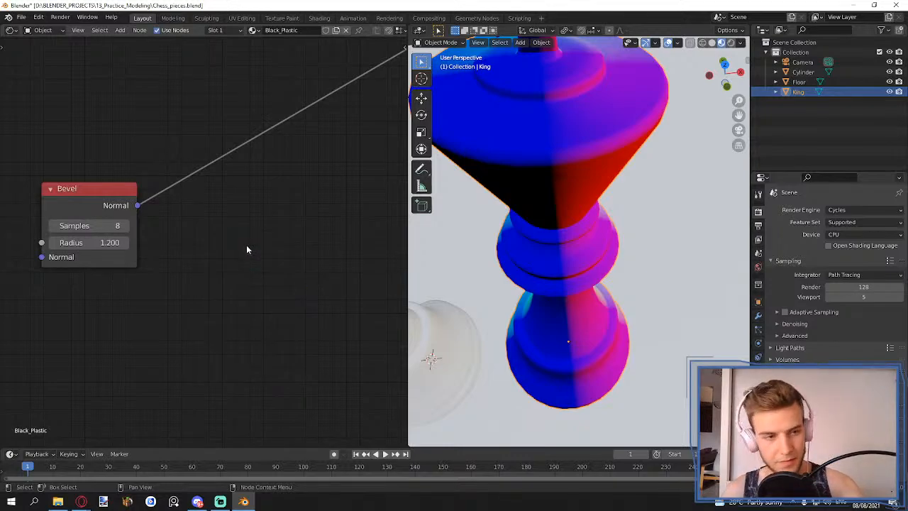
scroll(246, 245, down, 2)
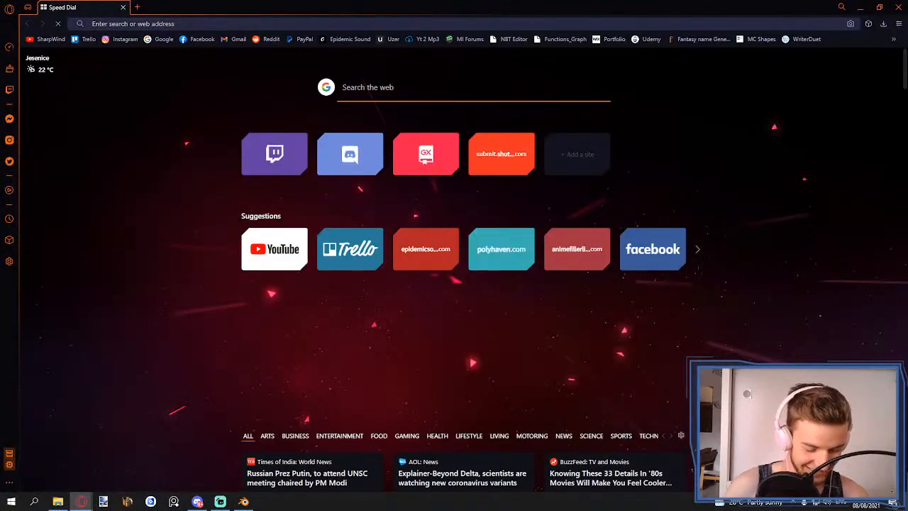
- Switch to the web browser, search for "blender how to use bevel node" and open the Blender Manual's Bevel Node page
text(blender how to)
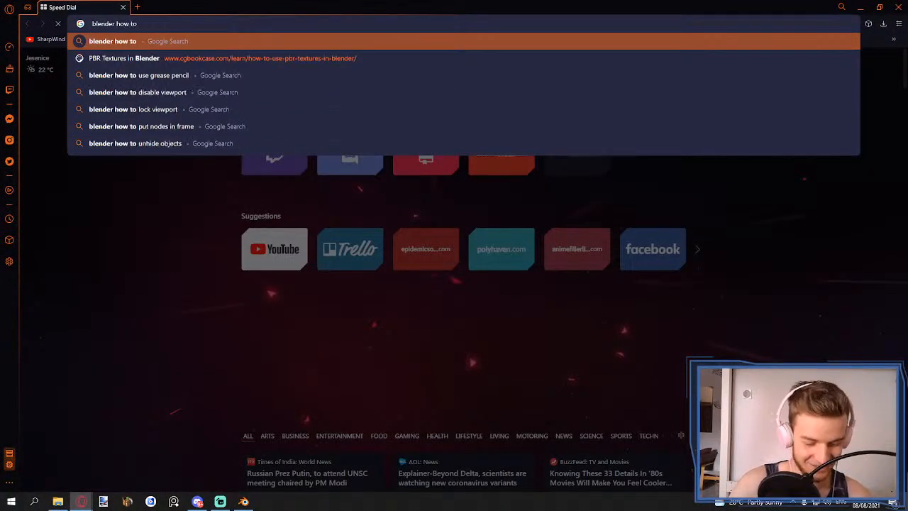
text( use bevel node)
key(Return)
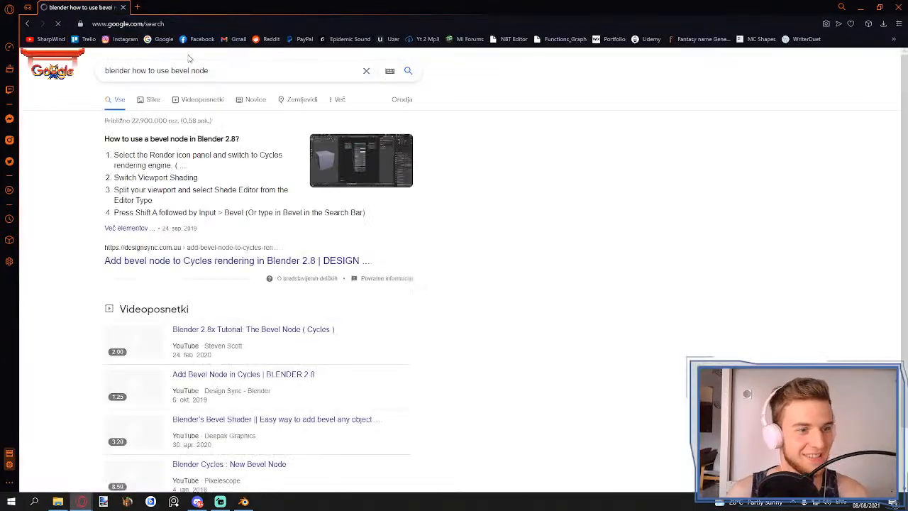
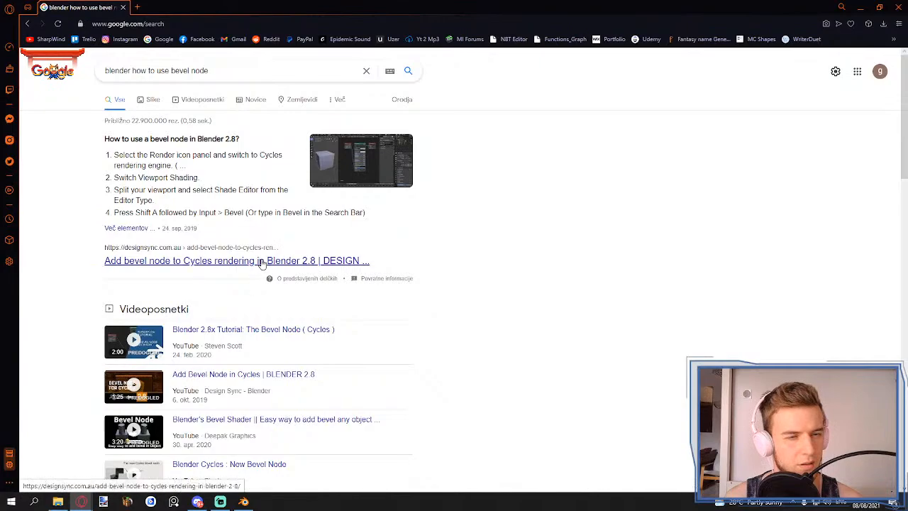
scroll(263, 262, down, 3)
scroll(258, 234, up, 3)
scroll(256, 213, down, 3)
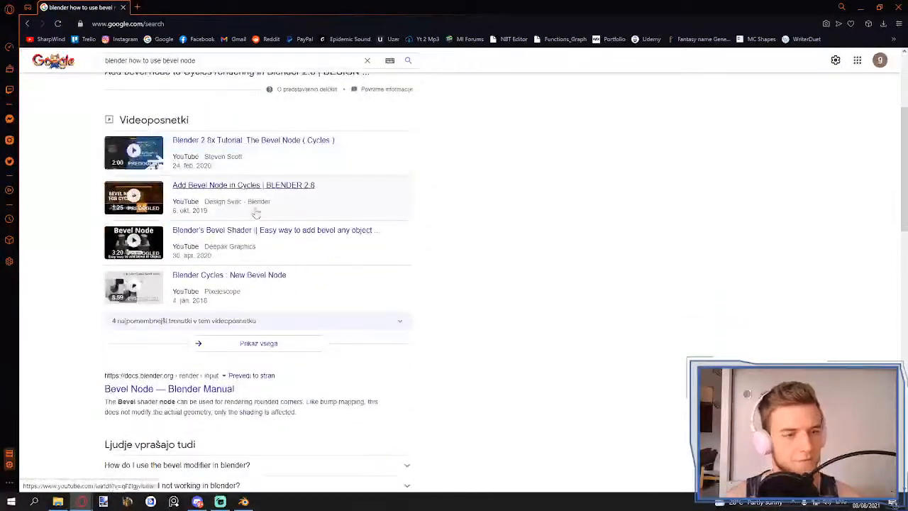
click(213, 391)
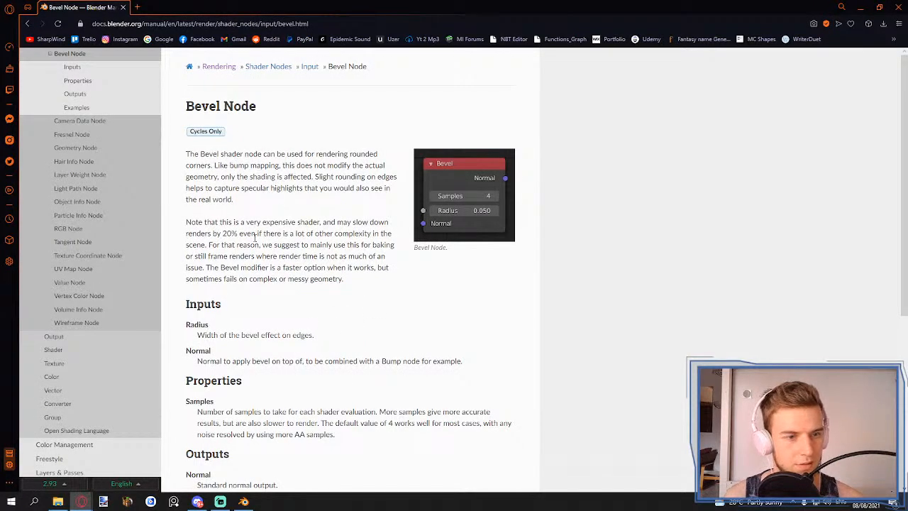
- Read the Bevel Node page's inputs, properties, outputs and examples, and return to Blender
scroll(255, 238, down, 2)
scroll(386, 222, down, 2)
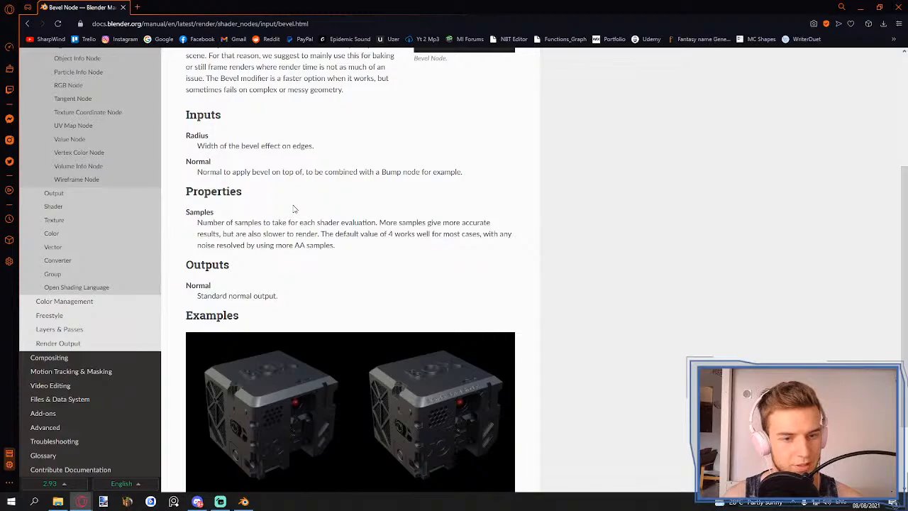
scroll(296, 208, down, 2)
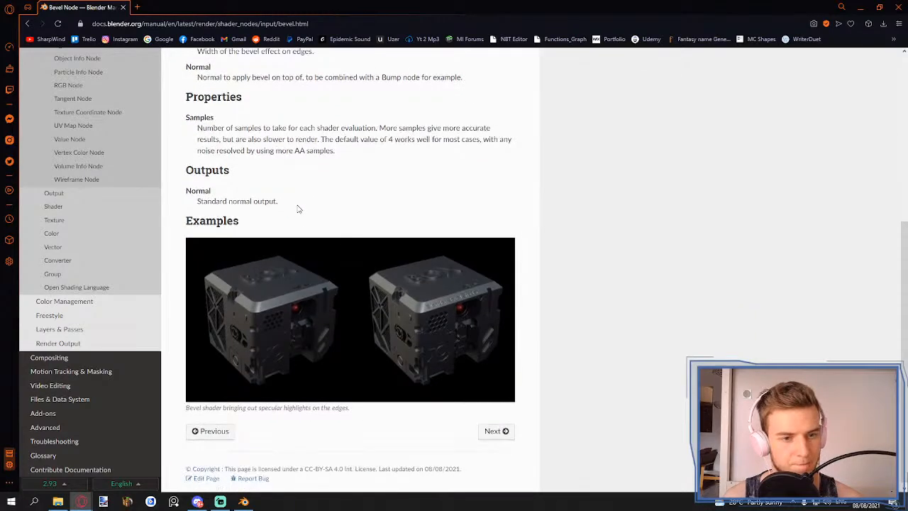
scroll(298, 209, down, 1)
scroll(487, 299, up, 6)
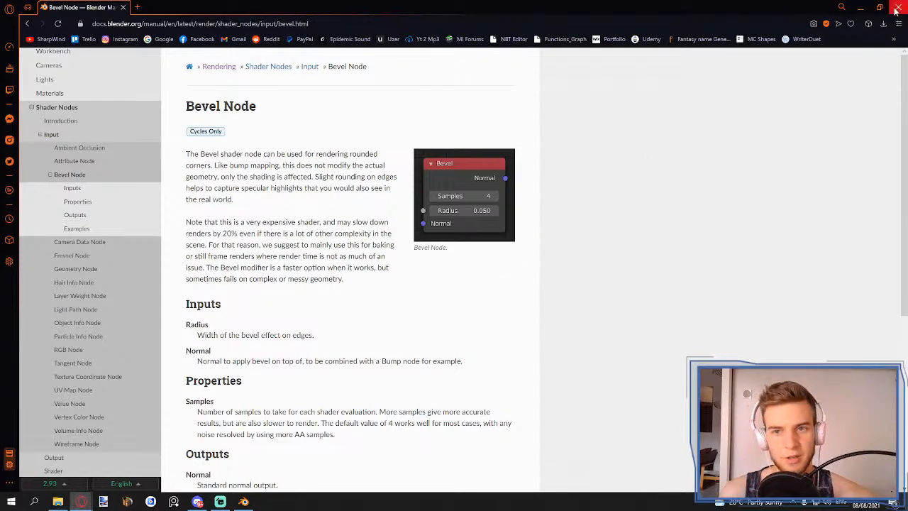
key(alt+Tab)
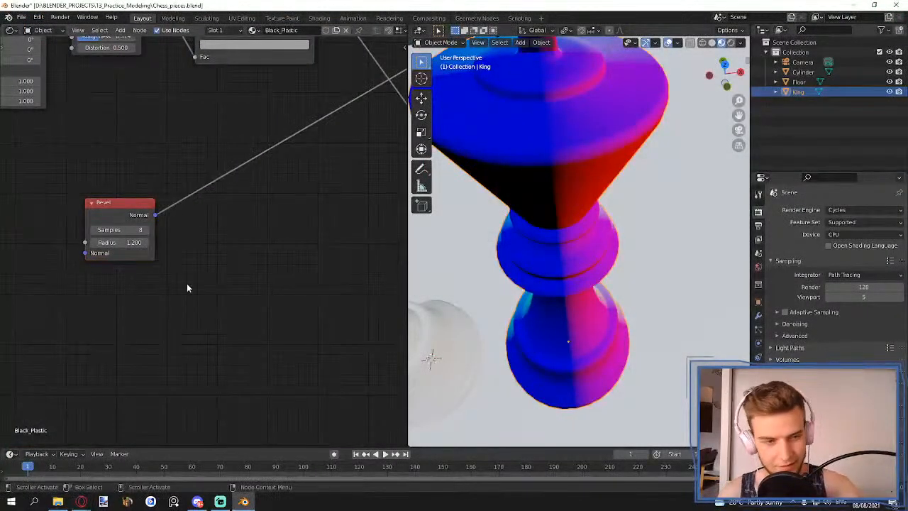
- Add a Geometry node just below and beside the Bevel node
key(shift+a)
mouse_move(202, 264)
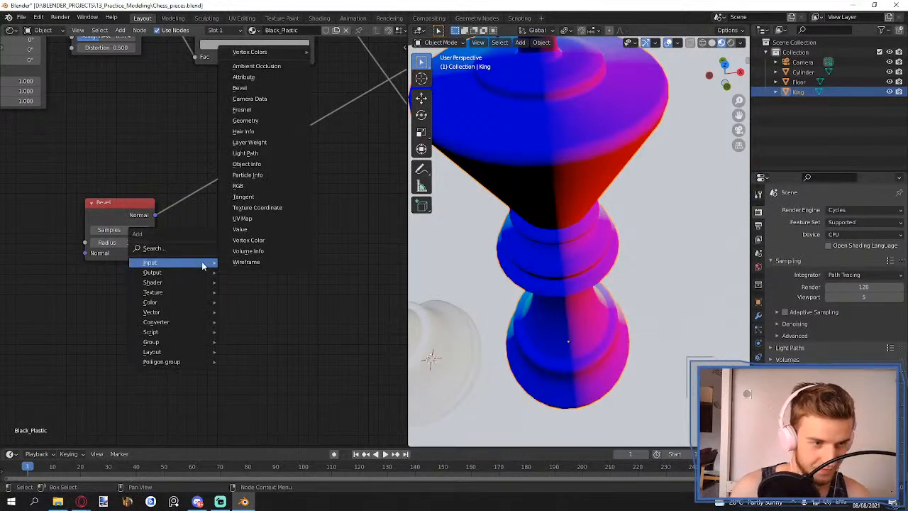
text(geome)
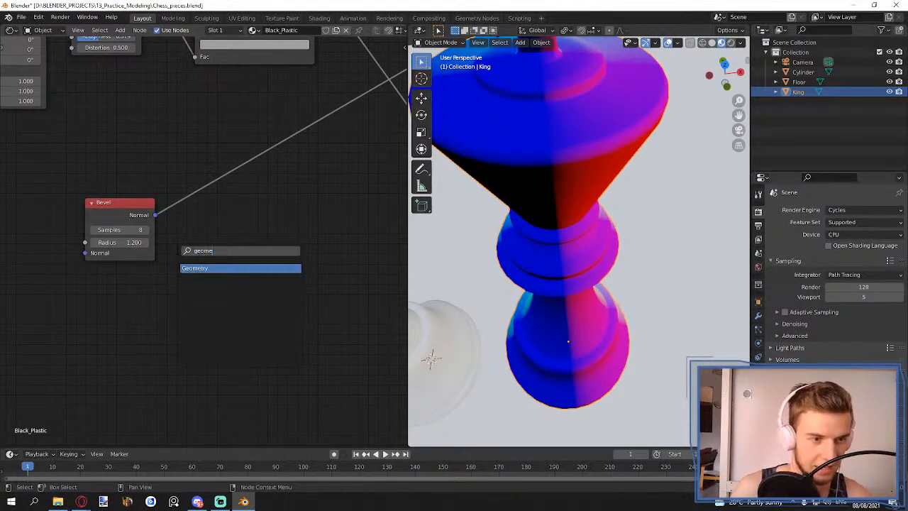
key(Return)
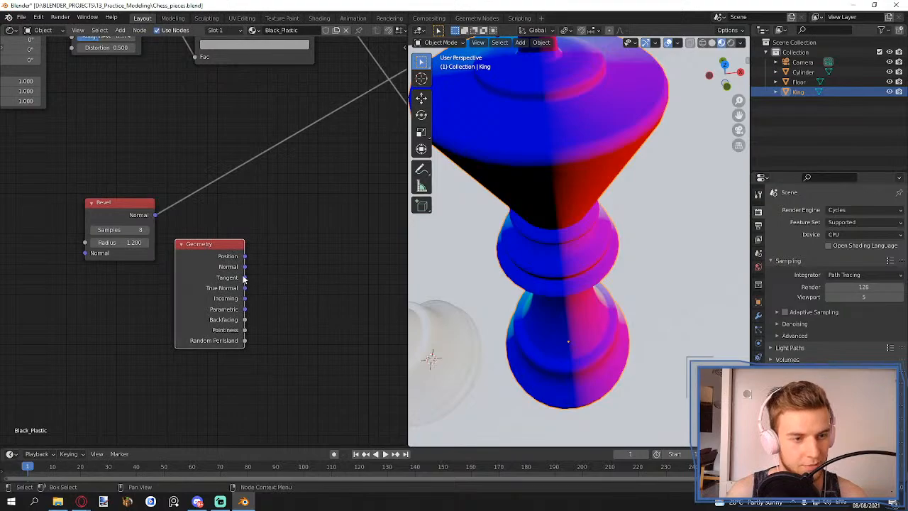
- Place the Geometry node below the Bevel node, add a ColorRamp beside it and connect Pointiness to its Fac
click(156, 307)
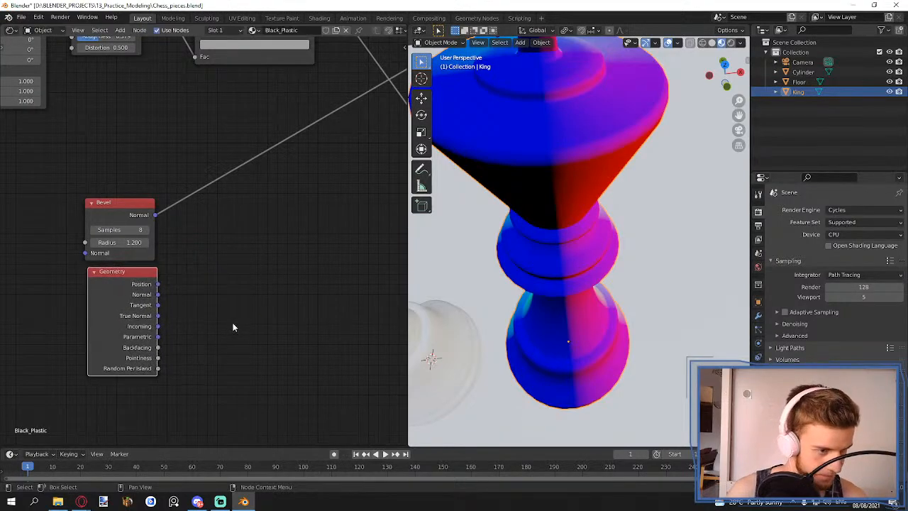
click(202, 347)
key(shift+a)
click(203, 346)
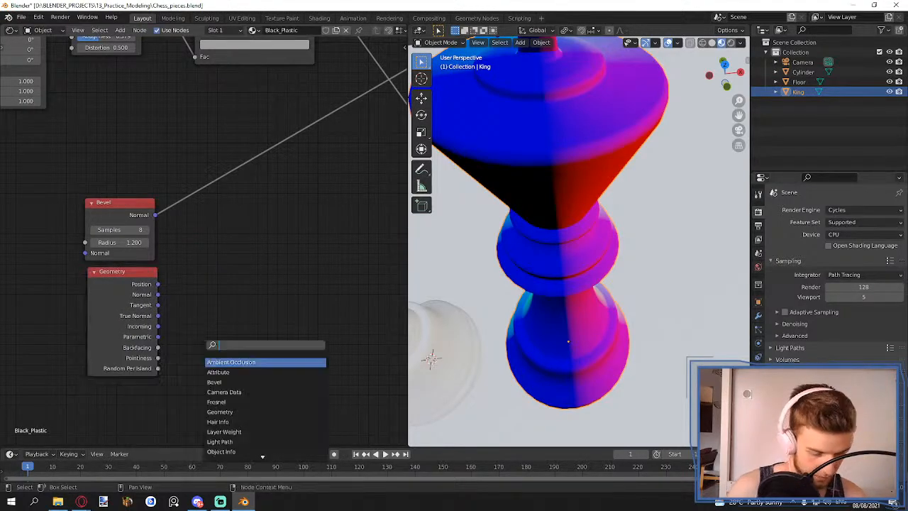
text(colkor)
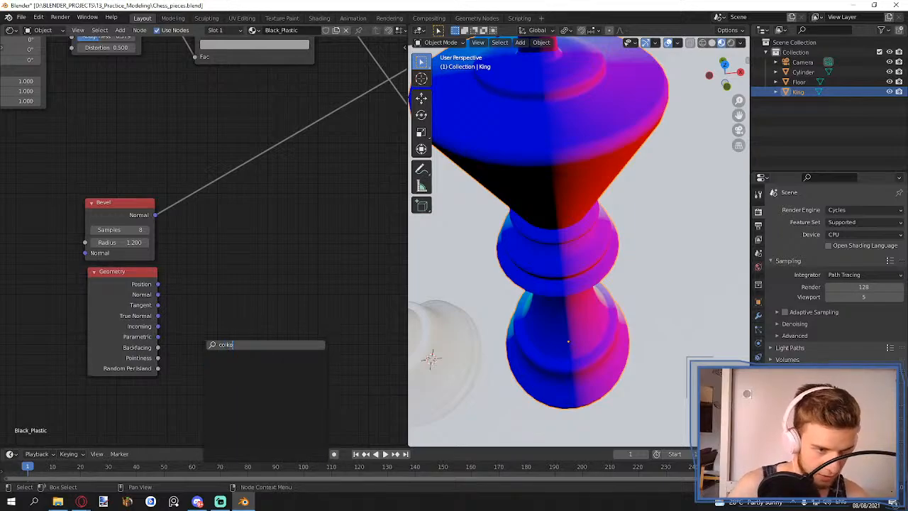
key(BackSpace)
key(BackSpace)
click(234, 361)
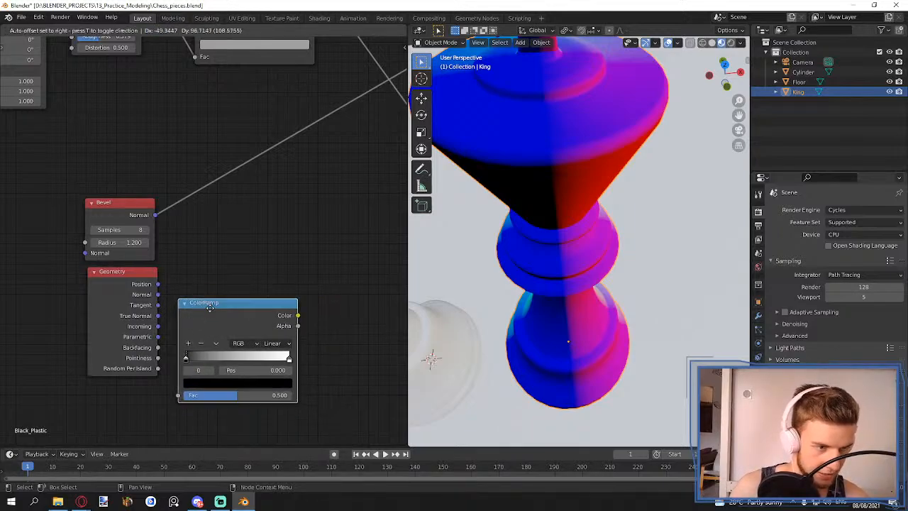
click(231, 286)
drag(158, 358, 203, 376)
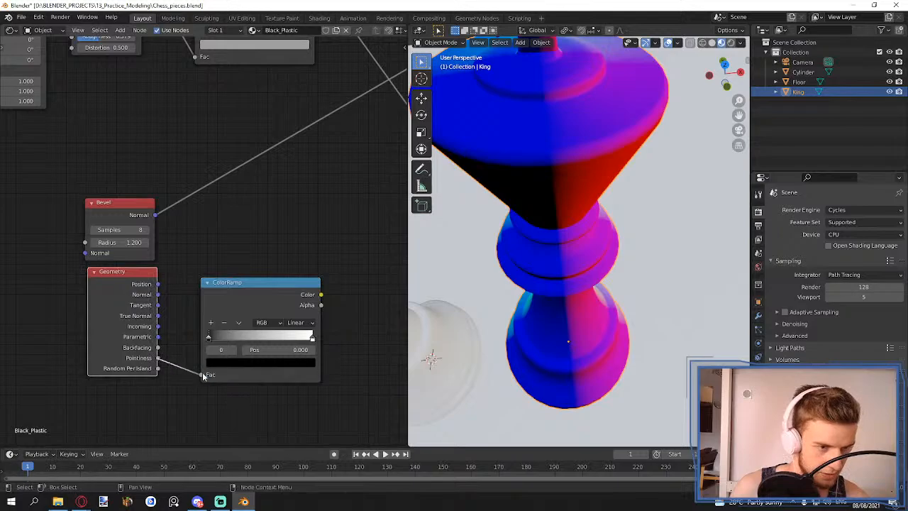
- Preview the ColorRamp on the king and narrow its gradient with the black stop at 0.485 and the white stop at 0.511
ctrl+shift+click(252, 290)
scroll(561, 214, down, 3)
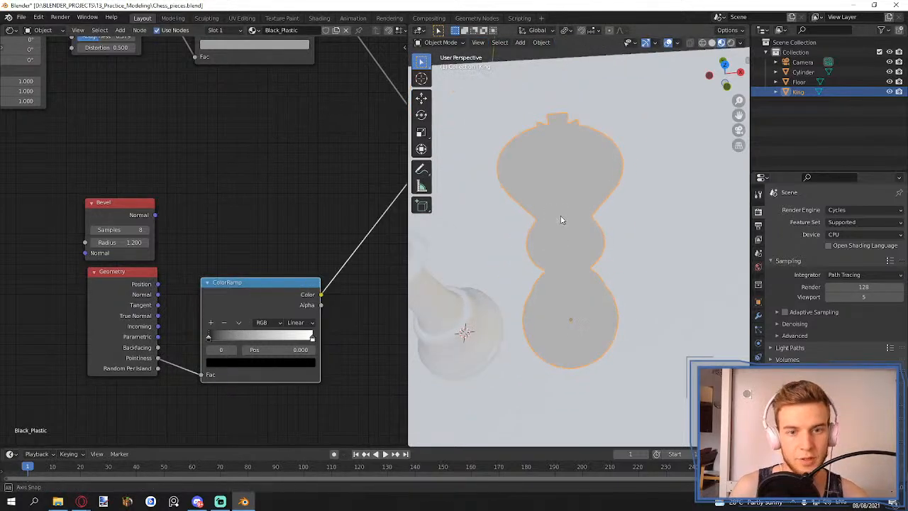
middle_drag(561, 214, 569, 186)
drag(208, 339, 251, 343)
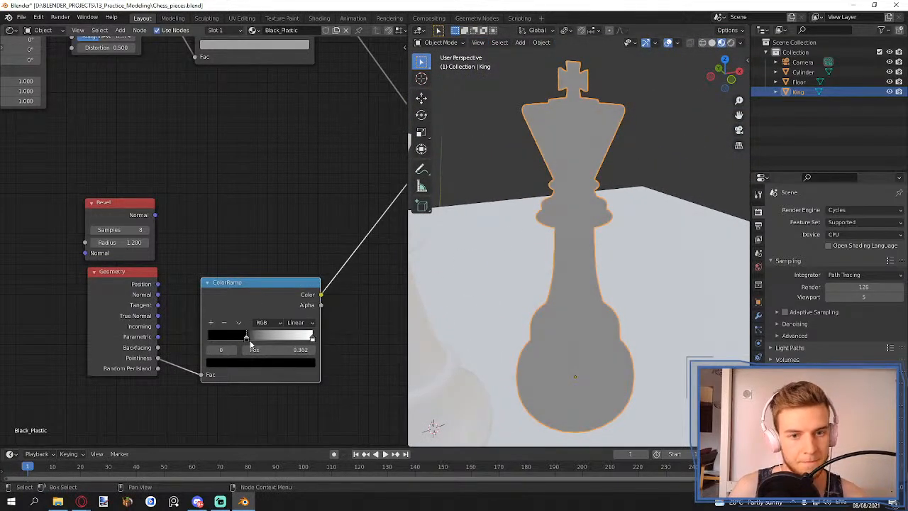
drag(312, 339, 260, 338)
scroll(585, 194, up, 5)
scroll(580, 183, down, 5)
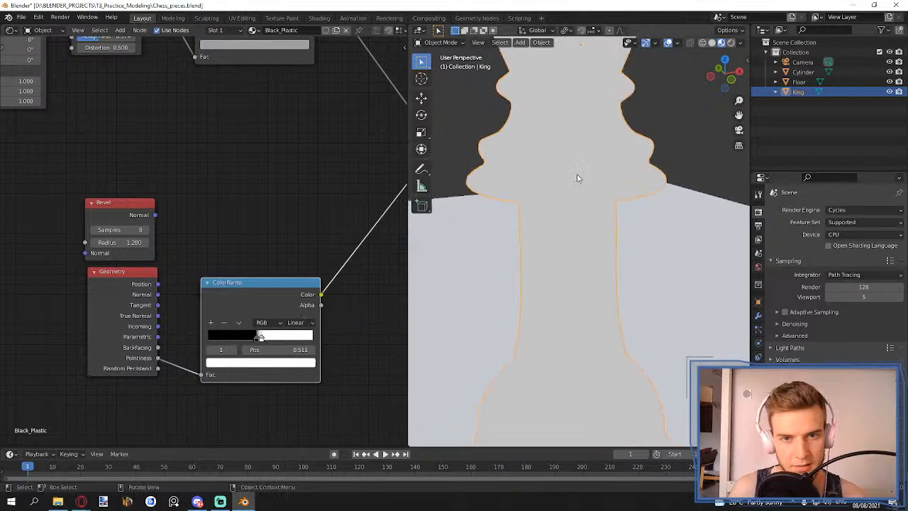
drag(256, 341, 259, 341)
- Switch the ColorRamp to Constant interpolation and reposition its stops, with the white one at 0.498
click(298, 322)
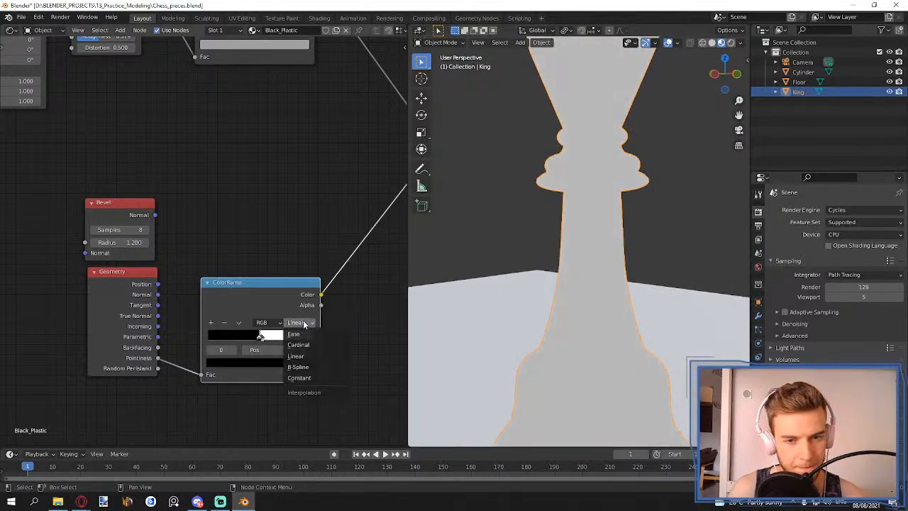
click(310, 379)
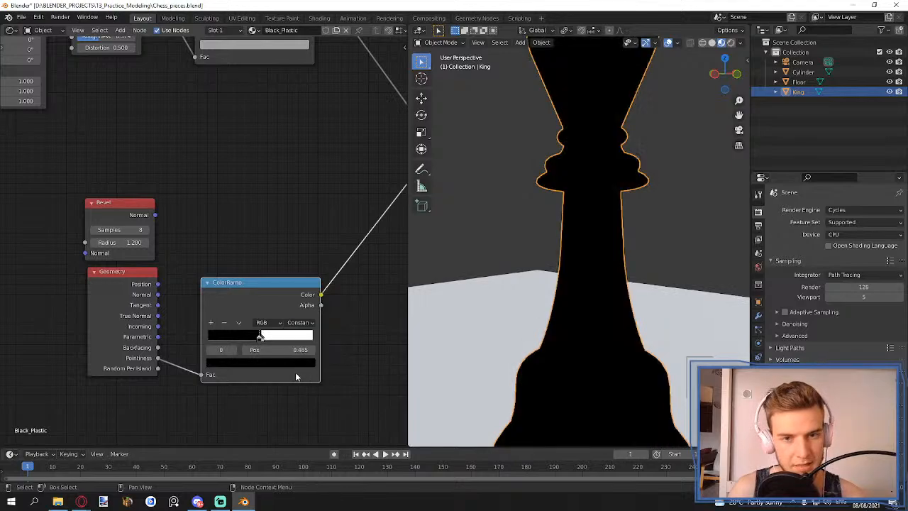
mouse_move(259, 341)
mouse_down()
mouse_move(290, 343)
mouse_move(227, 341)
mouse_move(258, 341)
mouse_move(250, 341)
mouse_up()
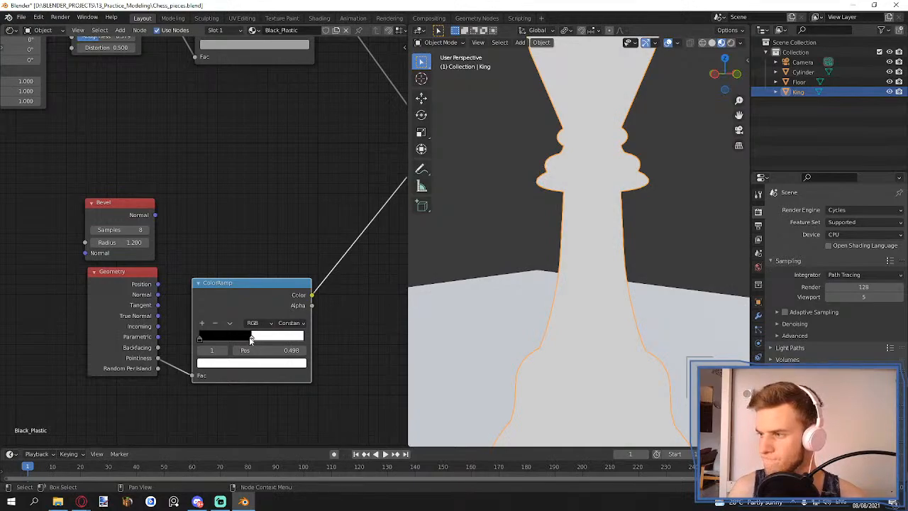
drag(245, 298, 270, 282)
scroll(206, 267, up, 3)
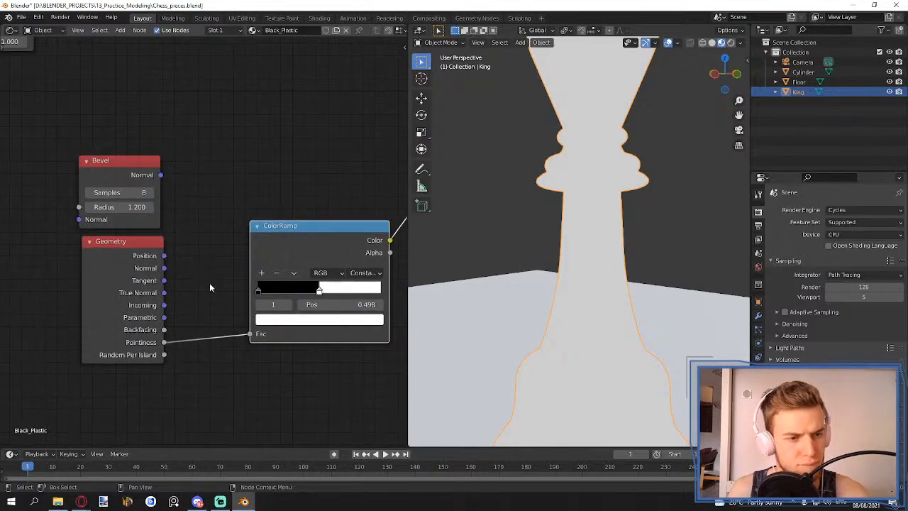
- Try the Geometry node's Backfacing output in the ColorRamp with the white stop at 0.594, and reconnect Pointiness
drag(131, 312, 238, 315)
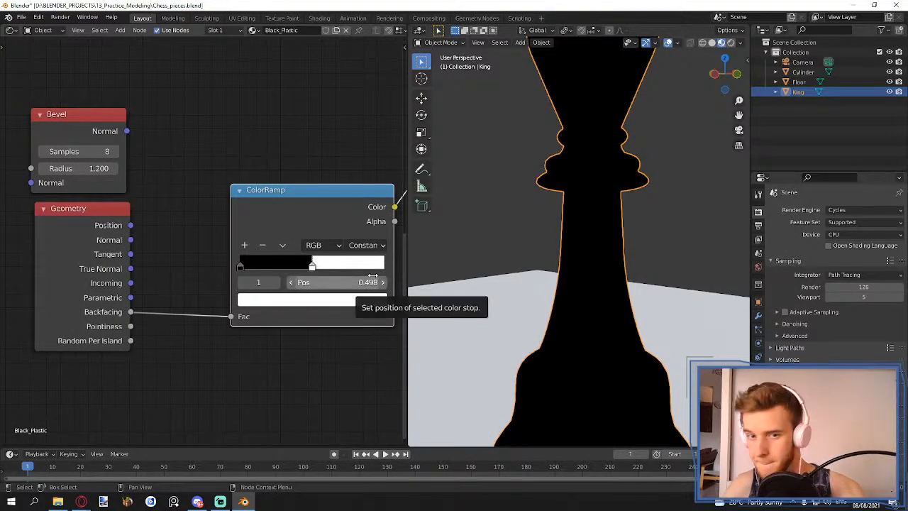
drag(373, 277, 319, 273)
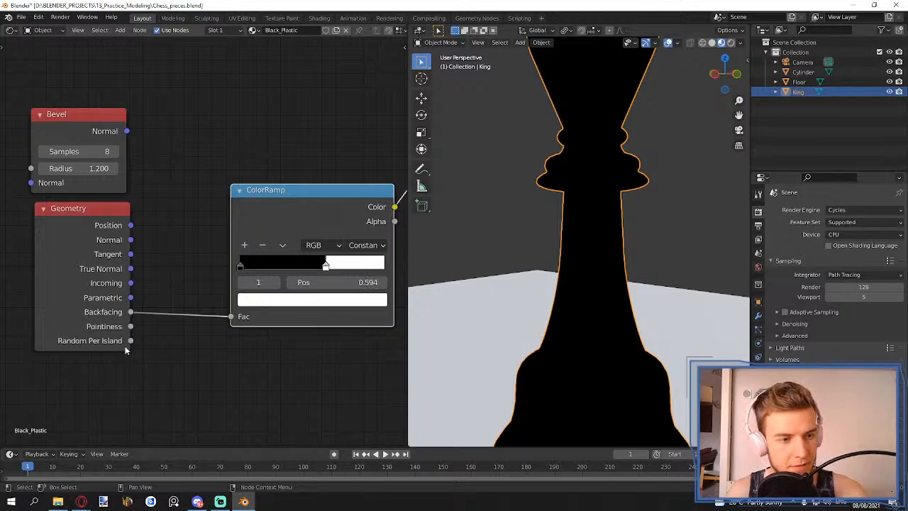
drag(130, 327, 231, 319)
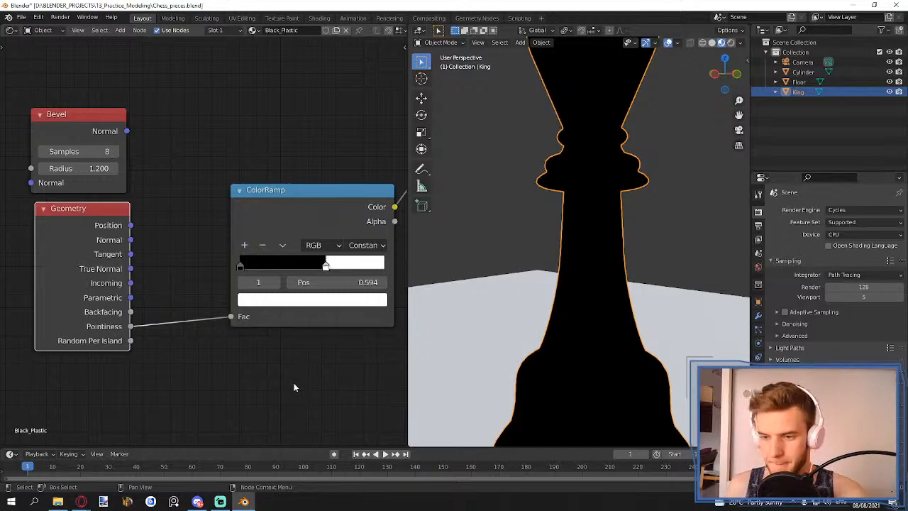
- Delete the Bevel, Geometry and connected ColorRamp nodes from the king's material
scroll(294, 383, down, 4)
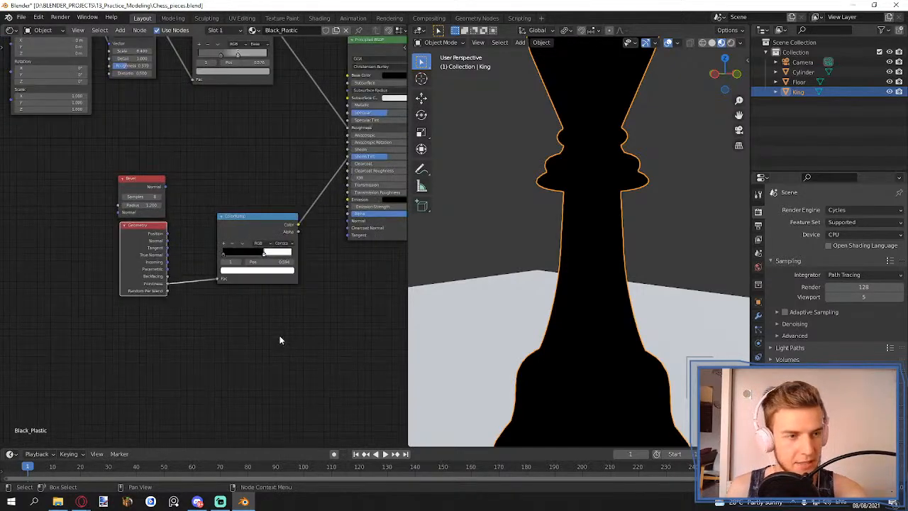
click(124, 181)
key(BackSpace)
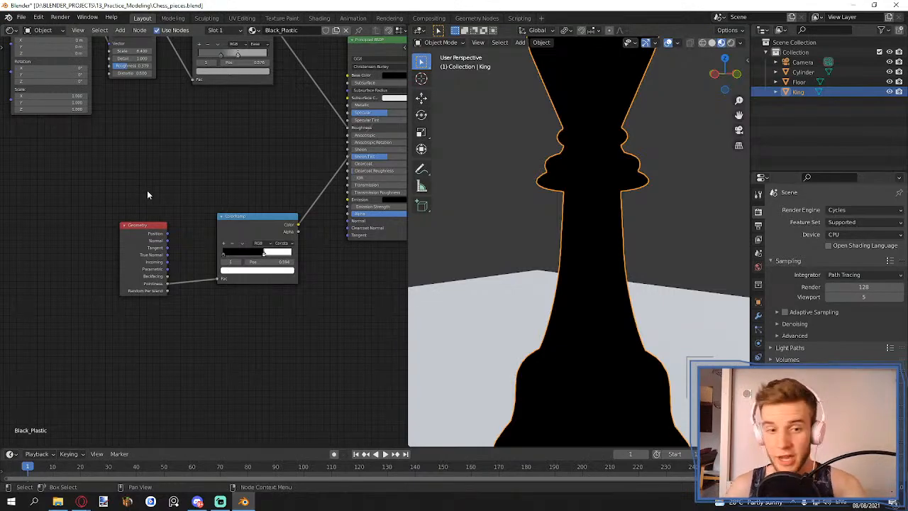
drag(241, 177, 89, 256)
key(x)
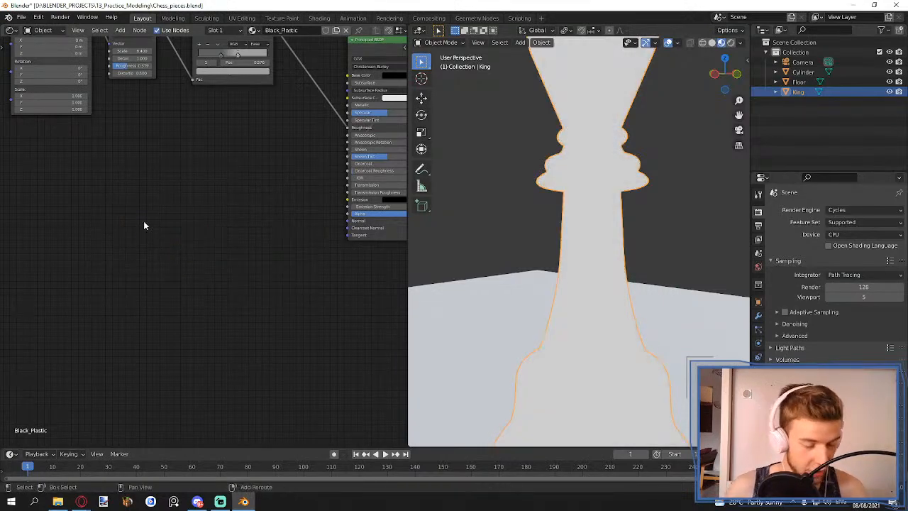
- Add an Ambient Occlusion node in the cleared area and preview its Color output on the king
key(shift+a)
click(143, 222)
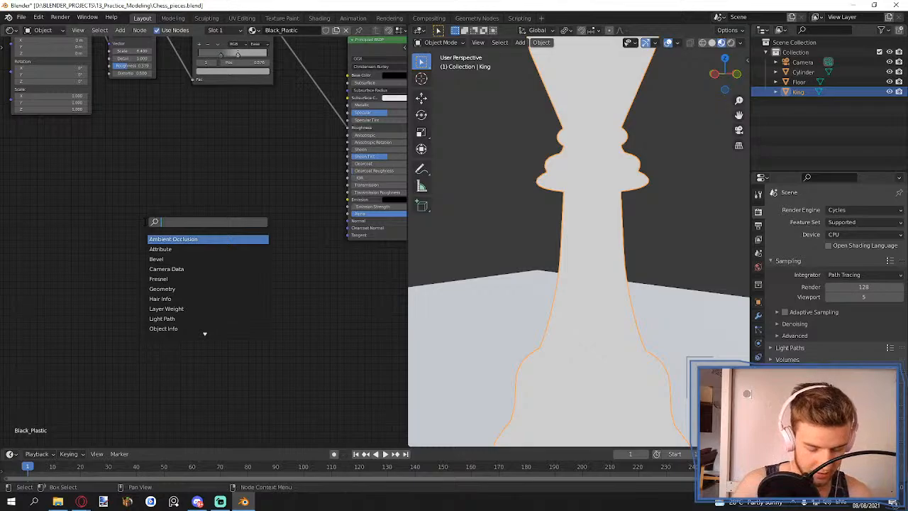
text(ambie)
key(Return)
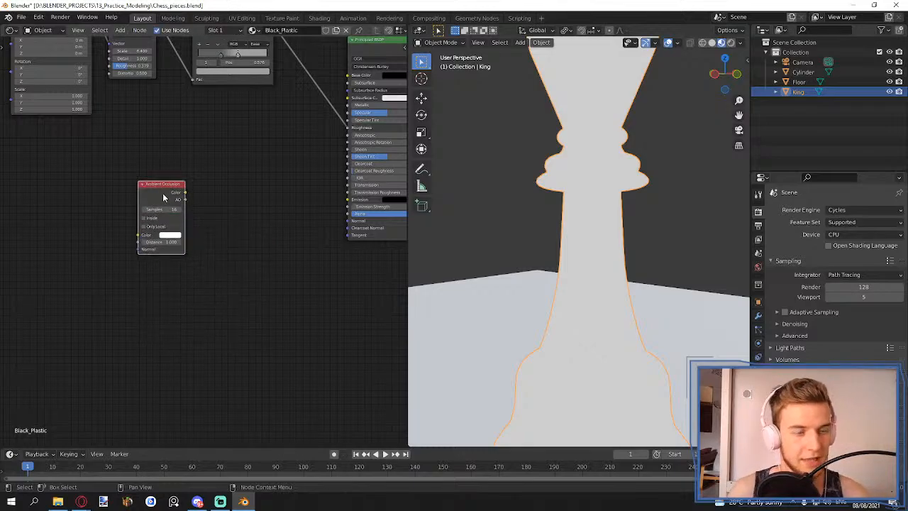
ctrl+shift+click(164, 194)
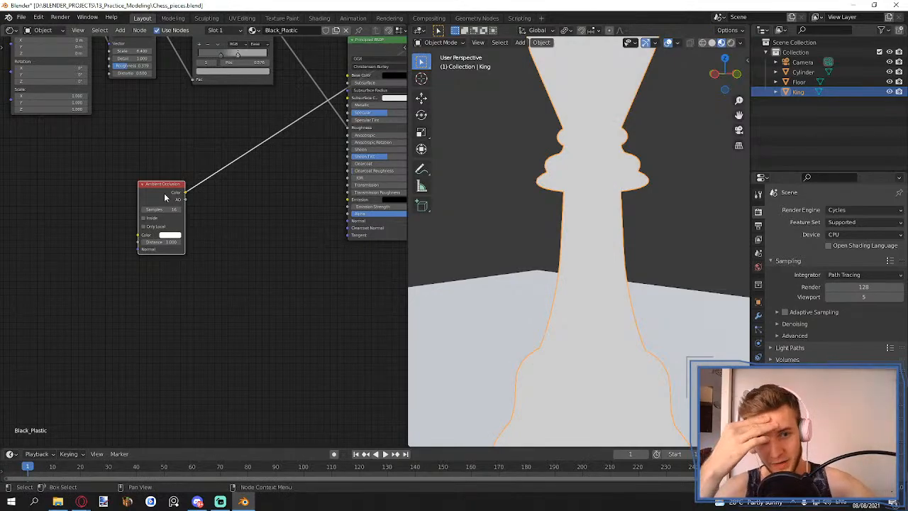
scroll(600, 274, down, 4)
middle_drag(591, 273, 543, 284)
scroll(543, 284, up, 2)
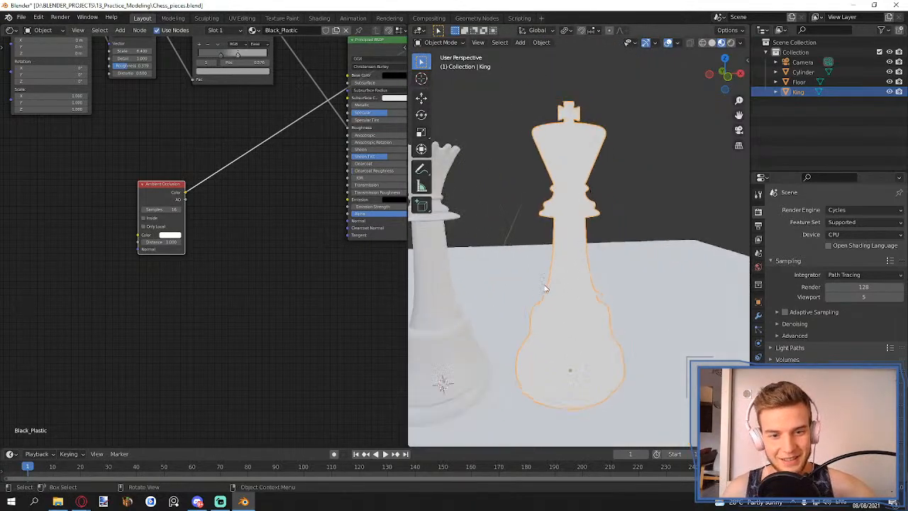
scroll(600, 256, up, 1)
scroll(208, 254, up, 4)
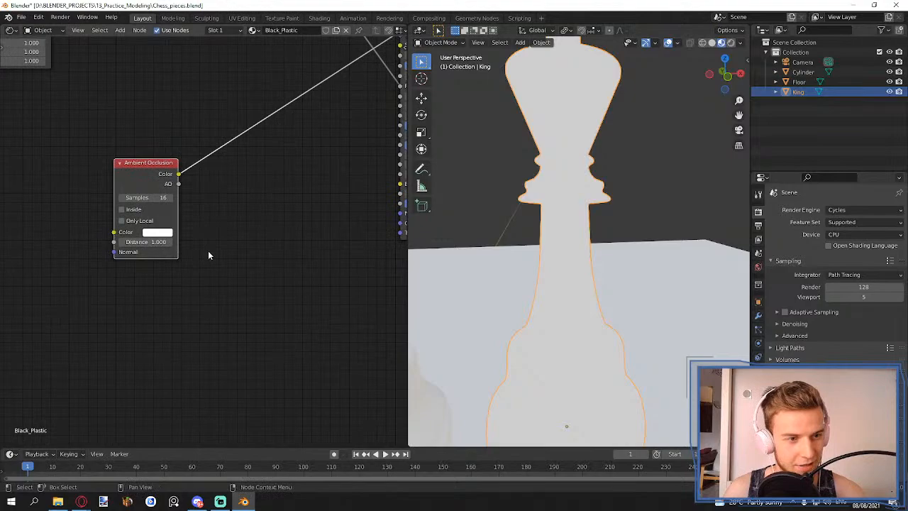
- Set the Ambient Occlusion node's color to black
click(151, 232)
drag(229, 117, 229, 142)
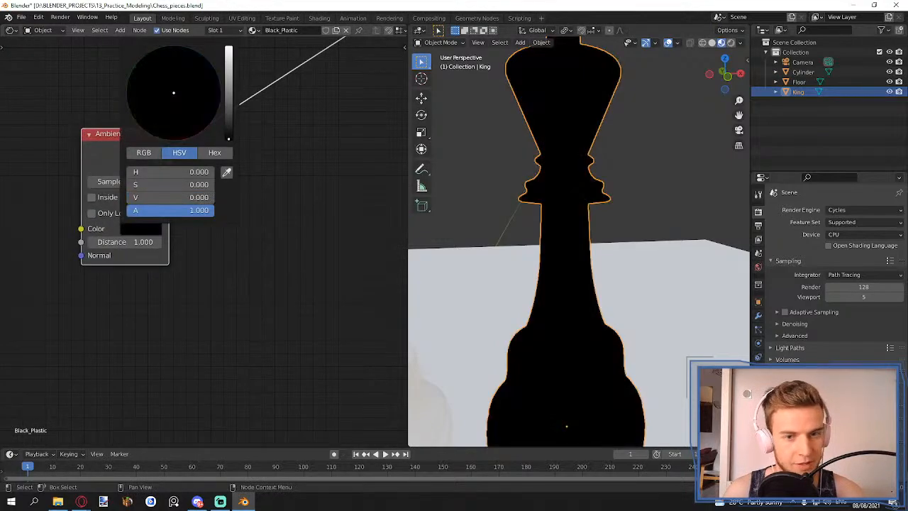
click(143, 232)
- Set the Ambient Occlusion distance to 0.23 and enable its Inside option
click(142, 242)
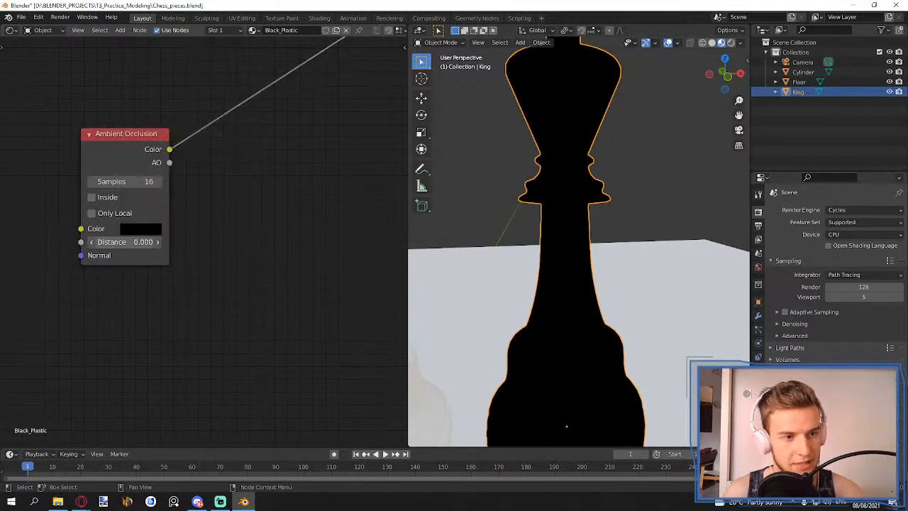
text(0.5)
key(Return)
click(142, 242)
text(0.23)
key(Return)
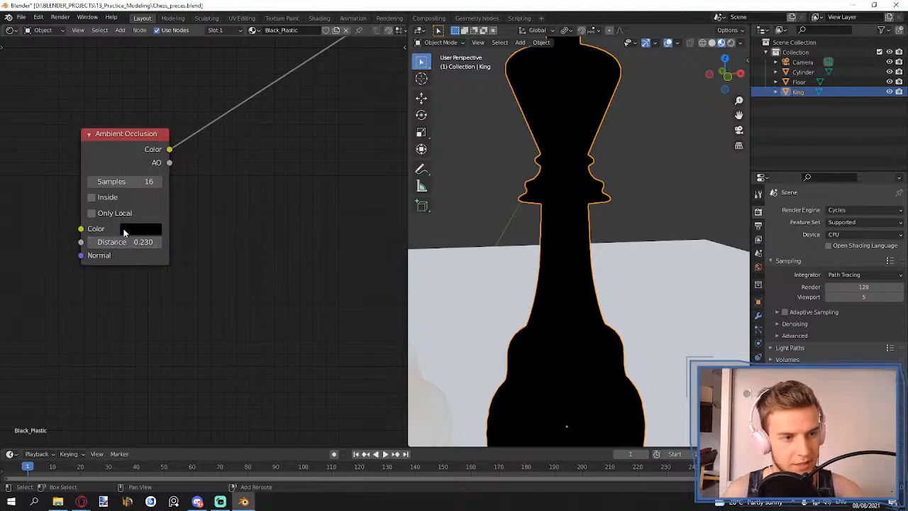
click(134, 230)
click(101, 203)
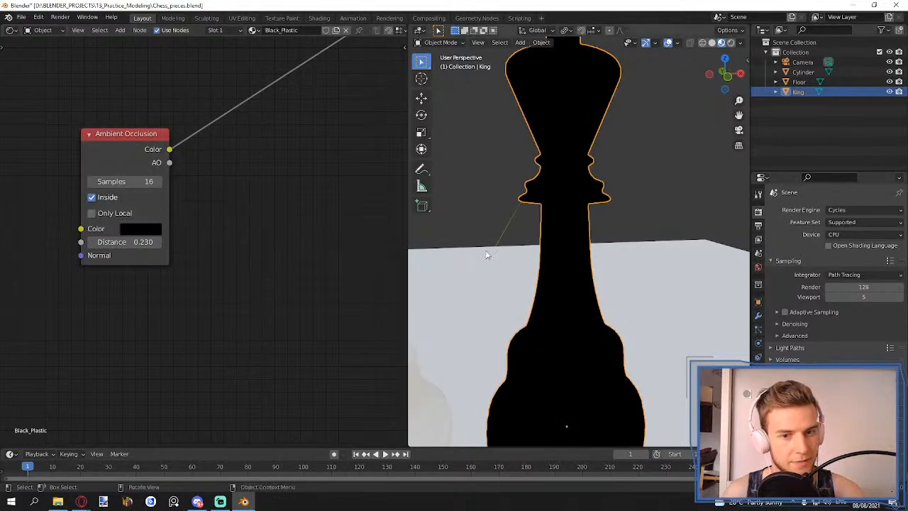
scroll(487, 253, down, 2)
middle_drag(489, 254, 605, 248)
- Set the Ambient Occlusion color back to white and cut the link from its Color output
click(148, 228)
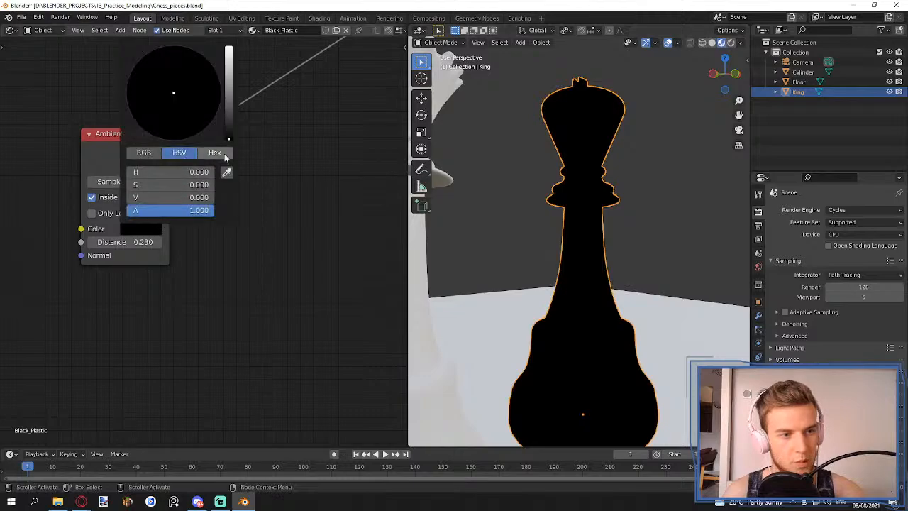
drag(227, 149, 227, 44)
scroll(213, 178, down, 4)
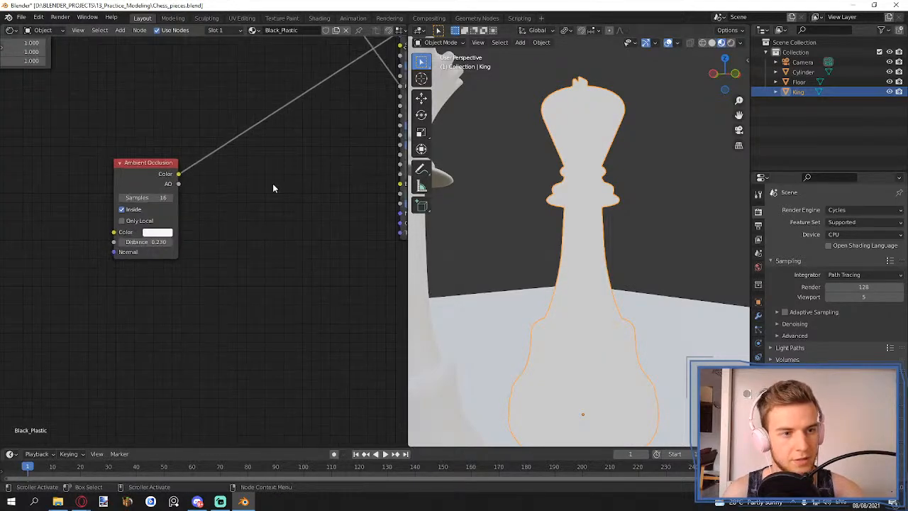
middle_drag(272, 183, 217, 217)
ctrl+right_drag(170, 178, 225, 280)
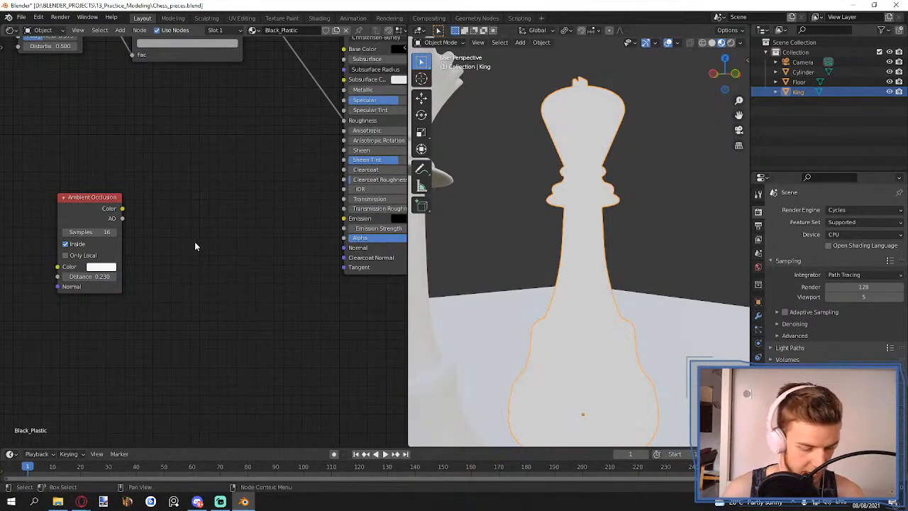
- Add a ColorRamp beside the Ambient Occlusion node, connect AO to its Fac and preview it on the king
key(shift+a)
text(color)
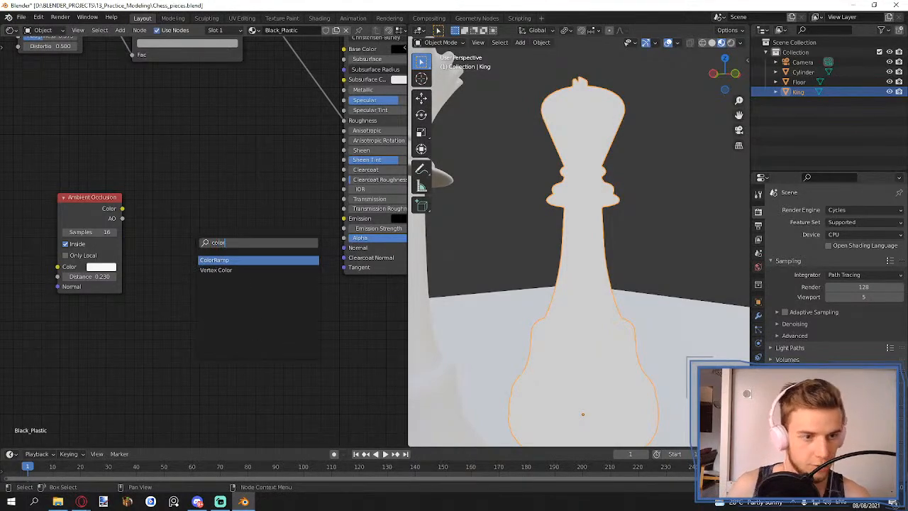
click(219, 260)
drag(122, 217, 173, 307)
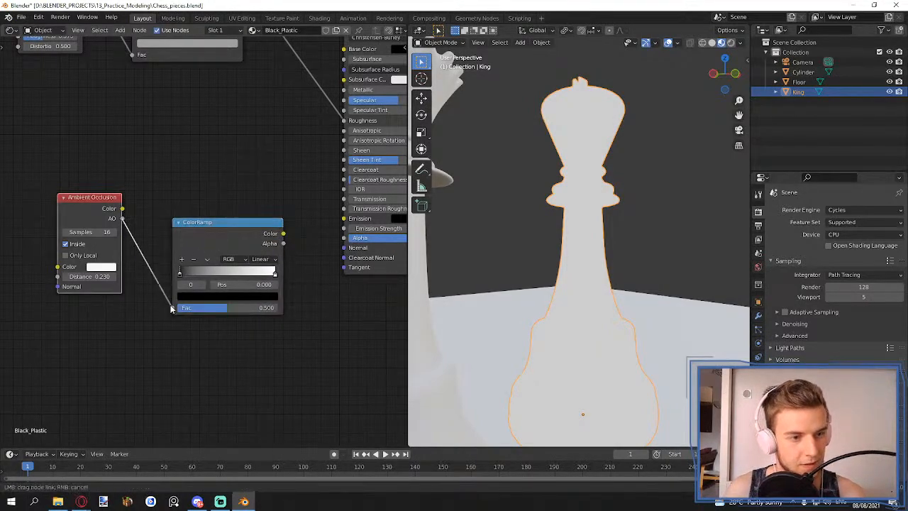
ctrl+shift+click(220, 239)
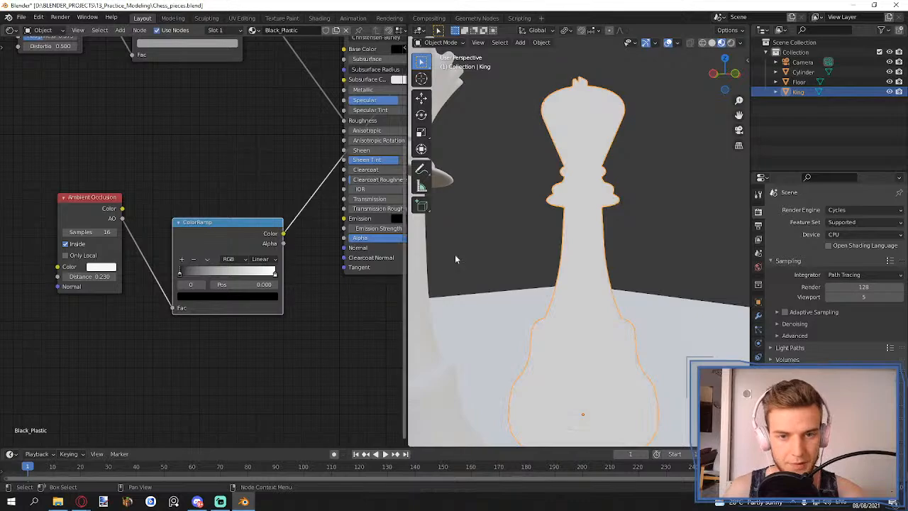
- Move the black stop of the Ambient Occlusion ColorRamp to position 0.813
middle_drag(455, 255, 502, 273)
scroll(502, 273, up, 5)
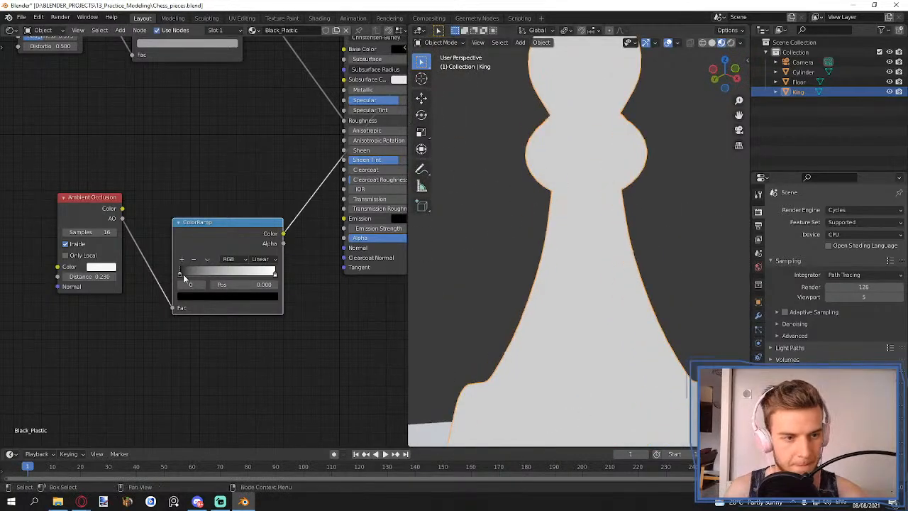
drag(189, 273, 260, 273)
scroll(582, 234, down, 4)
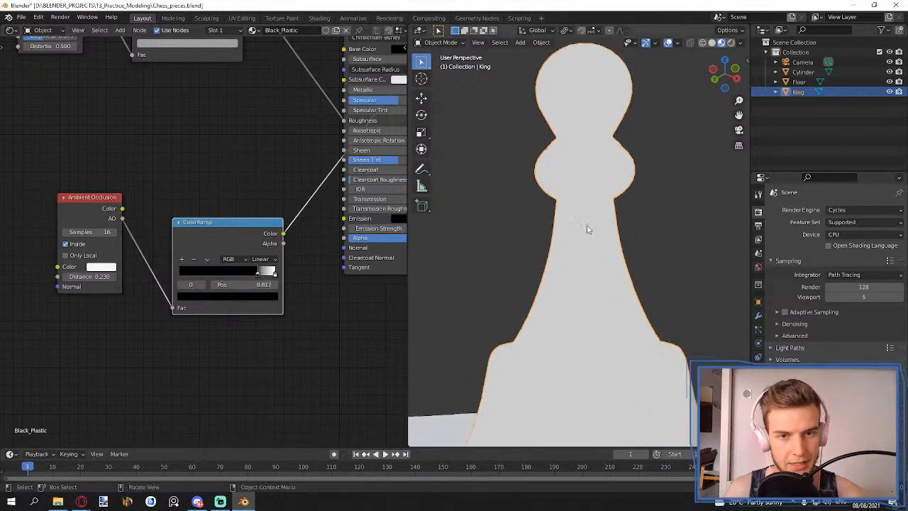
- Move the black stop of the Ambient Occlusion ColorRamp to position 0.943 and set the Ambient Occlusion samples to 53
middle_drag(581, 234, 517, 312)
scroll(535, 233, up, 2)
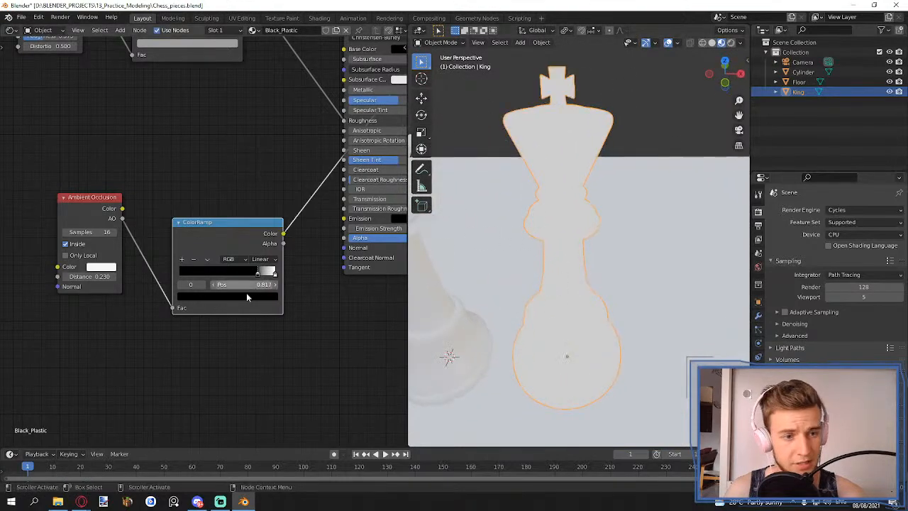
mouse_move(258, 278)
mouse_down()
mouse_move(279, 278)
mouse_move(273, 272)
mouse_up()
middle_drag(588, 300, 618, 270)
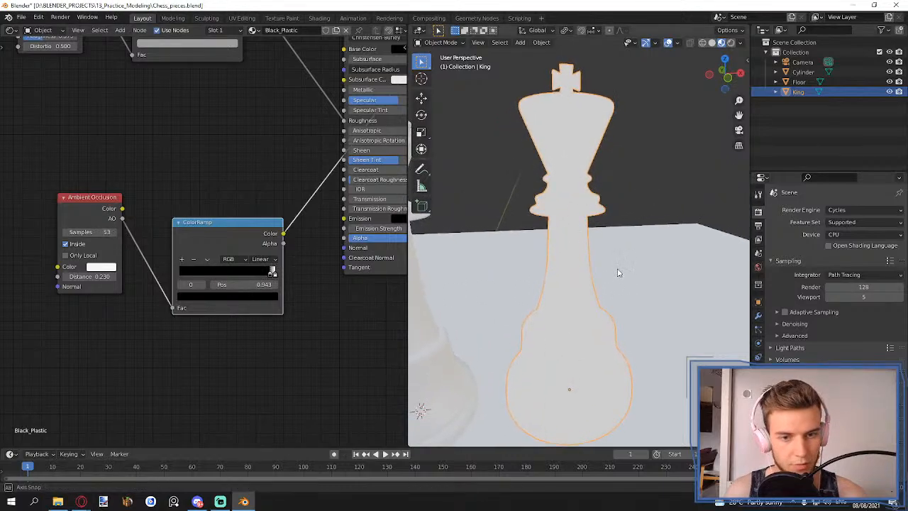
middle_drag(578, 299, 579, 246)
scroll(582, 280, up, 1)
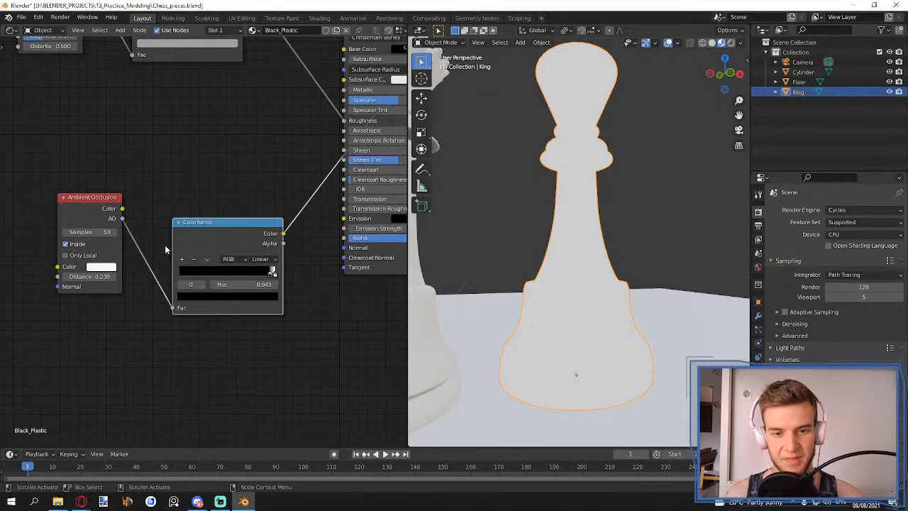
scroll(199, 199, down, 2)
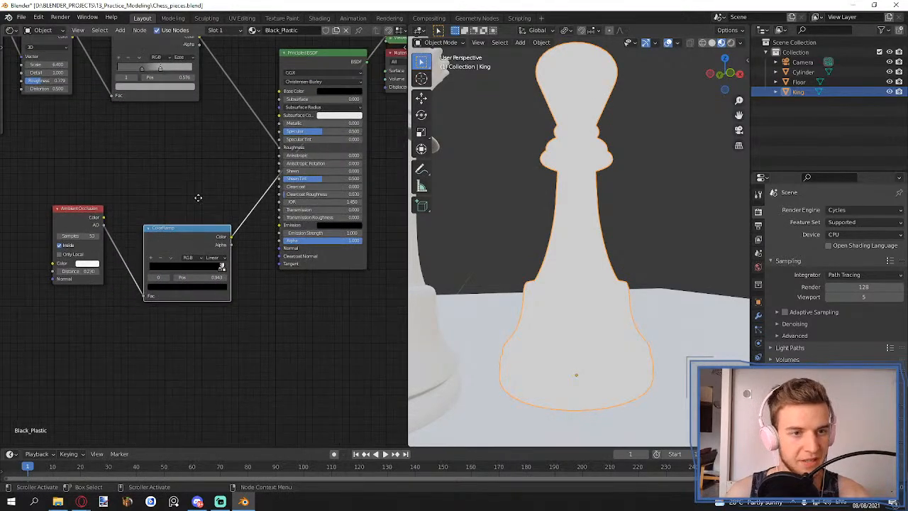
- Connect the Ambient Occlusion ColorRamp's Color to Base Color and the Principled BSDF to the Material Output's Surface
drag(318, 103, 339, 134)
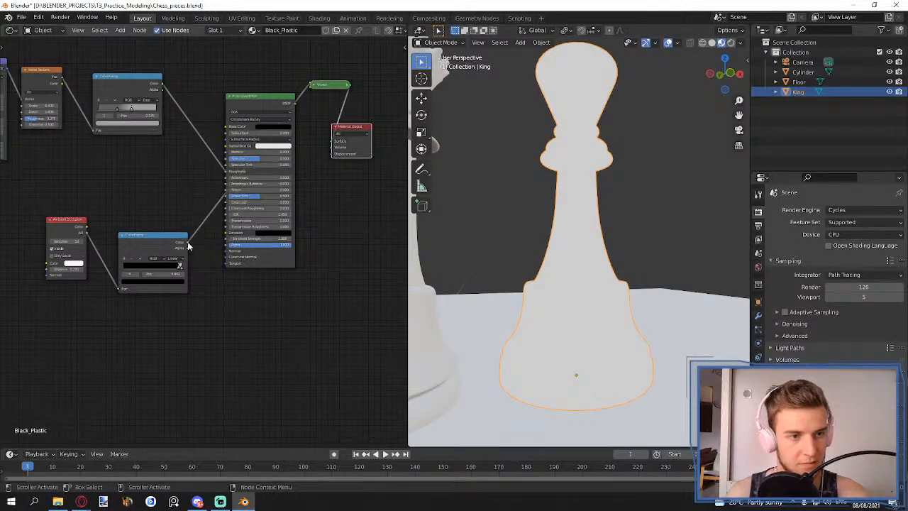
drag(187, 245, 229, 127)
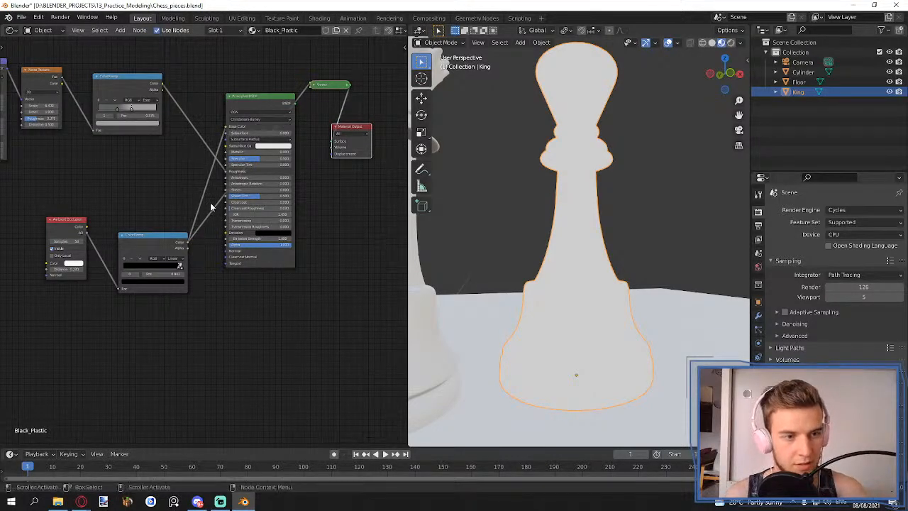
mouse_move(294, 105)
mouse_down()
mouse_move(299, 134)
mouse_move(333, 140)
mouse_up()
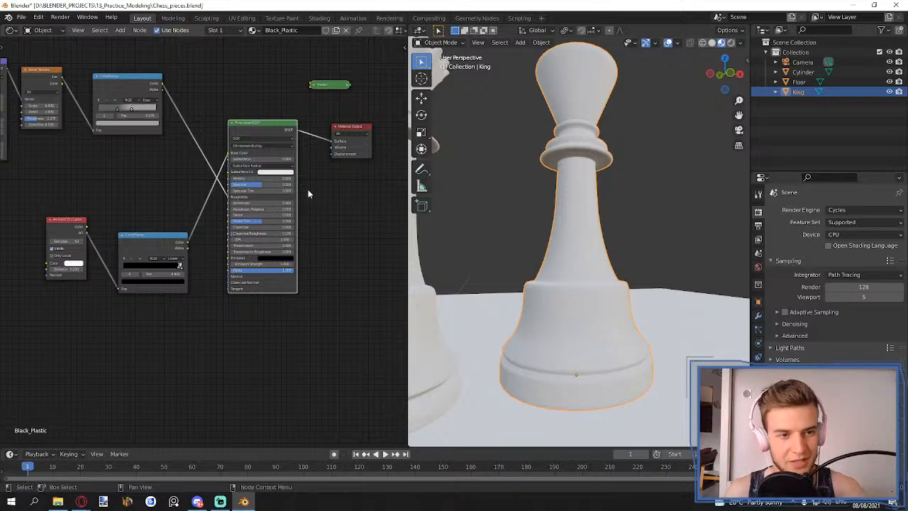
middle_drag(602, 186, 596, 235)
scroll(201, 197, up, 3)
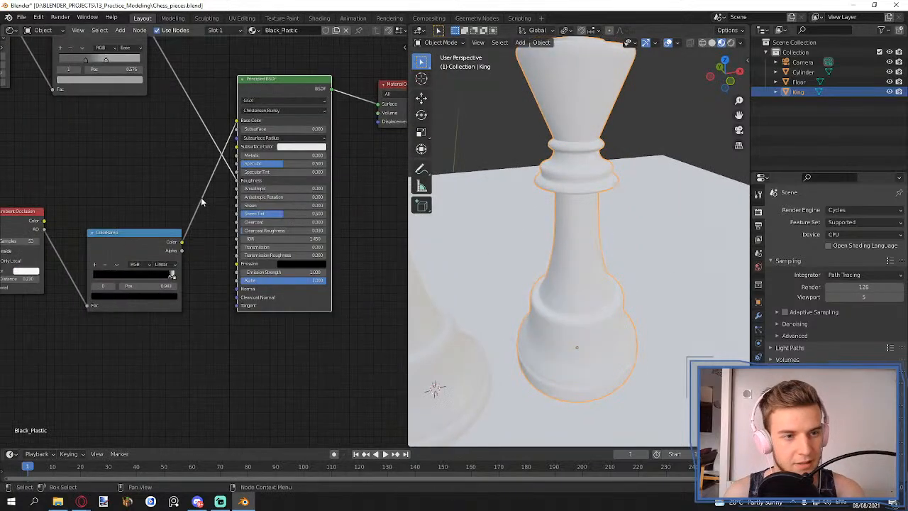
- Cut the link between the ColorRamp and Base Color and set the Principled BSDF's Base Color to white
ctrl+right_drag(185, 162, 205, 215)
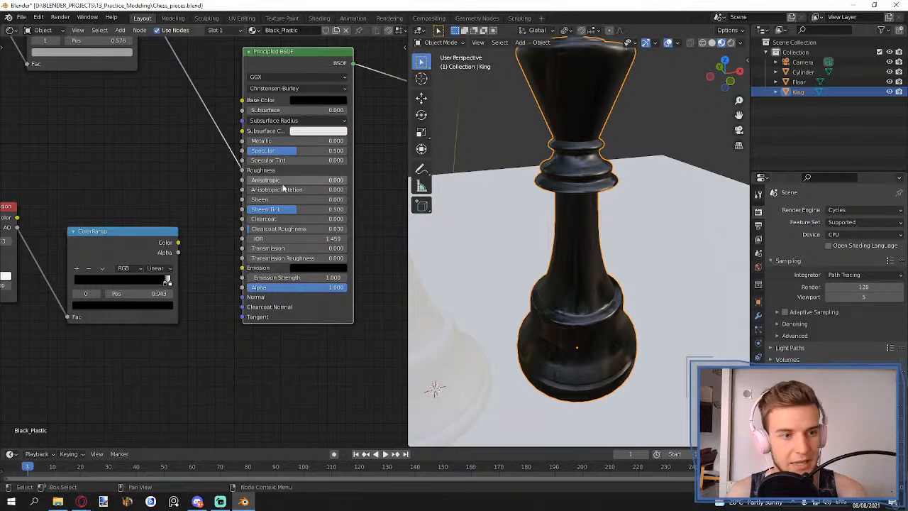
middle_drag(197, 205, 208, 241)
drag(187, 274, 199, 159)
click(318, 133)
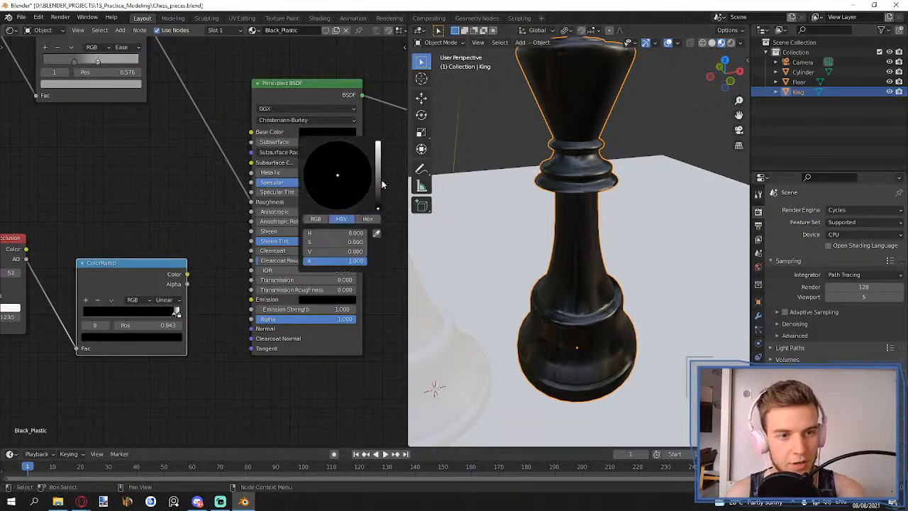
drag(379, 185, 378, 142)
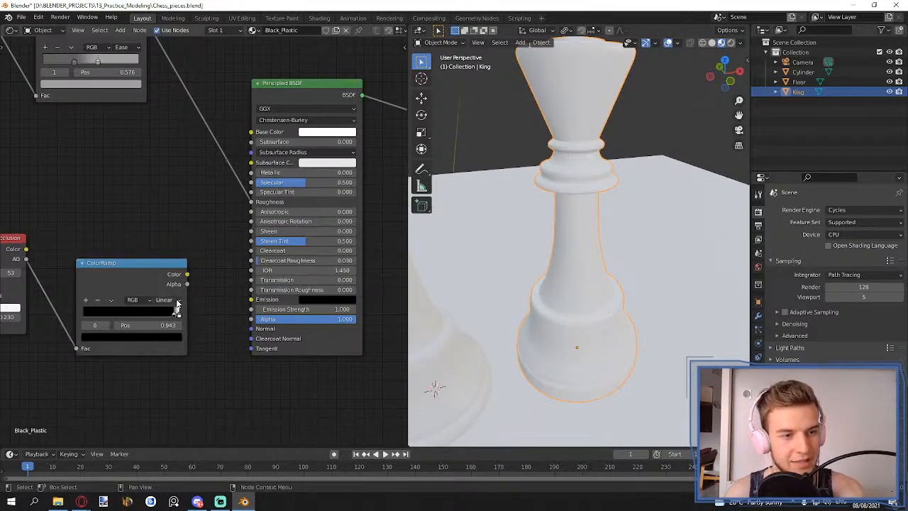
- Connect the ColorRamp's Color output to Base Color again and show the king in Rendered viewport shading
drag(187, 275, 251, 132)
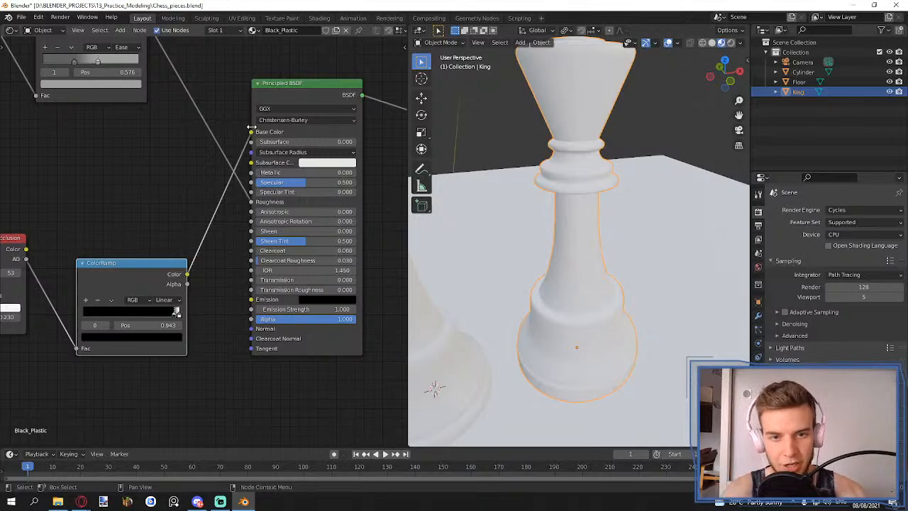
middle_drag(542, 178, 610, 183)
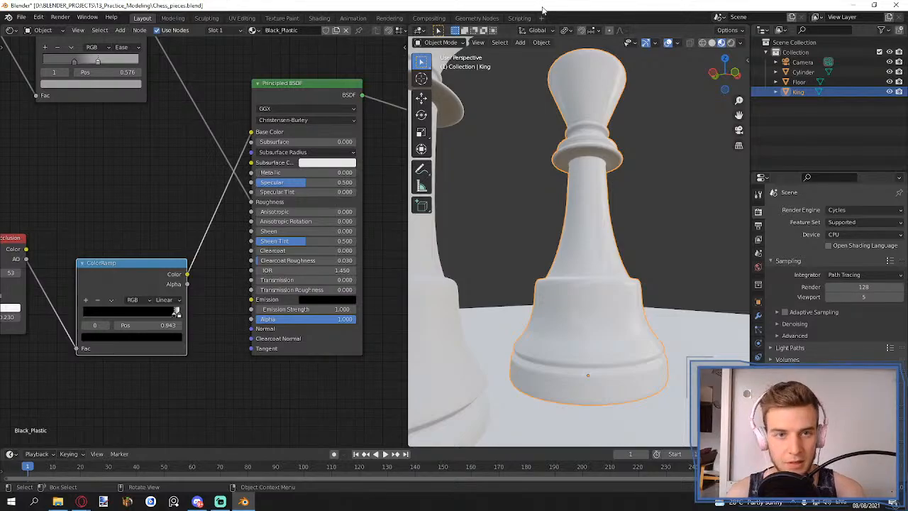
key(z)
click(581, 177)
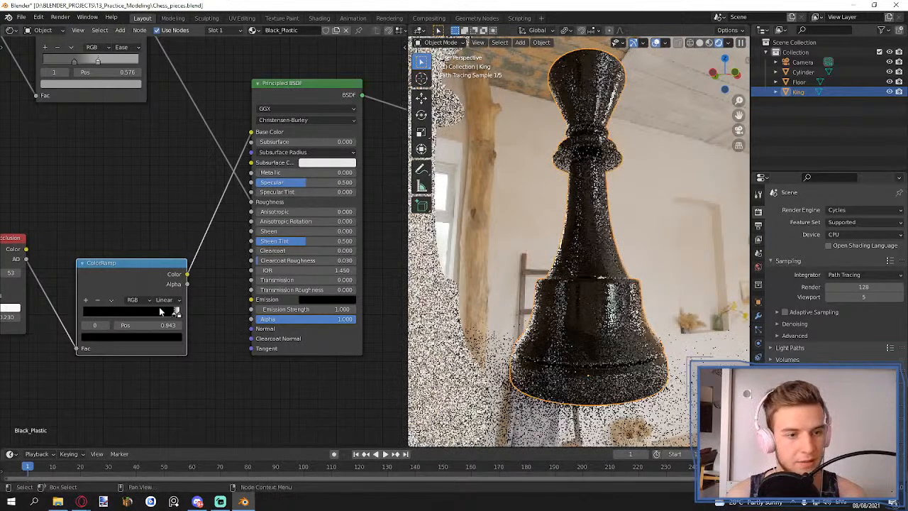
- Move the black stop of the Ambient Occlusion ColorRamp to position 0.000 and inspect the whole king
drag(176, 313, 84, 313)
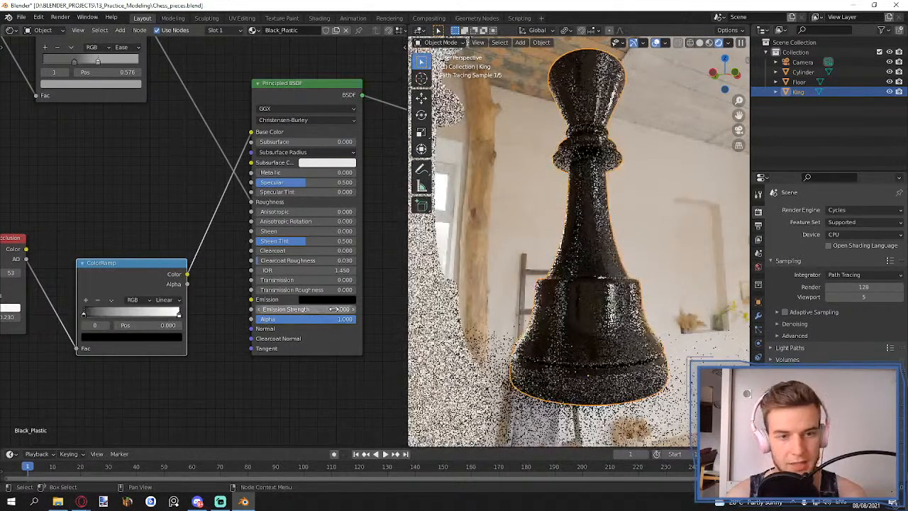
middle_drag(200, 319, 202, 319)
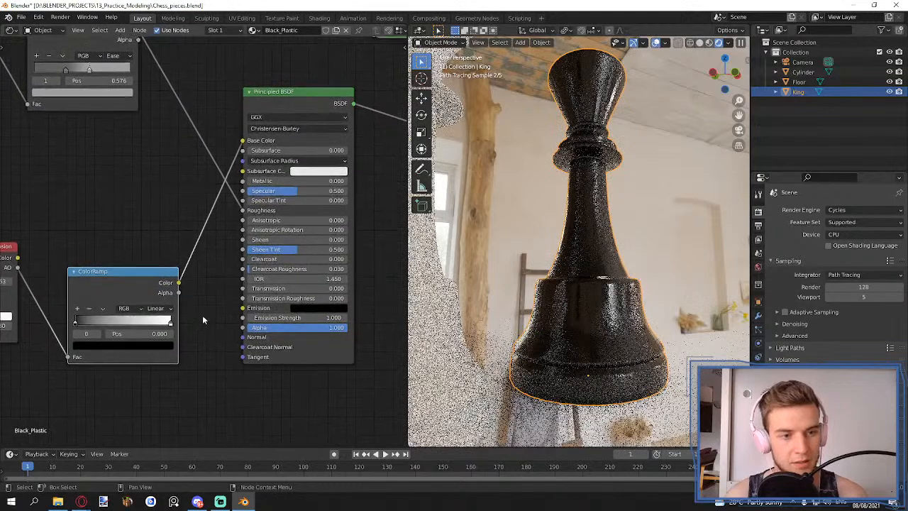
middle_drag(153, 254, 213, 236)
scroll(575, 243, down, 1)
middle_drag(576, 243, 559, 260)
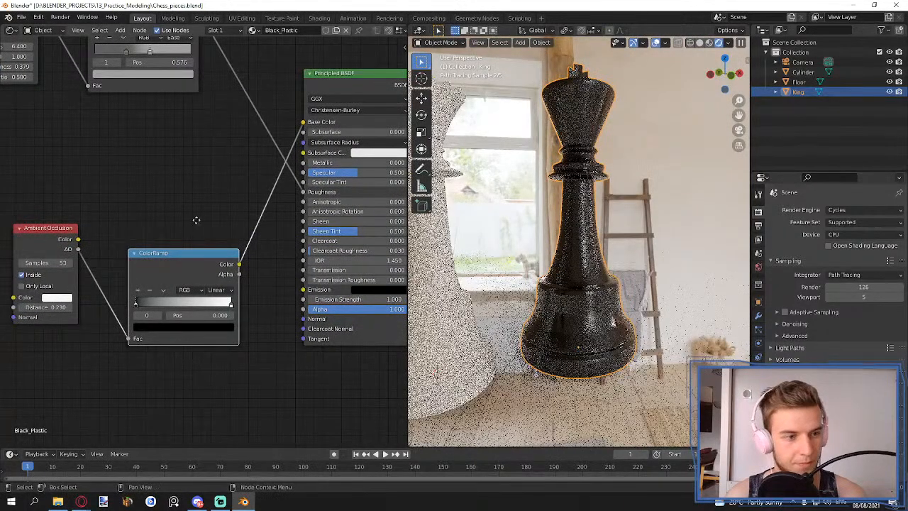
mouse_move(195, 220)
middle_down()
mouse_move(219, 215)
mouse_move(202, 212)
middle_up()
- Compare the king with and without the ColorRamp by cutting its Base Color link and reconnecting it
ctrl+right_drag(226, 212, 254, 246)
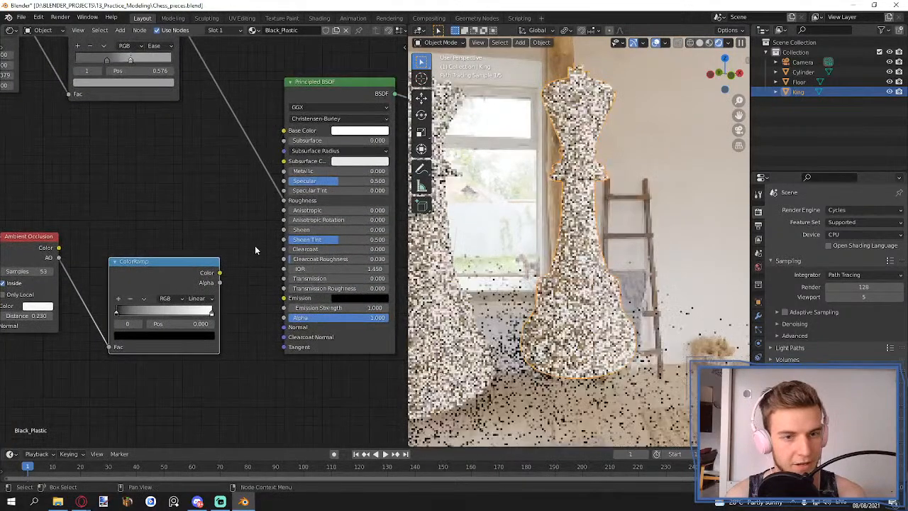
drag(220, 276, 218, 272)
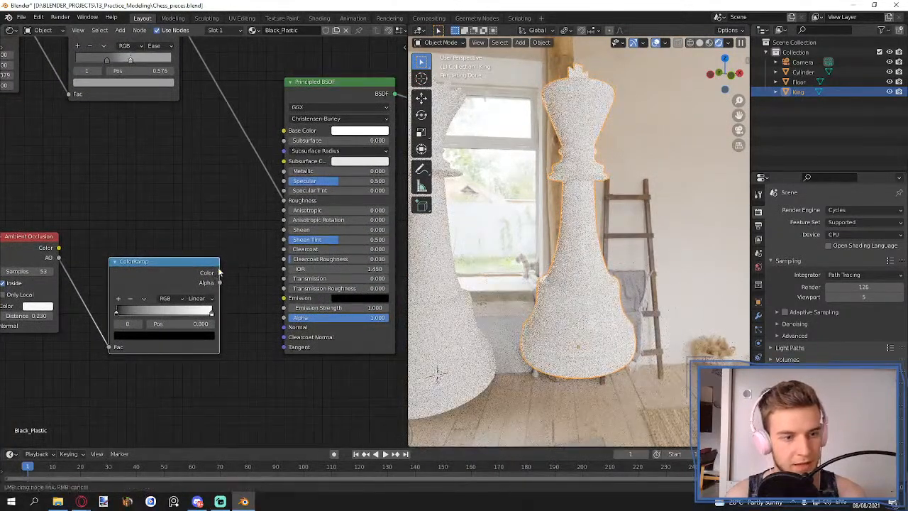
drag(242, 222, 284, 130)
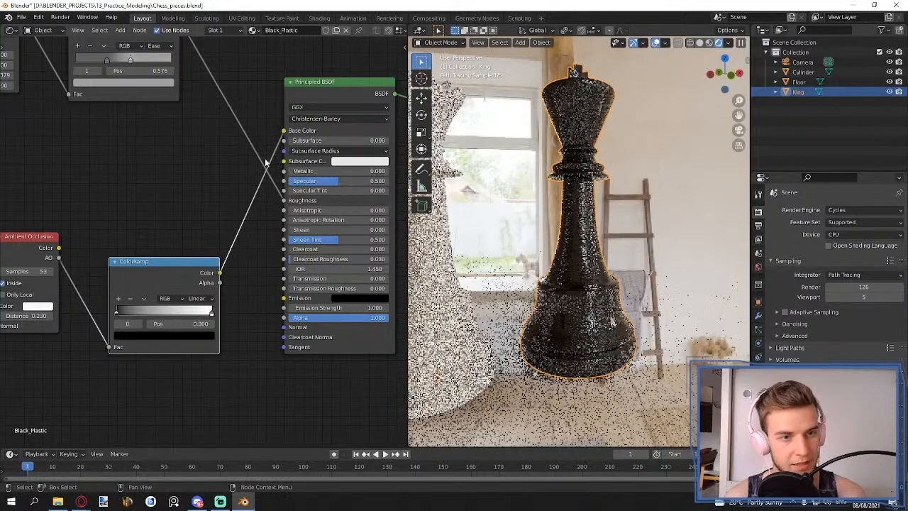
- Cut the ColorRamp's link to Base Color and move the Ambient Occlusion and ColorRamp nodes away from the Principled BSDF
ctrl+right_drag(246, 189, 249, 233)
middle_drag(178, 204, 219, 192)
drag(217, 193, 96, 262)
drag(212, 251, 138, 165)
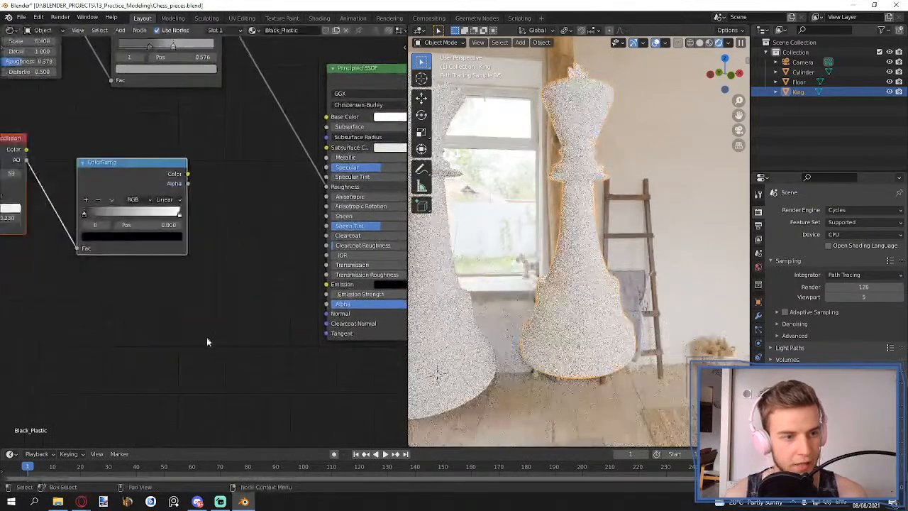
- Add a Value node below the Ambient Occlusion ColorRamp and set it to 1
click(206, 337)
middle_drag(78, 324, 199, 305)
key(shift+a)
text(value)
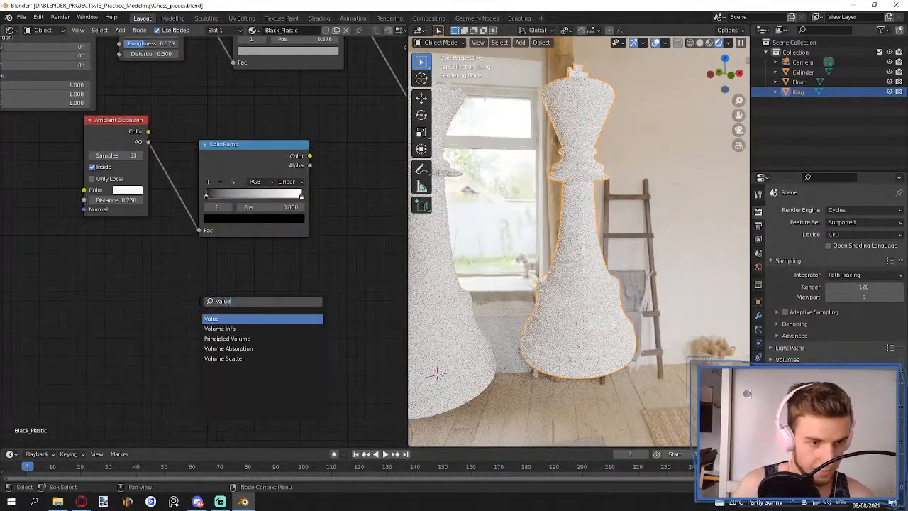
key(Return)
click(198, 306)
click(224, 325)
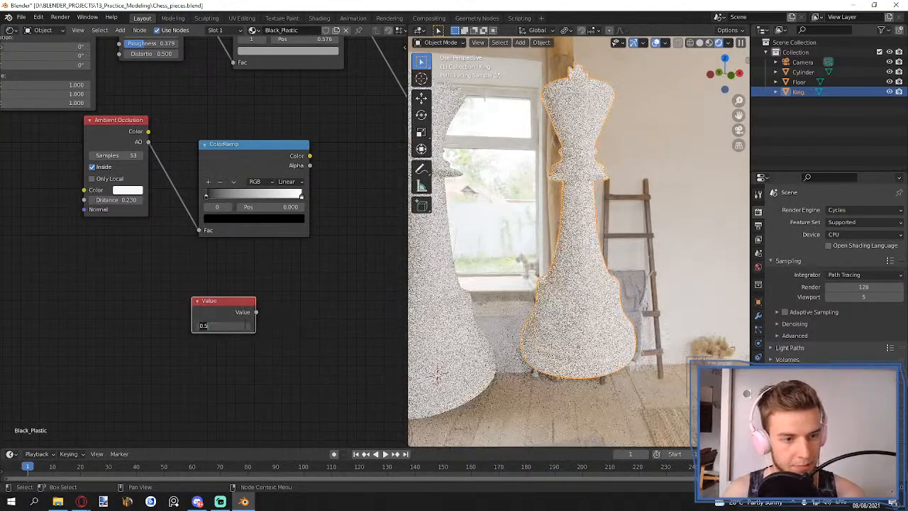
text(1)
key(Return)
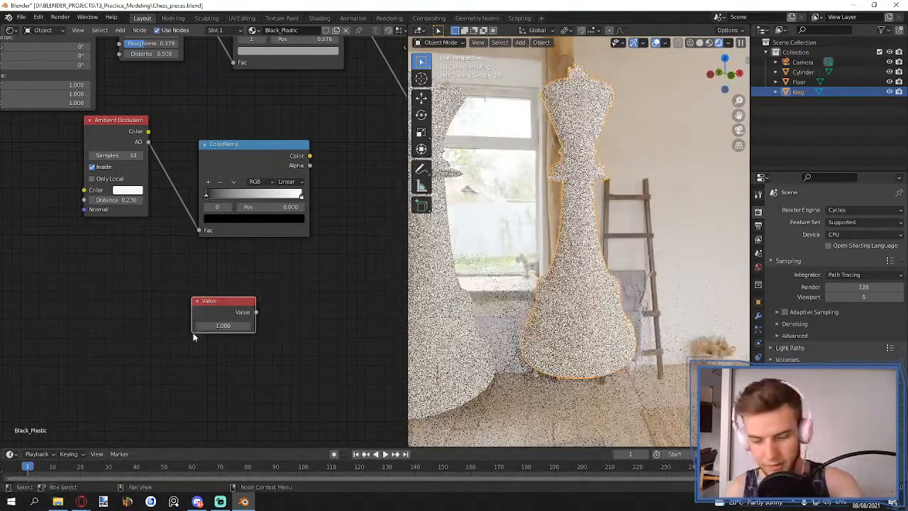
- Add a MixRGB node between the ColorRamp and the Principled BSDF and connect the ColorRamp's Color to its Color2
middle_drag(373, 297, 174, 303)
key(shift+a)
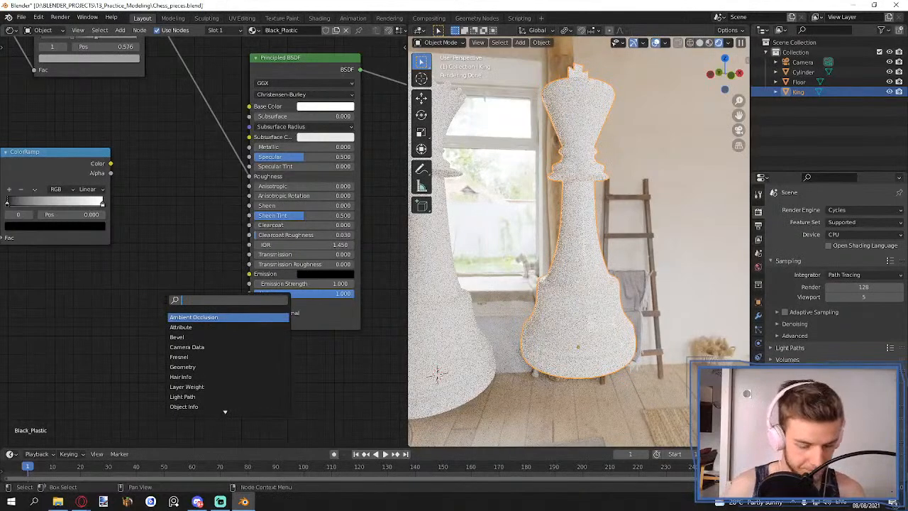
text(mixrb)
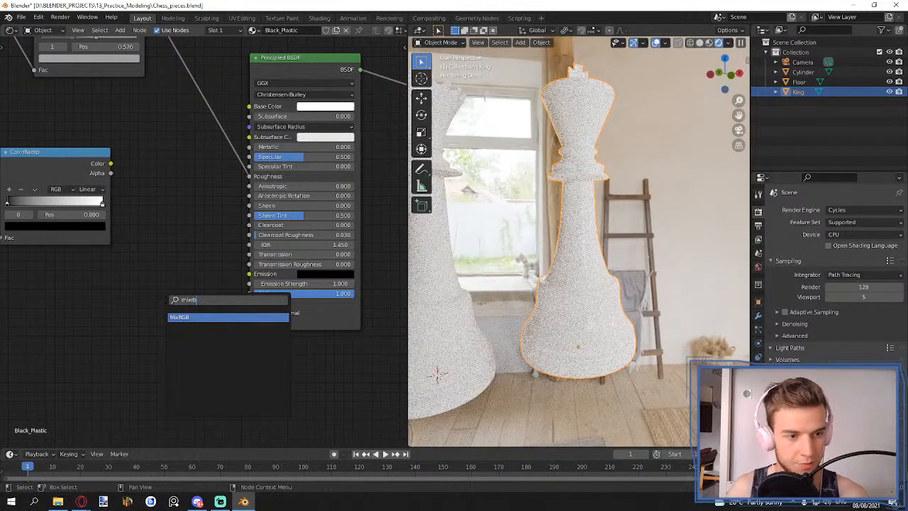
key(Return)
click(152, 215)
middle_drag(129, 169, 159, 167)
drag(140, 161, 185, 250)
- Set the MixRGB node to Multiply with a factor of 1.000 and connect its Color output to Base Color
click(218, 217)
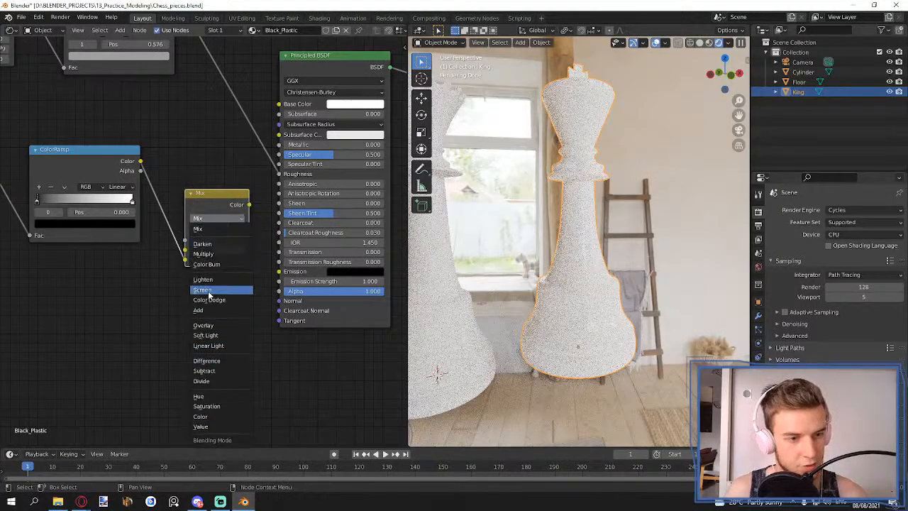
click(204, 253)
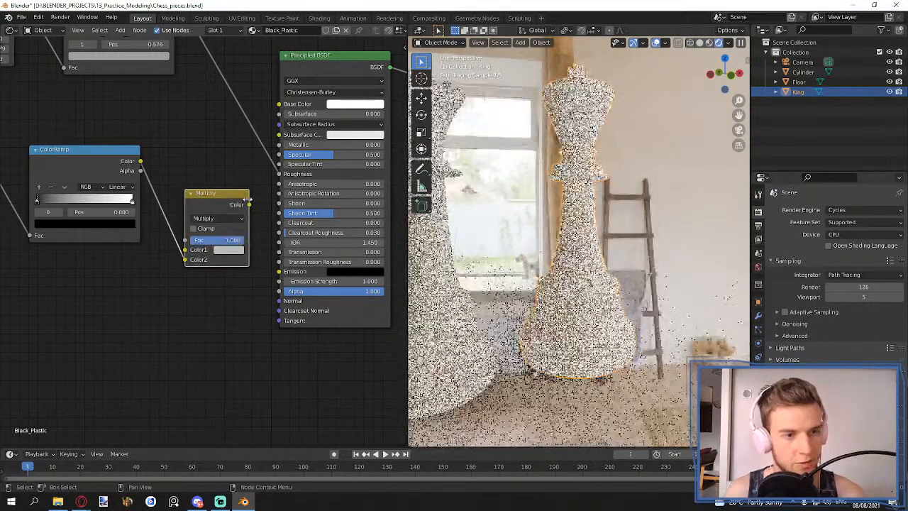
drag(249, 204, 279, 104)
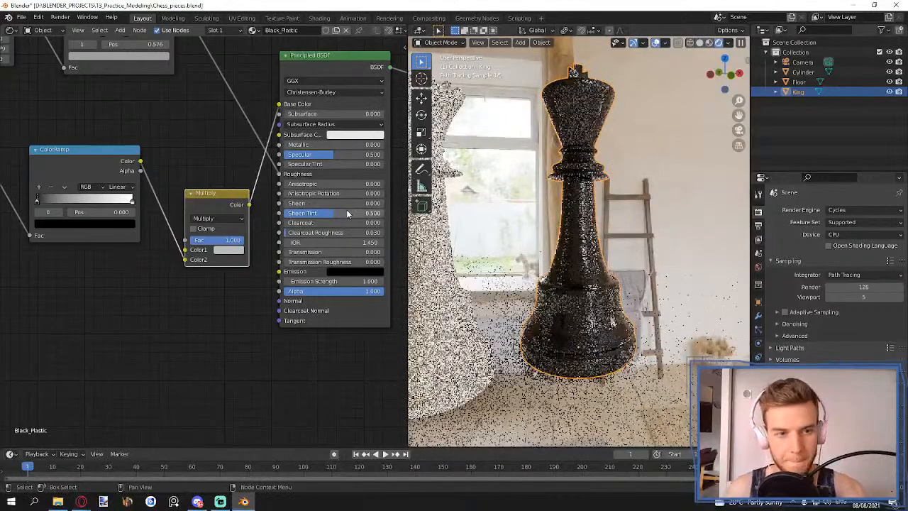
- Set the Ambient Occlusion node's samples to 16 and its distance to 0.270
middle_drag(25, 176, 199, 185)
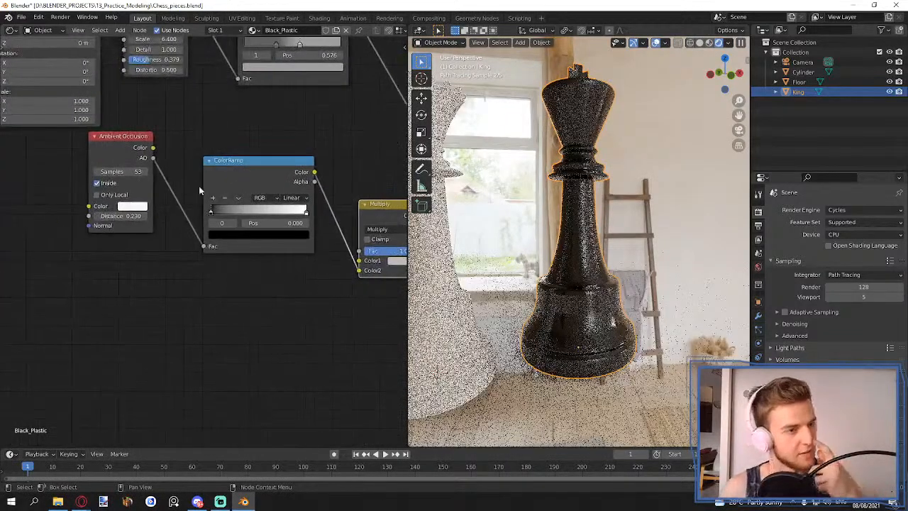
click(135, 172)
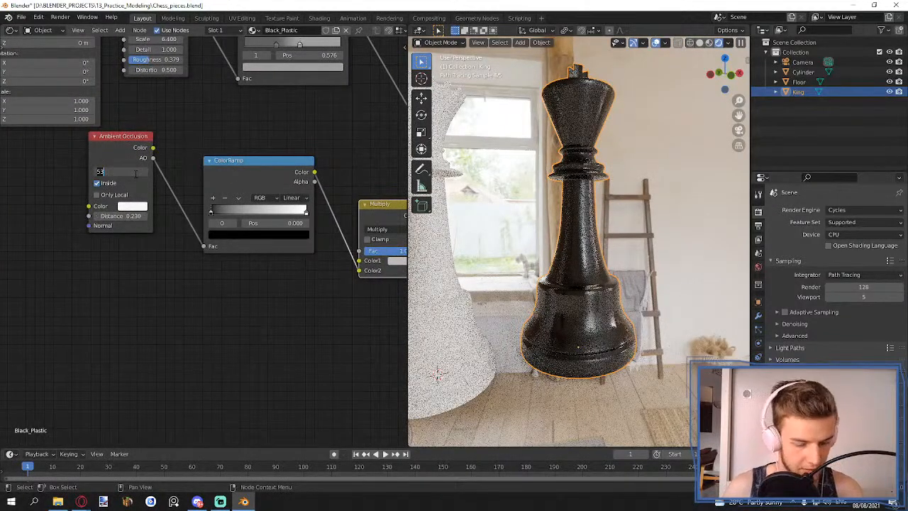
key(Return)
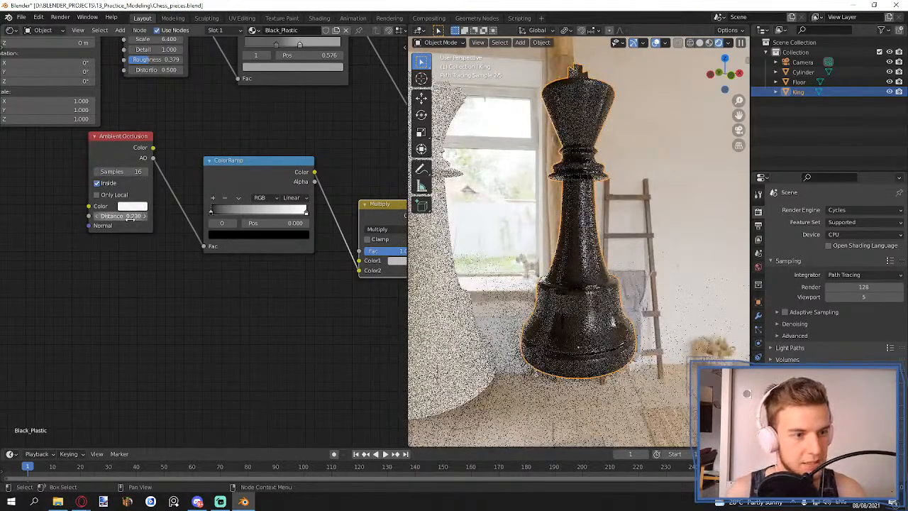
click(130, 207)
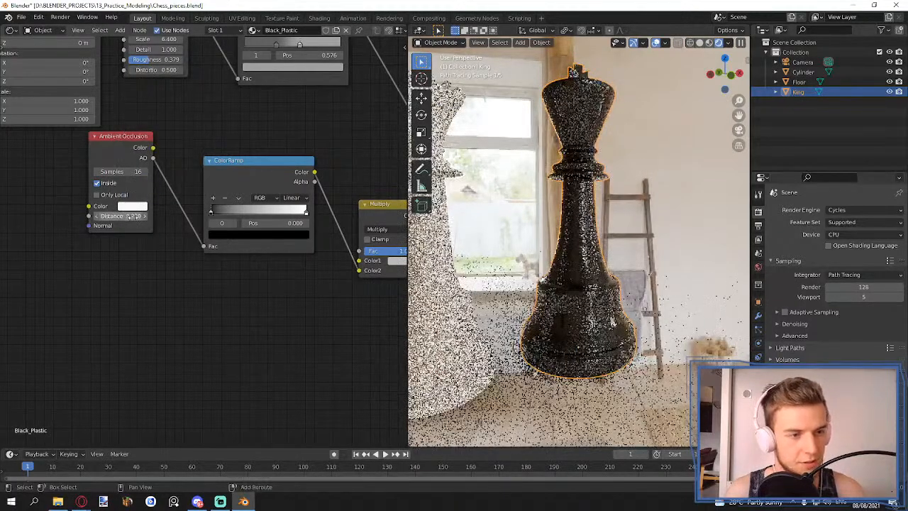
right_click(128, 215)
click(86, 280)
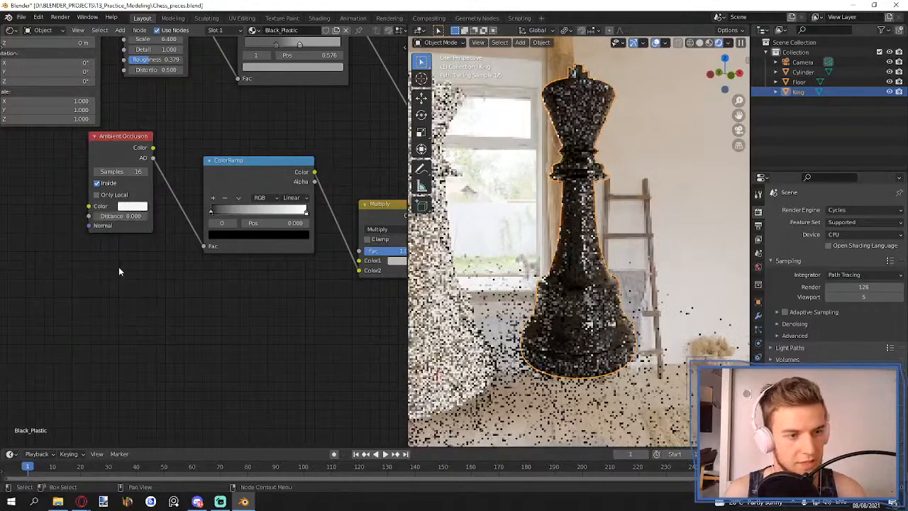
mouse_move(121, 216)
mouse_down()
mouse_move(129, 215)
mouse_move(111, 216)
mouse_up()
middle_drag(262, 286, 178, 299)
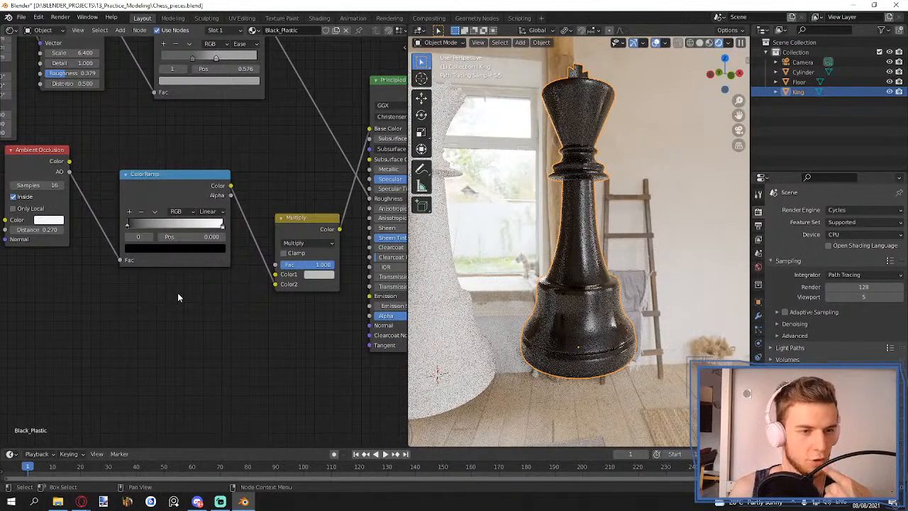
- Connect the Ambient Occlusion node's Color output, instead of AO, to the ColorRamp's Fac and disable its Inside option
middle_drag(183, 297, 189, 302)
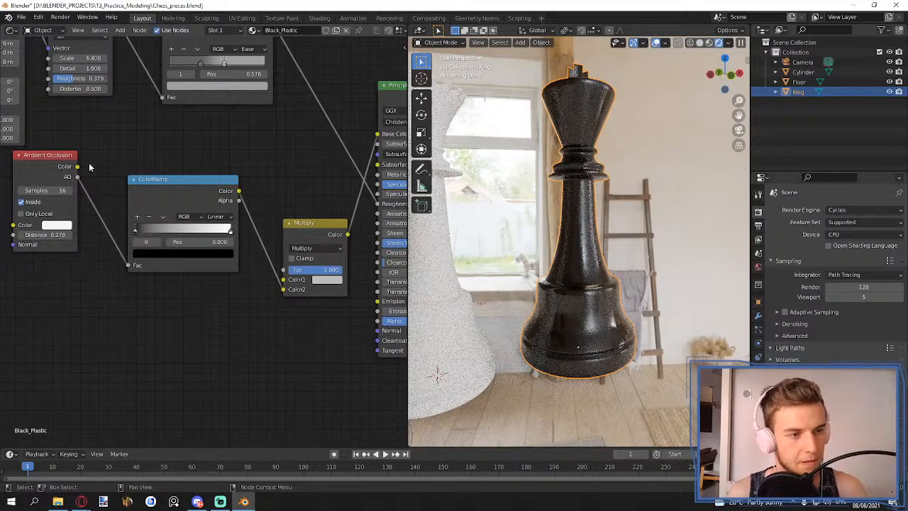
drag(78, 168, 130, 266)
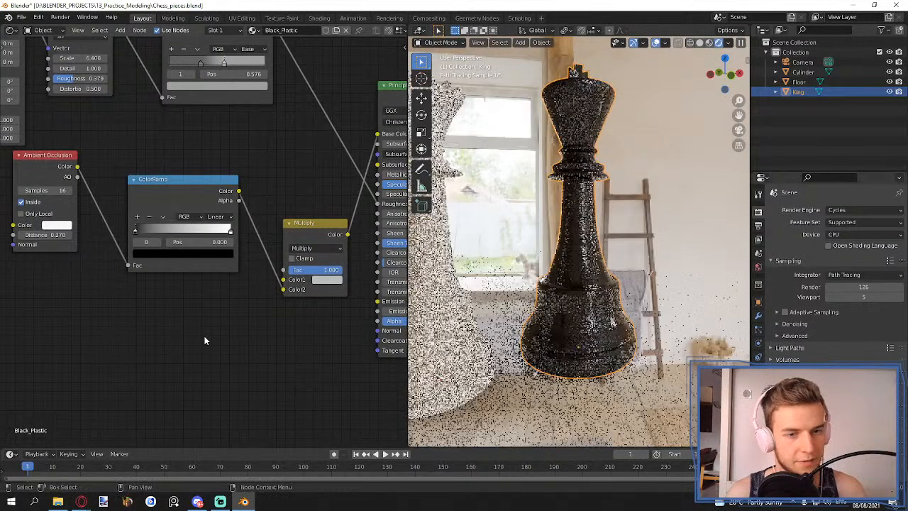
middle_drag(219, 300, 200, 308)
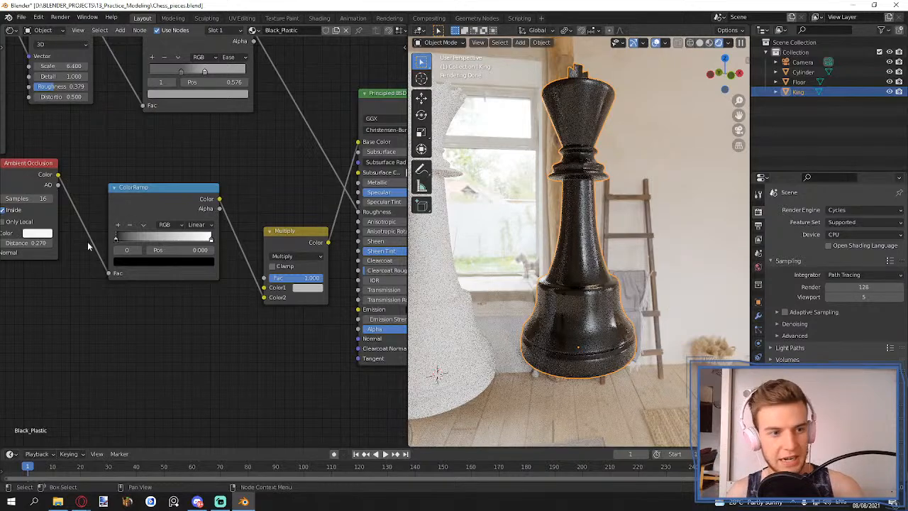
middle_drag(207, 345, 251, 347)
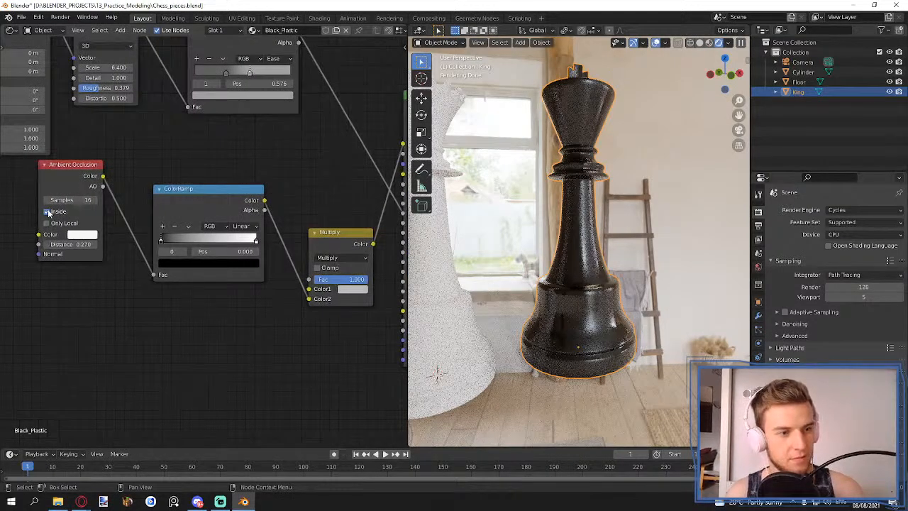
click(47, 212)
- Position the Ambient Occlusion ColorRamp's white stop at 0.773 and its black stop at 0.314
middle_drag(254, 318, 235, 329)
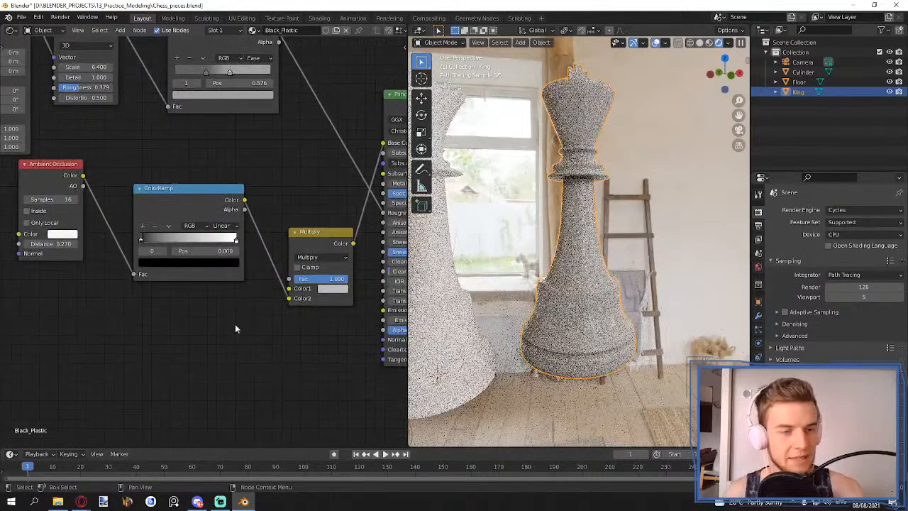
drag(236, 241, 214, 241)
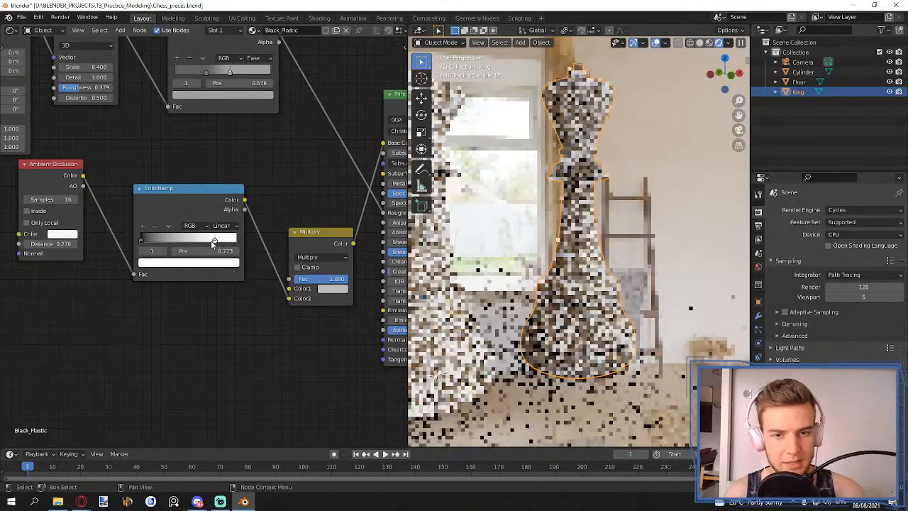
drag(141, 243, 171, 240)
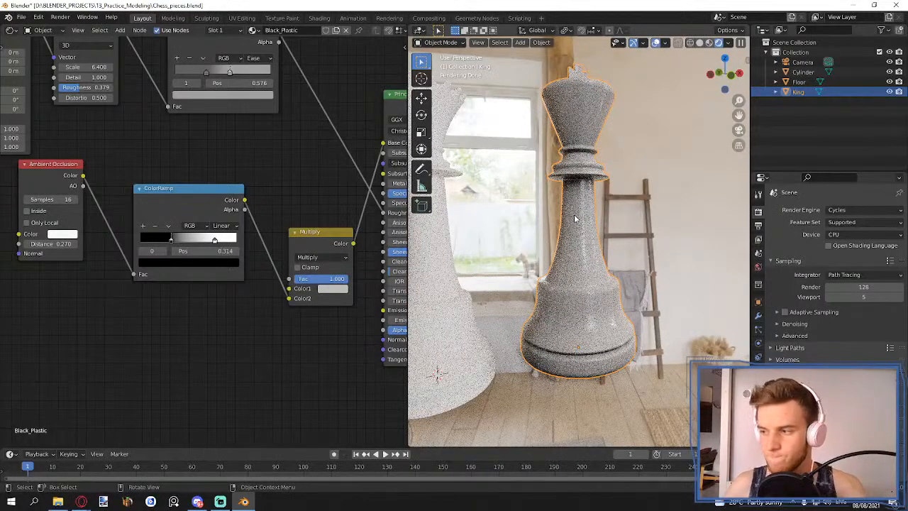
- Move the Ambient Occlusion node and its ColorRamp farther away from the Multiply node to free space between them
scroll(211, 320, down, 3)
middle_drag(230, 321, 272, 318)
drag(130, 186, 146, 216)
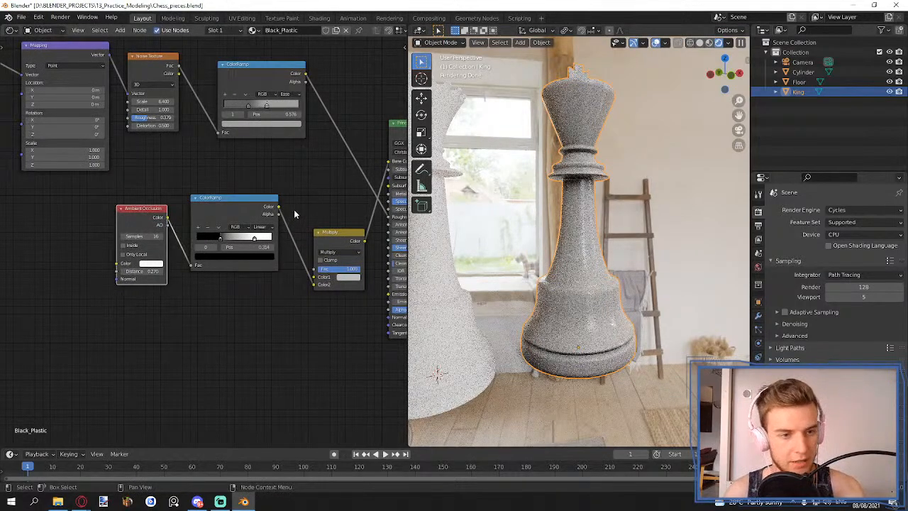
drag(294, 213, 170, 230)
drag(225, 201, 119, 214)
click(200, 310)
- Add a Noise Texture node below the Ambient Occlusion ColorRamp
middle_drag(202, 311, 273, 287)
key(shift+a)
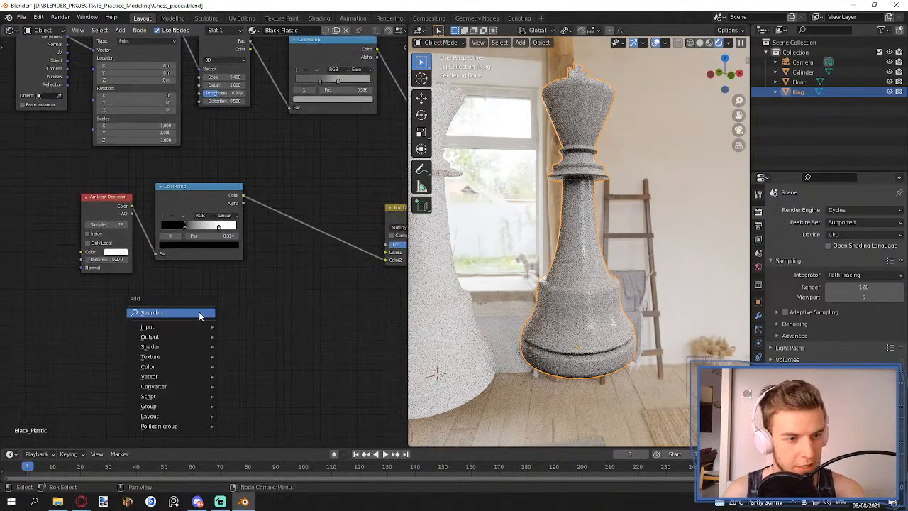
click(199, 312)
text(noise)
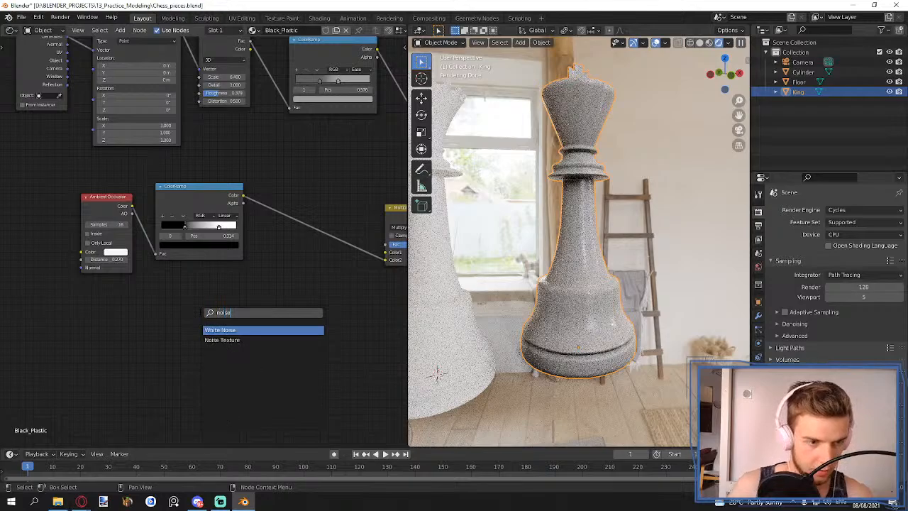
key(Down)
key(Return)
click(202, 316)
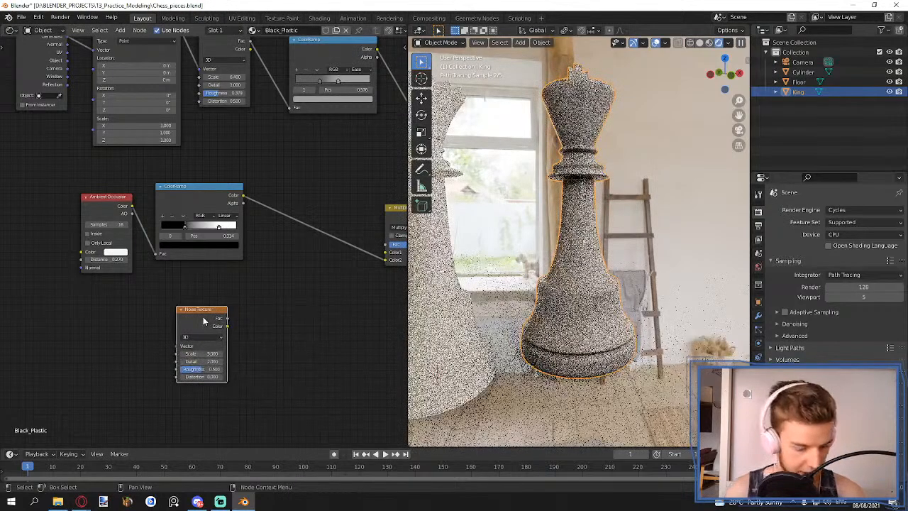
- Attach Mapping and Texture Coordinate nodes to the new Noise Texture and space them out beside it
key(ctrl+t)
middle_drag(197, 279, 238, 258)
drag(168, 258, 49, 295)
drag(165, 280, 122, 291)
click(185, 304)
- Add a Math node between the new Noise Texture and the Multiply color node
middle_drag(309, 284, 234, 277)
key(shift+a)
click(245, 281)
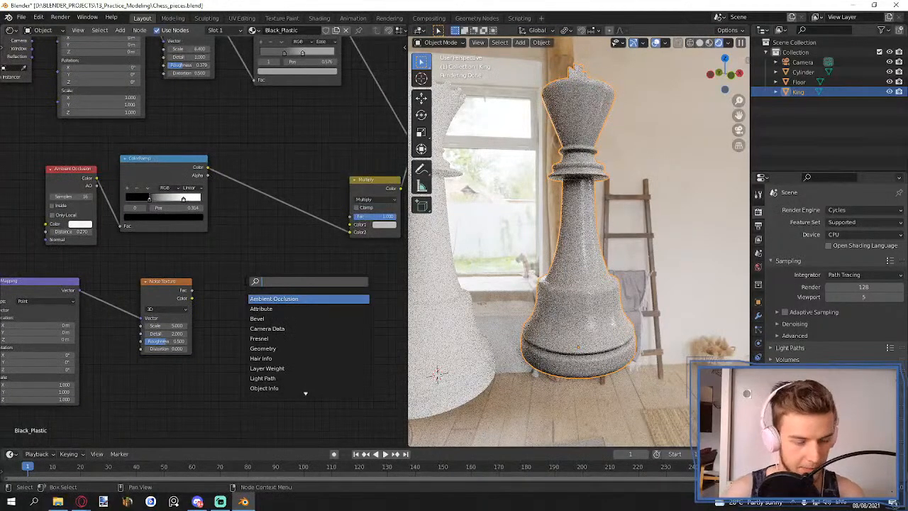
text(math)
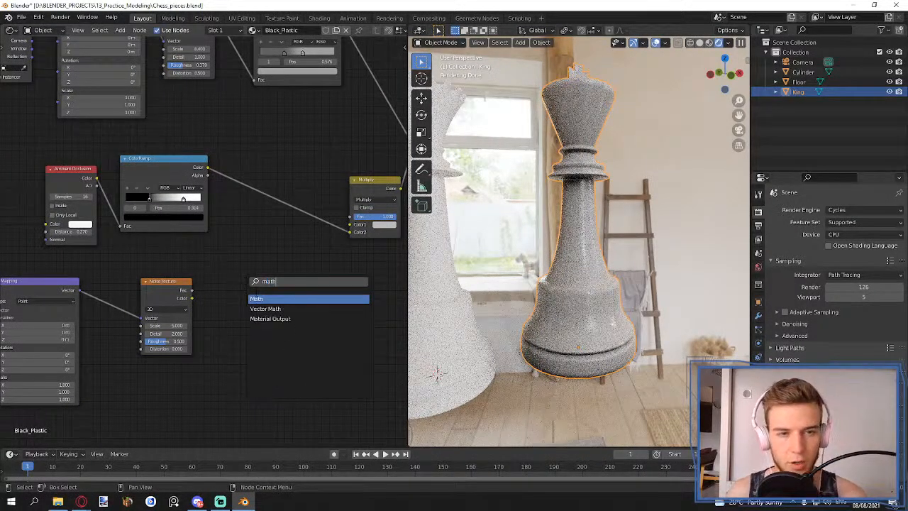
click(261, 297)
click(265, 251)
scroll(250, 253, up, 2)
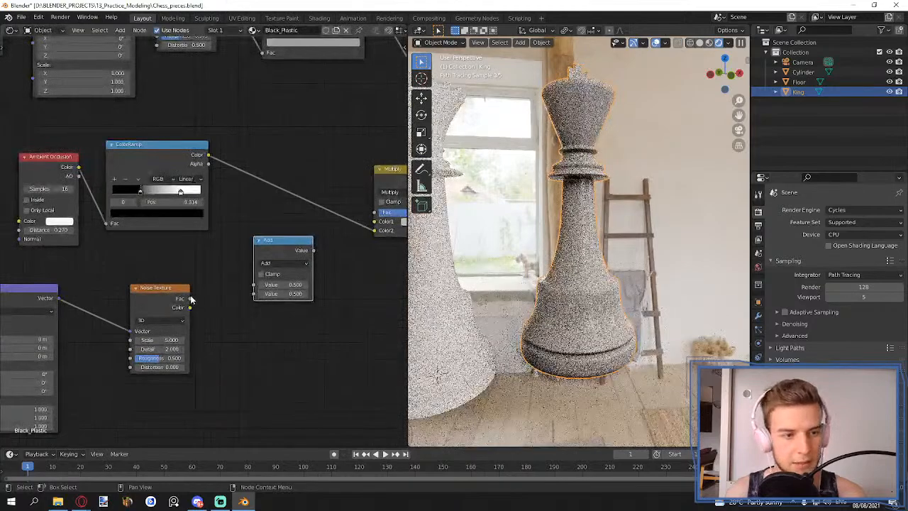
- Feed the Noise Texture's Fac and the Ambient Occlusion ColorRamp's Color into the Math node and connect its Value to the Multiply node's Color2
drag(190, 298, 254, 293)
drag(209, 154, 254, 285)
middle_drag(315, 253, 266, 244)
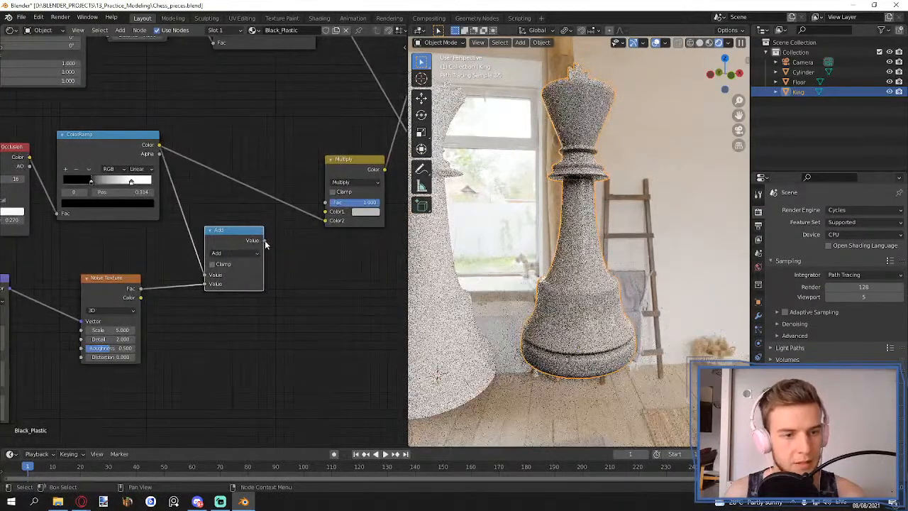
drag(264, 240, 324, 221)
scroll(316, 282, up, 2)
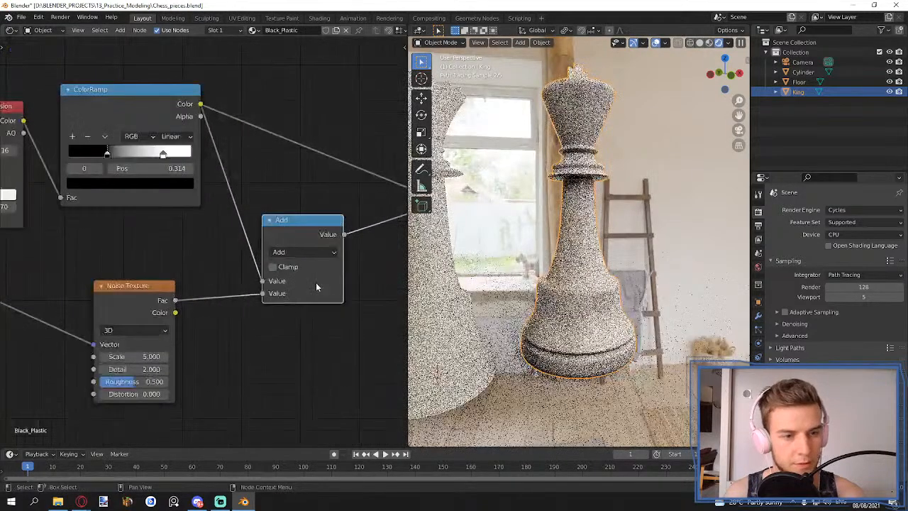
- Try the Multiply operation on the Math node, inspect the king, and switch the operation back to Add
click(315, 254)
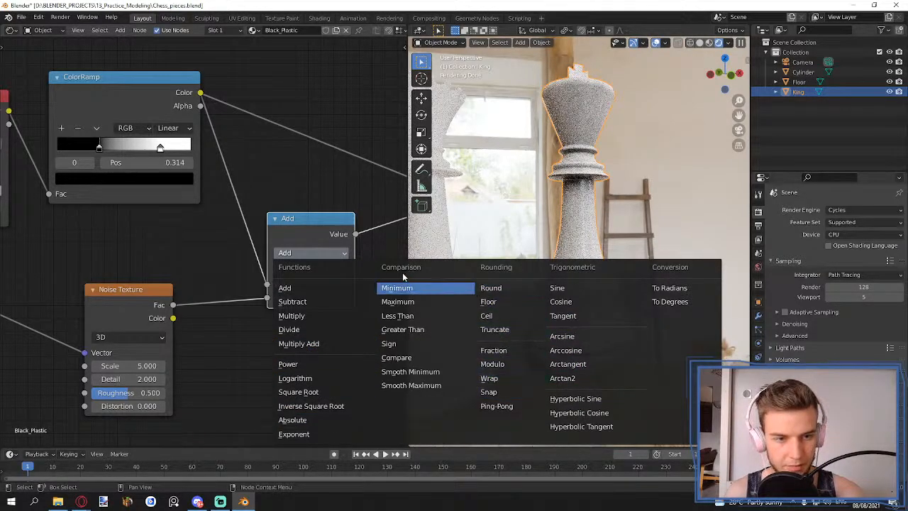
click(309, 315)
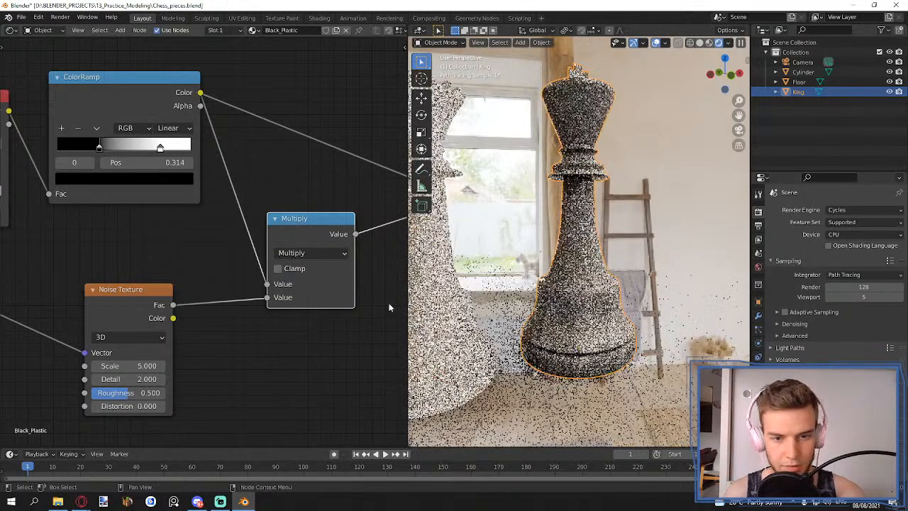
scroll(563, 340, up, 3)
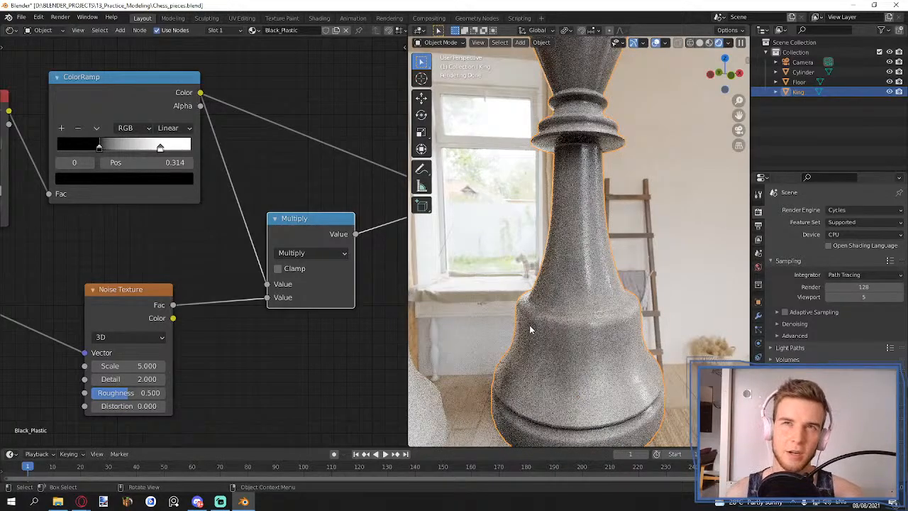
click(305, 255)
click(305, 288)
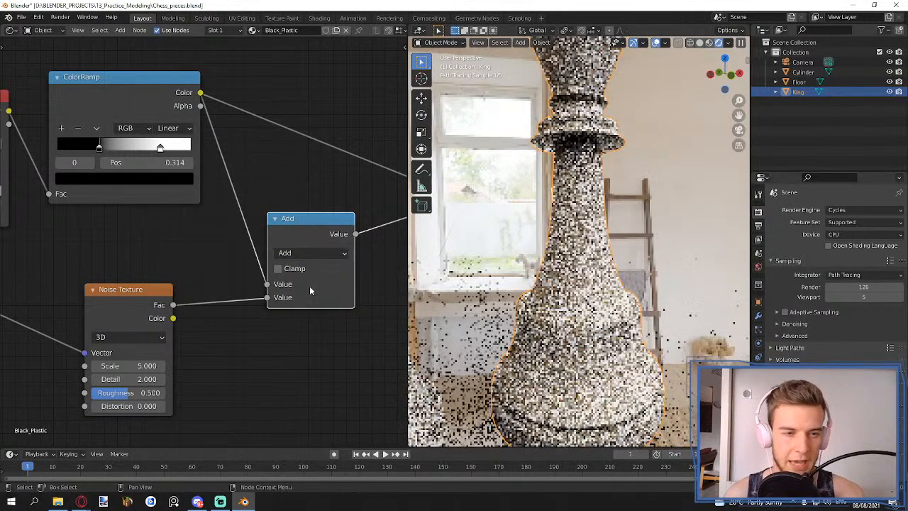
- Try Ambient Occlusion distances of 0.5 and 0.9
middle_drag(197, 245, 379, 253)
double_click(162, 211)
text(0.5)
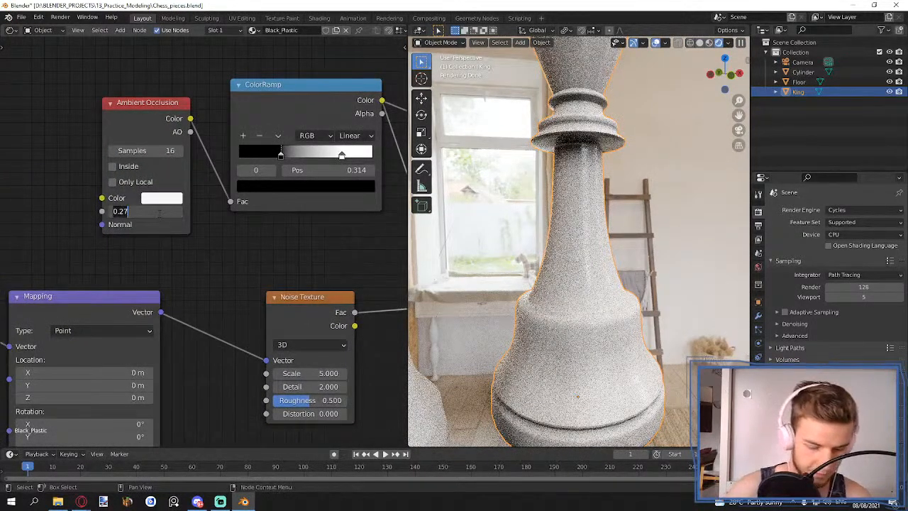
key(Return)
double_click(163, 211)
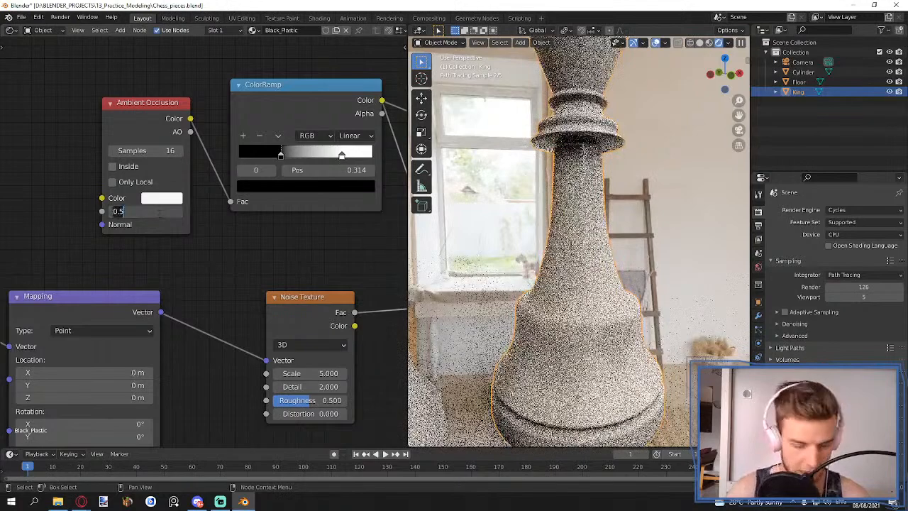
key(BackSpace)
text(.9)
key(Return)
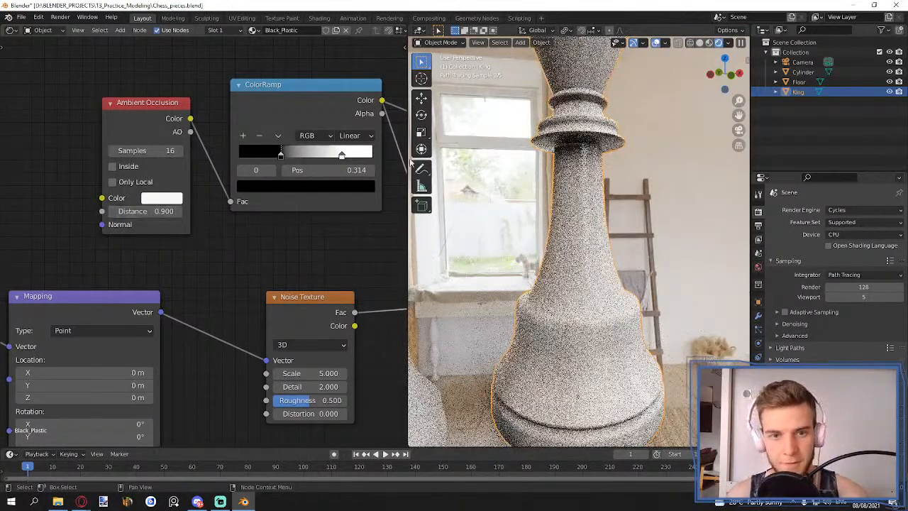
- Set the new Noise Texture's detail to 7.200, roughness to 0.516 and scale to 10
mouse_move(312, 386)
mouse_down()
mouse_move(340, 387)
mouse_move(322, 400)
mouse_up()
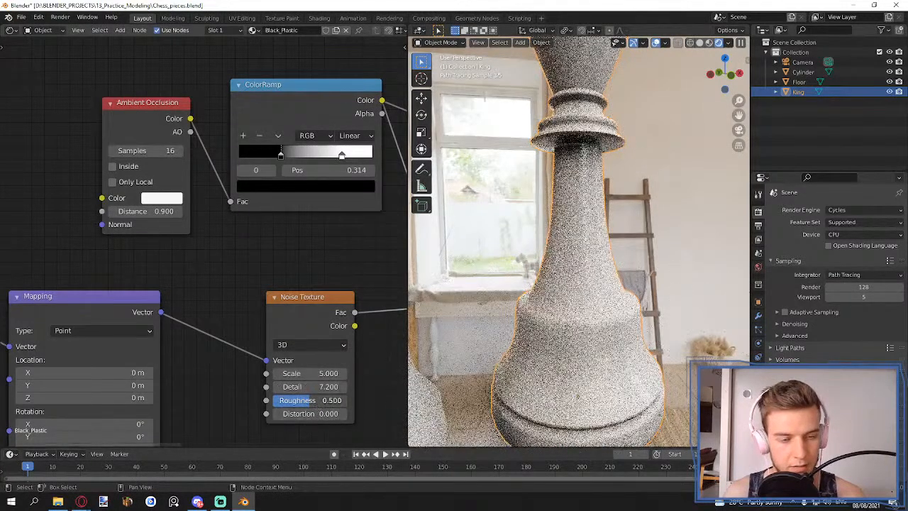
click(311, 373)
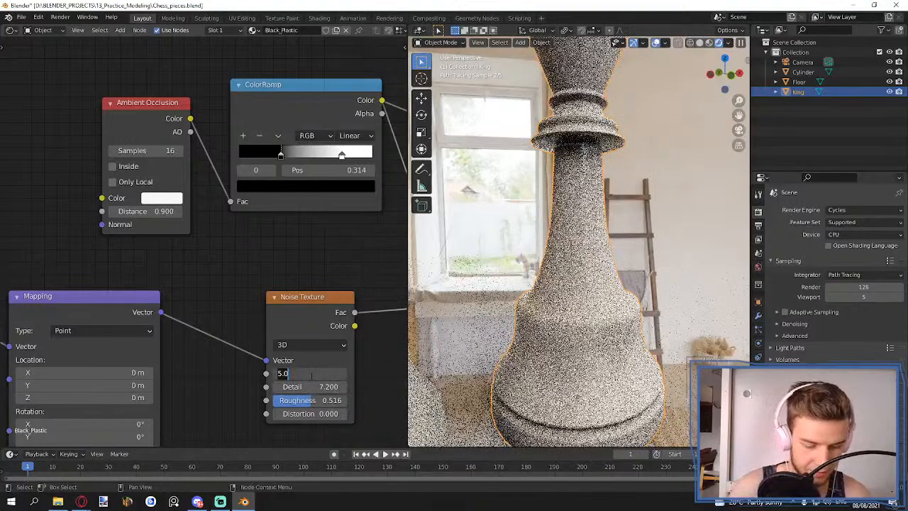
text(10)
key(Return)
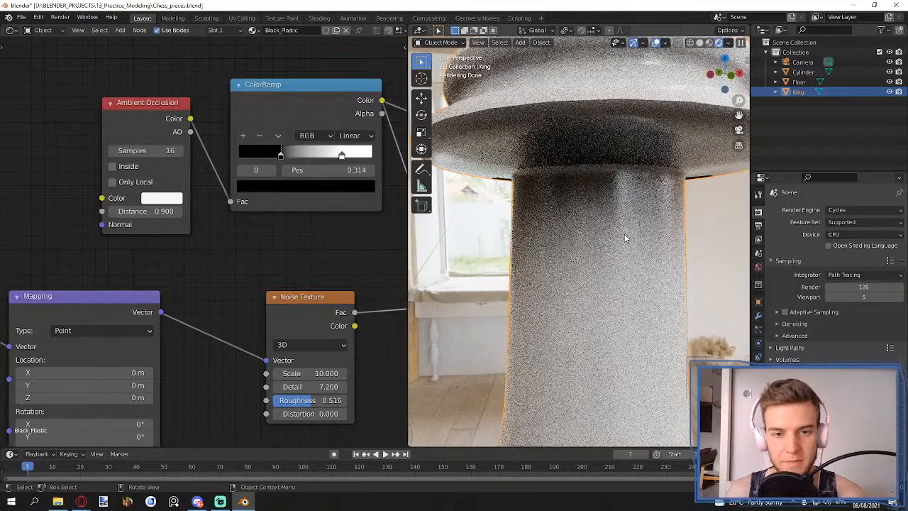
- Set the Ambient Occlusion node's samples to 32 and its distance to 2.000
middle_drag(631, 219, 628, 222)
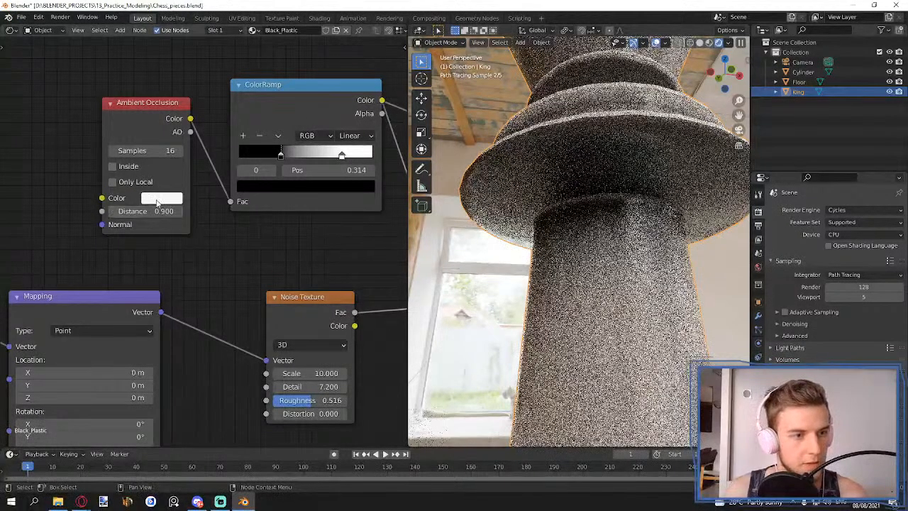
click(152, 151)
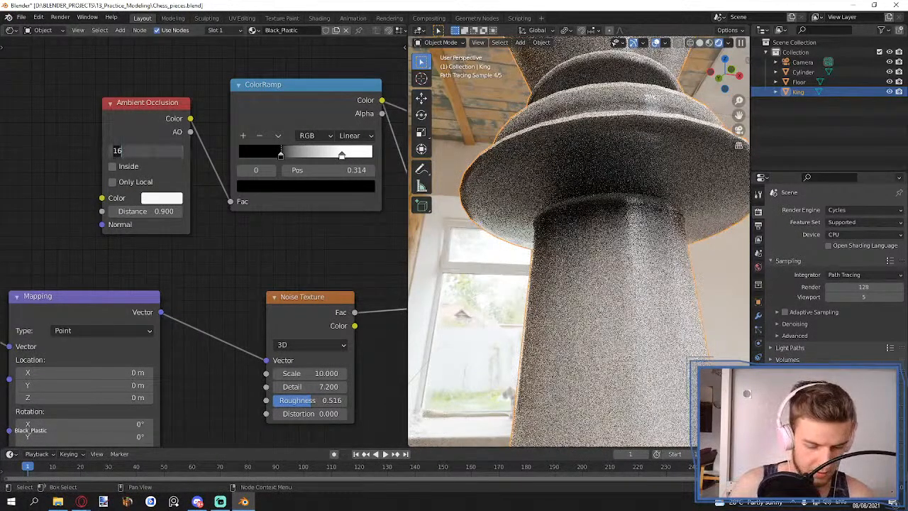
text(32)
key(Return)
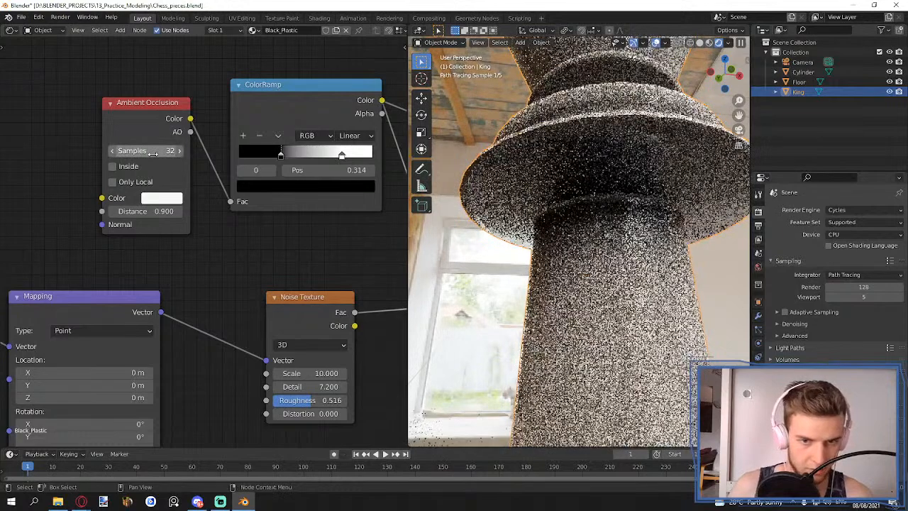
click(163, 210)
text(1)
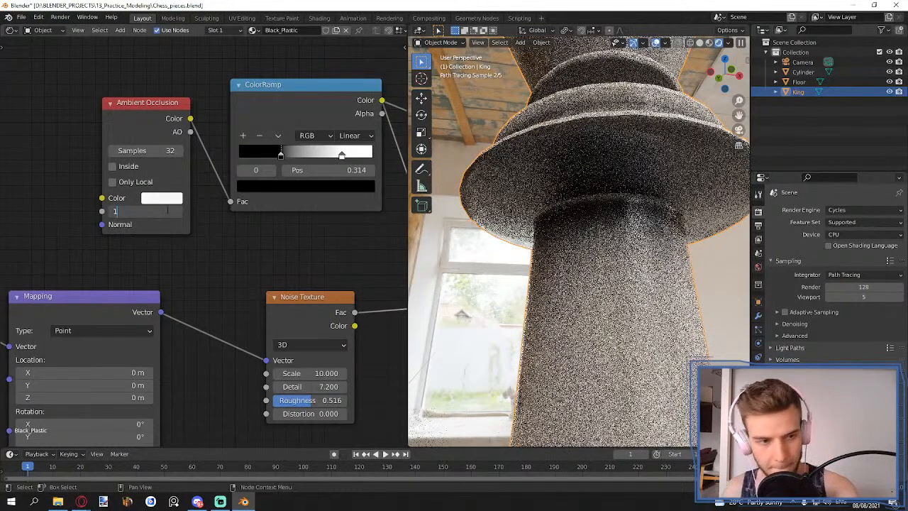
key(Return)
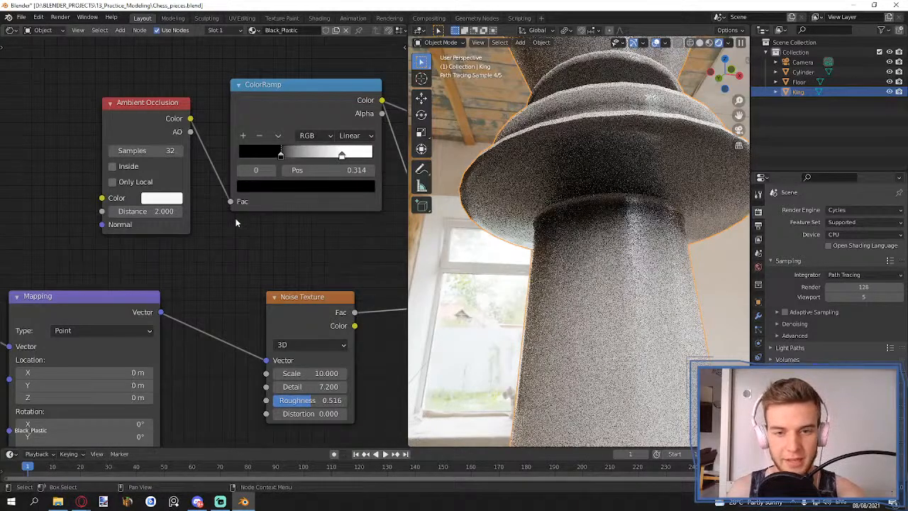
- Change the dark stop of the Ambient Occlusion ColorRamp from black to a brown colour
scroll(516, 245, down, 5)
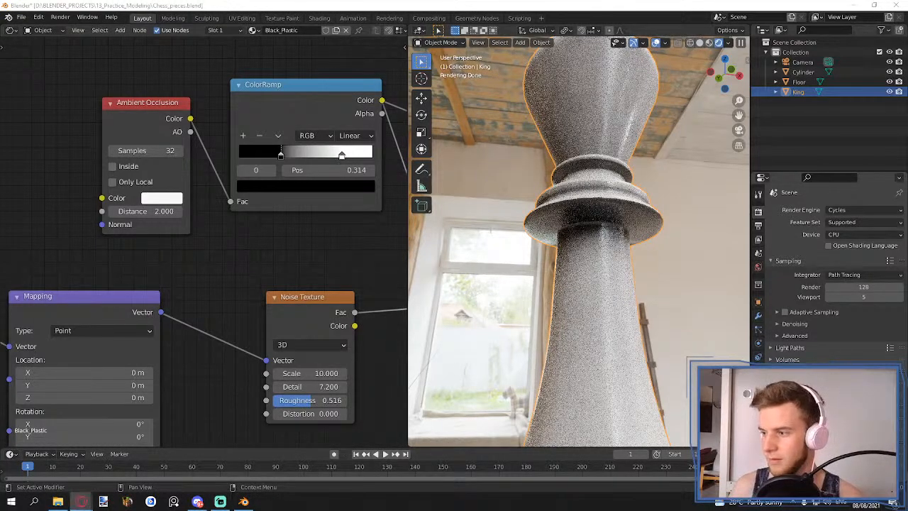
scroll(330, 250, down, 2)
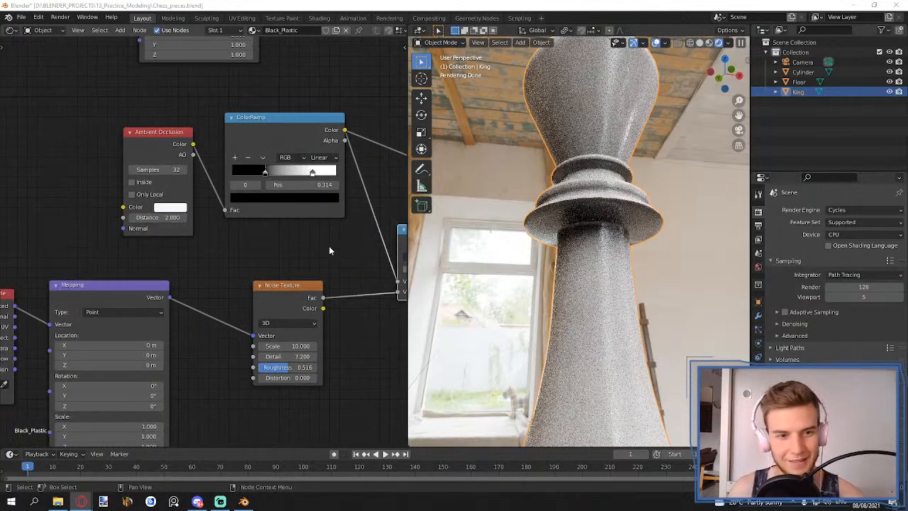
scroll(329, 248, down, 3)
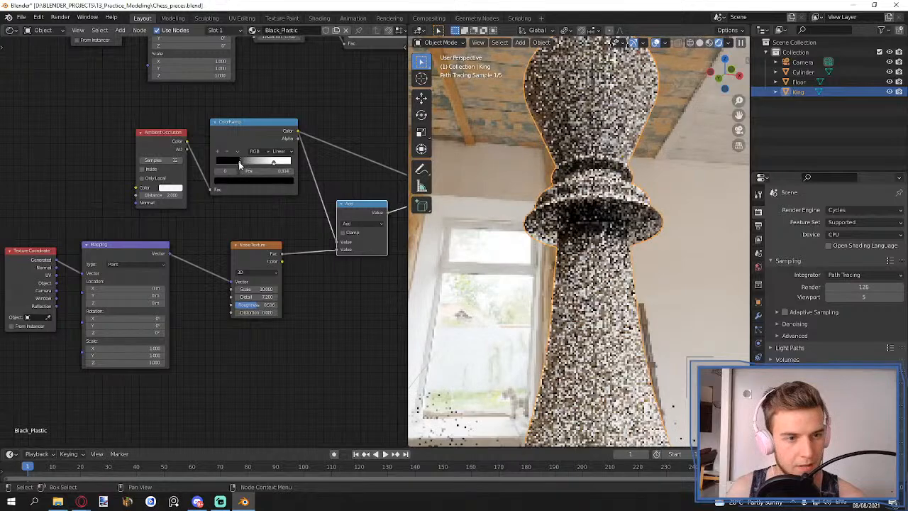
click(248, 180)
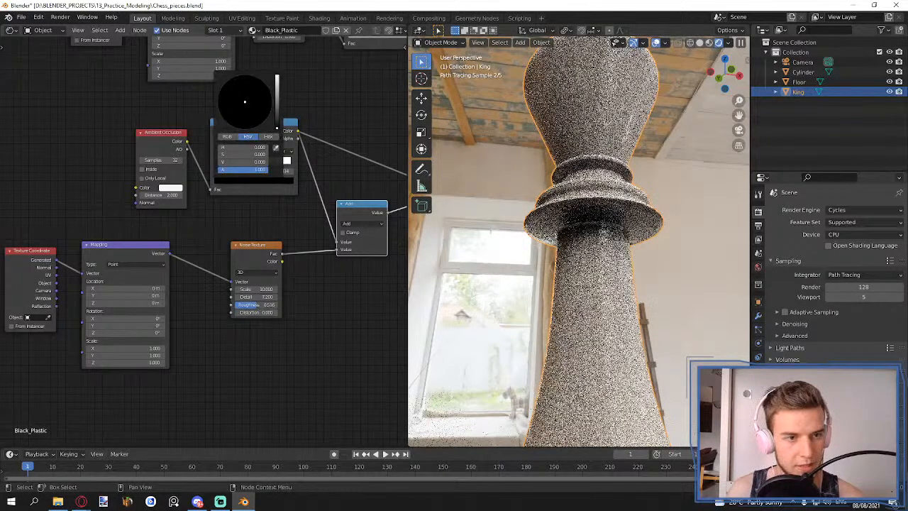
drag(276, 128, 277, 103)
click(240, 119)
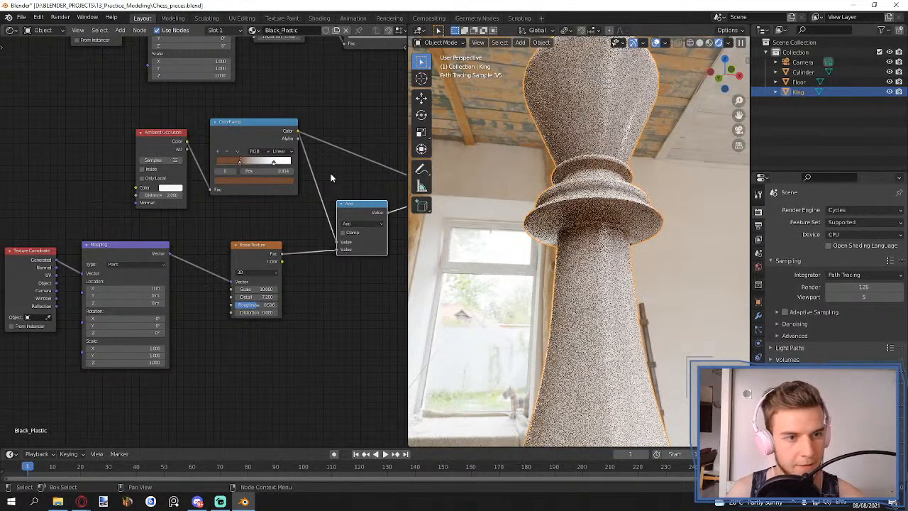
- Reposition the Ambient Occlusion and noise node group to make room before the Principled BSDF
middle_drag(330, 177, 186, 222)
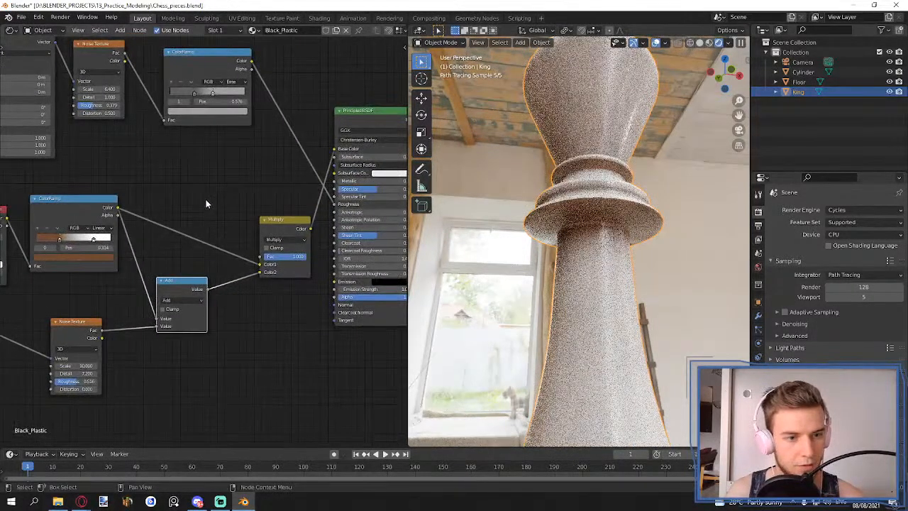
middle_drag(231, 196, 242, 195)
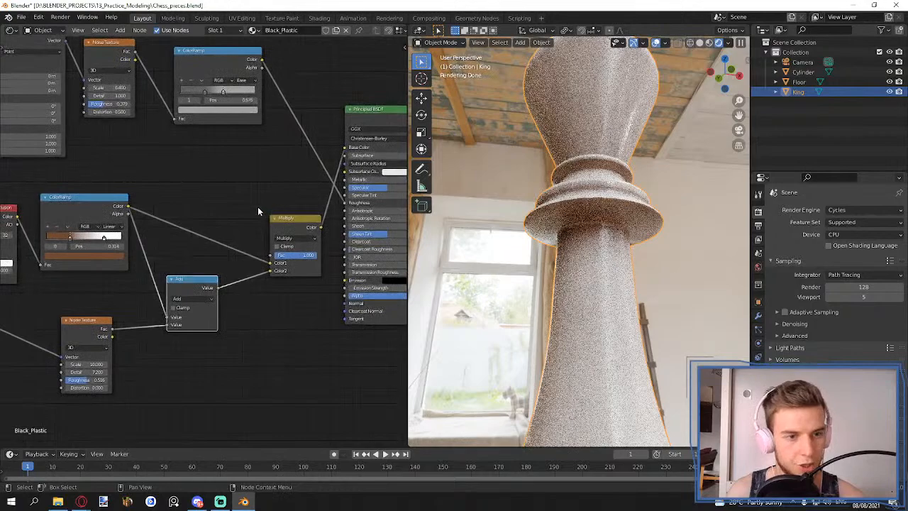
scroll(257, 210, down, 3)
middle_drag(264, 299, 310, 268)
drag(297, 175, 61, 287)
key(g)
click(246, 197)
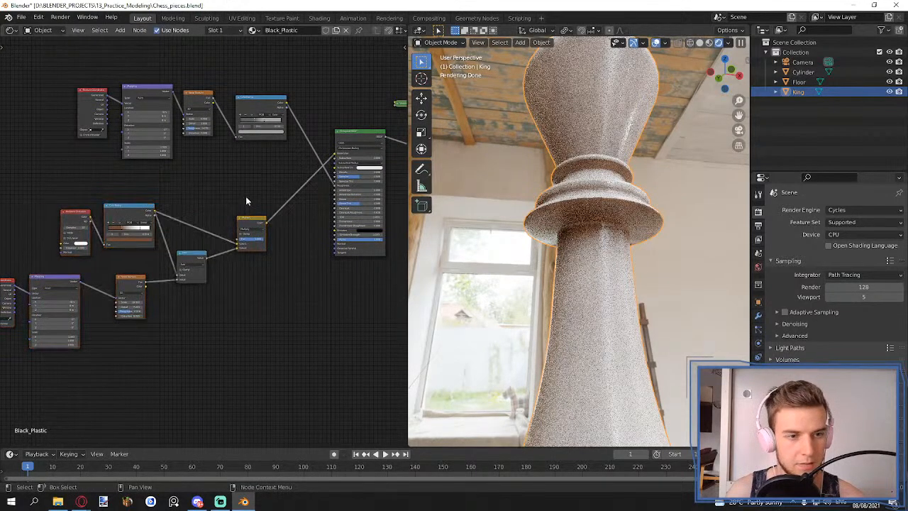
- Add a MixRGB node in the space above the Multiply colour node
scroll(249, 192, up, 4)
middle_drag(249, 191, 181, 194)
scroll(220, 198, up, 1)
scroll(277, 190, up, 2)
key(shift+a)
middle_drag(194, 197, 280, 181)
key(shift+a)
click(273, 177)
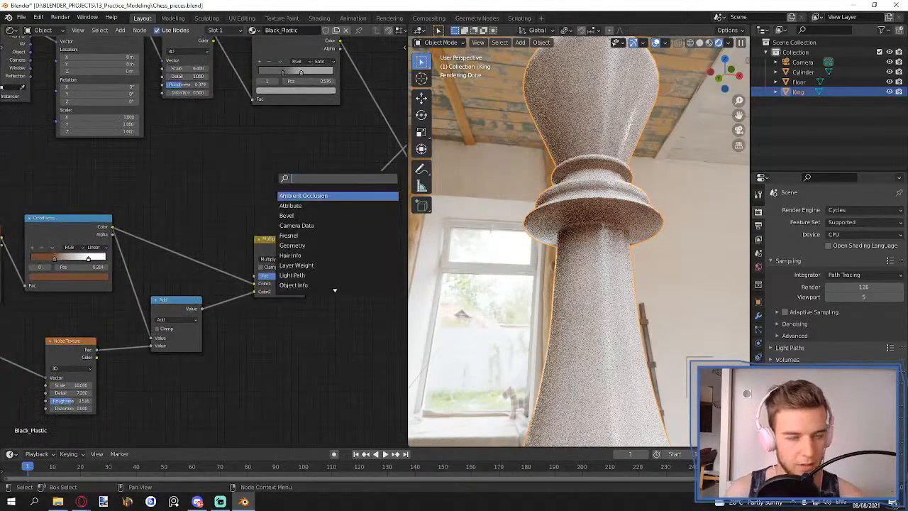
text(mixrg)
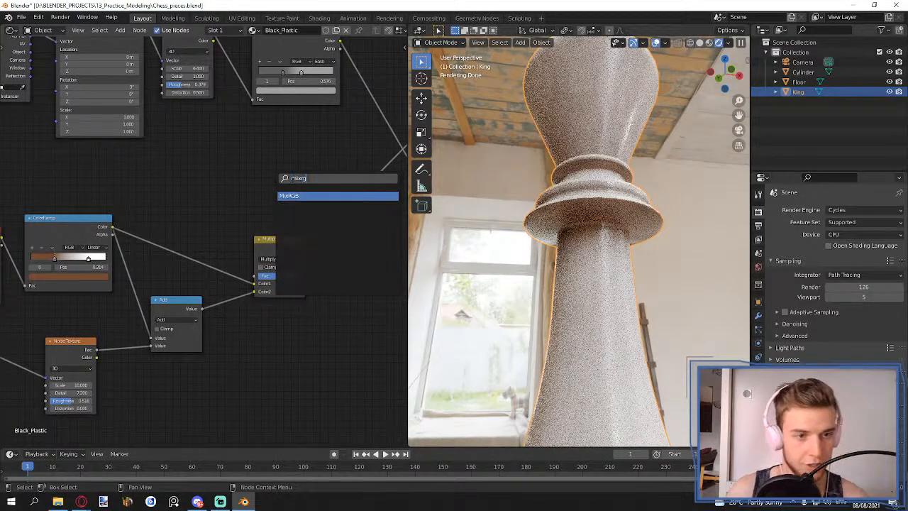
key(Return)
click(326, 185)
middle_drag(327, 184, 290, 186)
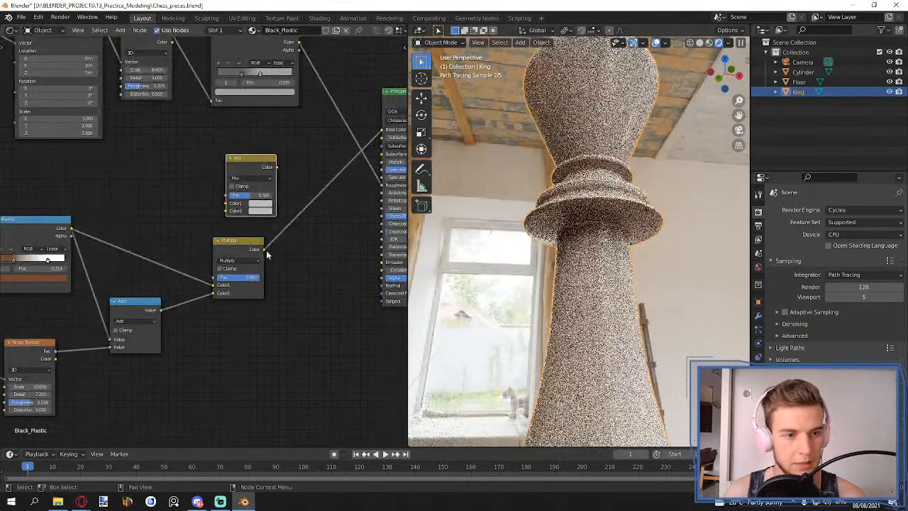
- Feed the Multiply result into the MixRGB node's Color2, make Color1 black, and link its Add-blended output to Base Color
click(259, 204)
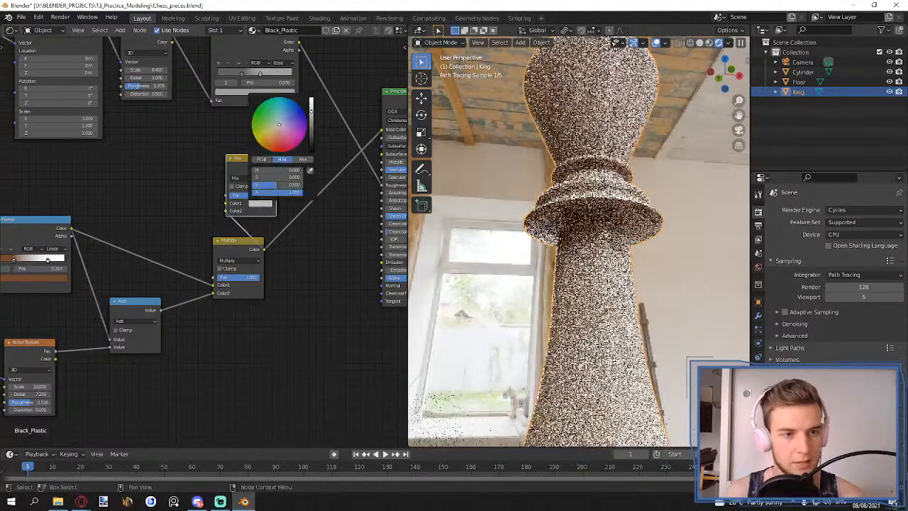
click(250, 178)
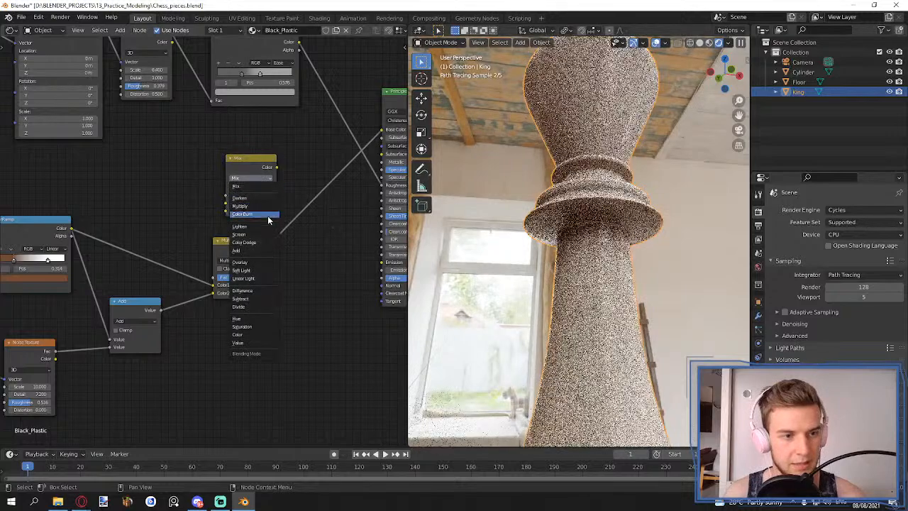
click(236, 250)
middle_drag(284, 168, 231, 187)
drag(223, 185, 327, 148)
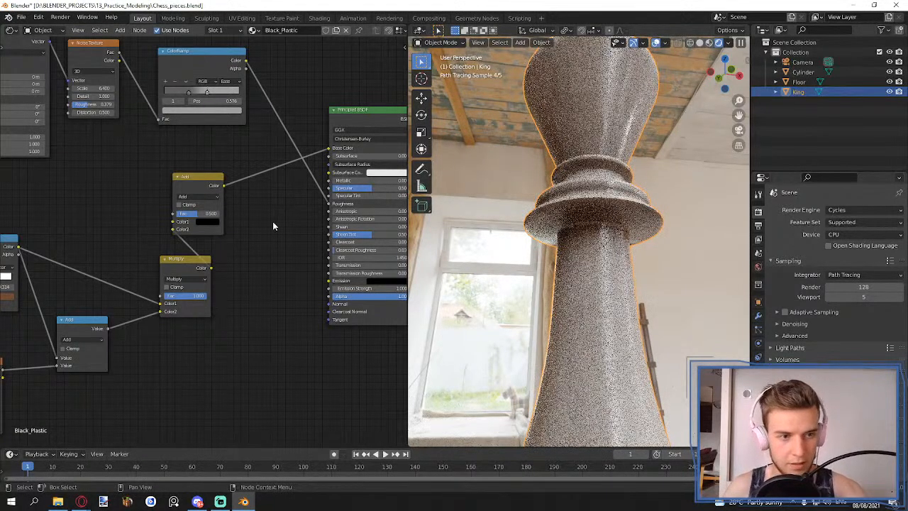
- Set the new Add colour node's Fac to 1.000, enable Clamp, and place it closer to the Principled BSDF
drag(201, 216, 222, 241)
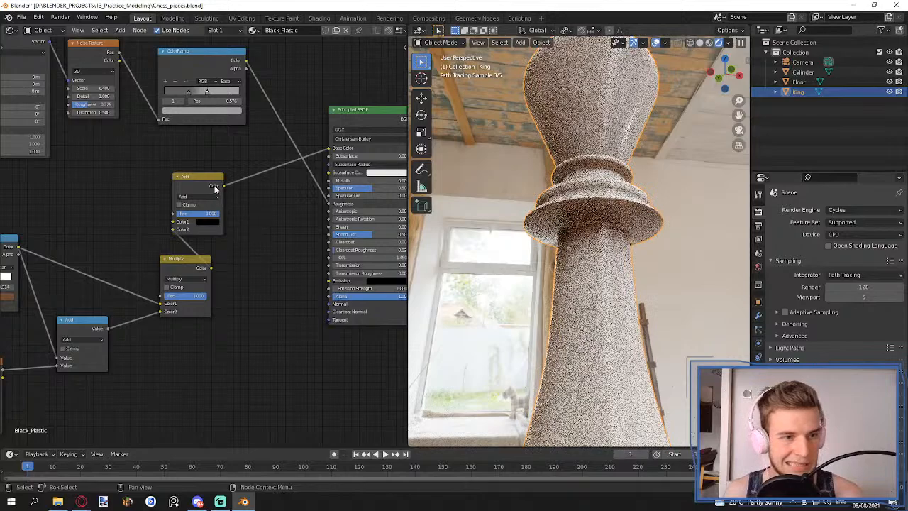
drag(219, 227, 281, 221)
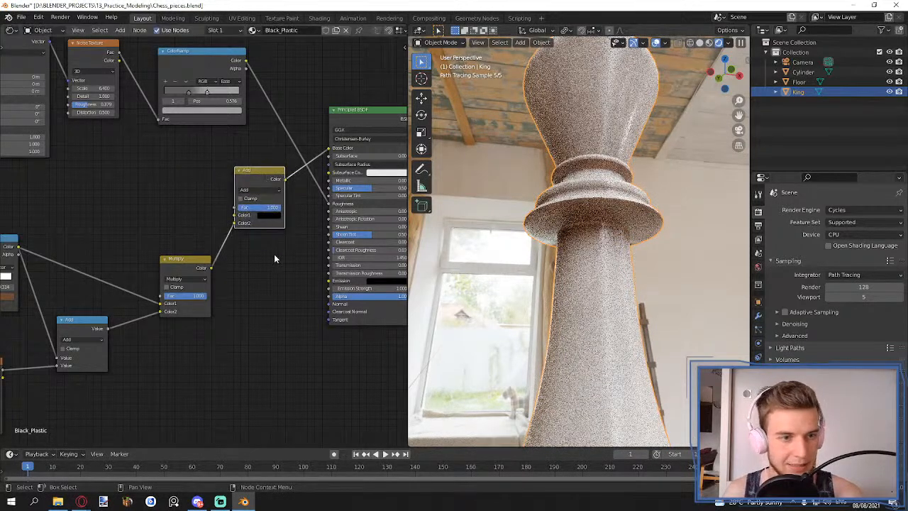
middle_drag(263, 260, 289, 255)
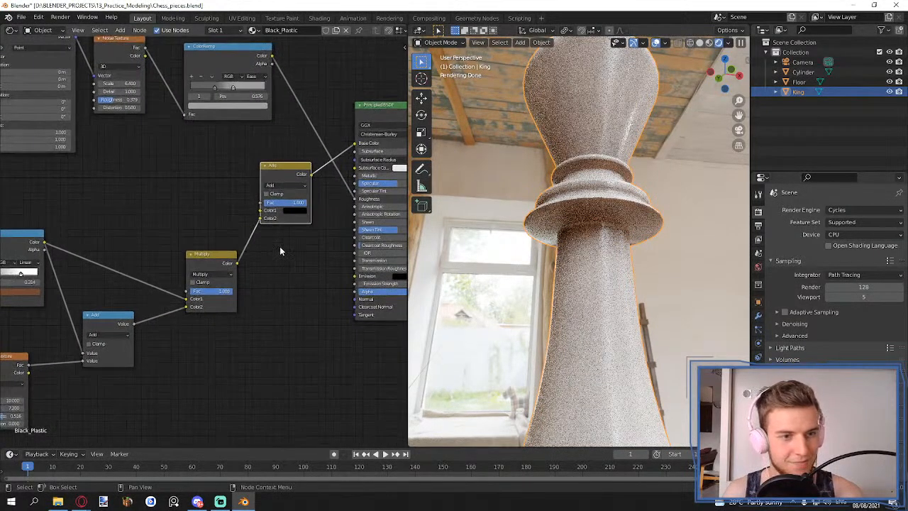
scroll(279, 234, up, 2)
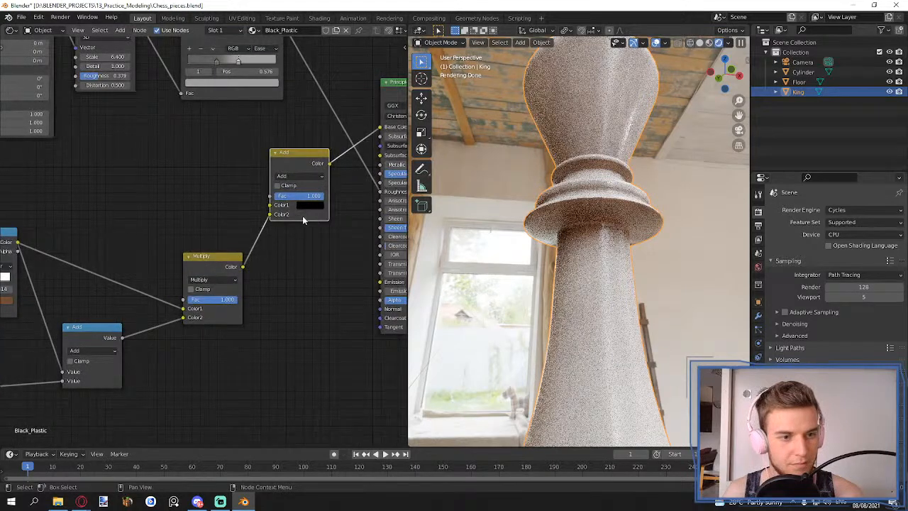
mouse_move(296, 180)
mouse_down()
mouse_move(278, 173)
mouse_move(292, 186)
mouse_up()
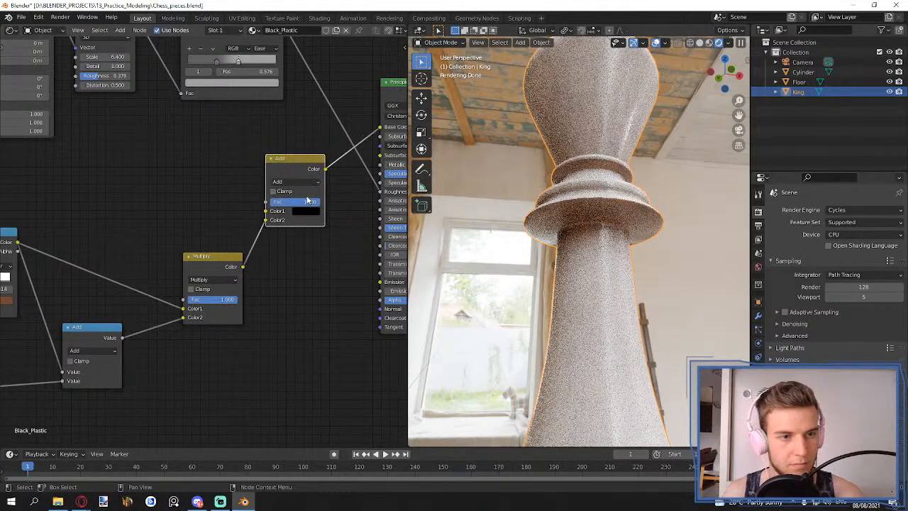
click(284, 191)
- Change the white stop of the Ambient Occlusion ColorRamp to black
middle_drag(194, 362, 276, 312)
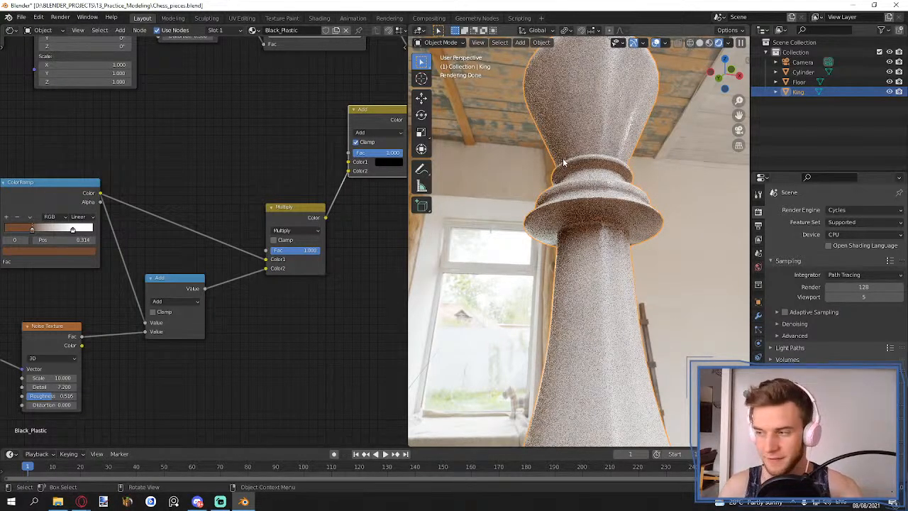
middle_drag(310, 305, 266, 333)
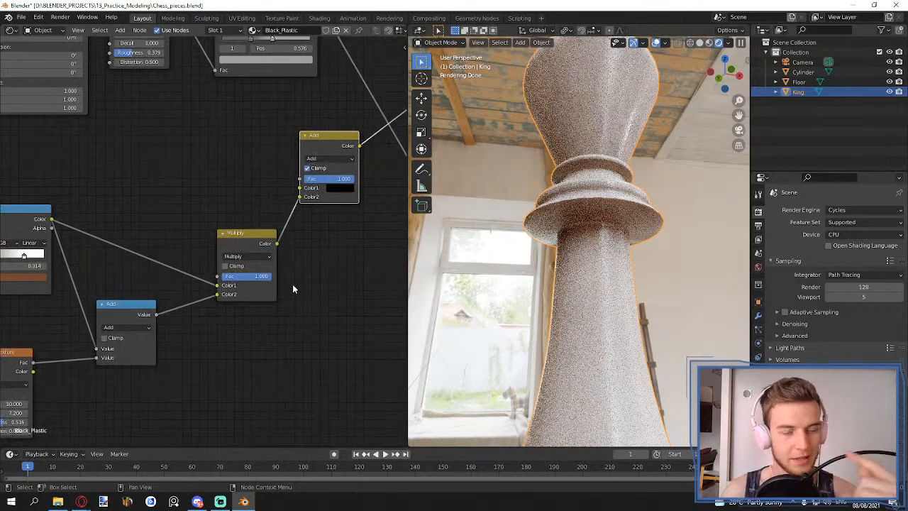
middle_drag(293, 284, 363, 250)
scroll(248, 306, down, 1)
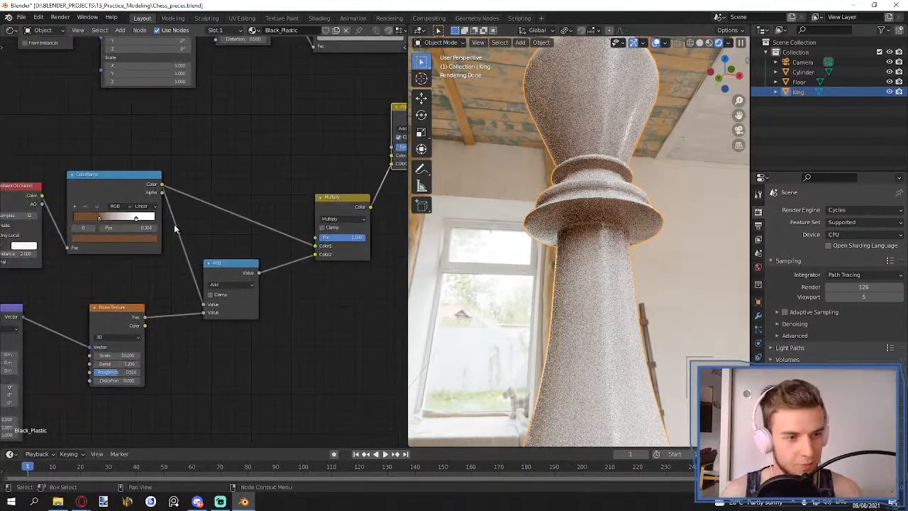
click(137, 220)
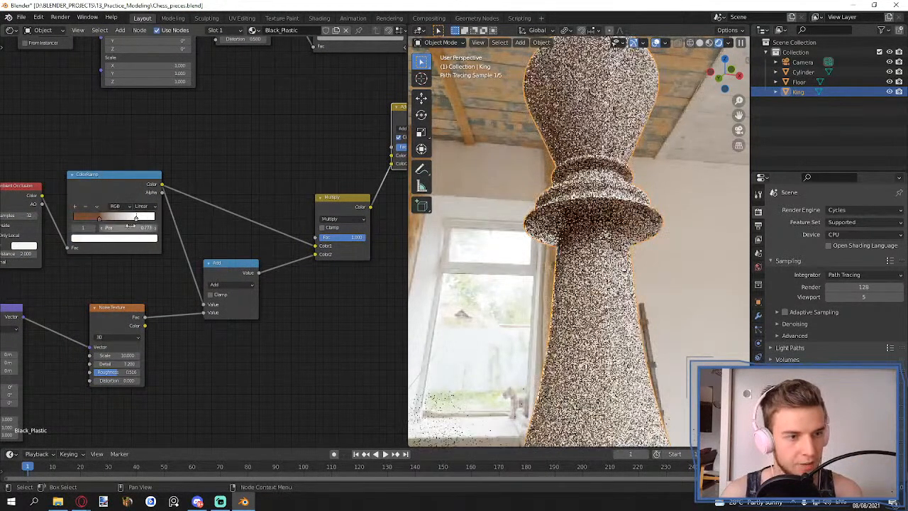
click(139, 238)
drag(140, 175, 140, 193)
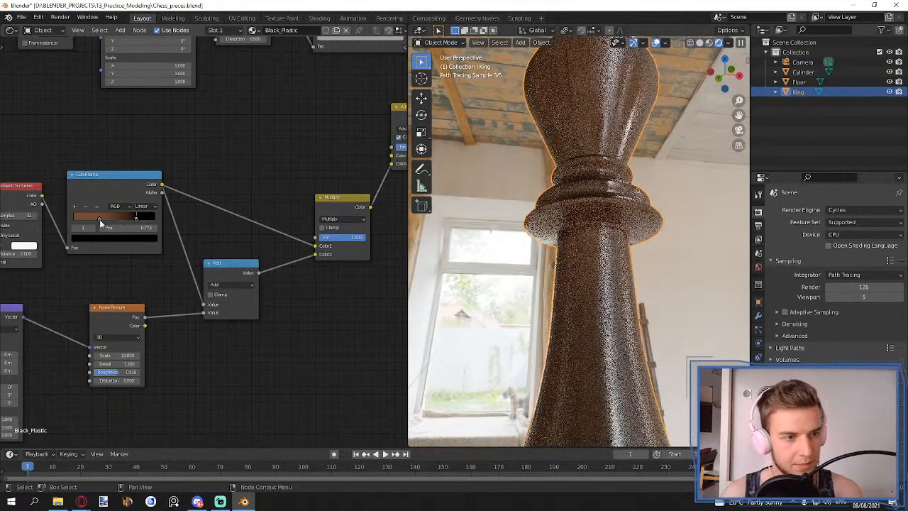
- Set the Ambient Occlusion node's distance to 1
middle_drag(156, 263, 284, 225)
scroll(221, 225, up, 2)
scroll(223, 230, up, 1)
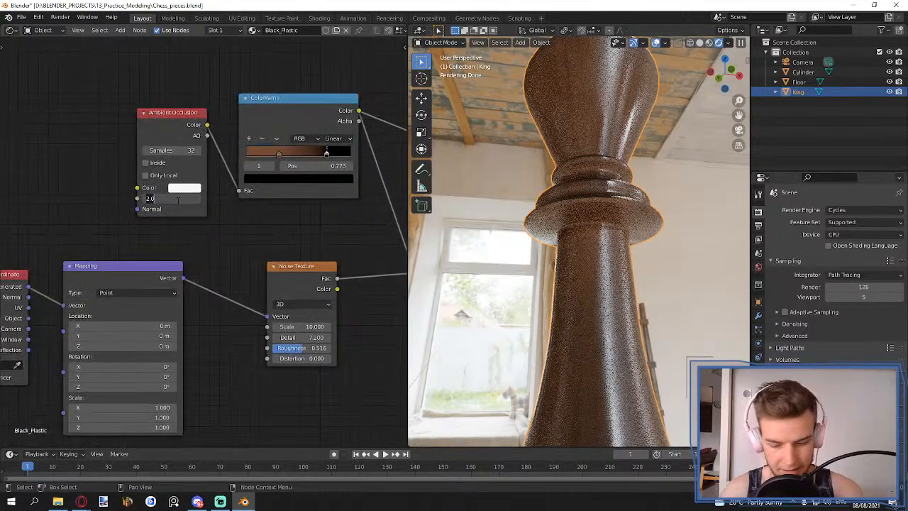
text(1)
key(Return)
- Shift the lower Noise Texture aside and insert a ColorRamp between it and the Add Math node
middle_drag(317, 227, 181, 223)
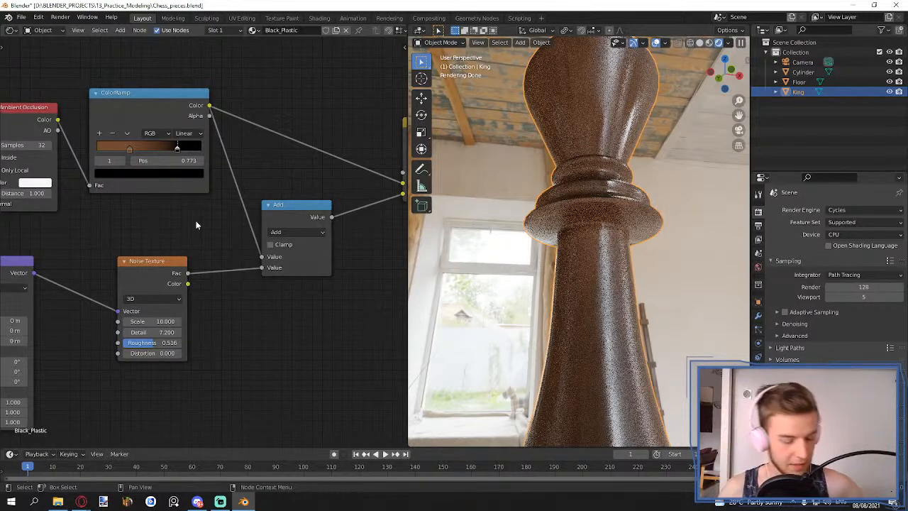
scroll(198, 221, down, 2)
middle_drag(257, 335, 356, 317)
drag(259, 242, 213, 243)
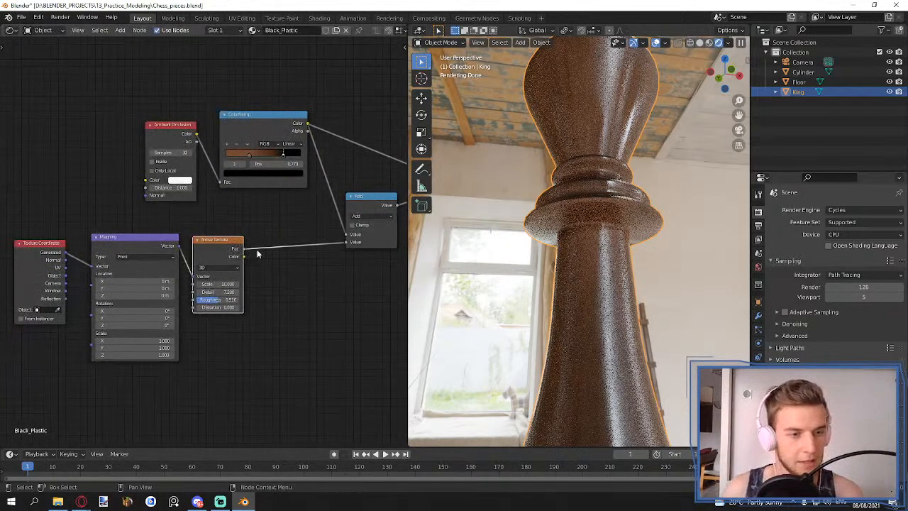
click(303, 289)
key(shift+a)
click(304, 289)
text(ramp)
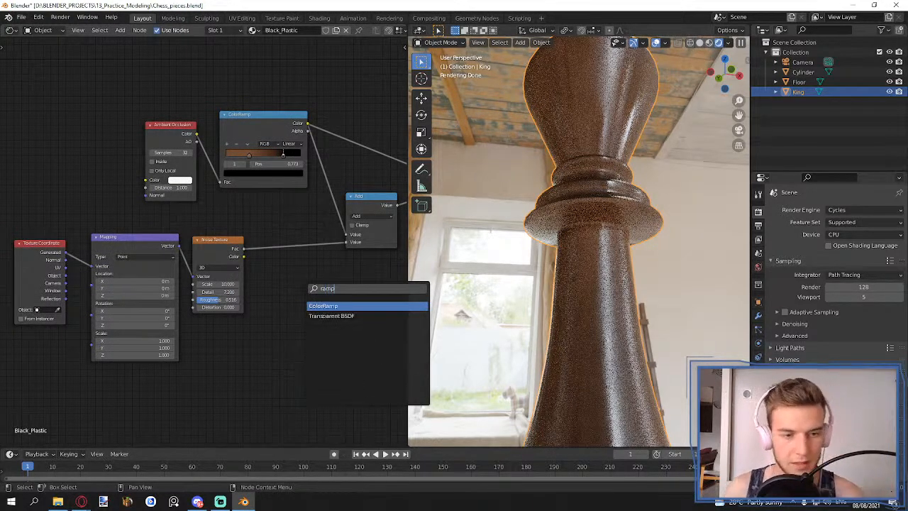
key(Return)
click(272, 245)
middle_drag(329, 336, 235, 326)
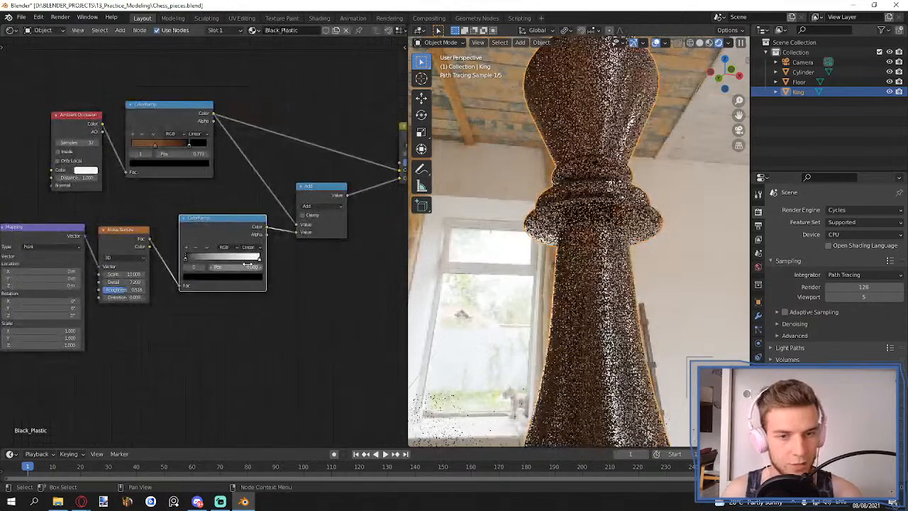
- Narrow the noise ColorRamp by moving both stops inward, with white at 0.598, and set the Math node's operation to Multiply
scroll(248, 264, up, 1)
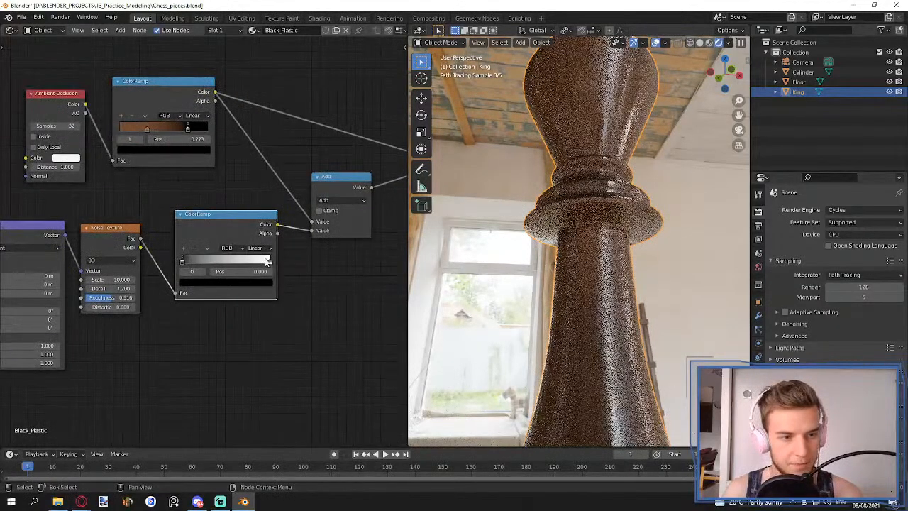
drag(267, 262, 240, 262)
drag(183, 262, 241, 266)
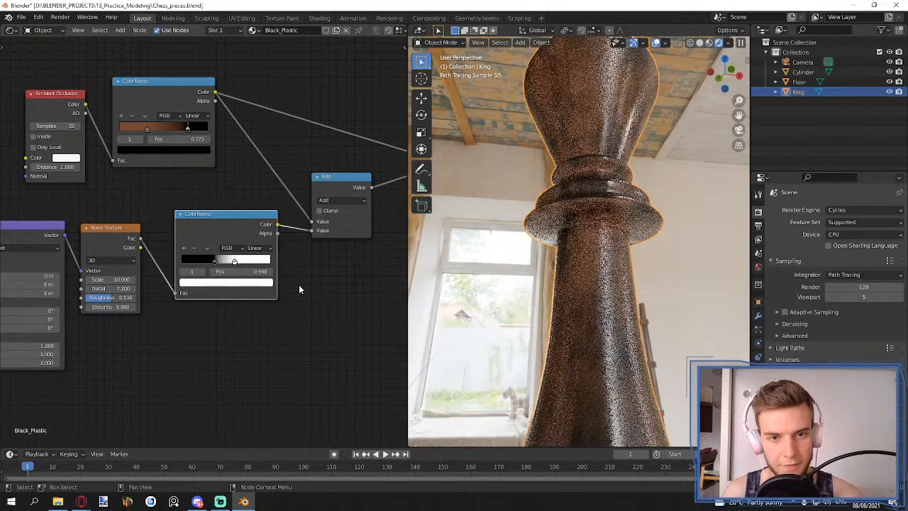
click(342, 200)
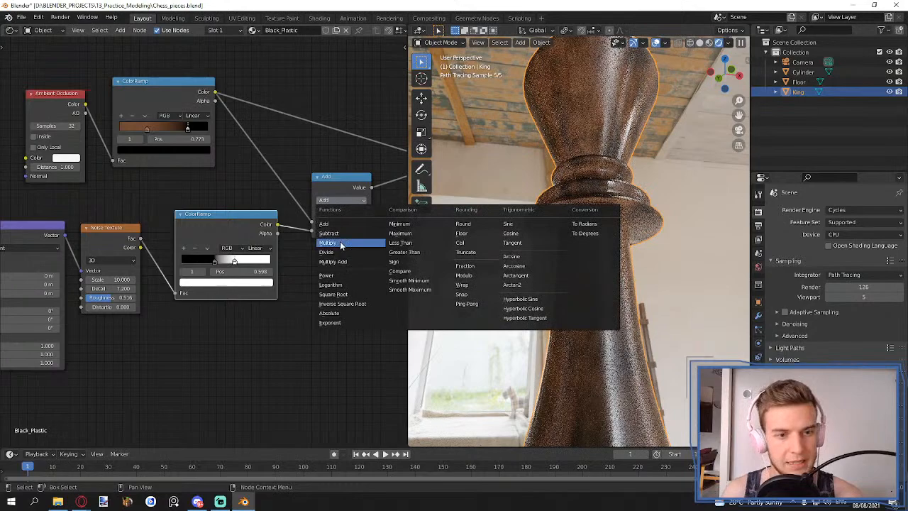
click(341, 241)
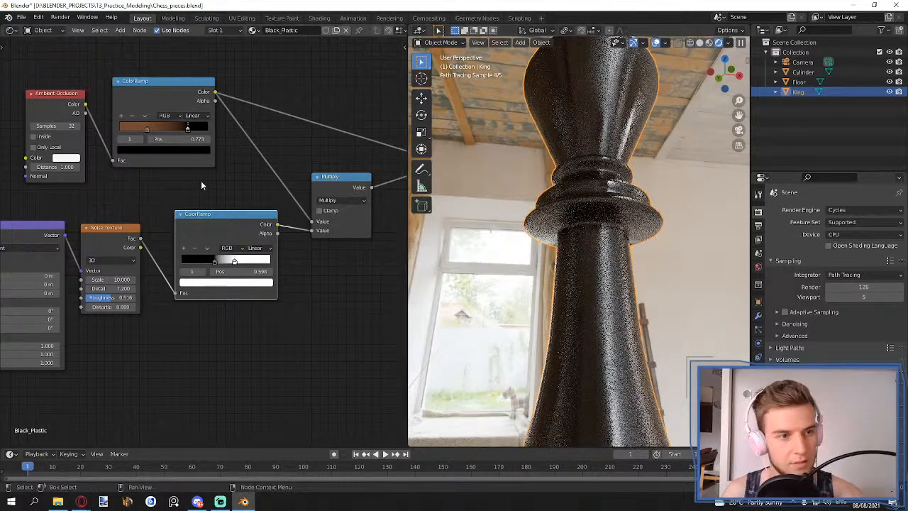
- Set the Ambient Occlusion node's distance to 3.000
click(57, 167)
text(1.0)
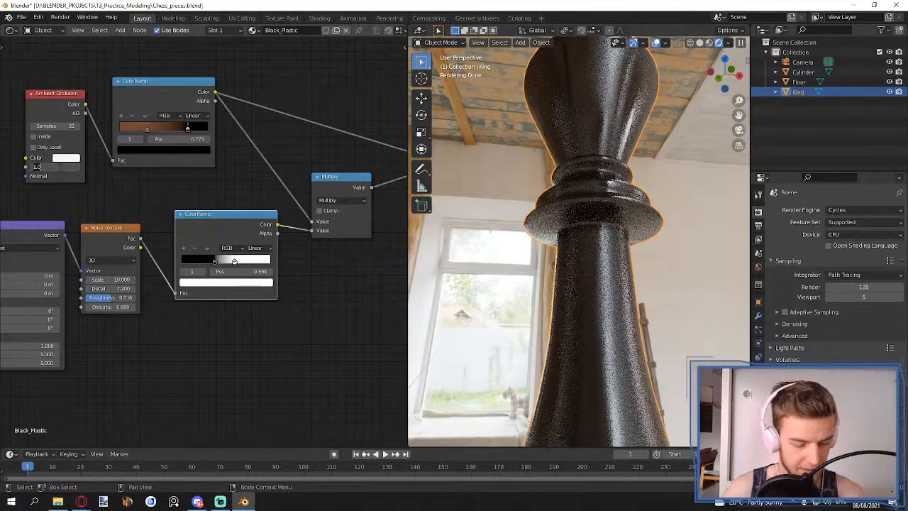
key(Return)
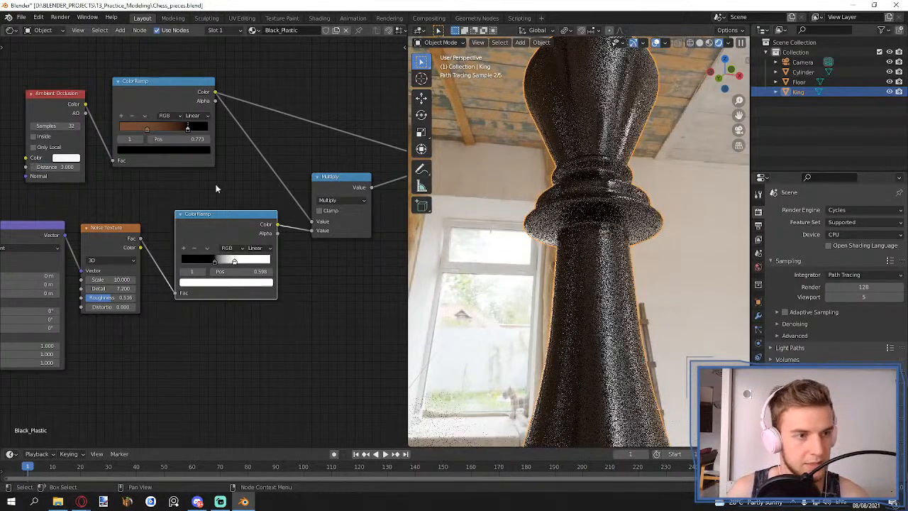
- Try adjusting the brightness of the black stop in the Ambient Occlusion ColorRamp
middle_drag(213, 183, 178, 183)
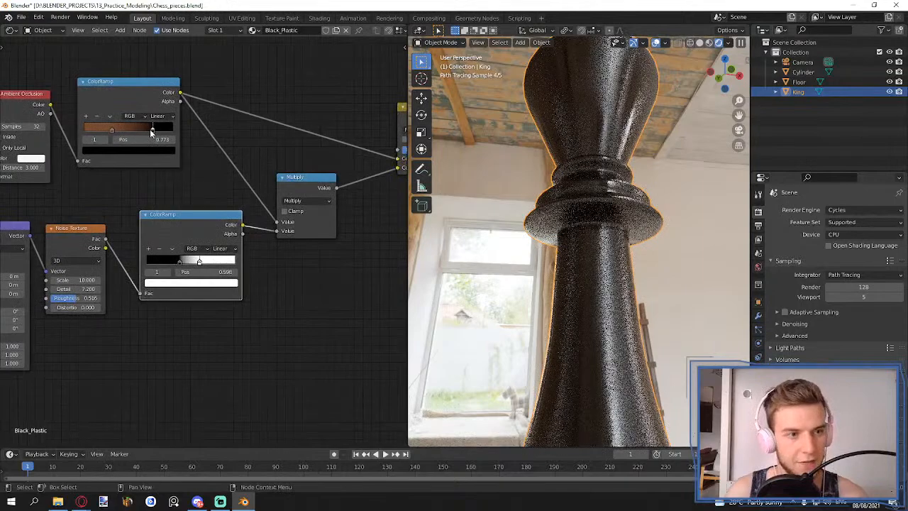
click(145, 149)
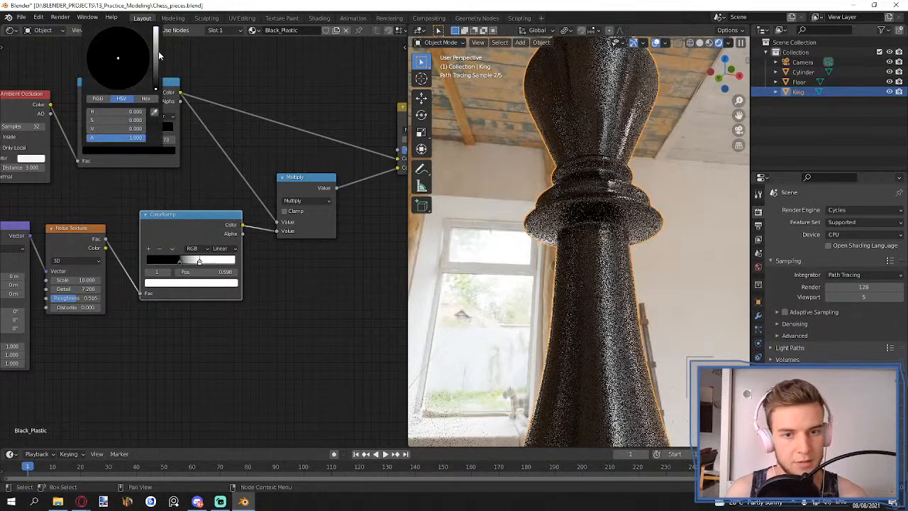
mouse_move(156, 86)
mouse_down()
mouse_move(159, 39)
mouse_move(157, 89)
mouse_up()
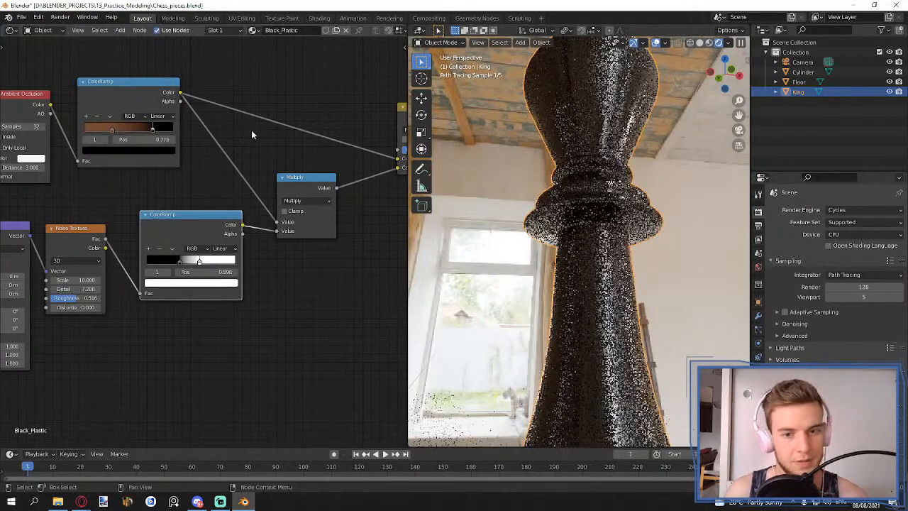
- Swap the node groups so the Base Color nodes sit above and the roughness noise chain sits below
middle_drag(262, 134, 126, 154)
scroll(261, 202, down, 6)
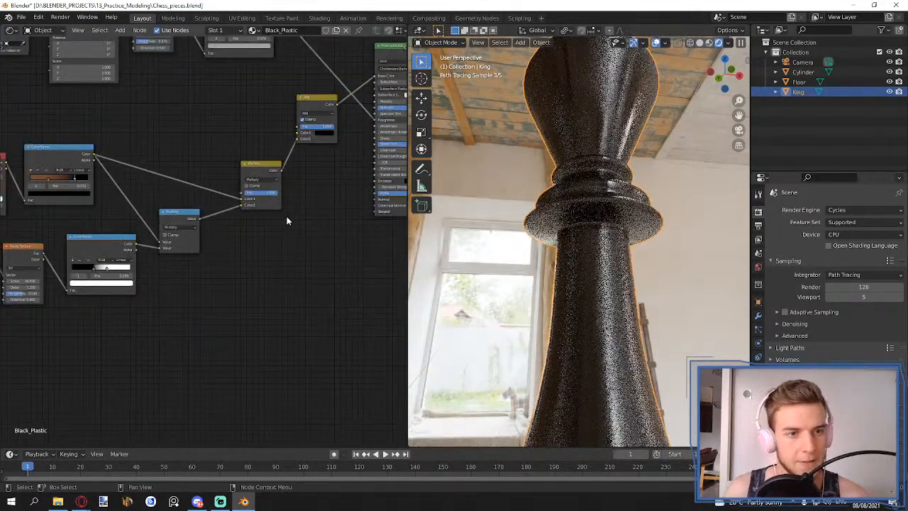
middle_drag(287, 225, 289, 260)
scroll(289, 260, down, 3)
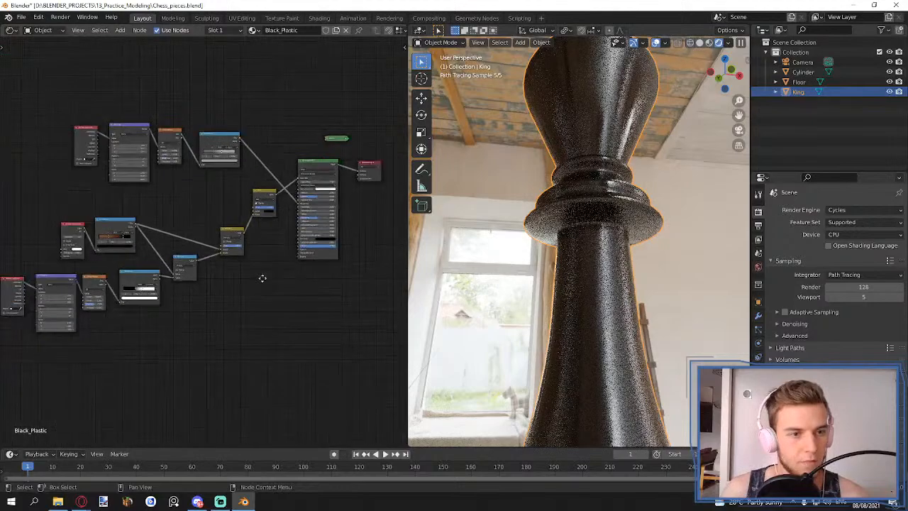
drag(48, 331, 313, 167)
middle_drag(323, 234, 314, 287)
scroll(314, 288, down, 4)
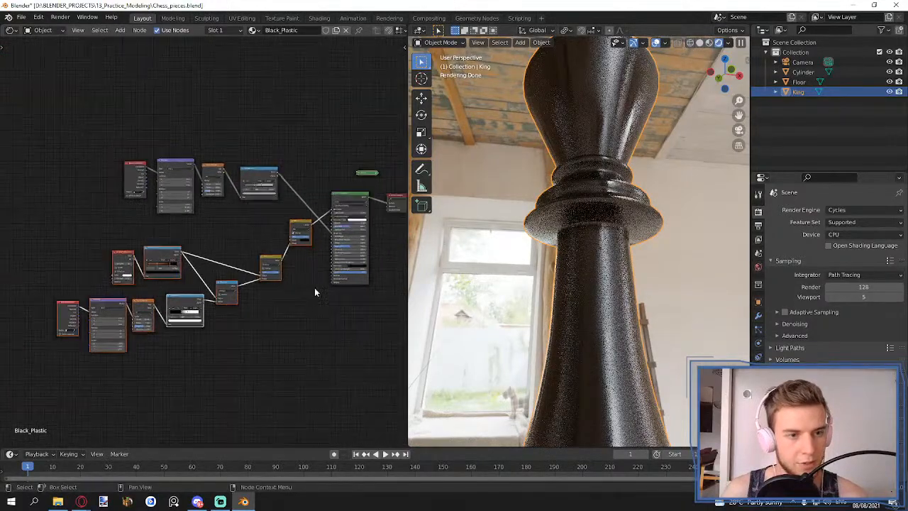
key(g)
click(247, 159)
drag(134, 244, 267, 194)
key(g)
click(245, 321)
- Reposition the Base Color node group, raising its Ambient Occlusion, noise and Math nodes away from the Mix nodes
drag(293, 61, 88, 159)
key(g)
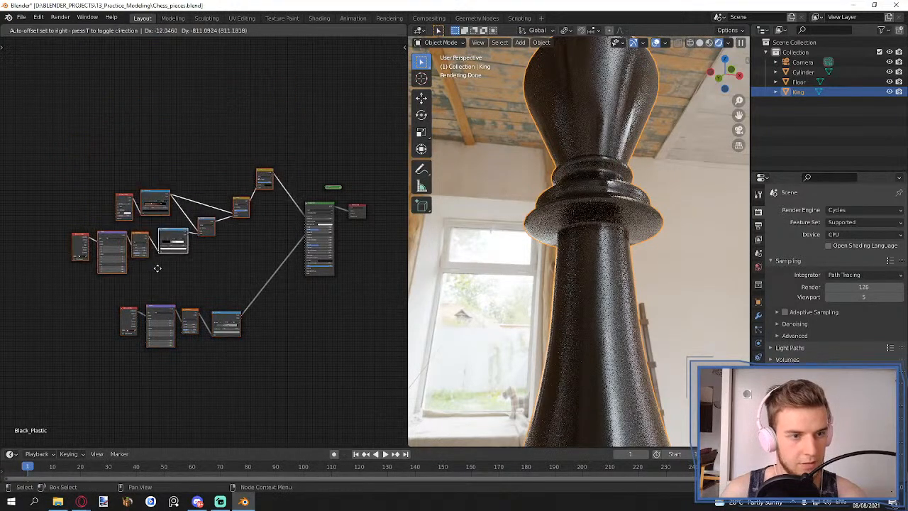
click(158, 267)
drag(216, 276, 82, 188)
key(g)
click(110, 139)
- Shift the Ambient Occlusion ColorRamp's stops toward its start, with brown at 0.026, and set its interpolation to Constant
scroll(228, 217, up, 7)
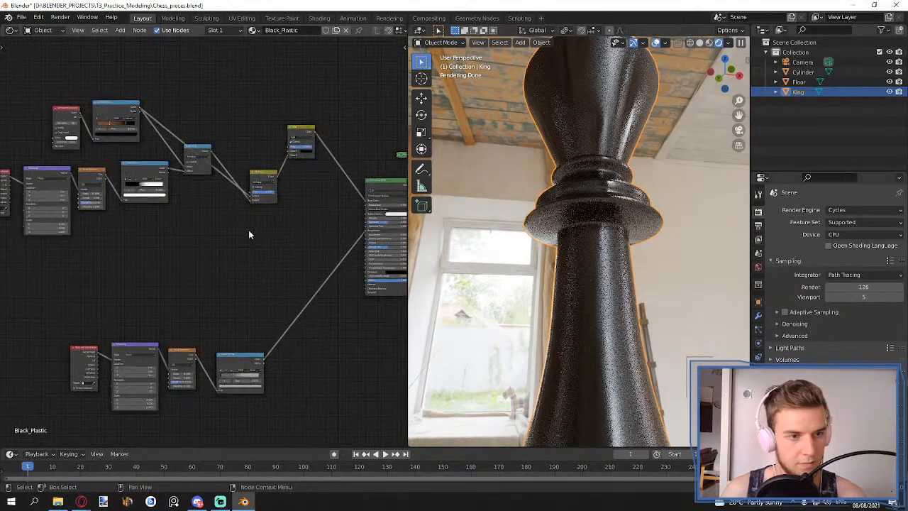
middle_drag(234, 232, 309, 249)
scroll(260, 219, up, 5)
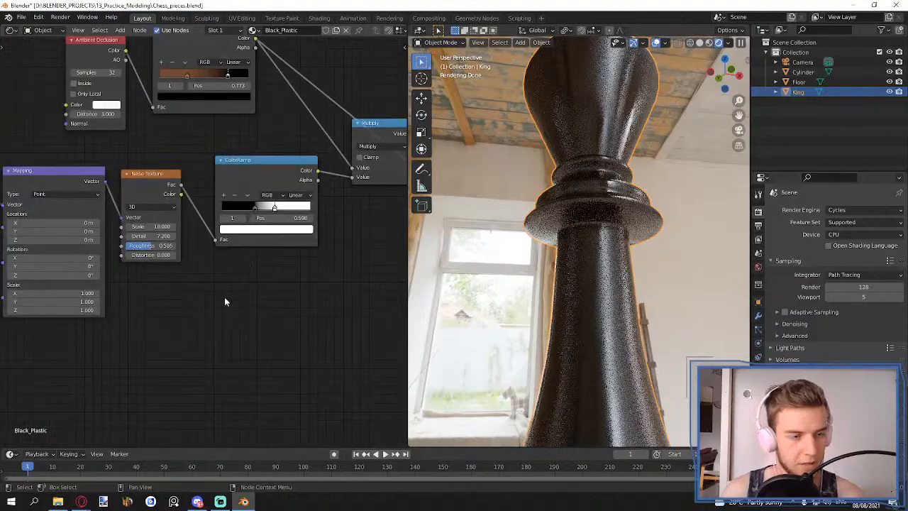
mouse_move(298, 324)
middle_down()
mouse_move(258, 333)
mouse_move(285, 331)
middle_up()
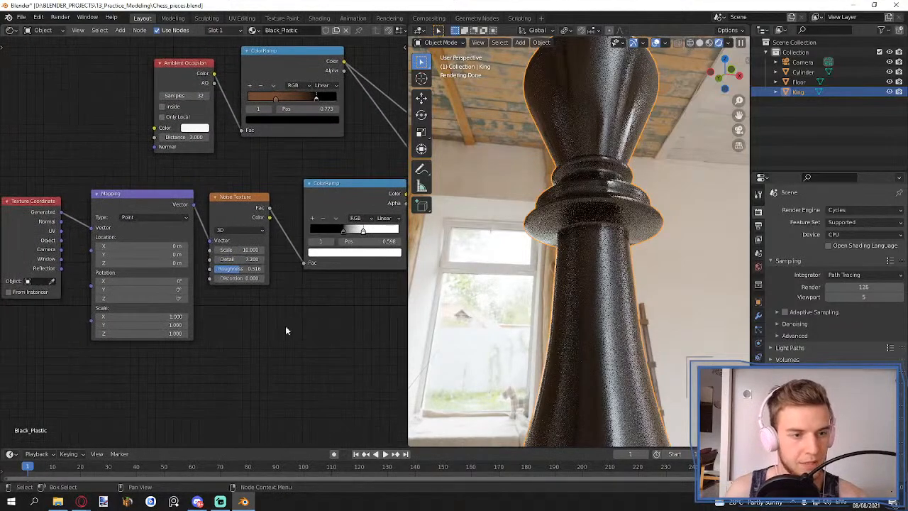
middle_drag(233, 344, 161, 334)
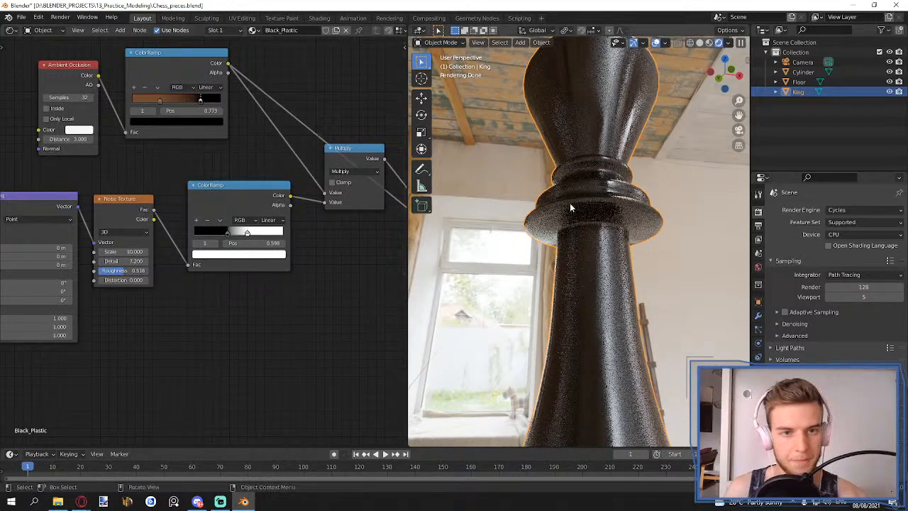
middle_drag(170, 154, 221, 201)
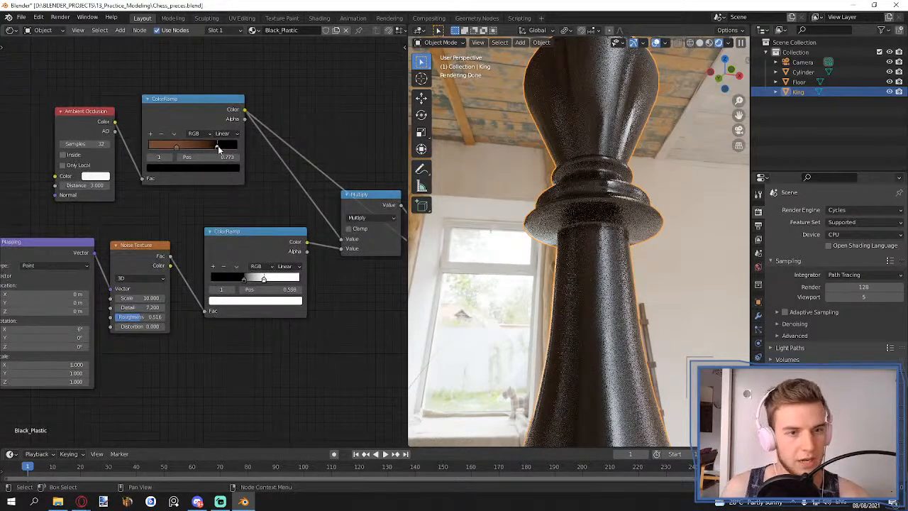
drag(217, 145, 152, 147)
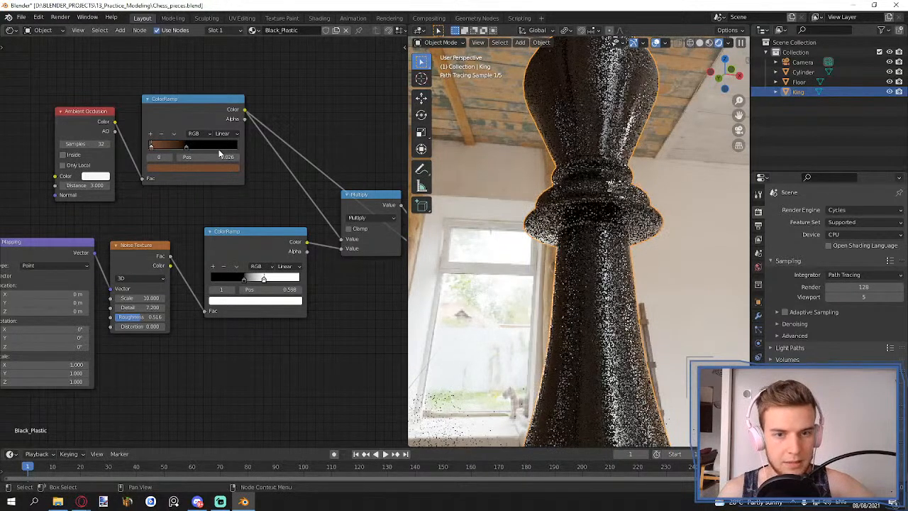
click(235, 134)
click(240, 179)
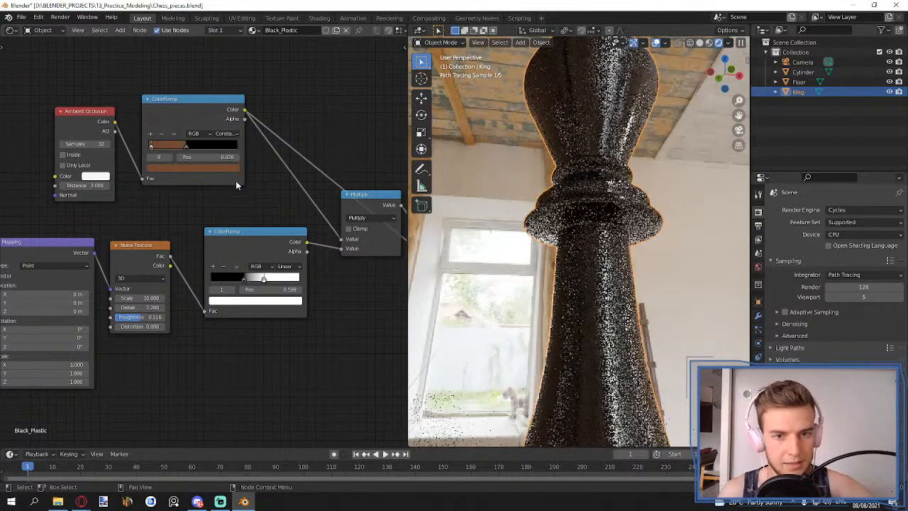
- Test the black stop of the Ambient Occlusion ColorRamp at 0.611, 0.144 and 0.559
drag(186, 146, 203, 146)
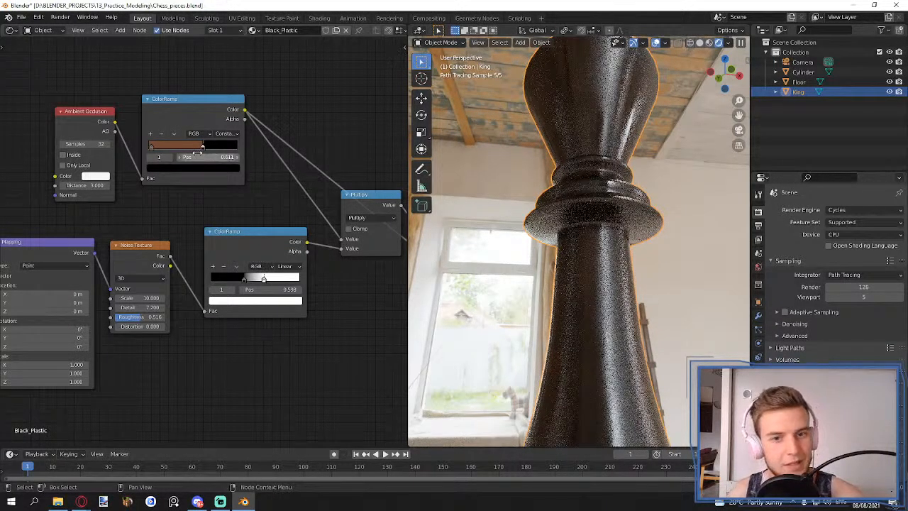
drag(204, 146, 161, 147)
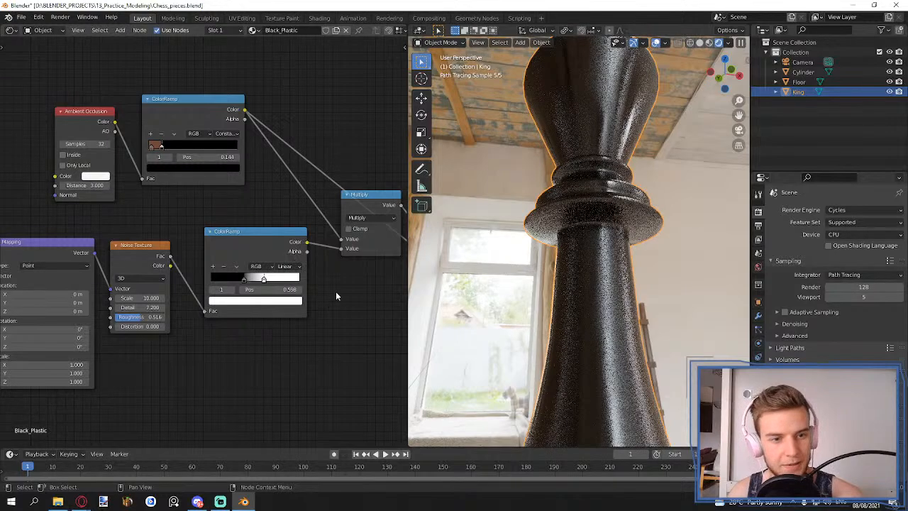
middle_drag(335, 290, 266, 284)
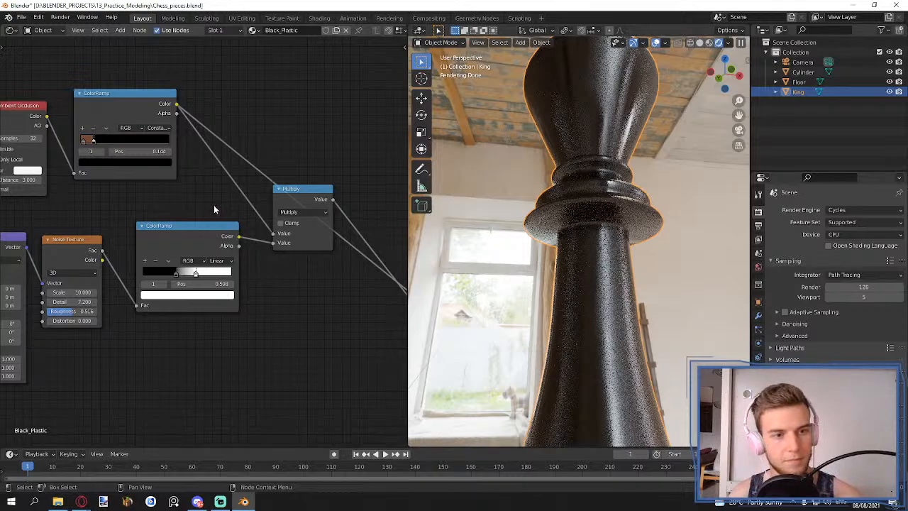
middle_drag(266, 280, 129, 266)
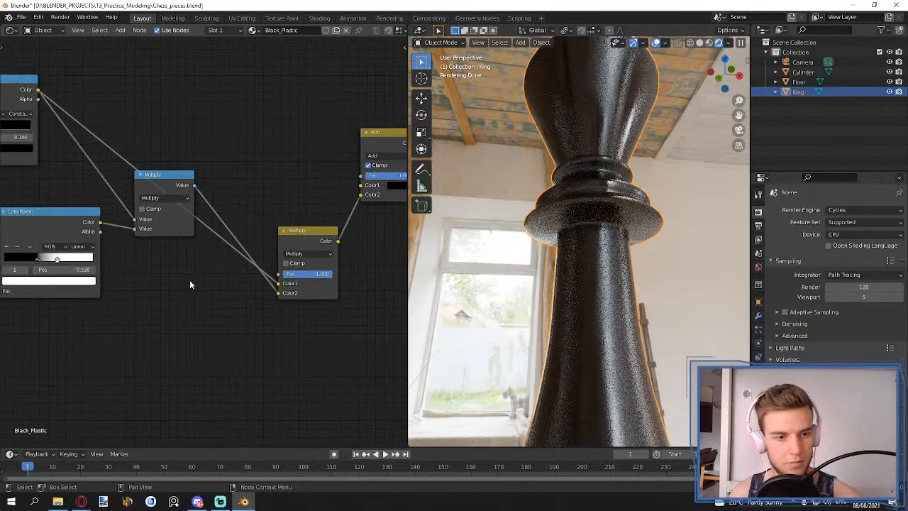
scroll(186, 283, down, 1)
middle_drag(176, 289, 265, 290)
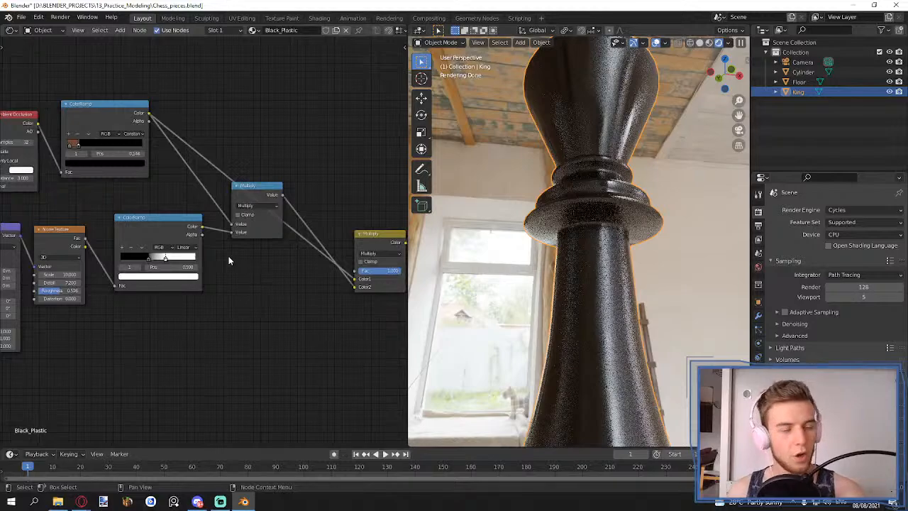
drag(79, 148, 114, 148)
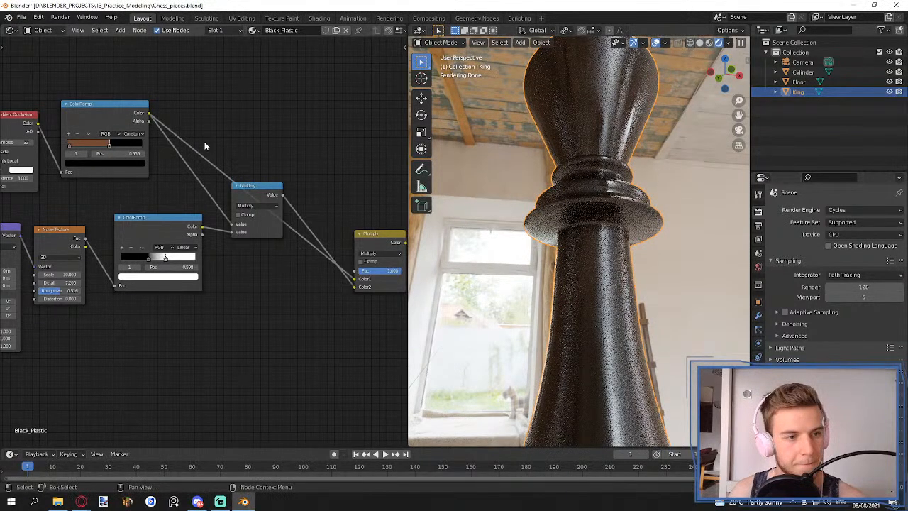
- Reverse the Ambient Occlusion ColorRamp with black at the start and brown at 1.000, and set its interpolation to Ease
middle_drag(87, 152, 144, 156)
click(128, 147)
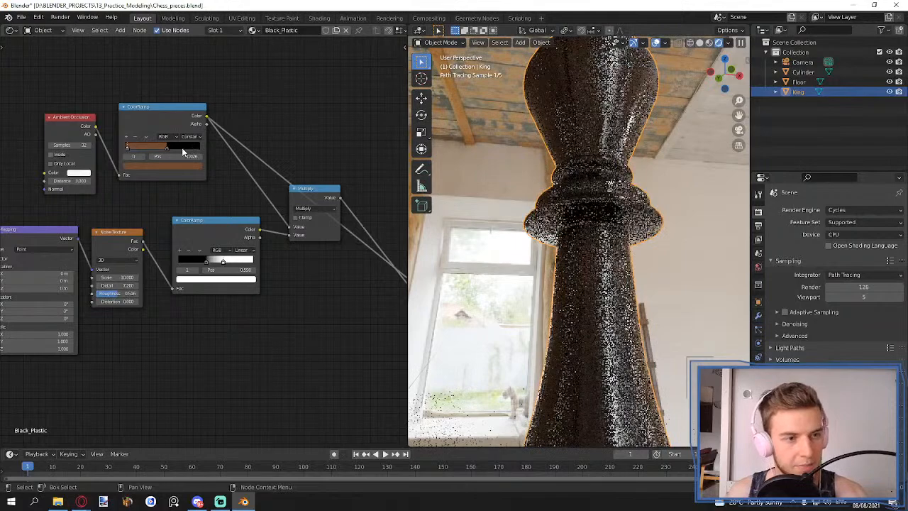
drag(167, 148, 202, 150)
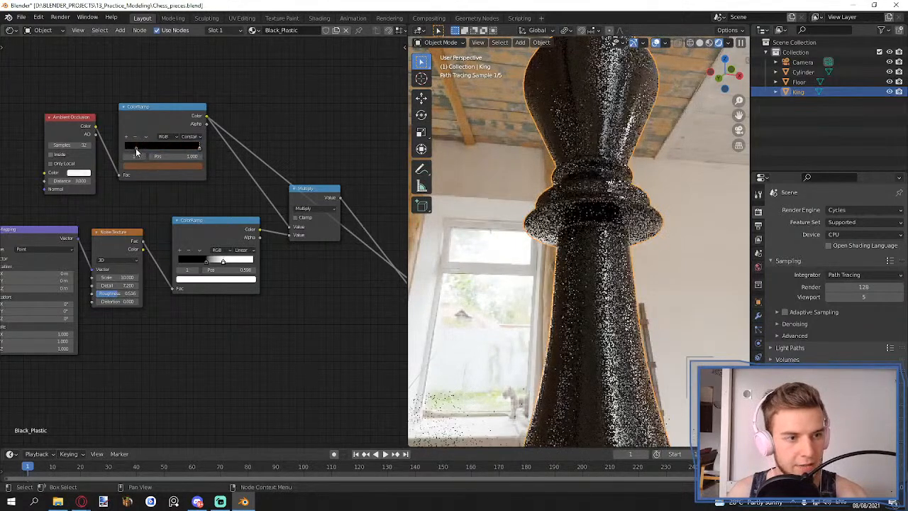
click(135, 147)
click(190, 136)
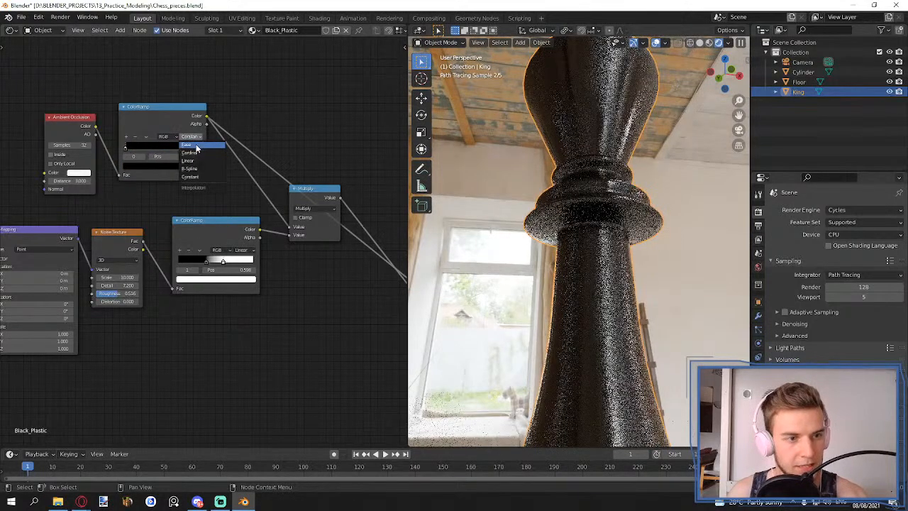
click(197, 146)
- Turn the Ambient Occlusion ColorRamp's brown stop white by raising its value to 1.000 and removing its saturation
click(179, 162)
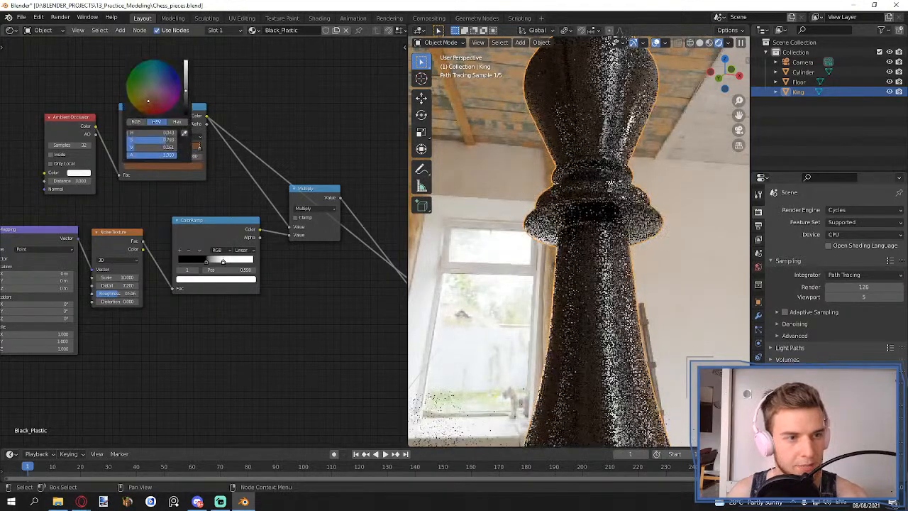
drag(186, 91, 186, 62)
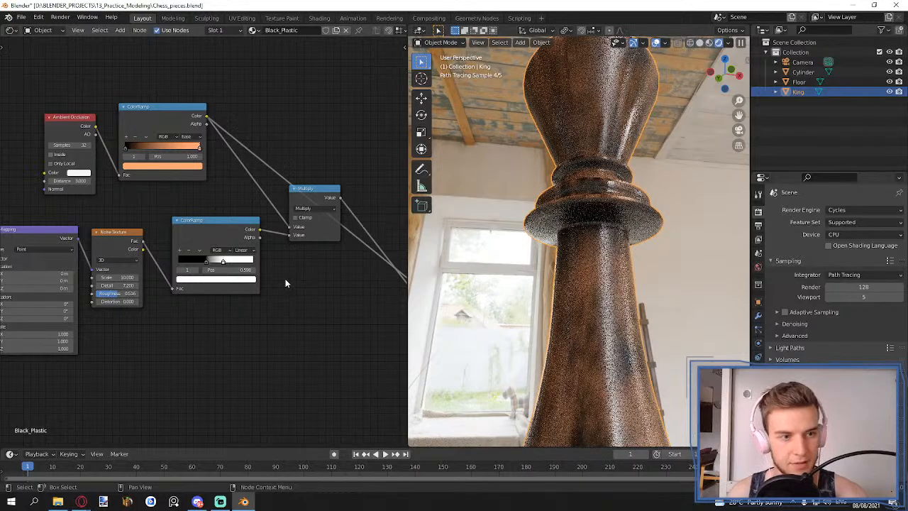
click(194, 166)
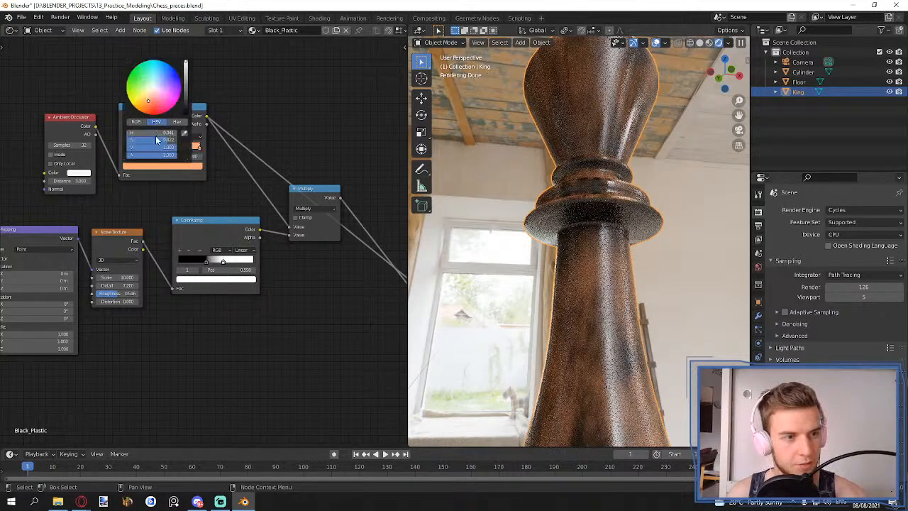
drag(158, 140, 125, 139)
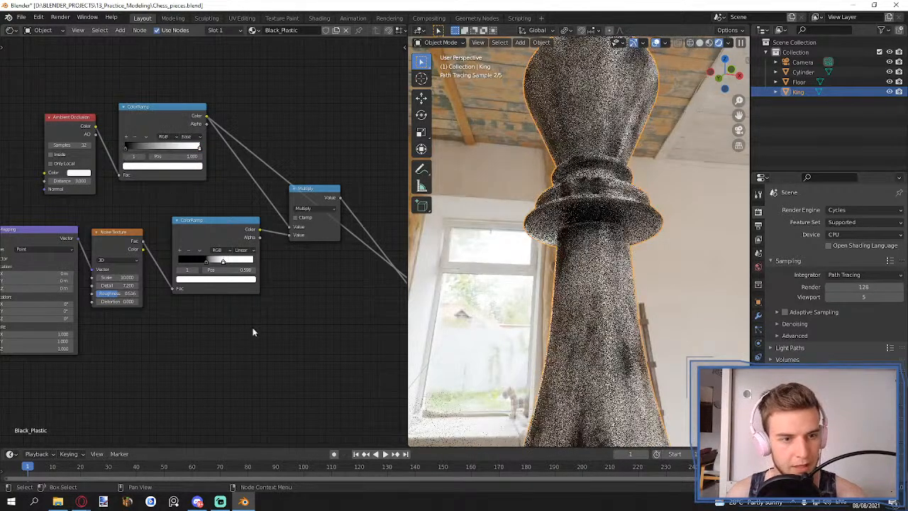
- Lower the Math Multiply node and move the noise chain with its ColorRamp farther away from it
middle_drag(287, 283, 210, 272)
drag(239, 189, 241, 239)
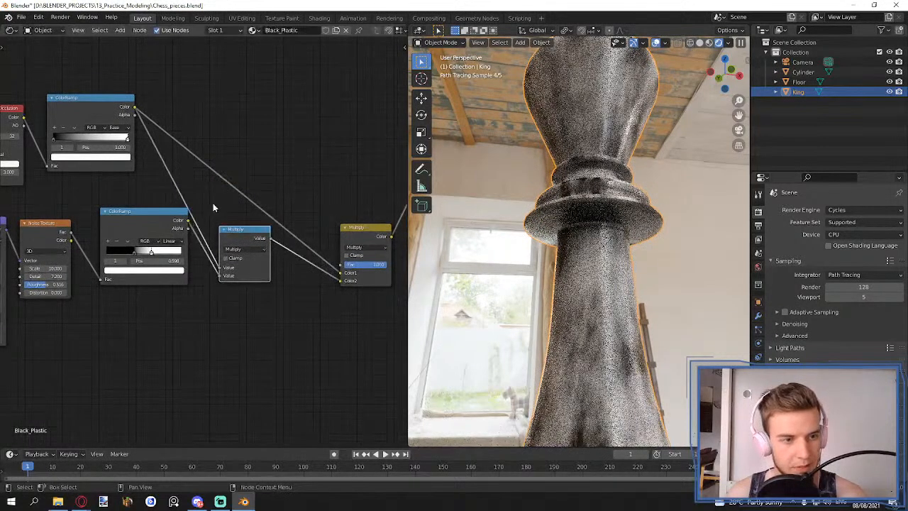
middle_drag(218, 202, 291, 186)
drag(185, 303, 37, 244)
middle_drag(207, 329, 329, 309)
drag(343, 314, 80, 212)
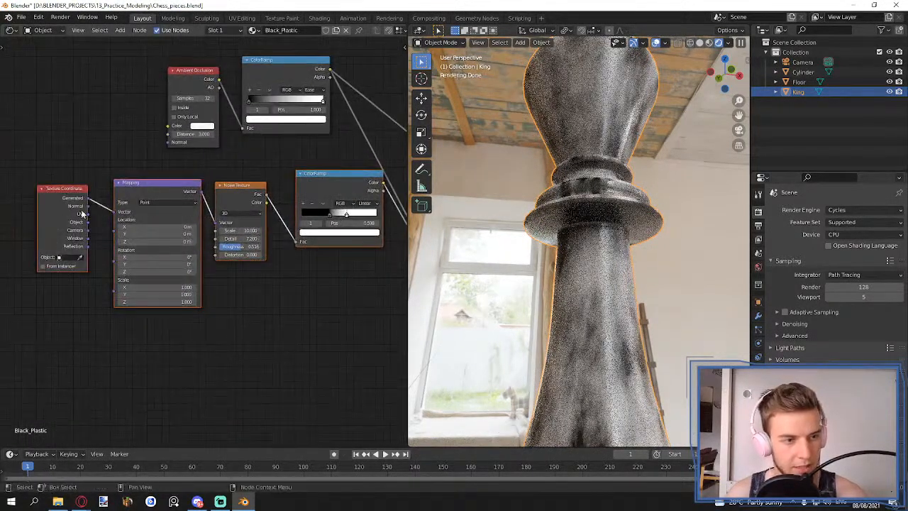
drag(314, 184, 170, 210)
click(336, 269)
middle_drag(340, 269, 271, 269)
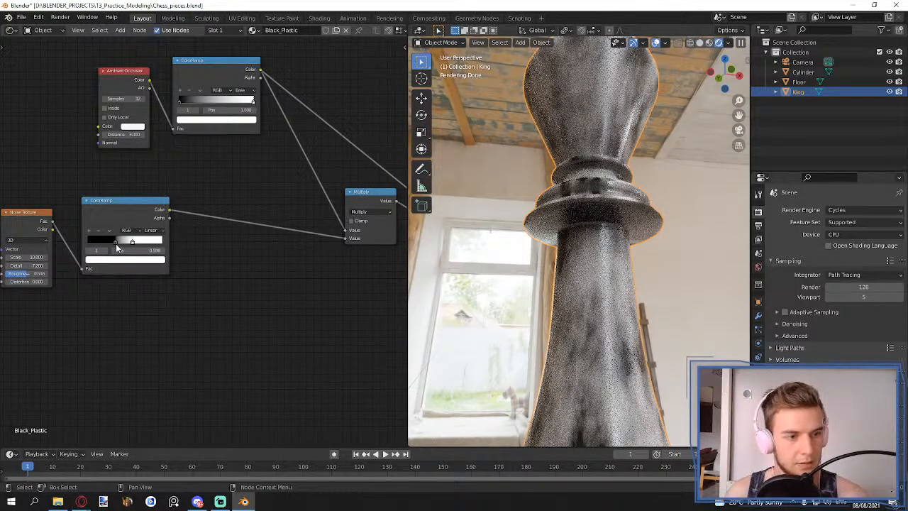
- Spread the noise ColorRamp's stops to black at 0.000 and white at 1.000, and set its interpolation to Ease
mouse_move(116, 246)
mouse_down()
mouse_move(86, 244)
mouse_move(161, 246)
mouse_move(115, 244)
mouse_up()
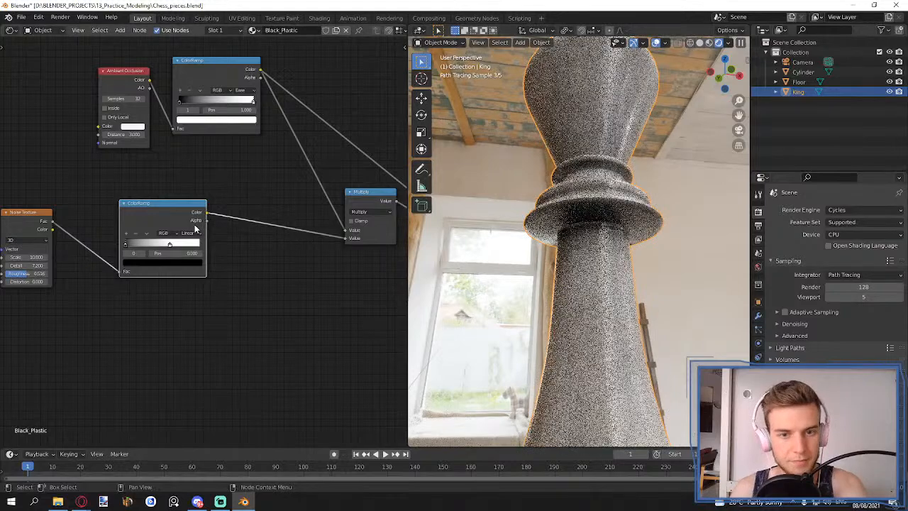
drag(171, 244, 204, 249)
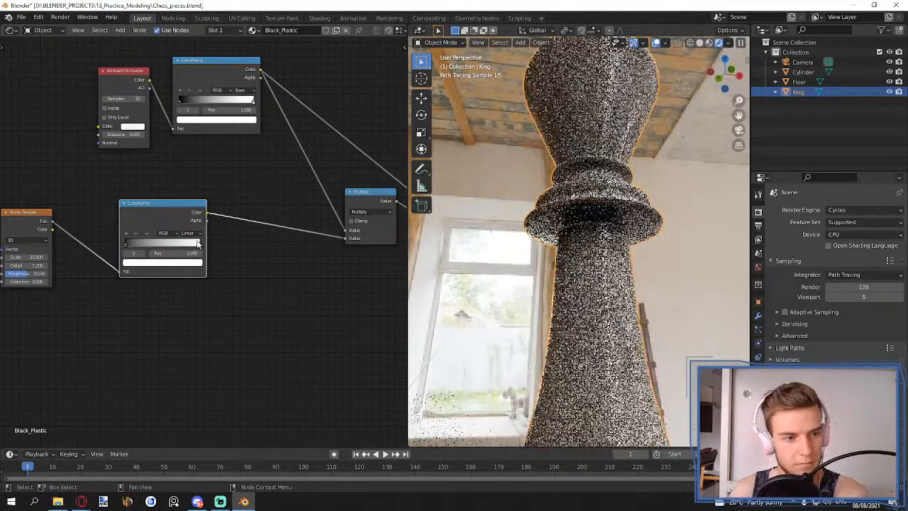
click(198, 233)
click(198, 242)
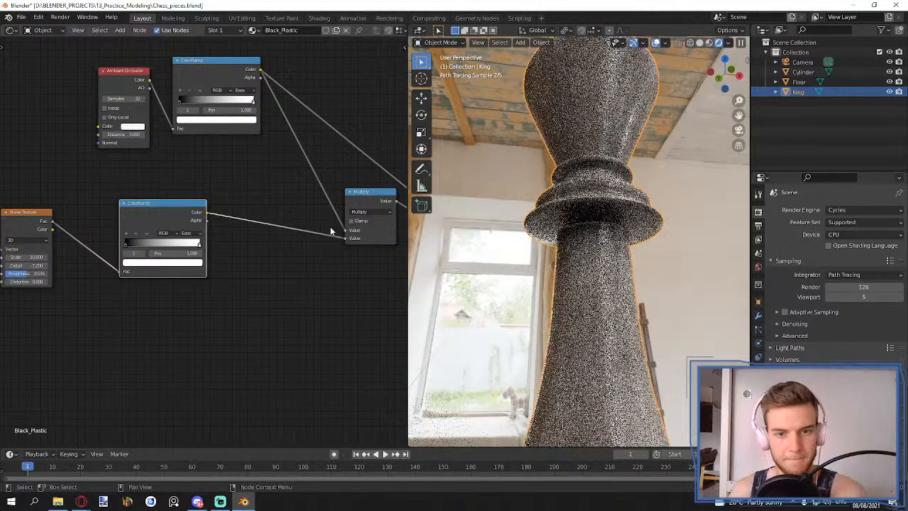
scroll(589, 263, down, 4)
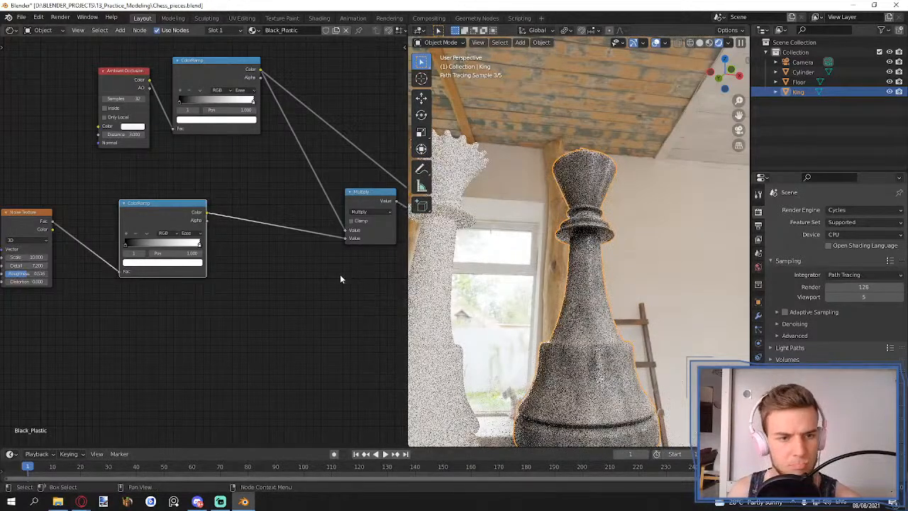
middle_drag(341, 279, 303, 293)
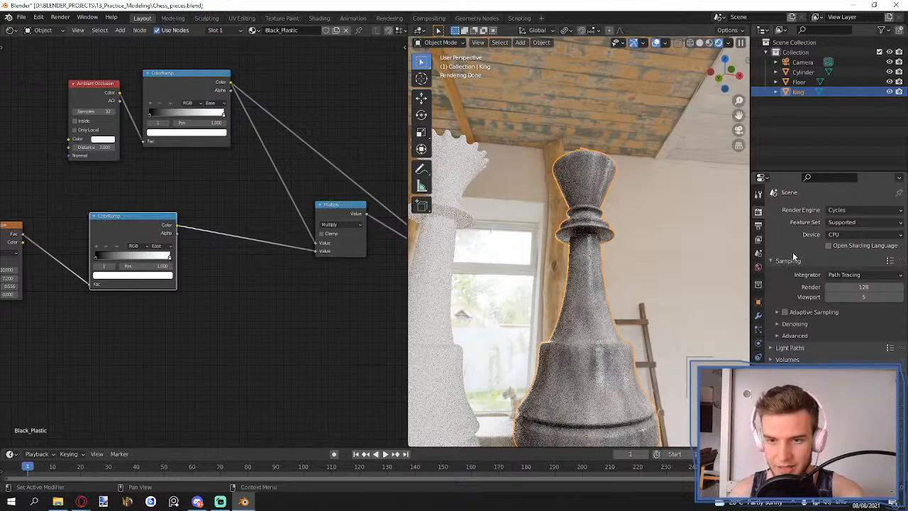
click(758, 225)
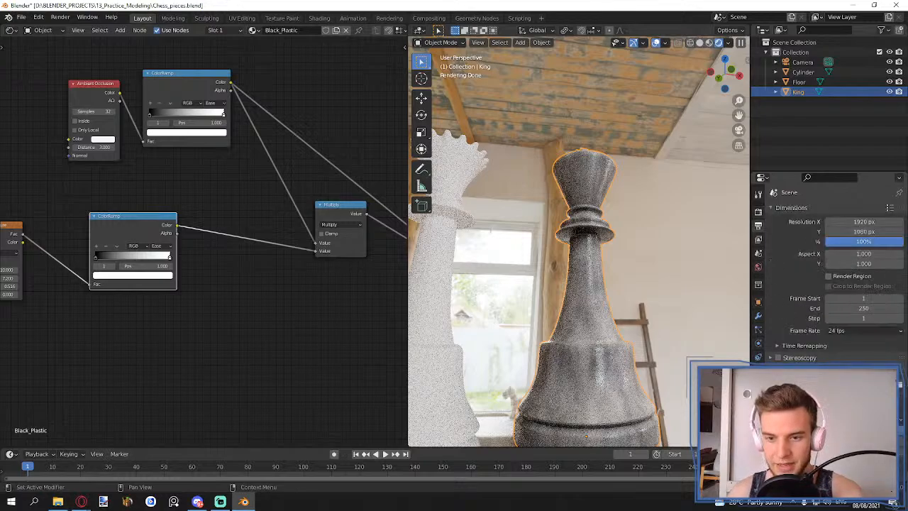
click(758, 211)
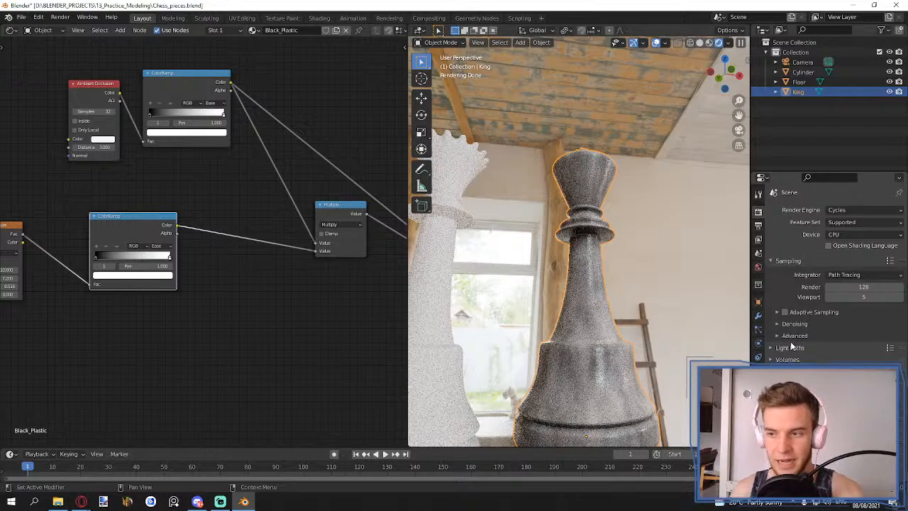
scroll(282, 188, up, 1)
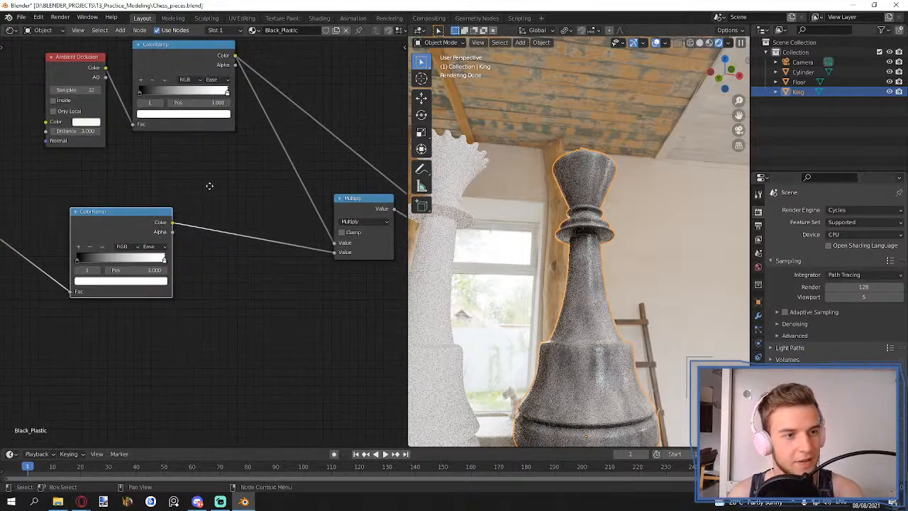
- Preview the Ambient Occlusion ColorRamp on the king and move its stops to black at 0.310 and white at 0.520
mouse_move(209, 186)
middle_down()
mouse_move(290, 261)
mouse_move(263, 233)
mouse_move(203, 202)
middle_up()
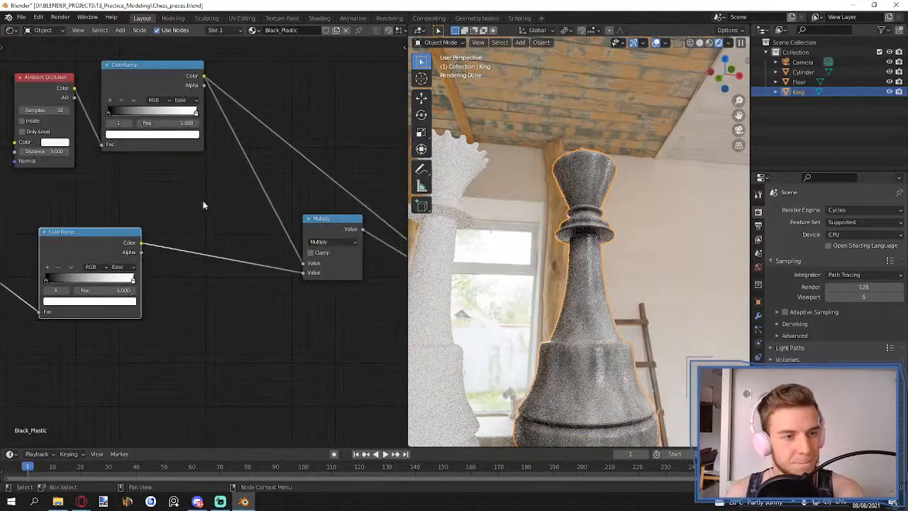
scroll(197, 184, down, 1)
ctrl+shift+click(169, 103)
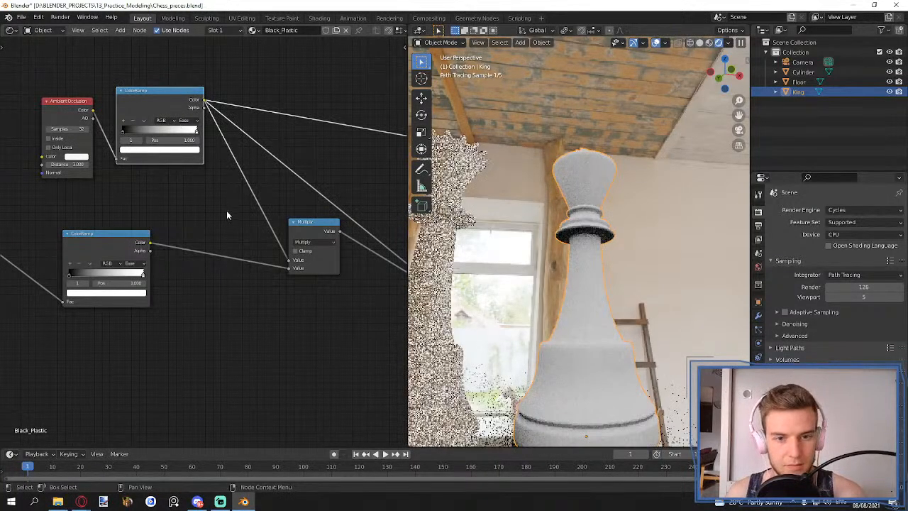
middle_drag(584, 260, 587, 273)
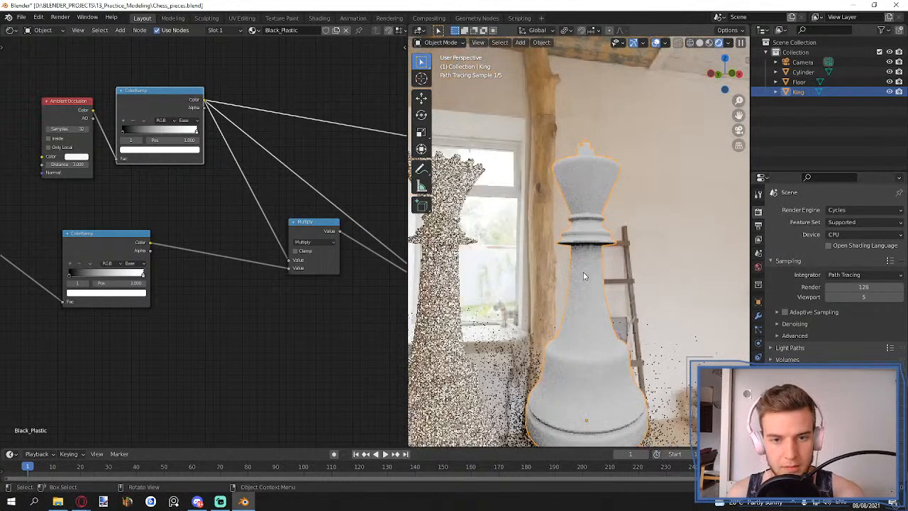
scroll(585, 276, up, 3)
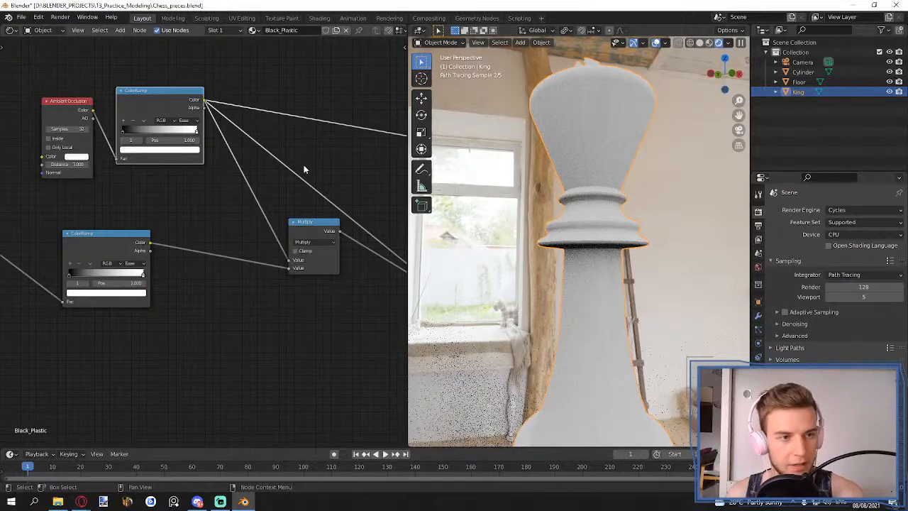
mouse_move(157, 141)
mouse_down()
mouse_move(120, 141)
mouse_move(146, 132)
mouse_up()
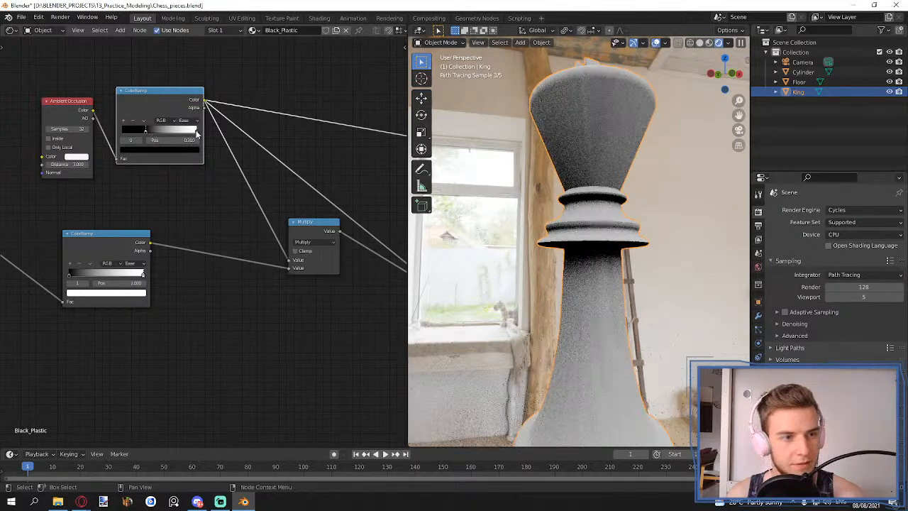
drag(195, 130, 157, 137)
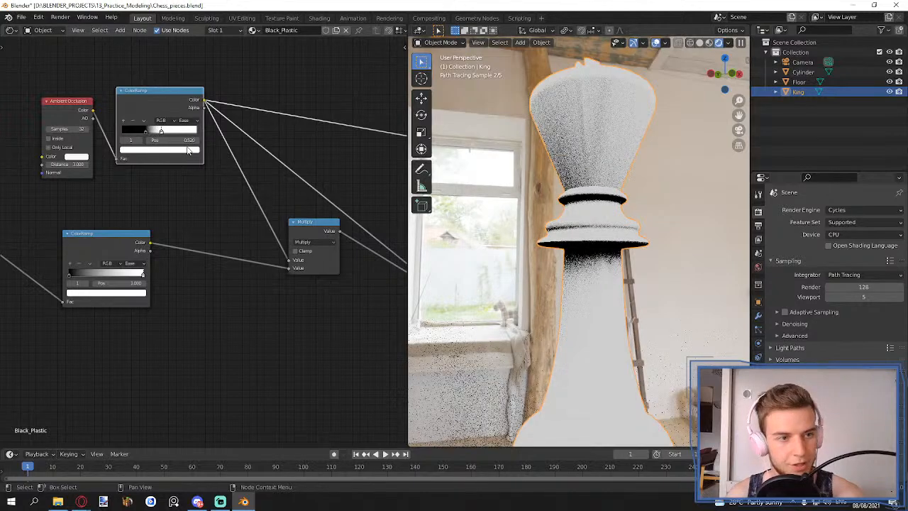
- Preview the noise ColorRamp on the king and tighten its stops to black at 0.384 and white at 0.528
scroll(252, 210, down, 2)
middle_drag(286, 290, 225, 263)
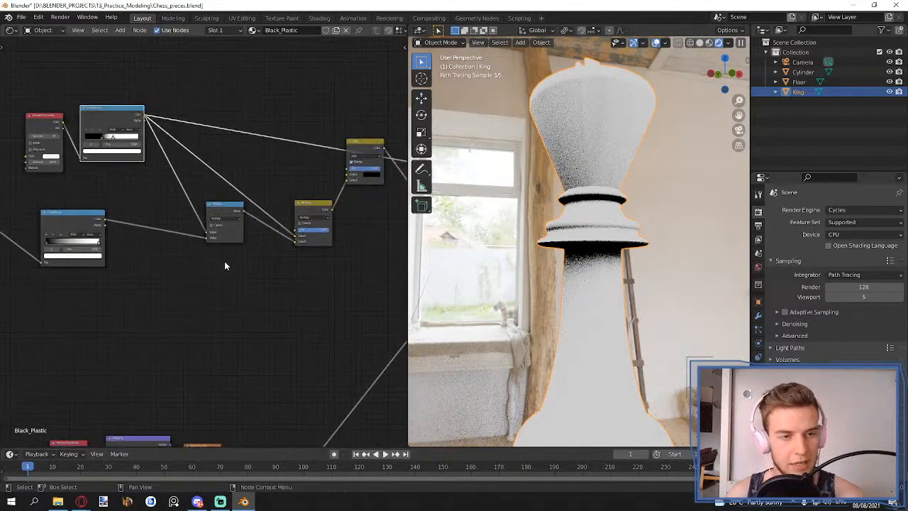
ctrl+shift+click(84, 216)
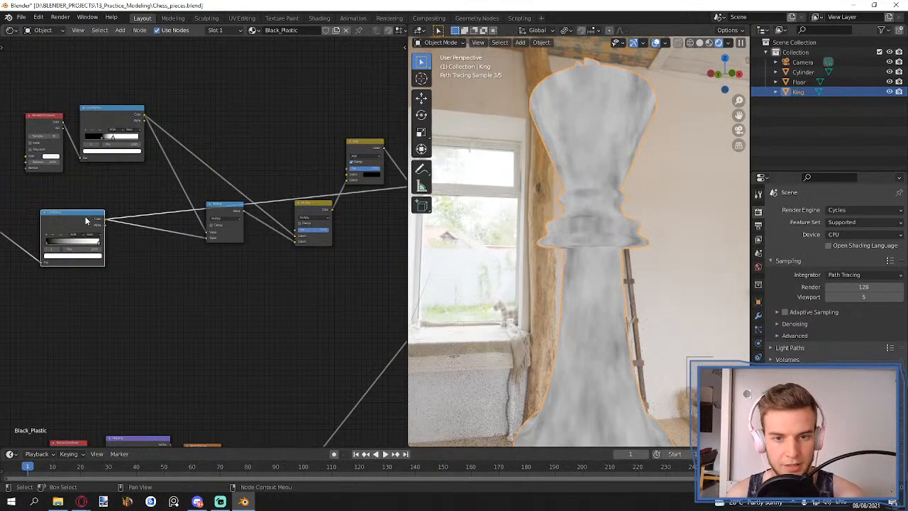
middle_drag(164, 249, 237, 249)
scroll(181, 262, up, 3)
middle_drag(138, 284, 268, 263)
scroll(269, 263, up, 6)
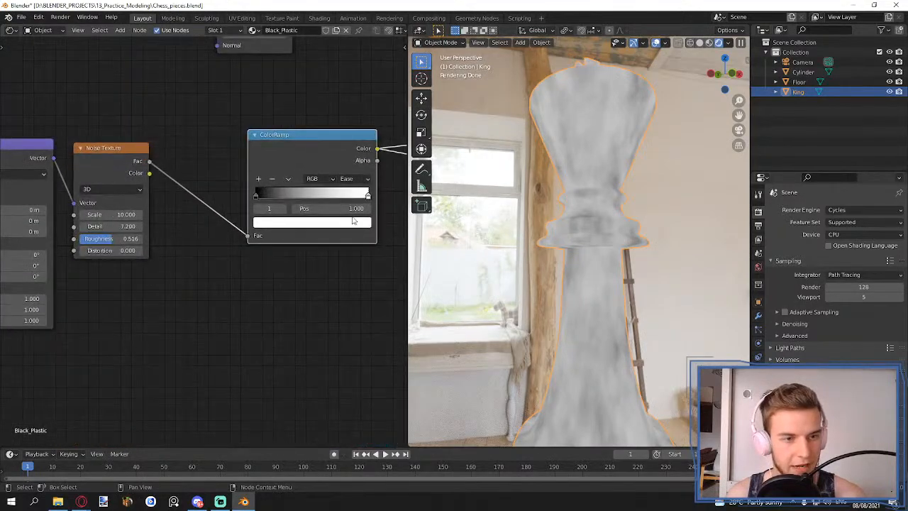
drag(370, 199, 298, 196)
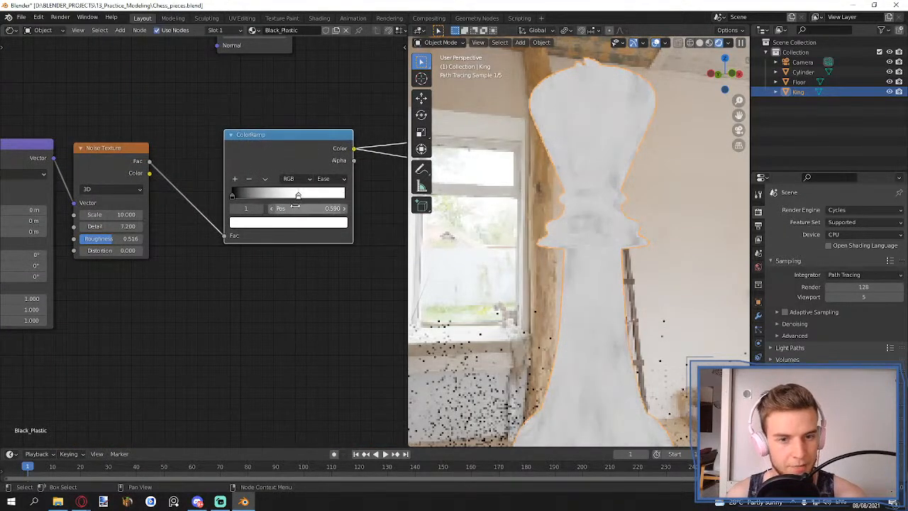
click(233, 196)
drag(233, 196, 276, 196)
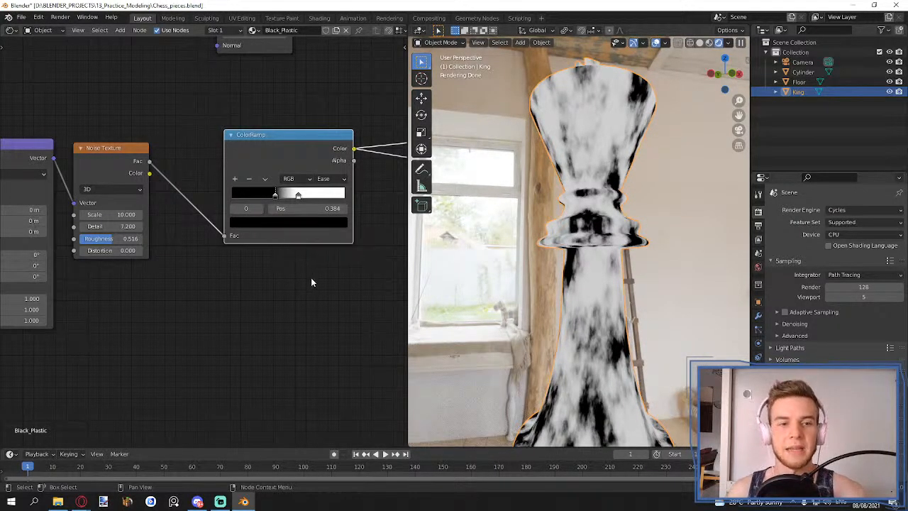
middle_drag(311, 282, 246, 284)
mouse_move(233, 195)
mouse_down()
mouse_move(204, 199)
mouse_move(227, 199)
mouse_up()
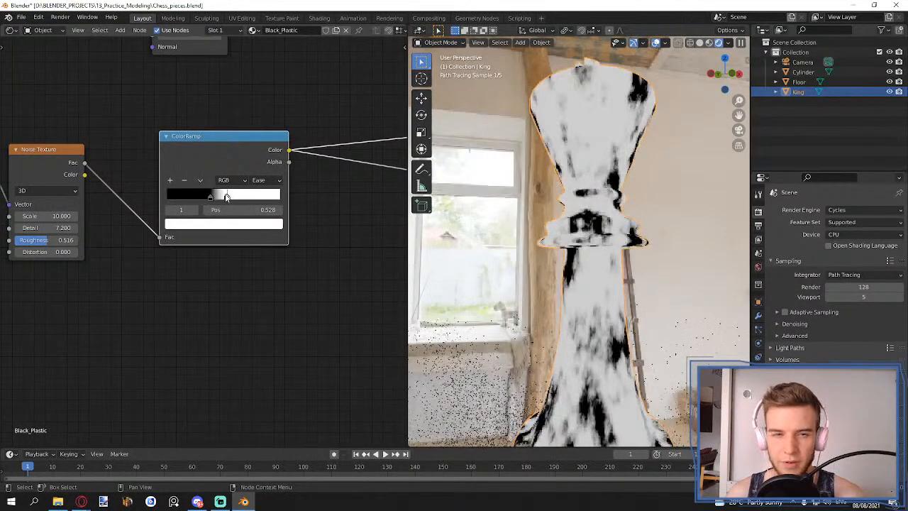
- Change the Math node combining the two ColorRamps from Multiply to Add and preview its result on the king
scroll(273, 250, down, 2)
middle_drag(273, 250, 158, 270)
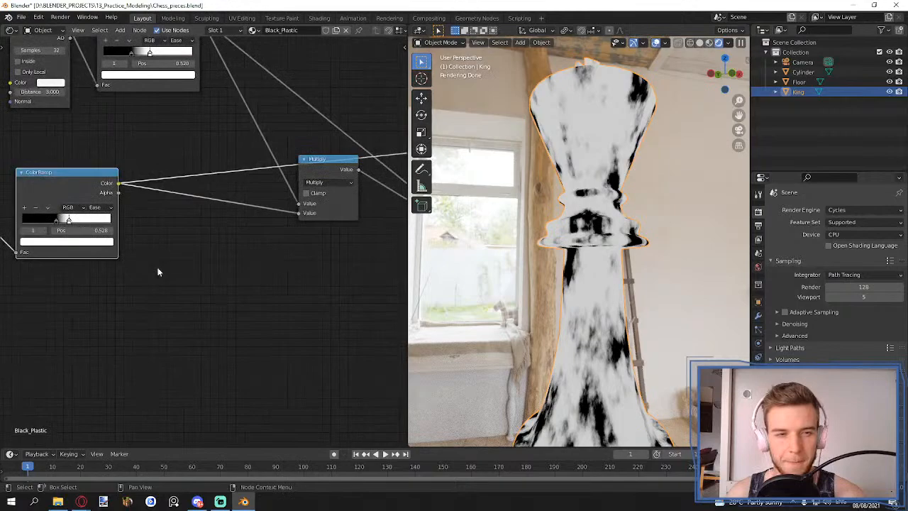
click(326, 182)
click(325, 205)
ctrl+shift+click(326, 173)
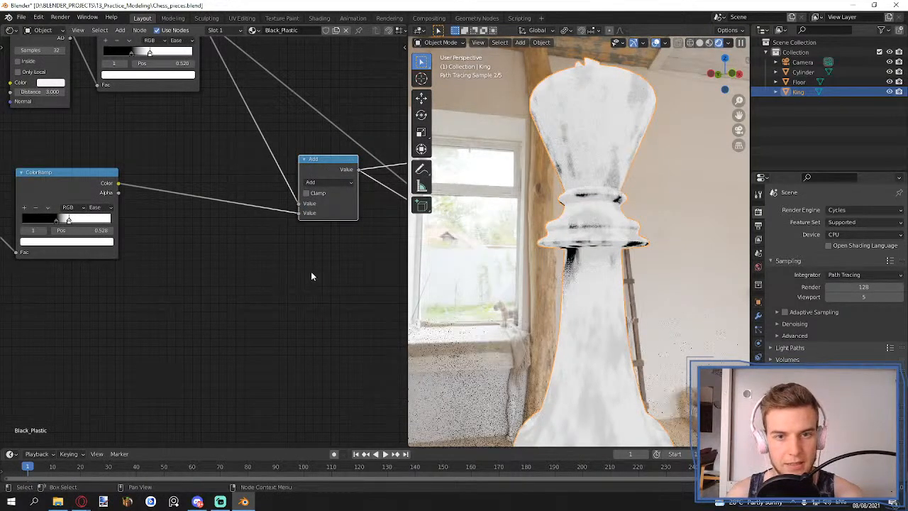
- Move the noise ColorRamp's white stop to 0.428 and set the Noise Texture's scale to 16
mouse_move(69, 222)
mouse_down()
mouse_move(107, 221)
mouse_move(44, 220)
mouse_move(61, 222)
mouse_up()
middle_drag(192, 278, 375, 270)
double_click(118, 228)
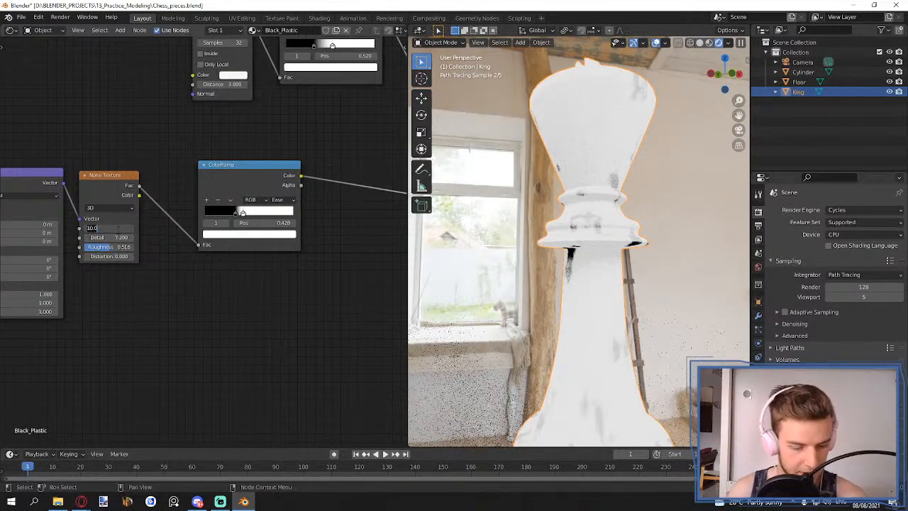
text(16)
key(Return)
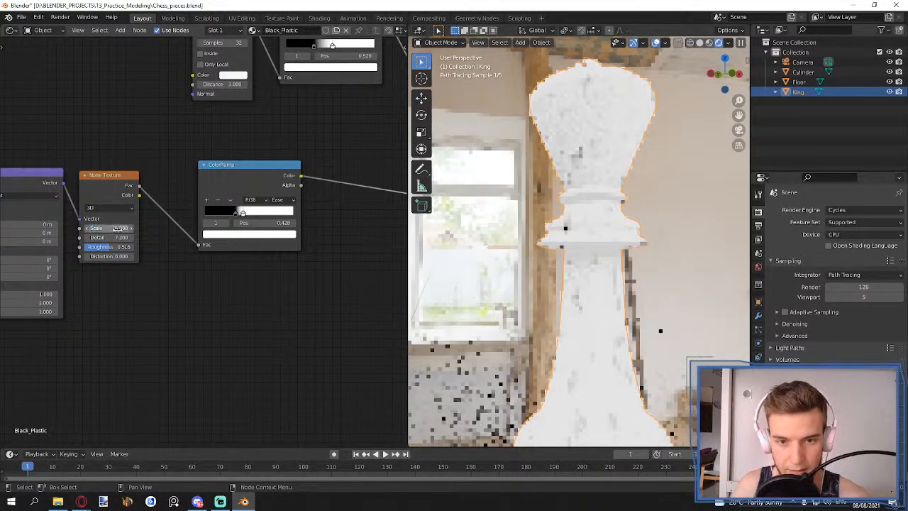
- Try the Multiply Add and Subtract operations on the Math node combining the ColorRamps, and return it to Add
scroll(268, 270, down, 4)
middle_drag(318, 294, 223, 310)
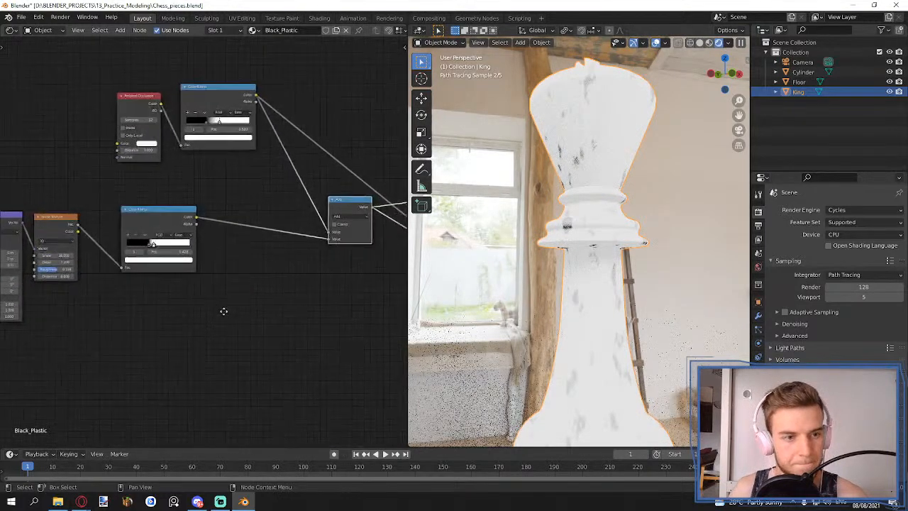
scroll(281, 276, up, 3)
middle_drag(280, 275, 177, 297)
click(253, 224)
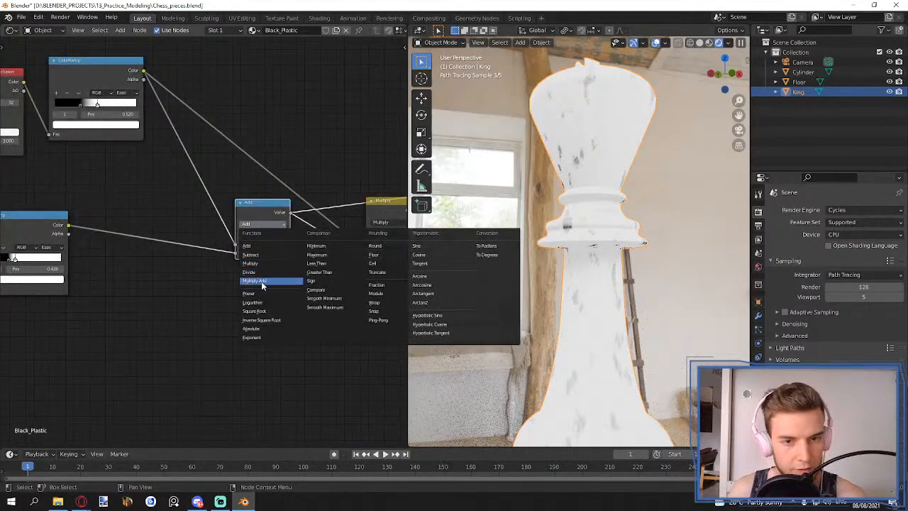
click(261, 281)
click(264, 226)
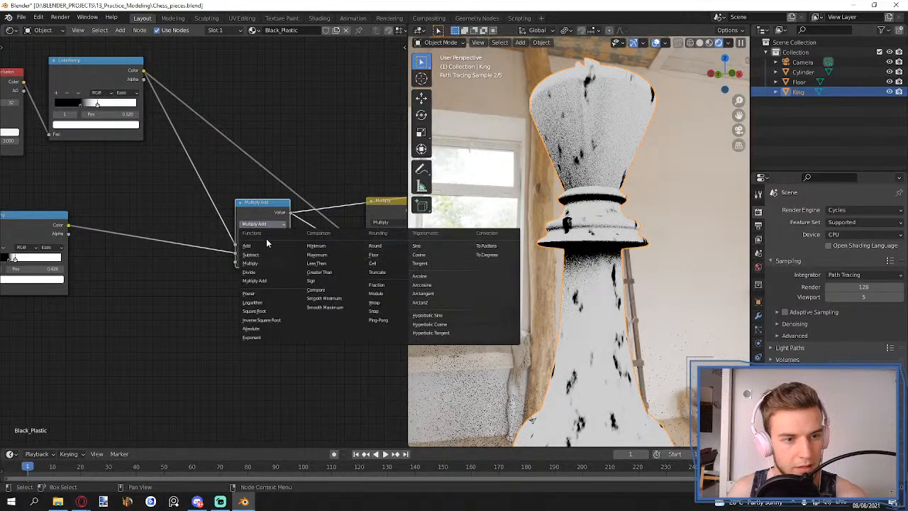
click(261, 253)
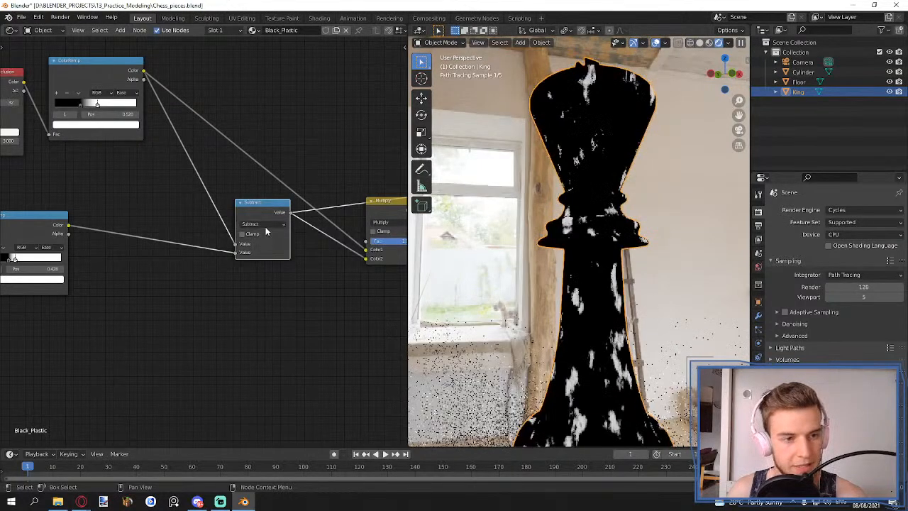
click(265, 226)
click(262, 248)
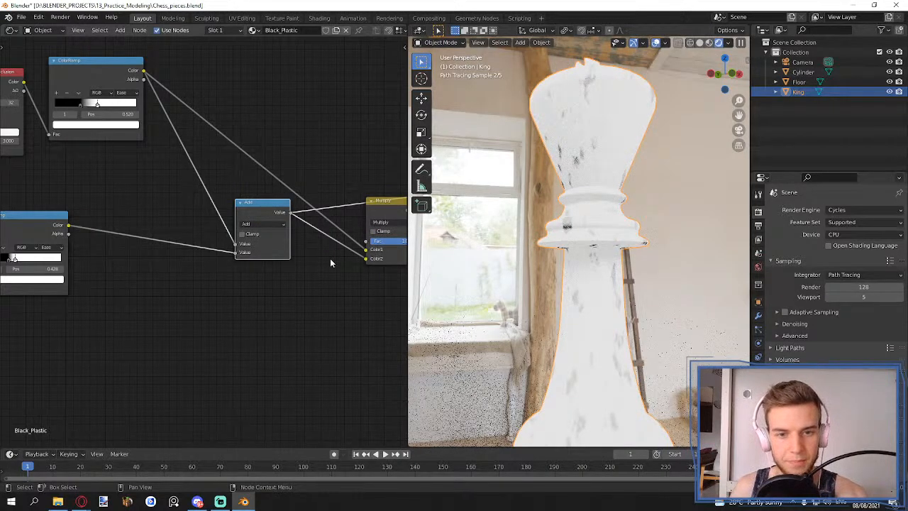
- Compare the Ambient Occlusion ColorRamp's output with the Add node's result by previewing each in turn on the king
middle_drag(251, 178, 317, 185)
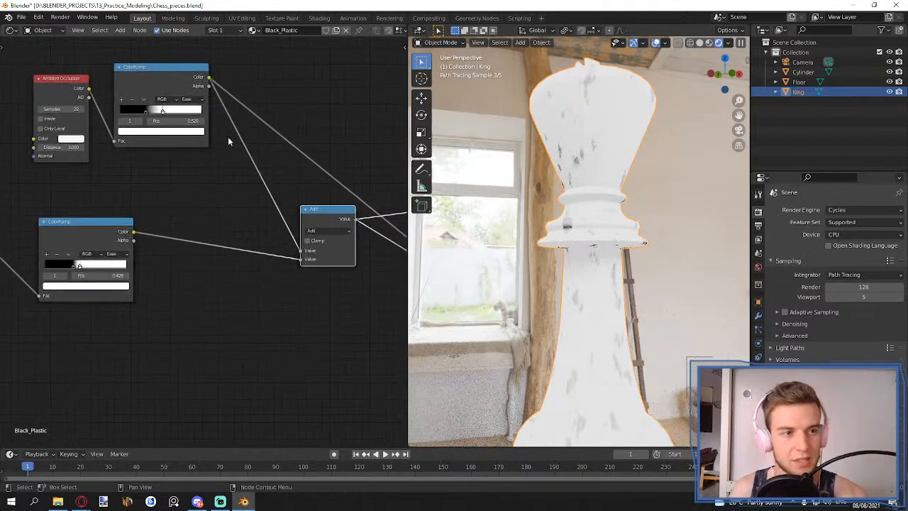
ctrl+shift+click(170, 90)
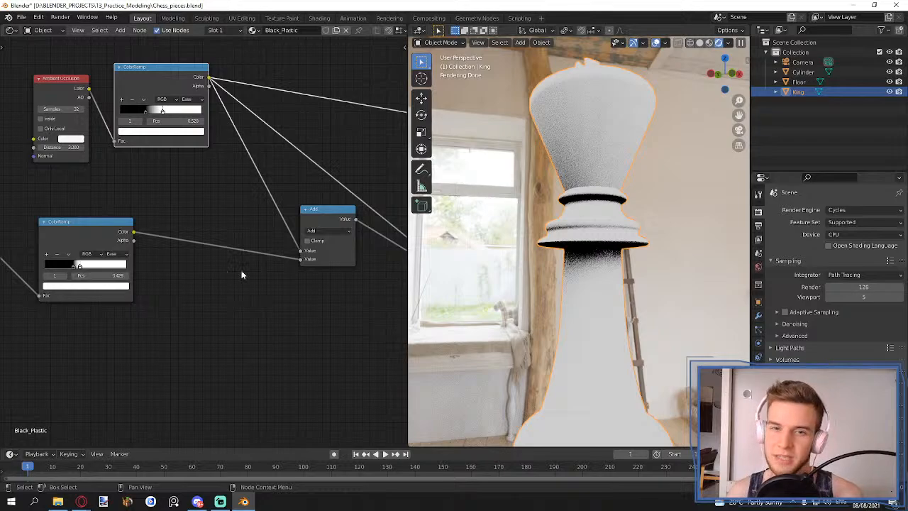
ctrl+shift+click(317, 223)
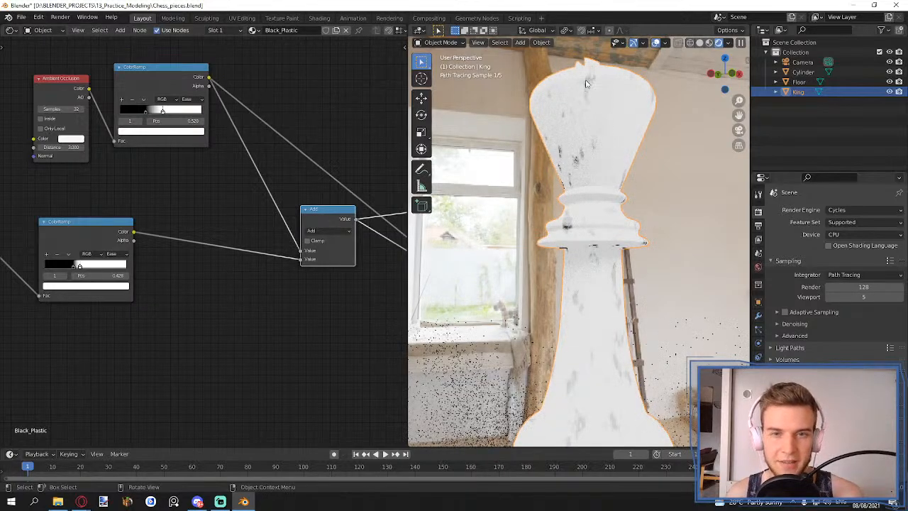
ctrl+shift+click(173, 81)
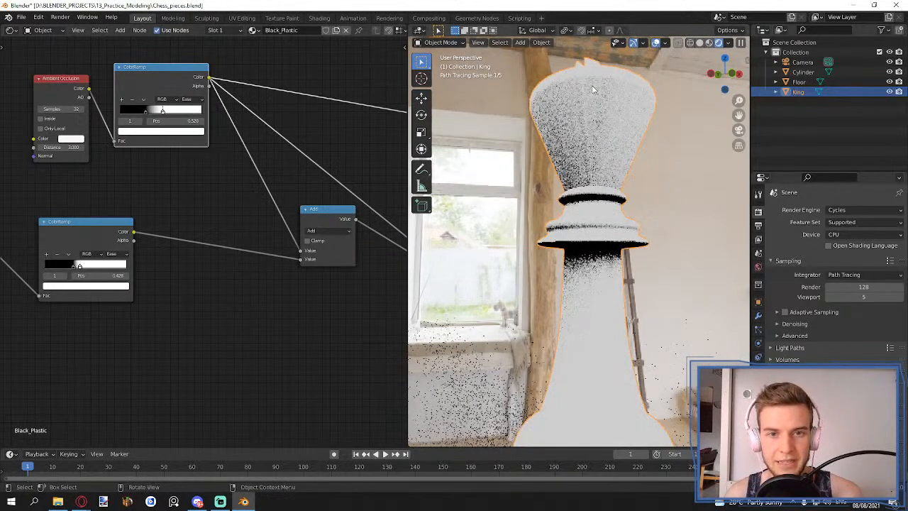
ctrl+shift+click(319, 220)
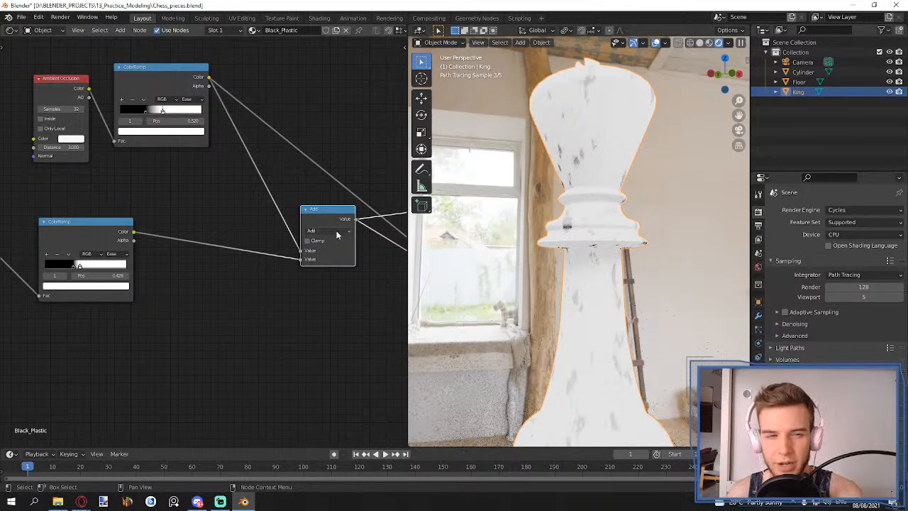
- Widen the noise ColorRamp's stops to black at 0.314 and white at about 0.74, previewing the ramp and the Add result
ctrl+shift+click(105, 236)
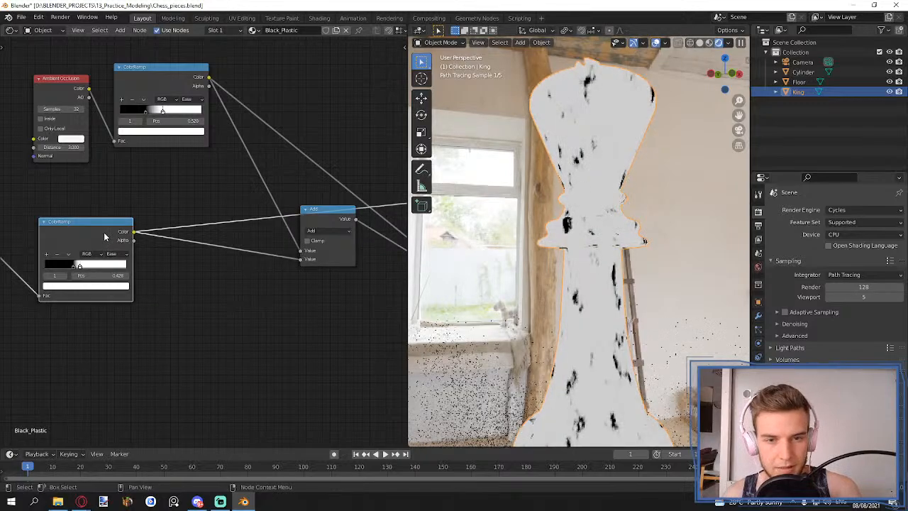
drag(80, 263, 75, 262)
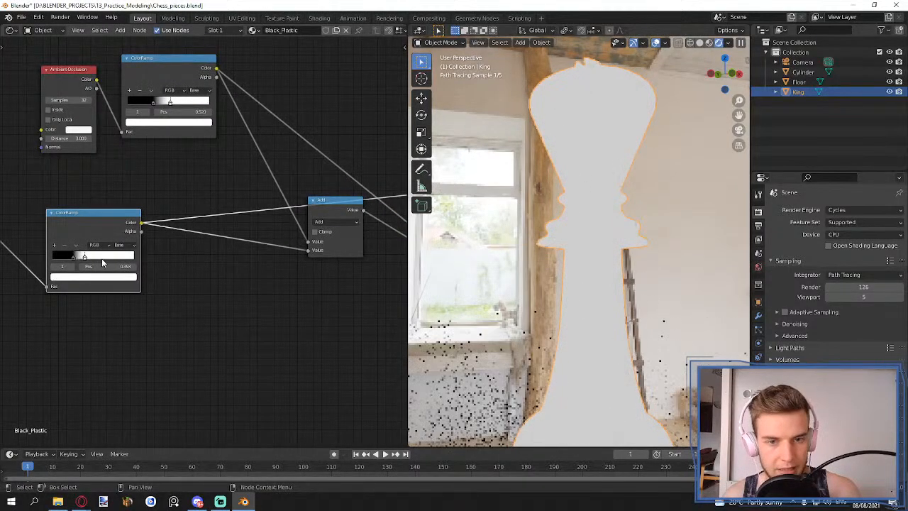
drag(132, 256, 128, 254)
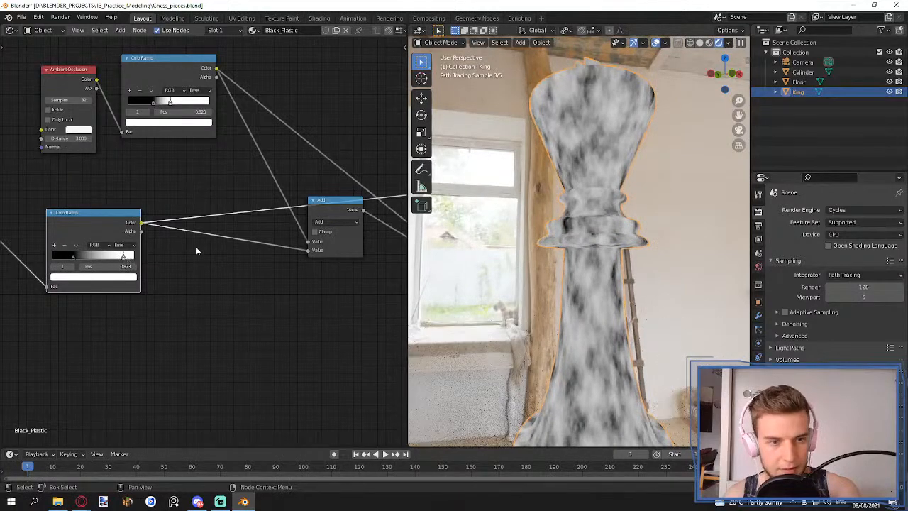
ctrl+shift+click(320, 203)
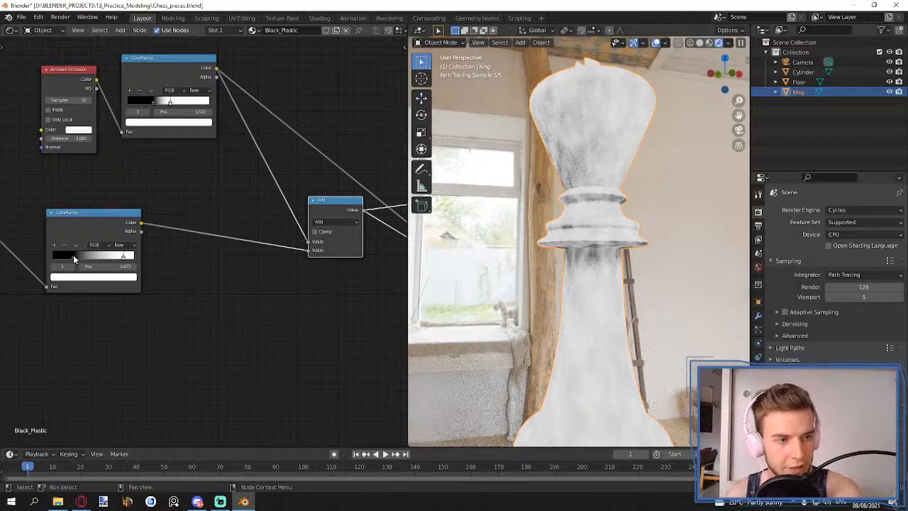
drag(54, 256, 90, 256)
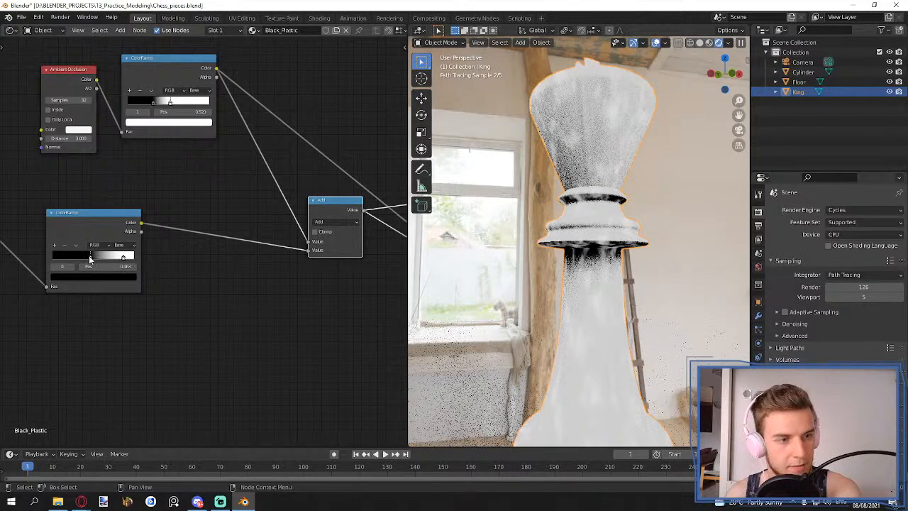
drag(123, 257, 77, 258)
click(87, 258)
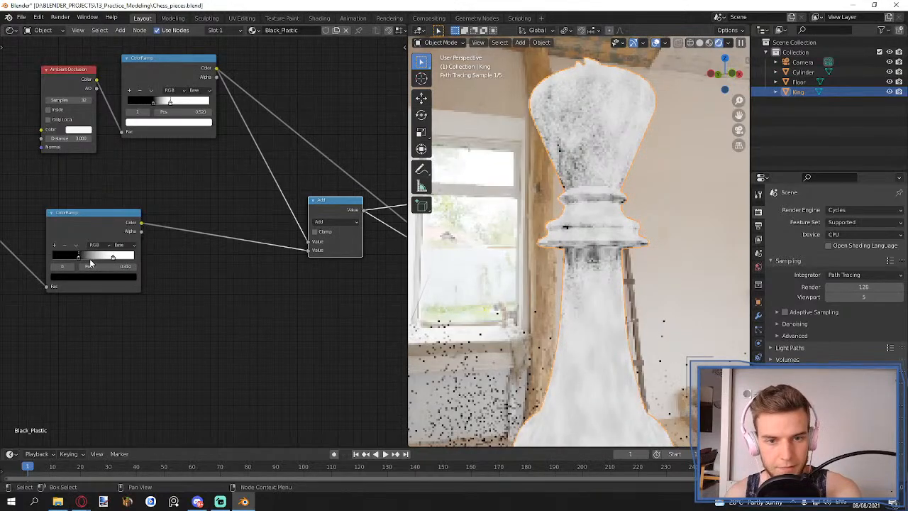
- Enable clamping on the Add node that combines the Ambient Occlusion and noise ColorRamps
scroll(618, 275, down, 3)
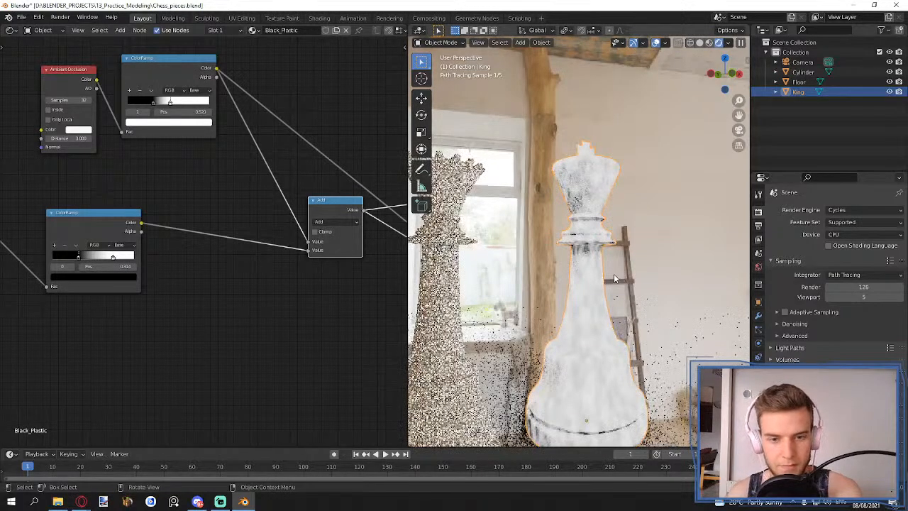
scroll(614, 278, down, 2)
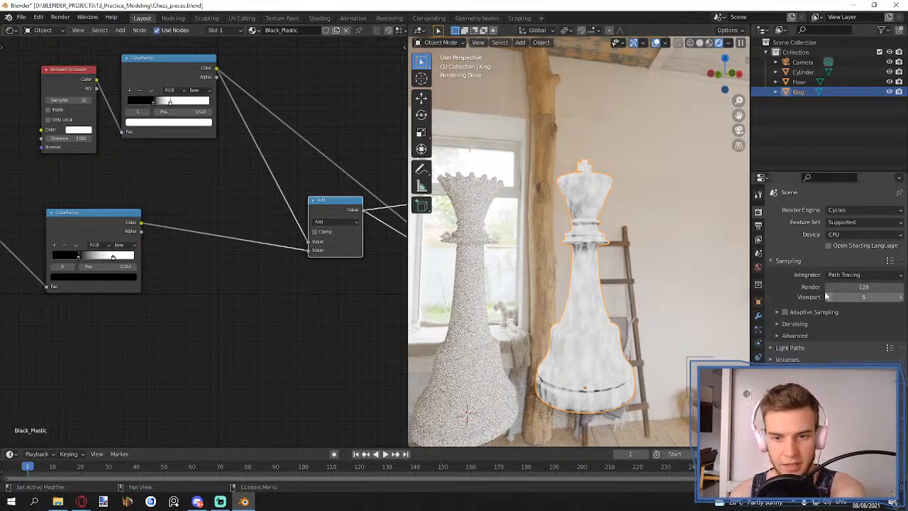
click(758, 267)
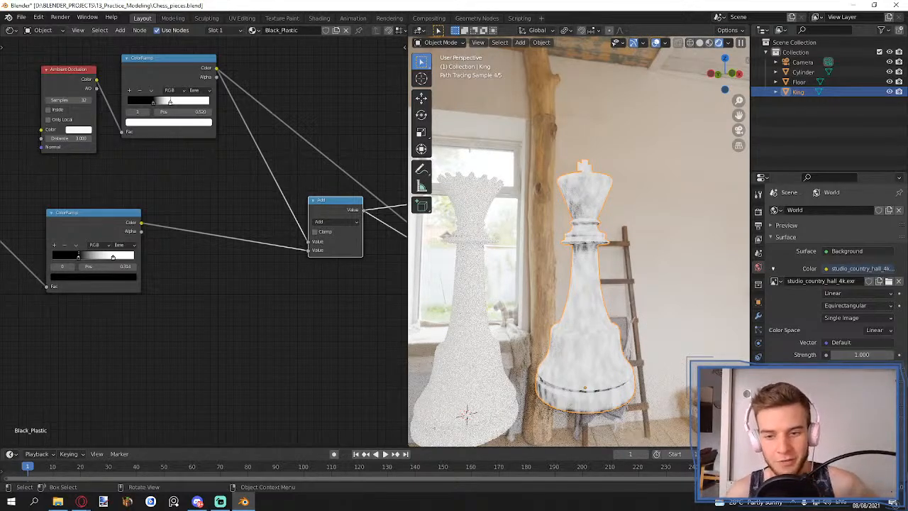
middle_drag(220, 286, 339, 299)
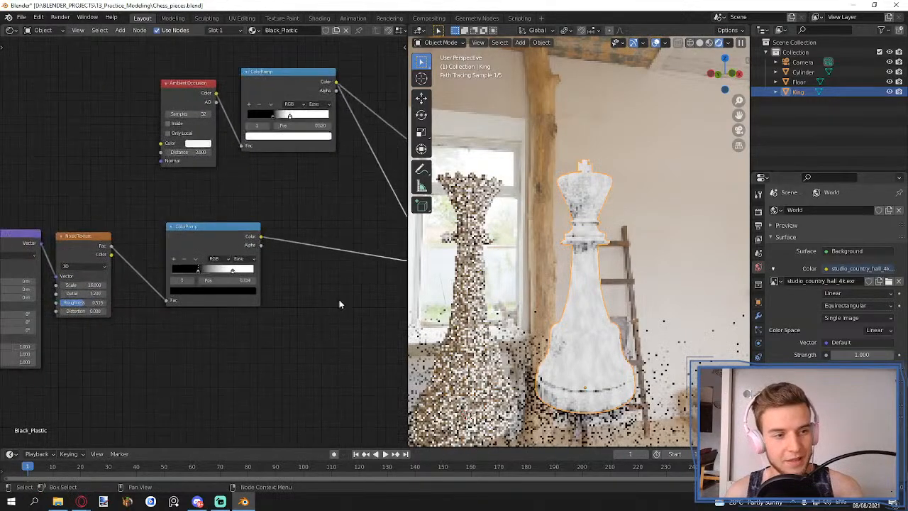
click(194, 95)
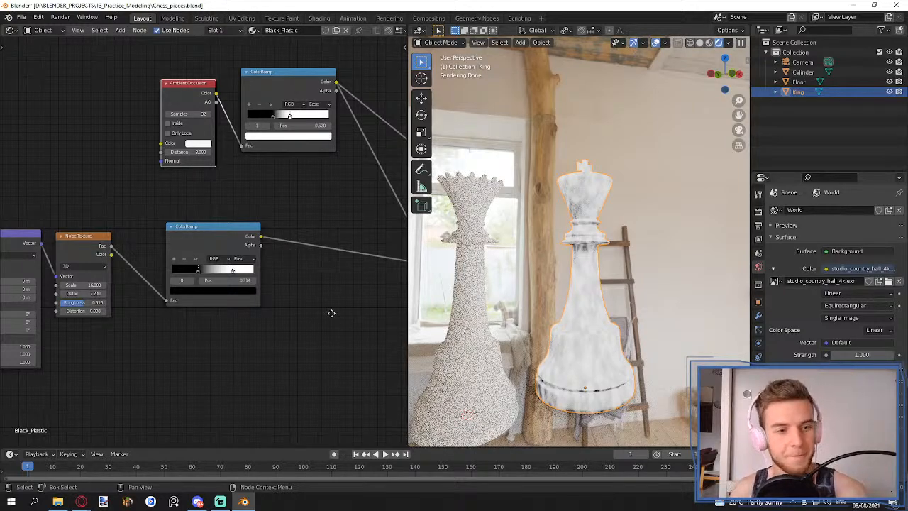
middle_drag(331, 312, 252, 306)
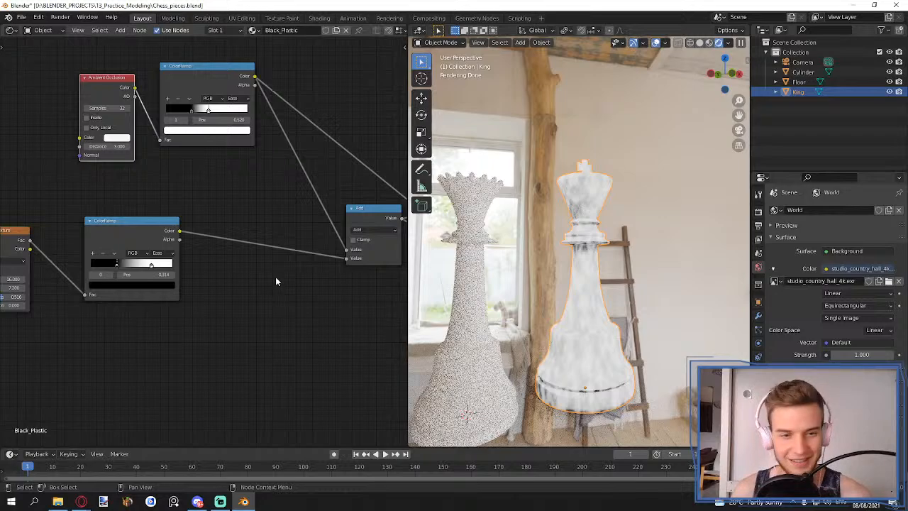
middle_drag(324, 286, 264, 317)
scroll(293, 314, up, 3)
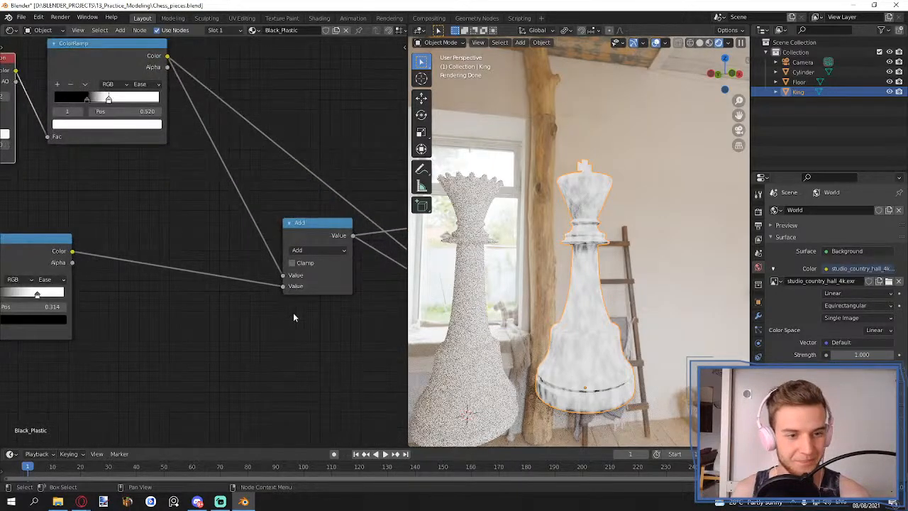
click(297, 267)
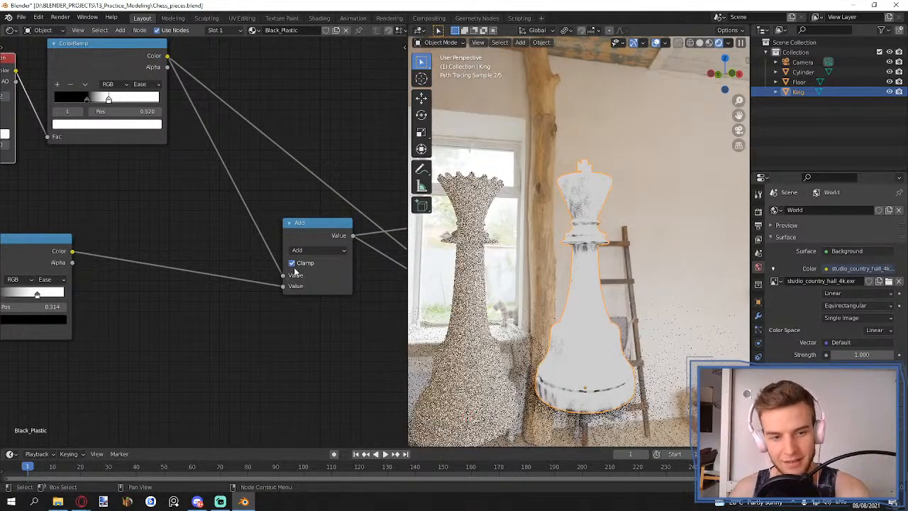
- Preview the Ambient Occlusion ColorRamp's output alone on the king and inspect the crown and collar shading
middle_drag(305, 324, 283, 310)
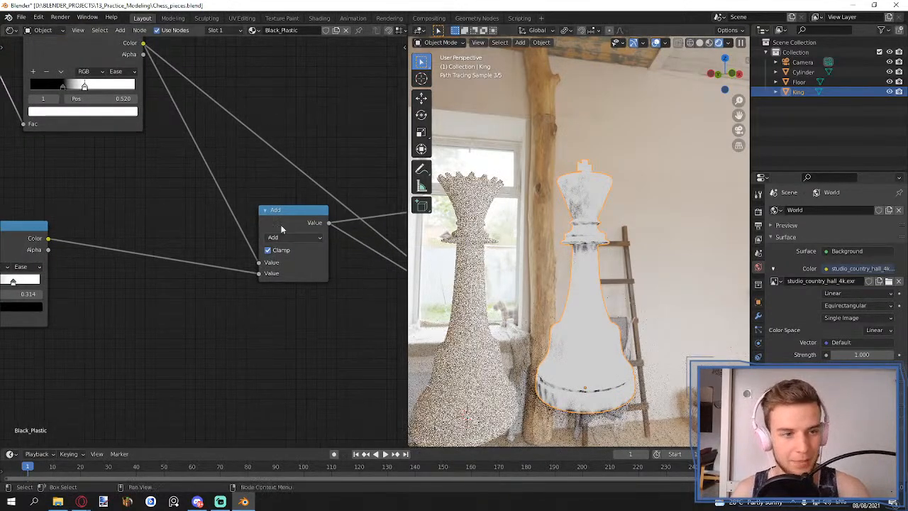
middle_drag(254, 175, 306, 231)
ctrl+shift+click(160, 112)
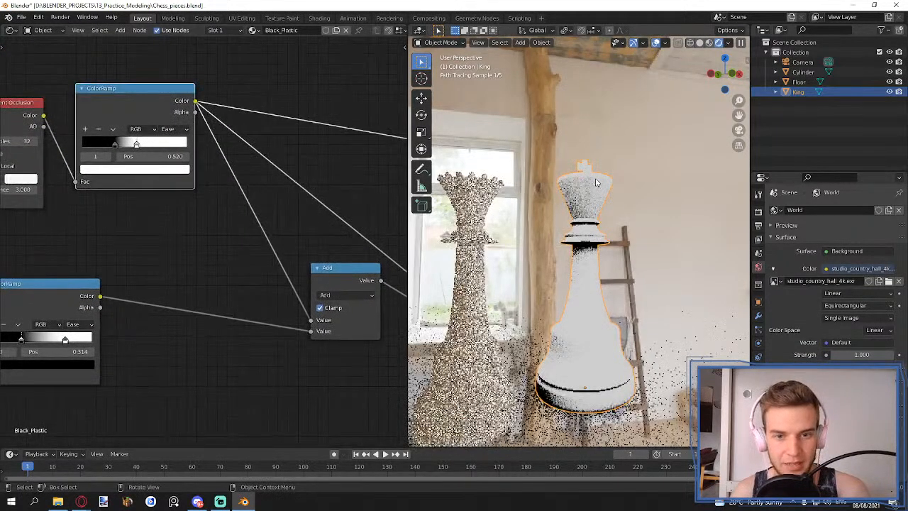
scroll(578, 181, up, 2)
middle_drag(578, 181, 639, 182)
middle_drag(641, 201, 581, 241)
scroll(582, 245, down, 3)
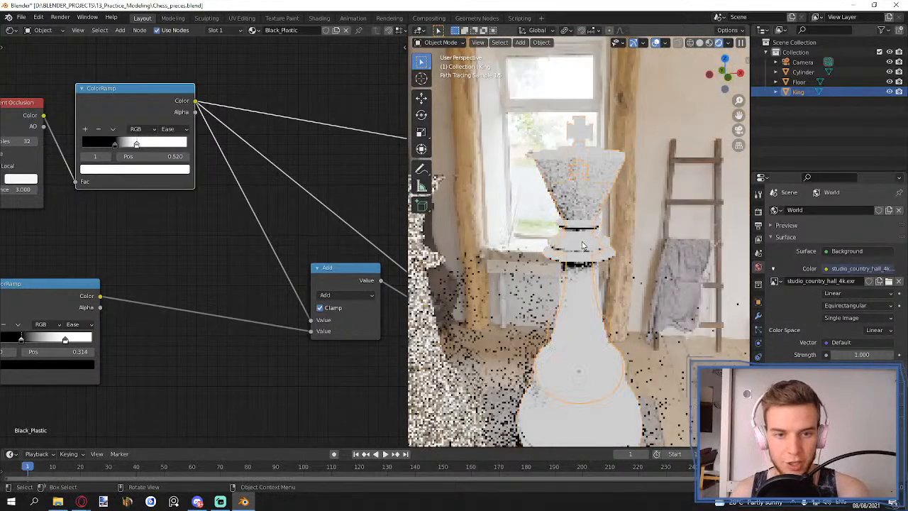
- Move the untextured Cylinder chess piece about -0.064 m along the X axis, away from the king
click(465, 300)
scroll(587, 296, down, 4)
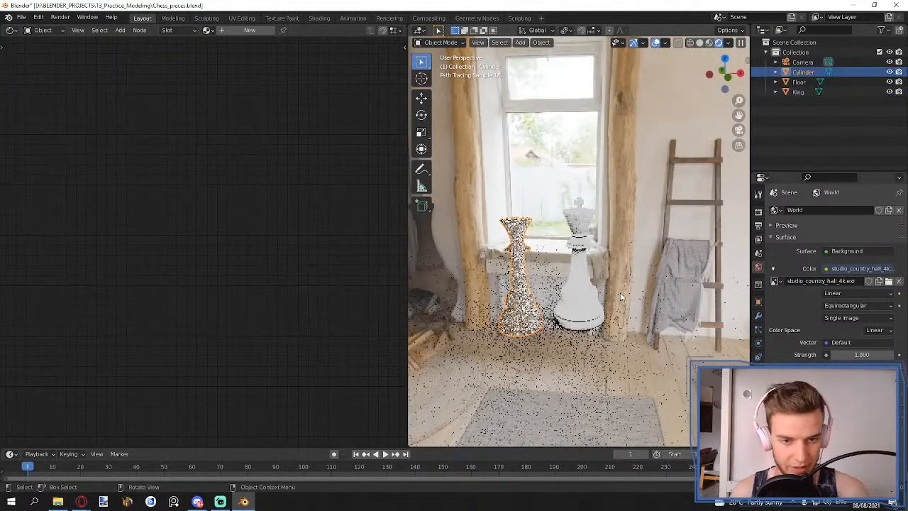
key(g)
key(x)
click(531, 294)
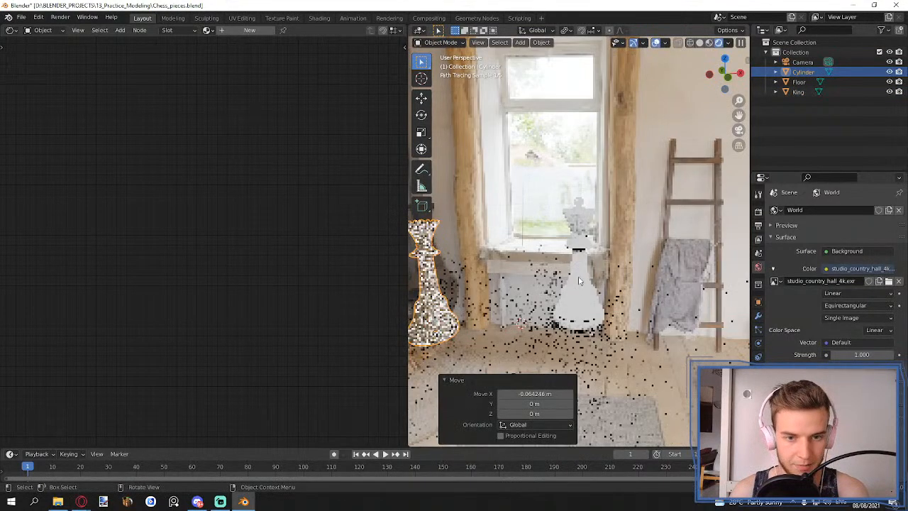
- Reselect the king and preview the clamped Add node's result on it, examining the piece from several sides
click(577, 284)
scroll(572, 245, up, 5)
middle_drag(597, 247, 633, 221)
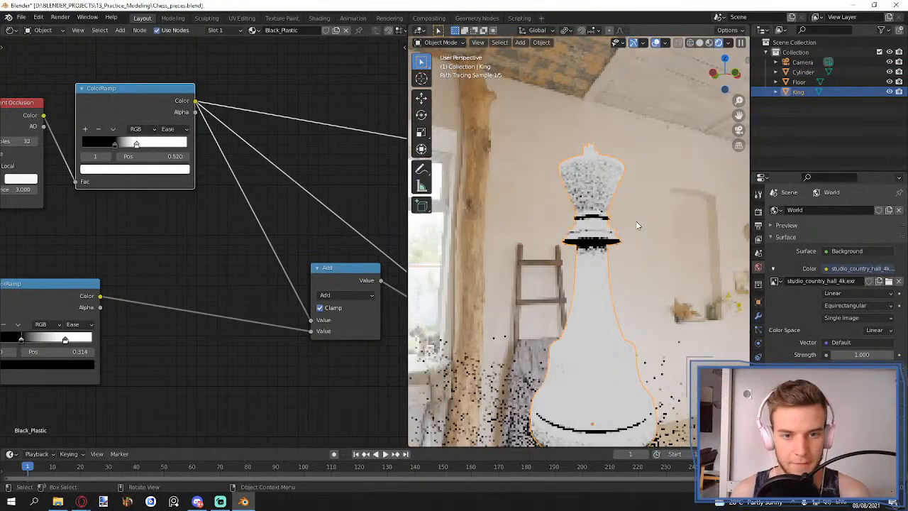
ctrl+shift+click(341, 278)
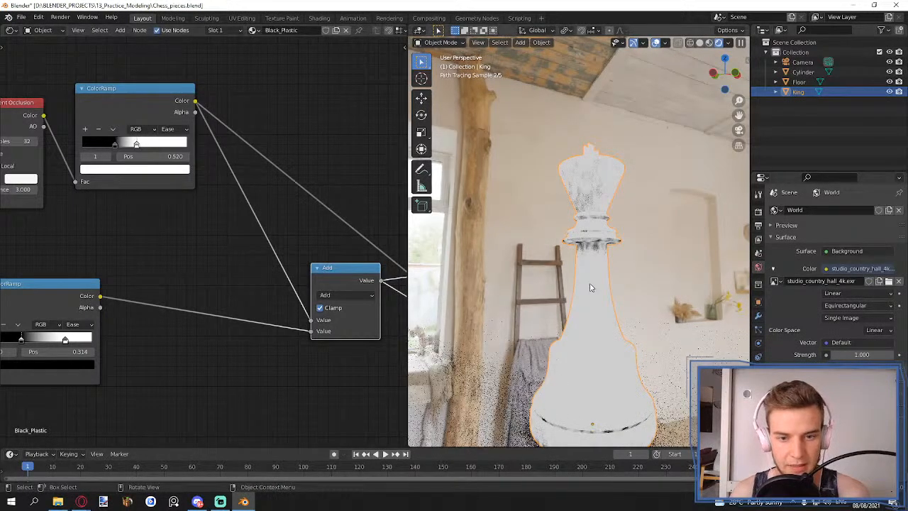
middle_drag(590, 287, 578, 260)
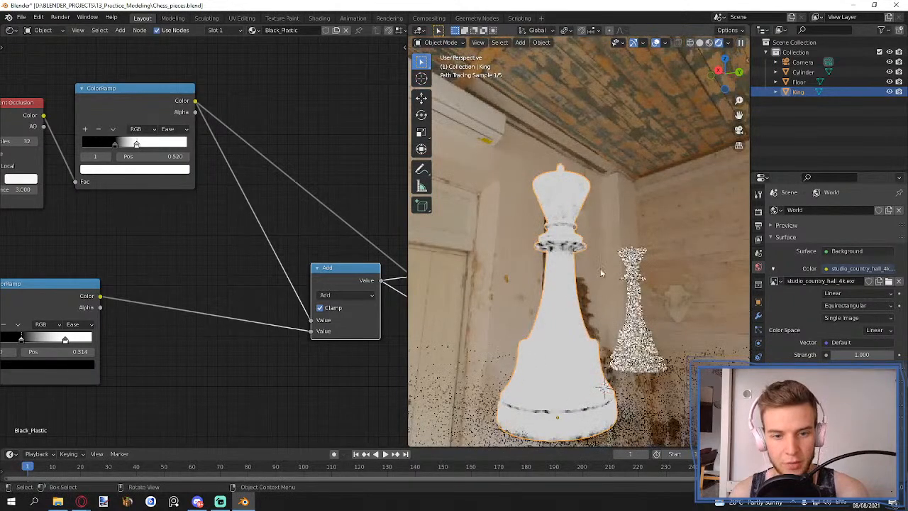
middle_drag(512, 302, 711, 319)
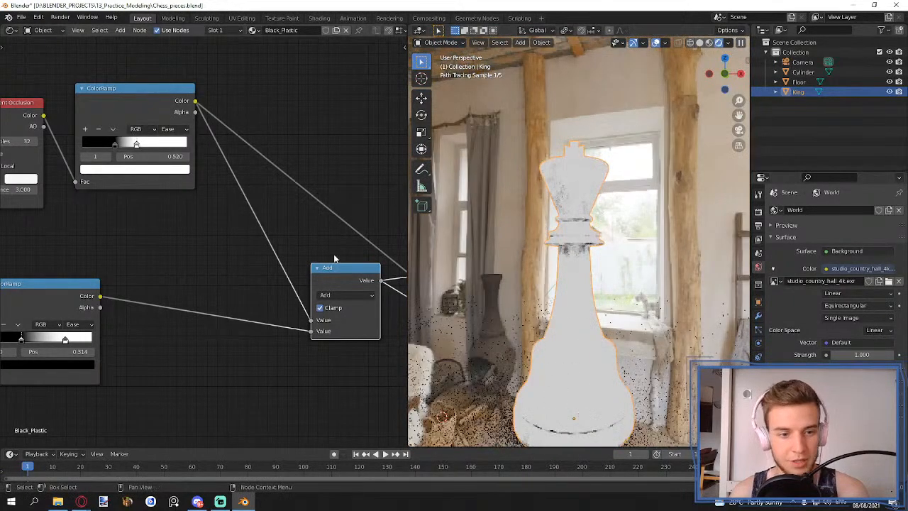
- Delete the Add and Multiply color mix nodes that feed the Principled BSDF's Base Color
scroll(340, 245, down, 4)
middle_drag(355, 213, 220, 192)
drag(288, 244, 299, 260)
middle_drag(351, 268, 237, 261)
scroll(236, 260, down, 1)
click(231, 168)
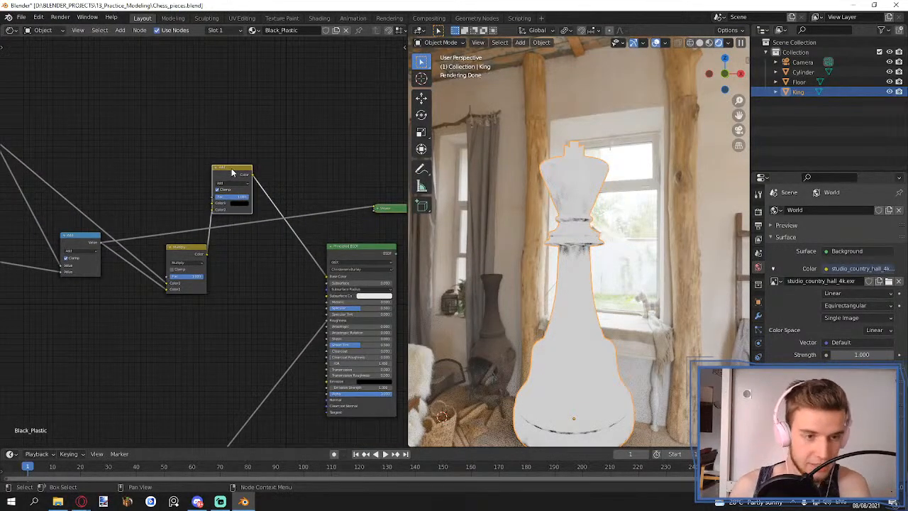
key(x)
click(192, 247)
key(x)
- Cut the preview connections running from the Math Add node through the viewer node to the Material Output
middle_drag(161, 270, 220, 256)
scroll(273, 245, down, 1)
middle_drag(282, 242, 161, 236)
scroll(184, 236, down, 1)
ctrl+right_drag(310, 217, 304, 222)
middle_drag(176, 229, 261, 181)
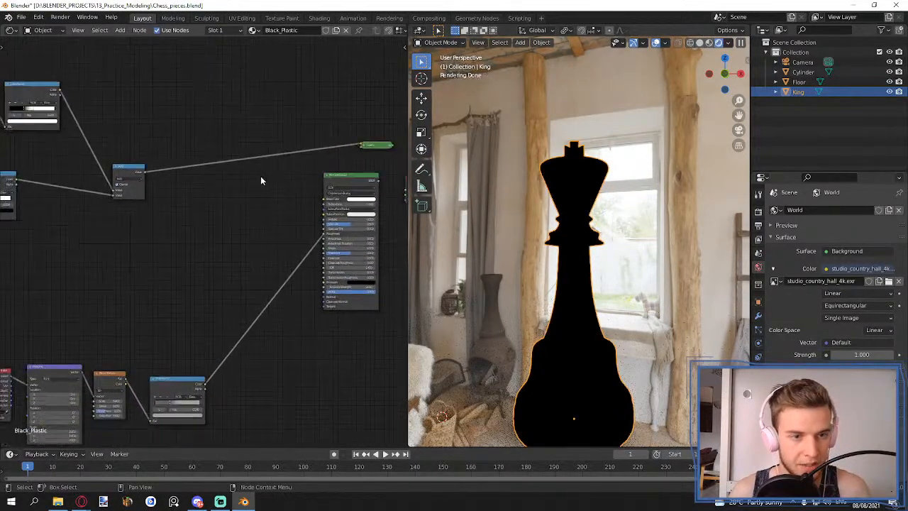
ctrl+right_drag(234, 160, 236, 163)
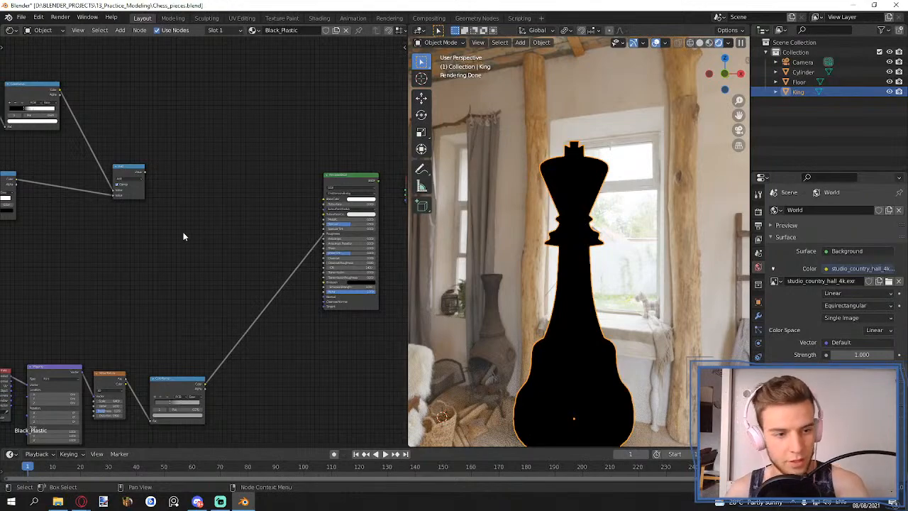
- Add a MixRGB node after the Math Add node and connect the Add node's Value to its Fac input
middle_drag(211, 225, 256, 246)
scroll(248, 243, up, 1)
drag(170, 177, 189, 143)
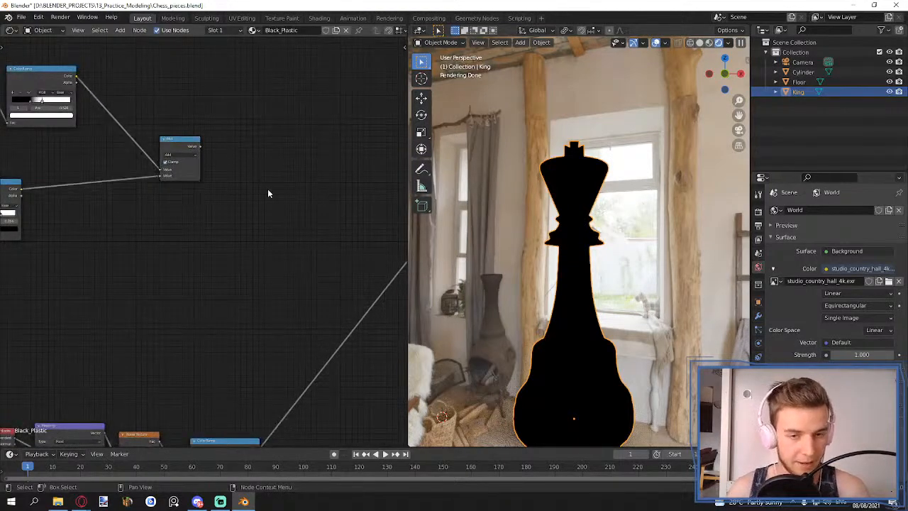
key(shift+a)
mouse_move(298, 219)
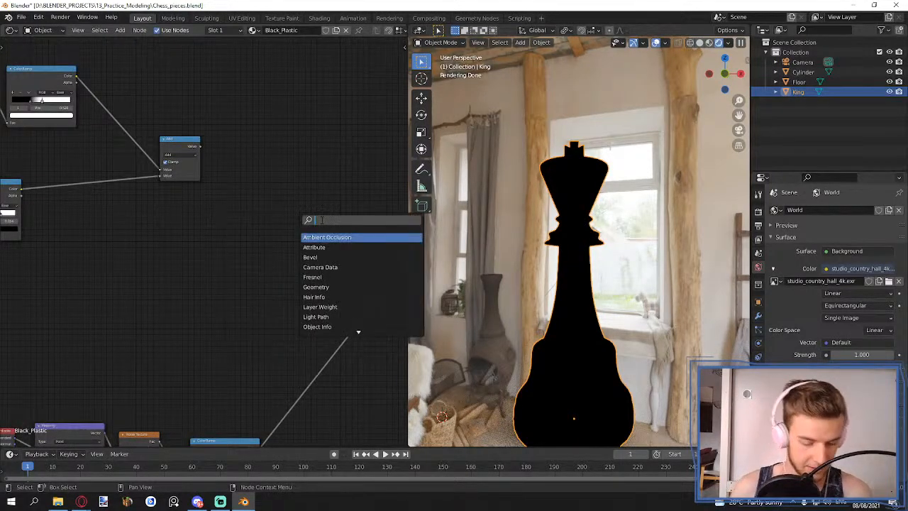
text(mixrg)
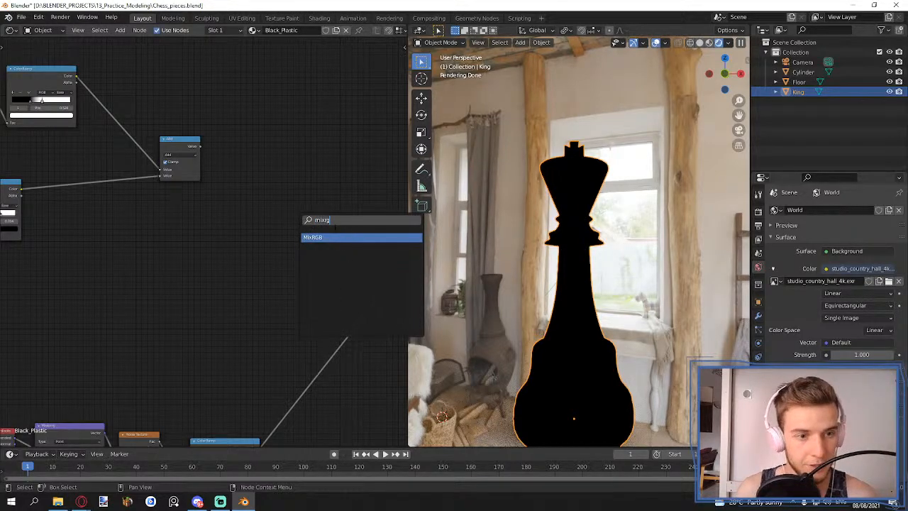
key(Return)
scroll(283, 213, up, 2)
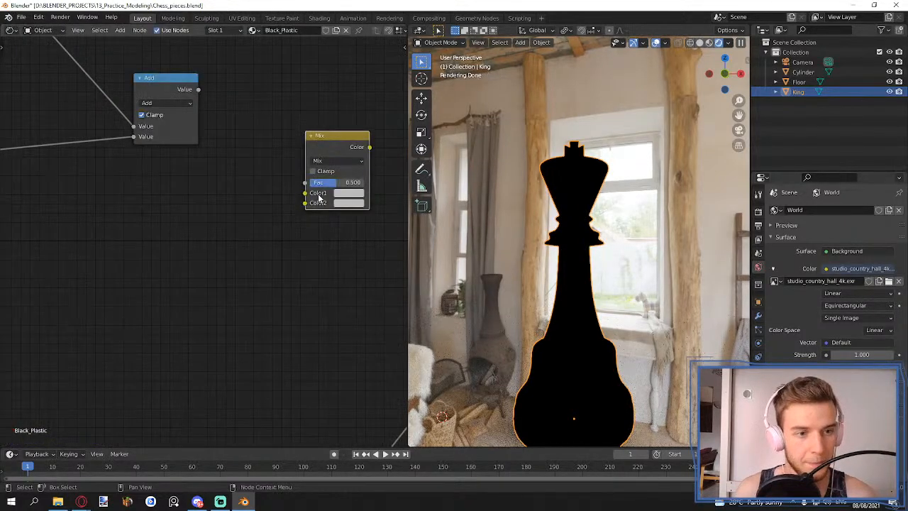
drag(120, 125, 228, 218)
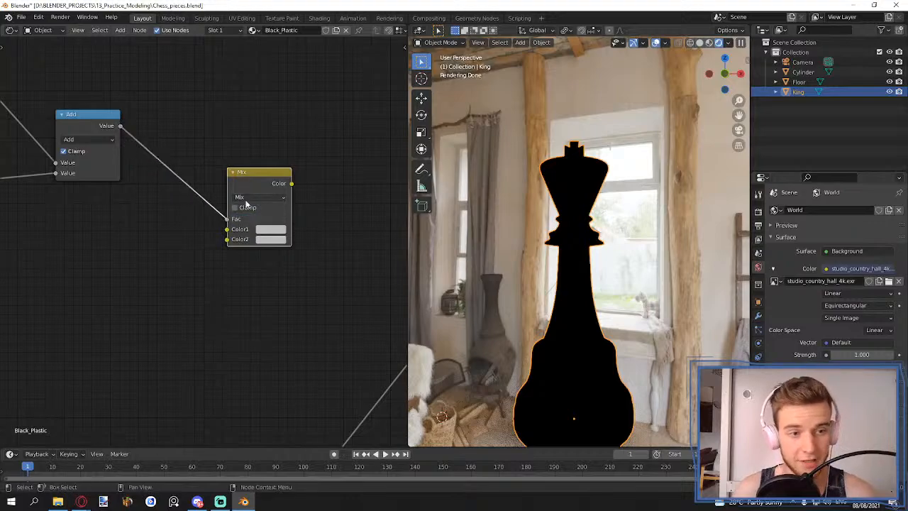
- Set the Mix node's Color1 to black
click(274, 231)
click(334, 185)
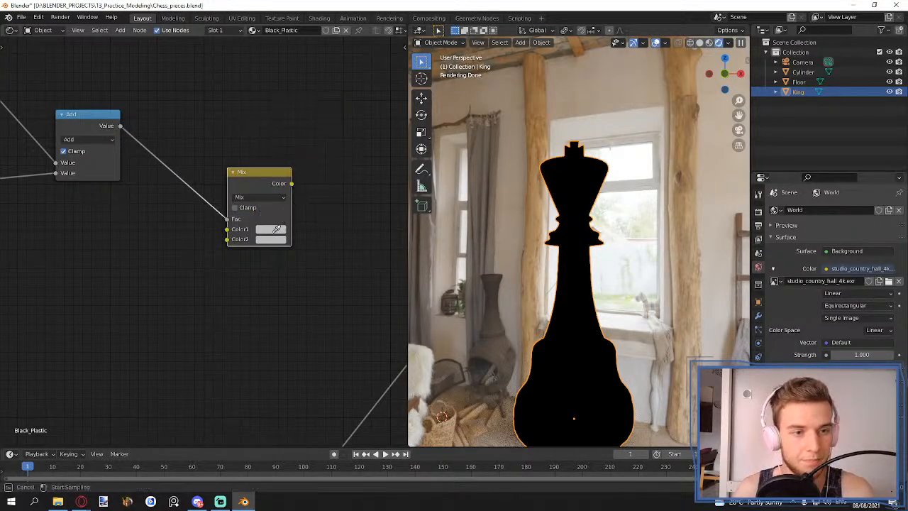
click(275, 230)
click(275, 232)
click(334, 162)
- Try warm orange and cream tints for the Mix node's Color2, then settle on neutral grey with saturation 0 and value about 0.37
click(268, 241)
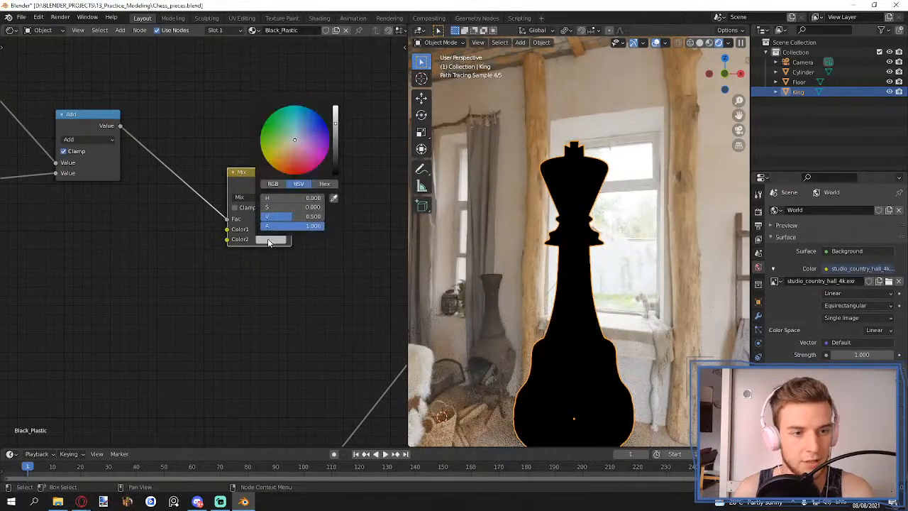
click(283, 164)
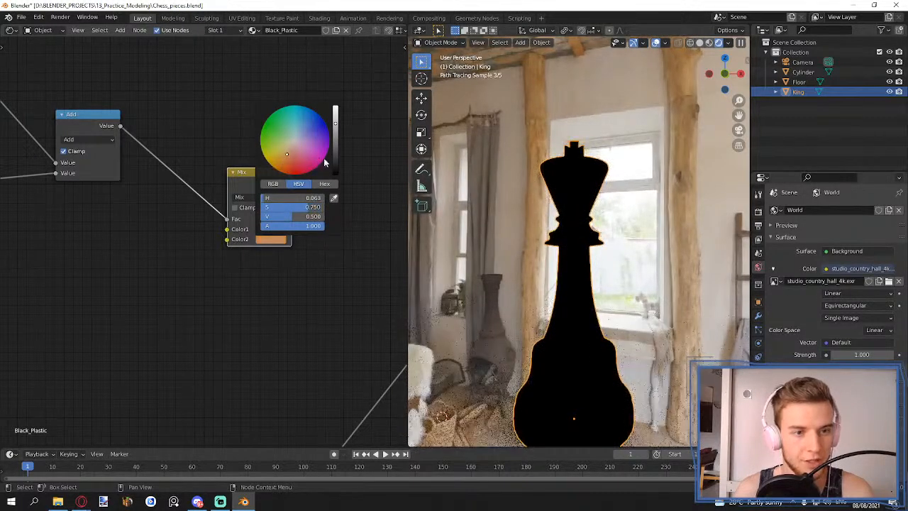
drag(336, 126, 335, 111)
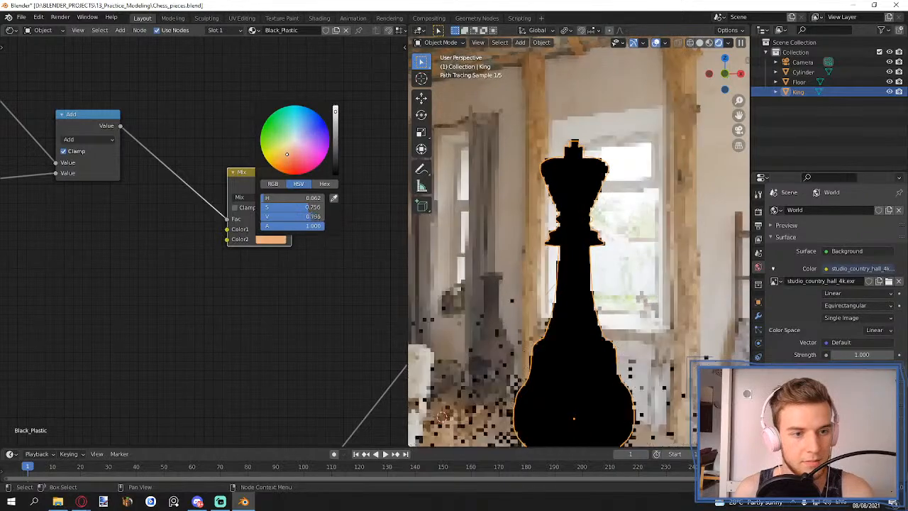
click(292, 157)
drag(298, 158, 292, 143)
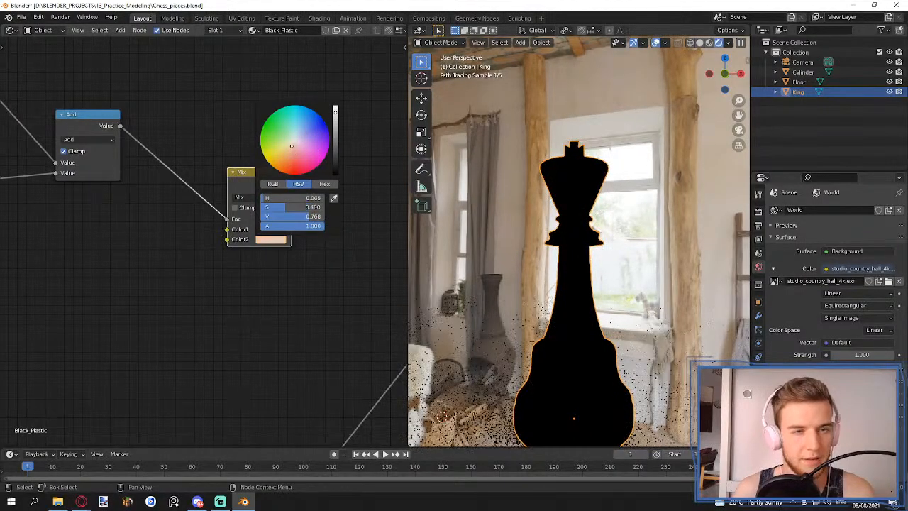
scroll(305, 160, up, 5)
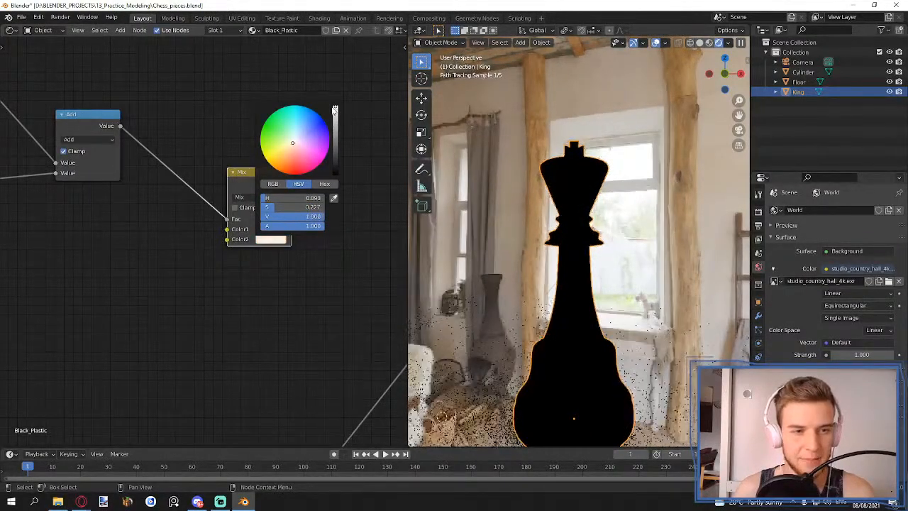
drag(268, 207, 262, 207)
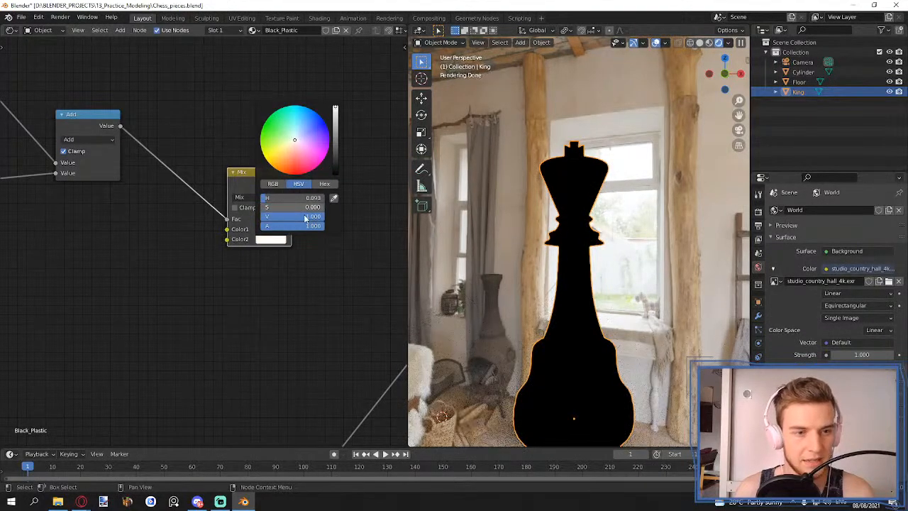
drag(336, 124, 336, 130)
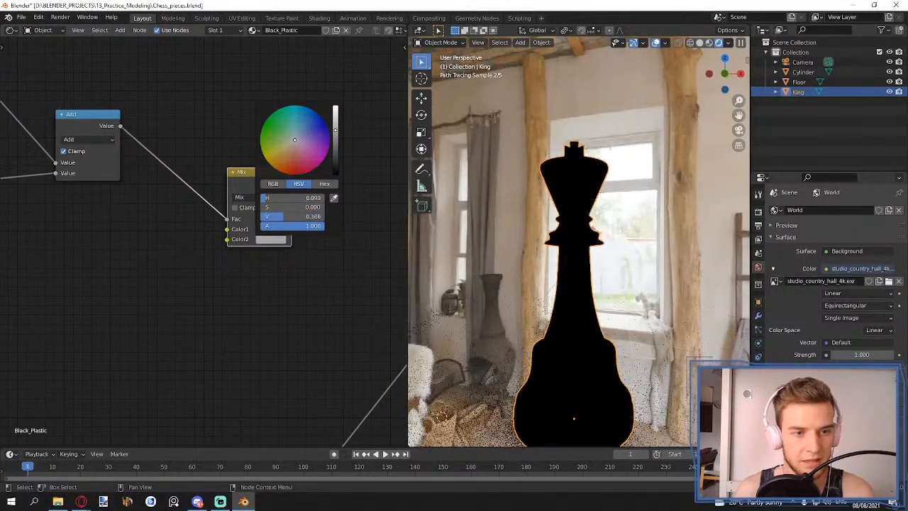
- Connect the Mix node's Color to the Principled BSDF's Base Color, and the BSDF to the Material Output's Surface
middle_drag(311, 215, 138, 211)
drag(118, 179, 280, 229)
middle_drag(243, 243, 87, 231)
drag(236, 180, 290, 198)
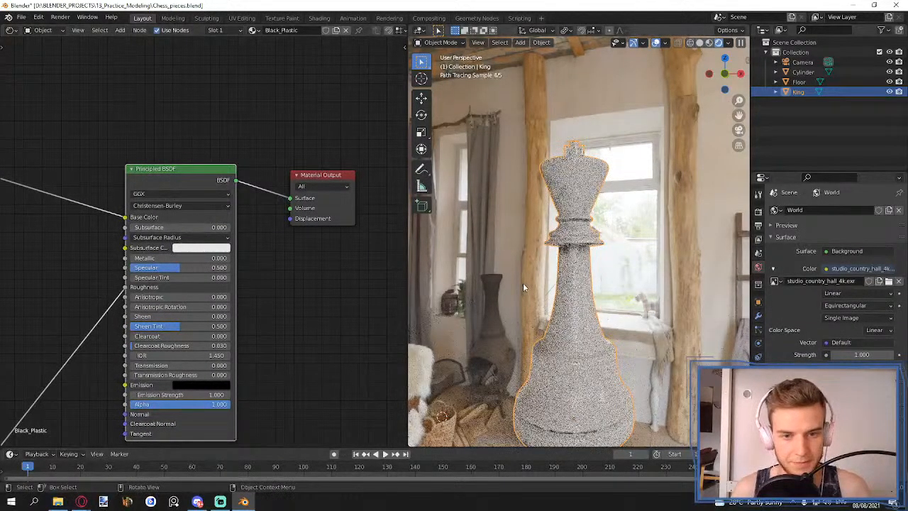
- Enable clamping on the Mix node feeding the Base Color
middle_drag(82, 246, 238, 269)
click(169, 214)
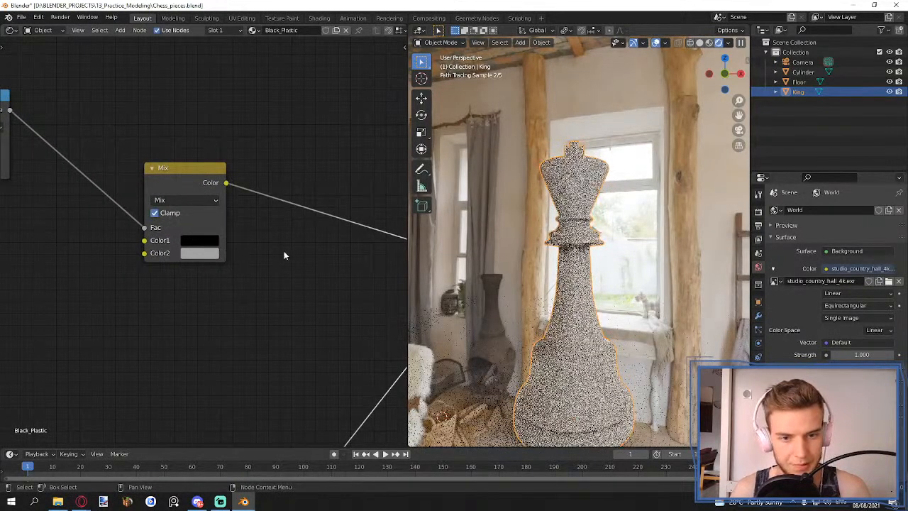
- Set the Mix node's Color1 to light grey with value 0.729 and its Color2 to black
click(200, 242)
click(280, 89)
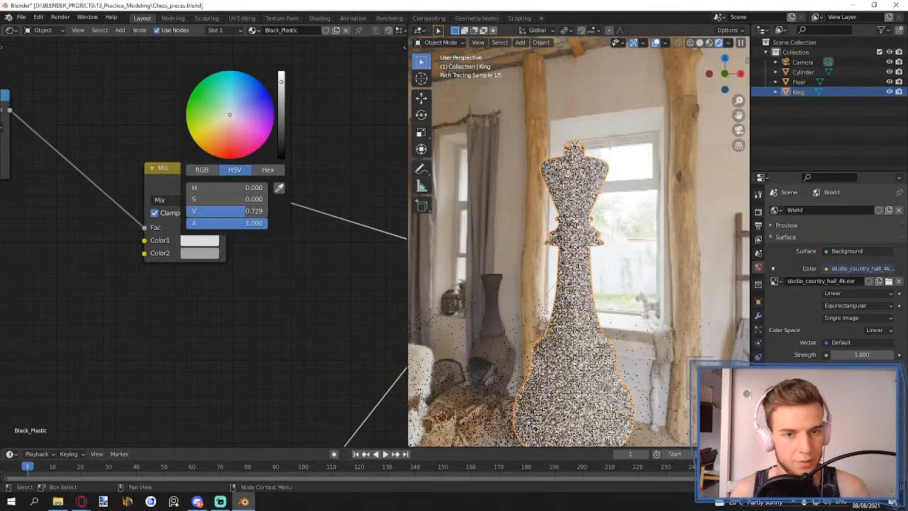
click(210, 253)
drag(282, 115, 280, 183)
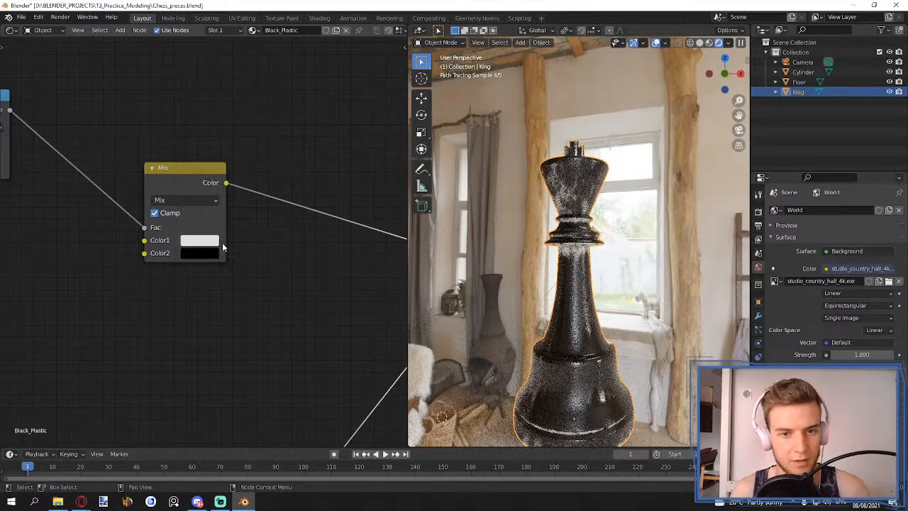
- Tint the Mix node's Color1 with hue 0.027, reduce its saturation to about 0.22, and darken its value to 0.021
click(194, 245)
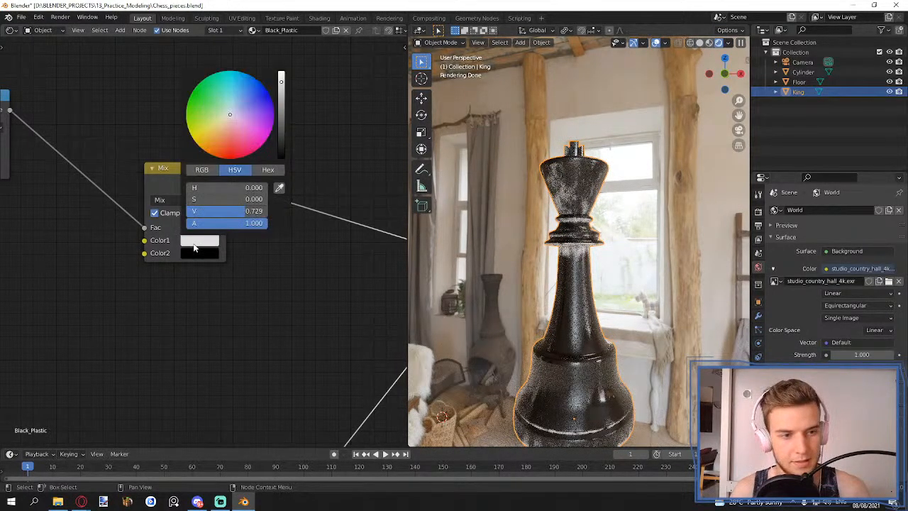
click(223, 138)
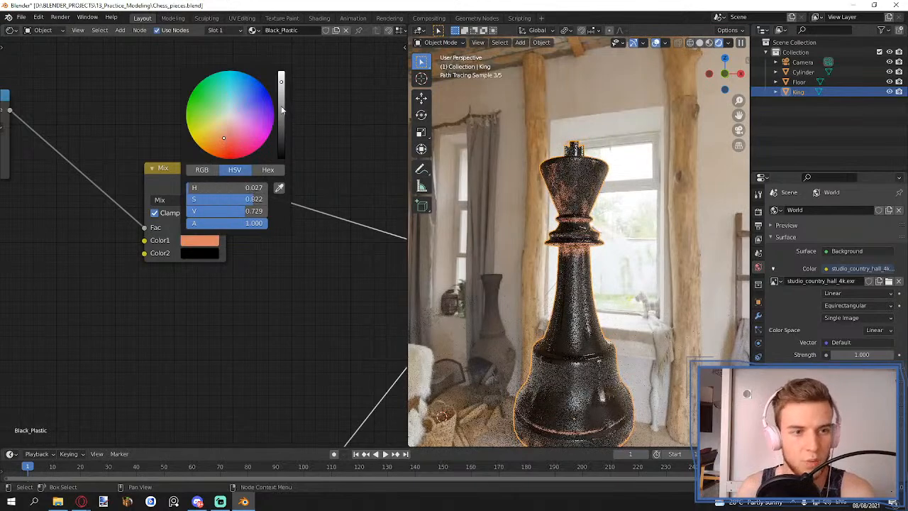
drag(244, 202, 201, 202)
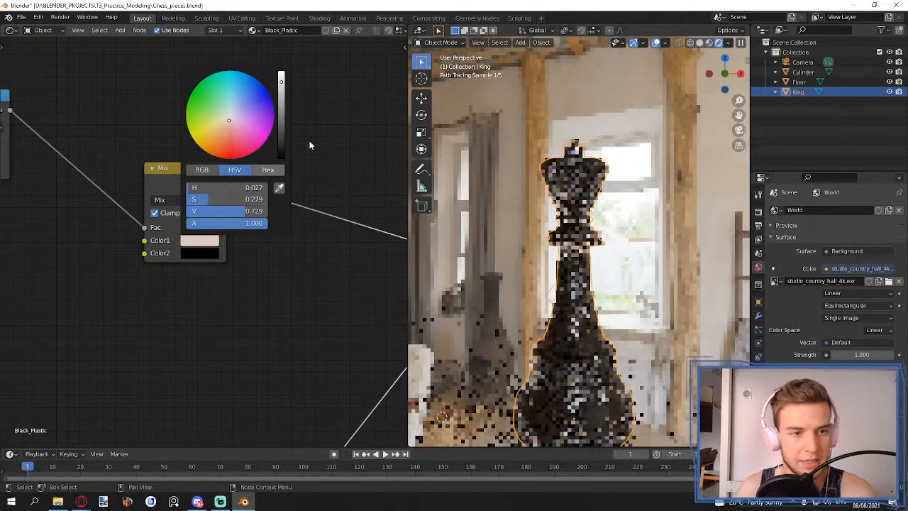
drag(282, 123, 281, 120)
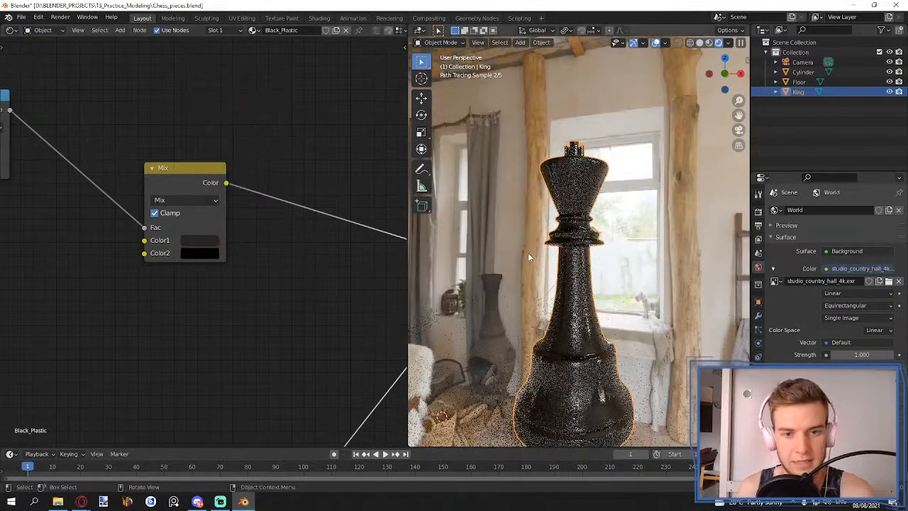
- Turn the Mix node's Color1 into a dark brown with hue 0.062 and saturation 0.662, and brighten it slightly
middle_drag(527, 252, 620, 258)
scroll(622, 258, up, 4)
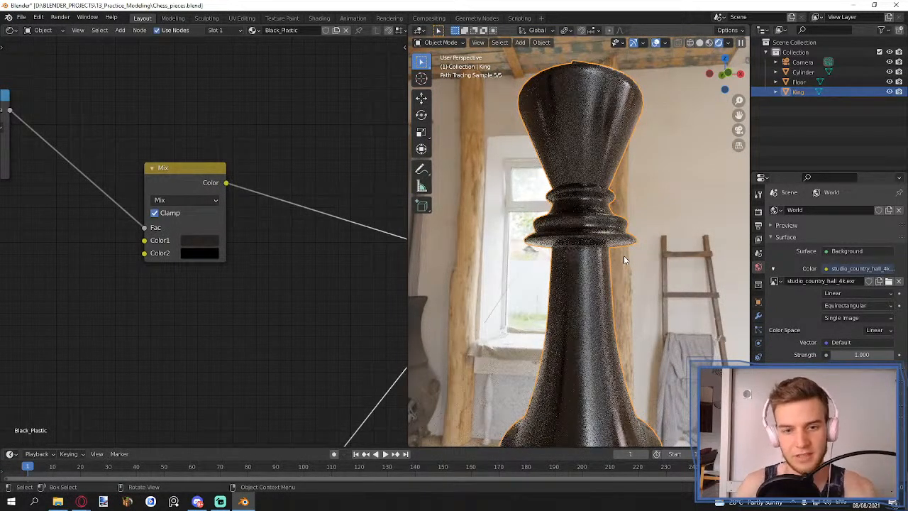
click(194, 242)
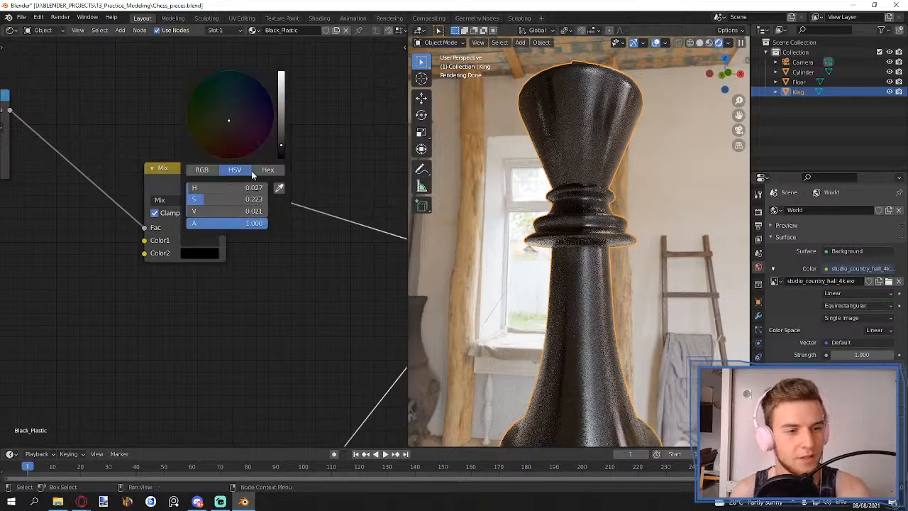
drag(222, 198, 236, 199)
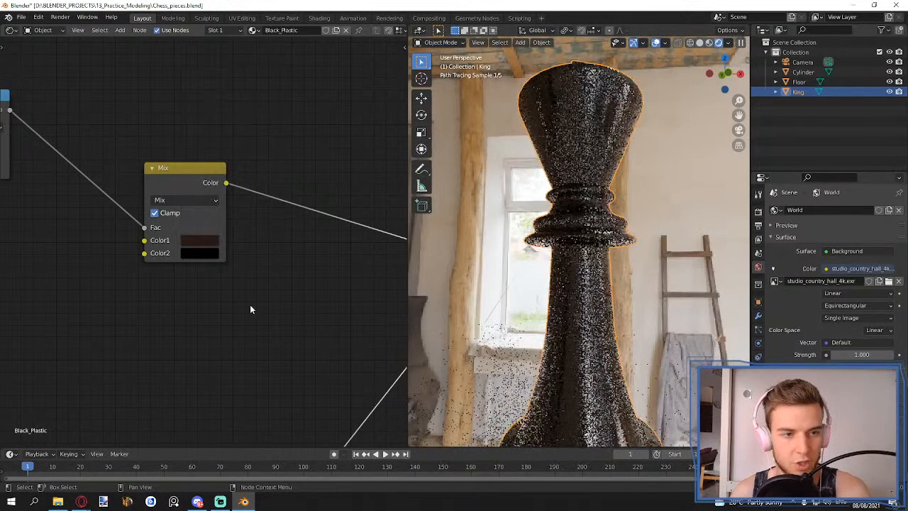
click(208, 242)
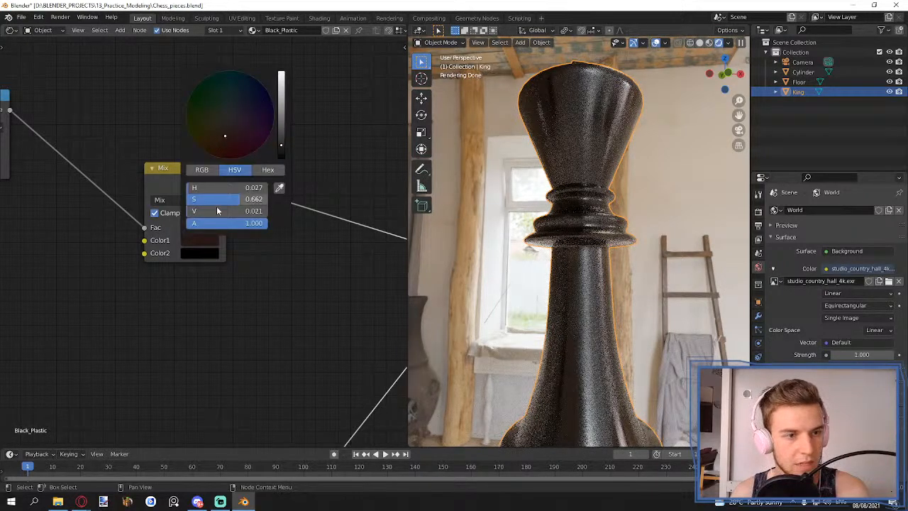
drag(215, 190, 218, 189)
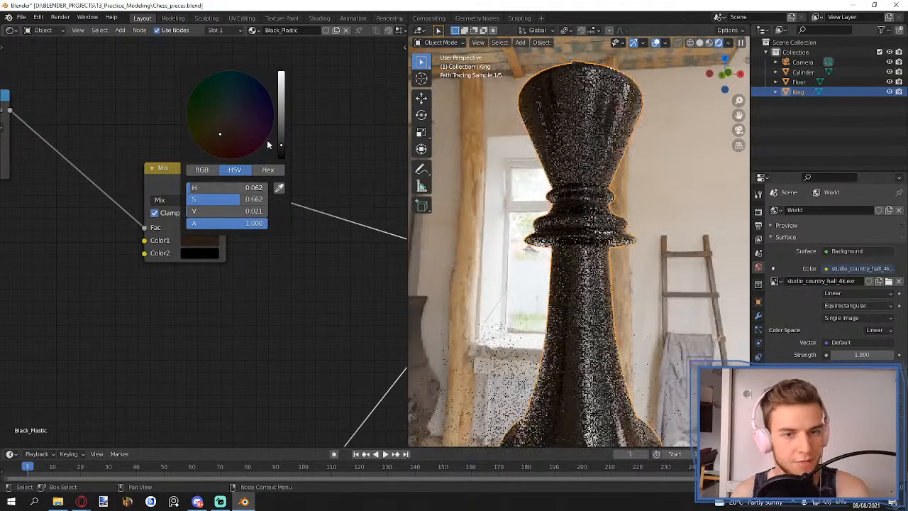
drag(282, 139, 282, 136)
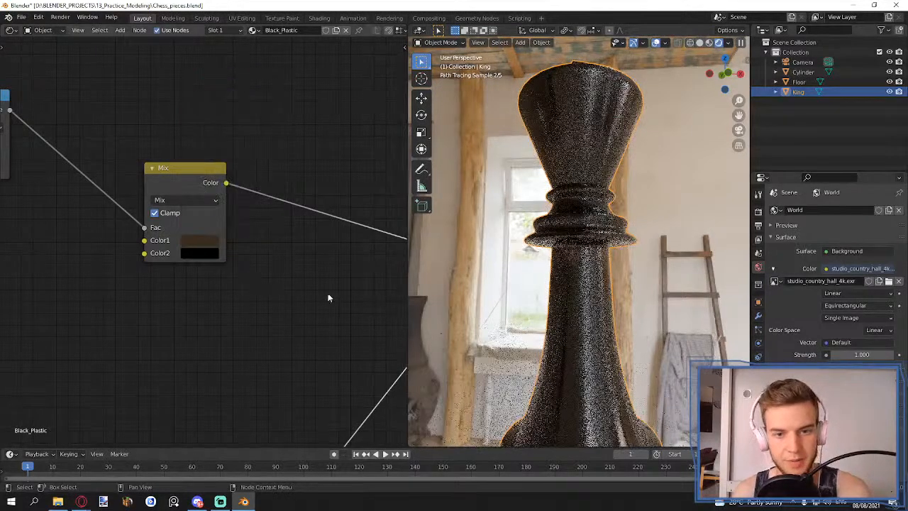
- Shift the white stop of the noise texture's ColorRamp to position 0.651
scroll(578, 286, down, 4)
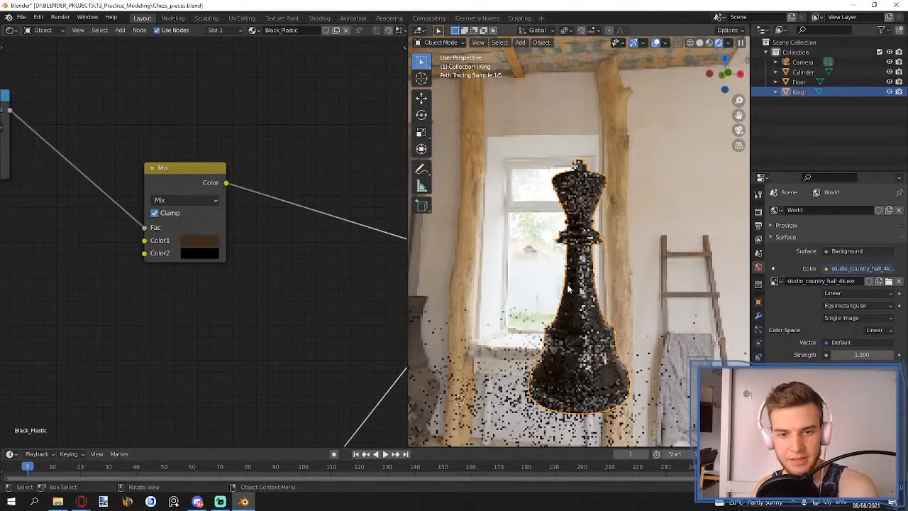
middle_drag(578, 286, 556, 307)
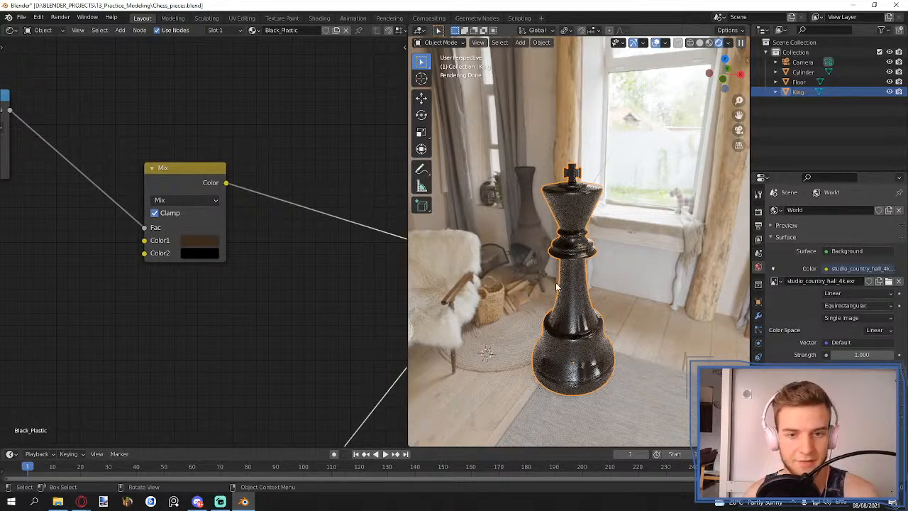
middle_drag(577, 243, 584, 222)
scroll(583, 271, up, 3)
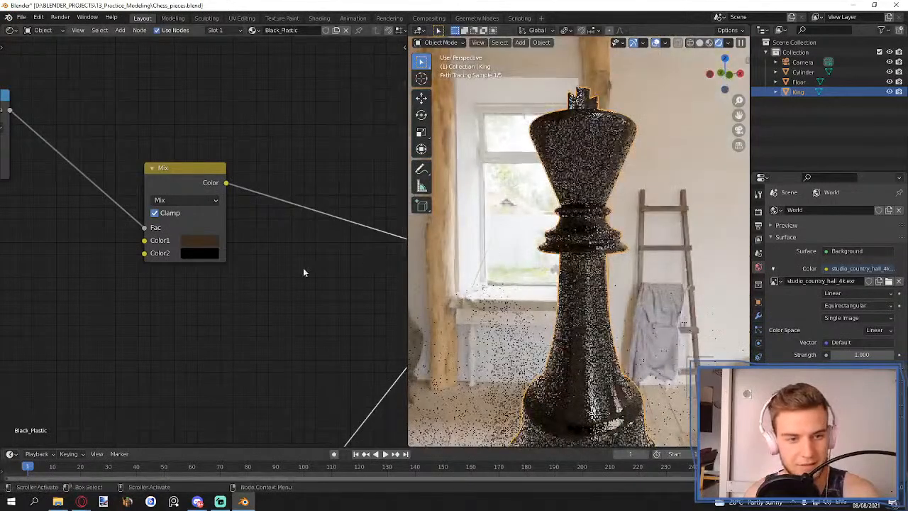
scroll(264, 272, down, 4)
middle_drag(167, 304, 333, 295)
scroll(203, 279, up, 1)
middle_drag(203, 280, 387, 346)
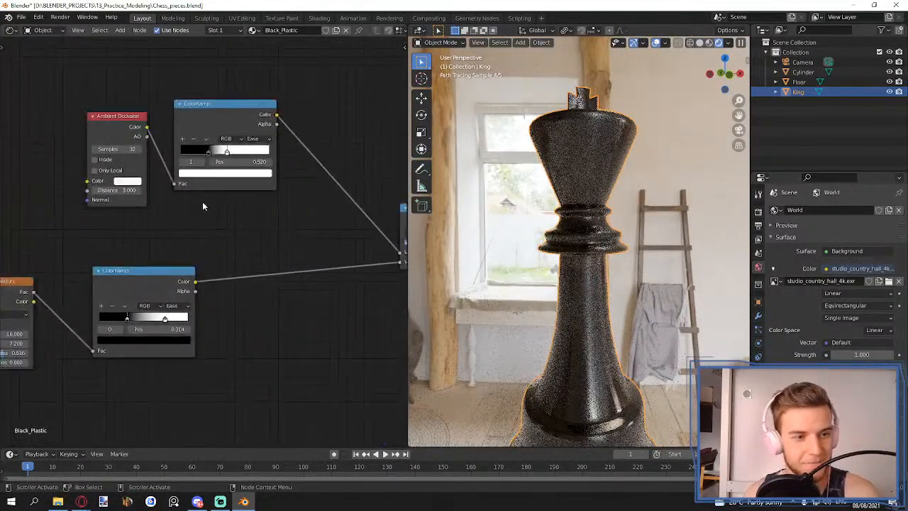
scroll(207, 224, up, 2)
drag(159, 333, 150, 333)
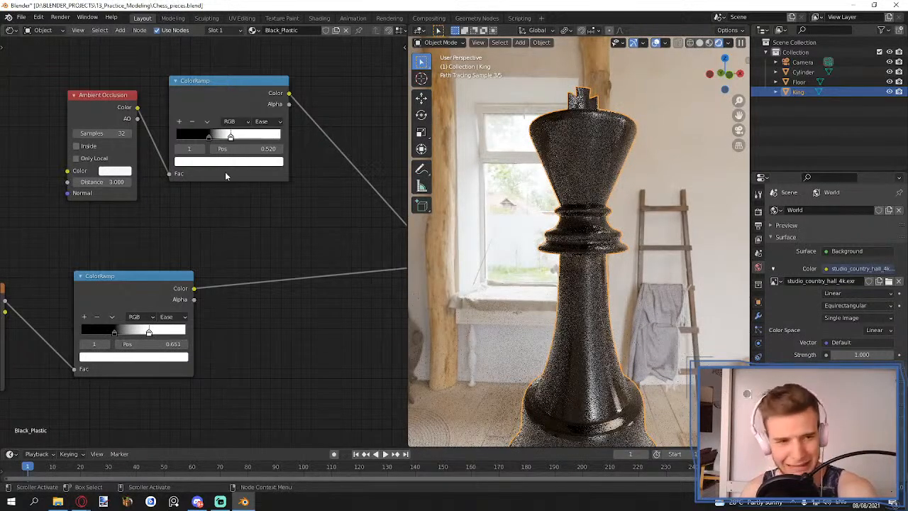
- Tighten the Ambient Occlusion ColorRamp by placing its black stop at 0.371 and its white stop at 0.480
click(210, 135)
drag(211, 135, 216, 134)
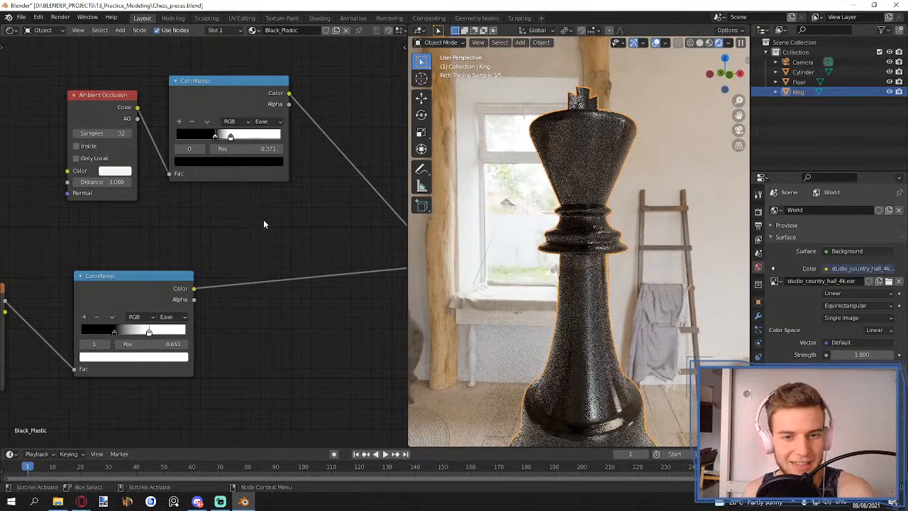
drag(230, 137, 225, 135)
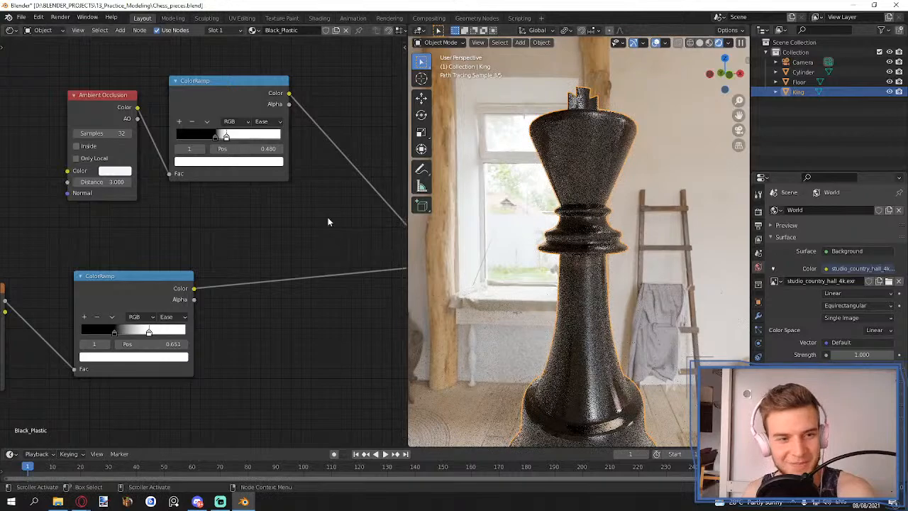
- Select all nodes of the Base Color branch, including the Mix node, and shift them up and slightly right in the node tree
scroll(562, 305, down, 2)
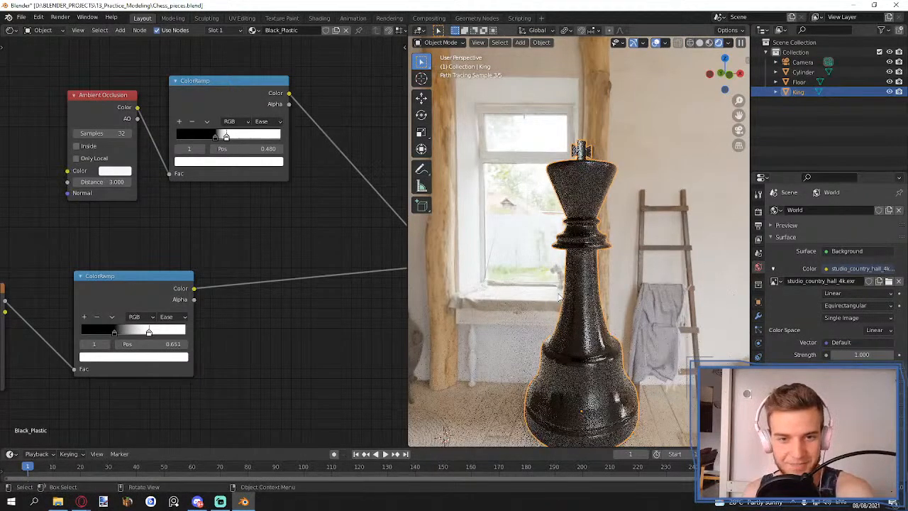
mouse_move(579, 136)
middle_down()
mouse_move(575, 184)
mouse_move(574, 145)
middle_up()
scroll(575, 183, up, 4)
scroll(575, 183, down, 8)
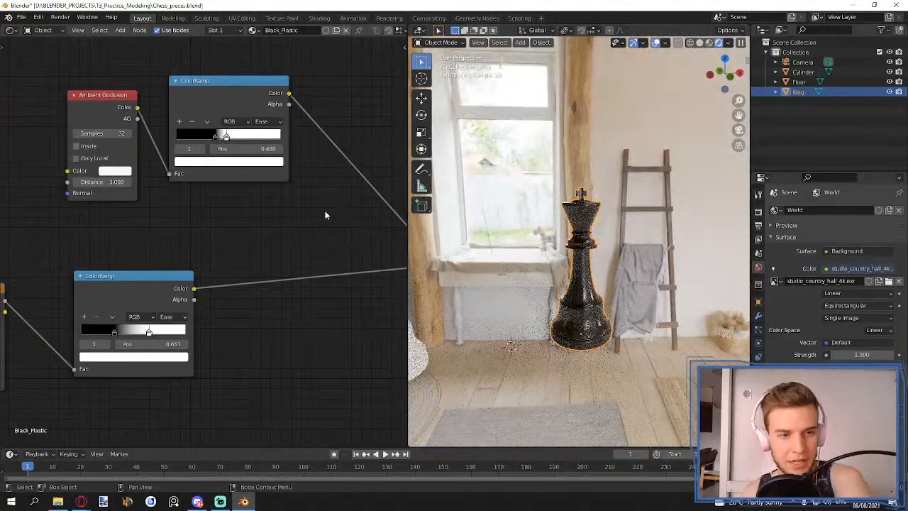
scroll(213, 241, down, 5)
middle_drag(173, 248, 265, 249)
drag(328, 132, 2, 248)
middle_drag(182, 279, 239, 245)
scroll(239, 246, down, 1)
drag(345, 173, 361, 157)
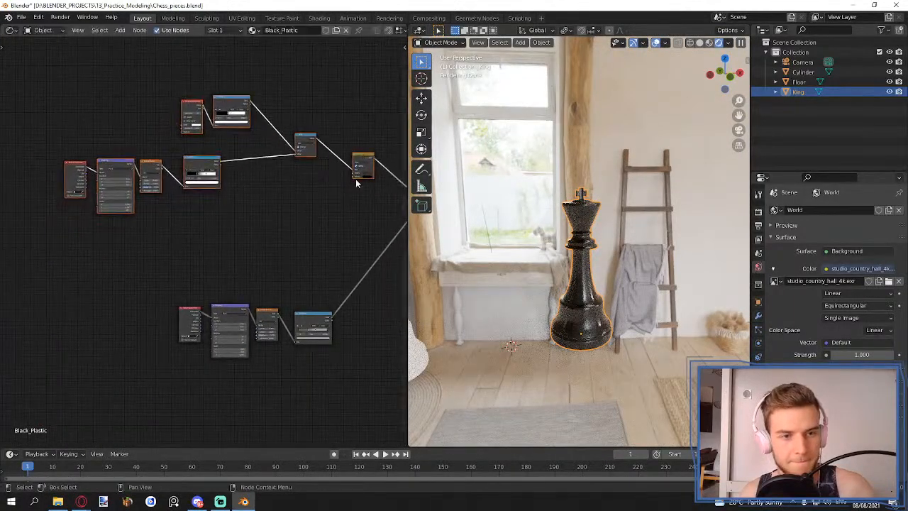
- Try Subsurface values of 0.1, 0.02 and 0.01 on the Principled BSDF, then return it to 0
middle_drag(341, 214, 147, 219)
click(312, 207)
scroll(228, 245, up, 8)
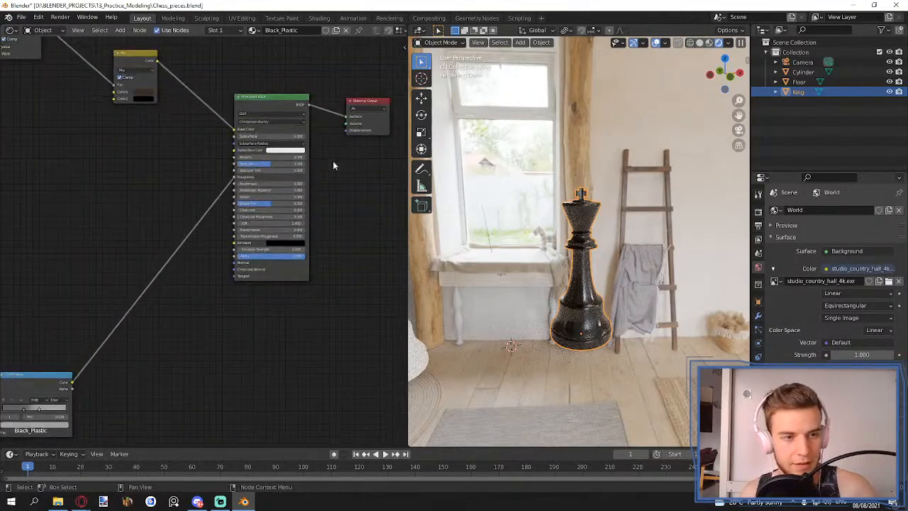
click(351, 173)
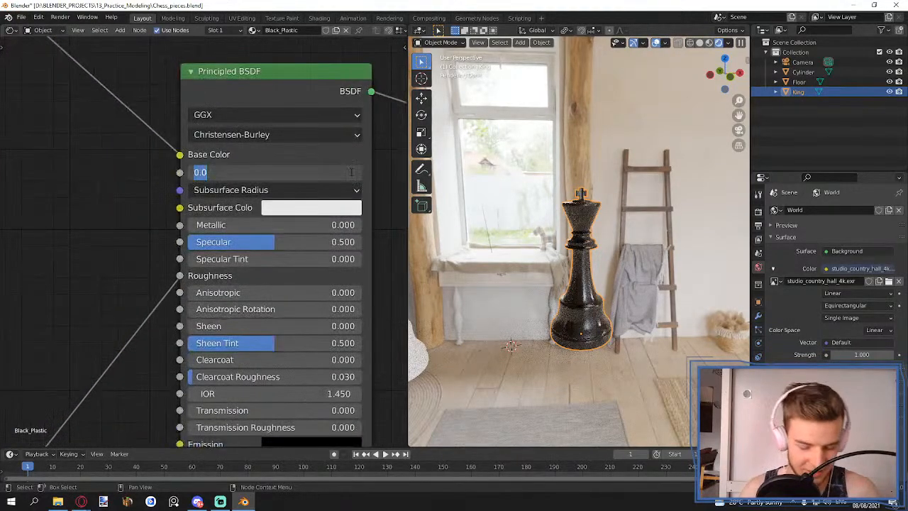
text(0.1)
key(Return)
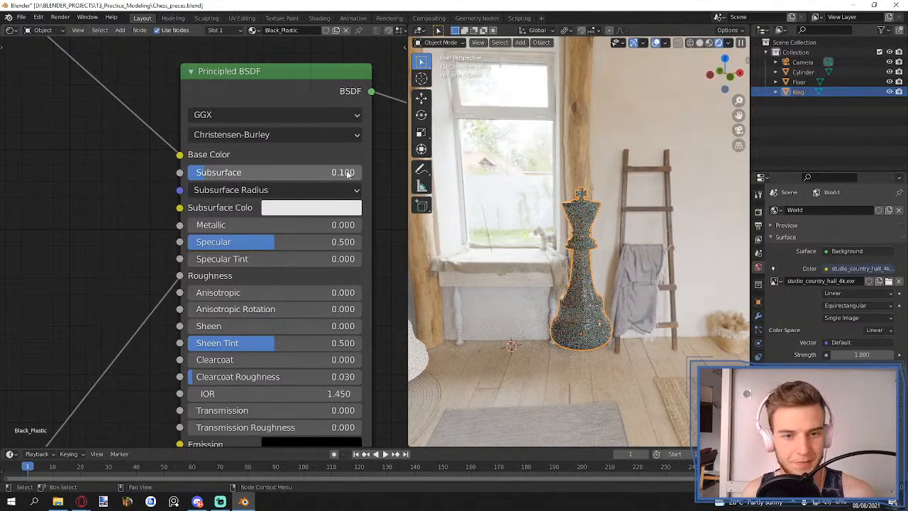
click(348, 174)
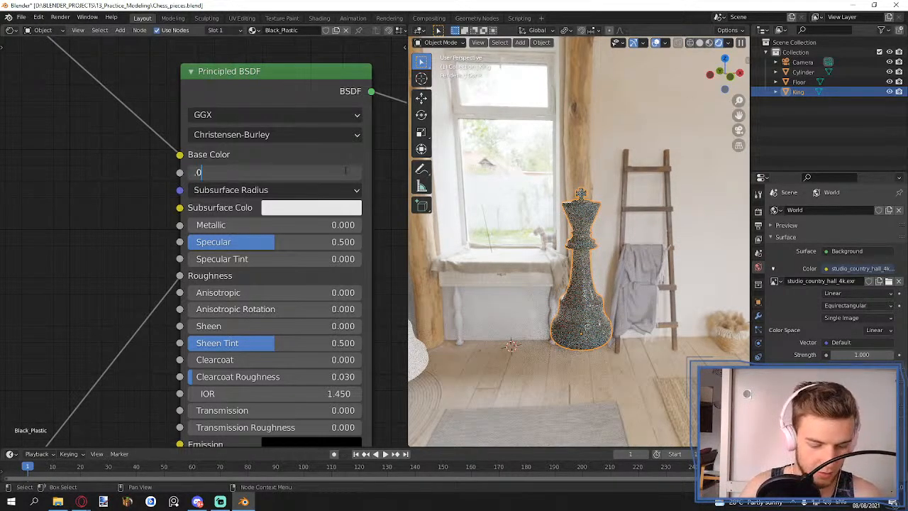
key(Return)
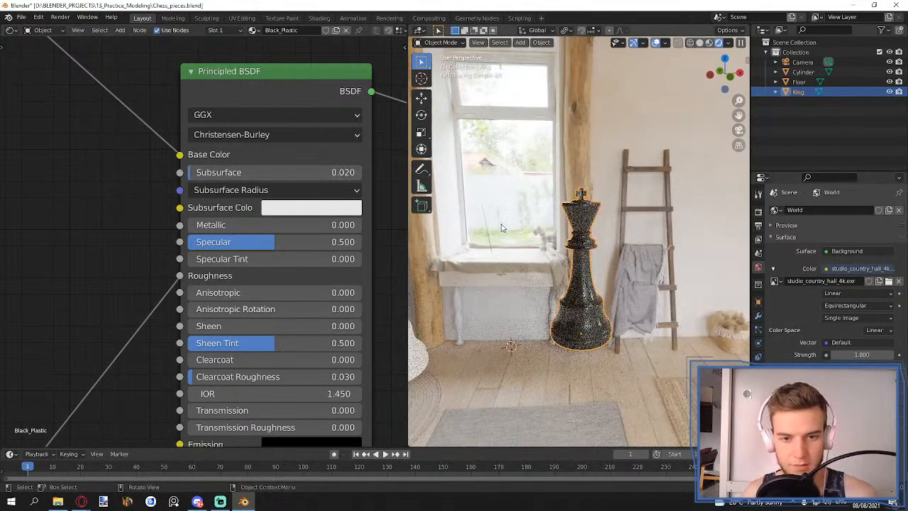
click(339, 174)
text(.0)
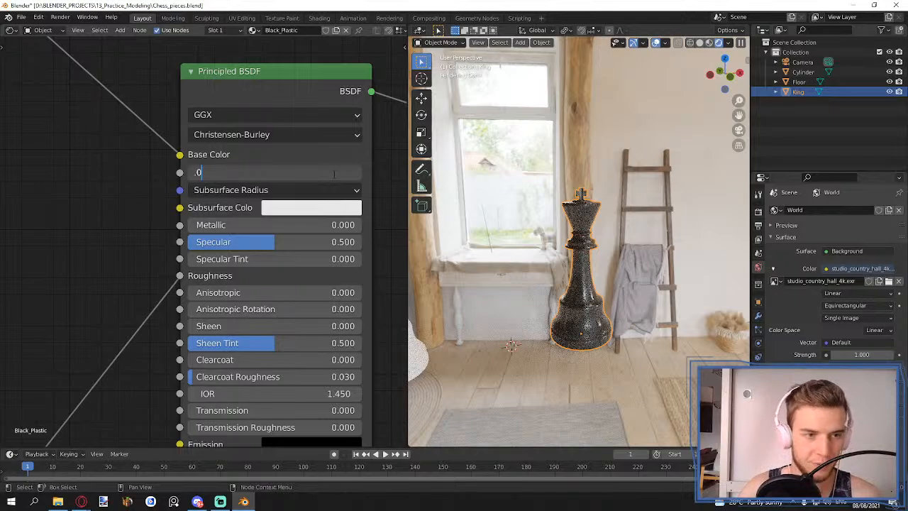
text(1)
key(Return)
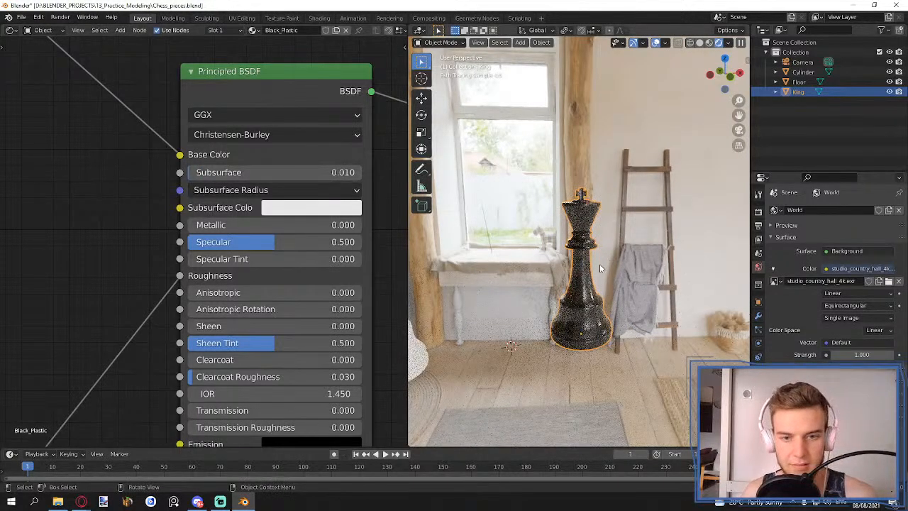
drag(301, 173, 248, 173)
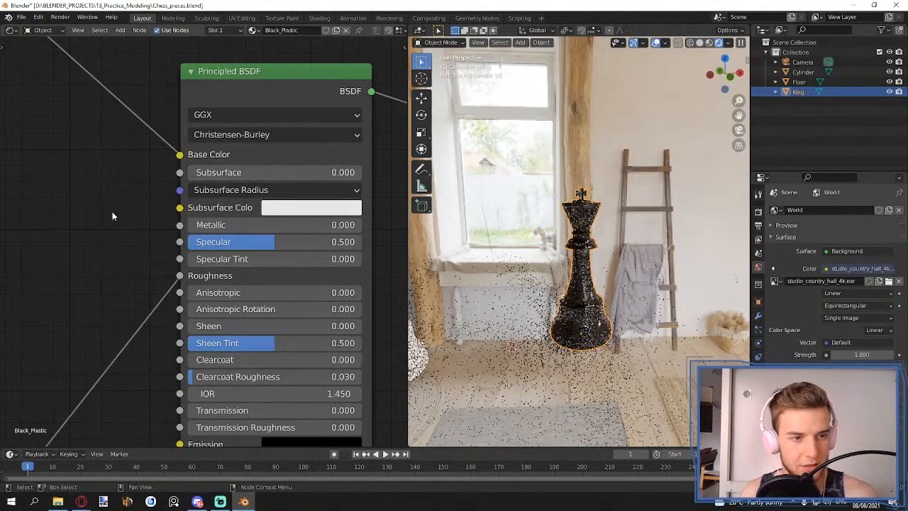
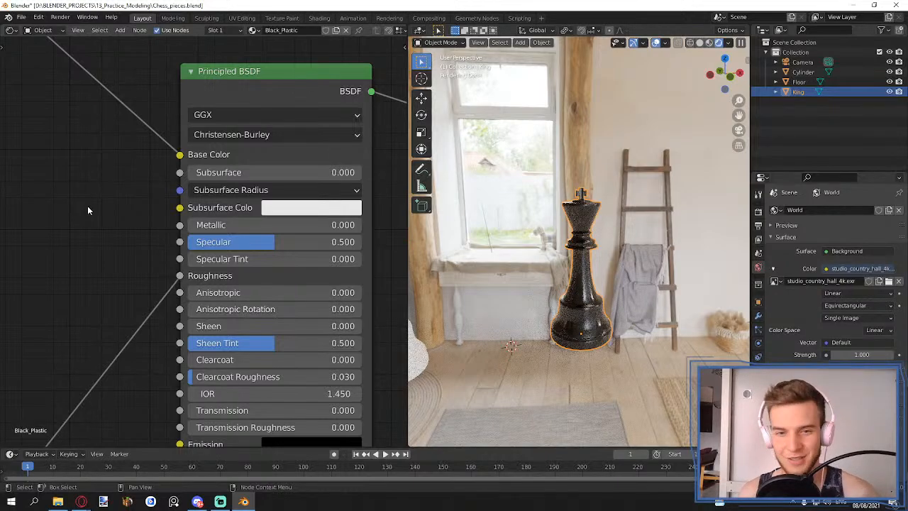
- Move the whole group of Base Color nodes further up, away from the roughness branch
scroll(82, 229, down, 6)
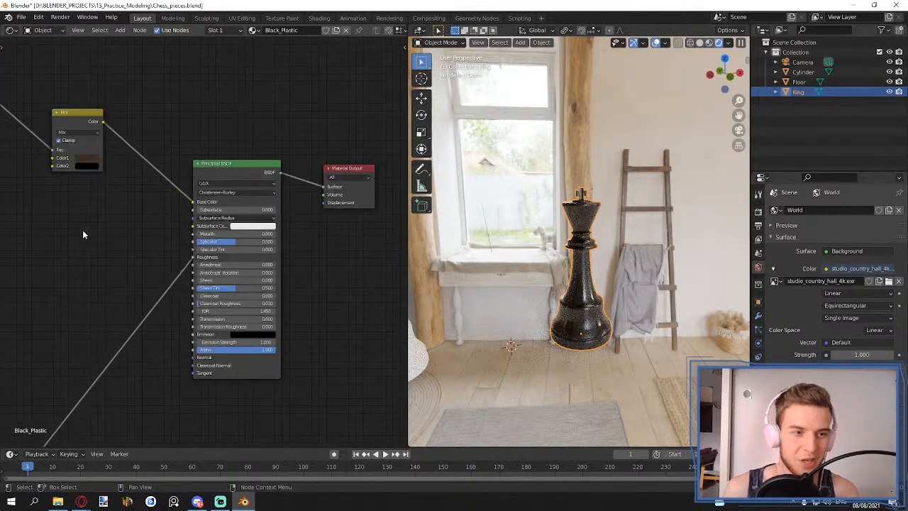
middle_drag(82, 230, 296, 227)
scroll(261, 219, down, 3)
scroll(273, 219, down, 3)
scroll(283, 220, down, 6)
scroll(230, 246, down, 2)
middle_drag(228, 247, 256, 240)
drag(302, 133, 36, 227)
drag(285, 189, 289, 160)
click(288, 209)
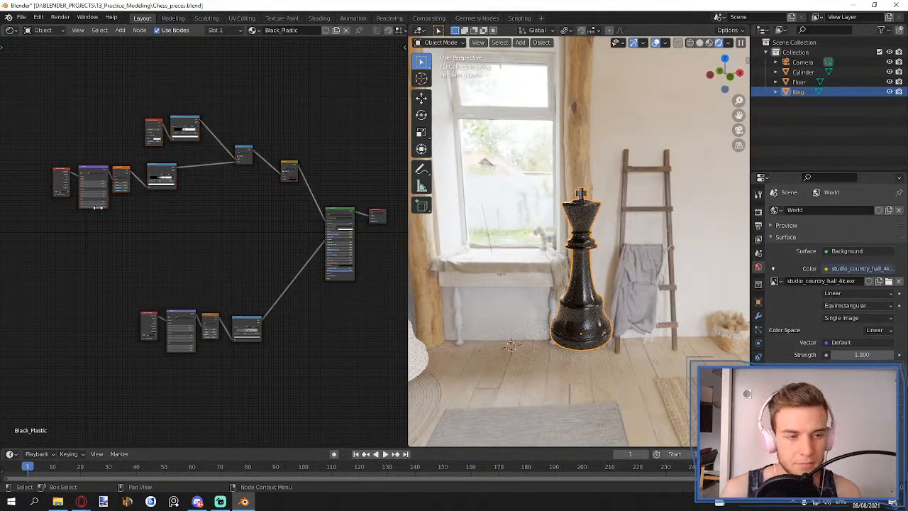
- Move the noise mask nodes of the Base Color branch closer beneath the Ambient Occlusion and its ColorRamp
drag(22, 217, 180, 172)
drag(168, 167, 193, 155)
click(195, 214)
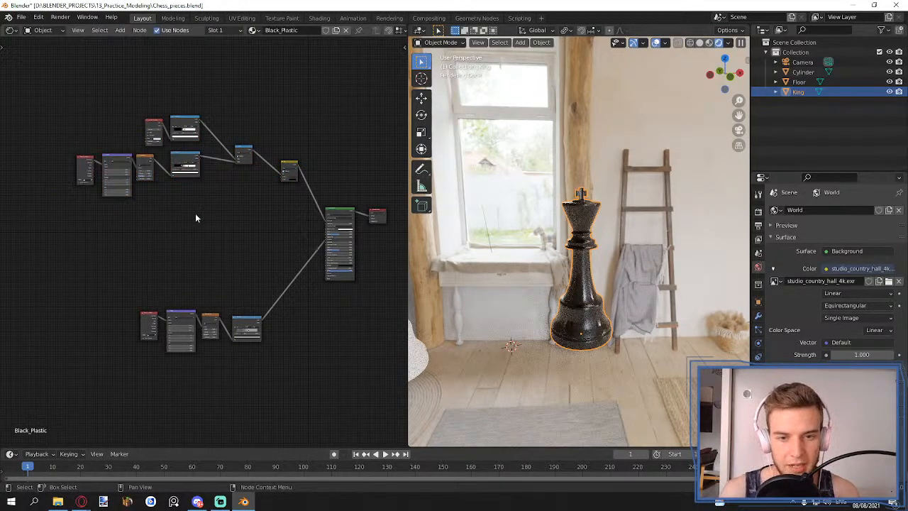
scroll(202, 213, up, 2)
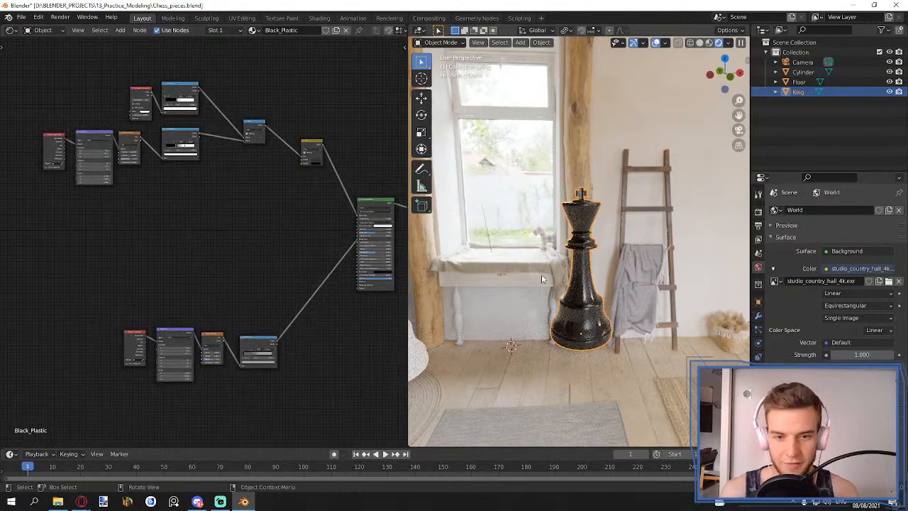
- Add a Gradient Texture node in the empty space between the Base Color and roughness branches
scroll(200, 212, up, 2)
key(shift+a)
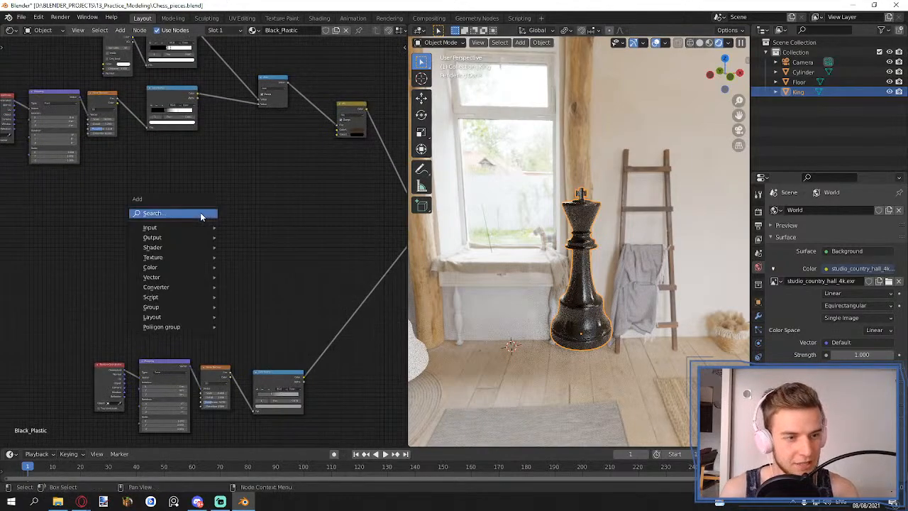
click(203, 211)
text(gradien)
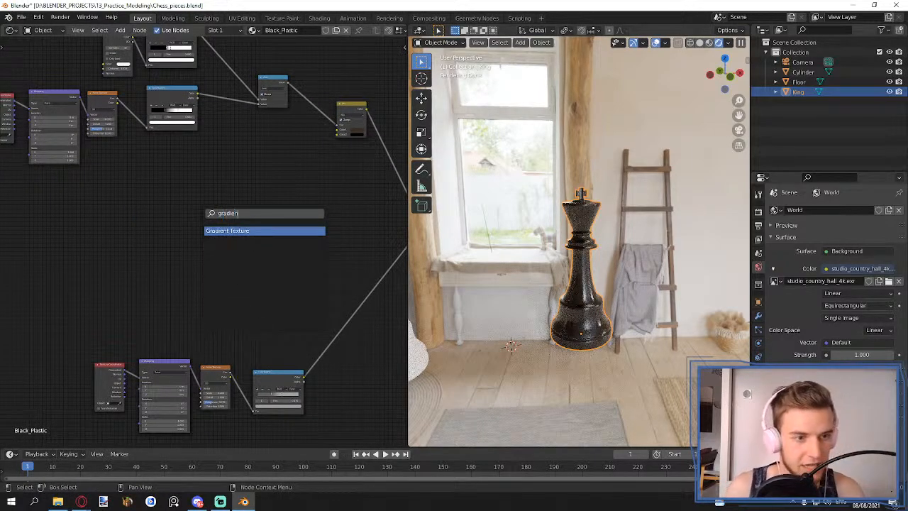
key(Return)
click(205, 221)
scroll(205, 222, up, 2)
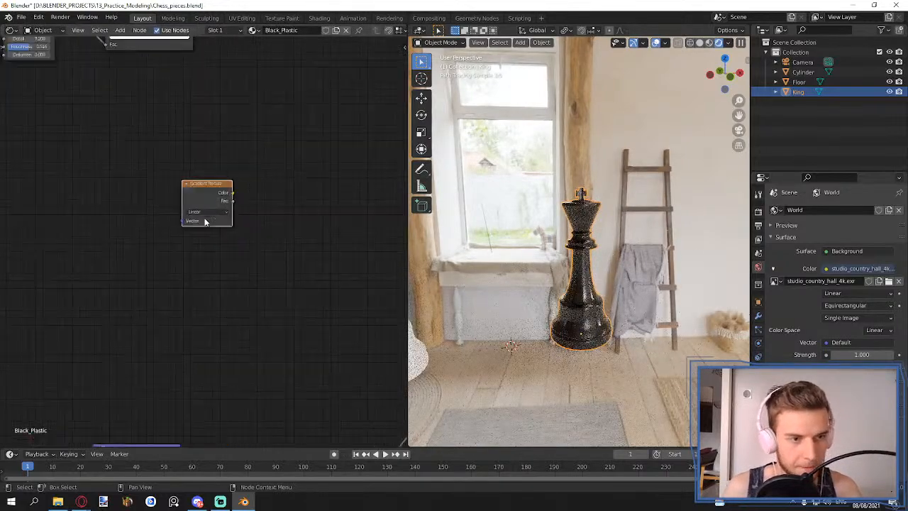
scroll(205, 221, up, 2)
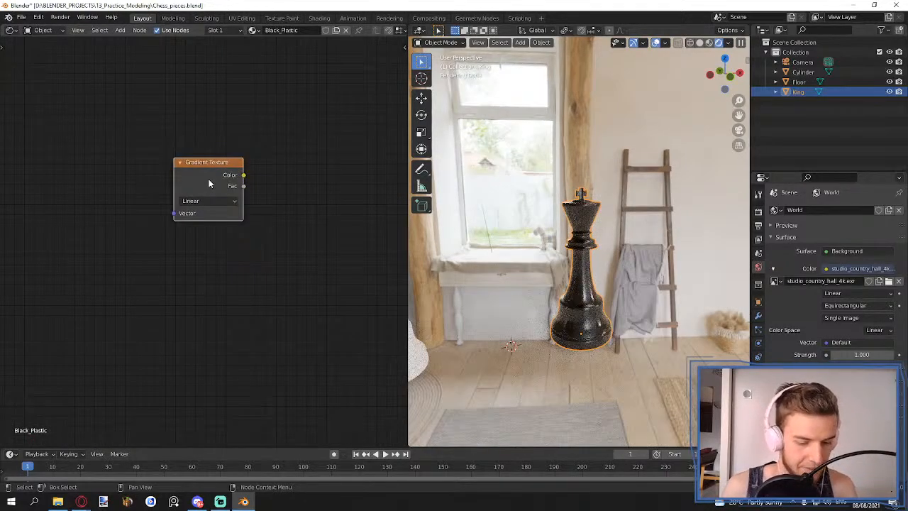
- Attach Texture Coordinate and Mapping nodes to the Gradient Texture and preview its color output on the king
key(ctrl+t)
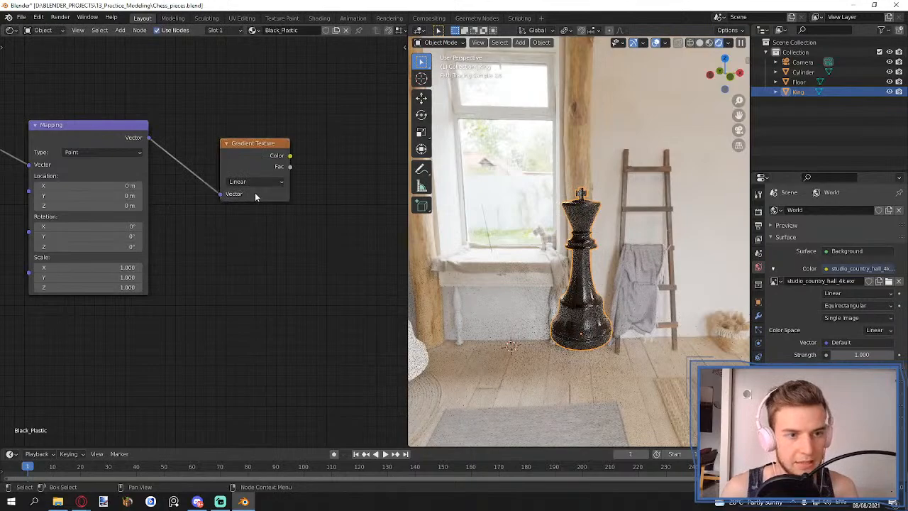
ctrl+shift+click(260, 159)
middle_drag(285, 227, 236, 240)
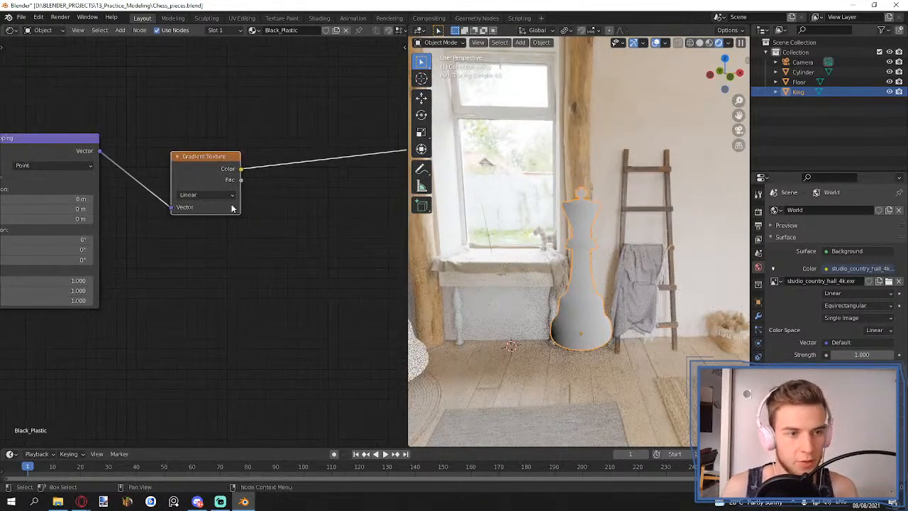
- Try a Z location of 2.73 m on the gradient's Mapping node
click(221, 195)
middle_drag(151, 290, 258, 277)
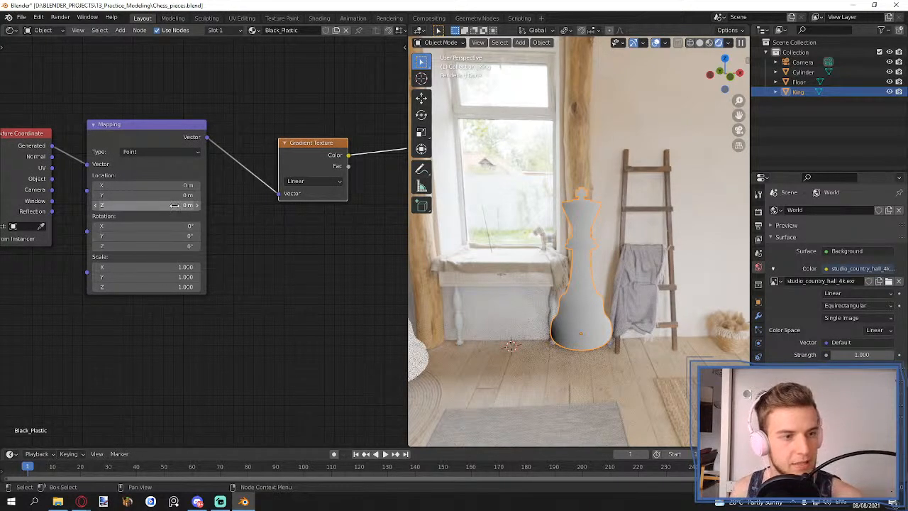
drag(173, 205, 211, 213)
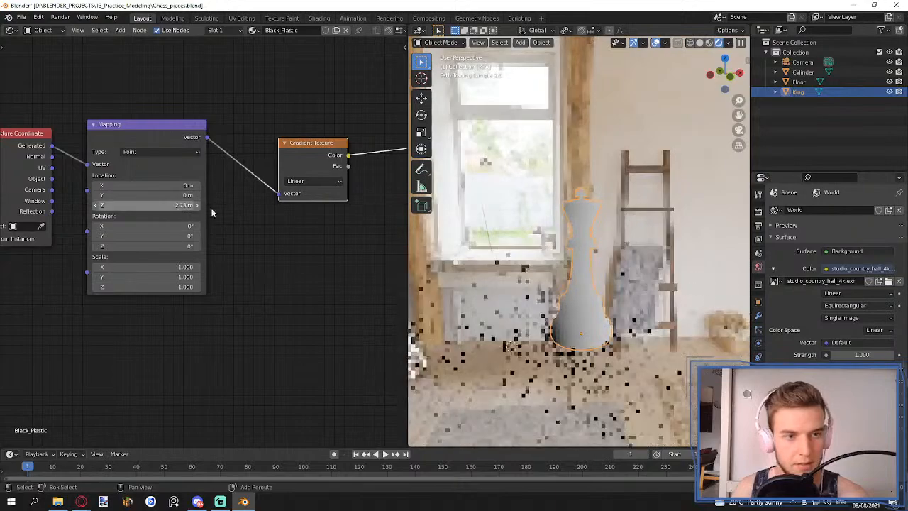
- Replace the Gradient Texture with a fresh one and connect the Mapping node's vector output to it
key(x)
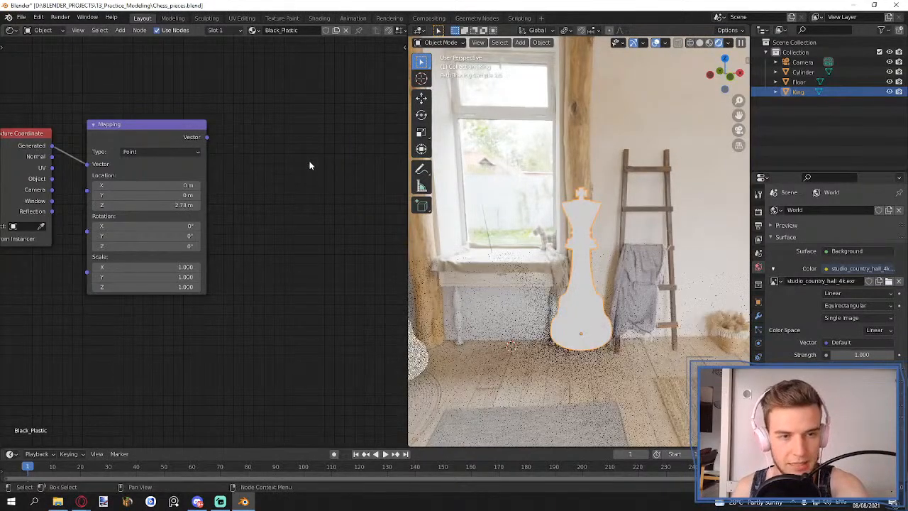
key(shift+a)
mouse_move(298, 206)
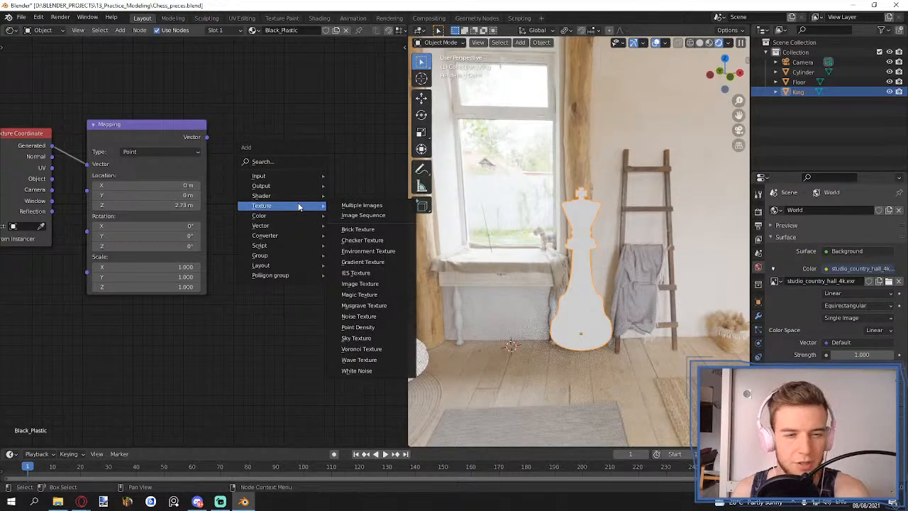
click(362, 261)
click(278, 151)
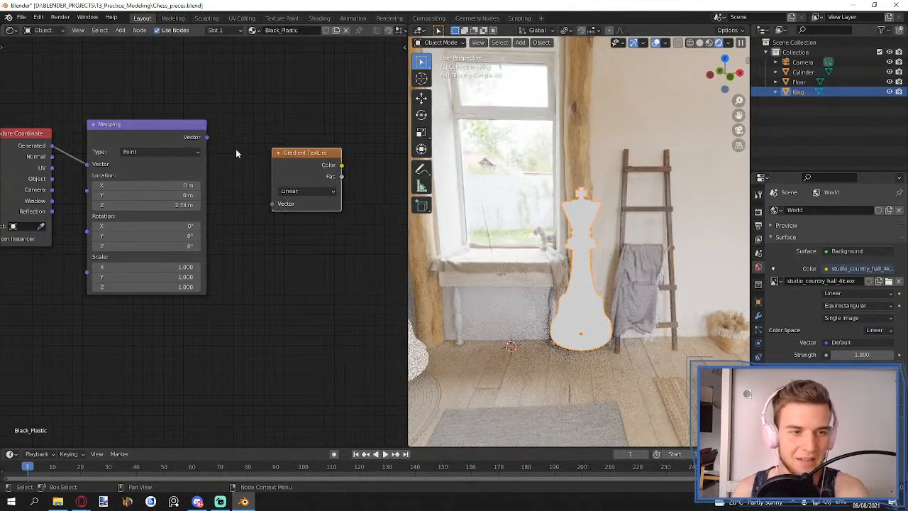
drag(207, 137, 231, 180)
middle_drag(314, 235, 263, 222)
- Try the Easing gradient type on the Gradient Texture, and set it to Radial
click(268, 183)
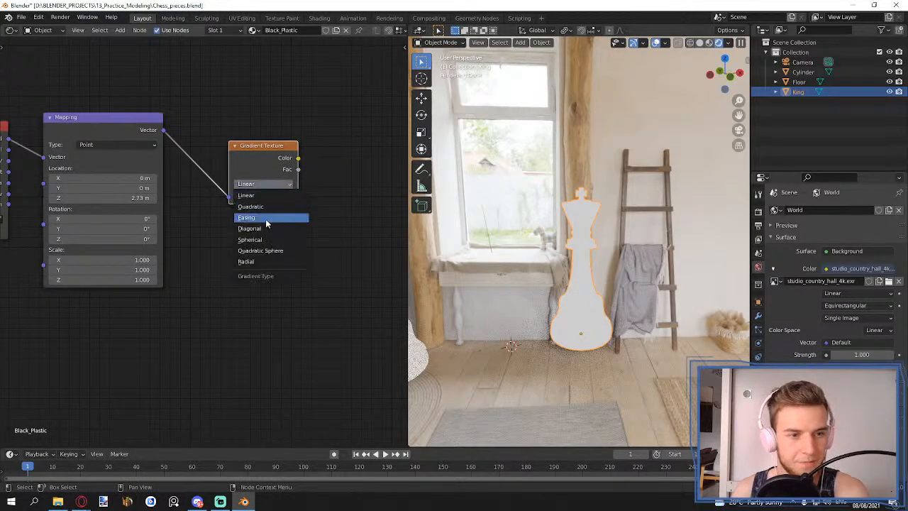
click(272, 217)
click(261, 185)
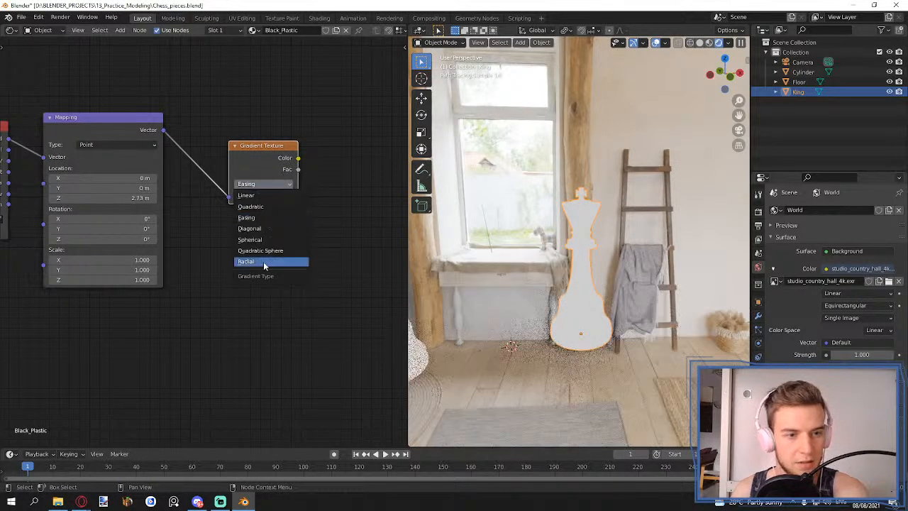
click(262, 262)
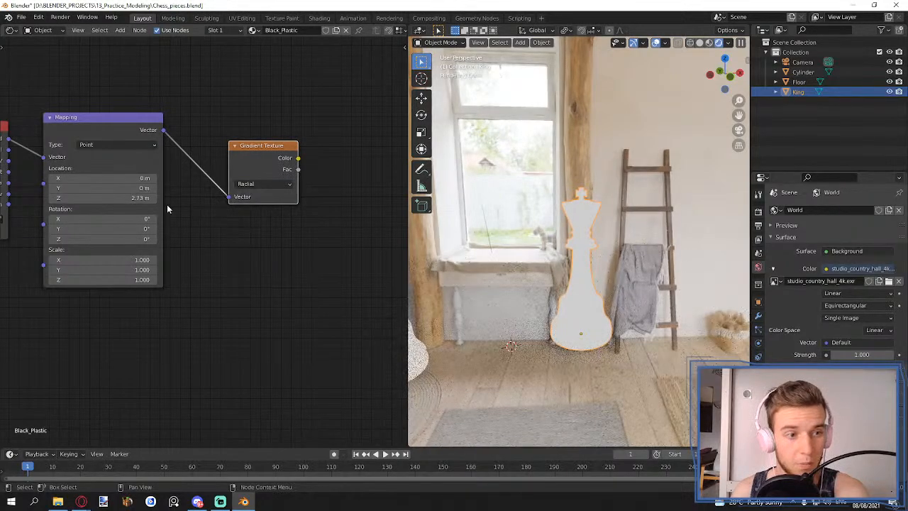
- Reset the Mapping node's Z location to 0 m and preview the radial gradient on the king
click(134, 198)
key(Return)
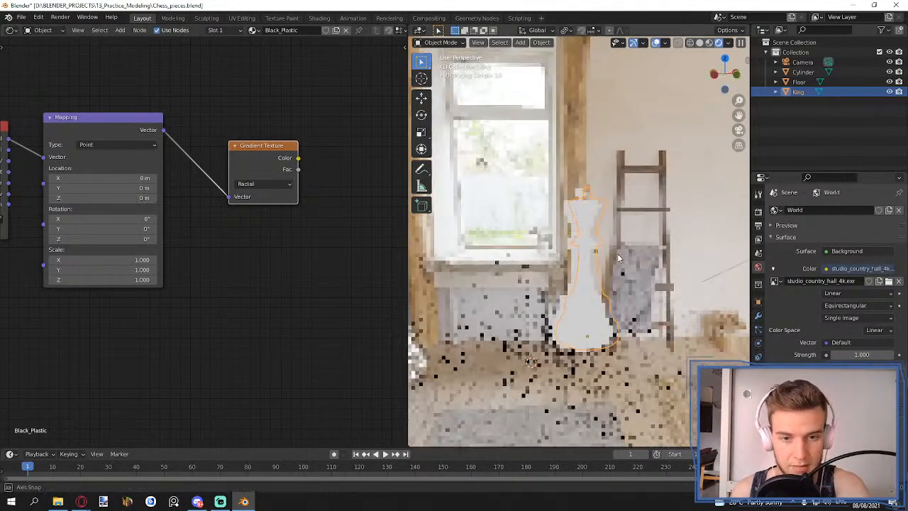
middle_drag(610, 234, 500, 301)
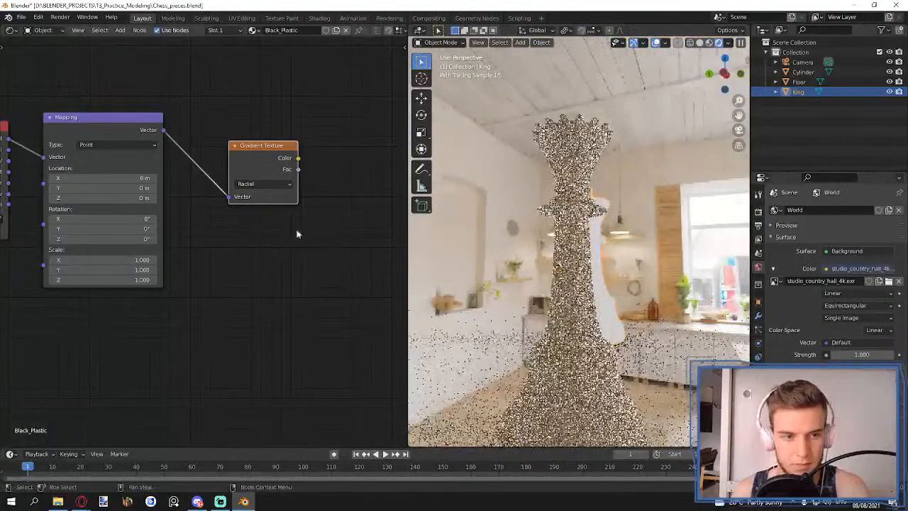
ctrl+shift+click(271, 164)
middle_drag(603, 243, 505, 276)
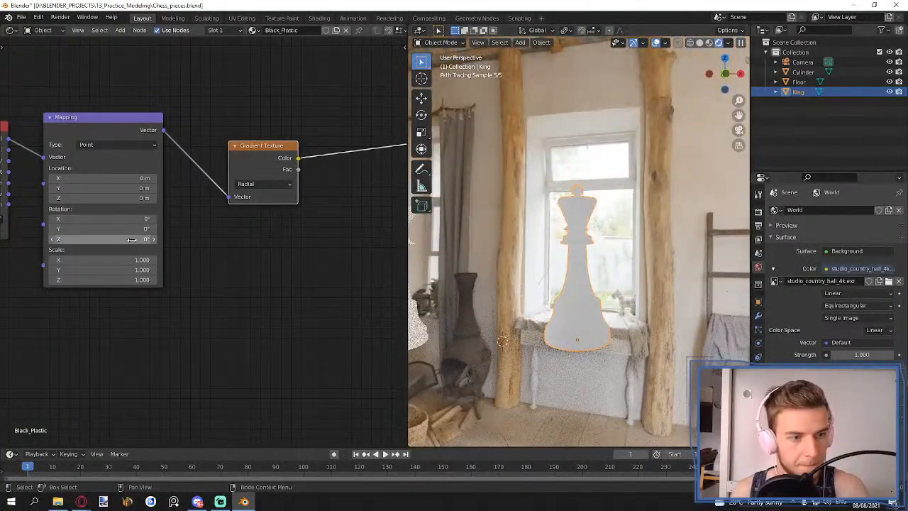
- Try Object coordinates on the Mapping node, shift its location to Y 0.55 m and Z -27.2 m, and reconnect the Generated coordinates
mouse_move(133, 201)
mouse_down()
mouse_move(180, 200)
mouse_move(15, 198)
mouse_up()
middle_drag(210, 227, 266, 225)
drag(67, 171, 102, 155)
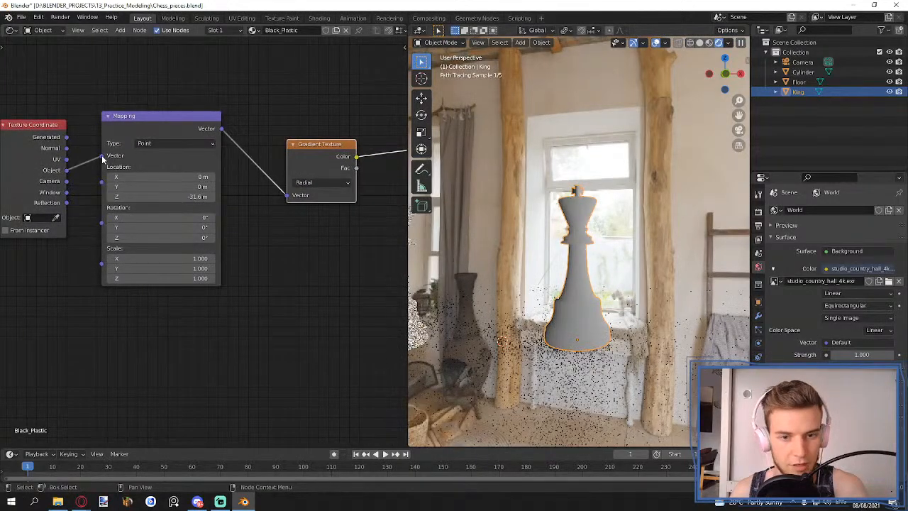
drag(191, 199, 212, 187)
drag(66, 138, 101, 155)
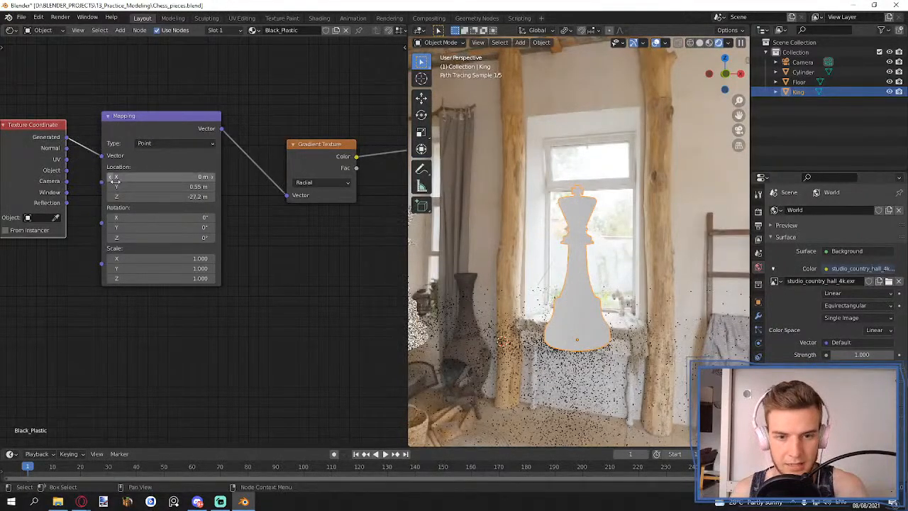
- Hide the Floor object and shift the Mapping node's X location to 12 m while checking the king from below
mouse_move(495, 272)
middle_down()
mouse_move(658, 252)
mouse_move(659, 234)
mouse_move(649, 259)
mouse_move(648, 244)
mouse_move(638, 253)
middle_up()
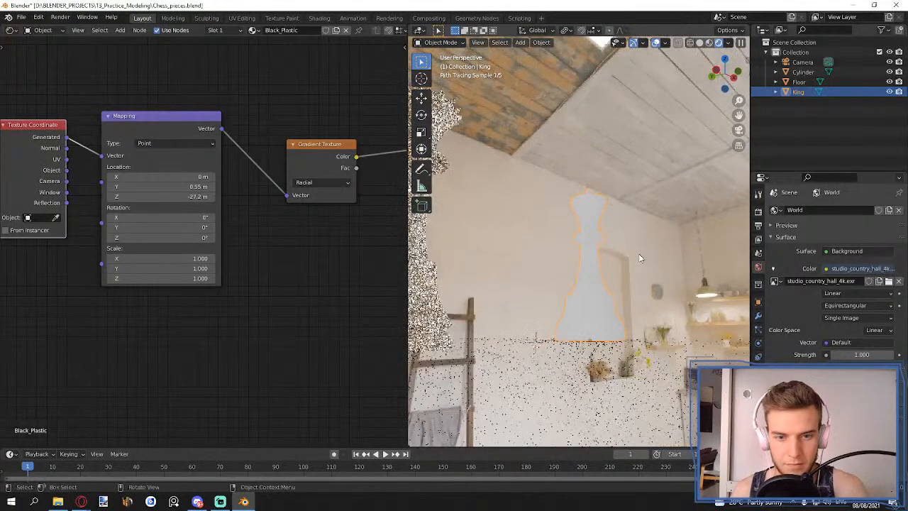
middle_drag(659, 372, 562, 235)
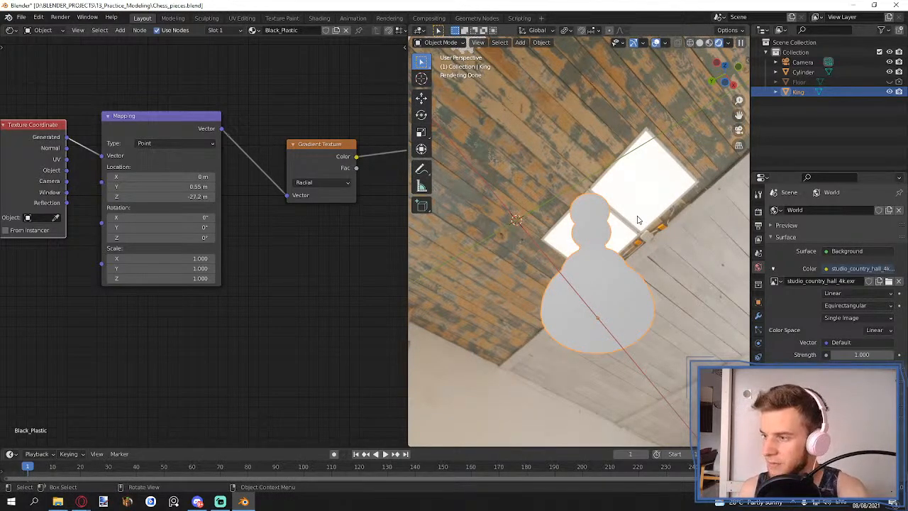
middle_drag(586, 255, 584, 260)
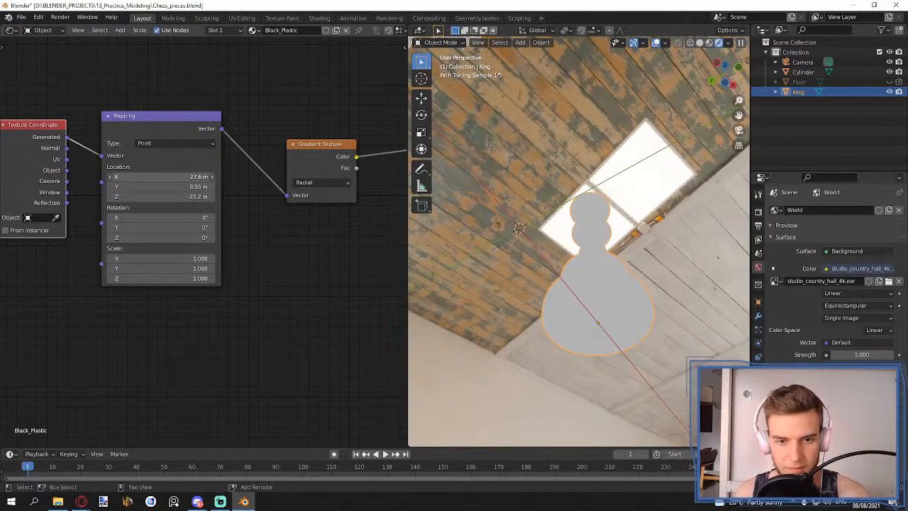
drag(188, 176, 99, 176)
drag(160, 176, 199, 177)
middle_drag(593, 286, 588, 322)
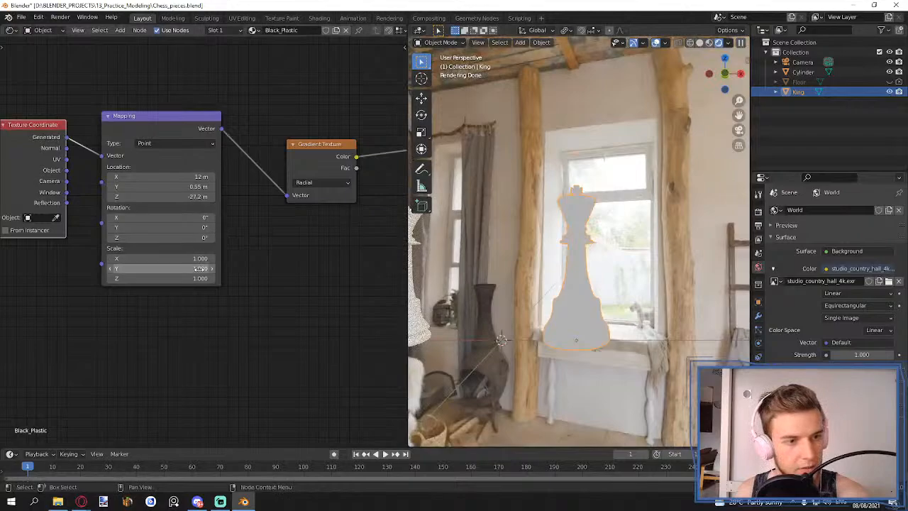
- Set the Mapping node's X, Y and Z scale to 0.1
drag(195, 257, 194, 278)
text(0.1)
key(Return)
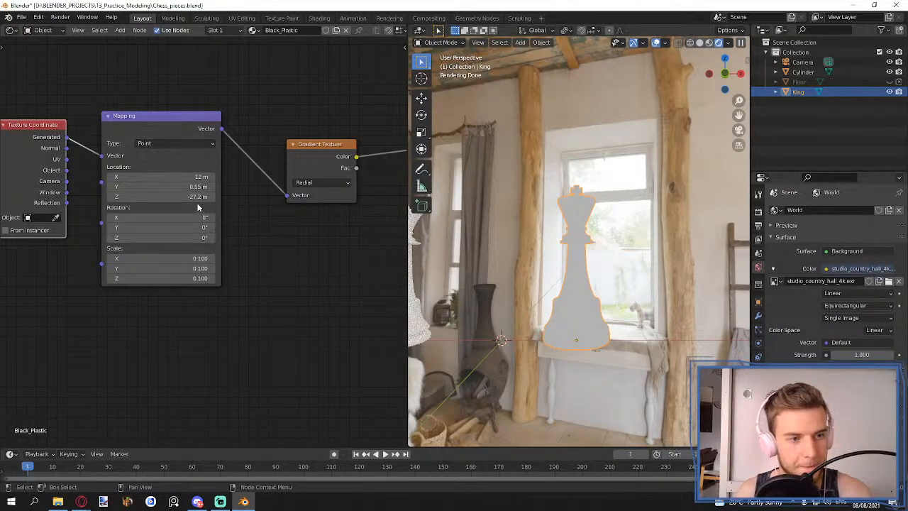
- Try shifting the Mapping node's location on all three axes, and set the Gradient Texture type to Linear
drag(201, 197, 149, 186)
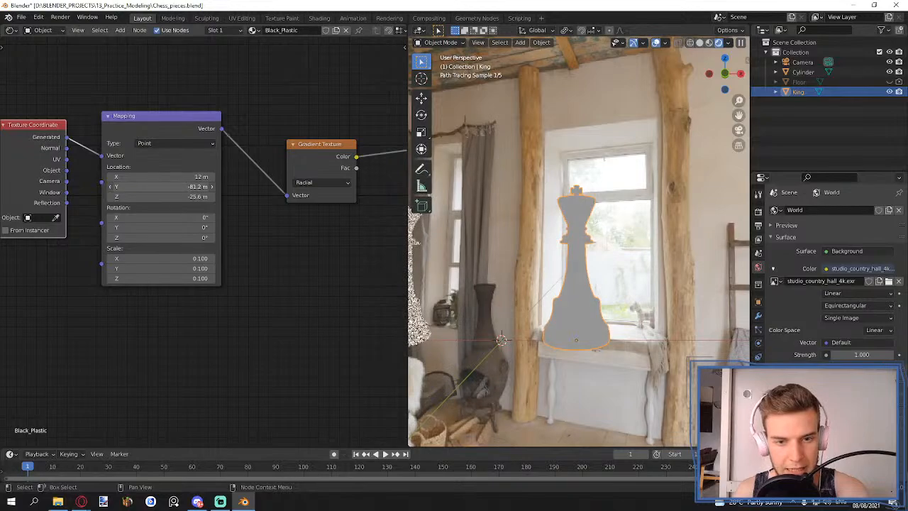
mouse_move(198, 177)
mouse_down()
mouse_move(207, 177)
mouse_move(149, 177)
mouse_up()
click(321, 182)
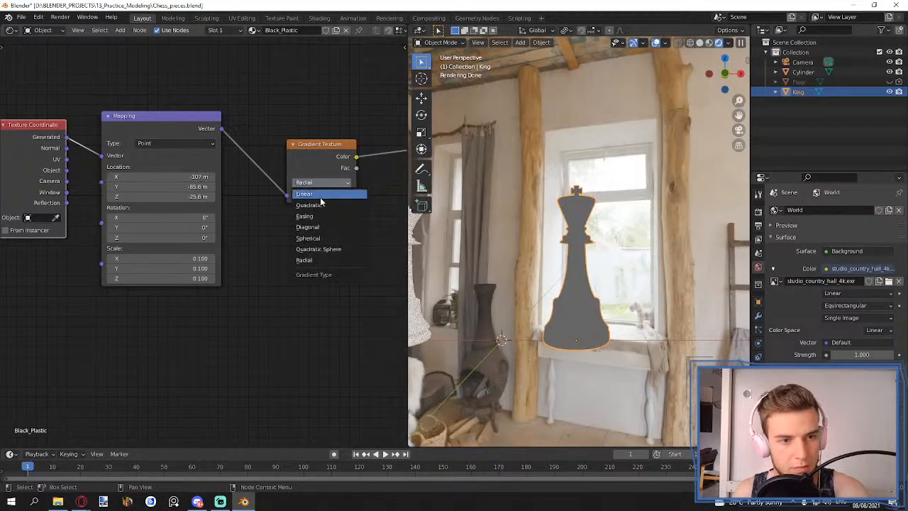
click(316, 196)
- Insert a ColorRamp node after the Gradient Texture and move its white stop to position 0.520
scroll(341, 232, down, 6)
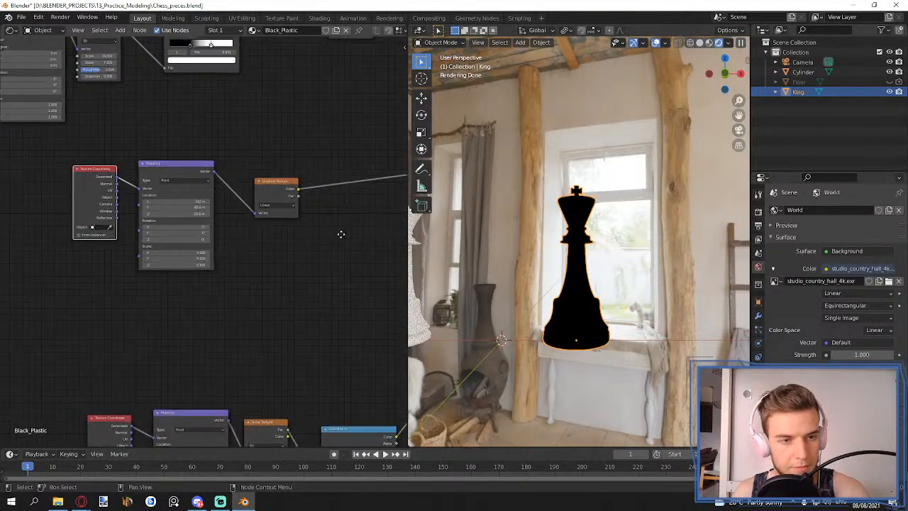
middle_drag(340, 233, 247, 250)
click(199, 200)
key(shift+a)
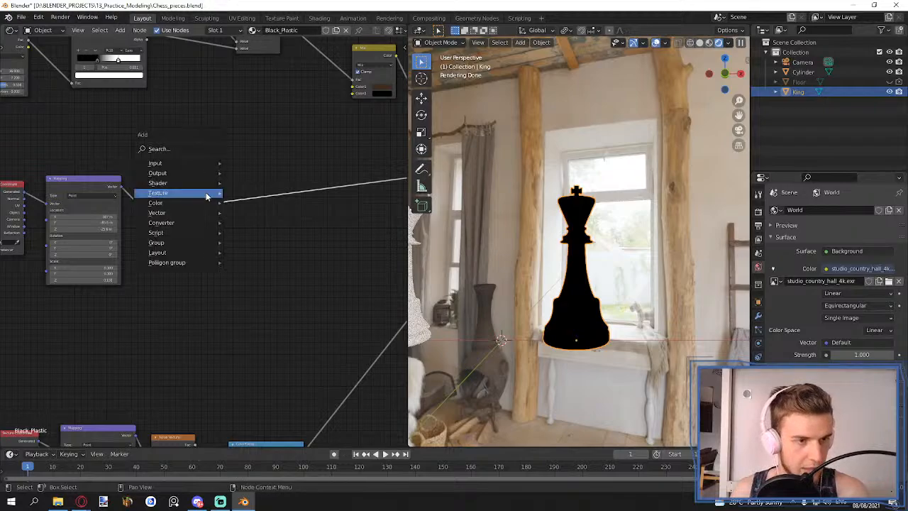
click(207, 144)
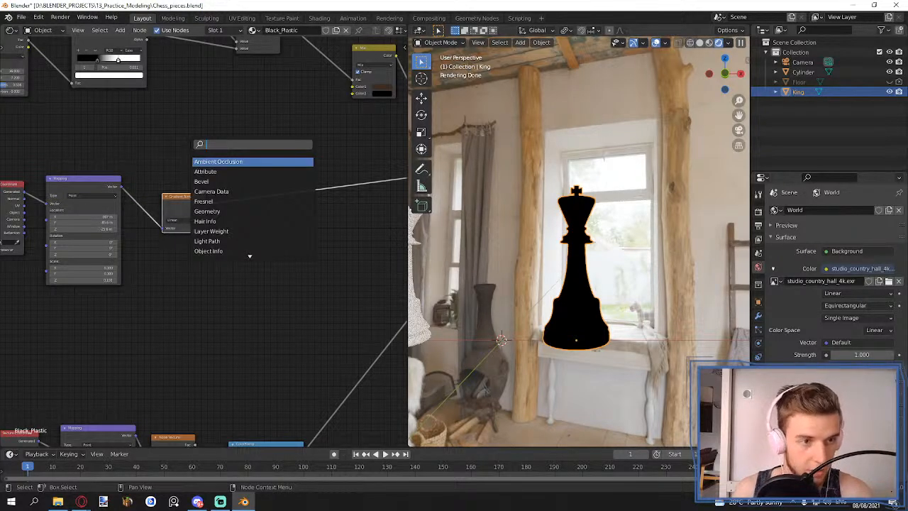
text(color ramp)
key(Return)
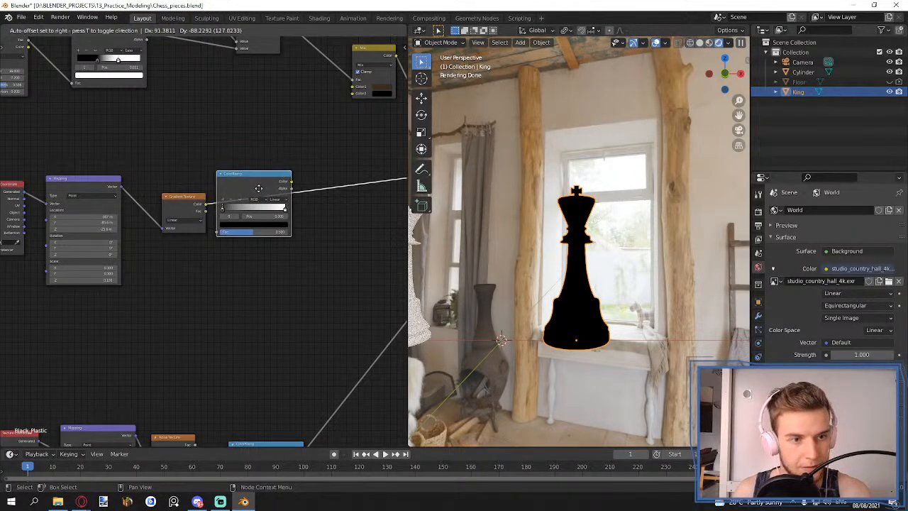
click(266, 203)
drag(298, 212, 253, 215)
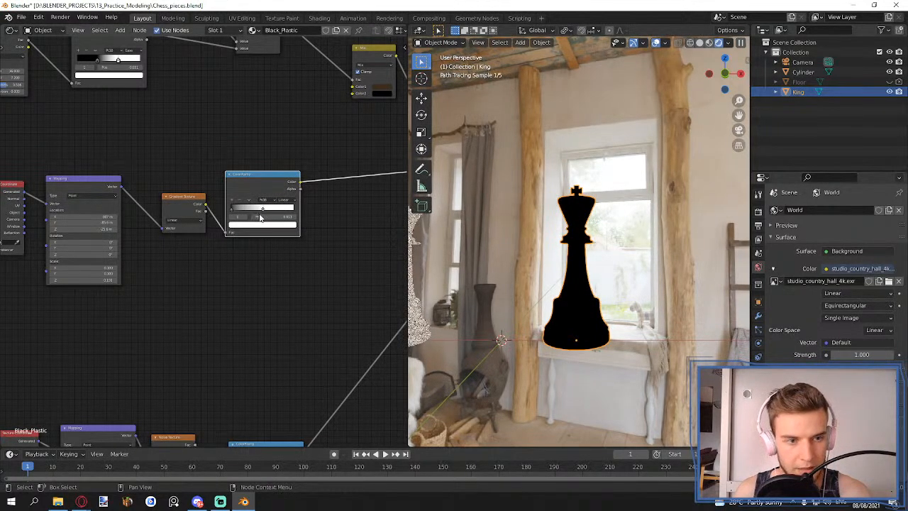
- Set the gradient's Mapping location to 0 m and its scale to 1 on all three axes
scroll(193, 165, up, 4)
drag(138, 210, 137, 203)
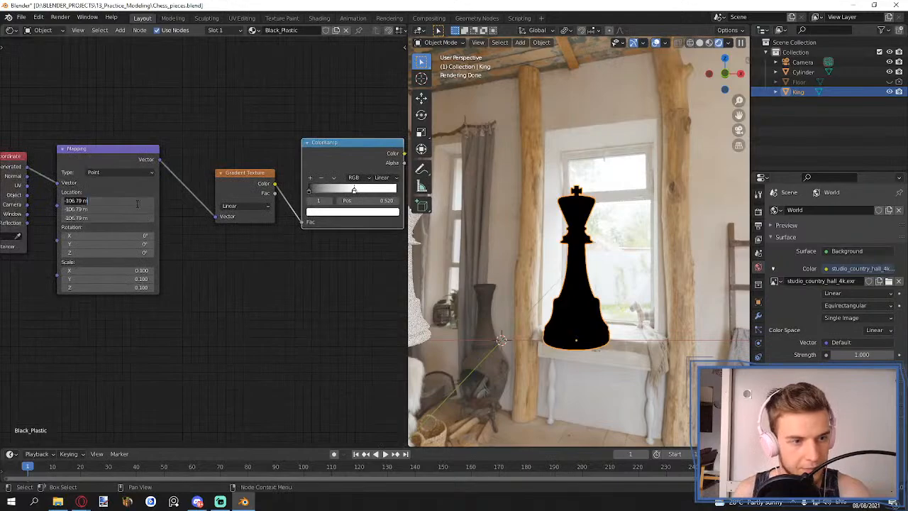
text(0)
key(Return)
scroll(205, 239, up, 1)
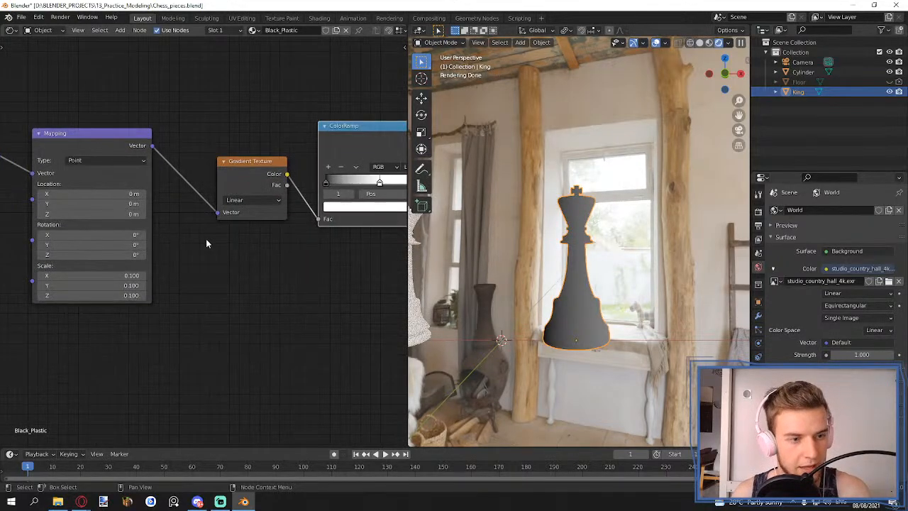
drag(125, 275, 127, 295)
text(1)
key(Return)
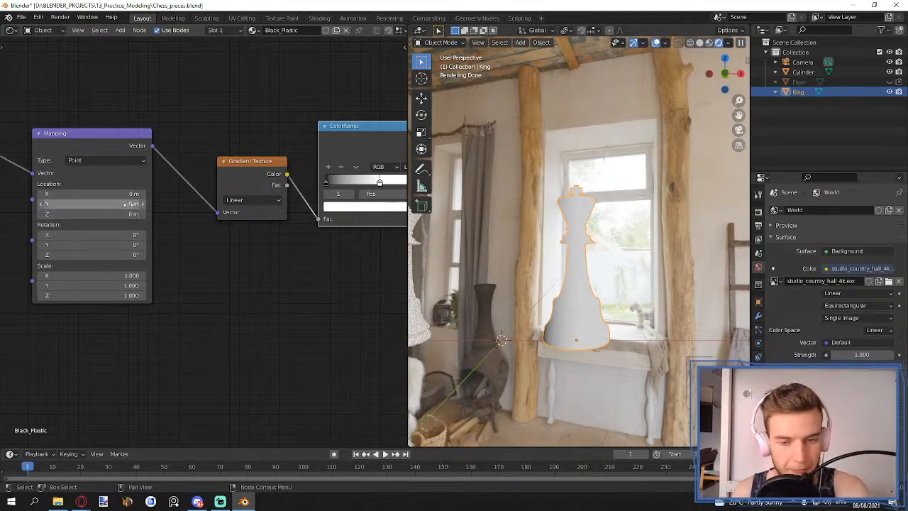
- Try shifting the gradient's Mapping location along Y, and set it back to 0 m
drag(132, 204, 167, 203)
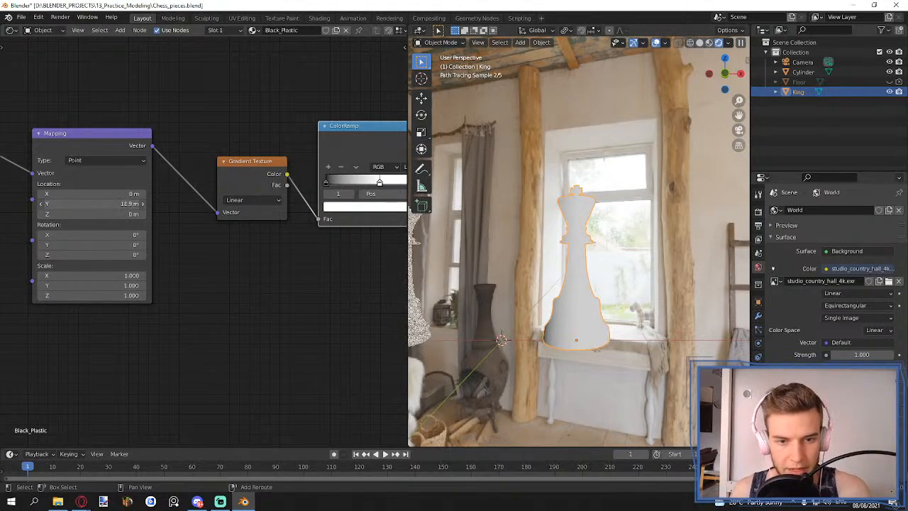
click(130, 204)
text(0)
key(Return)
- Set the gradient's Mapping location X to -0.47 m and its rotation to 90° on Y and 0° on Z
drag(124, 193, 117, 193)
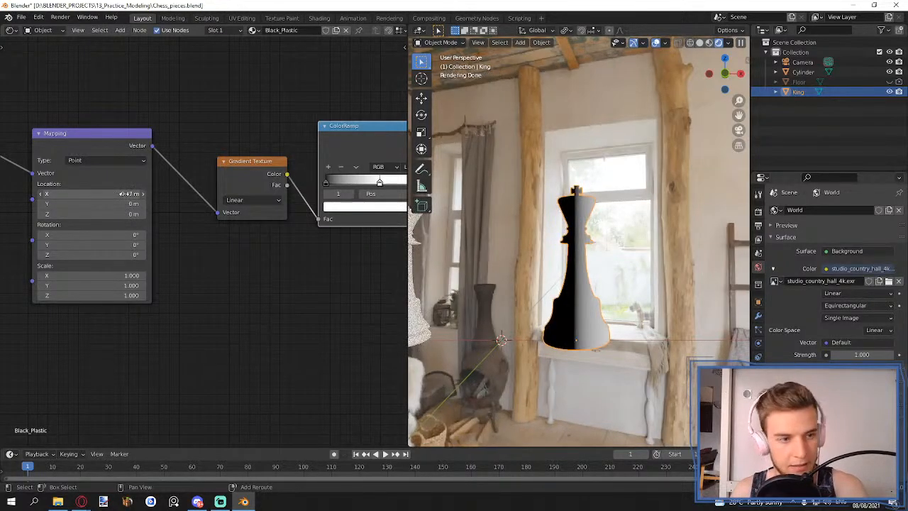
drag(130, 254, 119, 247)
double_click(132, 254)
text(0)
key(Return)
double_click(121, 247)
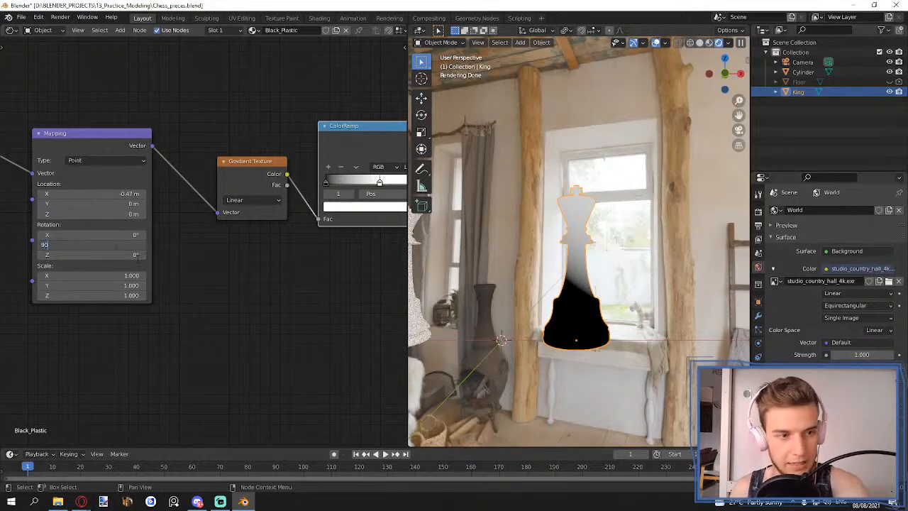
key(Return)
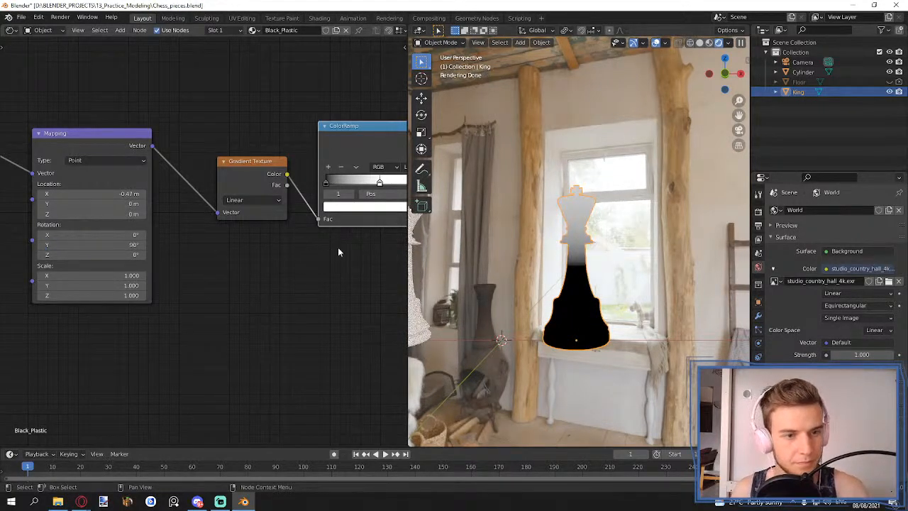
- Set the ColorRamp interpolation to Constant and move its white stop to about 0.14, just below the king's collar
middle_drag(338, 252, 203, 273)
click(288, 243)
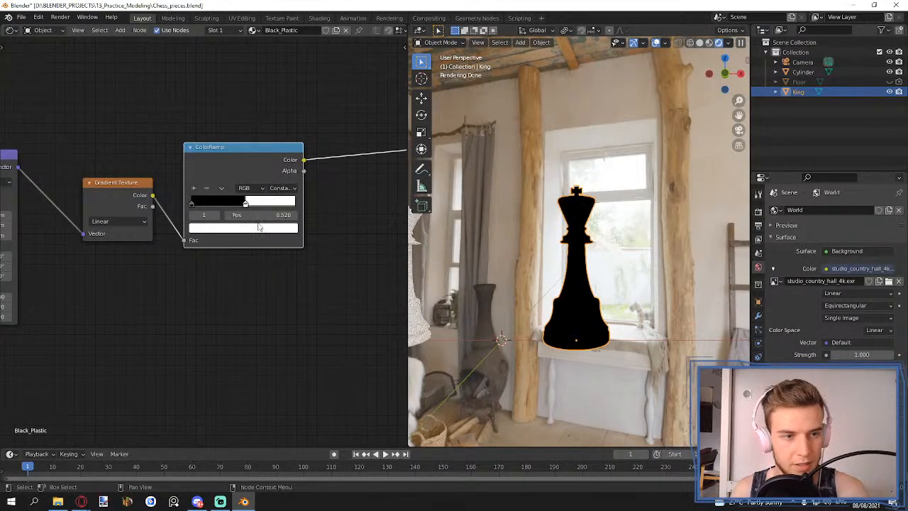
drag(246, 205, 205, 206)
scroll(545, 245, up, 5)
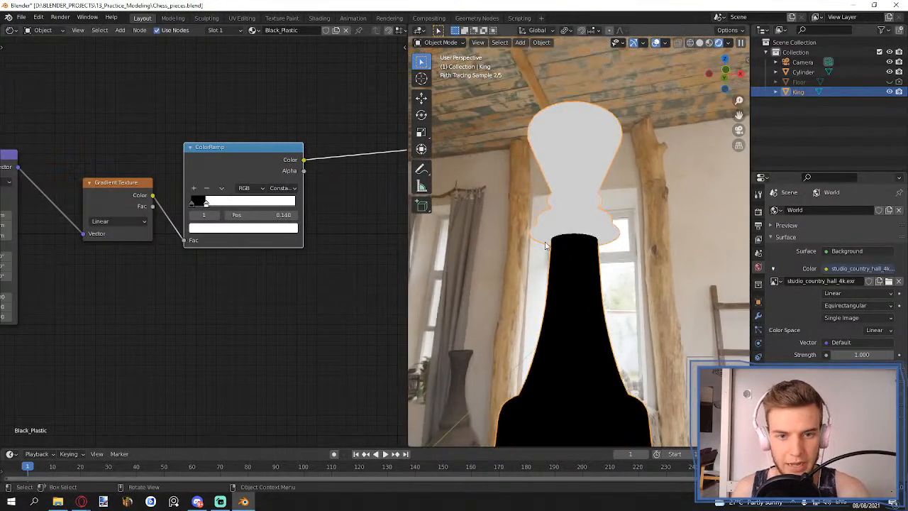
drag(206, 204, 206, 206)
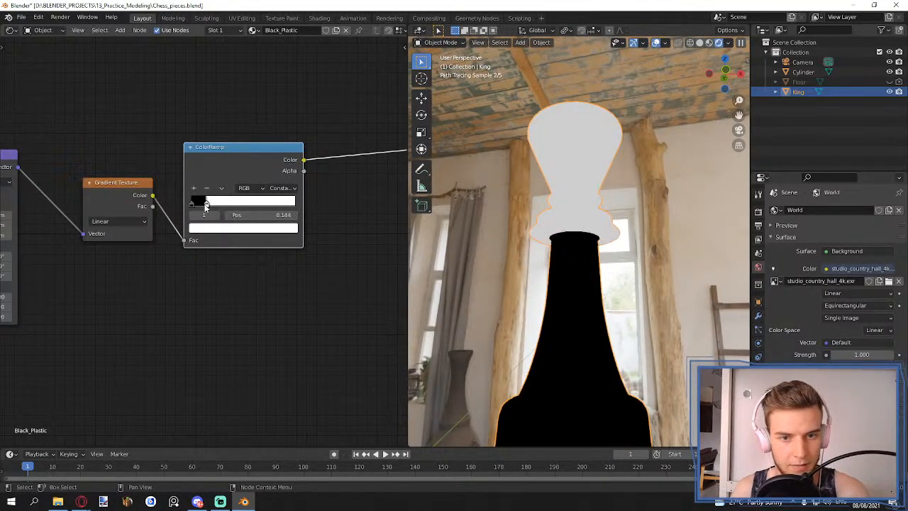
- Duplicate the Texture Coordinate, Mapping, Gradient Texture and ColorRamp nodes and place the copies below the originals
scroll(287, 298, down, 7)
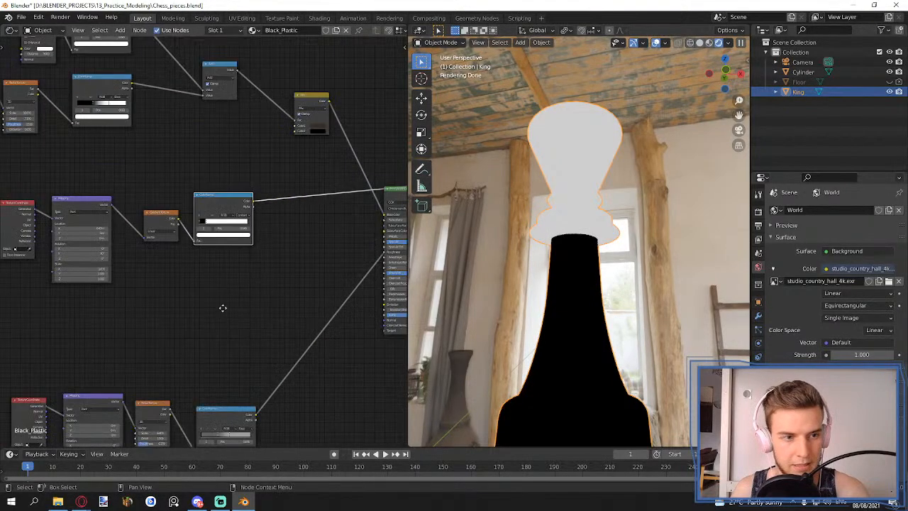
drag(283, 278, 79, 190)
key(shift+d)
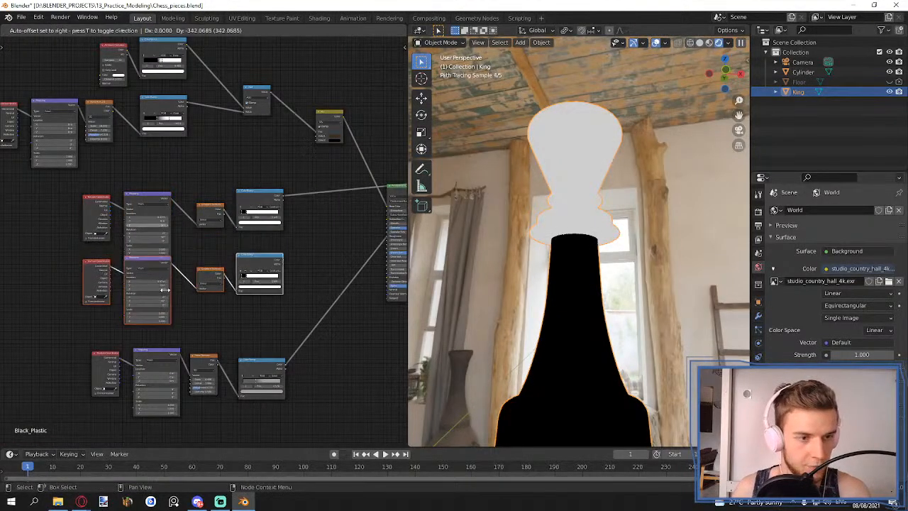
click(160, 301)
- Preview the duplicated ColorRamp, with white before black, and move its black stop to position 0.044
scroll(290, 288, up, 3)
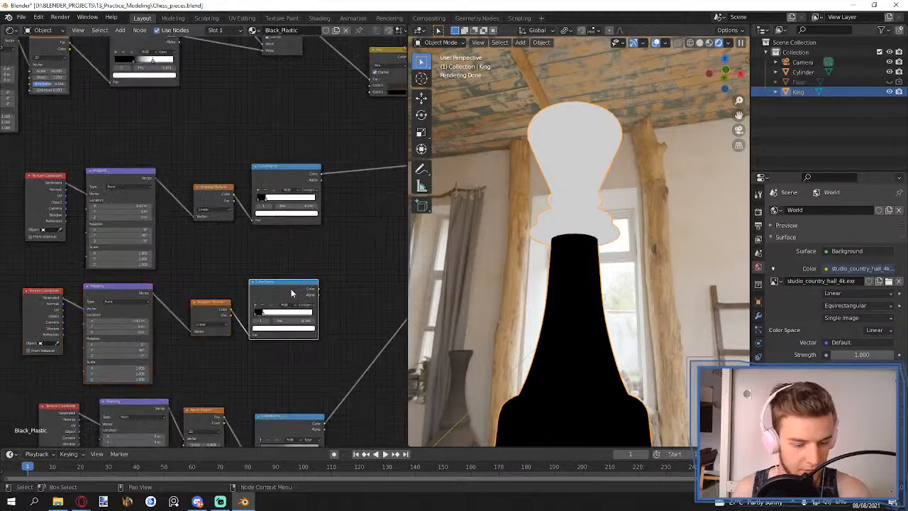
scroll(320, 343, up, 2)
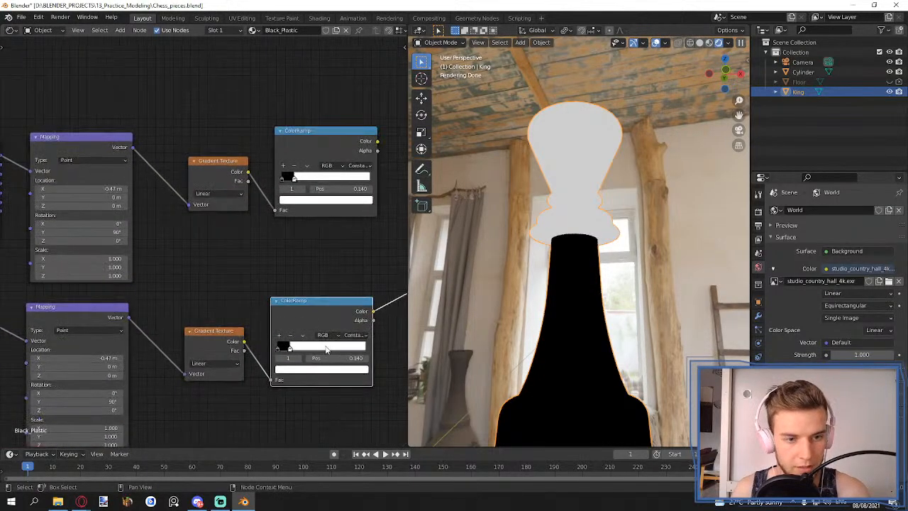
mouse_move(276, 353)
mouse_down()
mouse_move(310, 353)
mouse_move(280, 355)
mouse_move(309, 351)
mouse_move(290, 355)
mouse_up()
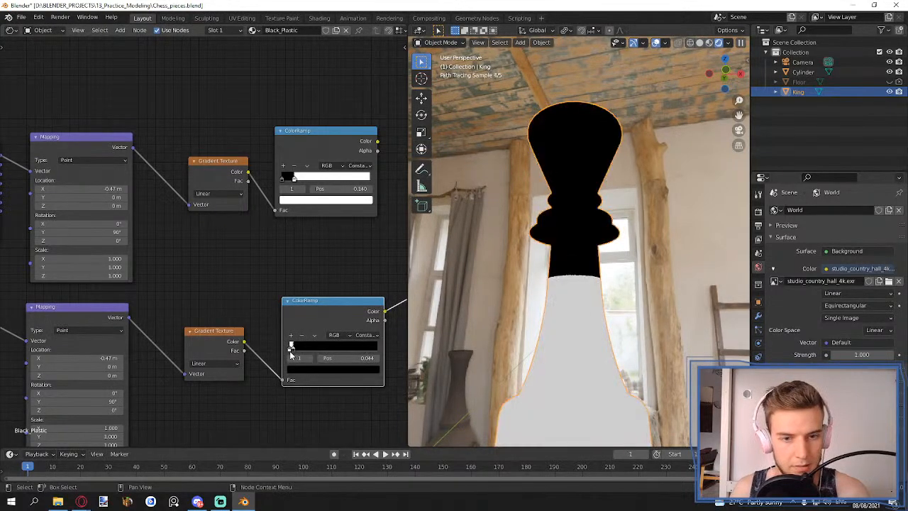
- Try shifting the duplicated Mapping node's location along Z, undo it, and try shifting it along Y
middle_drag(248, 308, 309, 228)
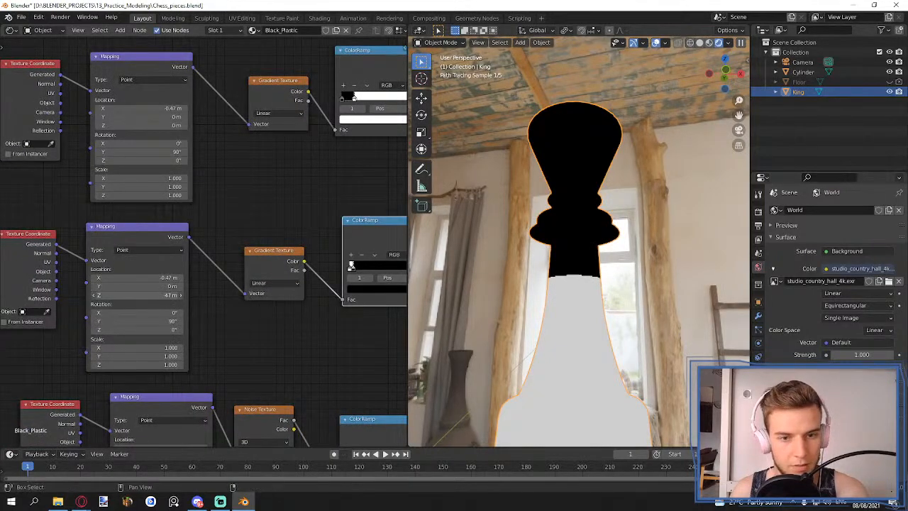
key(ctrl+z)
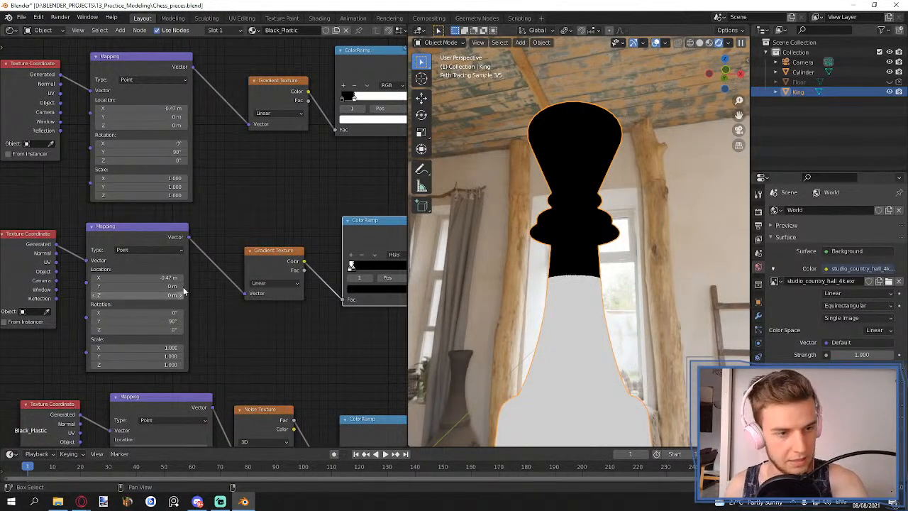
shift+drag(177, 287, 213, 287)
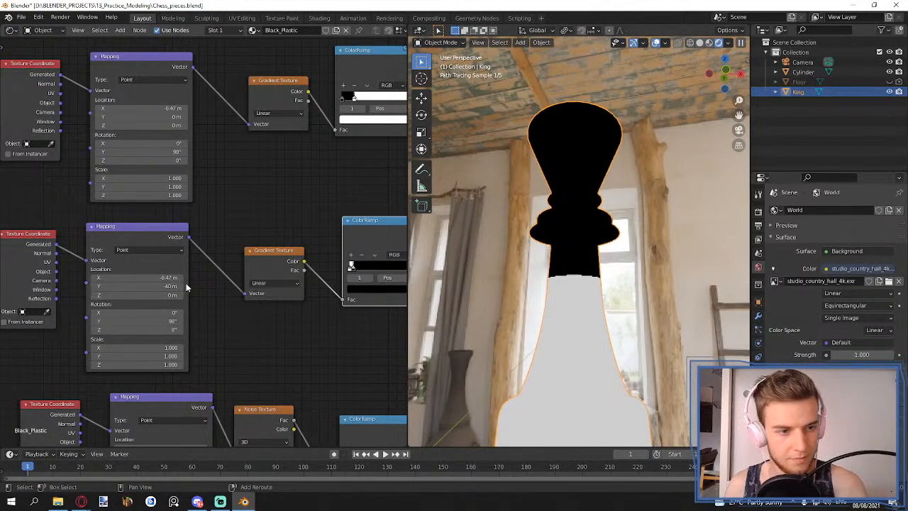
- Preview the duplicated ColorRamp's Alpha output and try another Z location shift on its Mapping node
middle_drag(290, 328, 124, 318)
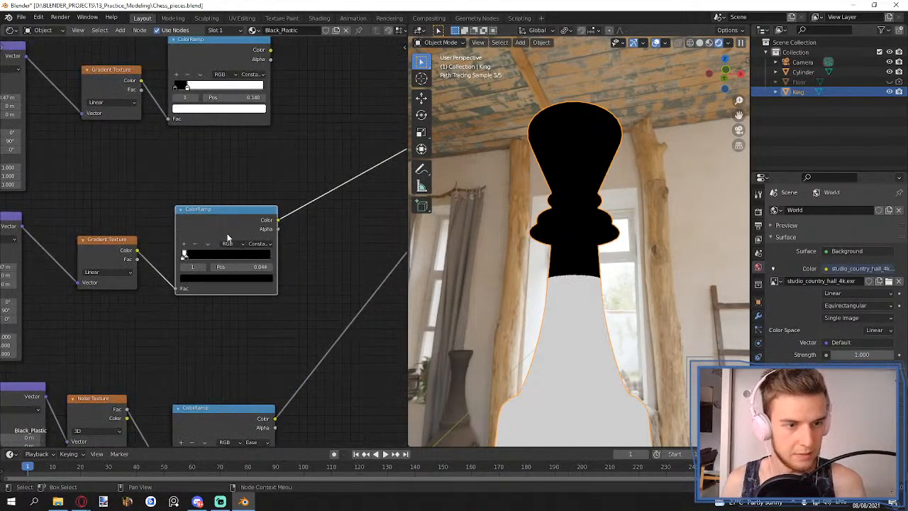
scroll(224, 313, down, 5)
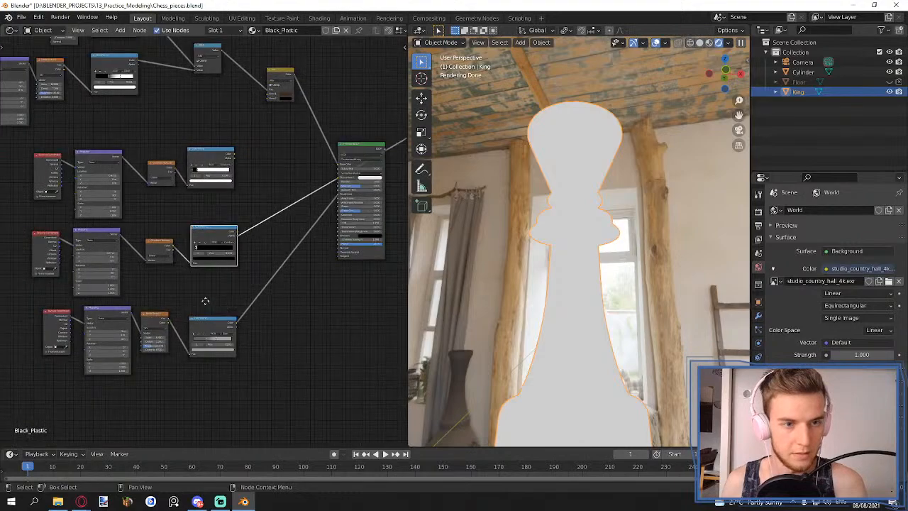
scroll(205, 301, up, 5)
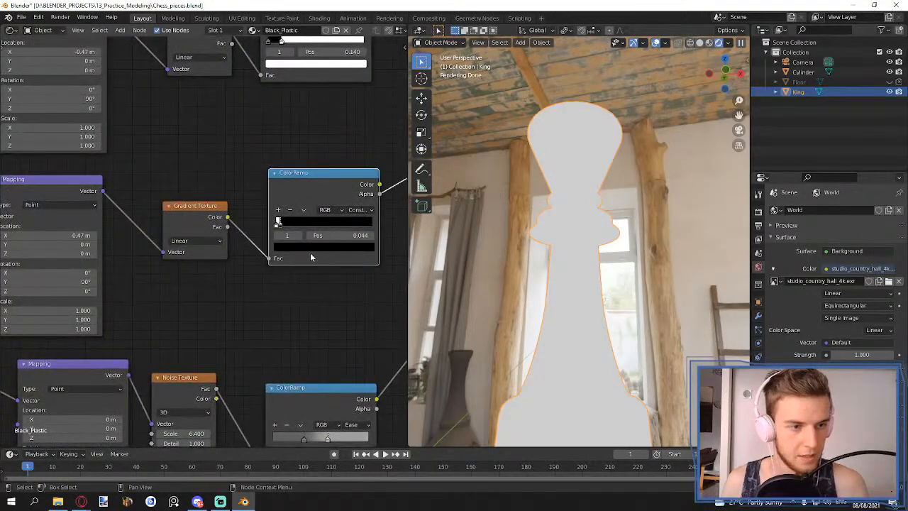
middle_drag(155, 305, 220, 287)
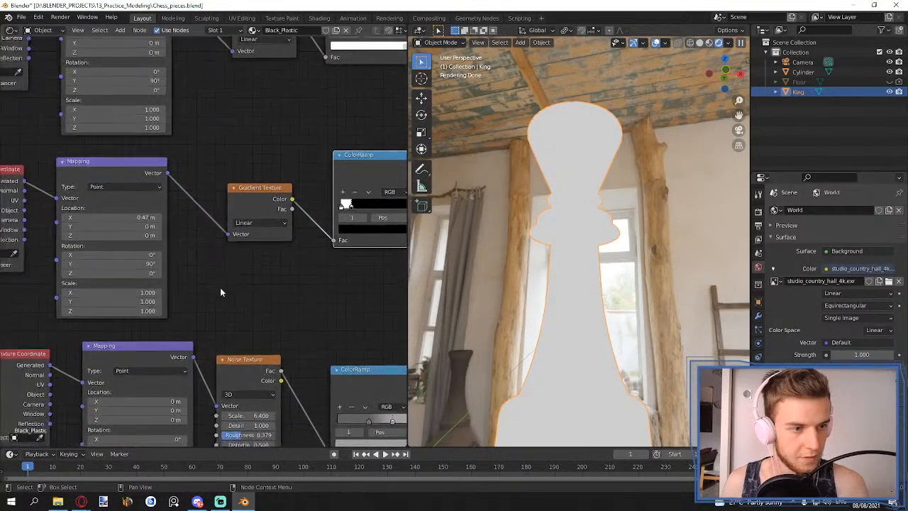
shift+drag(146, 235, 128, 236)
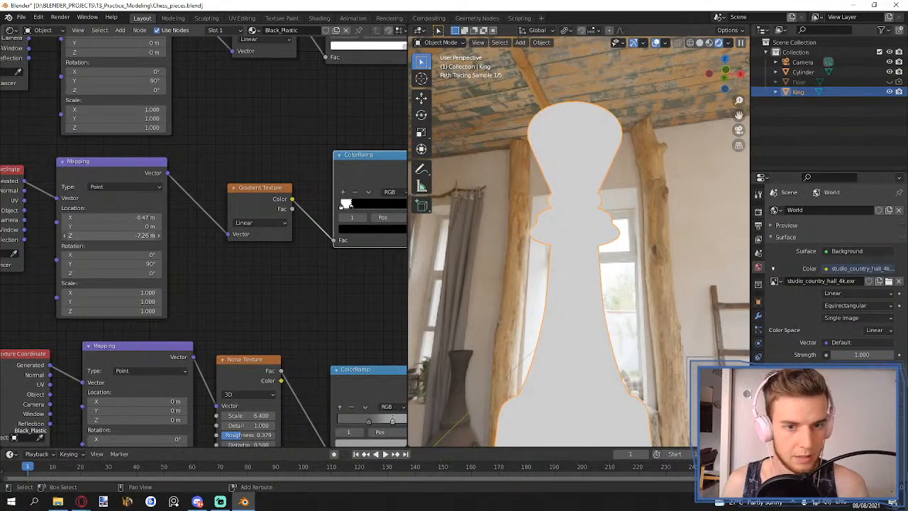
- Delete the duplicated gradient node chain and preview the original gradient's ColorRamp on the king
scroll(339, 277, down, 8)
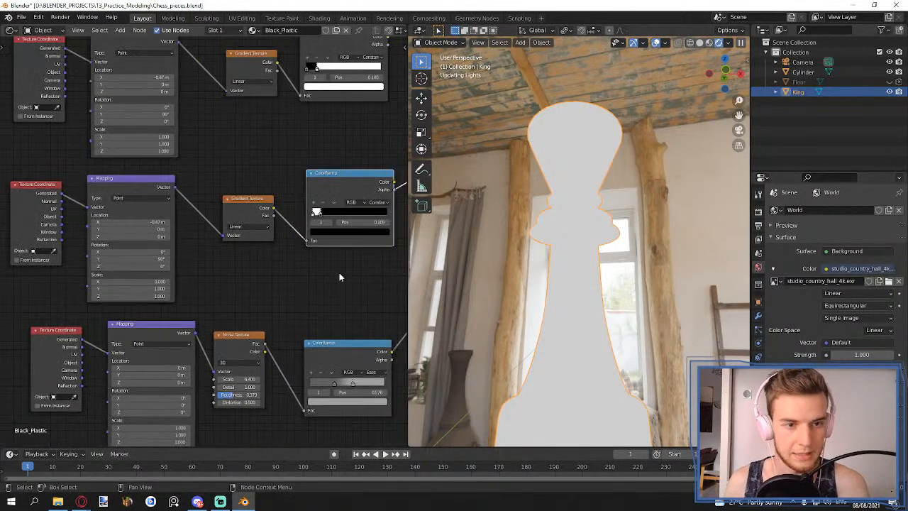
drag(20, 228, 230, 242)
key(x)
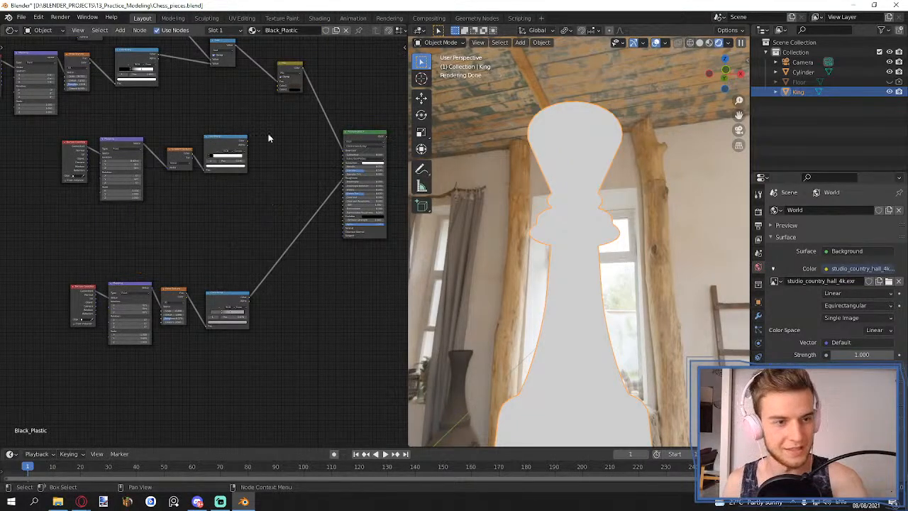
ctrl+shift+click(238, 147)
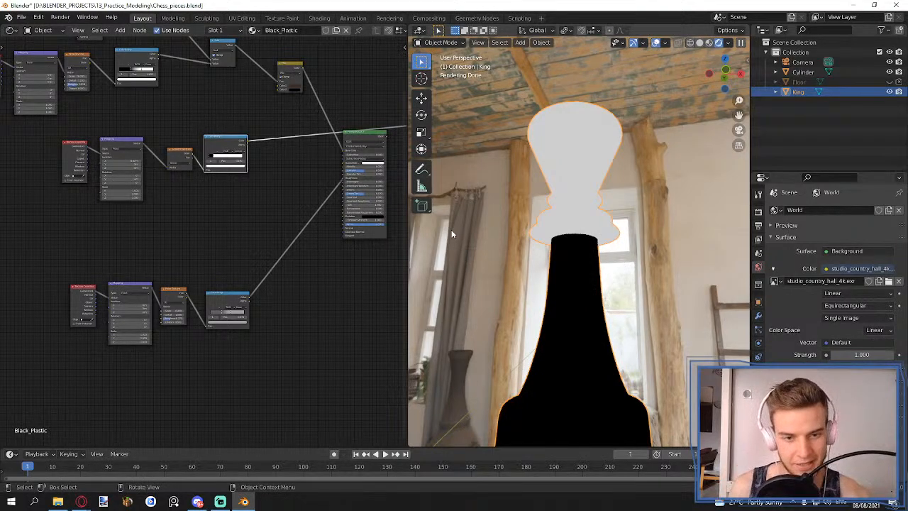
- Duplicate the gradient node chain, place the copy below the original, and preview the duplicated ColorRamp on the king
scroll(522, 375, down, 1)
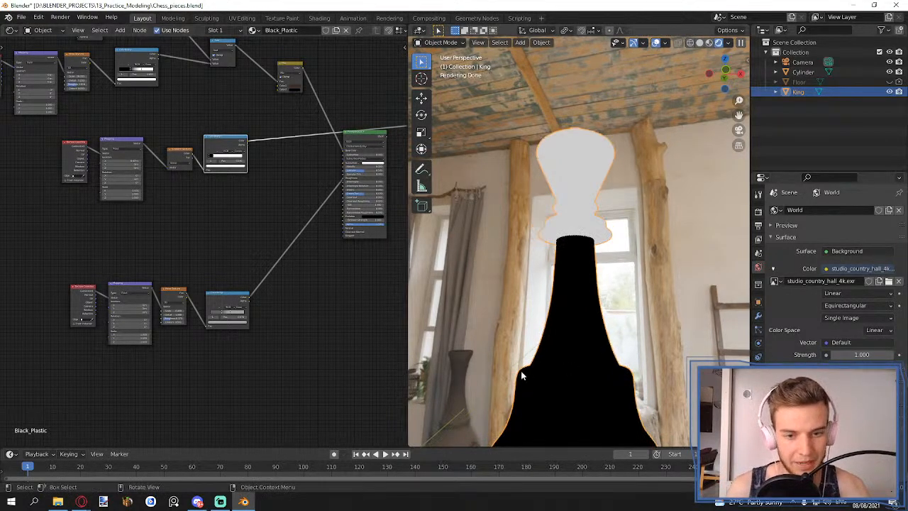
drag(232, 203, 66, 161)
key(shift+d)
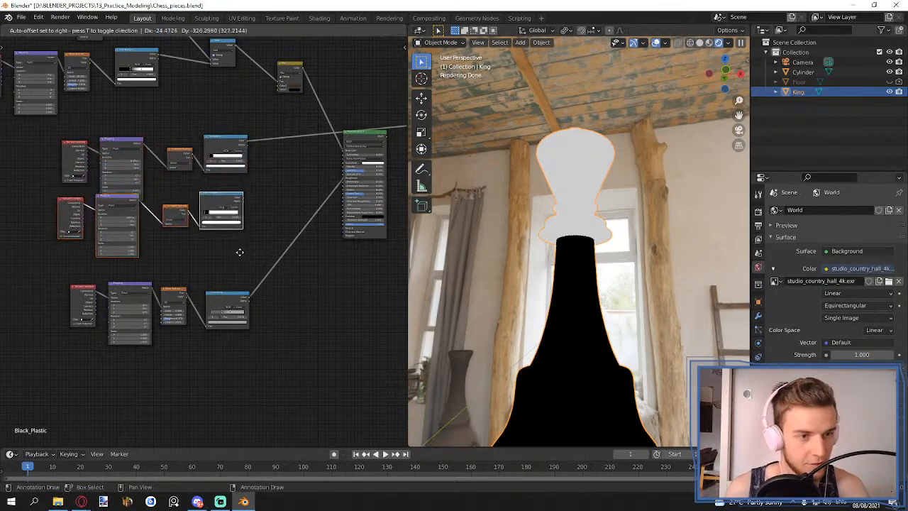
click(239, 255)
ctrl+shift+click(230, 205)
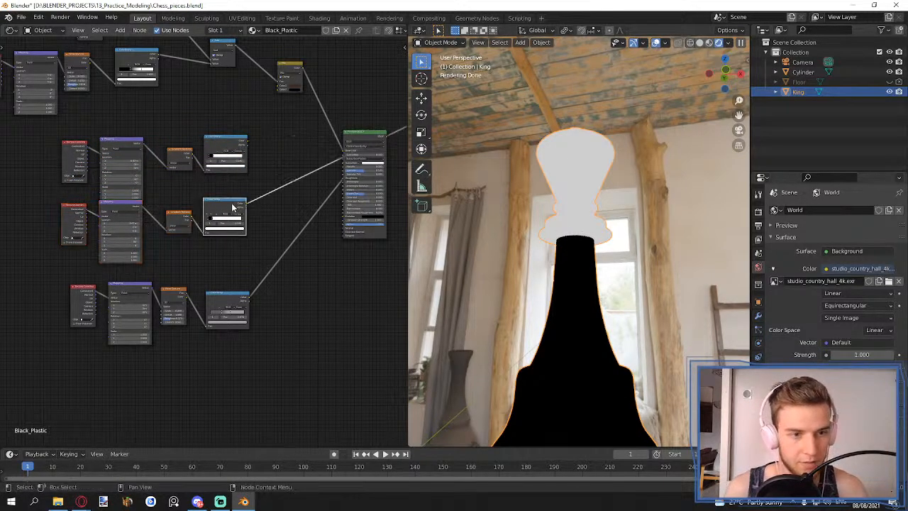
- Reverse the duplicated ColorRamp's stops so white sits at position 0, with the black stop close after it
scroll(234, 234, up, 5)
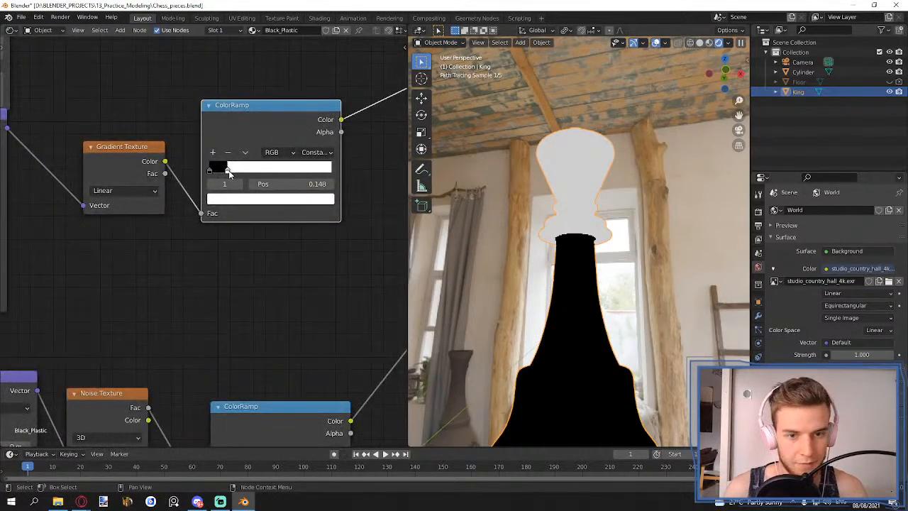
mouse_move(229, 175)
mouse_down()
mouse_move(215, 179)
mouse_move(240, 176)
mouse_up()
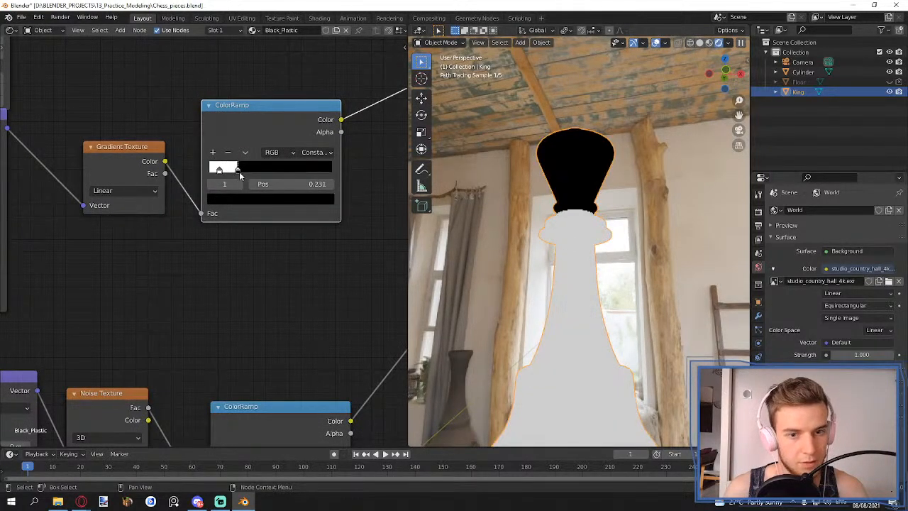
click(219, 172)
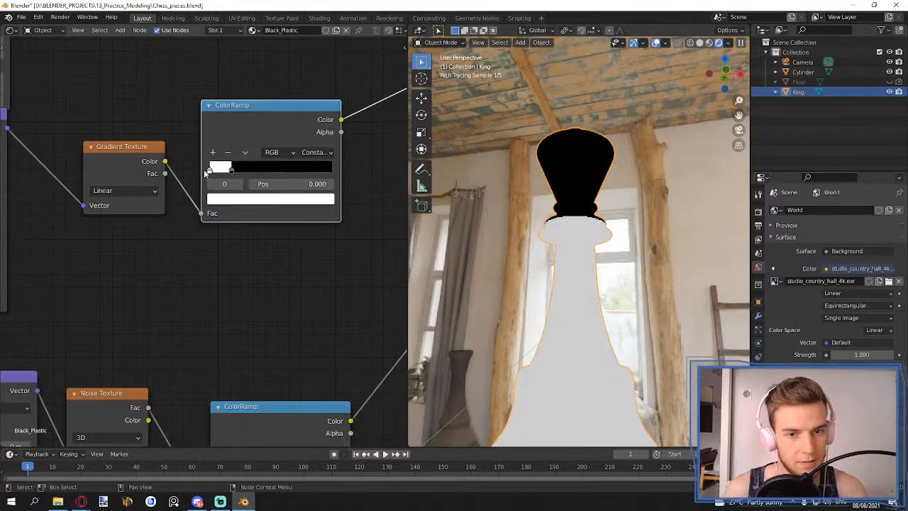
drag(231, 172, 212, 173)
scroll(219, 256, down, 1)
middle_drag(219, 257, 309, 261)
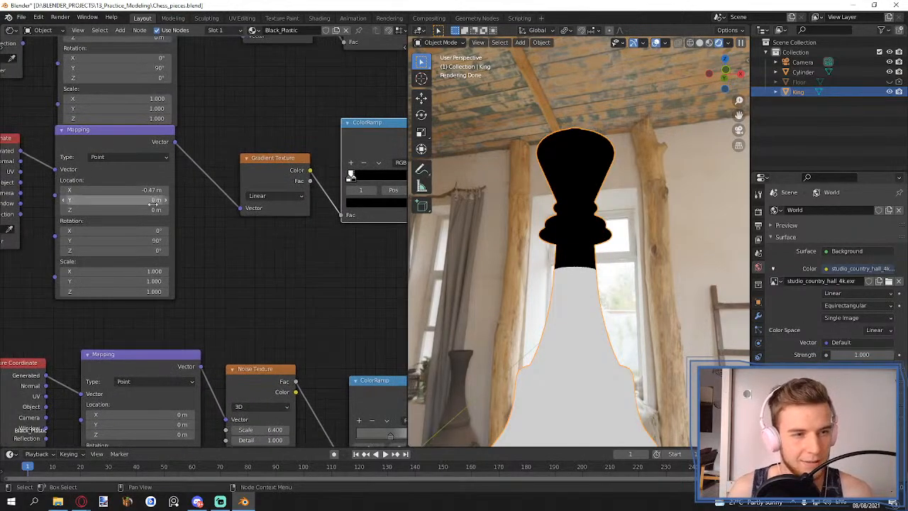
- Test the duplicated Mapping node's Z location, return it to 0 m, and set the X location to -0.22 m
drag(158, 210, 42, 210)
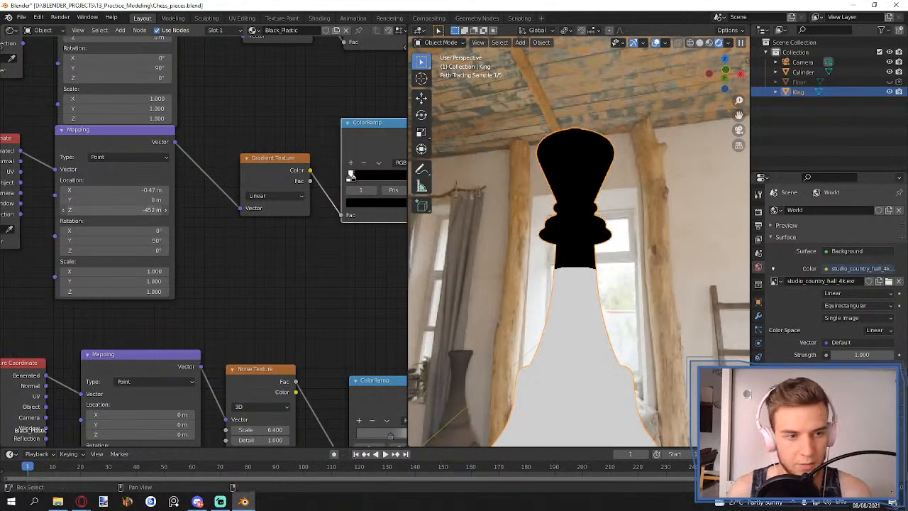
drag(104, 210, 154, 190)
click(125, 209)
text(0)
key(Return)
key(ctrl+z)
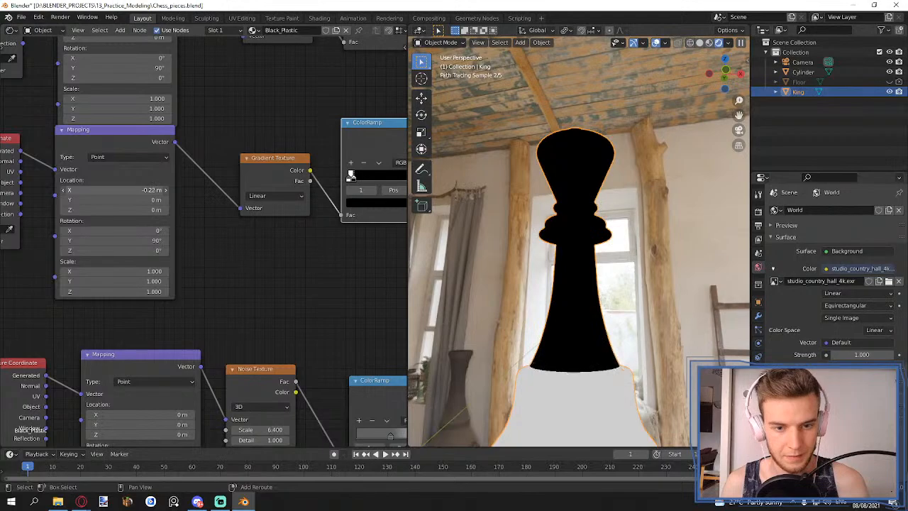
- Move both gradient node chains farther away from the Principled BSDF to make room for more nodes
scroll(276, 231, down, 5)
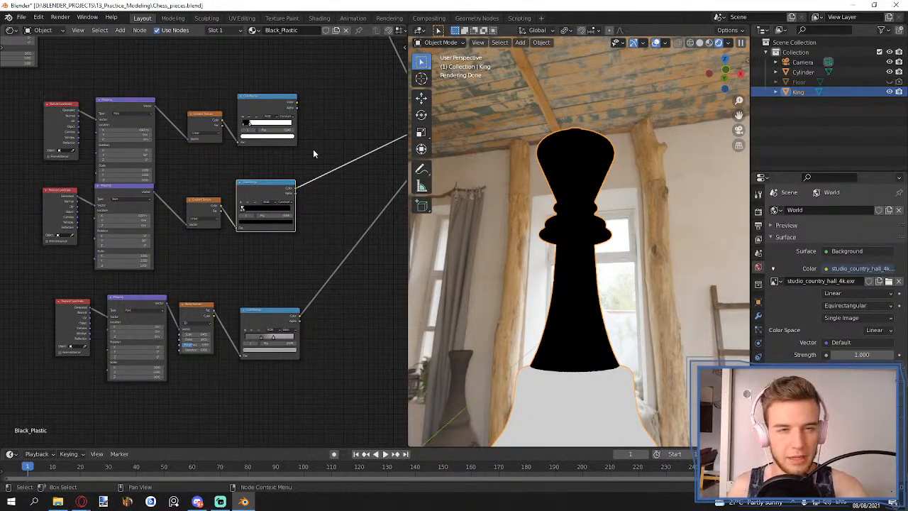
middle_drag(312, 149, 341, 148)
scroll(323, 145, down, 5)
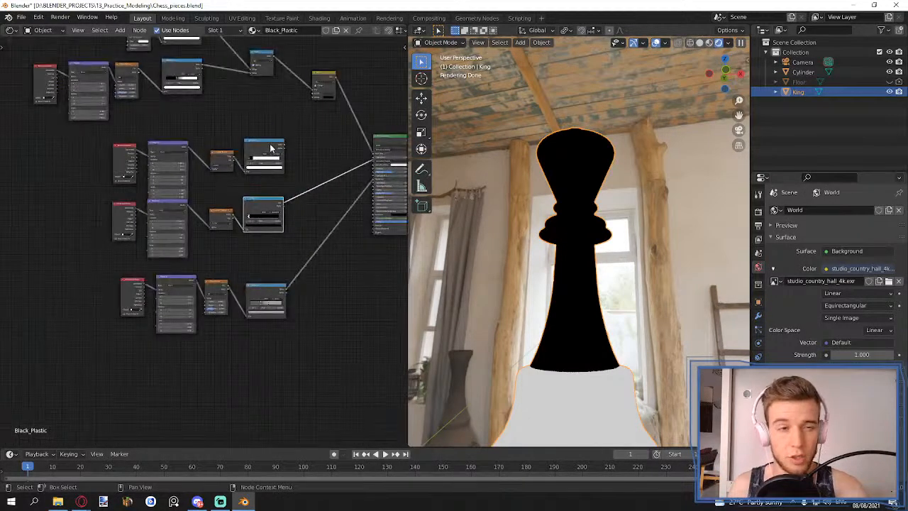
drag(315, 157, 132, 214)
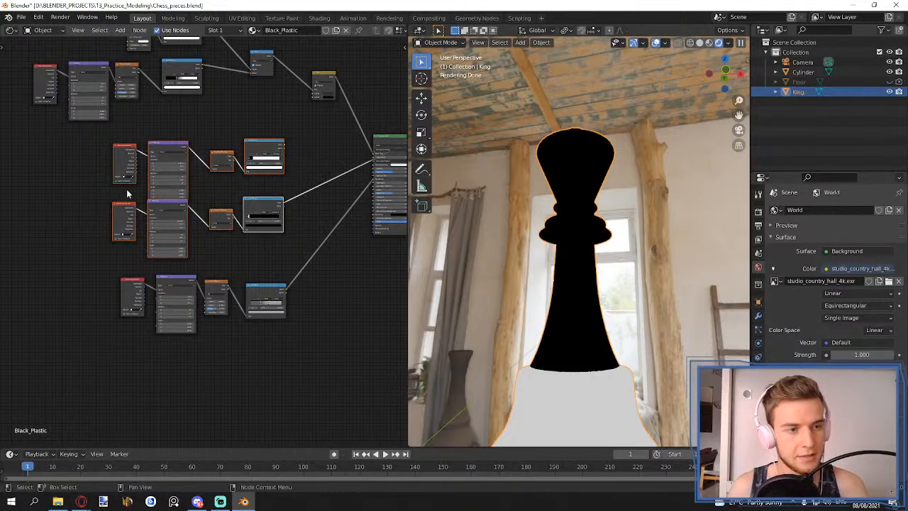
drag(173, 143, 58, 152)
- Insert an Add Math node after the lower gradient's ColorRamp and connect the upper ColorRamp's Color to its second Value
key(shift+a)
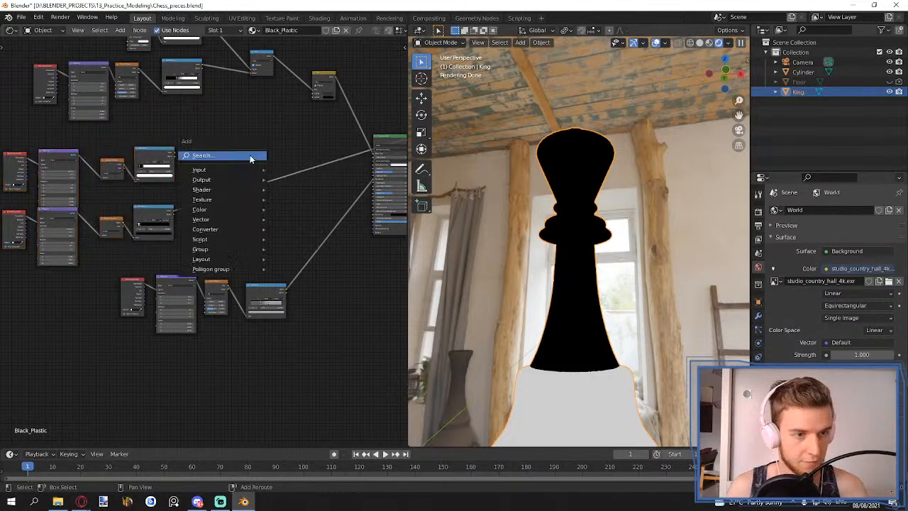
text(math)
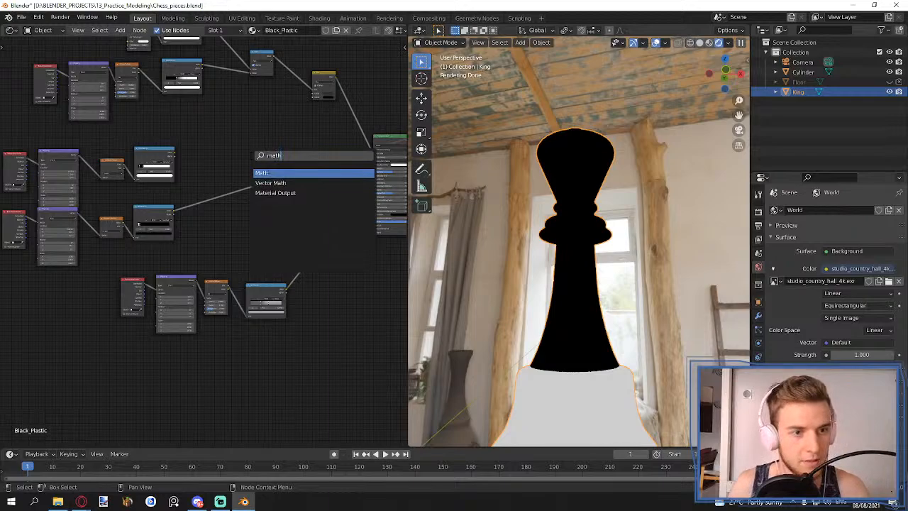
click(267, 173)
click(238, 182)
scroll(237, 178, up, 5)
click(244, 152)
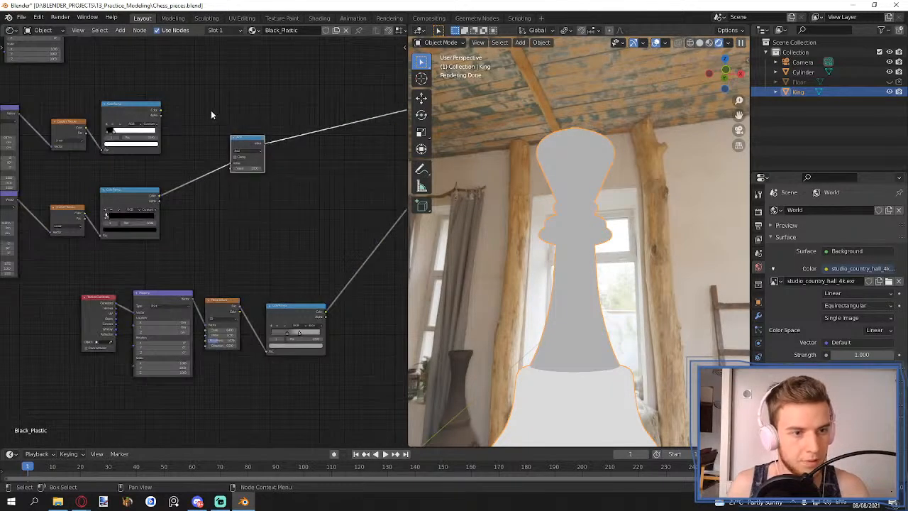
scroll(181, 119, up, 3)
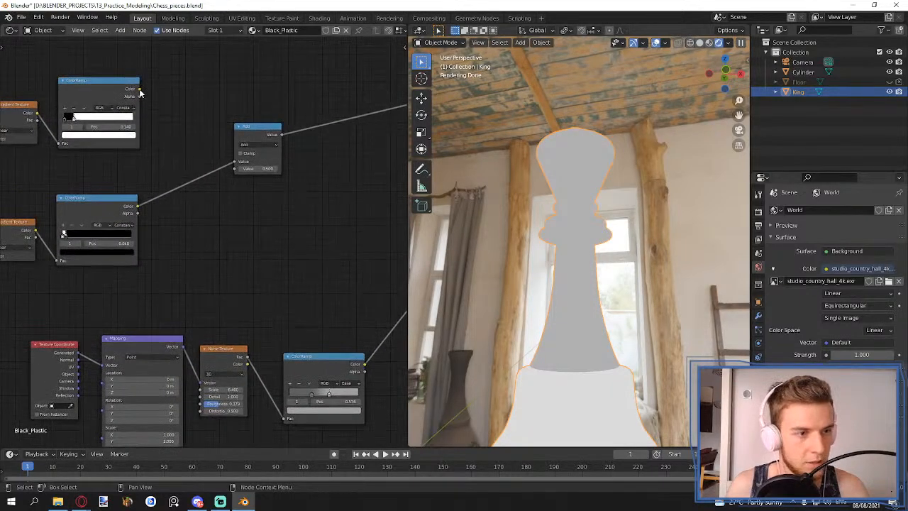
drag(138, 90, 234, 168)
ctrl+scroll(260, 202, right, 5)
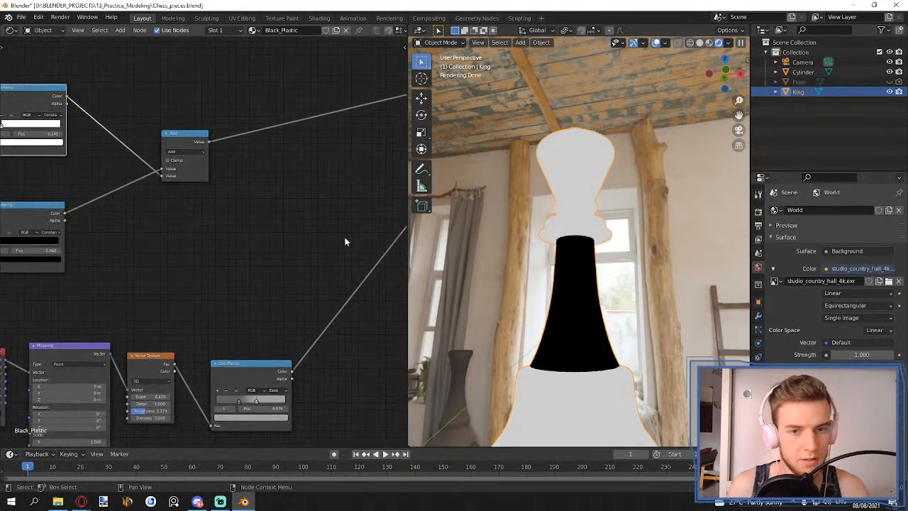
- Insert an Invert node after the Add node that combines the two gradient masks
scroll(340, 242, down, 3)
click(250, 202)
key(shift+a)
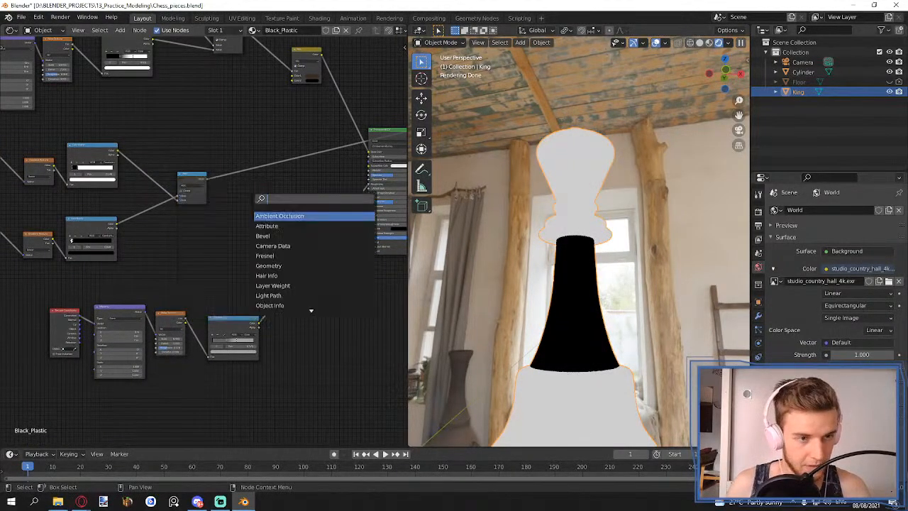
text(invert)
key(Return)
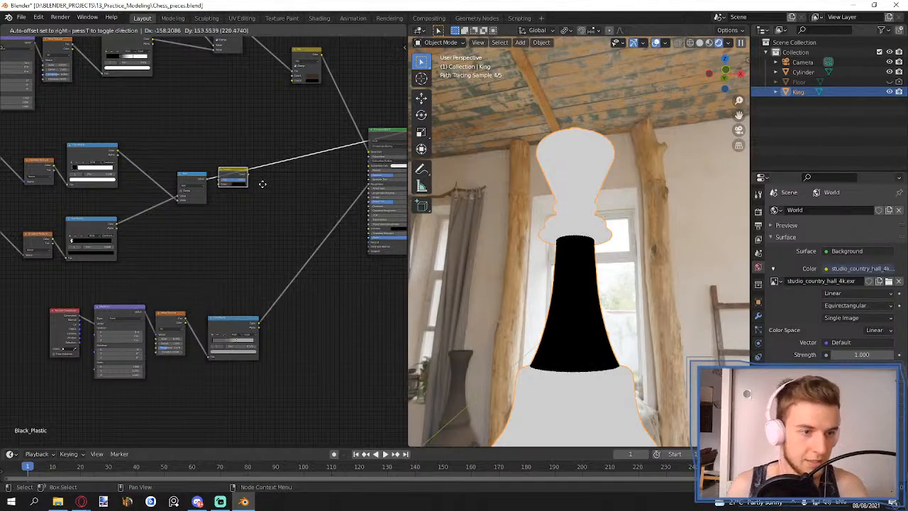
click(266, 178)
scroll(264, 194, up, 3)
middle_drag(293, 200, 292, 205)
scroll(292, 214, down, 2)
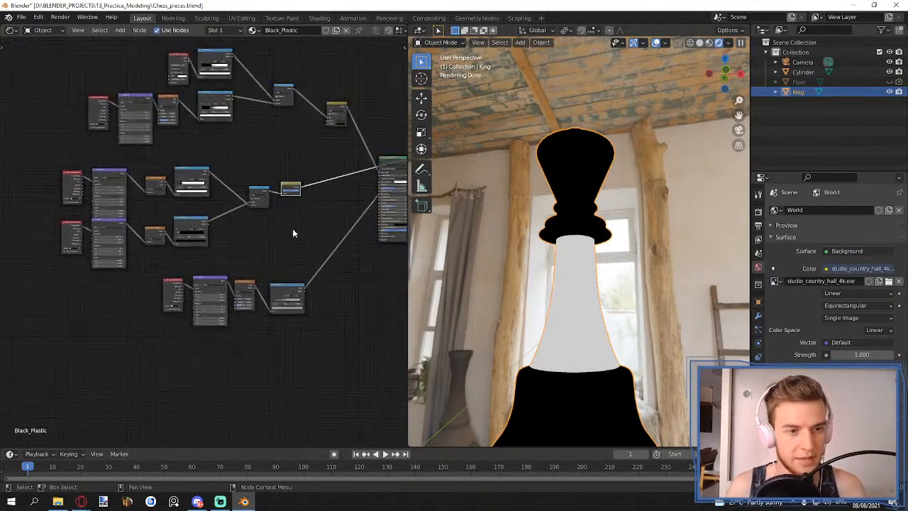
- Shift the combined gradient mask nodes and the upper color node group farther away from the Principled BSDF
drag(300, 225, 38, 186)
drag(287, 189, 236, 188)
click(291, 202)
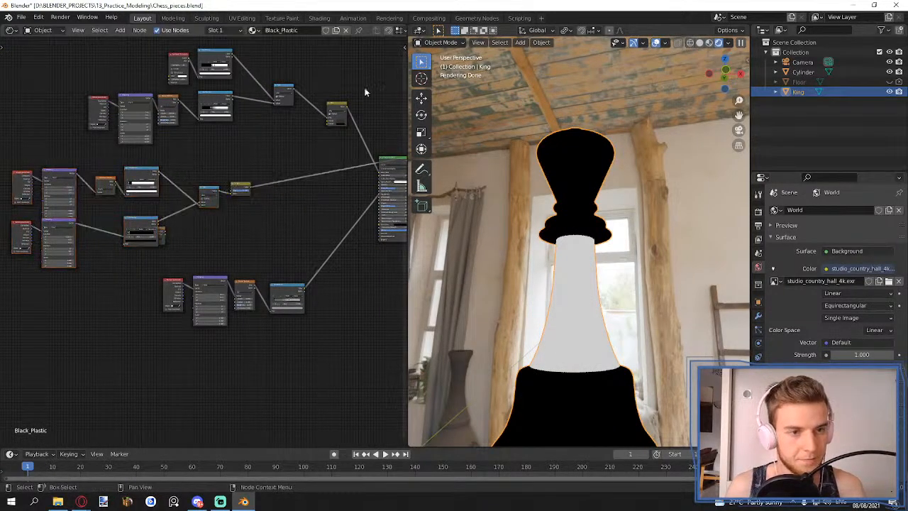
drag(361, 82, 100, 106)
drag(370, 52, 108, 117)
drag(333, 104, 221, 111)
click(324, 125)
- Add a MixRGB node in the free space between the brown-and-black Mix node and the Principled BSDF
scroll(325, 125, up, 5)
middle_drag(305, 150, 192, 190)
scroll(216, 159, up, 2)
middle_drag(216, 158, 207, 188)
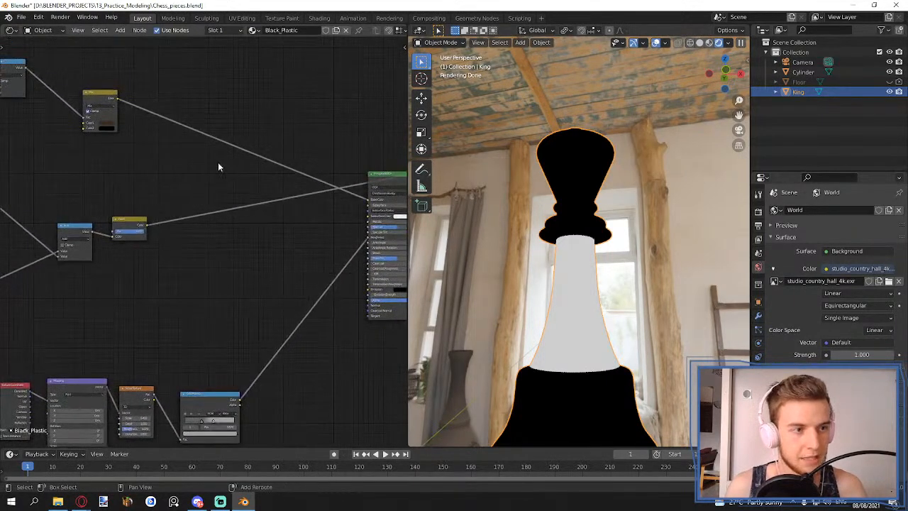
key(shift+a)
click(218, 161)
text(mixrg)
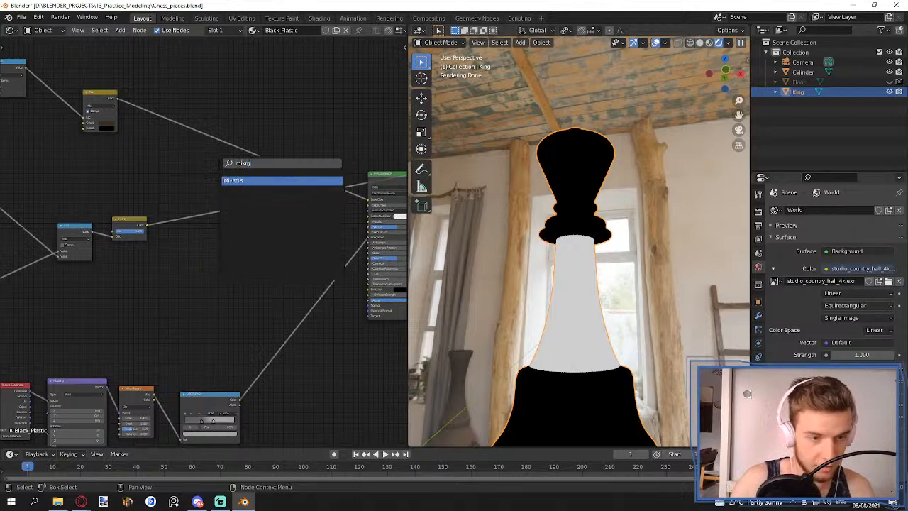
key(Return)
click(244, 191)
scroll(245, 192, up, 2)
middle_drag(168, 206, 265, 211)
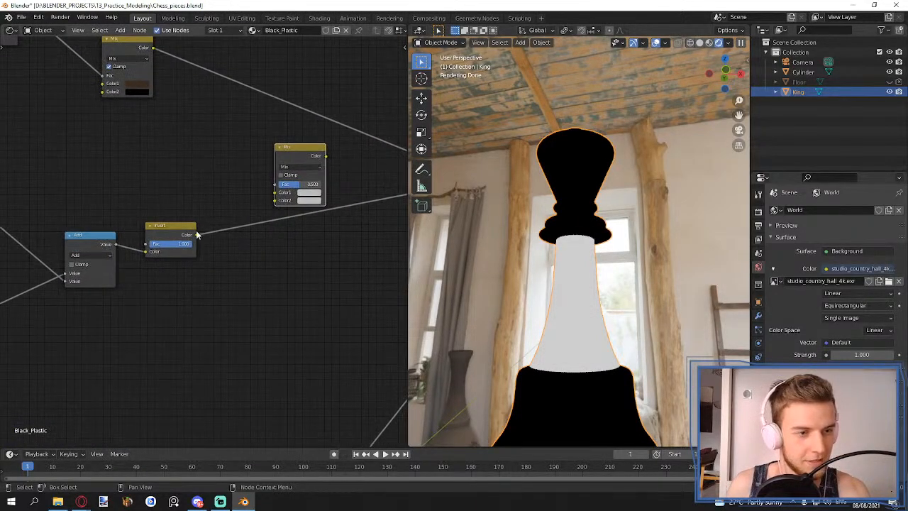
- Connect the Invert node's Color to the new Mix node's Fac and the brown-and-black Mix's Color to its Color1
drag(196, 234, 273, 186)
mouse_move(297, 156)
mouse_down()
mouse_move(311, 158)
mouse_move(313, 146)
mouse_up()
middle_drag(325, 223, 238, 237)
drag(225, 153, 242, 148)
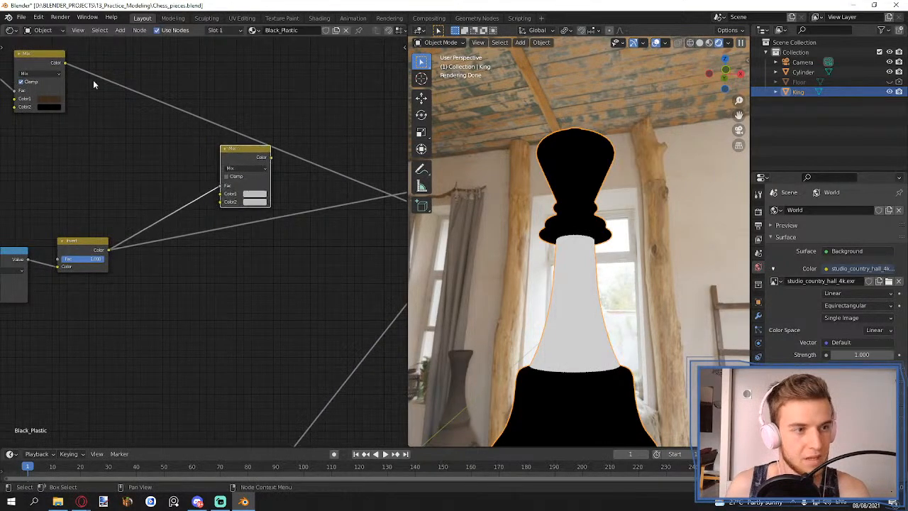
drag(66, 64, 222, 194)
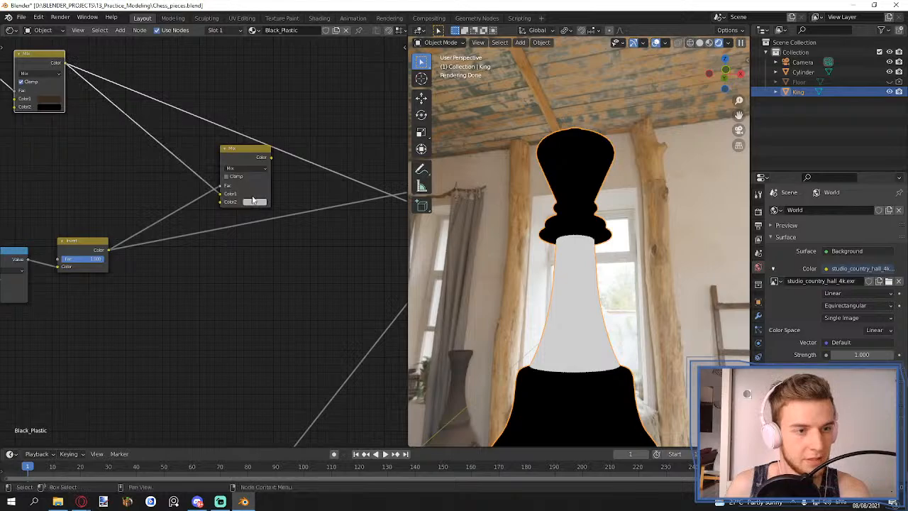
- Set the new Mix node's Color2 to white and connect its Color output to the Principled BSDF's Base Color
click(255, 203)
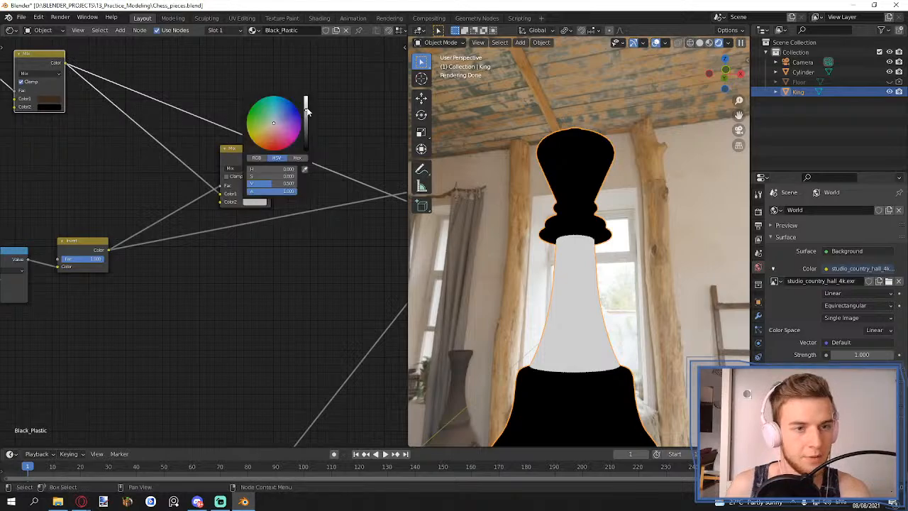
drag(307, 111, 310, 97)
middle_drag(284, 126, 126, 152)
drag(122, 147, 285, 203)
- Connect the Principled BSDF's output to the Material Output's Surface and view the whole king
middle_drag(220, 221, 96, 225)
drag(250, 178, 292, 192)
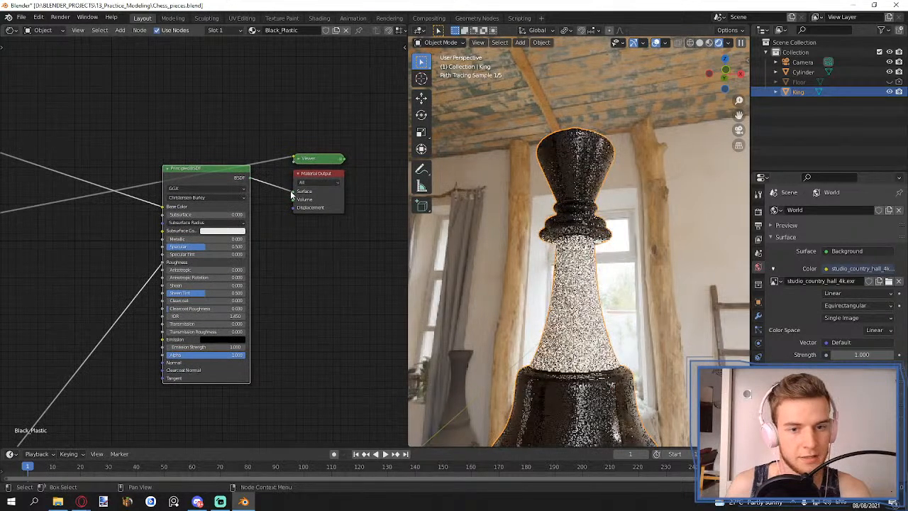
scroll(585, 257, down, 3)
middle_drag(585, 257, 593, 306)
- Reposition the brown-and-black Mix node and the white Mix node so they sit close together
middle_drag(154, 165, 369, 195)
middle_drag(253, 144, 314, 141)
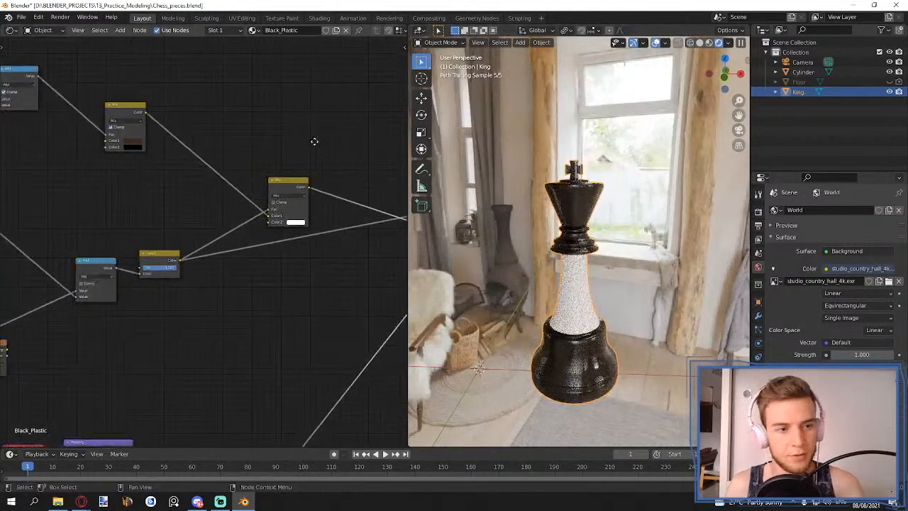
drag(127, 107, 276, 87)
drag(283, 180, 171, 139)
middle_drag(208, 189, 236, 198)
drag(200, 148, 325, 166)
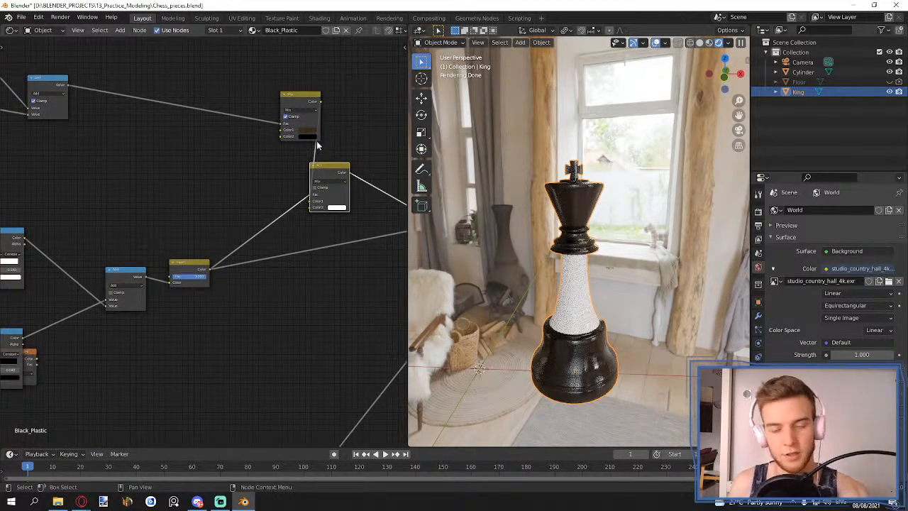
- Move the upper color node chain closer to the white Mix node and adjust the brown-and-black Mix's placement
middle_drag(344, 129, 355, 128)
drag(309, 99, 3, 195)
scroll(228, 103, down, 7)
scroll(229, 164, up, 6)
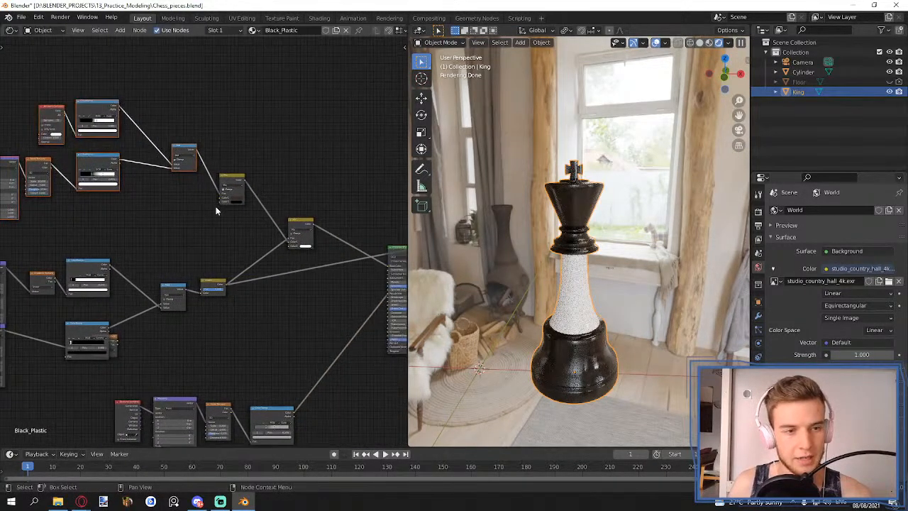
drag(225, 184, 262, 174)
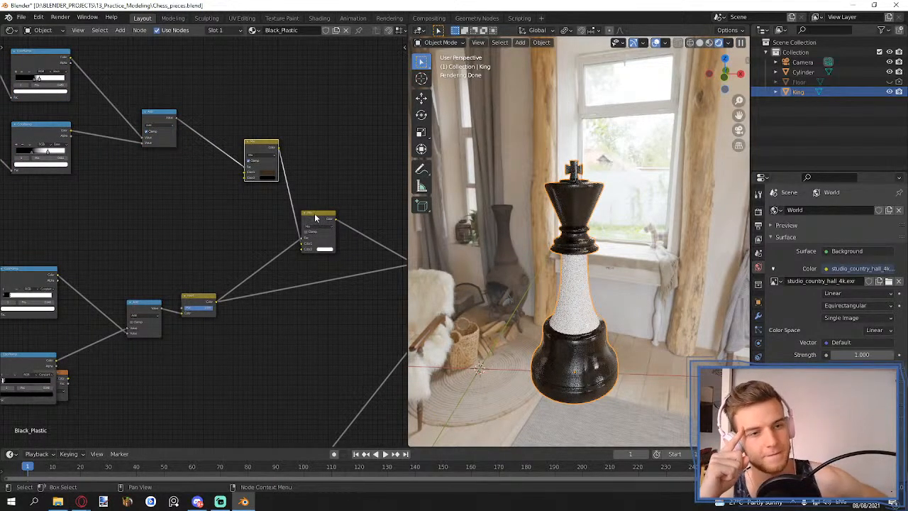
middle_drag(256, 250, 273, 218)
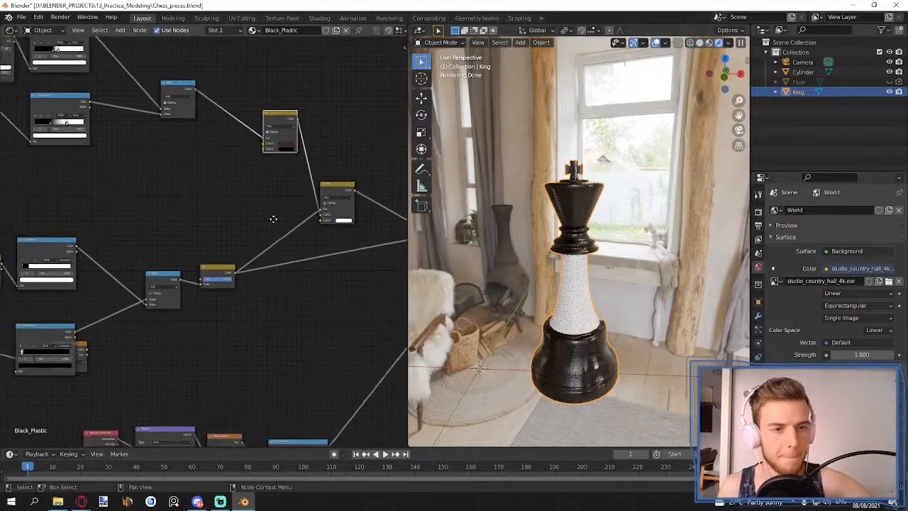
scroll(274, 219, up, 3)
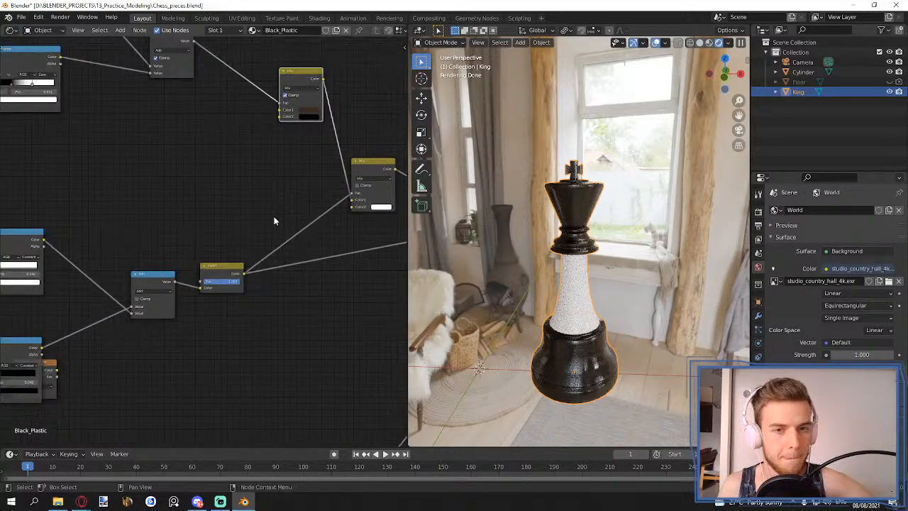
middle_drag(274, 220, 250, 234)
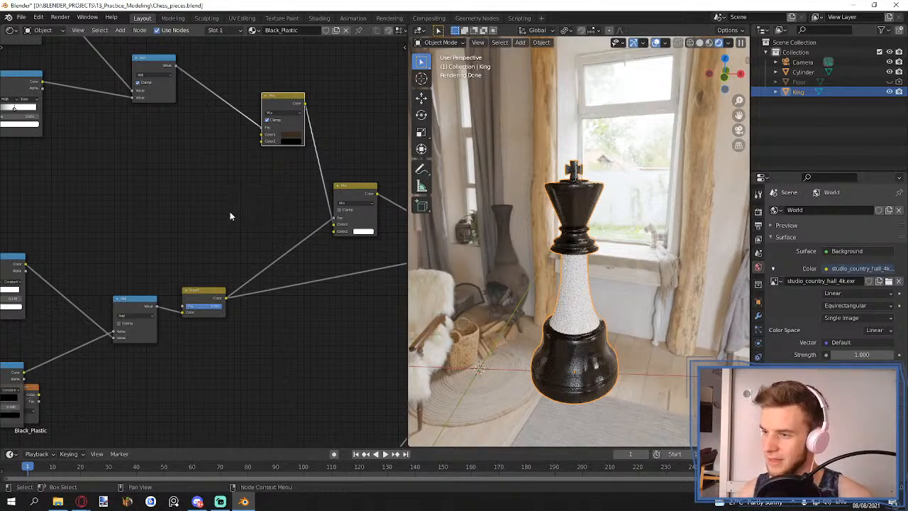
middle_drag(230, 216, 249, 245)
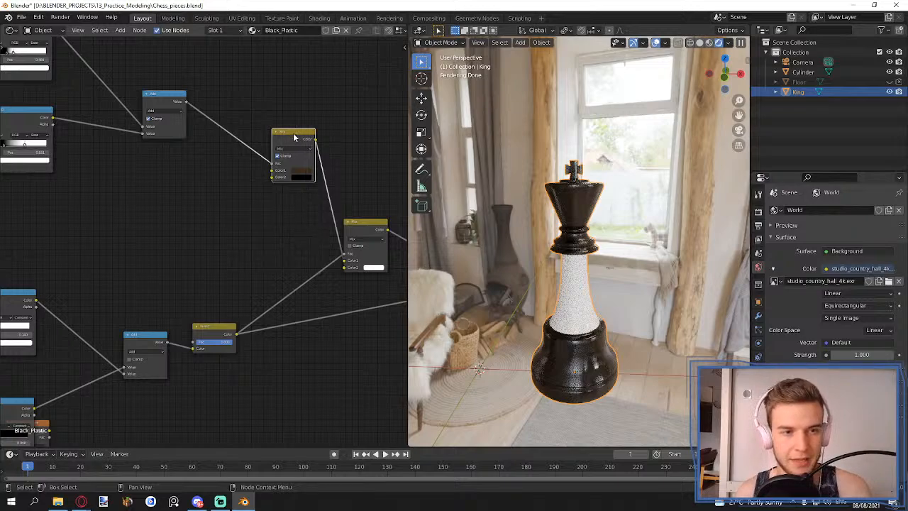
drag(295, 137, 316, 121)
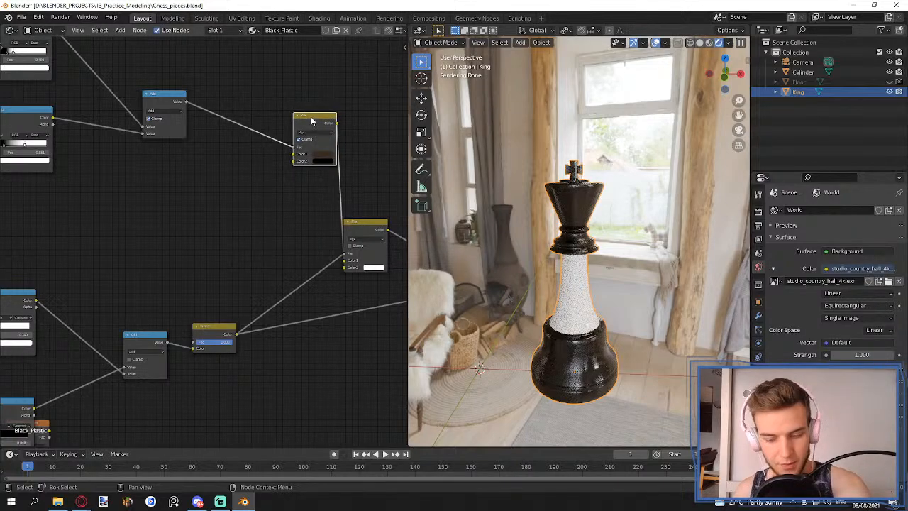
key(x)
middle_drag(299, 153, 259, 141)
drag(312, 209, 290, 186)
key(ctrl+z)
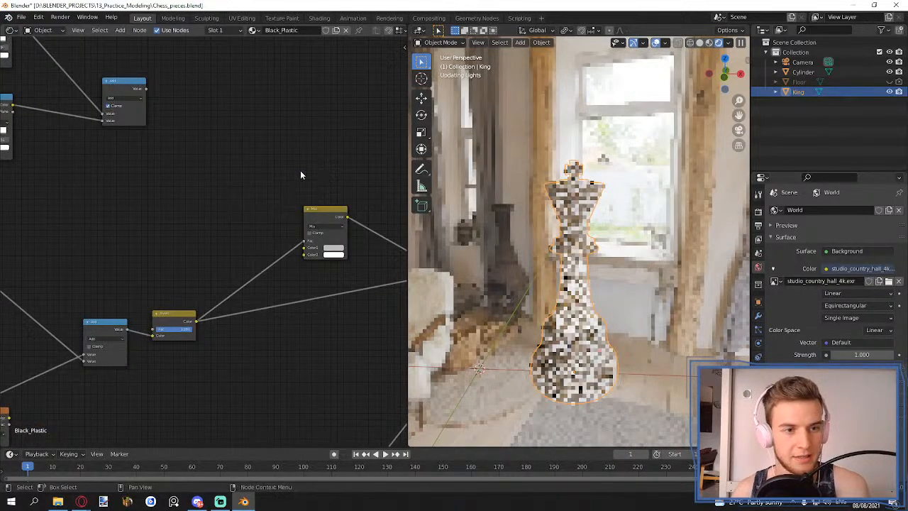
key(ctrl+z)
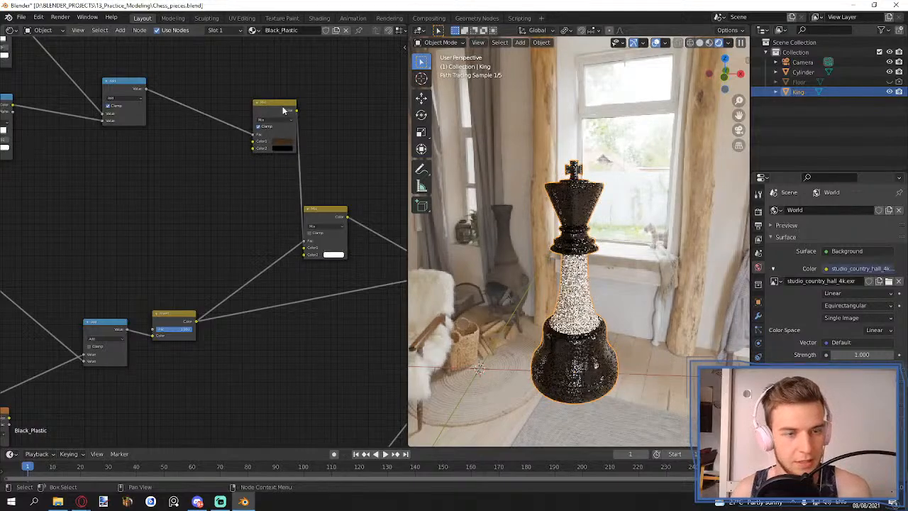
- Move the brown-and-black Mix node upward and cut its link to the white Mix node's Color1
drag(283, 108, 282, 95)
middle_drag(320, 155, 315, 155)
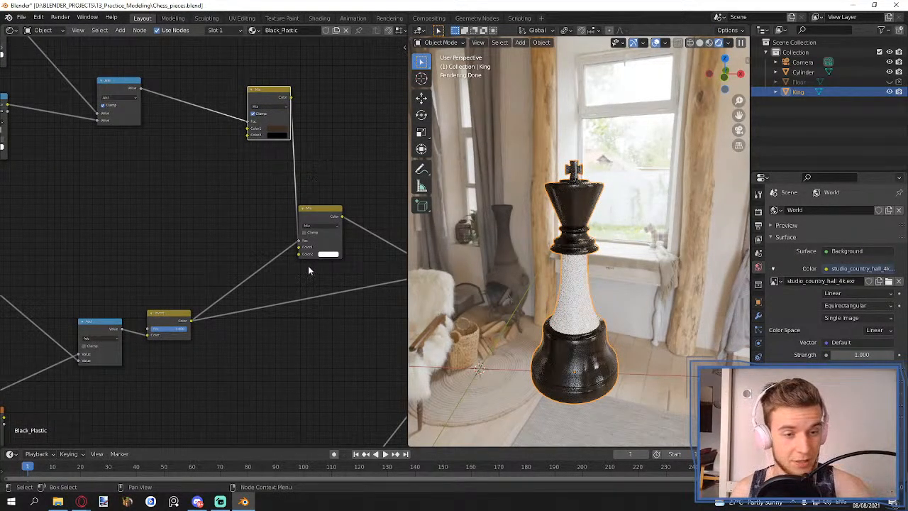
scroll(309, 267, up, 3)
ctrl+right_drag(336, 146, 267, 186)
- Set the white Mix node's Color1 to black
click(360, 249)
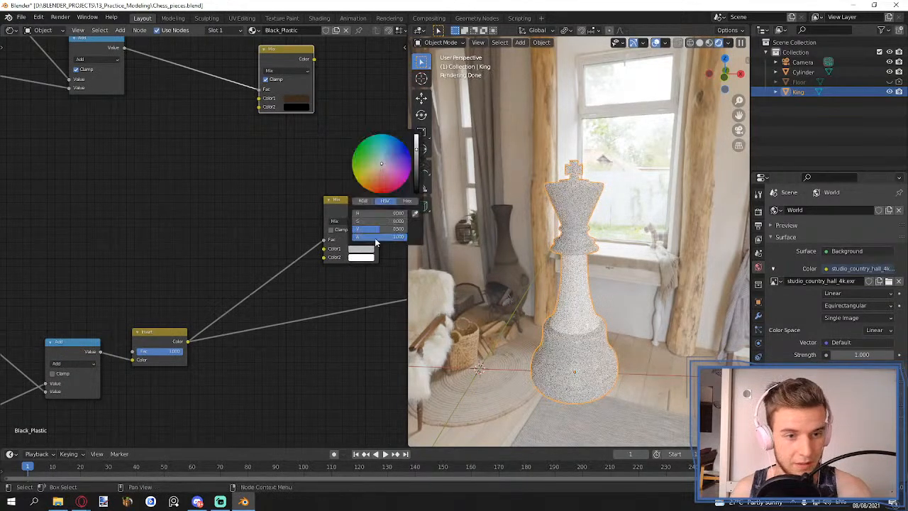
click(415, 212)
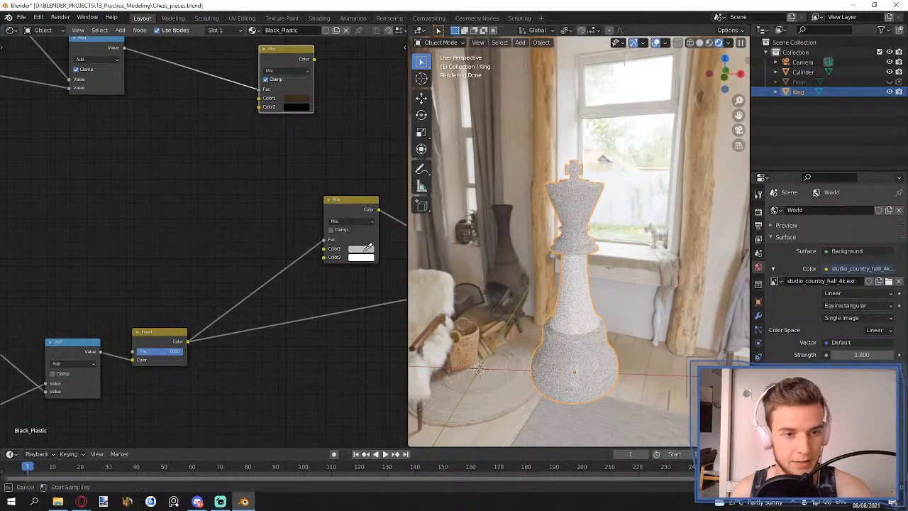
click(366, 249)
click(366, 248)
drag(417, 185, 415, 203)
click(298, 178)
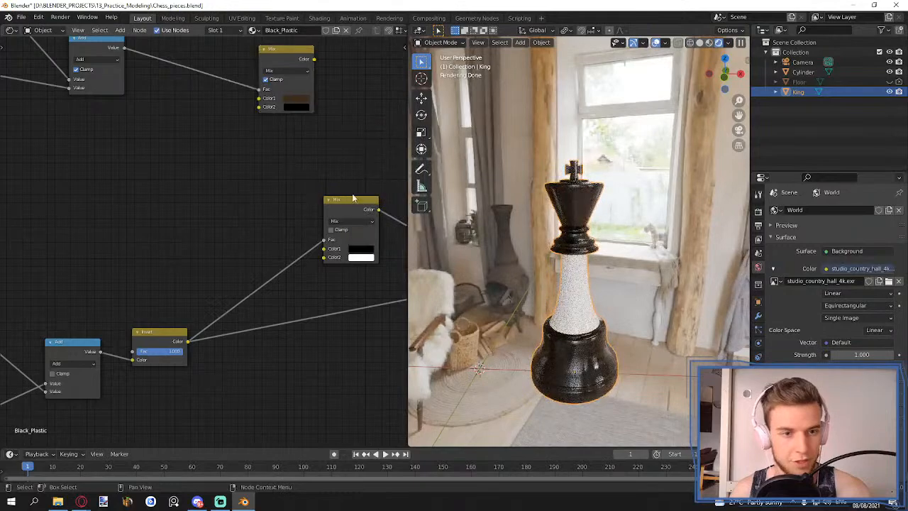
- Place the black-and-white Mix node before the brown-and-black Mix node and connect its Color output to that node's Color2
drag(353, 198, 226, 165)
drag(282, 51, 349, 65)
middle_drag(298, 178, 266, 206)
drag(225, 201, 297, 150)
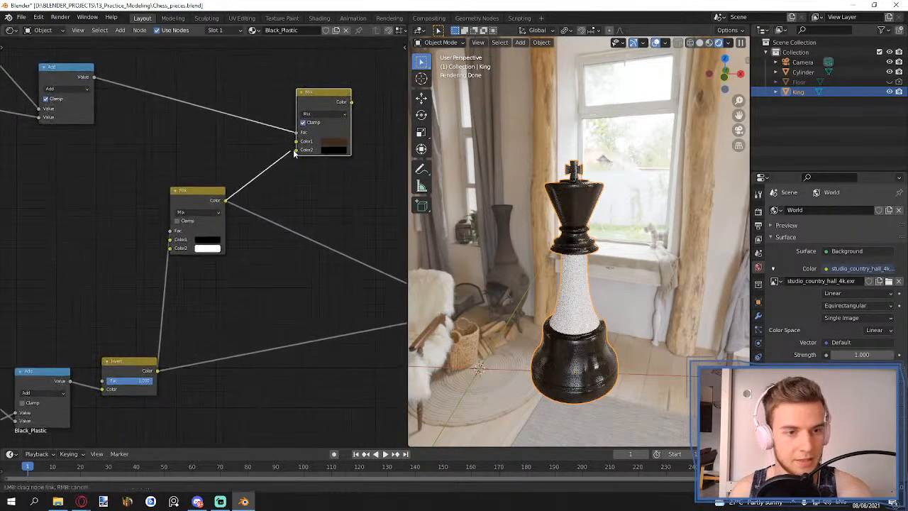
- Connect the brown Mix node's Color output to the Principled BSDF's Base Color and view the king with the full node tree
middle_drag(352, 109, 147, 99)
drag(147, 96, 307, 321)
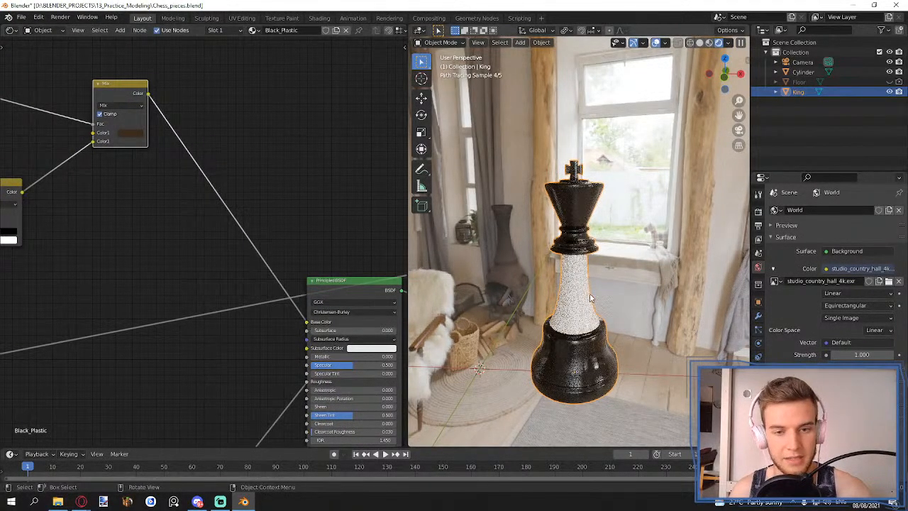
scroll(270, 192, down, 3)
scroll(286, 190, down, 4)
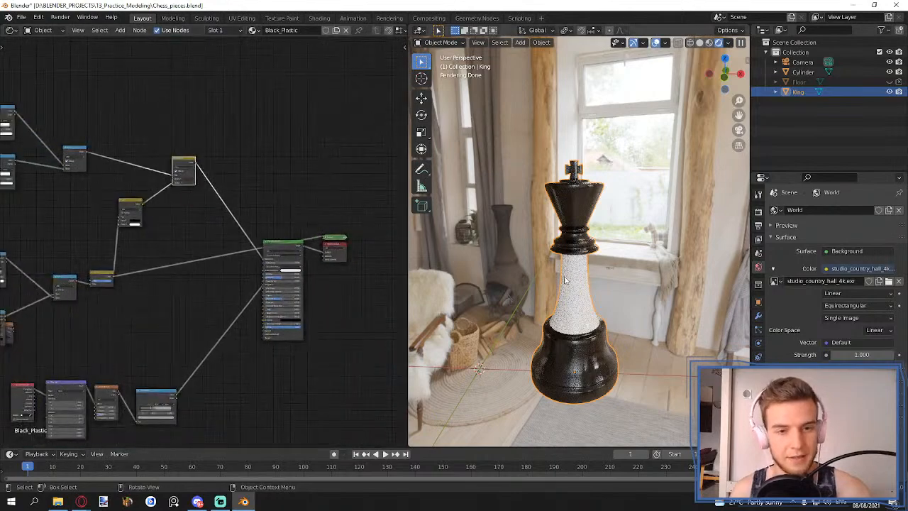
middle_drag(600, 284, 544, 279)
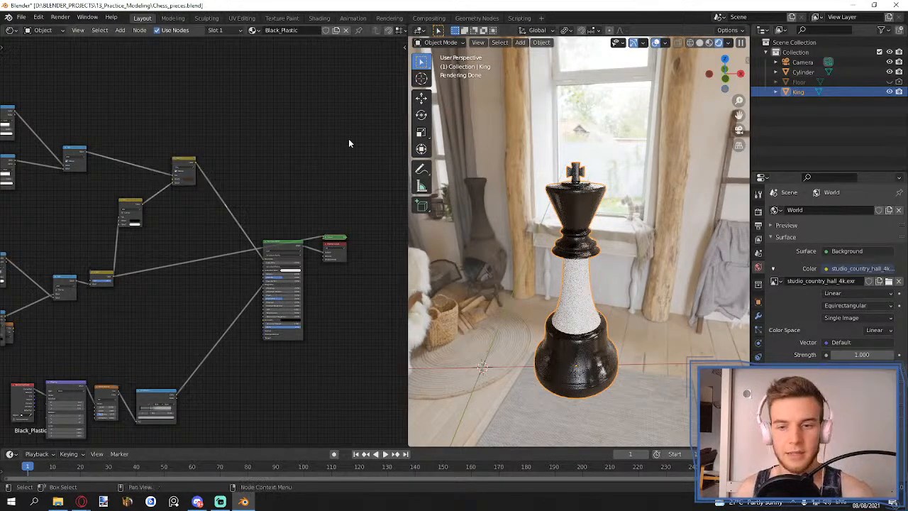
scroll(270, 163, down, 2)
middle_drag(270, 163, 312, 149)
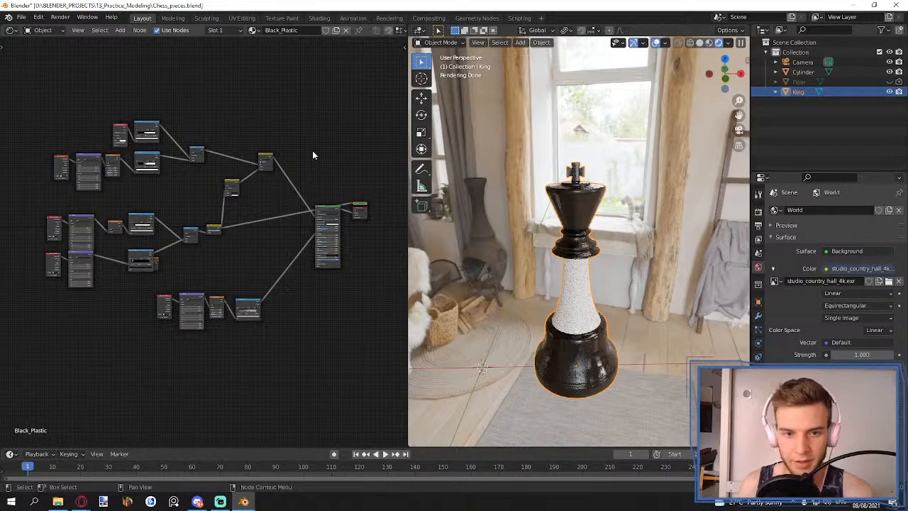
- Assign the Black_Plastic material to the queen and make it a separate copy
middle_drag(496, 262, 559, 264)
click(464, 261)
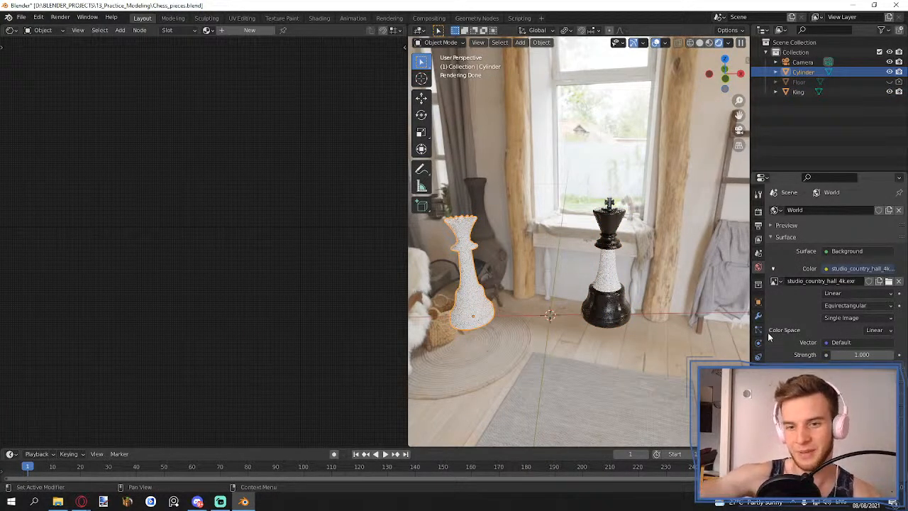
click(758, 384)
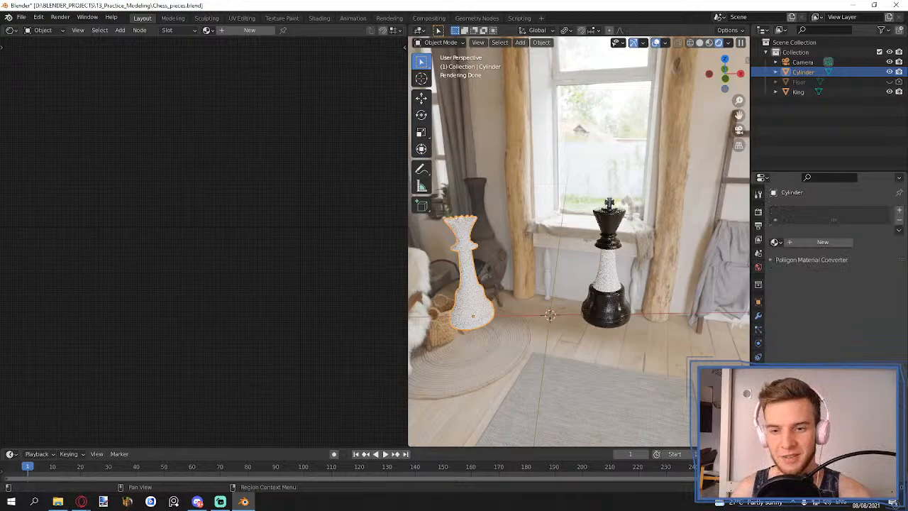
click(776, 242)
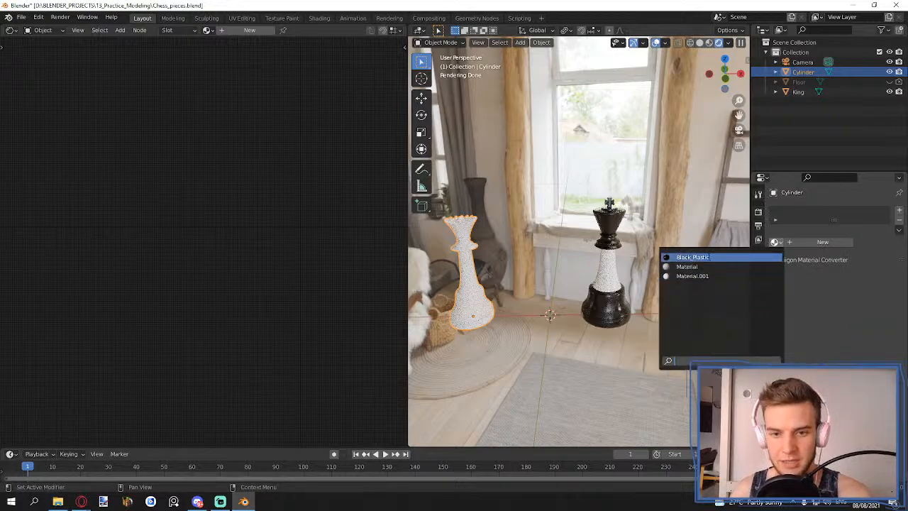
click(713, 256)
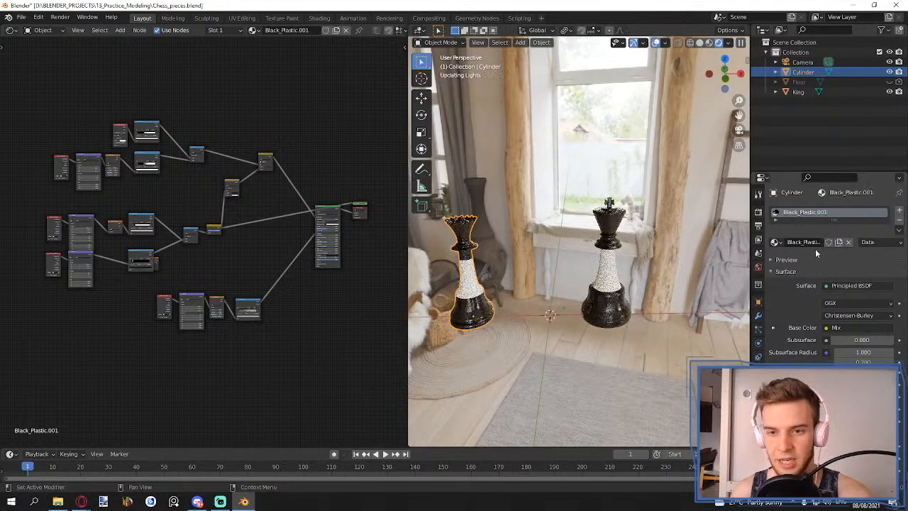
- Rename the queen's copied material to White_Plastic
double_click(816, 242)
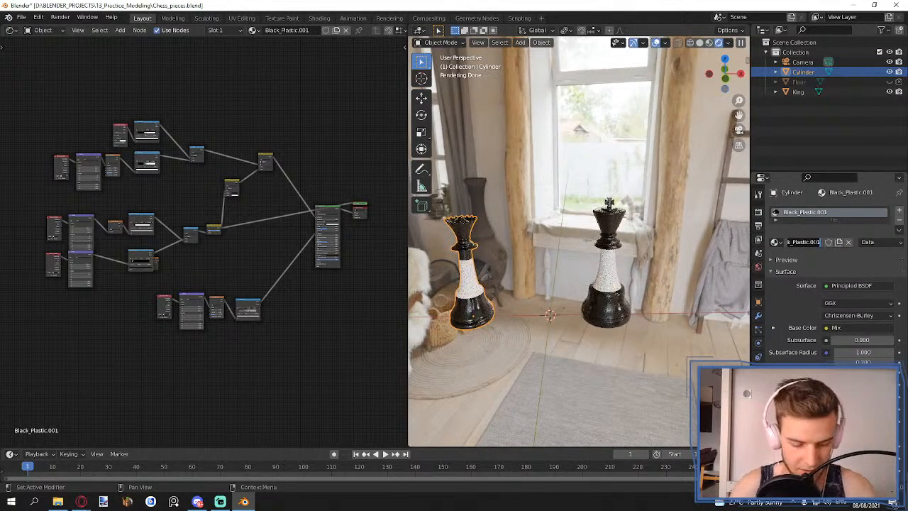
text(White_Pla)
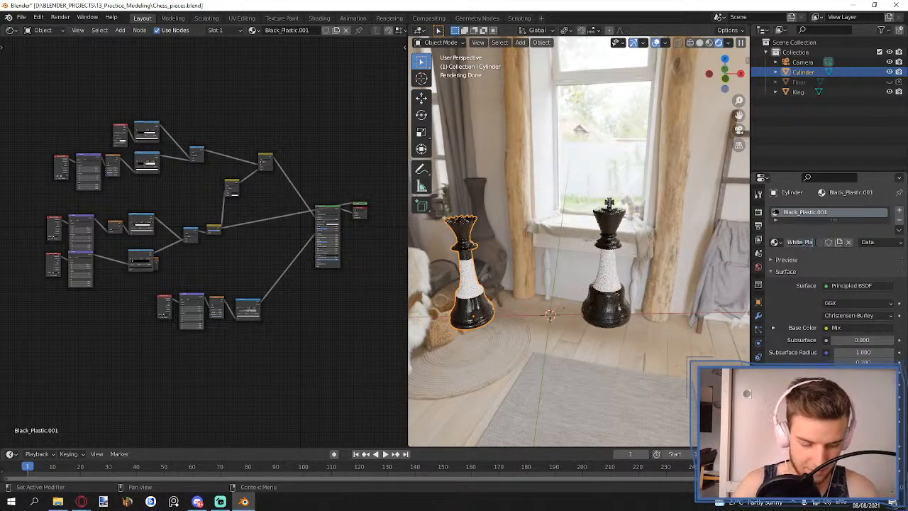
text(stic)
key(Return)
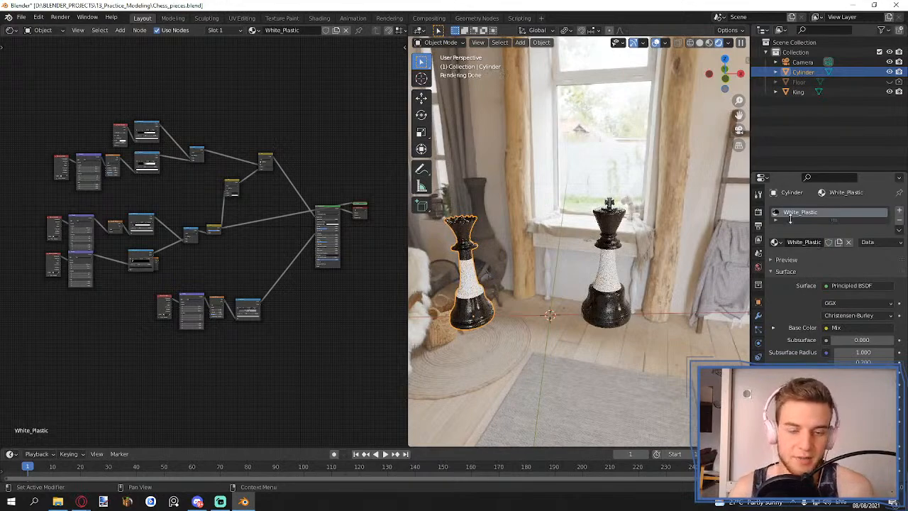
- Shift the white stop of the Gradient Texture's ColorRamp to position 0.236 to raise the queen's upper color boundary to the collar
scroll(459, 297, up, 1)
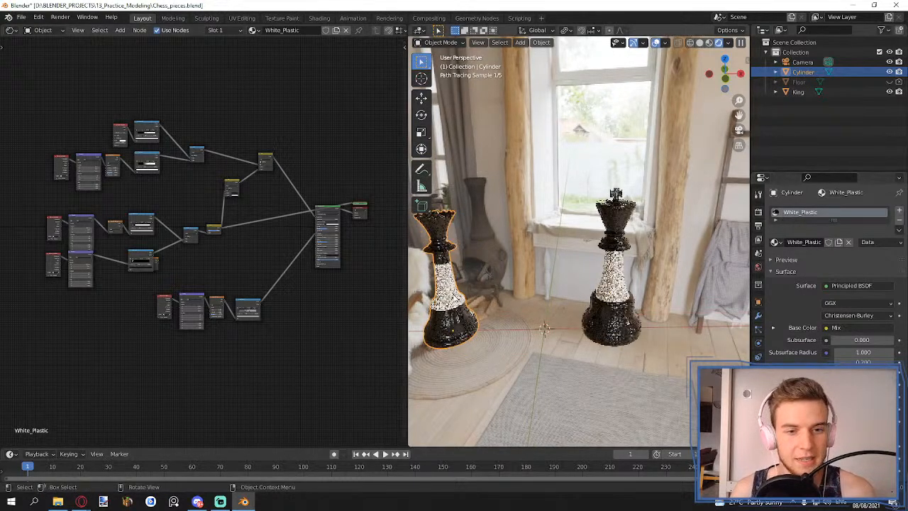
scroll(457, 292, up, 3)
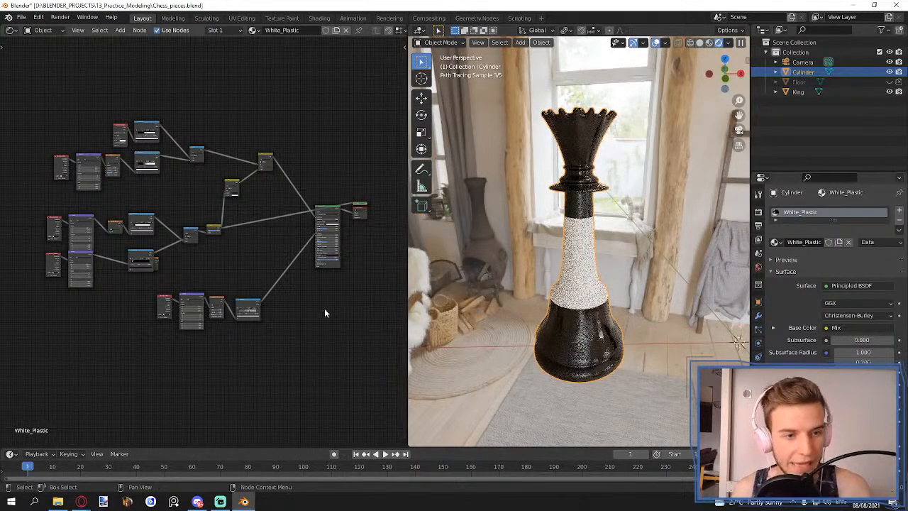
scroll(177, 199, up, 2)
middle_drag(178, 199, 240, 192)
scroll(254, 249, up, 3)
scroll(229, 237, down, 2)
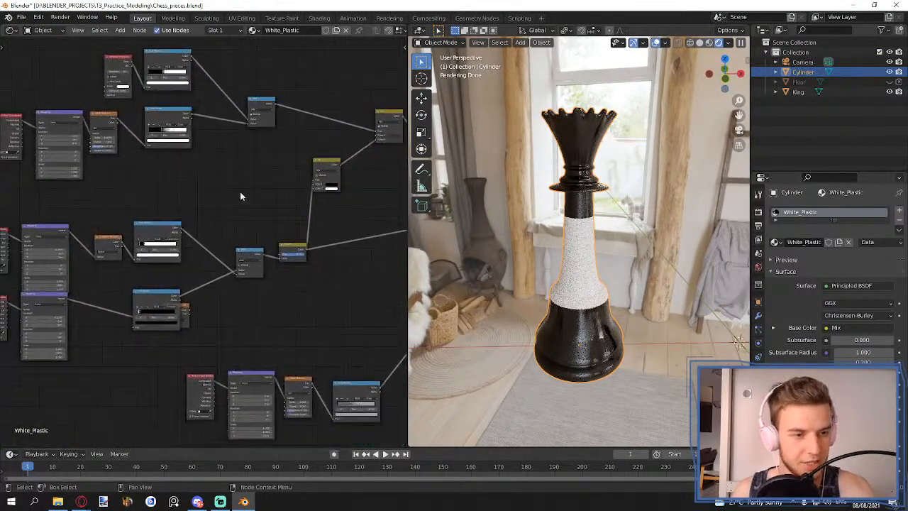
middle_drag(183, 284, 241, 260)
scroll(228, 250, up, 5)
scroll(226, 252, up, 3)
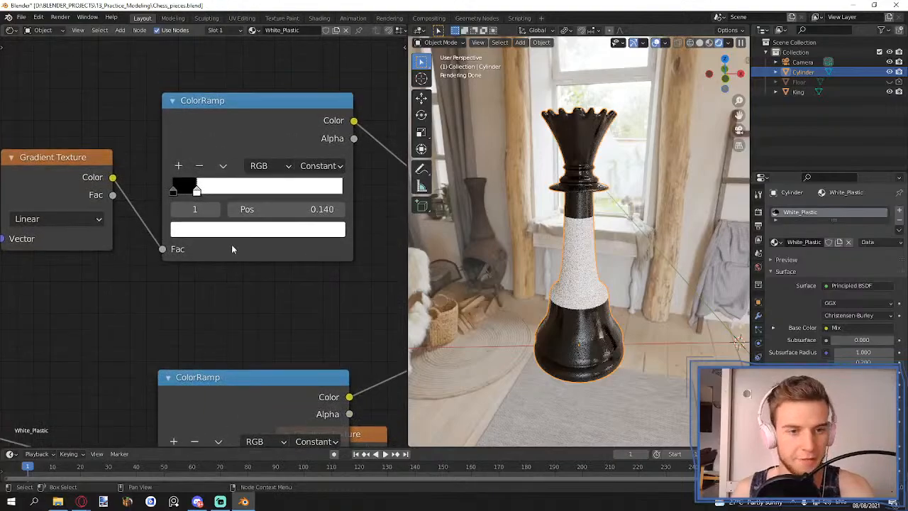
click(197, 191)
drag(196, 191, 204, 190)
middle_drag(607, 222, 604, 174)
scroll(607, 191, up, 3)
drag(206, 192, 212, 190)
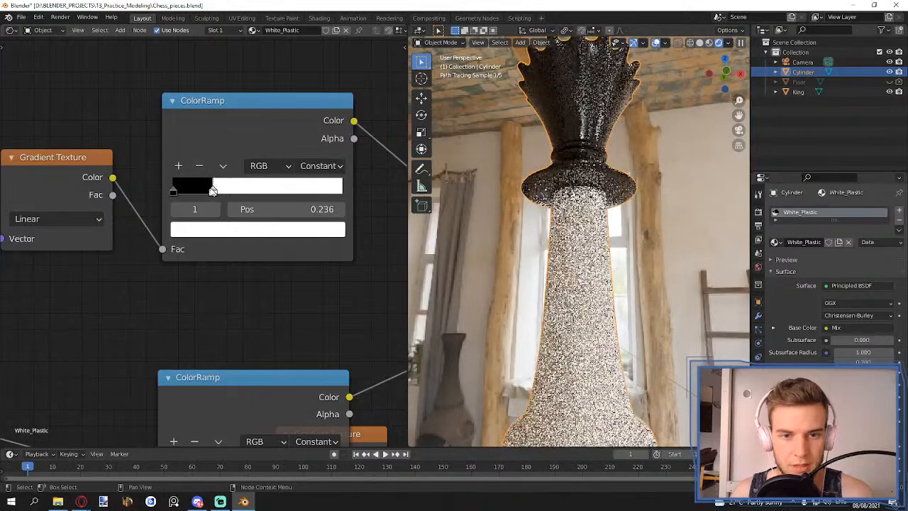
scroll(531, 291, down, 3)
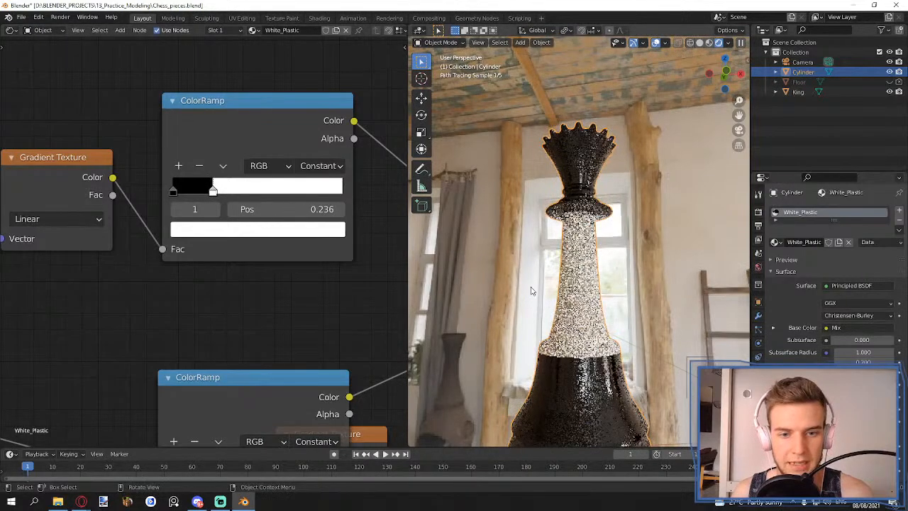
- Set the black stop of the lower height-mask ColorRamp to position 0.08 to fit the top edge of the queen's base
middle_drag(249, 320, 259, 149)
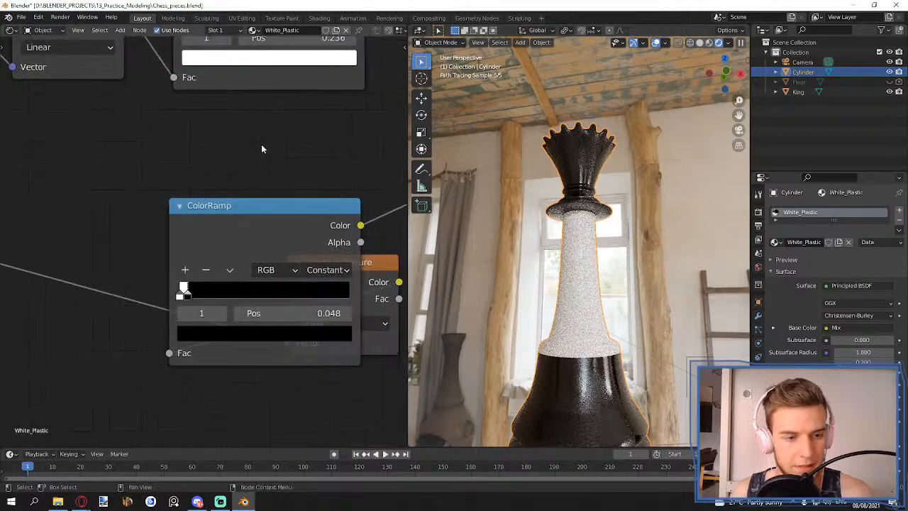
click(191, 295)
drag(190, 295, 196, 295)
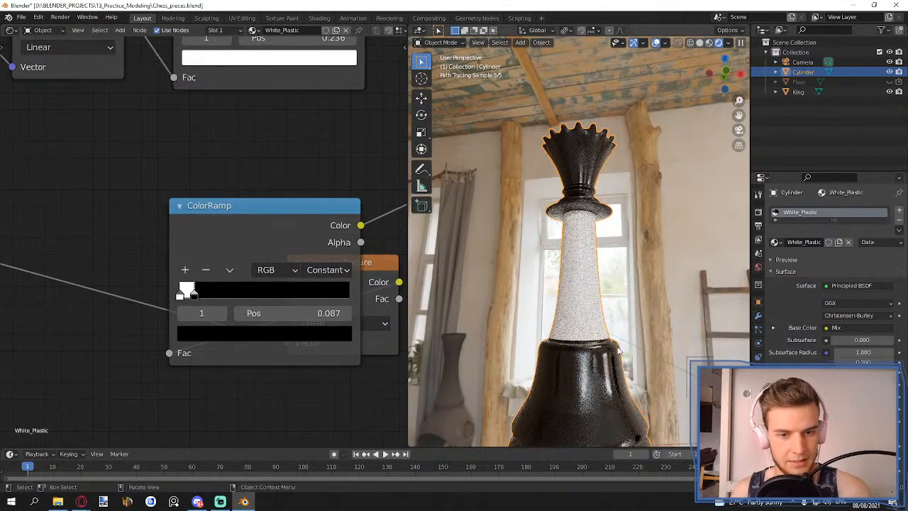
scroll(249, 314, up, 2)
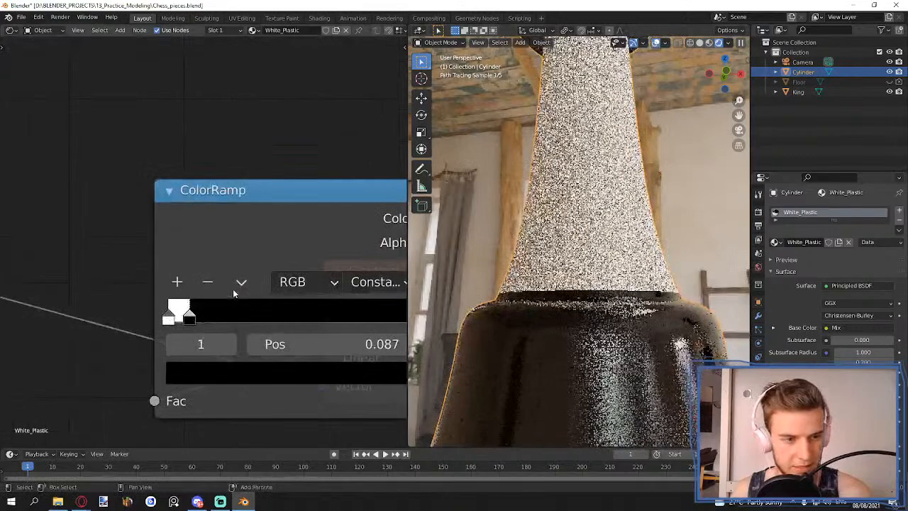
middle_drag(234, 293, 198, 224)
drag(154, 244, 152, 245)
click(326, 279)
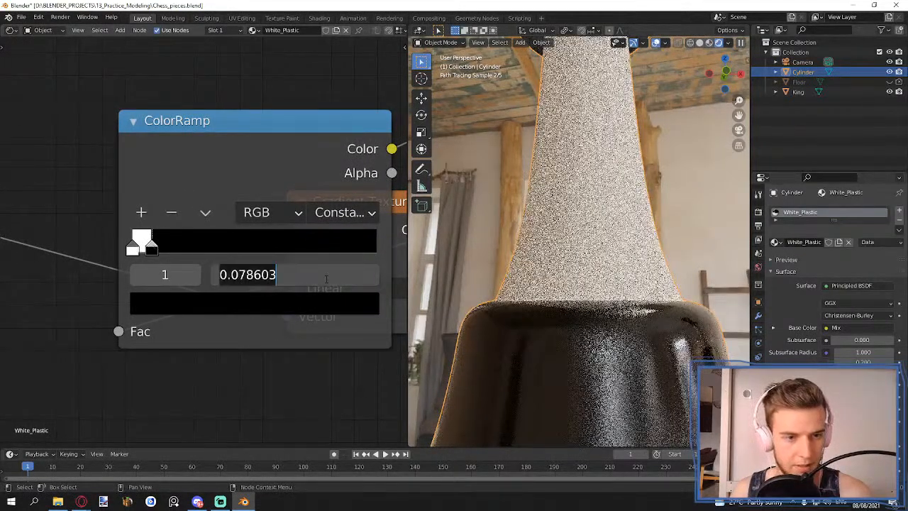
drag(326, 279, 247, 277)
key(BackSpace)
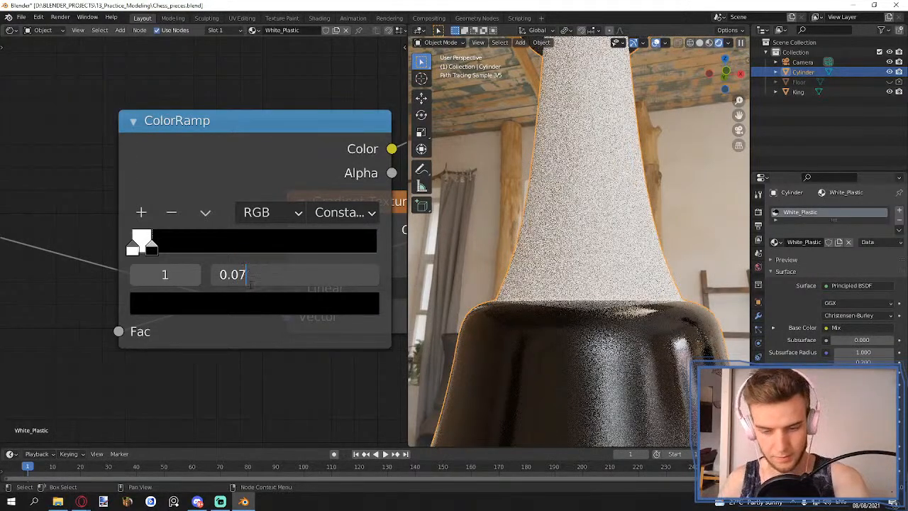
key(BackSpace)
text(8)
key(Return)
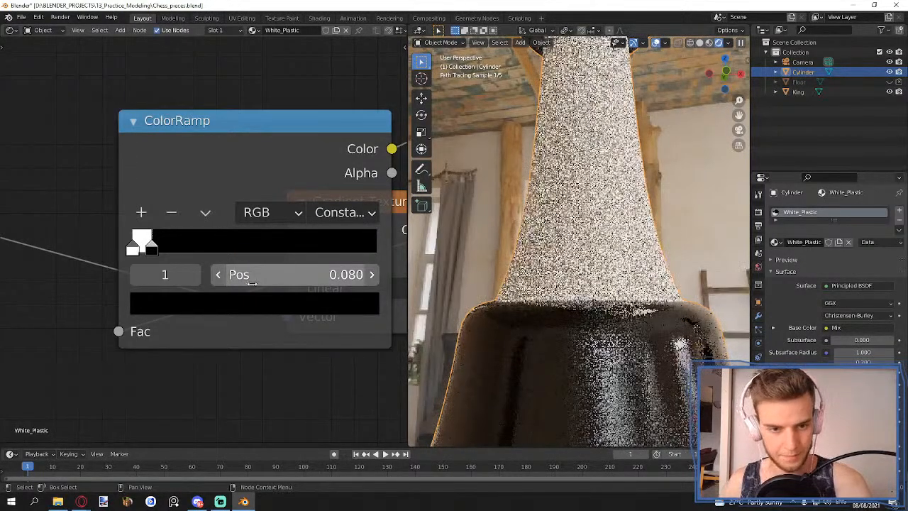
- Move the Invert node down and connect the Add node's Value output directly to the black-and-white Mix node's Fac
scroll(332, 203, down, 12)
middle_drag(302, 217, 244, 232)
drag(227, 244, 113, 300)
middle_drag(303, 203, 126, 261)
scroll(142, 261, up, 4)
middle_drag(262, 259, 164, 302)
scroll(166, 300, down, 2)
middle_drag(208, 278, 170, 300)
scroll(171, 298, down, 1)
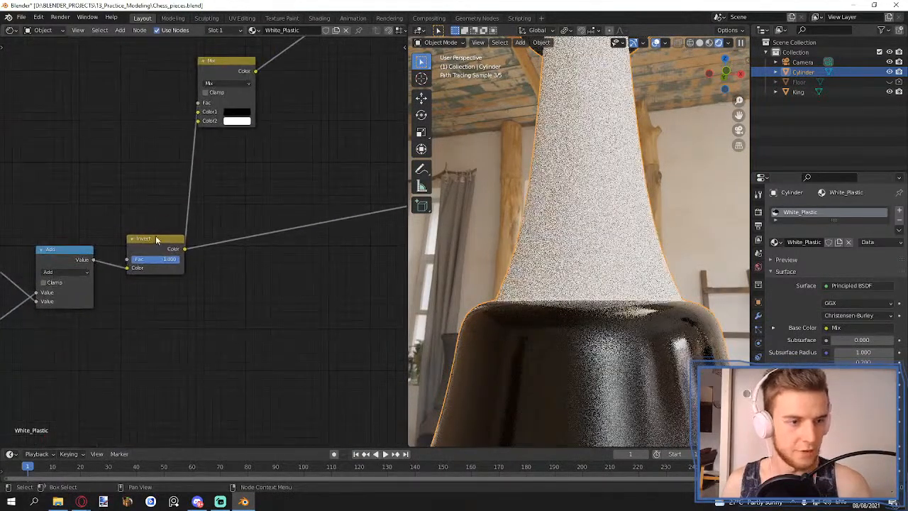
drag(155, 239, 157, 283)
middle_drag(227, 233, 192, 243)
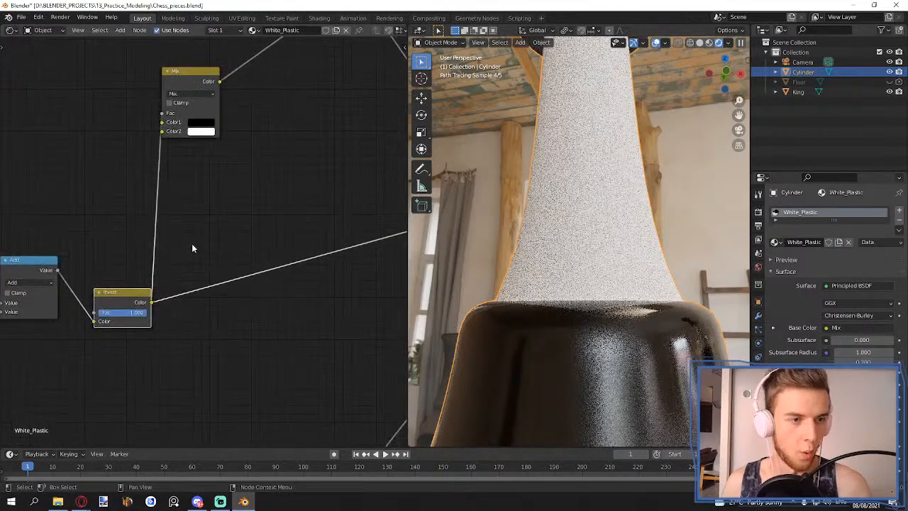
drag(57, 272, 162, 113)
- Delete the Invert node from the White_Plastic material's node tree
scroll(246, 254, down, 1)
middle_drag(246, 254, 158, 241)
click(70, 292)
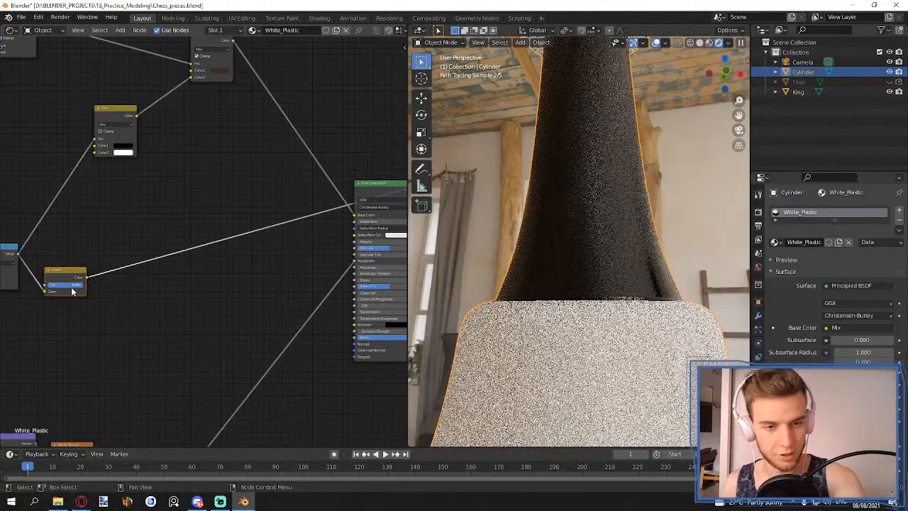
- Close the shader editor area so the 3D viewport fills its space, and switch the viewport shading to Material Preview
scroll(640, 272, down, 8)
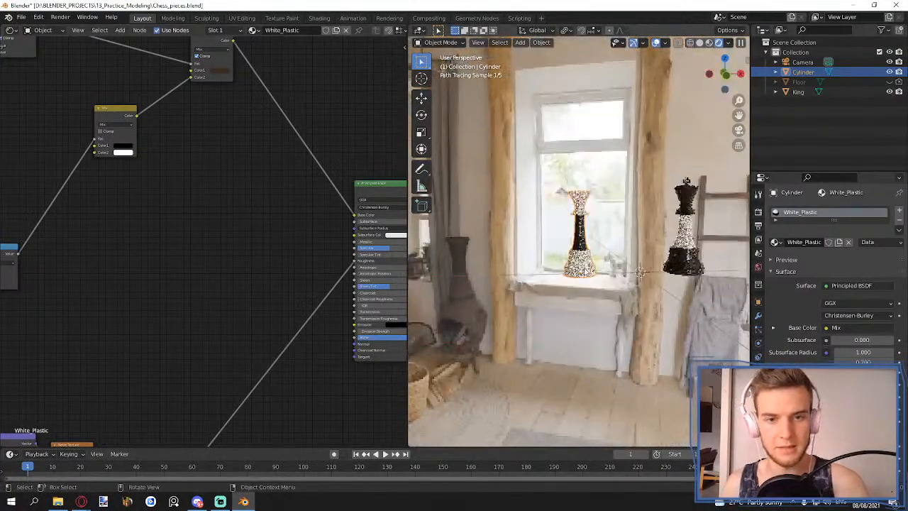
middle_drag(619, 255, 553, 281)
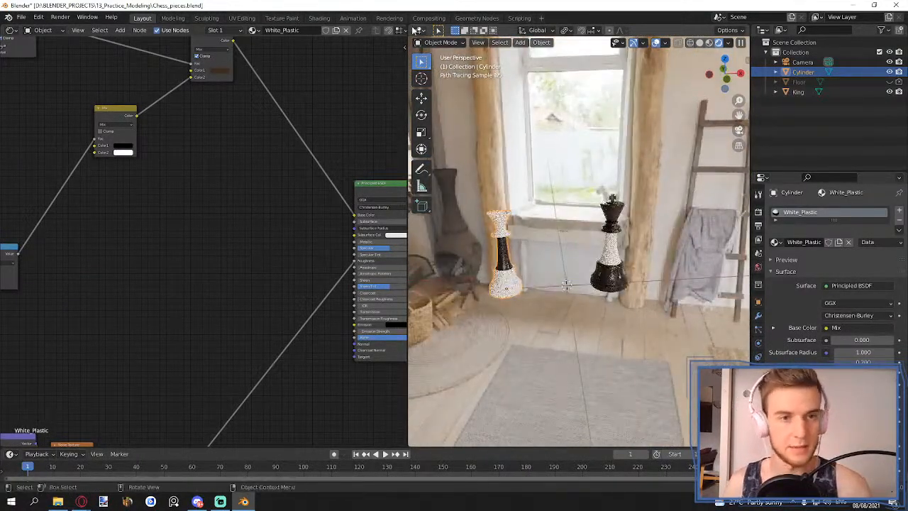
drag(411, 27, 245, 135)
middle_drag(318, 230, 360, 252)
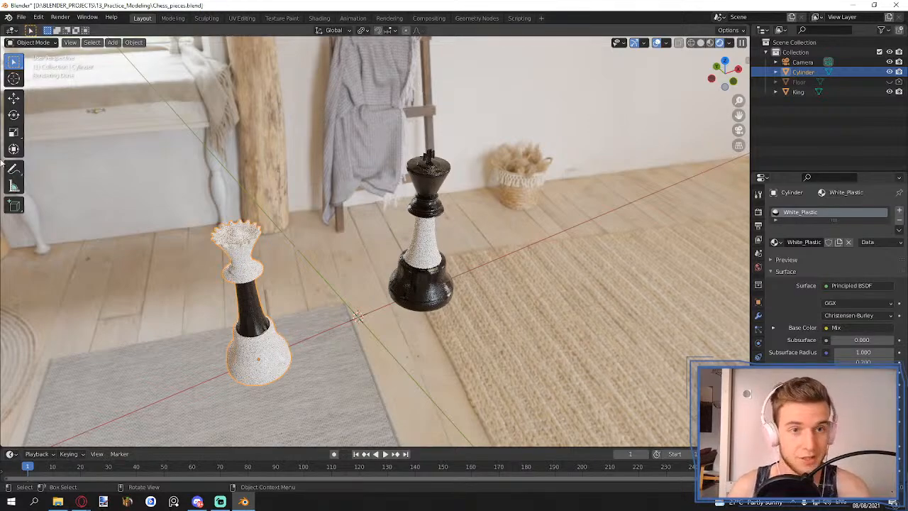
key(z)
click(333, 251)
- Minimize Blender and open the BLENDER_PROJECTS folder on the D: drive in File Explorer, moving its window higher on the desktop
click(853, 5)
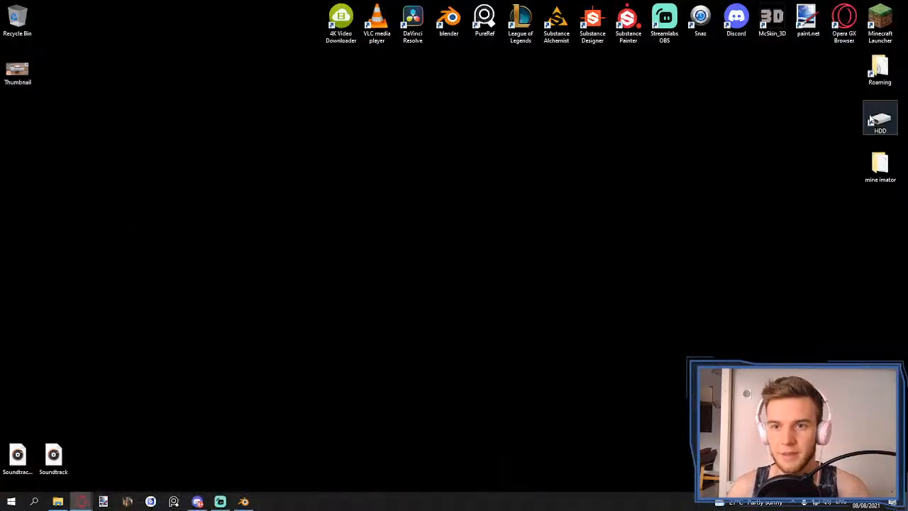
double_click(877, 122)
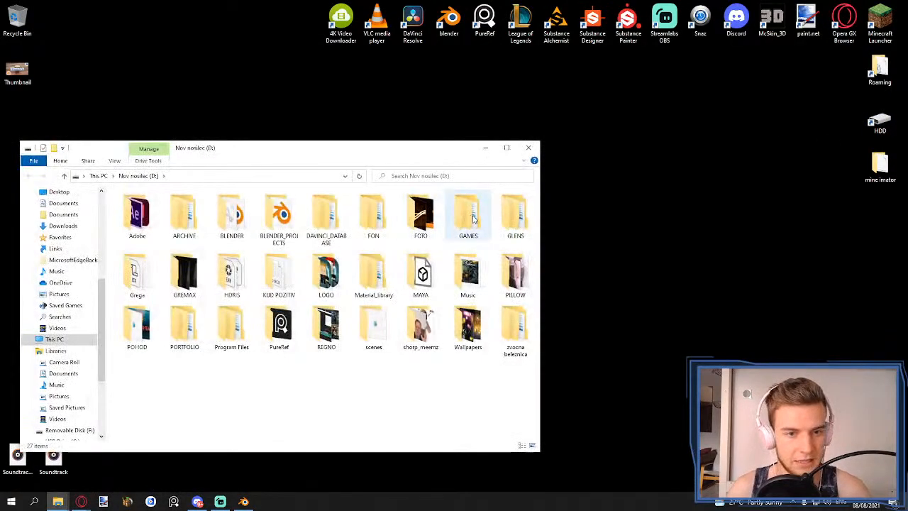
double_click(279, 217)
drag(299, 151, 449, 67)
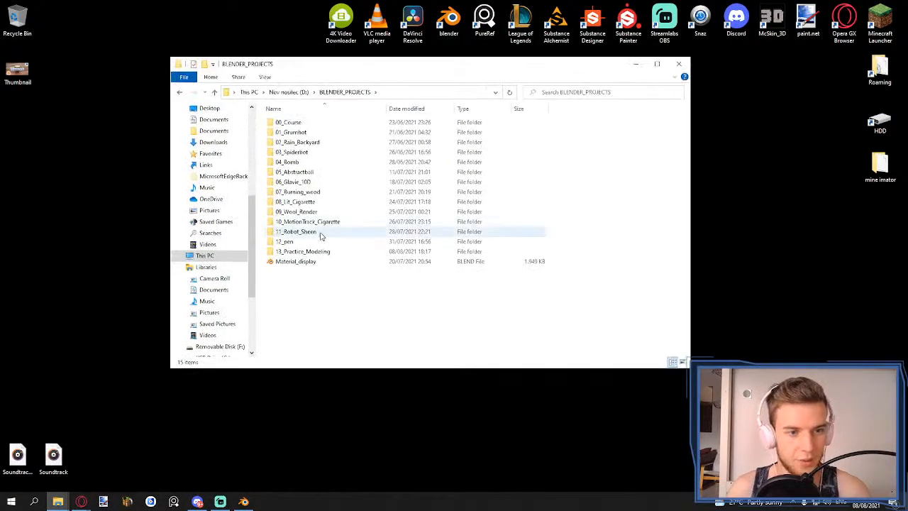
click(314, 241)
double_click(381, 241)
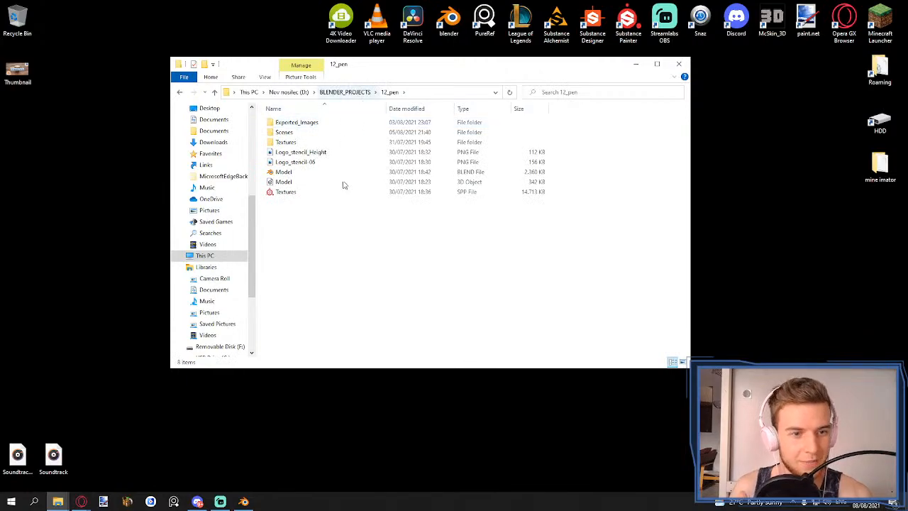
key(alt+Up)
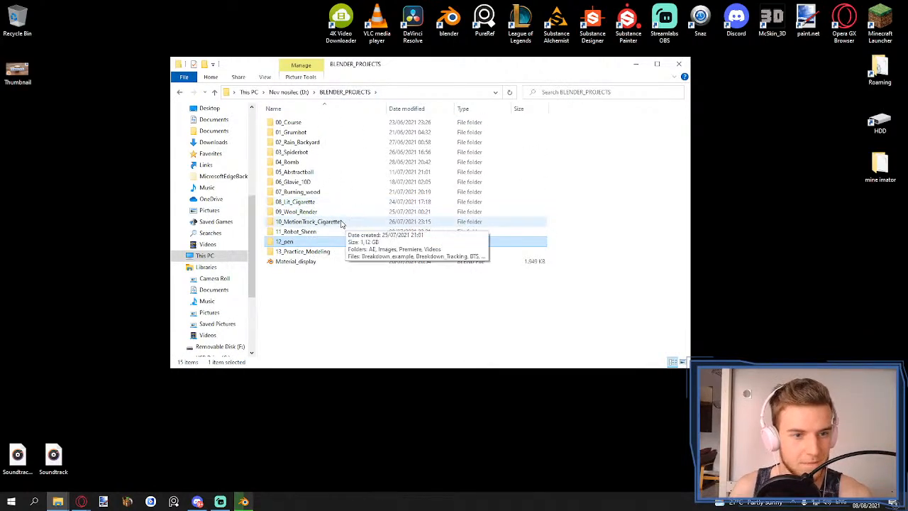
- Open the BTS video in the 10_MotionTrack_Cigarette folder and examine its Substance Designer material graphs and Substance Painter texturing segments
double_click(345, 222)
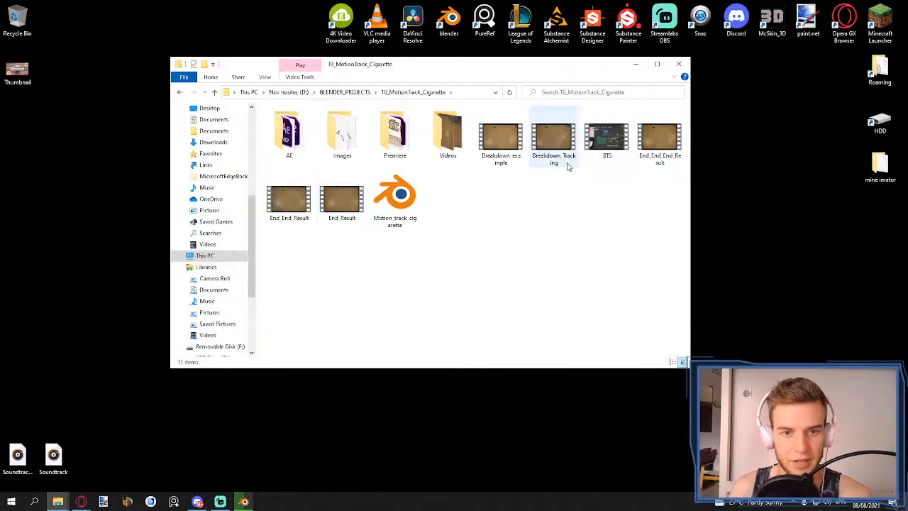
double_click(607, 135)
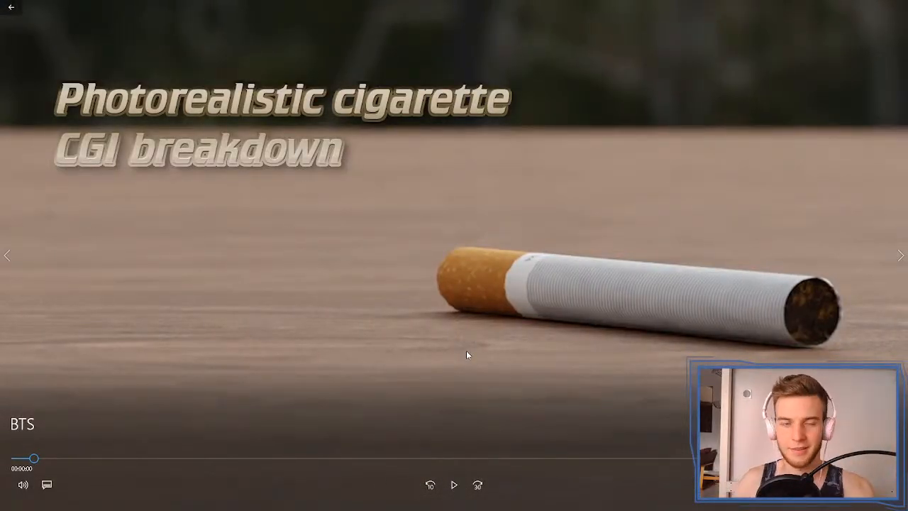
click(454, 484)
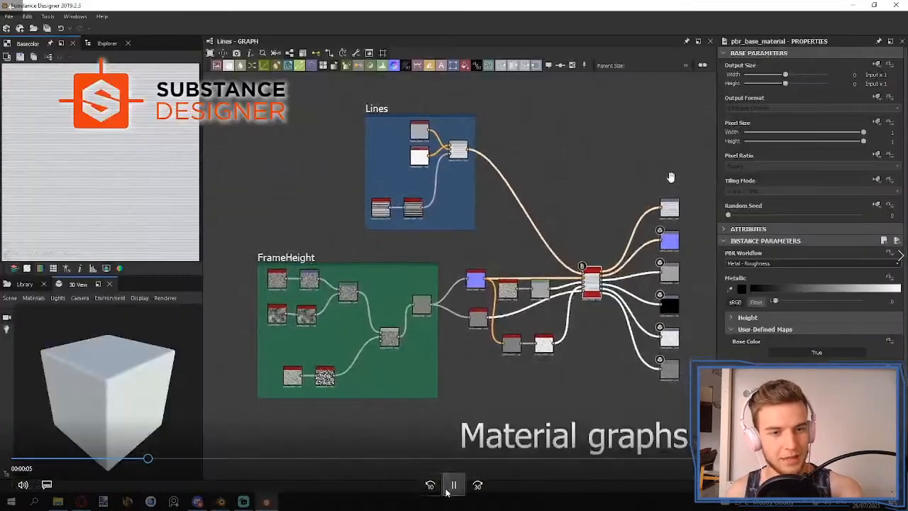
key(space)
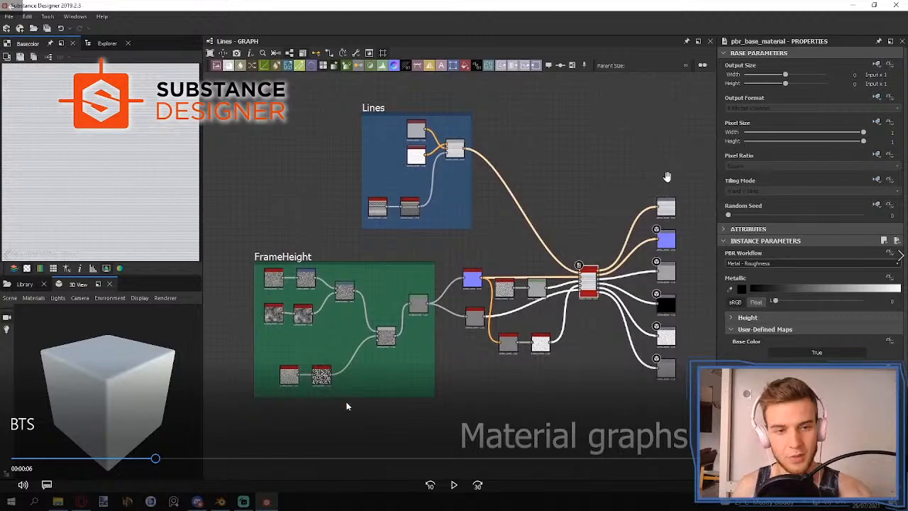
key(space)
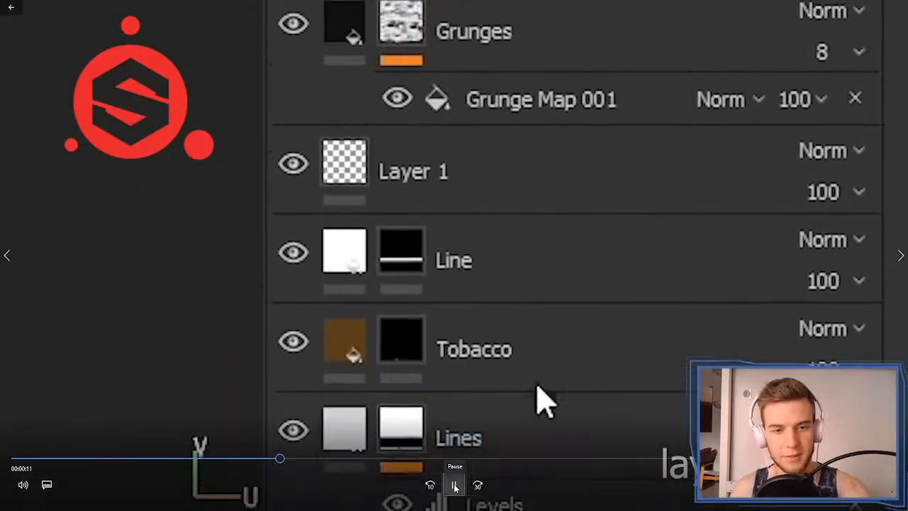
click(455, 485)
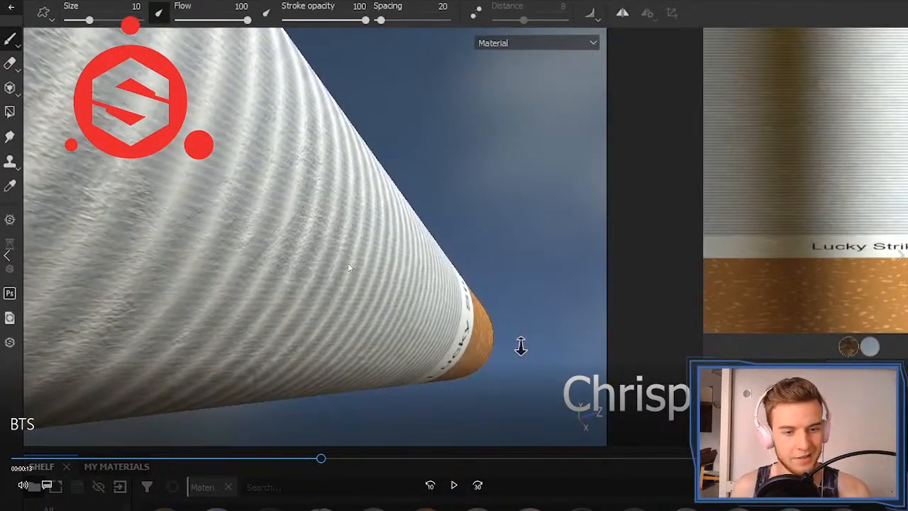
click(452, 485)
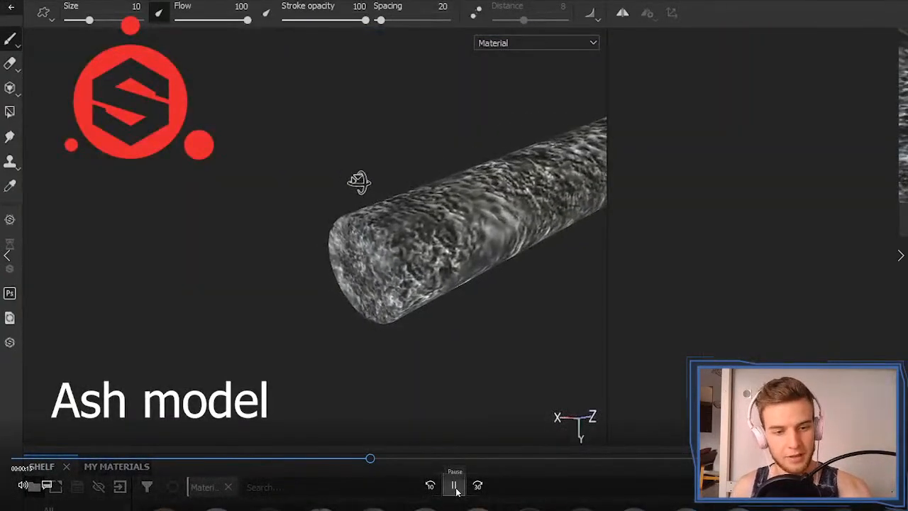
- Play the video in sections to examine the cigarette's Blender material graph and the animated burning texture
click(455, 485)
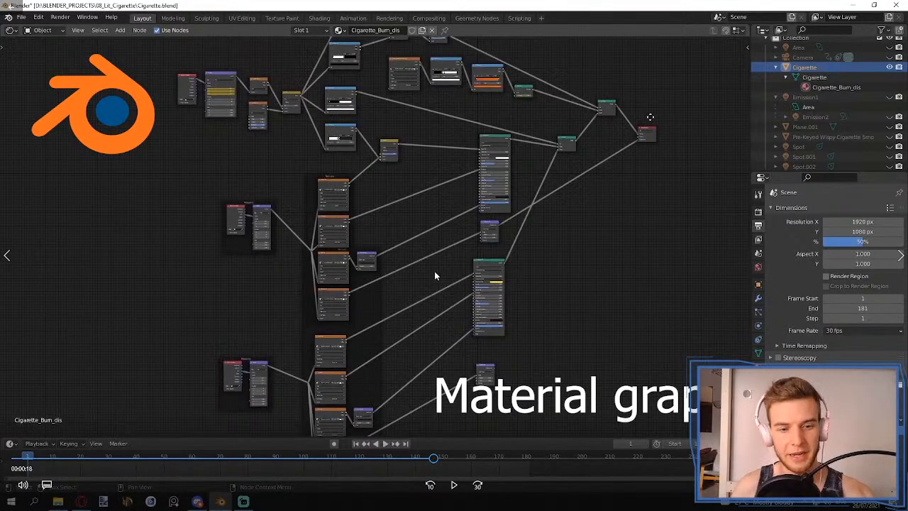
click(455, 485)
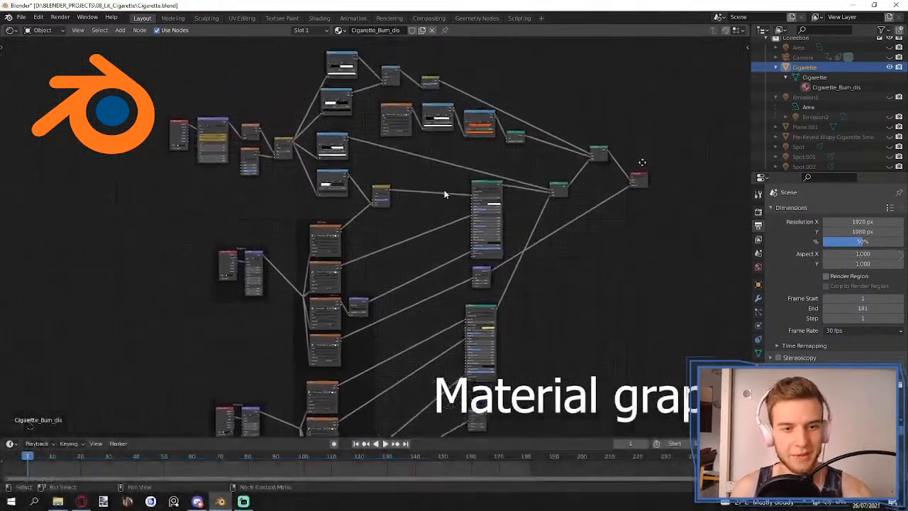
click(451, 484)
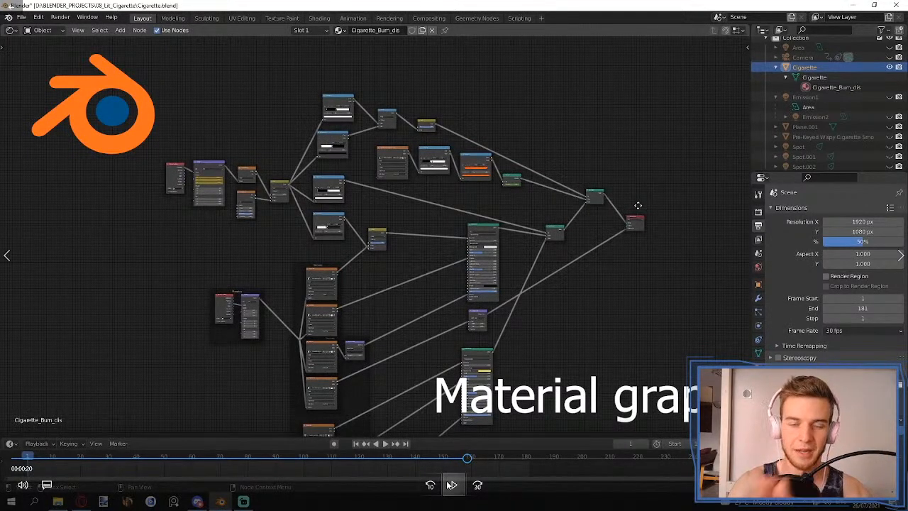
click(451, 484)
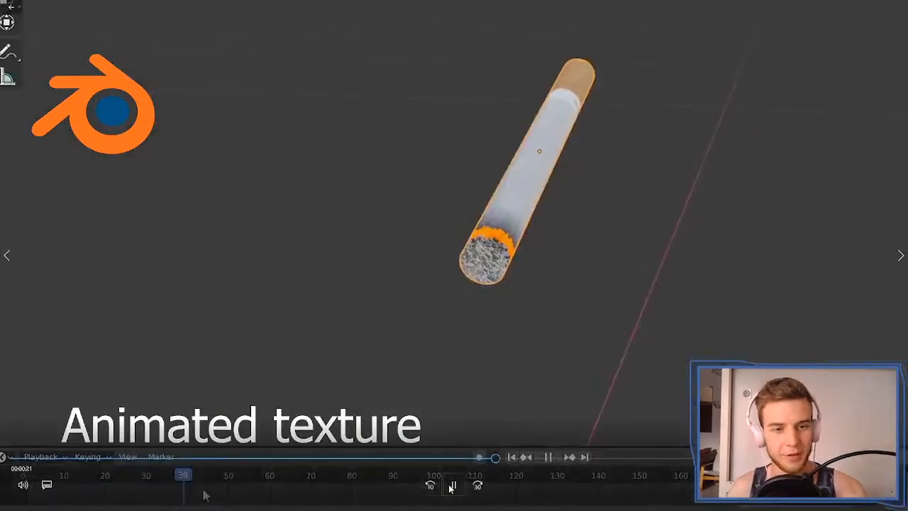
click(452, 485)
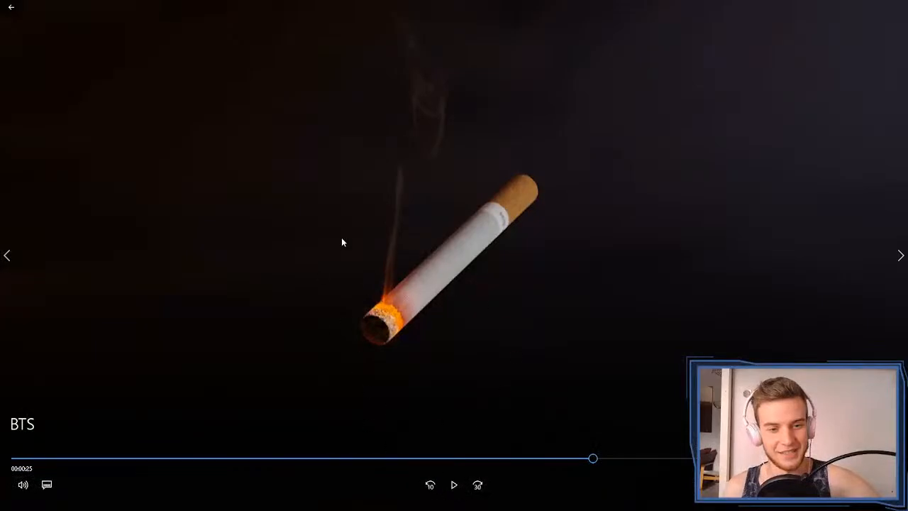
- Play the rest of the BTS video, pausing to examine the camera tracking, the base plate and the final composite
click(455, 486)
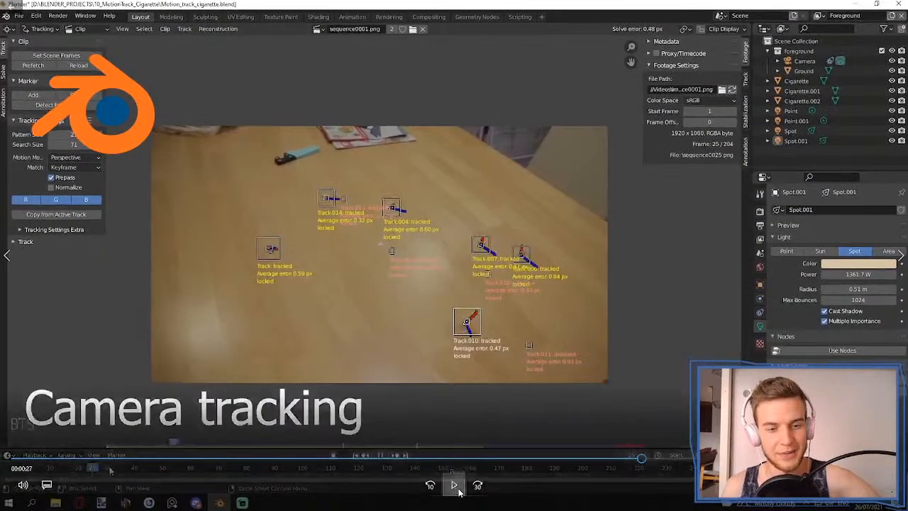
click(455, 486)
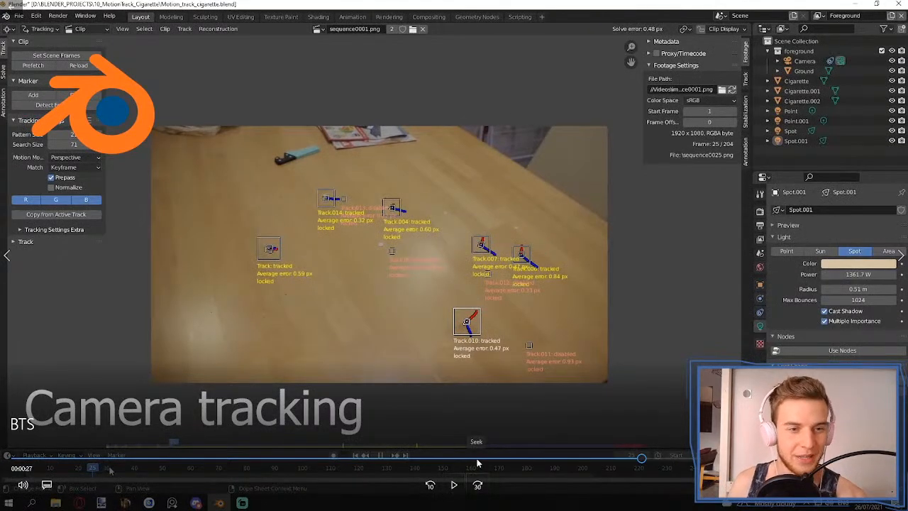
click(453, 485)
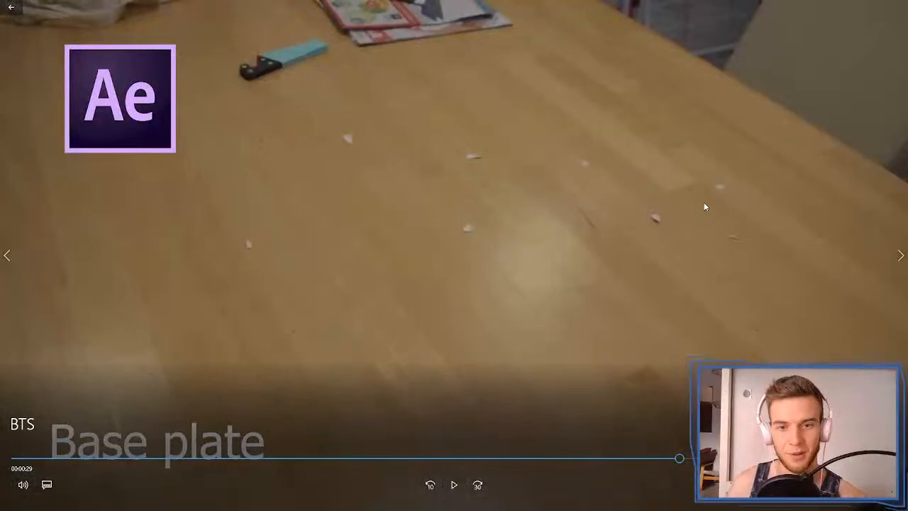
click(454, 485)
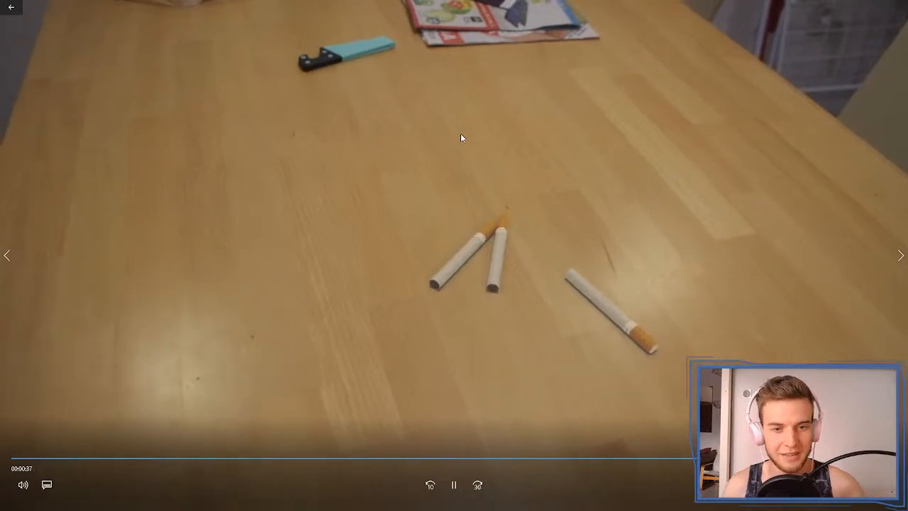
click(454, 485)
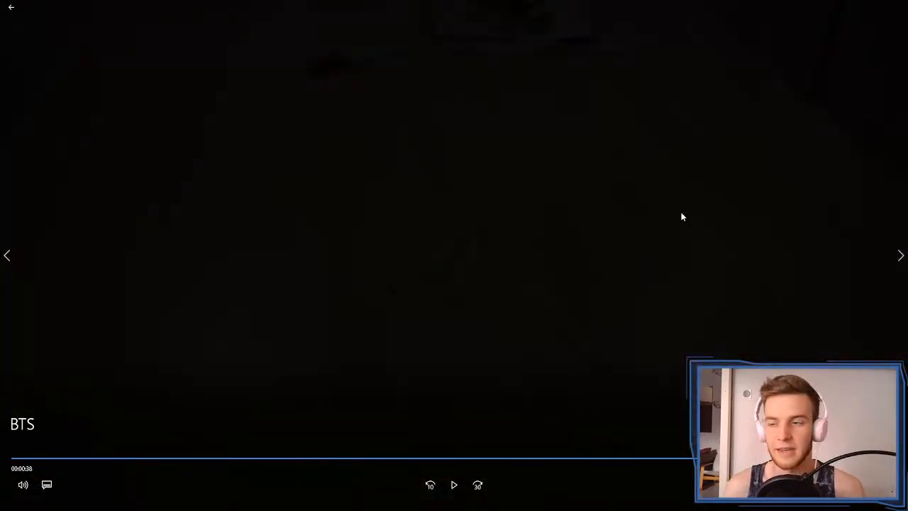
- Close the BTS video, minimize the folder window and switch back to Blender
click(896, 7)
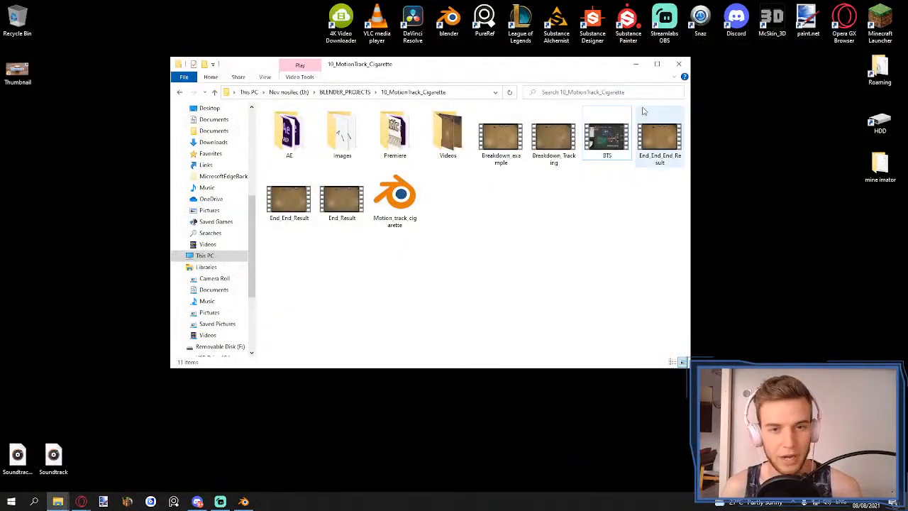
click(58, 502)
click(244, 502)
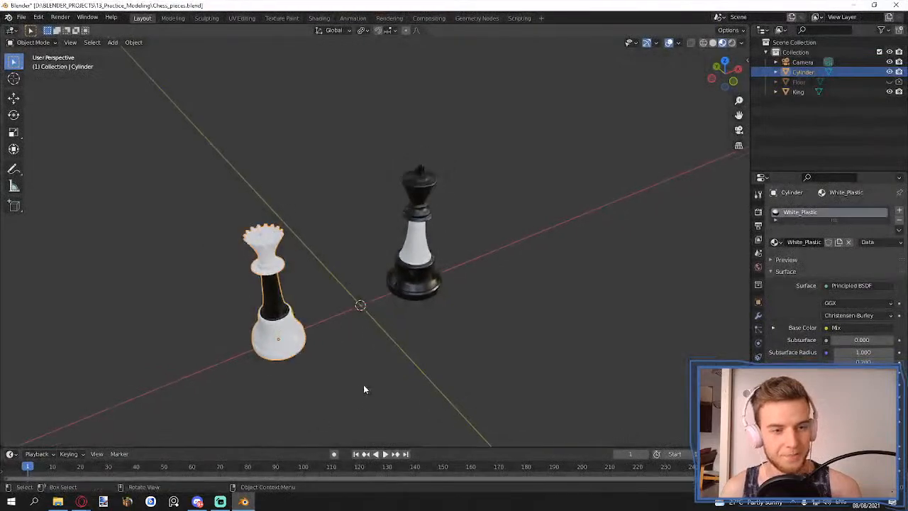
middle_drag(363, 388, 326, 365)
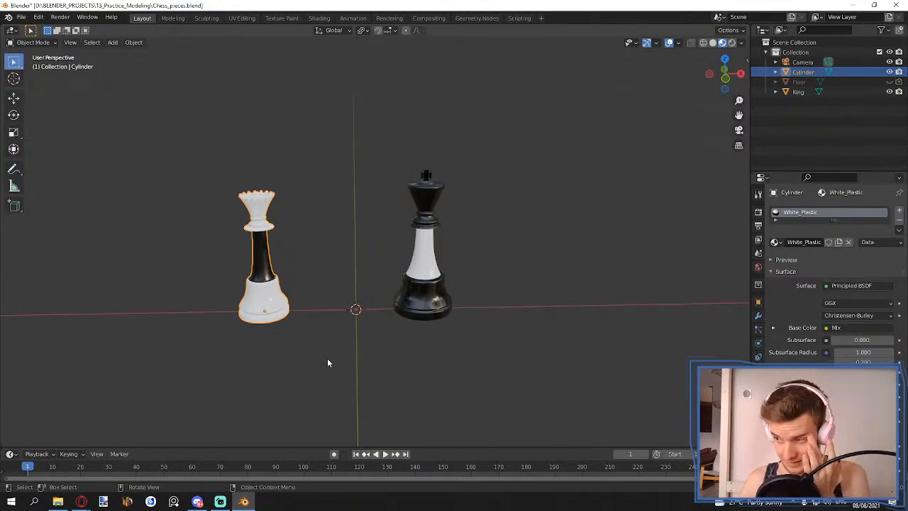
middle_drag(358, 312, 461, 302)
click(461, 302)
key(shift+a)
mouse_move(461, 302)
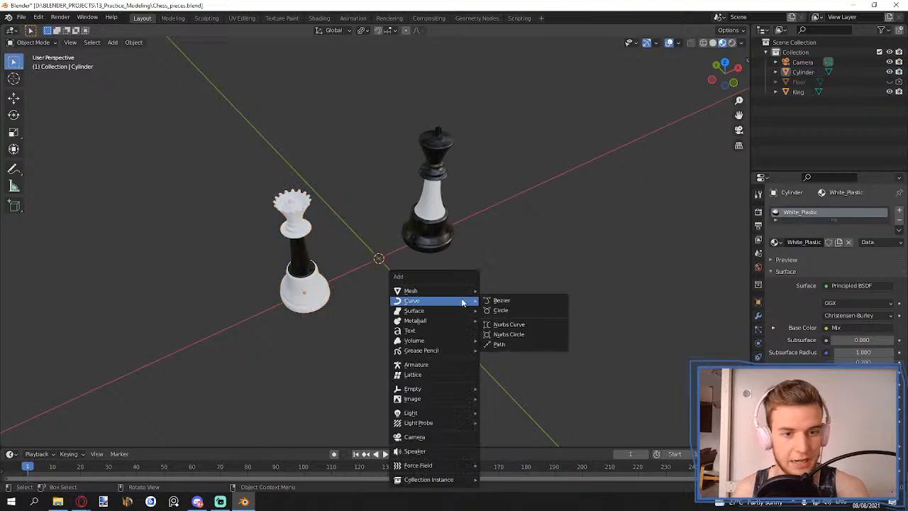
- Unhide the Floor object and delete it from the scene
click(878, 83)
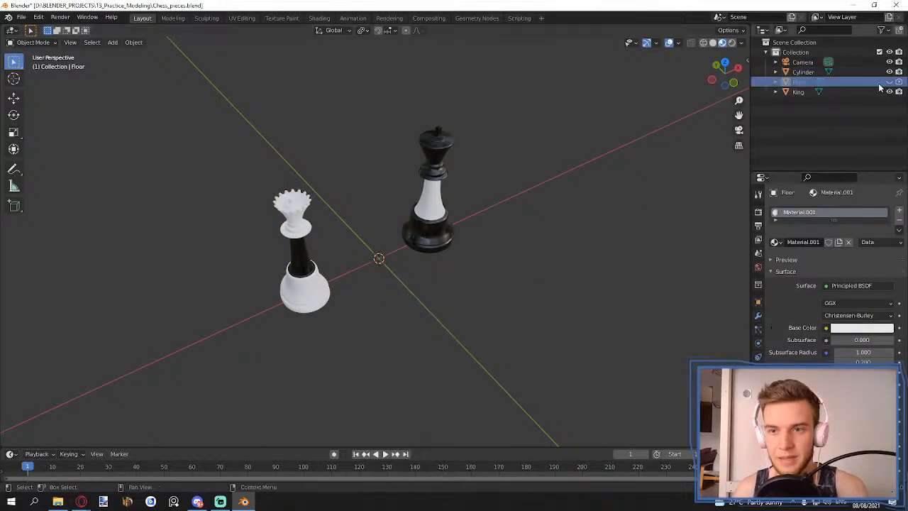
drag(890, 82, 898, 82)
scroll(600, 258, down, 5)
middle_drag(601, 258, 633, 217)
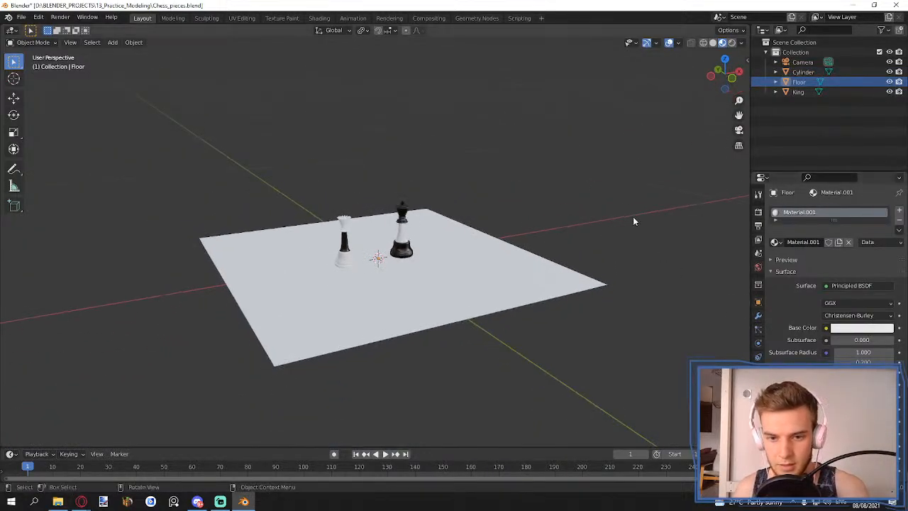
key(Delete)
- Add a mesh plane at the world origin beneath the chess pieces and scale it down to about 0.371
key(shift+a)
mouse_move(498, 244)
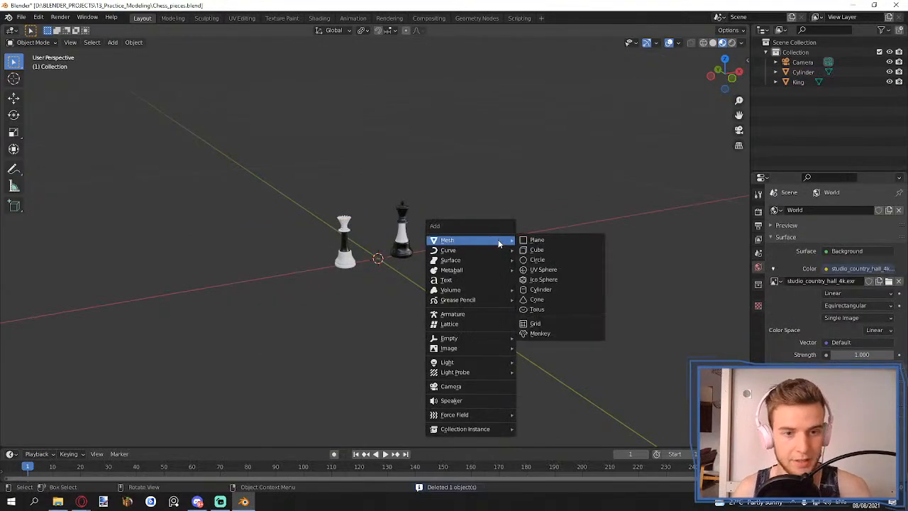
click(547, 240)
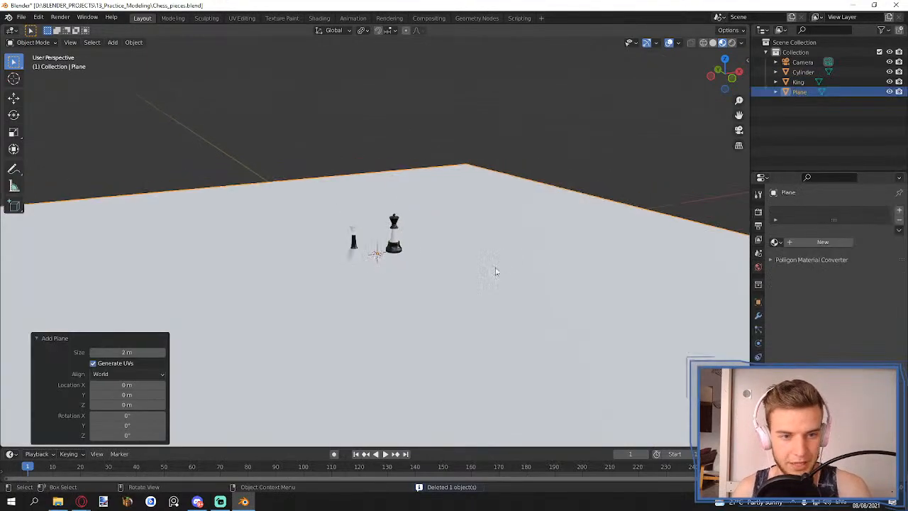
scroll(495, 272, down, 4)
key(s)
click(418, 259)
scroll(418, 262, up, 3)
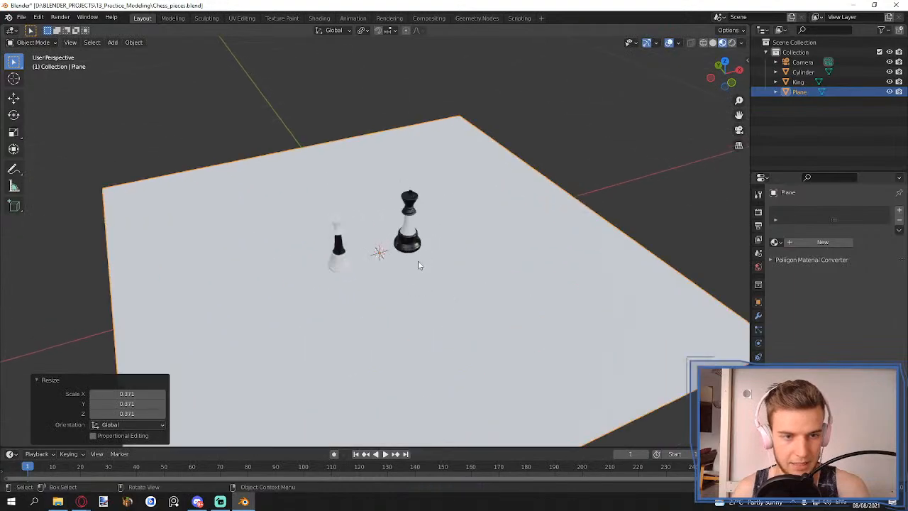
- Apply the rotation and scale of the two chess pieces and the plane
key(a)
key(m)
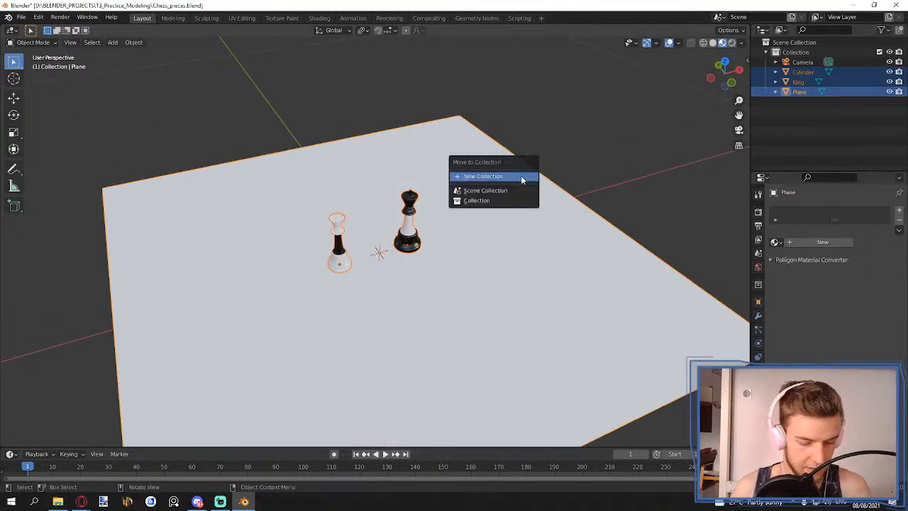
click(557, 144)
key(ctrl+a)
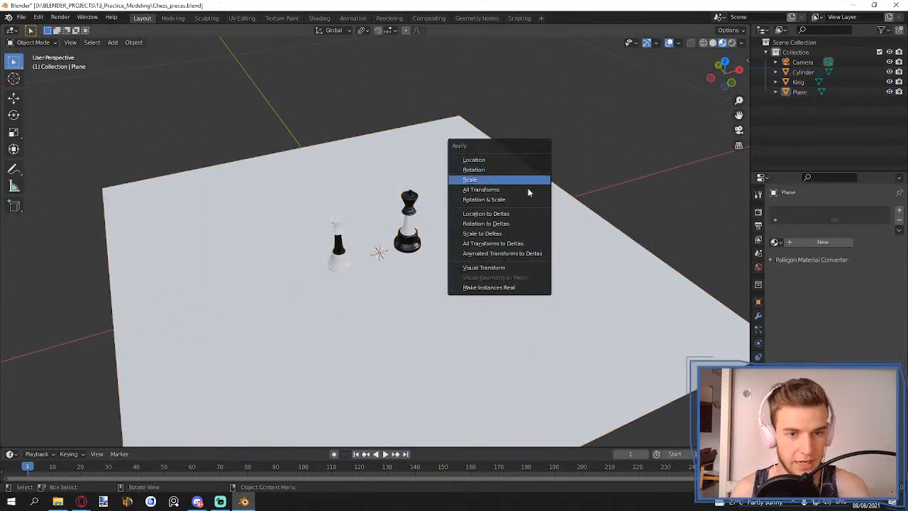
click(486, 199)
drag(552, 126, 341, 313)
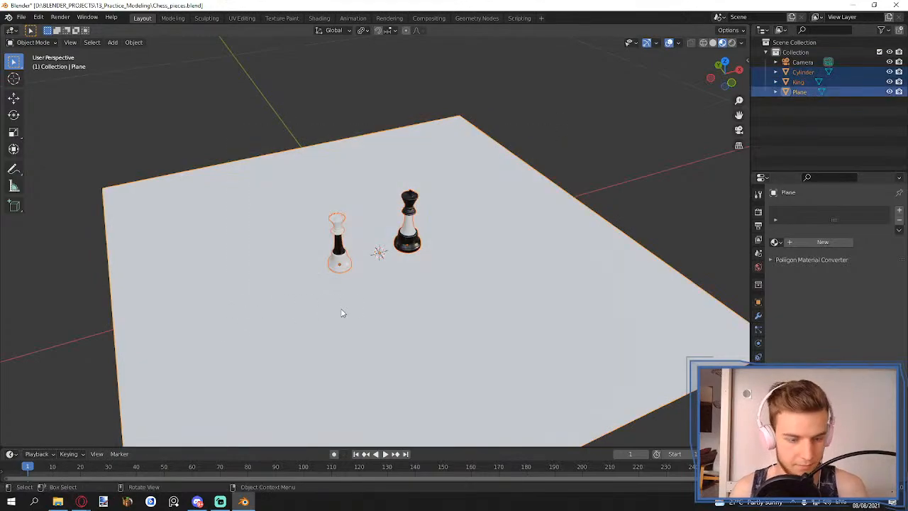
key(ctrl+a)
click(468, 260)
click(573, 192)
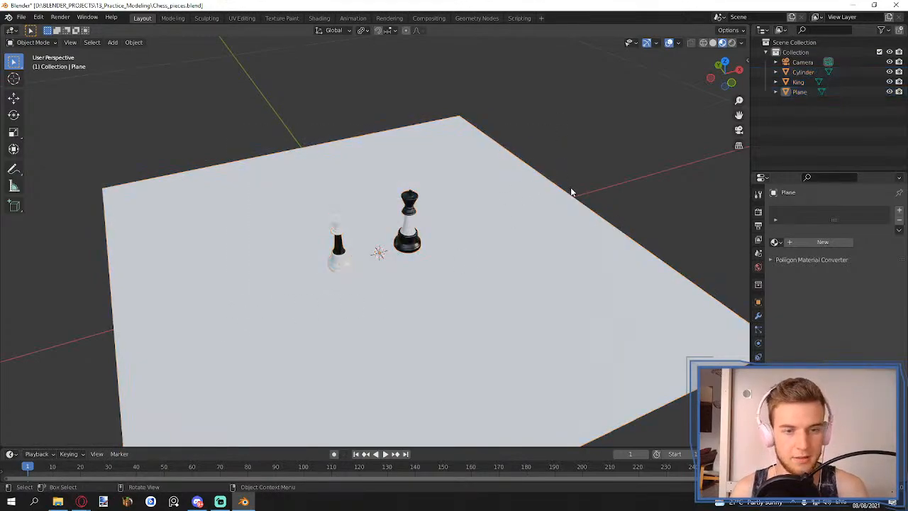
- Give the plane a new material named Wood and open a Shader Editor beside the 3D viewport, with its sidebar hidden
middle_drag(573, 192, 504, 277)
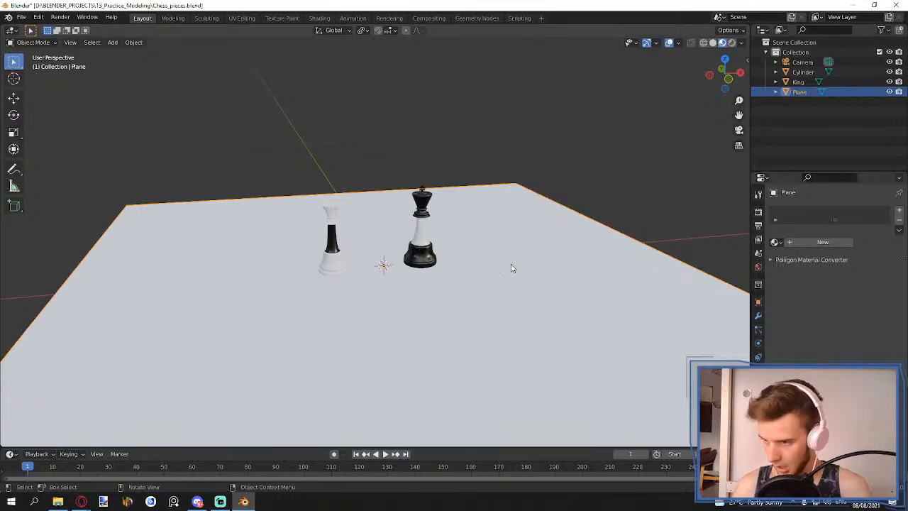
click(795, 243)
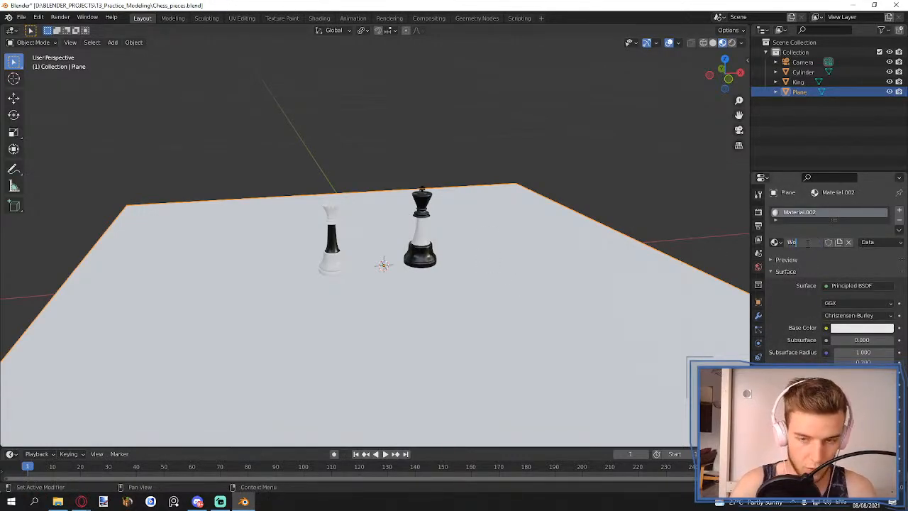
drag(3, 27, 402, 53)
click(12, 30)
click(50, 124)
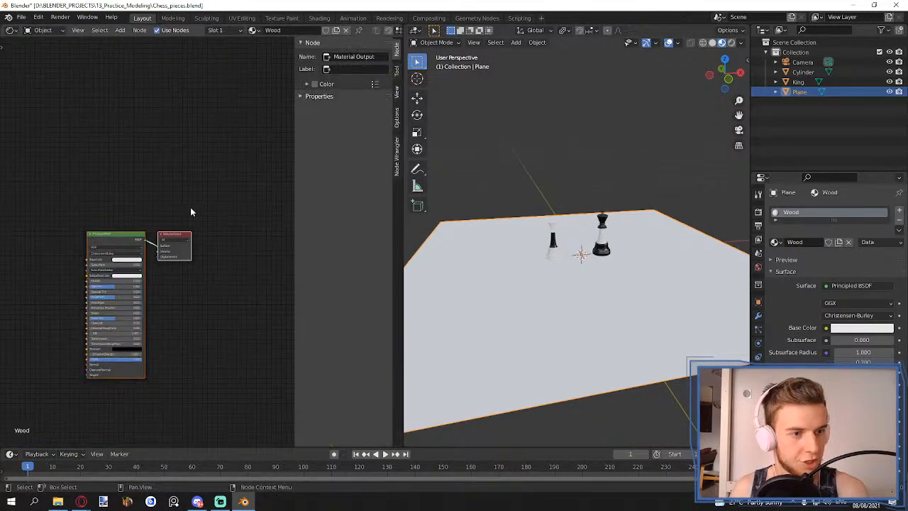
key(n)
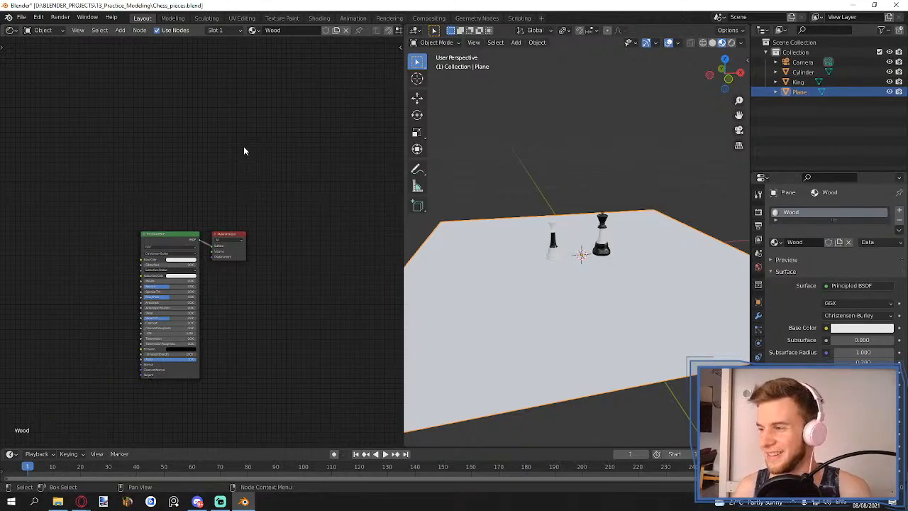
- Start the Principled Texture Setup for the Principled BSDF node and browse to D:\Material_library\00_MY_MATERIALS\Materials
scroll(173, 186, up, 2)
middle_drag(197, 227, 241, 187)
click(215, 192)
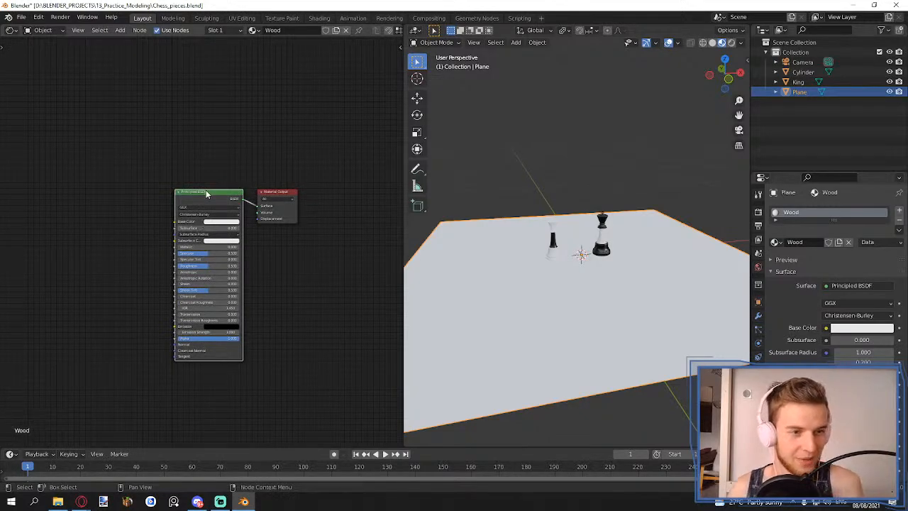
key(ctrl+shift+t)
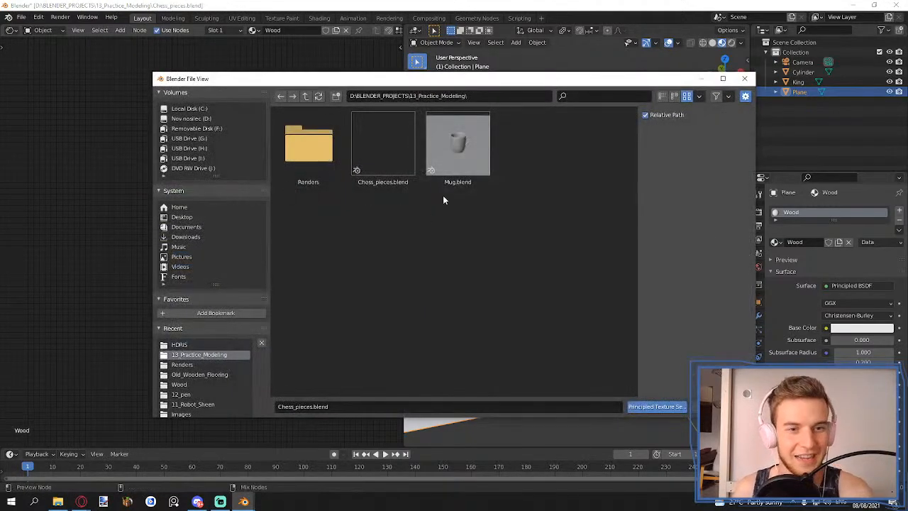
click(461, 96)
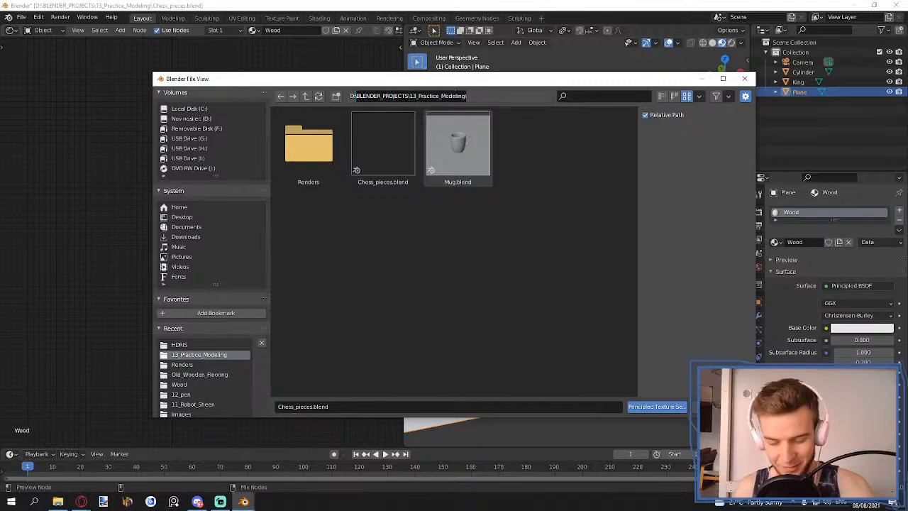
text(D:\)
key(Return)
scroll(535, 298, down, 4)
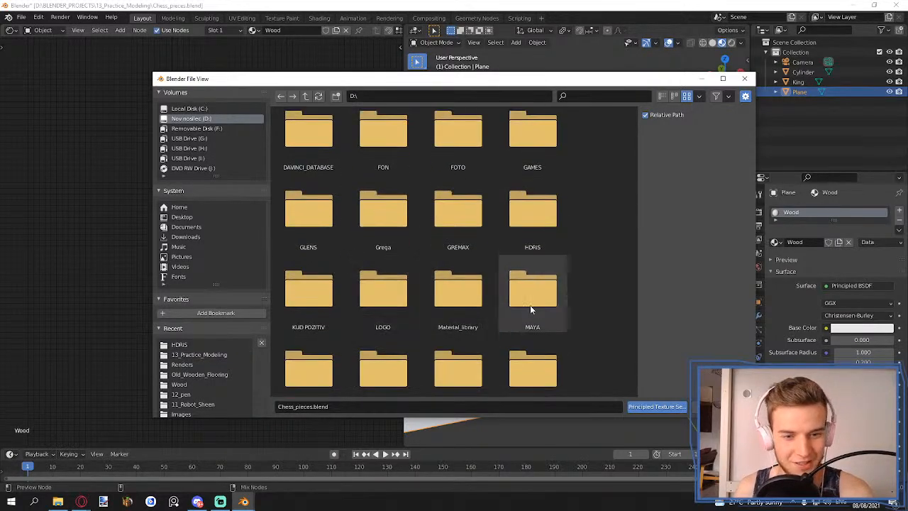
double_click(458, 287)
double_click(316, 160)
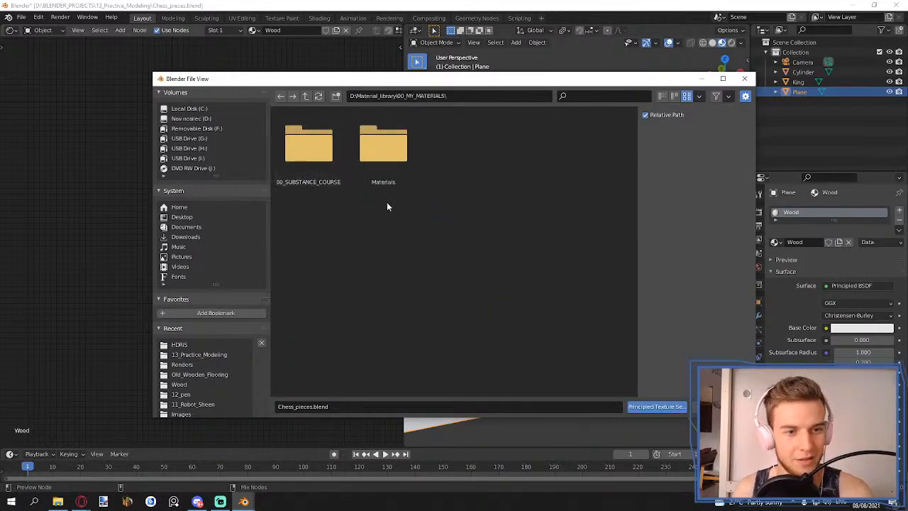
double_click(384, 171)
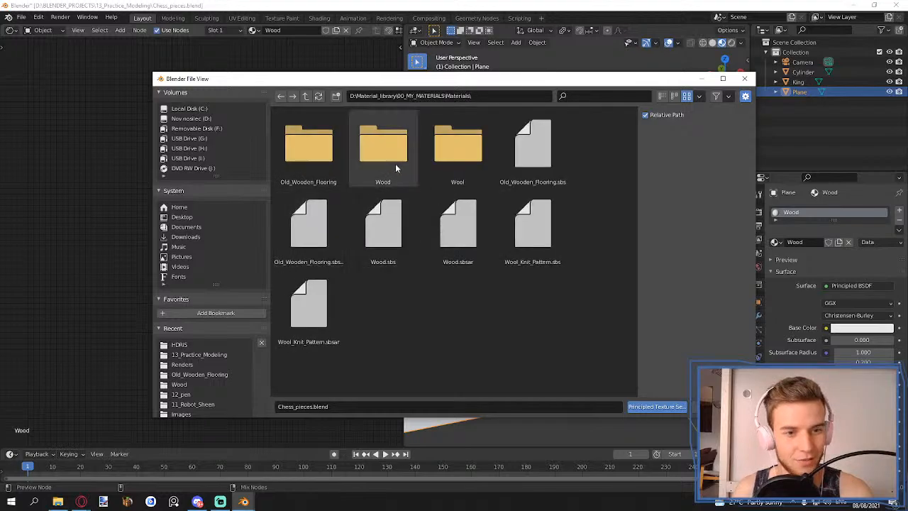
double_click(396, 167)
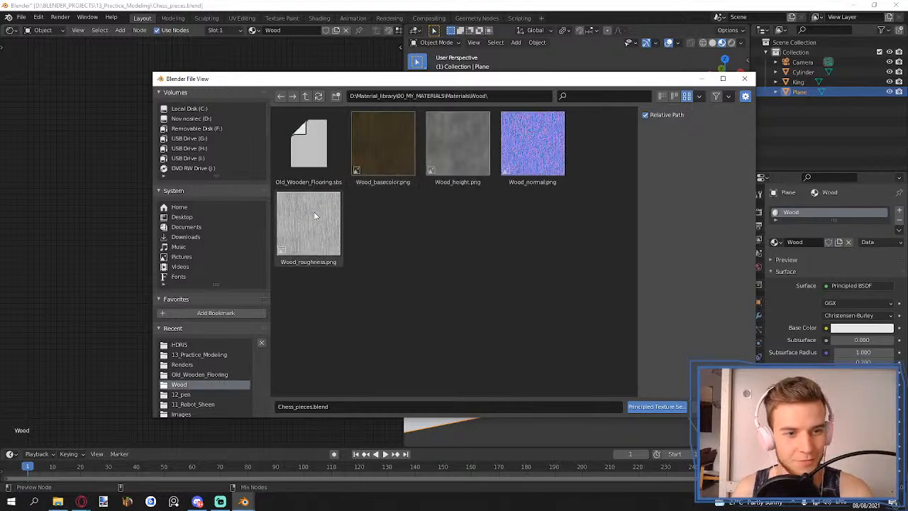
click(336, 244)
drag(368, 215, 411, 263)
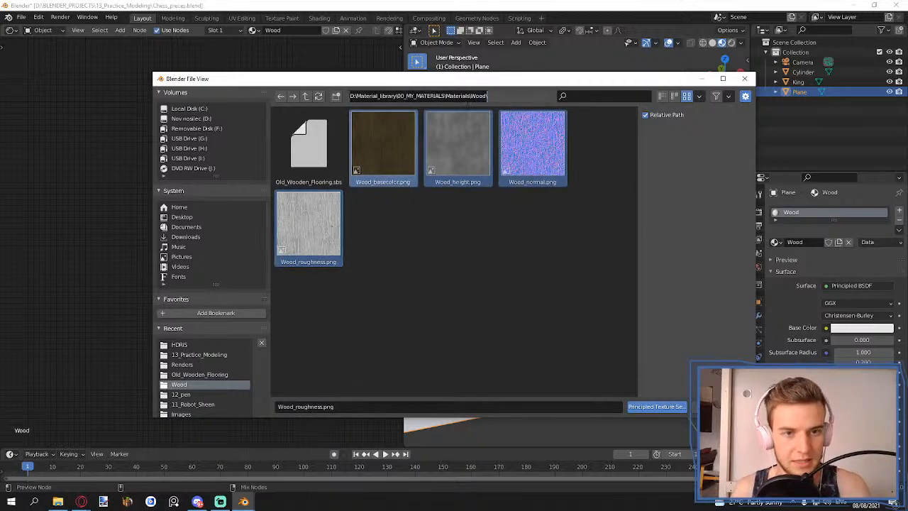
drag(490, 96, 470, 96)
key(Return)
- Load all texture maps from the Old_Wooden_Flooring folder into the Wood material
double_click(308, 157)
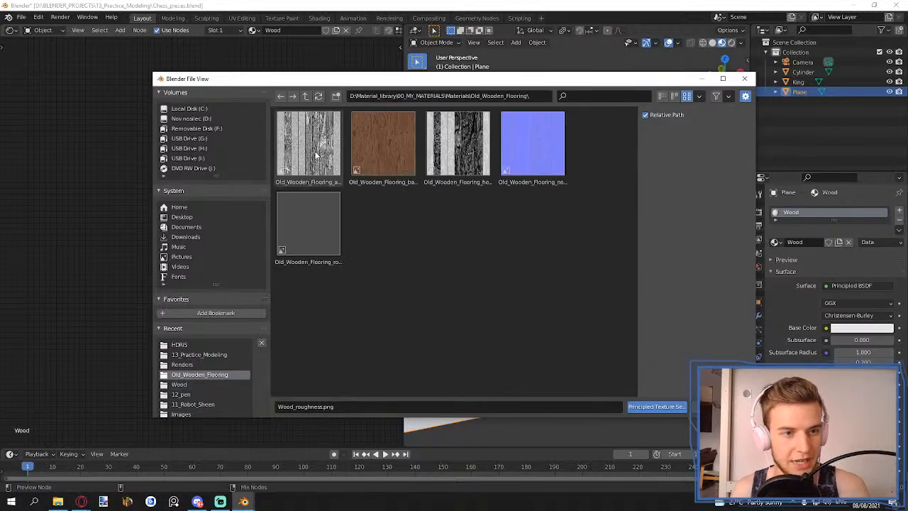
key(a)
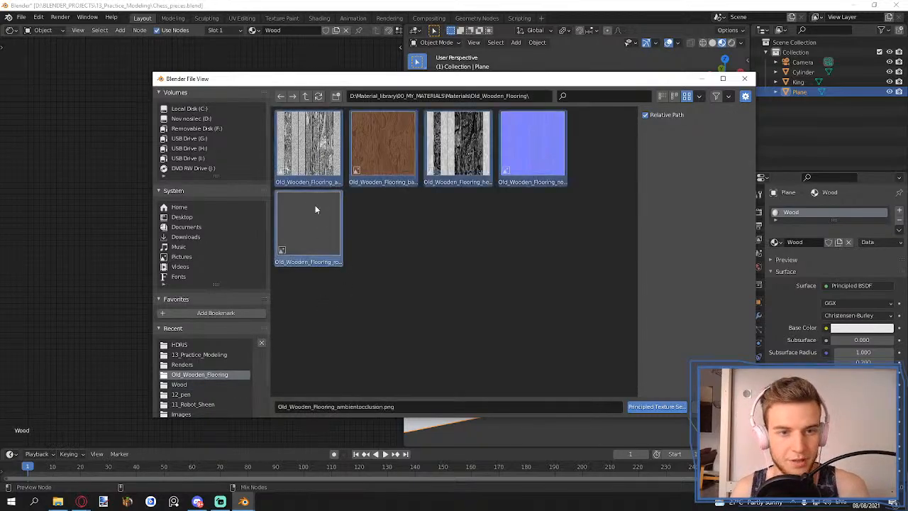
click(646, 406)
middle_drag(313, 266, 392, 226)
drag(165, 89, 94, 129)
click(239, 336)
drag(207, 353, 335, 384)
middle_drag(143, 121, 302, 196)
middle_drag(329, 140, 294, 142)
- Switch to File Explorer and open the folder D:\Material_library\00_MY_MATERIALS\Materials\Old_Wooden_Flooring
click(58, 501)
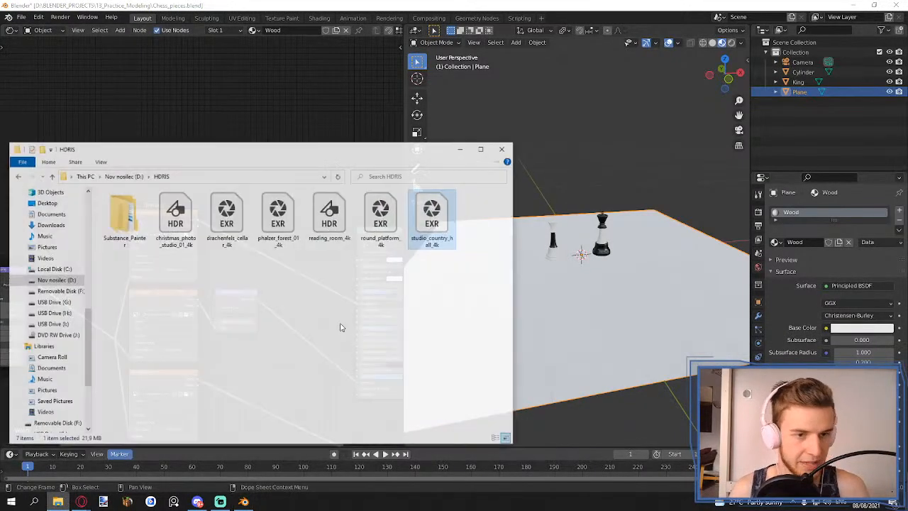
click(128, 163)
drag(222, 140, 524, 96)
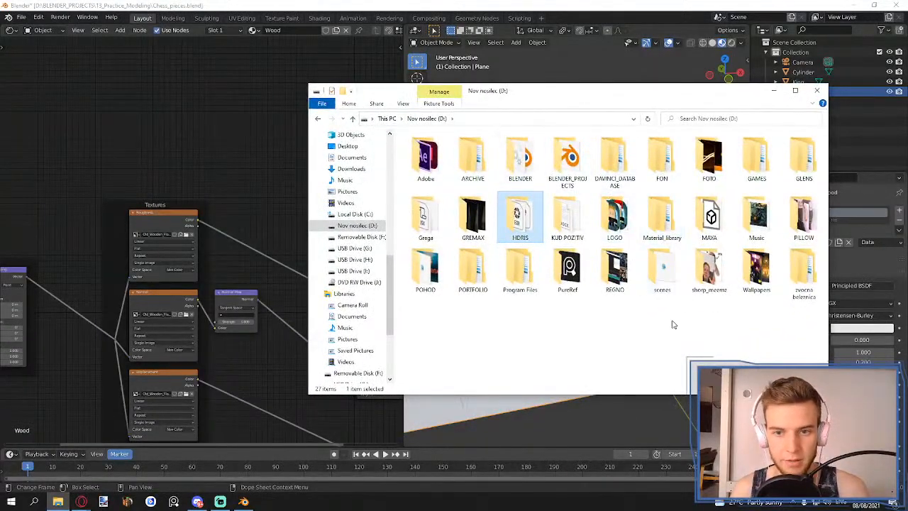
click(581, 328)
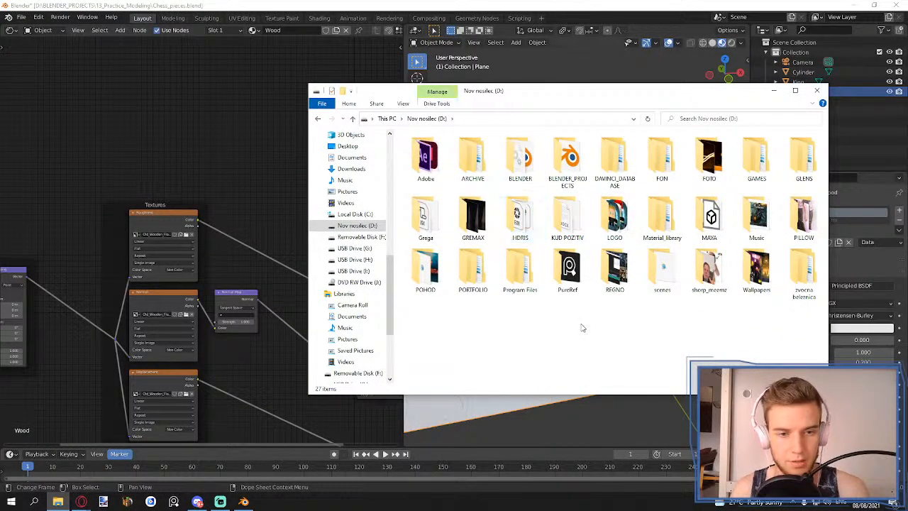
click(661, 225)
key(Return)
double_click(434, 187)
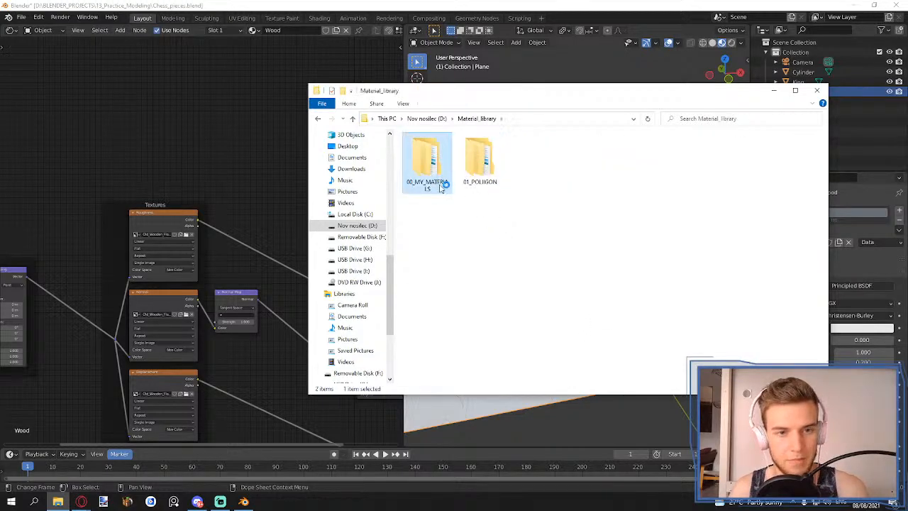
double_click(441, 160)
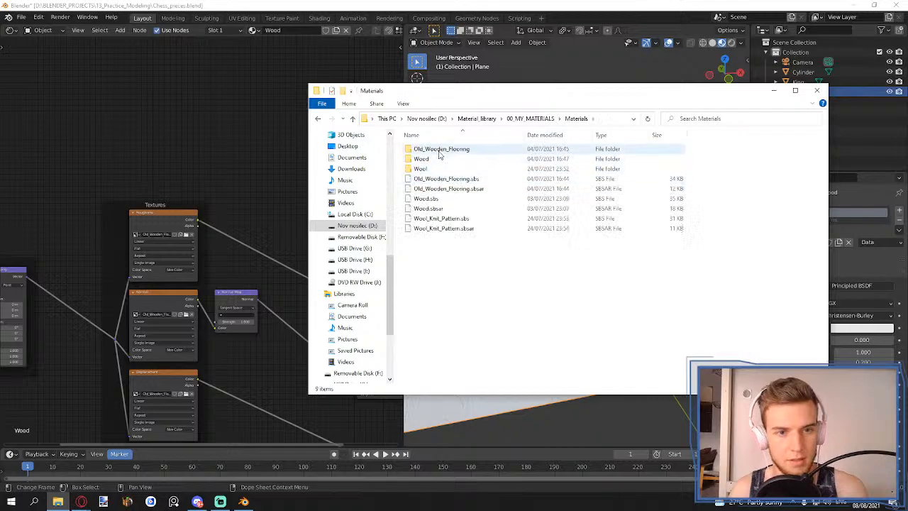
click(440, 151)
double_click(440, 151)
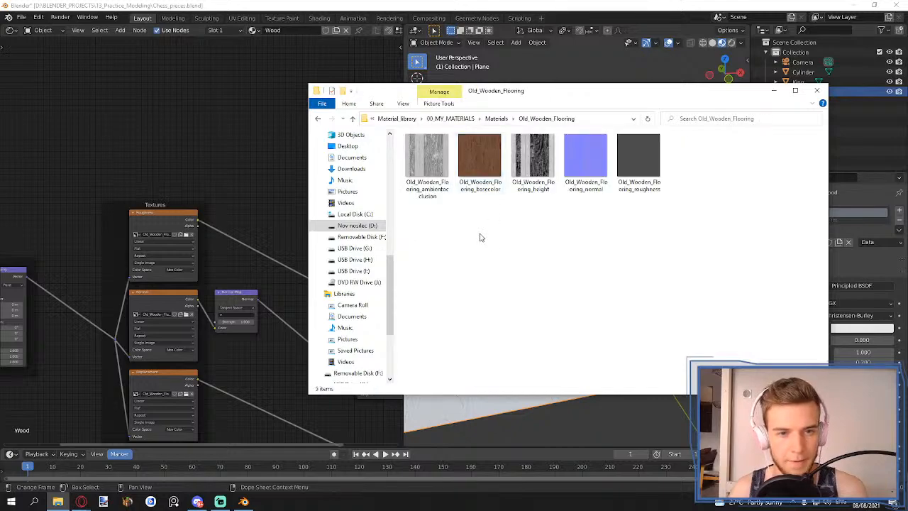
- Bring the Old_Wooden_Flooring basecolor image into the Wood node tree and place its node well above the Textures frame
drag(479, 156, 150, 119)
click(264, 141)
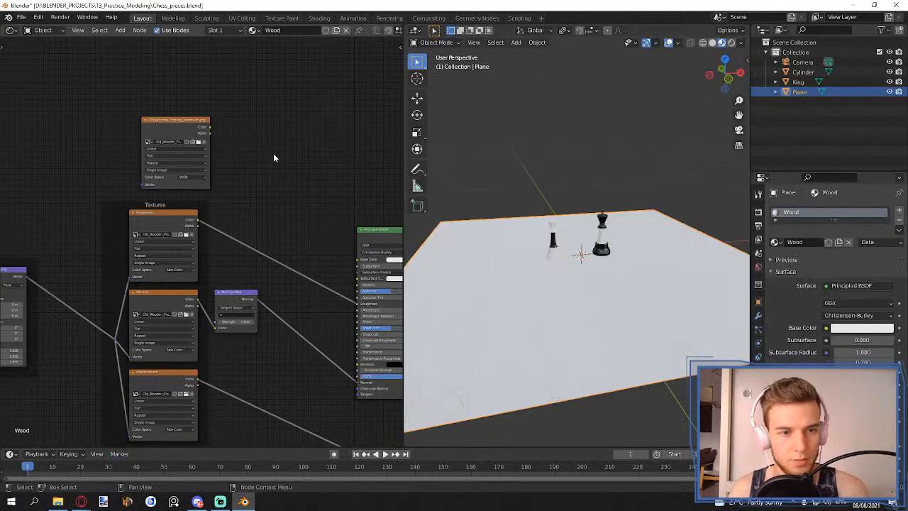
scroll(267, 183, up, 4)
middle_drag(265, 186, 173, 182)
click(74, 100)
scroll(184, 136, down, 4)
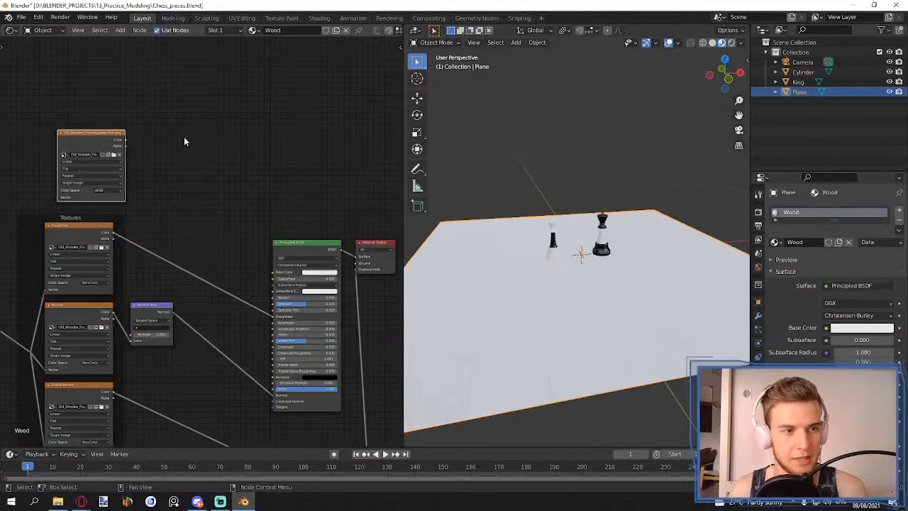
middle_drag(104, 135, 162, 170)
click(153, 131)
drag(148, 167, 129, 69)
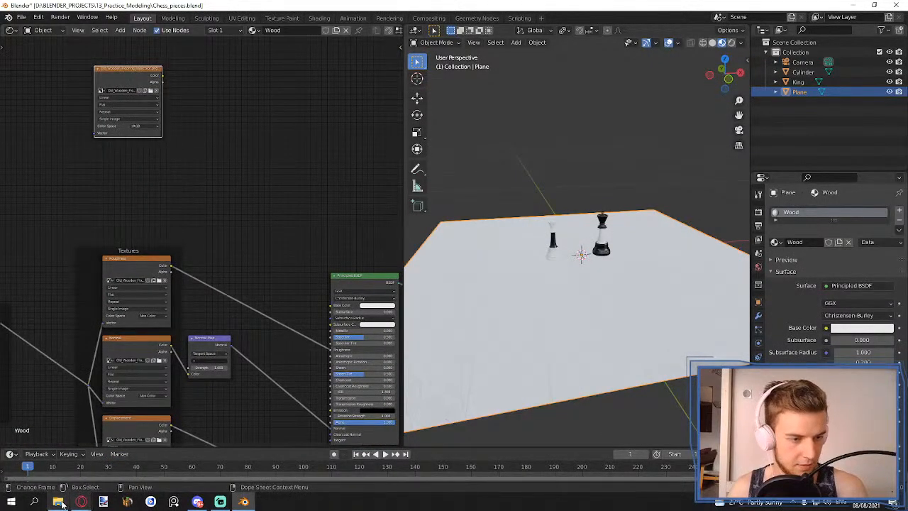
- Bring the Old_Wooden_Flooring ambient occlusion image from the folder into the node tree, between the basecolor node and the Textures frame
click(58, 502)
drag(427, 162, 128, 161)
click(206, 172)
click(243, 131)
- Add a MixRGB node beside the basecolor and ambient occlusion image nodes
key(shift+a)
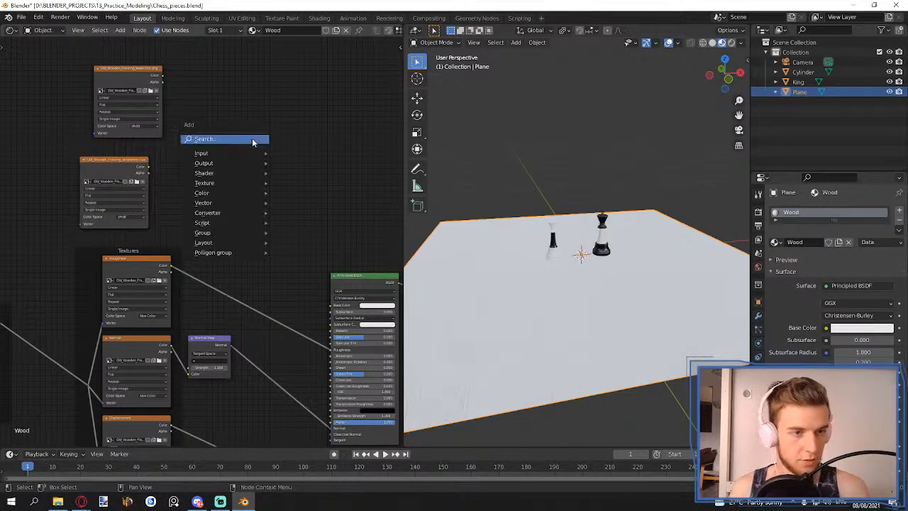
text(mixr)
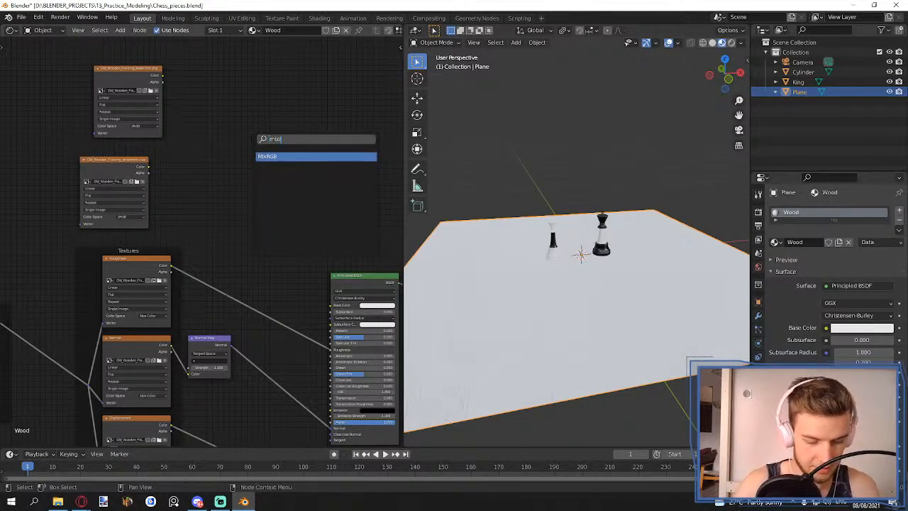
key(Return)
click(240, 137)
scroll(178, 120, up, 4)
middle_drag(161, 99, 177, 127)
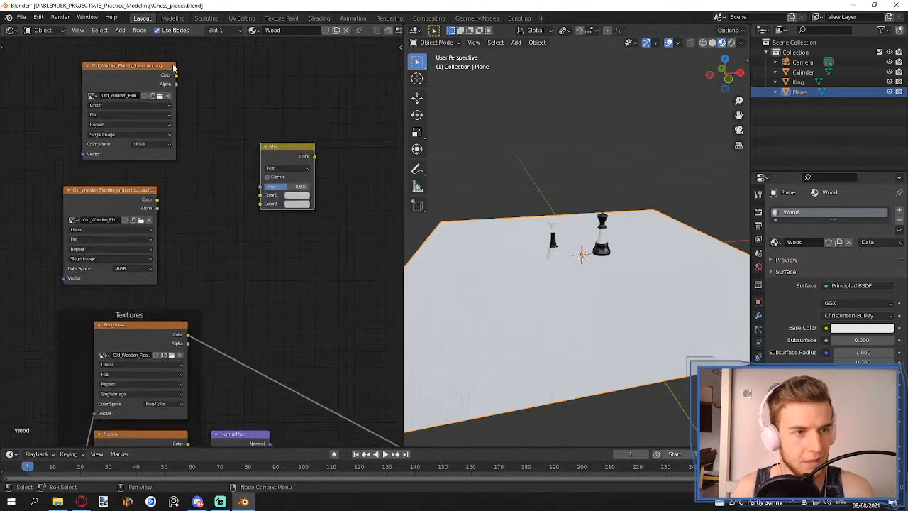
- Multiply basecolor as Color1 with ambient occlusion as Color2 in the mix node, and set the ambient occlusion image to Non-Color
drag(175, 75, 261, 195)
drag(157, 199, 261, 204)
click(277, 167)
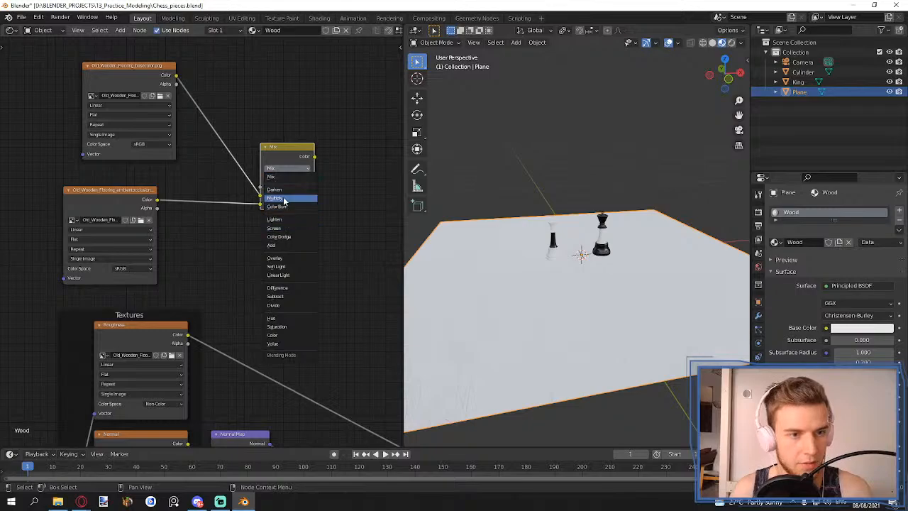
click(285, 197)
click(140, 268)
click(136, 303)
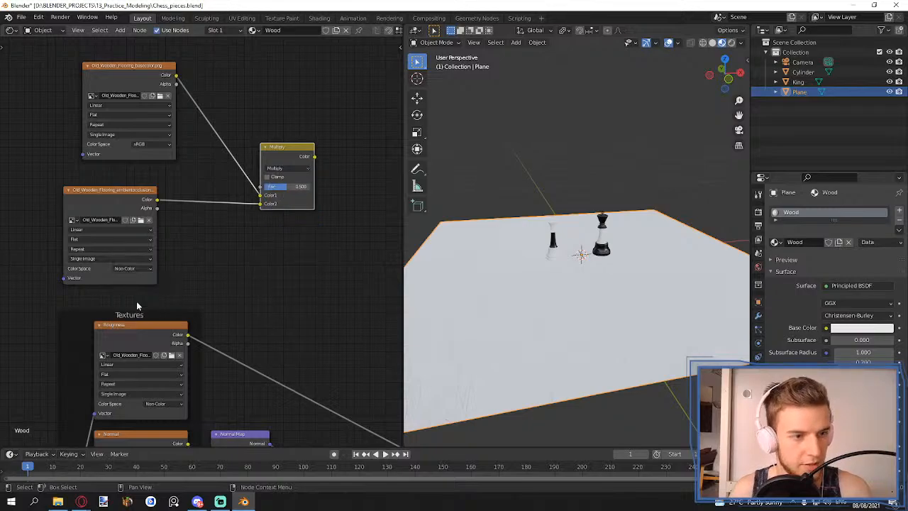
- Connect the Multiply node's color to the Principled BSDF's Base Color, with Clamp enabled and the factor set to 1.000
middle_drag(136, 301, 111, 309)
middle_drag(307, 213, 224, 185)
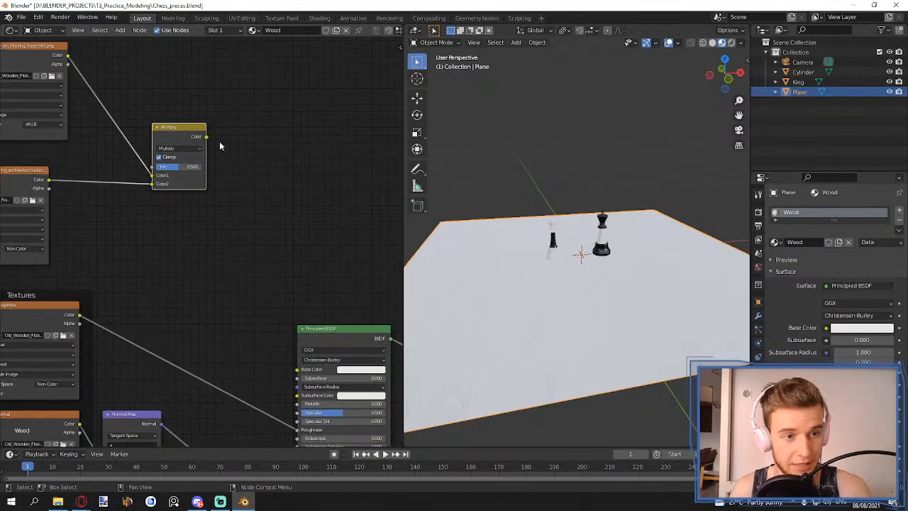
drag(206, 137, 297, 369)
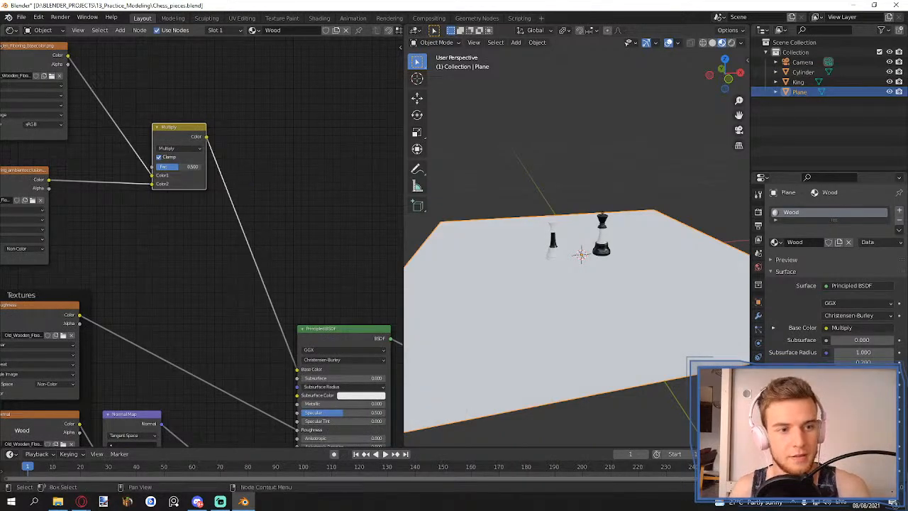
drag(178, 166, 203, 169)
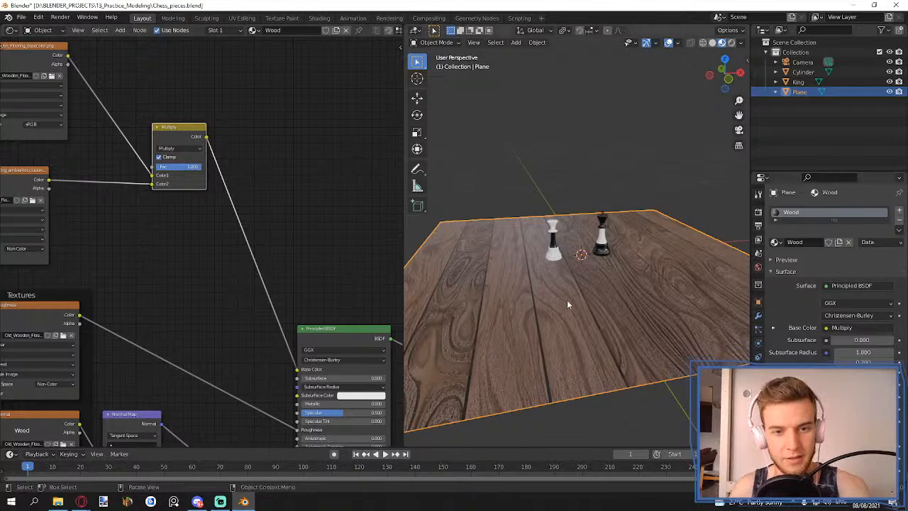
- Replace the node editor with the UV Editor and enter Edit Mode on the wooden floor plane
middle_drag(567, 299, 624, 327)
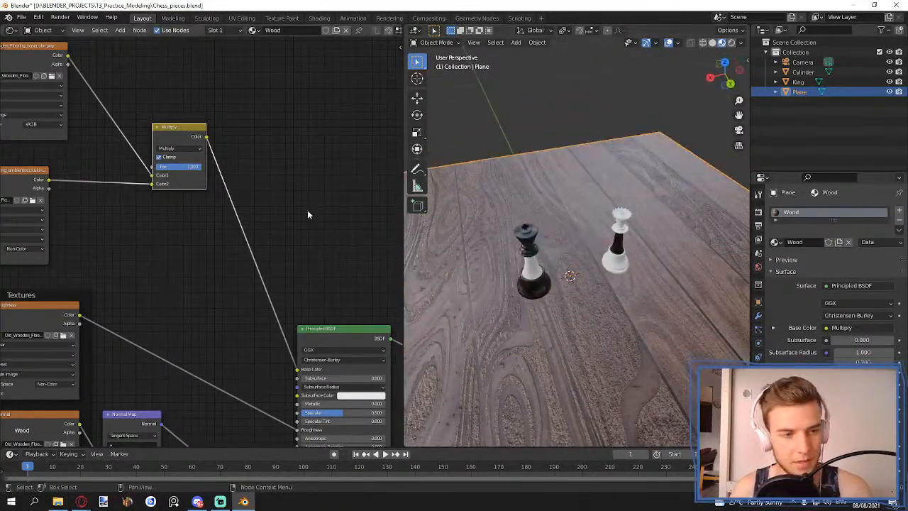
scroll(308, 212, down, 4)
middle_drag(307, 213, 226, 132)
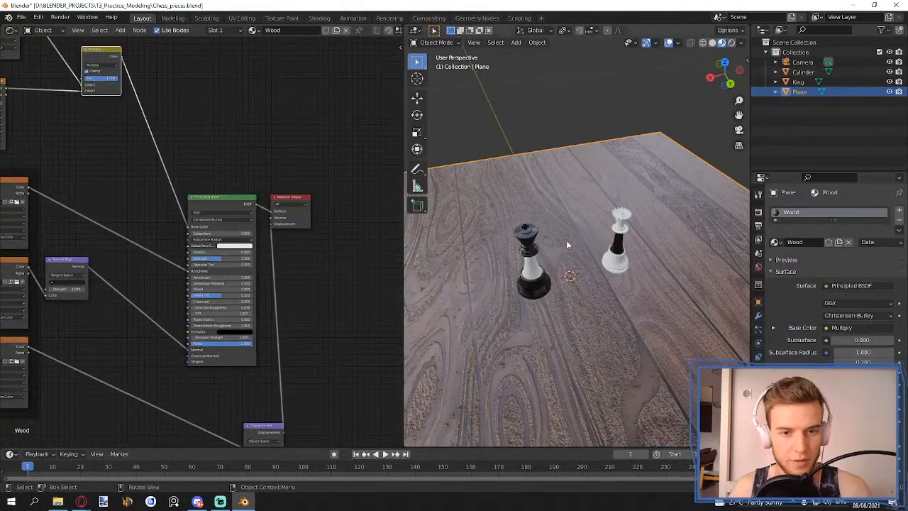
click(10, 30)
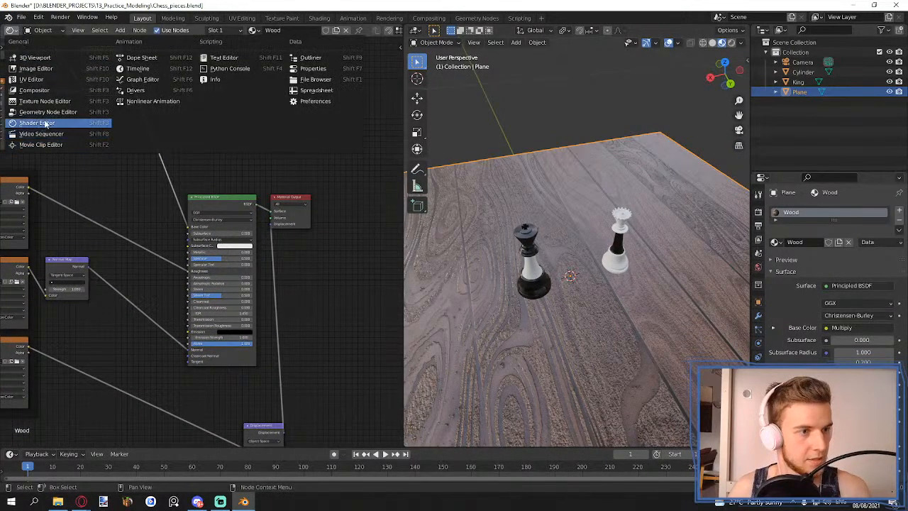
click(41, 81)
key(Tab)
scroll(288, 211, down, 5)
scroll(288, 212, down, 1)
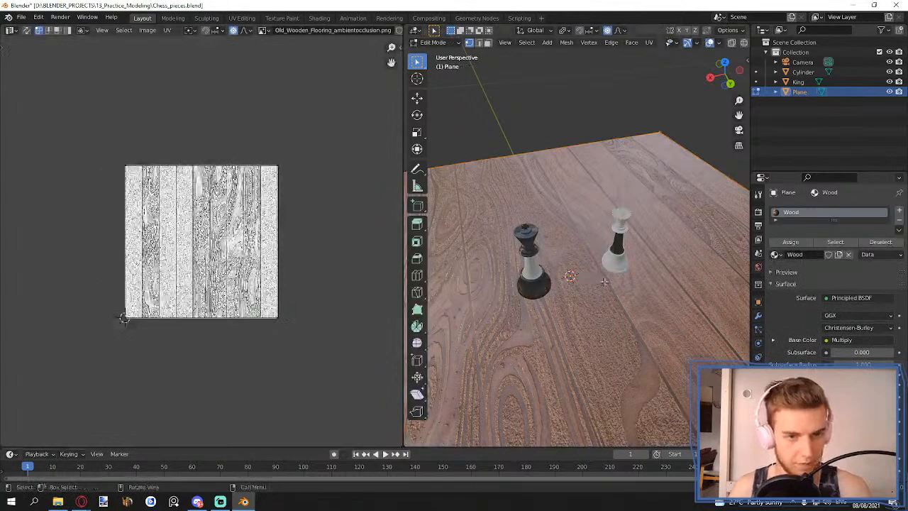
- Enable UV sync selection, scale the plane's UVs down to about 0.884, and return to Object Mode
click(26, 30)
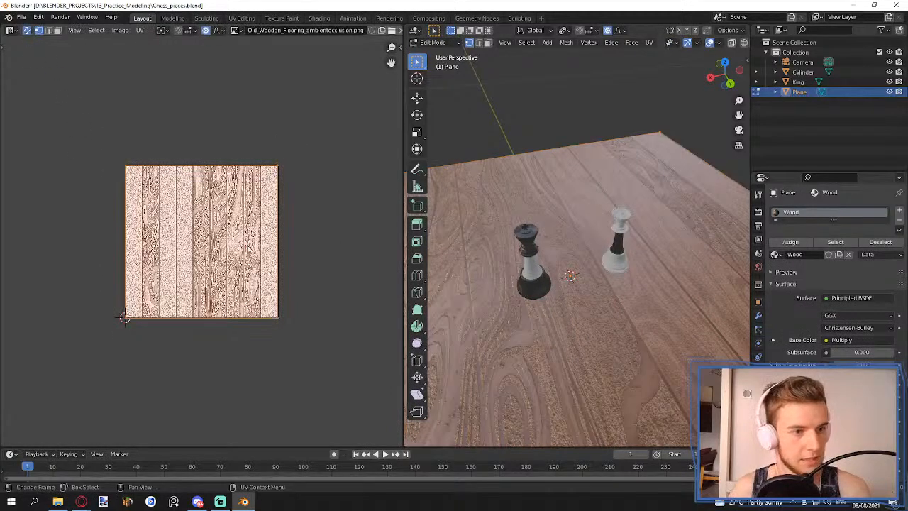
scroll(336, 204, up, 1)
key(s)
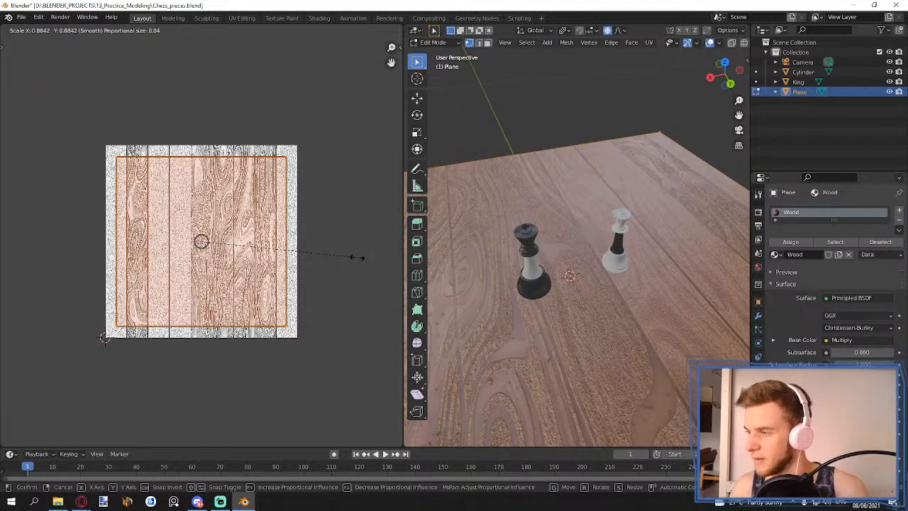
click(356, 257)
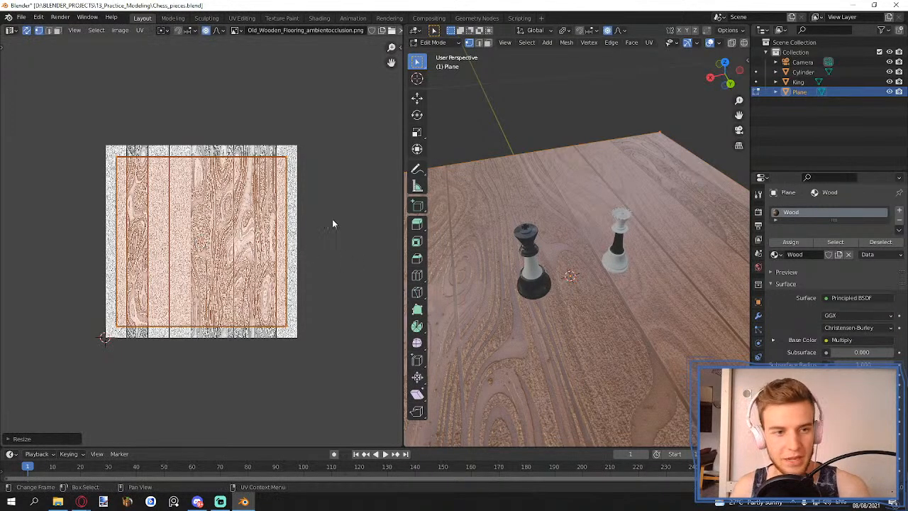
key(Tab)
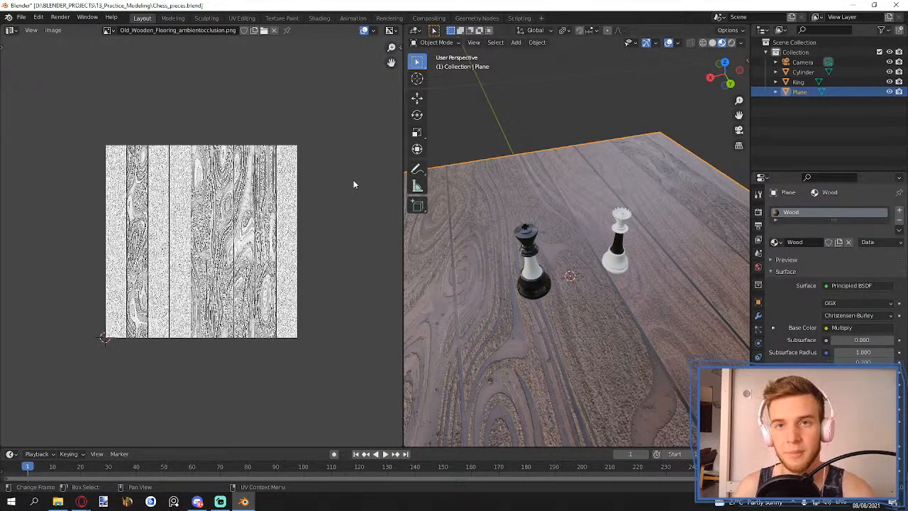
- Switch the UV Editor area back to the Shader Editor with the whole Wood node tree in view
click(7, 16)
click(11, 31)
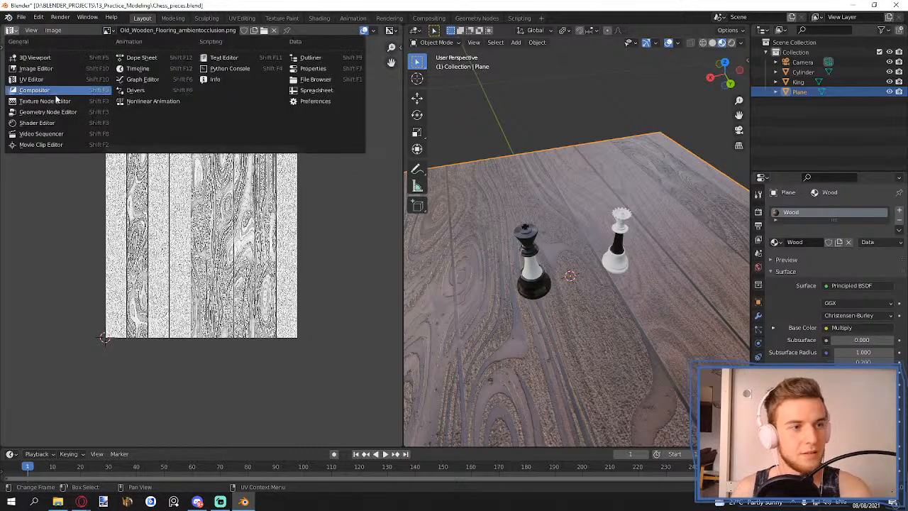
click(37, 123)
scroll(236, 202, down, 4)
scroll(283, 154, up, 3)
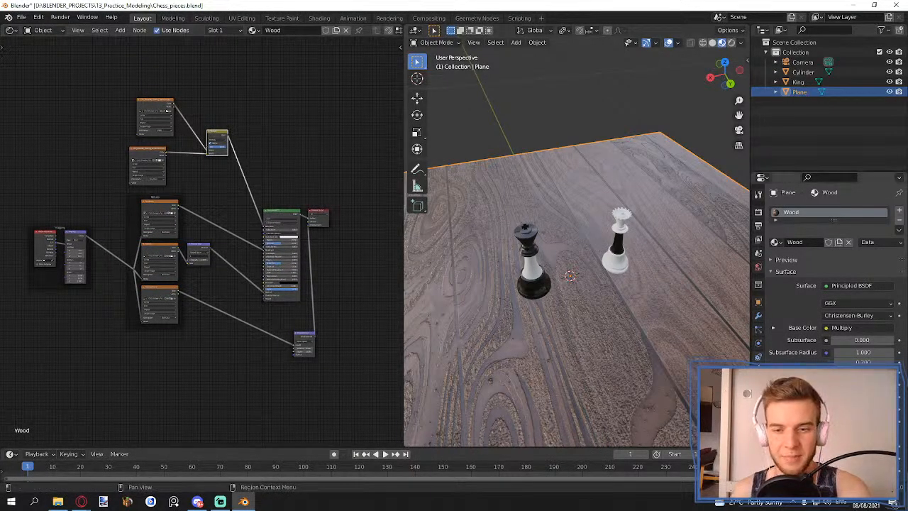
- Save the file and set the Cycles feature set to Experimental in the render settings
scroll(777, 317, down, 10)
middle_drag(732, 325, 600, 254)
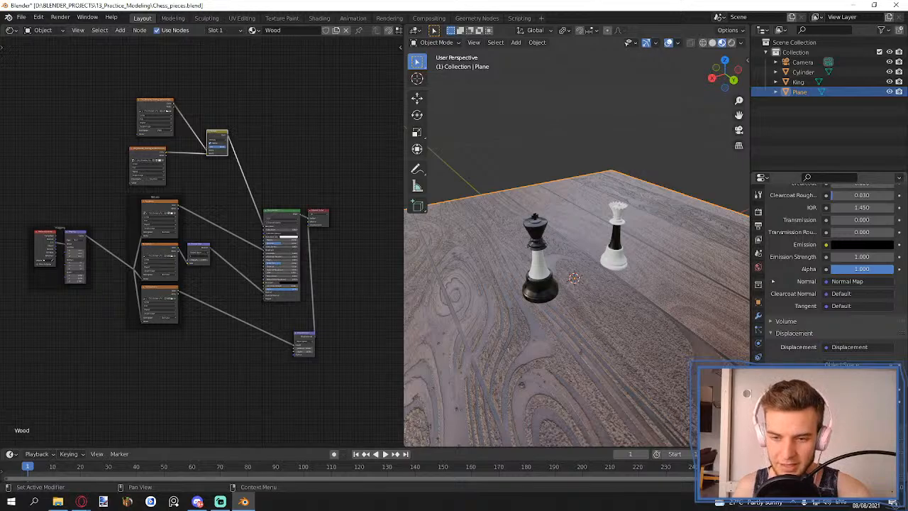
scroll(827, 269, down, 4)
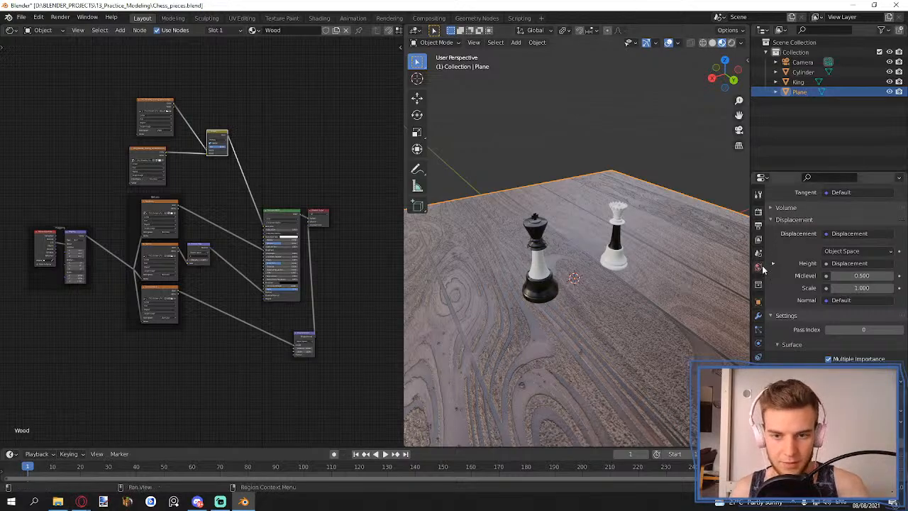
key(ctrl+s)
click(757, 211)
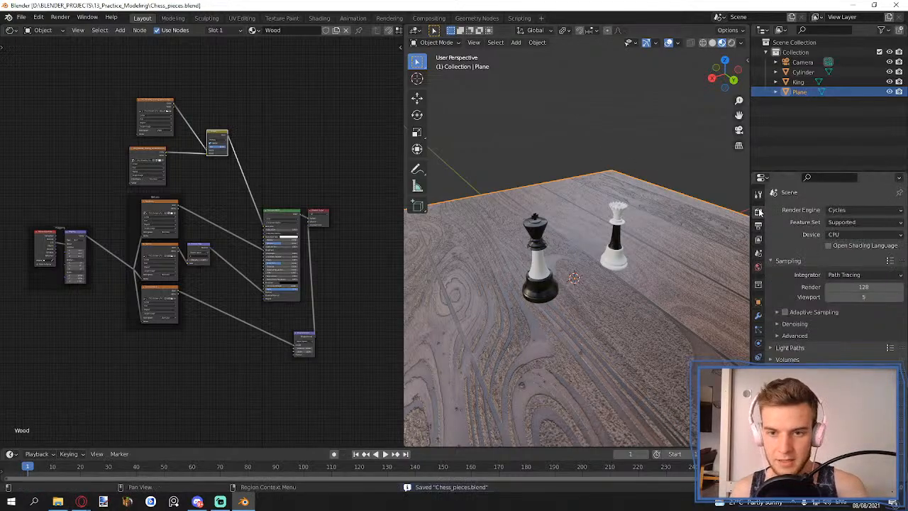
click(846, 225)
click(848, 238)
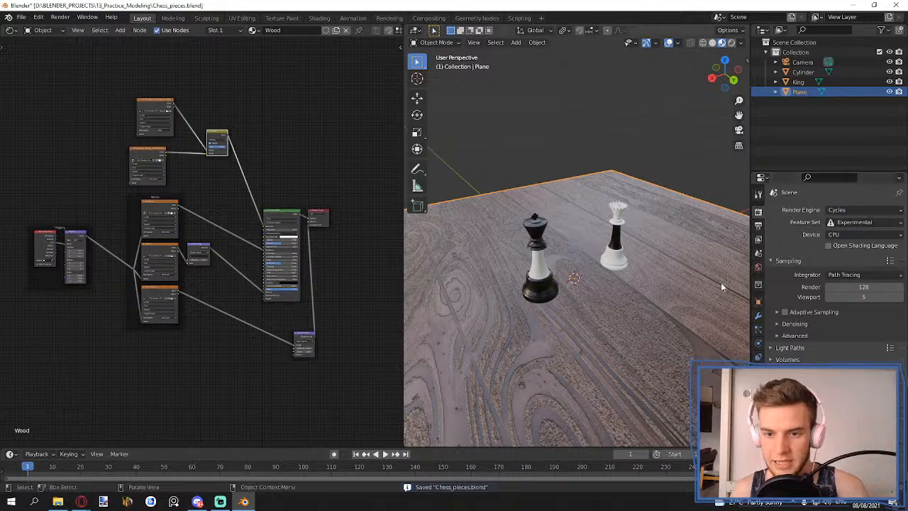
- Set the viewport dicing rate in the render subdivision settings to 1 px
scroll(862, 312, down, 3)
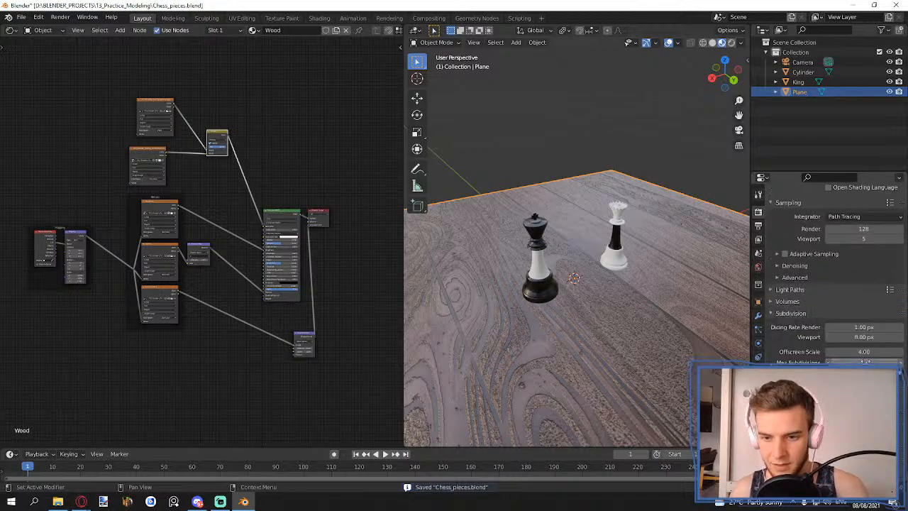
double_click(866, 337)
text(1)
key(Return)
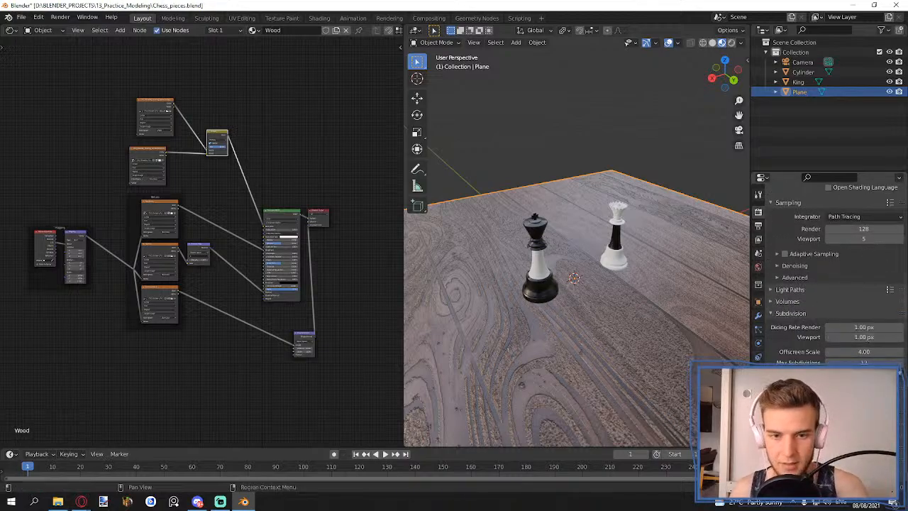
- Add a Subdivision Surface modifier to the plane, set to Simple with Adaptive Subdivision enabled
click(758, 315)
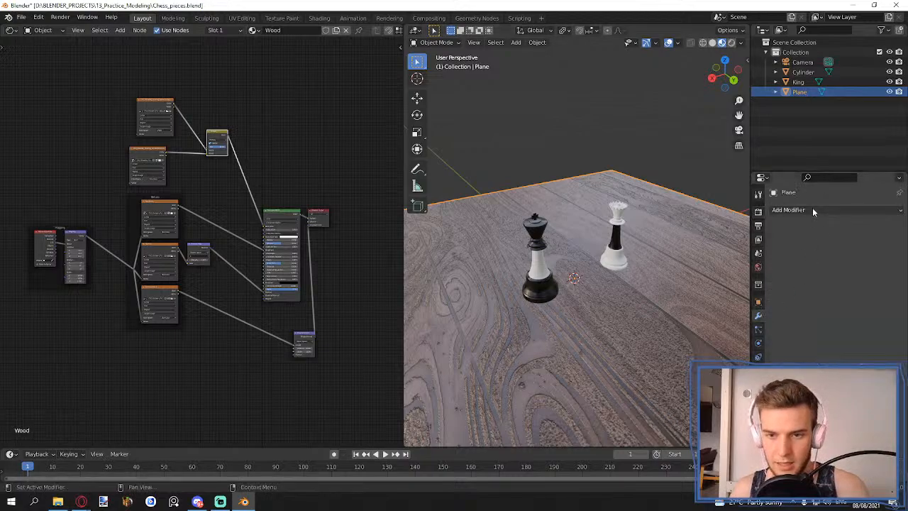
click(812, 210)
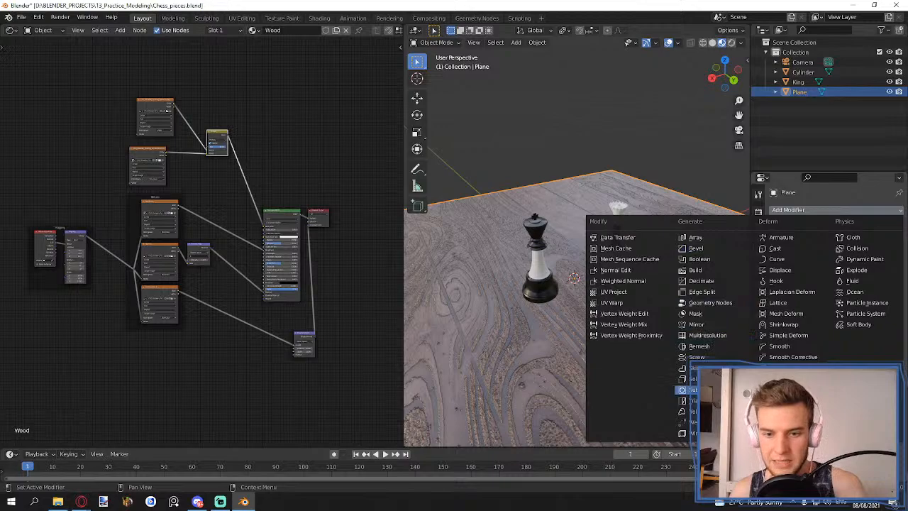
click(688, 389)
click(862, 241)
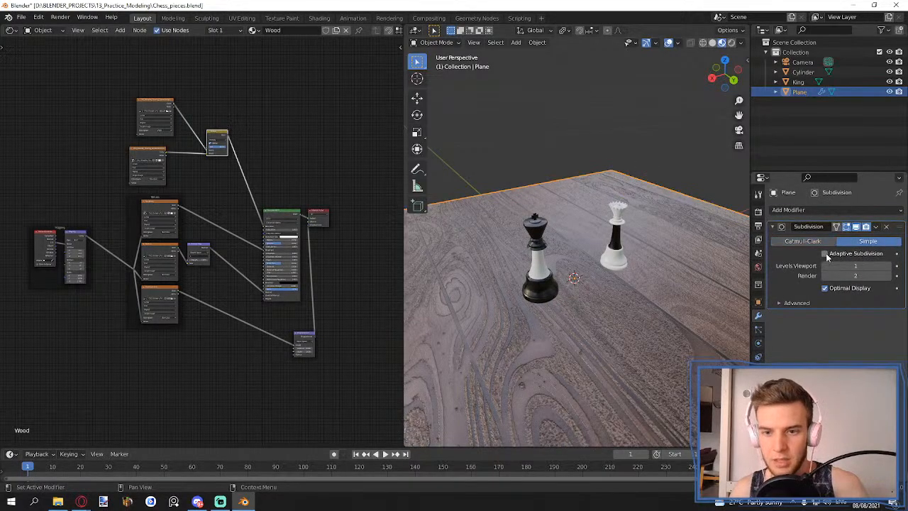
click(825, 253)
- Save the file and switch the 3D viewport to Rendered shading to preview the plane's displacement
middle_drag(676, 193, 624, 192)
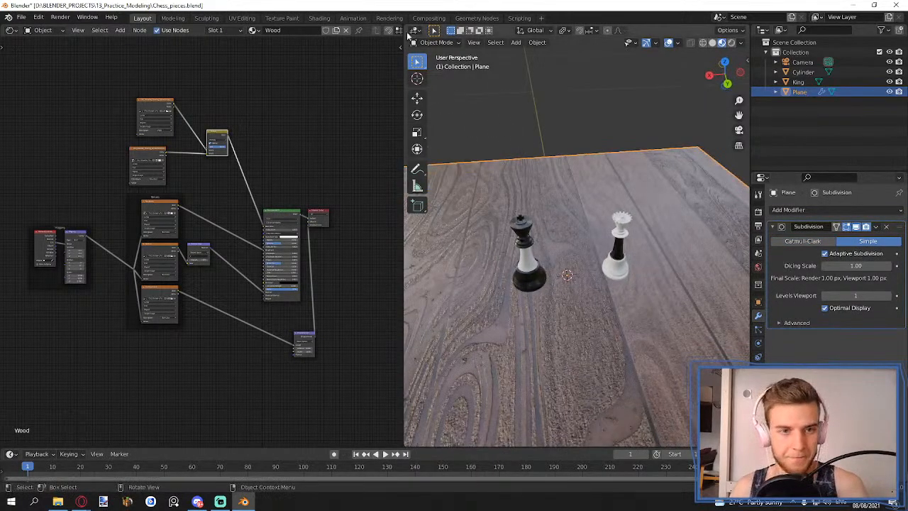
middle_drag(566, 167, 621, 173)
key(ctrl+s)
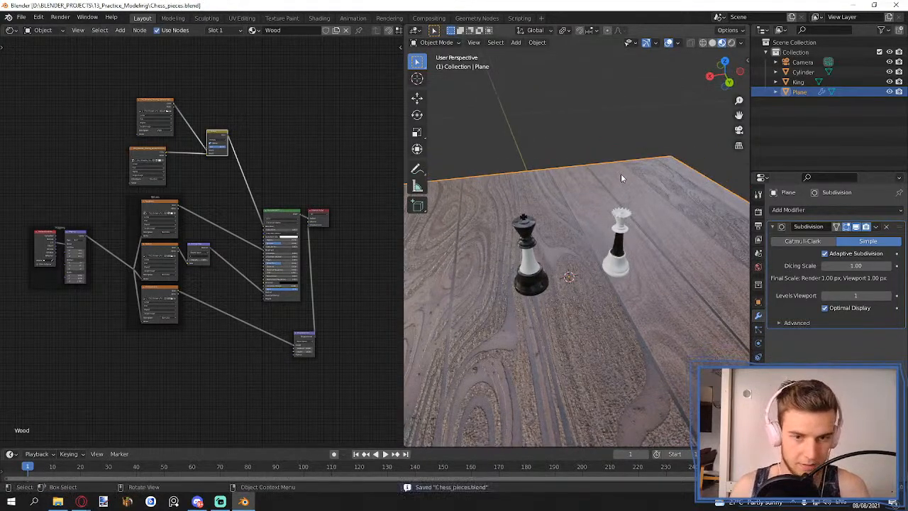
key(z)
click(625, 125)
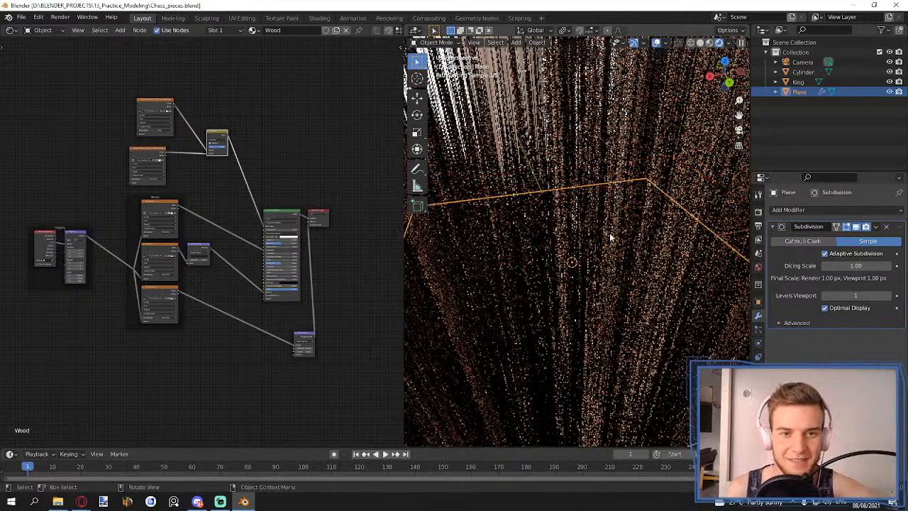
scroll(612, 226, down, 6)
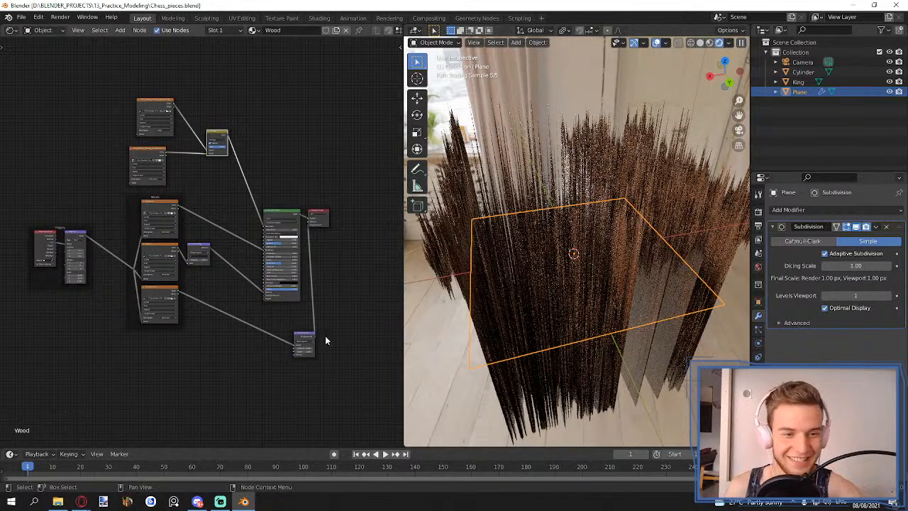
- Move the Displacement node up just below the Principled BSDF and set its scale to 0.01
scroll(324, 339, up, 4)
scroll(275, 266, up, 5)
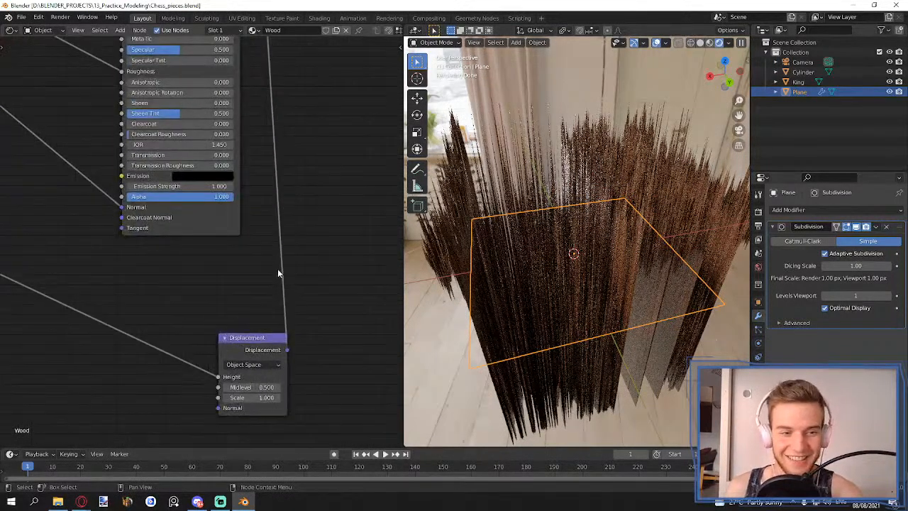
middle_drag(304, 305, 296, 249)
drag(246, 284, 219, 188)
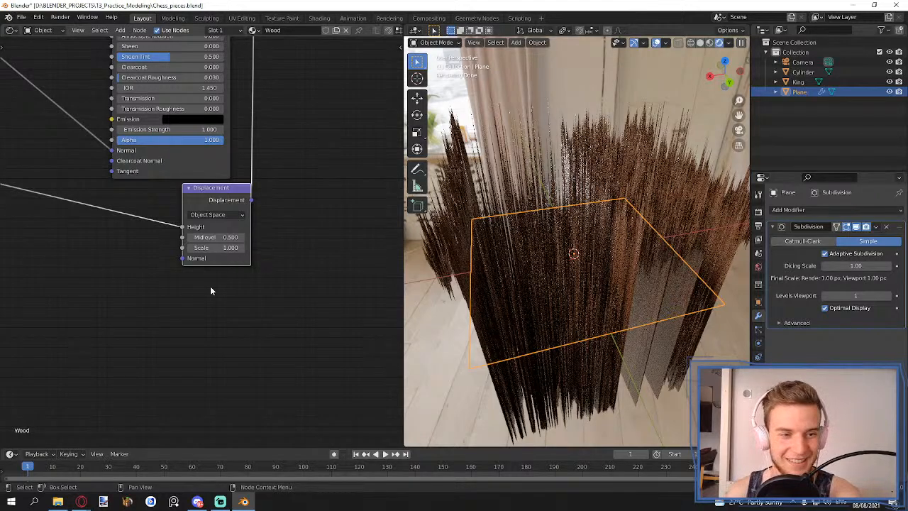
click(231, 247)
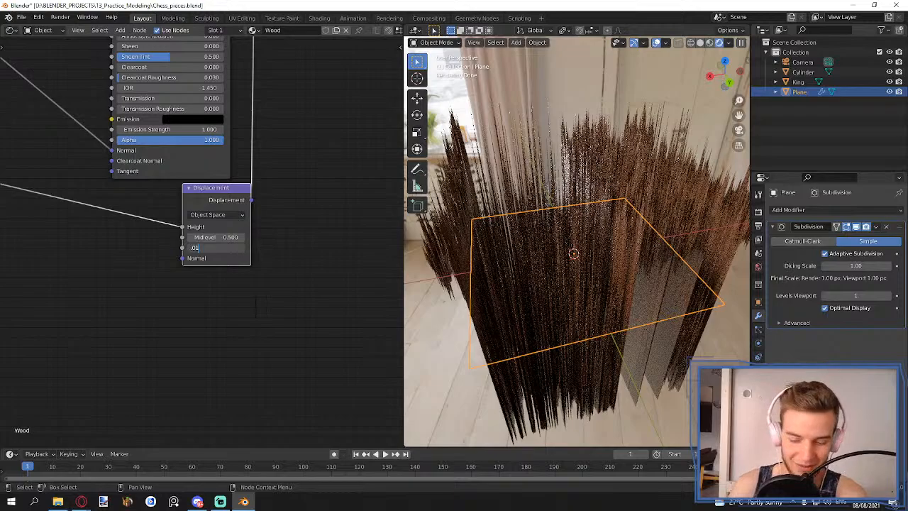
text(.01)
key(Return)
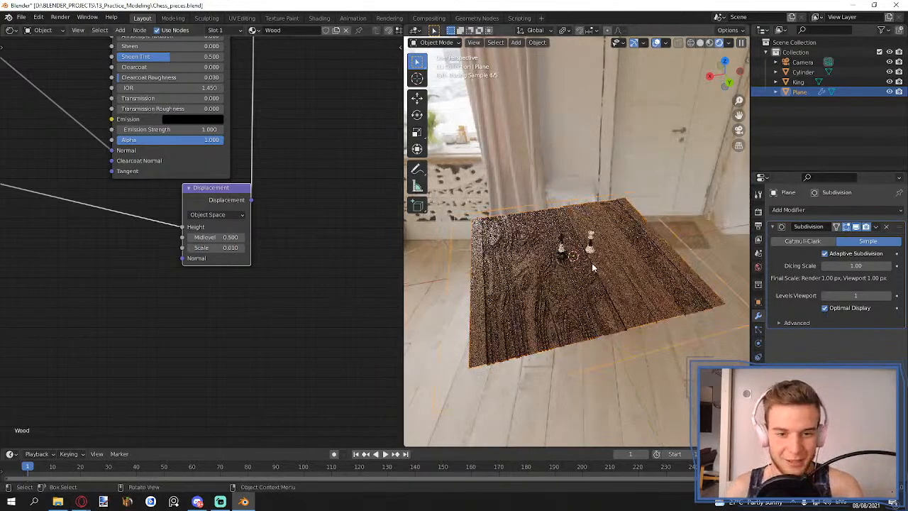
scroll(598, 269, up, 4)
middle_drag(598, 270, 560, 282)
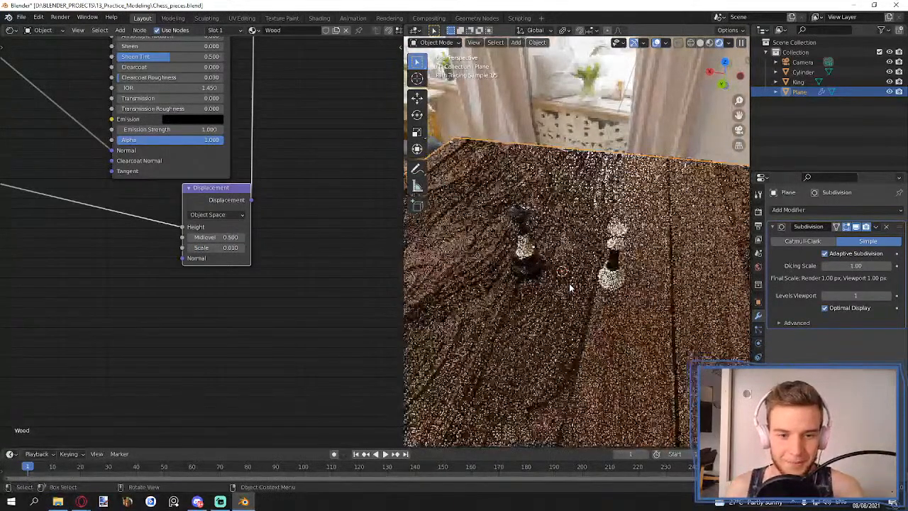
- Lower the Displacement node's scale to 0.003
click(231, 248)
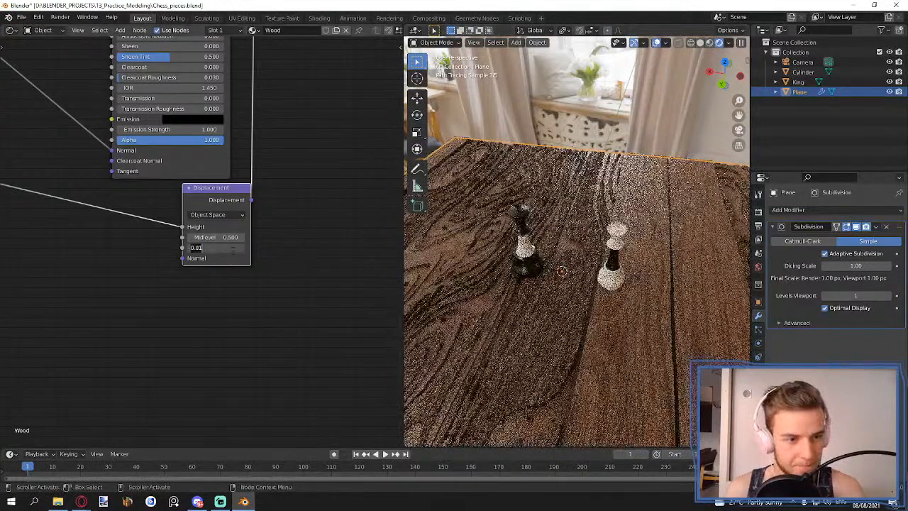
text(.08)
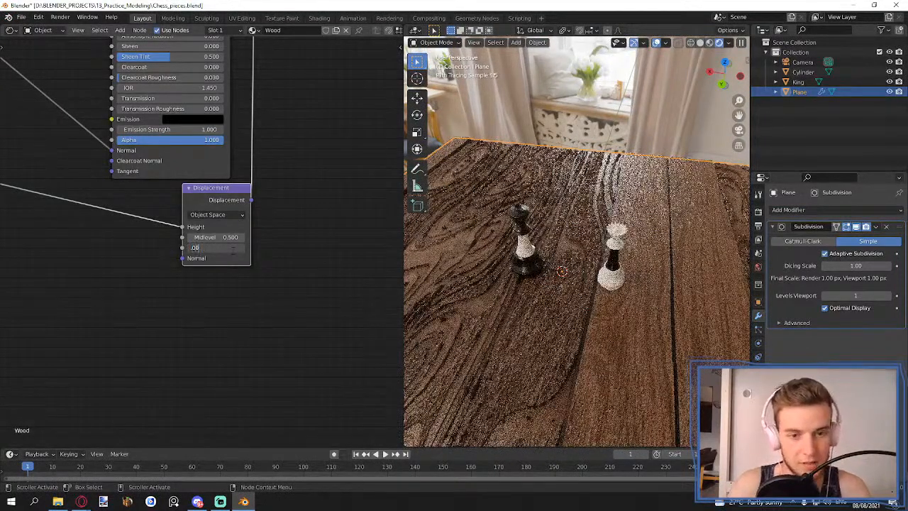
text(3)
key(Return)
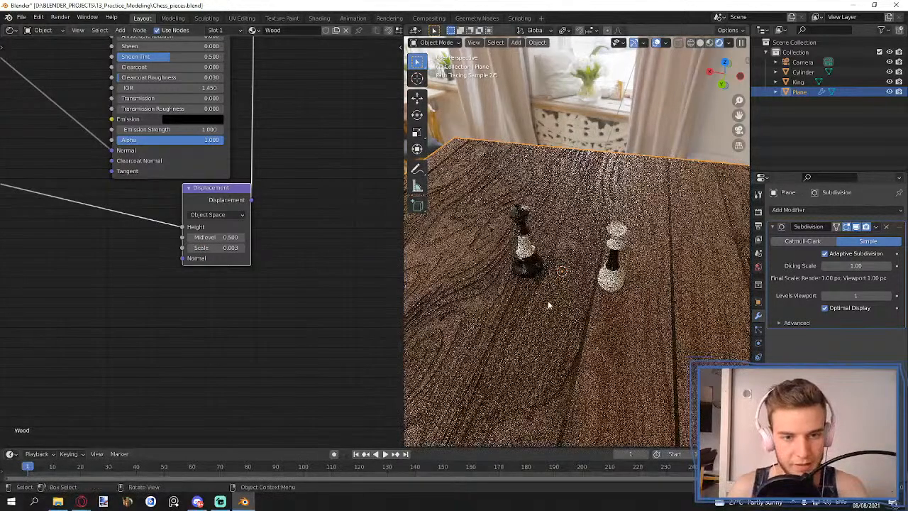
- Reduce the Displacement node's scale further to 0.002
click(225, 248)
key(BackSpace)
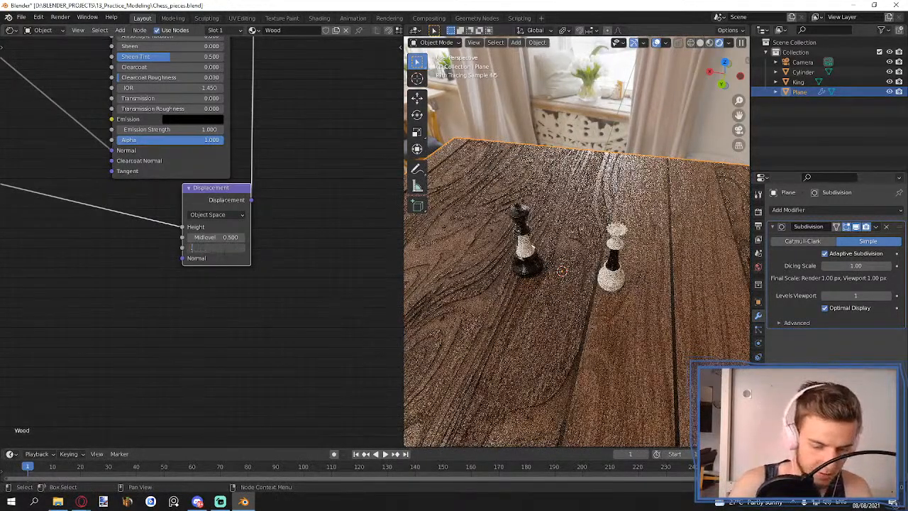
text(.00)
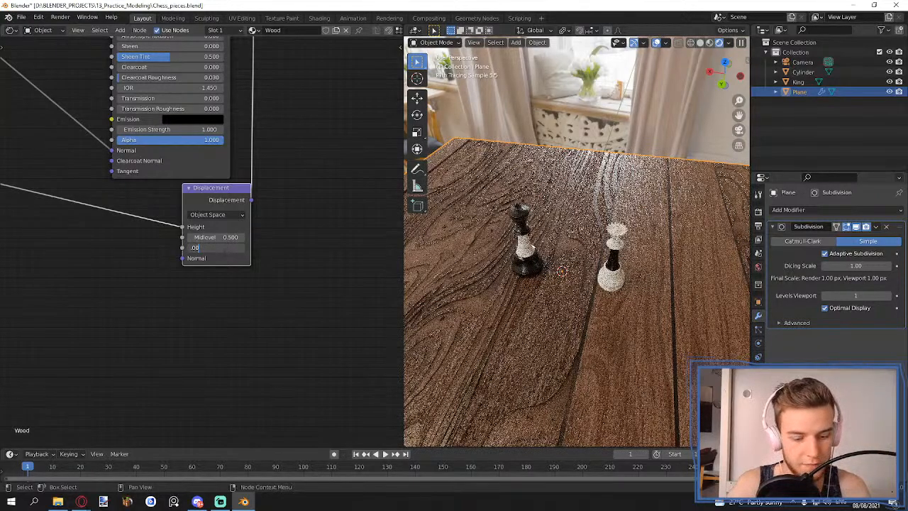
text(2)
key(Return)
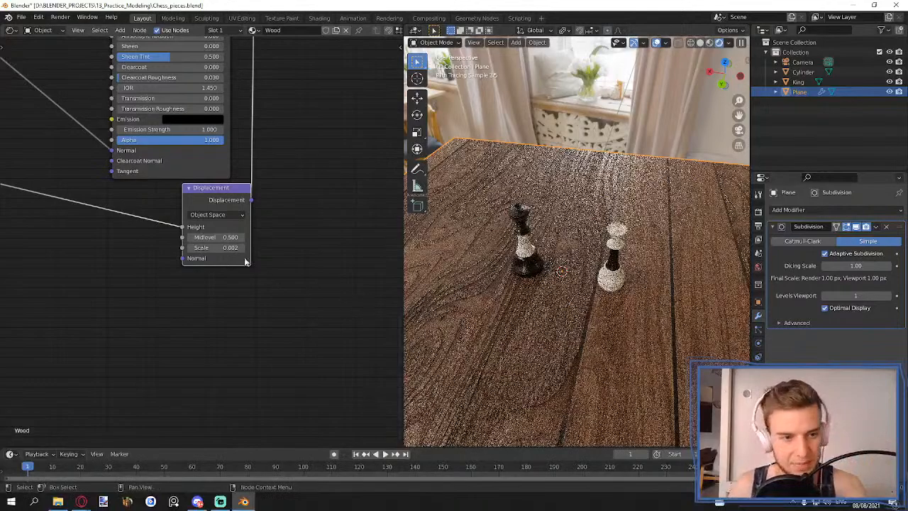
- Reduce the Displacement node's scale to 0.0015
click(225, 248)
text(0.0015)
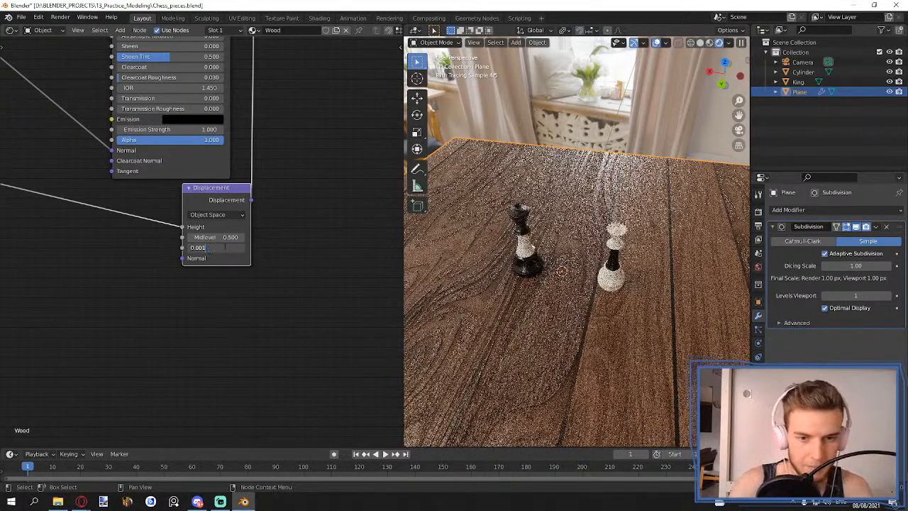
key(Return)
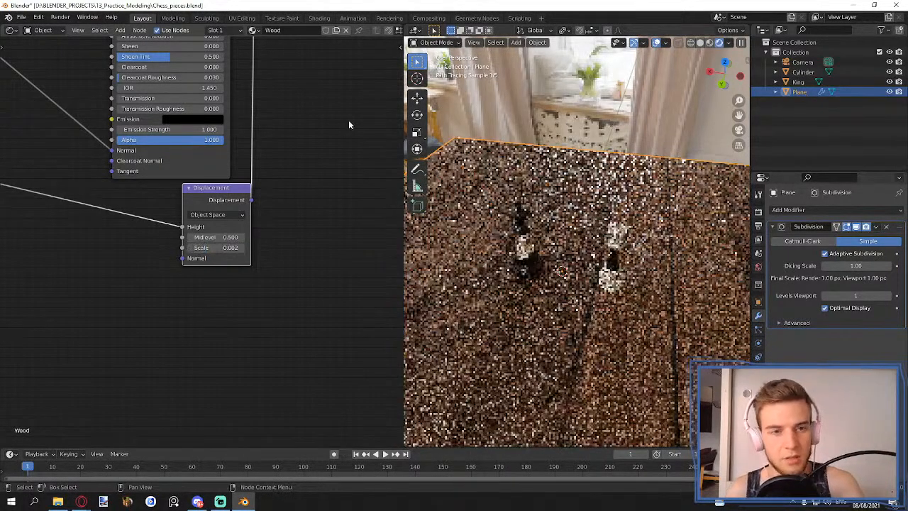
- Expand the 3D viewport over the node editor and show it in Material Preview shading with Scene World lighting enabled
drag(405, 27, 328, 57)
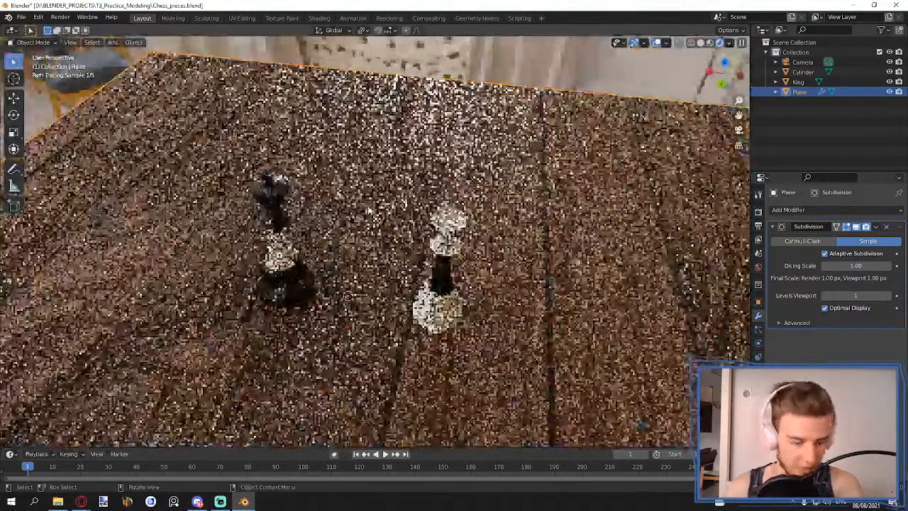
key(z)
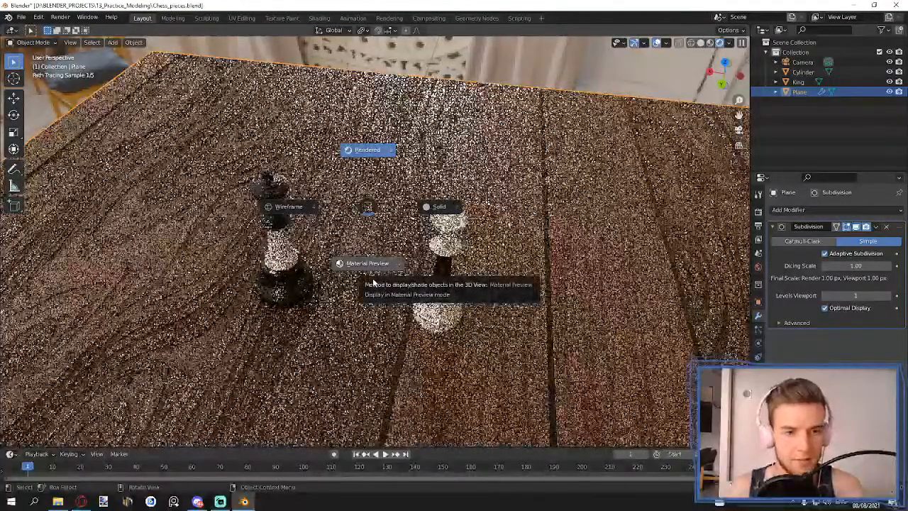
click(373, 282)
middle_drag(399, 272, 383, 214)
scroll(383, 214, up, 2)
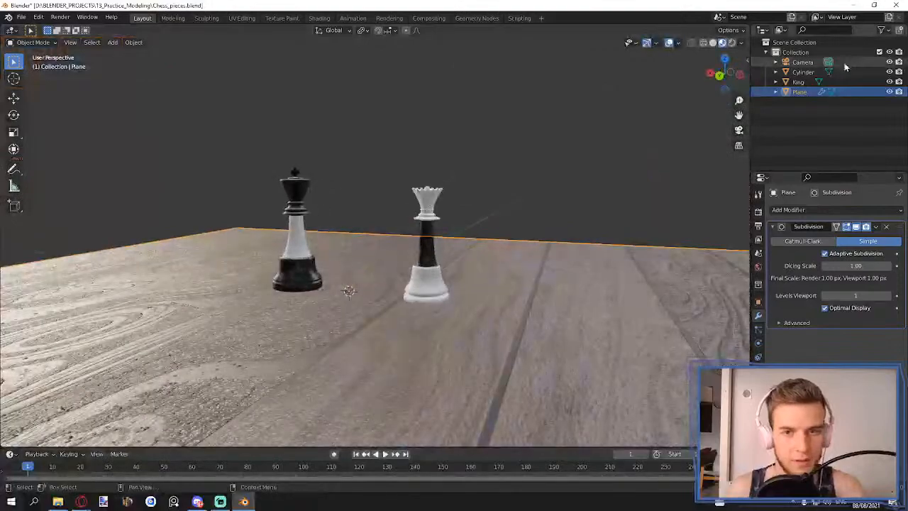
click(741, 42)
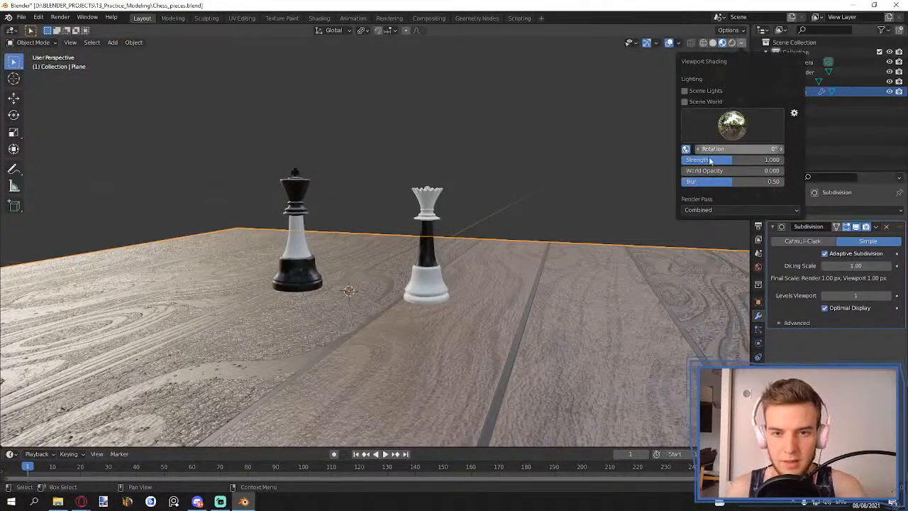
click(697, 101)
- Scale the plane up uniformly by about 2.135
mouse_move(511, 199)
middle_down()
mouse_move(466, 186)
mouse_move(393, 207)
mouse_move(402, 206)
mouse_move(402, 229)
middle_up()
mouse_move(440, 255)
middle_down()
mouse_move(432, 251)
mouse_move(437, 267)
mouse_move(442, 249)
middle_up()
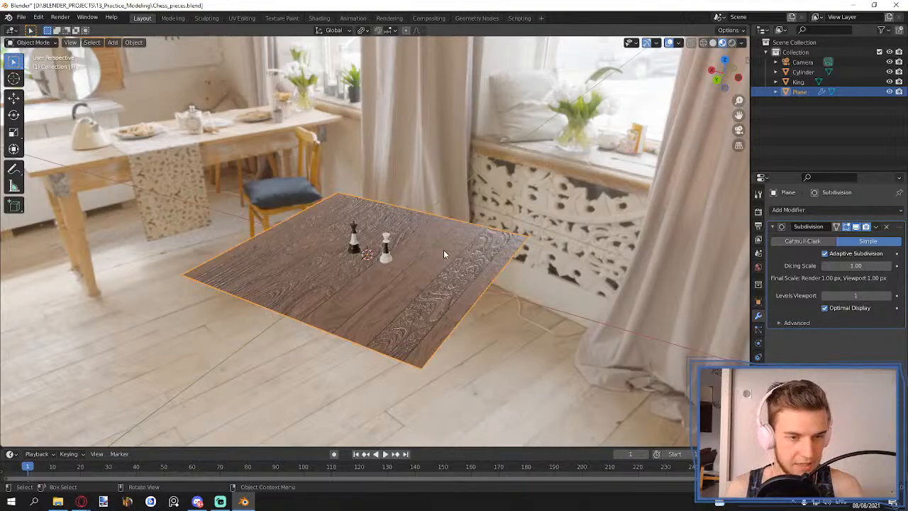
key(s)
click(504, 248)
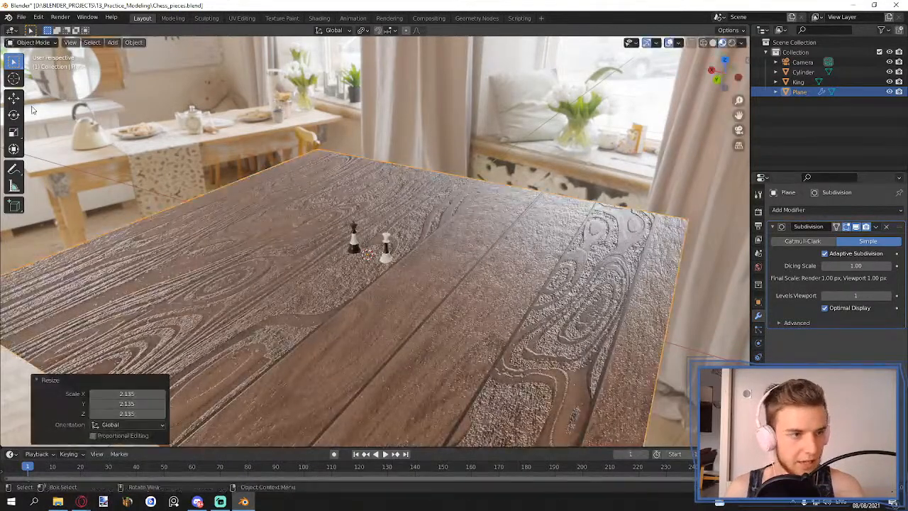
- Open a UV Editor beside the 3D viewport and enter Edit Mode on the plane to show its UV layout
drag(3, 27, 279, 57)
click(13, 29)
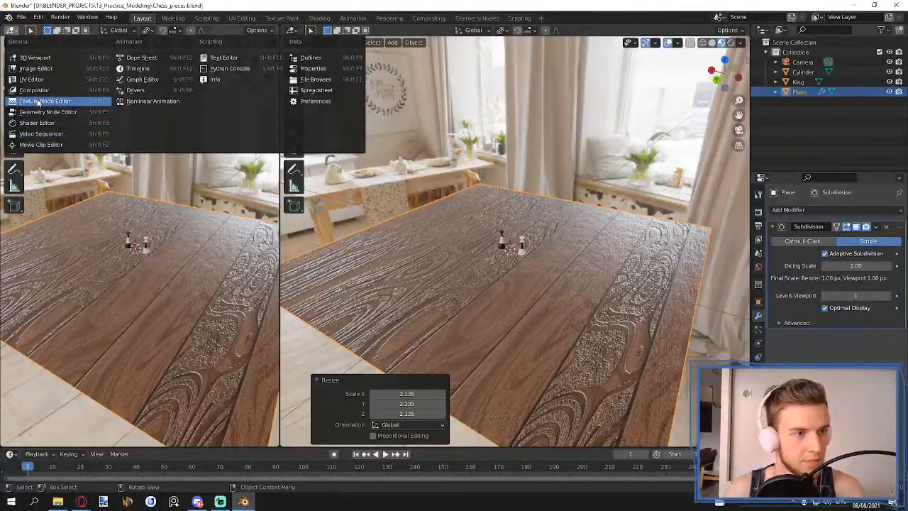
click(32, 79)
key(Tab)
scroll(192, 270, down, 5)
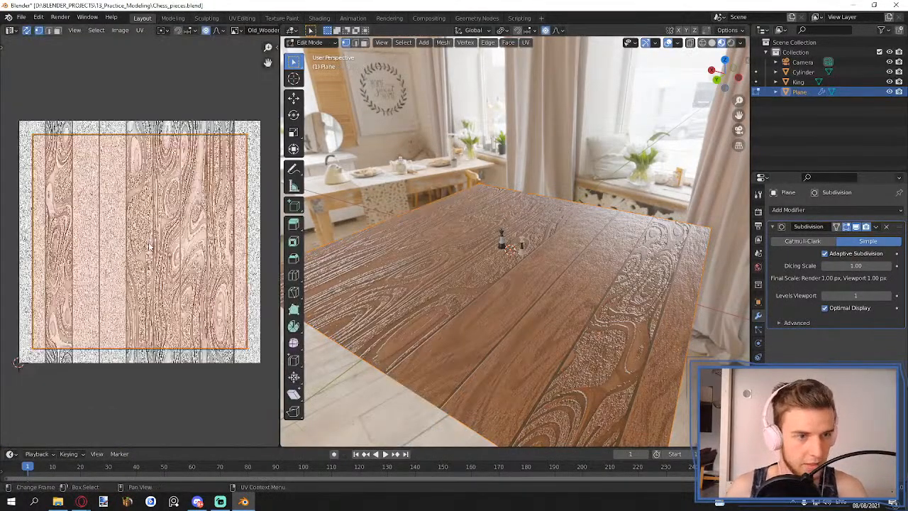
- Enlarge the plane's UV layout about 2.3 times around its centre, and scale it back down by about 0.89
key(s)
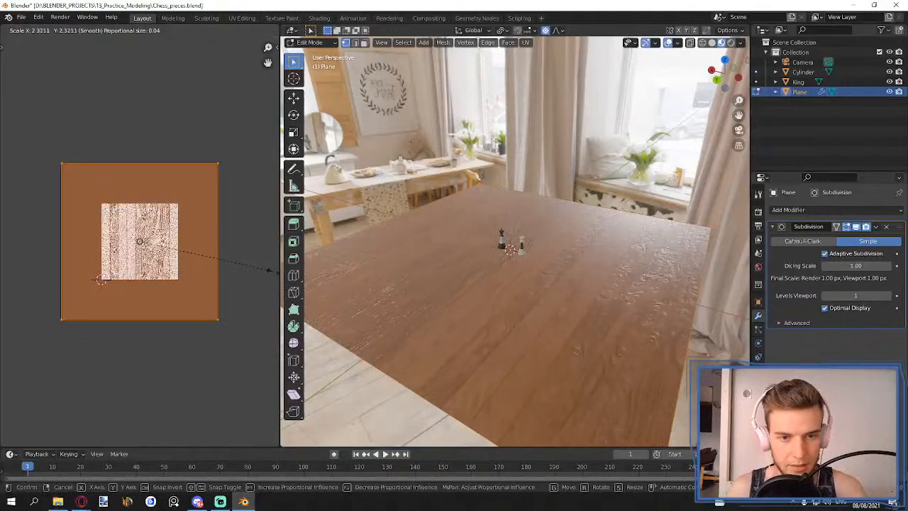
click(268, 265)
scroll(532, 340, up, 6)
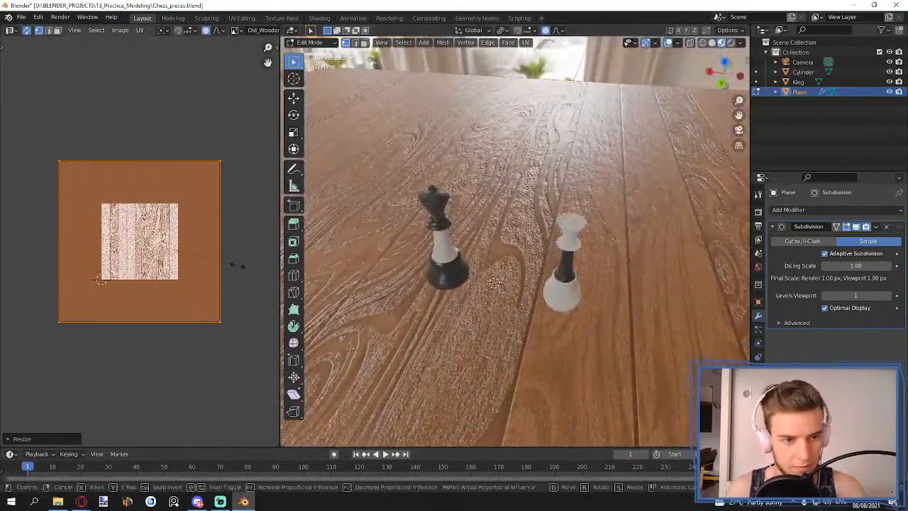
key(s)
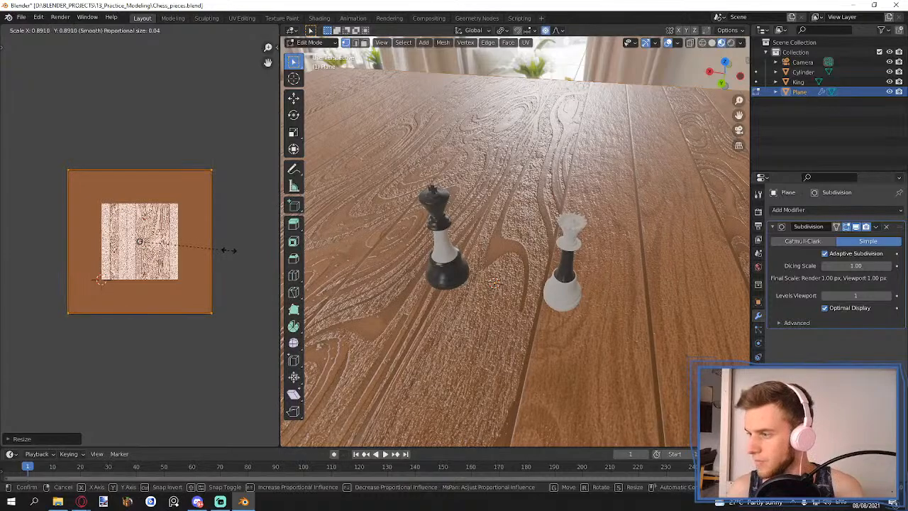
click(229, 254)
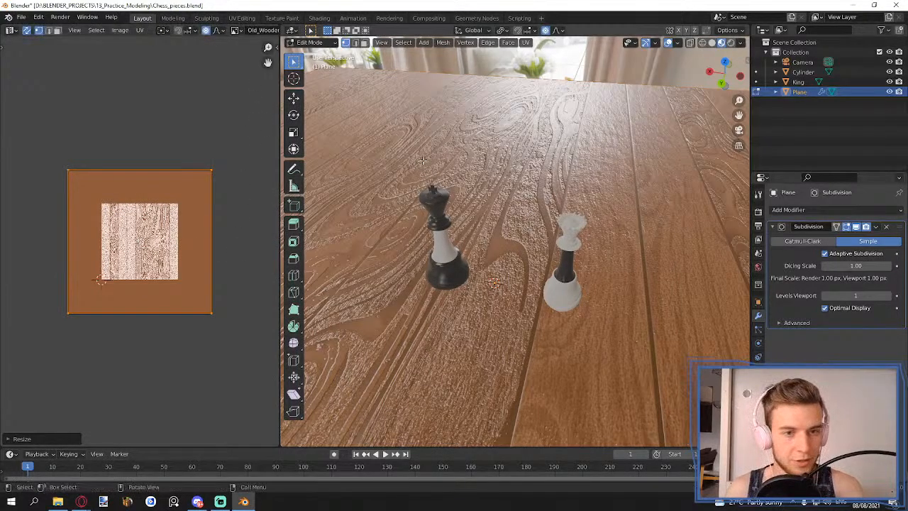
- Finish the plane's UV editing by returning to Object Mode, saving the file and closing the UV Editor
key(Tab)
scroll(441, 170, down, 6)
click(534, 126)
scroll(534, 126, down, 2)
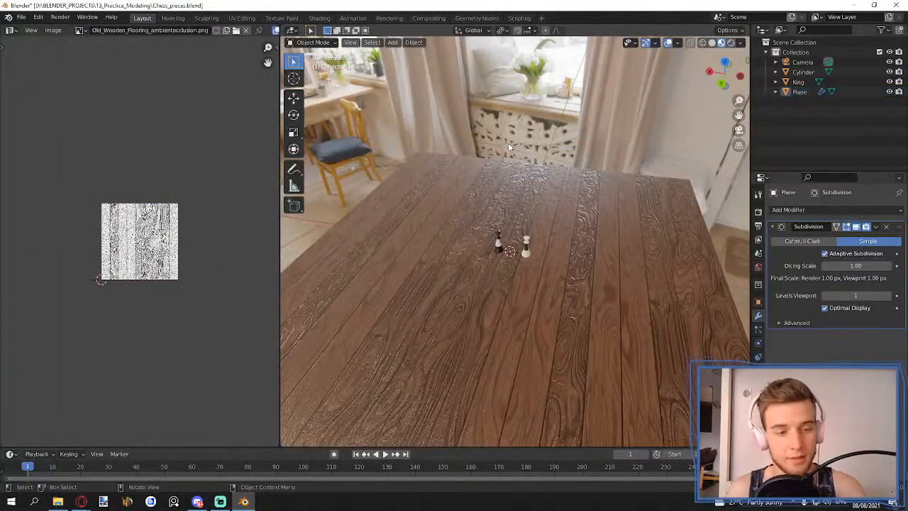
key(ctrl+s)
drag(282, 25, 269, 186)
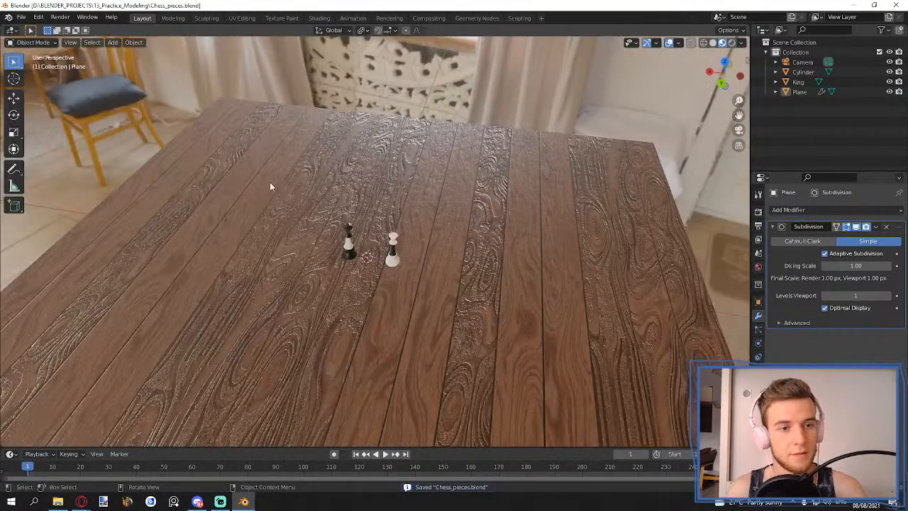
- Look through the camera and fly it to an angled view of the chess pieces on the plane with the windows behind
mouse_move(415, 291)
middle_down()
mouse_move(432, 279)
mouse_move(408, 277)
middle_up()
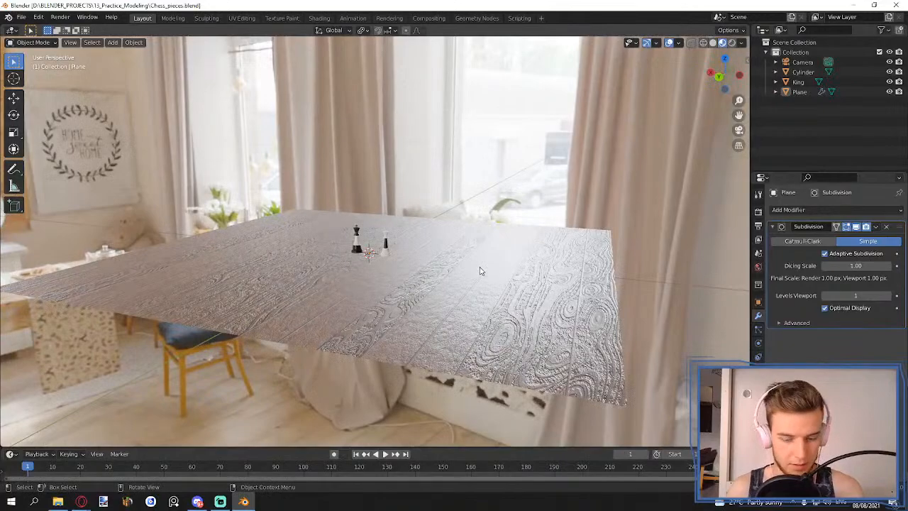
key(KP_0)
key(shift+grave)
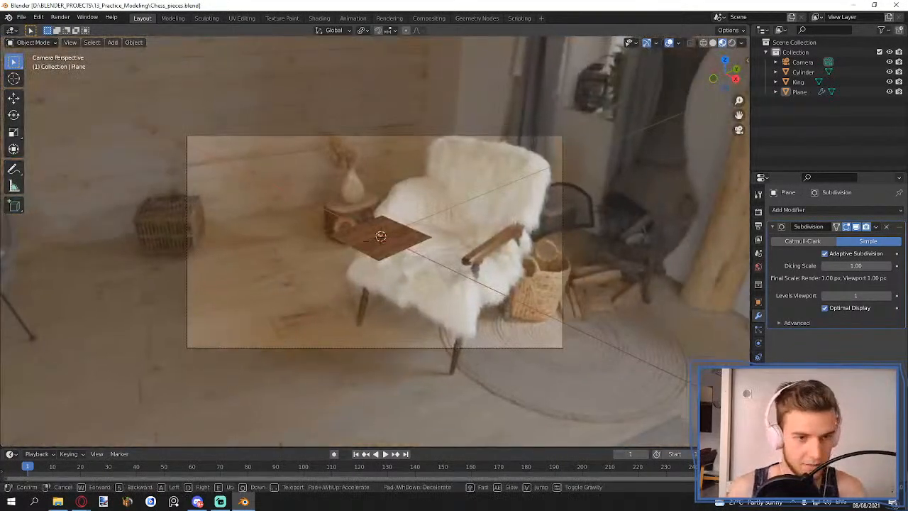
key(w)
key(a)
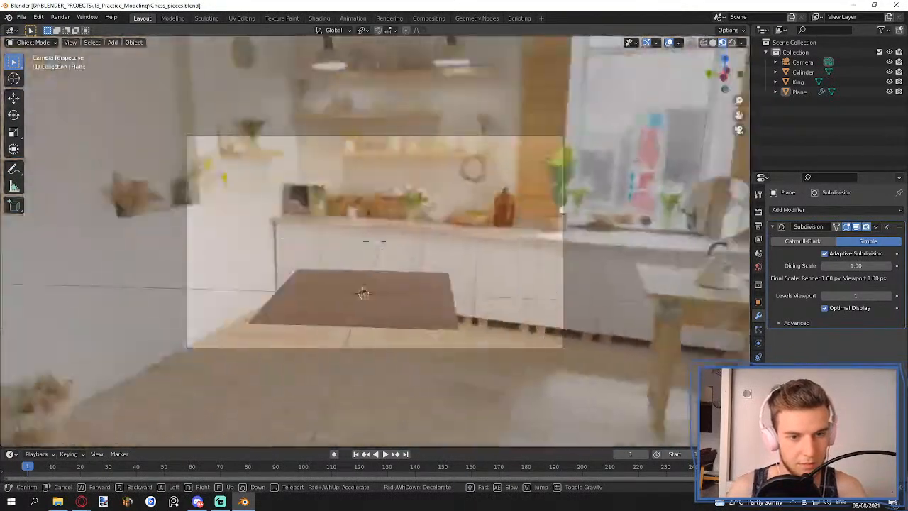
key(w)
key(q)
key(e)
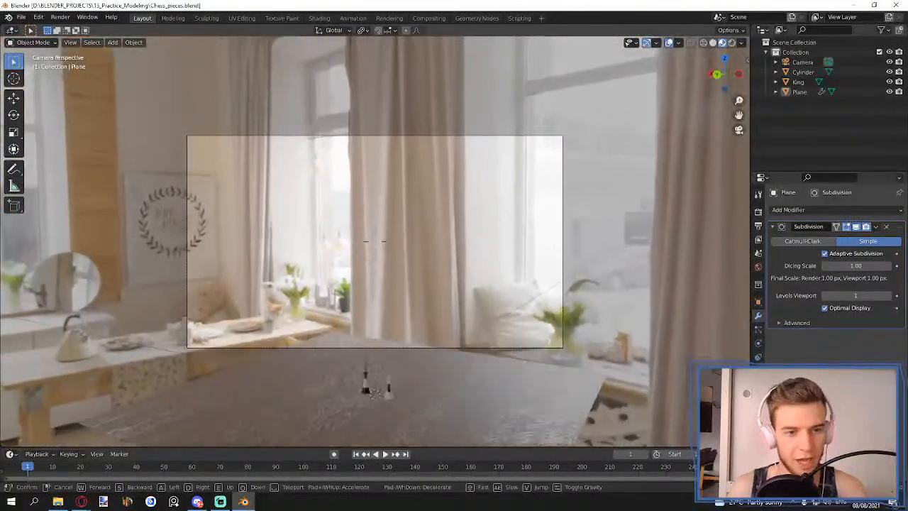
key(q)
key(e)
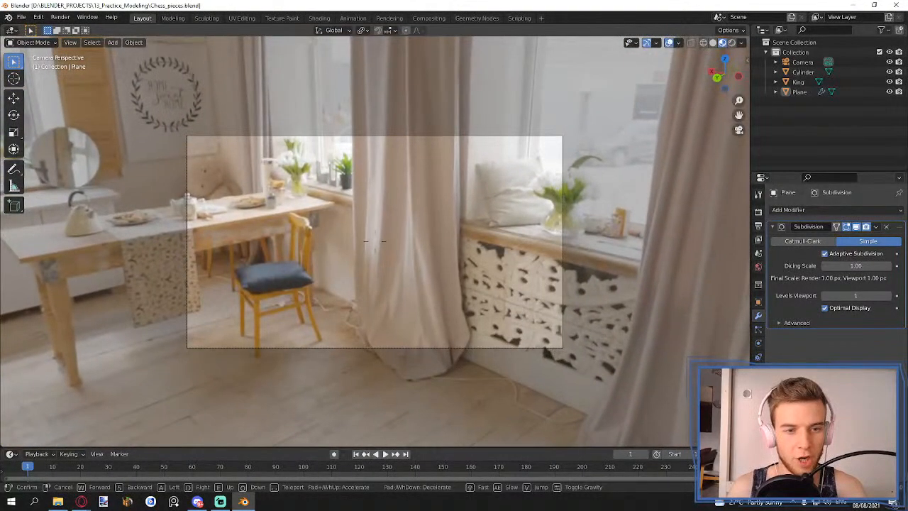
key(q)
key(q)
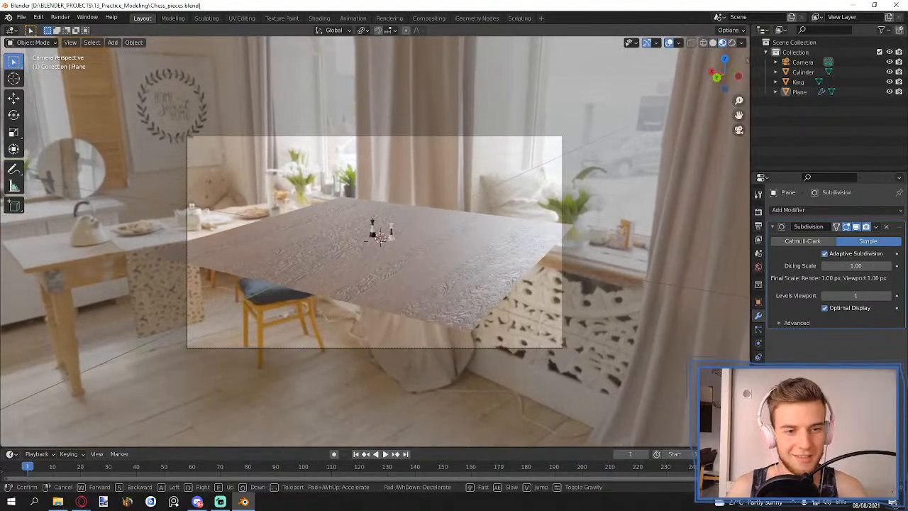
click(378, 245)
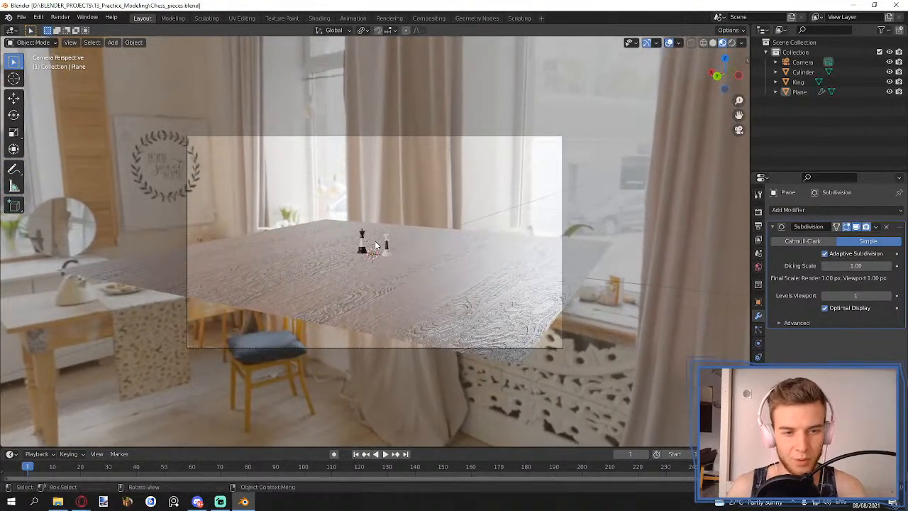
- Select the camera and set its focal length to 105 mm
click(803, 62)
click(758, 344)
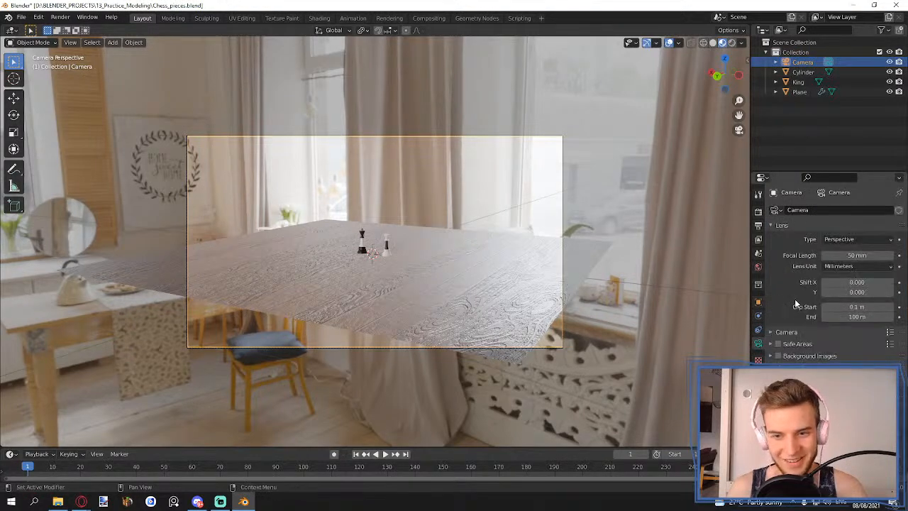
click(860, 255)
text(105)
key(Return)
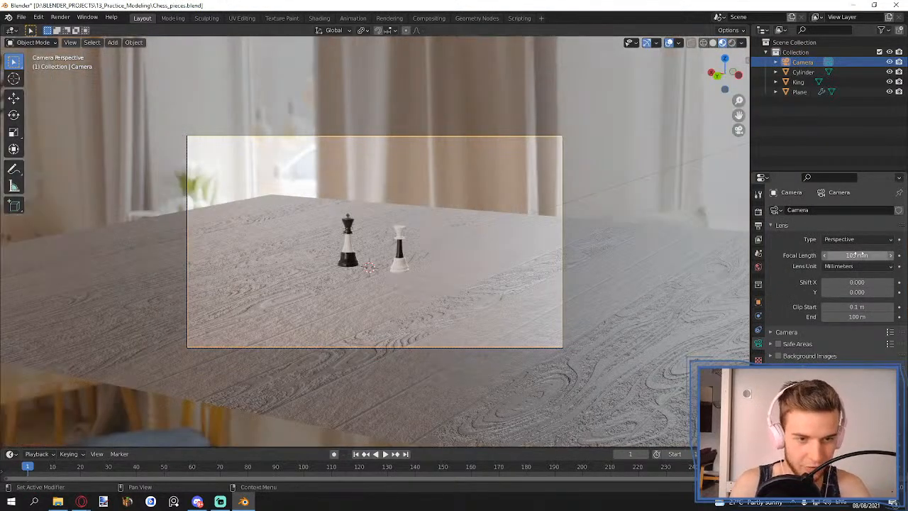
- Increase the camera's focal length to 135 mm
click(858, 255)
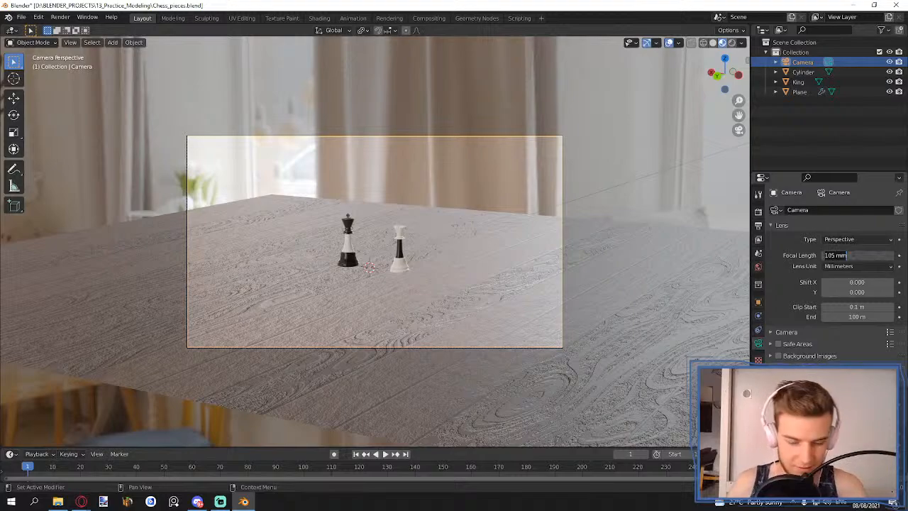
text(135)
key(Return)
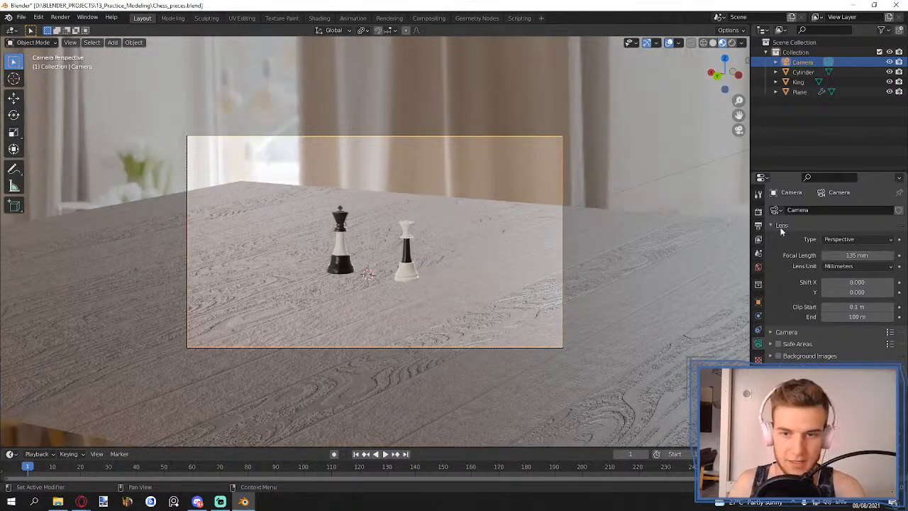
- Fly the camera closer and lower so the king and queen stand side by side in the middle of the frame
key(shift+grave)
key(w)
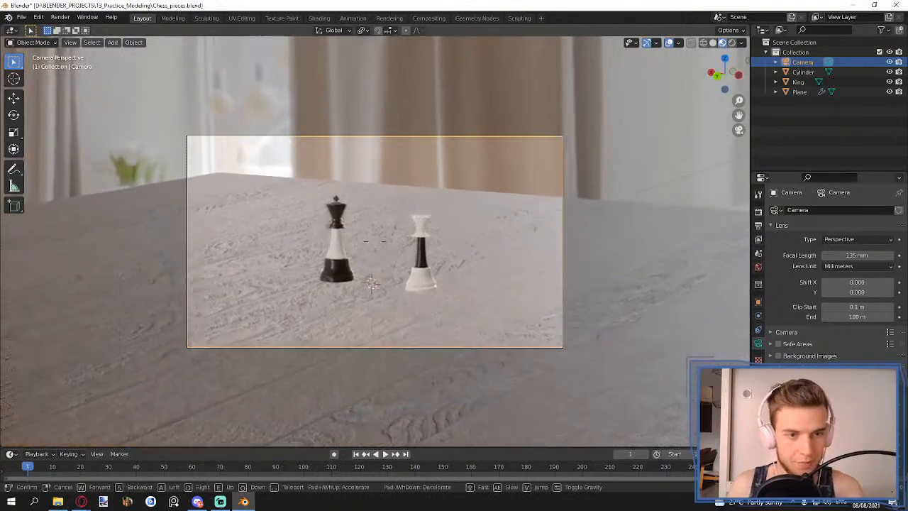
key(q)
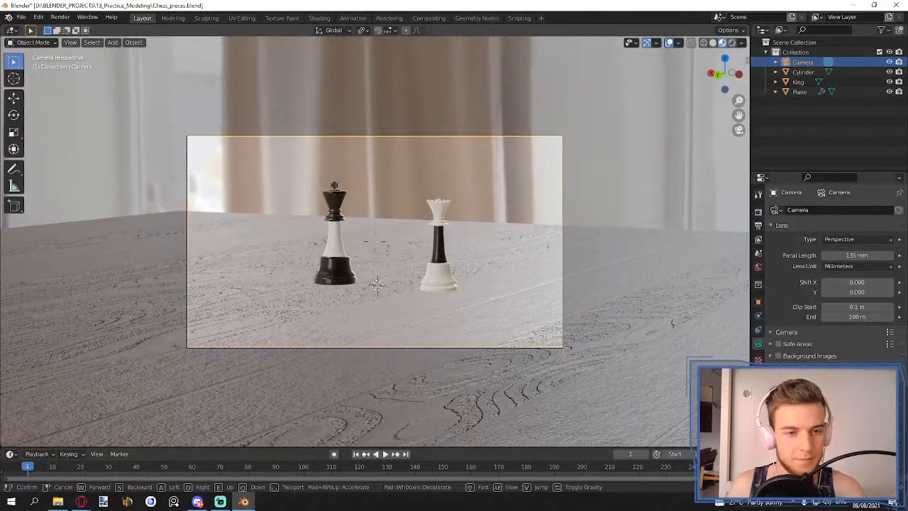
key(d)
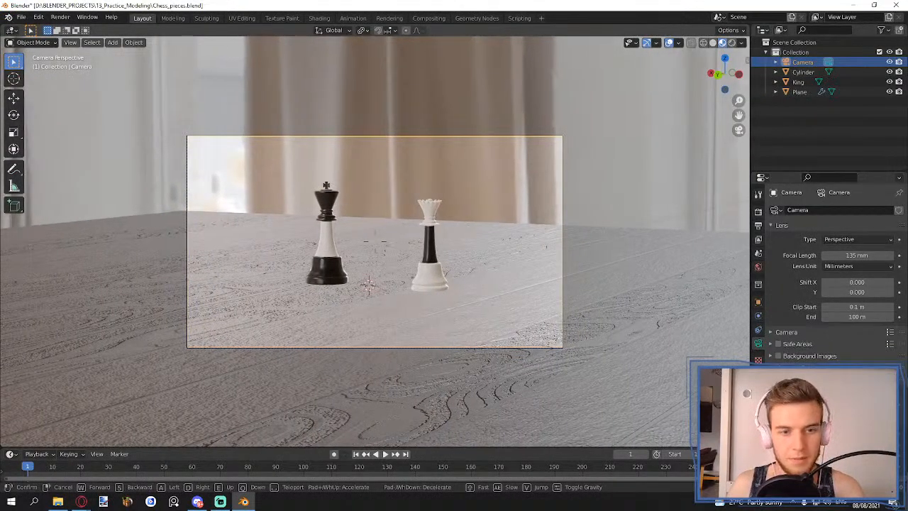
click(376, 245)
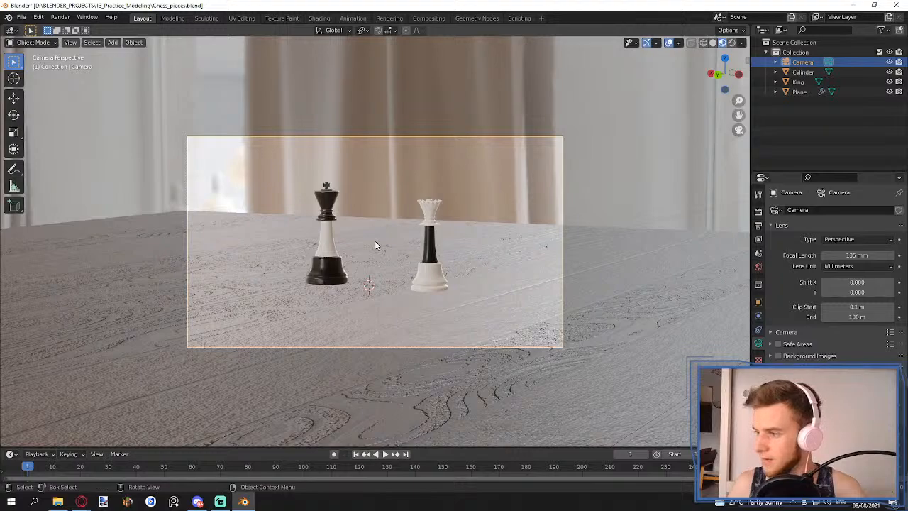
- Save the file and switch the camera view to Rendered shading to preview the composition
key(ctrl+s)
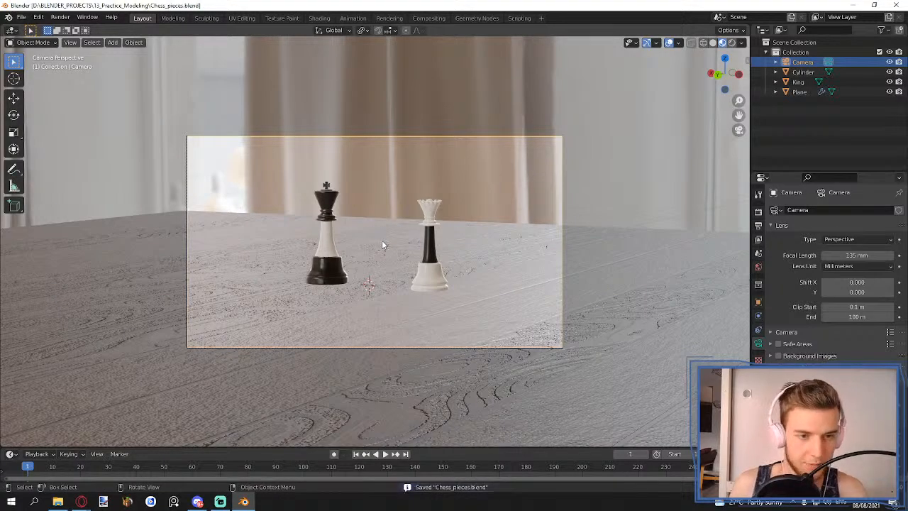
scroll(381, 240, up, 2)
scroll(381, 239, up, 1)
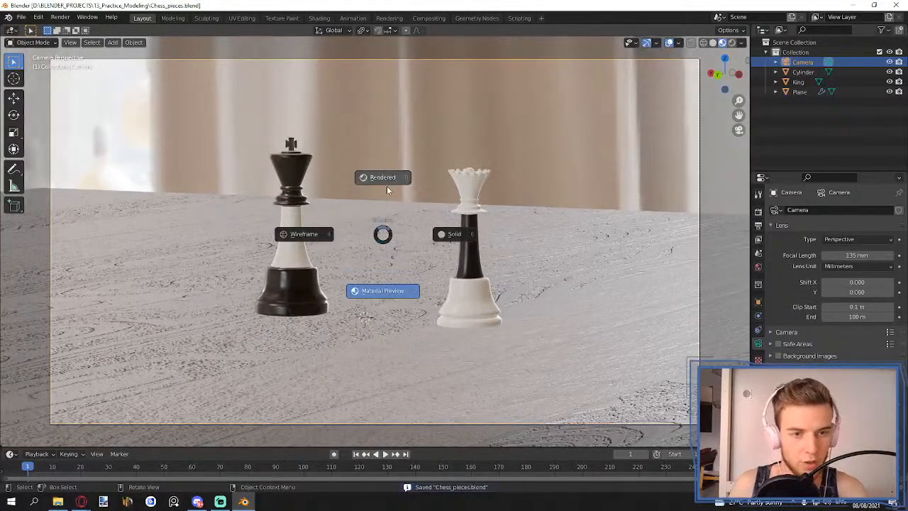
click(387, 177)
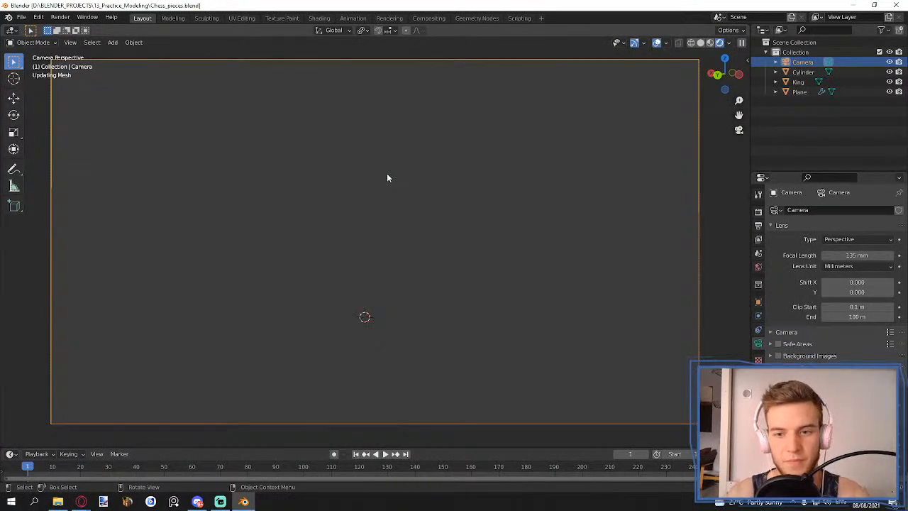
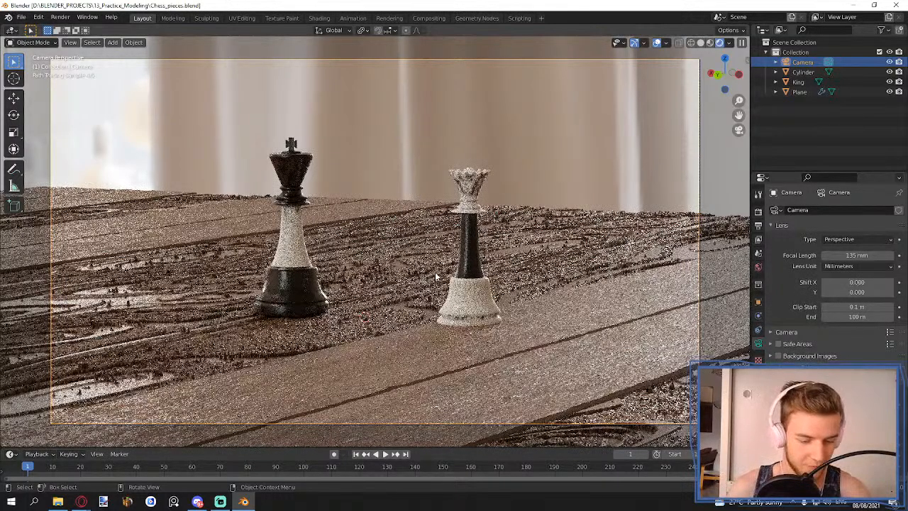
- Return to Material Preview, select the floor plane, and split off a Shader Editor beside the camera view showing its Wood material
key(z)
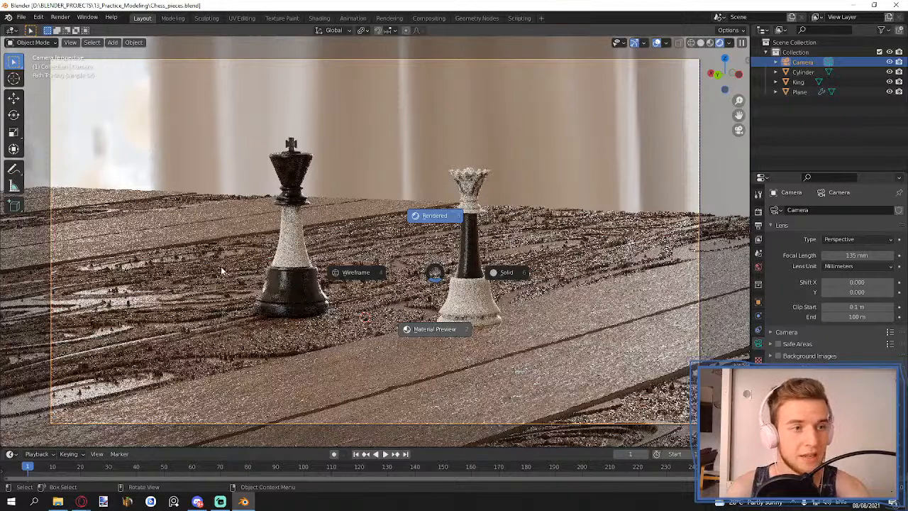
key(2)
click(184, 241)
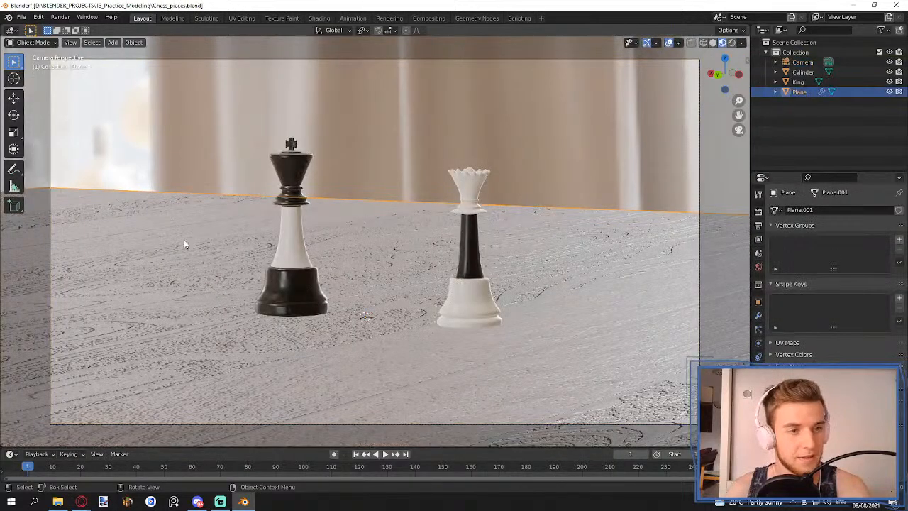
drag(3, 29, 300, 43)
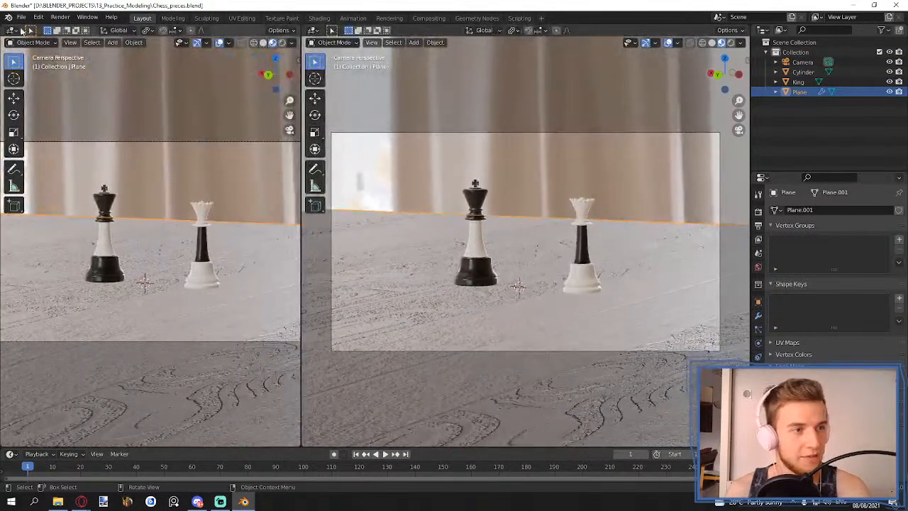
click(12, 30)
click(35, 123)
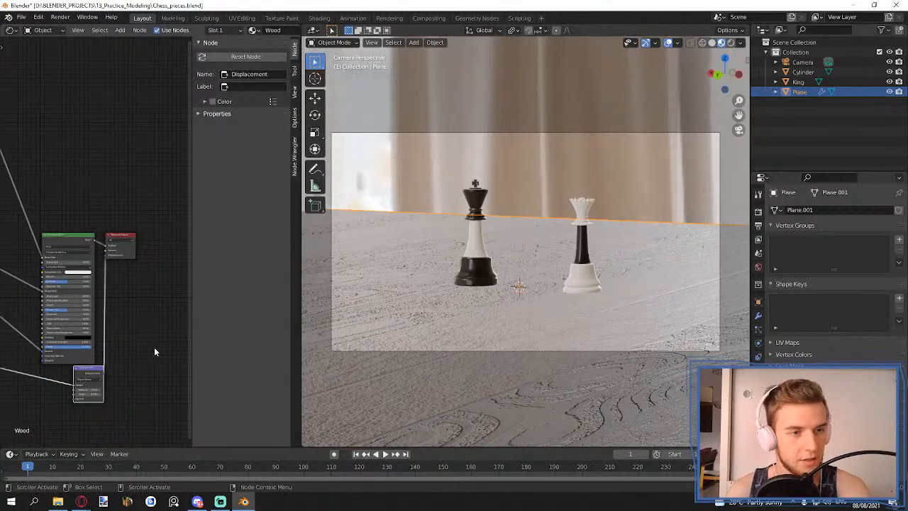
- Set the Displacement node's Scale to 0.001 in the Wood material and preview the floor in Rendered shading
middle_drag(154, 347, 156, 266)
scroll(156, 272, up, 10)
middle_drag(160, 303, 135, 227)
double_click(112, 303)
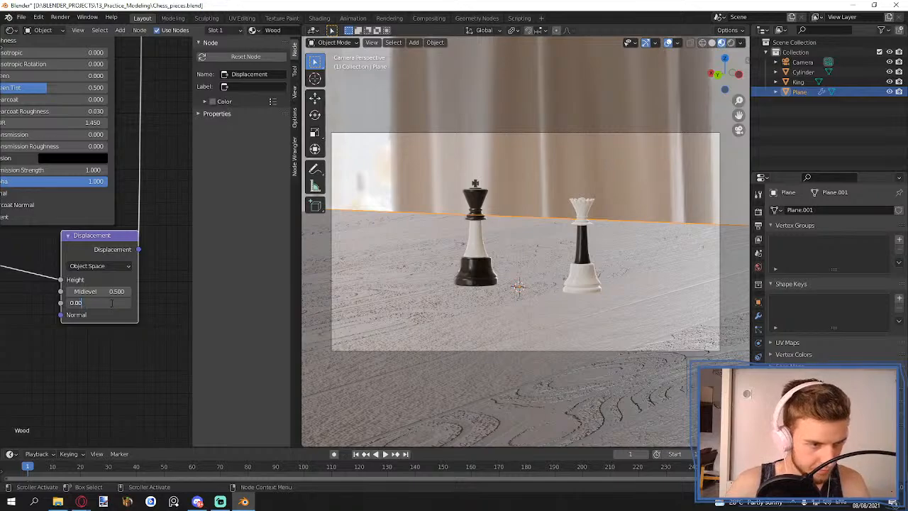
key(BackSpace)
text(01)
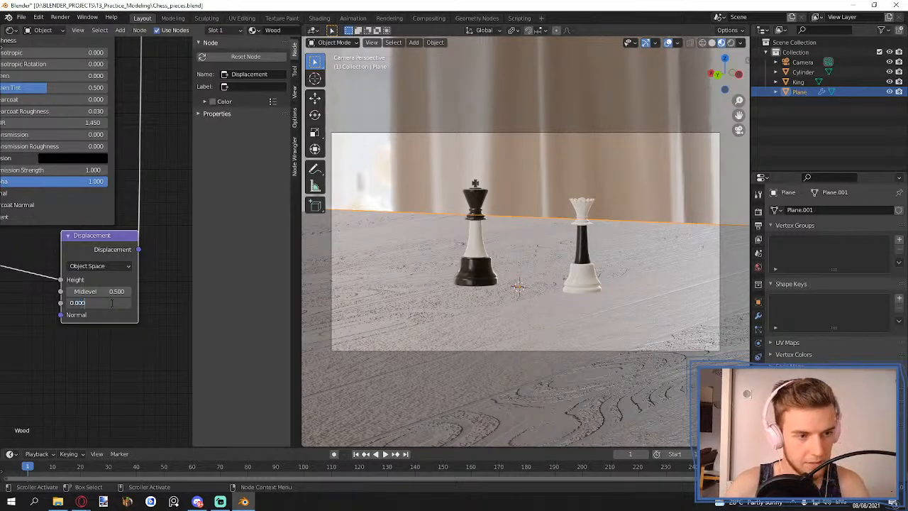
key(Return)
key(z)
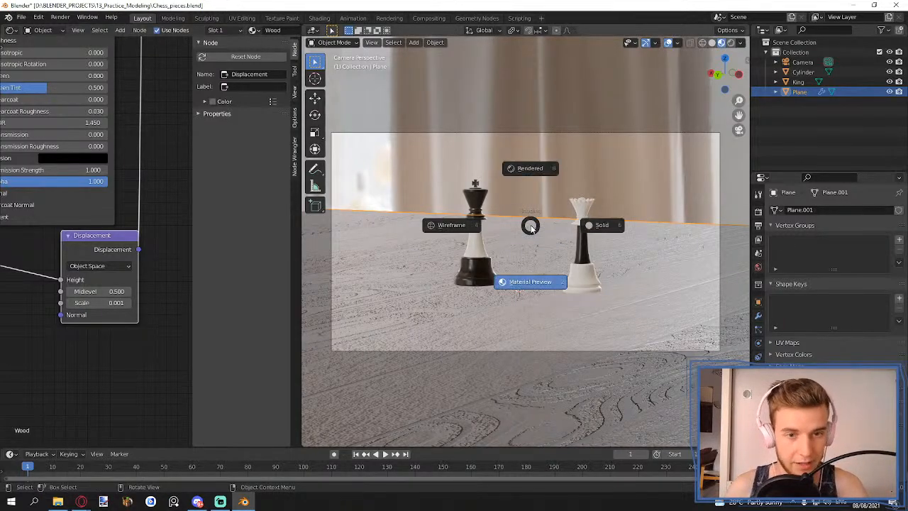
click(536, 165)
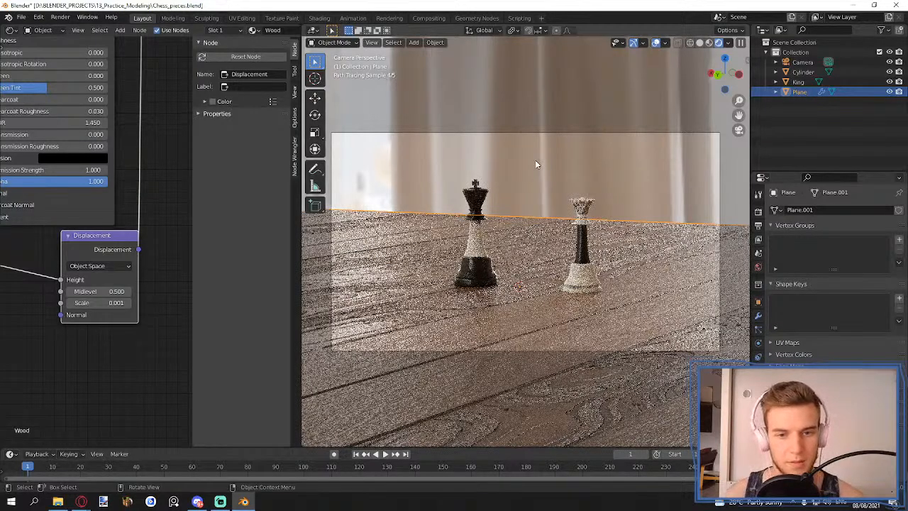
- Hide the node editor's sidebar and move the Normal Map node slightly away from the texture nodes
middle_drag(130, 346, 185, 355)
scroll(169, 298, down, 7)
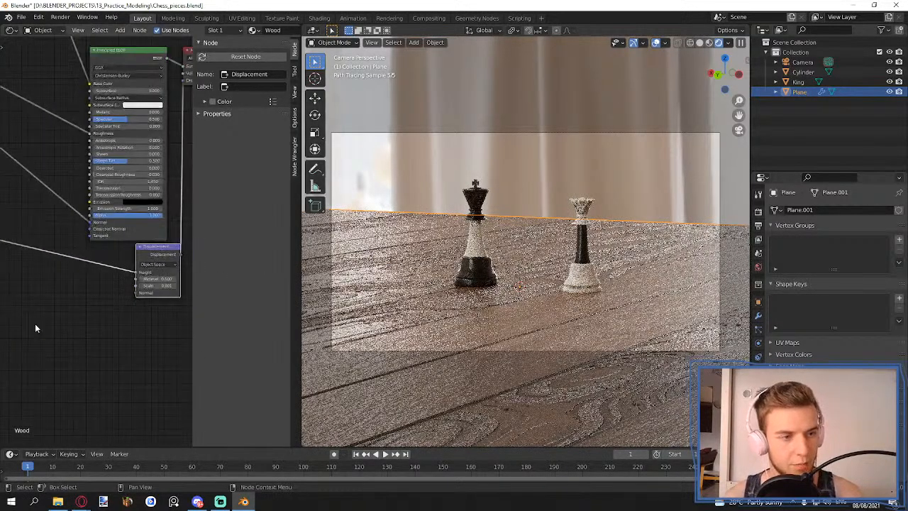
middle_drag(34, 323, 147, 343)
key(n)
middle_drag(106, 222, 188, 308)
scroll(189, 306, up, 5)
drag(222, 226, 257, 238)
middle_drag(224, 217, 180, 256)
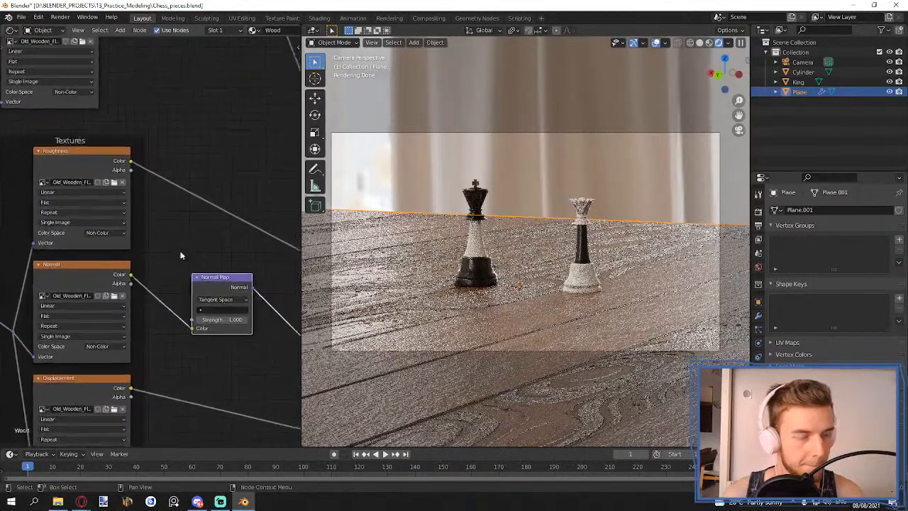
- Insert a Gamma node on the link between the Roughness texture and the Principled BSDF
middle_drag(227, 140, 167, 135)
key(shift+a)
click(178, 136)
text(gamma)
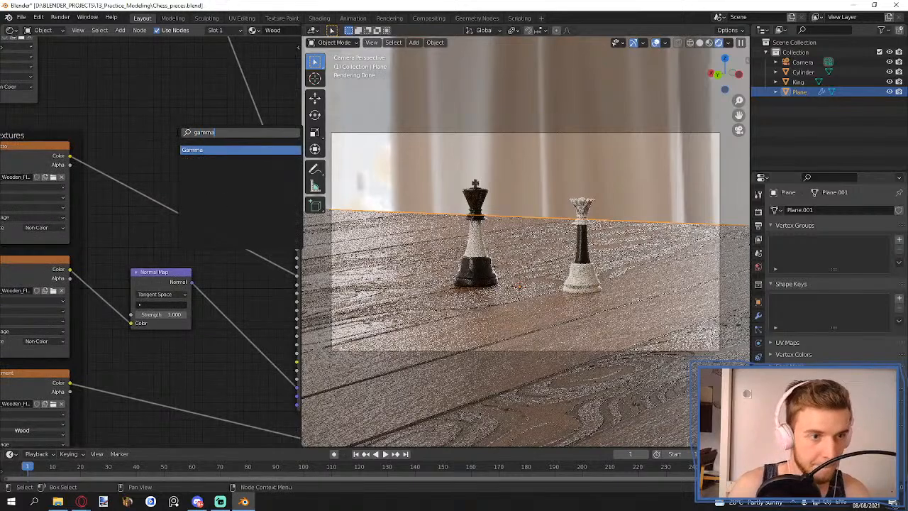
key(Return)
click(164, 189)
scroll(207, 189, up, 8)
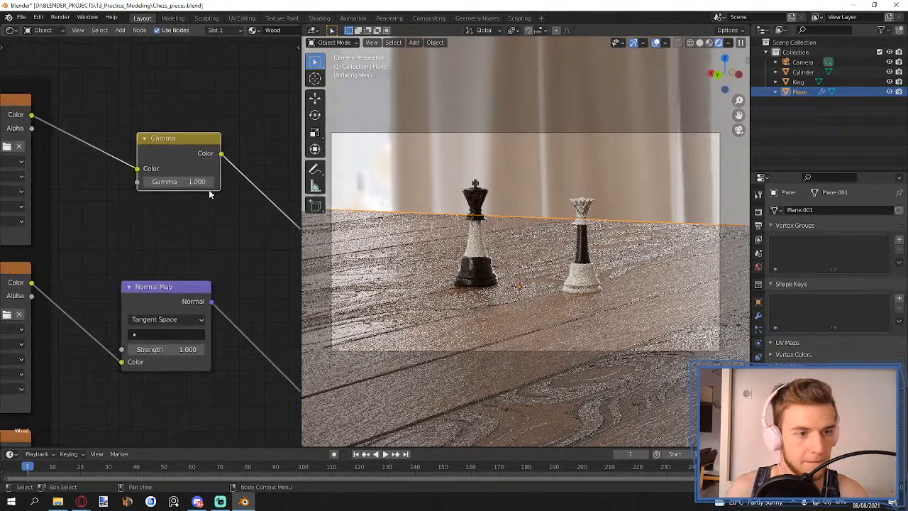
- Try Gamma values of 3.8 and 0.7 on the roughness to compare the floor's reflections
drag(202, 168, 198, 186)
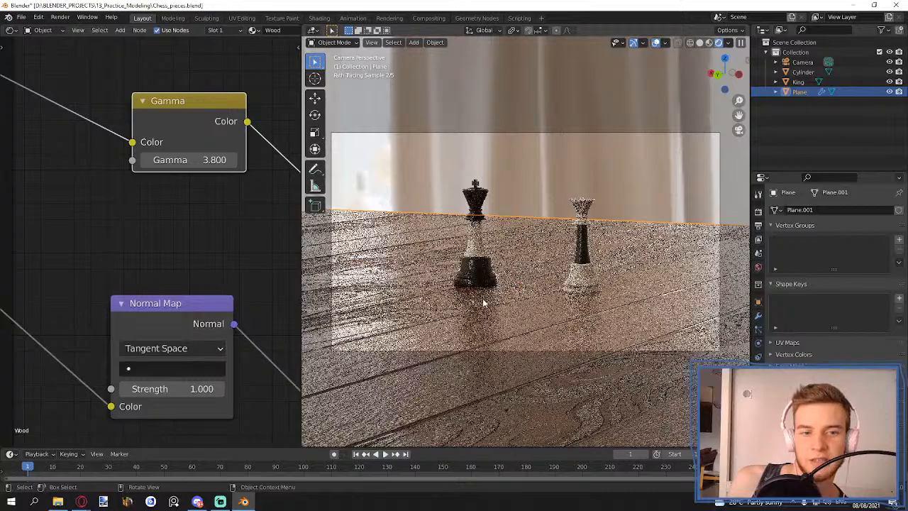
click(192, 160)
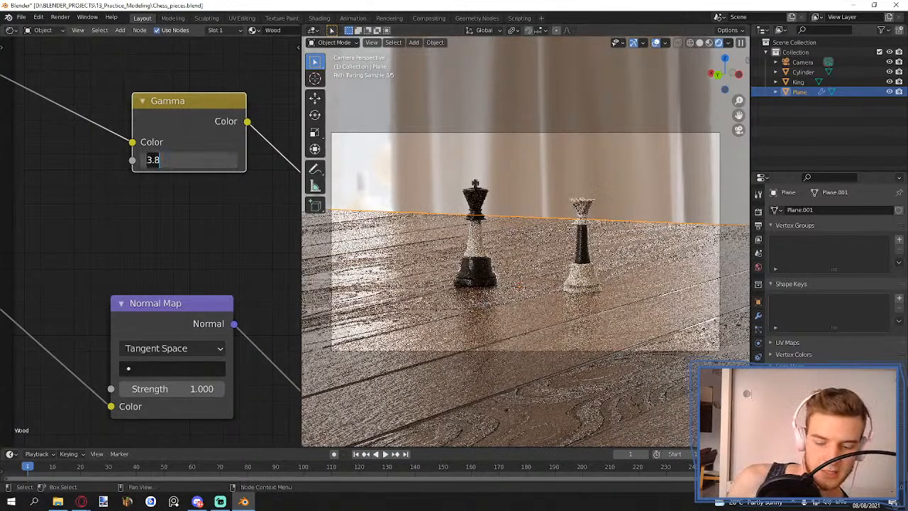
key(BackSpace)
text(0.7)
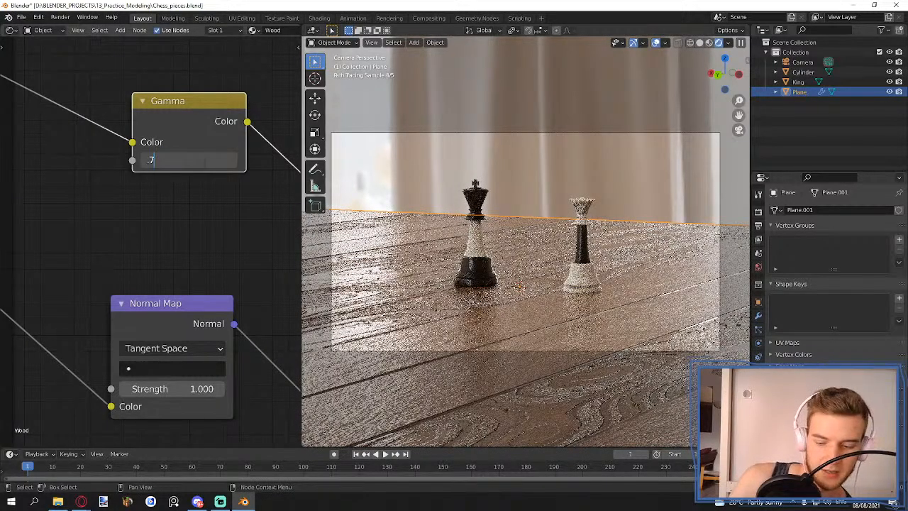
key(Return)
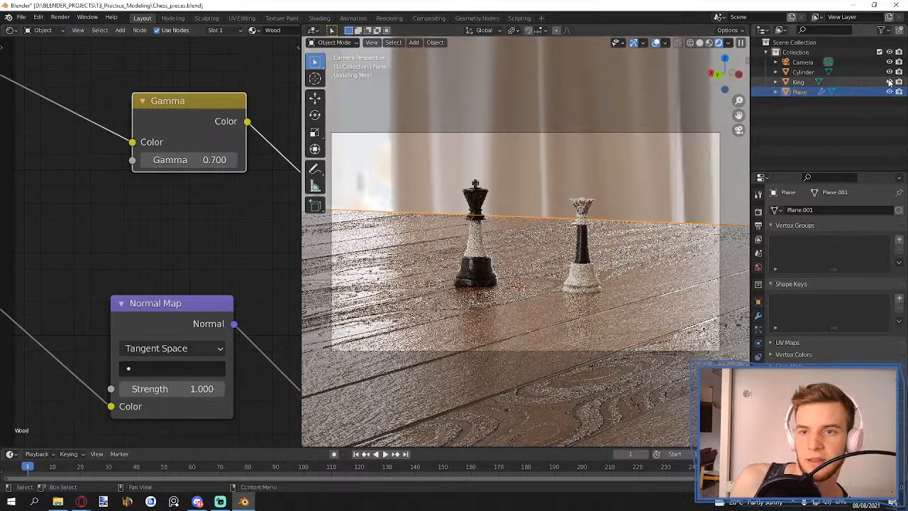
- Hide the king and the queen in the viewport, and rename the Cylinder object to Queen
click(889, 82)
click(889, 71)
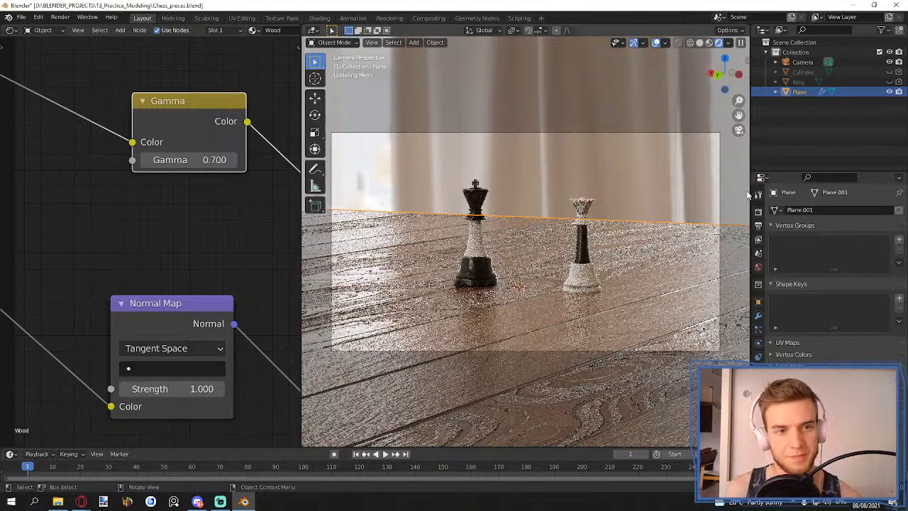
click(802, 72)
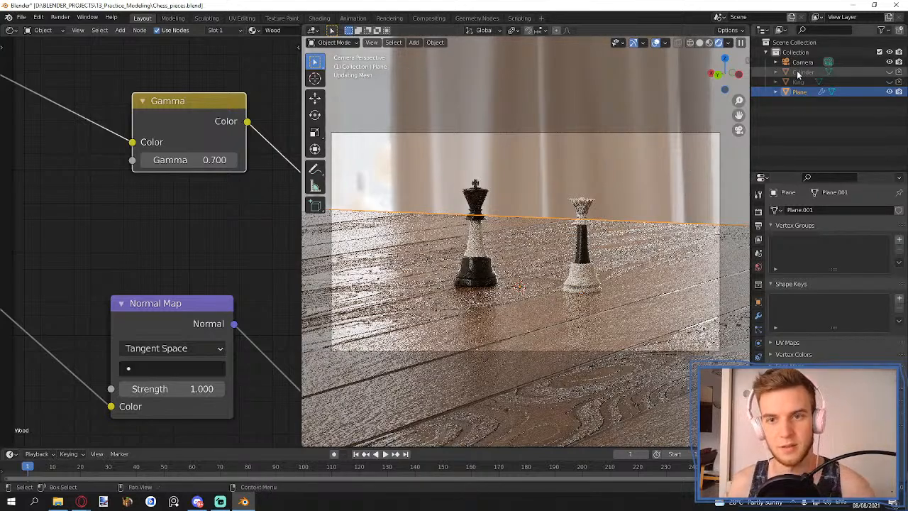
text(Queen)
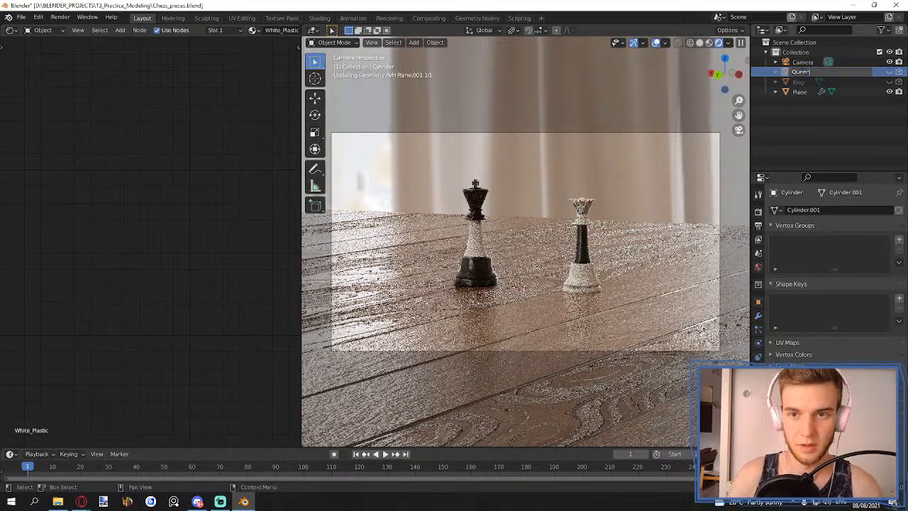
key(Return)
- Select the floor plane and try roughness Gamma values of 0.2 and 0.5
click(550, 239)
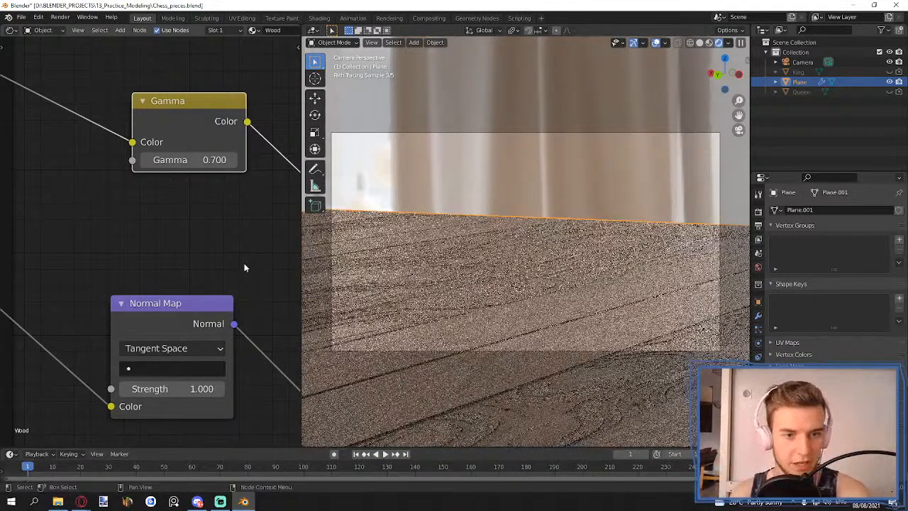
double_click(173, 160)
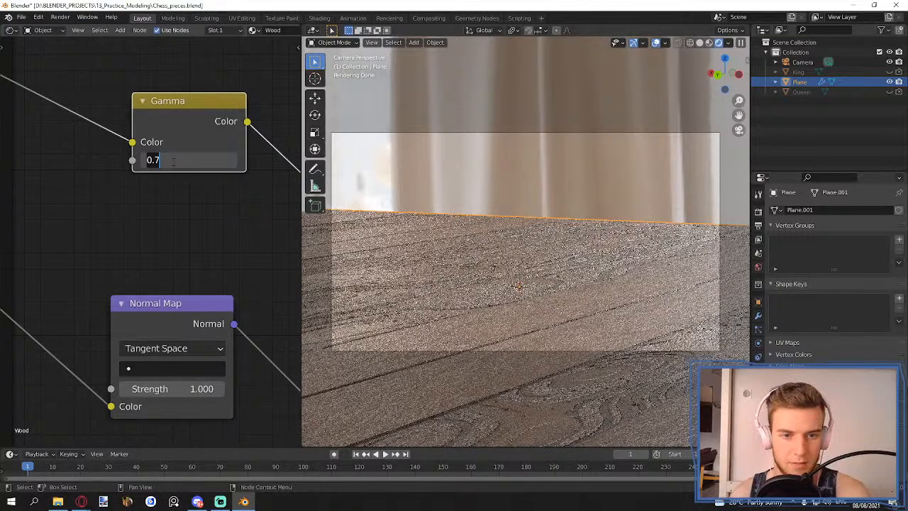
key(Return)
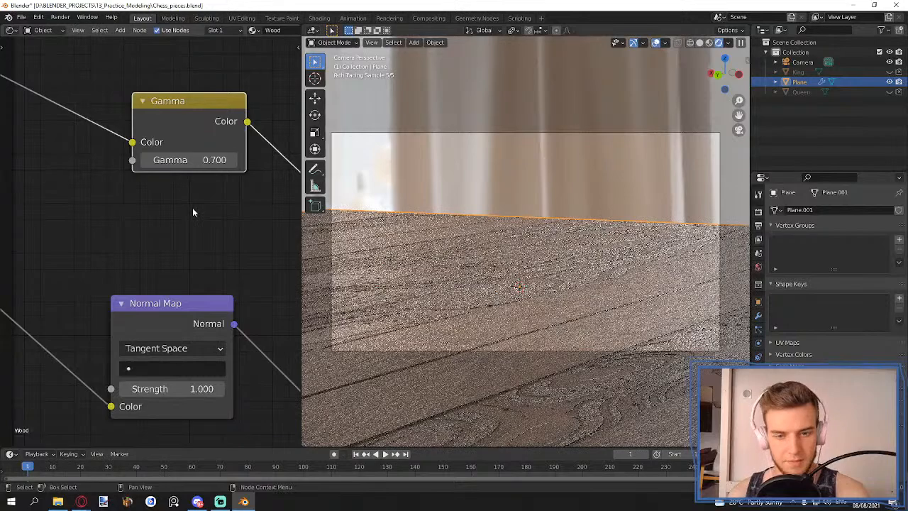
click(201, 160)
text(0.2)
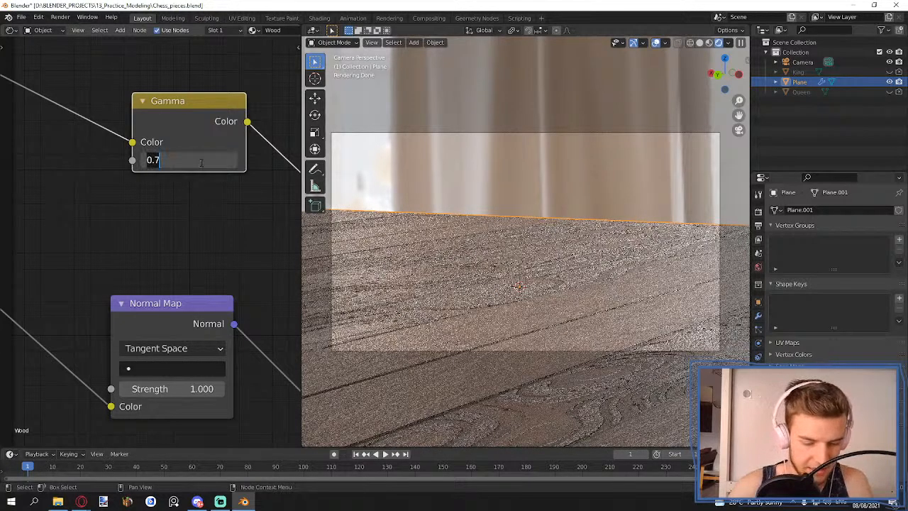
key(Return)
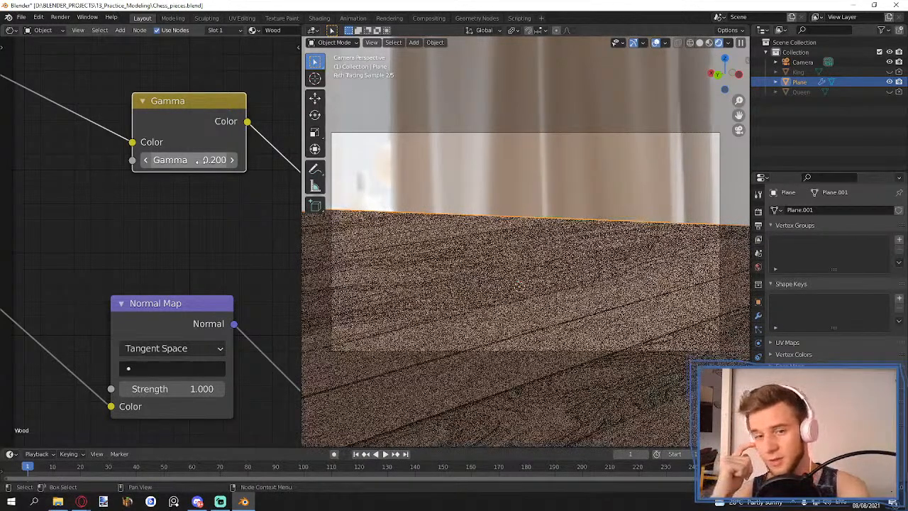
click(201, 161)
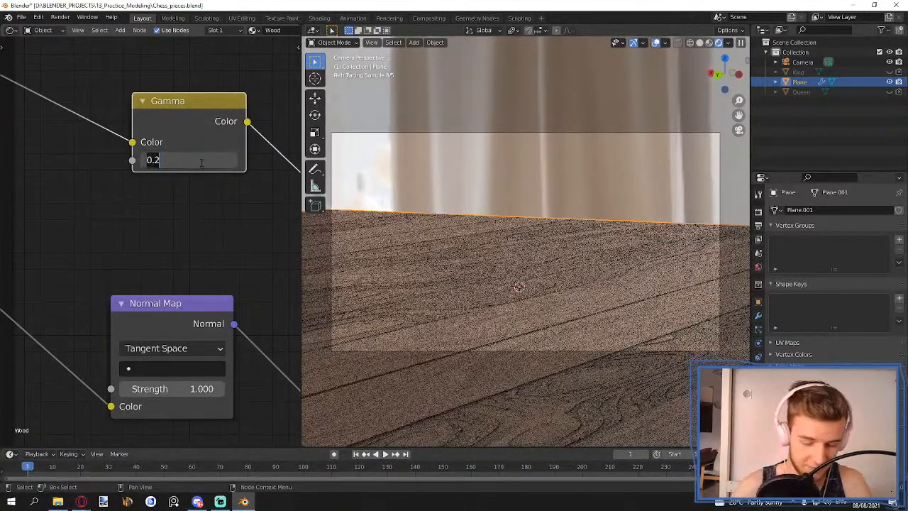
text(.5)
key(Return)
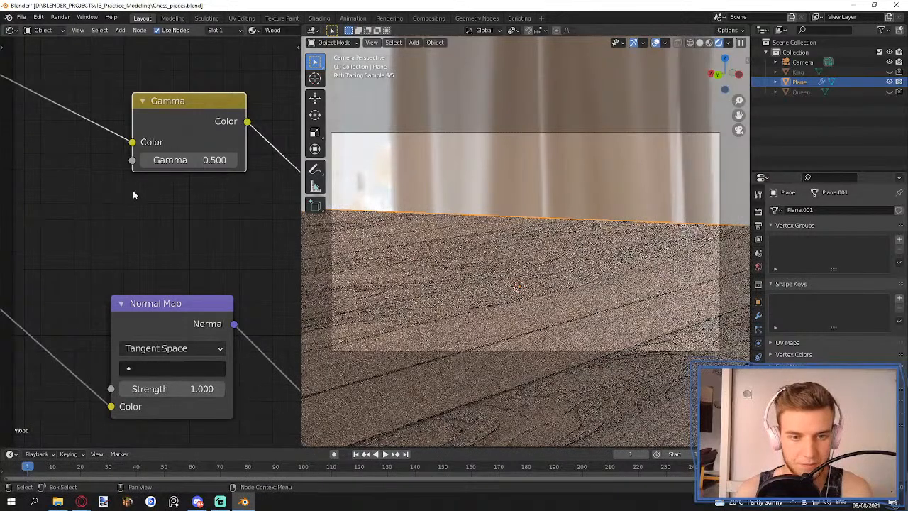
- Set the roughness Gamma value to 0.55
click(193, 160)
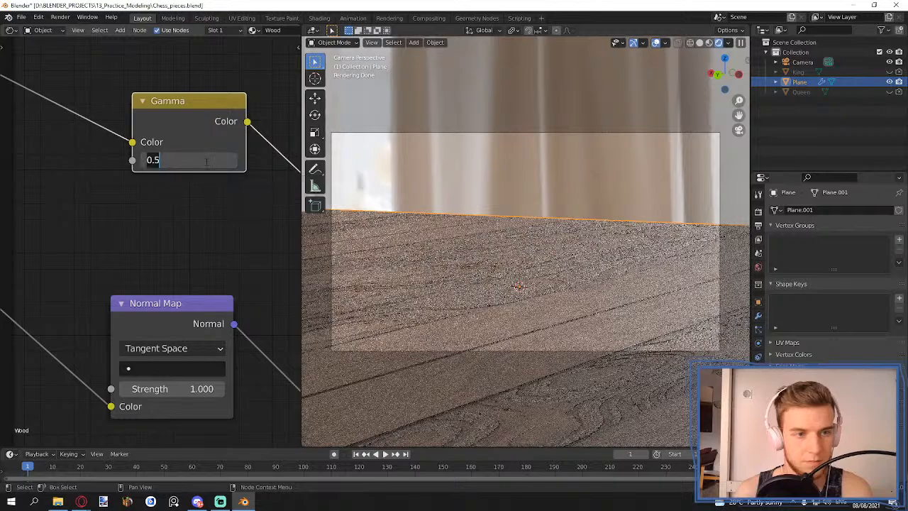
key(End)
text(5)
key(Return)
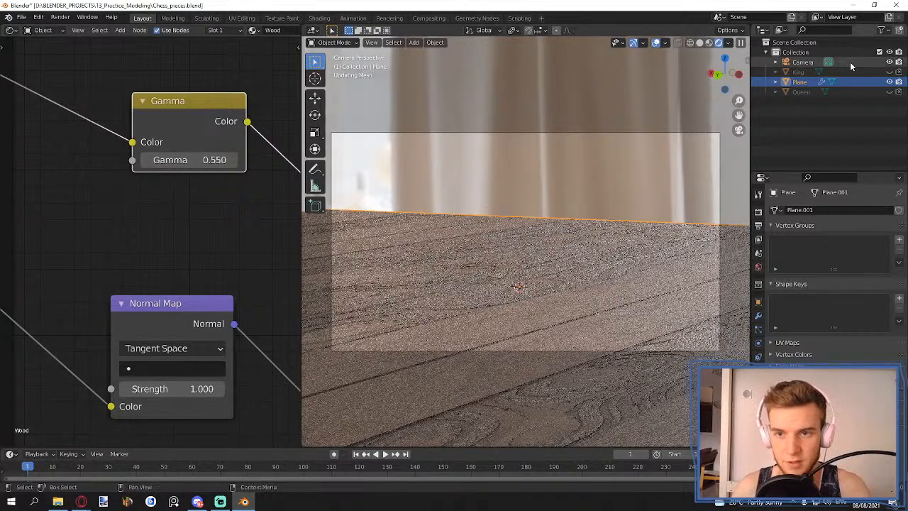
- Unhide the king and queen and preview them on the adjusted floor in Rendered shading
click(890, 73)
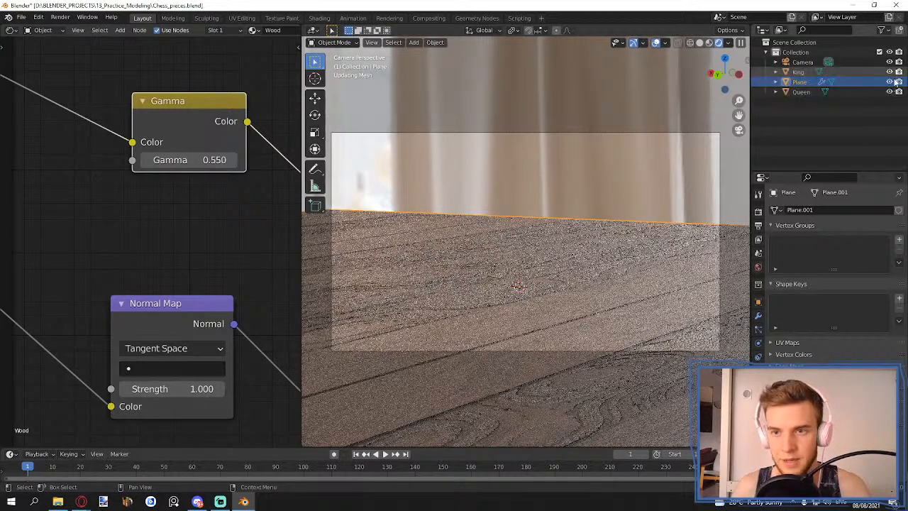
key(z)
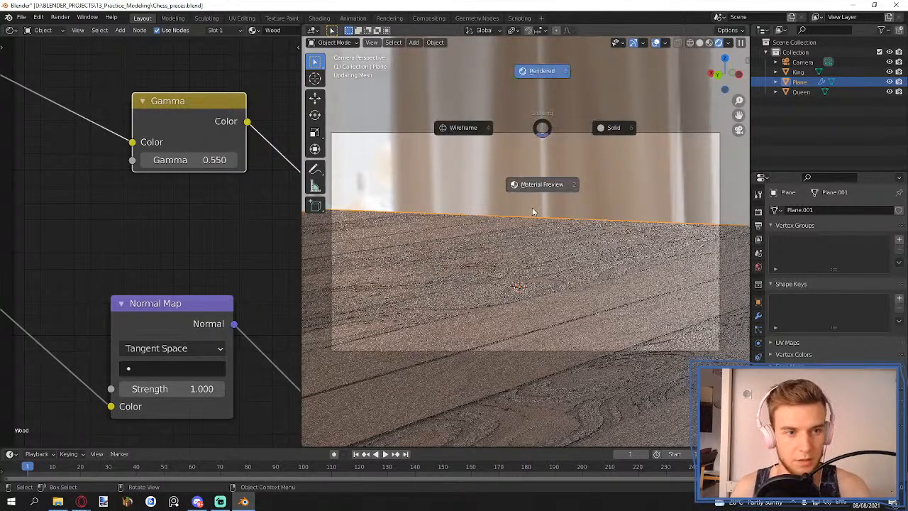
key(6)
key(z)
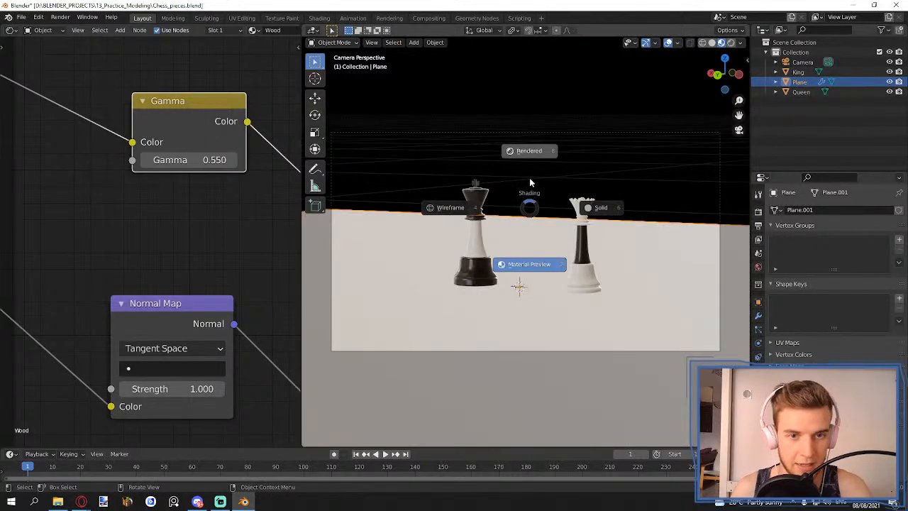
key(2)
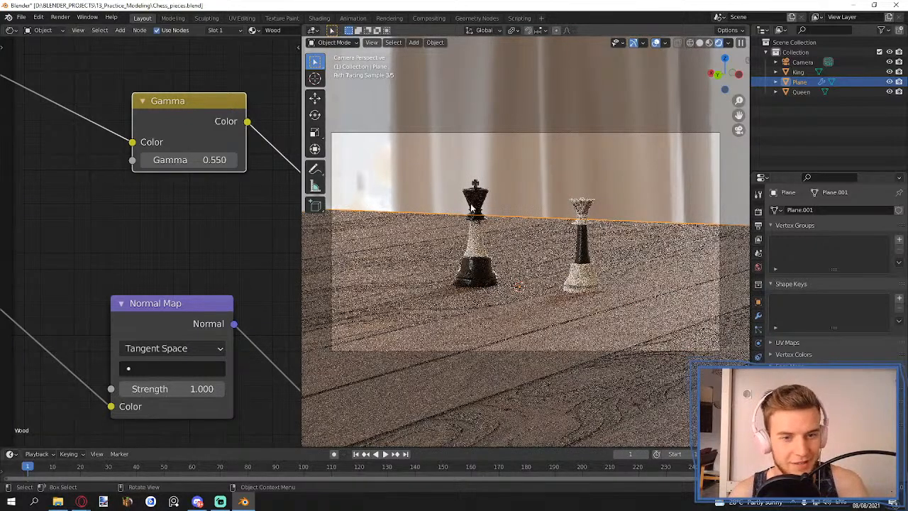
- Switch to Material Preview shading, enable depth of field on the camera, and pick its focus object in the scene
key(z)
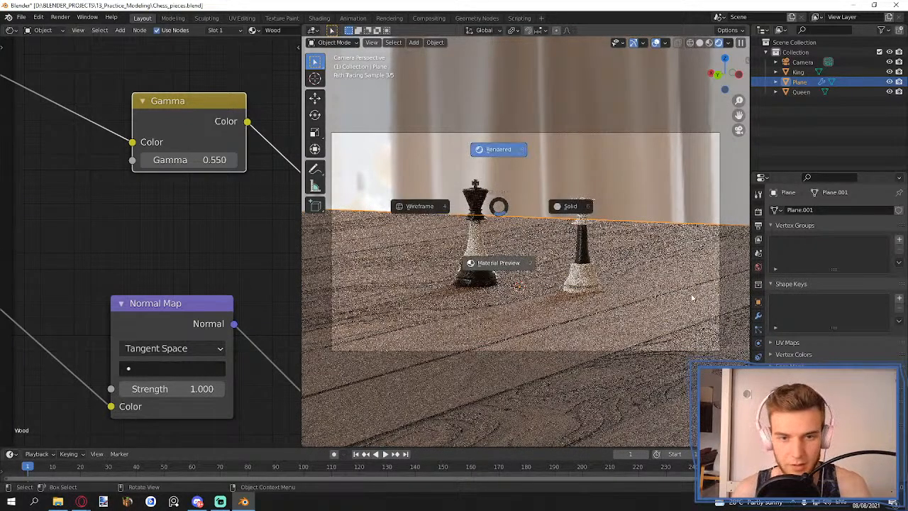
click(517, 266)
click(802, 62)
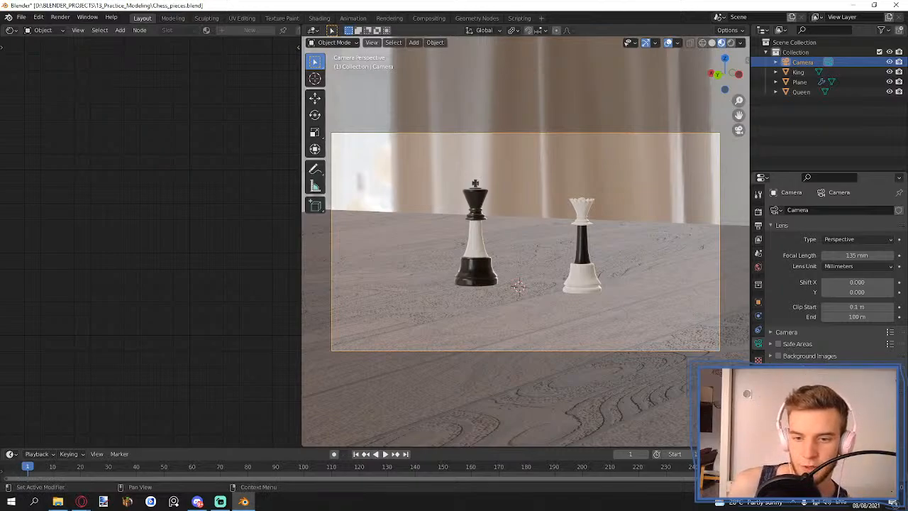
click(778, 380)
click(888, 393)
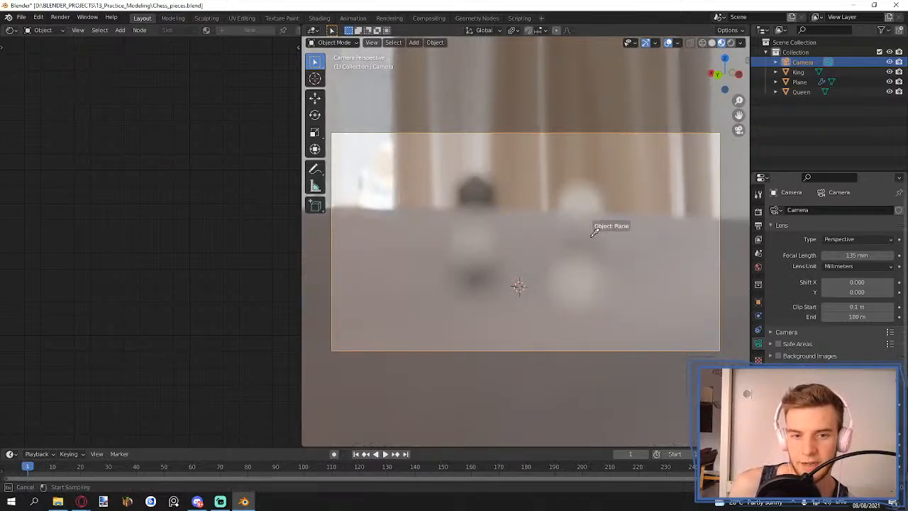
click(594, 233)
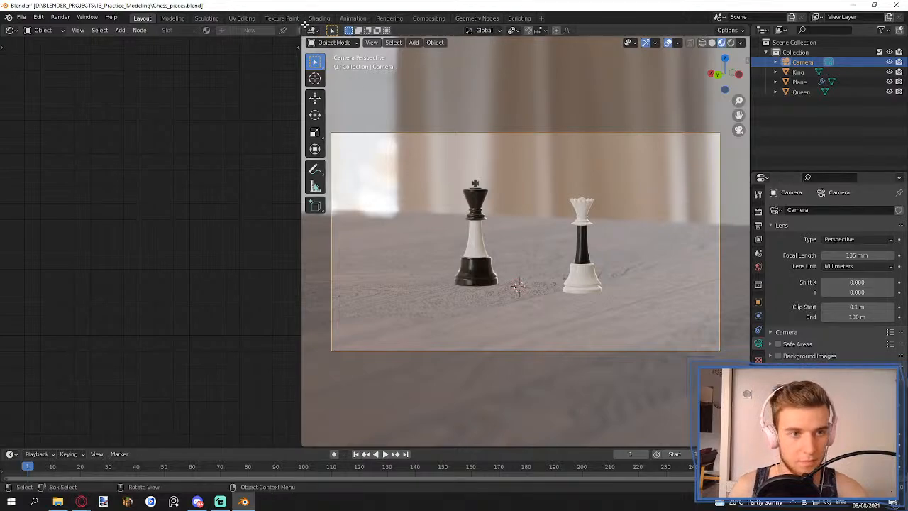
- Close the node editor area to enlarge the camera view, and preview the shot in Rendered shading
drag(304, 26, 259, 181)
key(z)
click(424, 202)
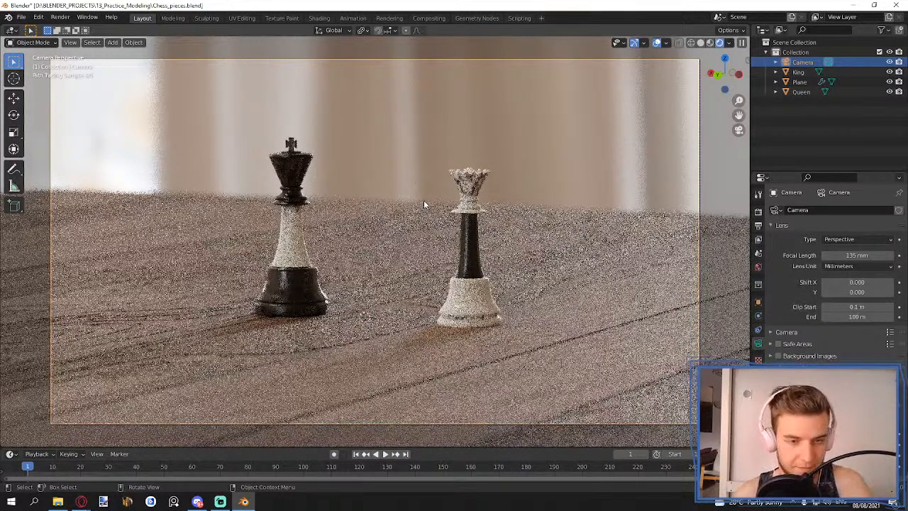
- Set a render region around the queen's head, preview it in Rendered shading, and return to Material Preview
key(z)
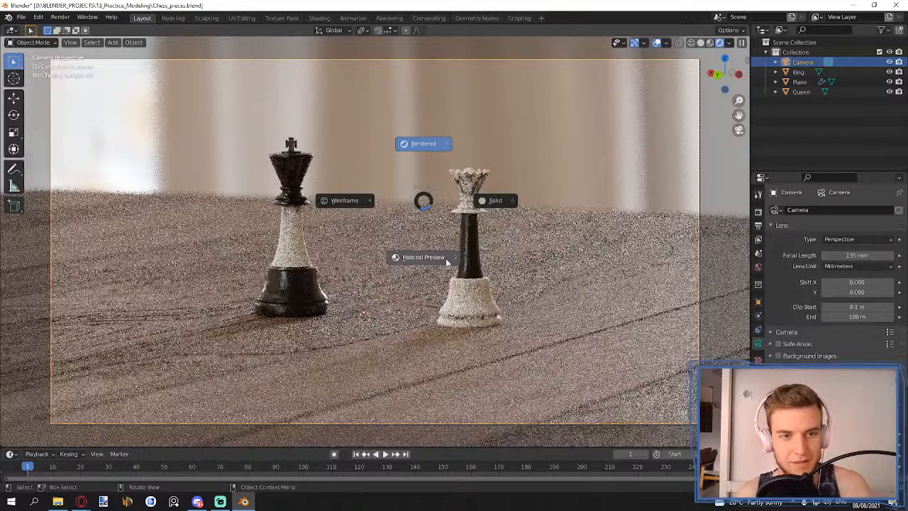
click(556, 234)
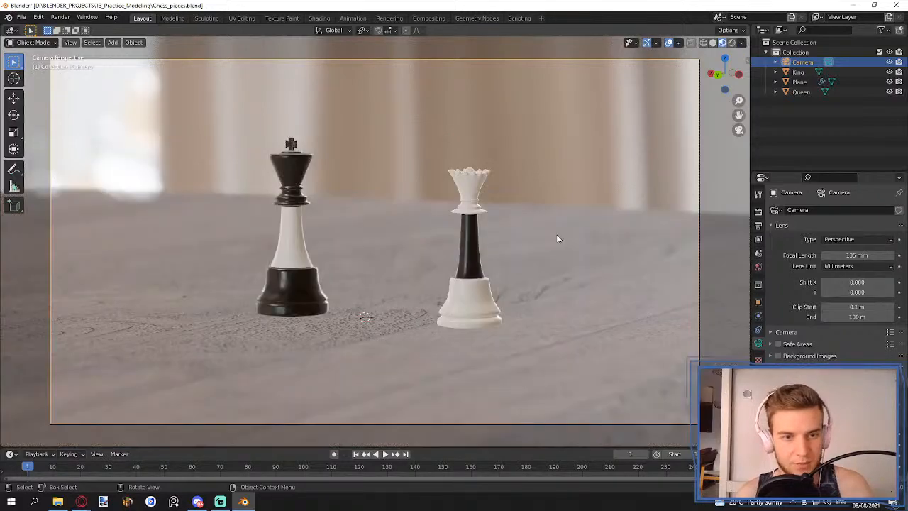
key(ctrl+b)
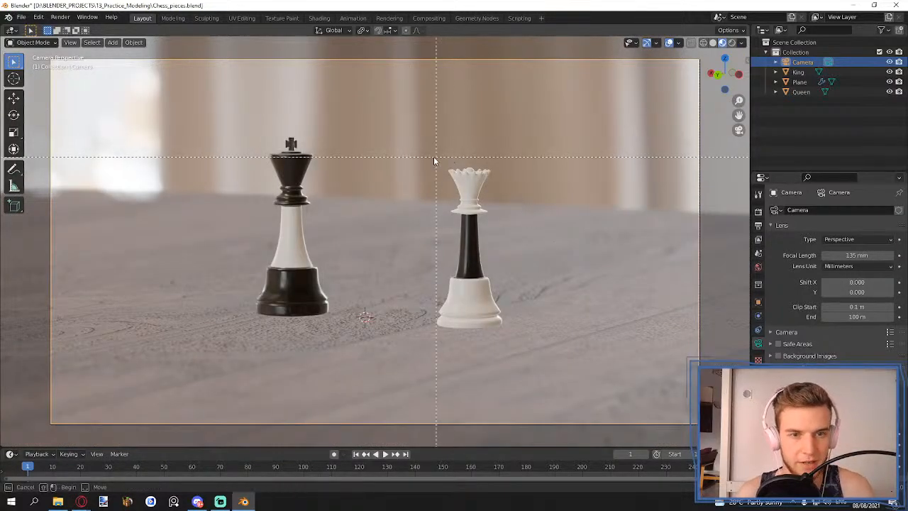
drag(425, 152, 517, 237)
key(z)
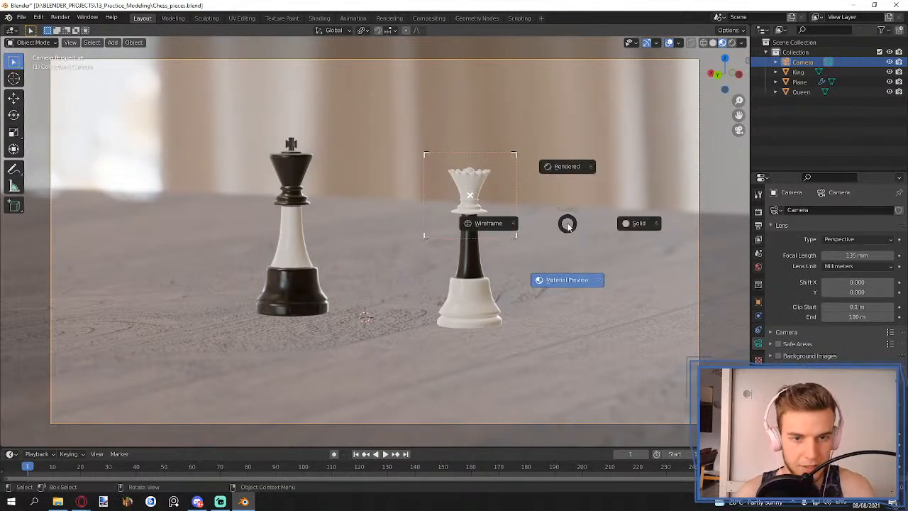
click(569, 166)
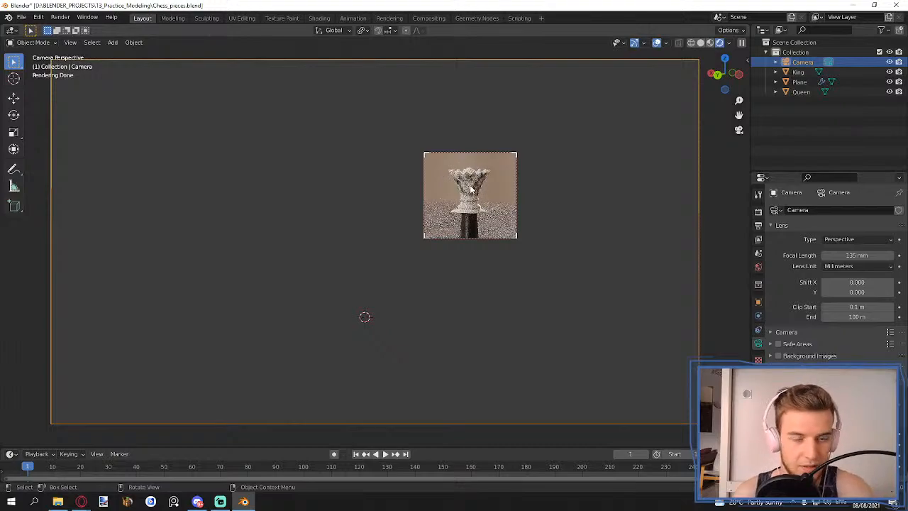
key(z)
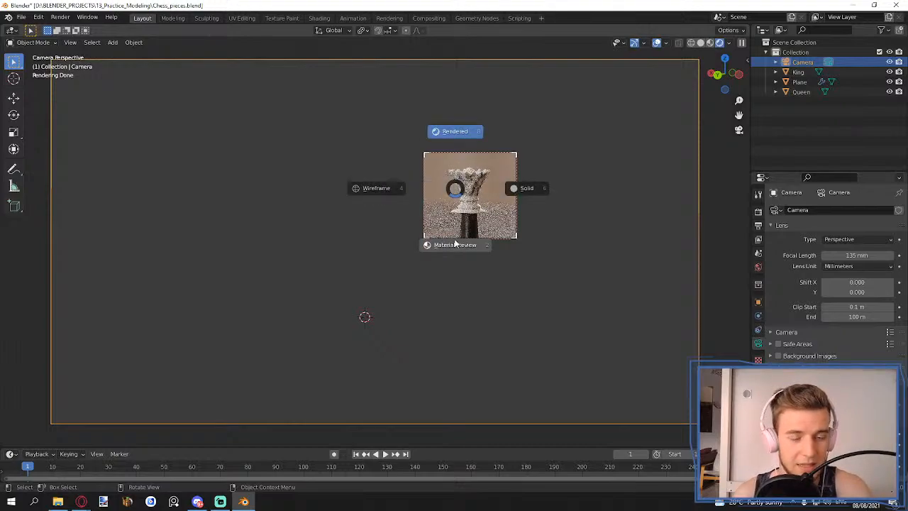
click(454, 244)
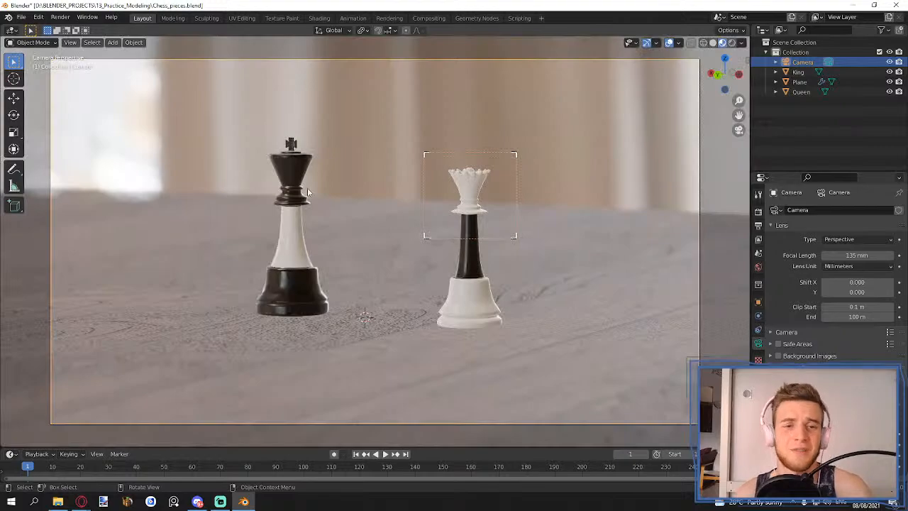
- Split the viewport in two, turn one half into a Shader Editor, and hide its sidebar
drag(2, 27, 429, 75)
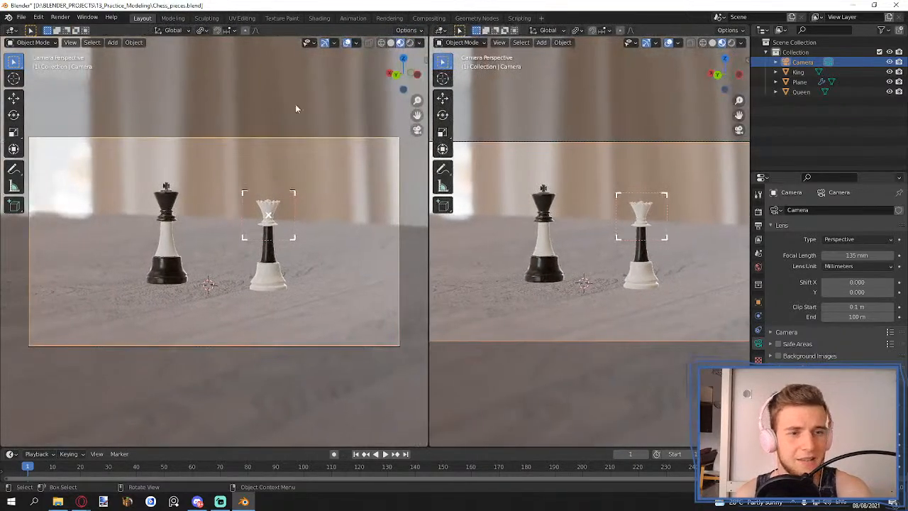
click(13, 32)
click(43, 122)
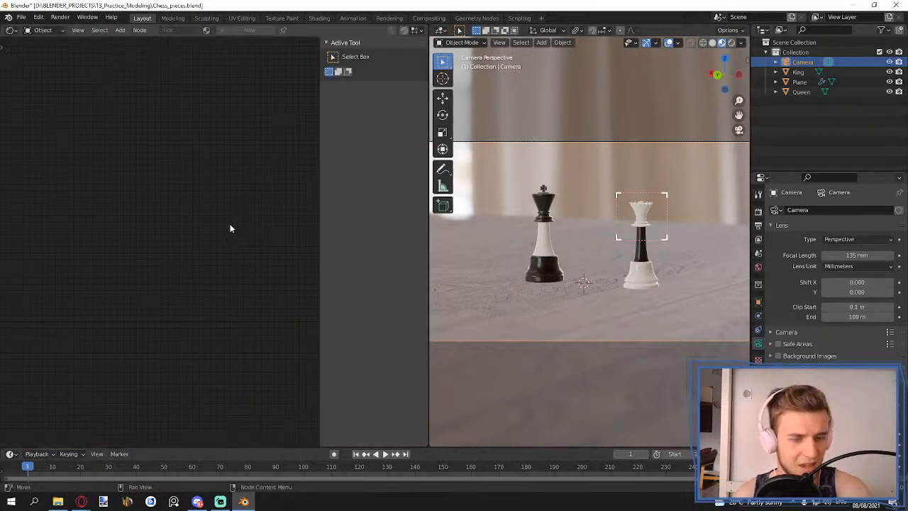
key(n)
- Select the queen and examine the gradient, ColorRamp and mix nodes of its White_Plastic material
click(643, 212)
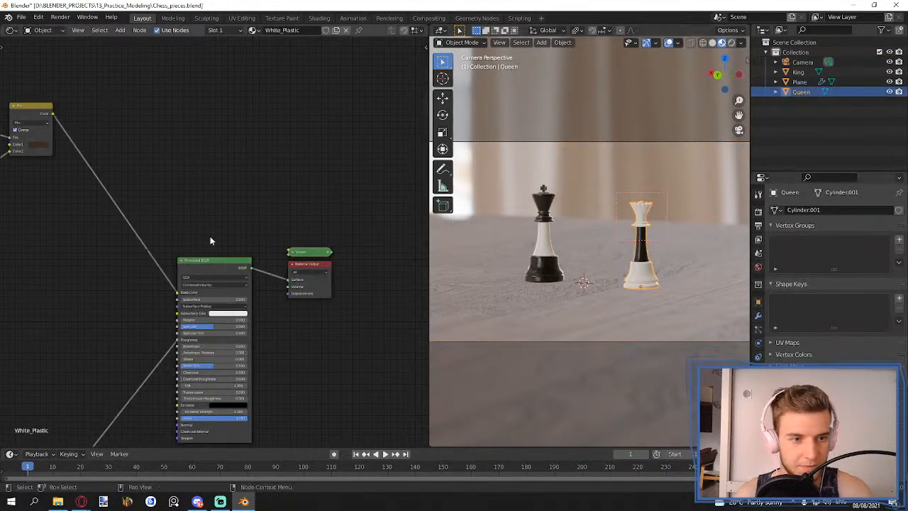
middle_drag(139, 178, 338, 182)
scroll(213, 217, up, 3)
middle_drag(212, 216, 363, 180)
middle_drag(241, 273, 331, 242)
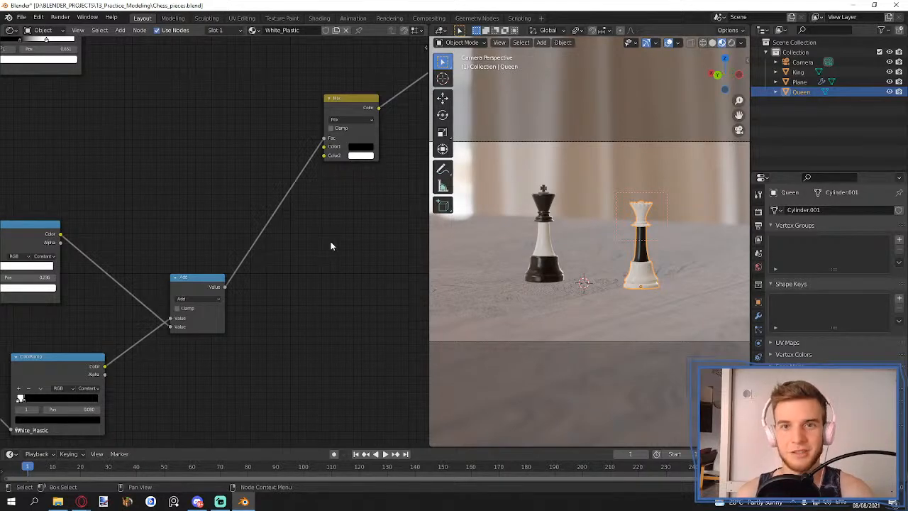
scroll(325, 247, down, 3)
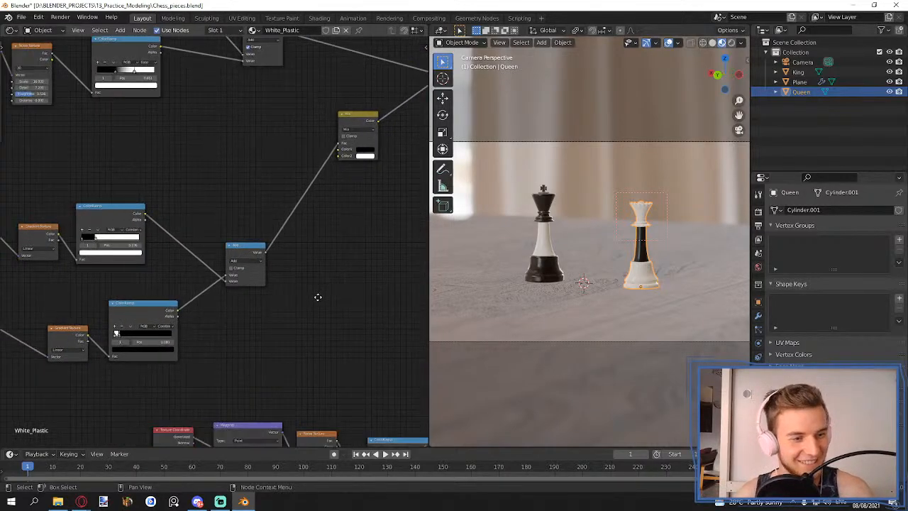
middle_drag(232, 277, 327, 162)
scroll(272, 228, up, 4)
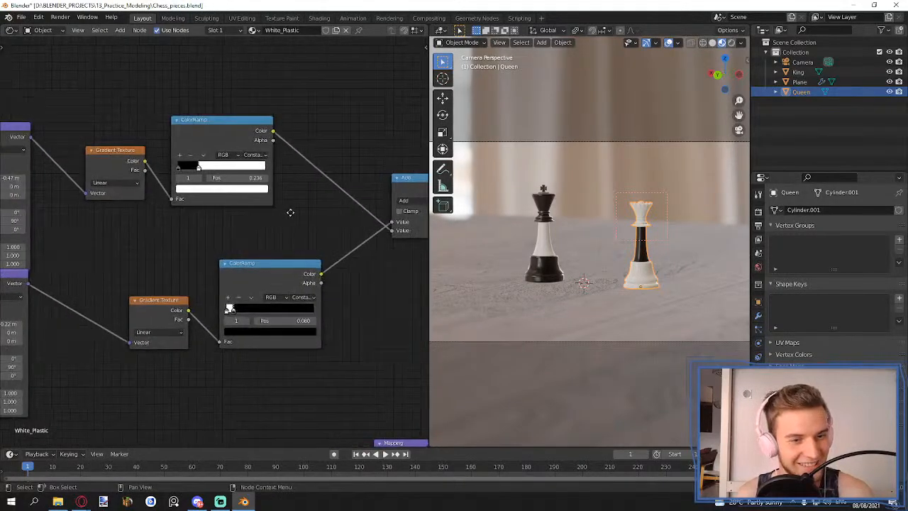
middle_drag(279, 139, 196, 224)
scroll(288, 174, down, 5)
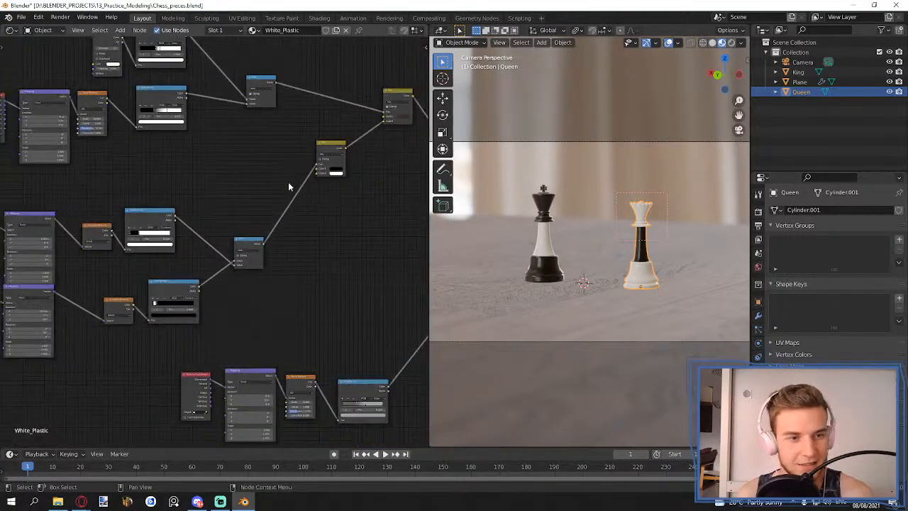
- Move the lower ColorRamp node in the king's Black_Plastic material clear of the Gradient Texture node it overlaps
click(544, 226)
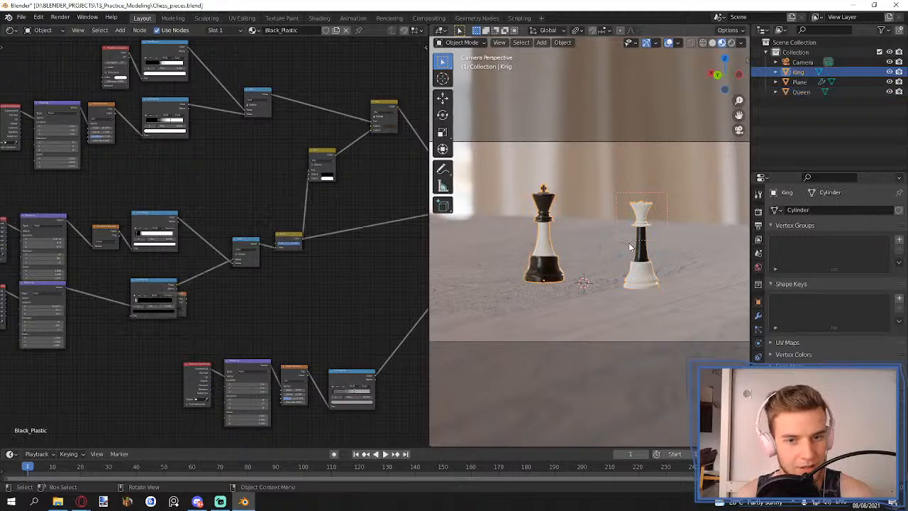
click(639, 251)
middle_drag(422, 233, 401, 233)
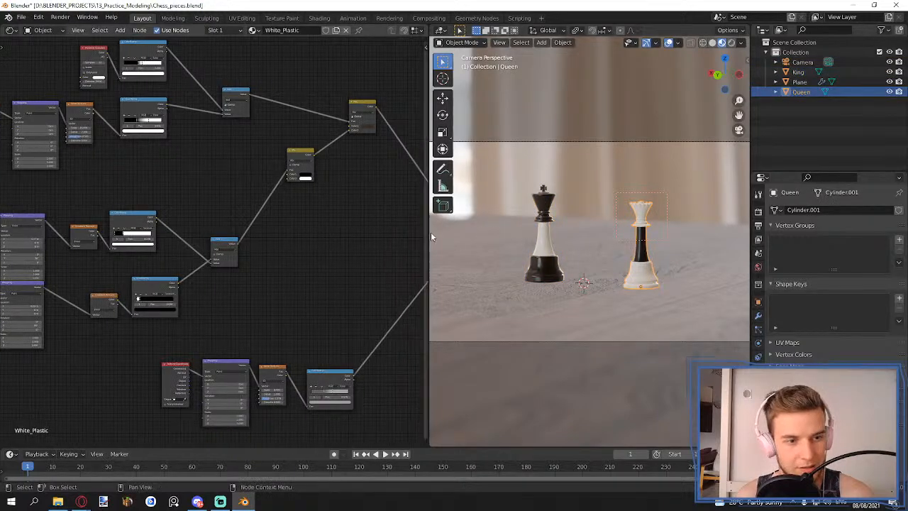
click(551, 245)
drag(132, 290, 190, 300)
- Compare the queen's White_Plastic node tree with the king's Black_Plastic node tree
click(637, 252)
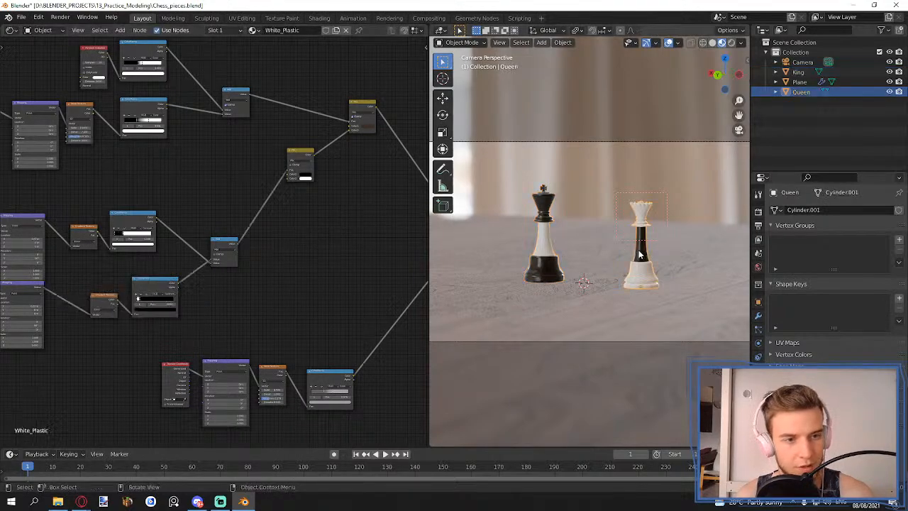
click(550, 258)
click(640, 277)
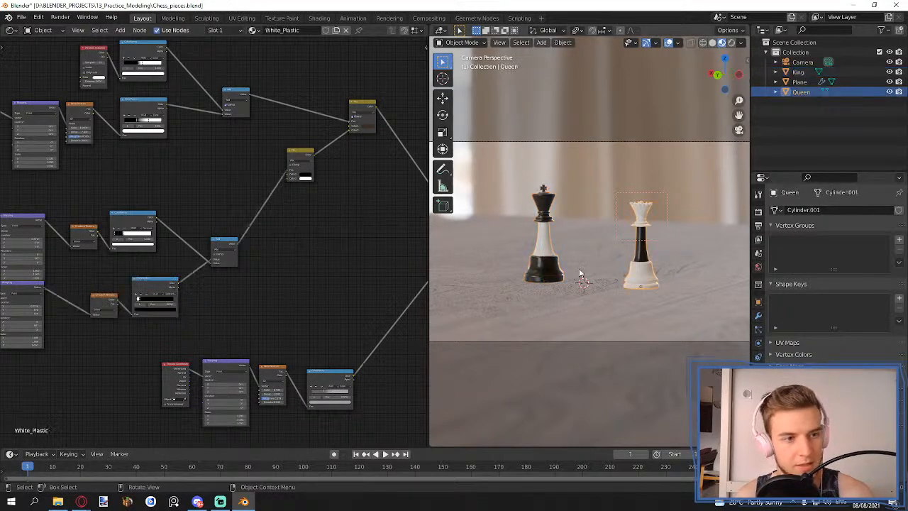
click(544, 266)
click(642, 276)
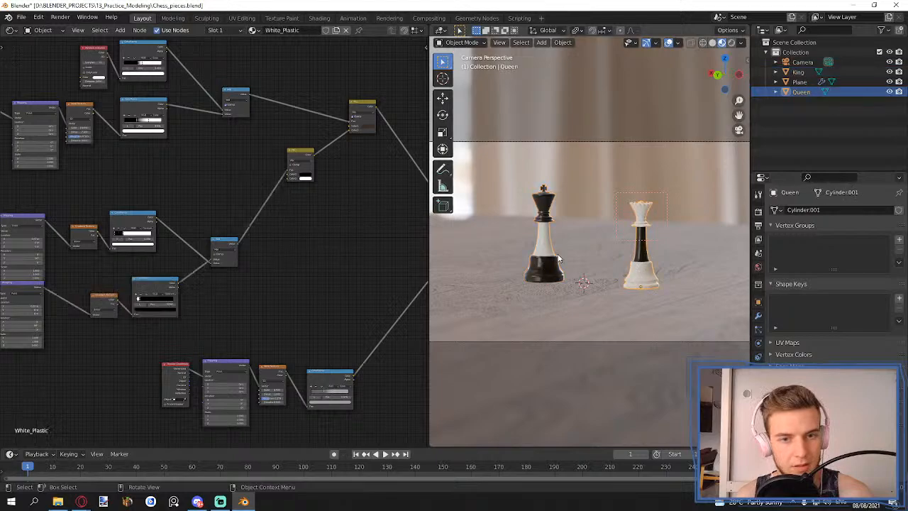
click(549, 257)
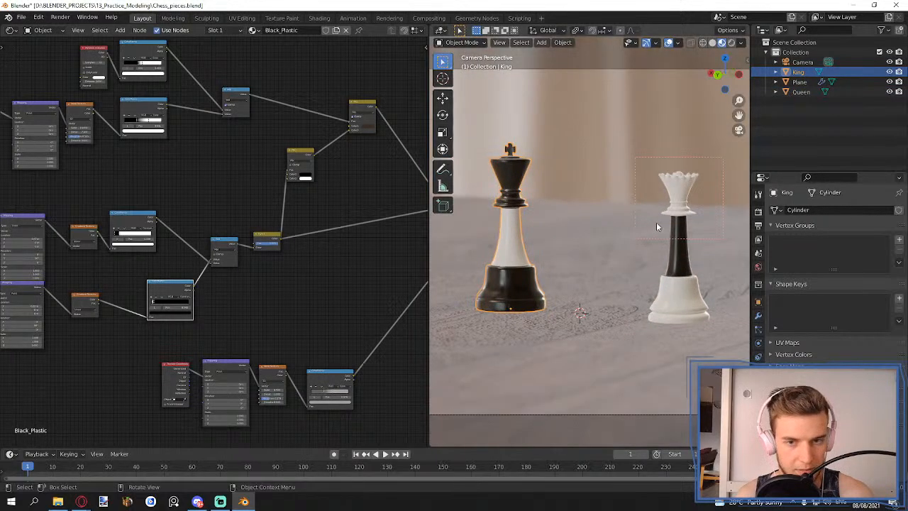
- Frame the queen's head closely in the camera view and preview the render region in Rendered shading
middle_drag(656, 222, 642, 227)
key(KP_0)
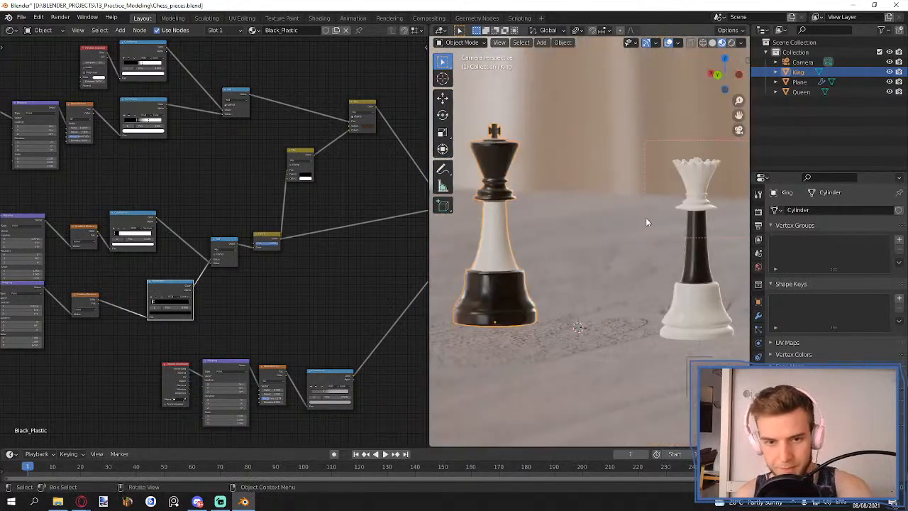
key(KP_0)
key(z)
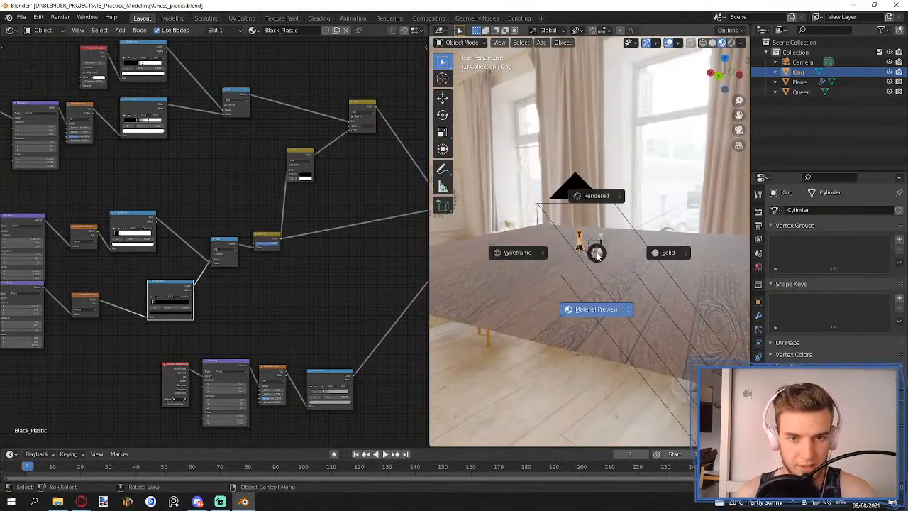
click(594, 322)
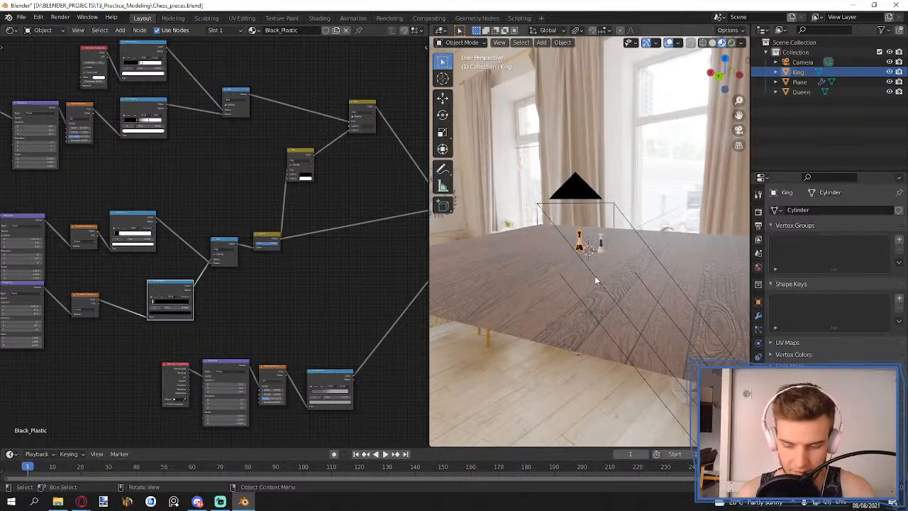
key(KP_0)
key(z)
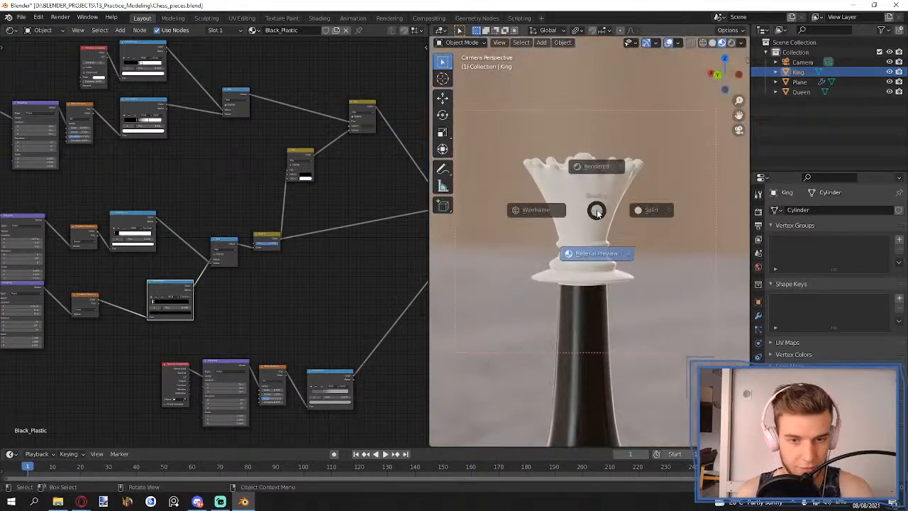
click(597, 159)
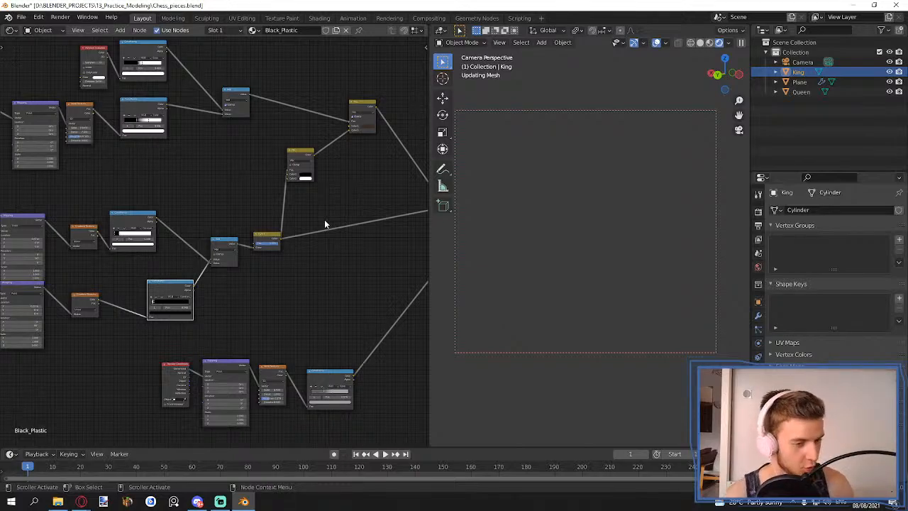
mouse_move(82, 502)
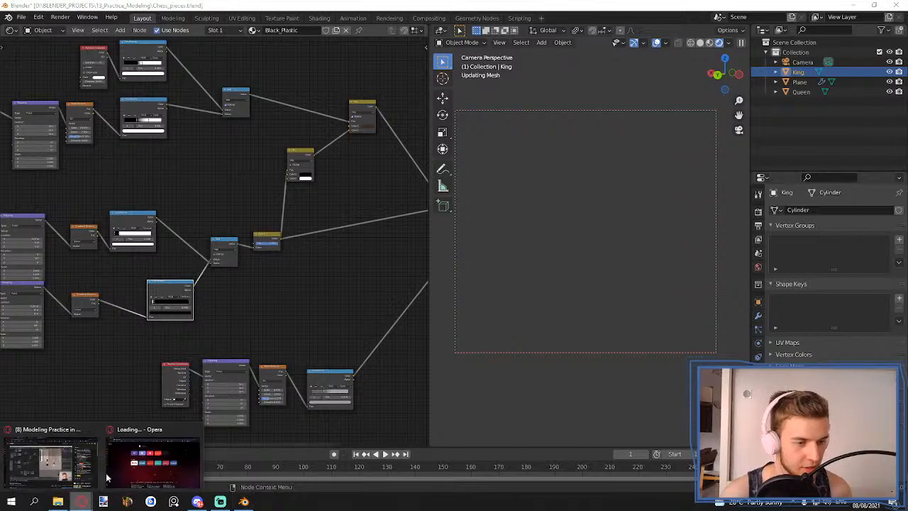
click(178, 446)
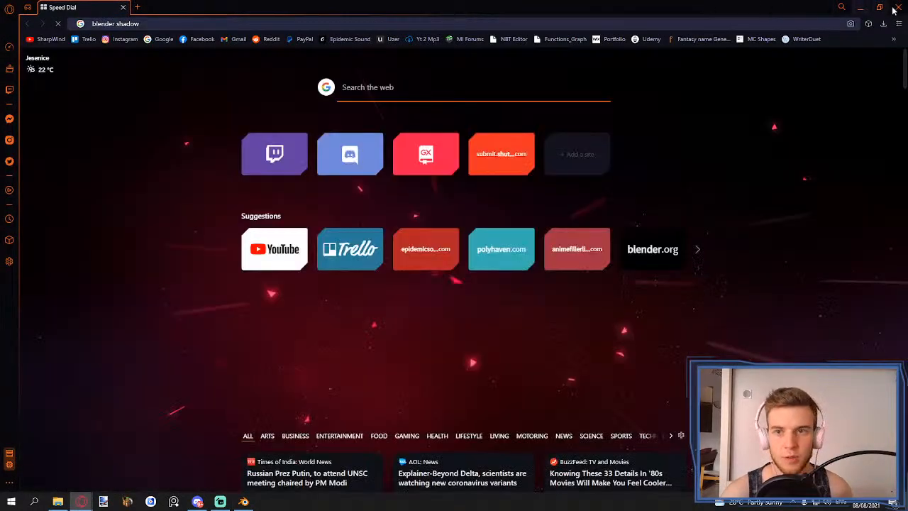
click(897, 8)
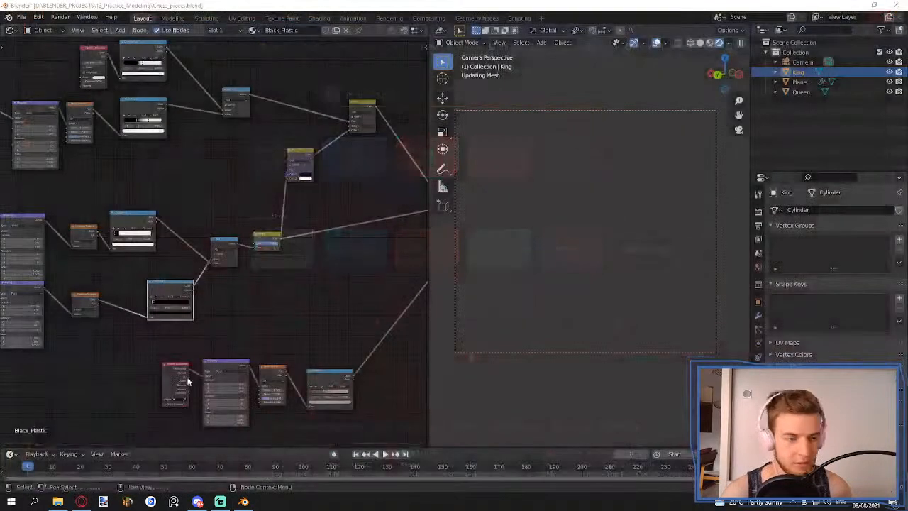
click(83, 505)
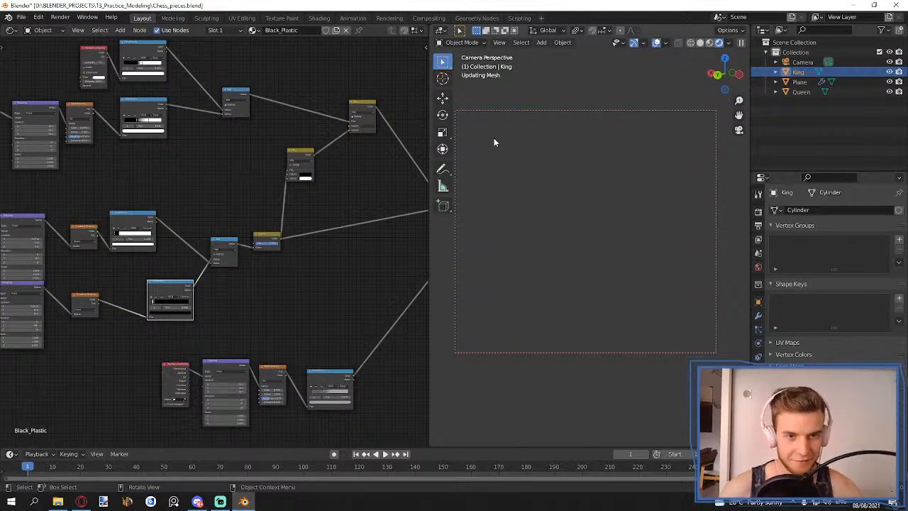
- Return the camera viewport to Material Preview shading
key(z)
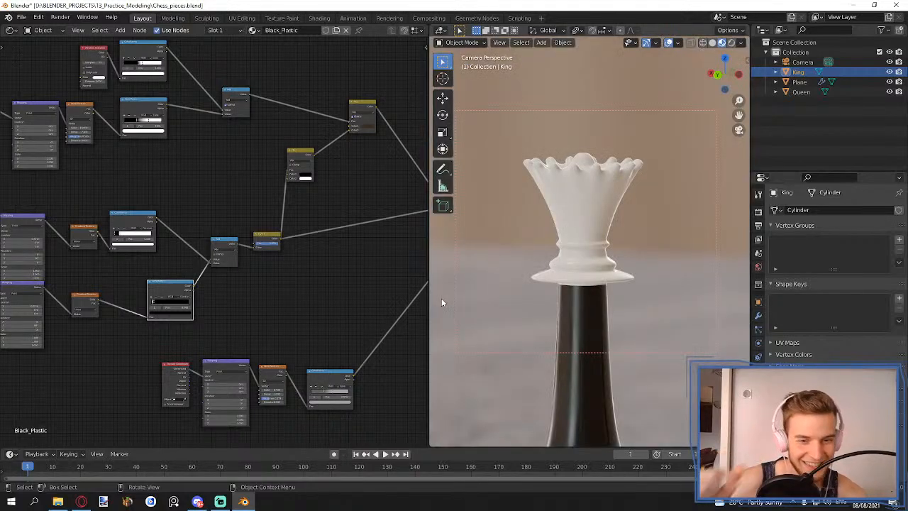
- Select the queen in the full camera view and preview the render region around its head in Rendered shading
scroll(622, 360, down, 5)
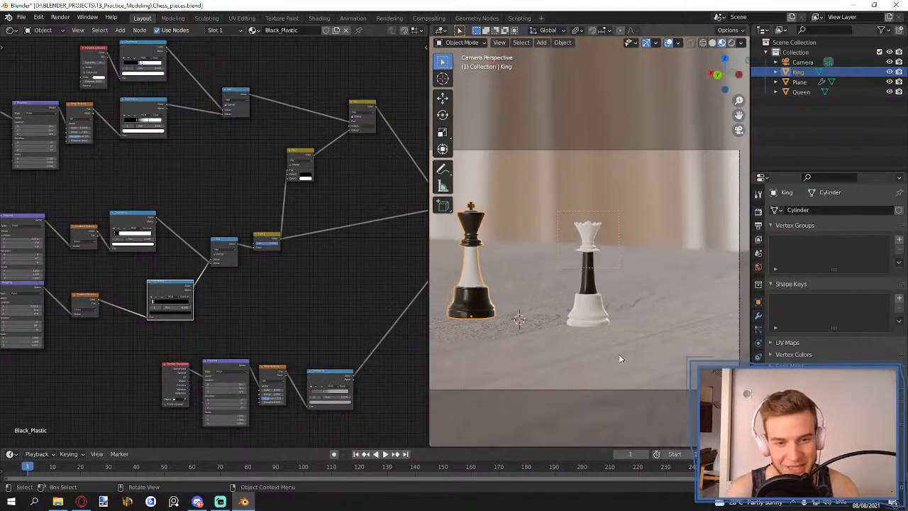
click(586, 241)
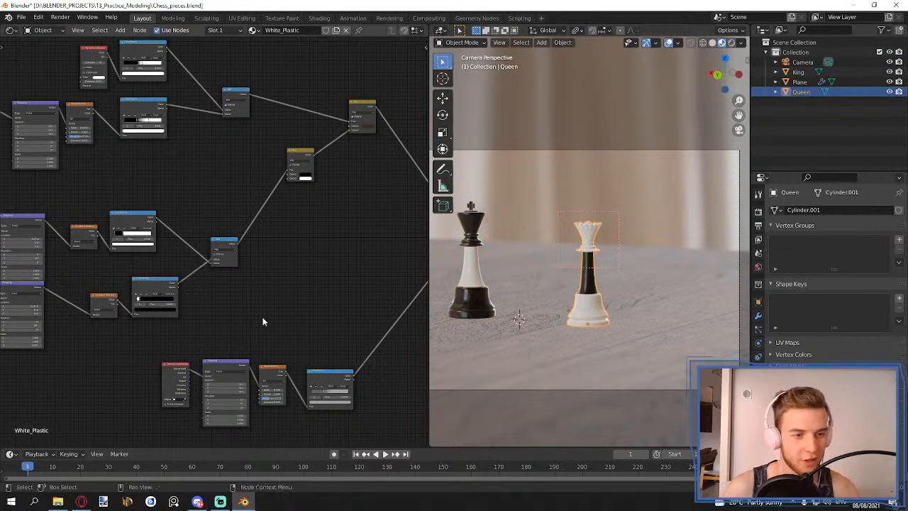
key(KP_Decimal)
key(Home)
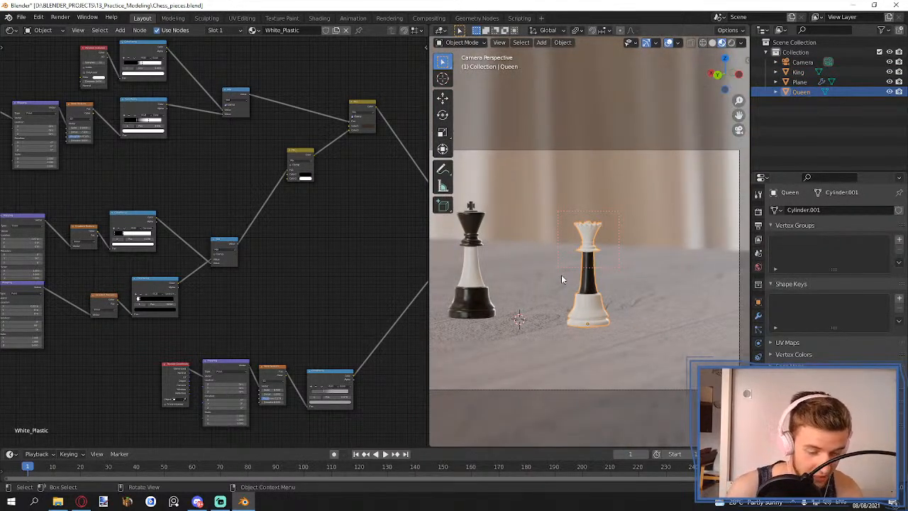
key(z)
click(561, 221)
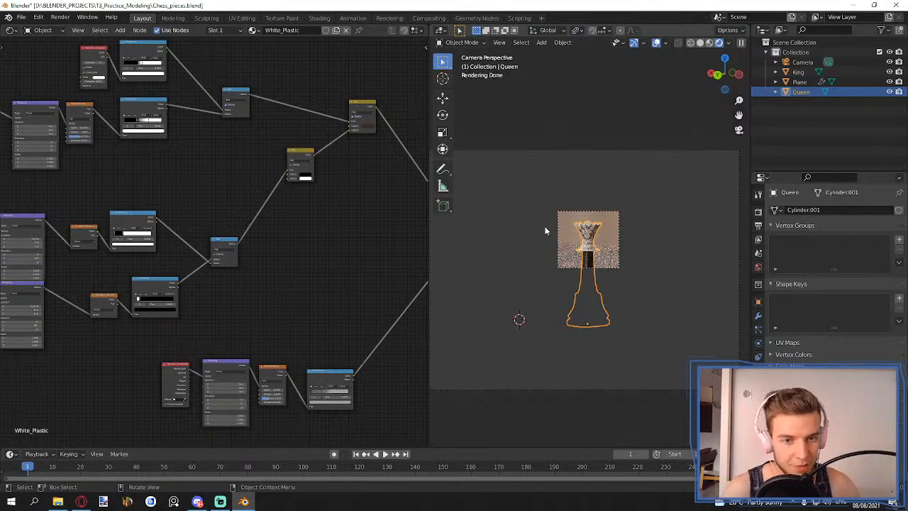
- Try Multiply on White_Plastic's math node that combines the two gradient ColorRamps, and set it back to Add
scroll(242, 324, up, 2)
scroll(293, 246, up, 2)
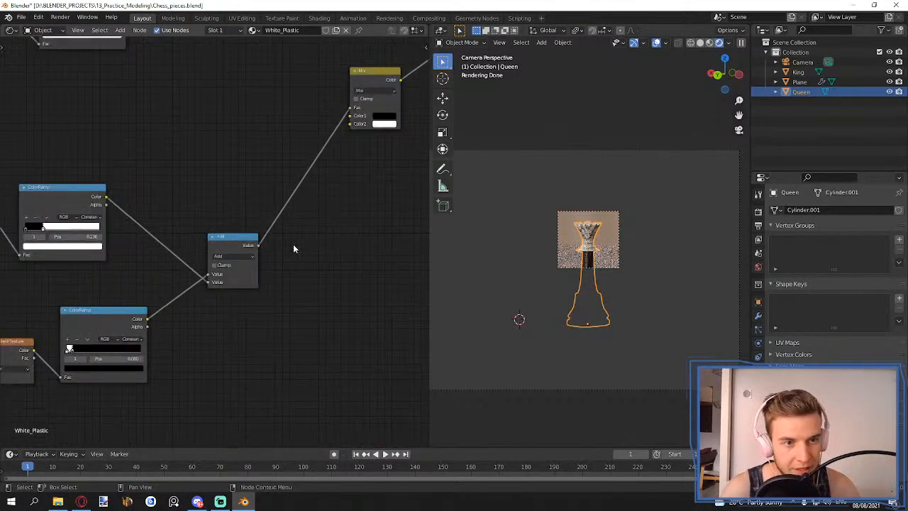
scroll(280, 256, up, 2)
middle_drag(272, 242, 277, 303)
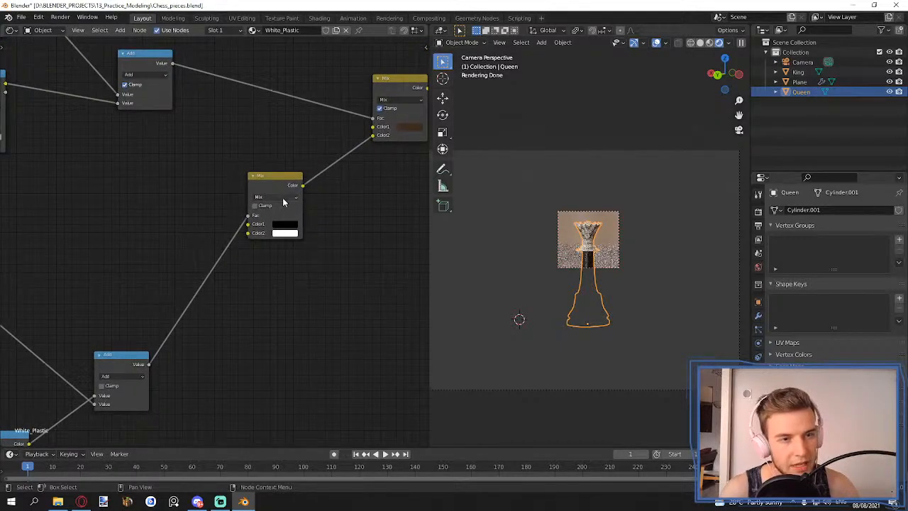
click(282, 197)
middle_drag(200, 330, 343, 208)
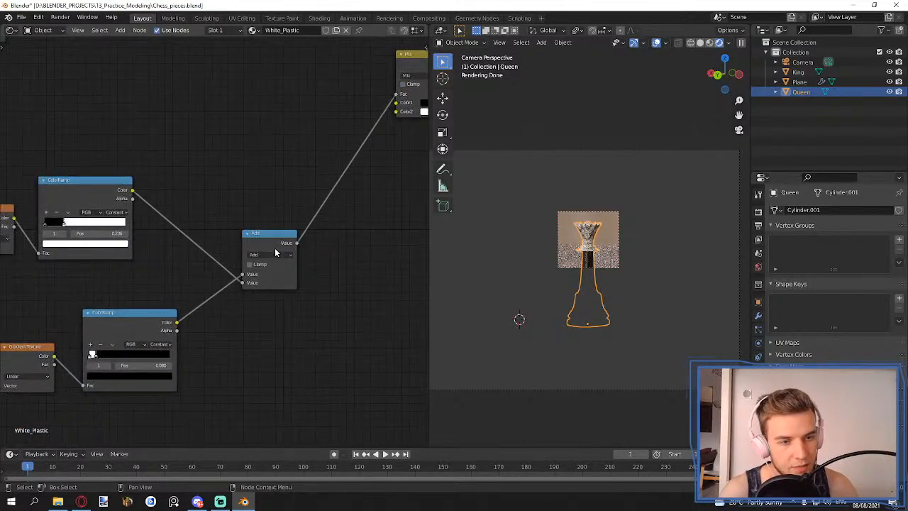
click(273, 254)
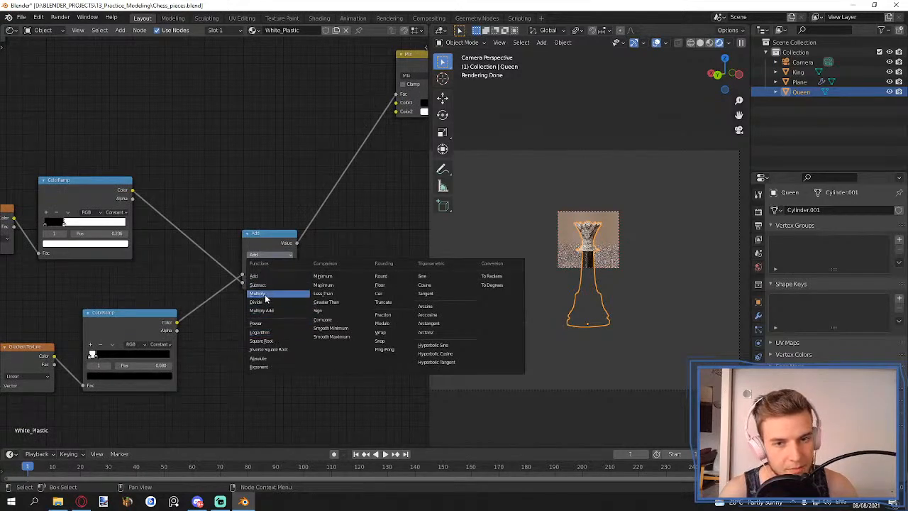
click(265, 293)
click(271, 257)
click(270, 276)
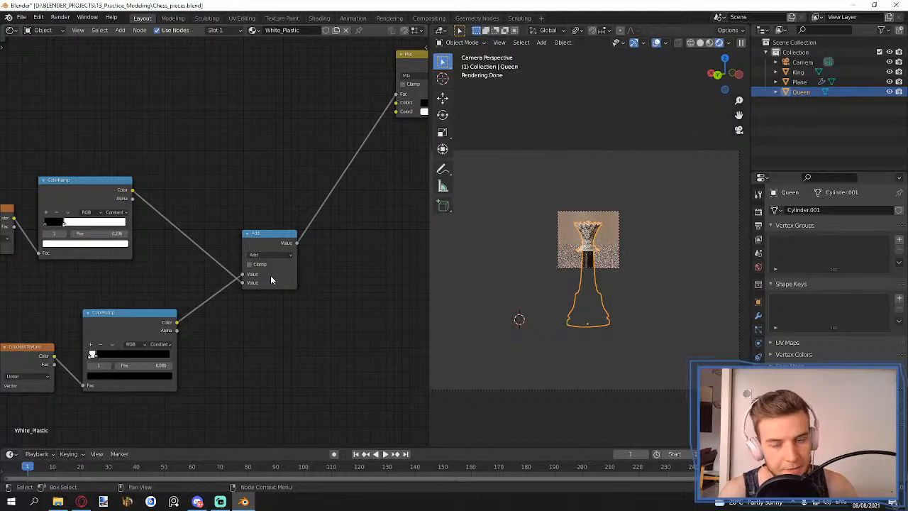
middle_drag(244, 316, 334, 308)
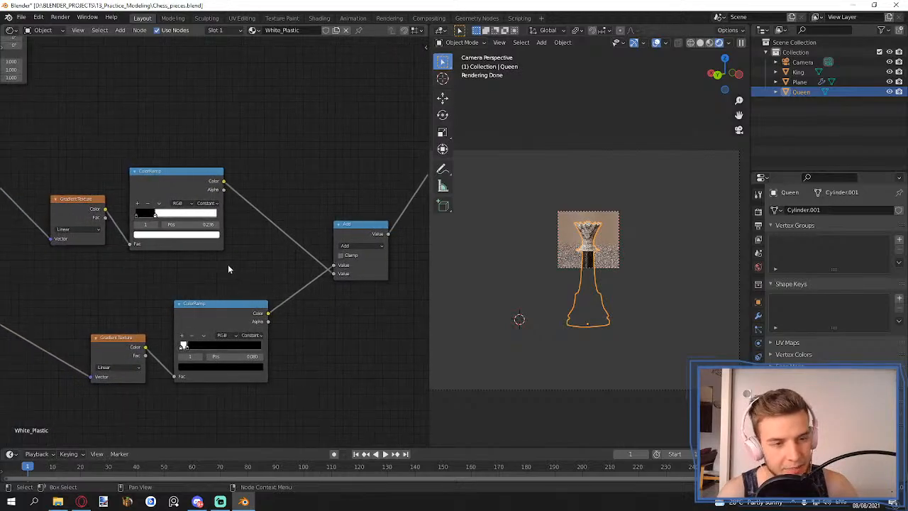
mouse_move(228, 269)
middle_down()
mouse_move(290, 244)
mouse_move(228, 260)
middle_up()
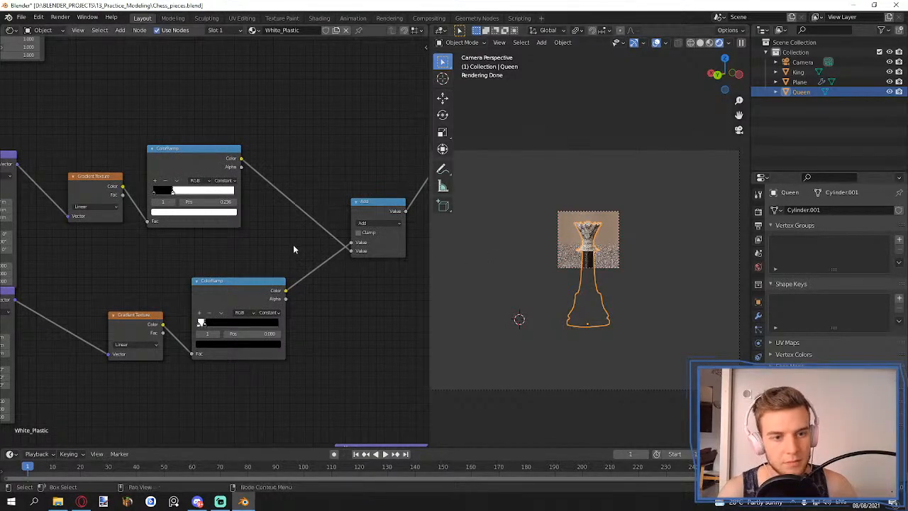
- Set the render region over the king's white middle section, preview it in Rendered shading from the camera, and select the king
key(z)
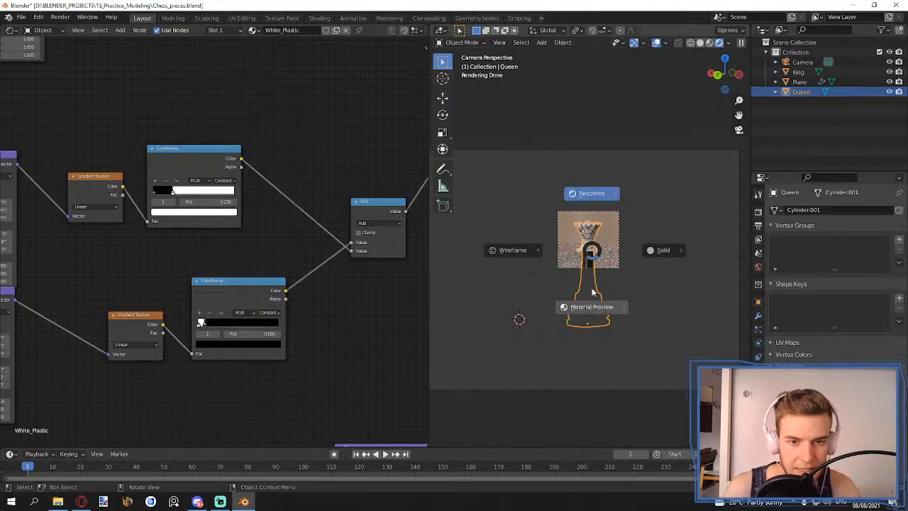
click(593, 297)
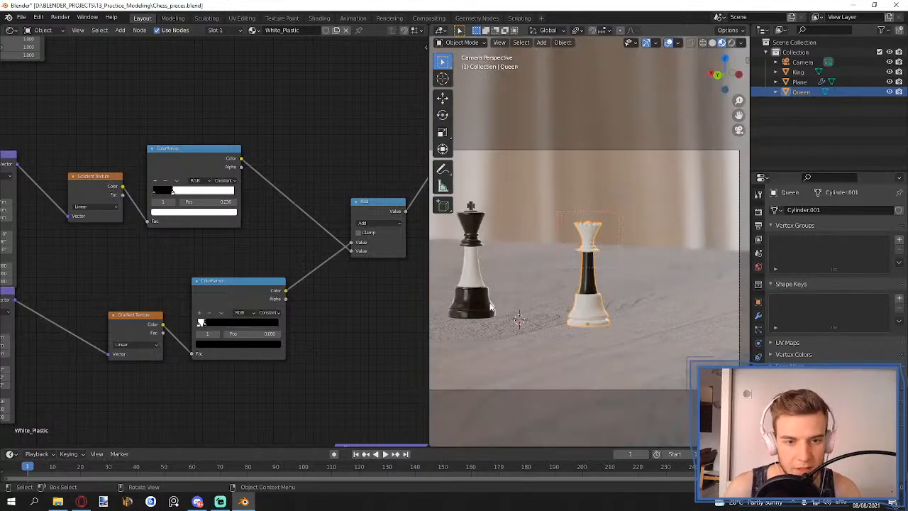
middle_drag(511, 296, 531, 300)
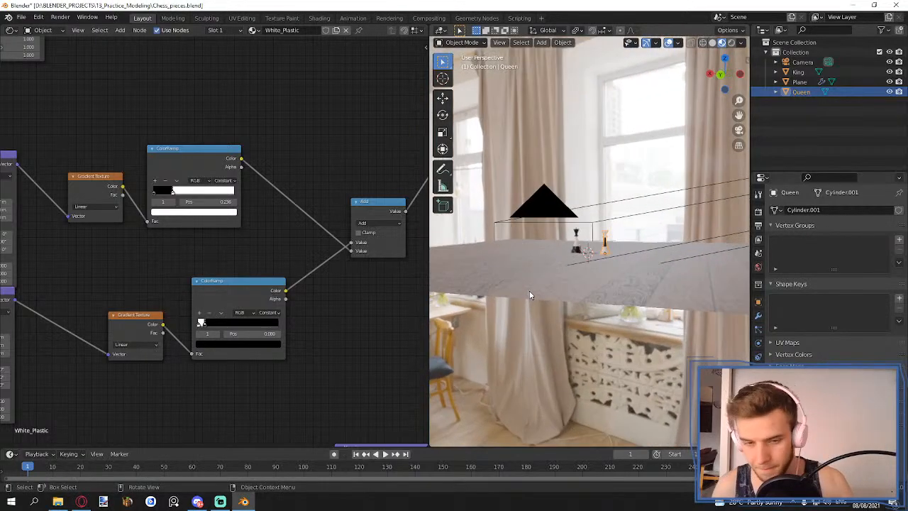
key(KP_0)
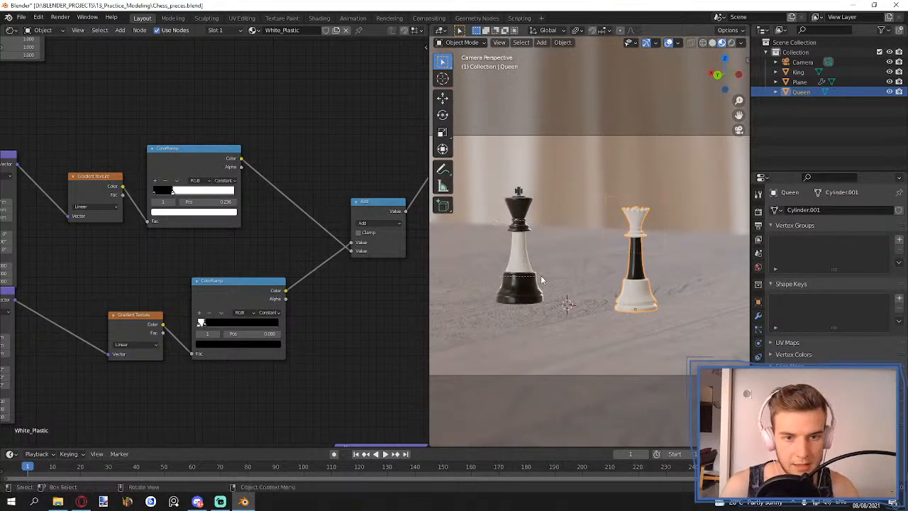
key(z)
click(544, 195)
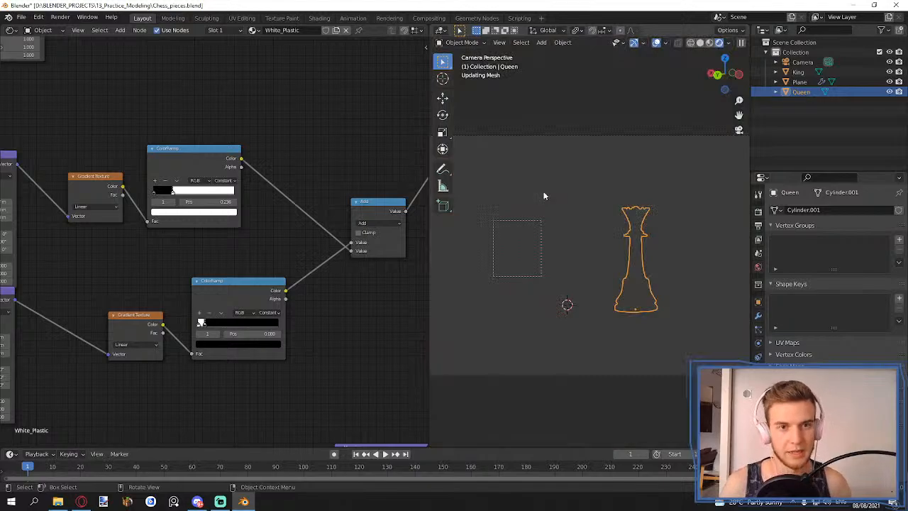
click(516, 236)
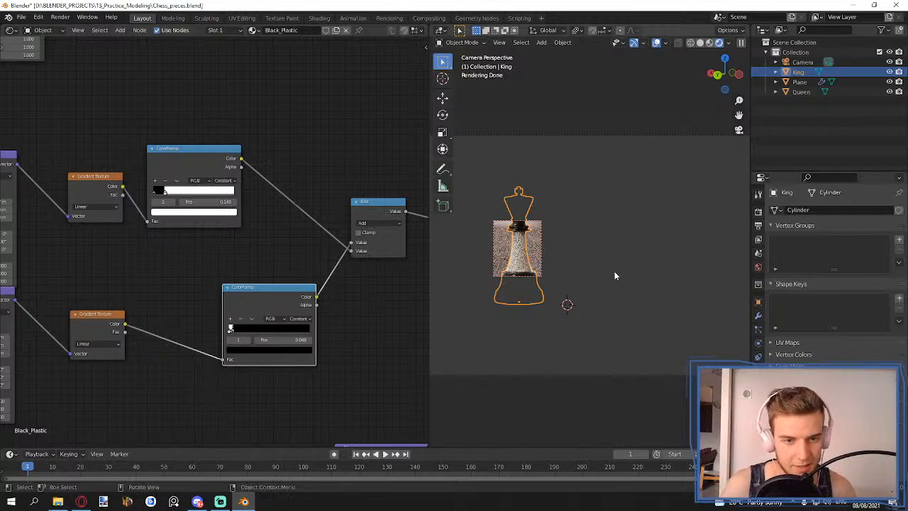
- Restrict the render region to a small box tightly around the queen's head
key(ctrl+b)
drag(614, 218, 674, 280)
key(ctrl+b)
drag(621, 201, 650, 235)
key(ctrl+b)
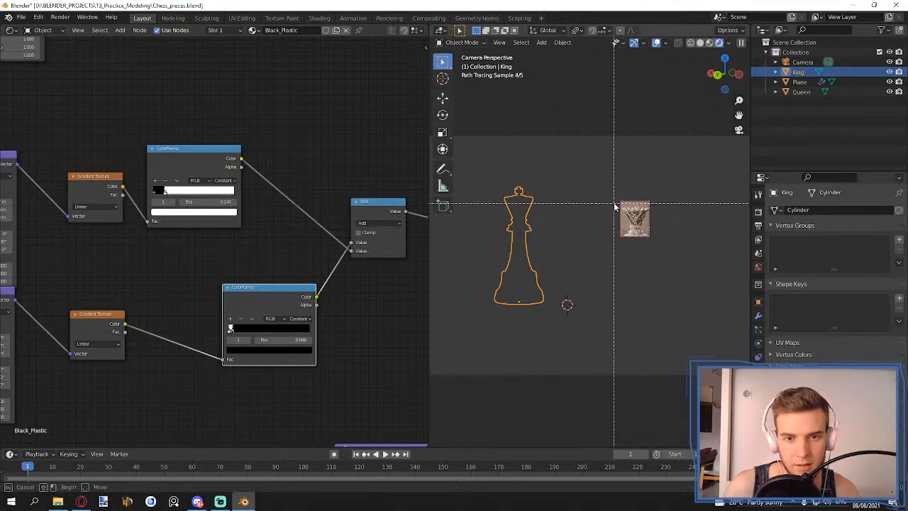
drag(616, 202, 657, 244)
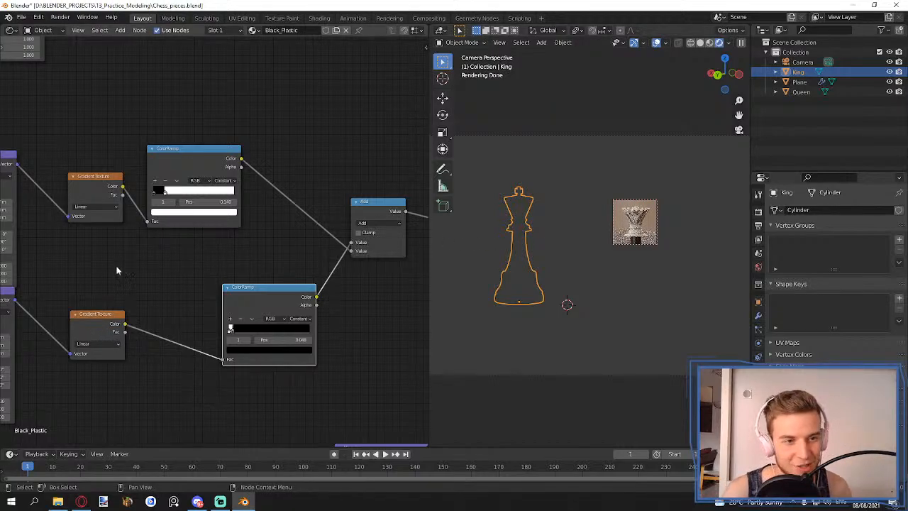
- Try Multiply on Black_Plastic's clamped math node joining the ambient occlusion and noise ColorRamps, and set it back to Add
scroll(228, 257, down, 2)
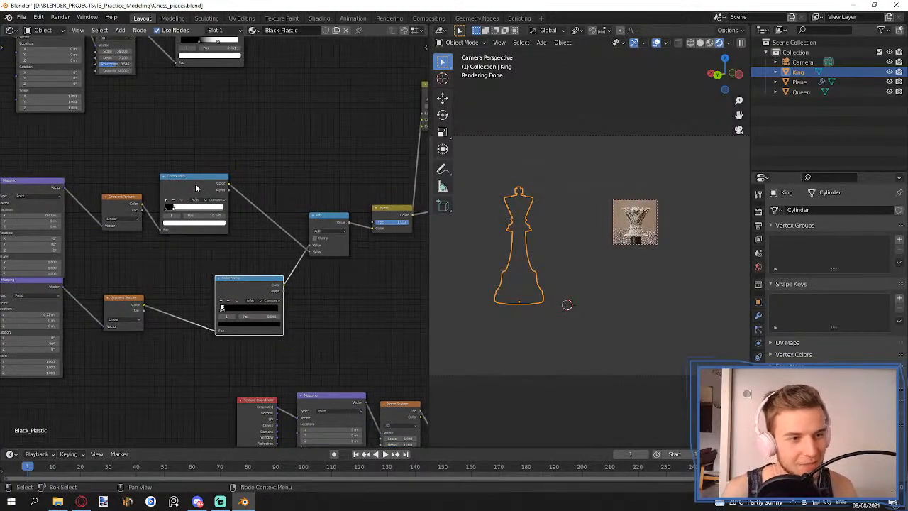
scroll(138, 237, up, 6)
middle_drag(133, 281, 162, 274)
scroll(184, 256, down, 6)
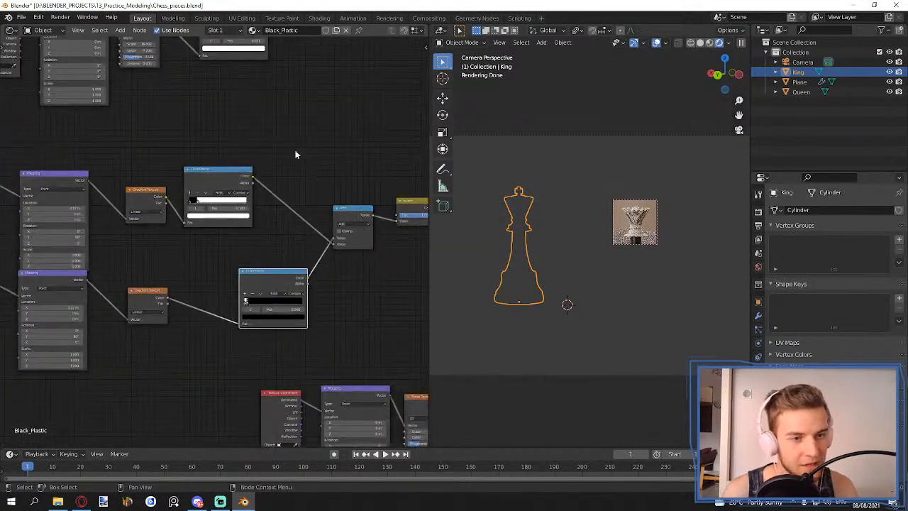
middle_drag(294, 150, 174, 300)
scroll(314, 302, up, 3)
scroll(270, 273, down, 1)
middle_drag(270, 273, 185, 274)
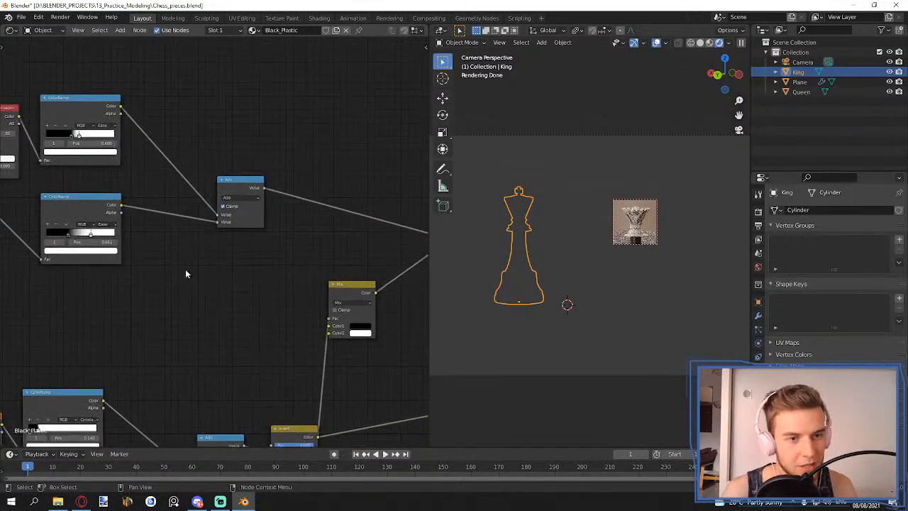
click(239, 197)
click(236, 232)
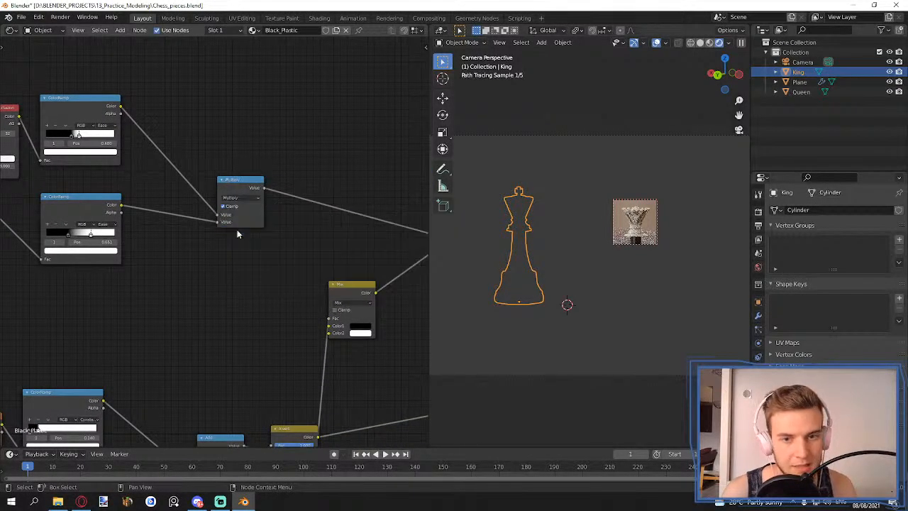
click(240, 198)
click(231, 206)
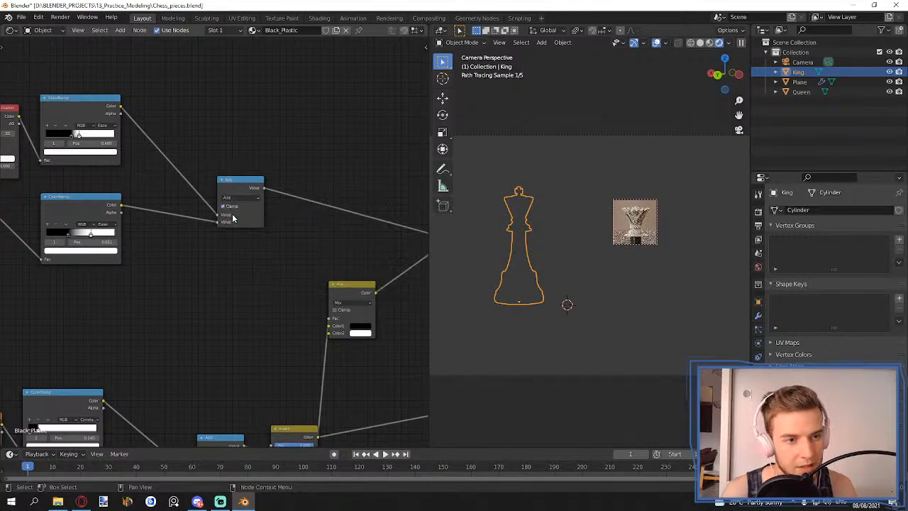
middle_drag(192, 263, 333, 262)
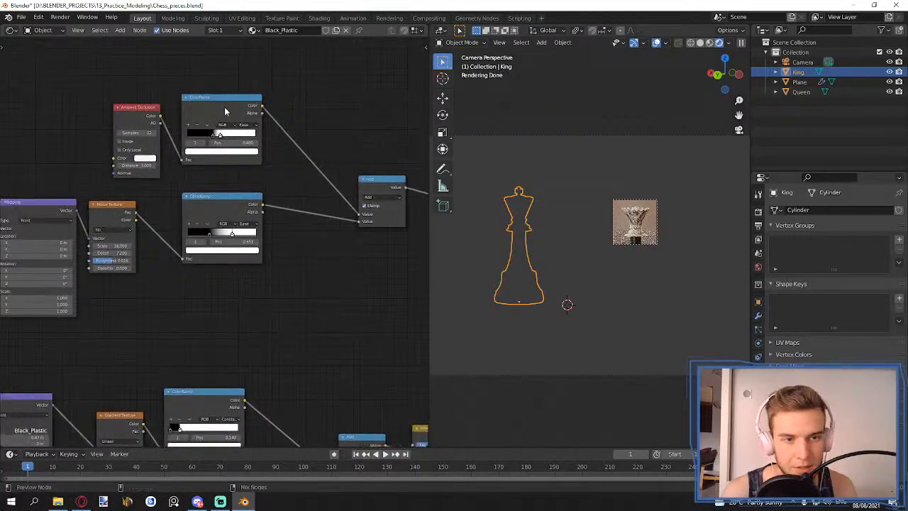
- Preview the output of the ColorRamp fed by Ambient Occlusion in Black_Plastic and move that ColorRamp up, away from its neighbours
click(226, 111)
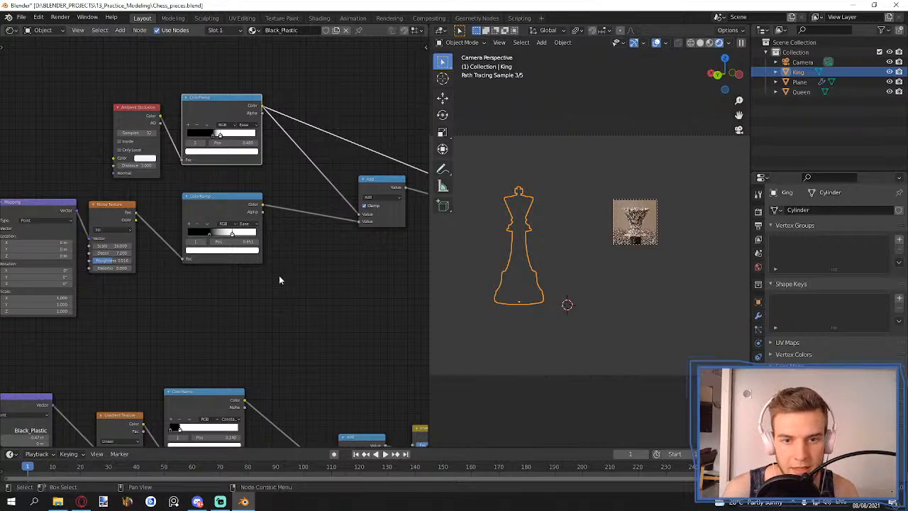
middle_drag(345, 281, 280, 304)
scroll(166, 281, down, 1)
middle_drag(223, 142, 262, 143)
drag(196, 171, 213, 159)
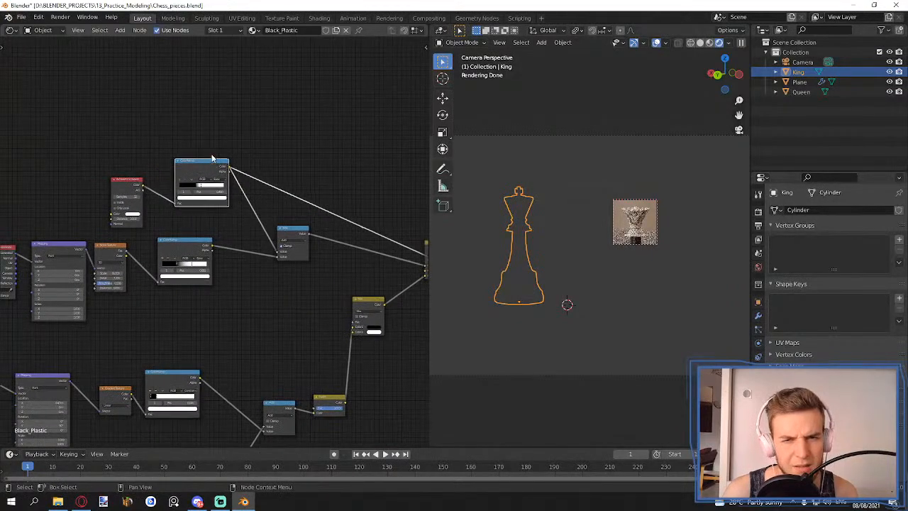
- Try moving the black stop of the ambient occlusion ColorRamp to position 0.122 and undo the change
scroll(214, 155, up, 8)
scroll(216, 155, up, 4)
drag(207, 193, 167, 201)
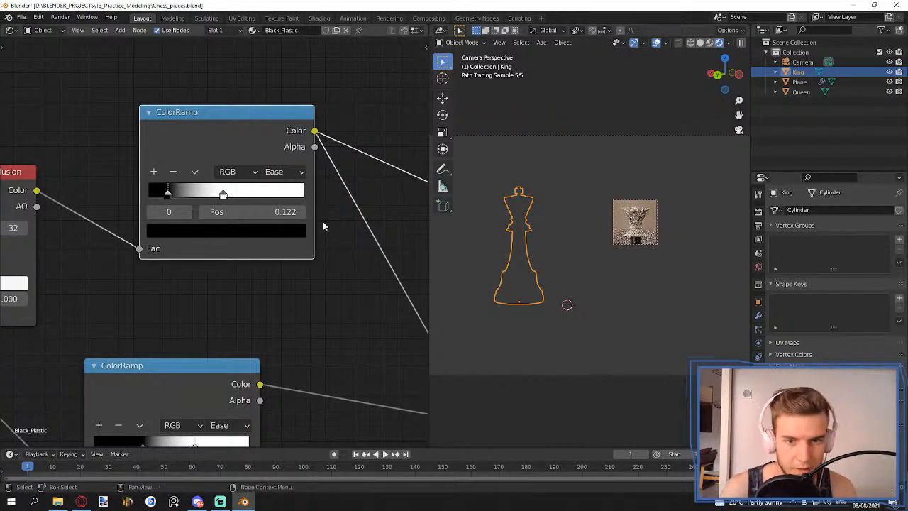
key(ctrl+z)
- Preview the output of the clamped Add node that combines the ambient occlusion and noise ColorRamps in Black_Plastic
scroll(319, 273, down, 3)
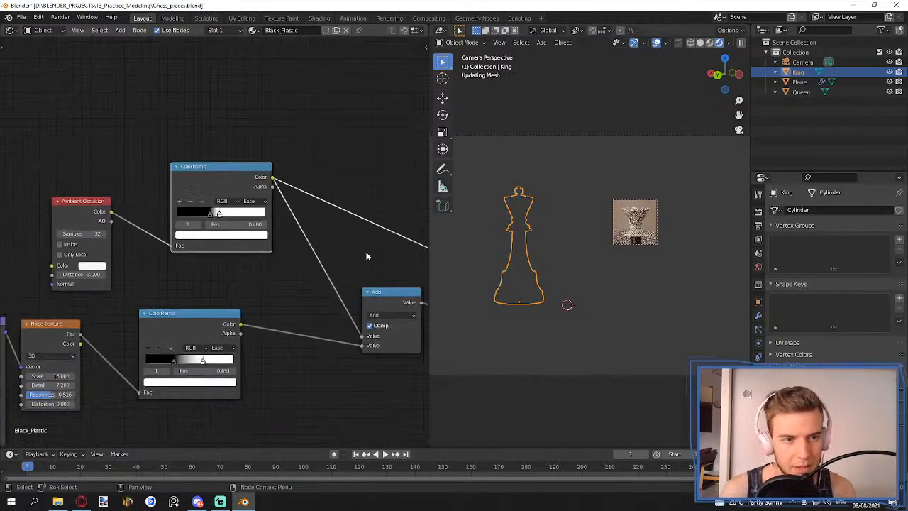
scroll(358, 252, down, 2)
middle_drag(354, 250, 27, 171)
middle_drag(249, 184, 73, 116)
drag(284, 276, 227, 226)
middle_drag(295, 225, 393, 211)
middle_drag(226, 136, 358, 206)
scroll(359, 206, down, 3)
middle_drag(145, 122, 217, 132)
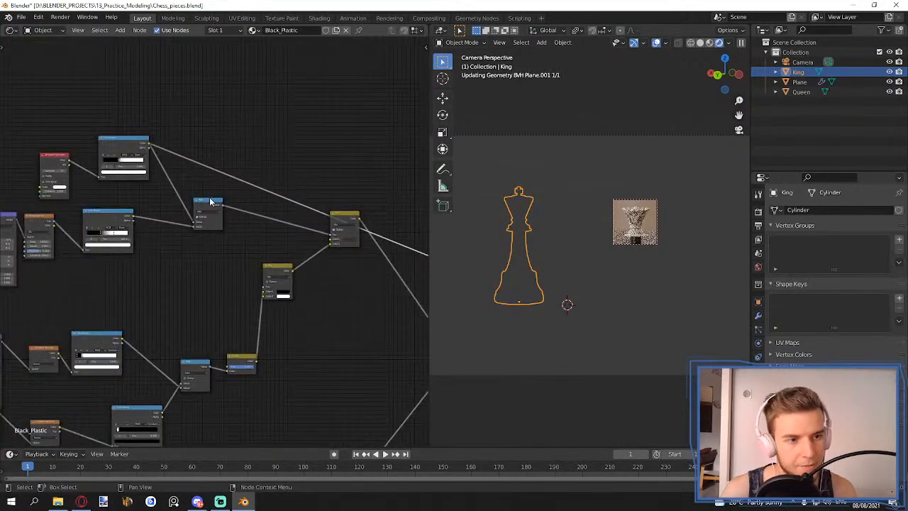
ctrl+shift+click(209, 210)
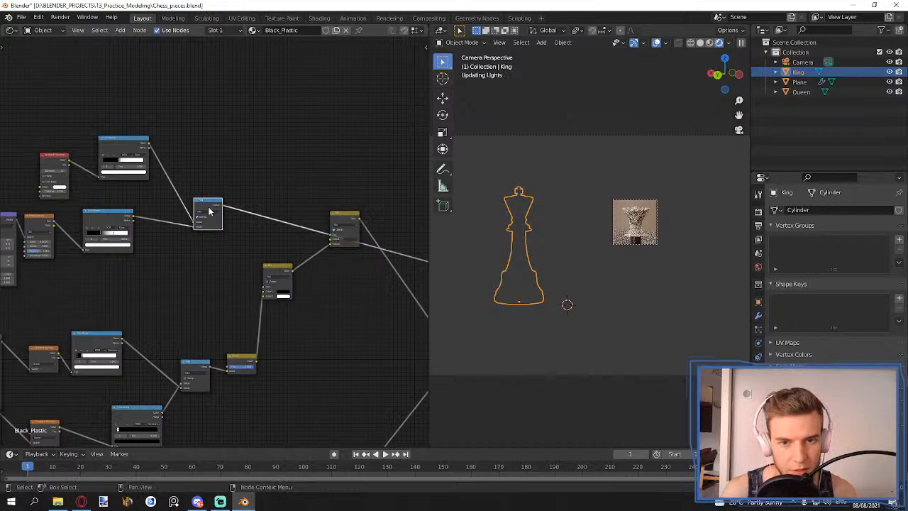
middle_drag(209, 211, 65, 229)
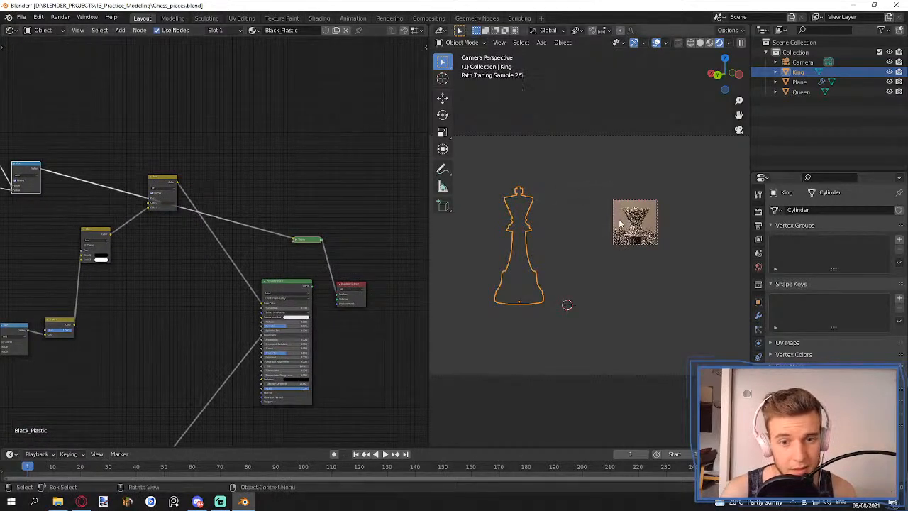
- Preview the noise texture's ColorRamp and the ambient occlusion ColorRamp one after the other to compare their outputs
middle_drag(185, 290, 379, 279)
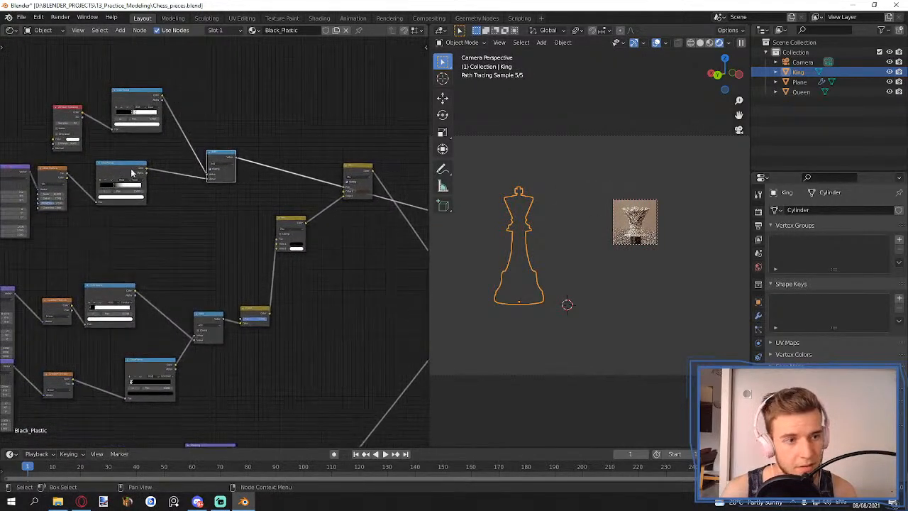
ctrl+shift+click(126, 170)
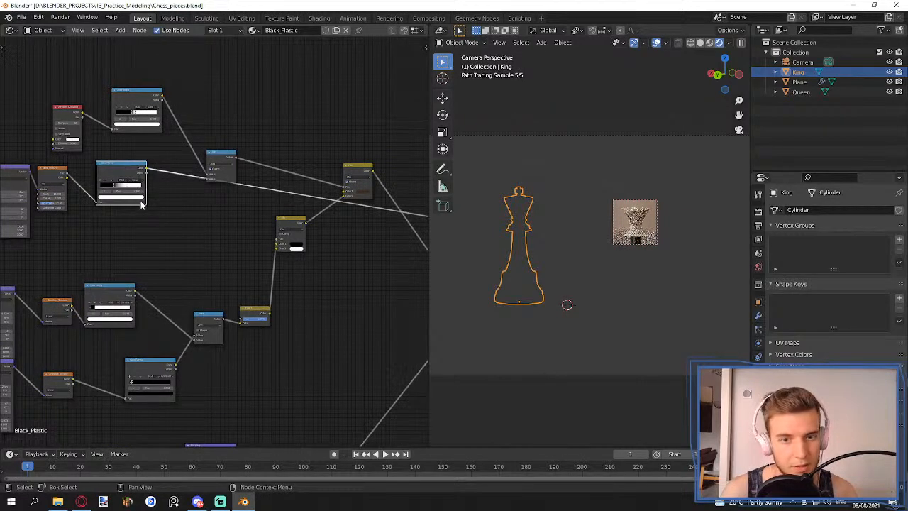
ctrl+shift+click(142, 99)
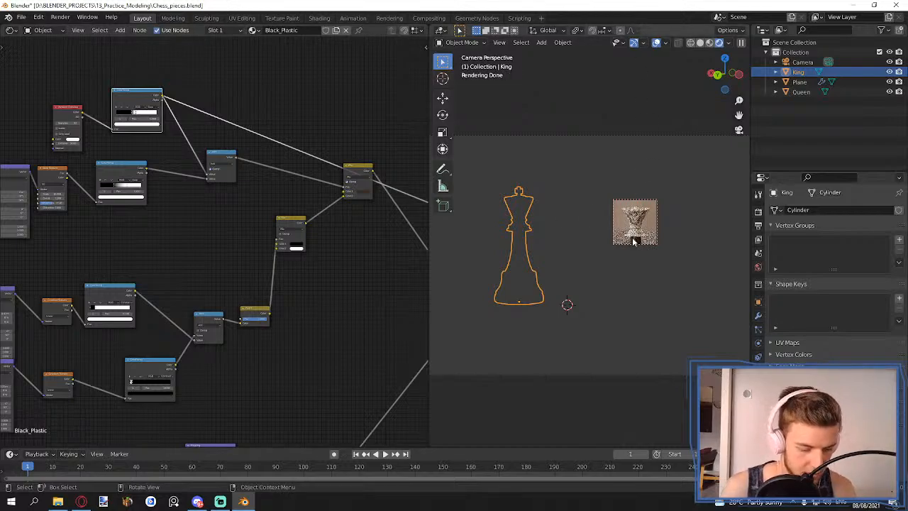
- Try to redraw the render region around the queen's head in the camera view
key(ctrl+b)
drag(600, 185, 670, 257)
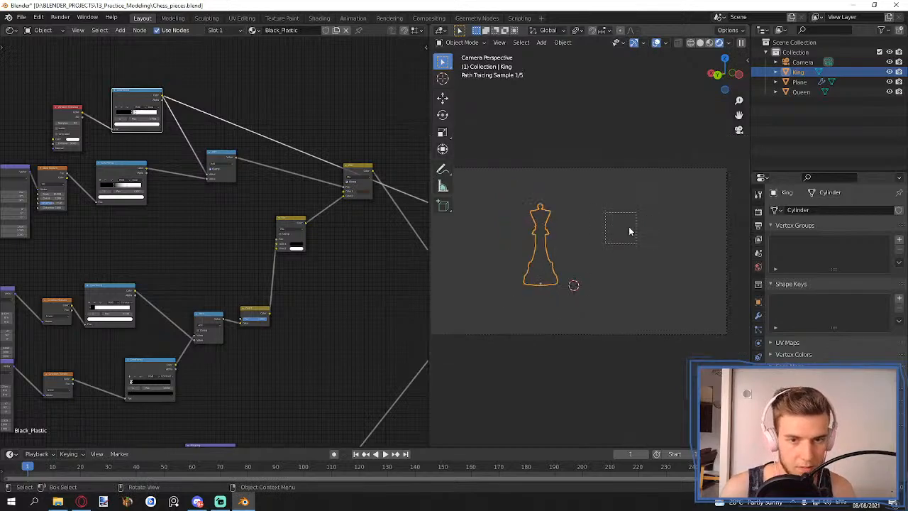
middle_drag(561, 212, 604, 215)
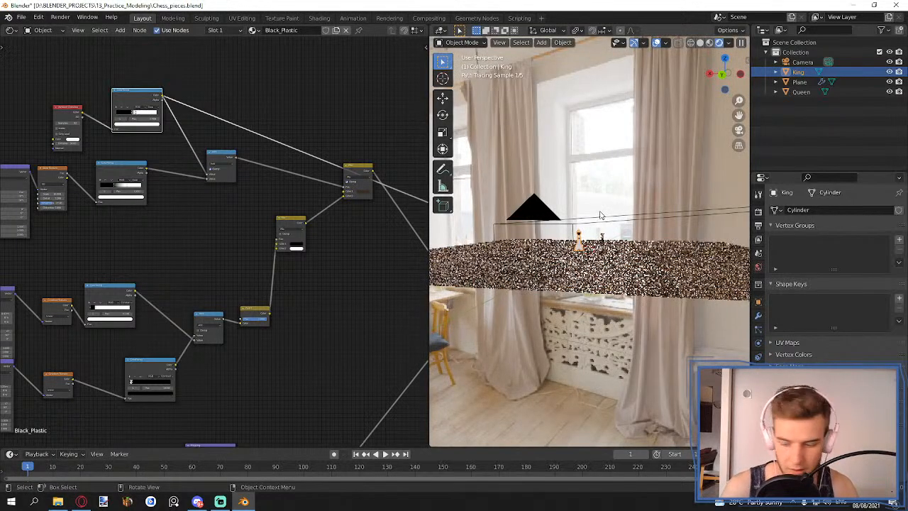
key(KP_0)
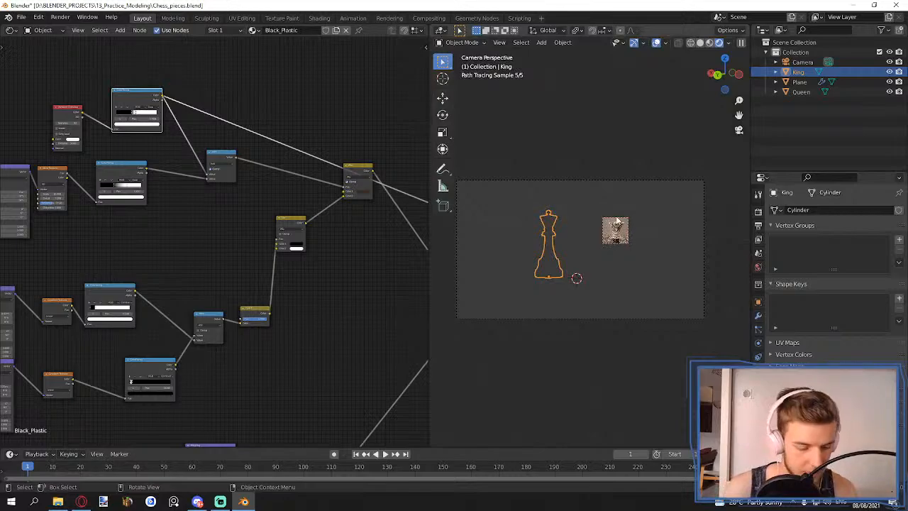
key(ctrl+b)
key(Escape)
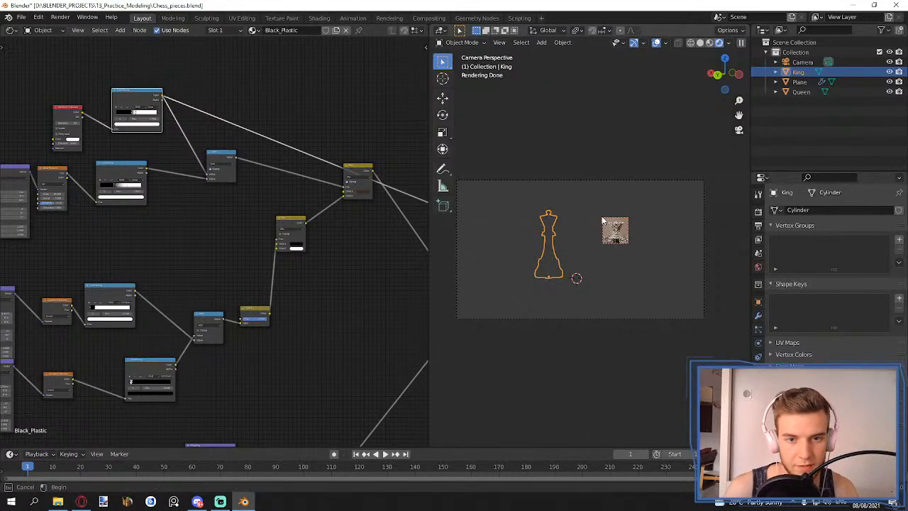
- Undo the last ColorRamp preview in Black_Plastic and return to the camera view
key(KP_0)
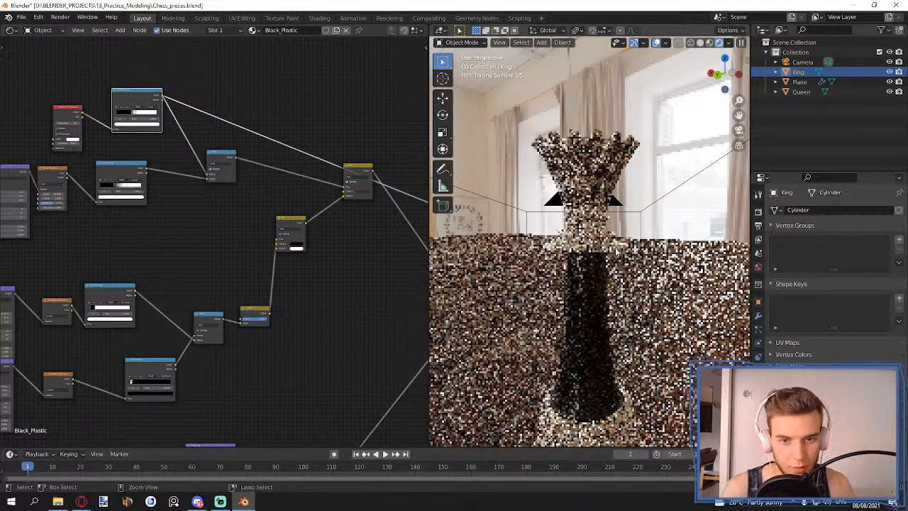
key(ctrl+z)
key(KP_0)
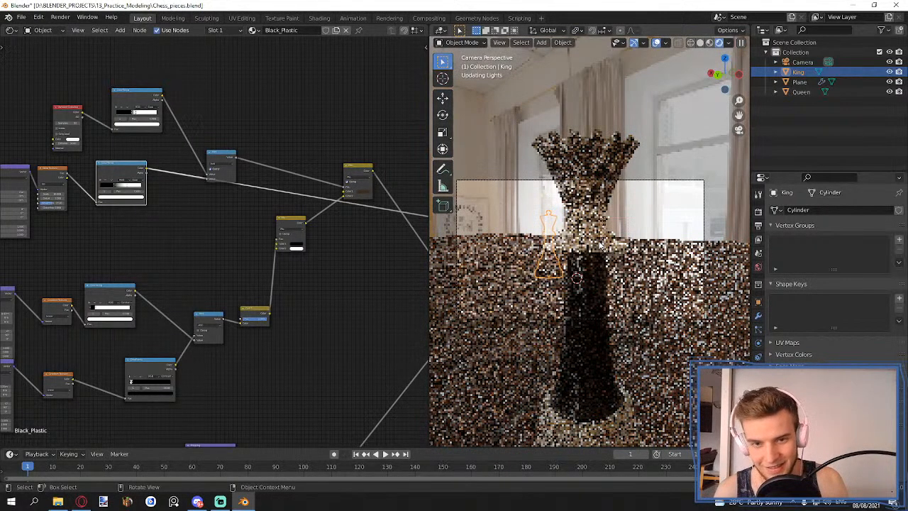
scroll(617, 239, up, 3)
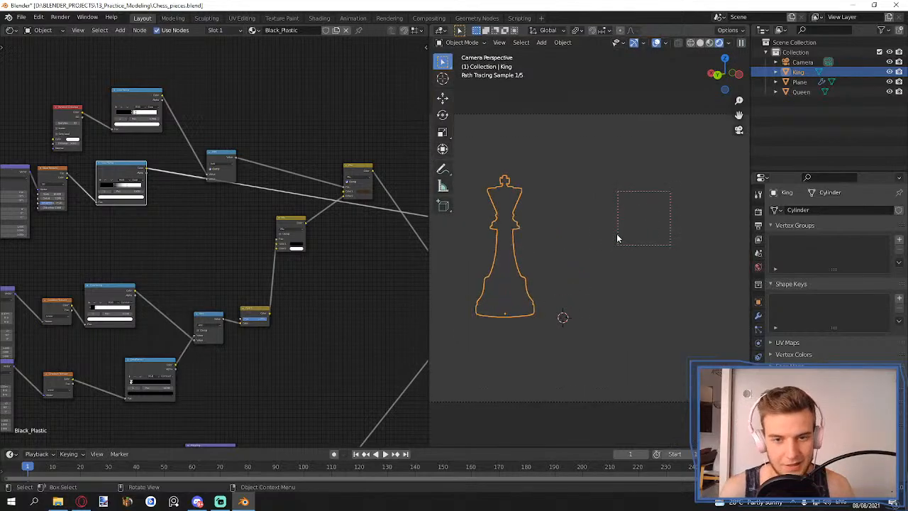
- Move the clamped Add node up slightly between the ambient occlusion and noise ColorRamps and the Mix node in Black_Plastic
click(399, 158)
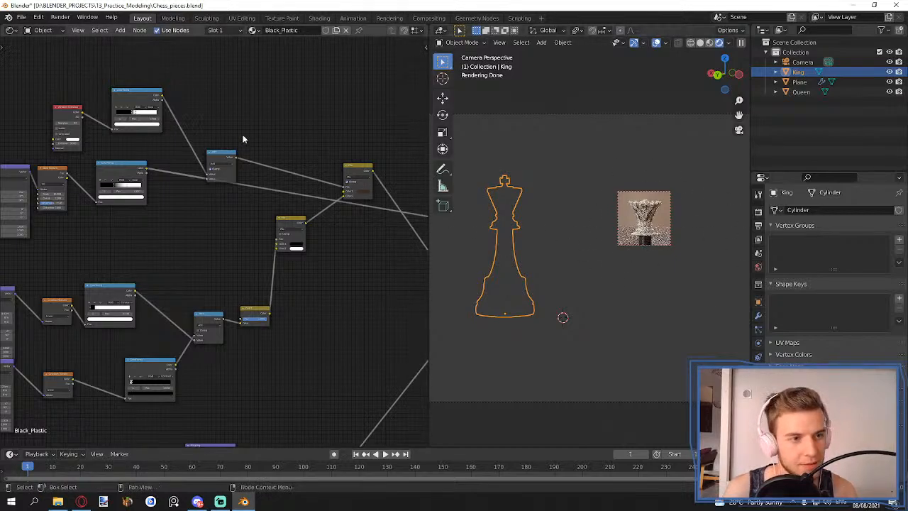
key(z)
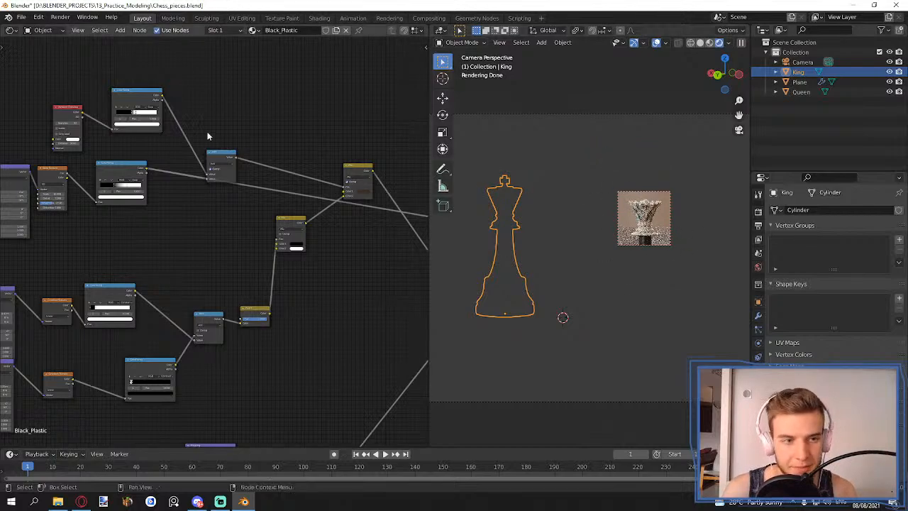
scroll(251, 201, up, 2)
ctrl+middle_drag(251, 196, 293, 312)
drag(281, 240, 277, 205)
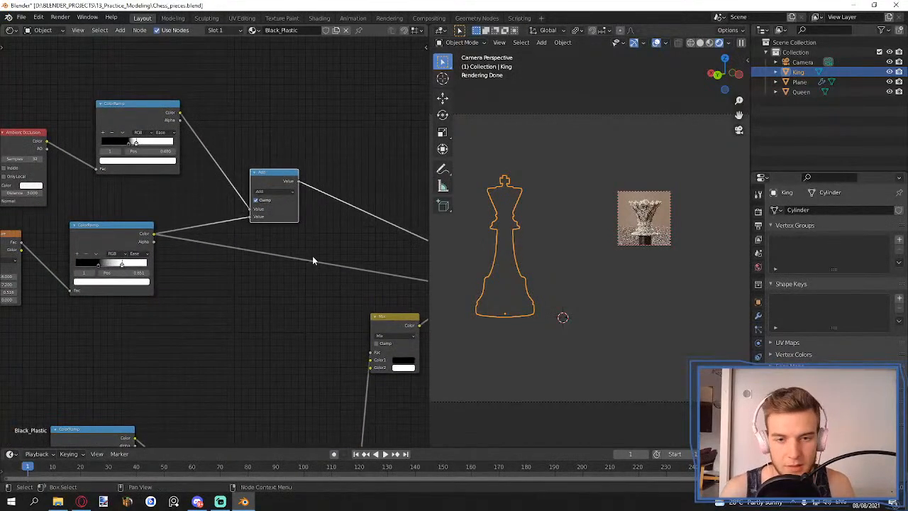
- Preview the Ambient Occlusion node's output in Black_Plastic and switch back to the Principled BSDF output
scroll(322, 246, down, 4)
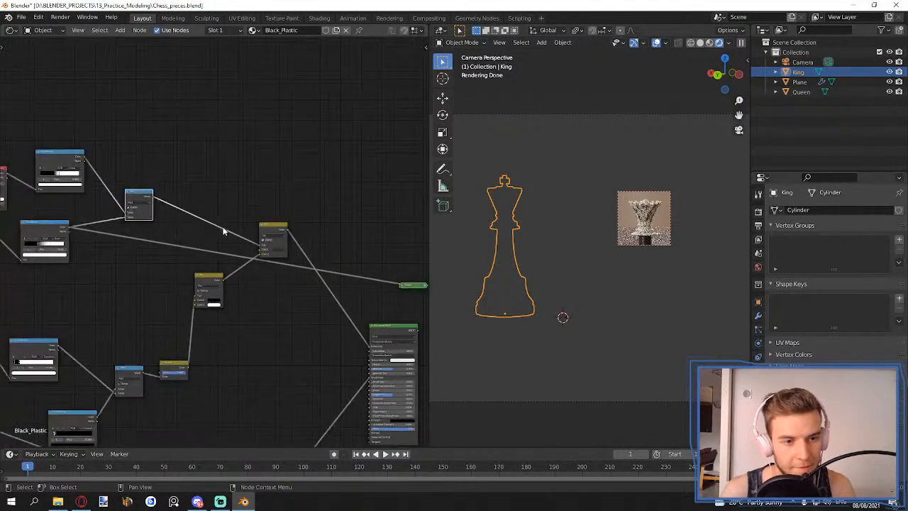
middle_drag(122, 256, 71, 235)
middle_drag(135, 226, 239, 245)
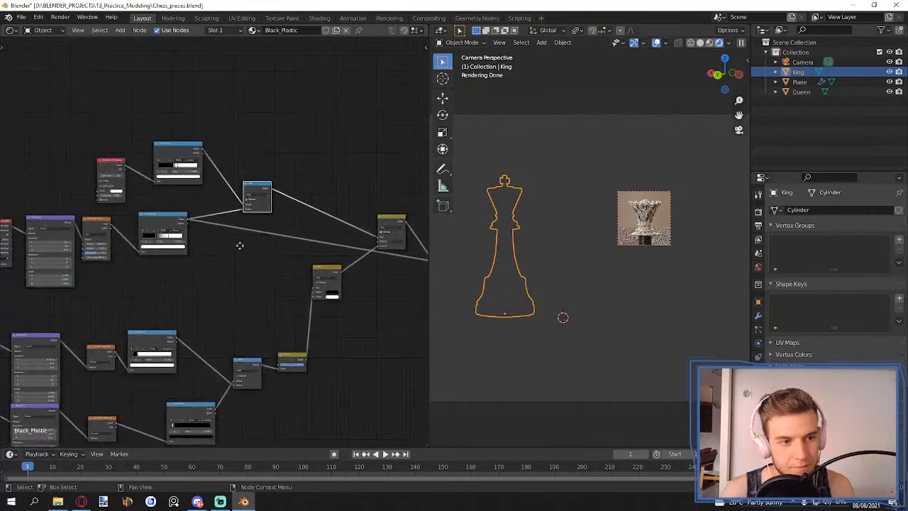
ctrl+shift+click(115, 174)
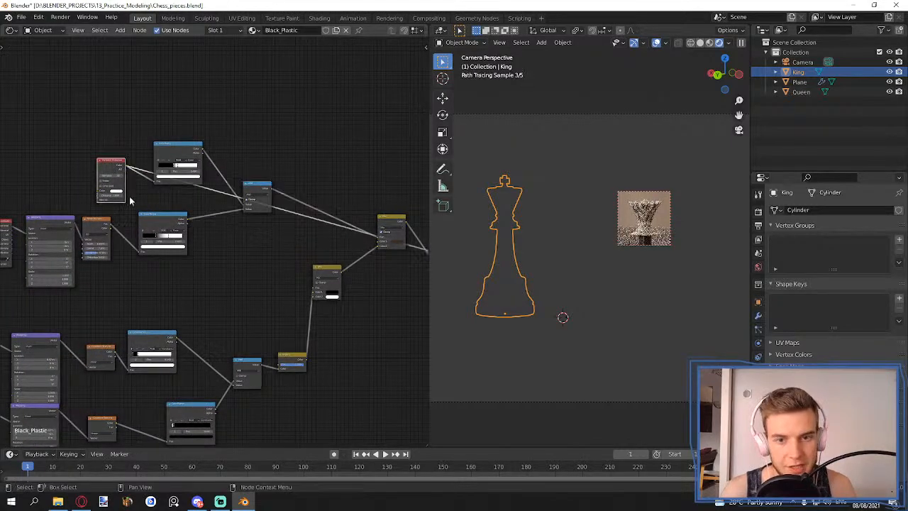
scroll(315, 171, down, 2)
middle_drag(314, 171, 106, 124)
ctrl+shift+click(264, 257)
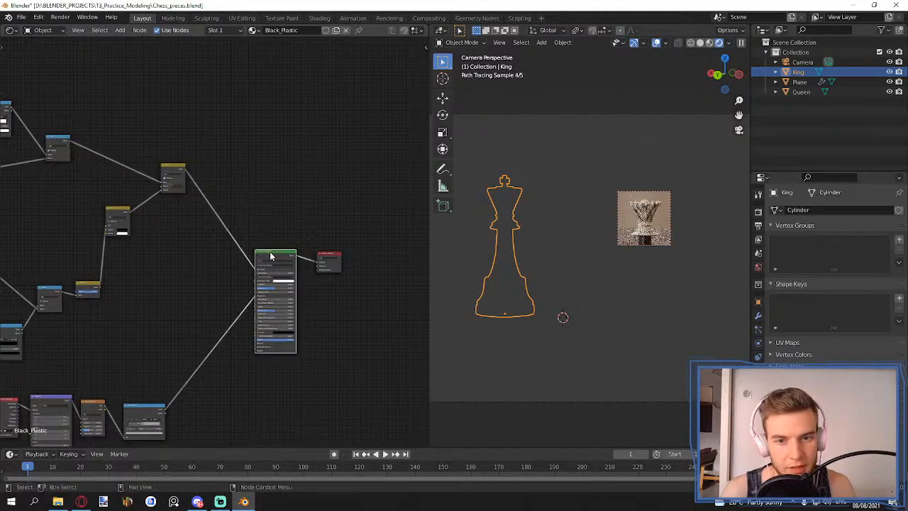
- Preview the ambient occlusion ColorRamp in Black_Plastic and cut its preview link
middle_drag(164, 132, 370, 176)
ctrl+shift+click(194, 153)
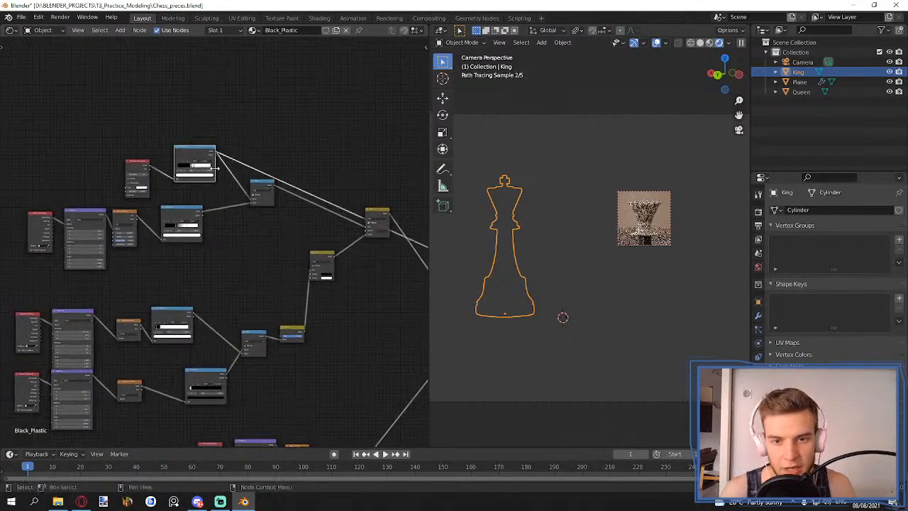
middle_drag(251, 172, 206, 170)
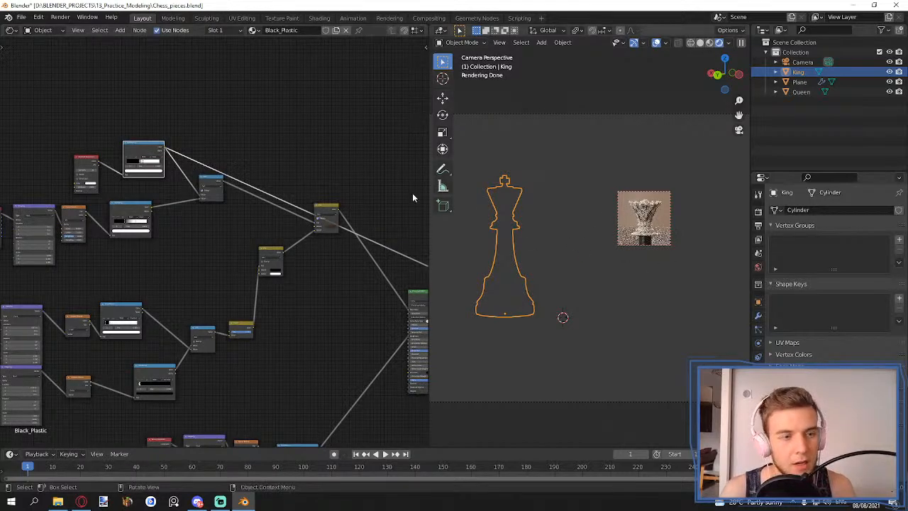
ctrl+right_drag(275, 180, 275, 199)
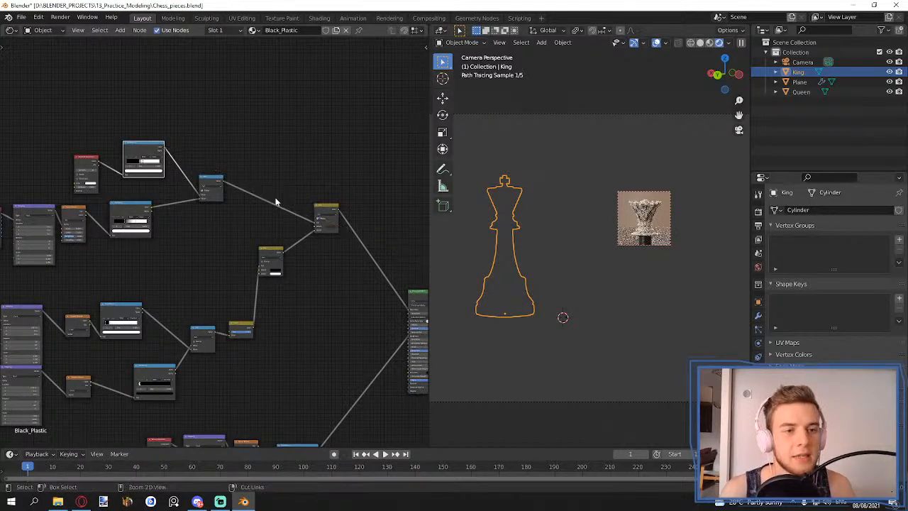
- Select the queen and preview the clamped Add node and the ambient occlusion ColorRamp of White_Plastic in turn
click(647, 219)
scroll(223, 142, up, 3)
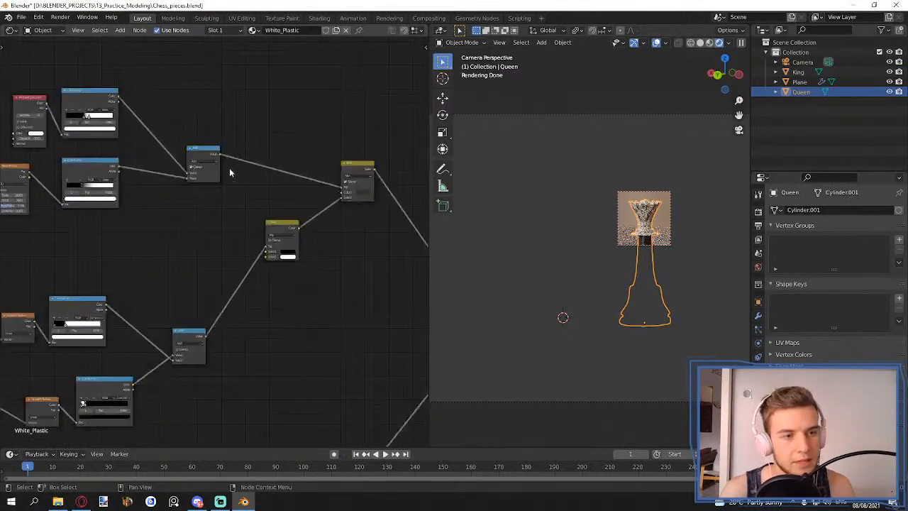
scroll(230, 173, up, 2)
click(243, 206)
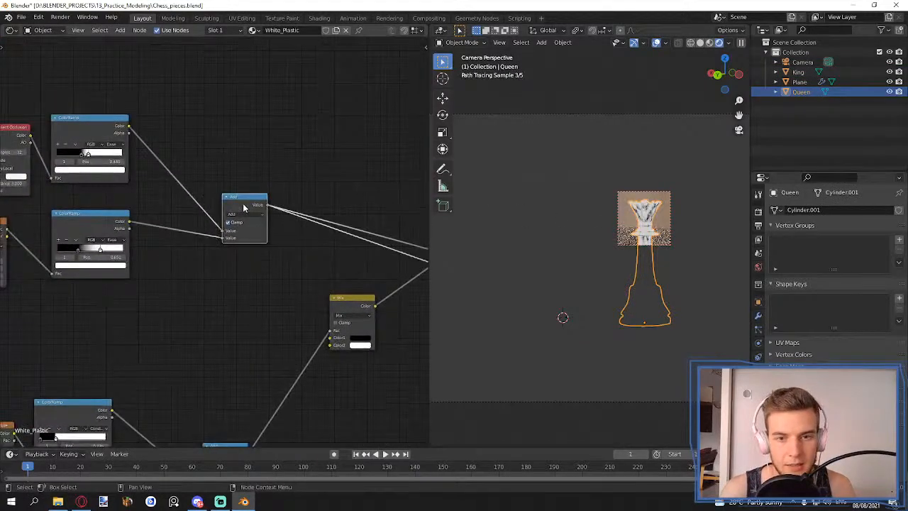
ctrl+shift+click(87, 139)
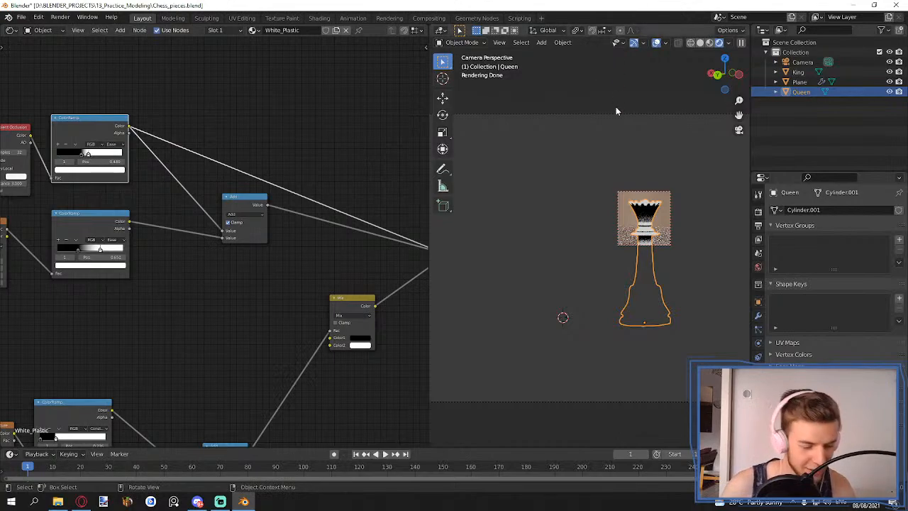
- Clear the render region and reconnect the Principled BSDF to the Material Output's Surface in the king's Black_Plastic material
key(ctrl+alt+b)
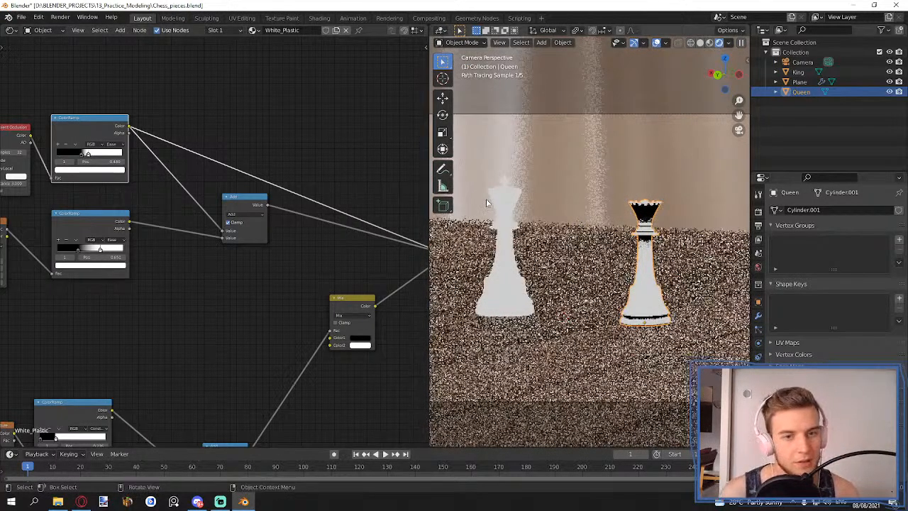
click(495, 198)
scroll(297, 163, down, 6)
middle_drag(348, 215, 124, 123)
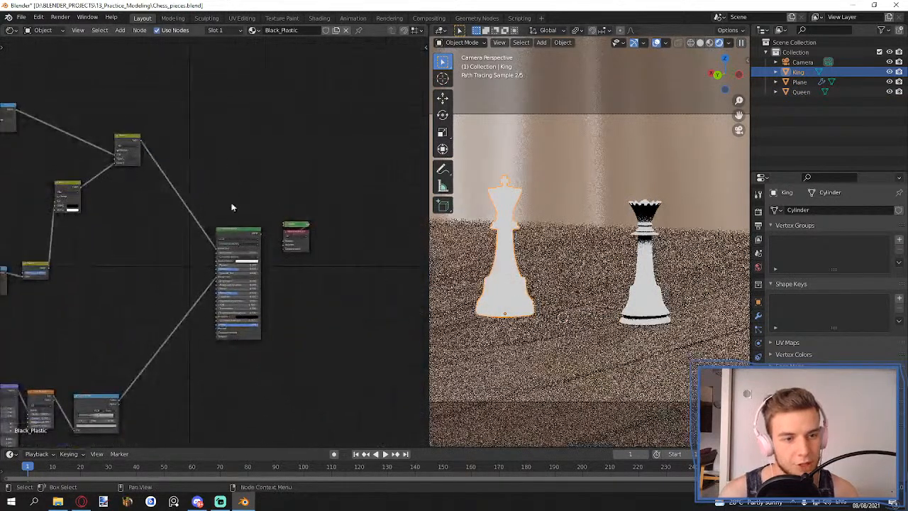
scroll(312, 227, up, 7)
drag(315, 225, 364, 240)
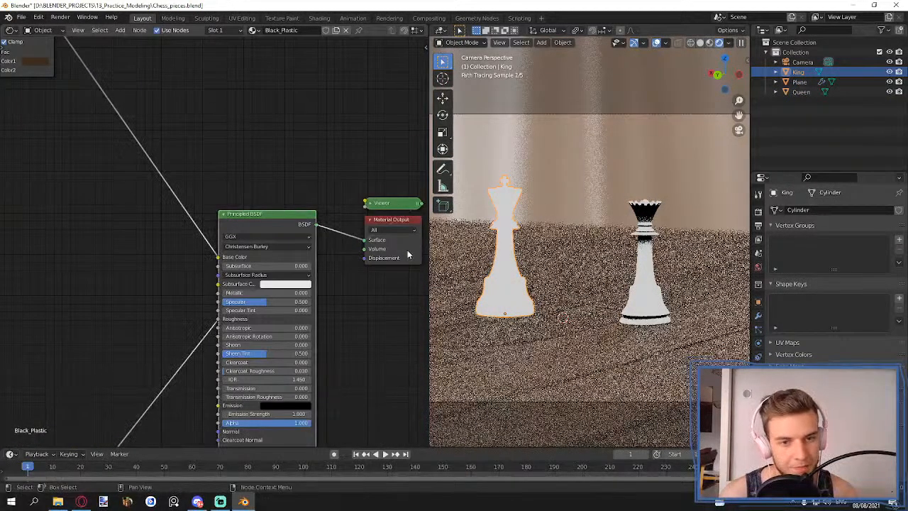
- Select the queen to show its White_Plastic material nodes
click(644, 217)
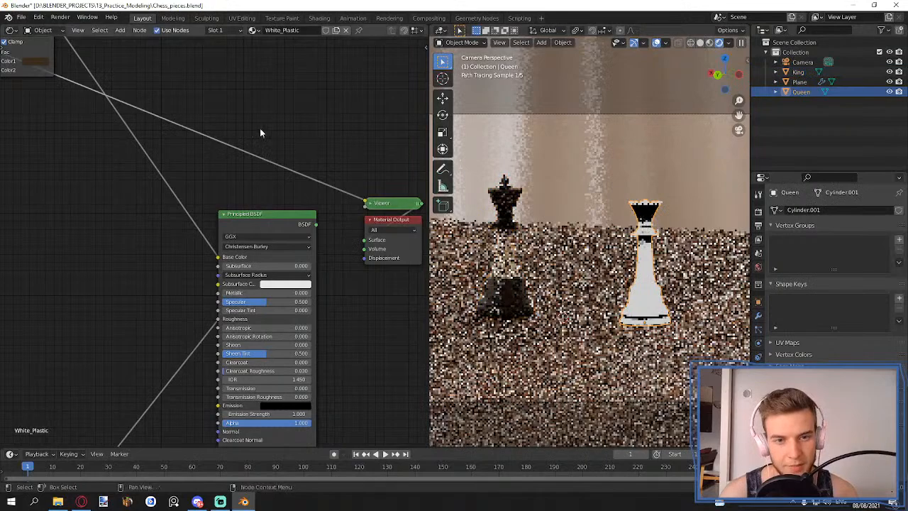
- Shift both stops of the Ambient Occlusion color ramp toward its dark end, setting the black stop to position 0.122
scroll(166, 118, down, 4)
middle_drag(279, 177, 194, 164)
scroll(194, 163, up, 4)
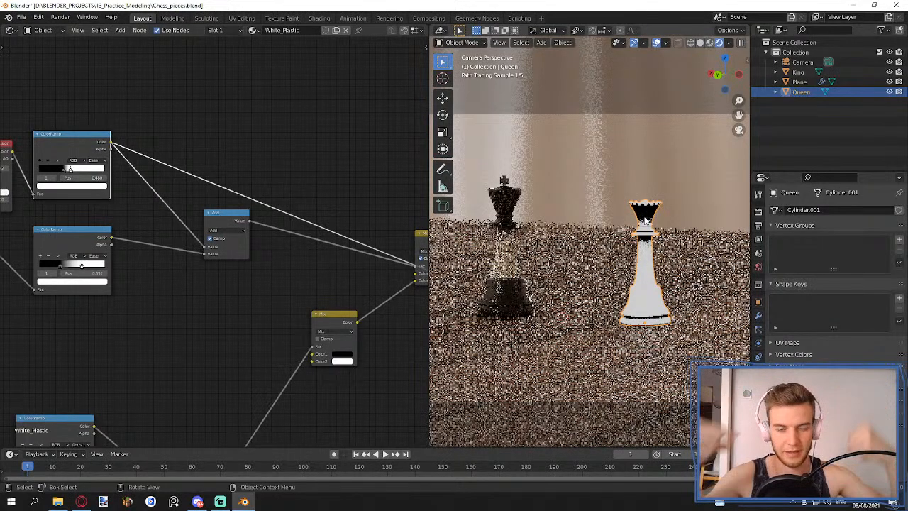
middle_drag(230, 149, 418, 148)
scroll(322, 136, up, 5)
drag(270, 175, 263, 181)
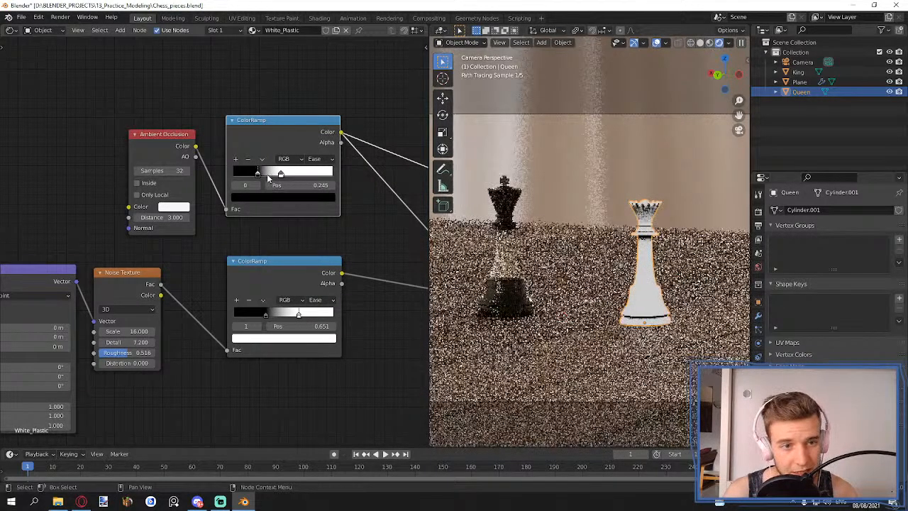
drag(281, 175, 247, 178)
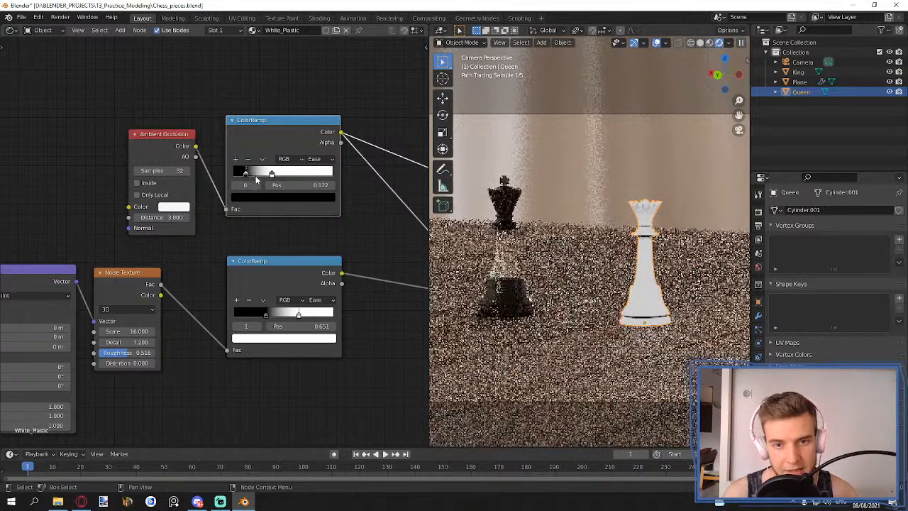
- Connect the Principled BSDF output to the Material Output's Surface input
scroll(351, 177, down, 6)
mouse_move(400, 202)
middle_down()
mouse_move(341, 224)
mouse_move(163, 181)
middle_up()
middle_drag(295, 178, 128, 135)
middle_drag(312, 168, 140, 118)
drag(283, 278, 317, 290)
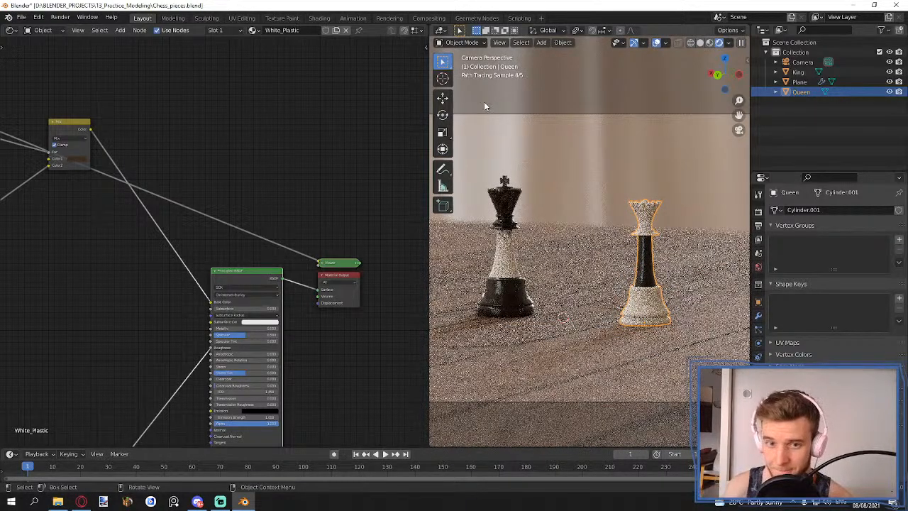
- Rearrange the two Mix nodes to open up space between them and the upper Add node
middle_drag(35, 173, 240, 163)
drag(269, 124, 238, 95)
mouse_move(179, 194)
mouse_down()
mouse_move(270, 218)
mouse_move(166, 187)
mouse_up()
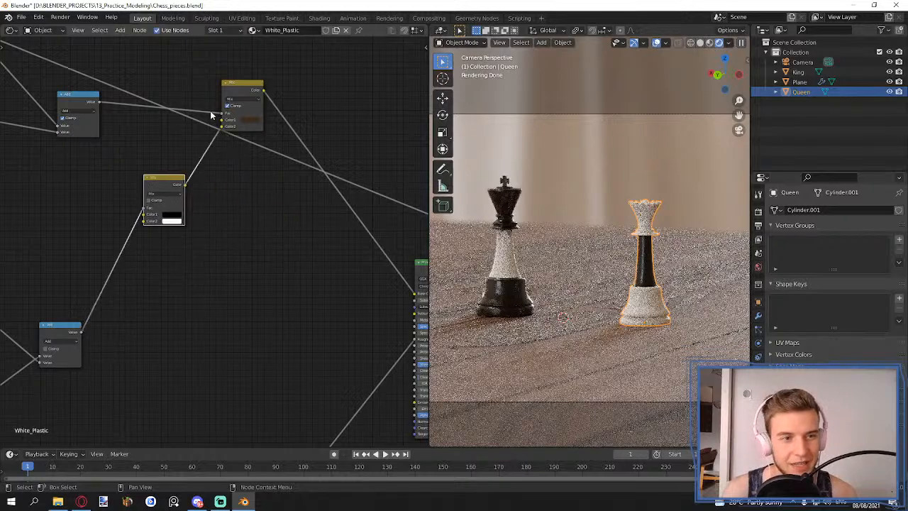
drag(238, 92, 268, 92)
middle_drag(289, 207, 213, 230)
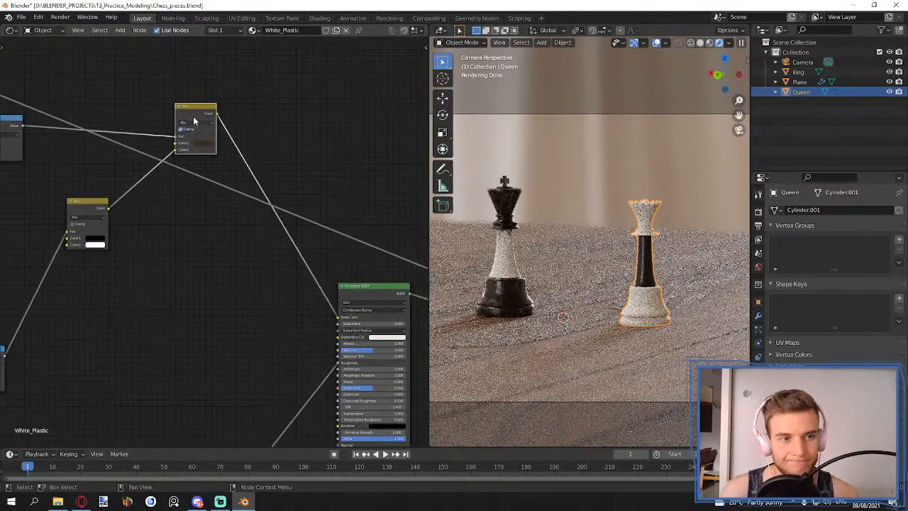
drag(193, 119, 253, 118)
middle_drag(125, 111, 283, 160)
- Preview the output of the upper Add node on the queen
click(167, 171)
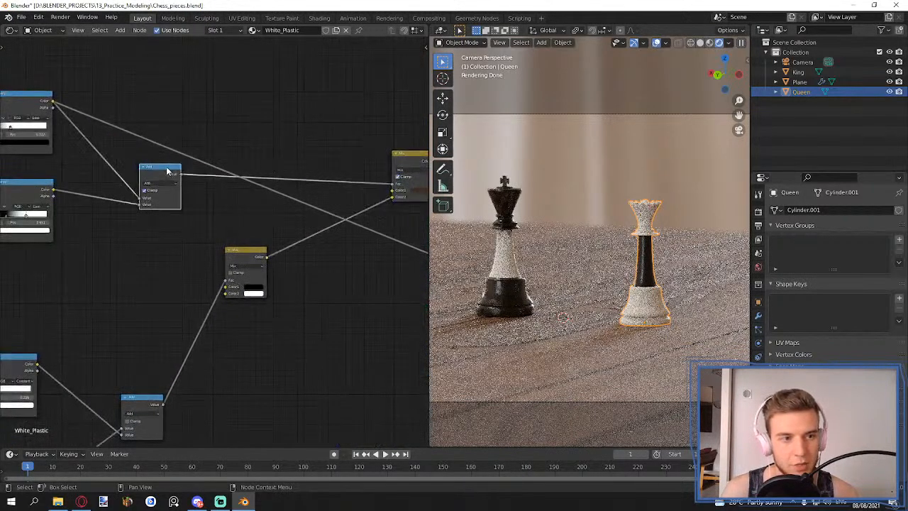
middle_drag(168, 171, 267, 221)
ctrl+shift+click(227, 178)
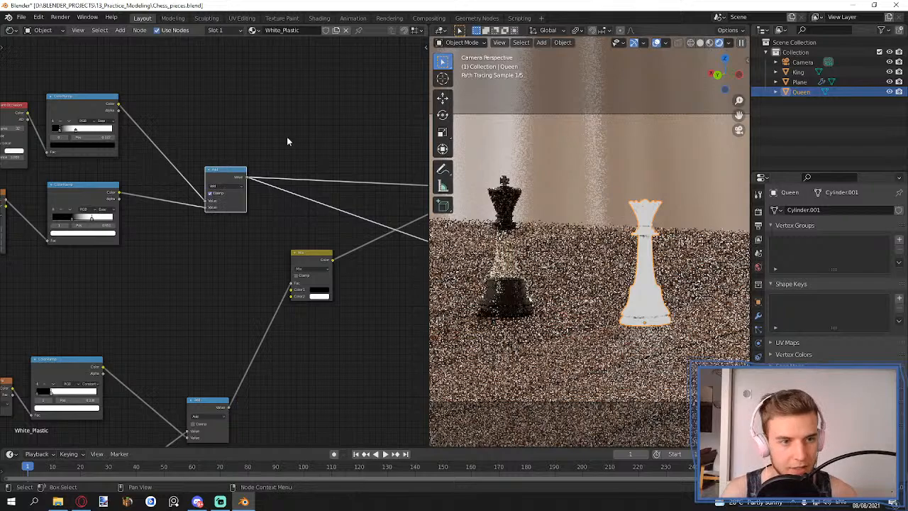
middle_drag(287, 135, 266, 178)
drag(214, 213, 222, 220)
- Add a Gradient Texture node above the upper Add node, with Mapping and Texture Coordinate nodes feeding its vector
middle_drag(258, 94, 261, 136)
key(shift+a)
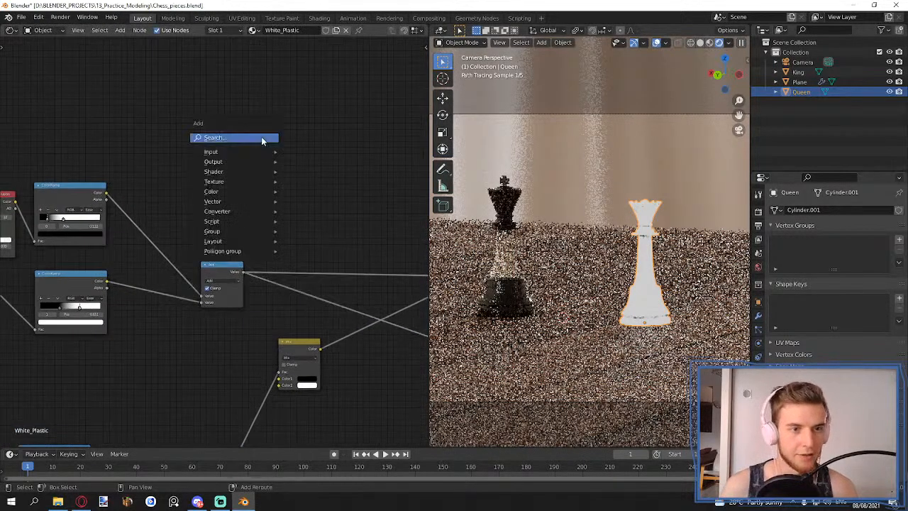
click(261, 137)
text(gradi)
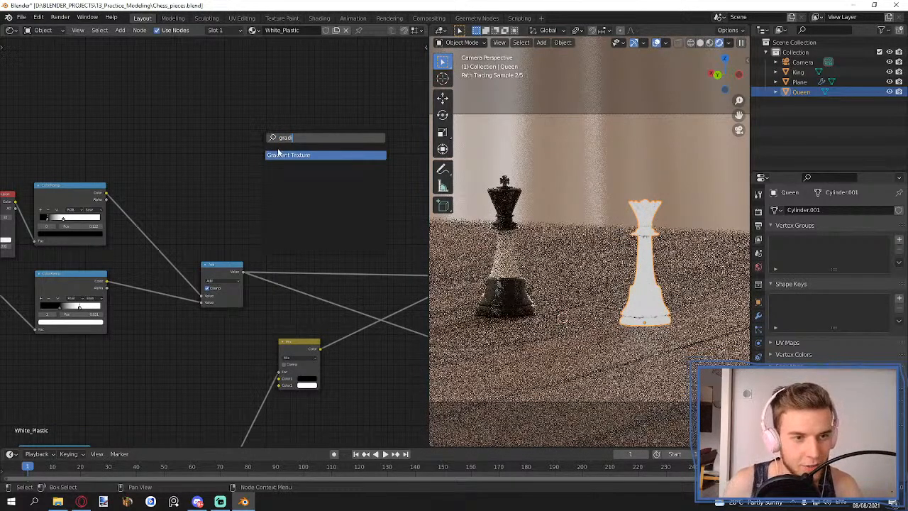
click(282, 154)
click(276, 149)
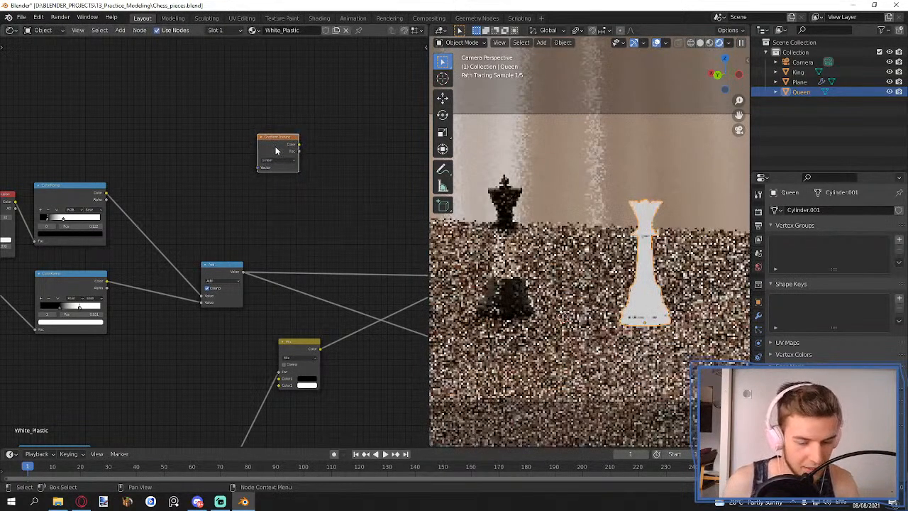
key(ctrl+t)
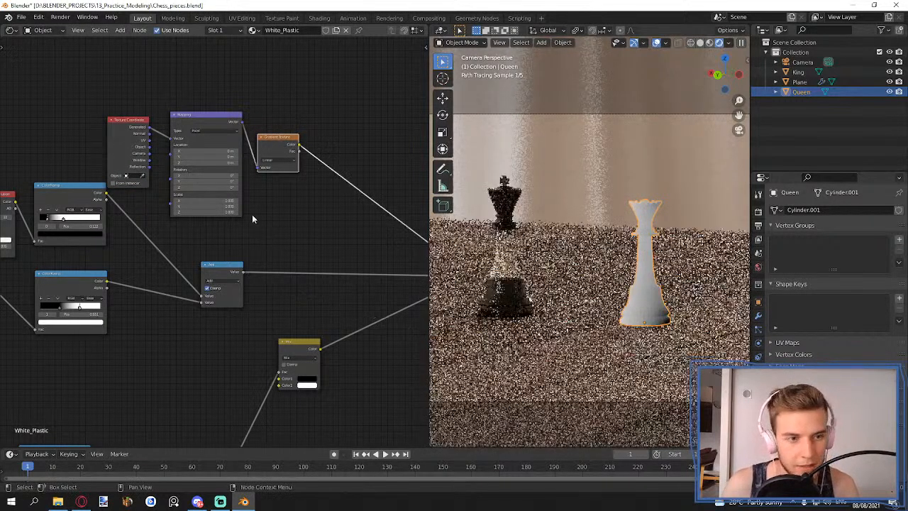
- Set the Y rotation of the gradient's Mapping node to 90°
scroll(262, 180, up, 3)
scroll(228, 237, up, 1)
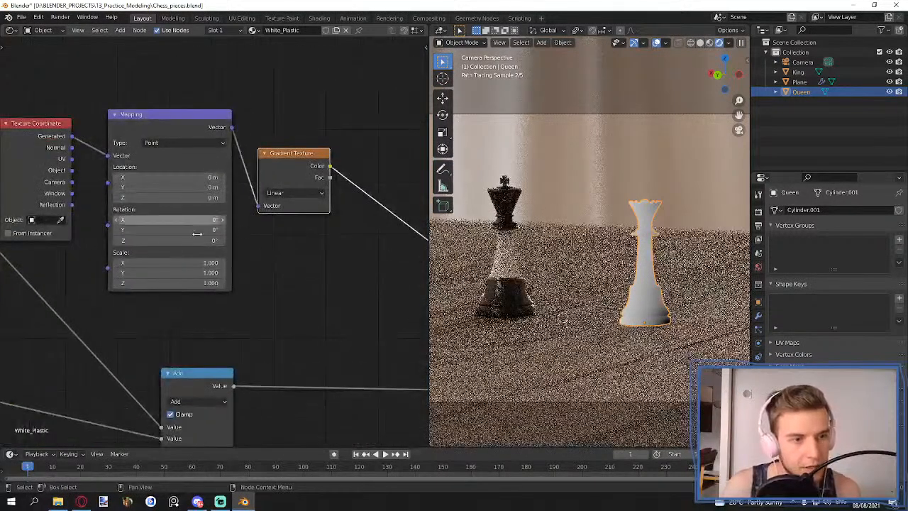
click(203, 230)
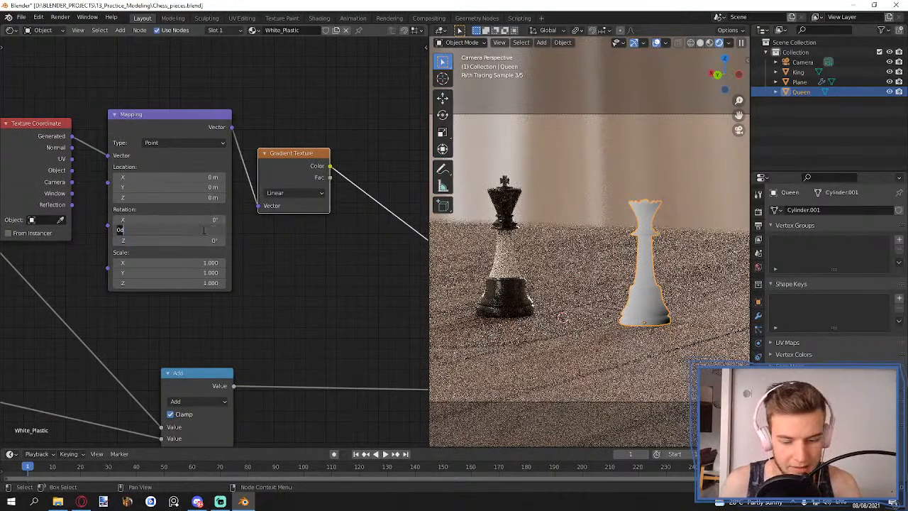
text(90)
key(Return)
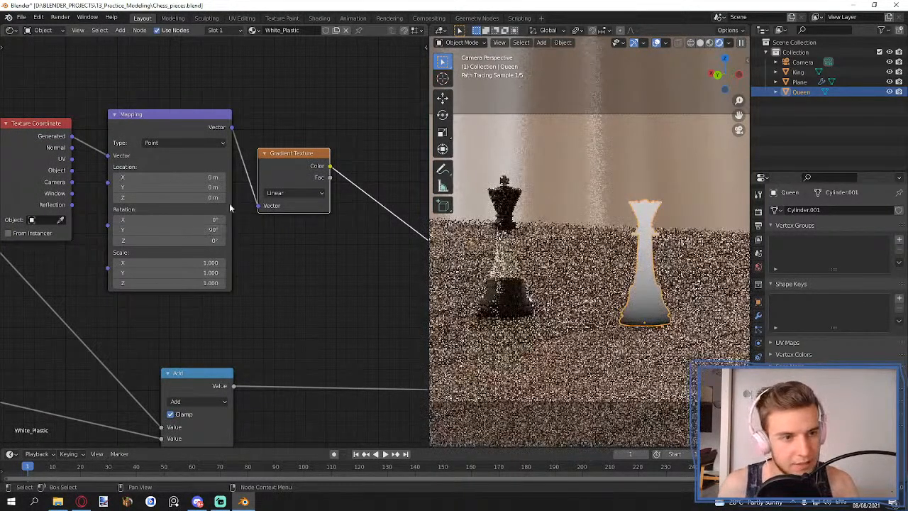
- Try offsetting the gradient with the Mapping node's Y and X location, and reset both to 0 m
shift+drag(206, 187, 165, 188)
right_click(206, 187)
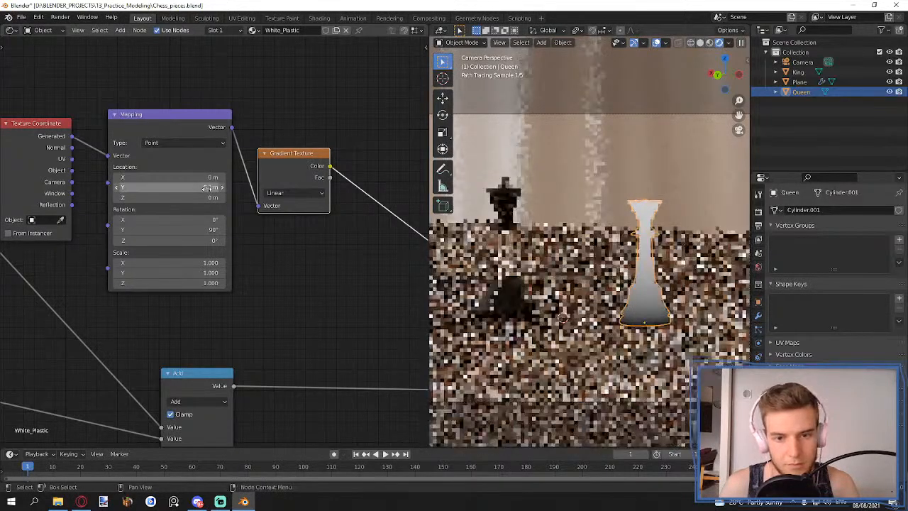
click(206, 187)
text(0)
key(Return)
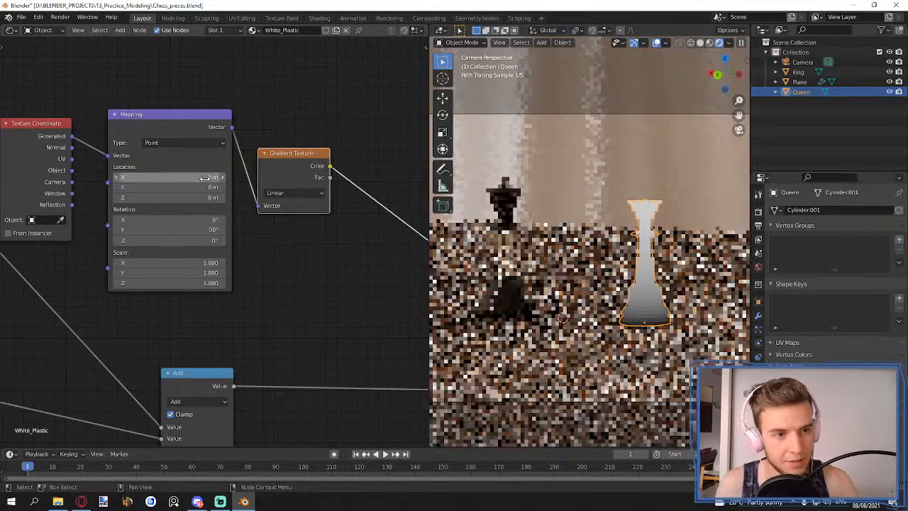
click(205, 178)
text(-4.1)
key(Return)
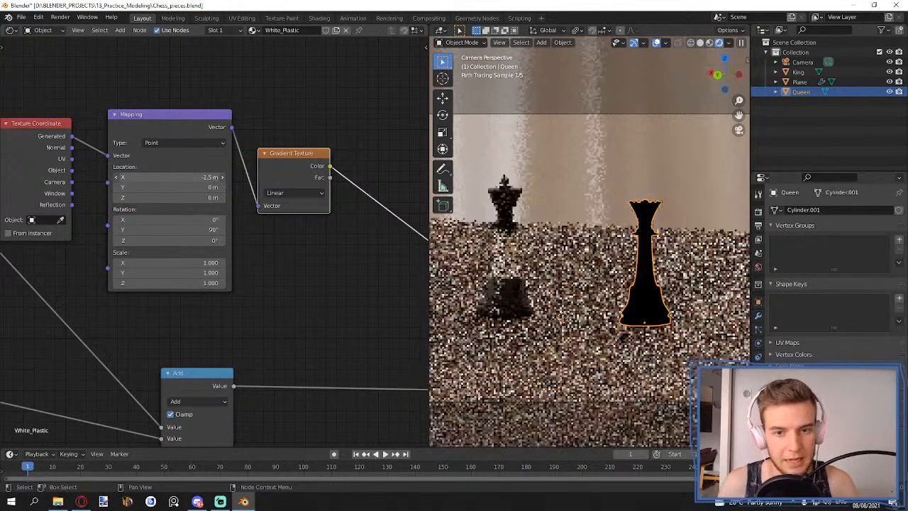
mouse_move(204, 177)
mouse_down()
mouse_move(215, 177)
mouse_move(205, 177)
mouse_up()
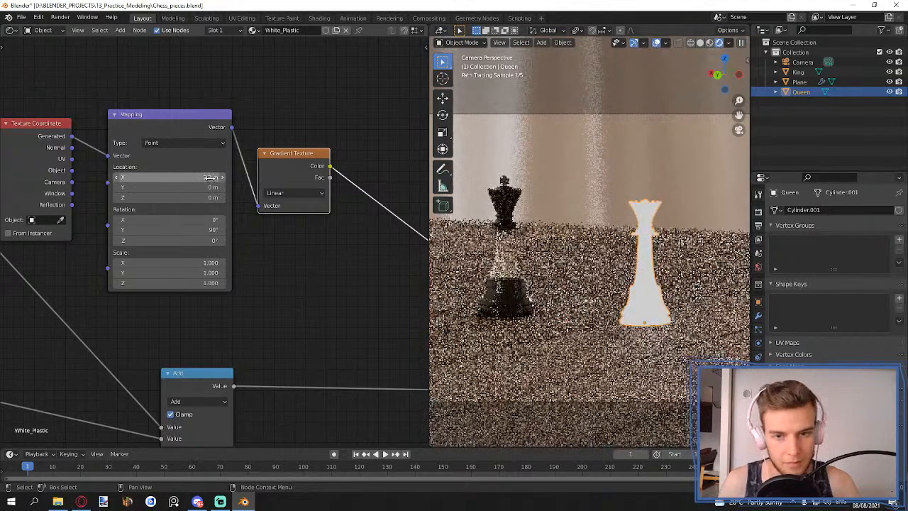
click(207, 177)
key(Return)
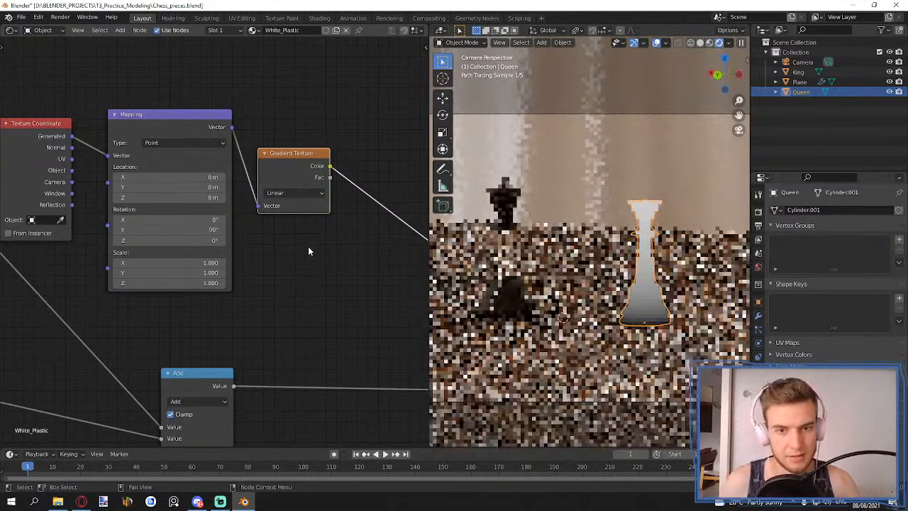
- Insert a ColorRamp node directly after the Gradient Texture
middle_drag(308, 249, 158, 249)
drag(157, 161, 192, 160)
key(shift+a)
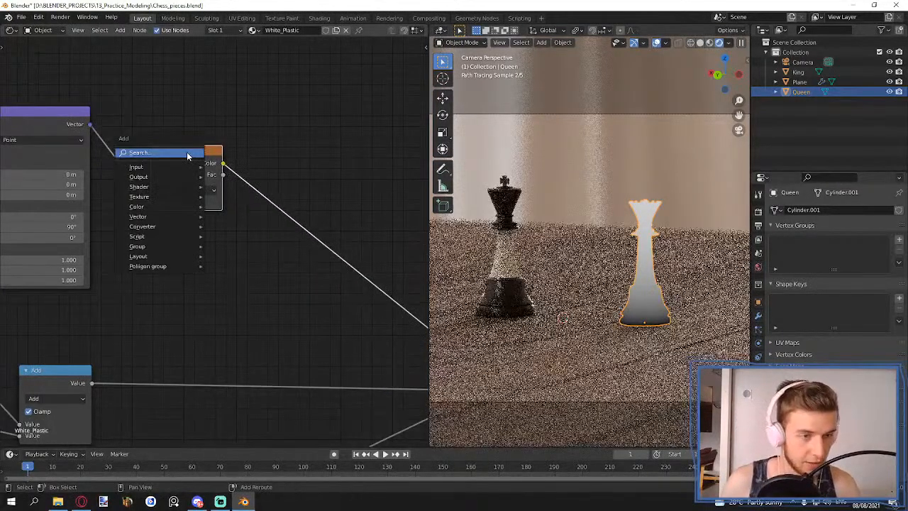
text(color)
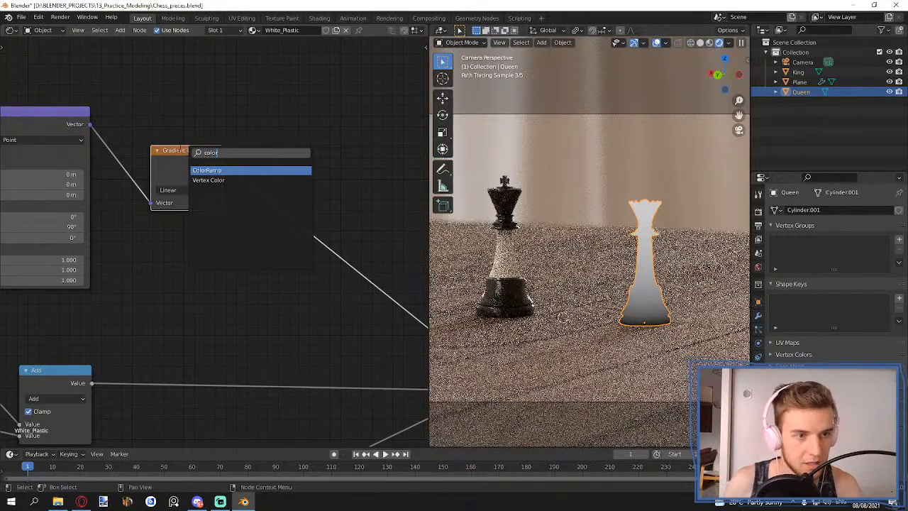
click(211, 171)
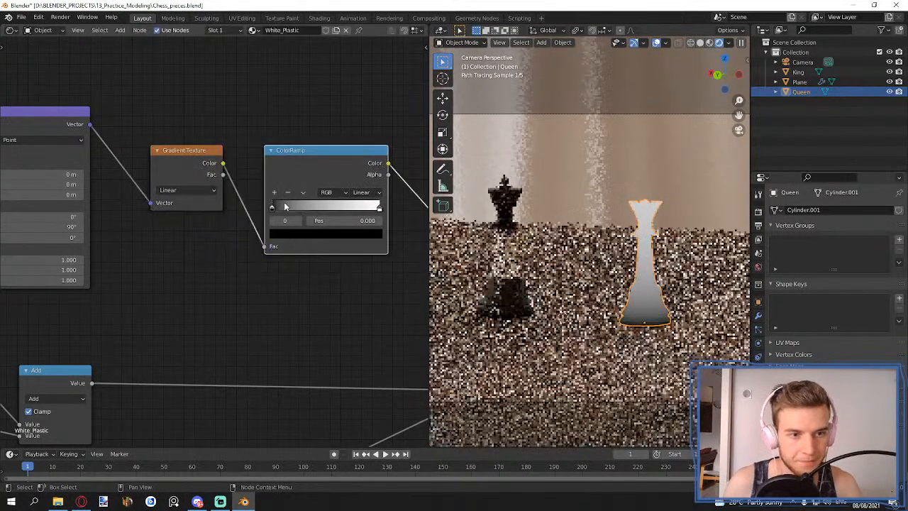
click(283, 202)
- Switch the gradient's color ramp to Constant interpolation and set its white stop to position 0.764 so only the queen's head is white
drag(274, 208, 319, 209)
drag(379, 208, 255, 212)
click(361, 193)
click(365, 248)
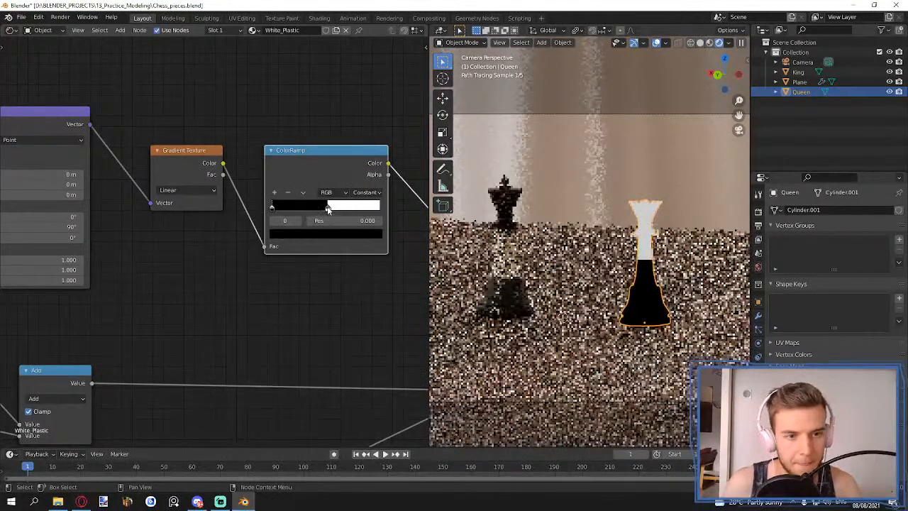
drag(327, 209, 355, 206)
- Move the whole gradient node chain up, clear of the ambient occlusion and noise nodes
scroll(351, 283, down, 2)
middle_drag(354, 286, 313, 190)
middle_drag(250, 182, 299, 182)
scroll(299, 182, down, 7)
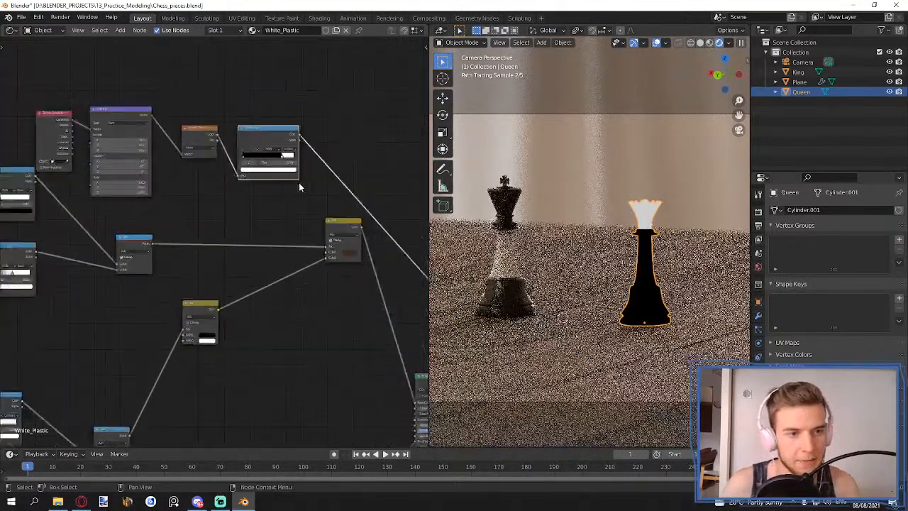
drag(289, 110, 98, 161)
drag(256, 153, 168, 113)
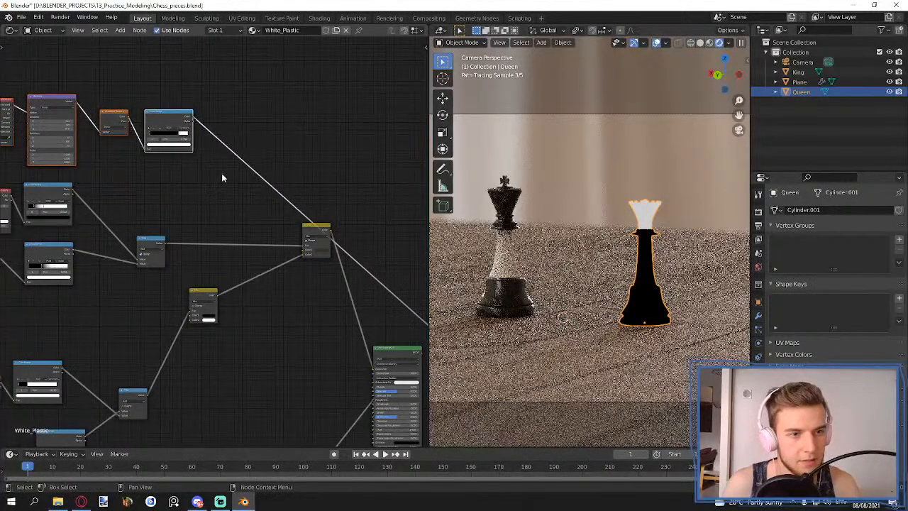
click(222, 174)
- Insert a Math node set to Add after the gradient's color ramp, feed the existing Add node into its second value, and preview it
scroll(222, 181, up, 2)
key(shift+a)
click(222, 187)
text(math)
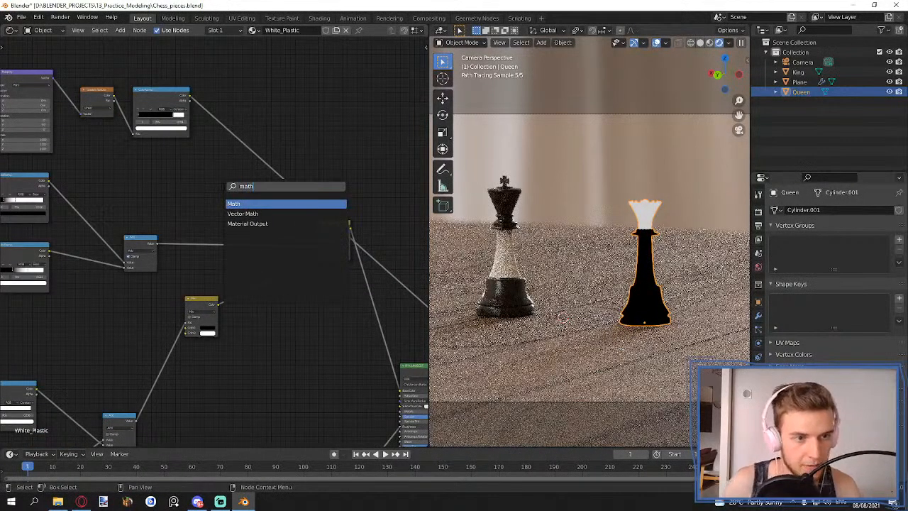
key(Return)
click(221, 181)
scroll(217, 202, up, 2)
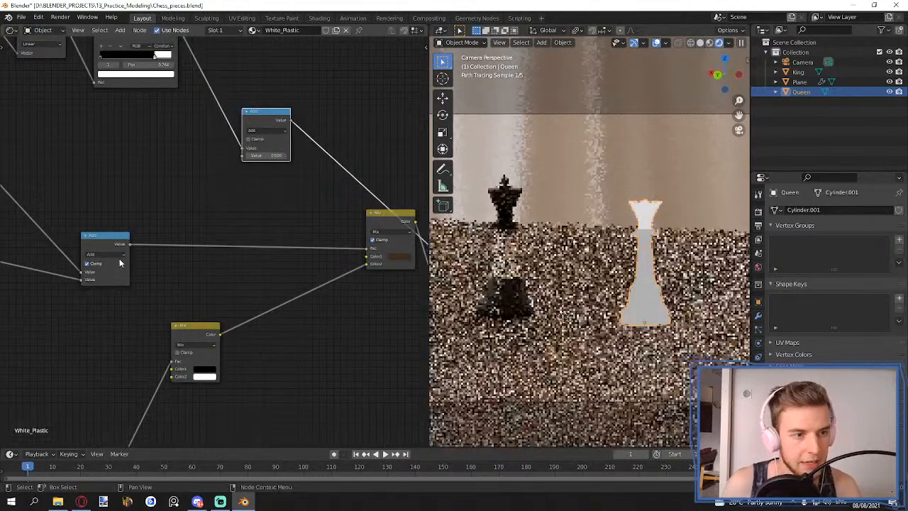
drag(131, 249, 243, 156)
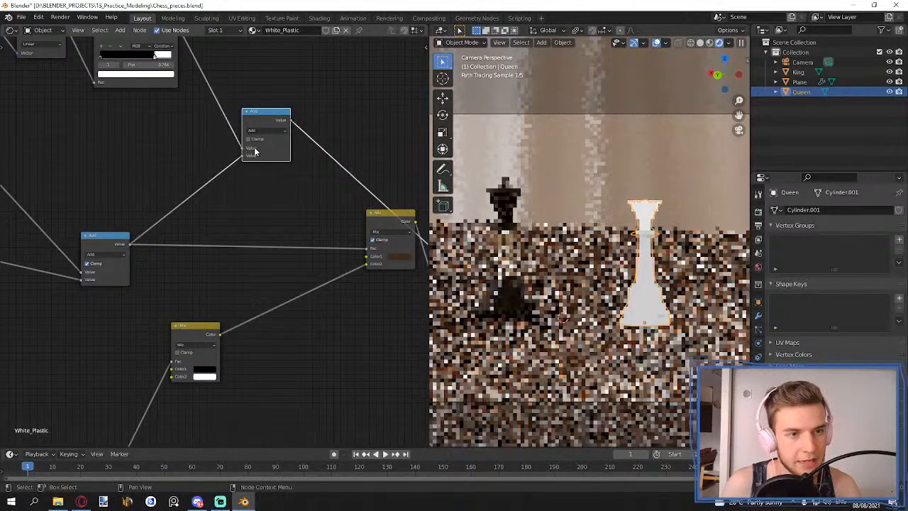
ctrl+shift+click(262, 119)
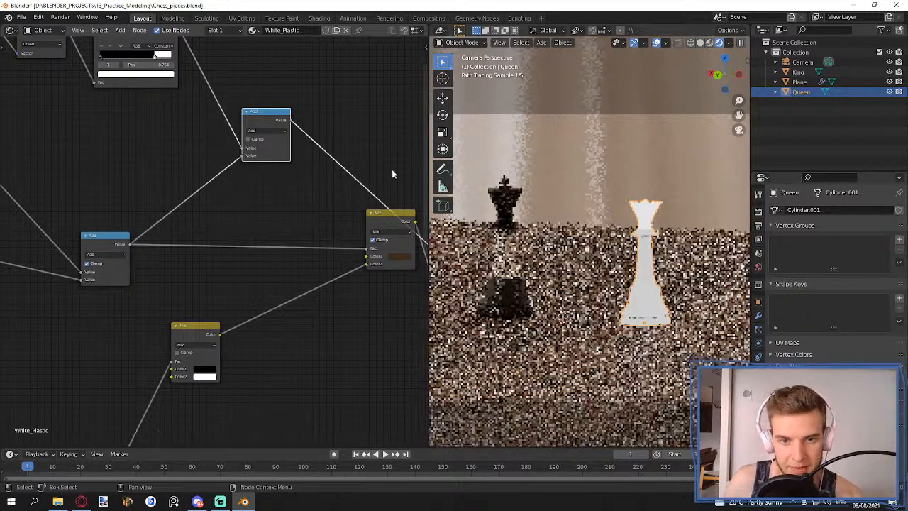
- Enable Clamp on the new Add node and connect its output to the factor of the brown Mix node
middle_drag(307, 155, 231, 128)
click(205, 128)
drag(212, 100, 288, 227)
- Reconnect the Principled BSDF to the Material Output's Surface and delete the Viewer node
middle_drag(286, 294, 70, 214)
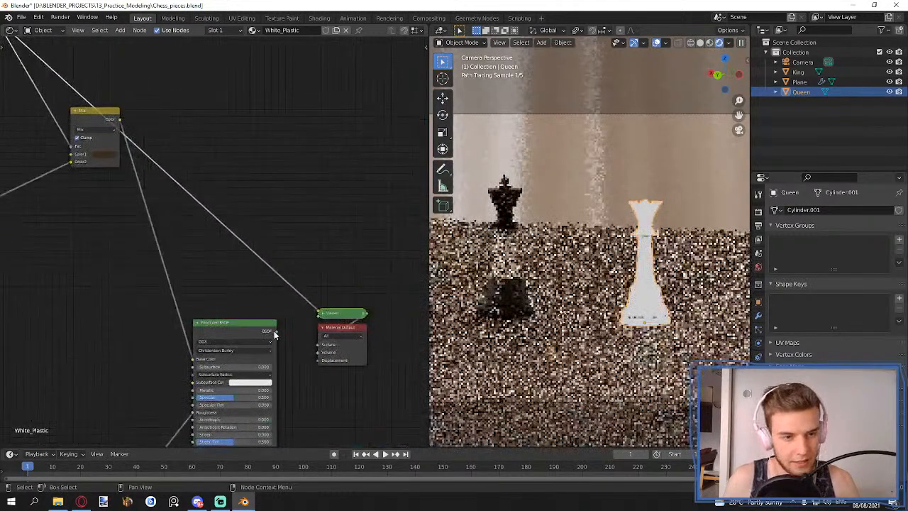
drag(276, 331, 318, 345)
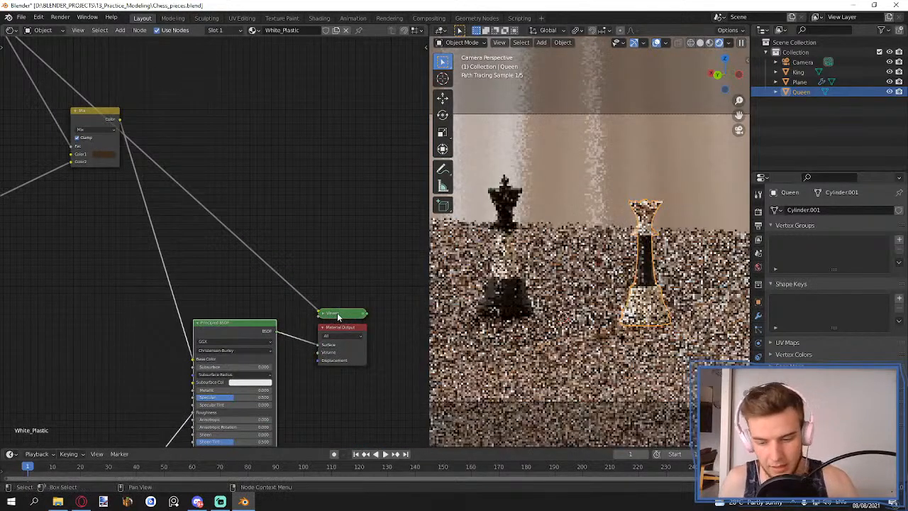
key(x)
scroll(305, 243, down, 1)
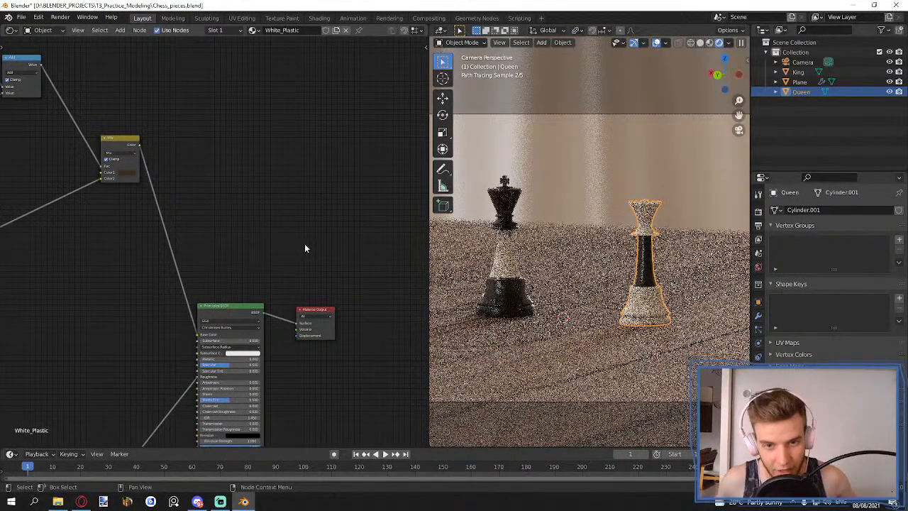
- Limit the viewport render to a region around the queen's head
key(b)
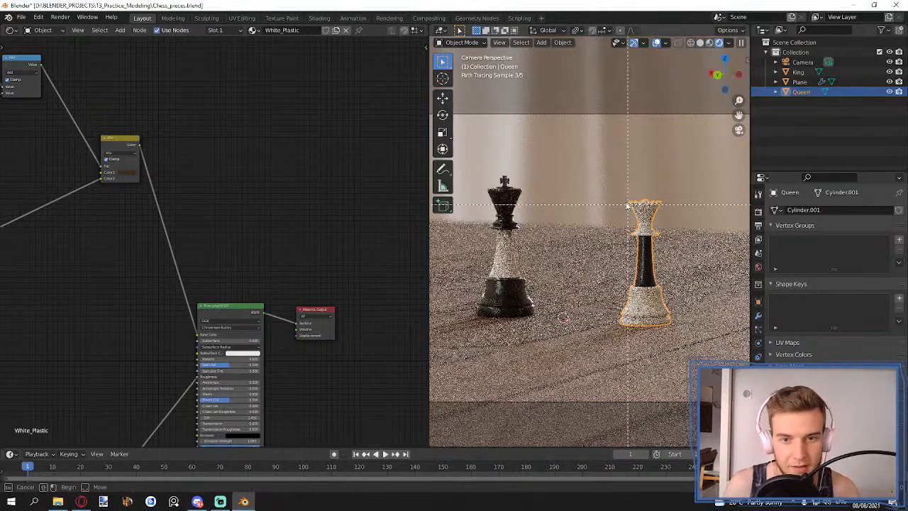
drag(620, 186, 669, 253)
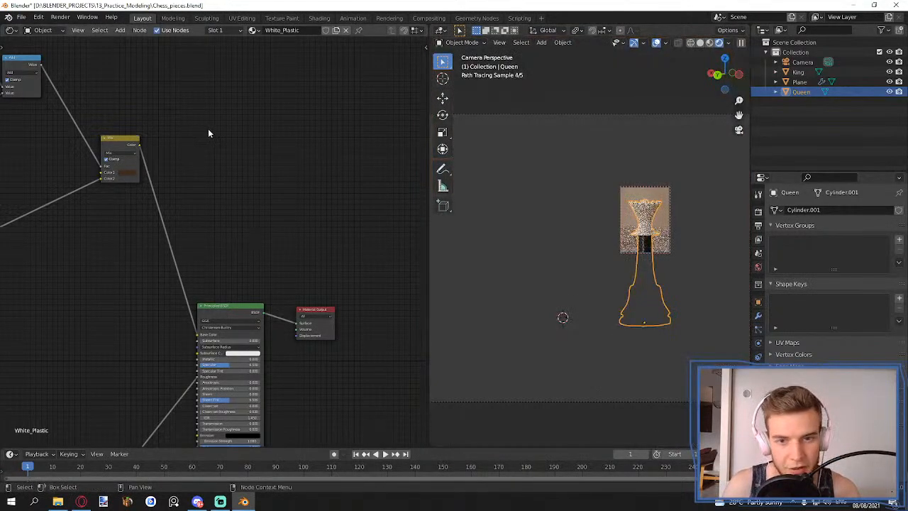
- Preview the outputs of the clamped Add node and then the brown Mix node on the queen's head
scroll(668, 187, up, 5)
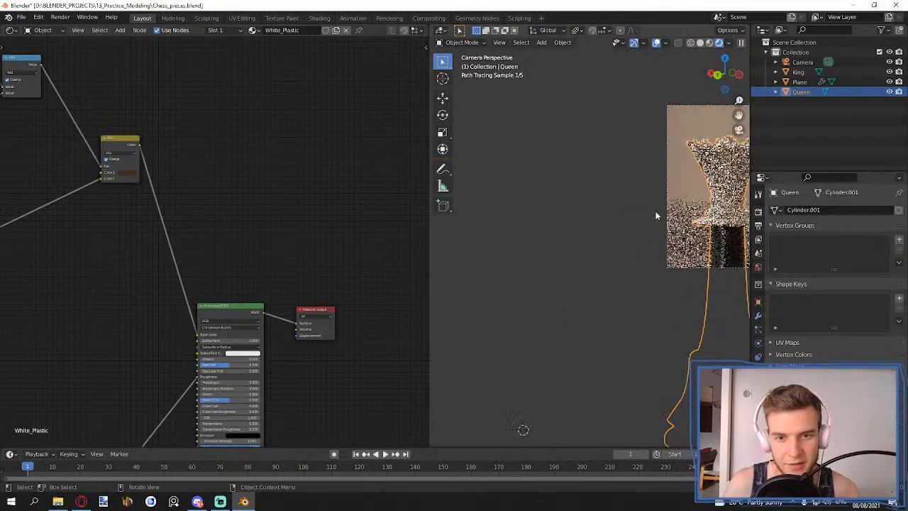
shift+middle_drag(656, 215, 558, 246)
middle_drag(190, 149, 400, 222)
scroll(258, 149, up, 4)
middle_drag(298, 170, 258, 169)
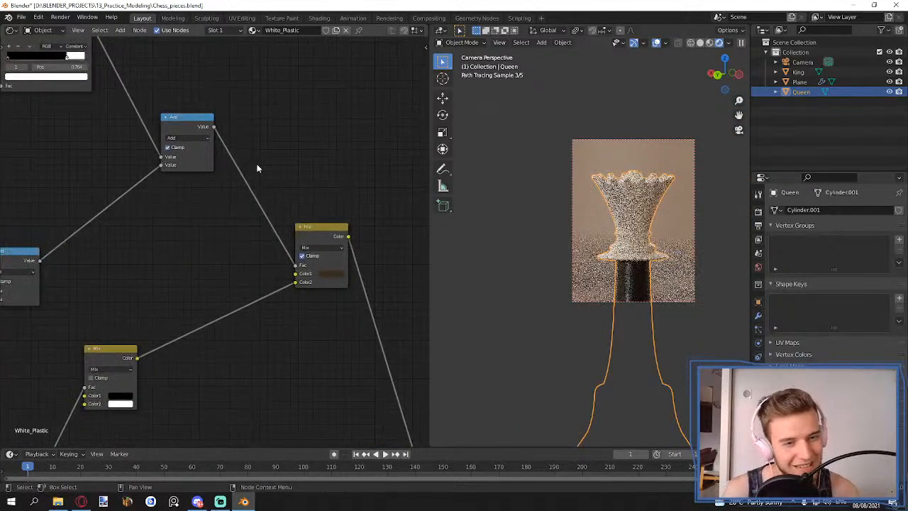
ctrl+shift+click(192, 128)
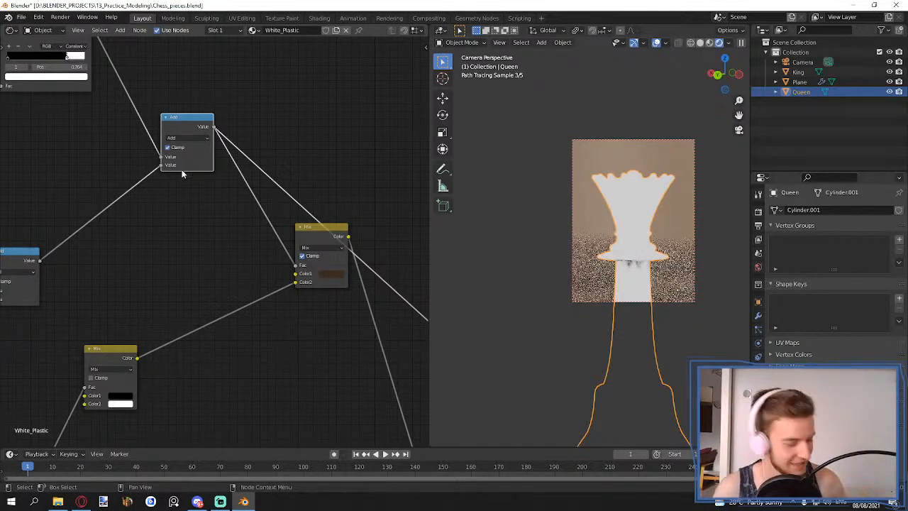
middle_drag(348, 199, 263, 169)
click(234, 209)
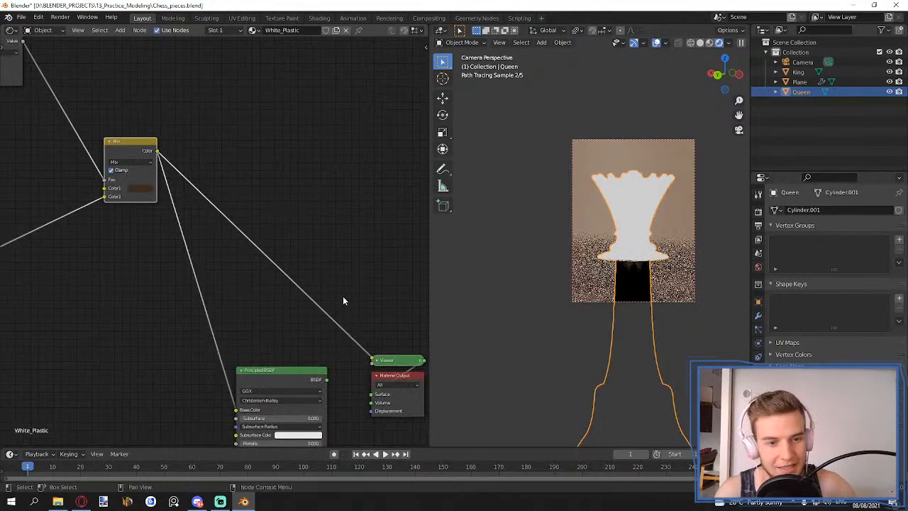
- Reconnect the Principled BSDF to the Material Output's Surface and frame the whole node tree
middle_drag(343, 296, 309, 264)
drag(292, 349, 338, 363)
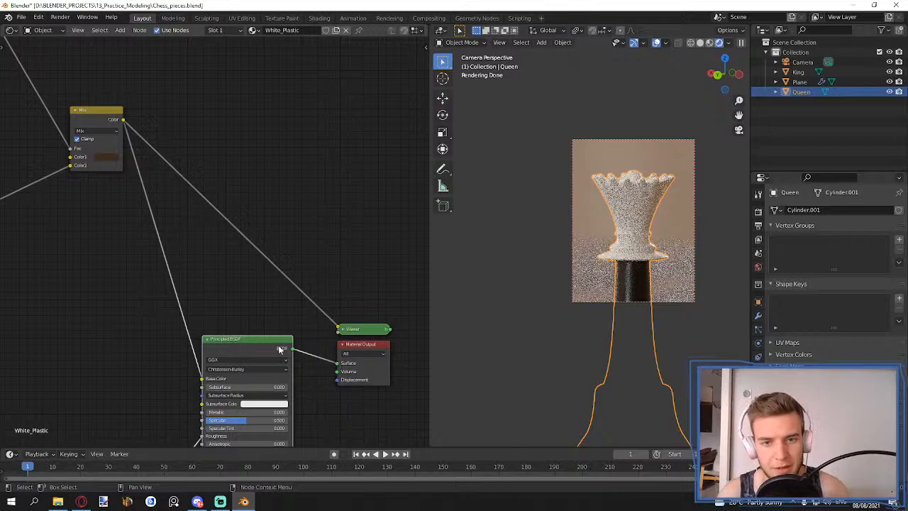
scroll(325, 207, down, 5)
scroll(323, 205, down, 2)
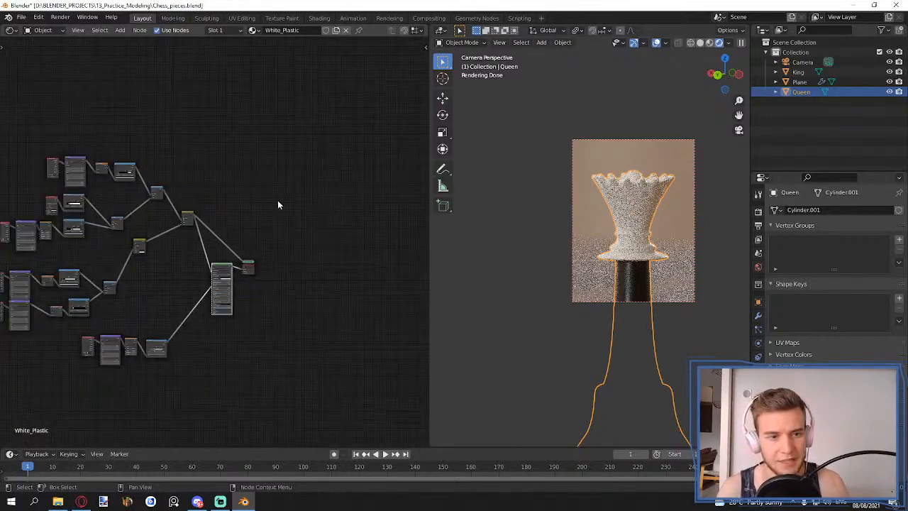
key(Home)
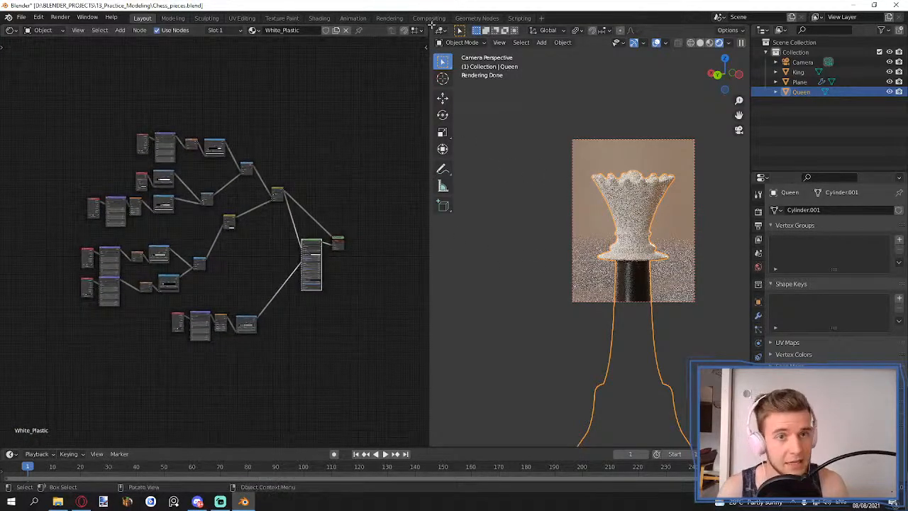
- Clear the viewport render region, switch to Material Preview shading and expand the 3D viewport over the shader editor
key(z)
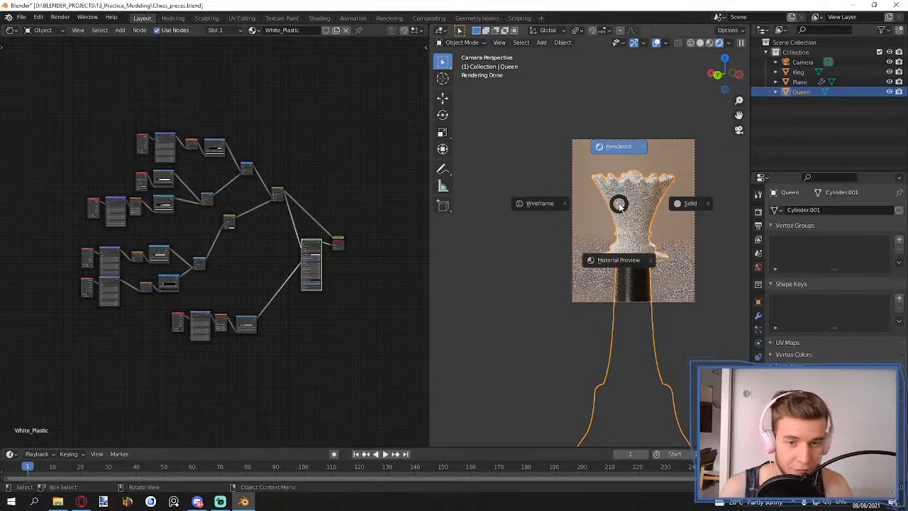
click(622, 168)
scroll(629, 226, down, 3)
scroll(629, 221, down, 2)
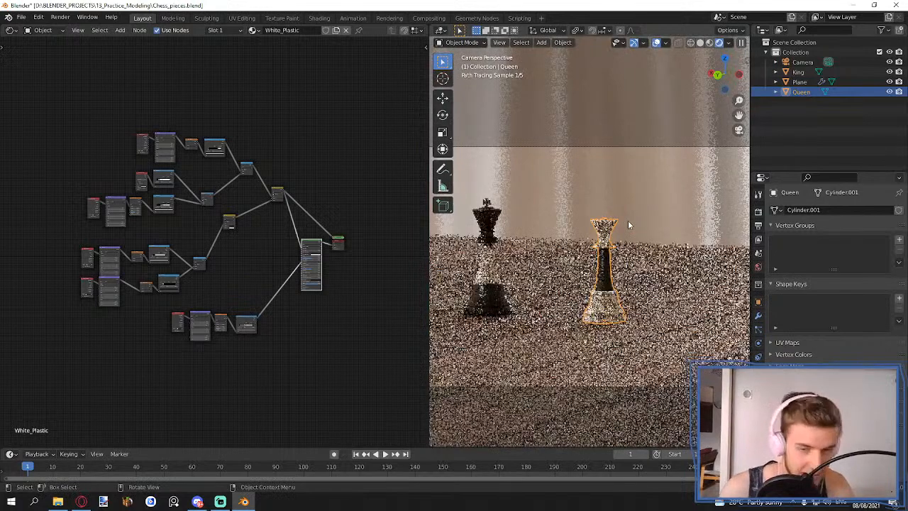
key(z)
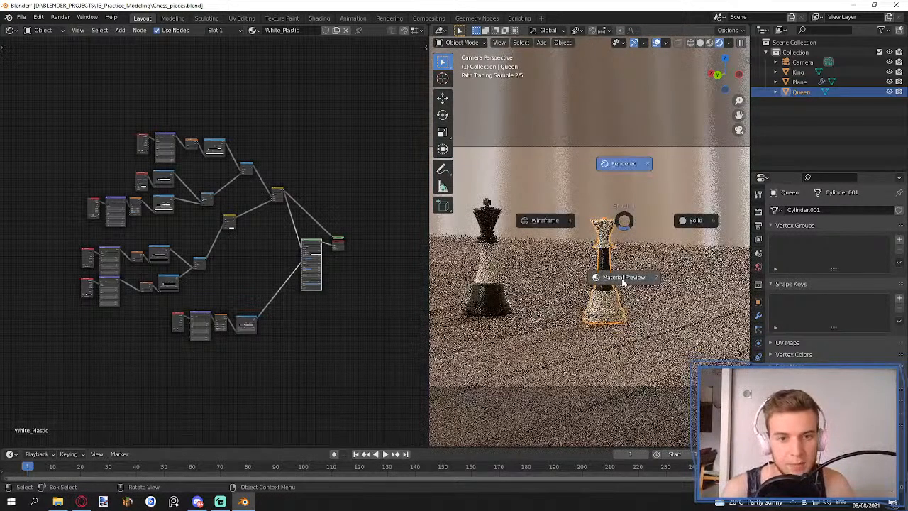
click(623, 279)
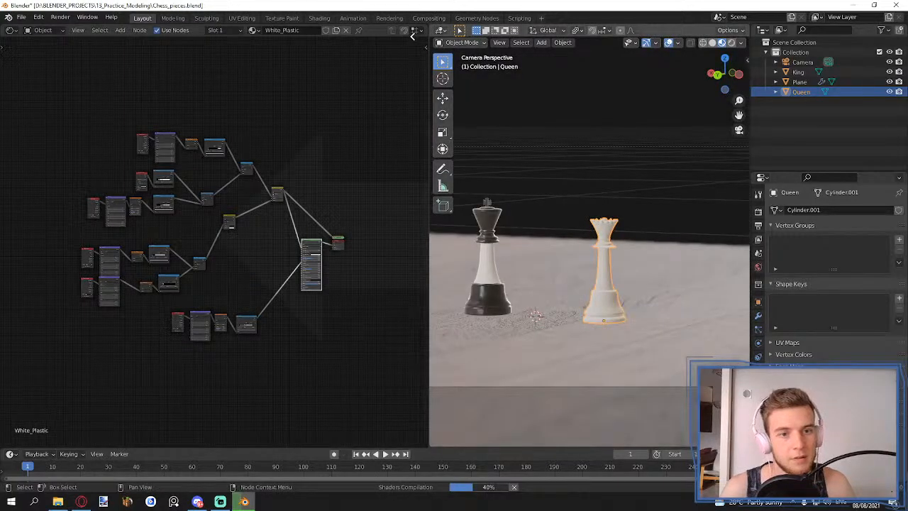
drag(414, 36, 267, 172)
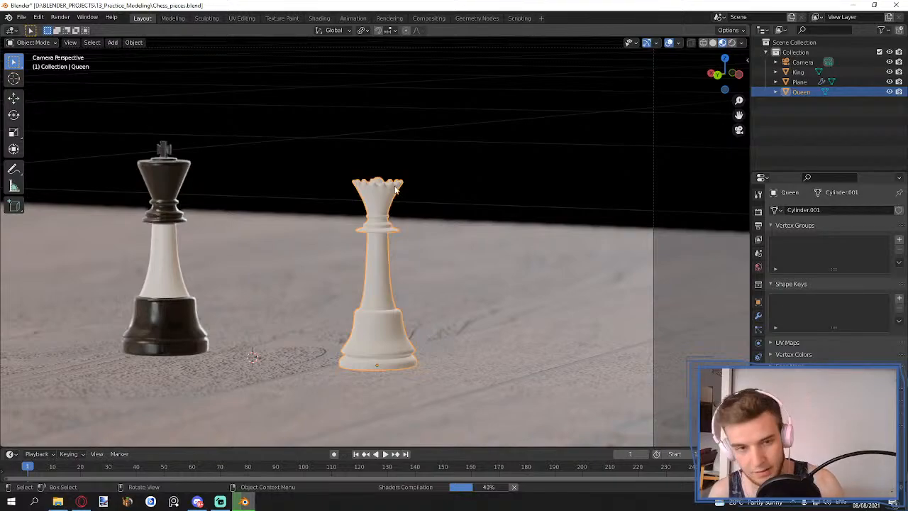
- Inspect the queen from outside the camera, then return to the camera view and save the file
key(KP_0)
scroll(400, 188, down, 15)
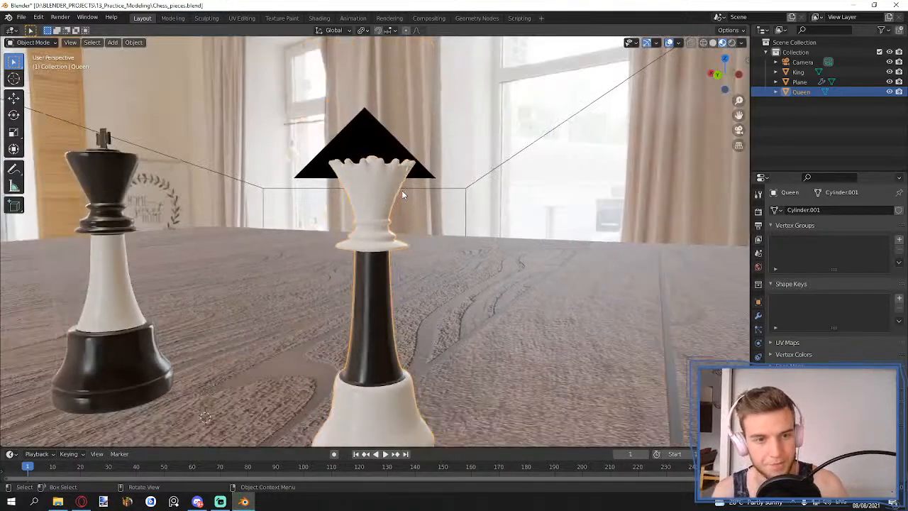
middle_drag(400, 194, 424, 208)
key(KP_0)
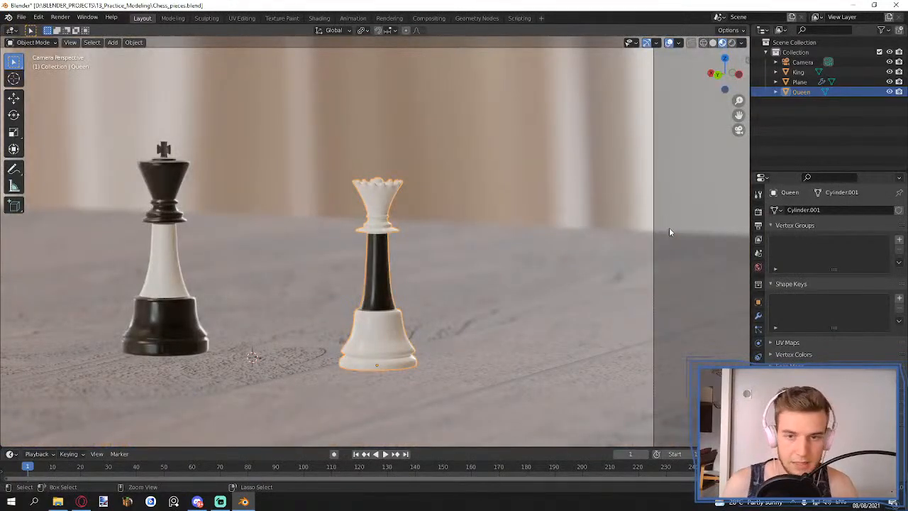
key(ctrl+s)
- Set the Cycles render samples to 70
click(758, 211)
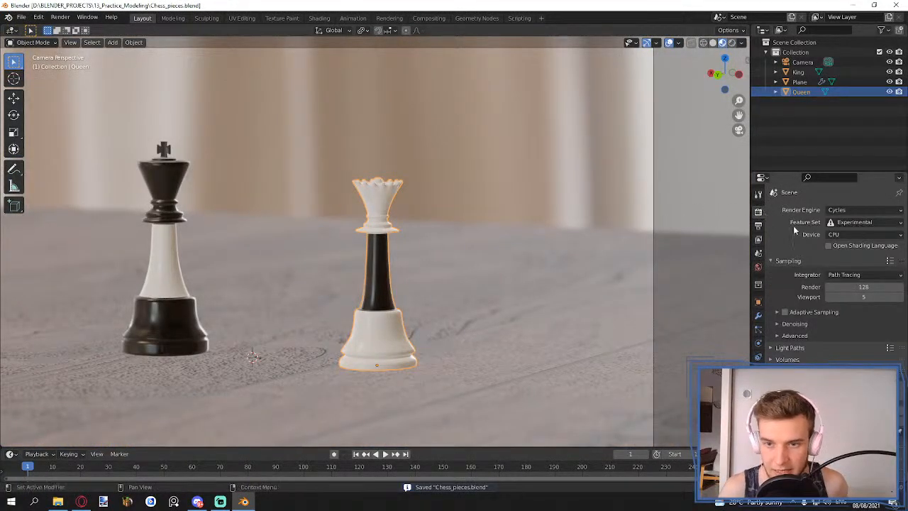
click(863, 286)
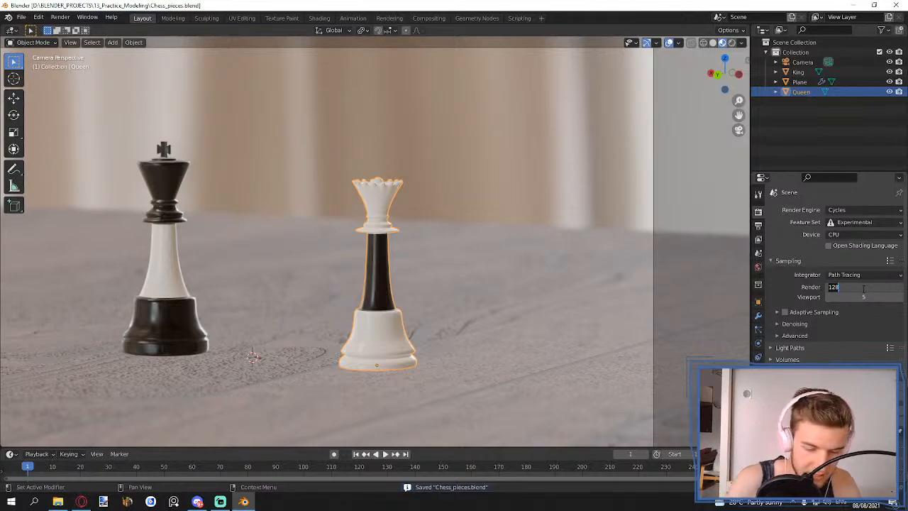
text(80)
key(Return)
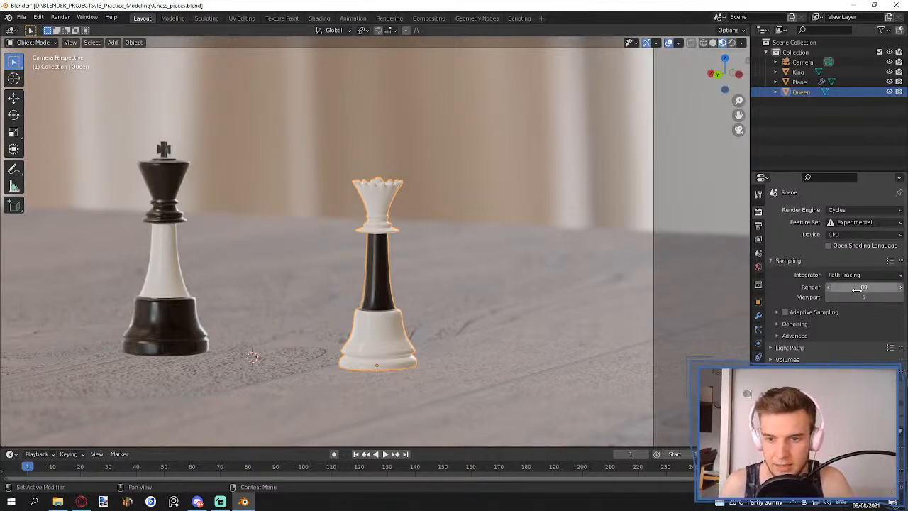
click(860, 287)
text(70)
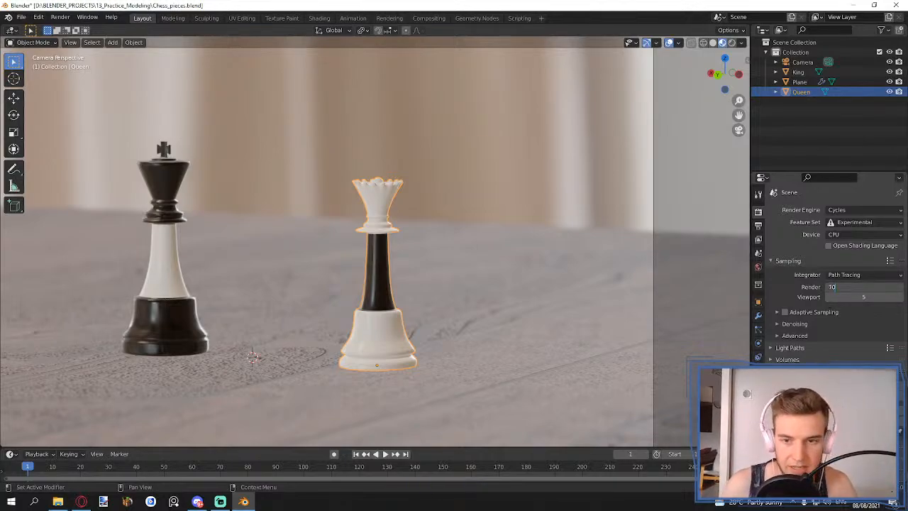
key(Return)
- Enable Adaptive Sampling and review the denoising and light path settings
click(784, 312)
click(793, 324)
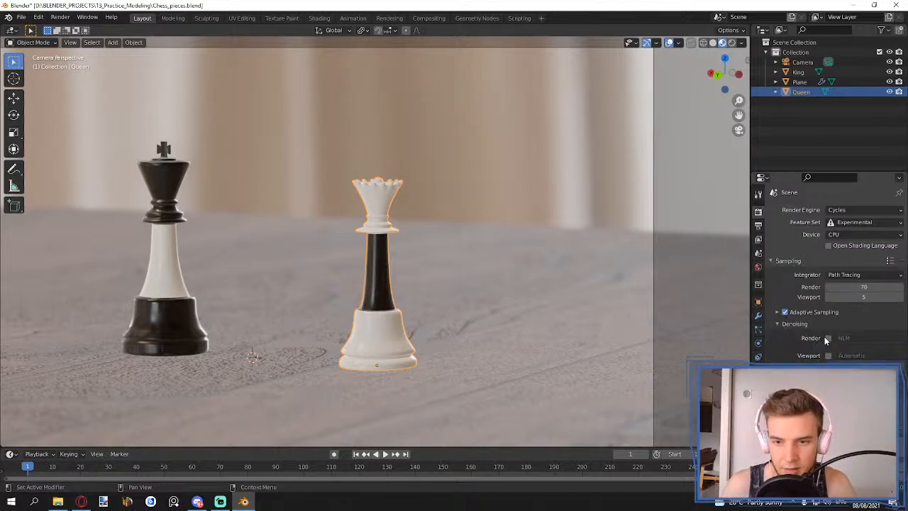
click(795, 323)
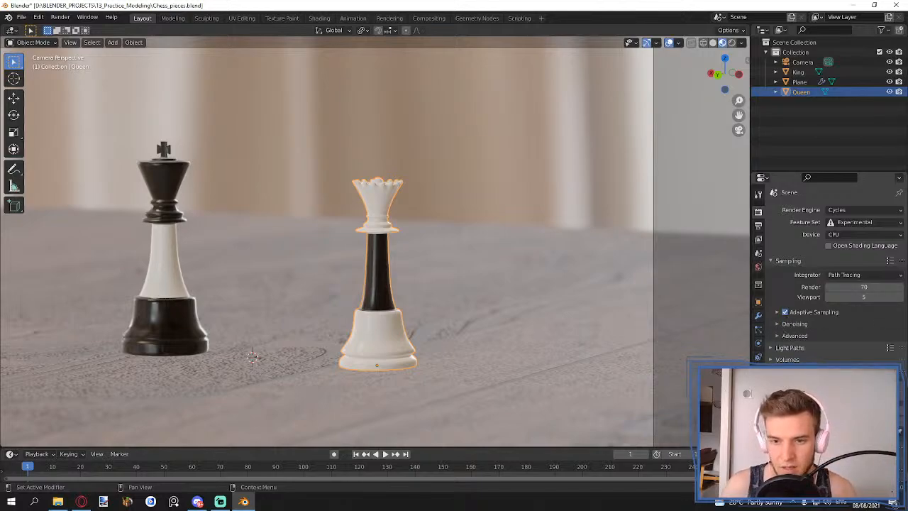
click(758, 226)
click(759, 211)
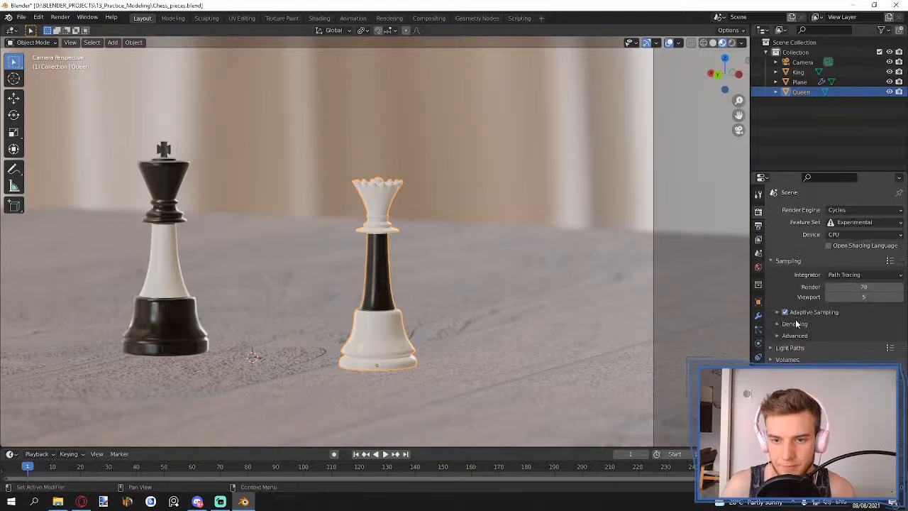
click(788, 347)
scroll(784, 353, down, 2)
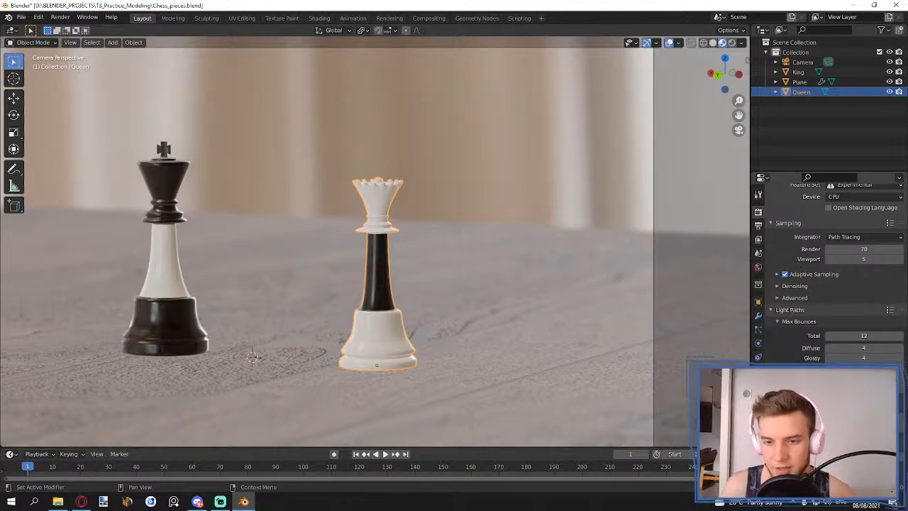
- Set the scene's end frame to 1 in the output dimensions
click(758, 225)
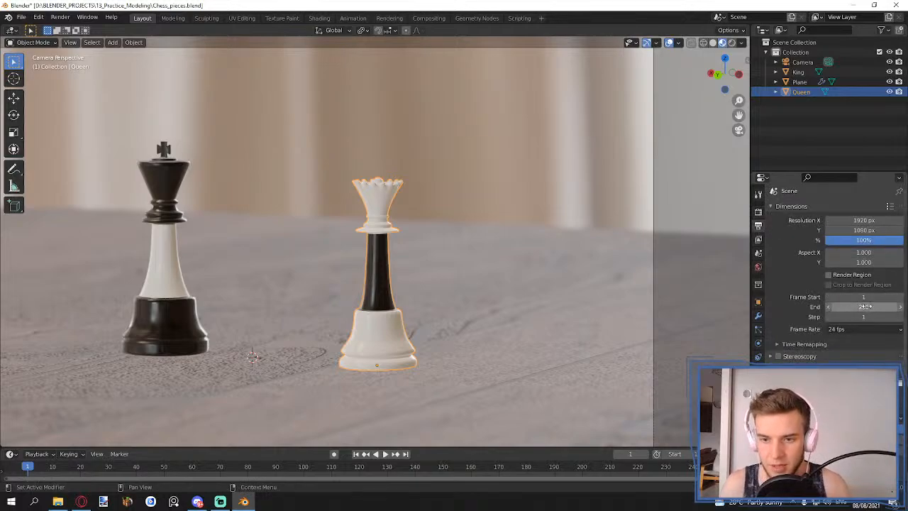
click(865, 306)
text(1)
key(Return)
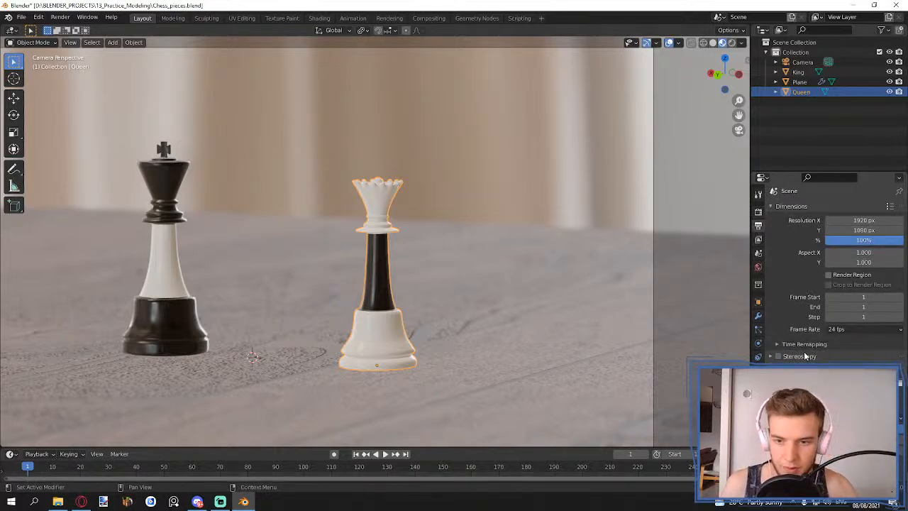
- Set the render output path to Chess1 in D:\BLENDER_PROJECTS\13_Practice_Modeling\Renders
scroll(865, 312, down, 1)
click(899, 358)
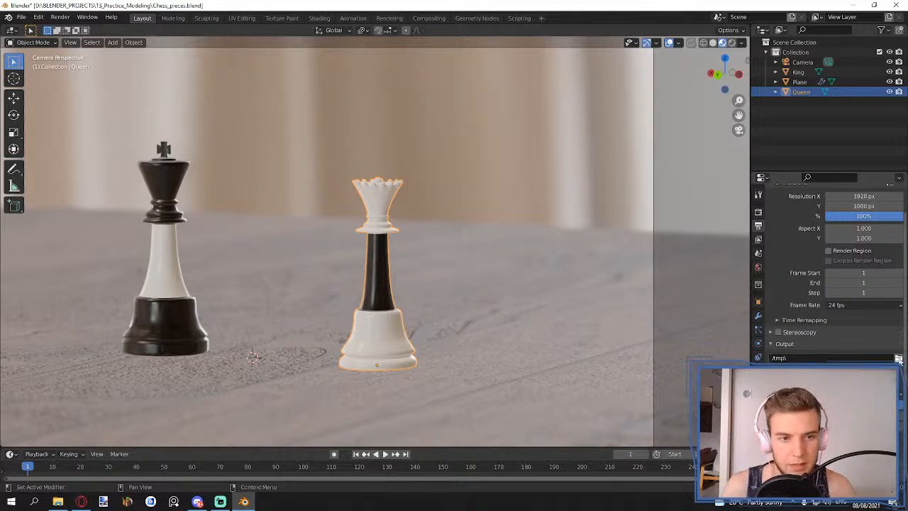
click(195, 119)
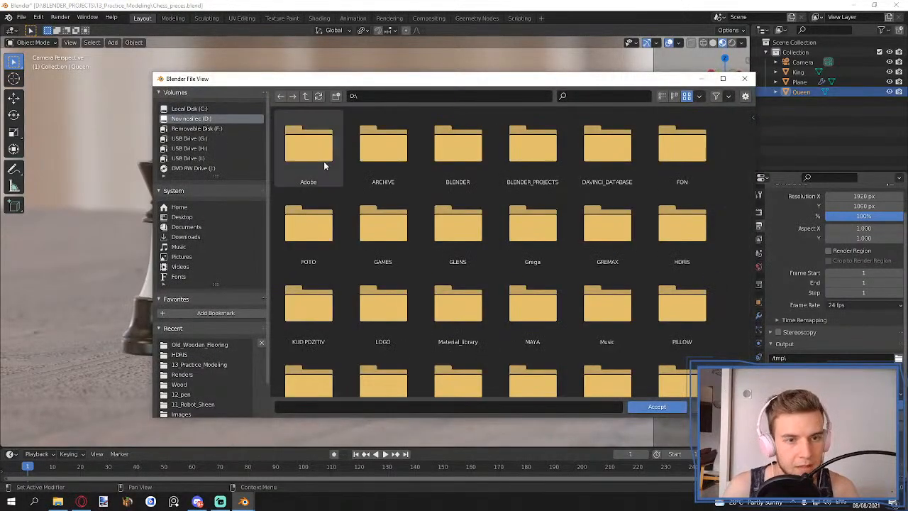
double_click(531, 167)
double_click(387, 304)
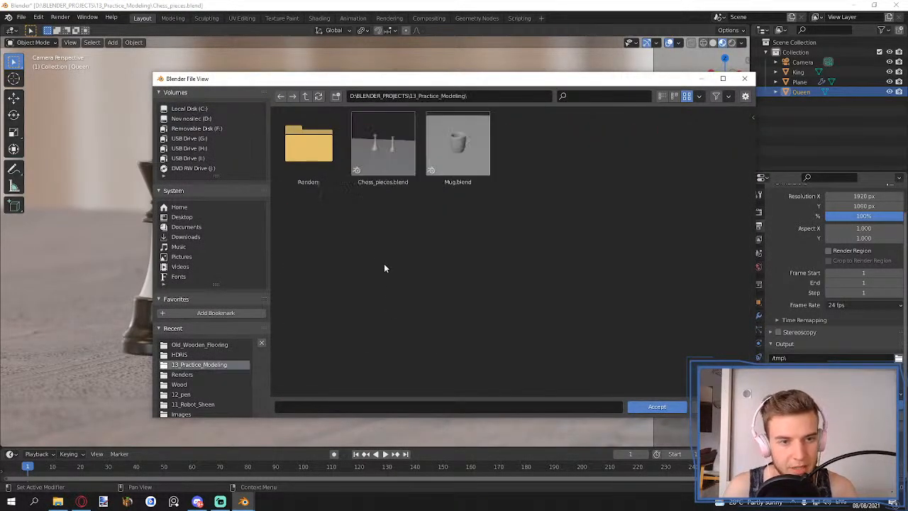
double_click(319, 166)
click(397, 406)
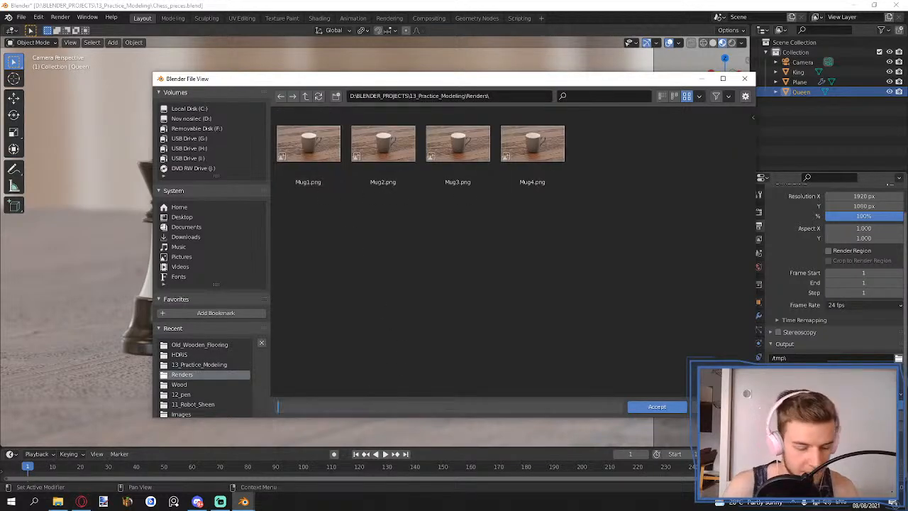
text(Chess1)
key(Return)
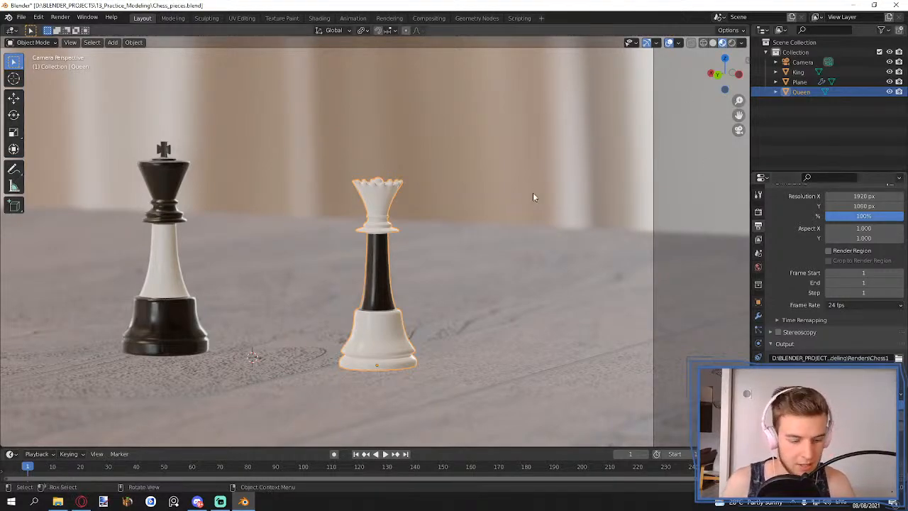
- Save the file and start rendering the still image
key(ctrl+s)
key(F12)
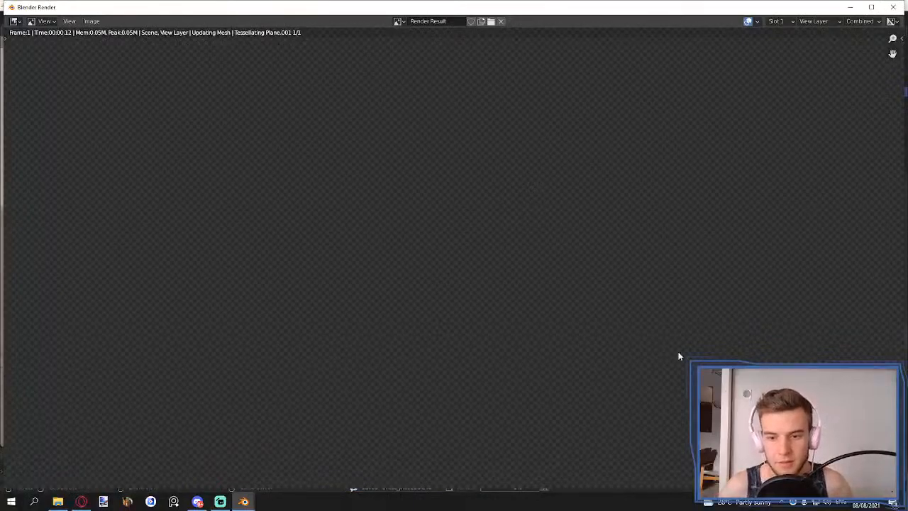
- Bring up the Snaz window while the image renders, and dismiss it again
right_click(798, 504)
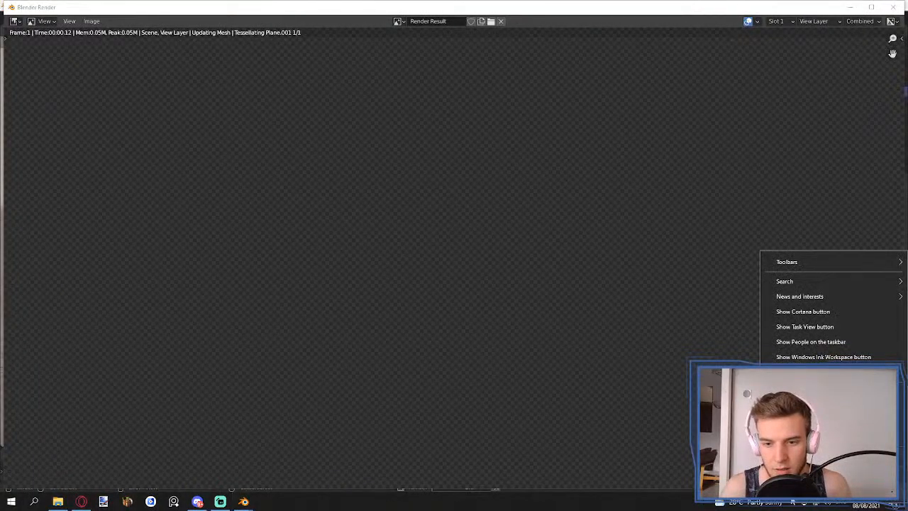
click(799, 506)
double_click(796, 488)
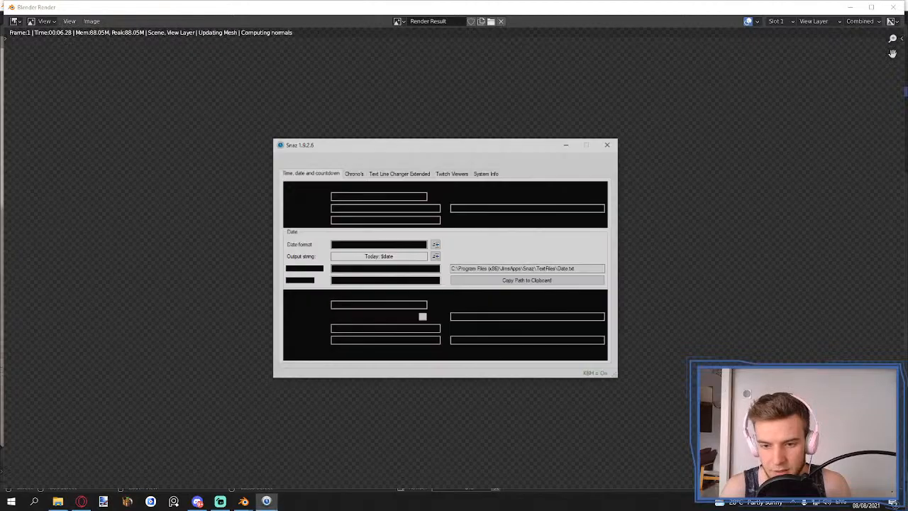
click(621, 126)
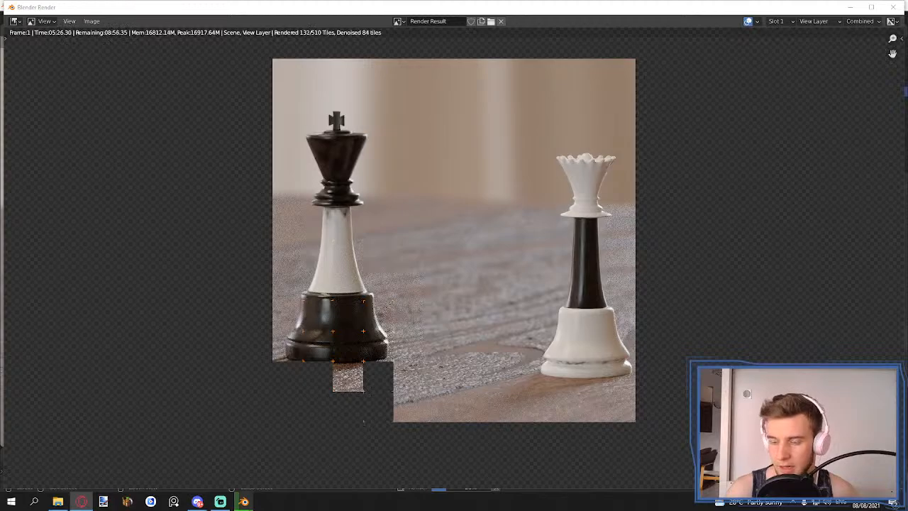
- Cancel the running render and close the render window
key(Escape)
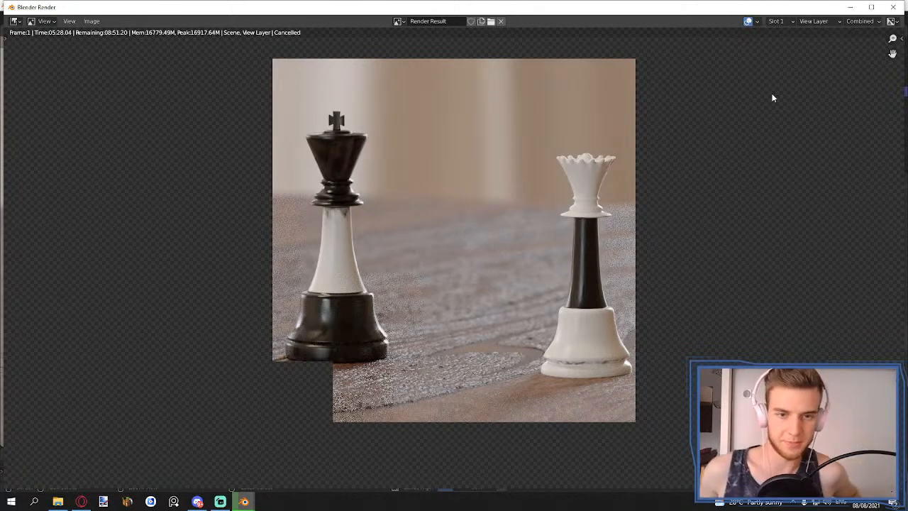
key(Escape)
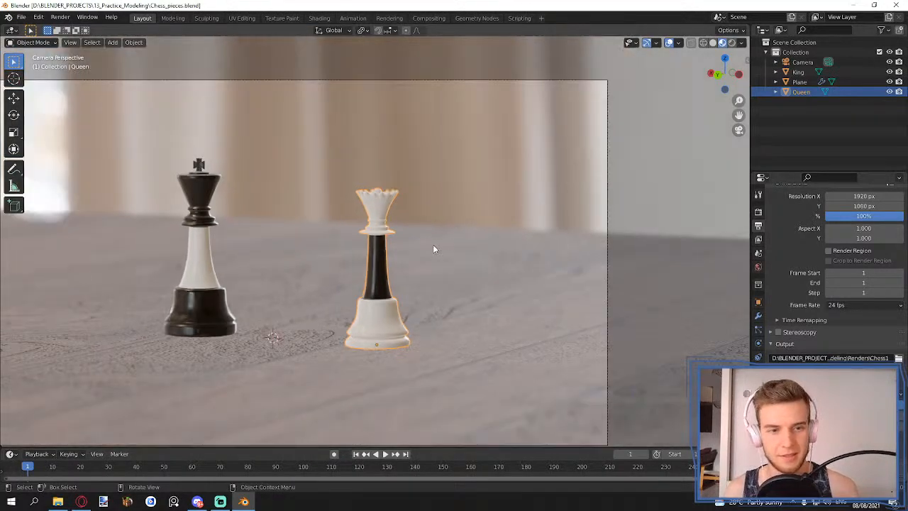
- Clear the selection and save the chess scene file
middle_drag(432, 244, 412, 265)
scroll(413, 265, up, 3)
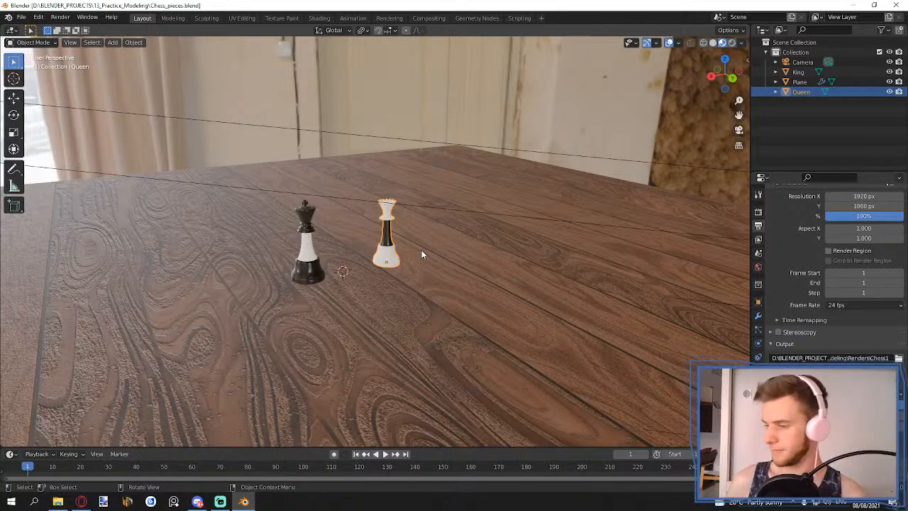
scroll(431, 244, down, 5)
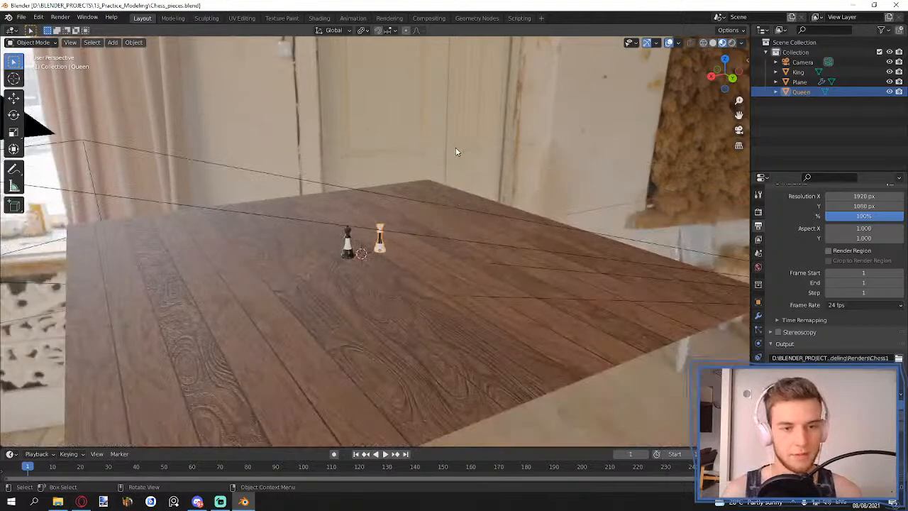
click(445, 192)
scroll(427, 214, up, 7)
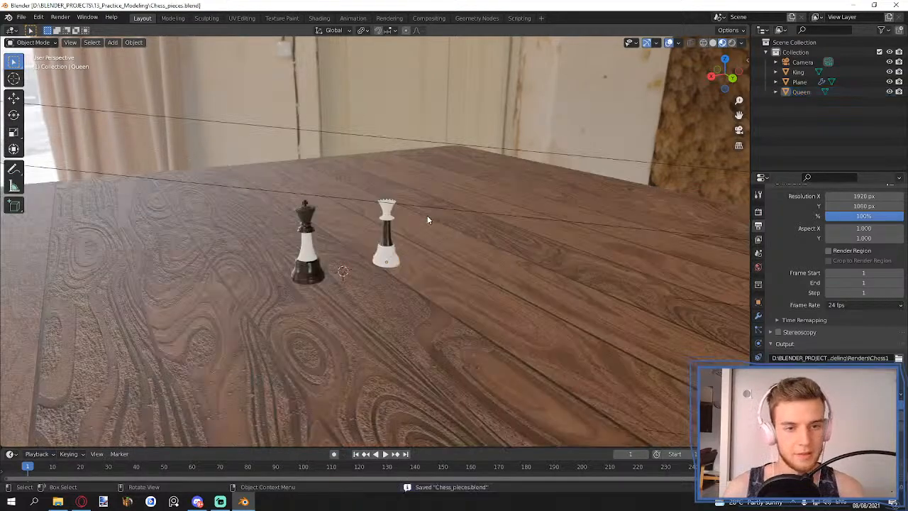
key(ctrl+s)
- Replace the queen's White_Plastic material with the existing material named Material
click(403, 225)
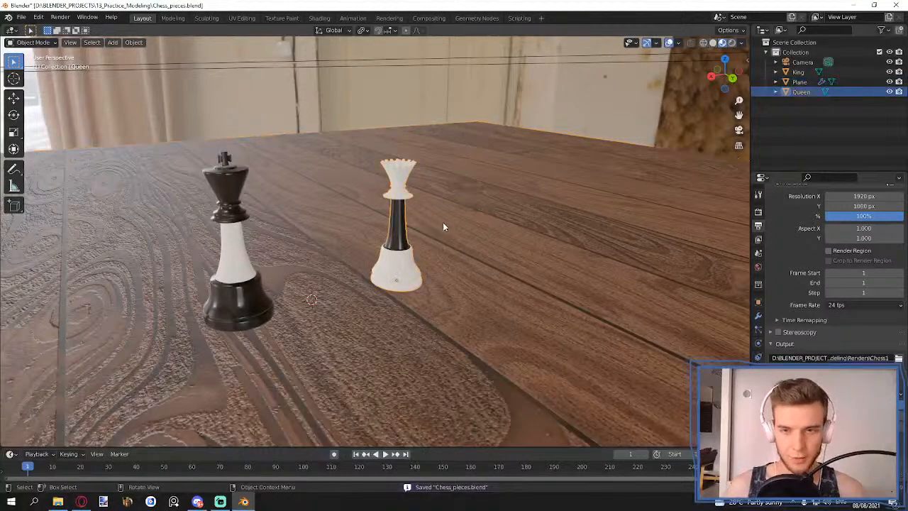
scroll(456, 209, down, 4)
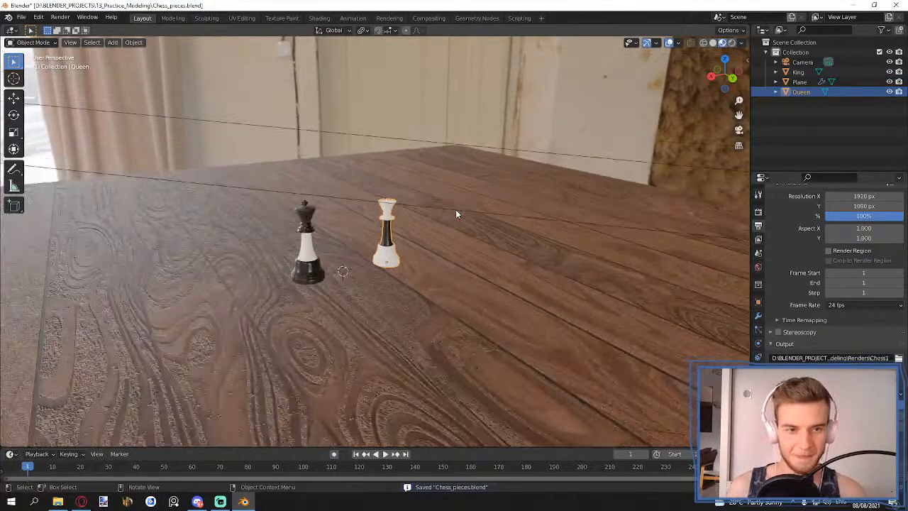
scroll(455, 209, up, 6)
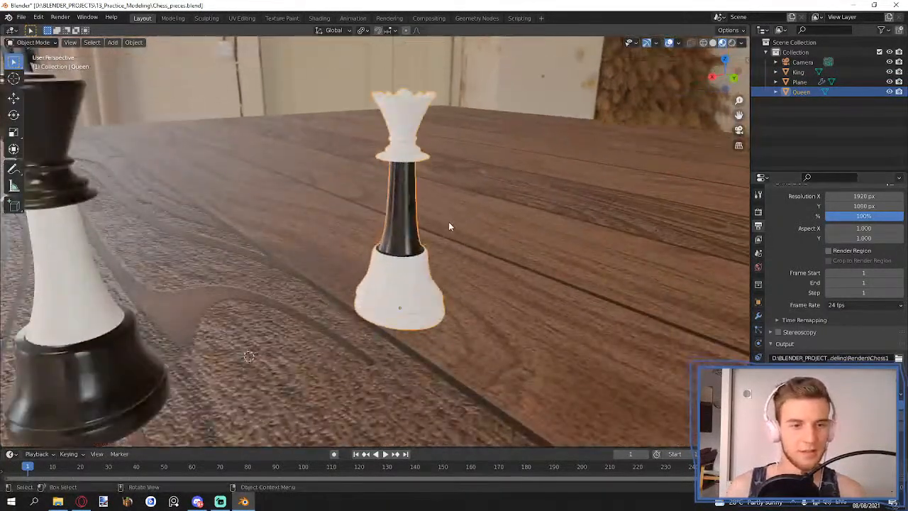
key(grave)
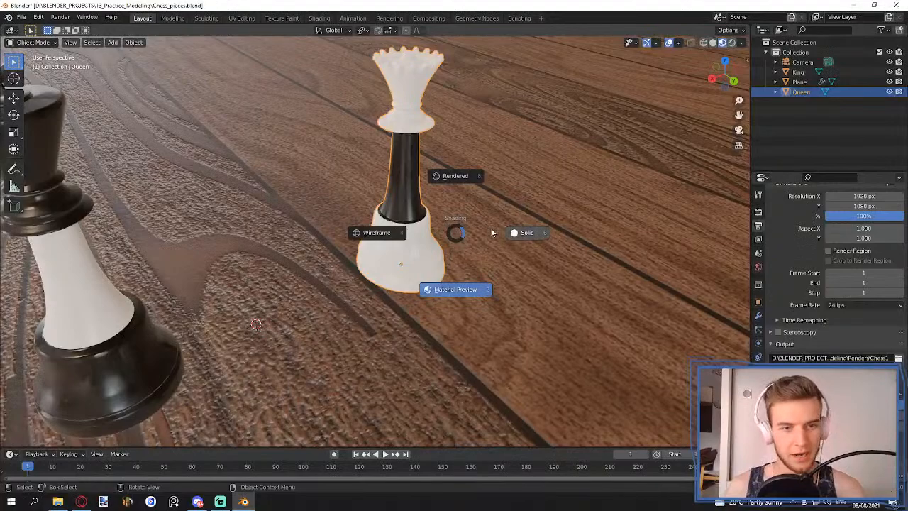
click(459, 241)
middle_drag(438, 215, 434, 215)
middle_drag(541, 214, 531, 204)
scroll(530, 204, down, 2)
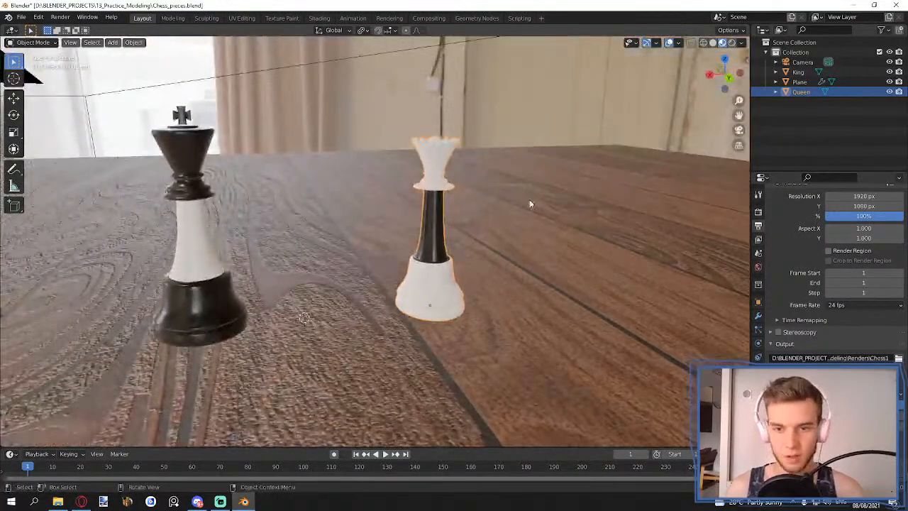
click(758, 385)
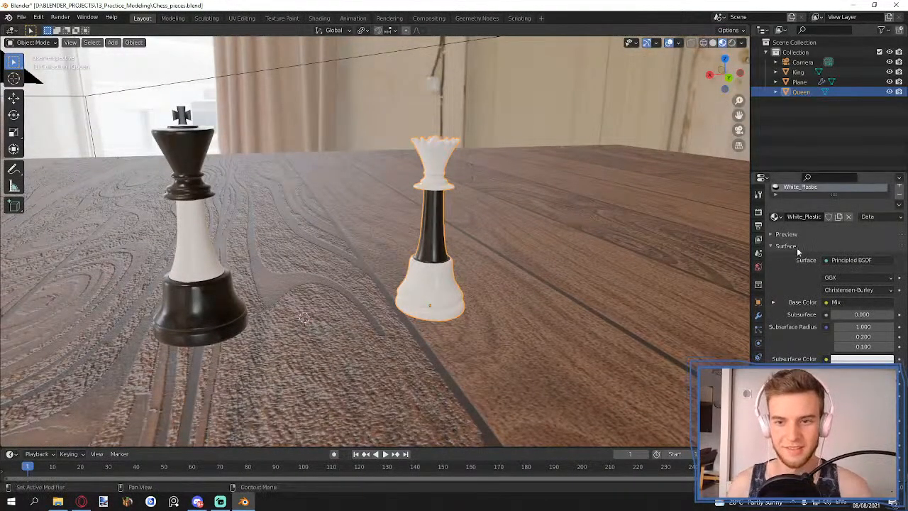
scroll(797, 250, up, 2)
click(776, 242)
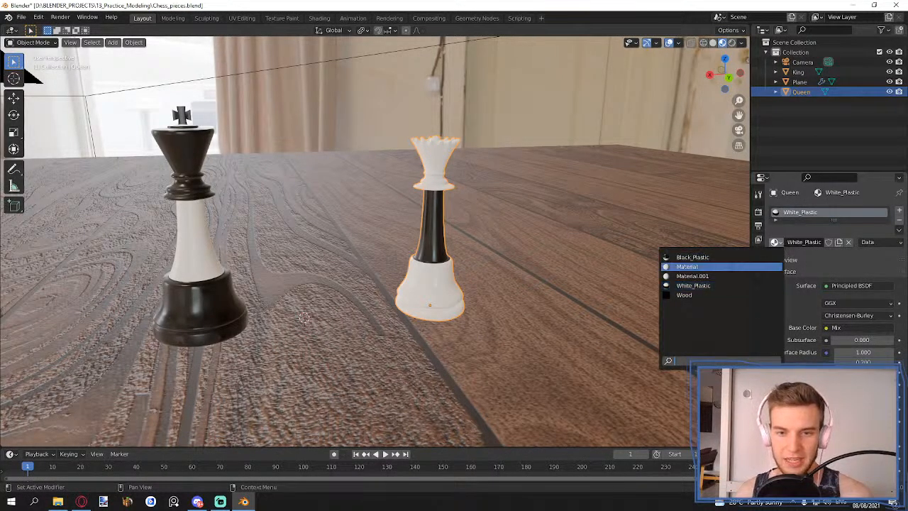
click(723, 267)
- Replace the king's Black_Plastic material with the existing material named Material
middle_drag(719, 239, 236, 207)
click(236, 207)
click(776, 242)
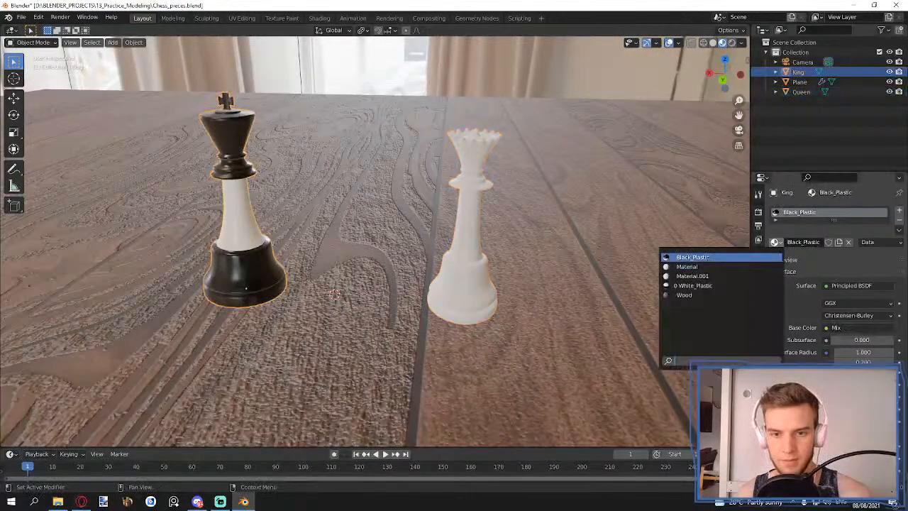
click(723, 258)
click(776, 242)
click(737, 267)
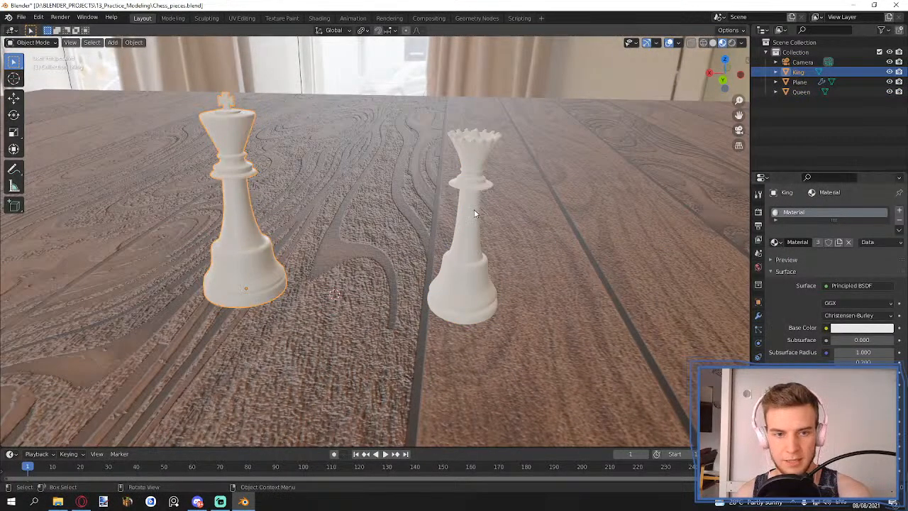
- Set the Base Color of the queen's shared material to a Checker Texture
click(475, 213)
middle_drag(475, 213, 590, 282)
scroll(598, 254, down, 3)
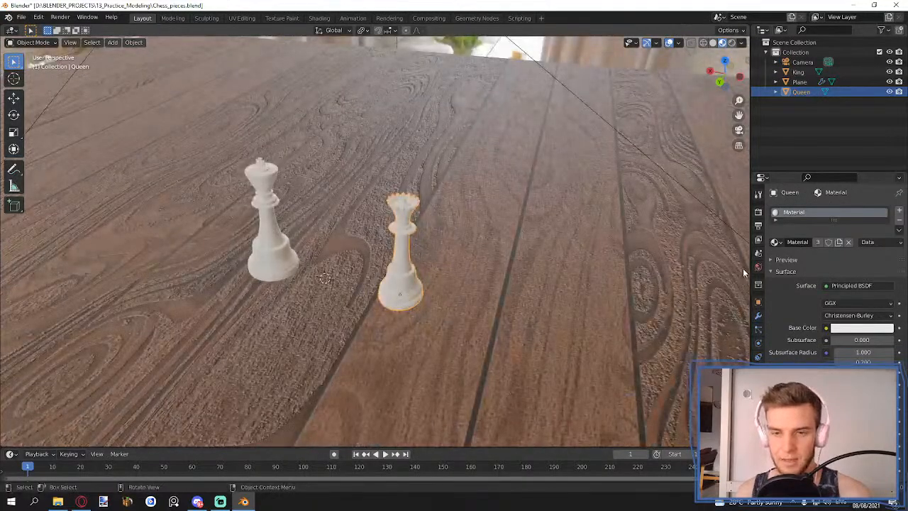
click(826, 327)
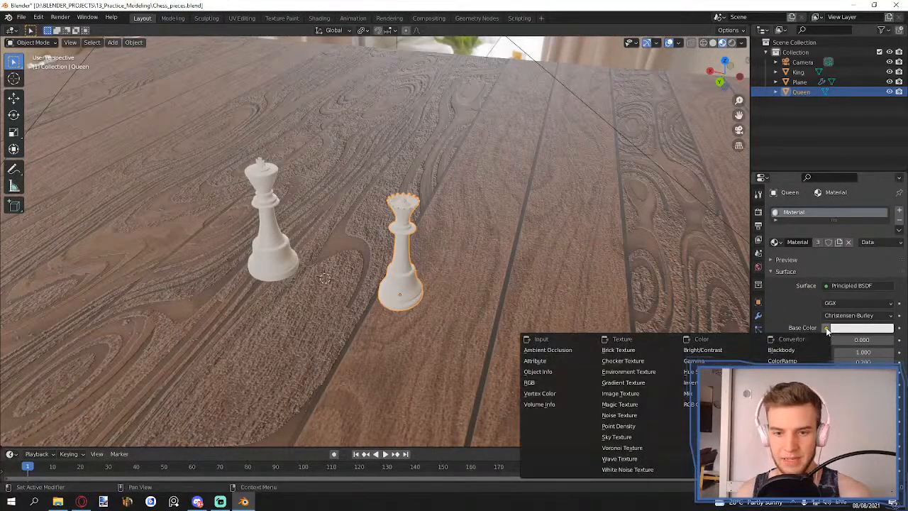
click(633, 363)
middle_drag(633, 362, 455, 240)
scroll(455, 240, up, 3)
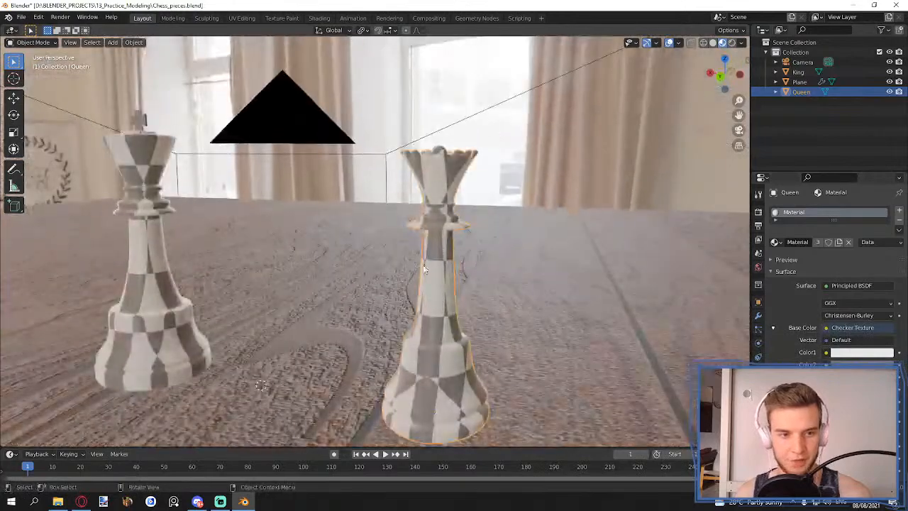
click(454, 263)
click(454, 262)
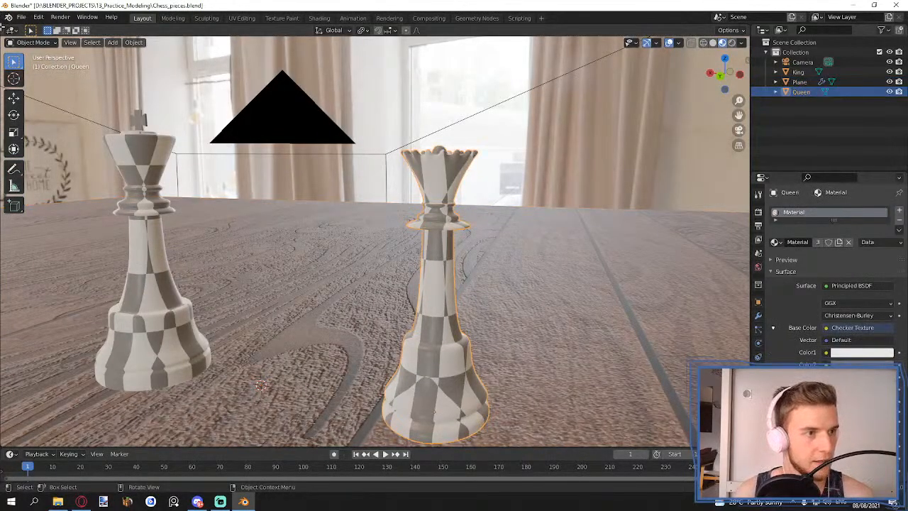
- Split the 3D viewport into two areas and turn one of them into a UV Editor
drag(2, 27, 367, 85)
click(30, 43)
click(30, 54)
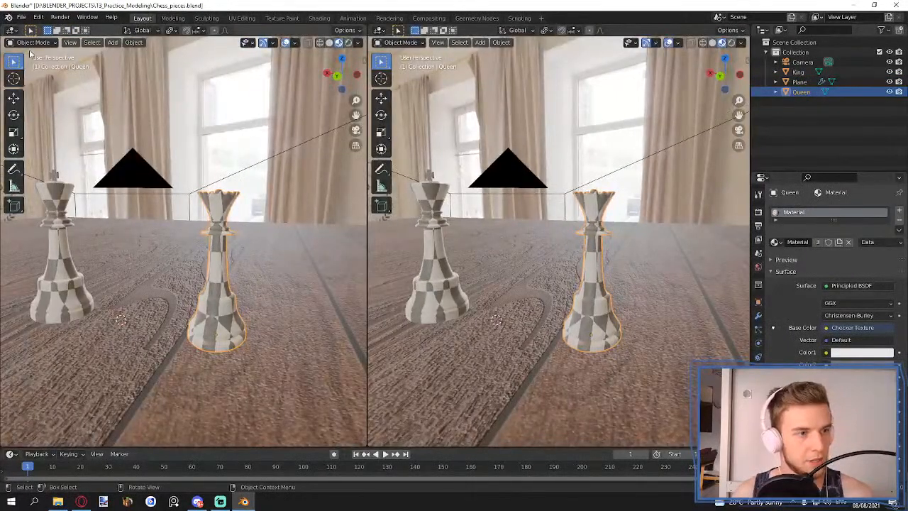
click(27, 41)
click(10, 29)
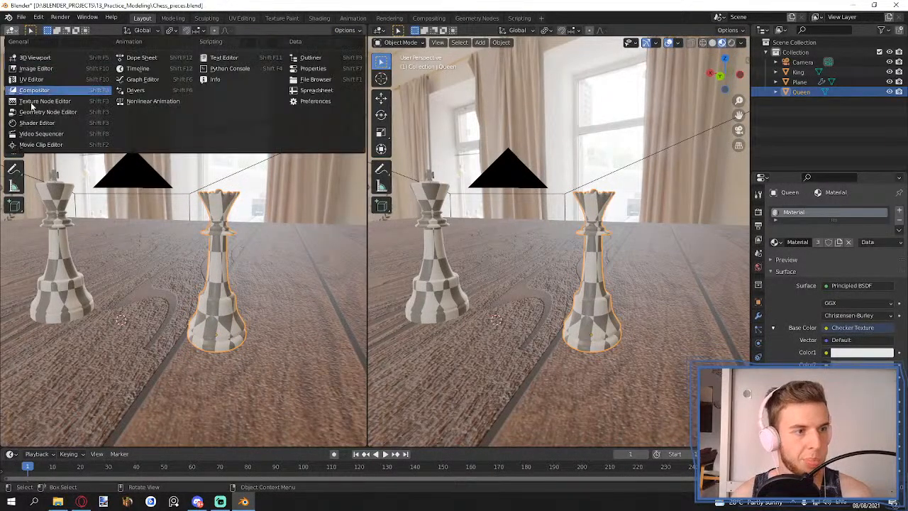
click(35, 68)
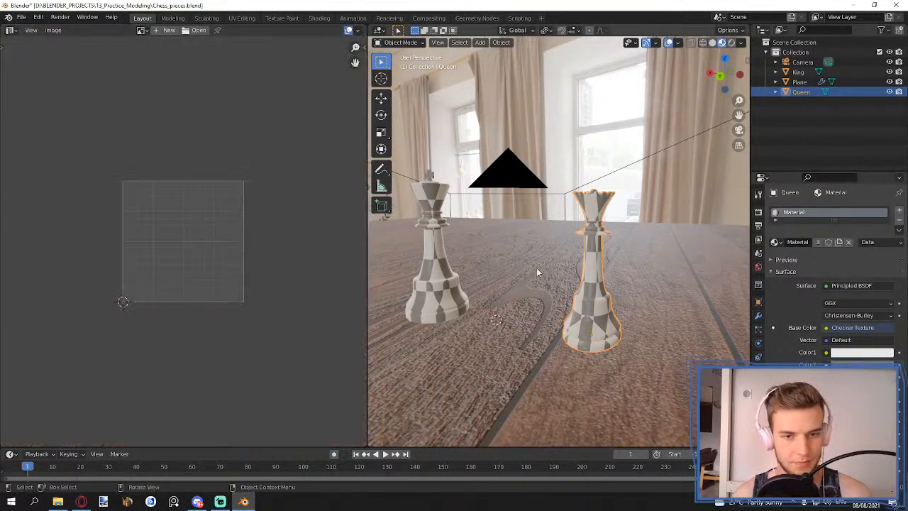
- Unwrap the queen's entire mesh with Smart UV Project, keeping the 66° angle limit and correct aspect
key(Tab)
scroll(614, 277, up, 3)
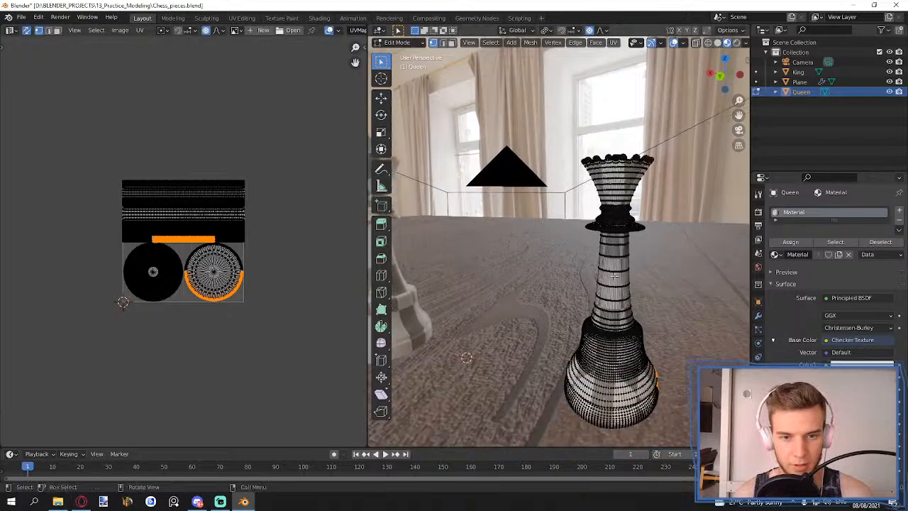
key(a)
key(u)
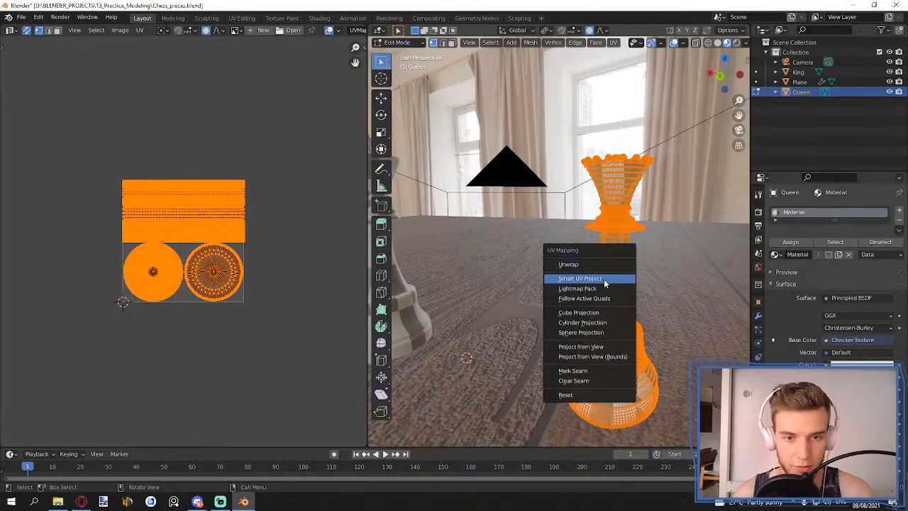
click(602, 284)
click(630, 361)
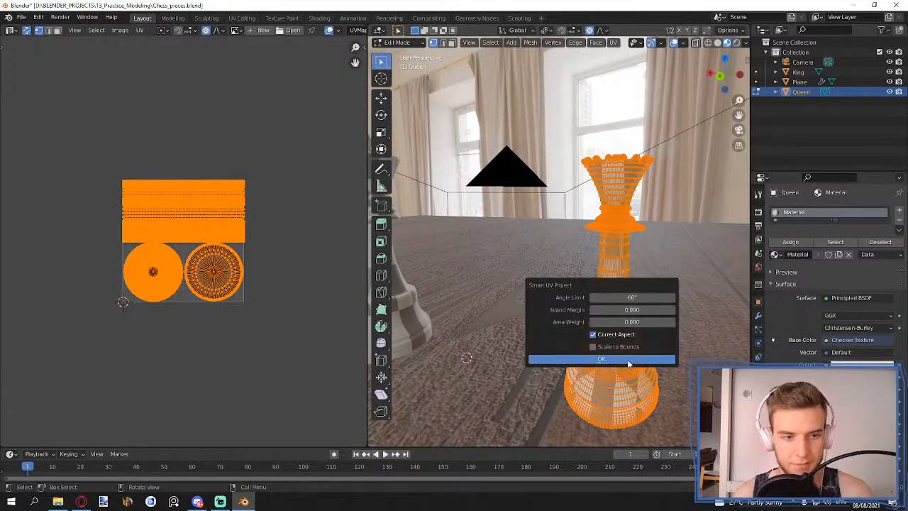
scroll(186, 228, up, 7)
middle_drag(543, 273, 565, 313)
key(Tab)
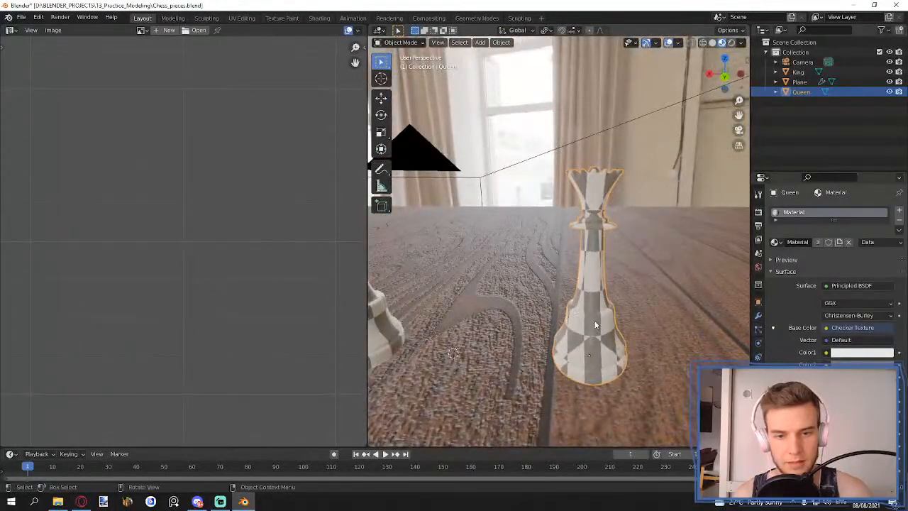
scroll(596, 320, up, 3)
shift+middle_drag(627, 339, 570, 298)
click(567, 278)
key(Tab)
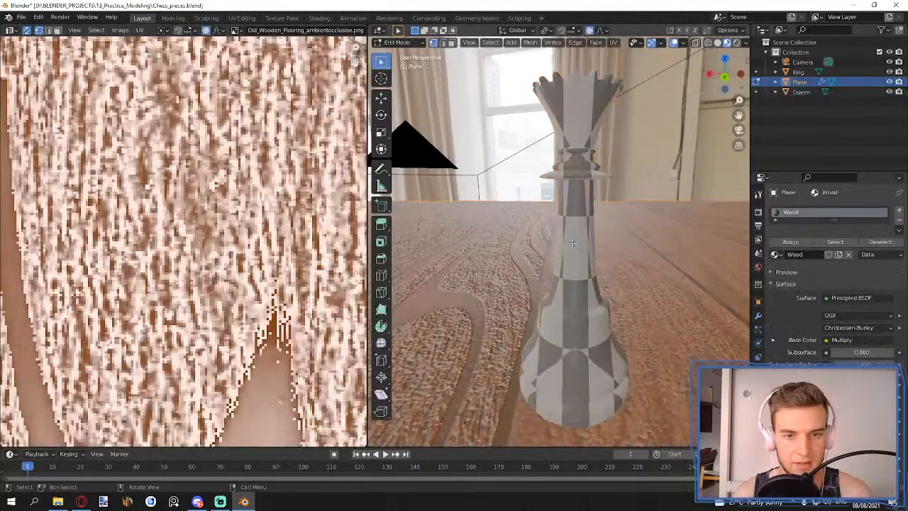
scroll(571, 239, down, 5)
key(Tab)
- Return the queen to Edit Mode and fit its entire UV layout in the UV Editor
click(568, 219)
key(Tab)
scroll(466, 228, down, 3)
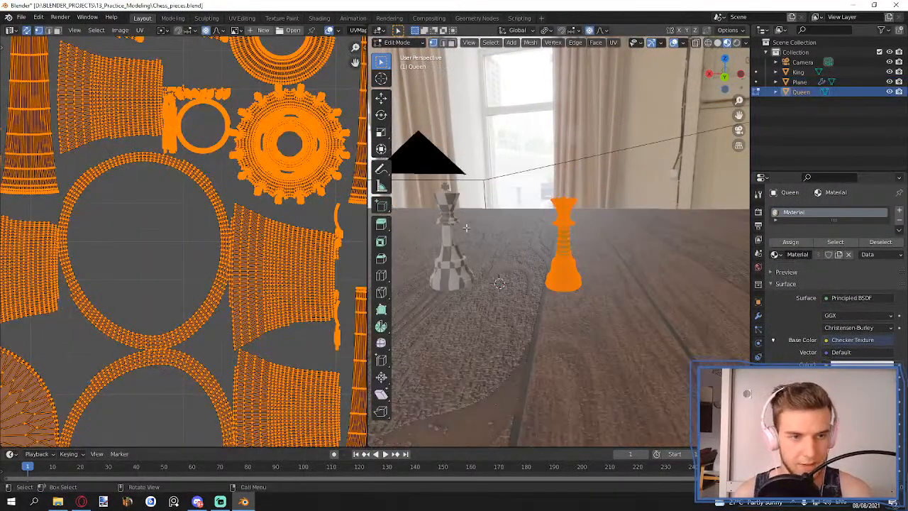
scroll(333, 234, down, 4)
scroll(570, 240, up, 7)
scroll(571, 239, down, 4)
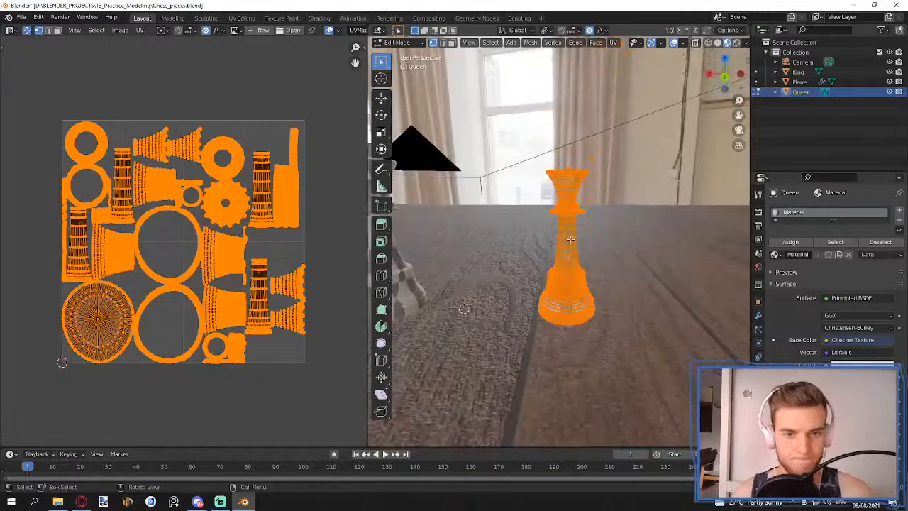
- Try the standard Unwrap on the queen's whole mesh
key(u)
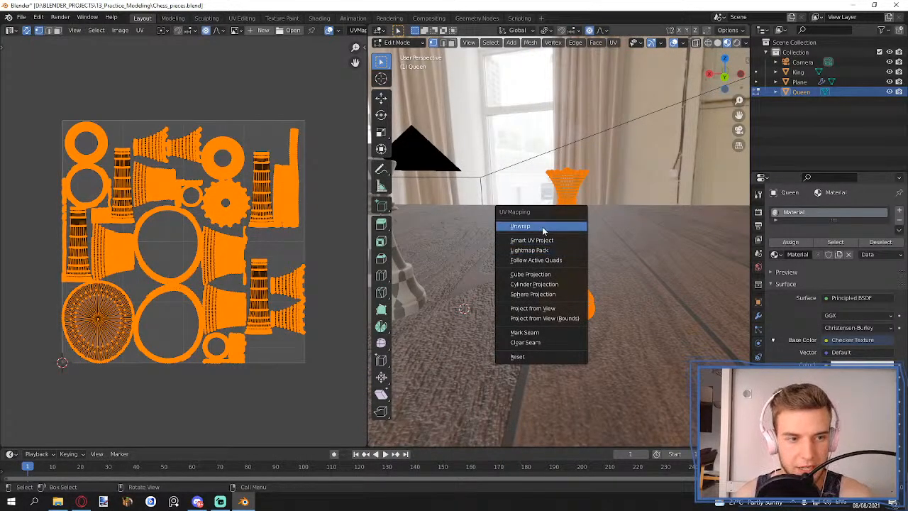
click(542, 226)
scroll(573, 242, up, 2)
- Map the queen's whole mesh with Cube Projection
key(u)
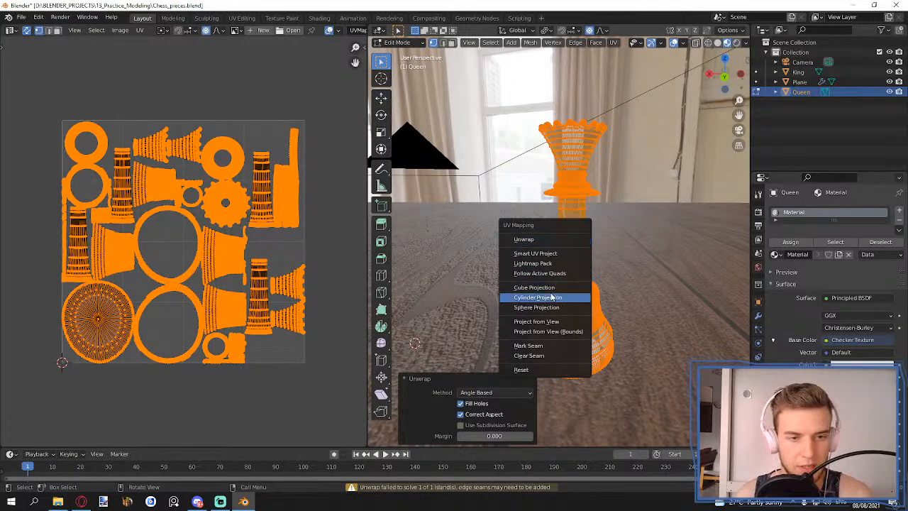
click(546, 287)
scroll(321, 204, down, 7)
scroll(539, 258, up, 3)
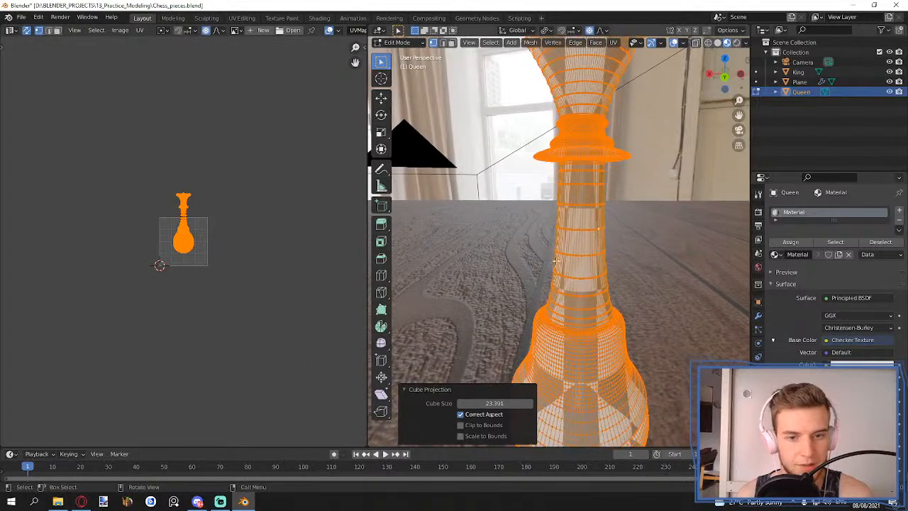
- Examine how the checker pattern falls on the queen's crown and body, ending in Object Mode
middle_drag(557, 261, 627, 264)
scroll(626, 264, up, 4)
scroll(662, 263, down, 1)
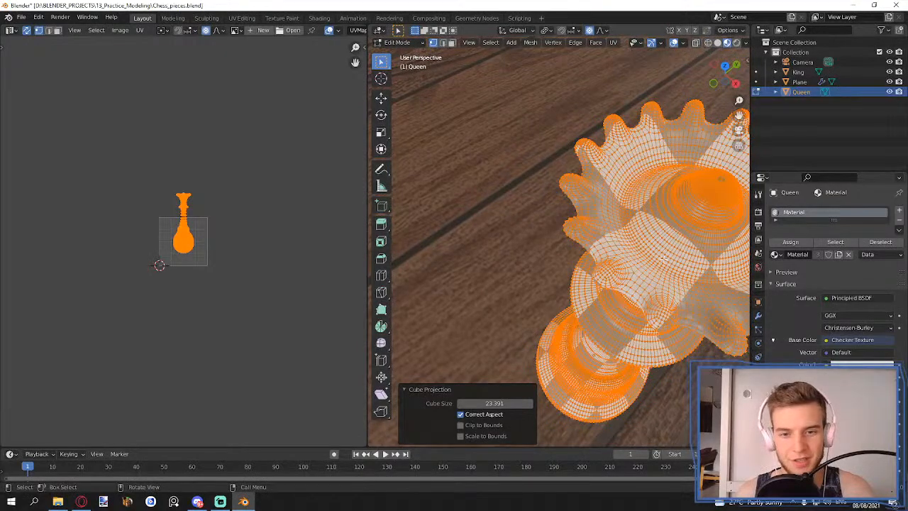
scroll(663, 259, down, 4)
middle_drag(642, 261, 688, 239)
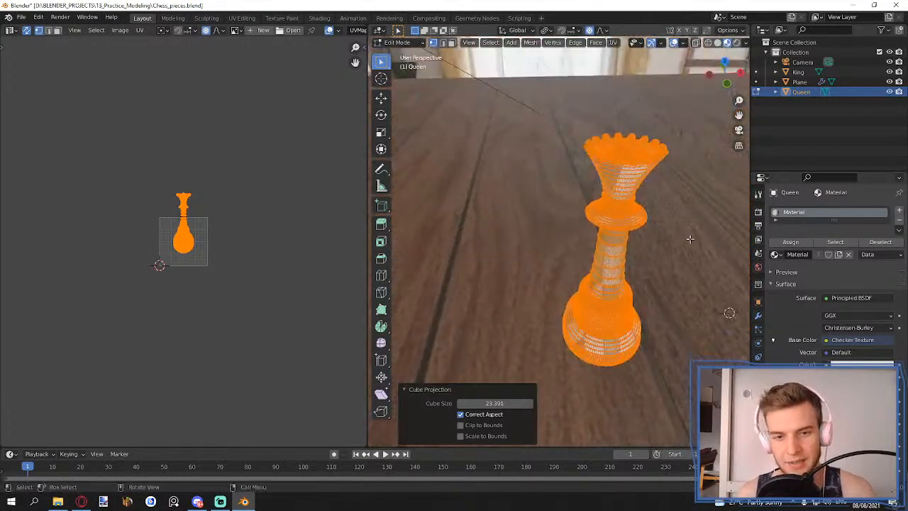
scroll(689, 239, down, 5)
middle_drag(639, 212, 548, 172)
scroll(589, 221, up, 5)
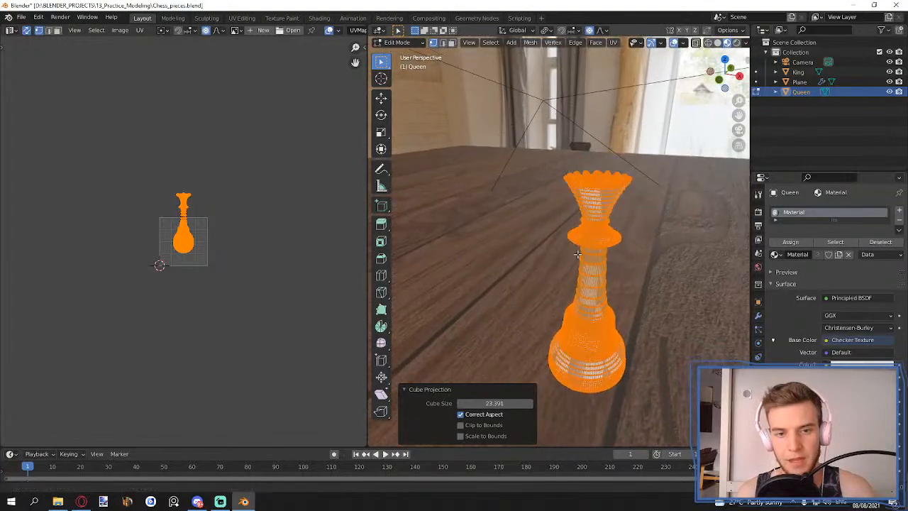
middle_drag(588, 223, 565, 301)
scroll(574, 294, up, 5)
key(Tab)
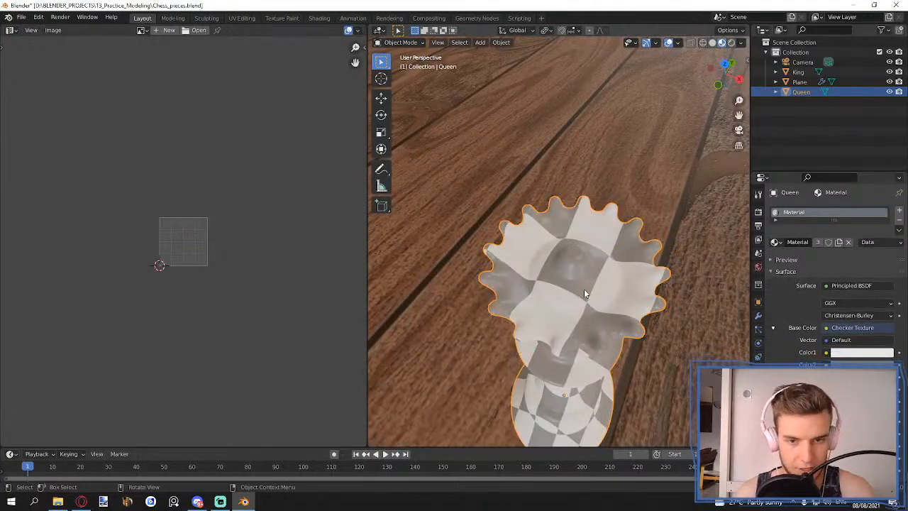
- Mark a seam along a continuous lengthwise edge path on the queen, running from the crown's tip down to the centre of the base
key(Tab)
key(2)
scroll(588, 290, up, 6)
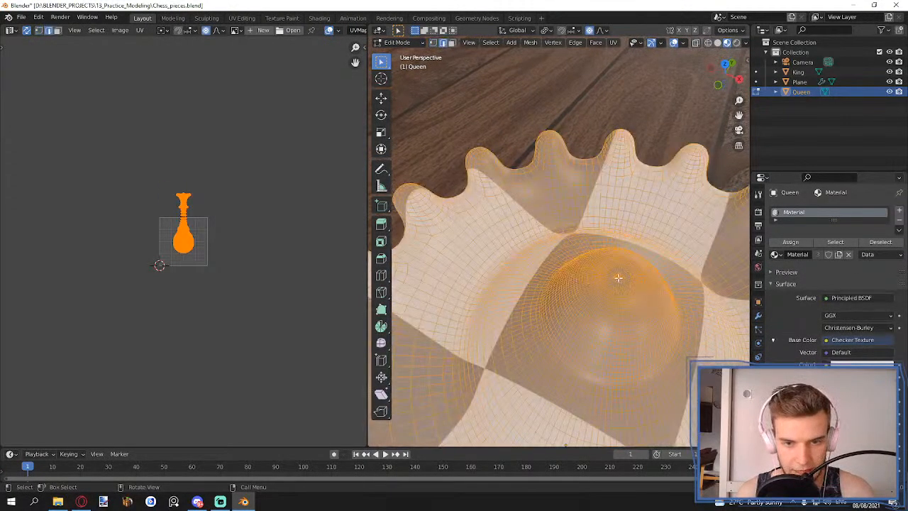
click(618, 277)
scroll(619, 288, down, 8)
middle_drag(619, 289, 612, 223)
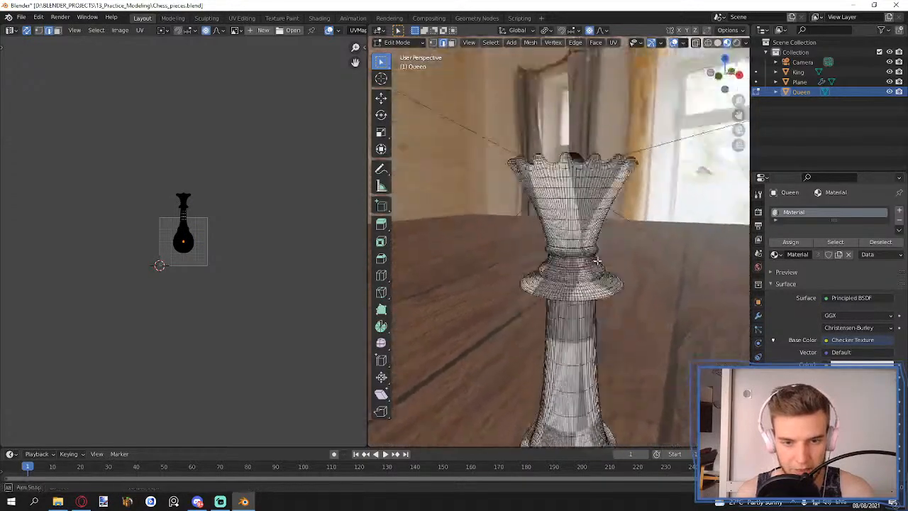
shift+middle_drag(614, 426, 595, 234)
ctrl+click(569, 262)
scroll(586, 252, down, 6)
scroll(596, 234, up, 5)
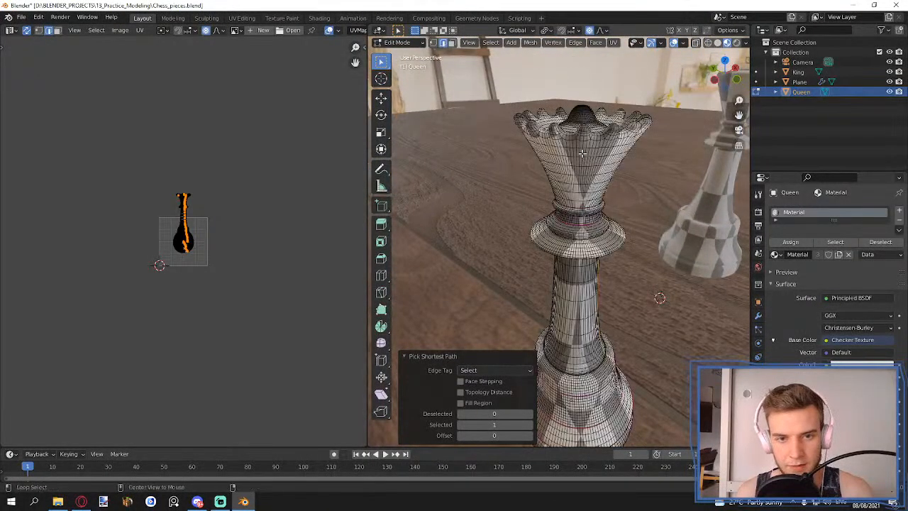
alt+middle_drag(581, 153, 623, 225)
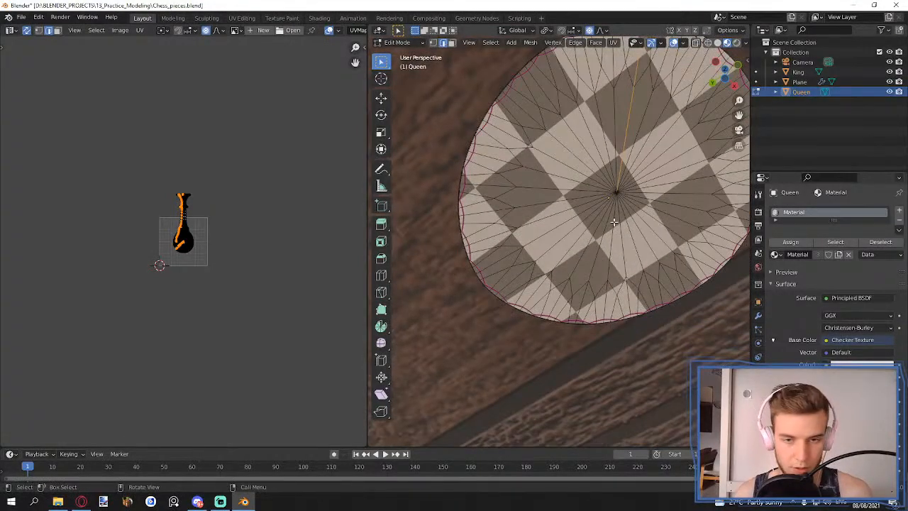
alt+middle_drag(613, 222, 602, 247)
key(u)
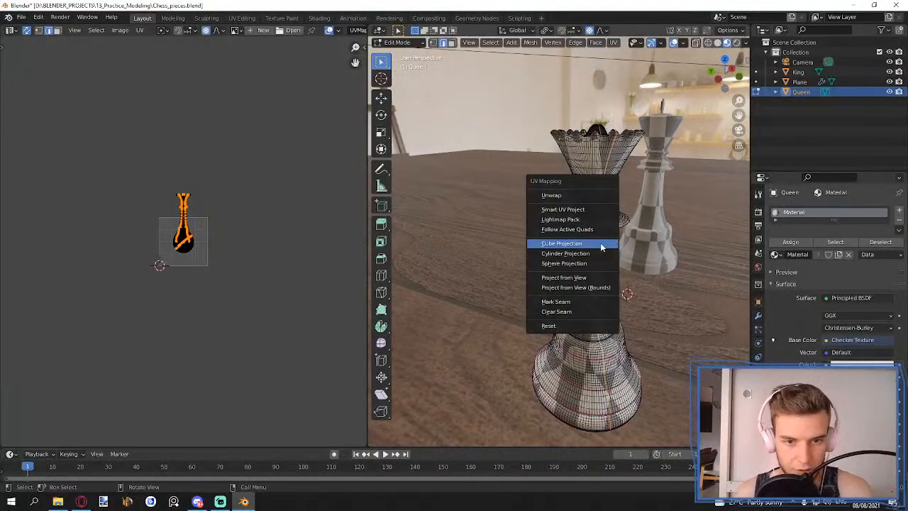
click(574, 301)
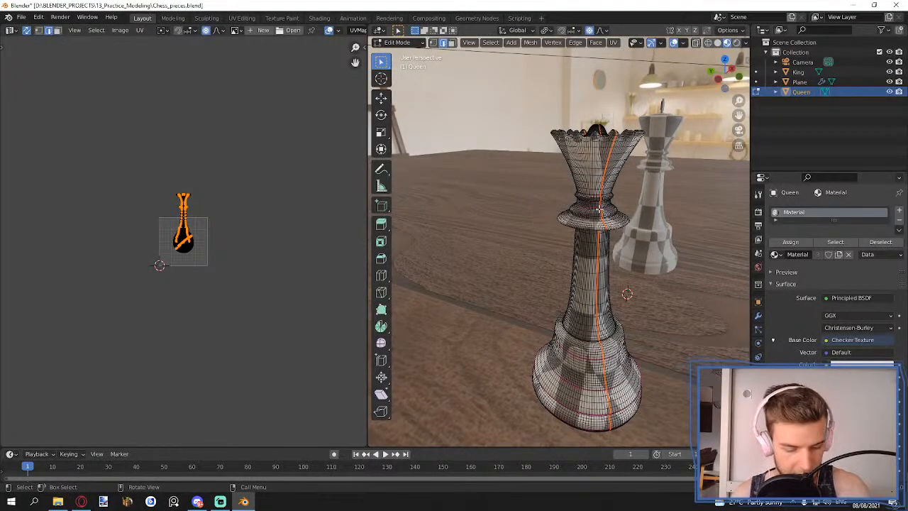
- Try an Angle Based Unwrap on the queen's whole mesh using the marked seams and check the resulting islands
key(a)
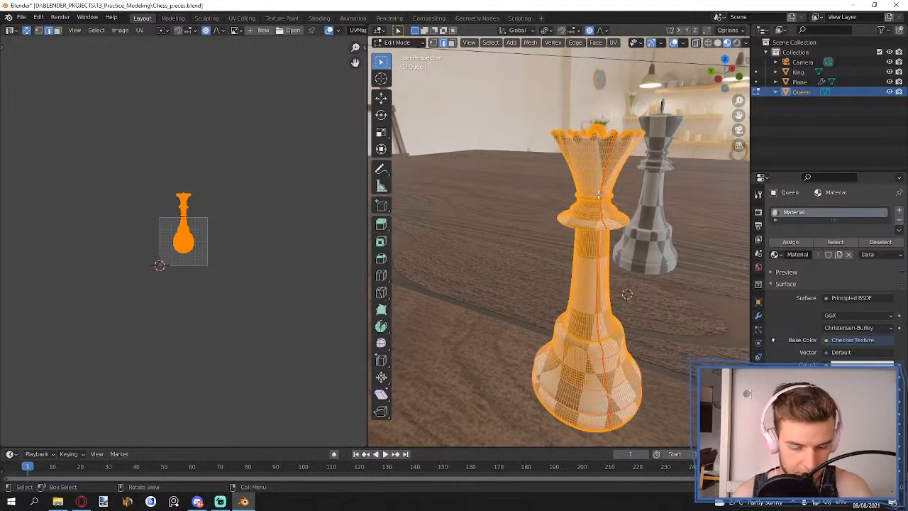
key(u)
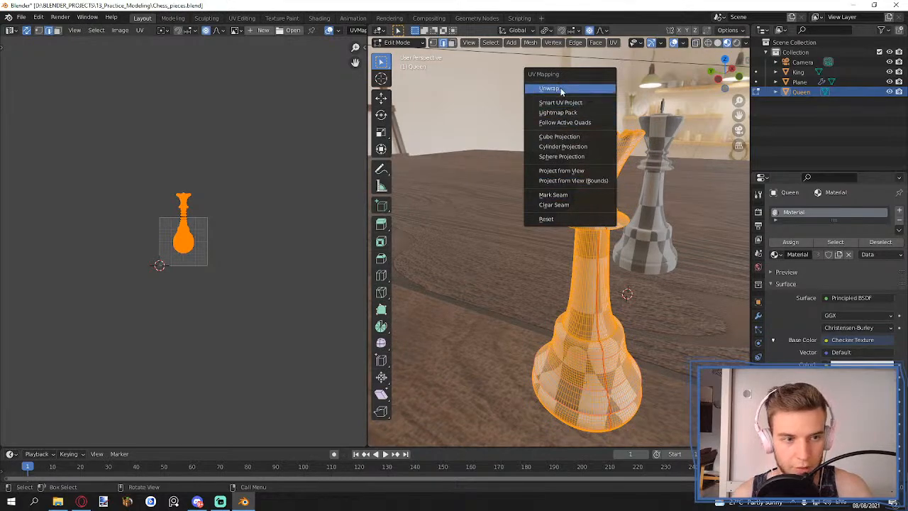
key(Return)
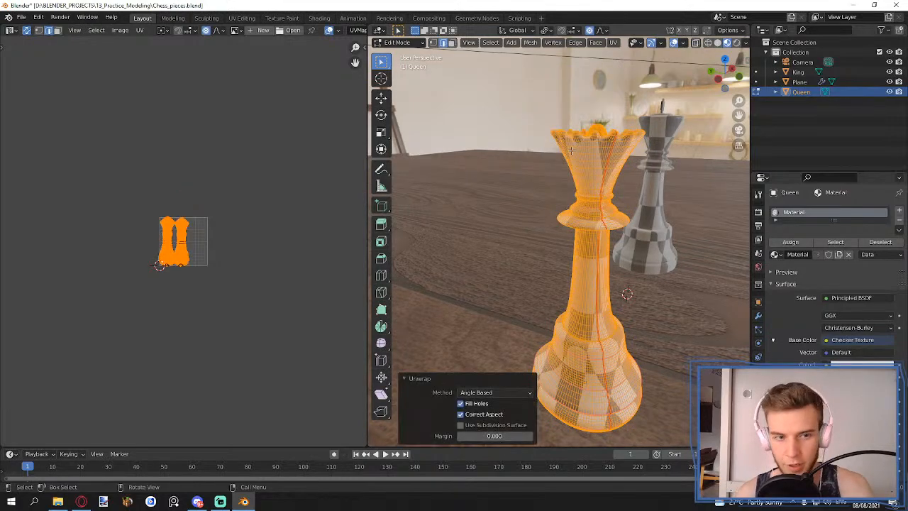
scroll(142, 249, up, 10)
middle_drag(555, 285, 583, 266)
scroll(608, 283, up, 3)
scroll(225, 199, down, 6)
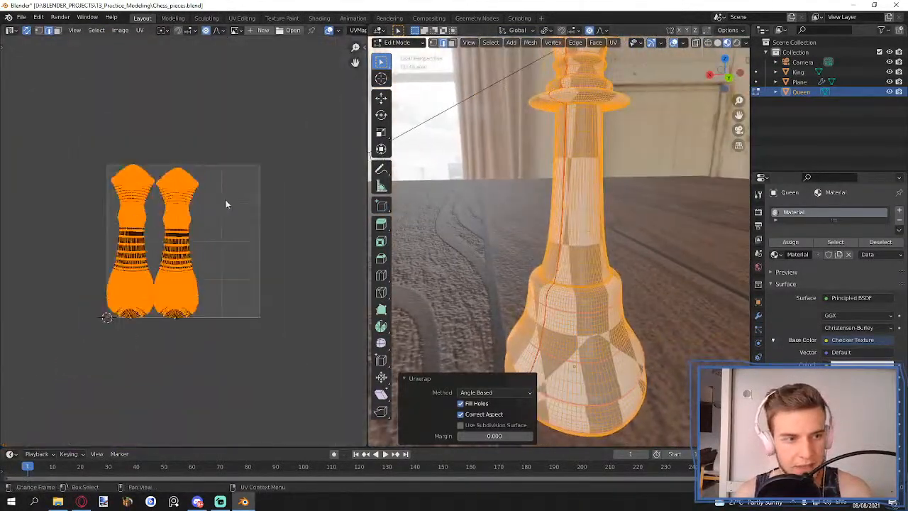
scroll(563, 204, down, 3)
middle_drag(562, 204, 570, 232)
- Map the queen's whole mesh with Smart UV Project at a 66° angle limit and return to Object Mode
key(u)
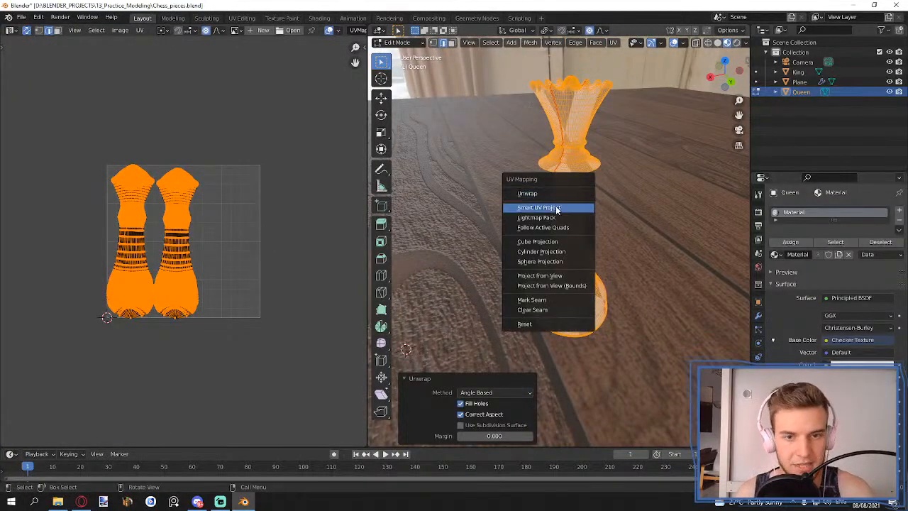
click(561, 206)
click(561, 284)
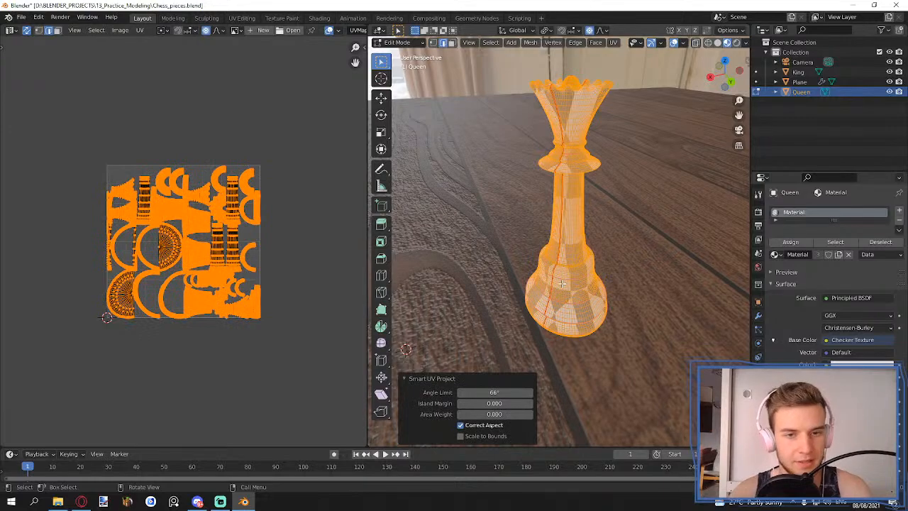
scroll(542, 290, down, 6)
middle_drag(542, 289, 566, 238)
key(Tab)
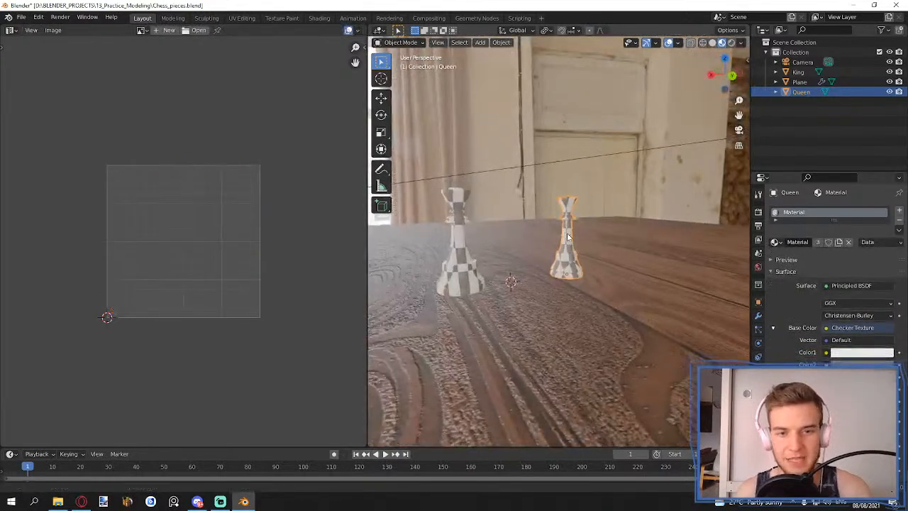
key(Tab)
key(Tab)
- Map the king's whole mesh with Smart UV Project at a 66° angle limit
click(463, 227)
key(Tab)
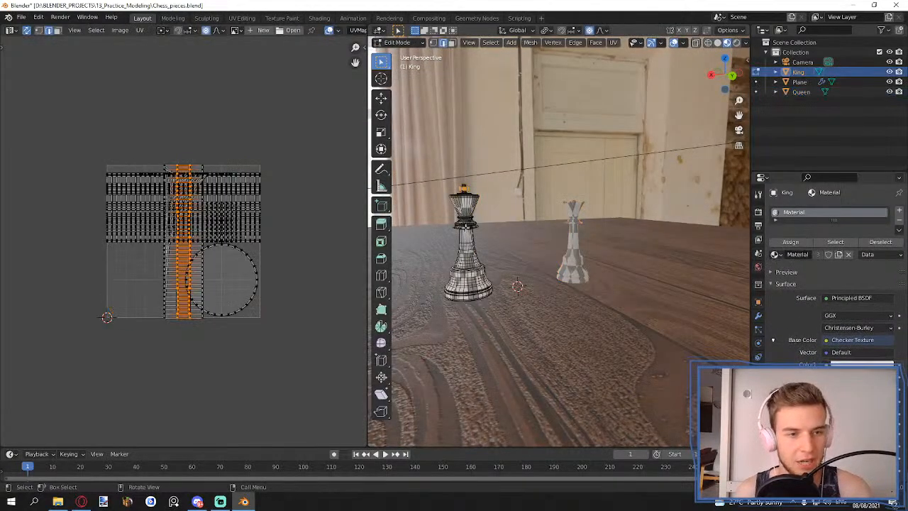
middle_drag(463, 227, 449, 225)
key(a)
key(u)
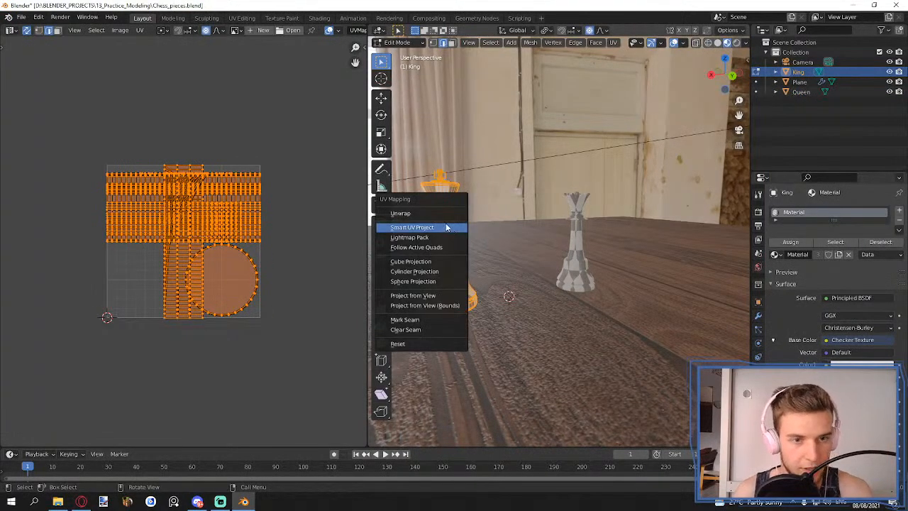
click(447, 227)
click(451, 306)
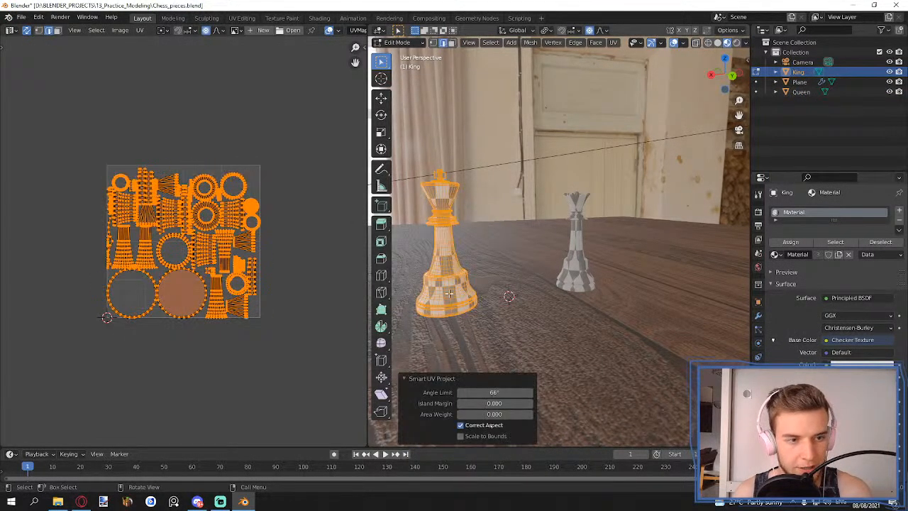
middle_drag(449, 292, 639, 241)
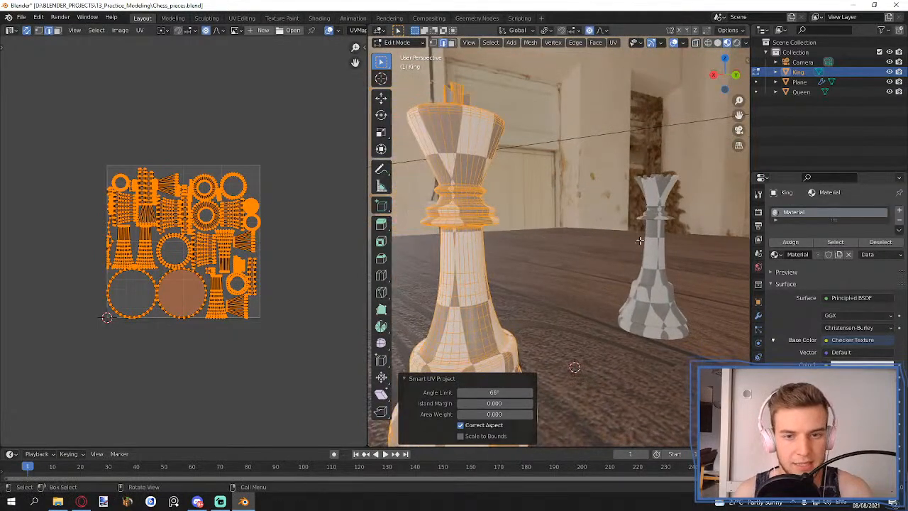
- Compare the checker pattern on the king and queen from several angles in Object Mode
key(Tab)
click(652, 234)
key(Tab)
key(Tab)
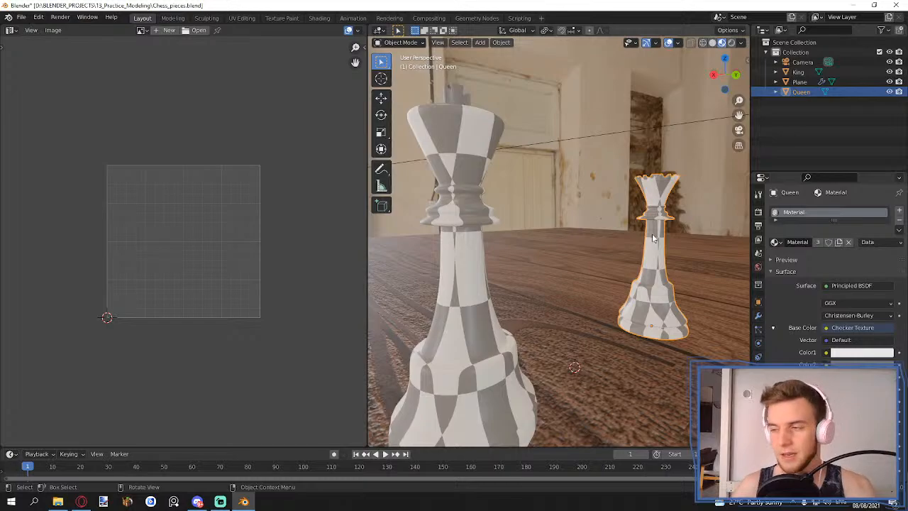
middle_drag(652, 233, 587, 232)
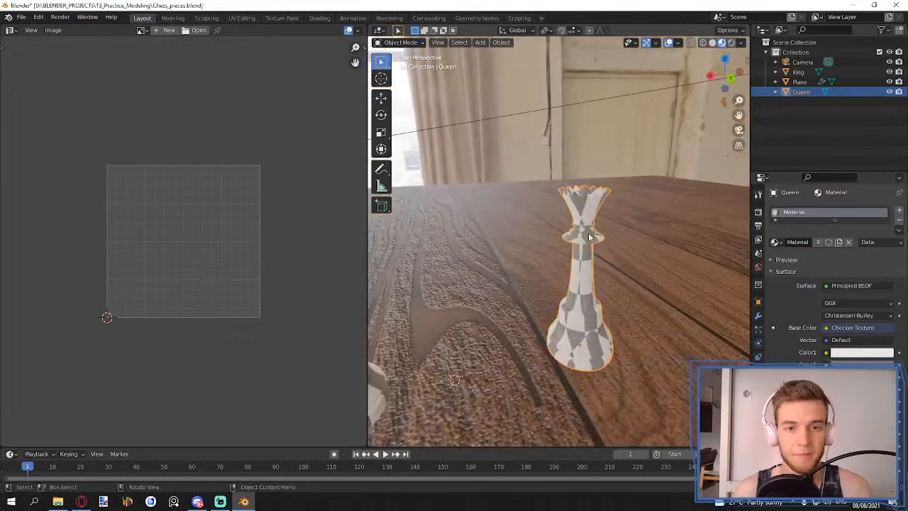
middle_drag(521, 245, 537, 196)
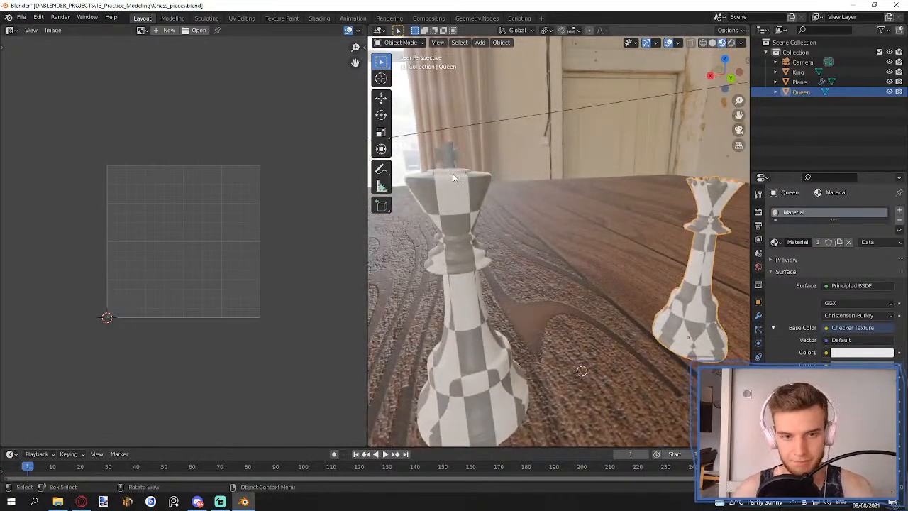
shift+middle_drag(698, 199, 611, 252)
scroll(515, 219, up, 2)
scroll(458, 220, up, 2)
scroll(655, 289, up, 2)
- Inspect the queen's crown and UV islands in Edit Mode, including both pieces together, and end in Object Mode
click(608, 267)
key(Tab)
key(Tab)
click(631, 284)
key(Tab)
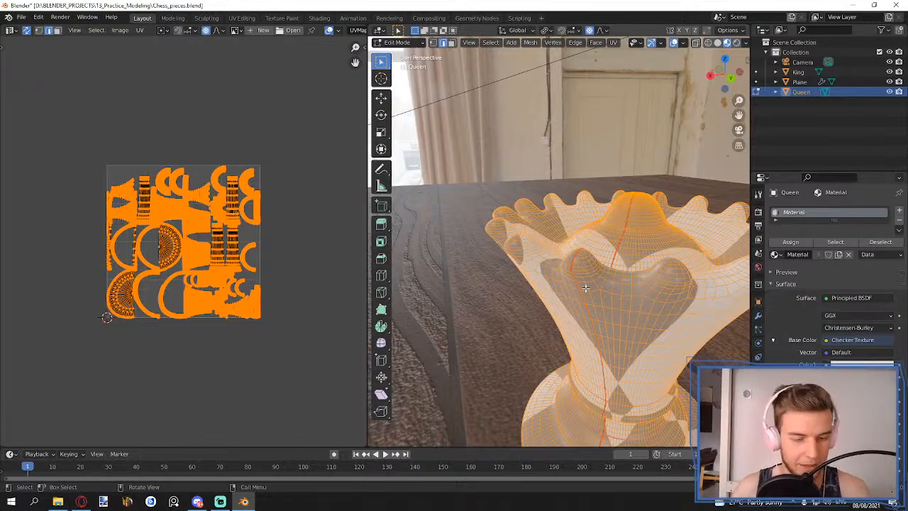
scroll(585, 288, down, 8)
key(Tab)
shift+middle_drag(586, 293, 656, 198)
key(Tab)
scroll(656, 198, down, 2)
key(Tab)
shift+click(475, 200)
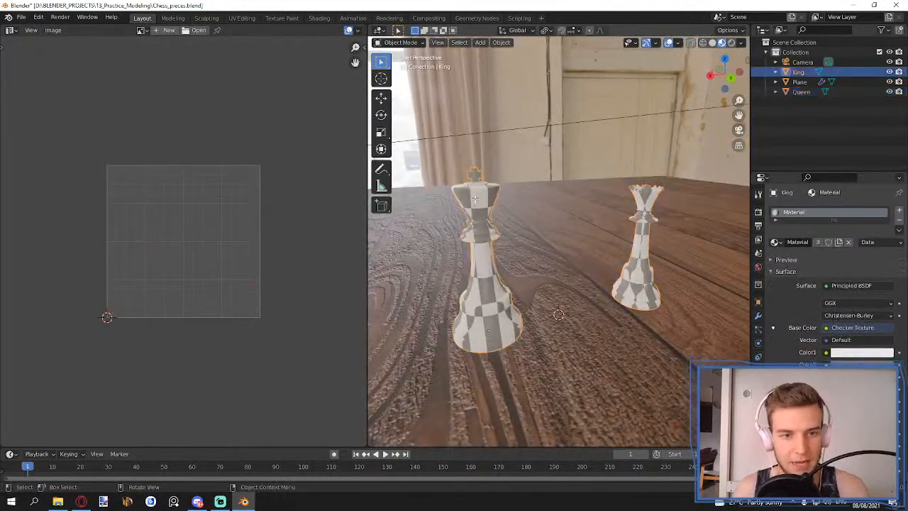
key(Tab)
key(Tab)
scroll(536, 220, down, 2)
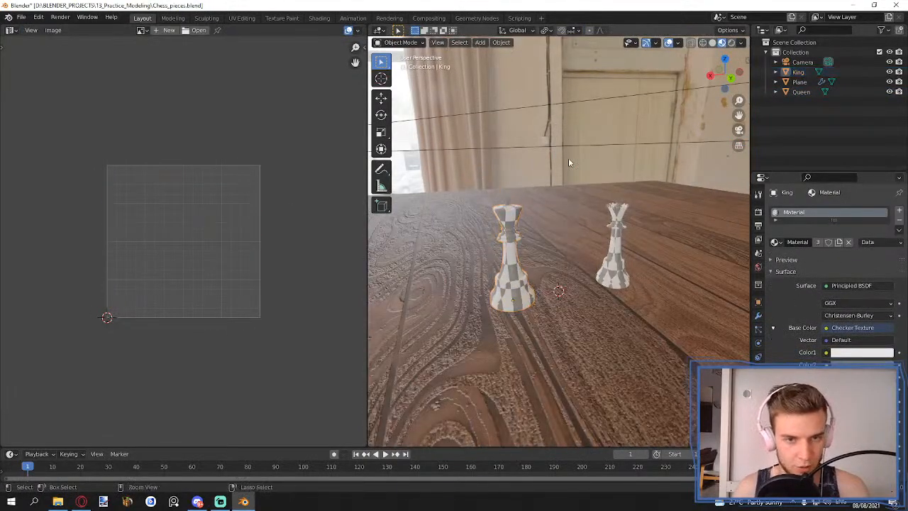
- Save the Blender file and select only the king
key(ctrl+s)
click(515, 235)
middle_drag(515, 235, 522, 226)
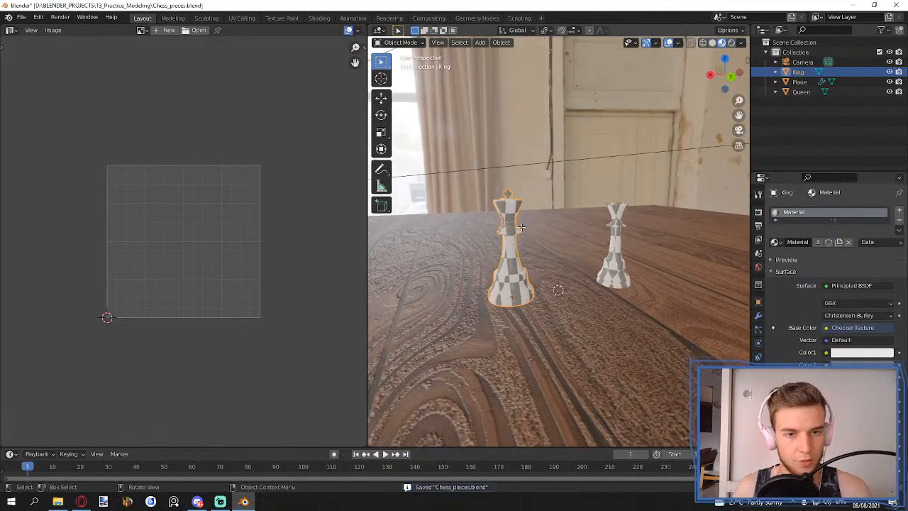
- Start an FBX export and create a folder named Geometry inside 13_Practice_Modeling as its destination
click(21, 17)
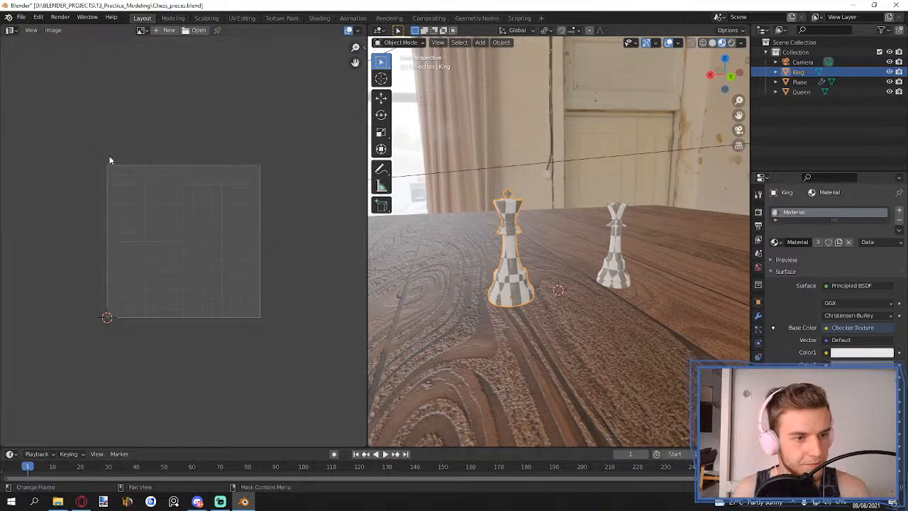
click(21, 16)
mouse_move(36, 161)
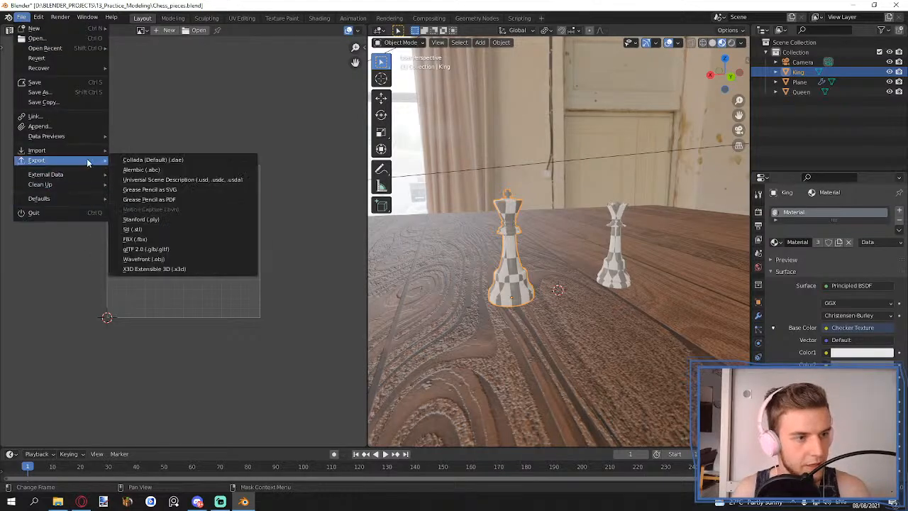
click(136, 239)
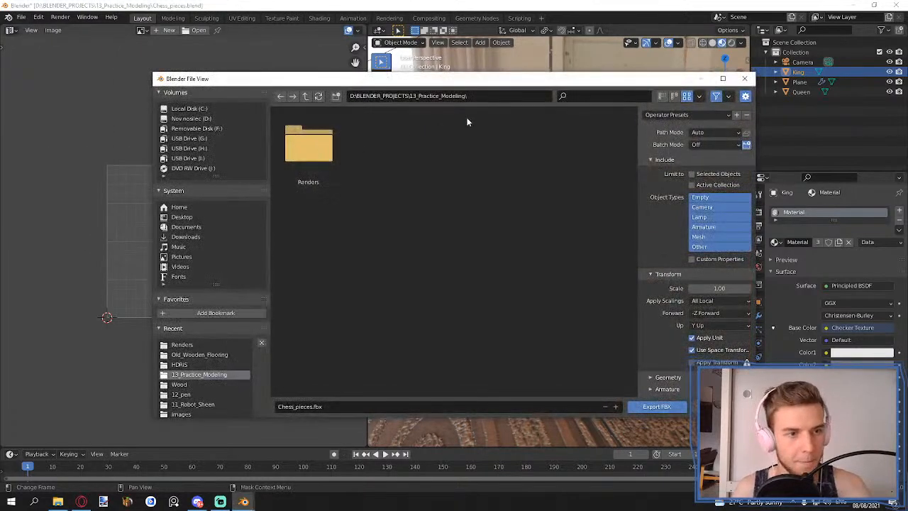
click(491, 96)
right_click(411, 310)
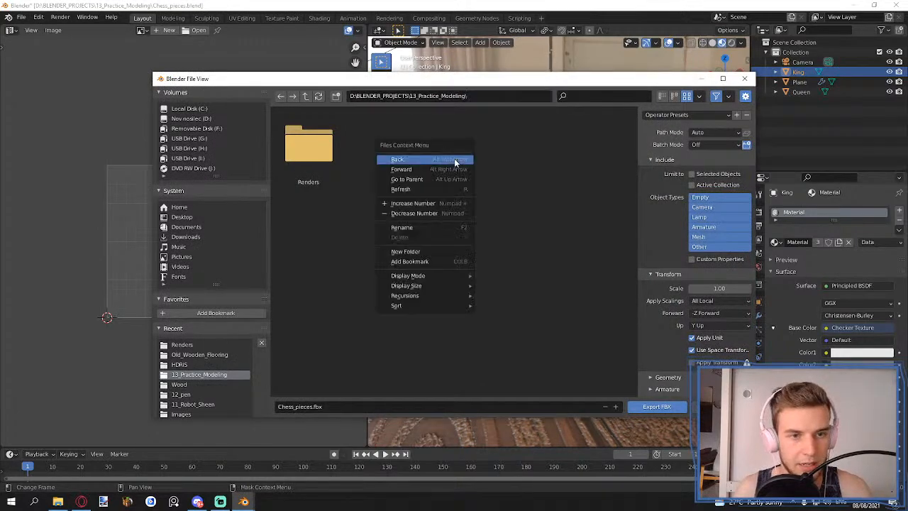
click(432, 250)
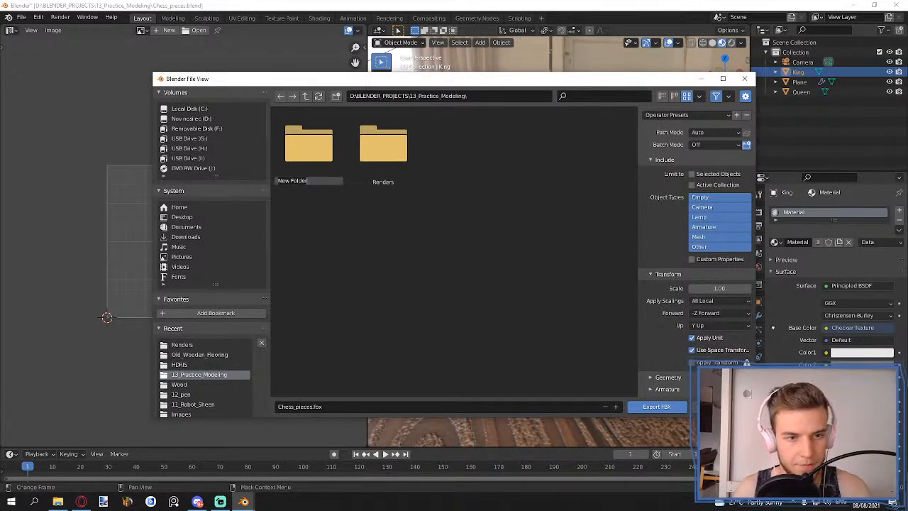
text(Geometr)
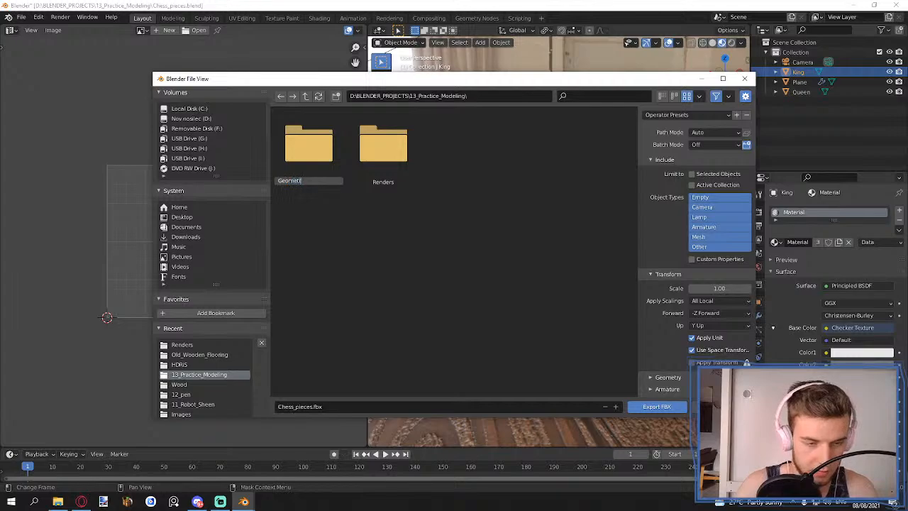
text(y)
key(Return)
double_click(301, 149)
- Export the king as King.fbx into the Geometry folder, limiting the export to selected objects
click(333, 408)
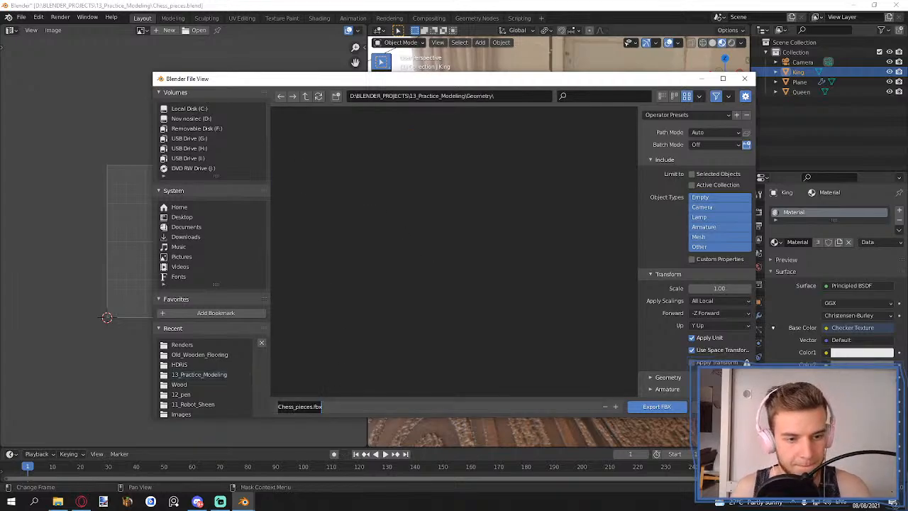
drag(313, 407, 271, 407)
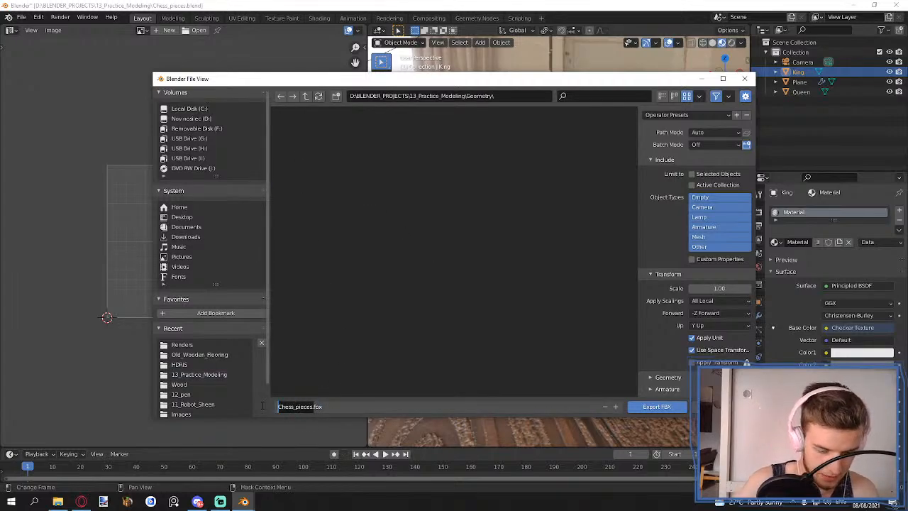
text(King)
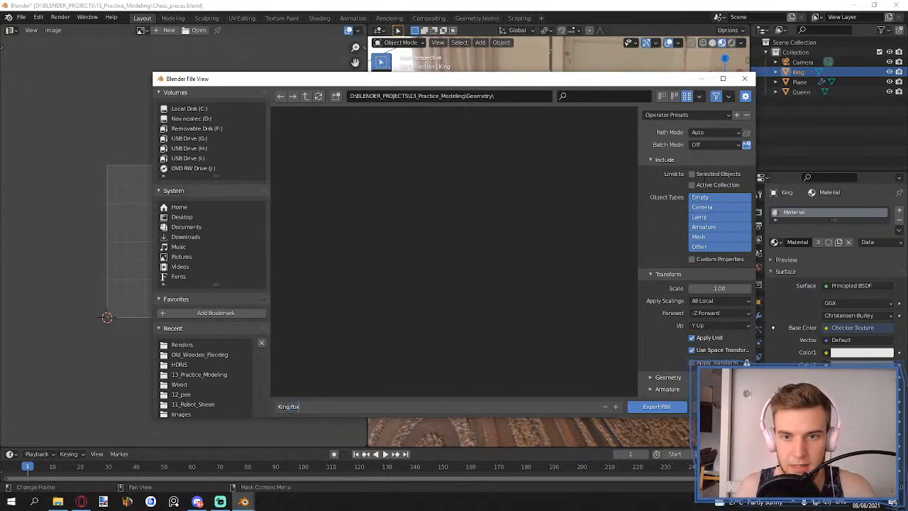
click(693, 176)
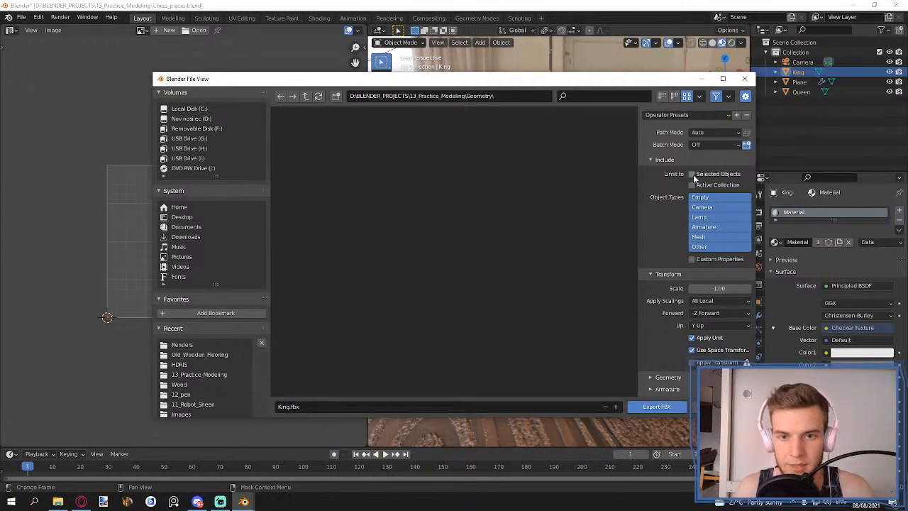
click(658, 406)
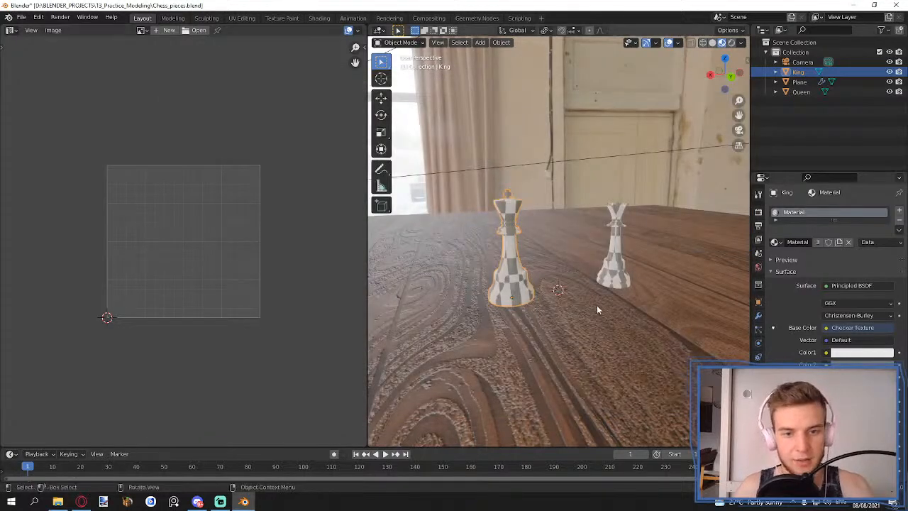
- Export only the selected queen as Queen.fbx into the Geometry folder of 13_Practice_Modeling
click(616, 243)
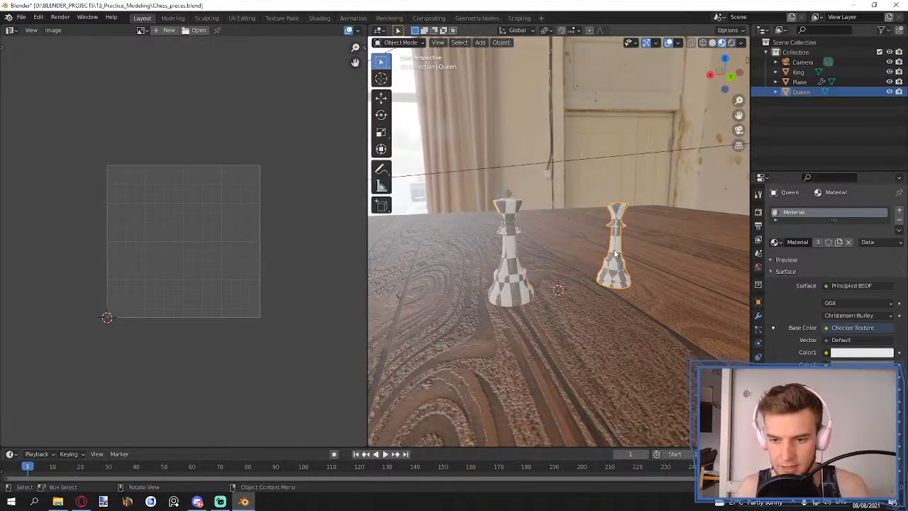
shift+middle_drag(615, 253, 577, 250)
click(21, 17)
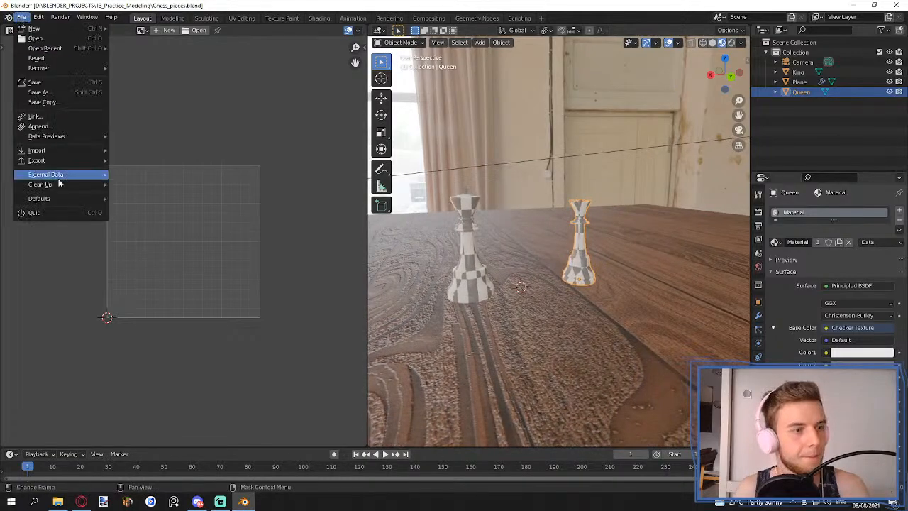
mouse_move(67, 160)
click(143, 237)
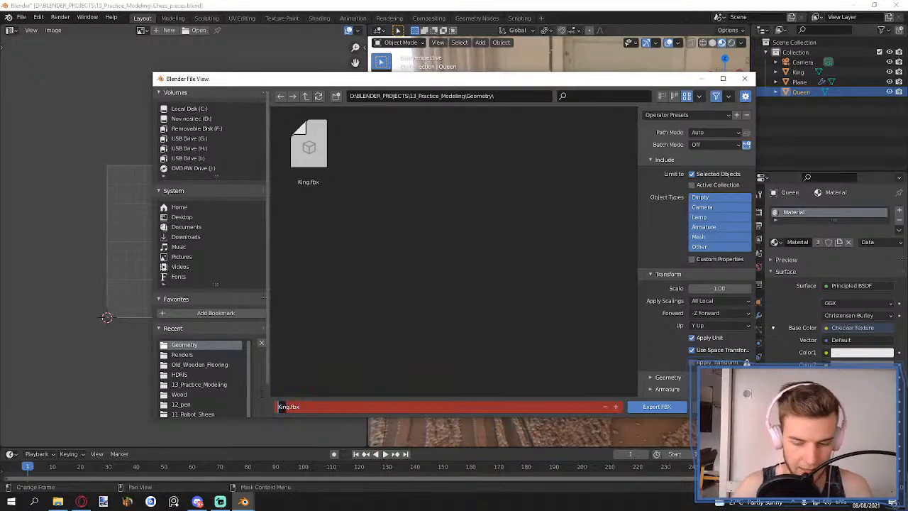
click(280, 407)
text(Queen)
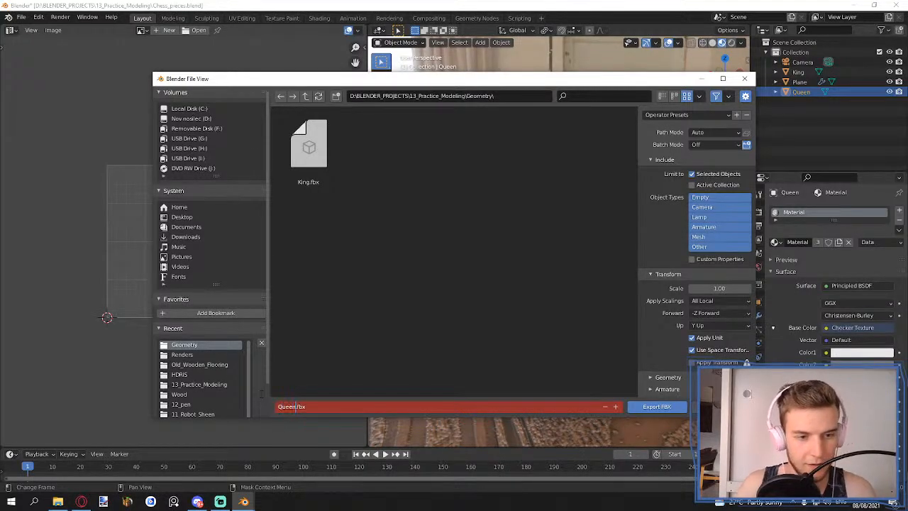
click(713, 176)
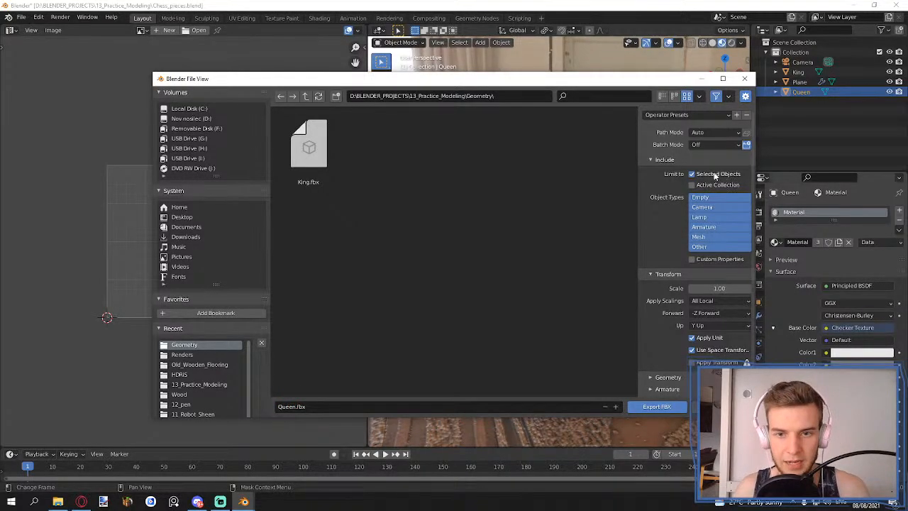
click(656, 407)
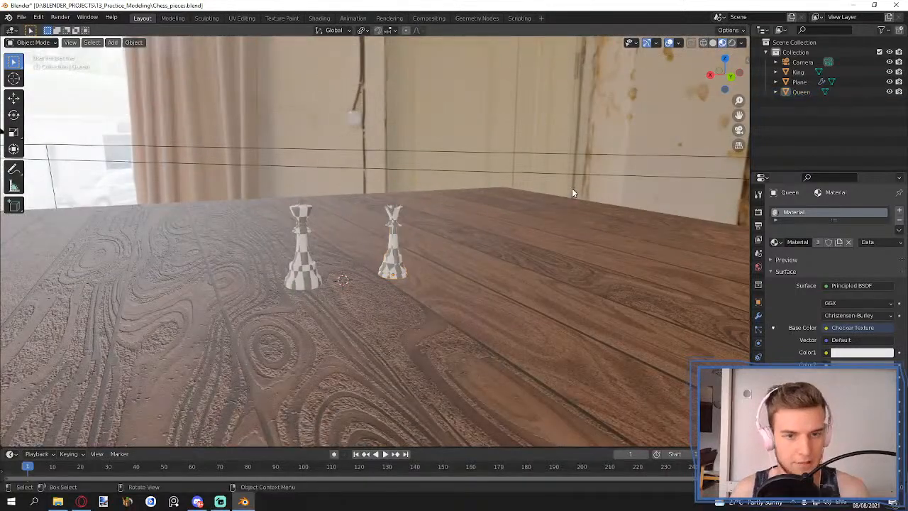
- Save the Blender file, close the Old_Wooden_Flooring folder window and launch Substance Painter
key(ctrl+s)
click(856, 5)
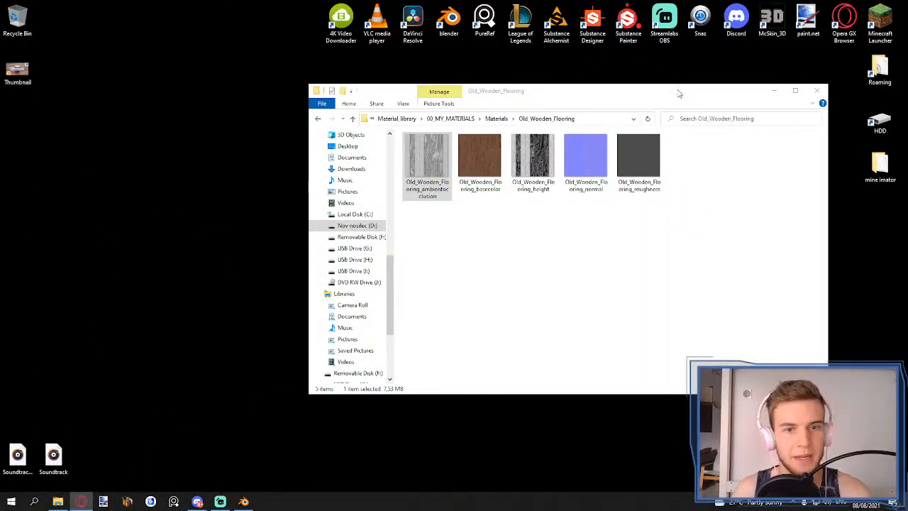
click(817, 90)
double_click(628, 21)
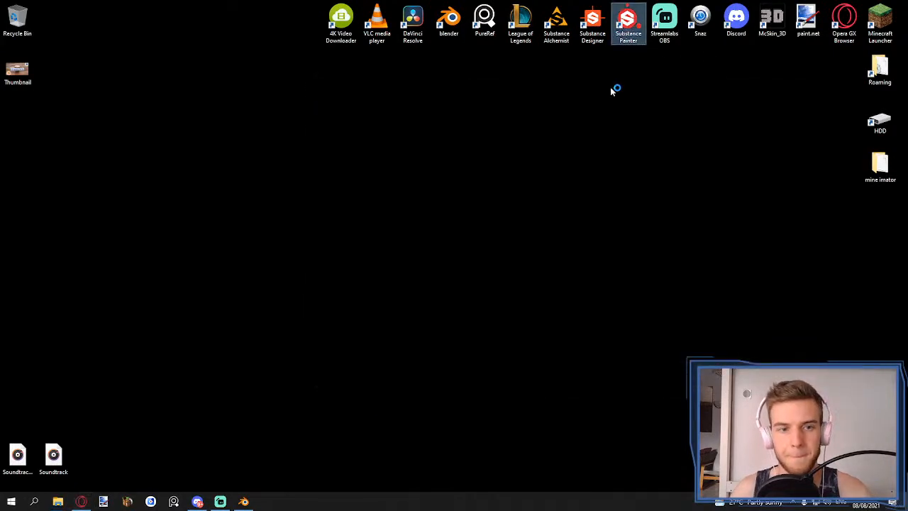
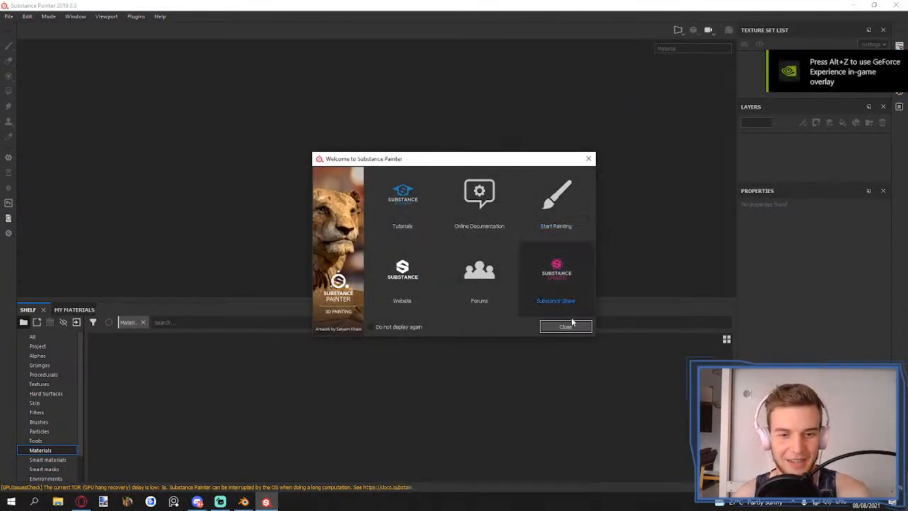
- Start a new project with the PBR - Metallic Roughness Alpha-blend template and choose King.fbx from 13_Practice_Modeling/Geometry as its mesh
click(564, 326)
click(9, 17)
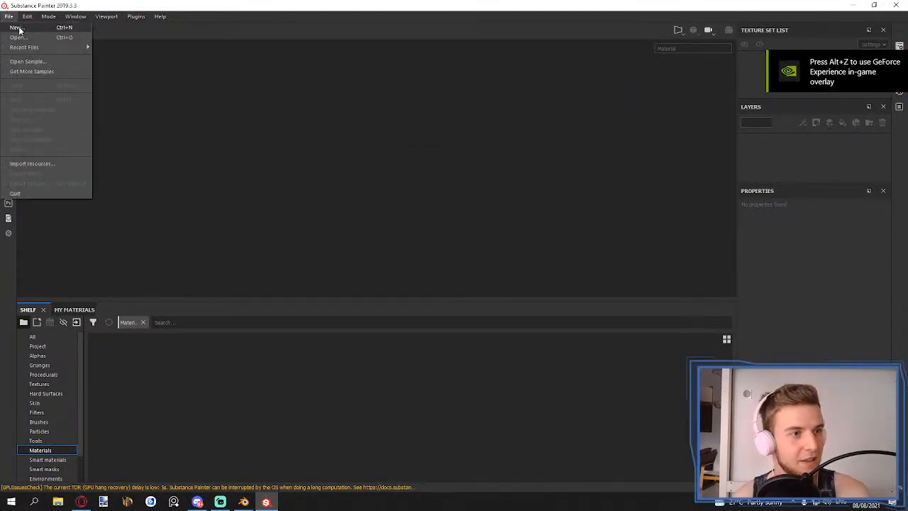
click(20, 28)
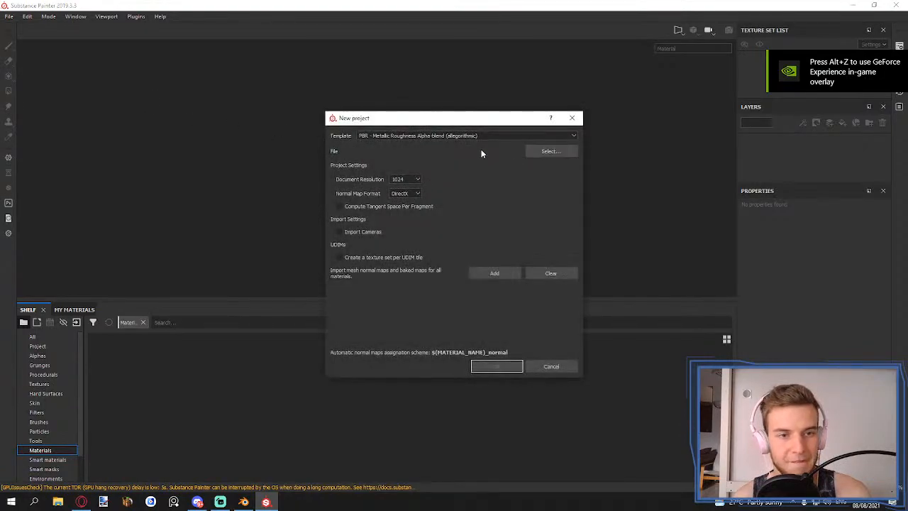
click(474, 136)
click(471, 137)
click(550, 152)
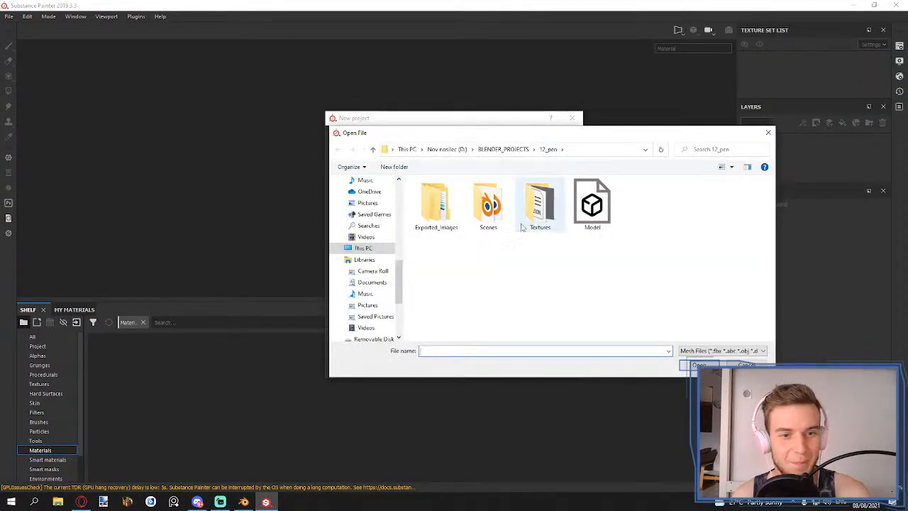
click(505, 150)
double_click(450, 323)
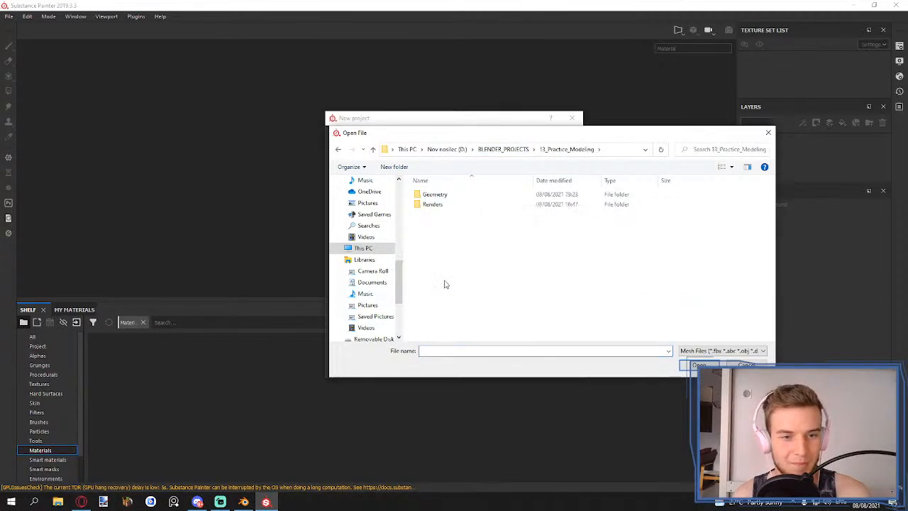
click(443, 197)
double_click(443, 198)
double_click(431, 193)
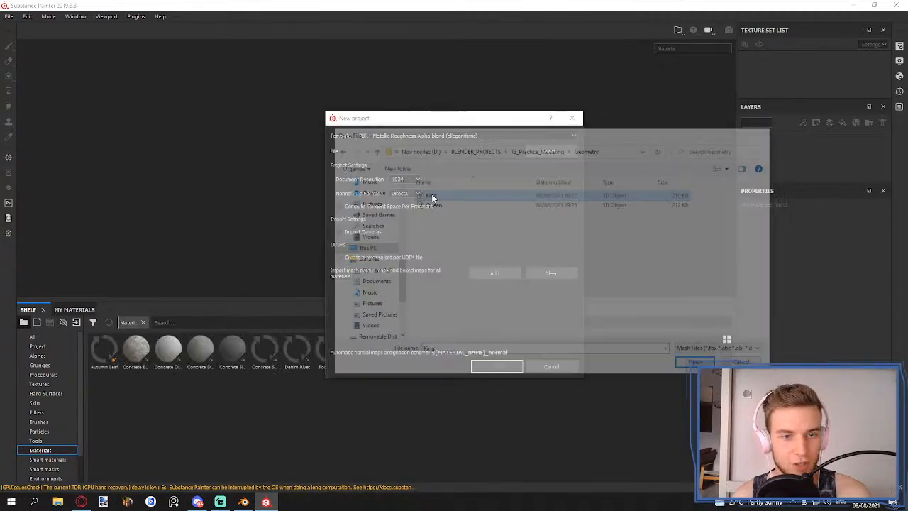
- Set the document resolution to 4096 and the normal map format to OpenGL, and create the project
click(406, 179)
click(397, 218)
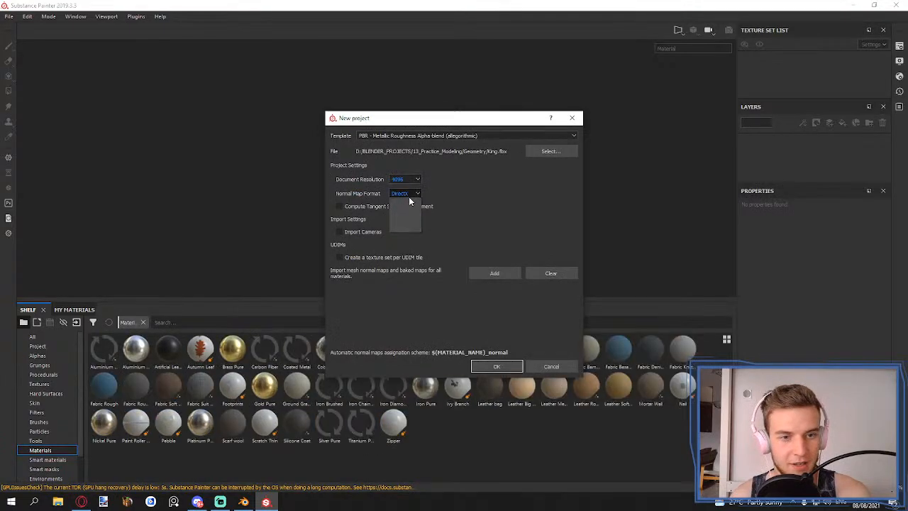
click(409, 195)
click(401, 206)
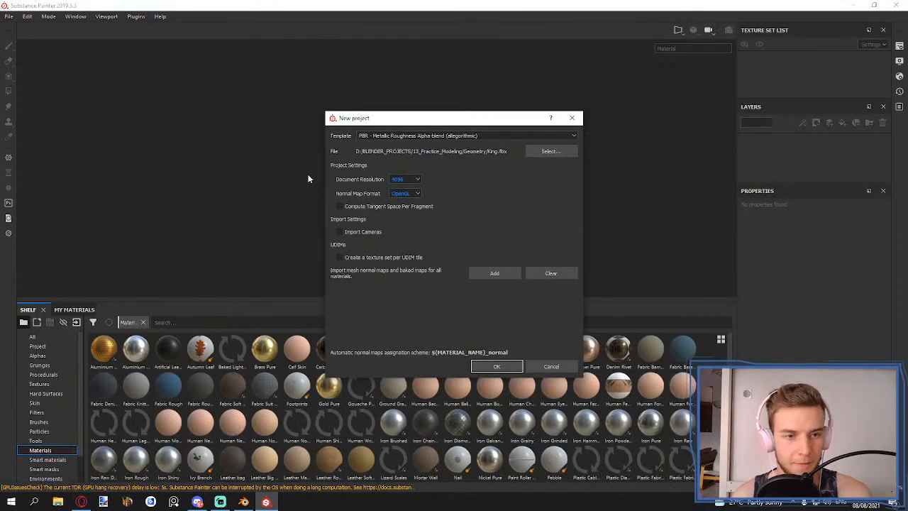
click(490, 368)
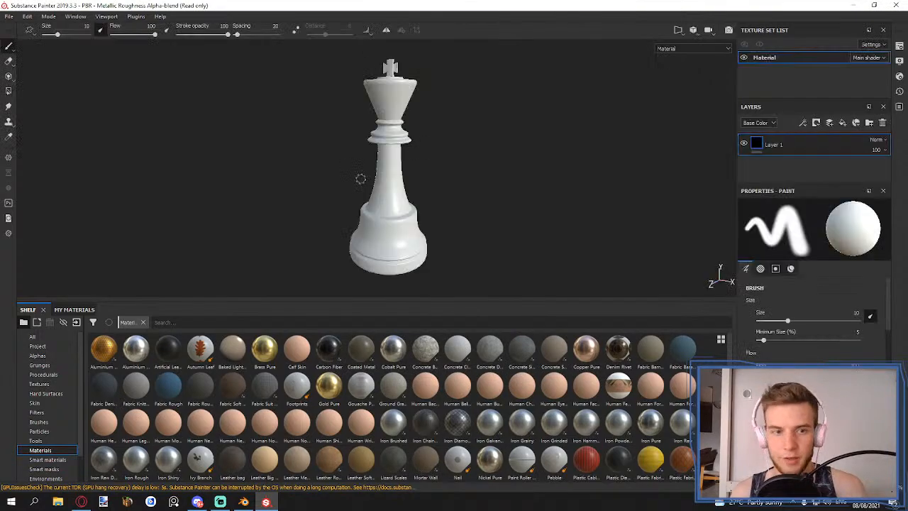
- Examine the imported king model from the side and from above to check its shape and shading
scroll(361, 179, down, 3)
scroll(375, 188, up, 2)
alt+drag(418, 190, 459, 191)
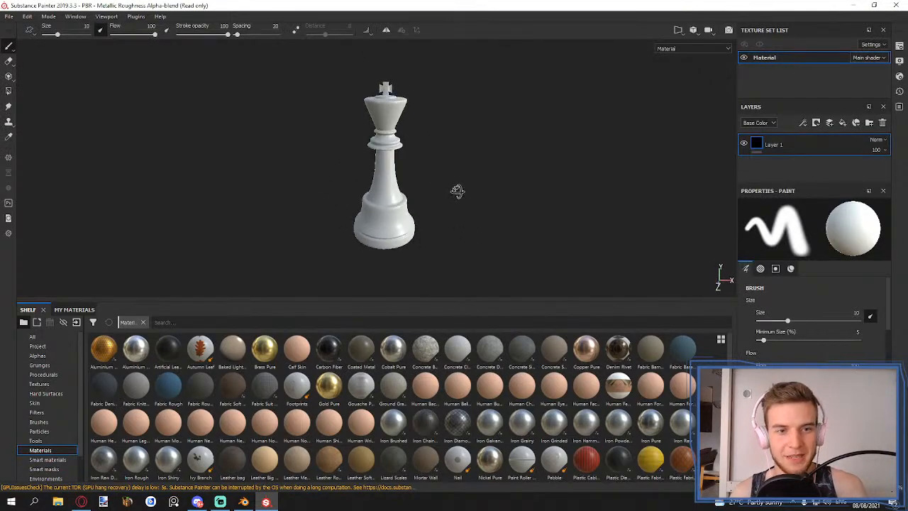
alt+middle_drag(392, 124, 380, 157)
alt+drag(381, 158, 353, 181)
alt+middle_drag(354, 181, 347, 106)
scroll(346, 140, up, 2)
alt+drag(347, 107, 370, 135)
alt+middle_drag(369, 135, 365, 96)
alt+drag(365, 96, 368, 117)
alt+middle_drag(368, 117, 373, 161)
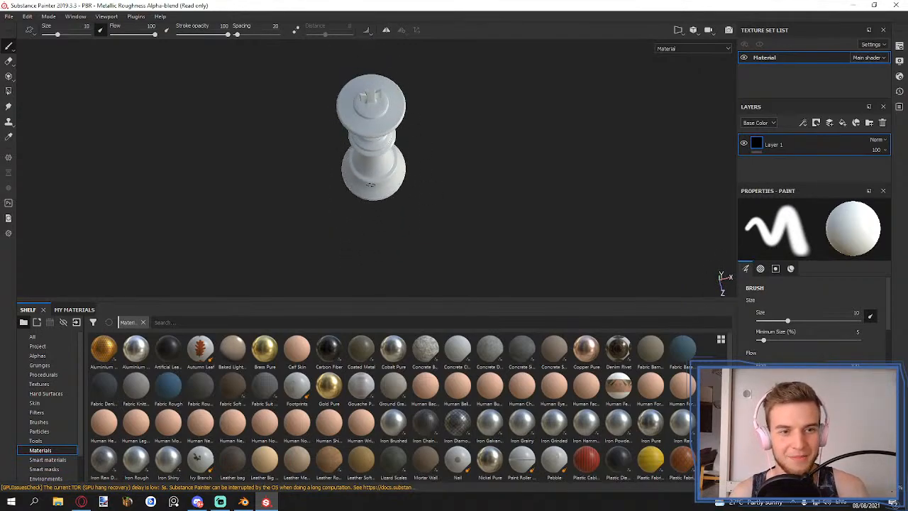
alt+drag(372, 162, 376, 108)
alt+middle_drag(376, 108, 377, 127)
alt+drag(374, 147, 366, 130)
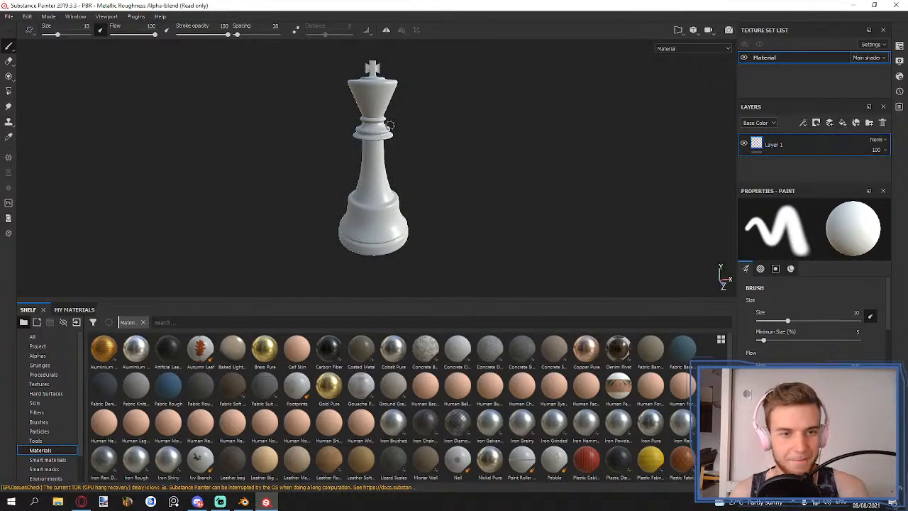
mouse_move(380, 128)
alt+mouse_down()
mouse_move(332, 128)
mouse_move(428, 156)
mouse_move(376, 127)
alt+mouse_up()
alt+middle_drag(367, 112, 389, 122)
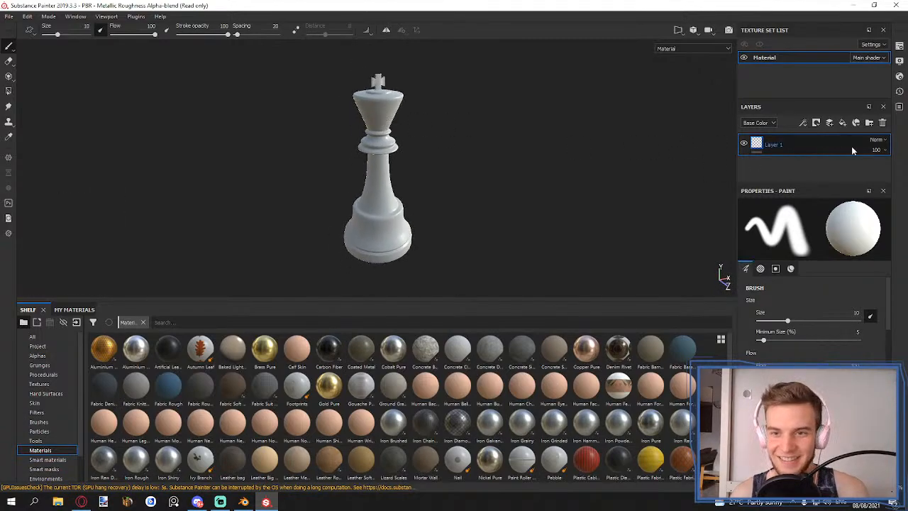
- Delete Layer 1 and remove the Emissive, Opacity and Metallic channels from the texture set, keeping the Normal channel
key(Delete)
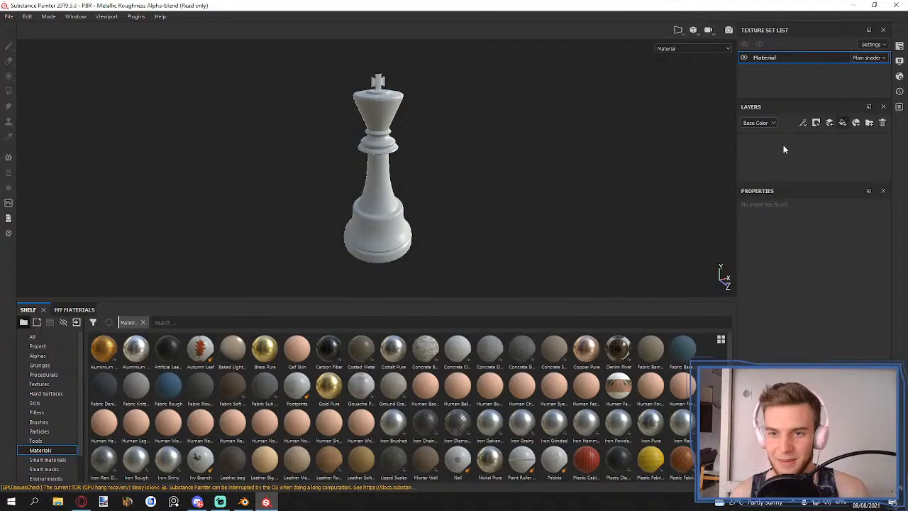
click(900, 47)
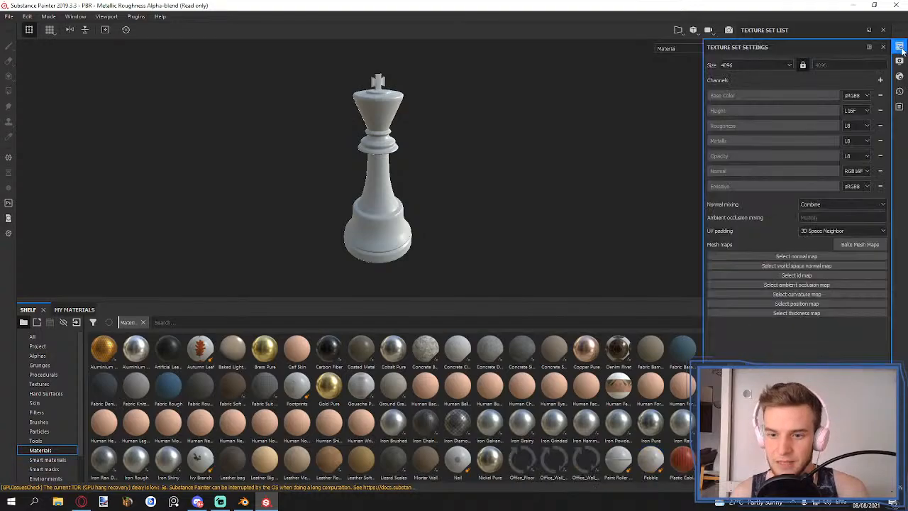
click(880, 186)
click(880, 171)
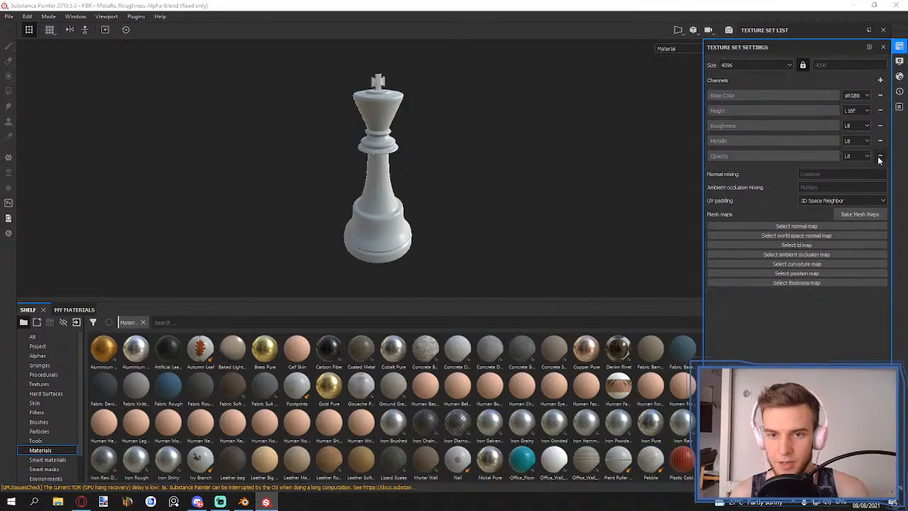
key(ctrl+z)
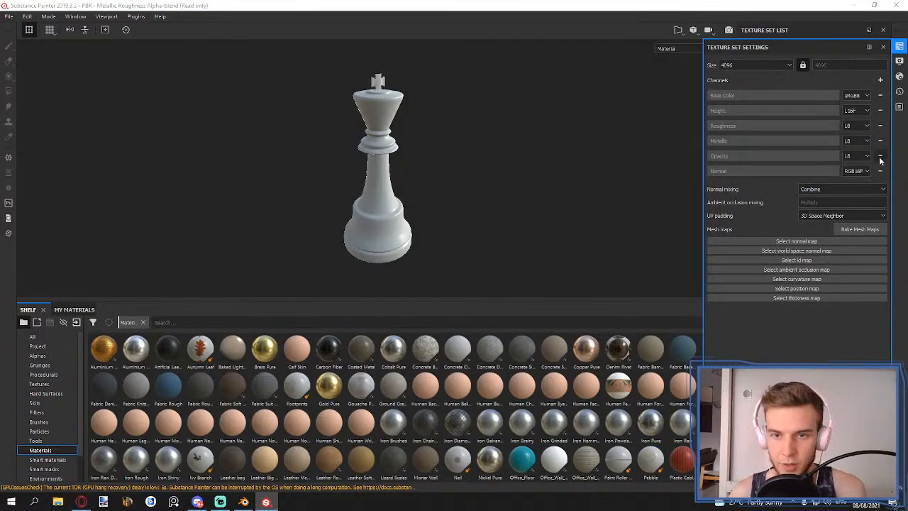
click(880, 157)
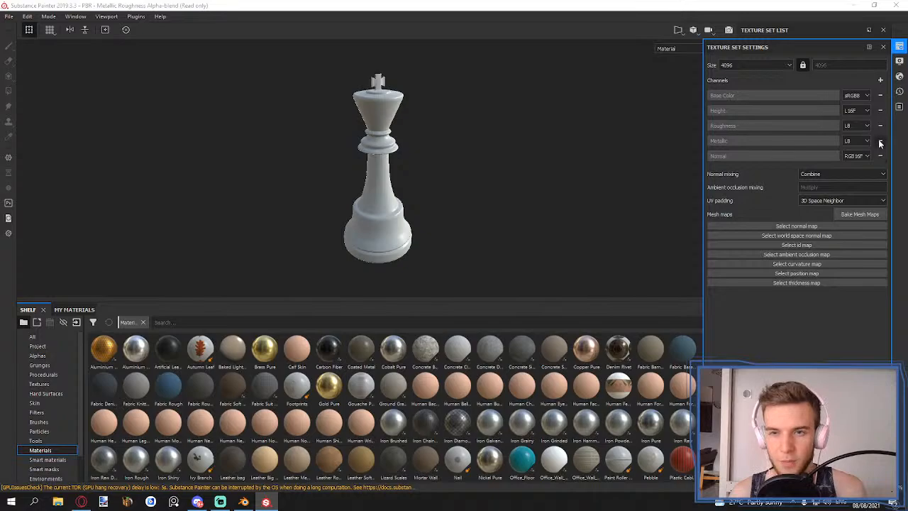
click(880, 141)
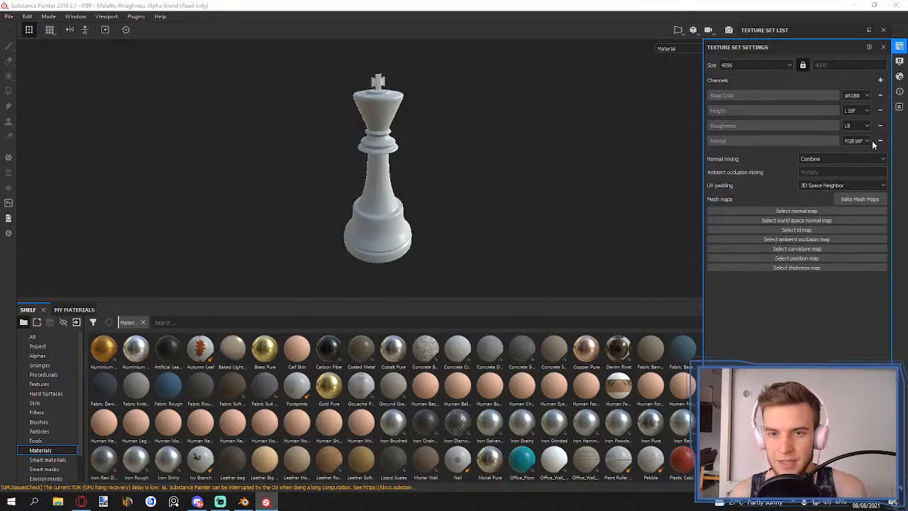
click(898, 48)
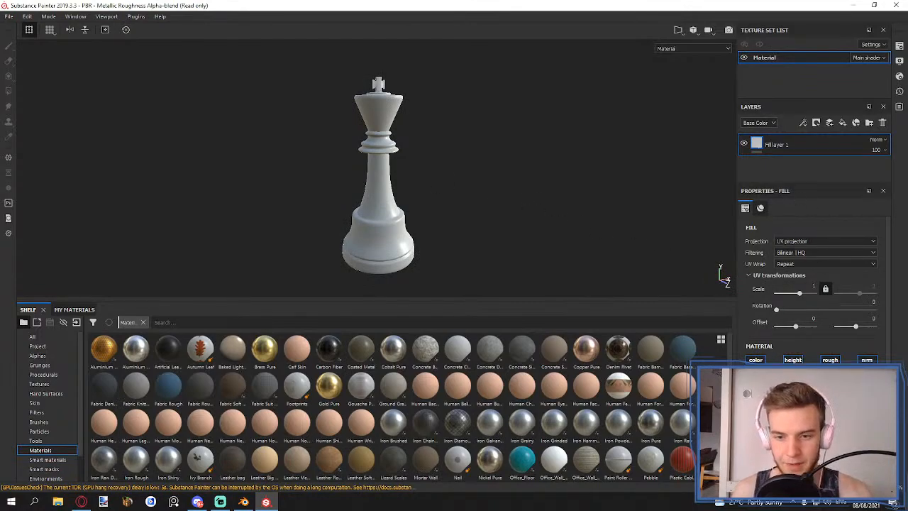
- Give the king a fill layer with a uniform black base color
click(812, 425)
drag(798, 368, 779, 394)
click(813, 386)
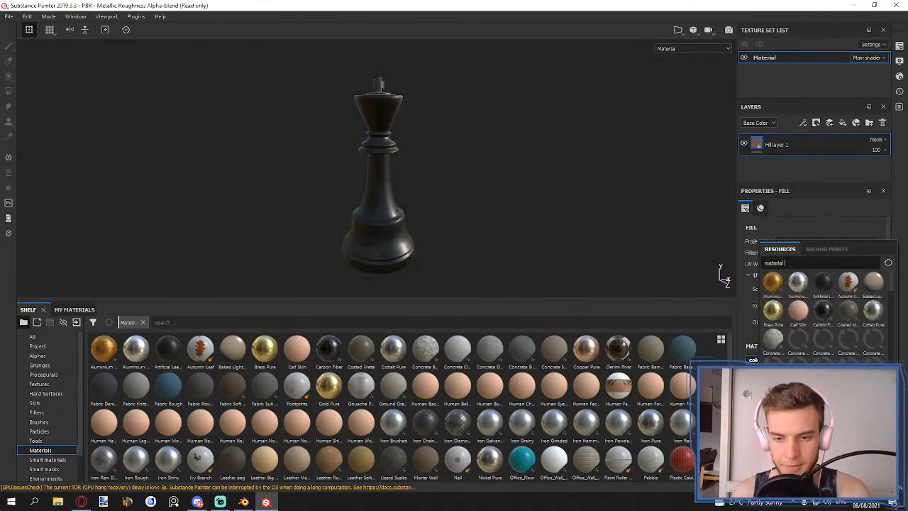
click(812, 386)
scroll(815, 281, down, 3)
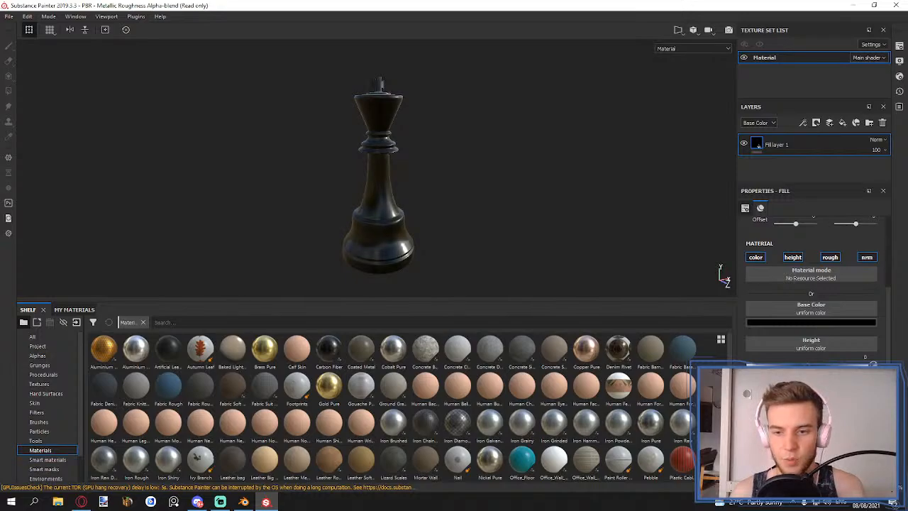
alt+drag(406, 176, 350, 182)
- Add a second fill layer above the black one, naming the black layer Base and the new layer White_Strip
click(842, 123)
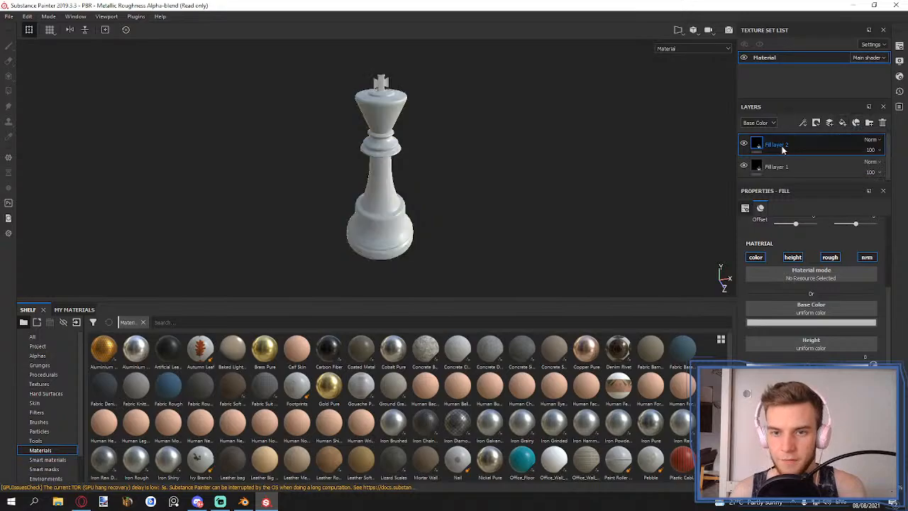
double_click(776, 167)
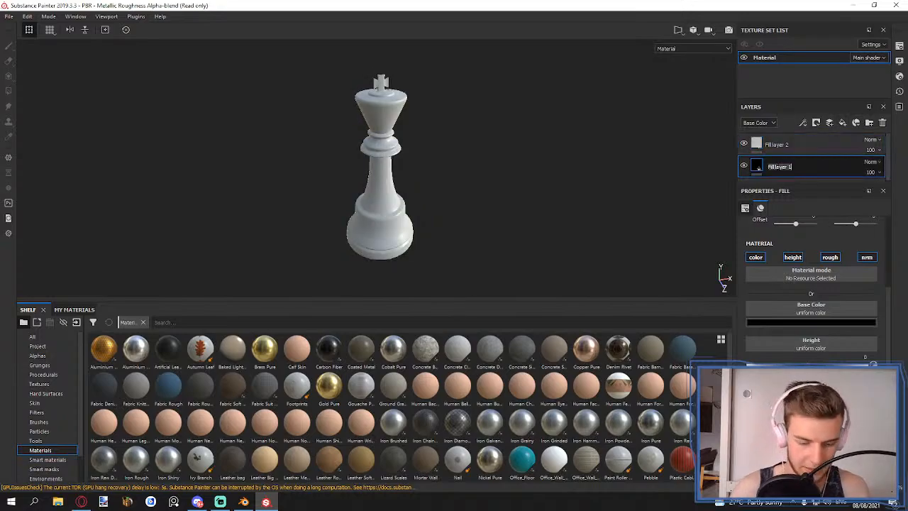
text(Base)
double_click(776, 145)
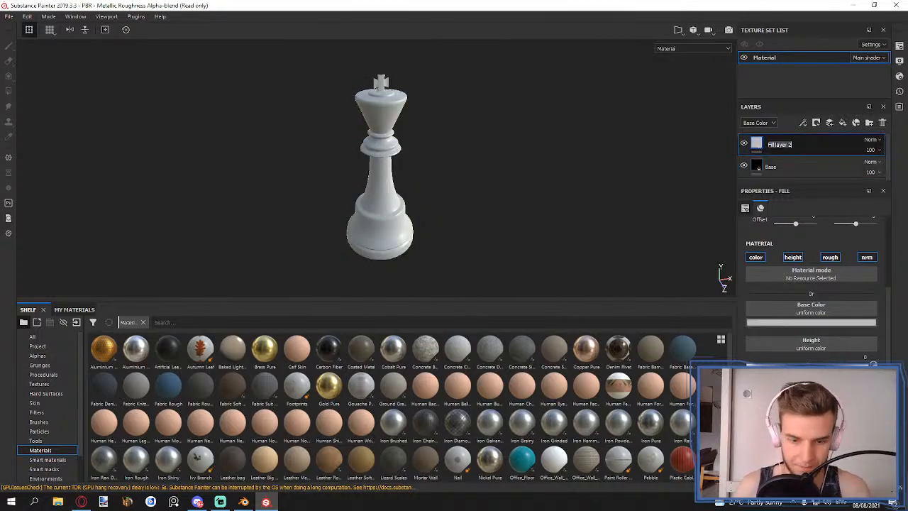
text(White_Strip)
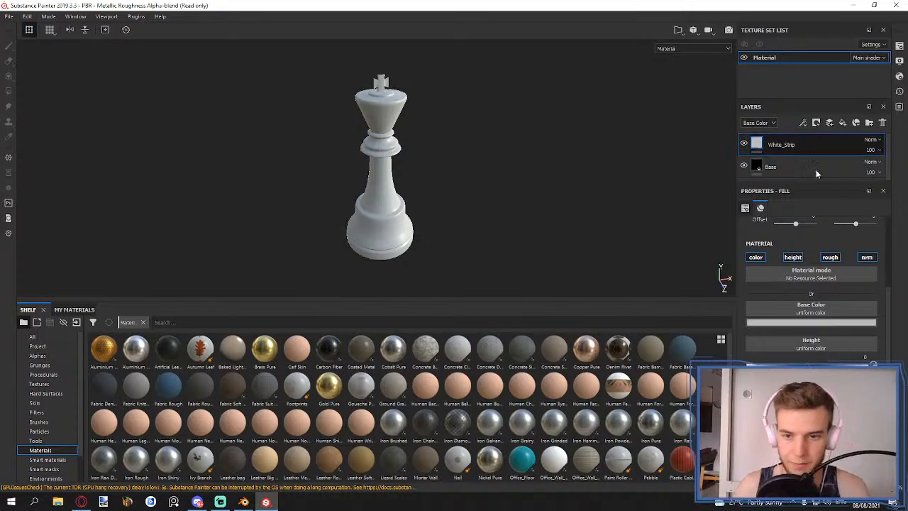
key(Return)
- Restrict the White_Strip fill to the color channel only and make its base color white
click(792, 256)
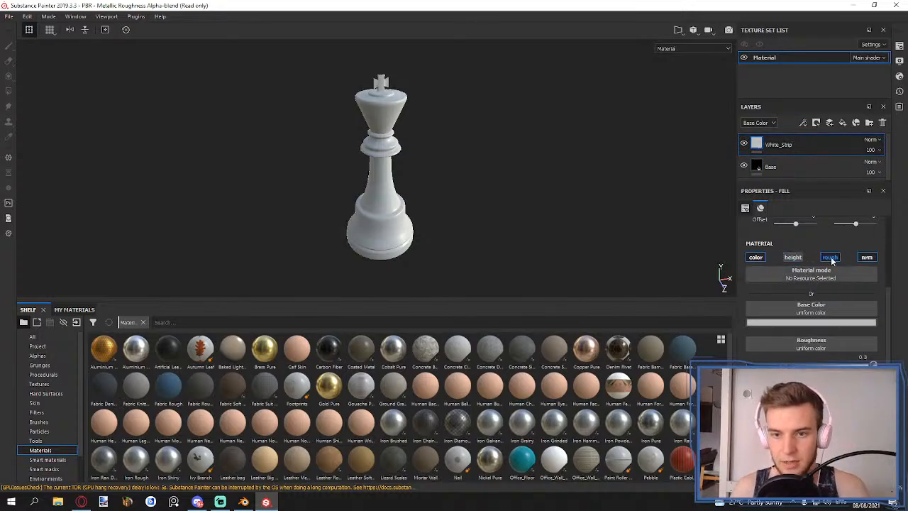
click(830, 257)
click(866, 256)
click(806, 323)
mouse_move(782, 351)
mouse_down()
mouse_move(763, 299)
mouse_move(773, 343)
mouse_up()
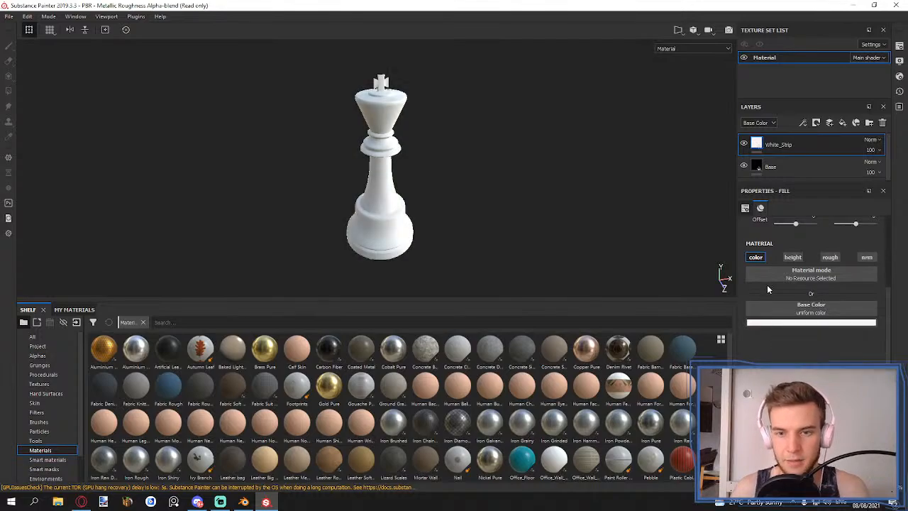
- Add a black mask to the White_Strip layer and activate Polygon Fill for it
click(815, 123)
click(835, 145)
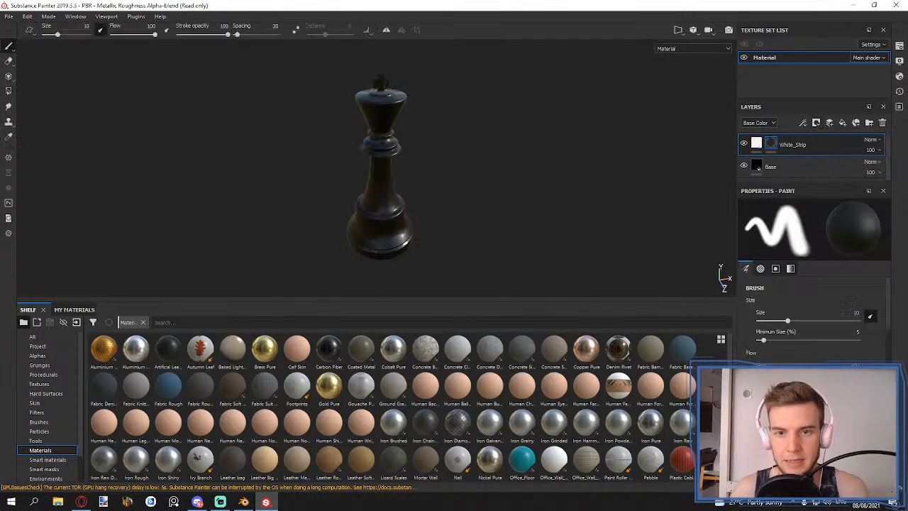
click(8, 91)
- Try to fill the king's shaft white in the mask while in perspective view, and undo the fill
scroll(341, 185, up, 3)
alt+drag(412, 206, 412, 185)
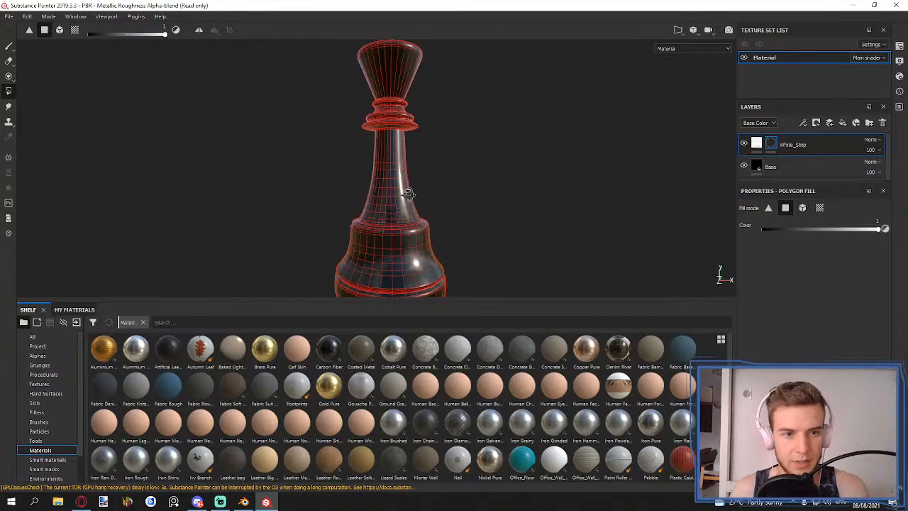
scroll(412, 188, down, 5)
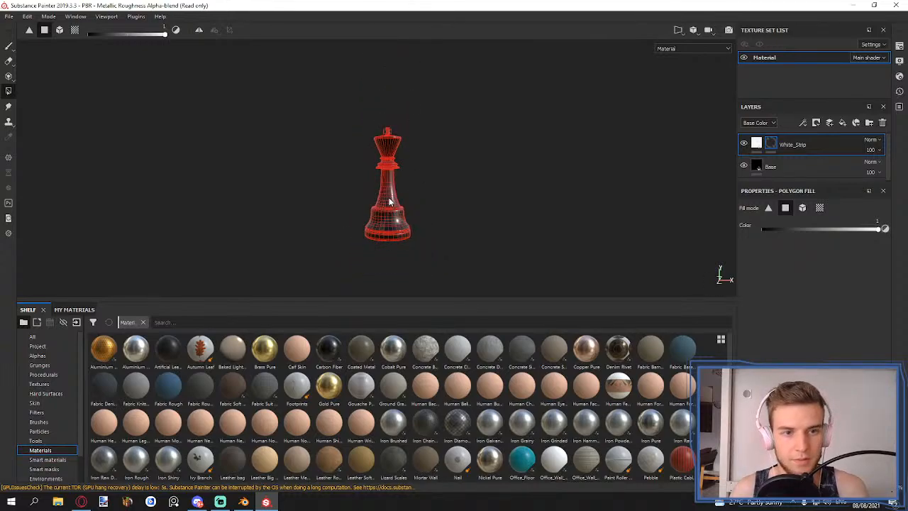
drag(421, 179, 345, 206)
scroll(419, 202, up, 3)
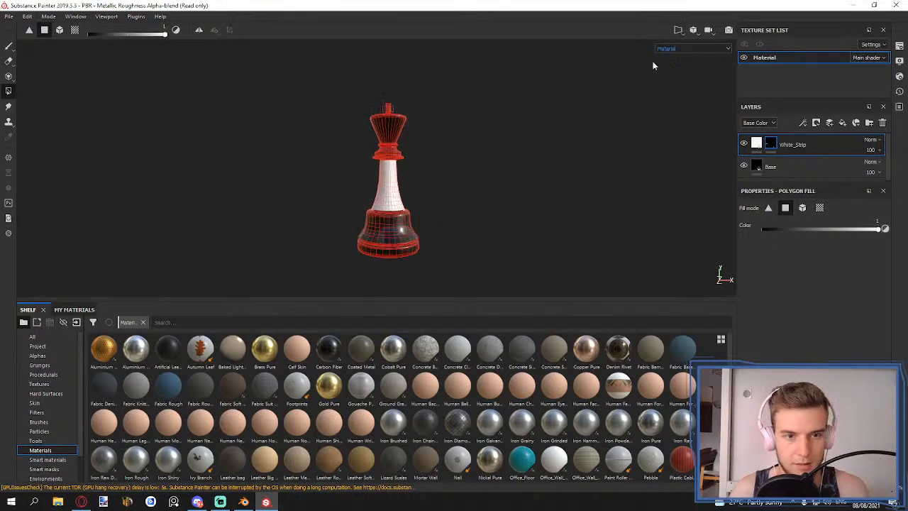
key(ctrl+z)
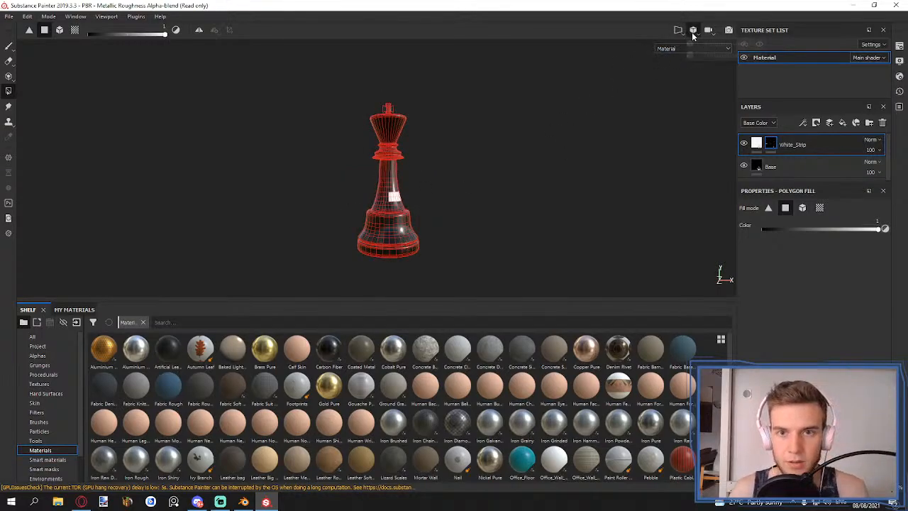
- Switch to orthographic view and fill the faces of the king's shaft white in the mask, from the collar down to the base
click(693, 31)
click(702, 54)
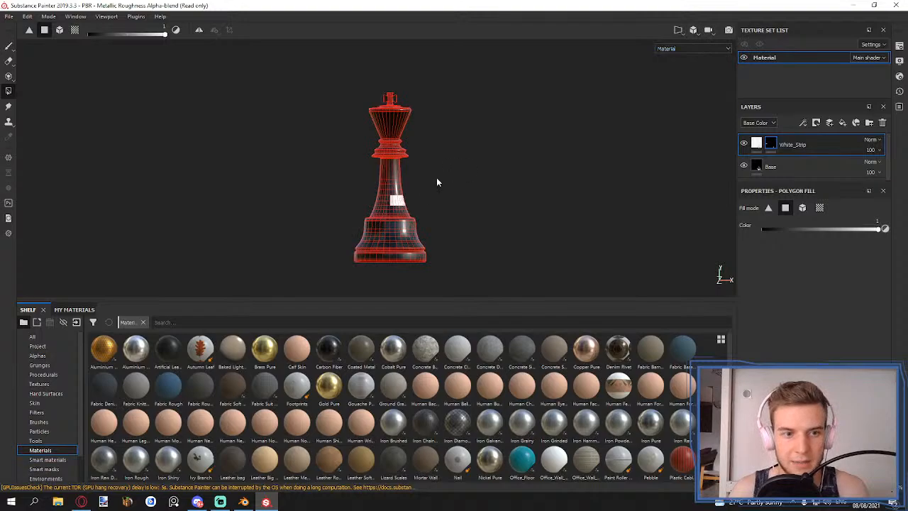
scroll(429, 175, up, 2)
scroll(351, 143, up, 1)
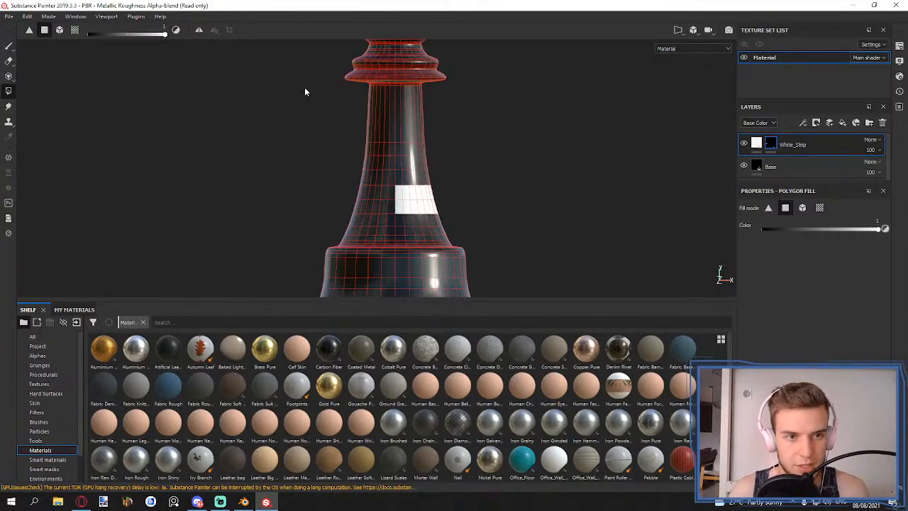
drag(302, 86, 481, 249)
- Extend the white polygon fill to the narrow band of shaft faces directly beneath the collar
alt+middle_drag(415, 100, 412, 177)
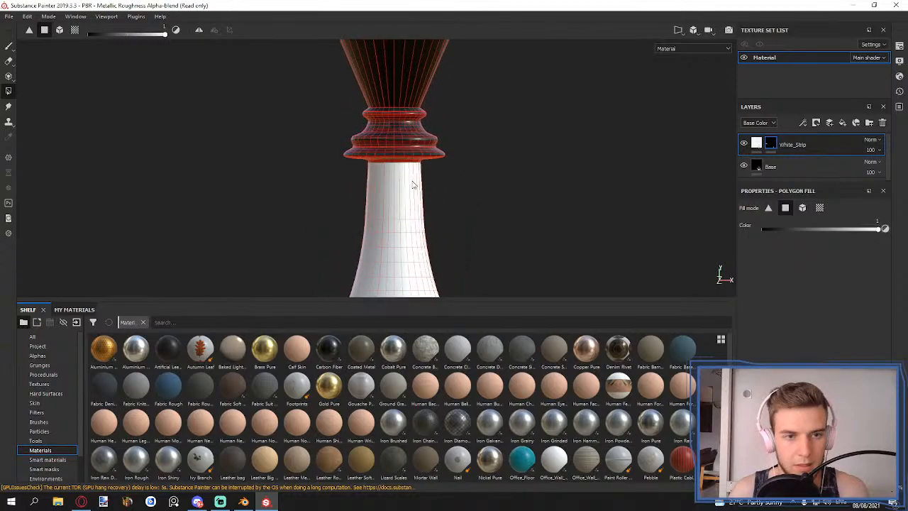
scroll(407, 175, up, 7)
drag(106, 225, 536, 99)
scroll(519, 170, down, 3)
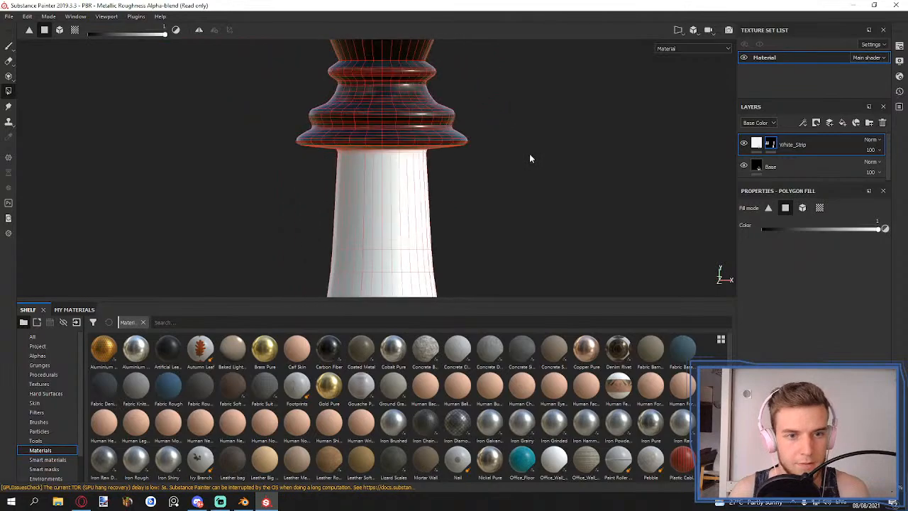
scroll(461, 182, down, 3)
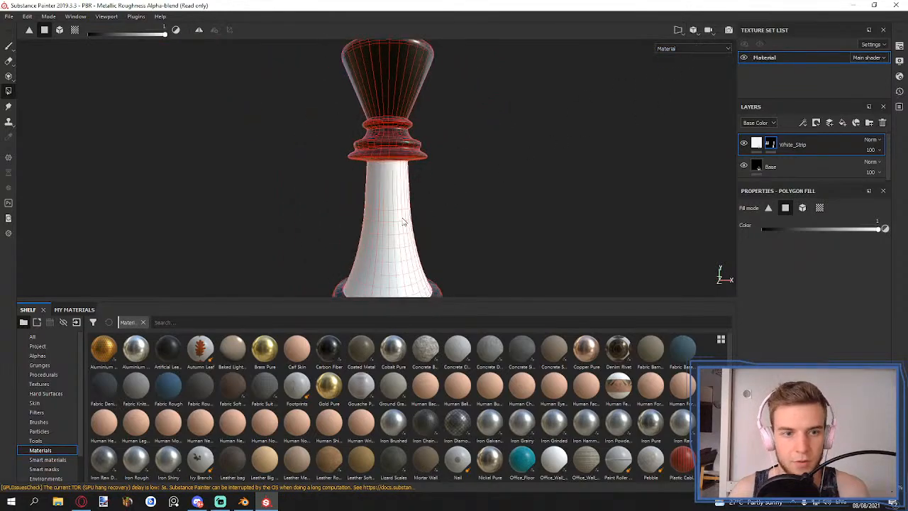
- Examine the white strip from above and from the side, switching to the Paint tool to hide the wireframe
alt+drag(391, 215, 577, 246)
key(Tab)
scroll(401, 220, down, 2)
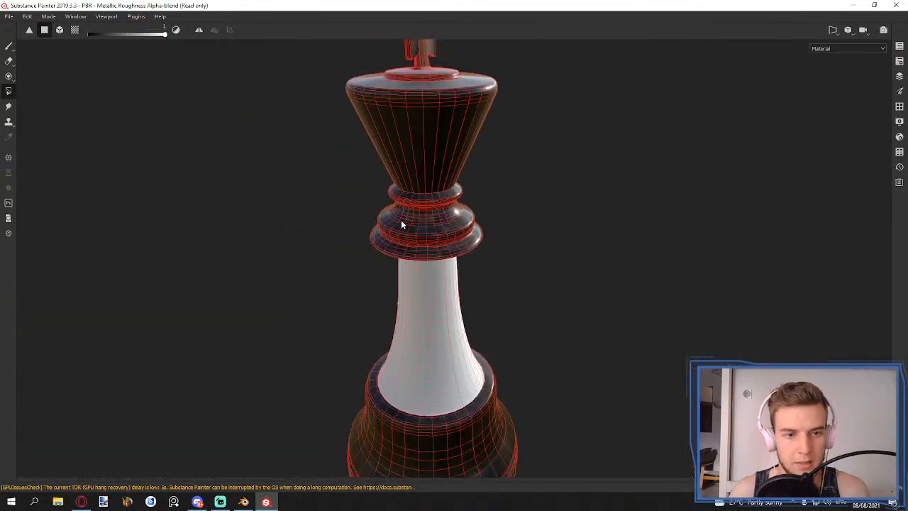
key(Tab)
click(9, 45)
mouse_move(397, 198)
alt+mouse_down()
mouse_move(431, 178)
mouse_move(478, 126)
mouse_move(374, 192)
mouse_move(480, 212)
mouse_move(575, 152)
mouse_move(319, 83)
mouse_move(316, 162)
alt+mouse_up()
scroll(316, 161, down, 3)
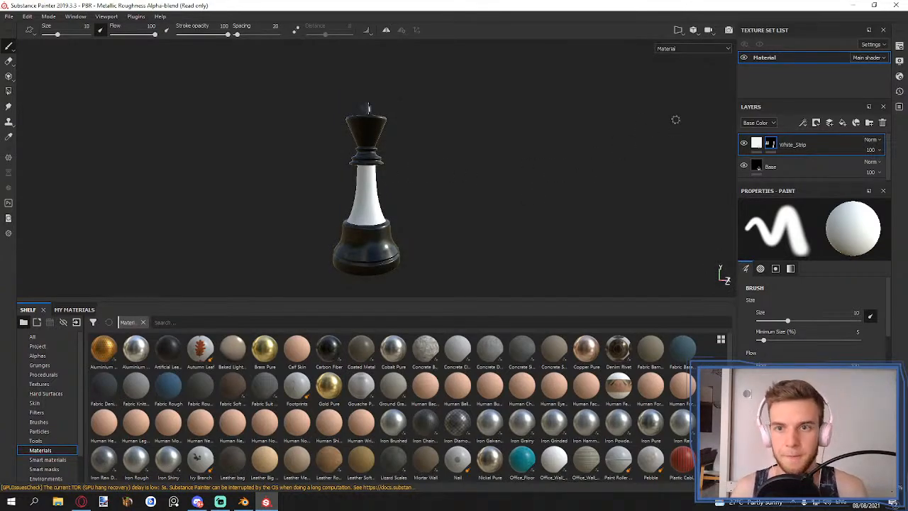
- Start saving the project and create a new folder named SP inside 13_Practice_Modeling
key(ctrl+s)
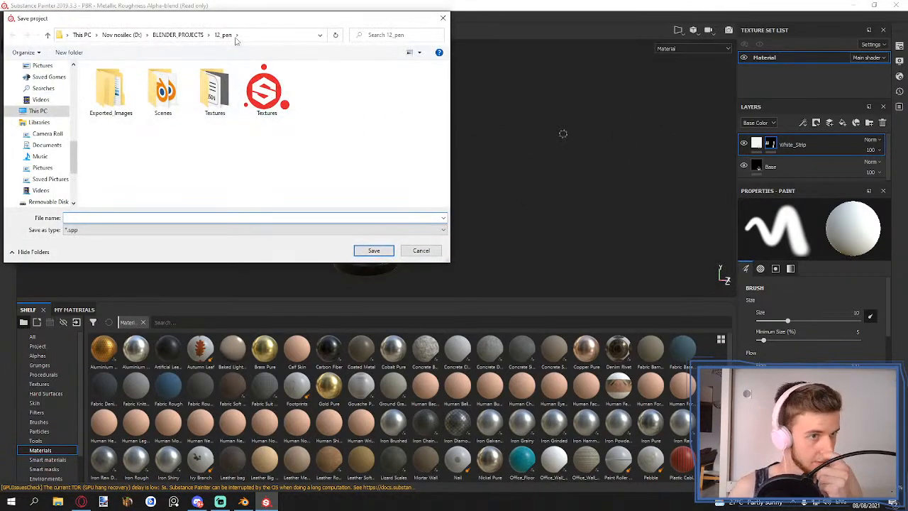
click(183, 34)
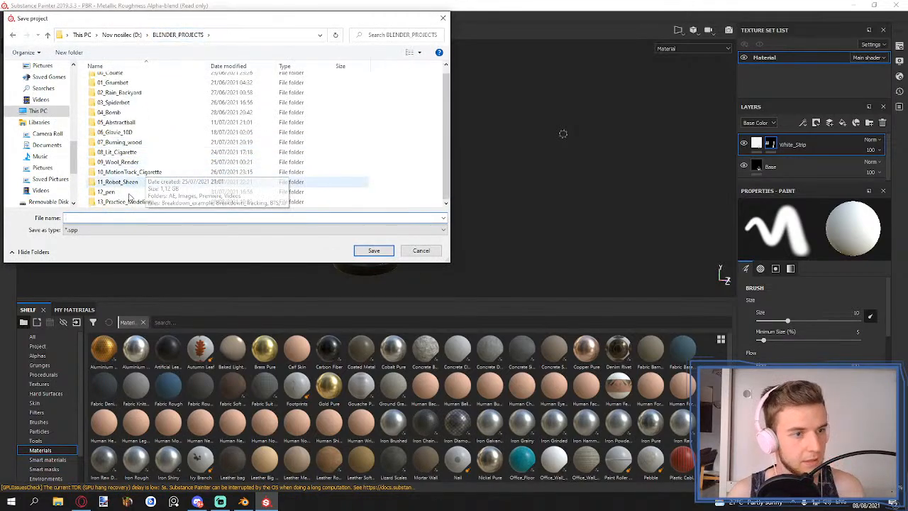
click(124, 203)
double_click(124, 202)
right_click(173, 121)
mouse_move(223, 219)
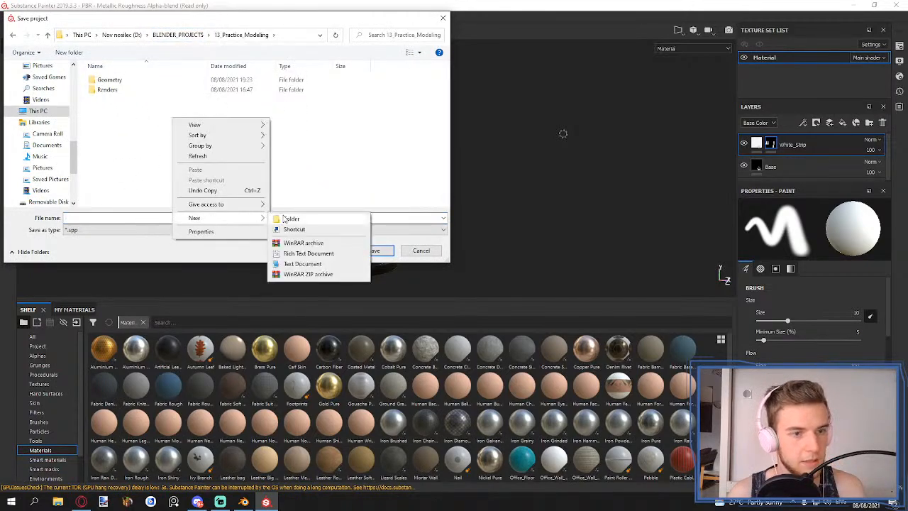
click(291, 216)
text(SP)
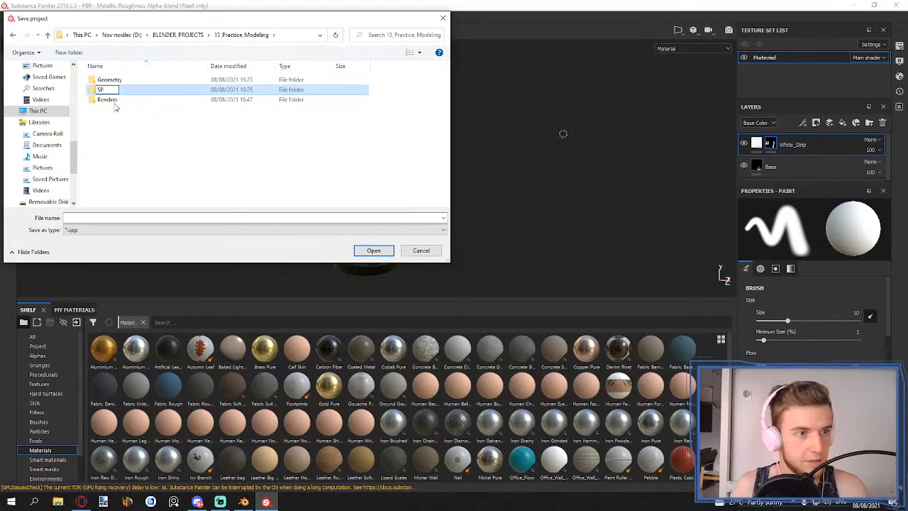
key(Return)
- Save the project in the SP folder under the name King
double_click(105, 99)
click(116, 217)
text(K)
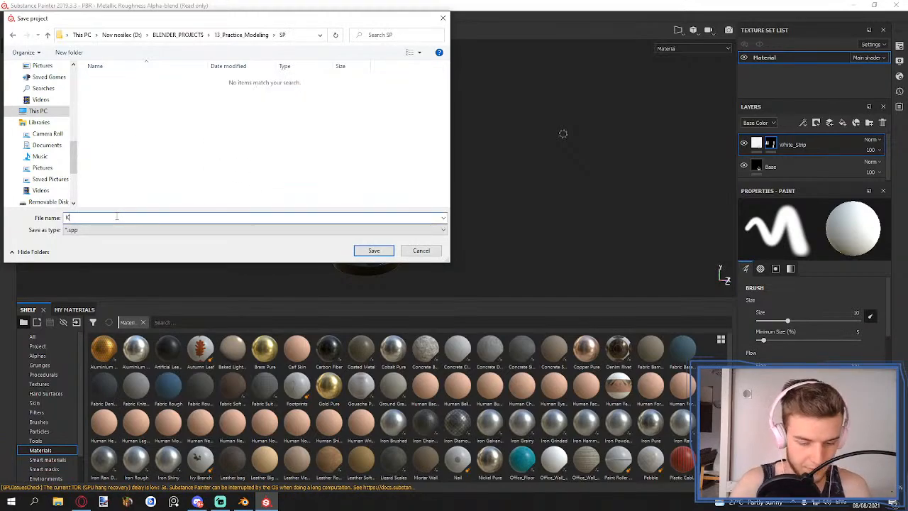
text(ing)
key(Return)
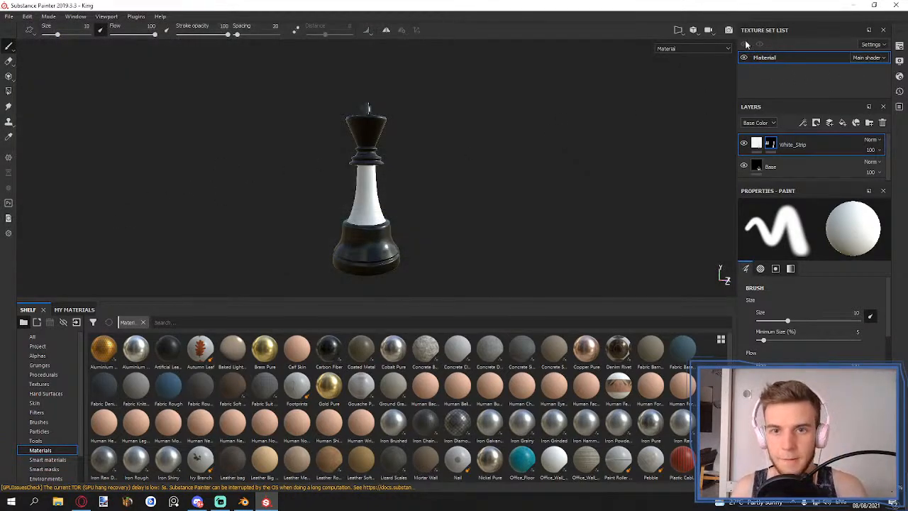
click(899, 60)
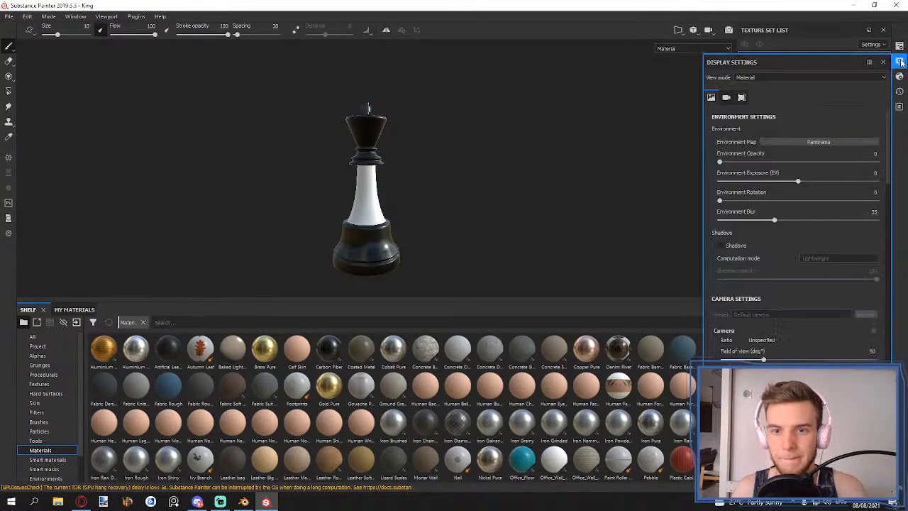
click(899, 61)
click(899, 48)
click(901, 49)
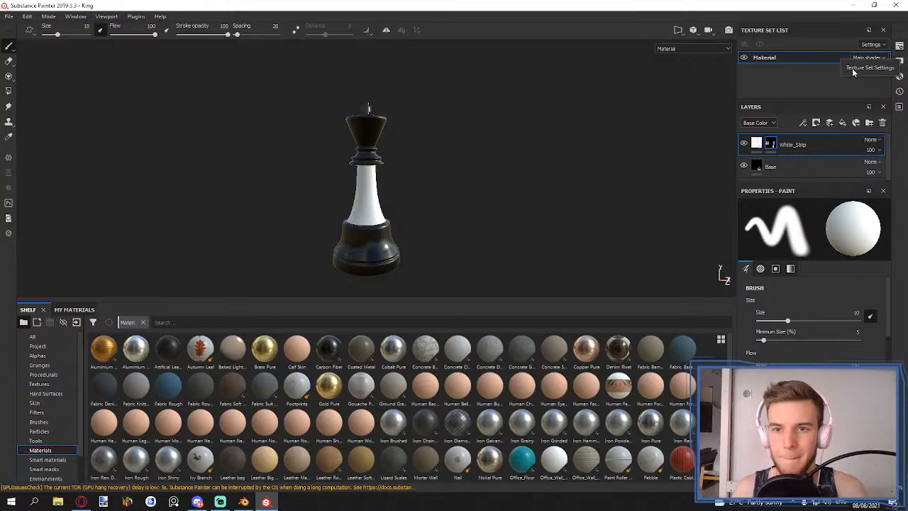
- Open the mesh map baking settings and exclude the Normal and ID maps from the bake
click(900, 48)
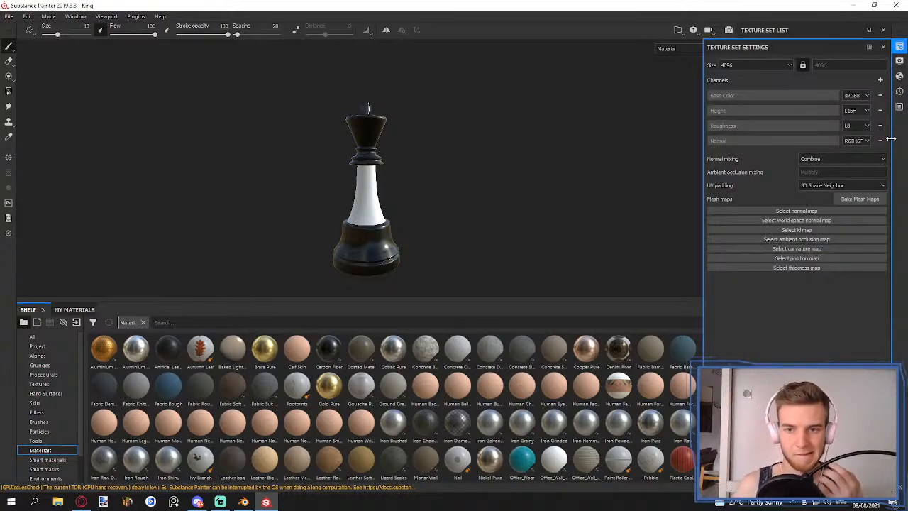
click(860, 199)
drag(418, 106, 561, 80)
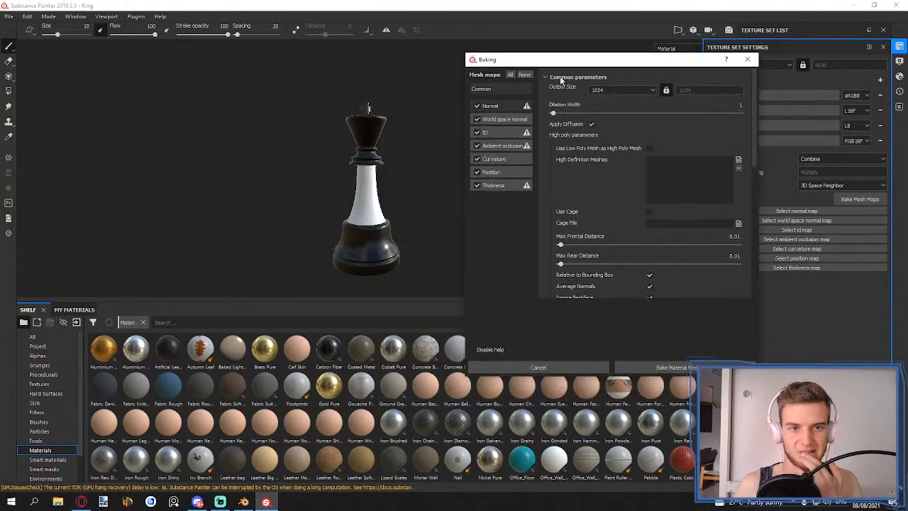
click(477, 106)
click(502, 119)
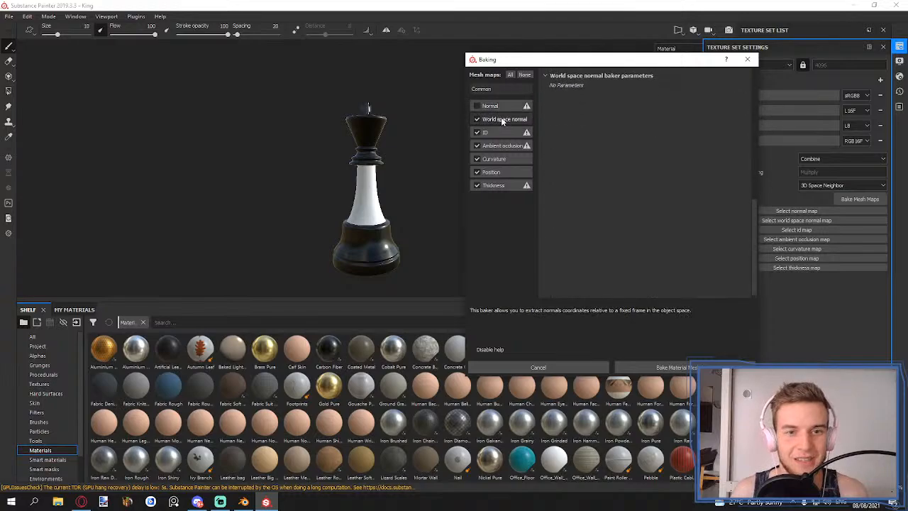
click(502, 135)
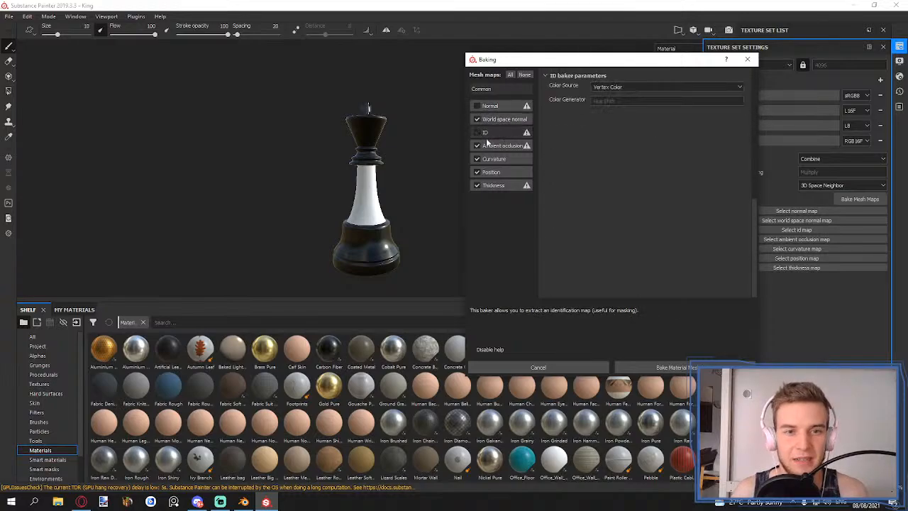
- Set the ambient occlusion baker's secondary rays to 120 and its max occluder distance to 0.6
click(483, 145)
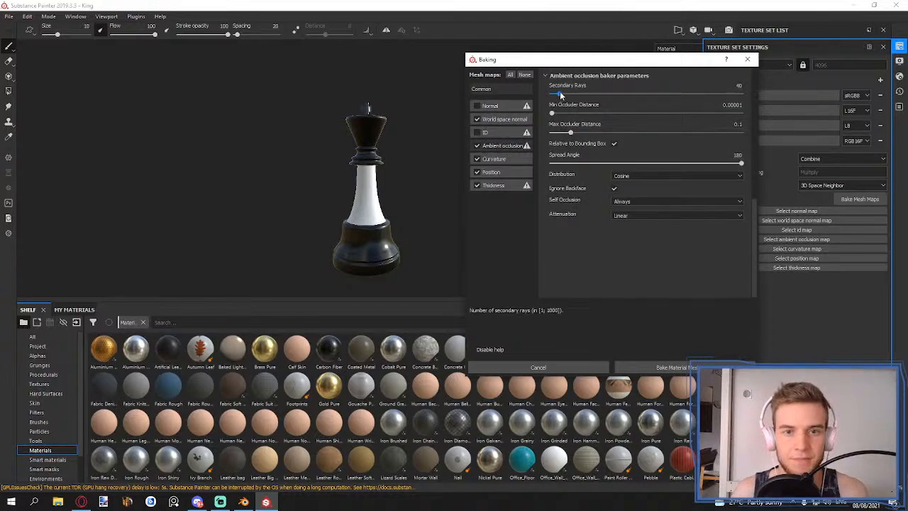
drag(560, 94, 570, 94)
drag(727, 86, 759, 87)
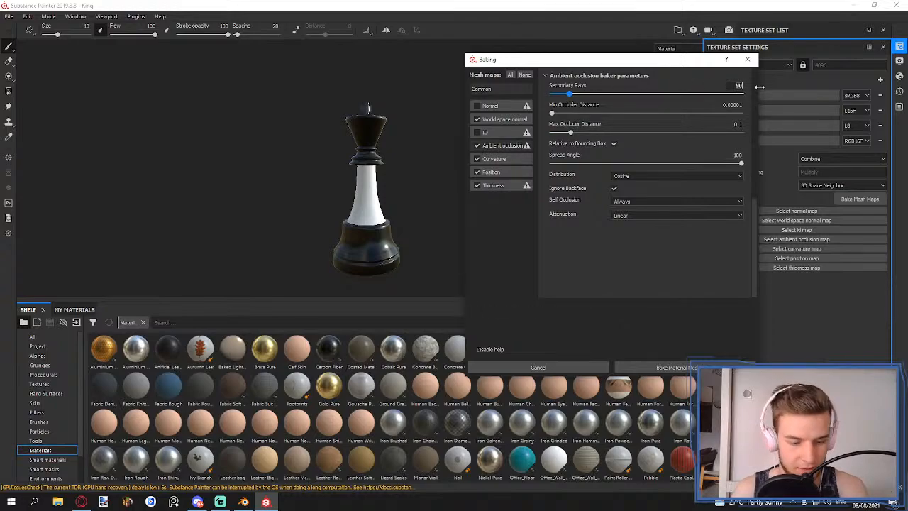
text(120)
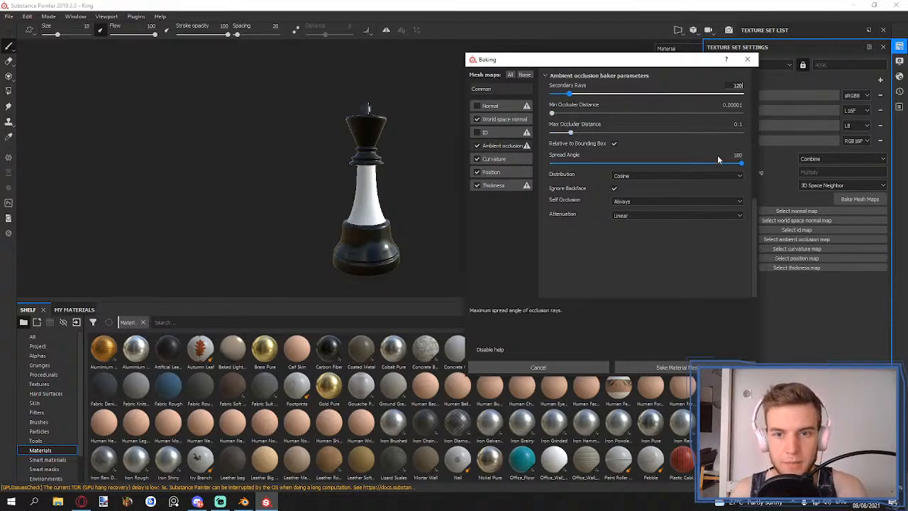
drag(730, 125, 761, 127)
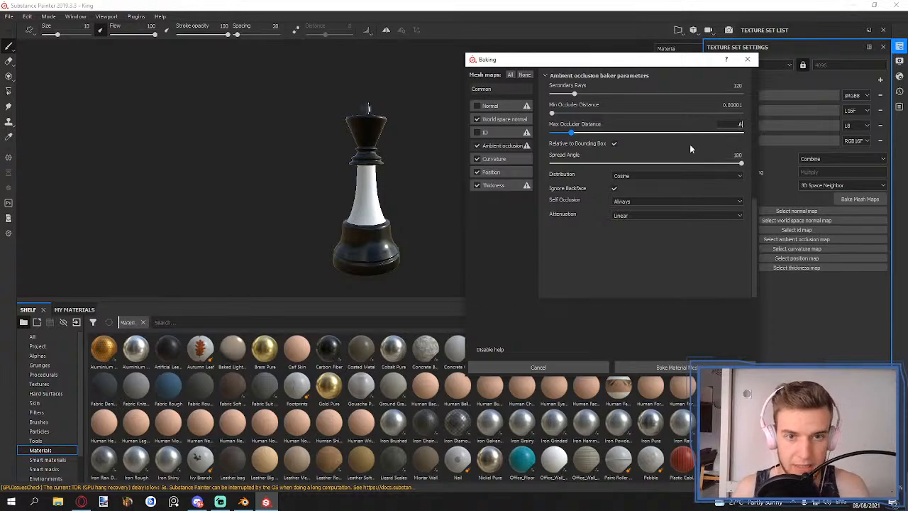
text(0.6)
key(Return)
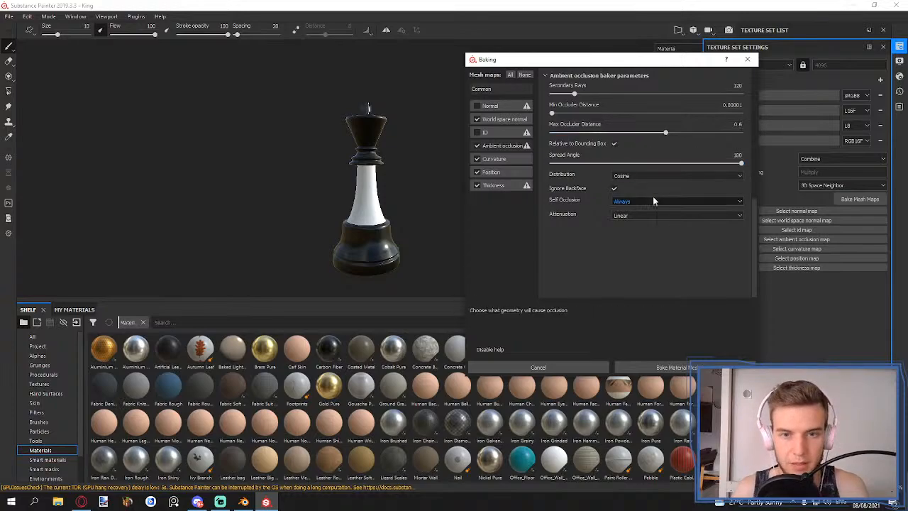
- Set the curvature baker's algorithm to Per Vertex and check the position baker's parameters
click(481, 159)
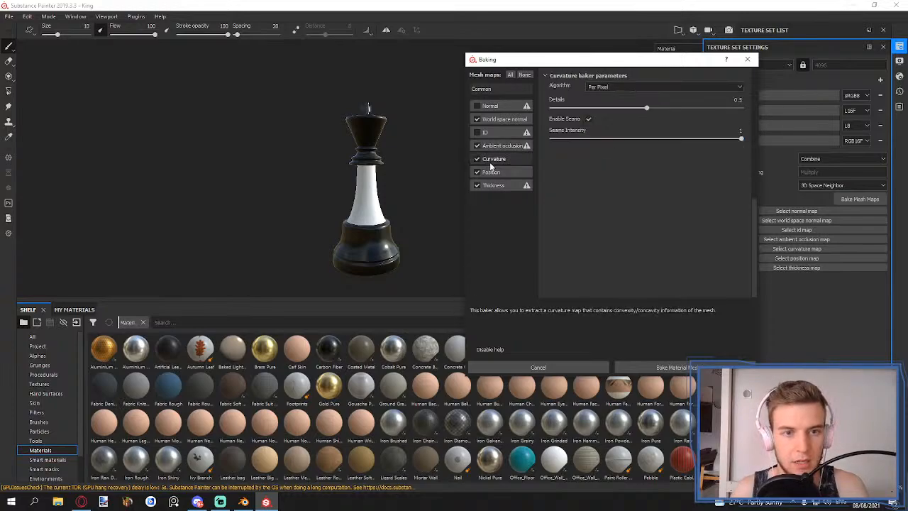
click(666, 86)
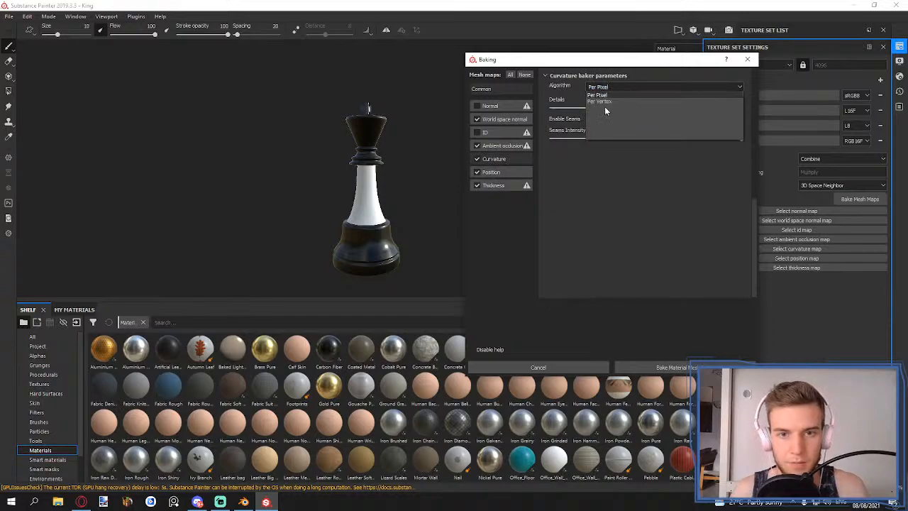
click(603, 96)
click(491, 173)
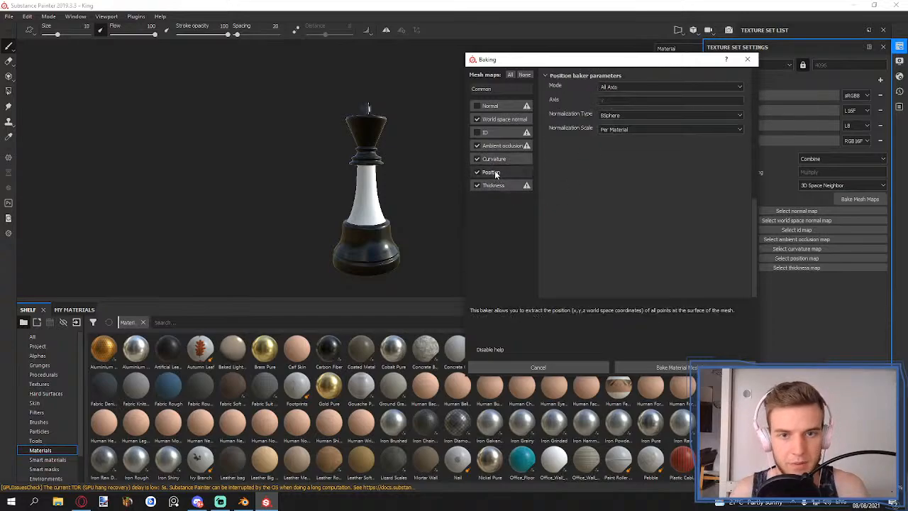
click(493, 159)
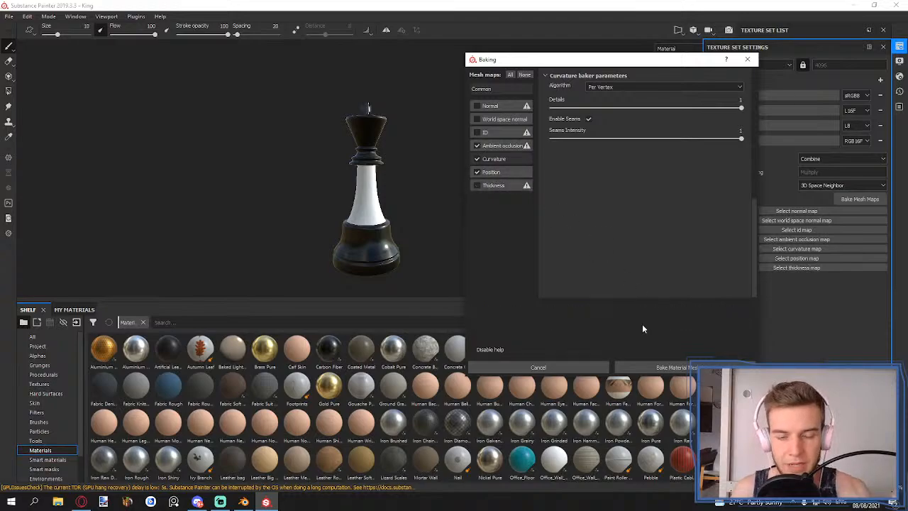
- Bake the ambient occlusion, curvature and position maps for the king and close the texture set settings
click(654, 367)
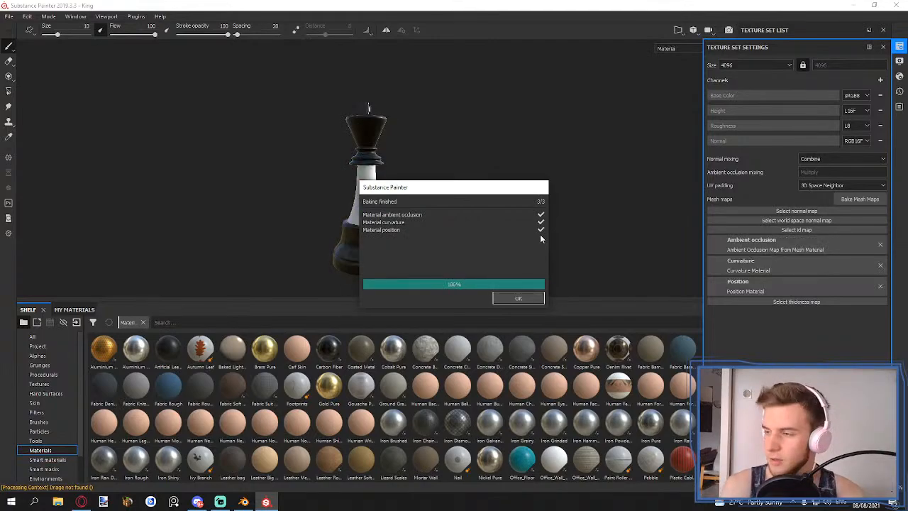
click(535, 298)
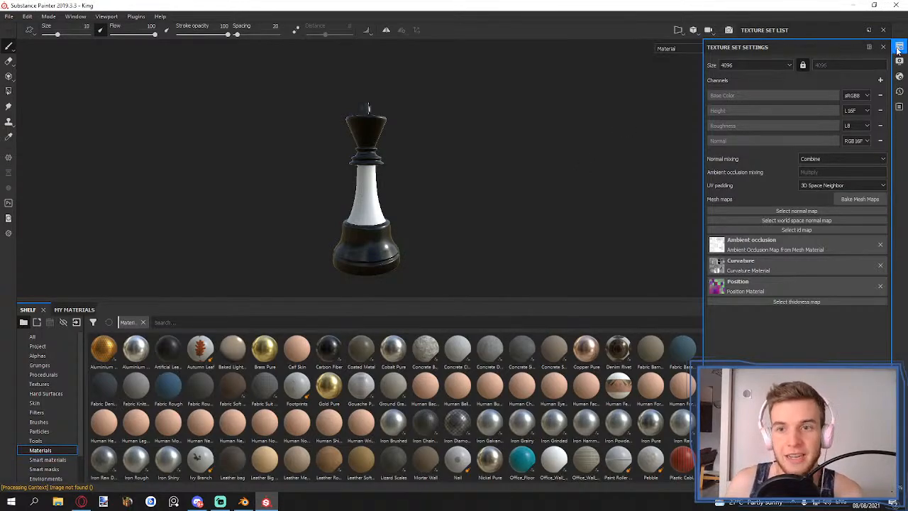
click(883, 47)
- Display only the baked ambient occlusion map and inspect its shading around the king's collar and base
click(713, 47)
scroll(679, 81, down, 3)
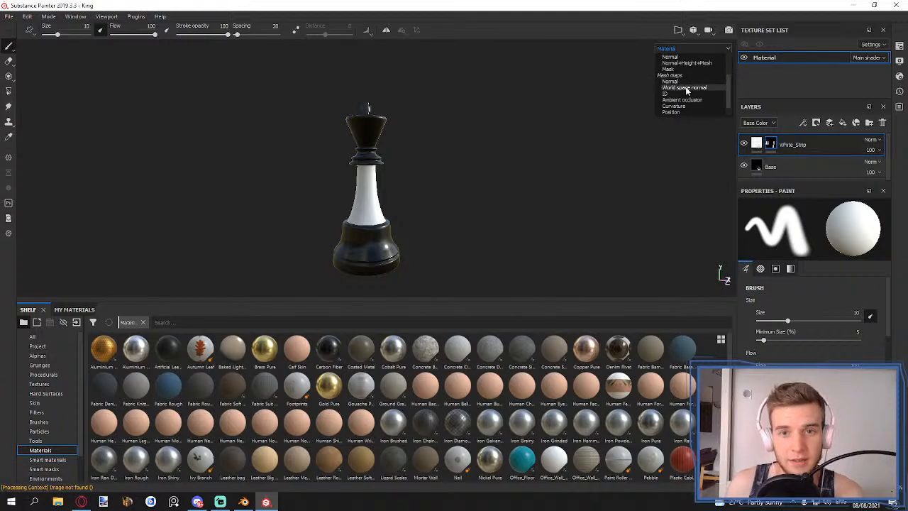
click(682, 99)
scroll(342, 151, up, 3)
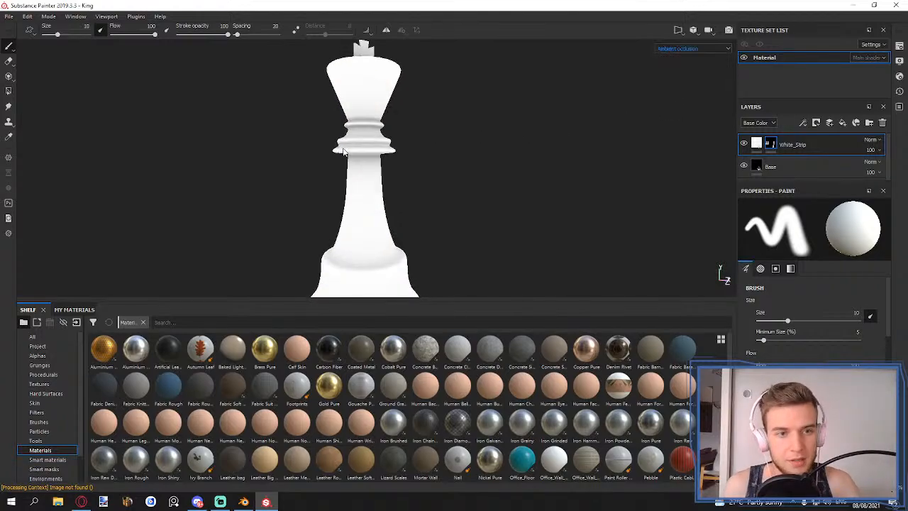
alt+drag(357, 171, 415, 175)
scroll(388, 167, down, 2)
- Display the baked curvature map, inspect the edges on the king's head, collar and base, and return to the Material view
click(692, 48)
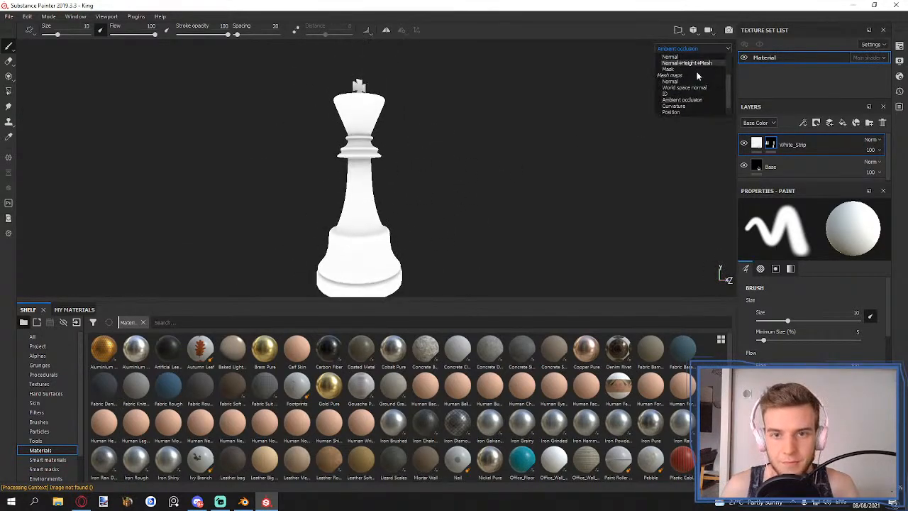
click(679, 108)
alt+drag(356, 184, 281, 225)
alt+drag(360, 108, 400, 244)
scroll(400, 243, up, 8)
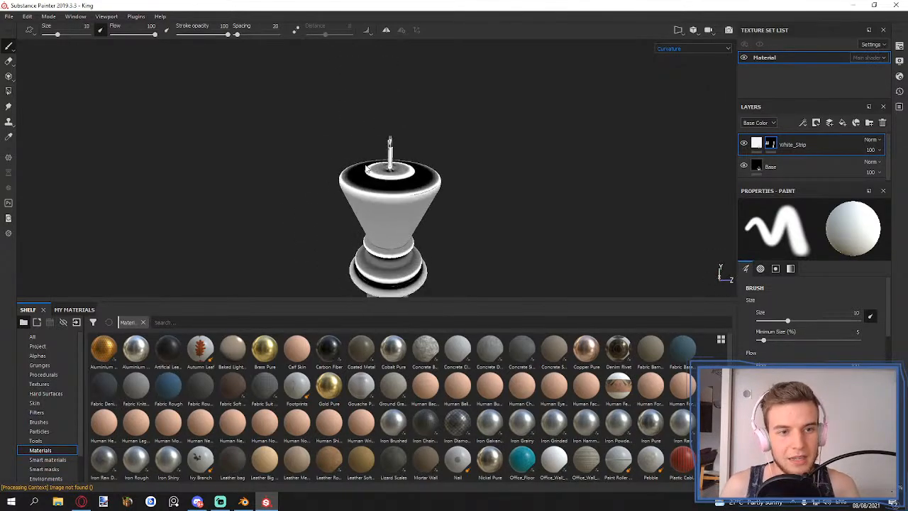
alt+drag(421, 202, 343, 179)
scroll(418, 199, down, 7)
alt+middle_drag(441, 212, 430, 118)
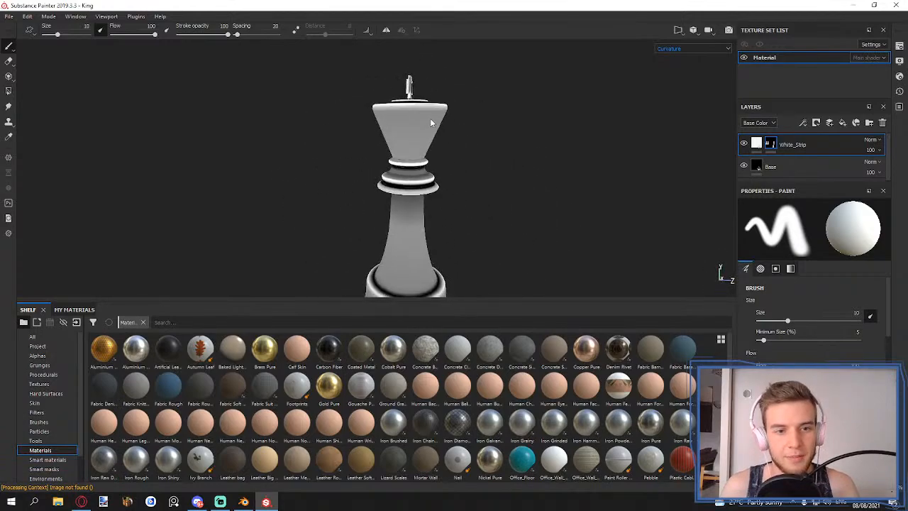
scroll(424, 133, down, 5)
alt+drag(429, 167, 390, 185)
alt+middle_drag(417, 168, 401, 162)
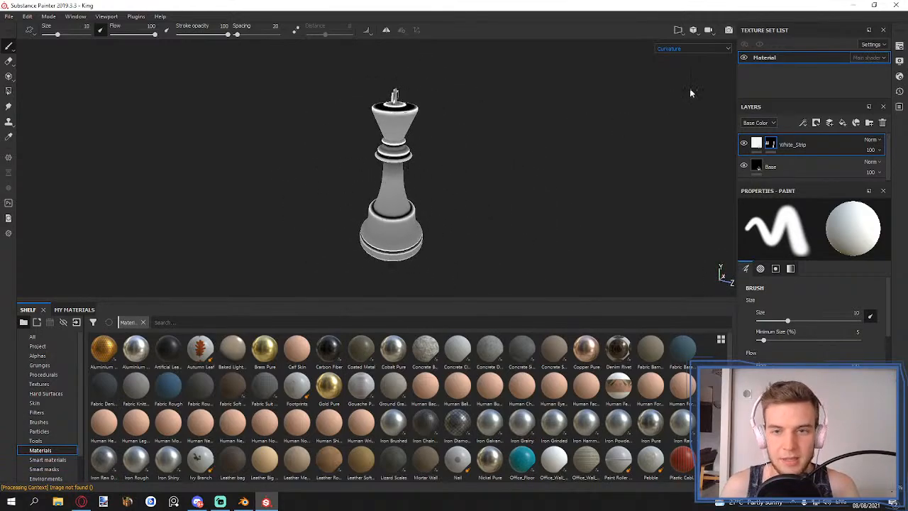
click(706, 49)
click(670, 61)
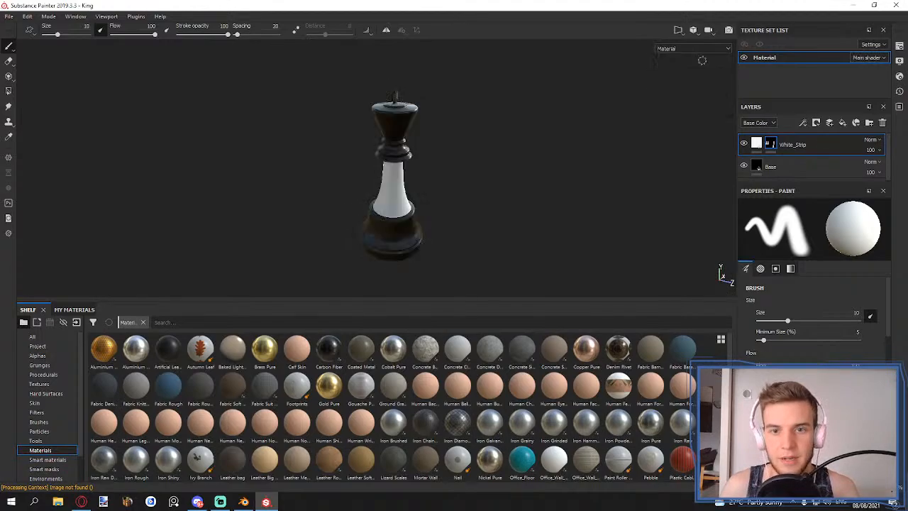
- Add a fill layer above White_Strip and name it Gunk
click(842, 123)
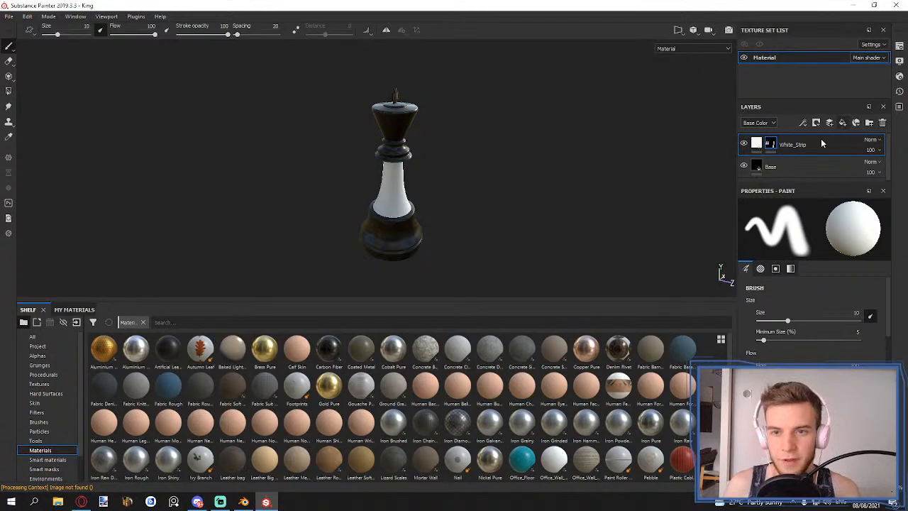
double_click(780, 145)
text(Gunk)
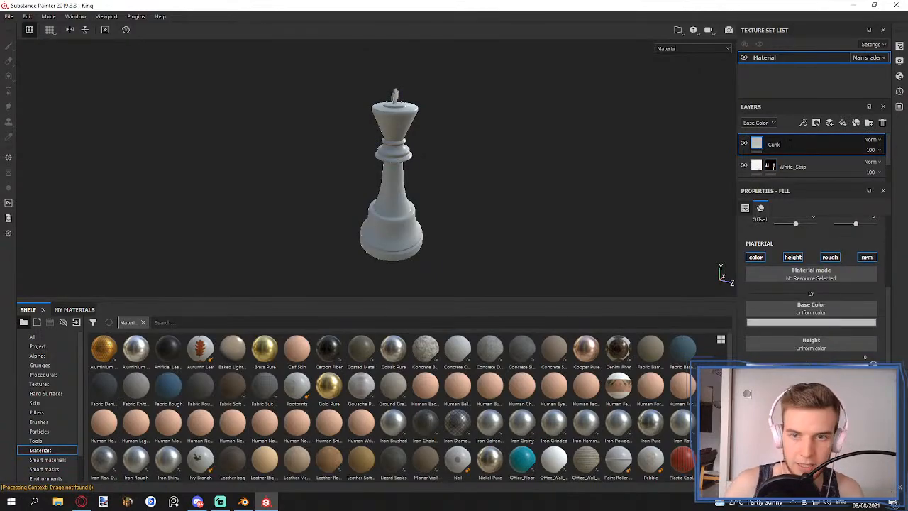
key(Return)
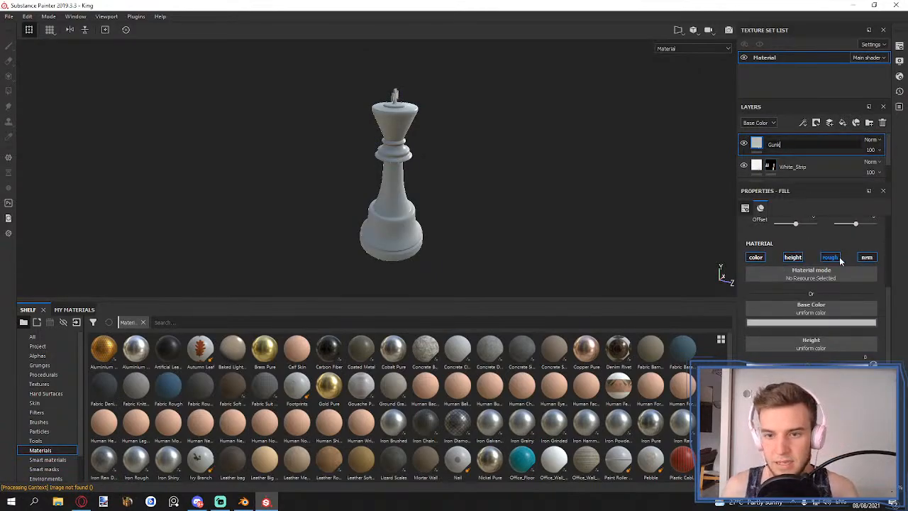
- Give the Gunk layer no normal channel, a height of about 0.027 and a light grey base color, and add a black mask
click(866, 257)
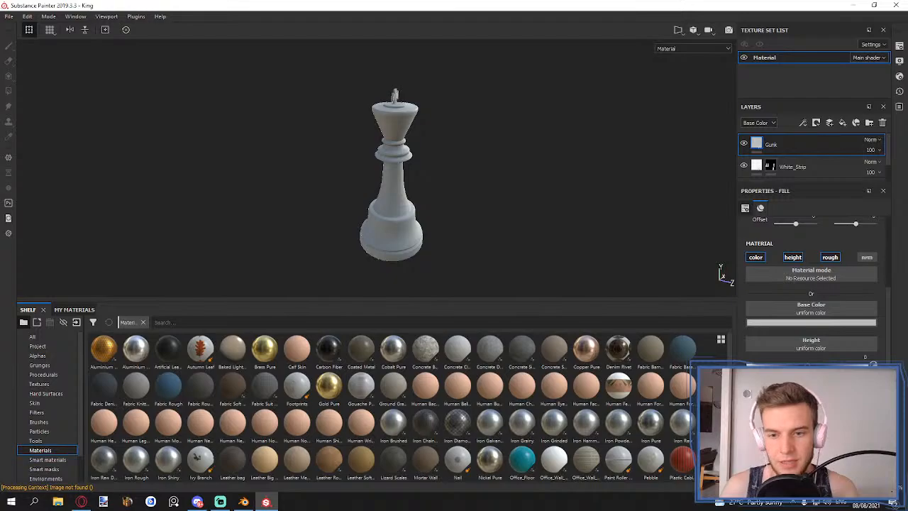
drag(808, 364, 810, 365)
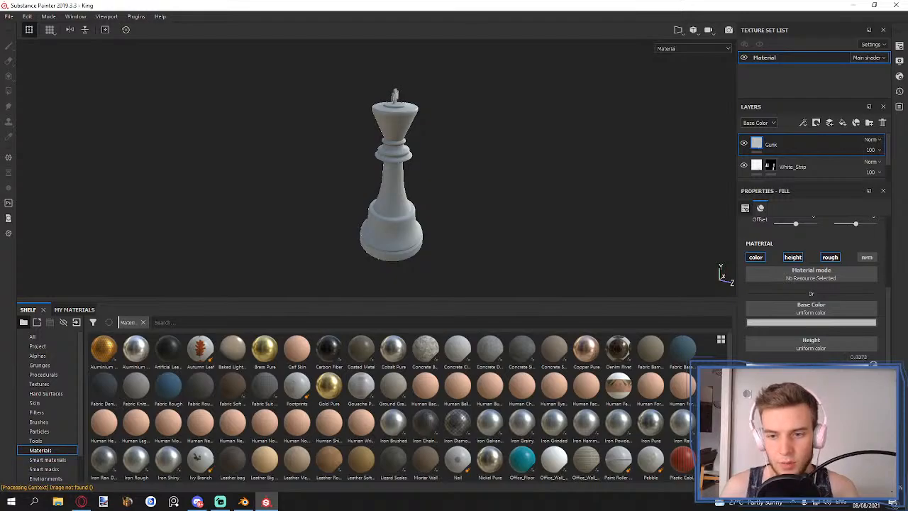
click(813, 323)
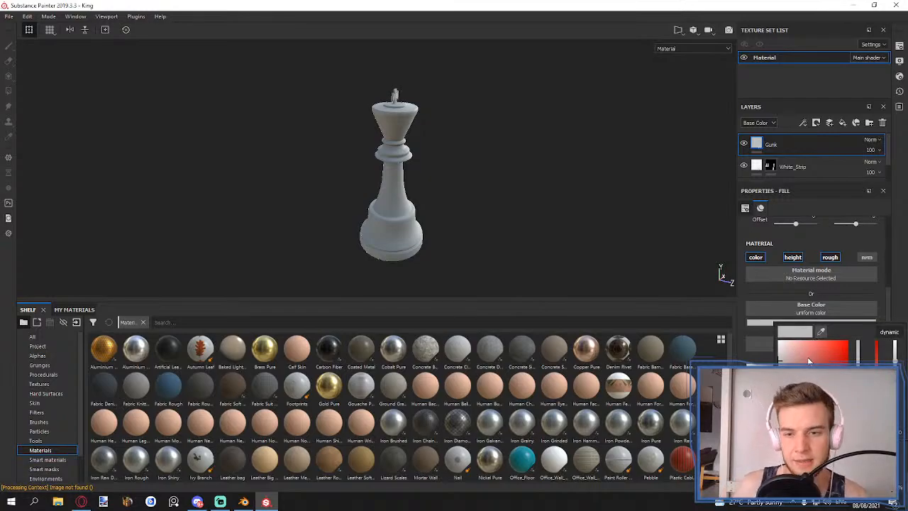
drag(780, 361, 759, 361)
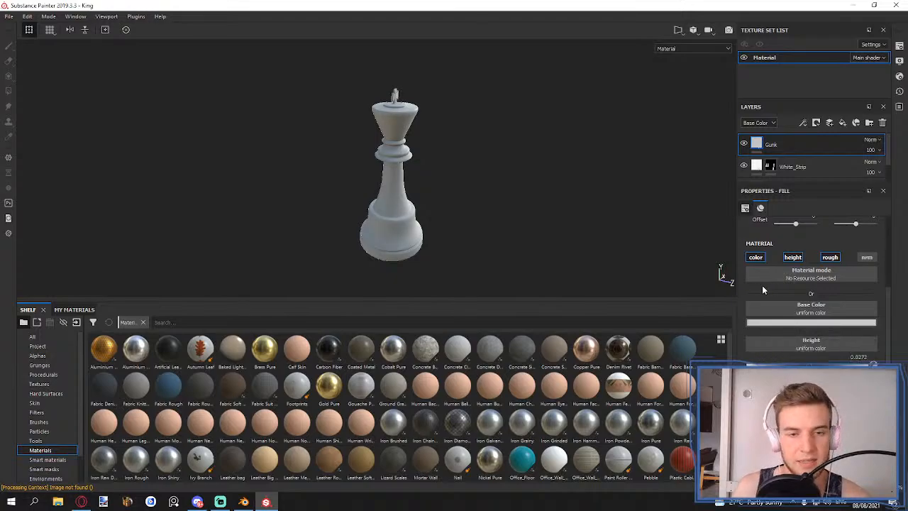
click(817, 123)
click(835, 144)
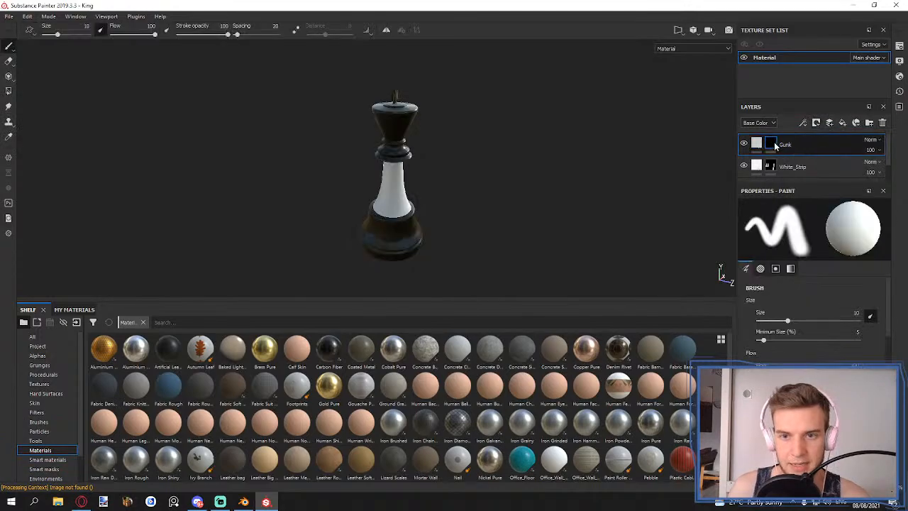
- Try a fill with the Grunge Dirt Muddy texture in the Gunk layer's mask, and remove that fill
click(802, 123)
click(823, 156)
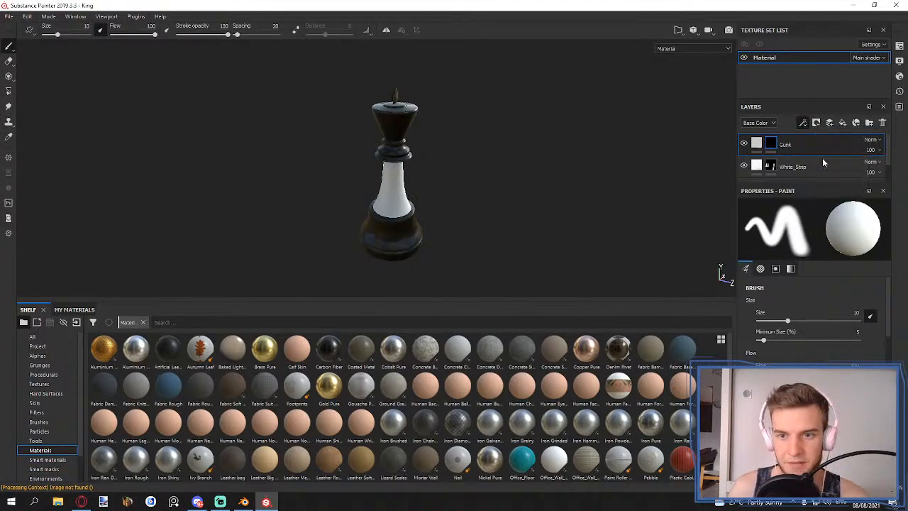
click(39, 364)
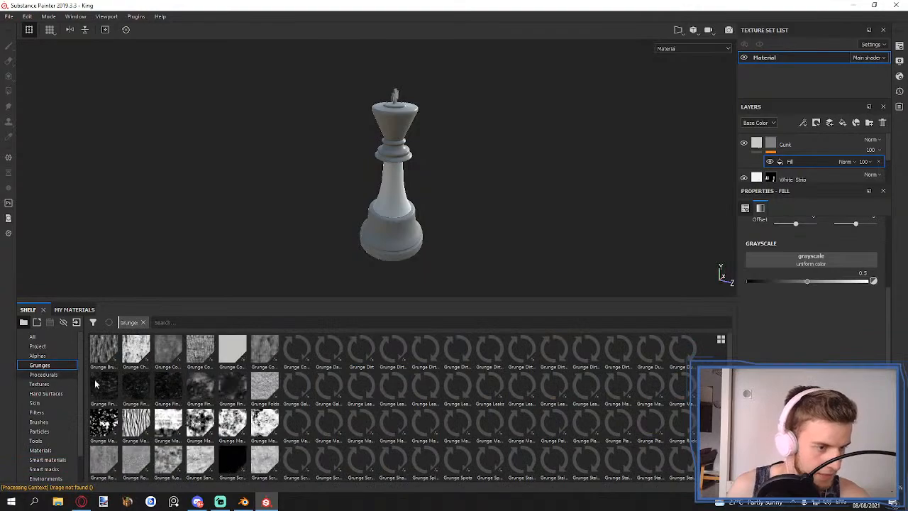
mouse_move(349, 351)
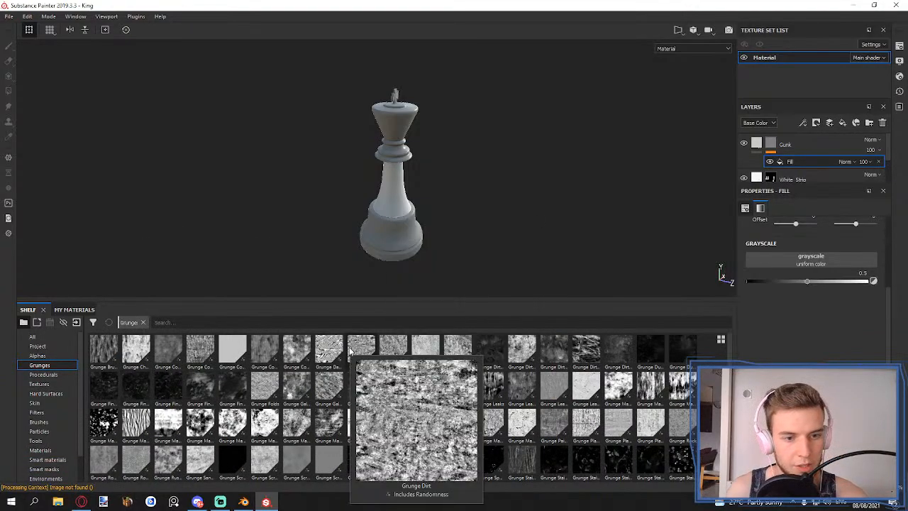
mouse_move(405, 344)
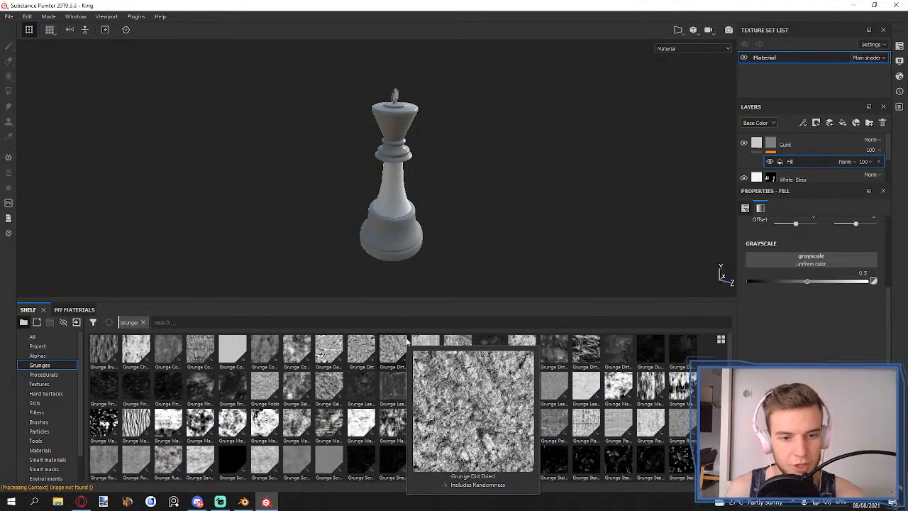
mouse_move(441, 341)
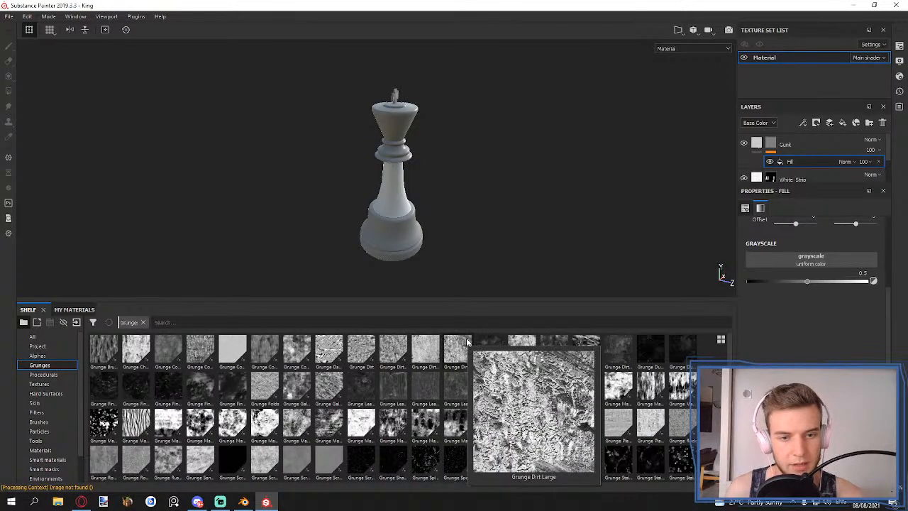
mouse_move(488, 342)
drag(489, 345, 807, 259)
scroll(398, 182, up, 5)
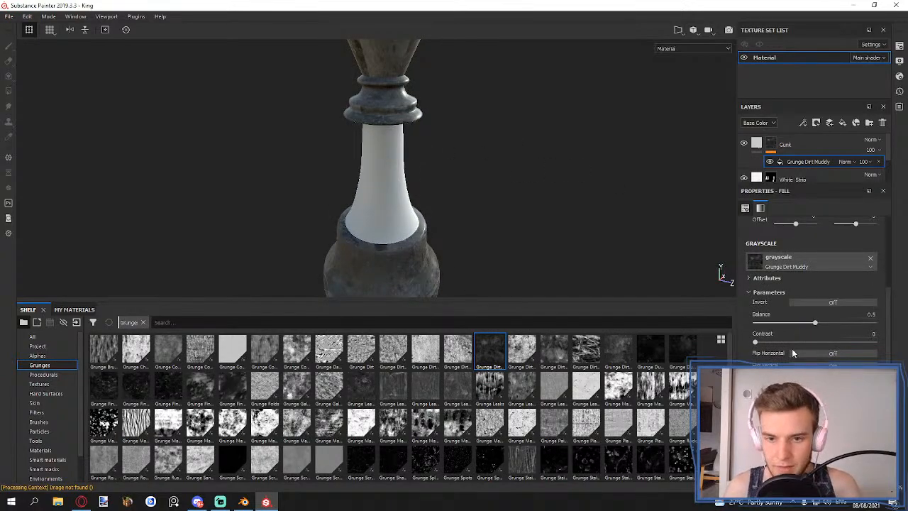
click(870, 259)
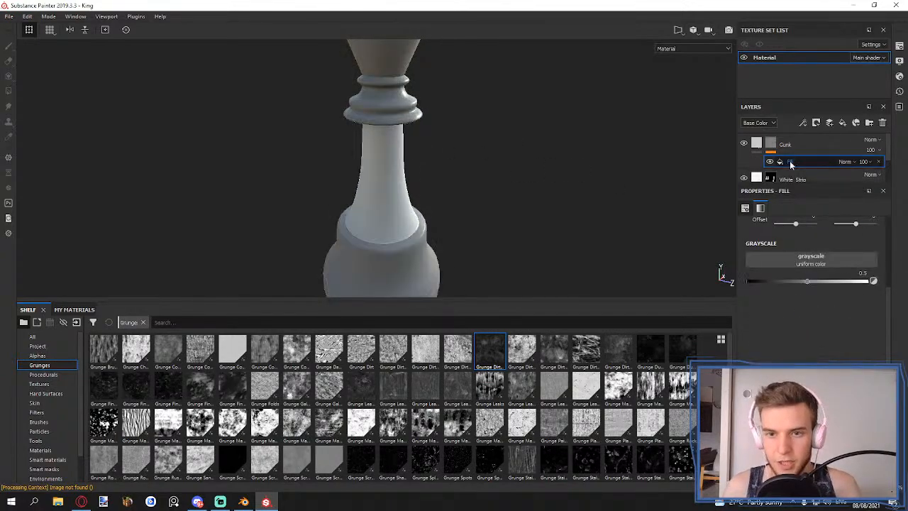
click(879, 163)
- Add a Curvature generator to the Gunk layer's mask and check its effect on the king's head and collar
click(804, 124)
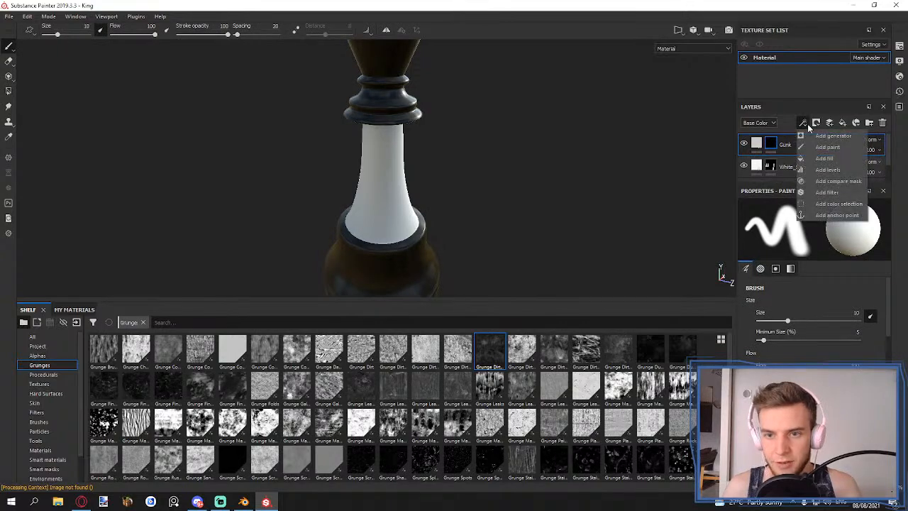
click(823, 136)
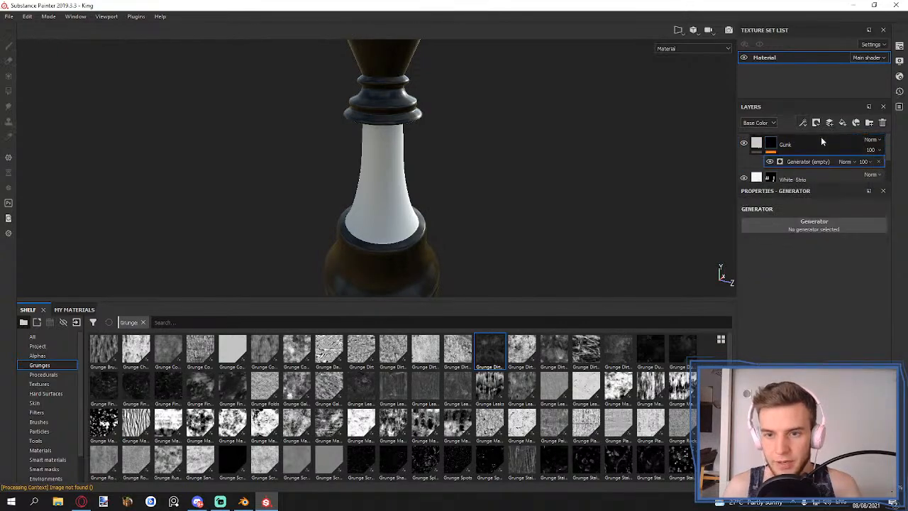
click(813, 223)
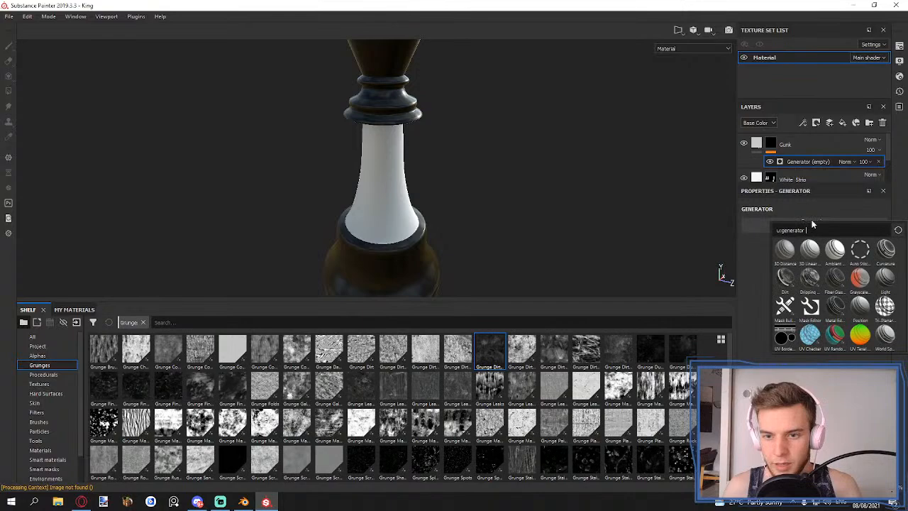
click(886, 249)
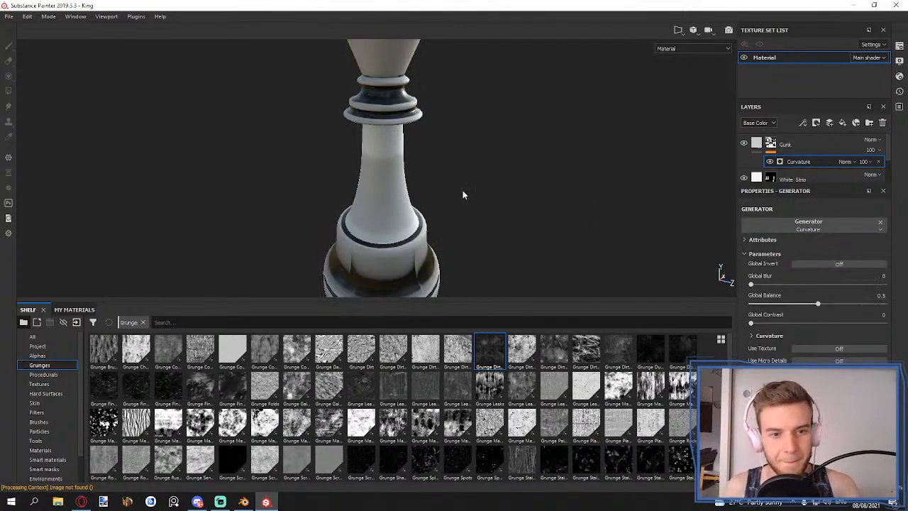
alt+drag(462, 195, 387, 188)
alt+drag(391, 142, 399, 172)
alt+middle_drag(400, 172, 400, 222)
alt+drag(400, 221, 400, 142)
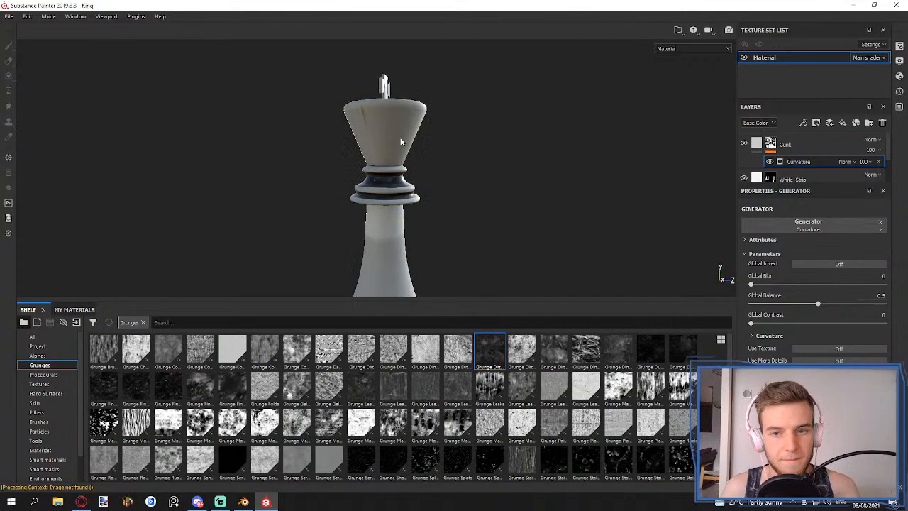
- Limit the Gunk mask's Curvature generator to sharp edges, with Sharp at 1 and Fine through Huge at 0, and inspect the king's edges
click(755, 339)
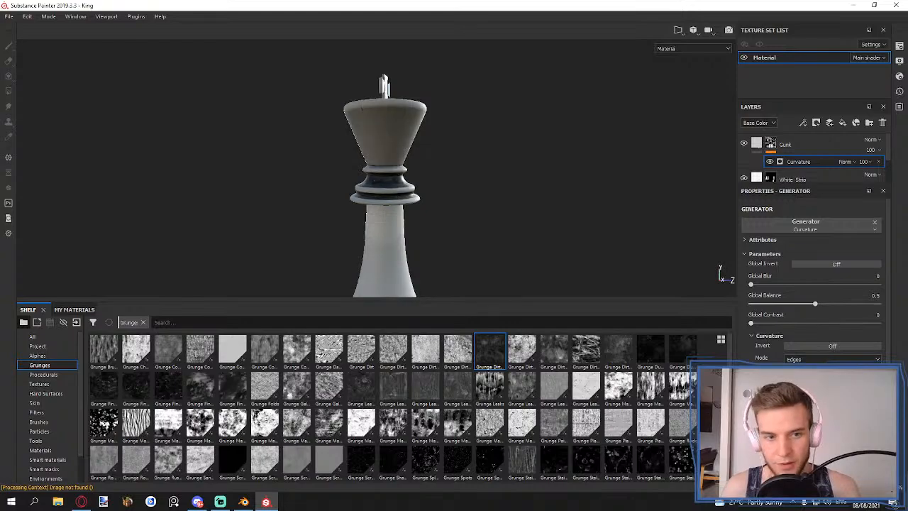
scroll(816, 284, down, 2)
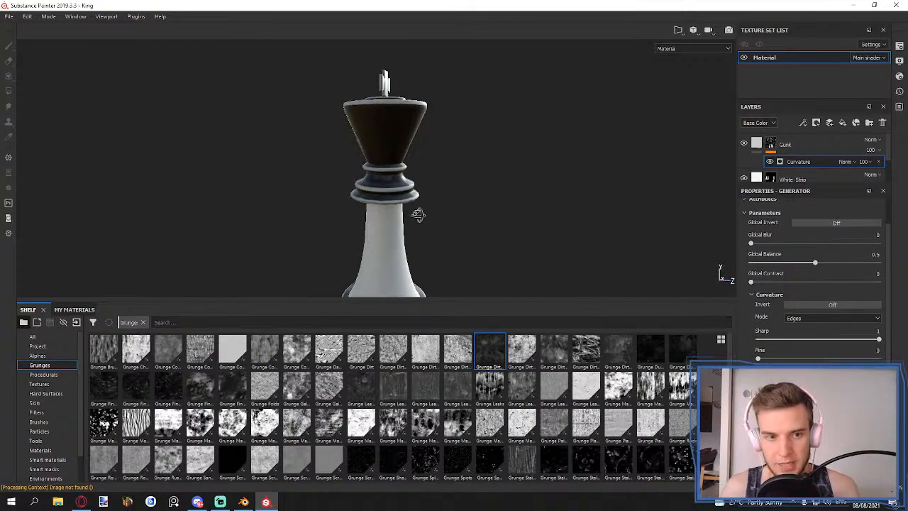
alt+drag(415, 212, 392, 192)
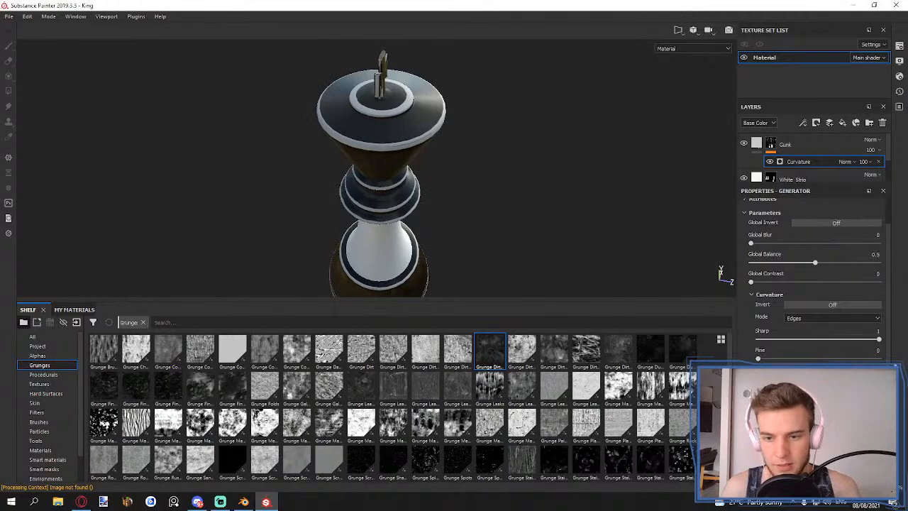
scroll(815, 278, down, 3)
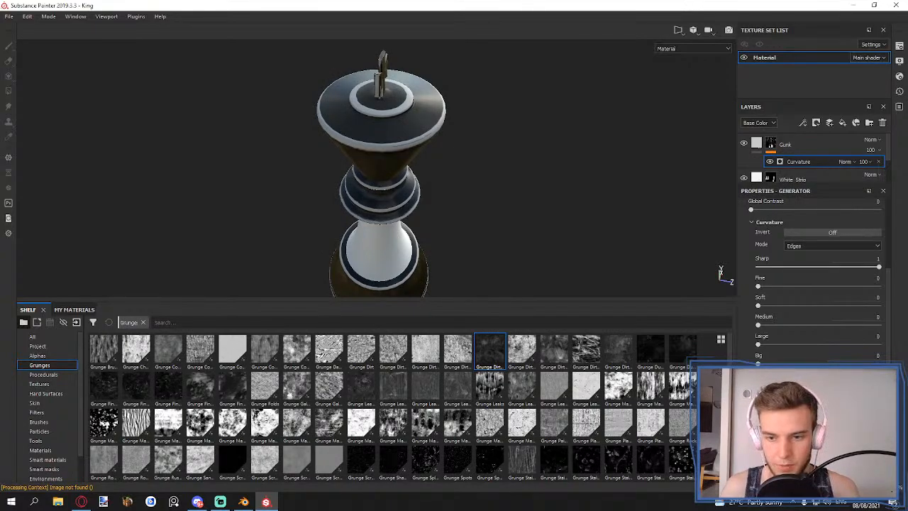
scroll(815, 278, down, 3)
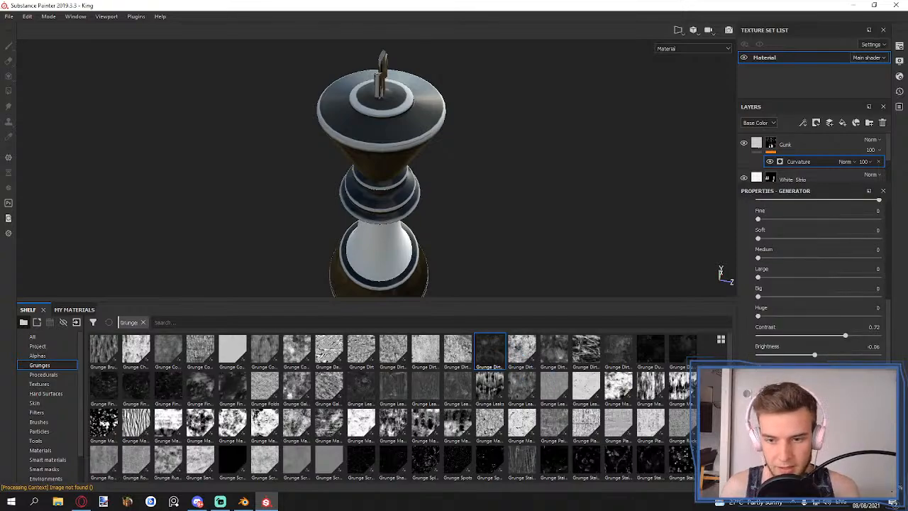
scroll(416, 189, up, 3)
alt+drag(411, 225, 387, 175)
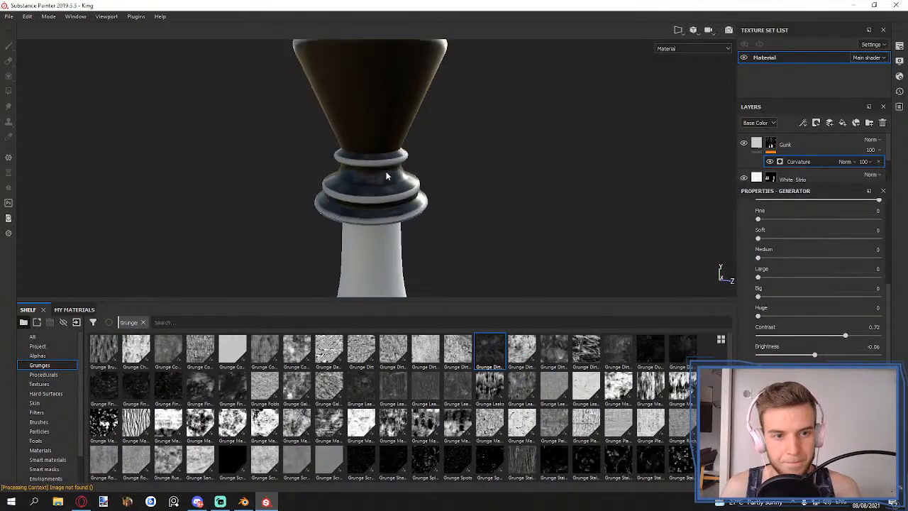
- Try inverting the Grunge Dirt Muddy texture used as the image input of the Gunk mask's Curvature generator
alt+middle_drag(387, 175, 387, 136)
scroll(815, 277, down, 5)
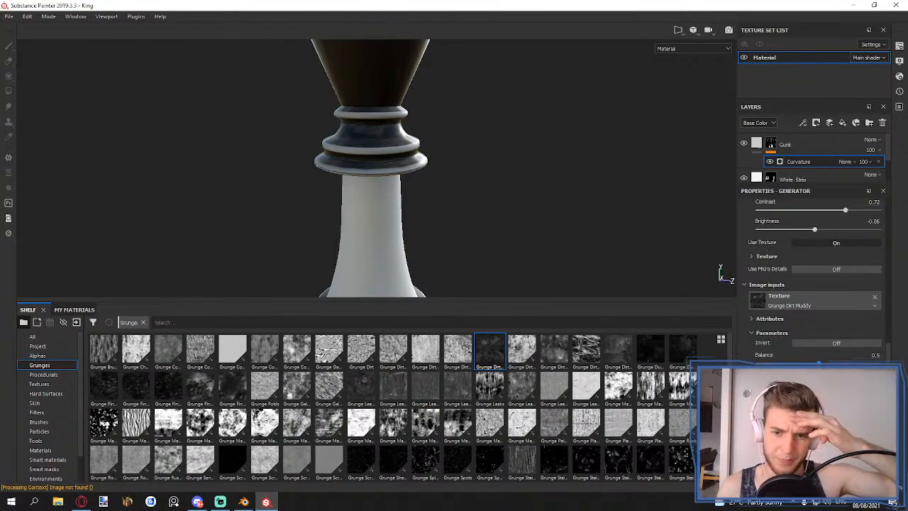
click(827, 344)
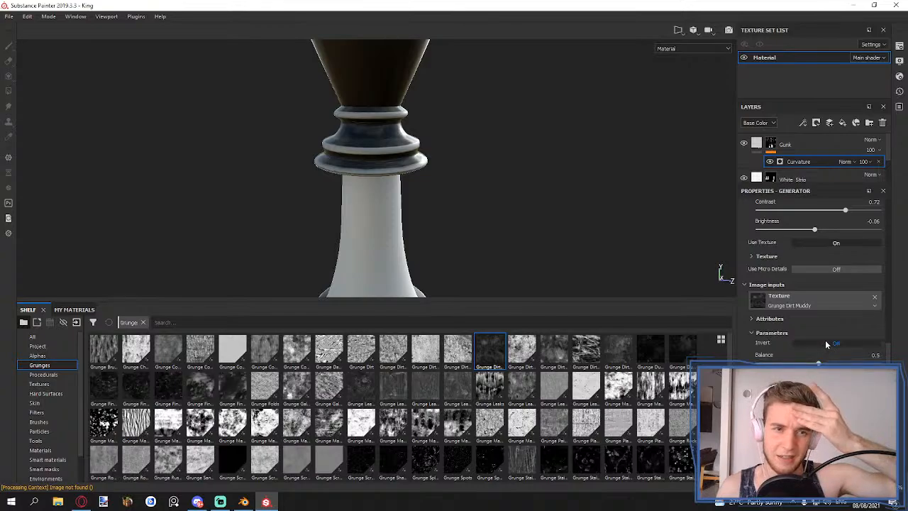
click(826, 344)
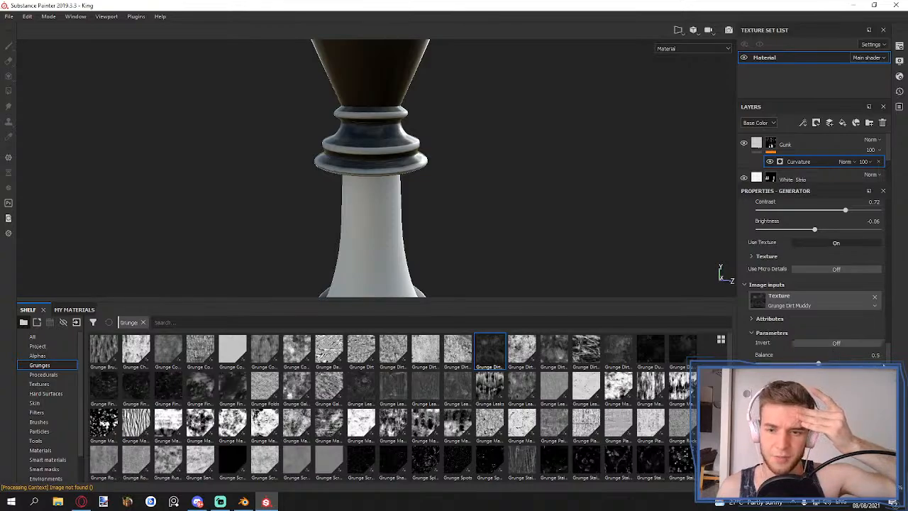
scroll(812, 284, down, 1)
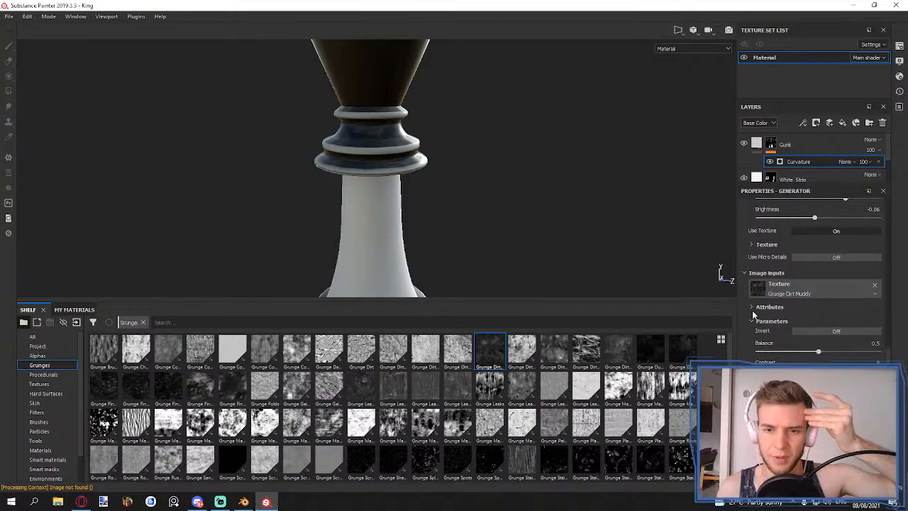
click(753, 309)
click(753, 309)
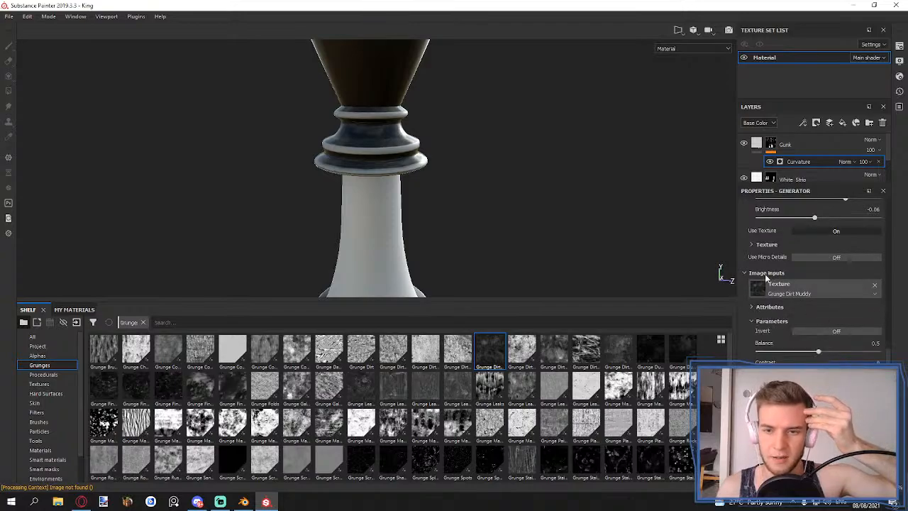
- Set the Curvature generator's texture blending mode to Subtract and its texture opacity to 1
scroll(752, 271, up, 5)
scroll(815, 284, down, 5)
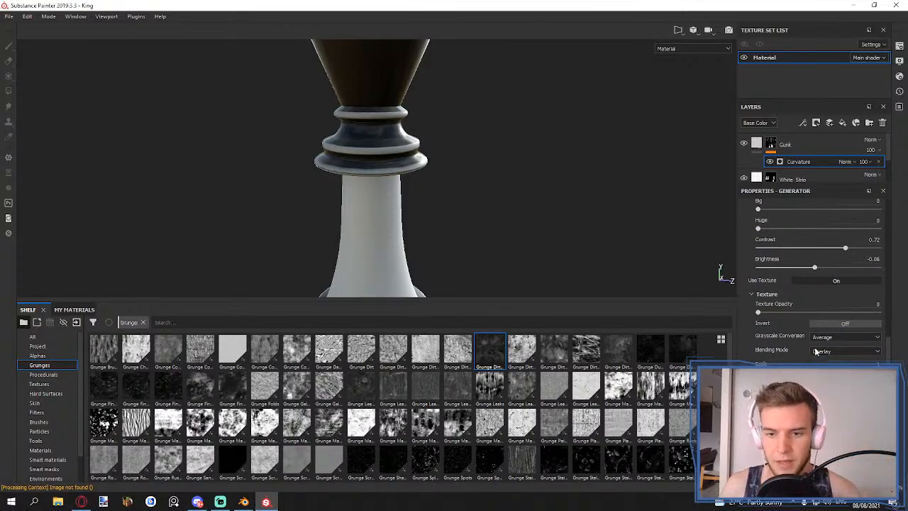
click(850, 352)
click(844, 379)
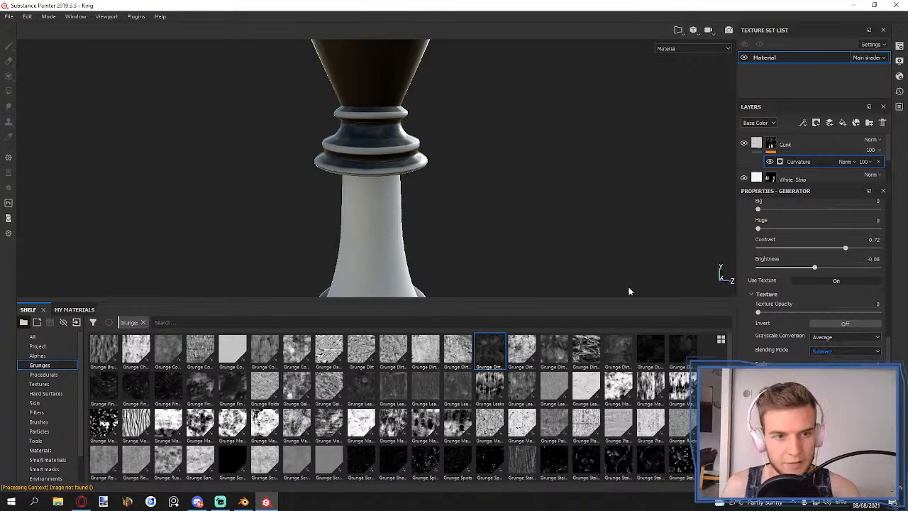
alt+drag(403, 167, 382, 193)
alt+right_drag(382, 192, 374, 144)
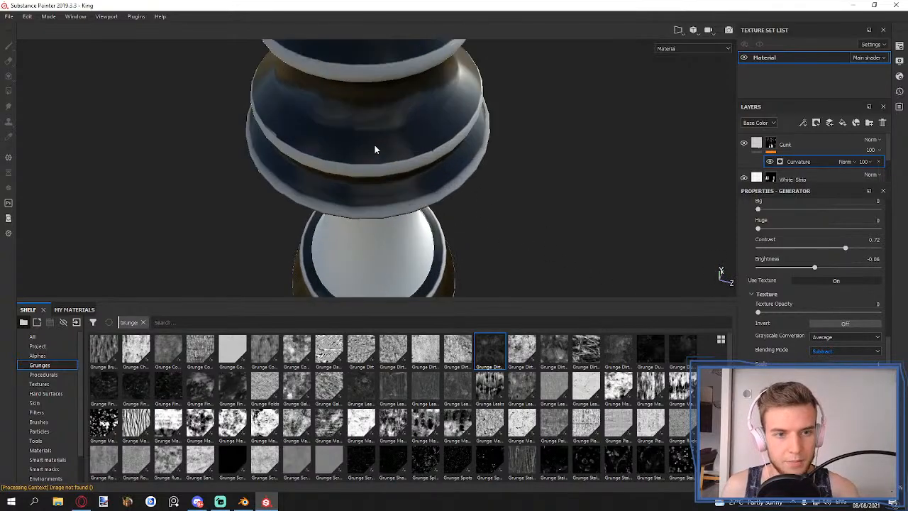
alt+drag(402, 189, 404, 166)
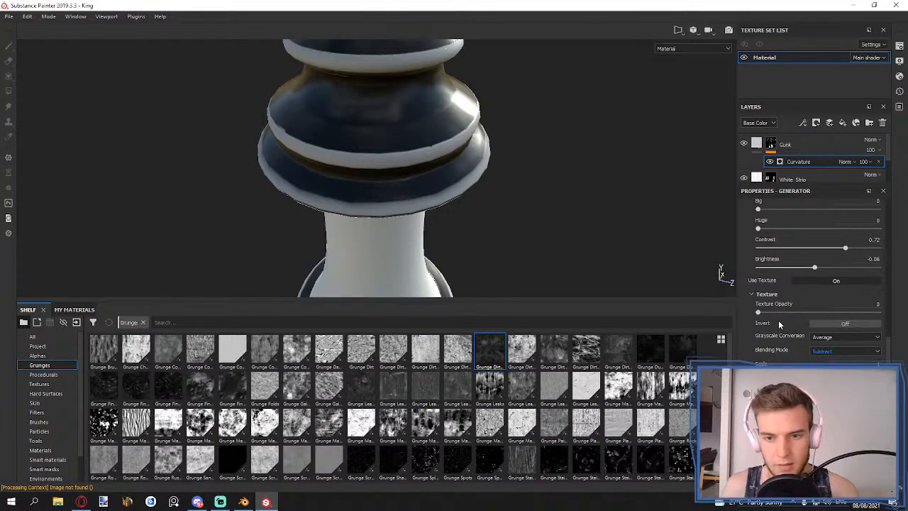
drag(779, 313, 880, 312)
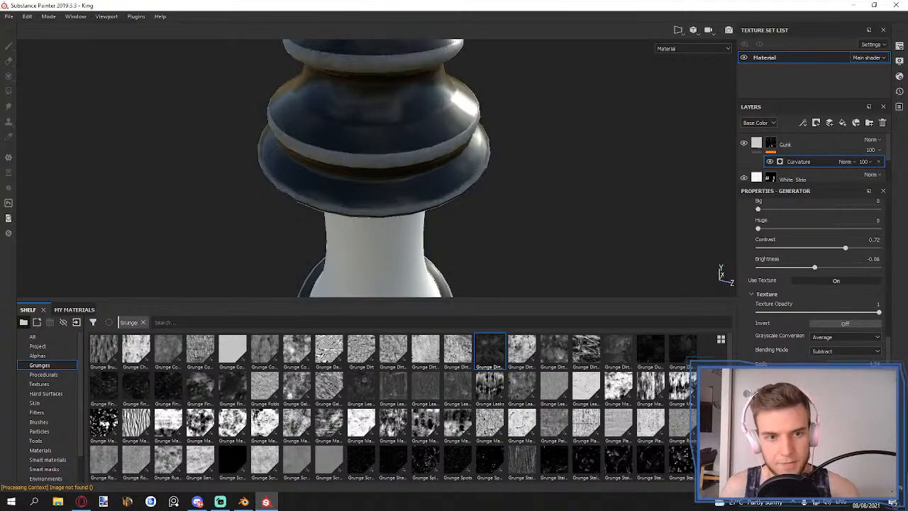
- Switch the Curvature generator's mode to Cavities and check the king's collar
scroll(439, 160, down, 5)
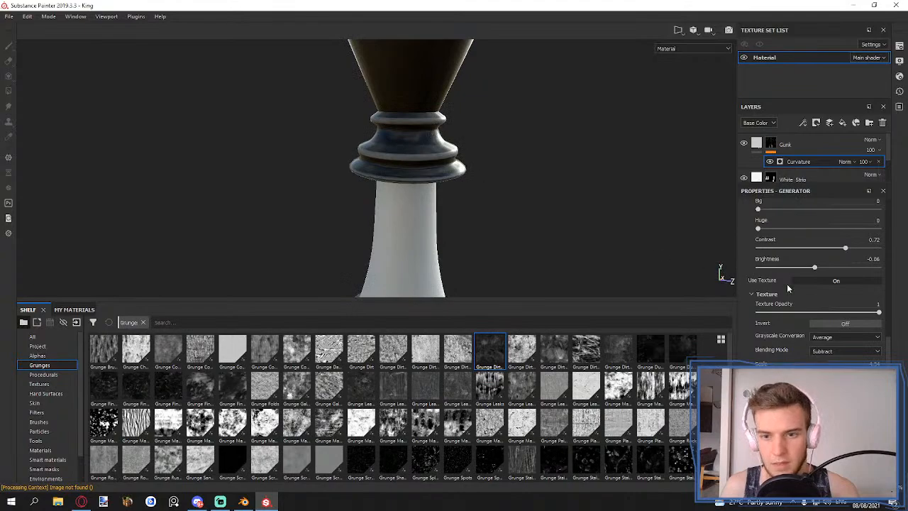
scroll(885, 345, down, 6)
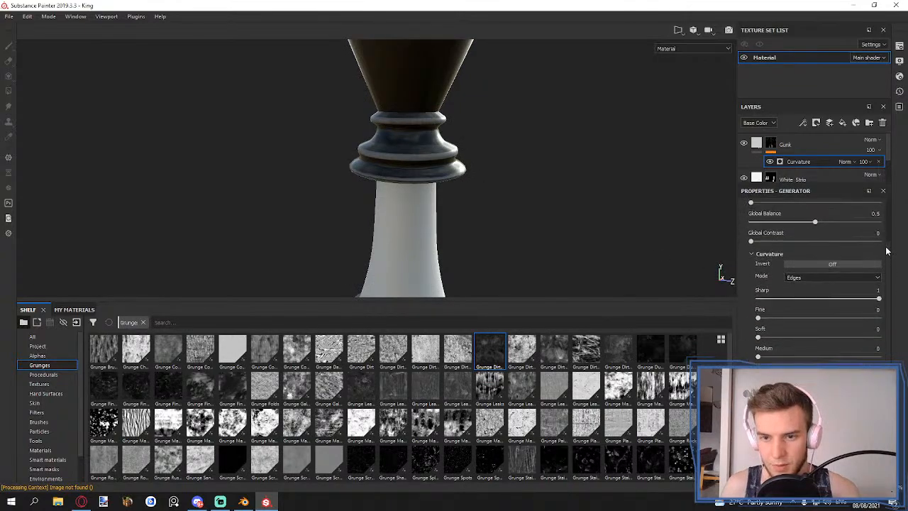
click(860, 281)
click(810, 296)
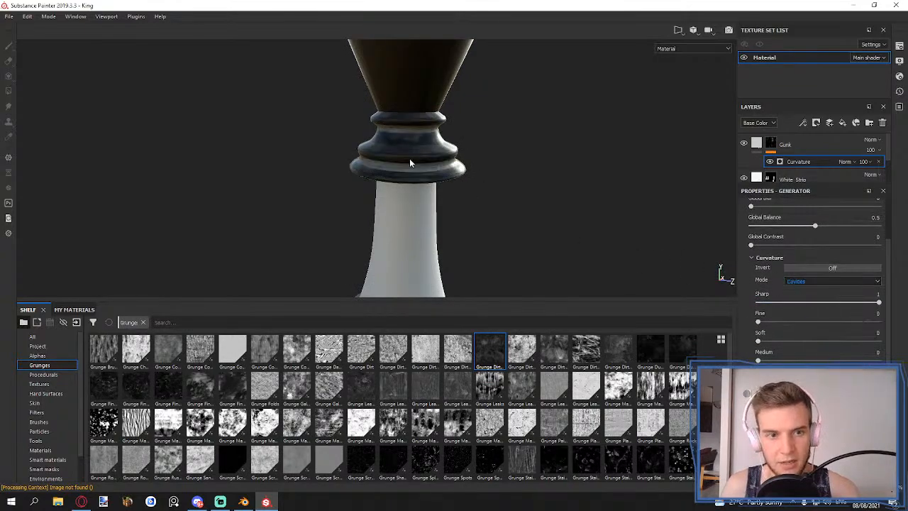
scroll(409, 158, up, 5)
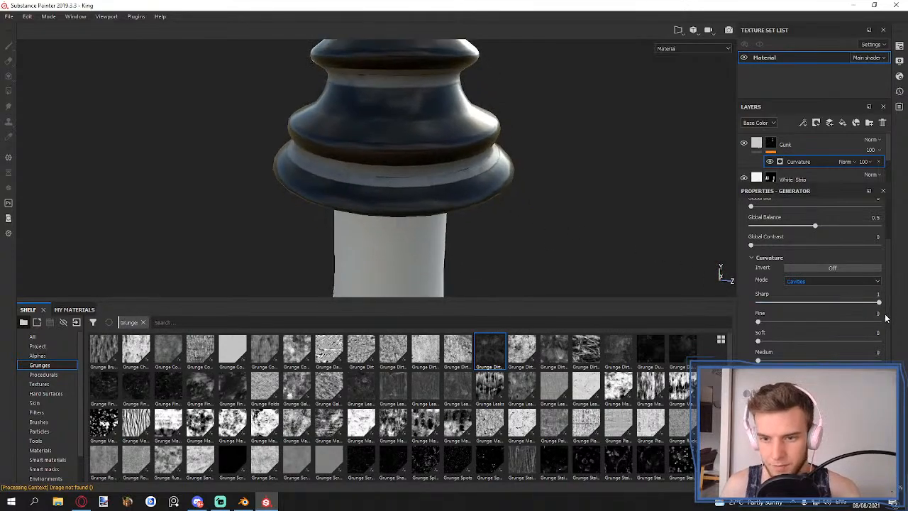
- Set the Curvature generator's texture brightness to 0.69 and its texture contrast to -0.28
scroll(886, 310, down, 5)
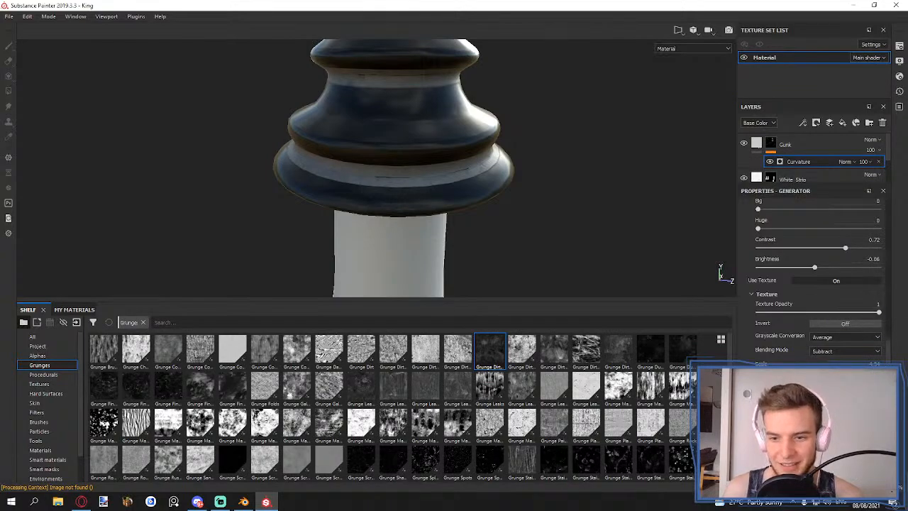
scroll(894, 344, up, 1)
scroll(894, 345, up, 8)
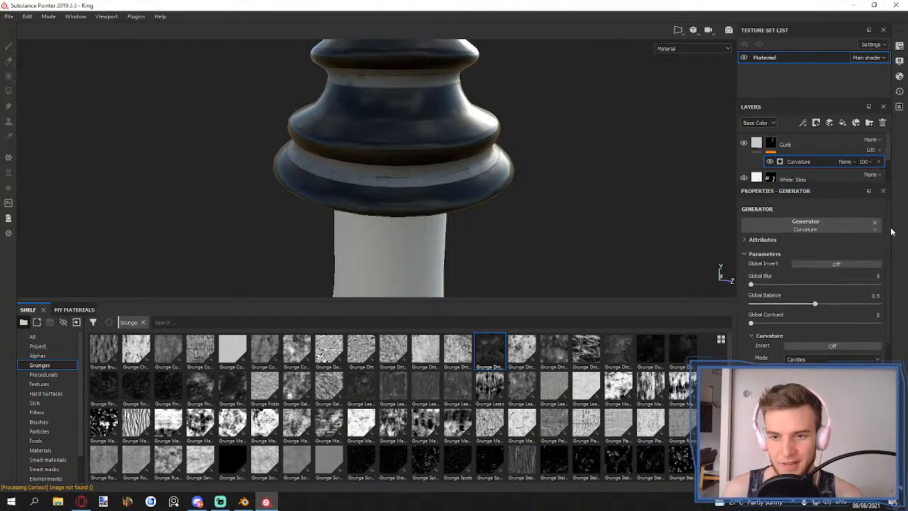
scroll(892, 223, down, 10)
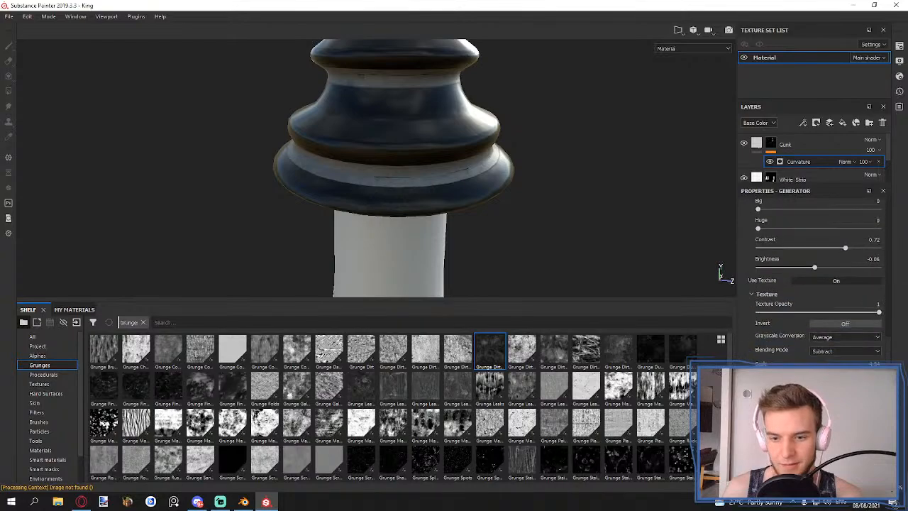
scroll(816, 284, down, 5)
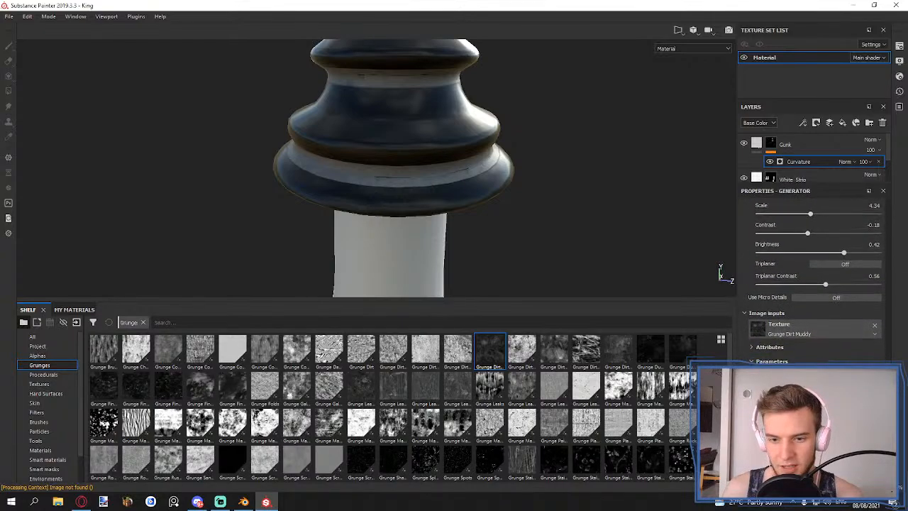
scroll(899, 332, up, 6)
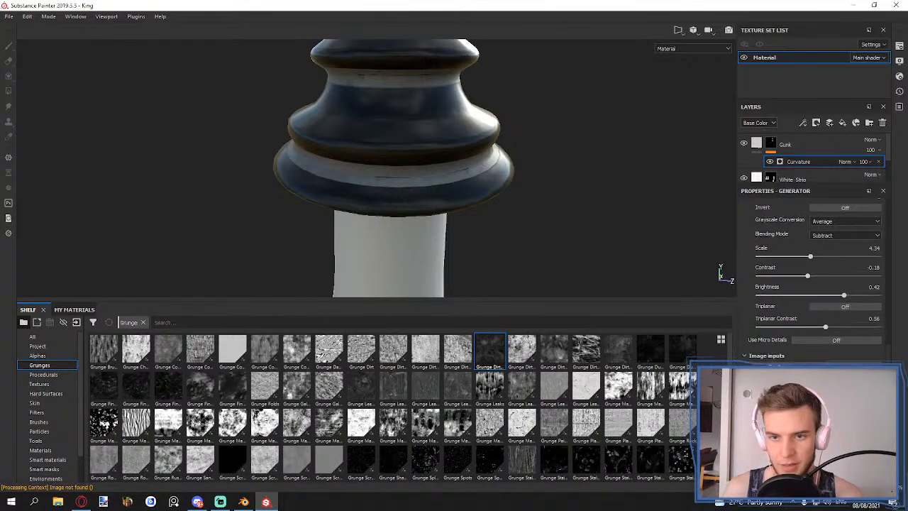
scroll(897, 330, up, 2)
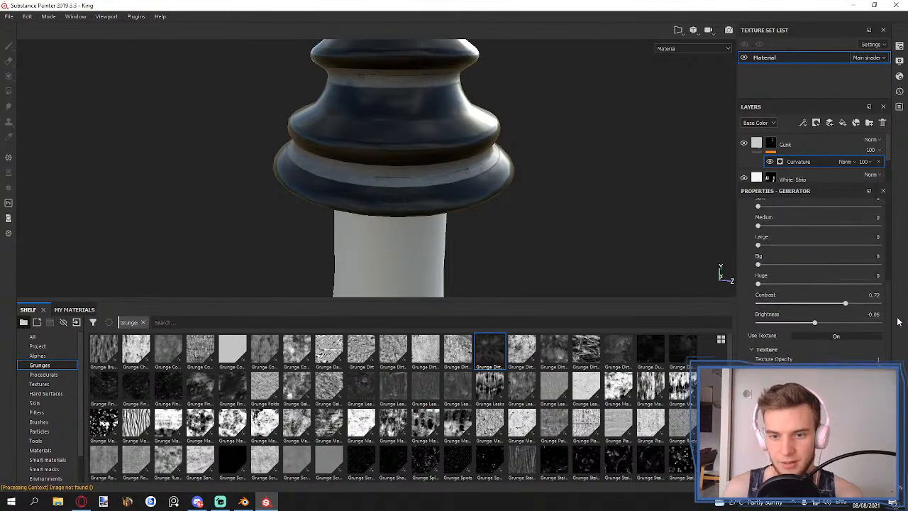
scroll(896, 325, down, 3)
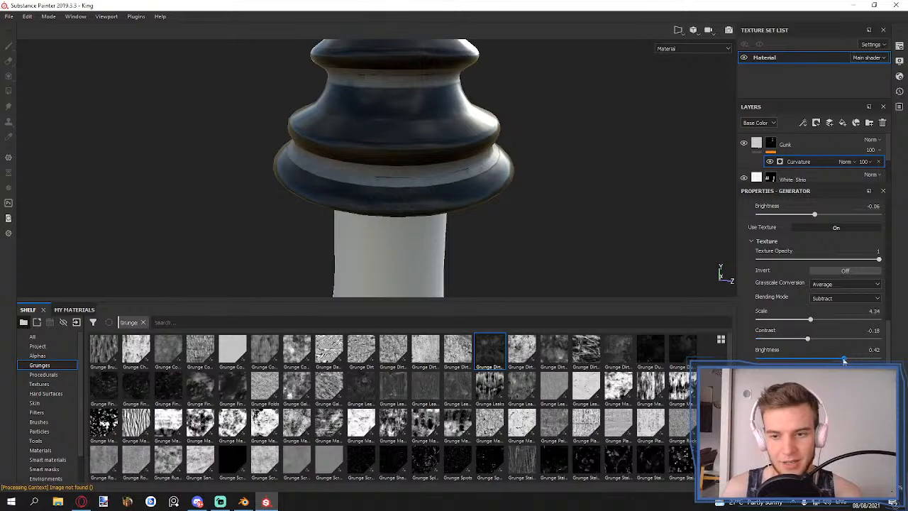
mouse_move(844, 361)
mouse_down()
mouse_move(876, 357)
mouse_move(859, 357)
mouse_up()
mouse_move(807, 339)
mouse_down()
mouse_move(778, 341)
mouse_move(801, 338)
mouse_up()
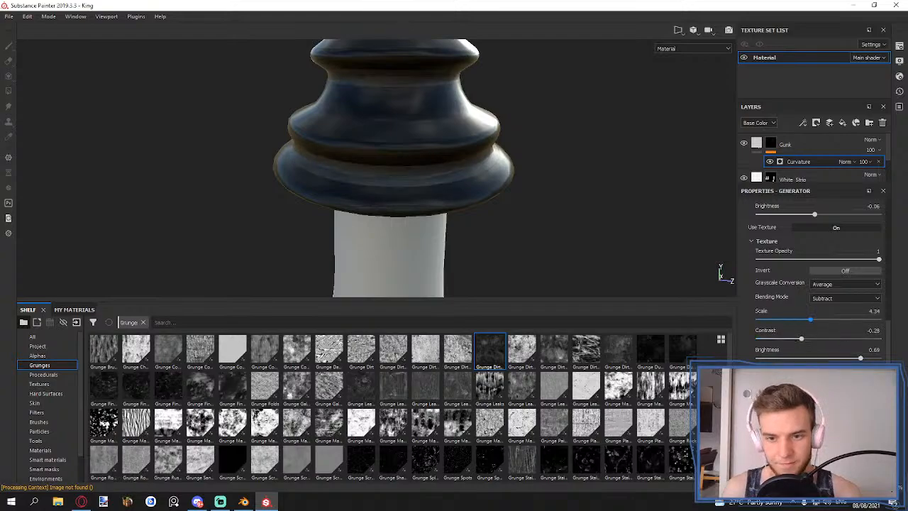
- Invert the Curvature generator's texture and lower its texture contrast and brightness
click(835, 273)
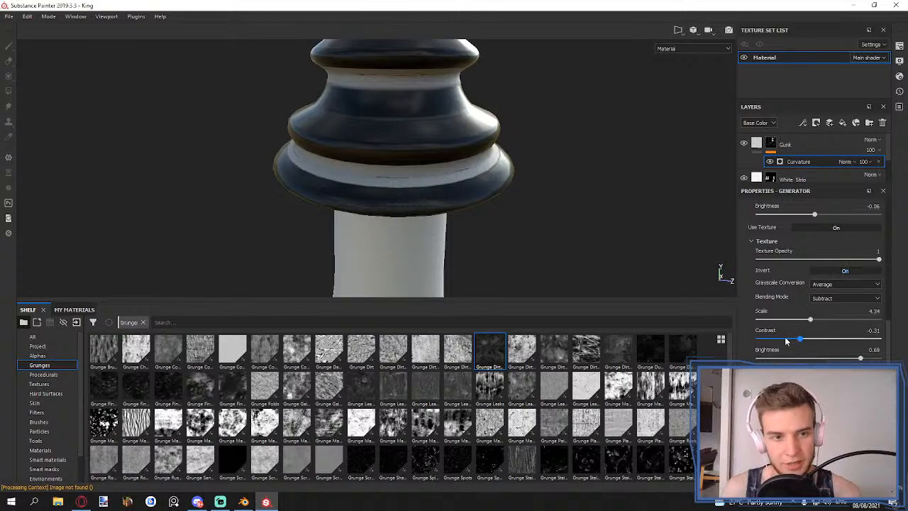
drag(801, 339, 785, 338)
drag(860, 358, 803, 355)
alt+drag(567, 187, 548, 177)
- Set the cavity curvature levels to Sharp 0.91, Fine 0.46, Soft 0.25 and Medium 0.23
scroll(837, 312, down, 5)
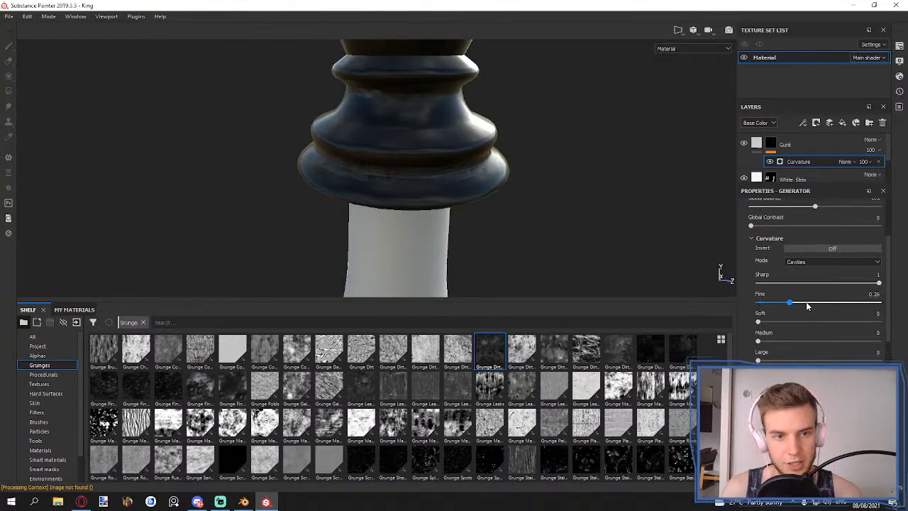
drag(809, 302, 813, 302)
drag(880, 282, 838, 283)
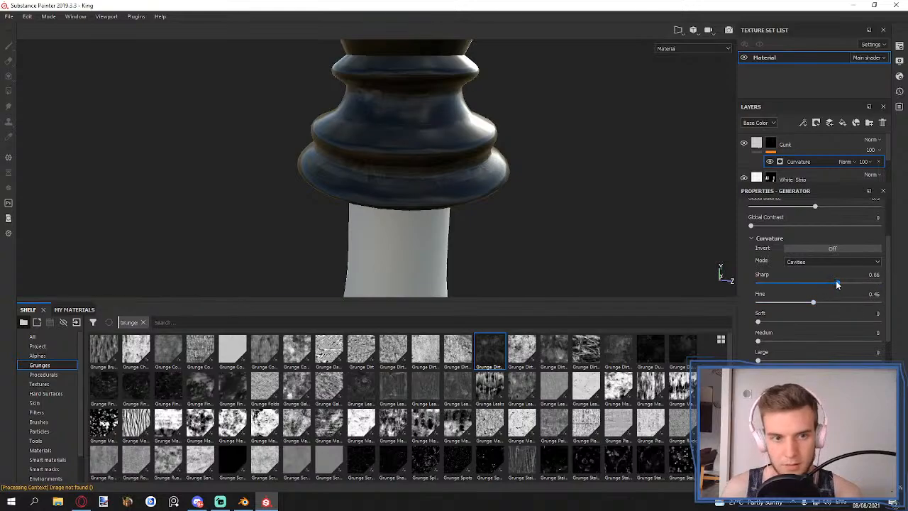
drag(758, 322, 788, 343)
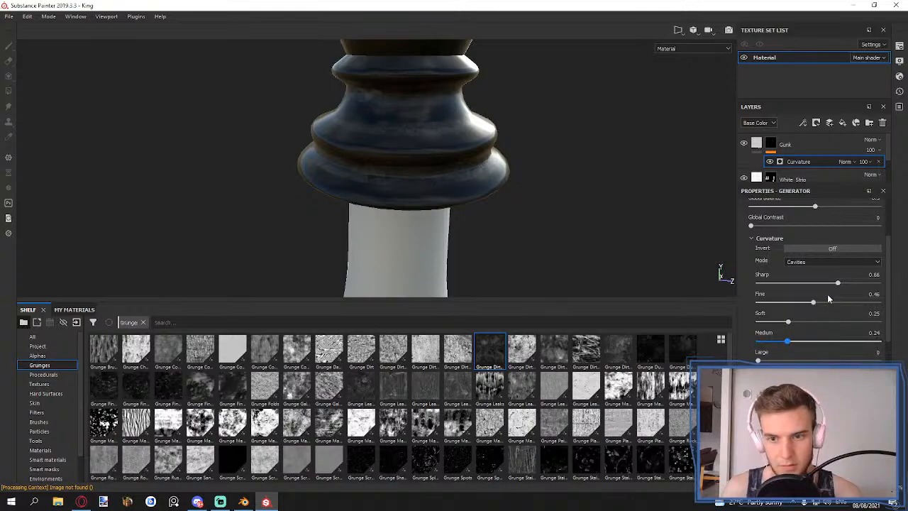
click(833, 283)
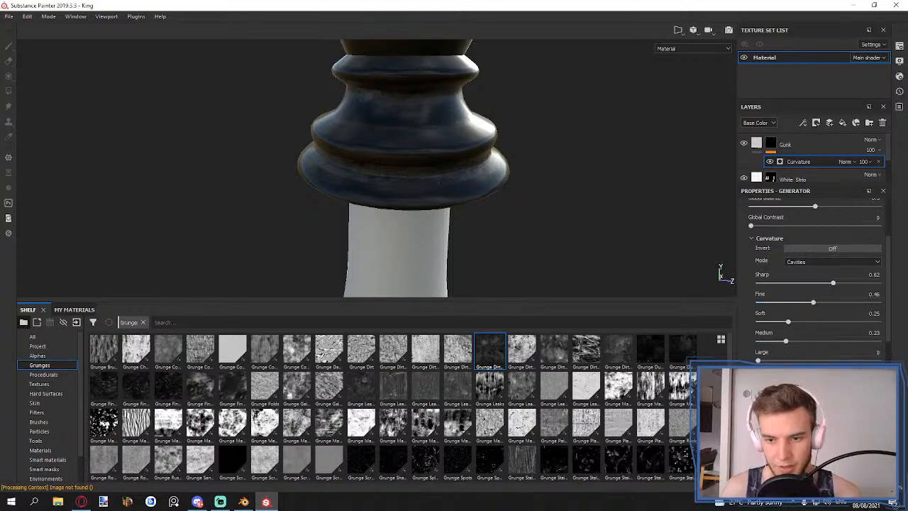
drag(833, 283, 856, 284)
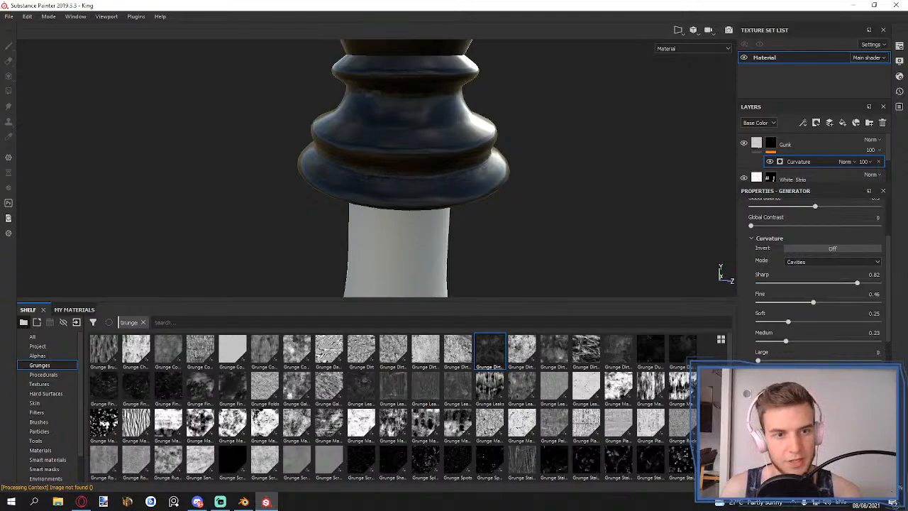
mouse_move(854, 285)
mouse_down()
mouse_move(878, 284)
mouse_move(868, 285)
mouse_up()
- Inspect the gunk in the king's collar grooves, and set the curvature's Medium to 0 and Fine to 0.65
scroll(454, 177, down, 3)
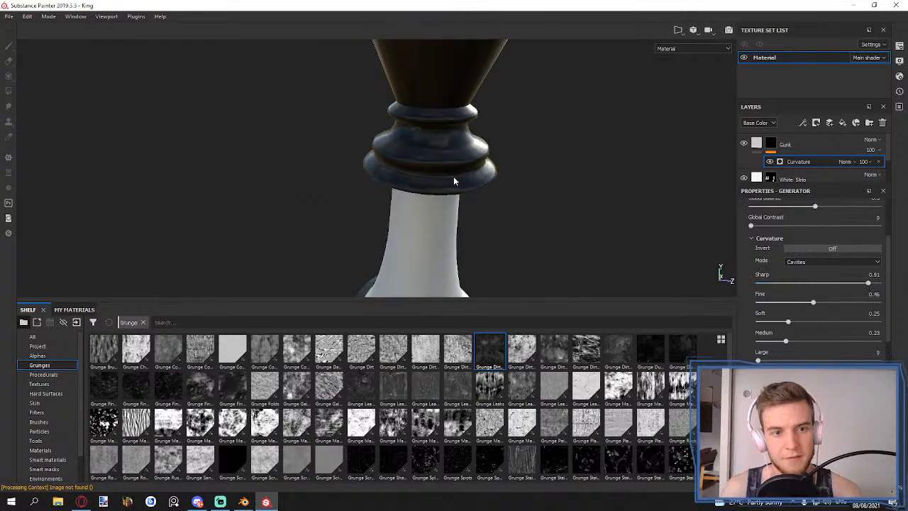
scroll(469, 162, up, 6)
alt+drag(413, 162, 447, 170)
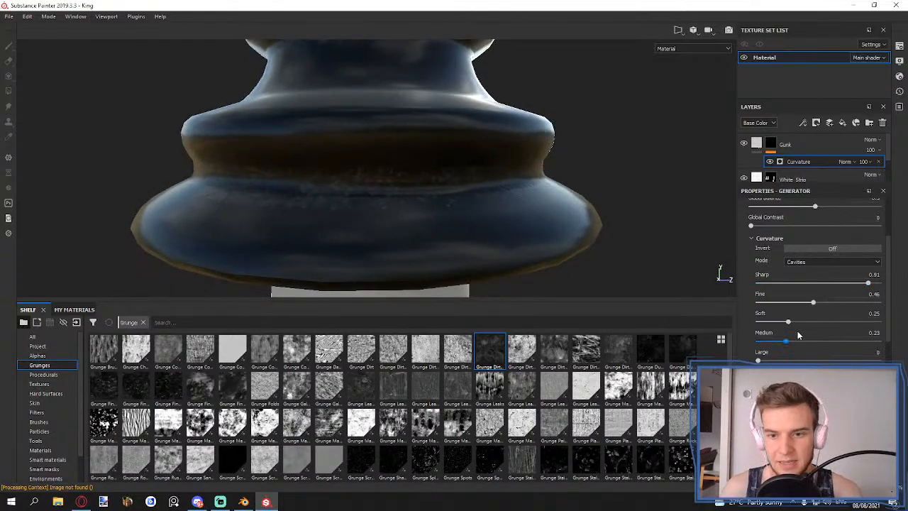
drag(784, 344, 740, 342)
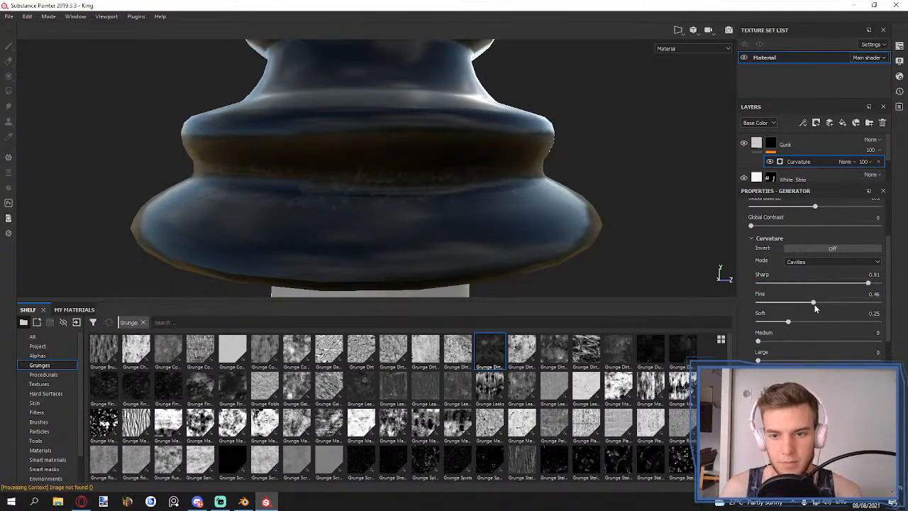
click(837, 305)
- Examine the Gunk layer's effect on the king's collar and whole body from several angles and distances
alt+drag(560, 149, 458, 189)
scroll(441, 222, up, 5)
scroll(505, 218, down, 7)
scroll(460, 188, down, 4)
alt+middle_drag(446, 137, 430, 201)
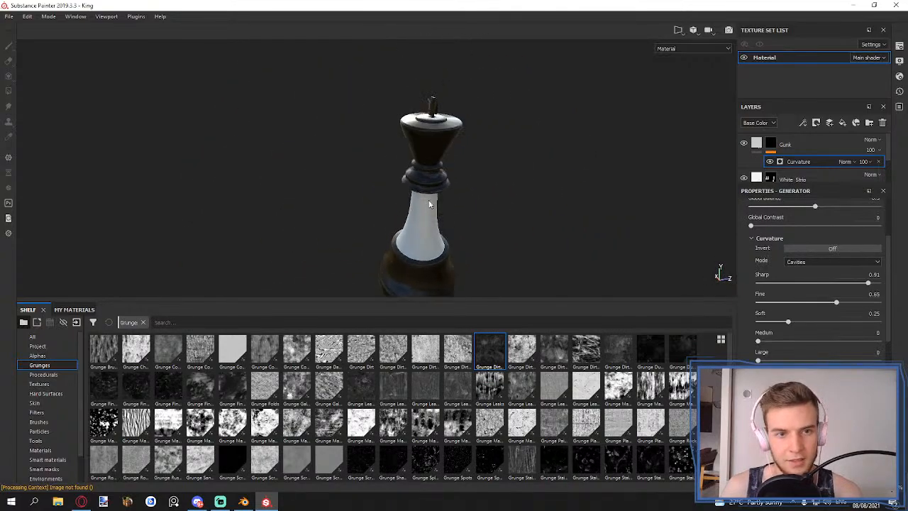
scroll(429, 199, up, 4)
alt+drag(427, 179, 516, 178)
scroll(516, 178, up, 3)
scroll(405, 170, up, 3)
alt+drag(405, 170, 421, 196)
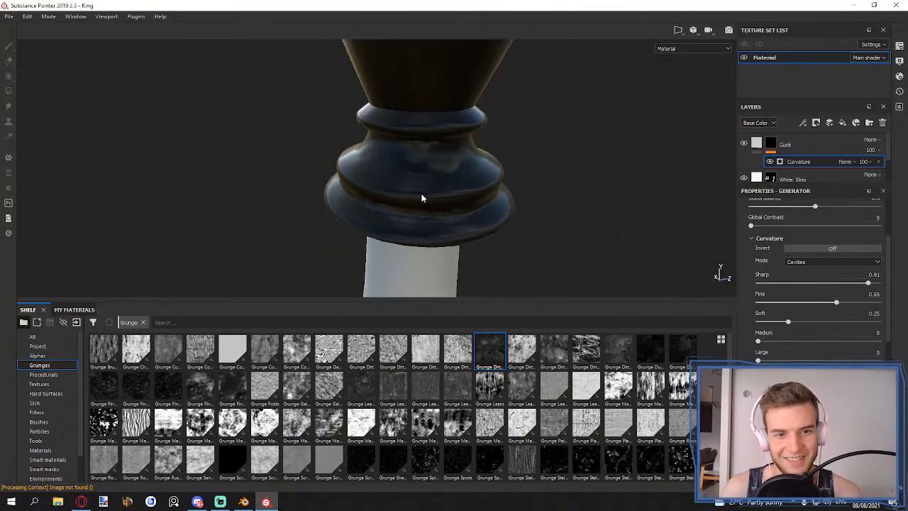
- Set the generator's Large curvature level to 0.65 and its curvature contrast to 0, checking the king's collar
drag(758, 361, 866, 364)
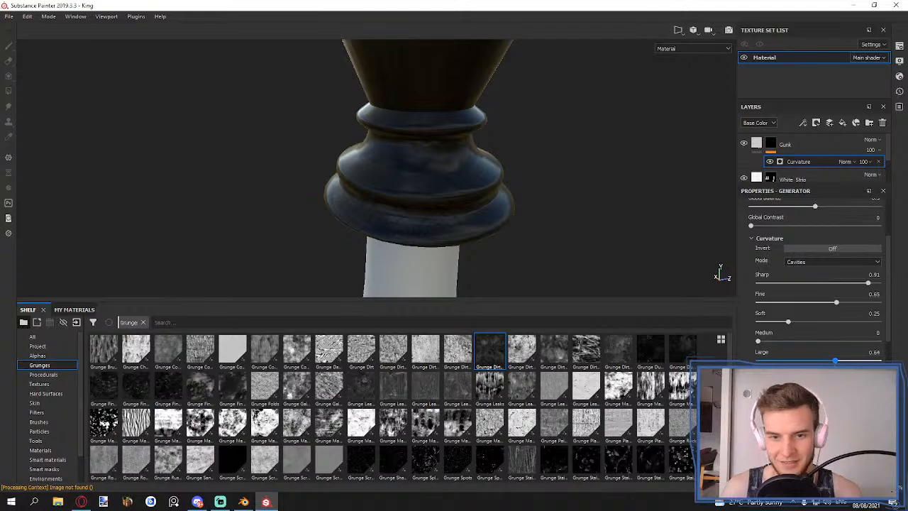
scroll(478, 197, down, 4)
alt+drag(487, 172, 509, 178)
scroll(429, 118, up, 2)
scroll(509, 177, down, 3)
drag(890, 287, 889, 341)
scroll(432, 198, up, 6)
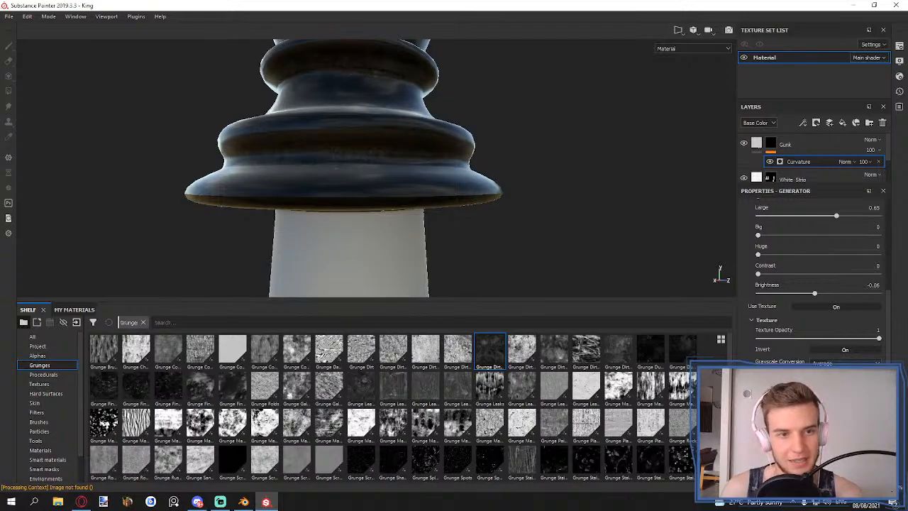
- Examine the gunk on the king's collar from several angles and distances, including from below and with the whole body in view
scroll(476, 174, down, 4)
alt+drag(476, 174, 426, 170)
scroll(400, 182, up, 5)
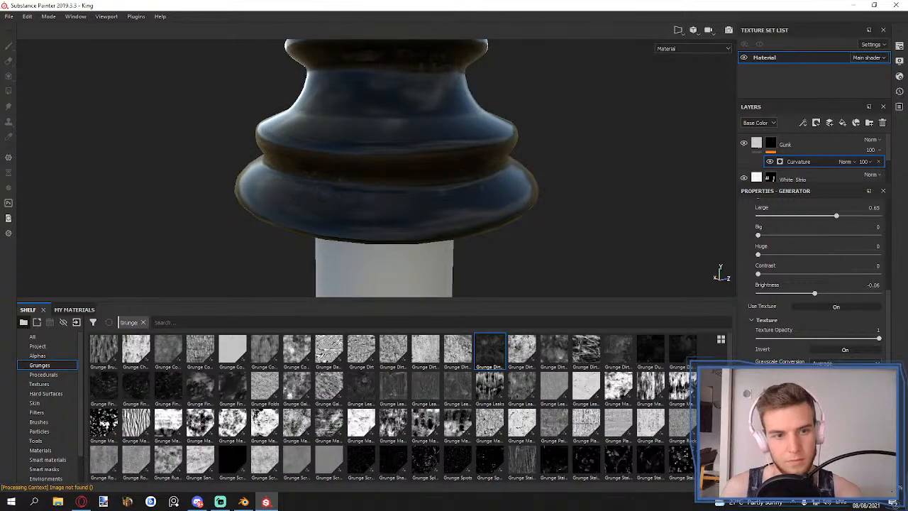
scroll(533, 181, down, 4)
alt+drag(530, 186, 517, 158)
alt+middle_drag(517, 158, 448, 142)
scroll(448, 142, down, 2)
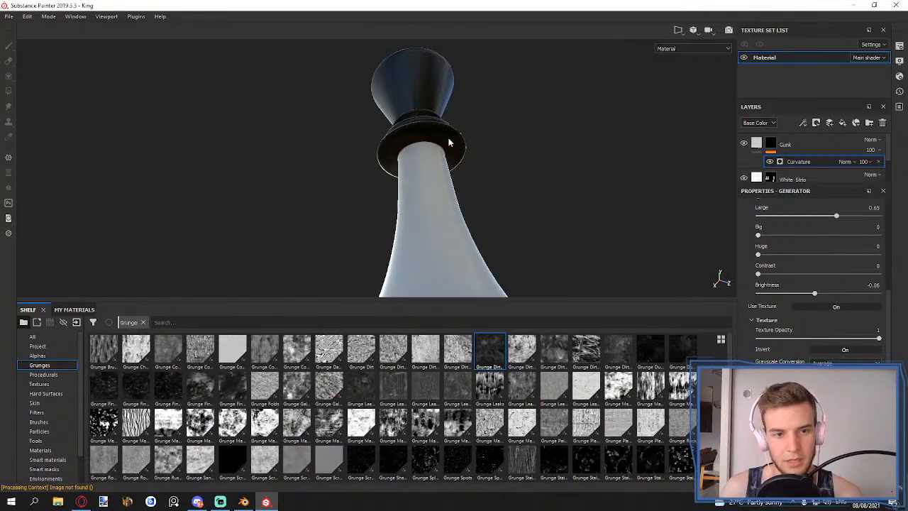
alt+drag(449, 141, 442, 200)
scroll(442, 201, down, 2)
alt+middle_drag(442, 201, 426, 195)
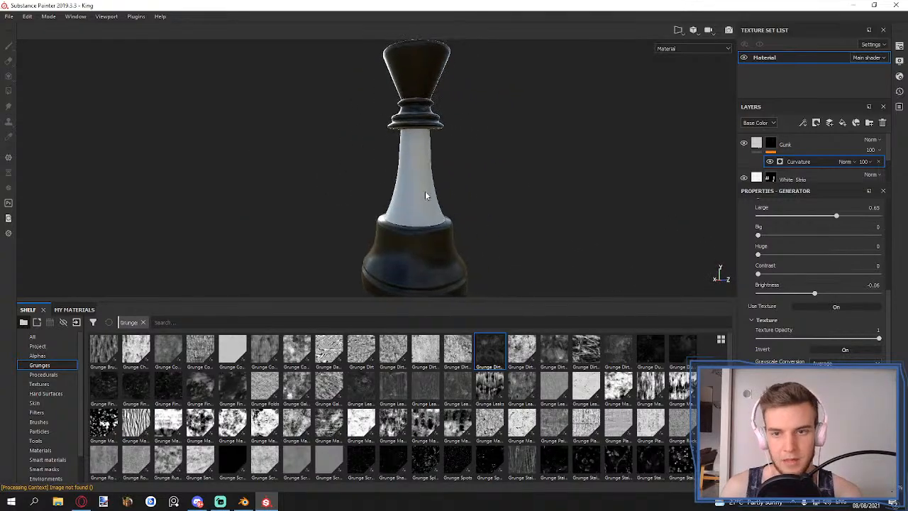
- Look through the Gunk mask's brush settings and its Curvature generator's parameters and image inputs for a projection option
click(786, 145)
scroll(812, 319, down, 2)
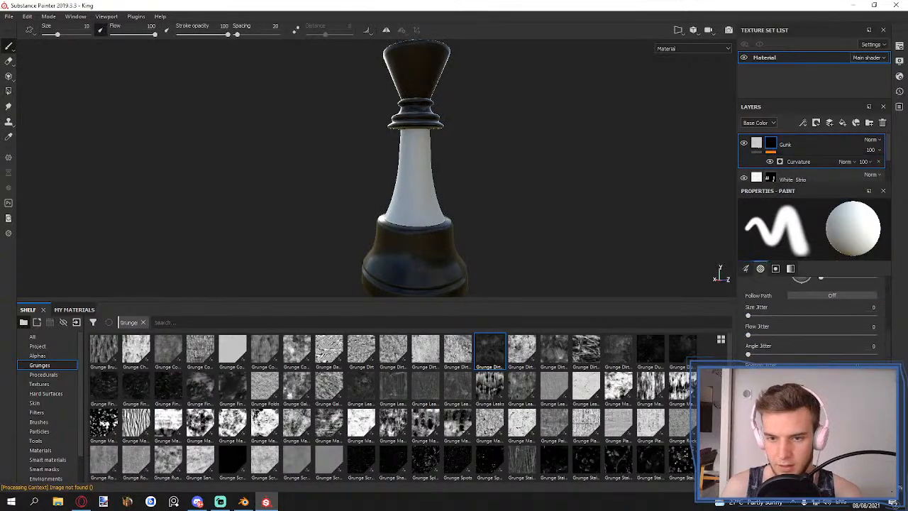
scroll(851, 341, down, 2)
click(855, 352)
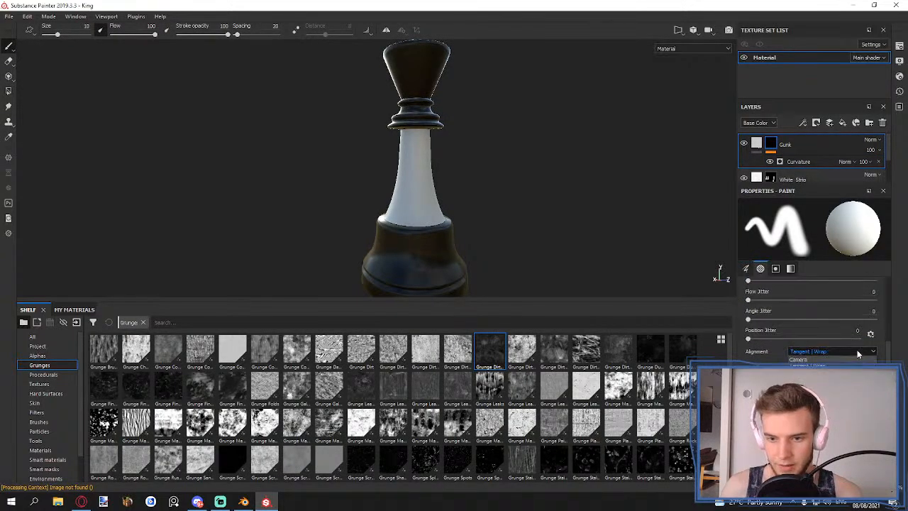
click(857, 352)
scroll(886, 330, up, 4)
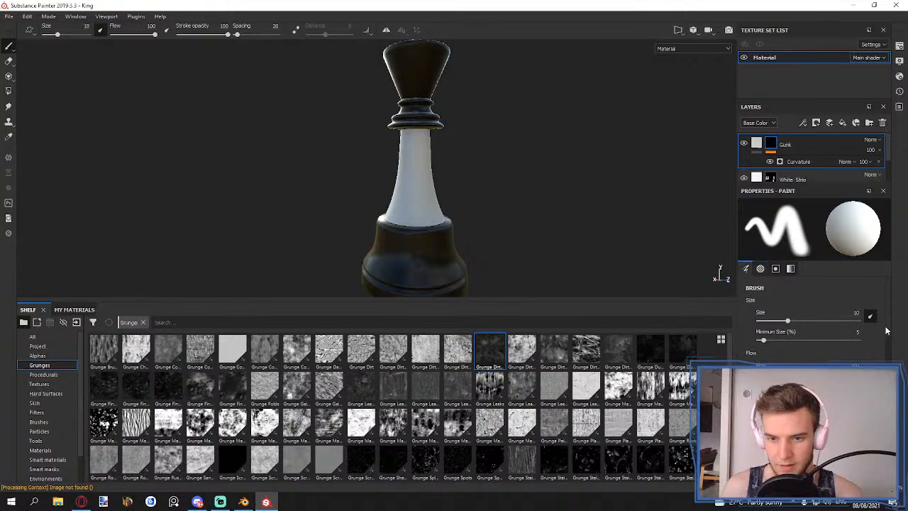
click(794, 161)
scroll(890, 334, down, 3)
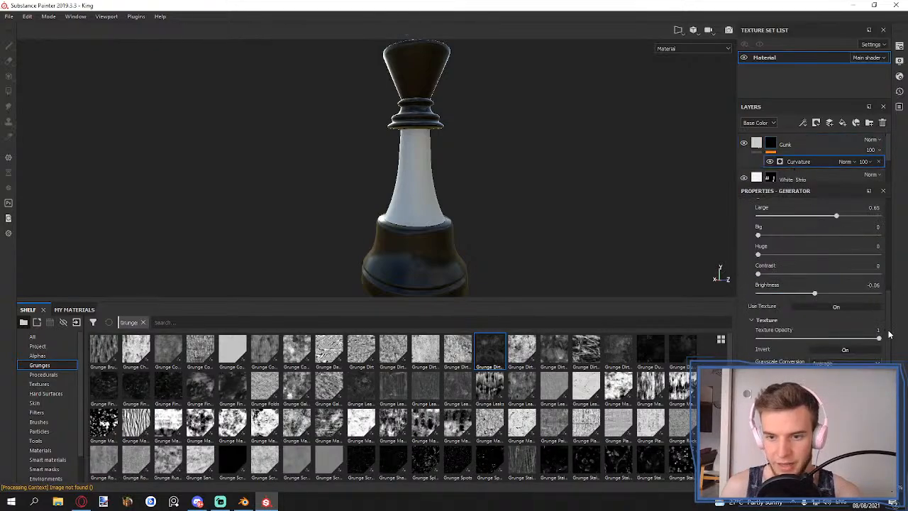
scroll(885, 334, up, 3)
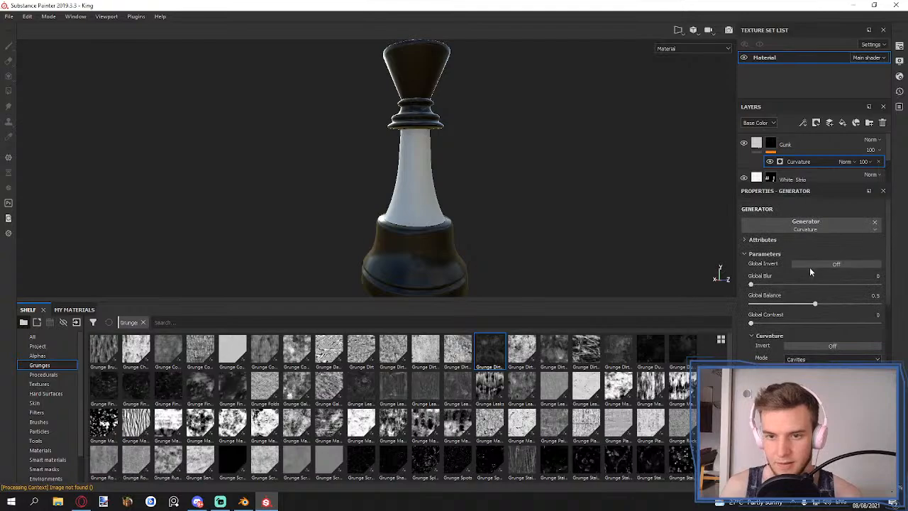
click(825, 267)
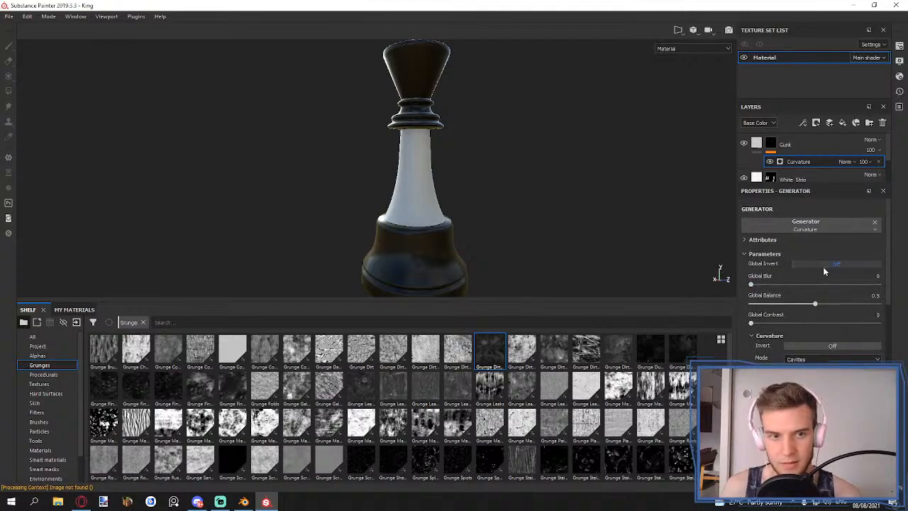
click(822, 267)
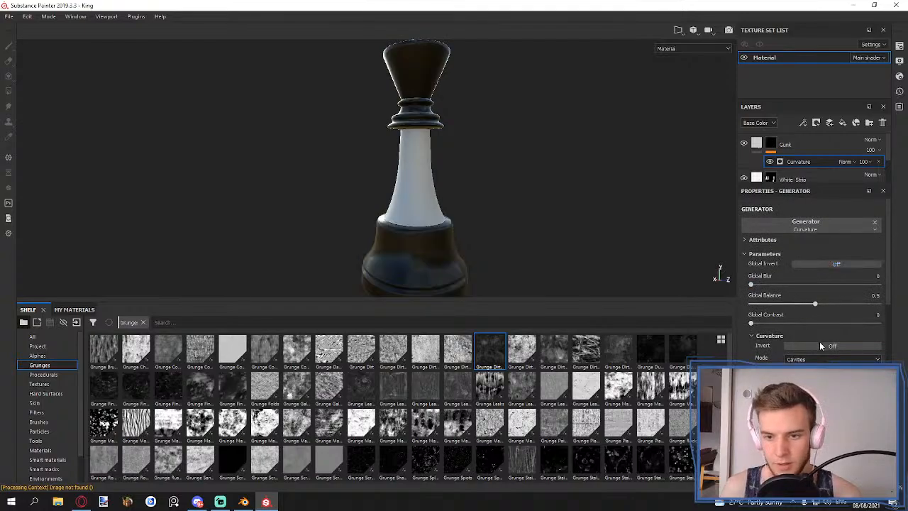
click(749, 252)
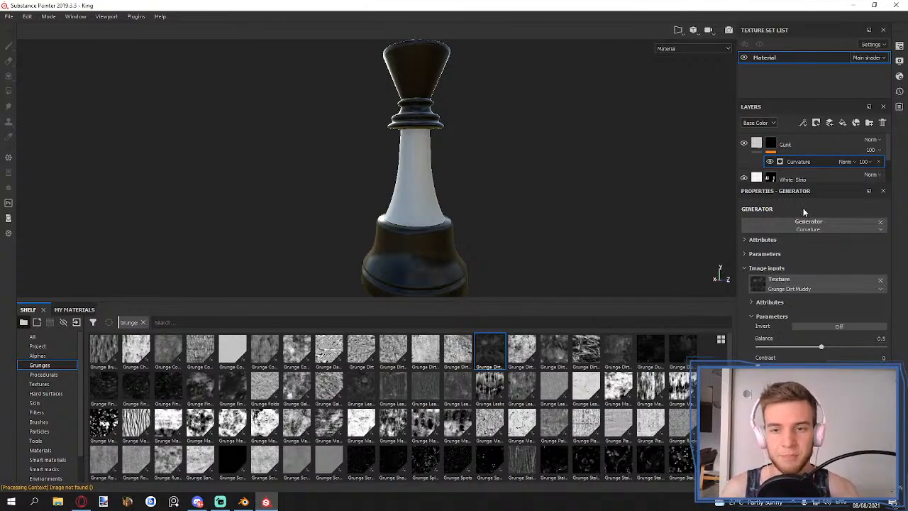
- Switch the Gunk fill layer's projection to Tri-planar projection, with the king's collar in close view
click(756, 144)
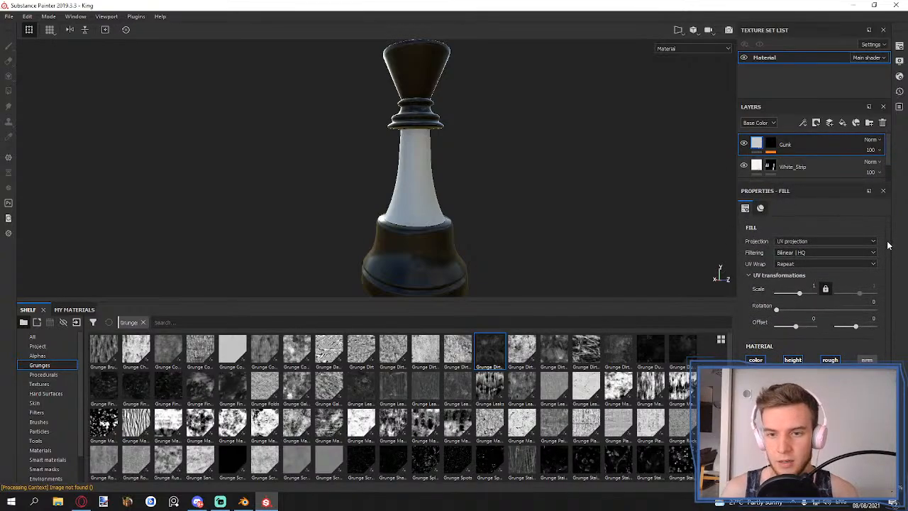
click(811, 241)
scroll(492, 107, up, 3)
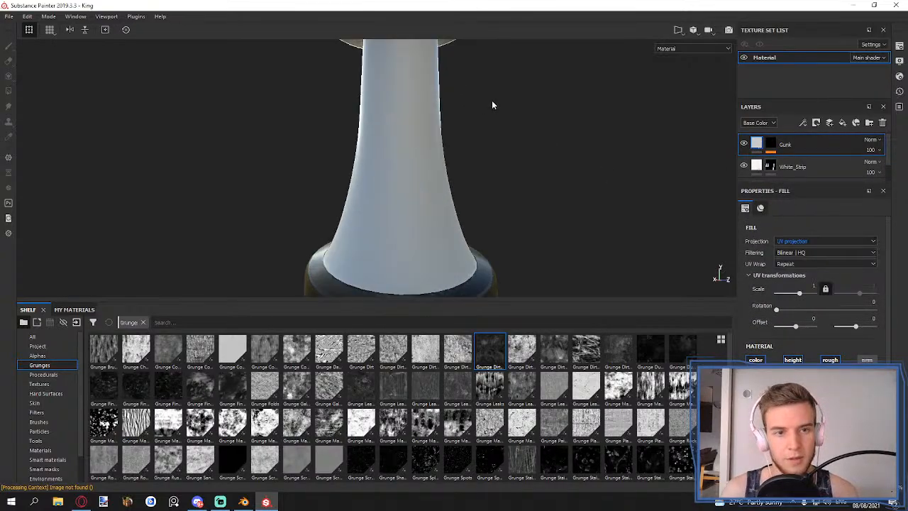
alt+middle_drag(428, 89, 433, 265)
scroll(432, 241, up, 4)
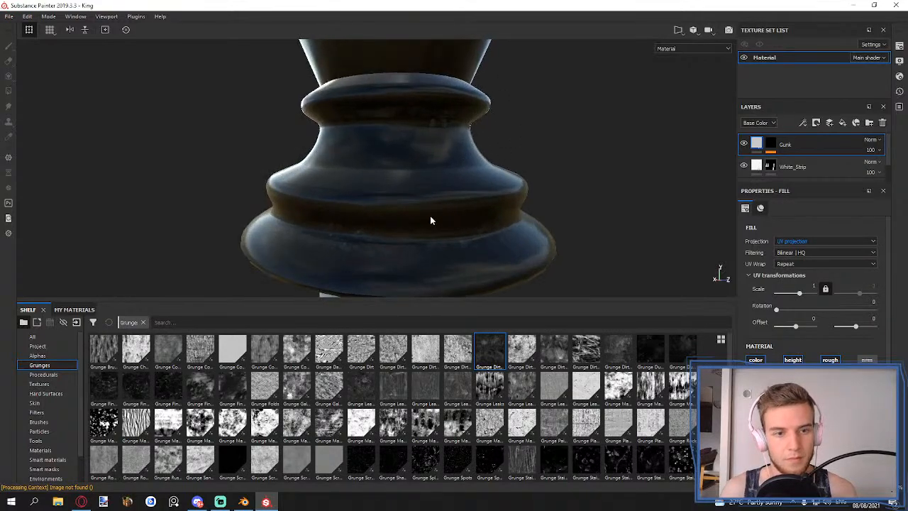
alt+middle_drag(429, 219, 435, 199)
click(811, 245)
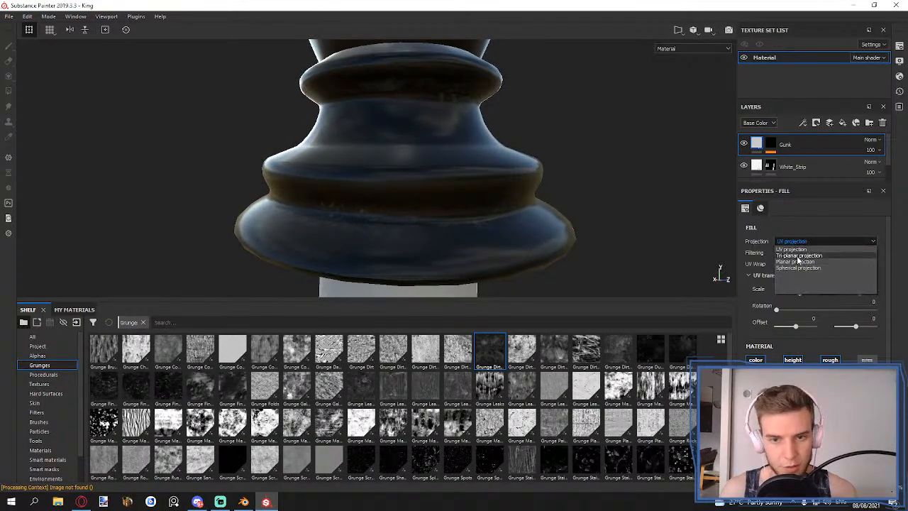
click(798, 260)
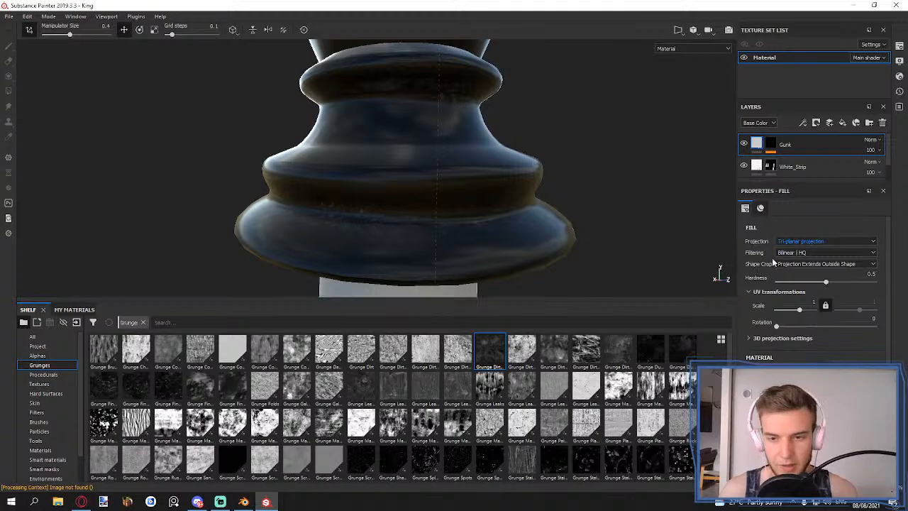
- Review the Gunk mask's brush settings and Curvature generator, and inspect the whole king from above and from the side
click(770, 144)
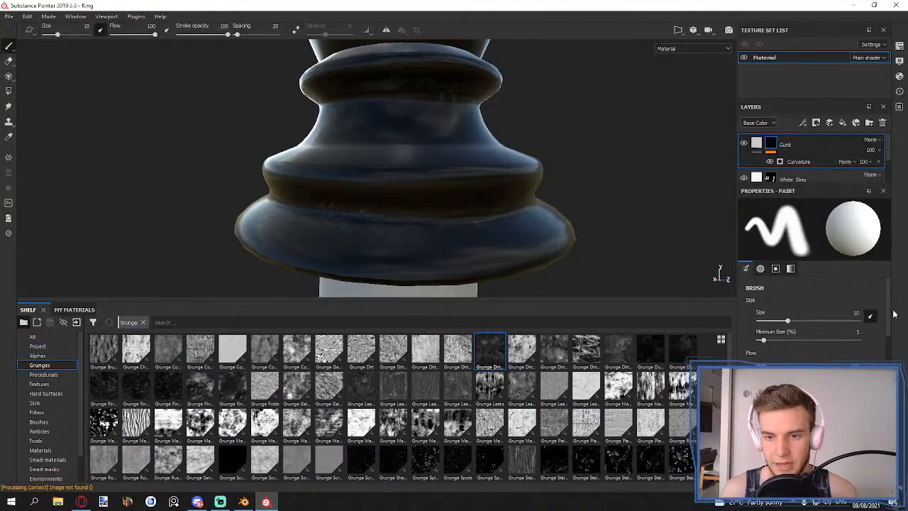
scroll(880, 328, down, 3)
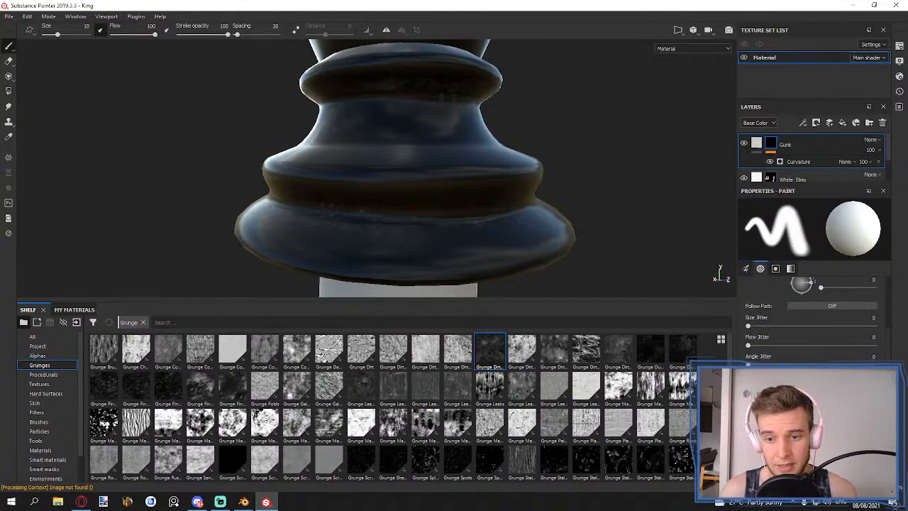
scroll(850, 328, down, 4)
click(792, 163)
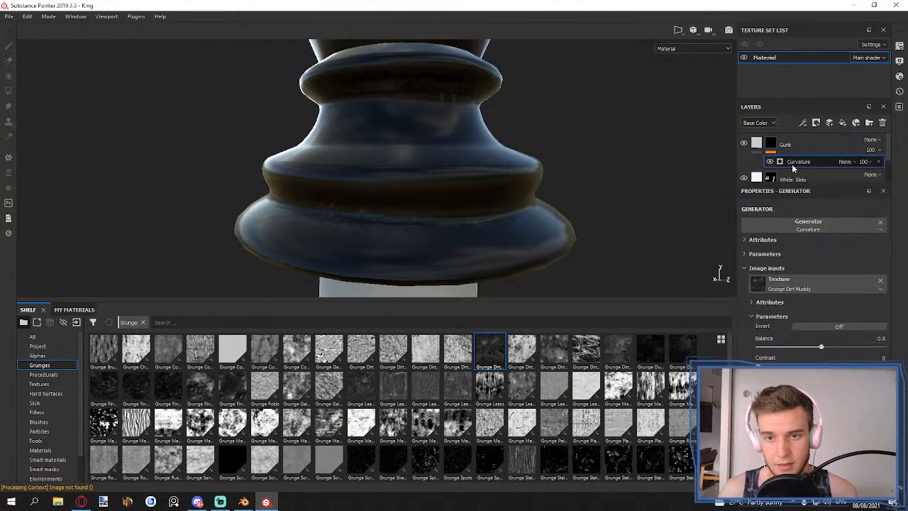
scroll(517, 201, down, 8)
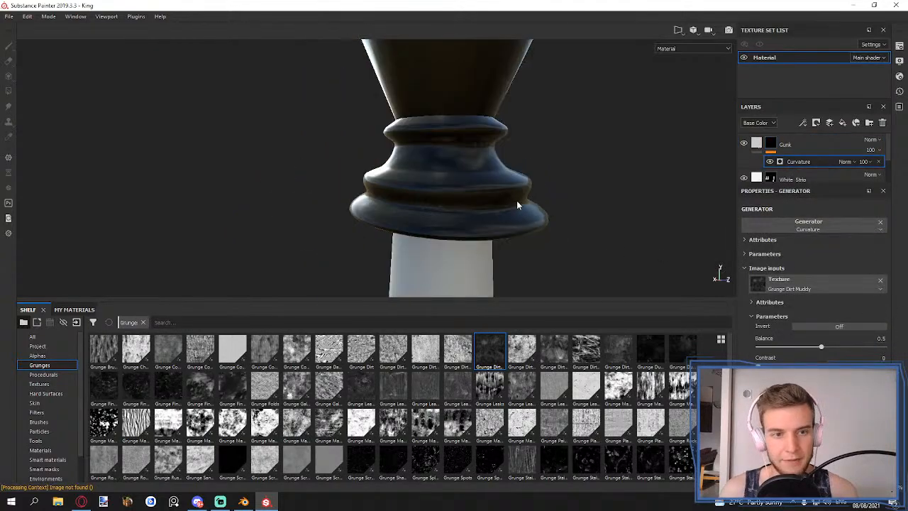
alt+drag(517, 203, 505, 228)
alt+middle_drag(505, 229, 434, 182)
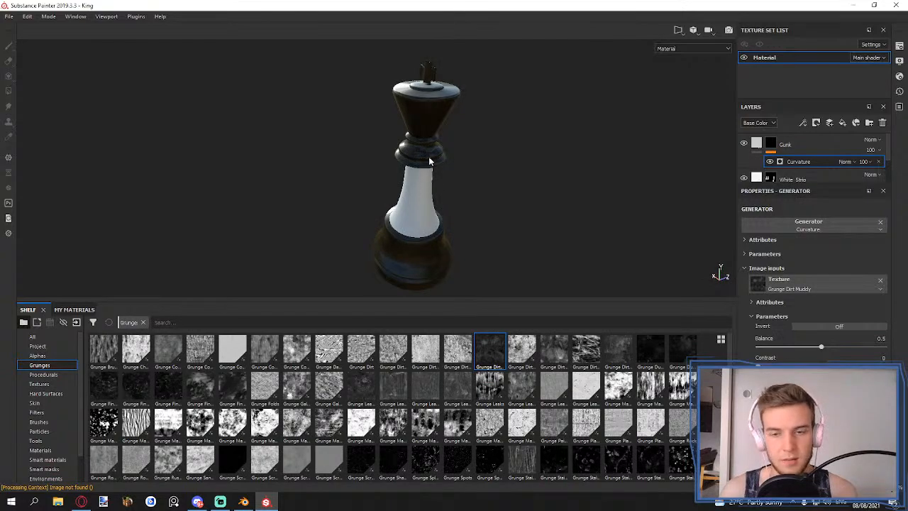
alt+middle_drag(430, 161, 407, 154)
alt+drag(397, 171, 403, 147)
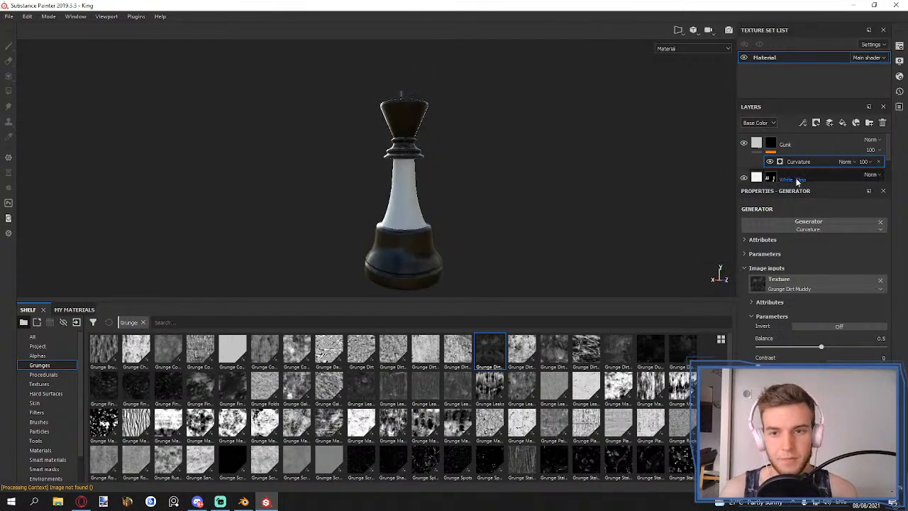
- Add a paint effect above the Curvature generator in the Gunk layer's mask
click(803, 123)
click(825, 148)
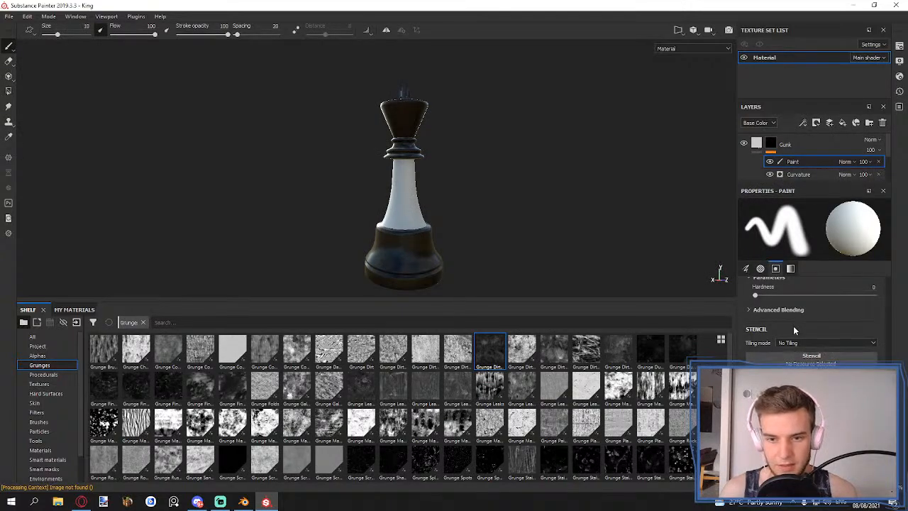
scroll(794, 330, up, 5)
- Search the alphas for "drt" and choose Dirt Stain large as the brush alpha
click(40, 354)
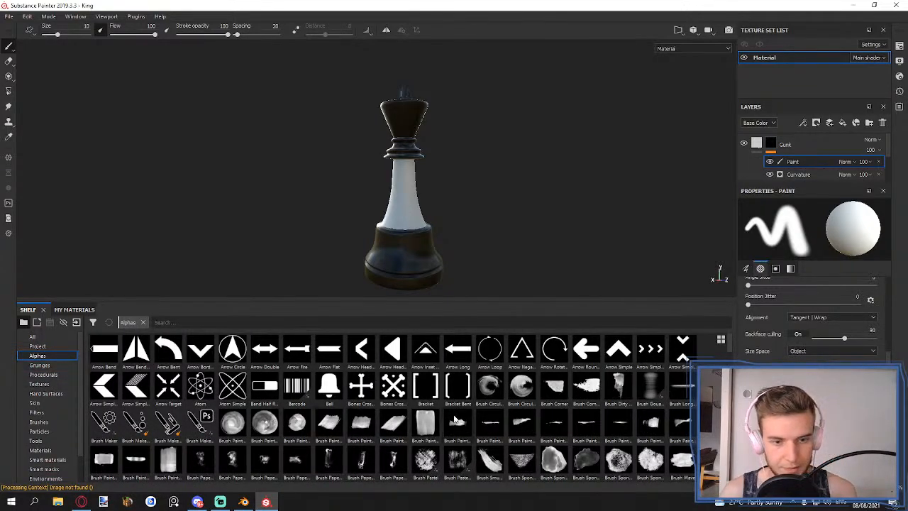
click(203, 323)
text(drt)
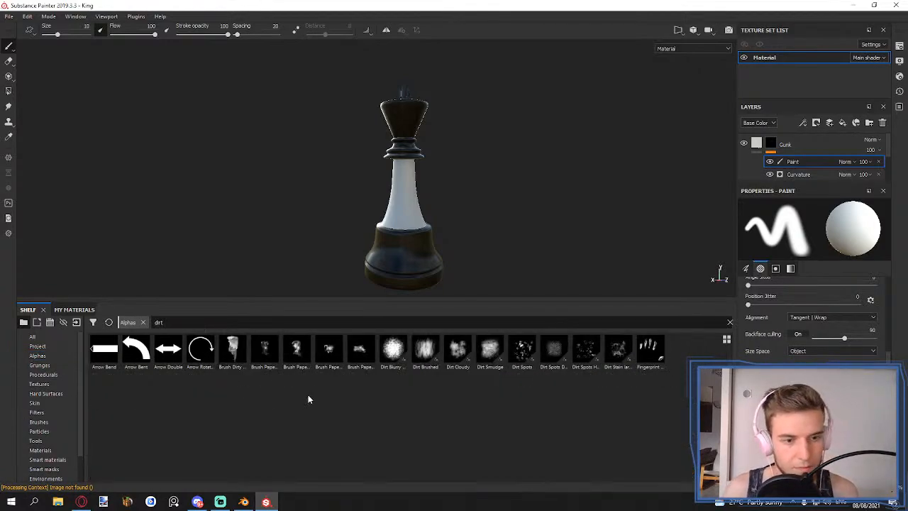
click(447, 413)
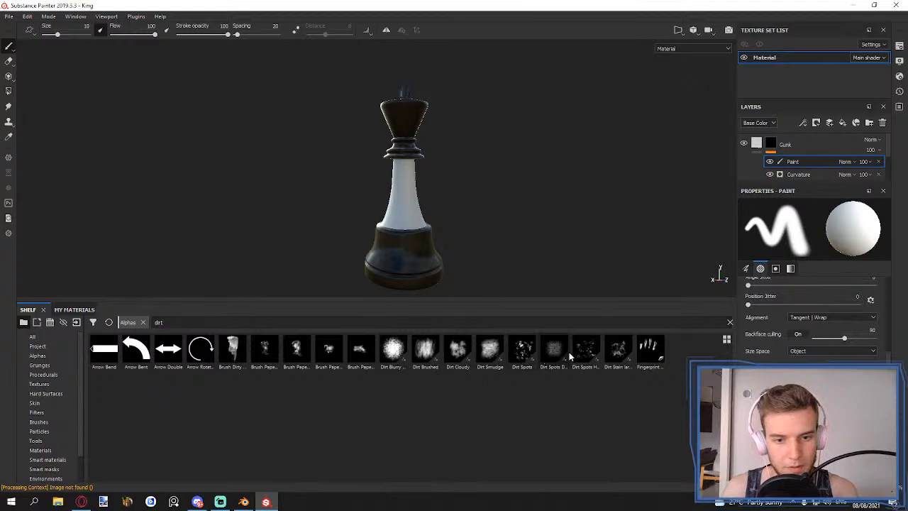
mouse_move(594, 353)
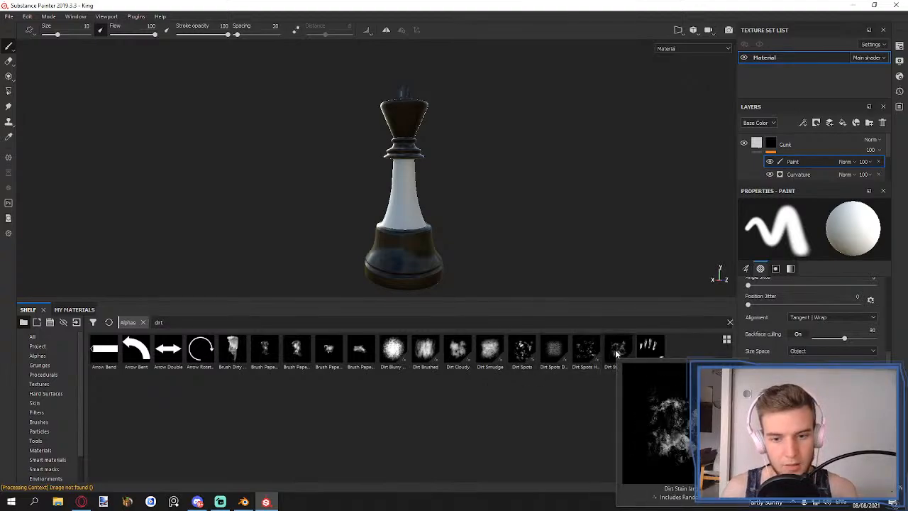
click(618, 349)
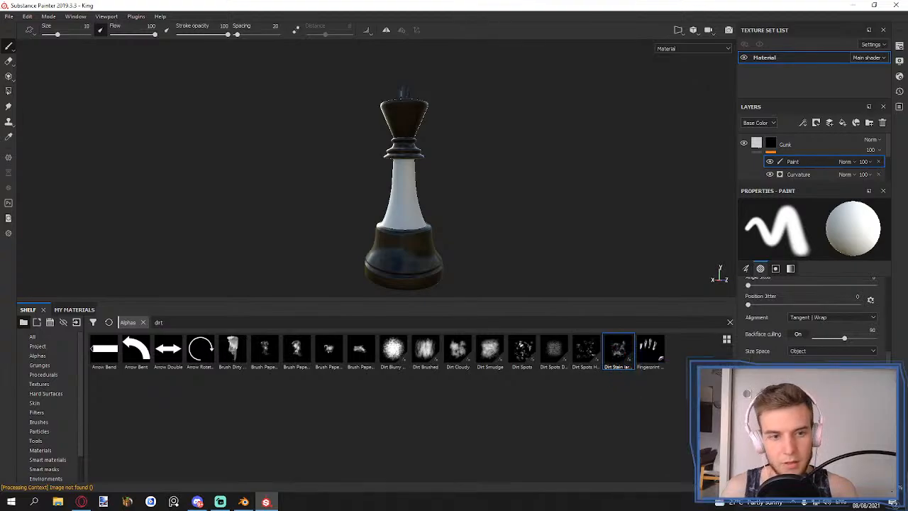
- Try a Dirt Stain brush stroke across the lower part of the king's head and undo it
scroll(422, 186, up, 5)
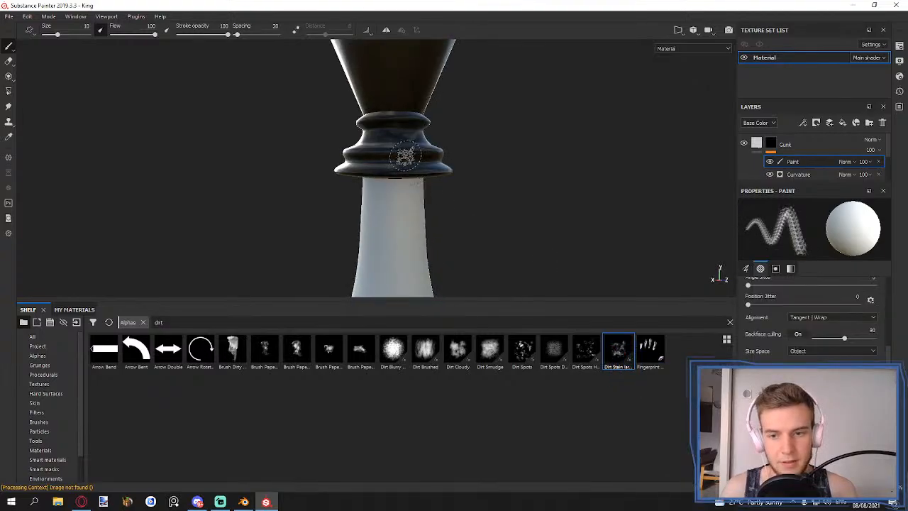
scroll(405, 136, down, 5)
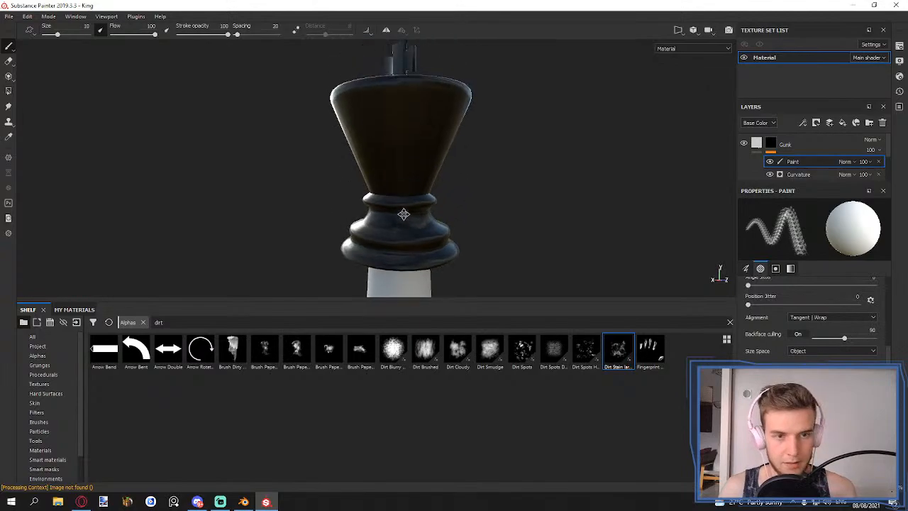
scroll(812, 319, down, 5)
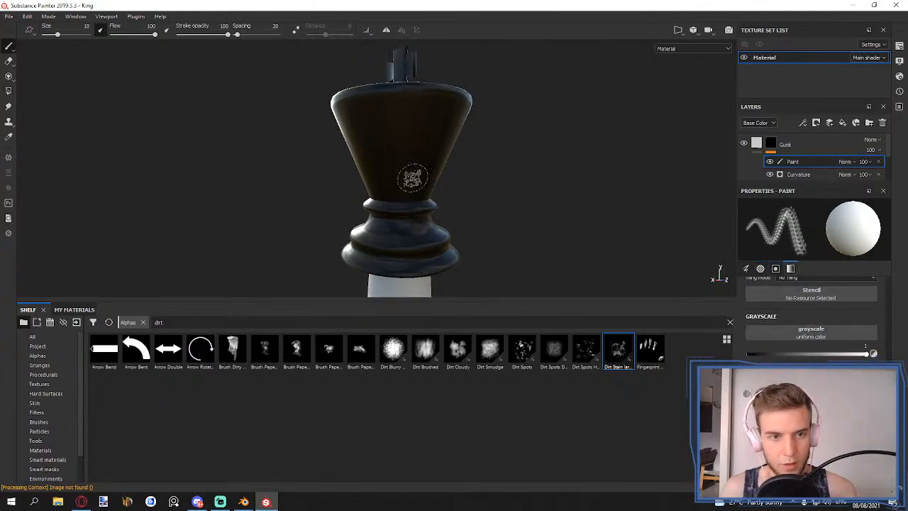
drag(413, 179, 378, 189)
key(ctrl+z)
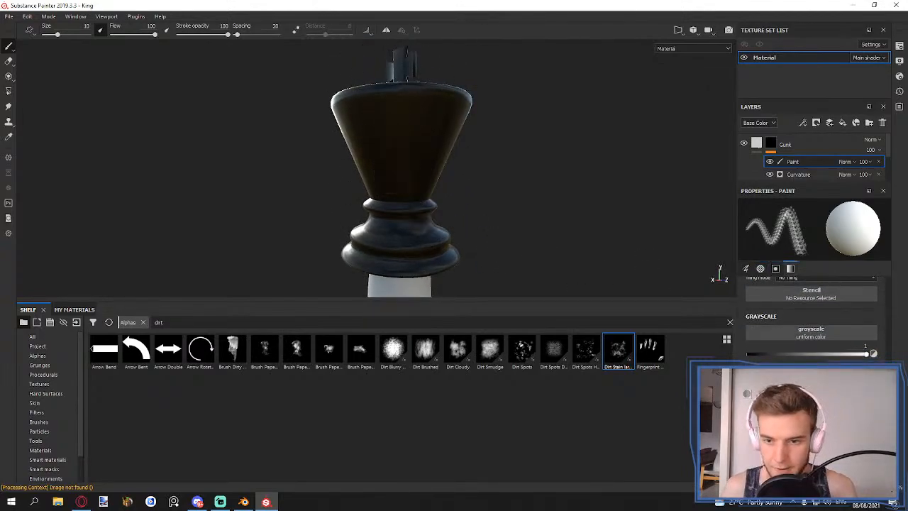
- Set the dirt brush's Angle Jitter to 180
scroll(812, 319, up, 6)
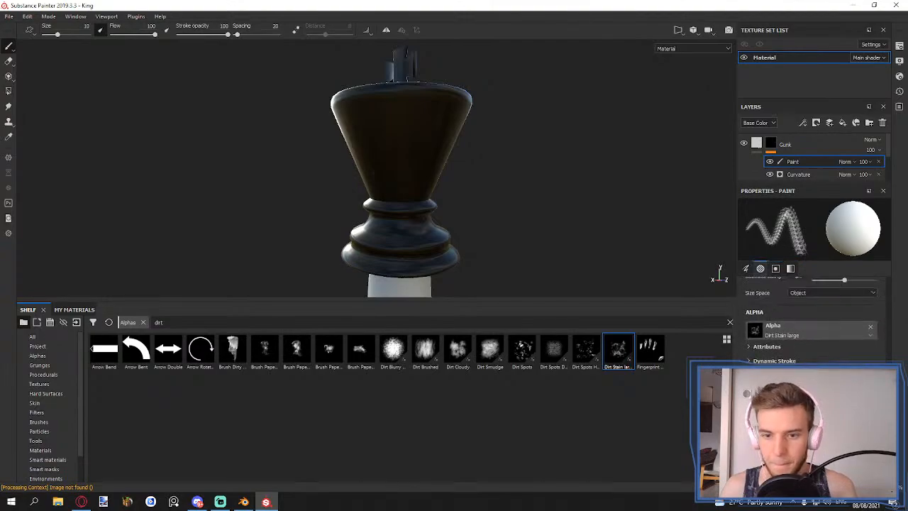
scroll(768, 339, up, 8)
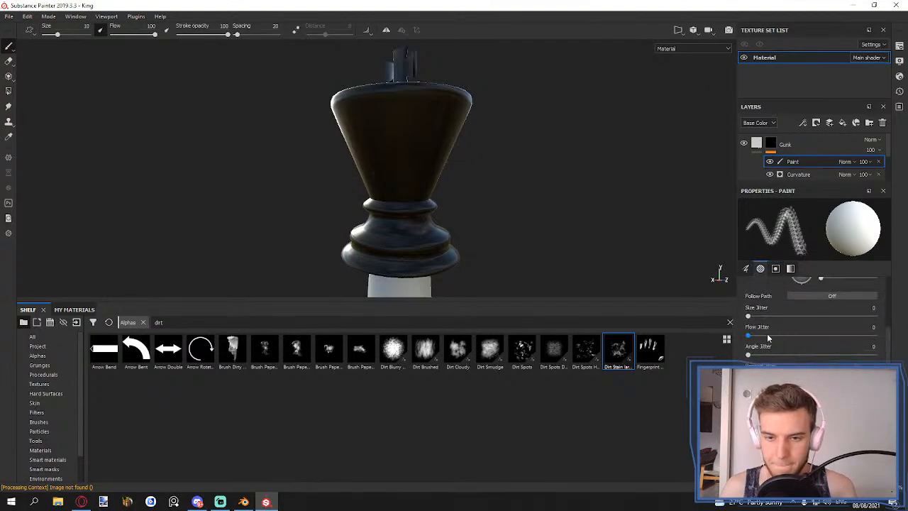
drag(749, 353, 878, 357)
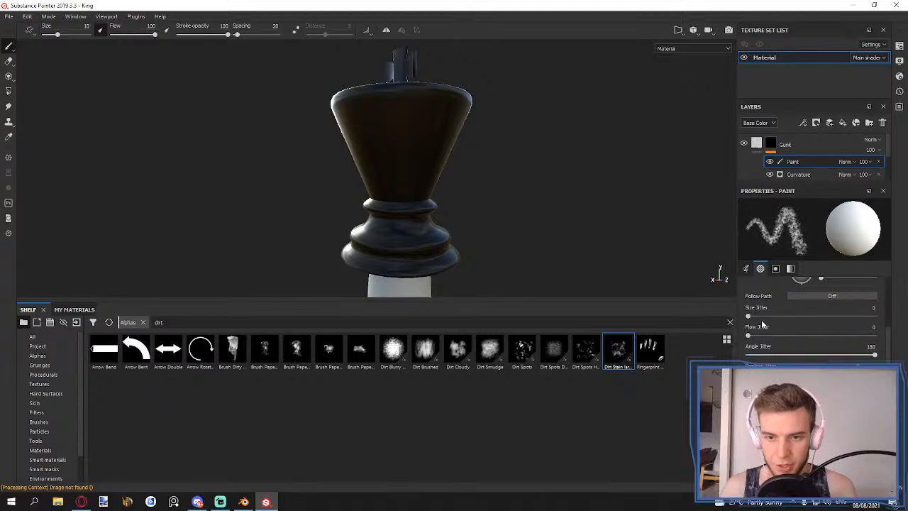
- Set the brush's Size Jitter to 23 and Flow Jitter to 100, then try a stroke on the king's head and undo it
mouse_move(748, 316)
mouse_down()
mouse_move(804, 321)
mouse_move(778, 316)
mouse_up()
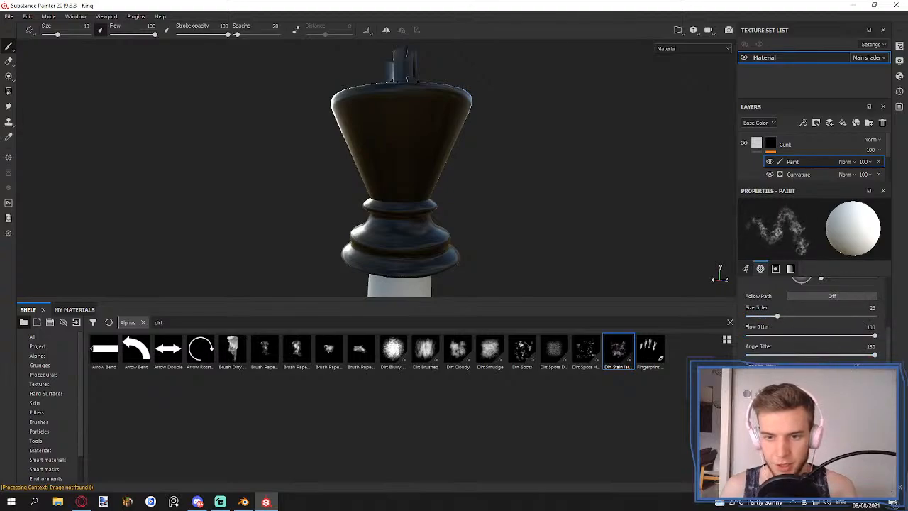
drag(369, 146, 447, 165)
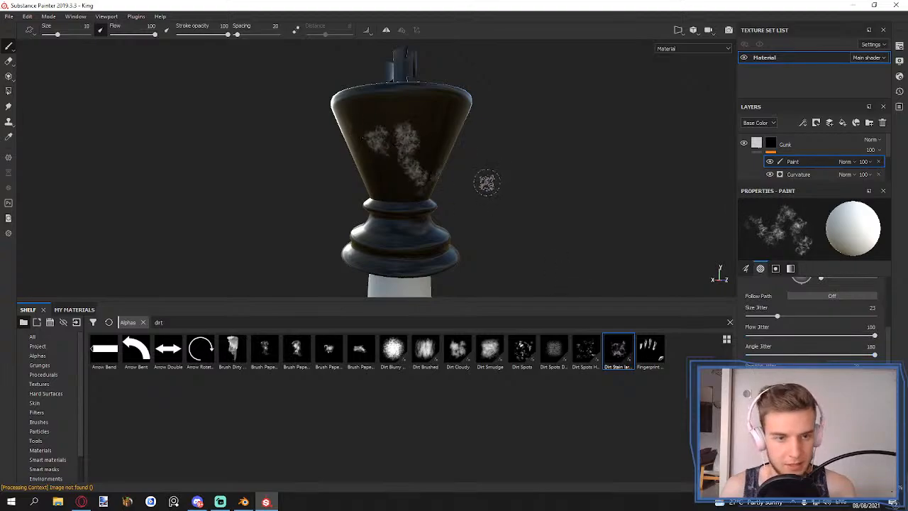
key(ctrl+z)
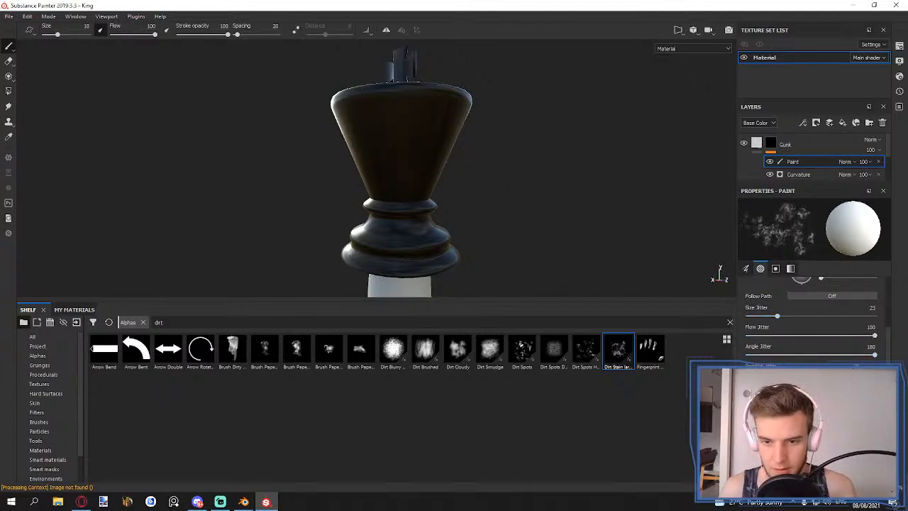
- Set the brush spacing to 39, undoing a trial stroke made on the head at 48
scroll(857, 319, up, 6)
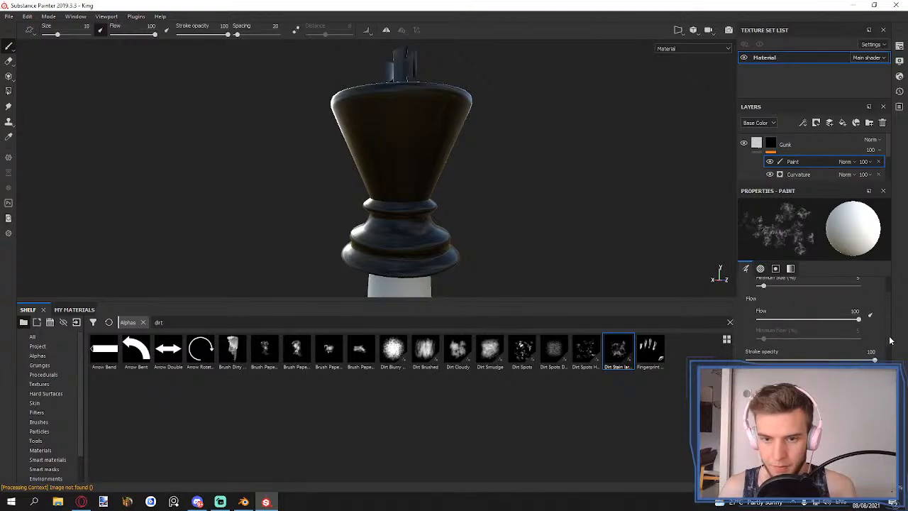
mouse_move(793, 323)
mouse_down()
mouse_move(876, 330)
mouse_move(889, 348)
mouse_up()
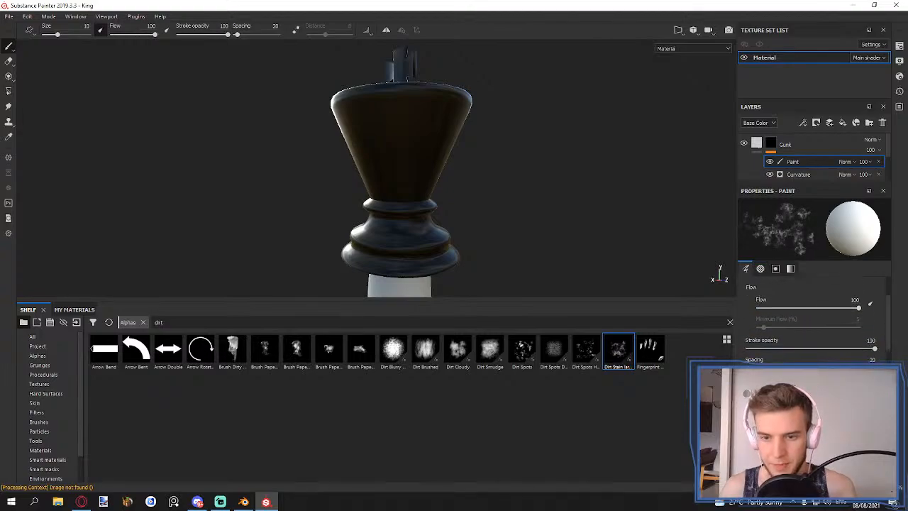
drag(752, 368, 758, 368)
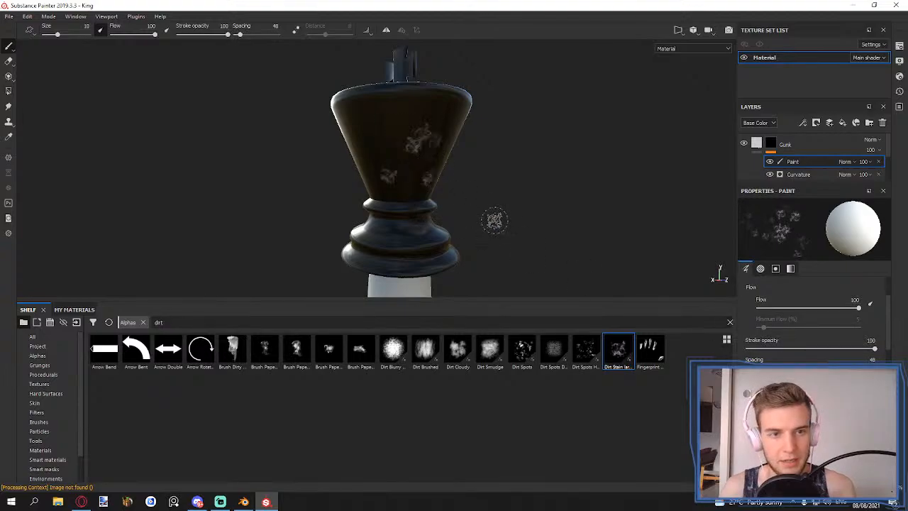
key(ctrl+z)
drag(758, 368, 756, 368)
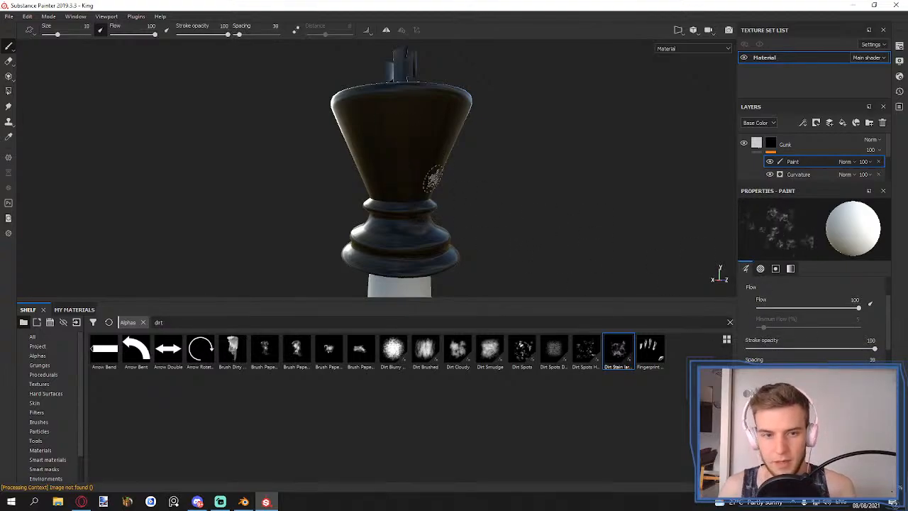
- Reduce the brush size to 4.35, then try a stroke on the king's head and undo it
ctrl+right_drag(398, 154, 378, 154)
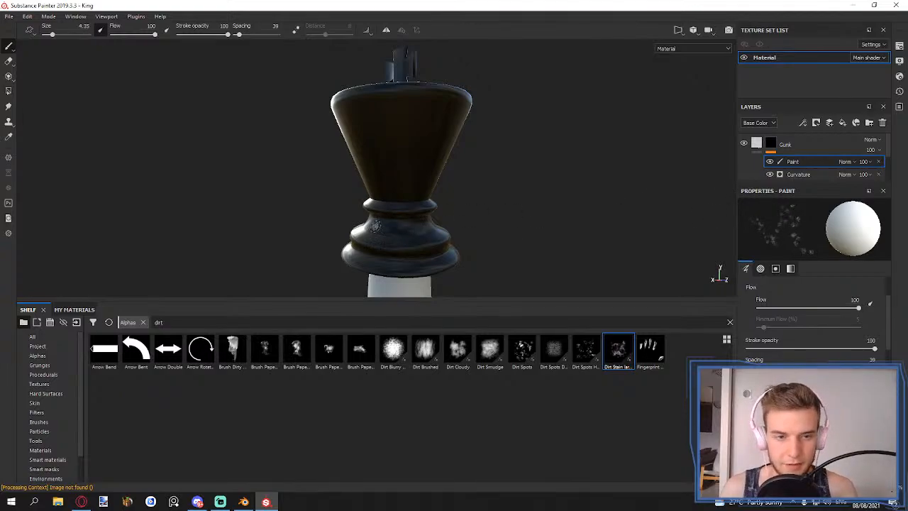
scroll(375, 226, up, 4)
drag(405, 95, 445, 146)
key(ctrl+z)
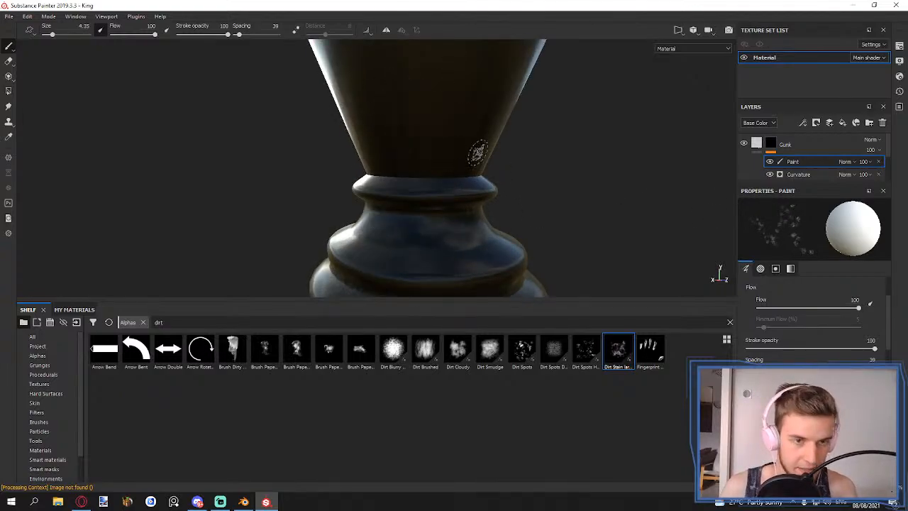
- Lower the brush's stroke opacity to 9 and dab faint dirt stains on the collar rings below the head
scroll(468, 135, down, 5)
alt+drag(463, 91, 463, 112)
alt+middle_drag(462, 112, 429, 154)
alt+drag(430, 146, 450, 93)
alt+middle_drag(450, 93, 465, 71)
alt+middle_drag(449, 151, 443, 196)
scroll(441, 196, up, 4)
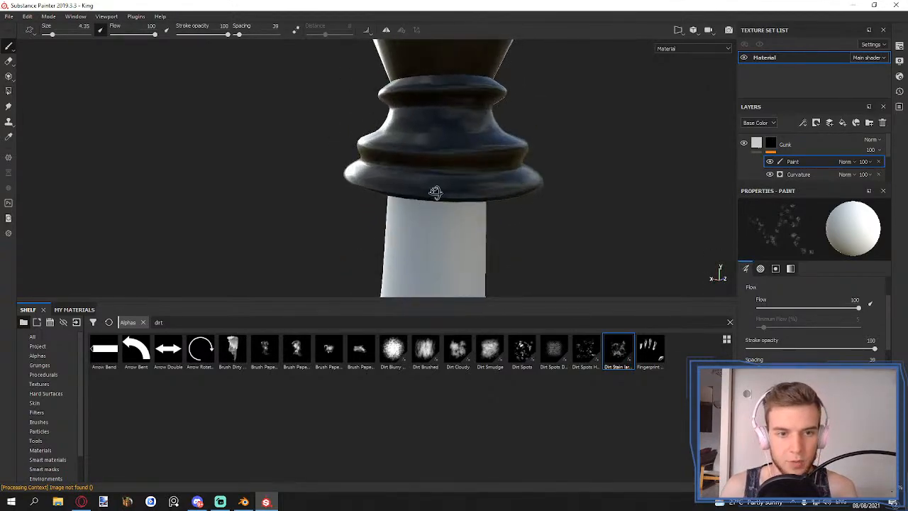
alt+drag(435, 192, 440, 187)
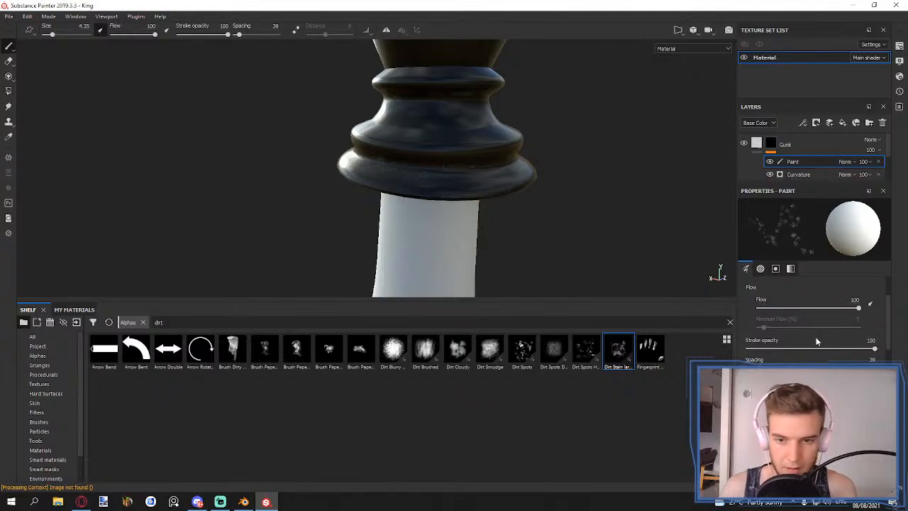
drag(817, 343, 770, 348)
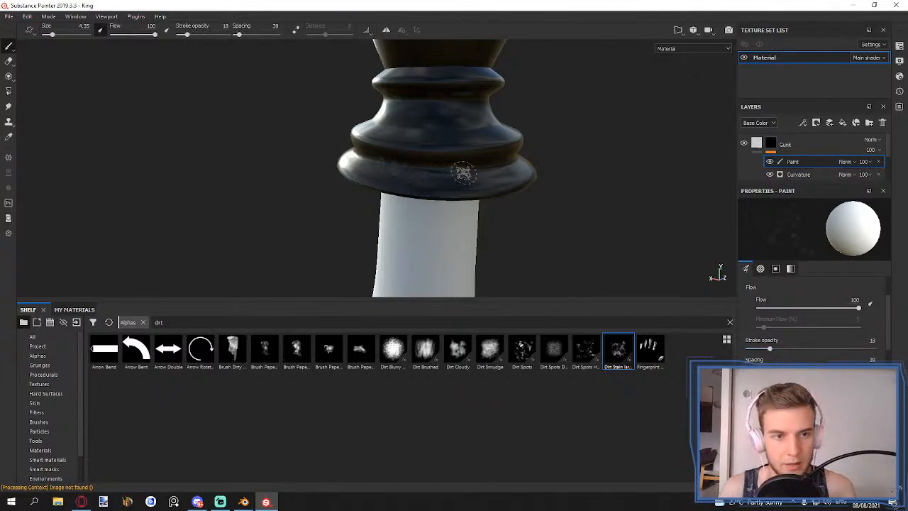
drag(770, 348, 758, 349)
mouse_move(490, 183)
alt+mouse_down()
mouse_move(461, 177)
mouse_move(499, 154)
mouse_move(410, 159)
alt+mouse_up()
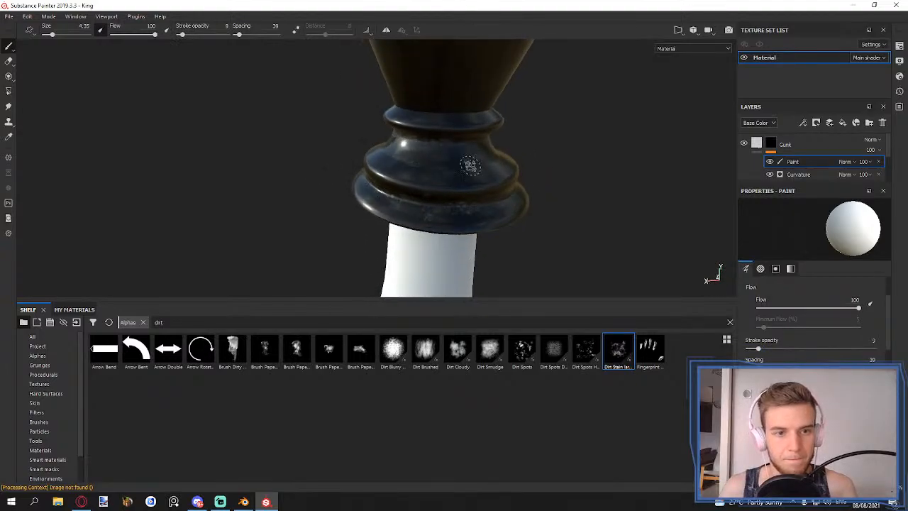
alt+drag(404, 192, 499, 223)
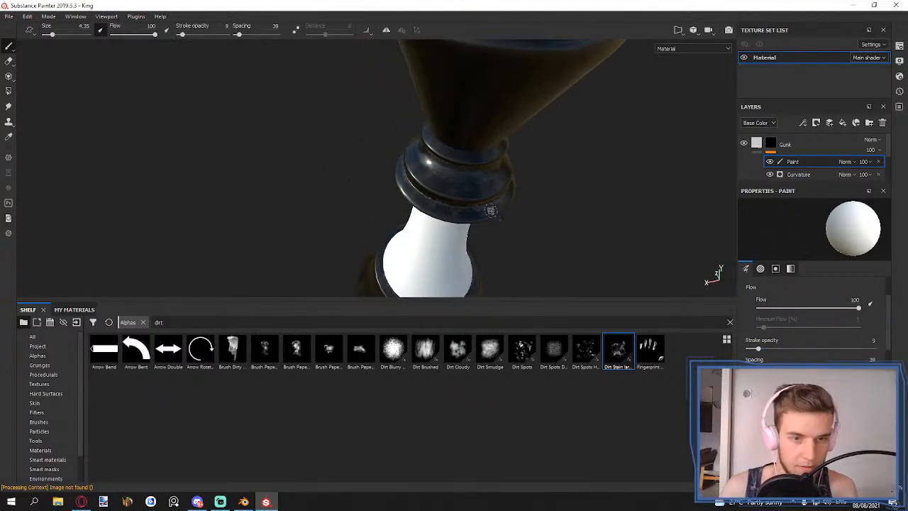
- Enlarge the dirt brush to size 31.25 and set its stroke opacity to 4
ctrl+right_drag(454, 199, 456, 196)
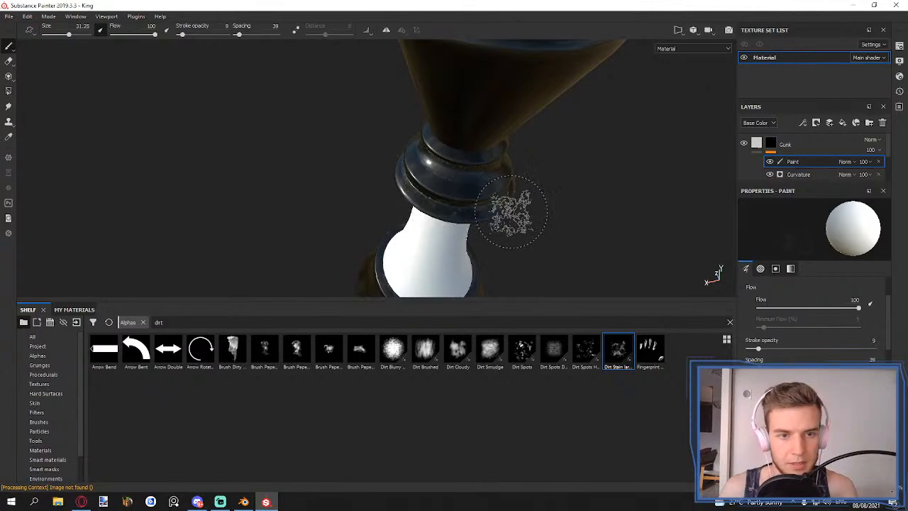
alt+drag(517, 209, 640, 154)
alt+middle_drag(428, 205, 464, 149)
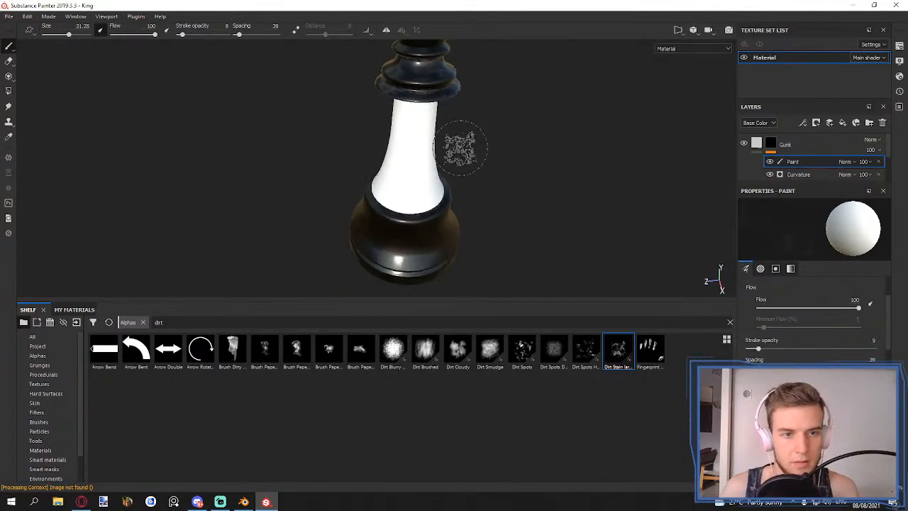
scroll(468, 159, down, 2)
drag(756, 352, 752, 352)
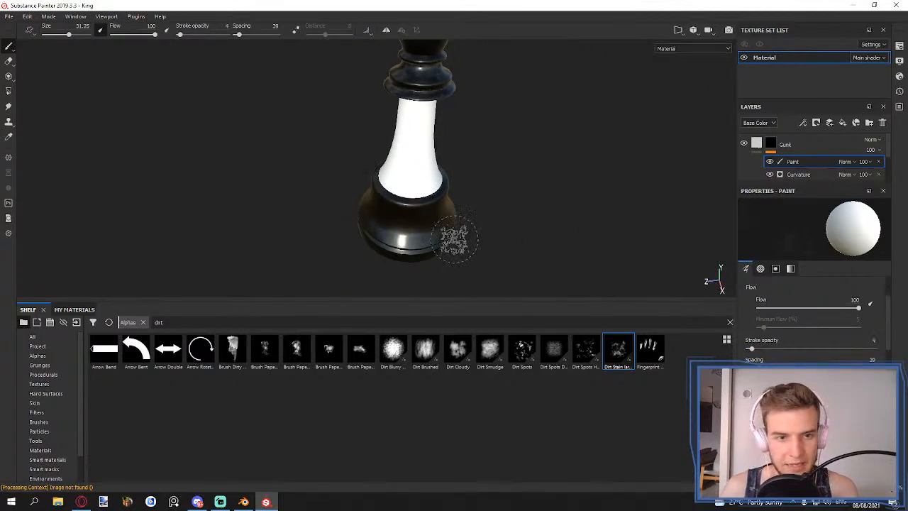
- Brush faint dirt stains around the king's black base from several sides
alt+drag(366, 241, 397, 226)
scroll(383, 219, up, 2)
alt+middle_drag(374, 215, 339, 203)
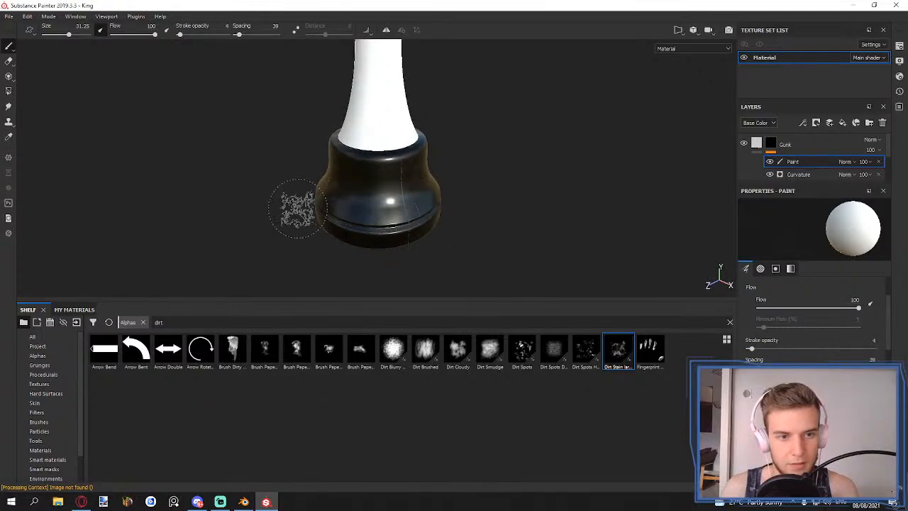
alt+drag(332, 202, 385, 219)
alt+middle_drag(385, 220, 365, 203)
scroll(365, 203, up, 3)
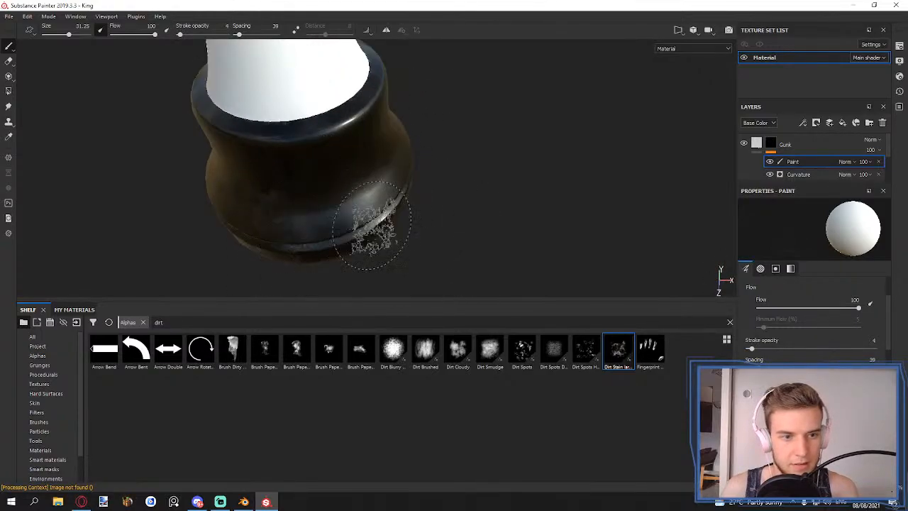
alt+drag(379, 234, 433, 138)
alt+middle_drag(319, 198, 499, 162)
alt+drag(499, 162, 451, 217)
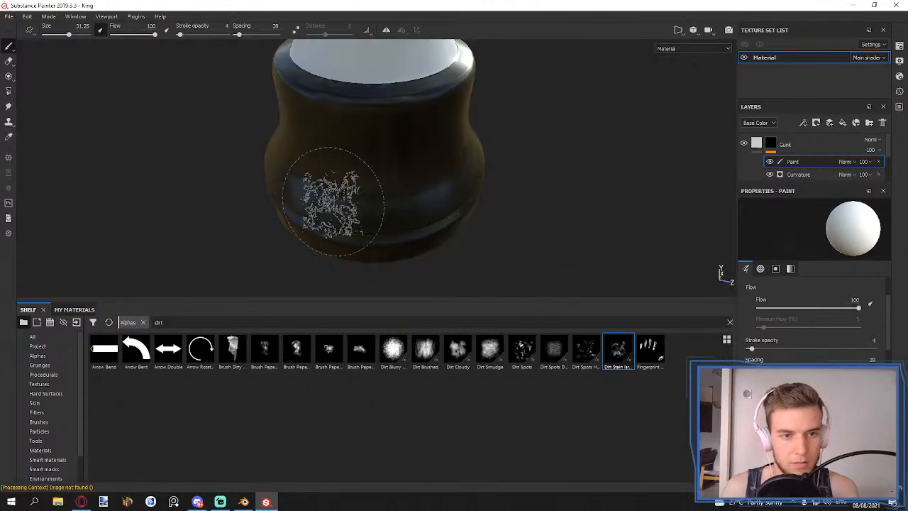
- Examine the dirt stains on top of the king's head from above and on the whole piece from the side
scroll(496, 174, down, 5)
alt+drag(491, 162, 326, 126)
alt+middle_drag(326, 127, 335, 230)
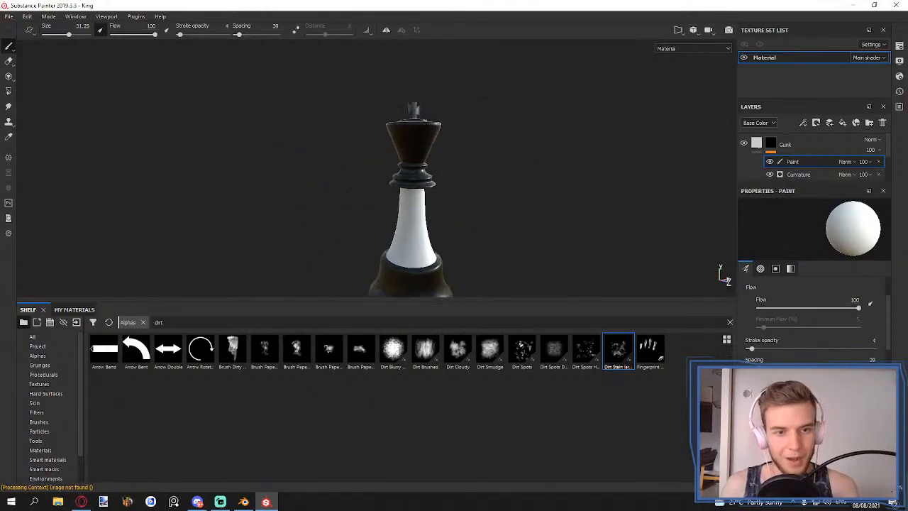
scroll(415, 136, up, 3)
alt+drag(416, 136, 423, 168)
scroll(414, 149, up, 1)
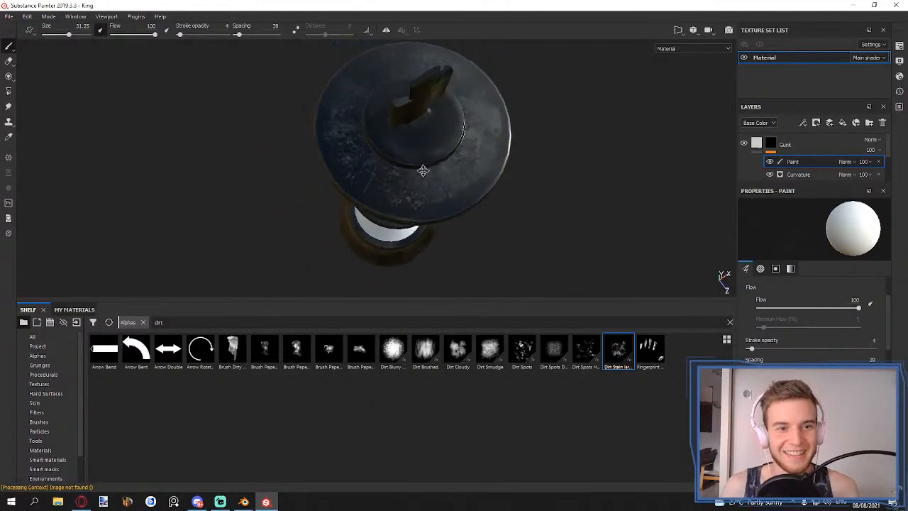
scroll(470, 215, down, 3)
alt+drag(470, 214, 462, 128)
scroll(472, 181, down, 2)
alt+middle_drag(453, 186, 405, 146)
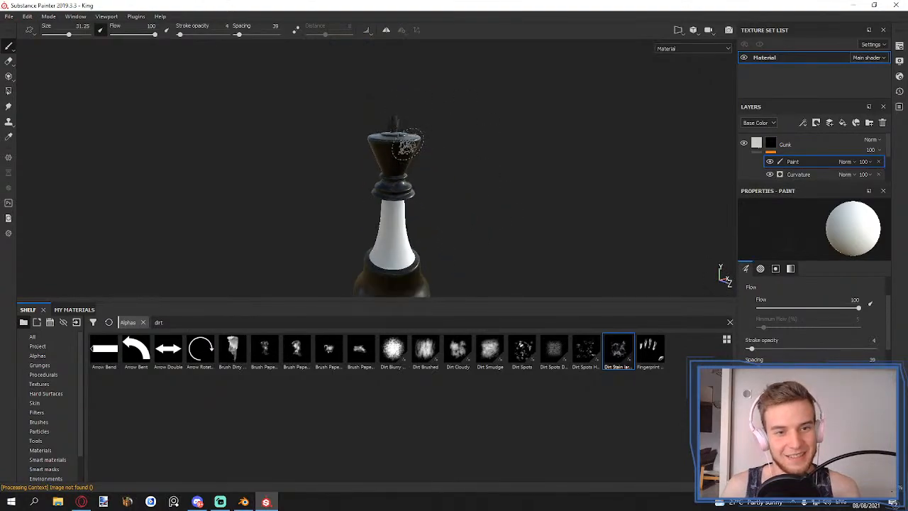
alt+drag(405, 113, 442, 146)
scroll(446, 135, up, 2)
scroll(425, 159, up, 4)
alt+drag(406, 176, 645, 163)
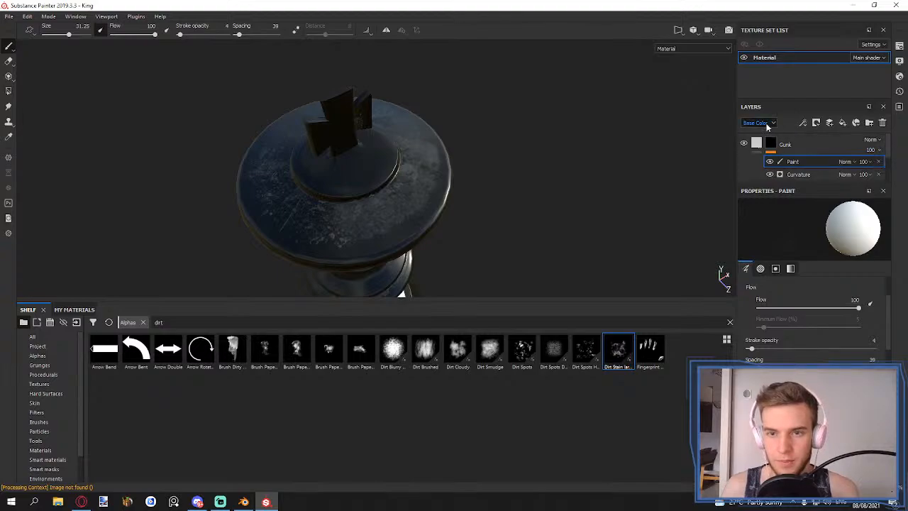
- Set the Gunk layer's opacity to 26 and check the crown's top
drag(892, 169, 872, 171)
scroll(448, 125, down, 5)
alt+drag(447, 126, 390, 145)
scroll(385, 134, up, 6)
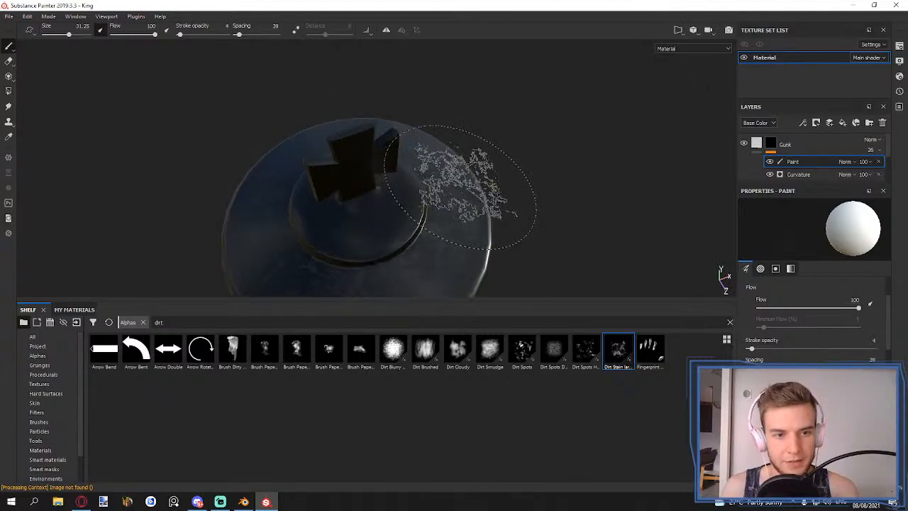
mouse_move(460, 187)
alt+mouse_down()
mouse_move(418, 148)
mouse_move(454, 113)
alt+mouse_up()
click(879, 162)
click(880, 150)
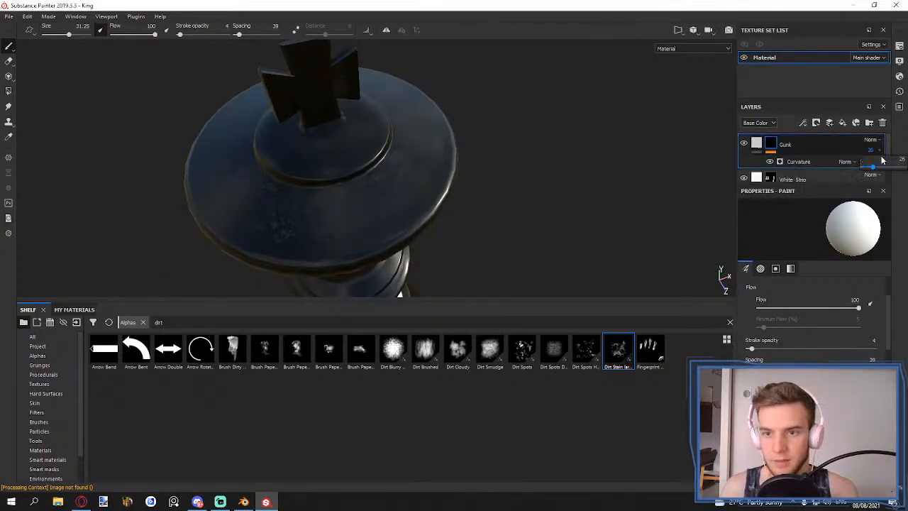
drag(880, 170, 879, 170)
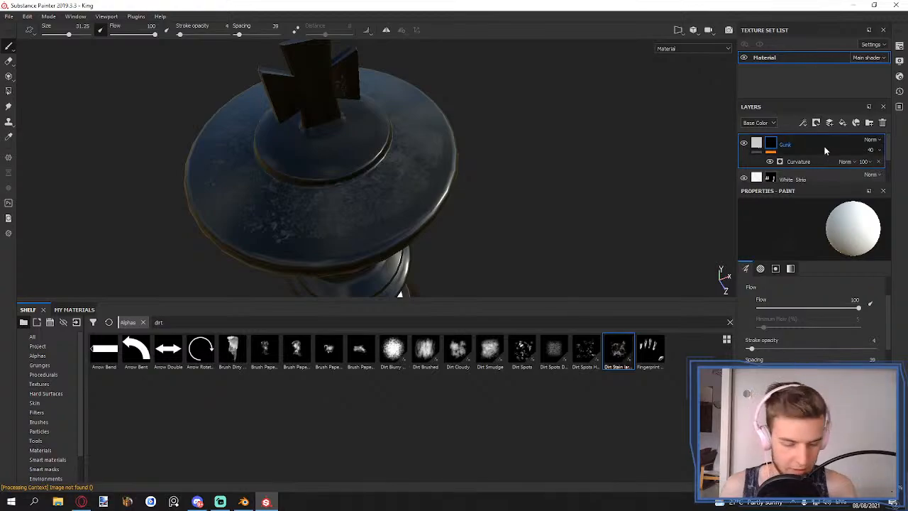
key(ctrl+z)
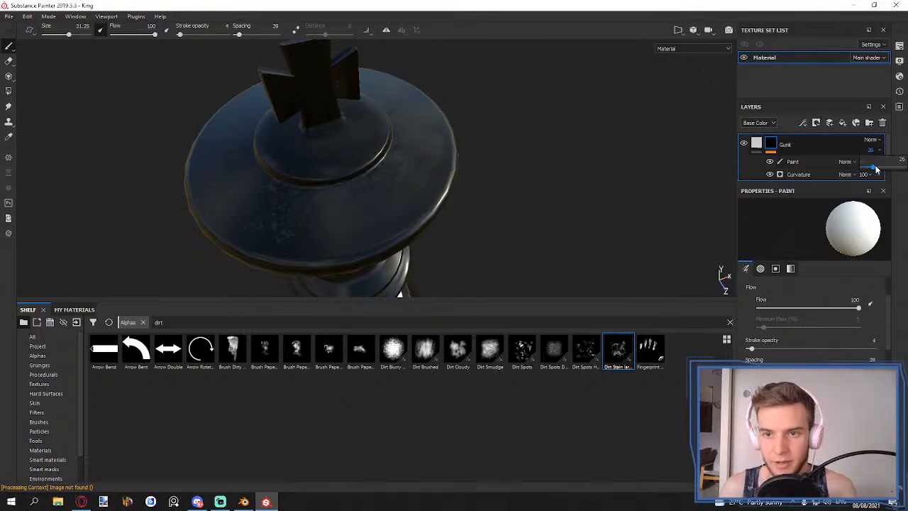
- Set the Gunk layer's opacity to 28 and review the king's head and collar
drag(873, 169, 874, 169)
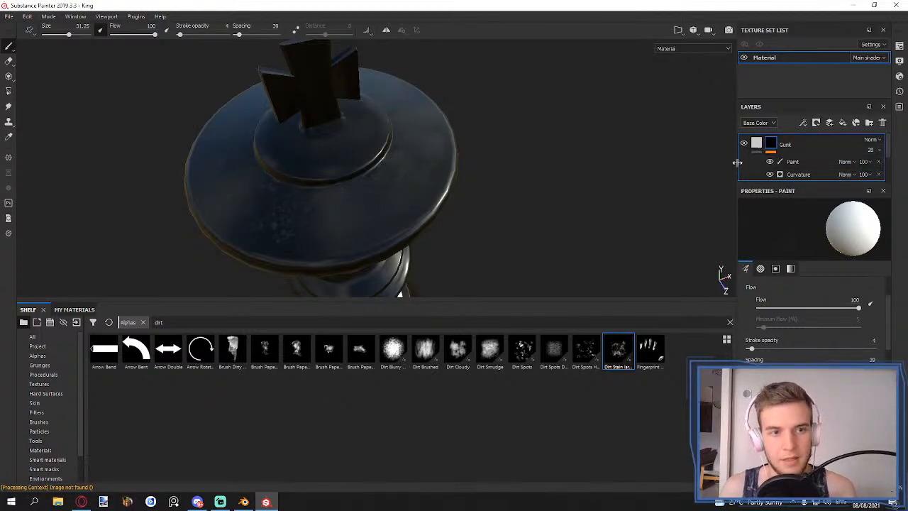
scroll(457, 118, down, 8)
alt+drag(456, 118, 414, 121)
scroll(418, 123, up, 6)
alt+middle_drag(394, 105, 393, 126)
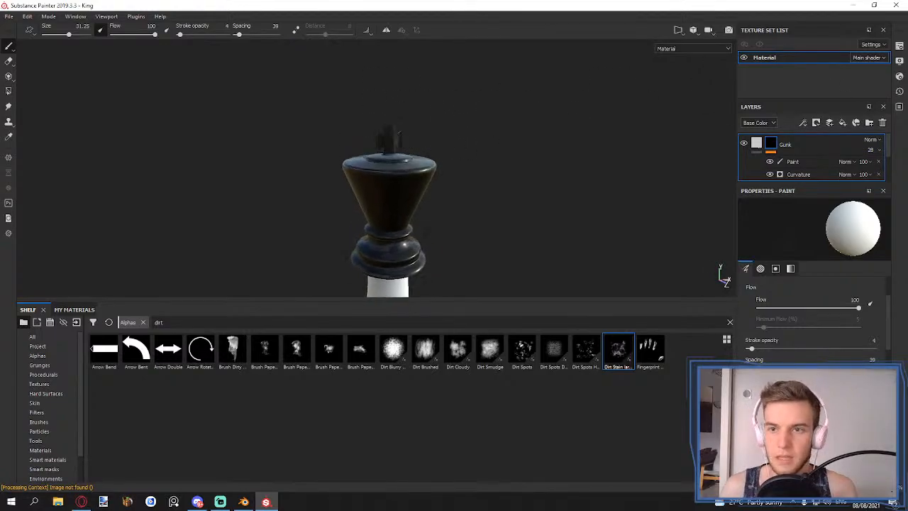
- Add a Metallic channel to the texture set
click(899, 45)
click(880, 81)
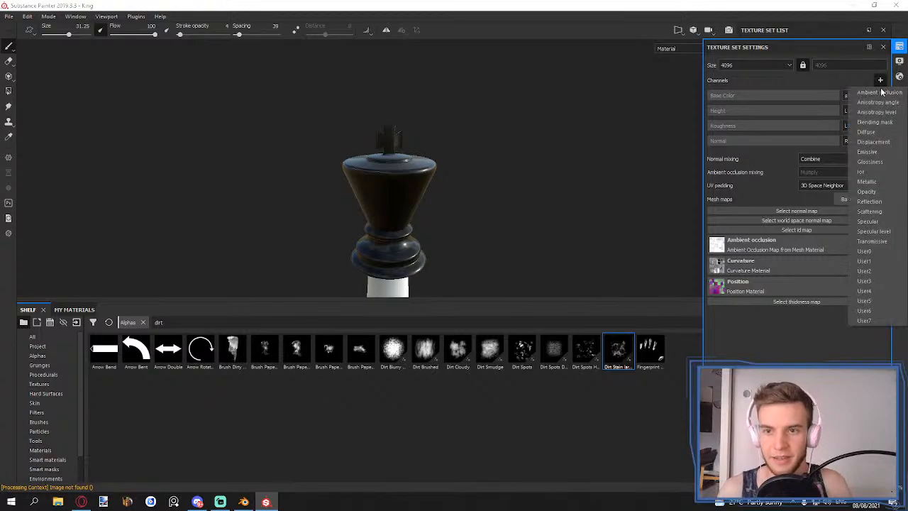
click(880, 182)
click(899, 45)
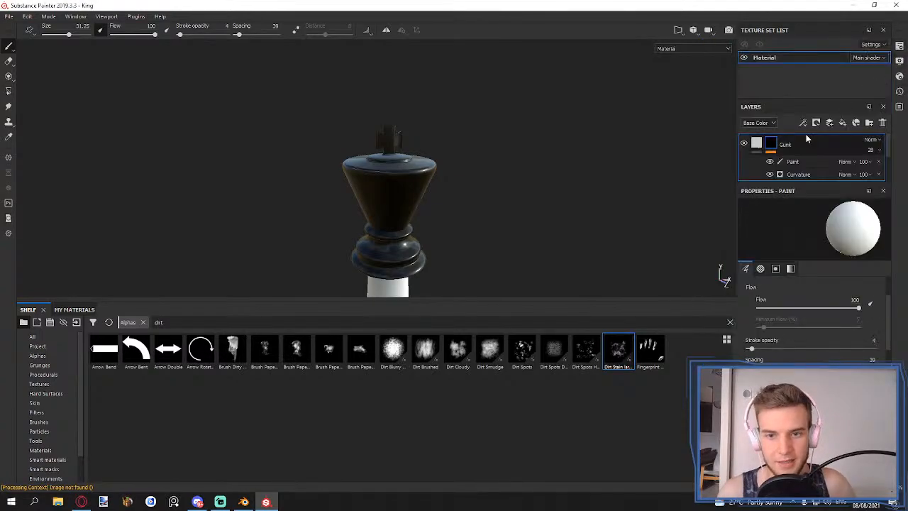
- Enlarge the layer list to show the whole stack and inspect the Base layer's fill settings
click(880, 140)
click(893, 140)
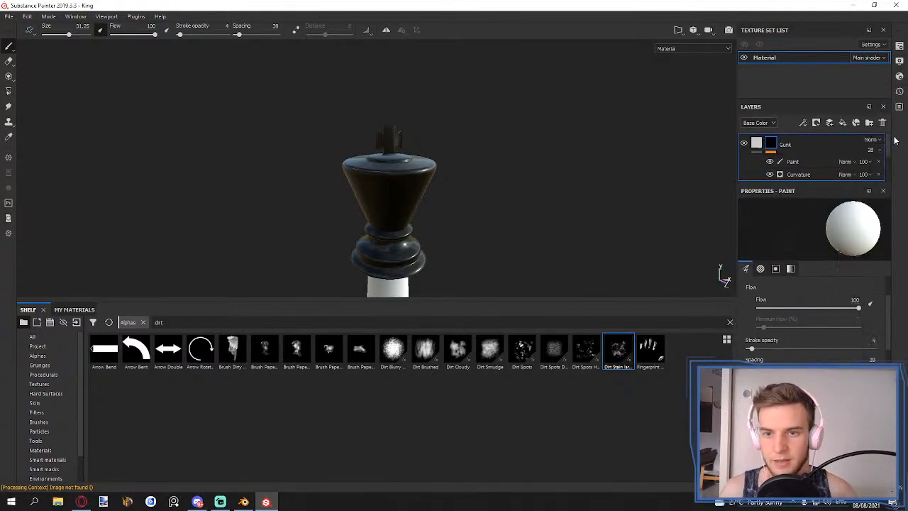
scroll(883, 169, down, 2)
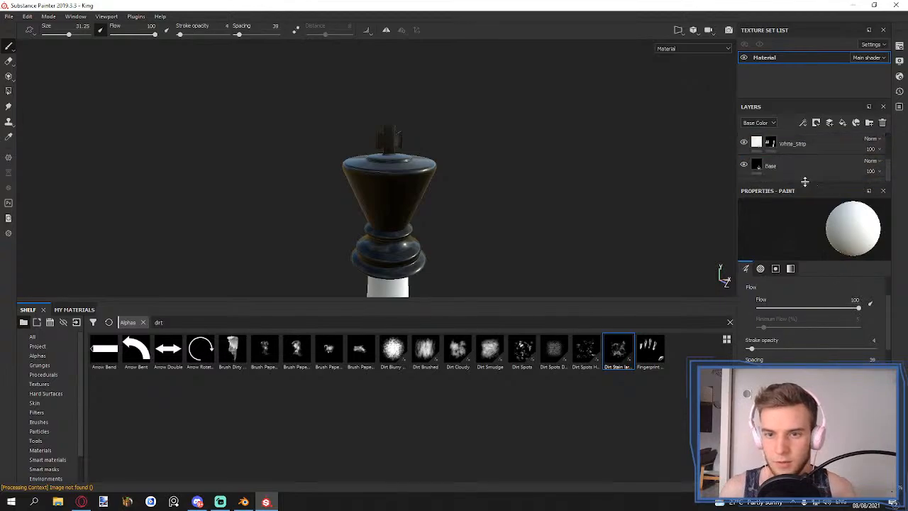
drag(805, 181, 801, 282)
click(795, 222)
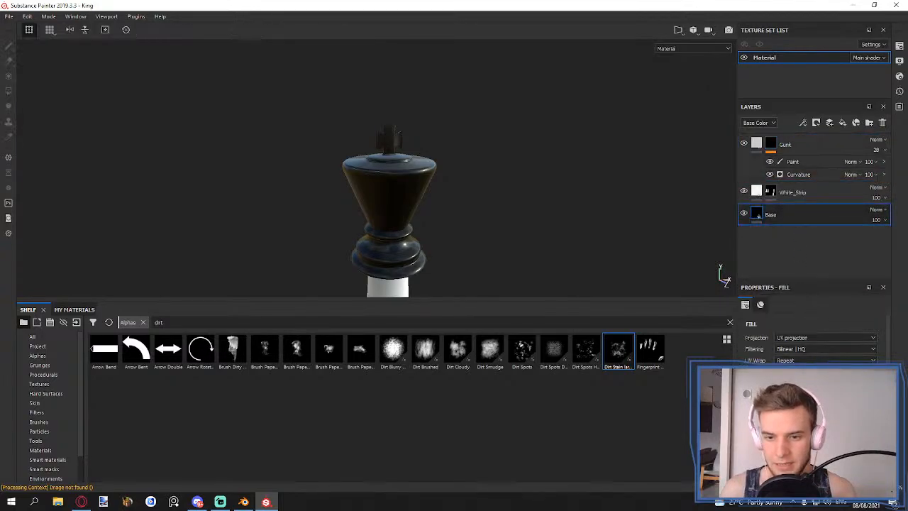
scroll(812, 341, down, 2)
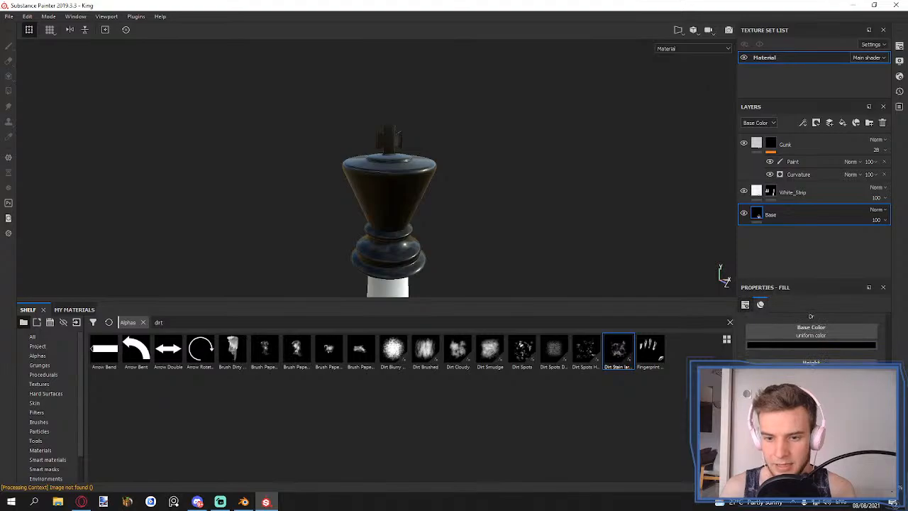
- Add a fill layer named Top and place it directly below the Gunk layer
click(809, 144)
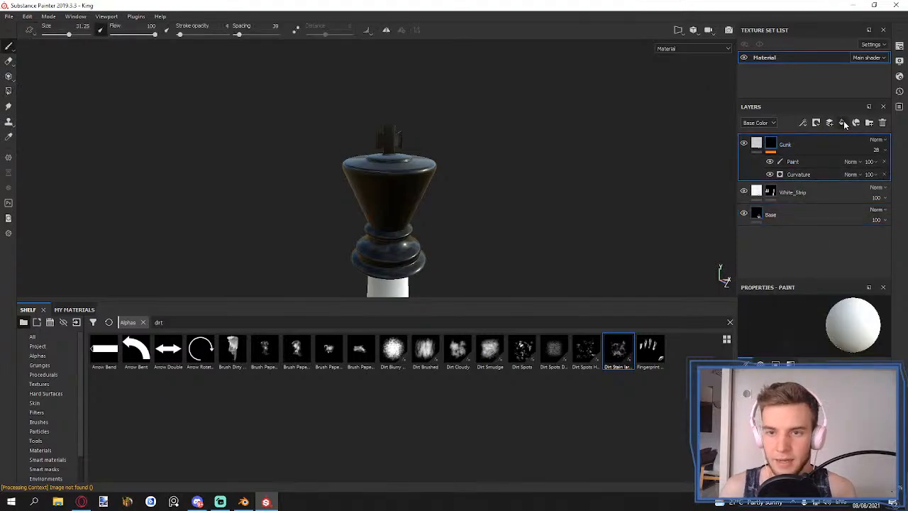
click(843, 122)
text(Top)
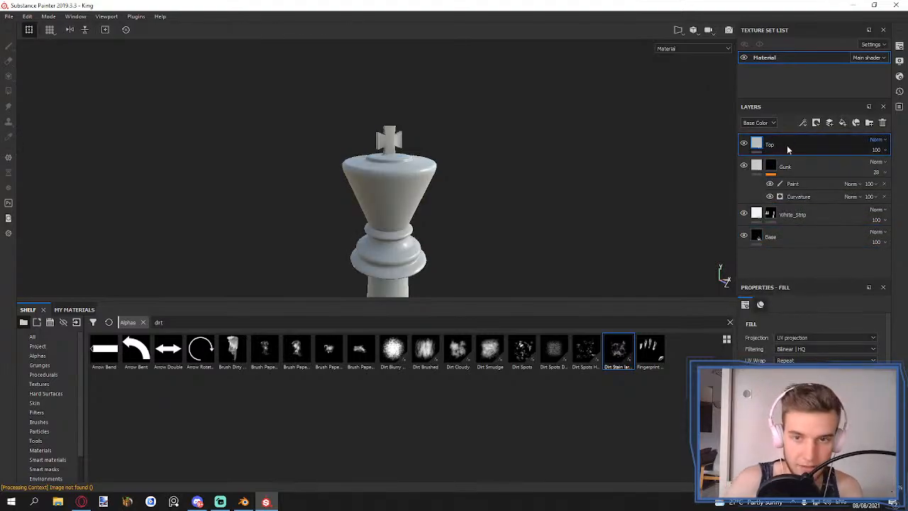
key(Return)
drag(787, 145, 780, 204)
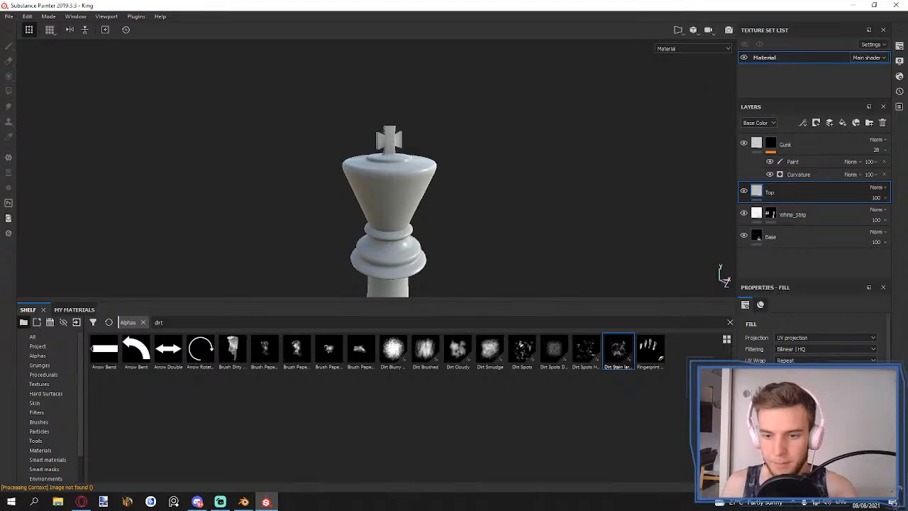
- Limit the Top layer to color and metal, with a white base color and full metallic
scroll(813, 344, down, 2)
click(808, 388)
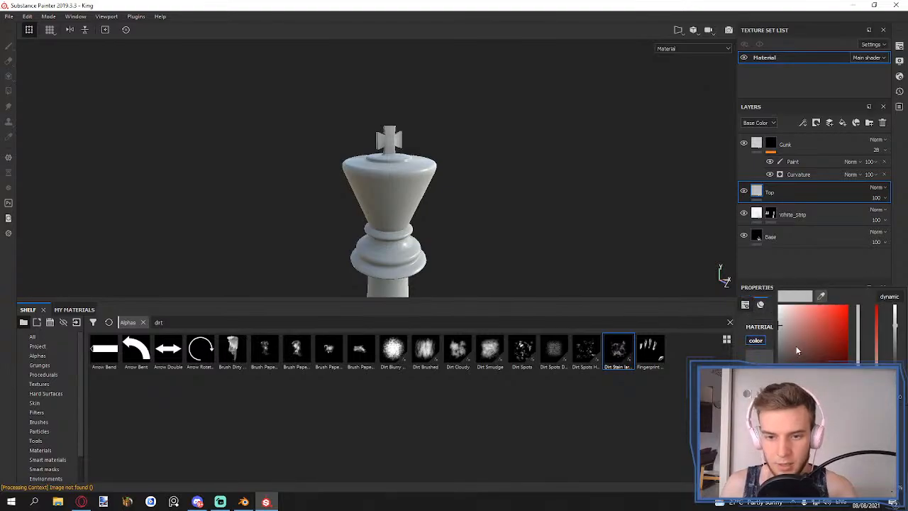
drag(796, 346, 760, 287)
click(766, 277)
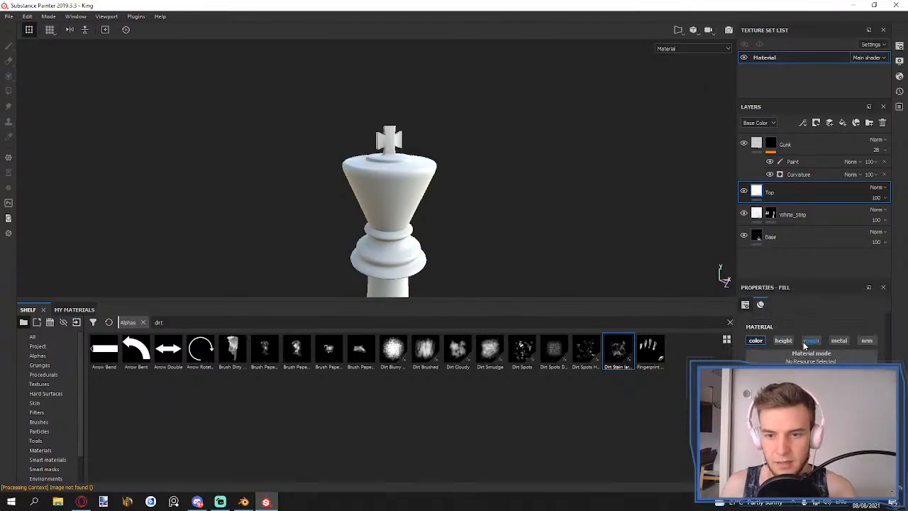
drag(749, 414, 877, 415)
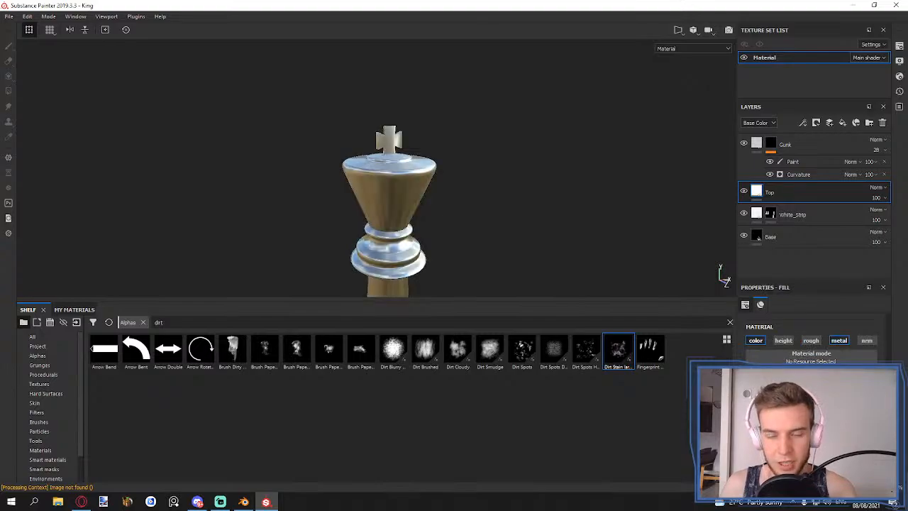
- Change the Top layer's base color to a golden yellow
click(808, 389)
drag(827, 340, 824, 304)
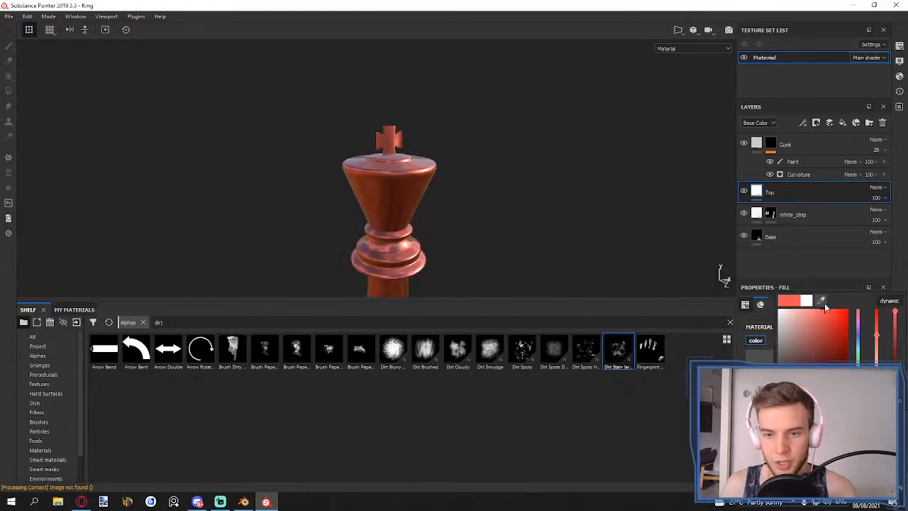
click(858, 372)
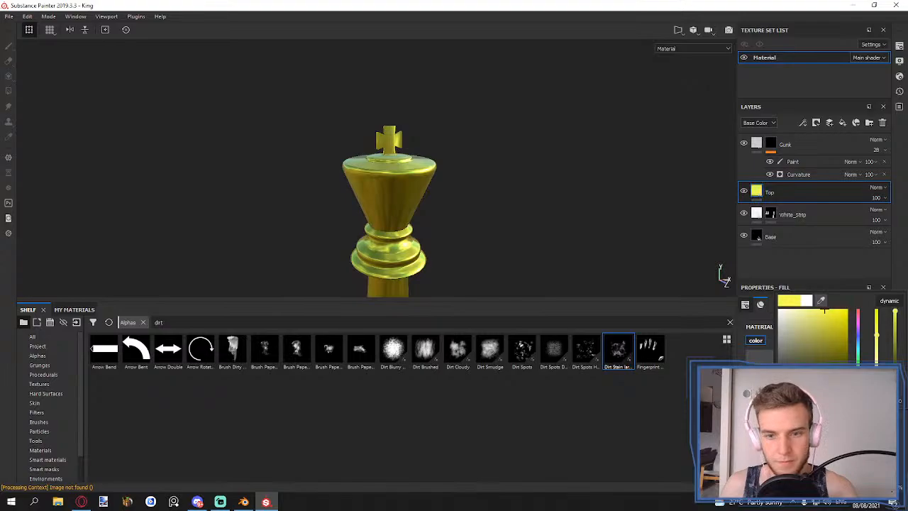
drag(858, 370, 857, 372)
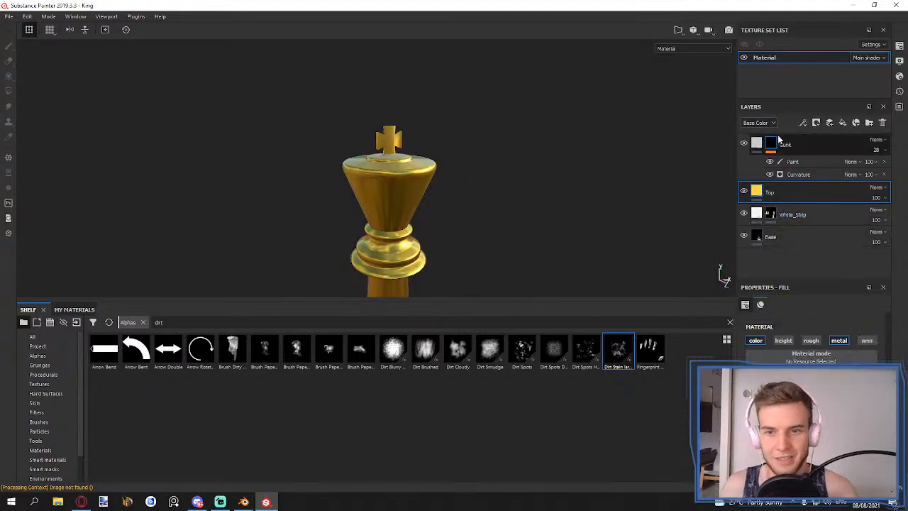
- Add a black mask to the Top layer and, in orthographic view, reveal the gold on the king's whole cross with Polygon Fill
click(816, 123)
click(841, 142)
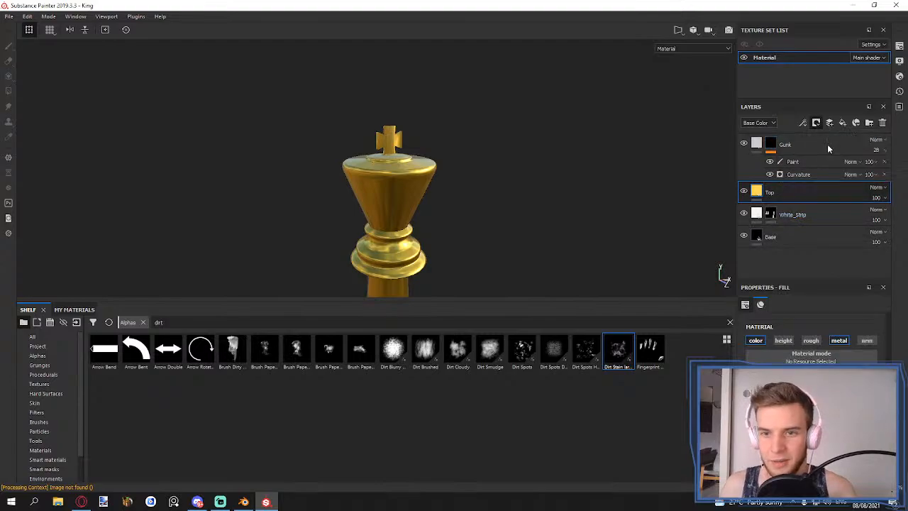
scroll(376, 112, up, 1)
scroll(368, 129, up, 1)
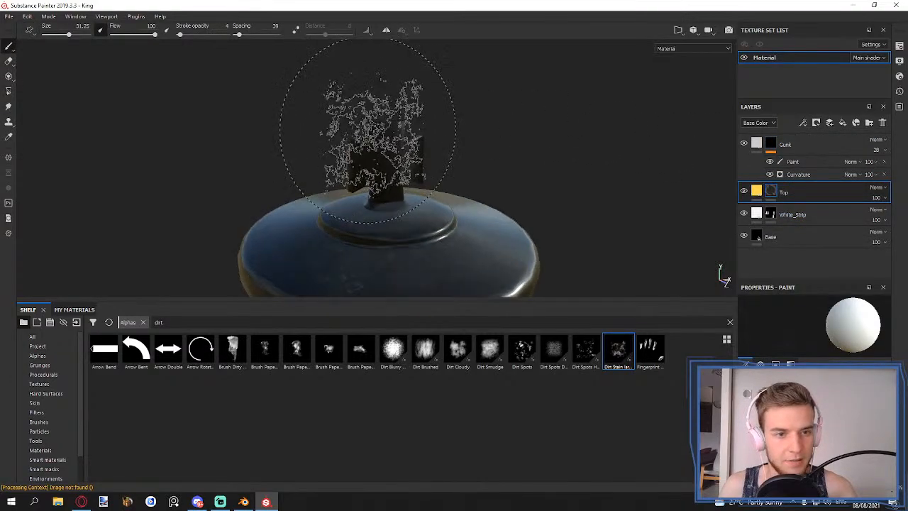
alt+drag(434, 138, 383, 122)
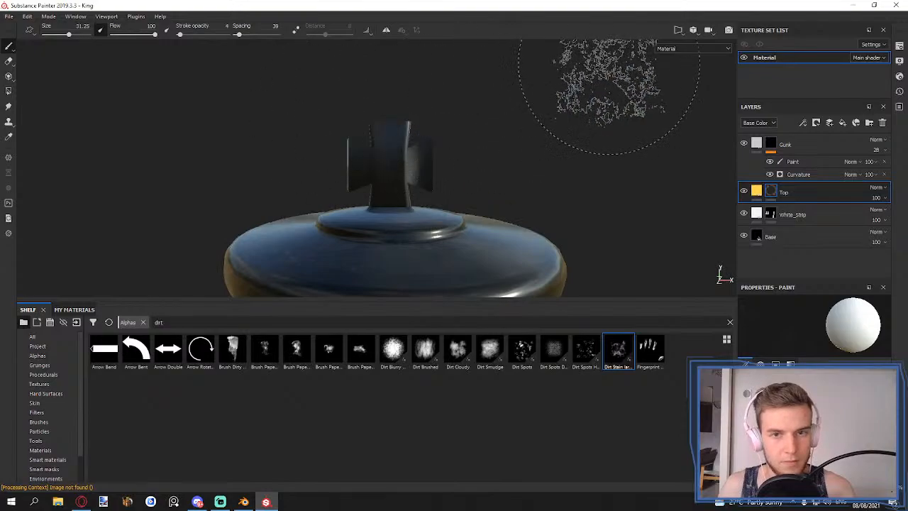
click(693, 30)
click(723, 56)
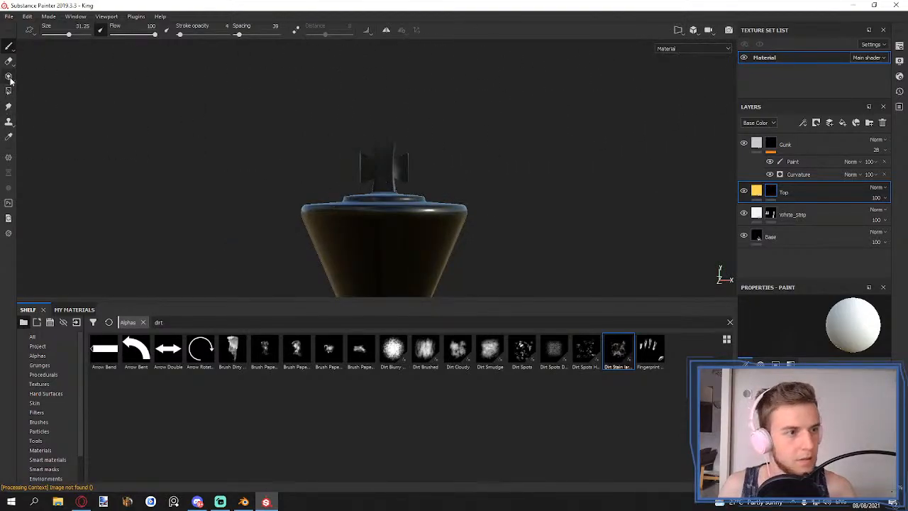
scroll(367, 160, up, 5)
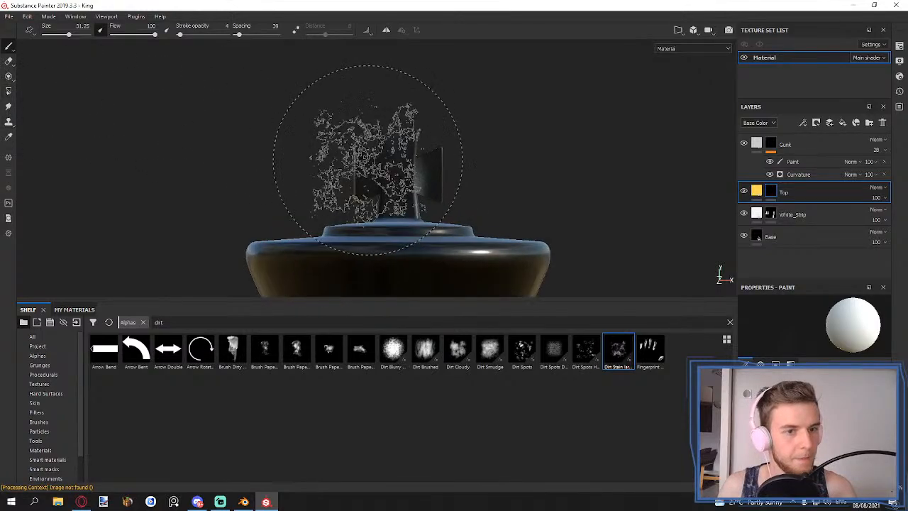
click(9, 91)
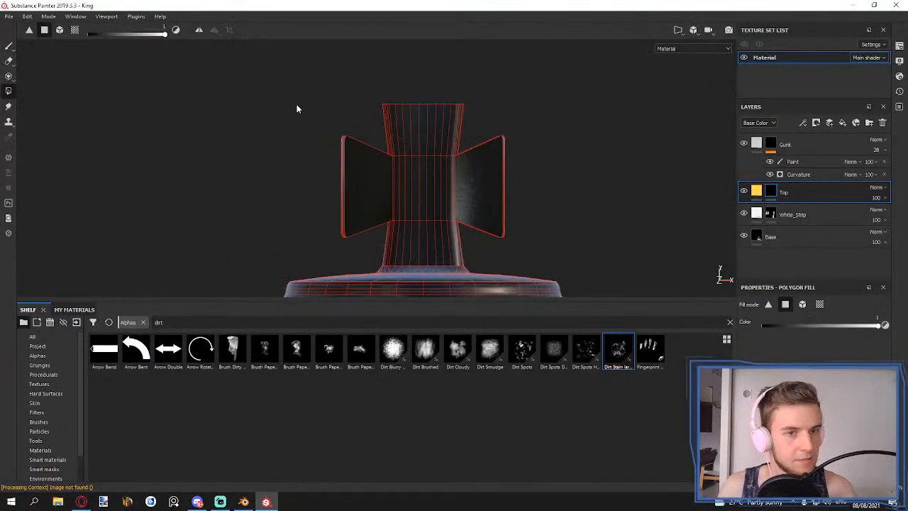
drag(541, 224, 570, 257)
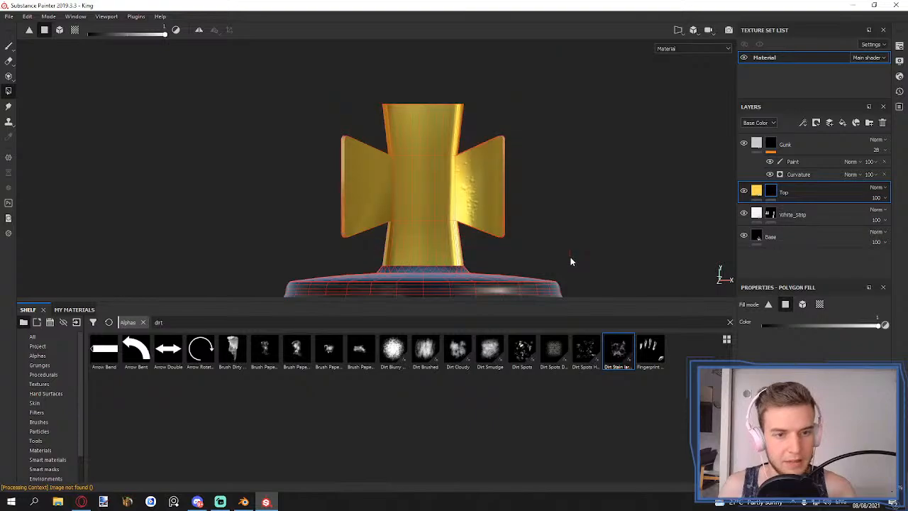
- Switch back to the Paint tool and perspective view, and review the king's cross from above and from the side
scroll(519, 221, down, 5)
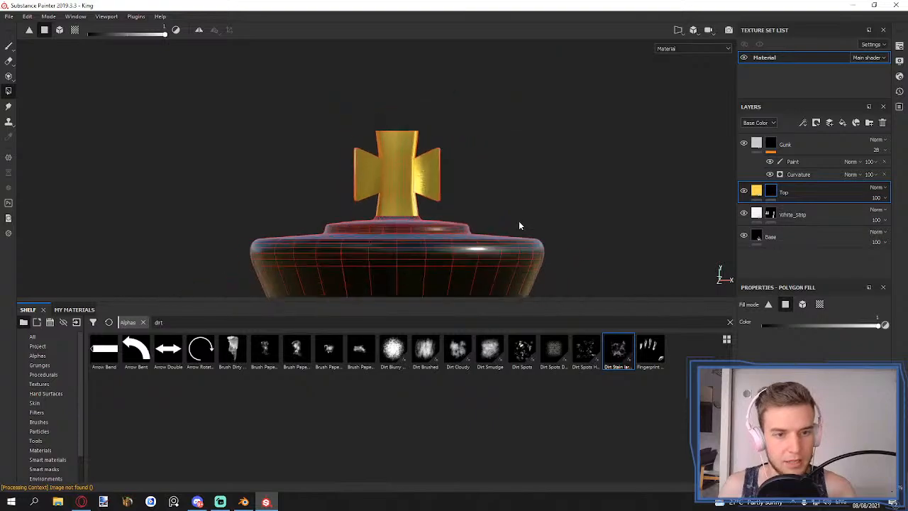
click(9, 47)
scroll(450, 160, down, 5)
alt+drag(421, 191, 470, 227)
scroll(467, 226, down, 3)
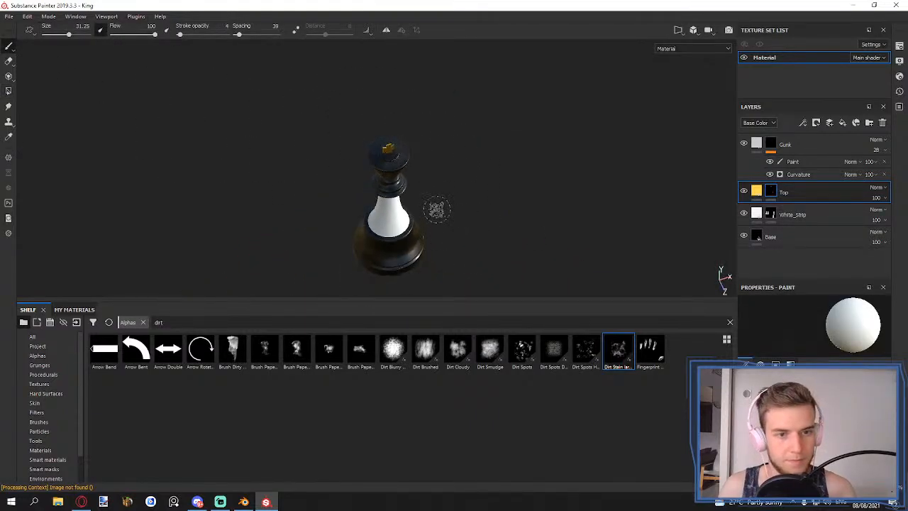
click(695, 32)
click(710, 43)
alt+drag(447, 182, 433, 131)
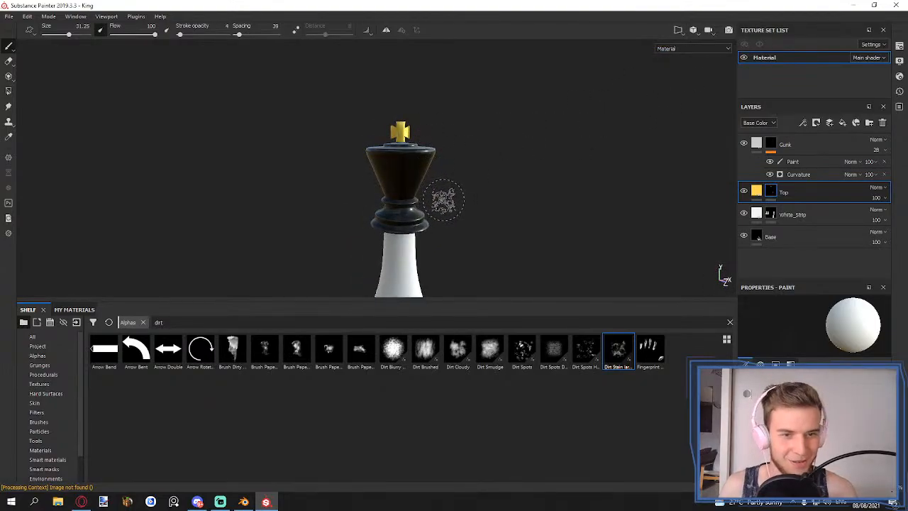
- Add a fill layer named Roughness directly above the Gunk layer
alt+drag(403, 194, 405, 186)
alt+middle_drag(410, 198, 379, 95)
scroll(379, 95, down, 3)
alt+drag(376, 139, 378, 131)
alt+middle_drag(378, 131, 389, 177)
alt+drag(388, 177, 401, 180)
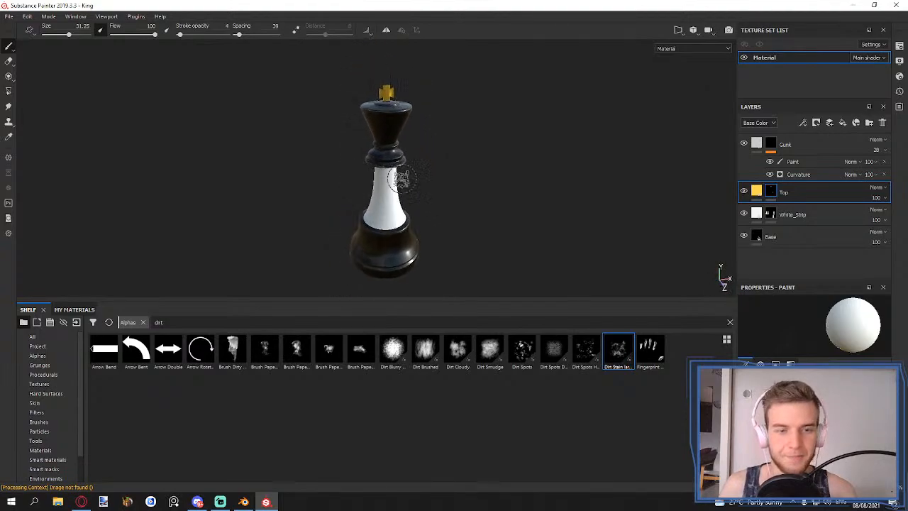
click(837, 146)
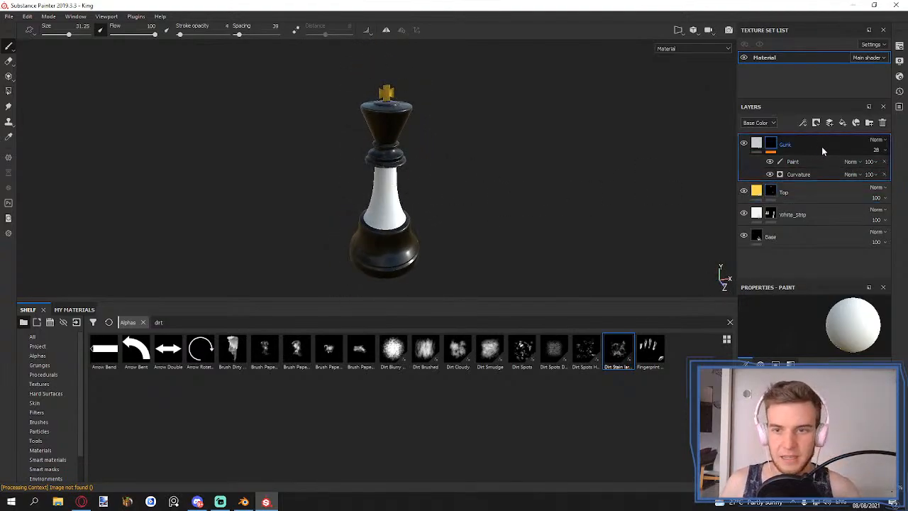
click(842, 122)
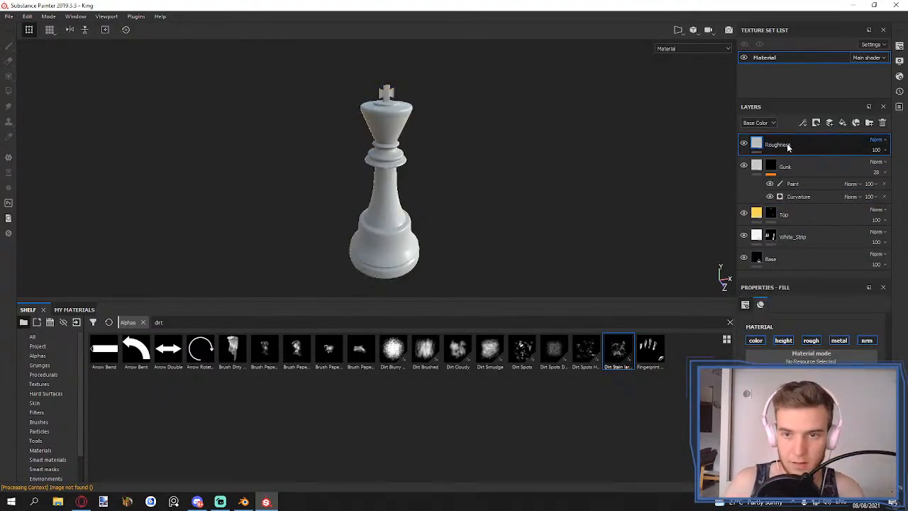
- Turn off the color, height and metal channels of the Roughness fill layer
scroll(470, 111, up, 3)
click(783, 341)
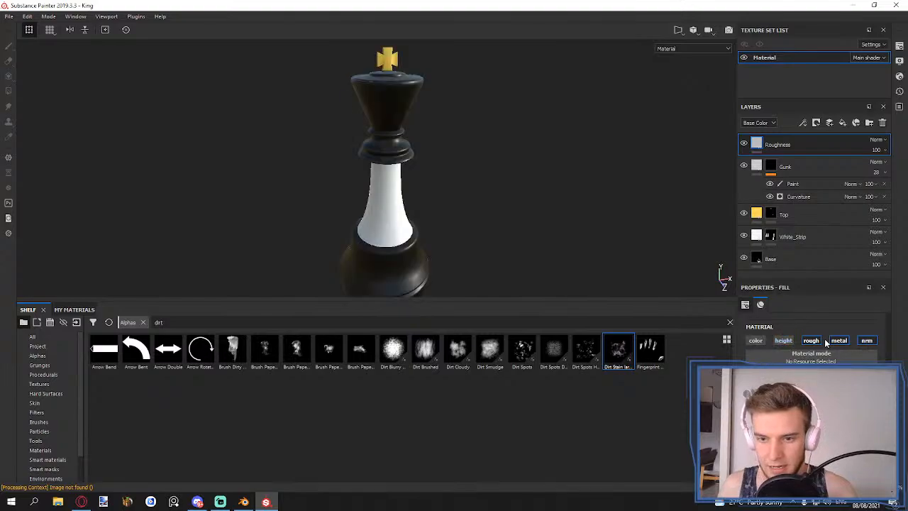
click(838, 341)
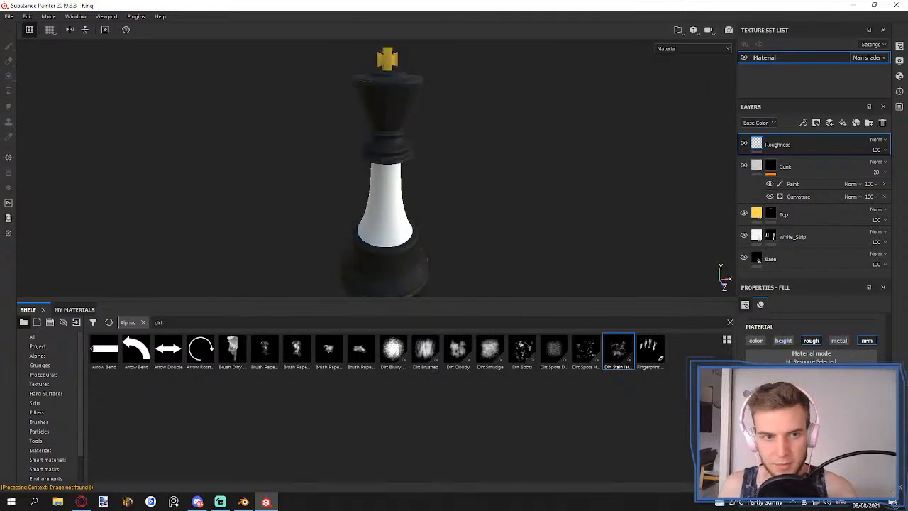
- Add a black mask to the Roughness layer and put a fill effect in that mask
click(817, 123)
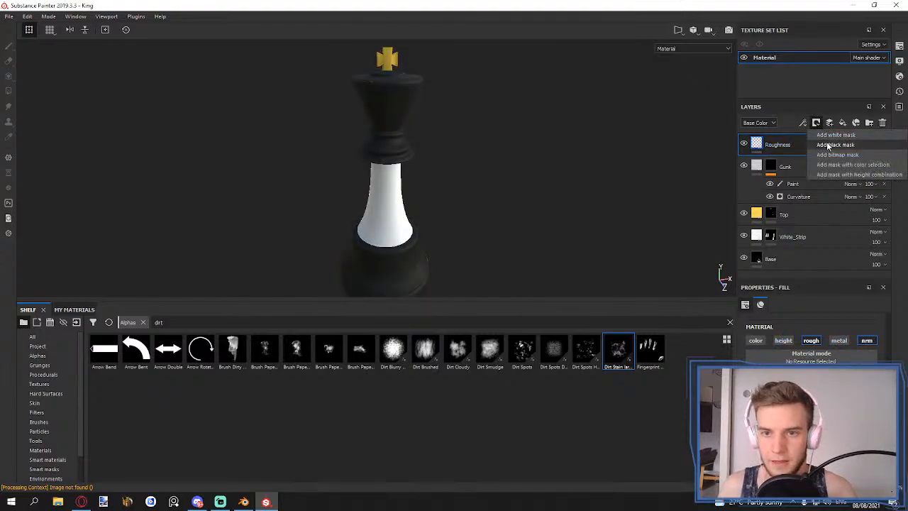
click(826, 145)
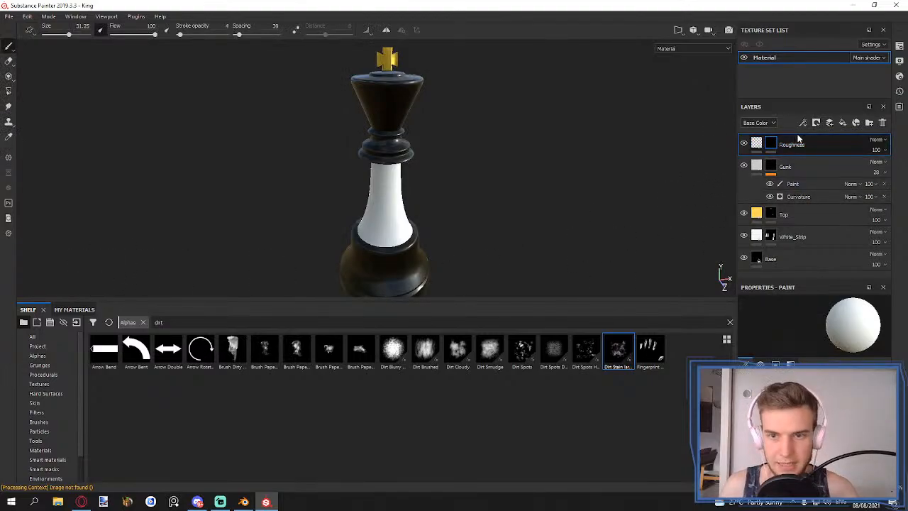
click(802, 123)
click(824, 158)
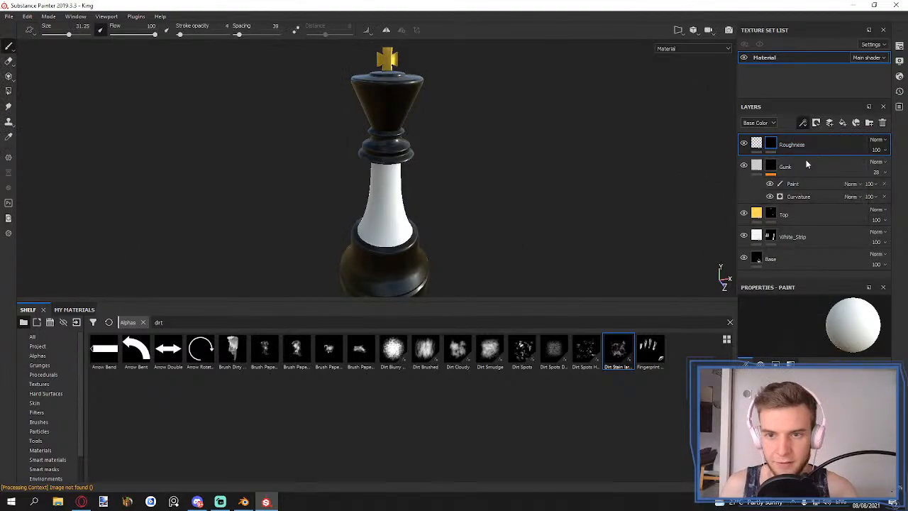
- Apply the Grunge Fingerprints Smeared Wide texture as the grayscale of the Roughness mask's fill effect
click(42, 365)
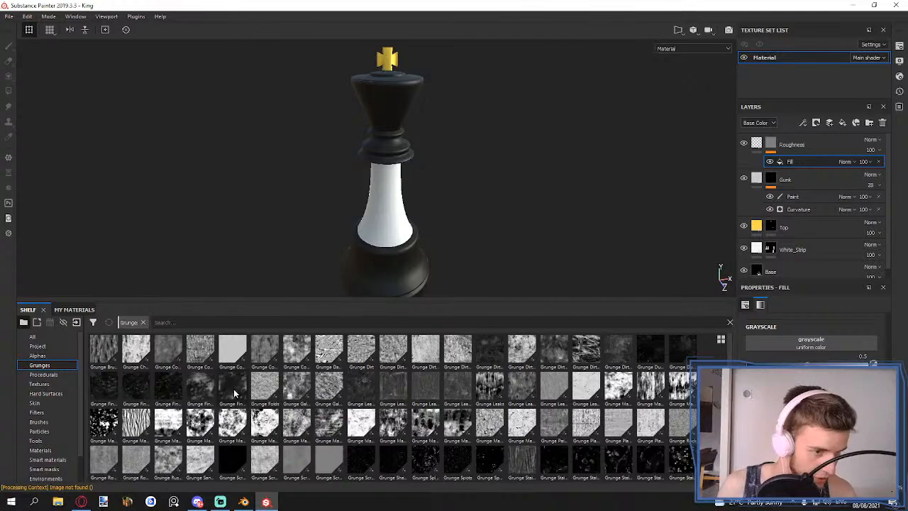
mouse_move(234, 393)
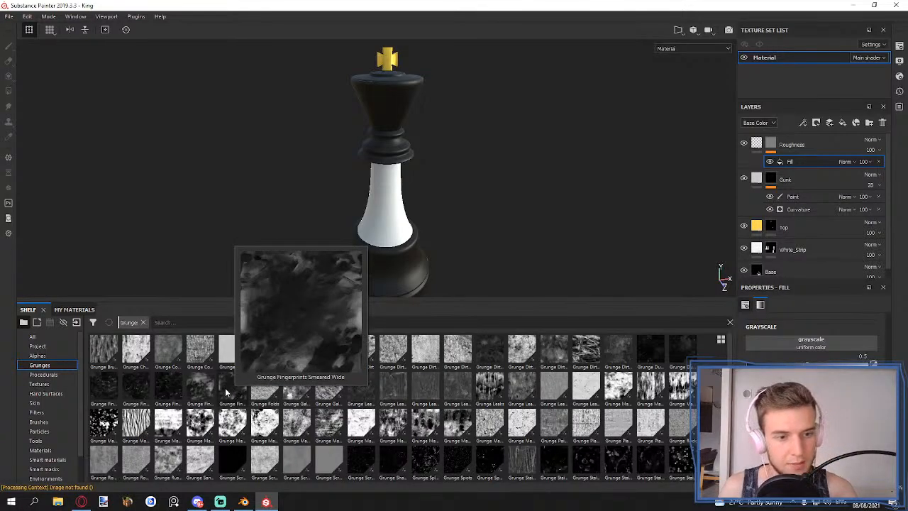
mouse_move(225, 392)
mouse_down()
mouse_move(709, 358)
mouse_move(811, 342)
mouse_up()
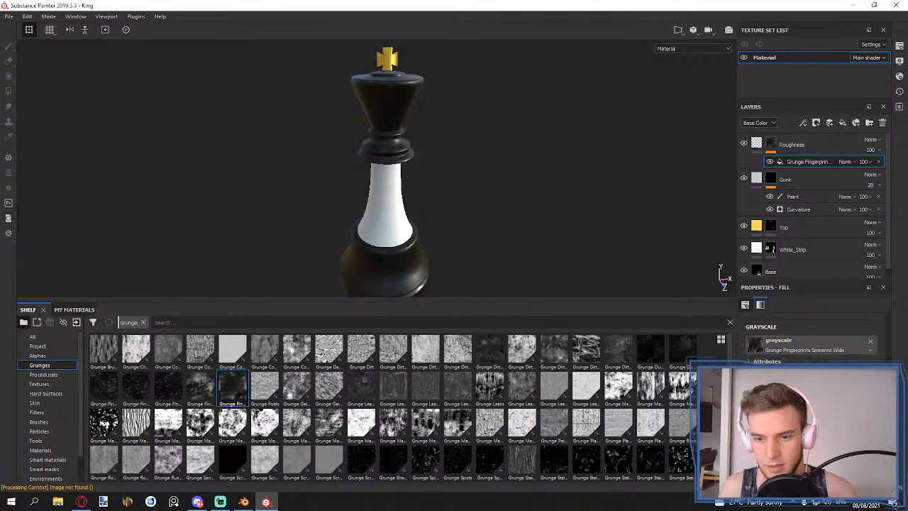
- Adjust the fingerprint grunge's parameters in the Roughness mask, checking the effect on the king's head from above and from the side
scroll(441, 144, up, 3)
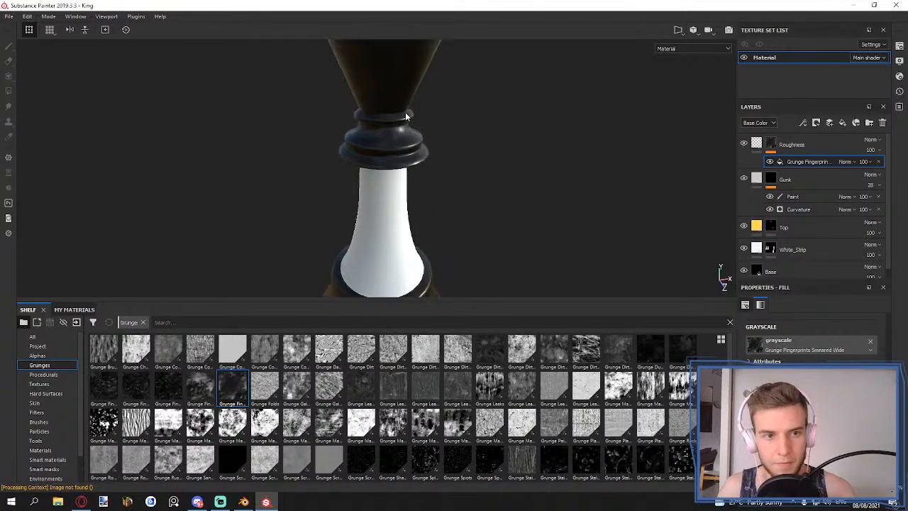
alt+drag(405, 112, 379, 95)
alt+middle_drag(391, 127, 397, 167)
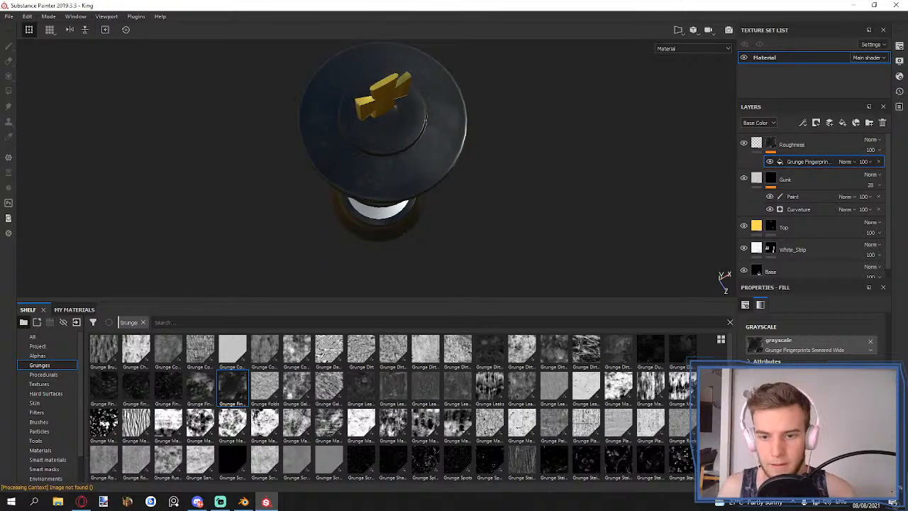
click(808, 419)
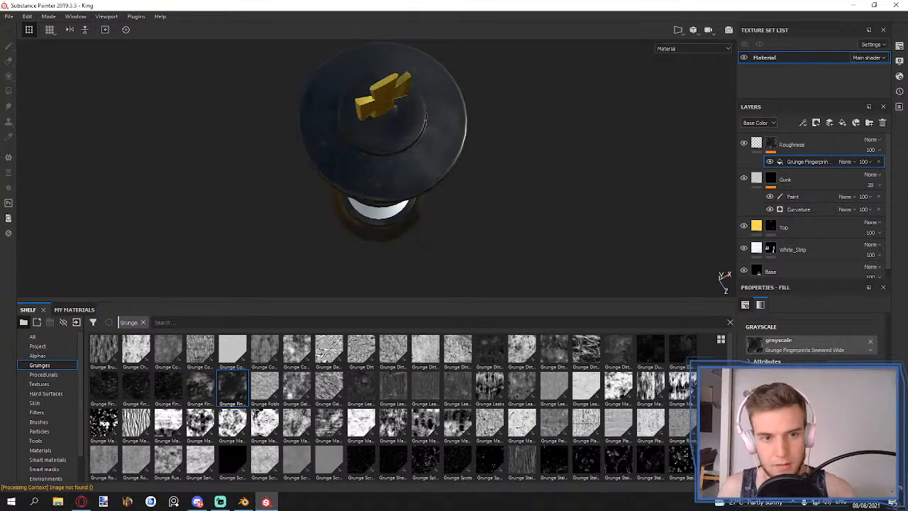
scroll(419, 176, down, 3)
alt+drag(419, 178, 436, 186)
alt+middle_drag(436, 186, 421, 124)
scroll(390, 163, up, 4)
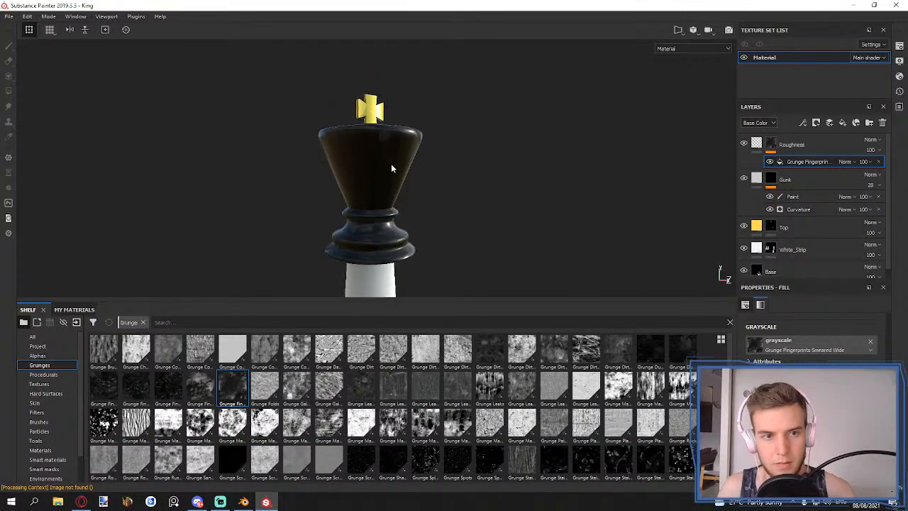
- Set the Roughness layer's fill projection to Tri-planar projection
click(809, 145)
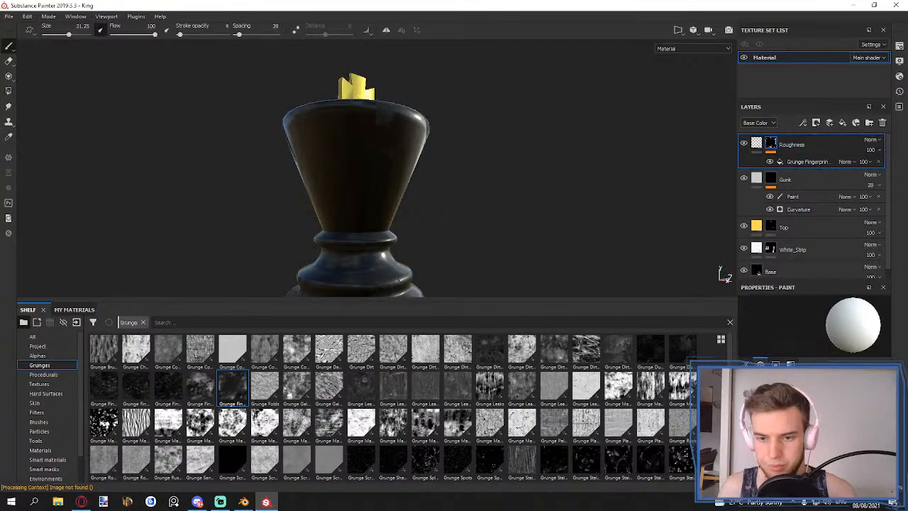
click(756, 144)
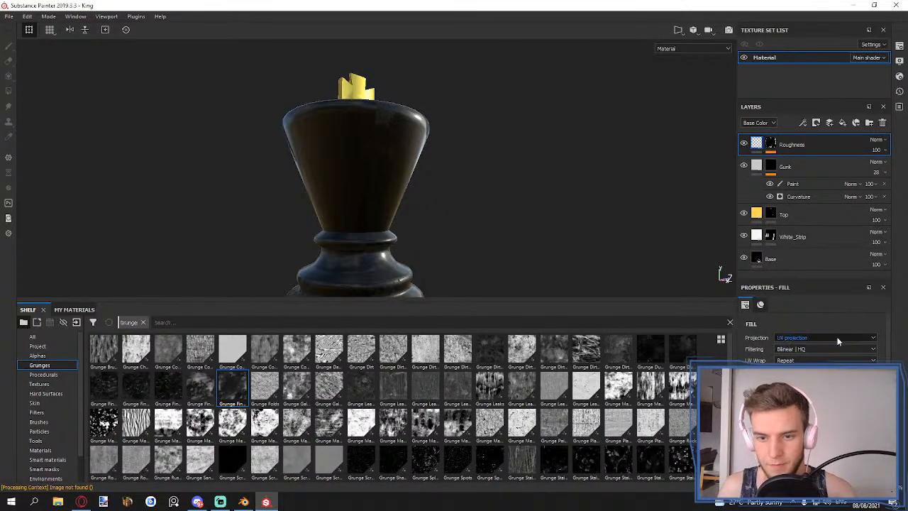
click(816, 337)
click(798, 352)
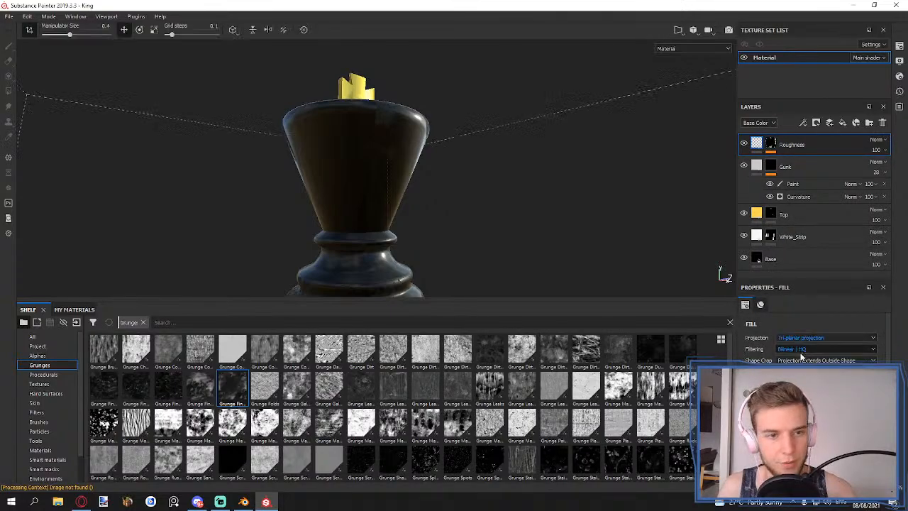
- Set the projection of the fingerprint grunge in the Roughness mask to Tri-planar projection and check the king's head
alt+drag(446, 196, 416, 241)
mouse_move(232, 386)
mouse_down()
mouse_move(780, 178)
mouse_move(780, 147)
mouse_up()
click(797, 164)
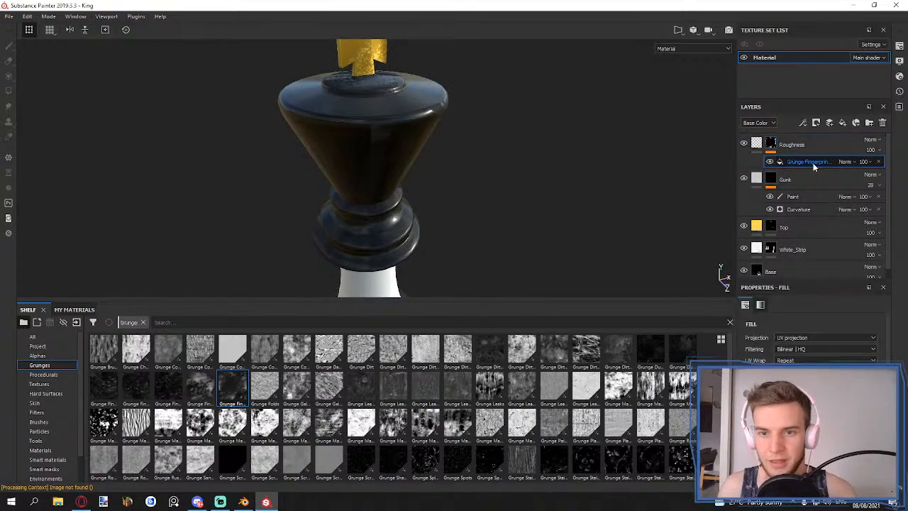
click(825, 337)
click(800, 353)
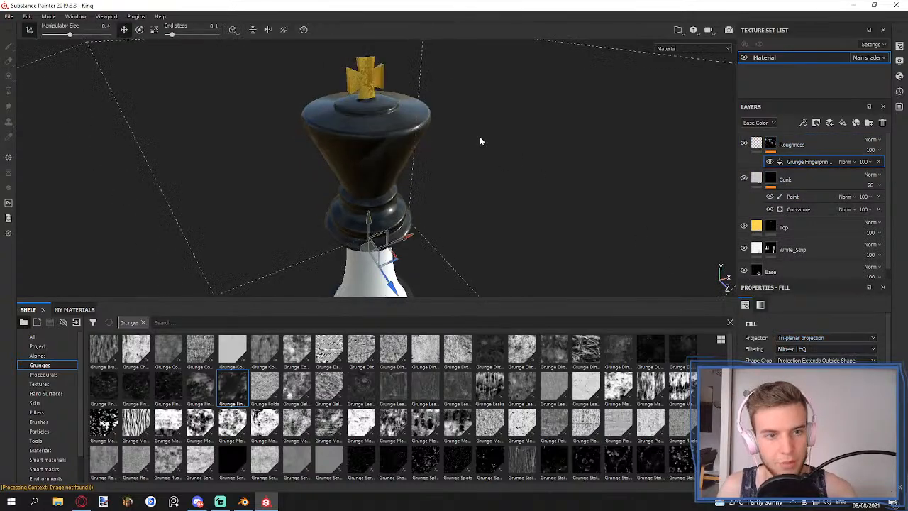
alt+drag(480, 136, 386, 112)
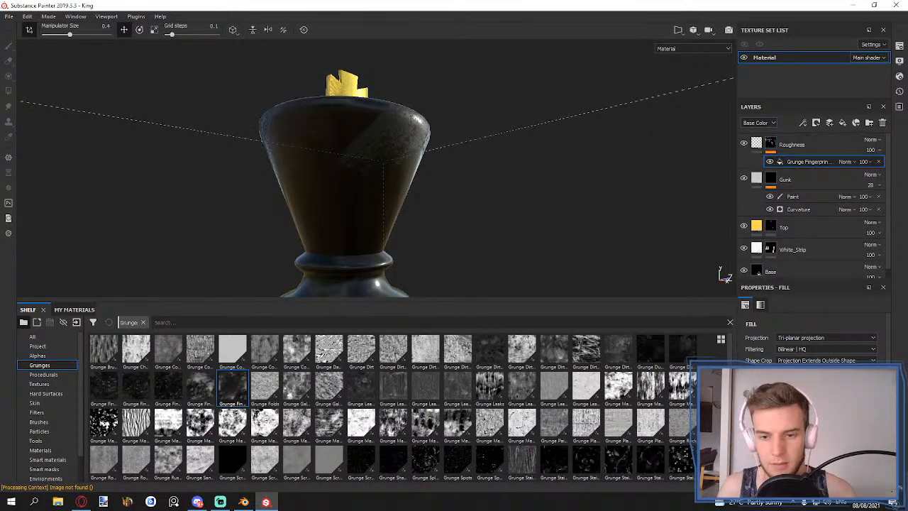
- Review the Roughness layer's grunge settings, material channels and the paint properties of its mask
scroll(814, 333, down, 1)
scroll(815, 333, down, 3)
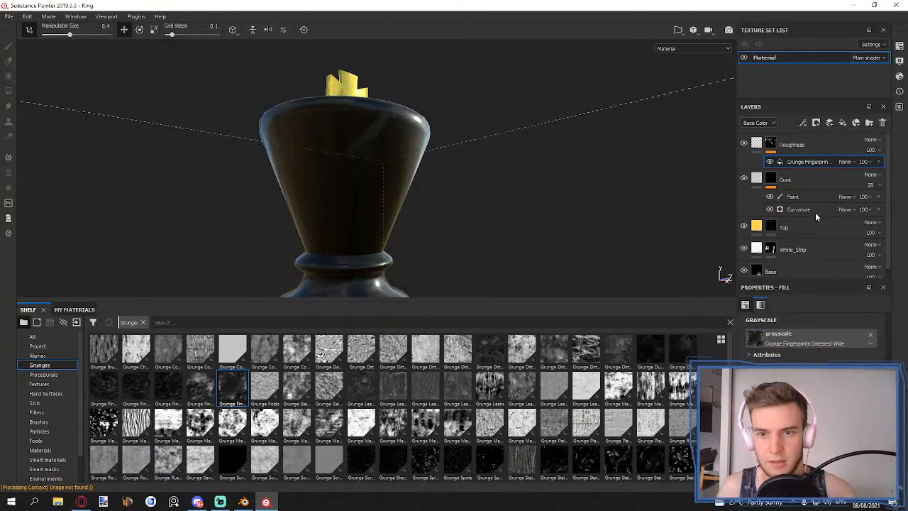
click(758, 144)
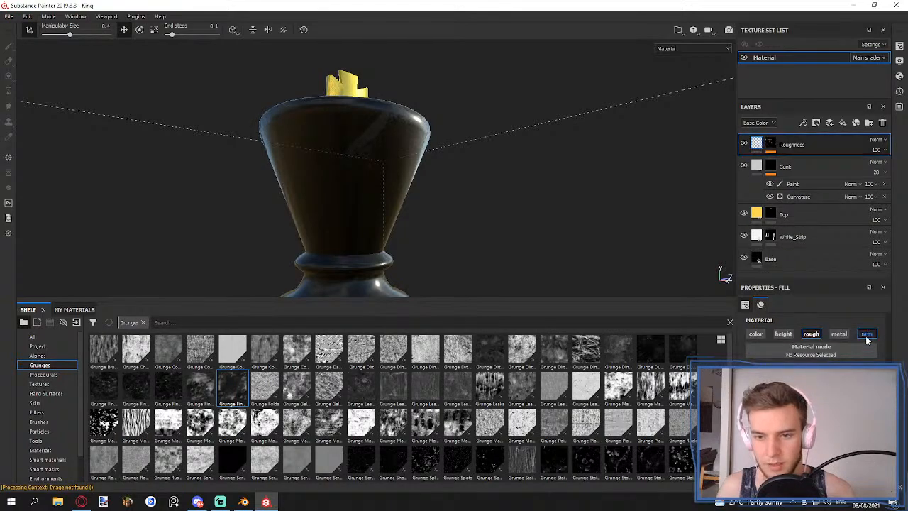
click(771, 145)
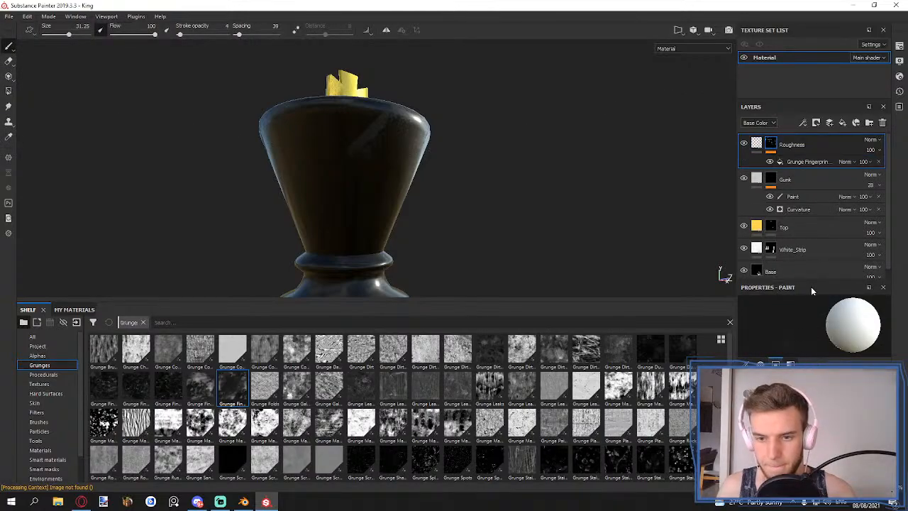
drag(808, 282, 808, 240)
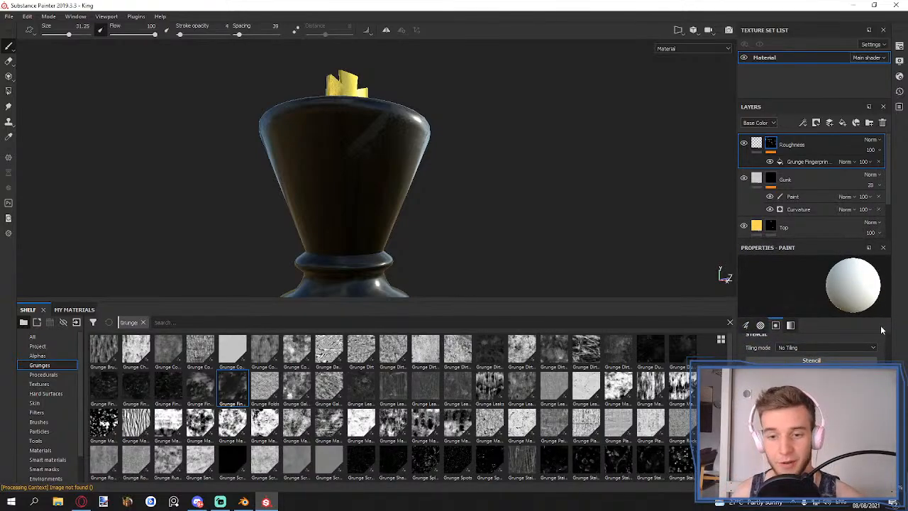
scroll(812, 347, up, 5)
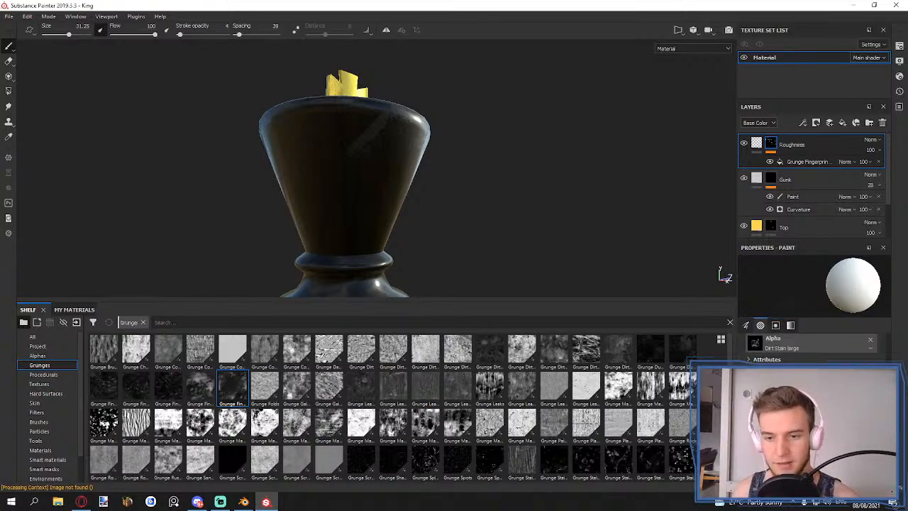
scroll(812, 347, up, 2)
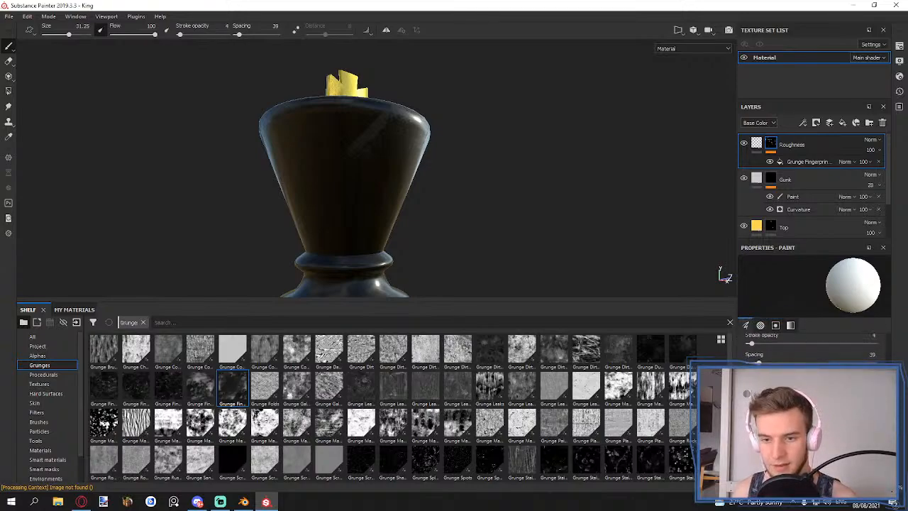
- Set the UV scale of the fingerprint grunge in the Roughness mask to 1.78
click(804, 163)
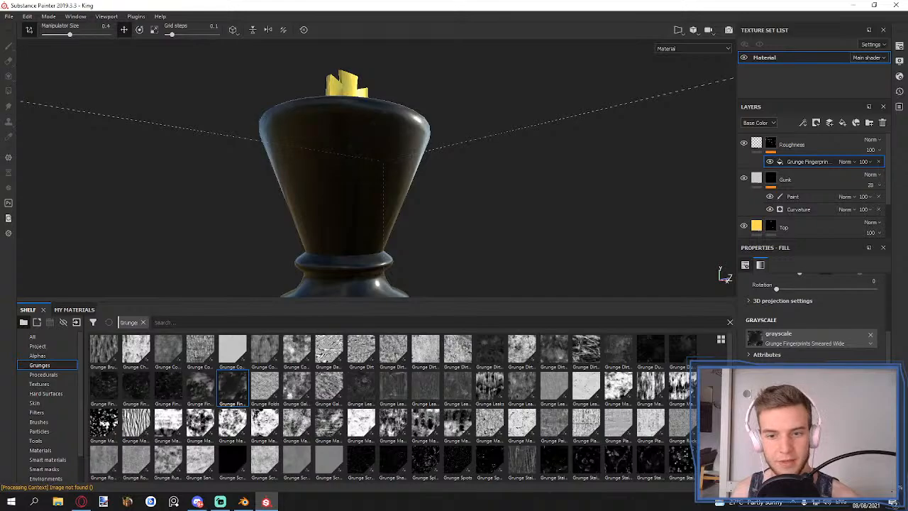
drag(888, 375, 888, 373)
scroll(839, 351, up, 2)
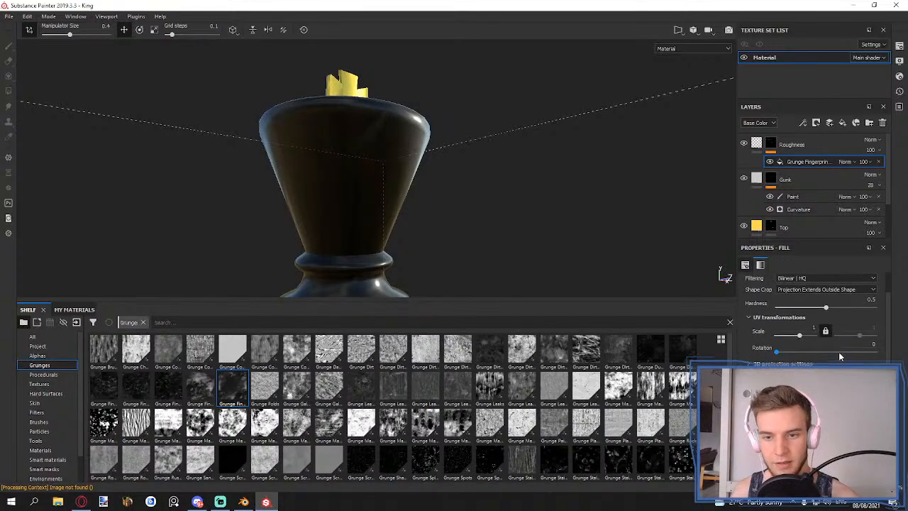
drag(803, 336, 800, 334)
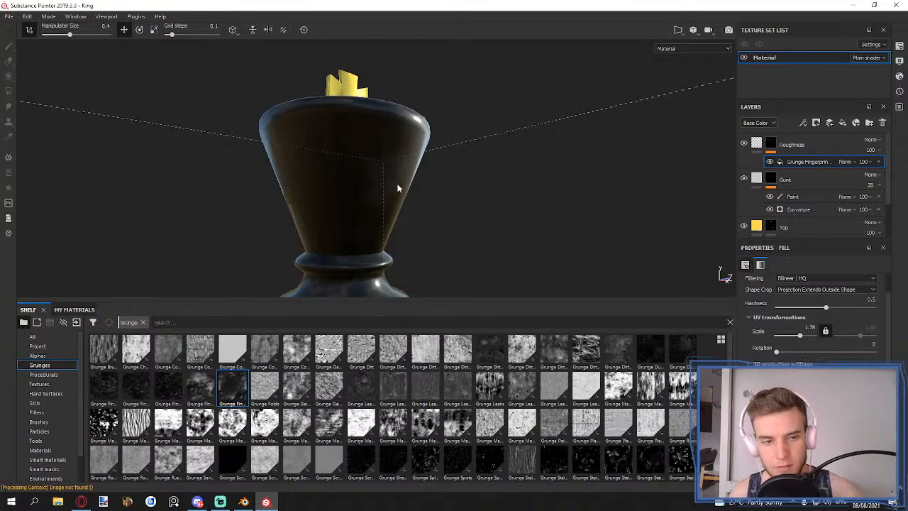
- Examine how the scaled fingerprint roughness looks on the king's head, body and base from several angles
alt+drag(400, 189, 404, 216)
alt+middle_drag(404, 216, 407, 136)
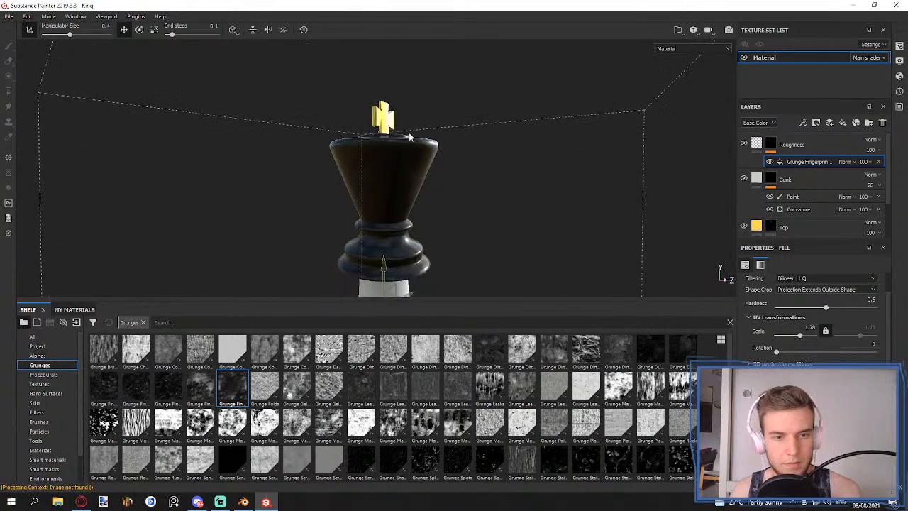
scroll(407, 135, up, 3)
mouse_move(407, 139)
alt+mouse_down()
mouse_move(399, 168)
mouse_move(412, 149)
alt+mouse_up()
click(759, 144)
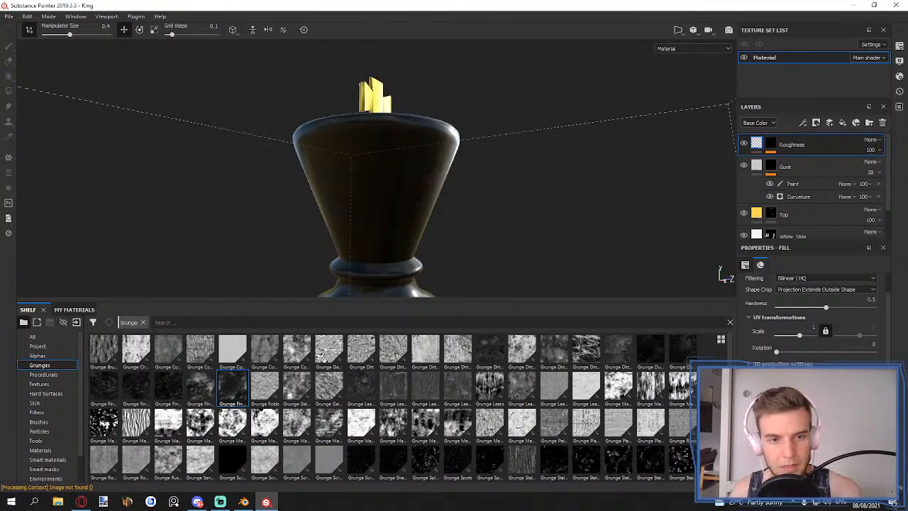
scroll(468, 221, down, 3)
alt+drag(468, 221, 475, 198)
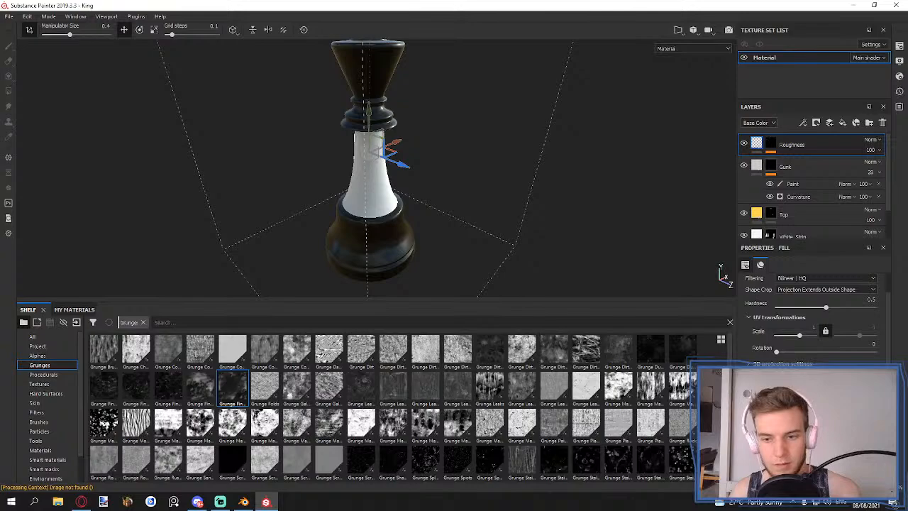
scroll(480, 147, down, 5)
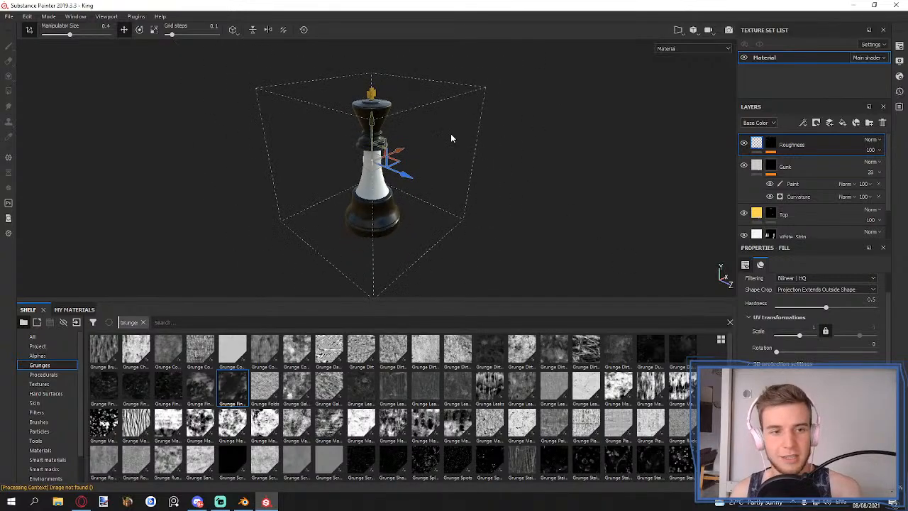
scroll(439, 140, up, 6)
alt+drag(437, 141, 426, 210)
- Switch the layer stack to the Roughness channel and set the Roughness layer's opacity to 50
click(770, 151)
click(793, 164)
scroll(449, 185, down, 3)
alt+drag(449, 182, 418, 154)
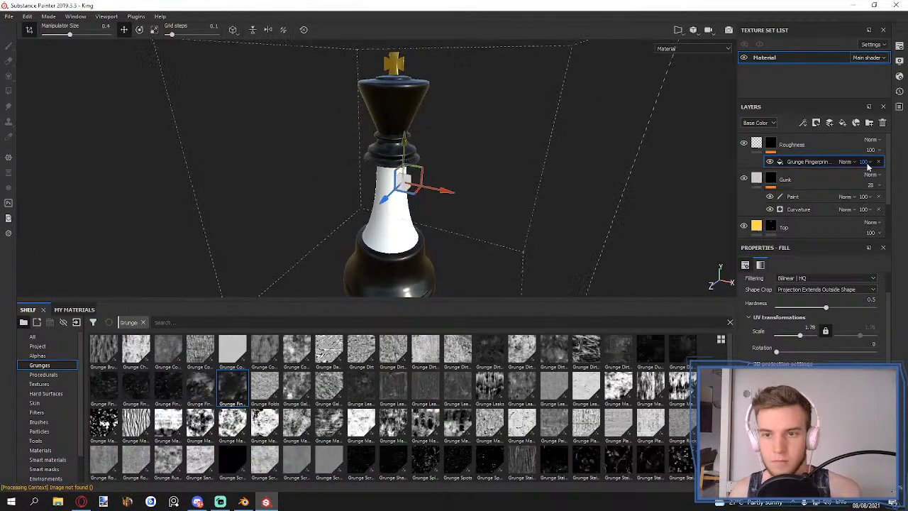
click(757, 122)
click(756, 147)
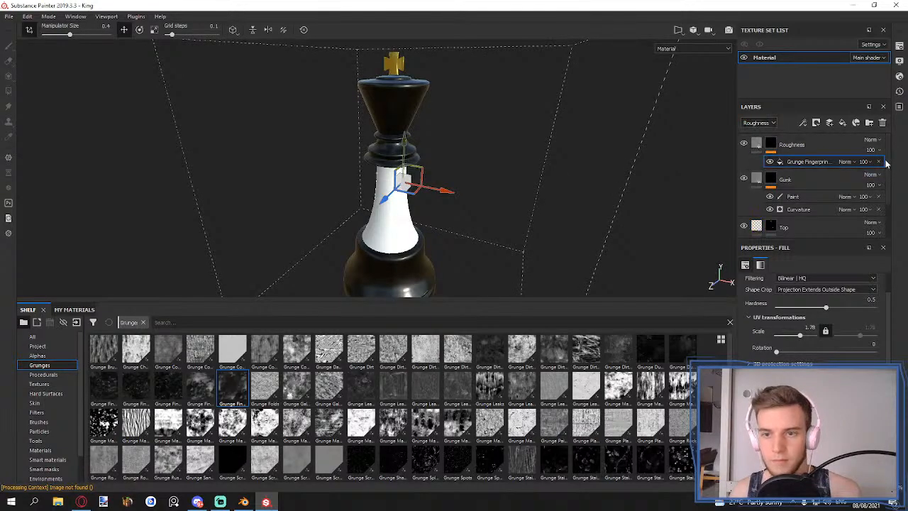
click(878, 150)
mouse_move(880, 169)
mouse_down()
mouse_move(890, 170)
mouse_move(870, 169)
mouse_up()
click(879, 151)
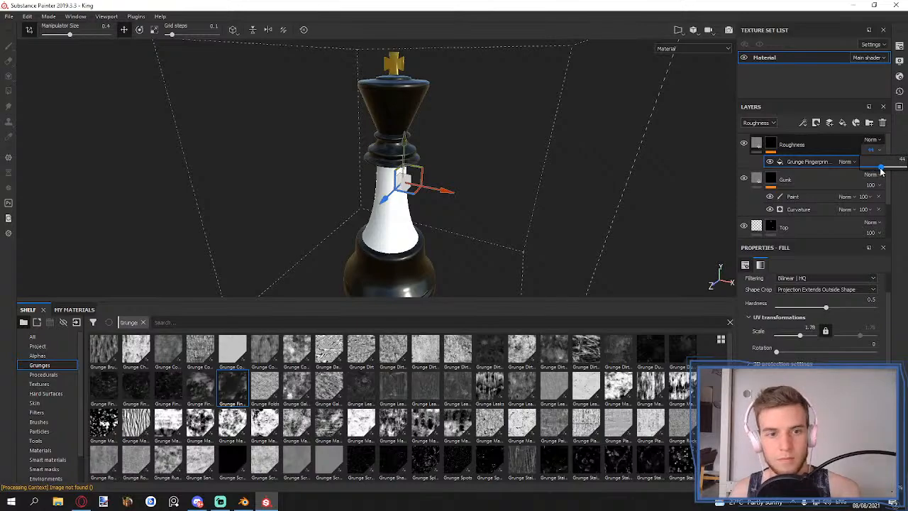
drag(883, 169, 883, 168)
scroll(571, 135, down, 3)
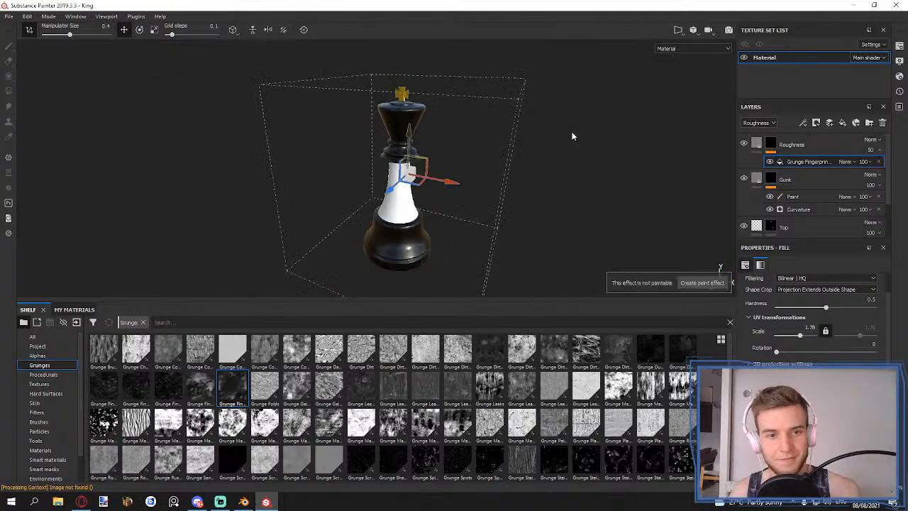
- Examine the toned-down fingerprint roughness on the king's head, body and base from several angles
click(758, 143)
alt+drag(464, 133, 448, 145)
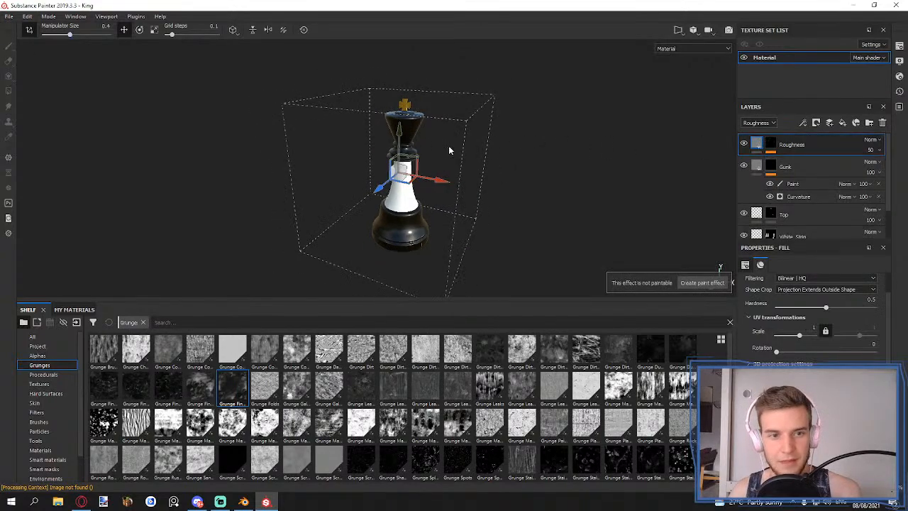
click(771, 144)
mouse_move(503, 154)
alt+mouse_down()
mouse_move(443, 158)
mouse_move(426, 122)
alt+mouse_up()
scroll(401, 127, up, 3)
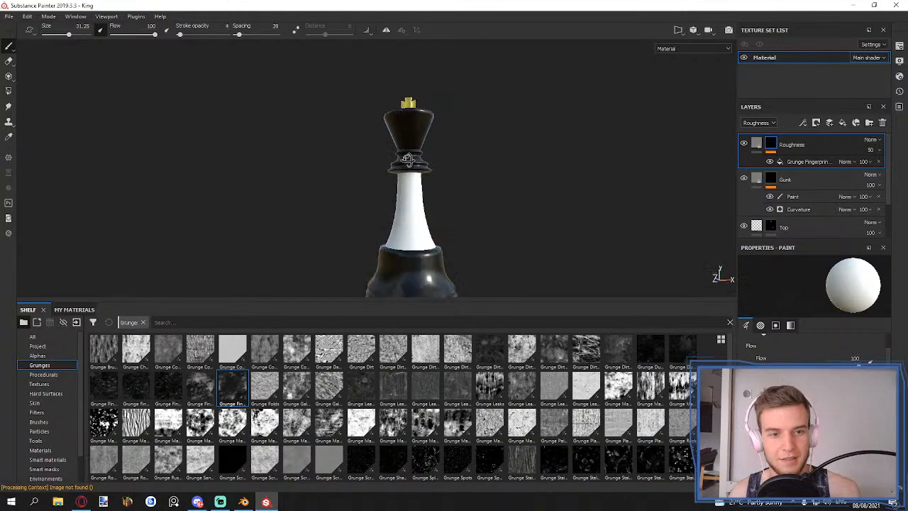
alt+drag(419, 158, 456, 191)
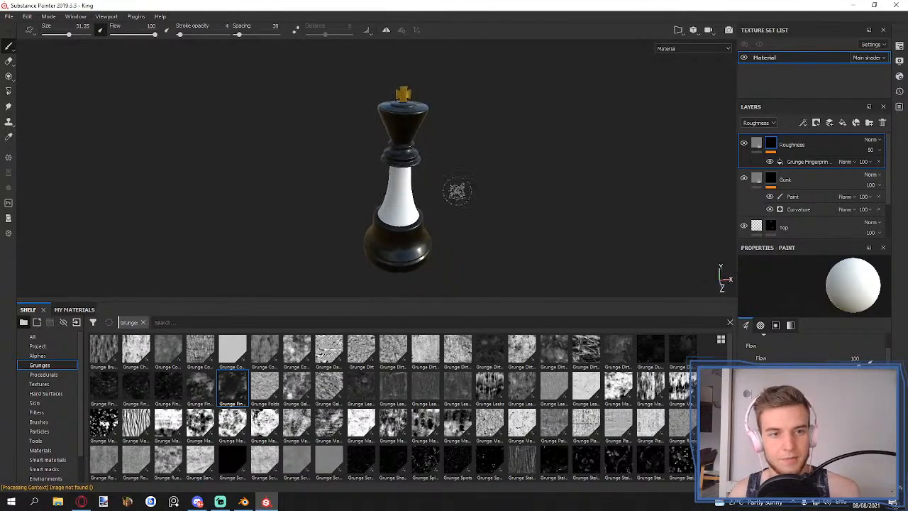
alt+middle_drag(456, 191, 424, 182)
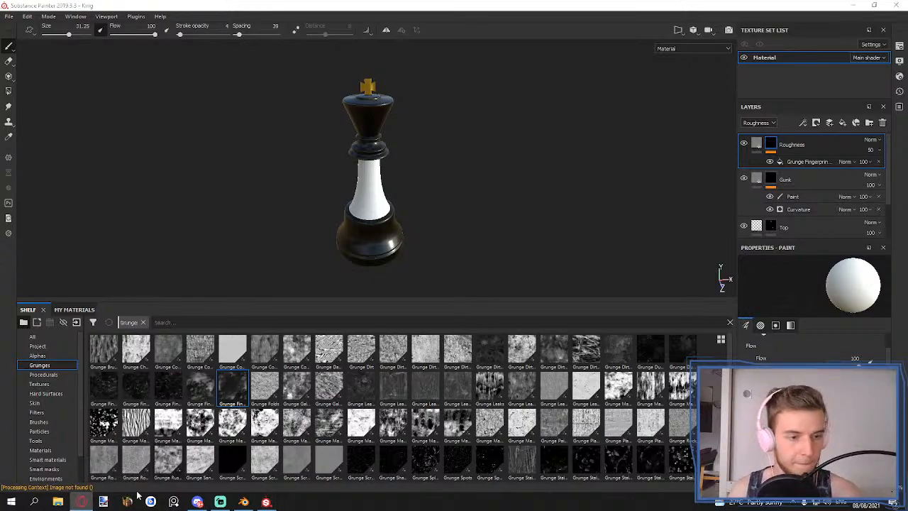
- In File Explorer, create a folder named Textures inside BLENDER_PROJECTS\13_Practice_Modeling on the D: drive
click(57, 502)
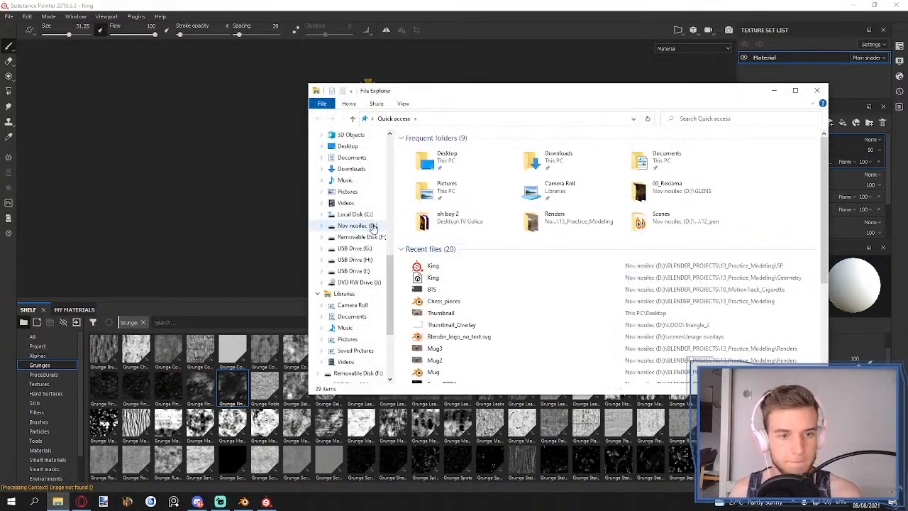
click(372, 227)
double_click(568, 165)
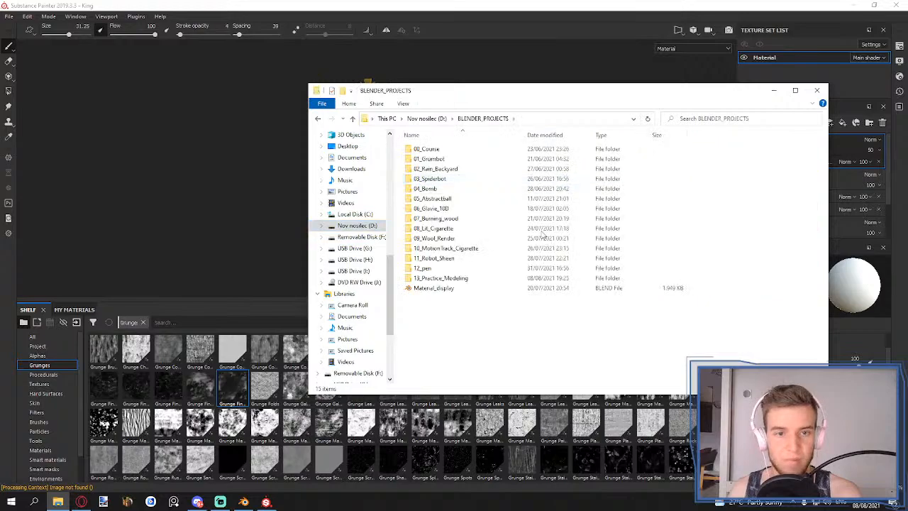
double_click(447, 279)
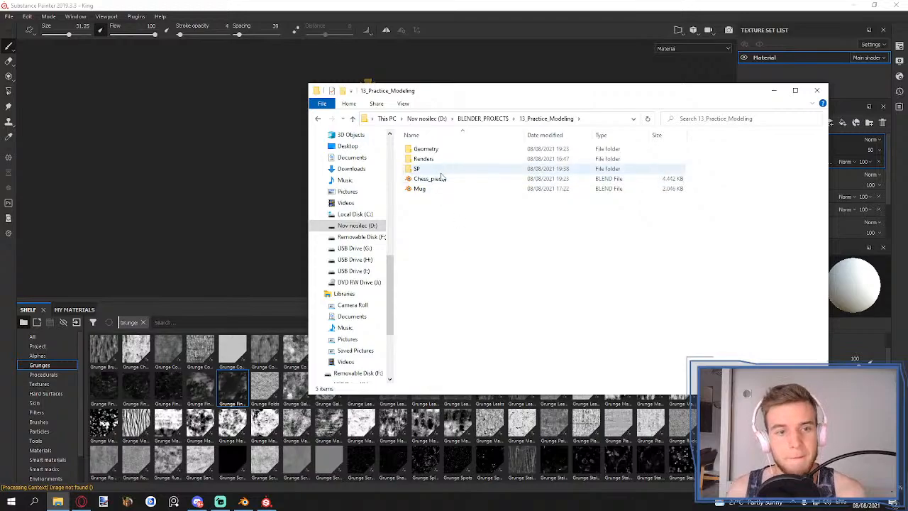
right_click(457, 226)
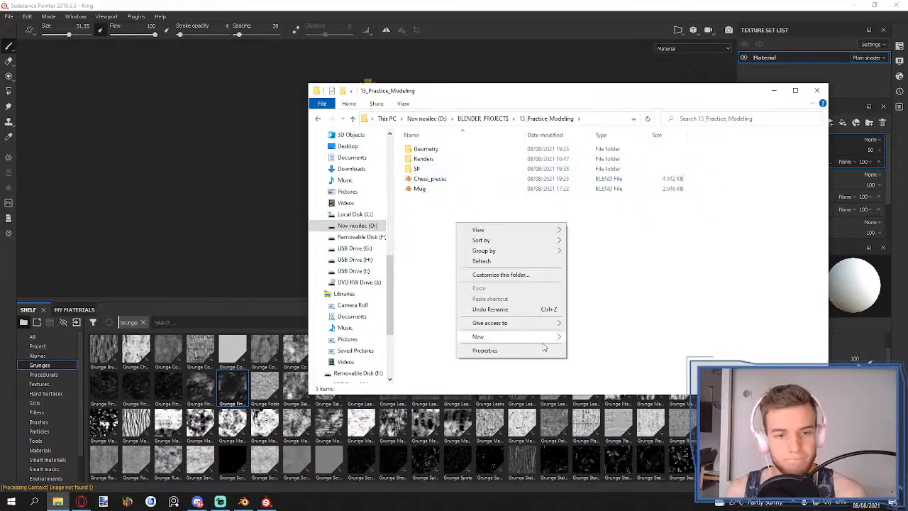
mouse_move(511, 335)
click(585, 338)
key(BackSpace)
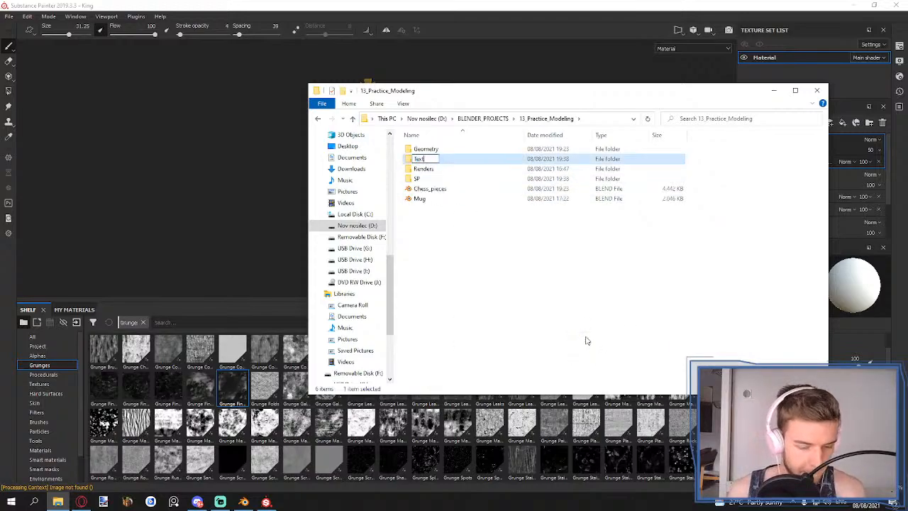
key(Return)
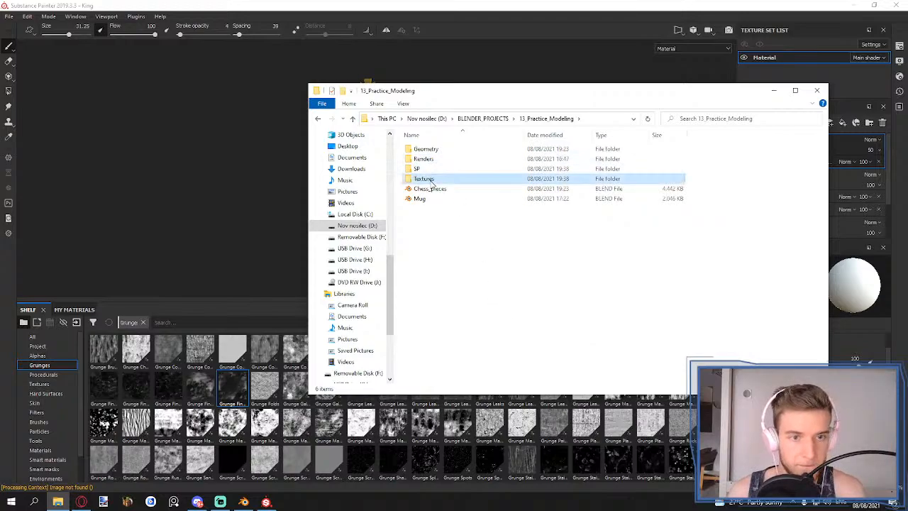
- Create a subfolder named Texture inside the Textures folder
double_click(425, 178)
right_click(478, 217)
click(600, 330)
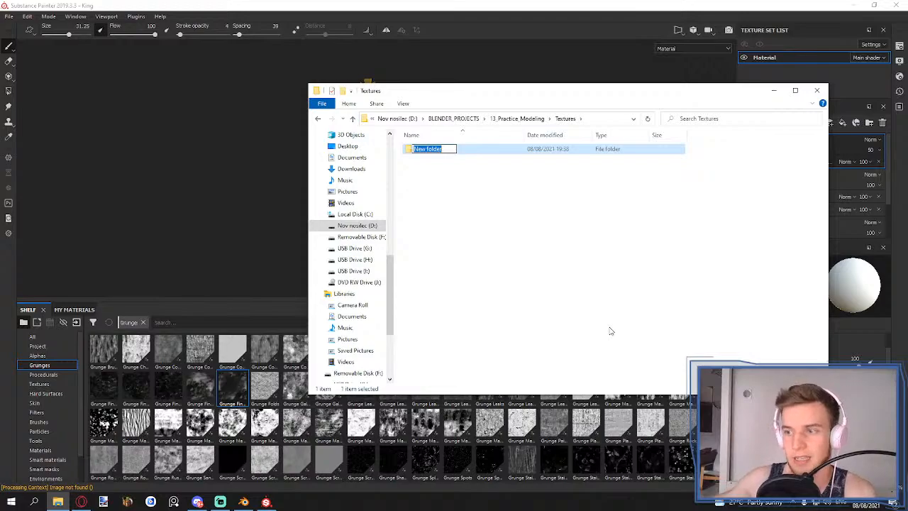
text(Texture)
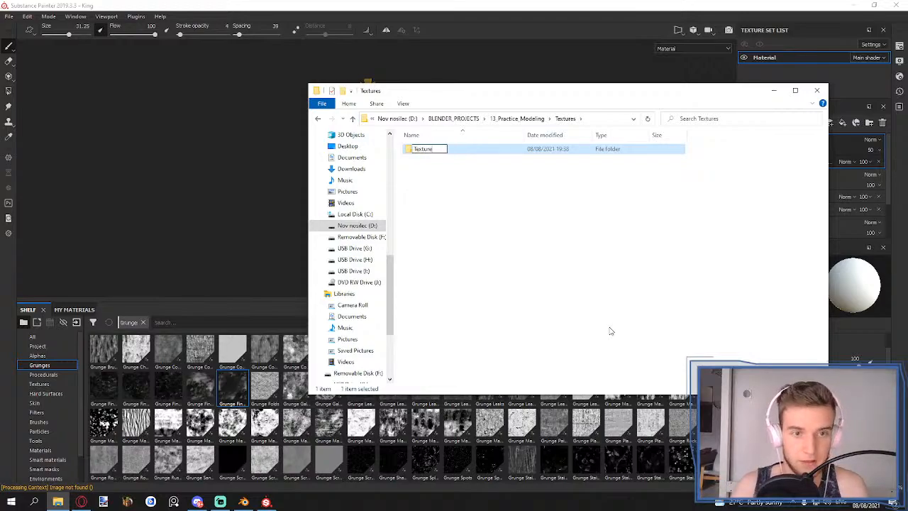
key(Return)
click(605, 309)
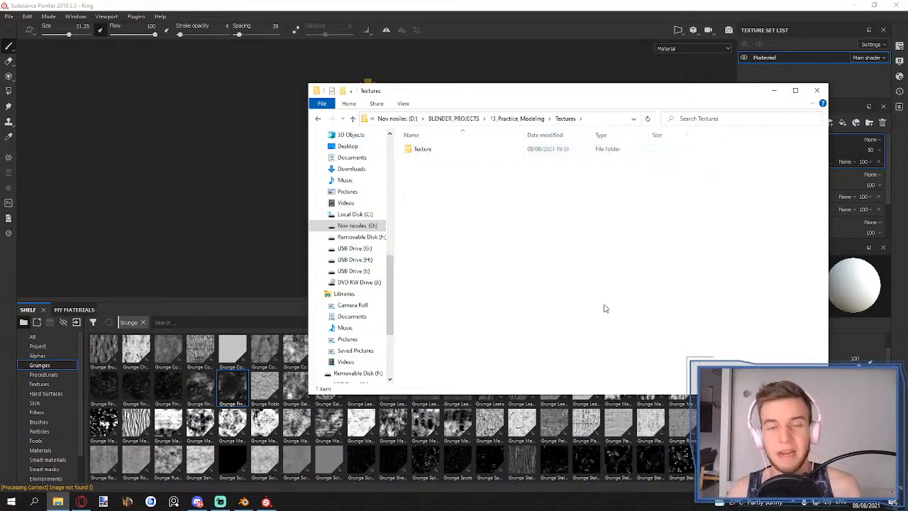
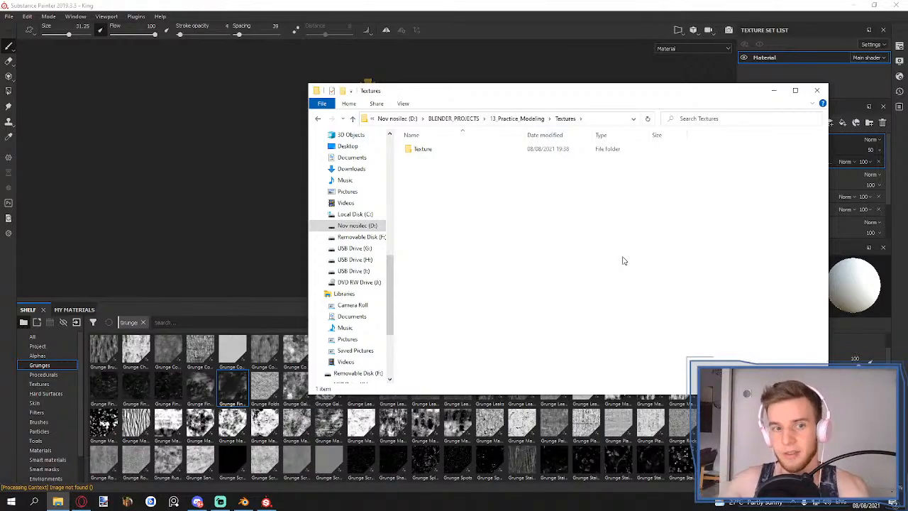
- Return to Substance Painter and add a new export preset in the texture export configuration
click(564, 5)
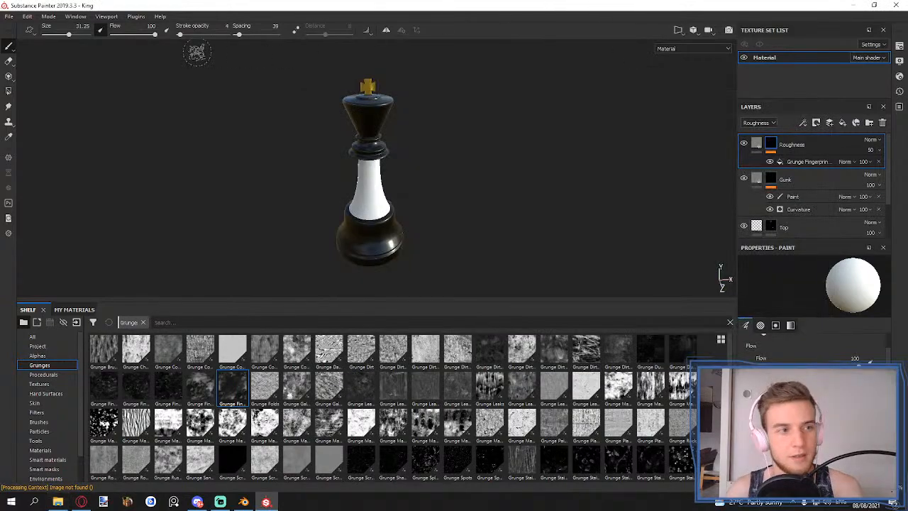
click(9, 17)
click(59, 185)
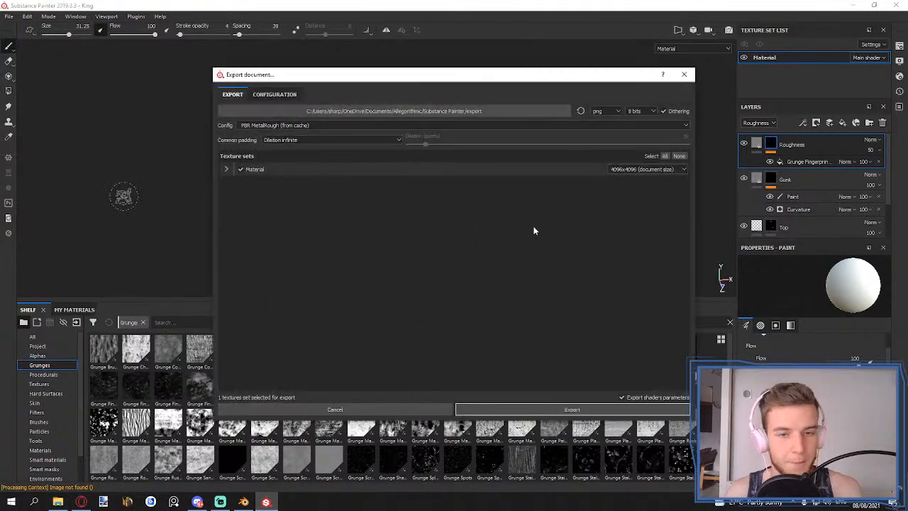
click(276, 94)
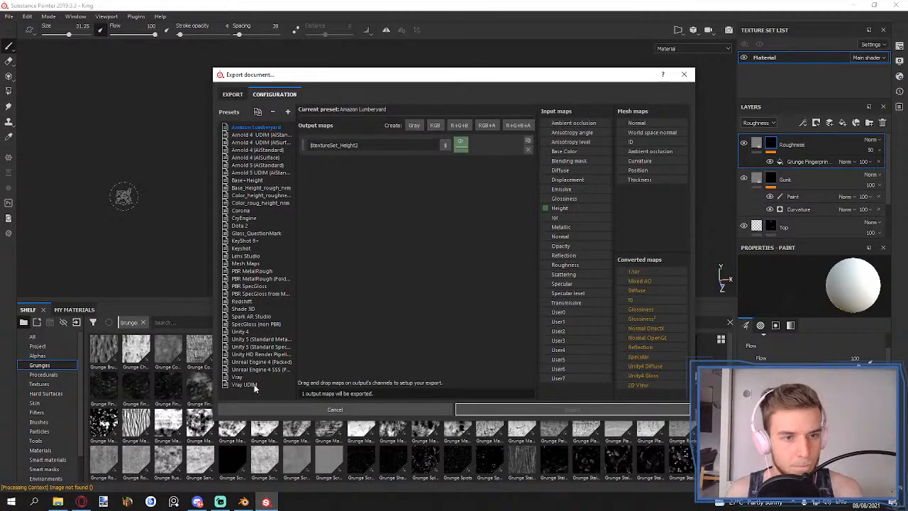
click(287, 112)
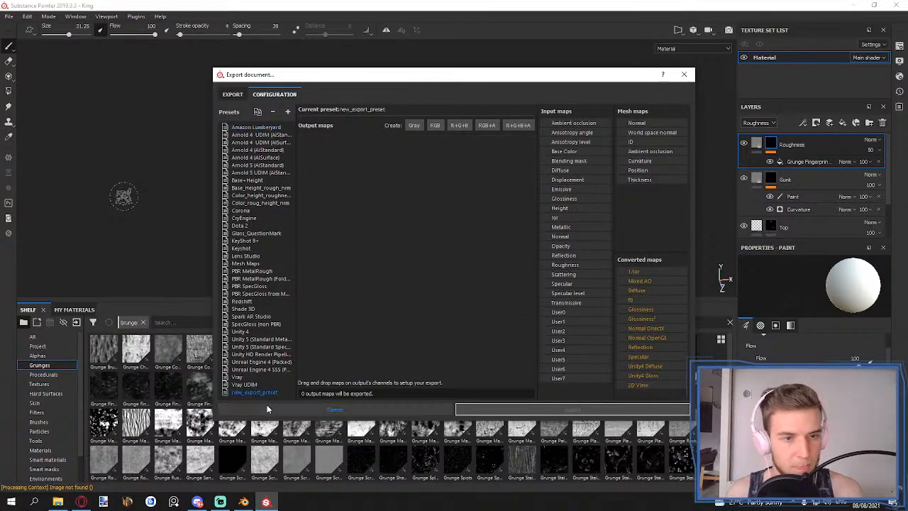
double_click(253, 392)
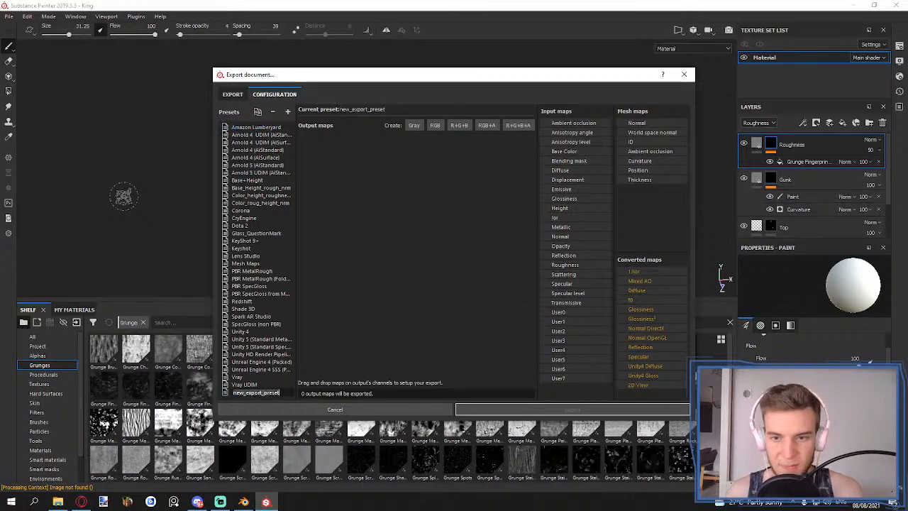
click(684, 74)
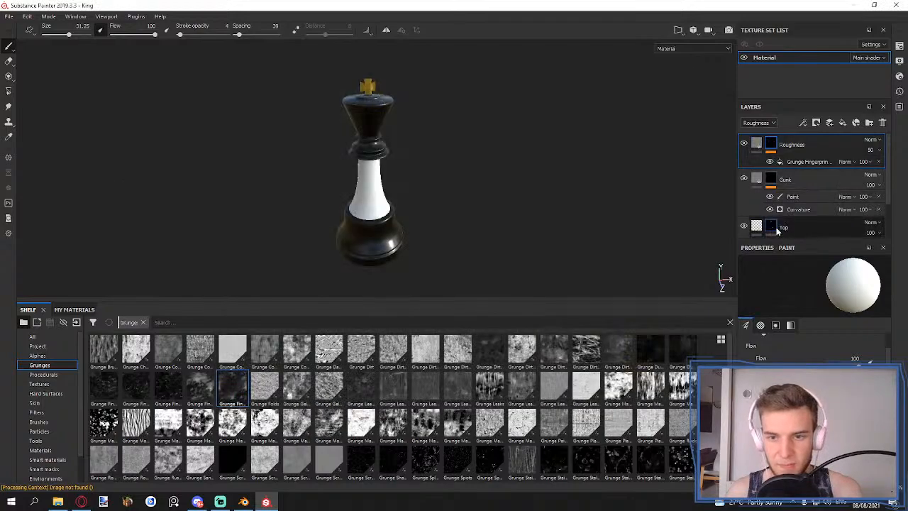
click(756, 144)
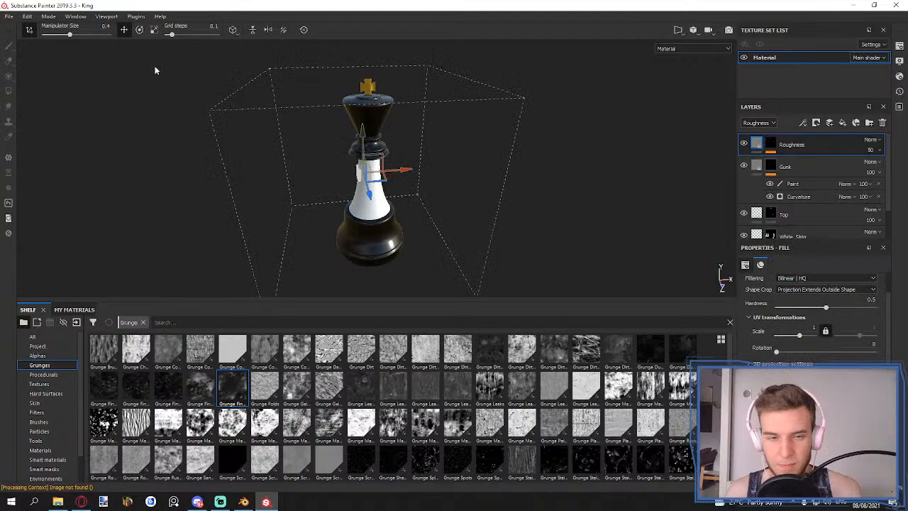
click(8, 15)
click(69, 188)
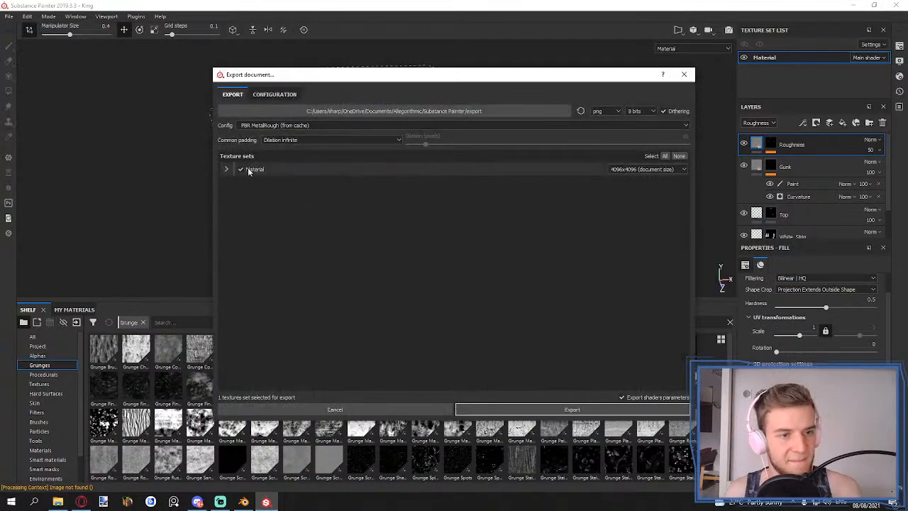
click(274, 95)
click(287, 112)
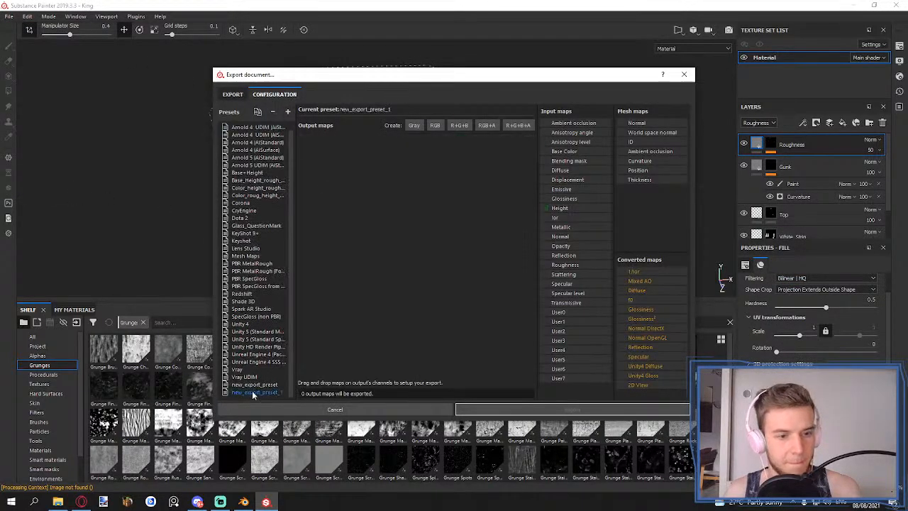
right_click(256, 392)
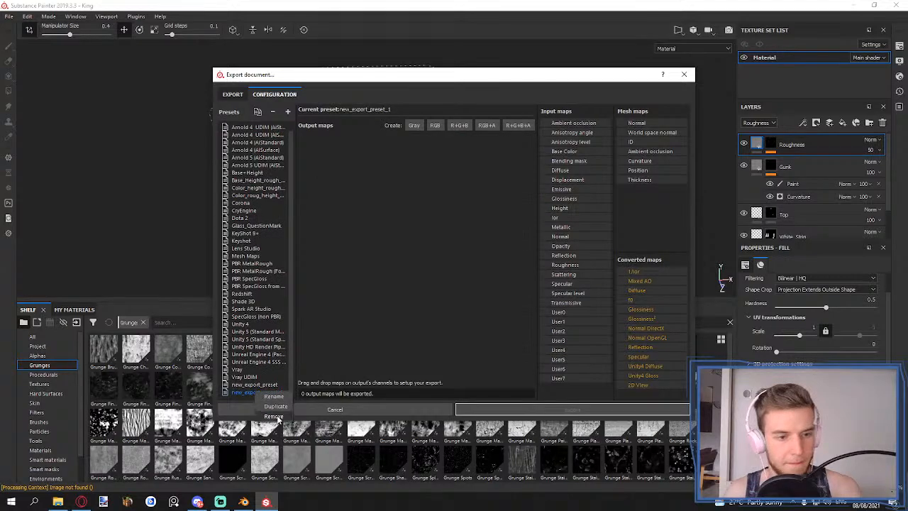
click(274, 416)
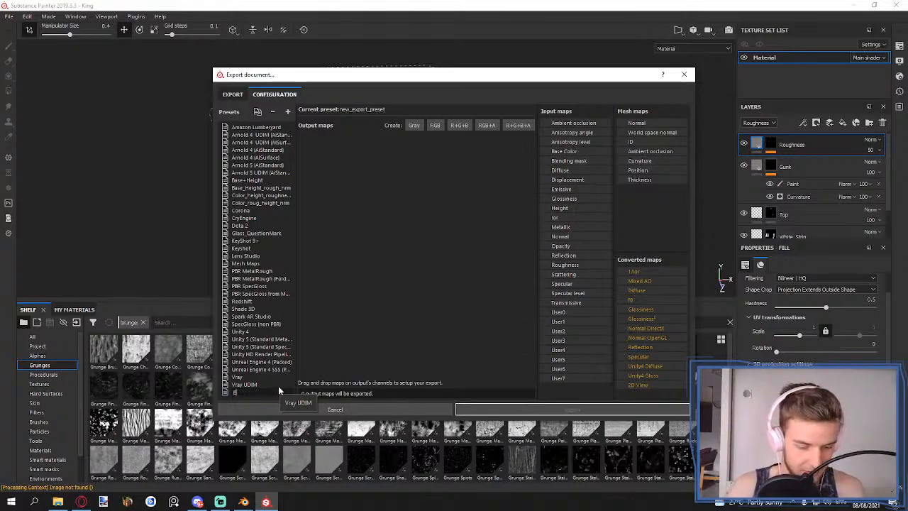
- Rename the new export preset to Export and add an RGB output map to it
click(278, 386)
click(240, 392)
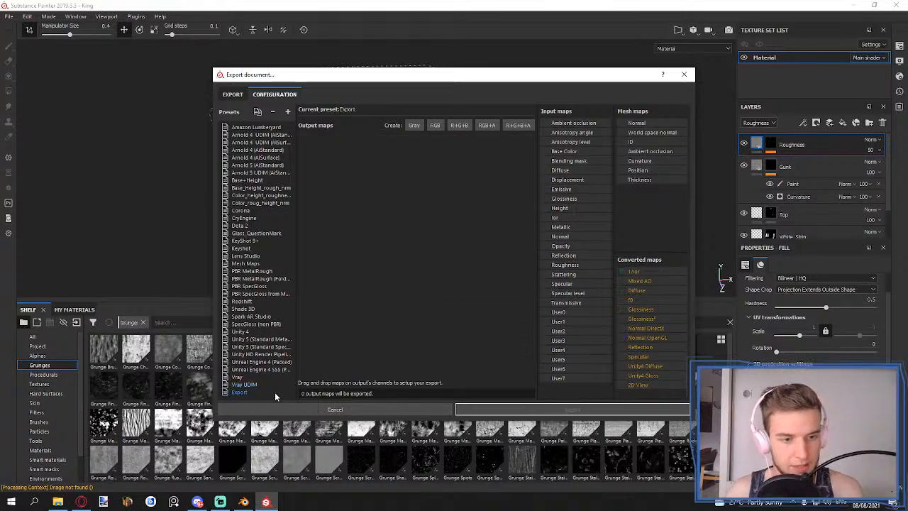
click(435, 126)
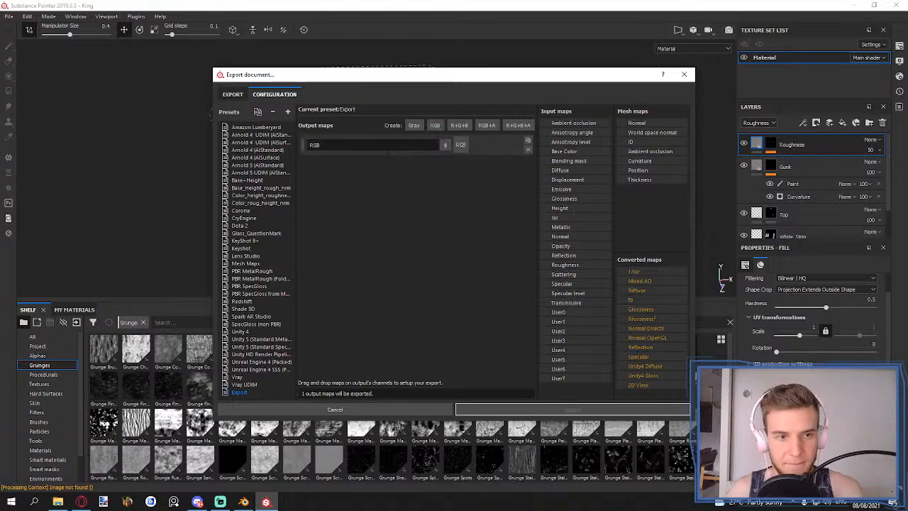
- Review the output maps and their naming in the Arnold 4 (AiSurface), Arnold 4 (AiStandard) and Arnold 5 (AiStandard) presets, and return to the Export preset
click(267, 157)
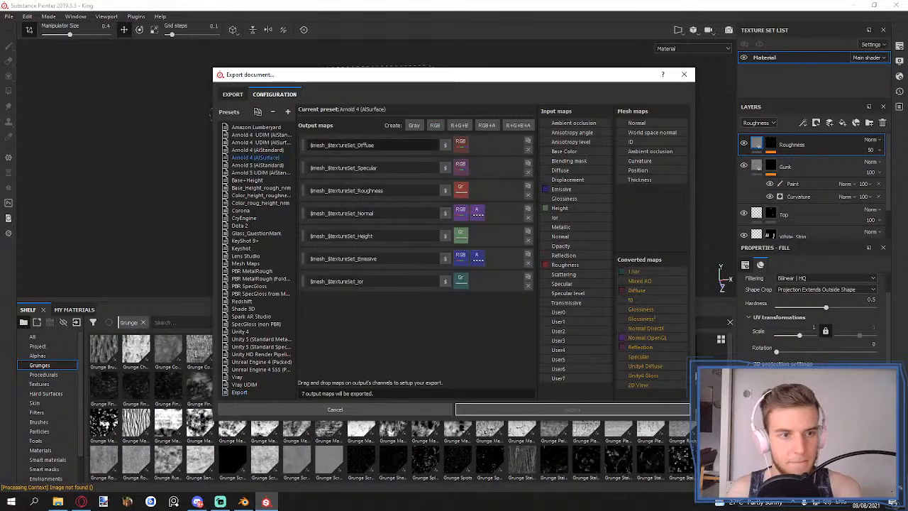
click(260, 151)
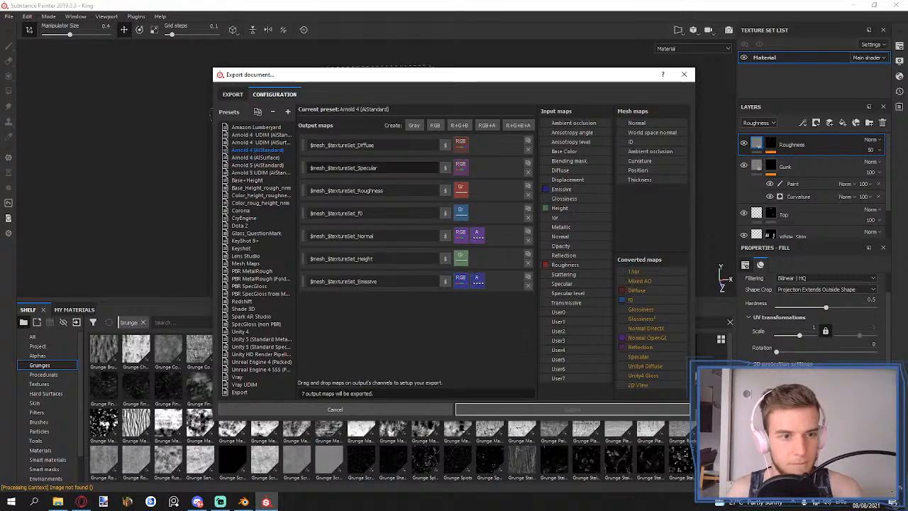
click(268, 165)
click(376, 145)
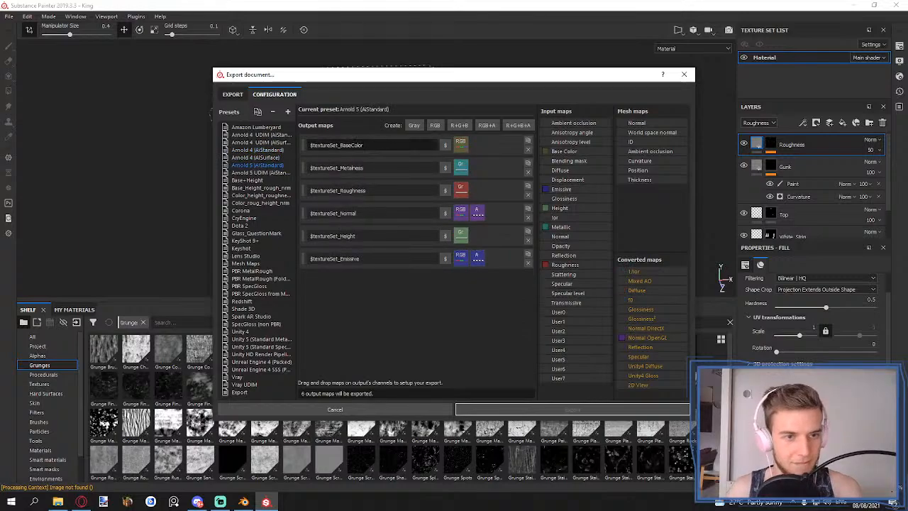
click(248, 393)
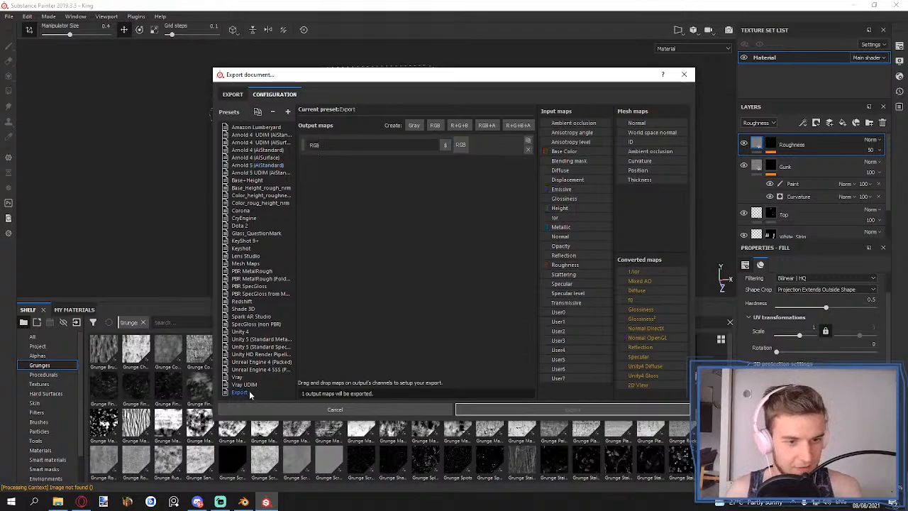
- Name the Export preset's RGB output map $textureSet_BaseColor and assign the Base Color input map to its RGB channels
drag(339, 145, 280, 154)
text($textureSet_BaseColor)
click(390, 177)
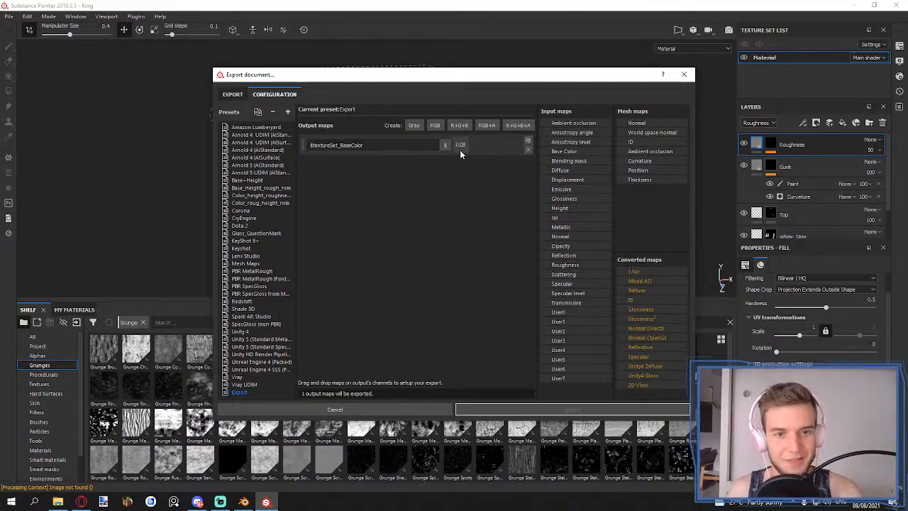
click(268, 166)
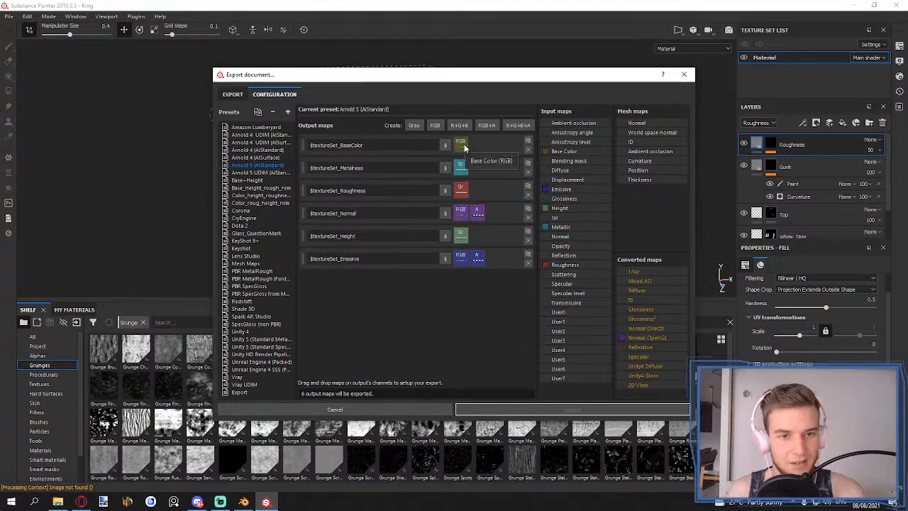
click(257, 392)
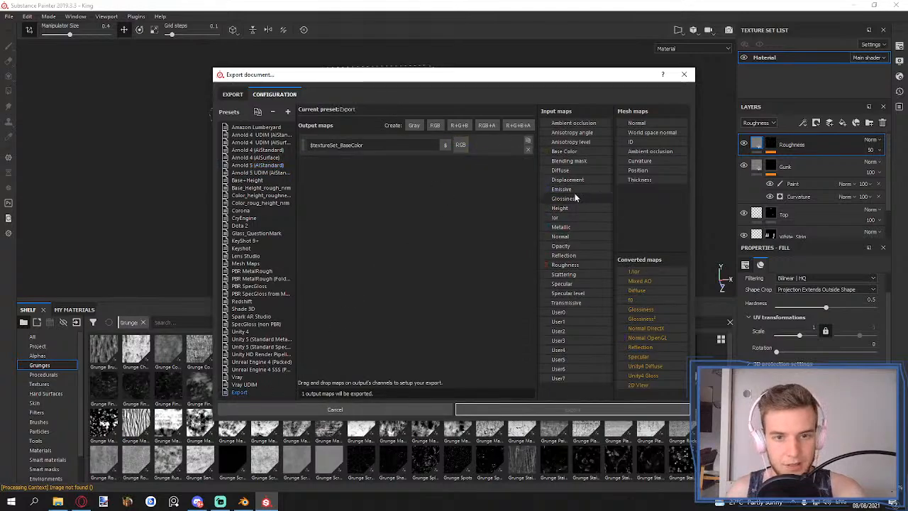
drag(573, 151, 461, 147)
click(490, 163)
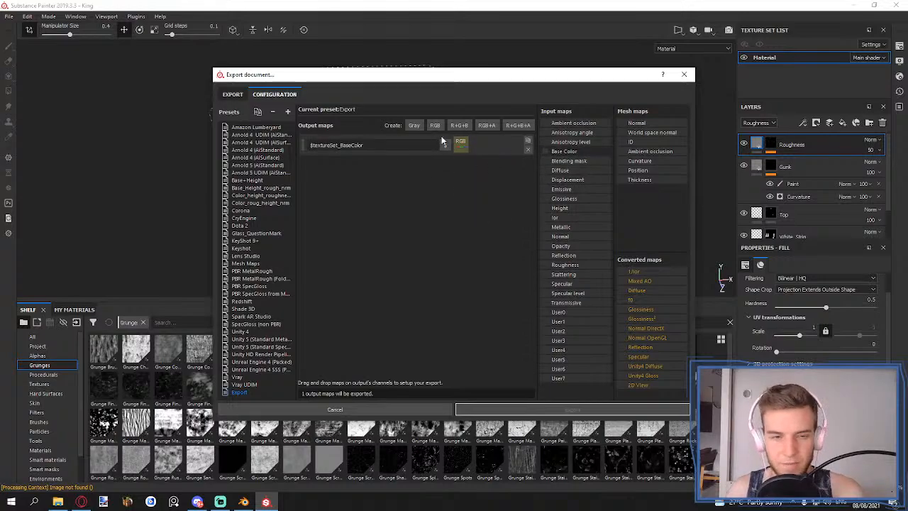
- Add a grayscale output map named $textureSet_Height and assign the Height input map to its gray channel
click(415, 125)
double_click(320, 167)
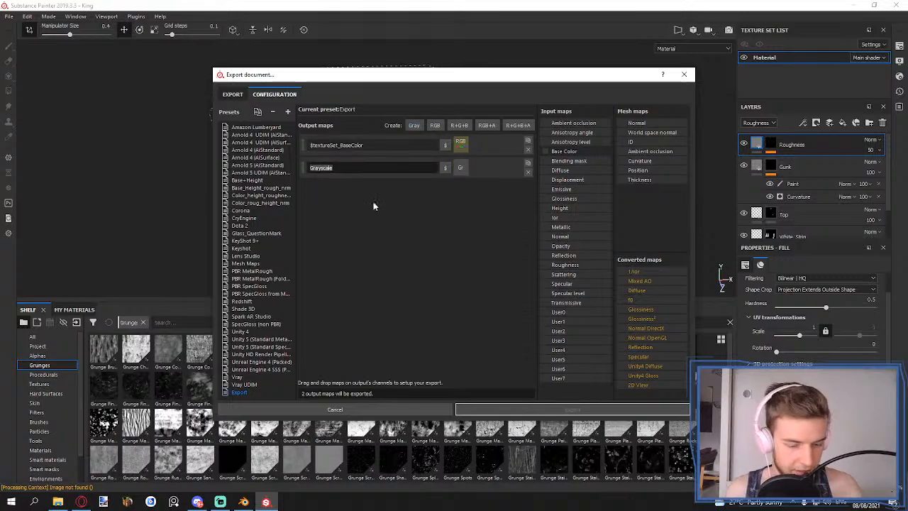
text($textureSet_BaseColor)
drag(364, 168, 341, 169)
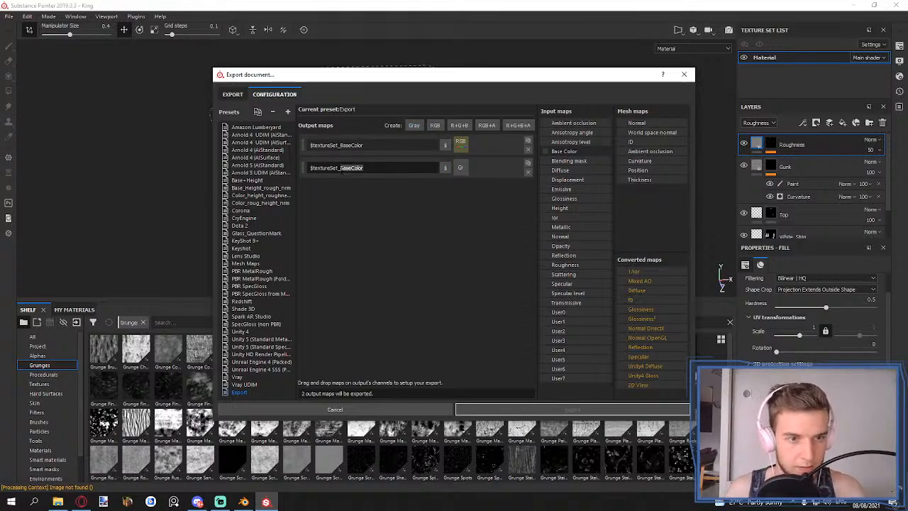
text(G)
text(e)
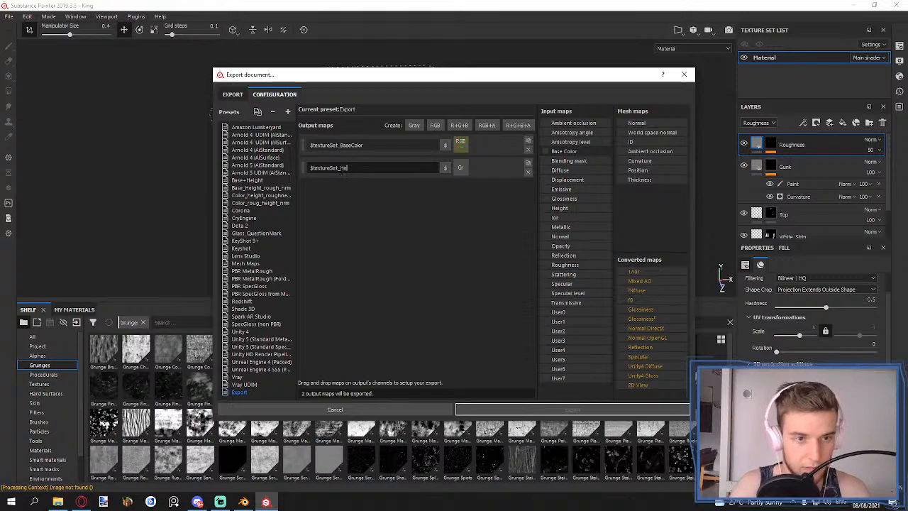
text(ight)
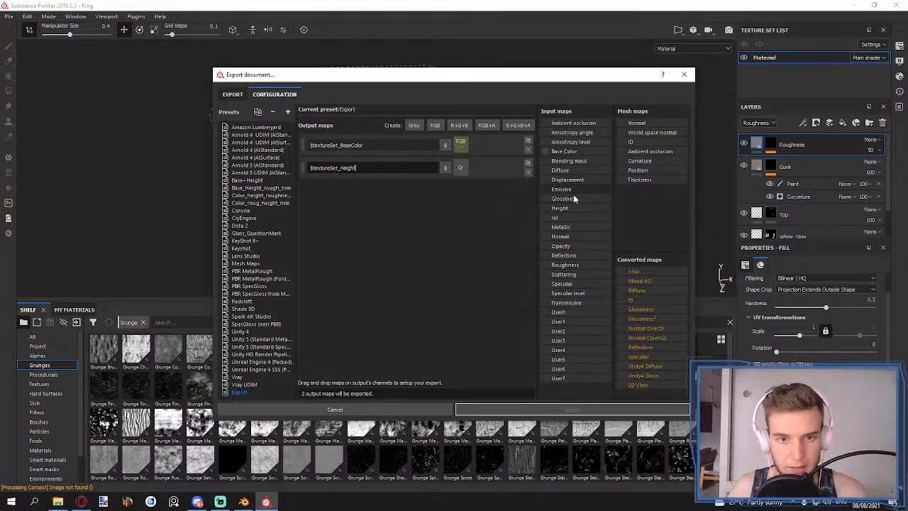
drag(560, 208, 463, 166)
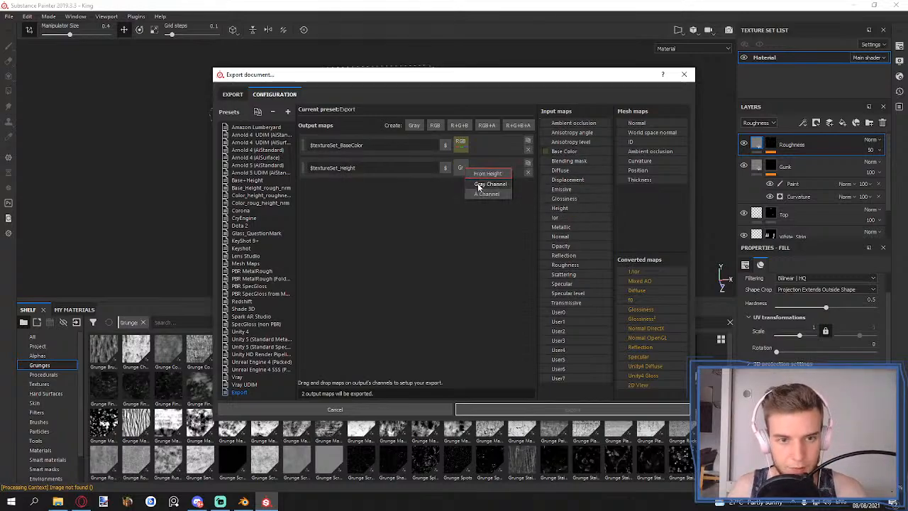
click(476, 183)
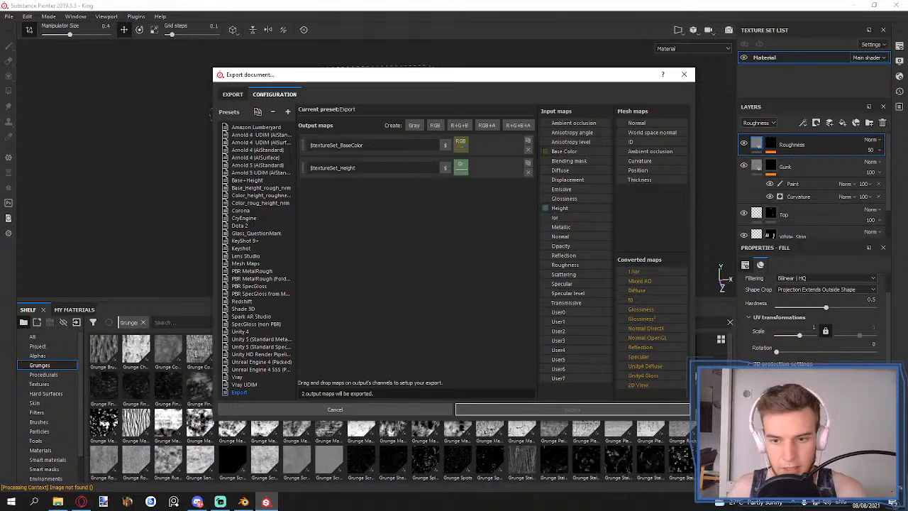
- Add a grayscale output map named $textureSet_Roughness and assign the Roughness input map to its gray channel
click(413, 125)
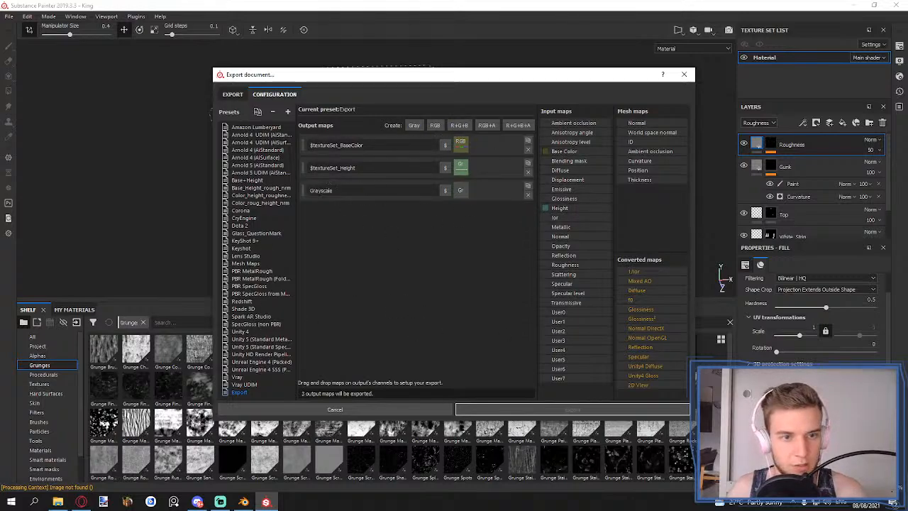
text($textureSet_BaseColor)
drag(376, 192, 339, 191)
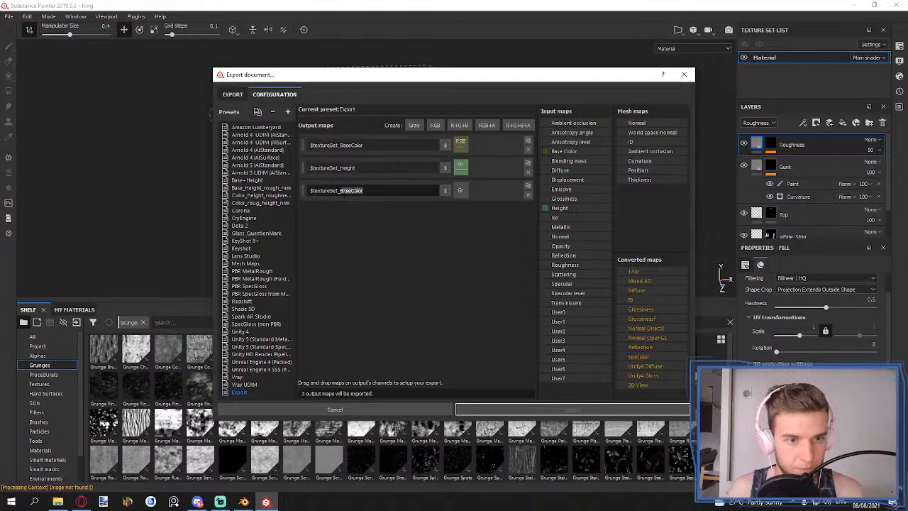
text(Roughness)
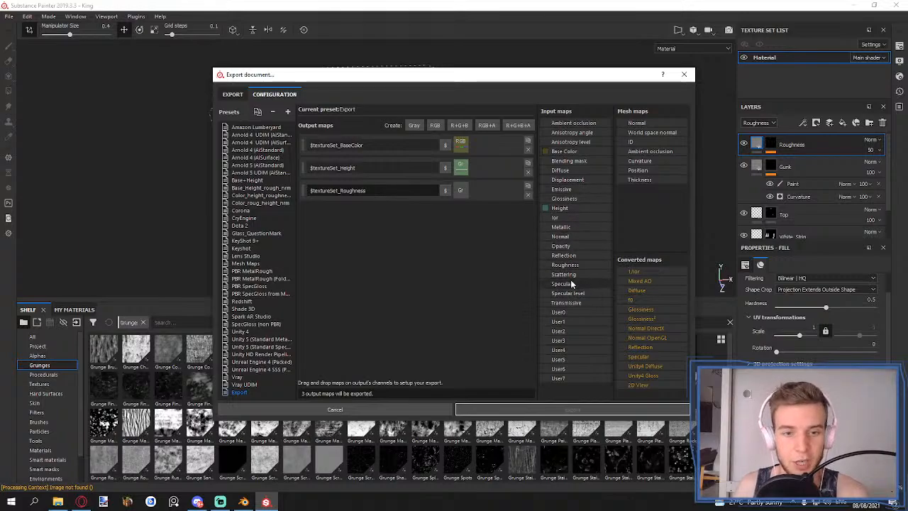
drag(565, 268, 461, 190)
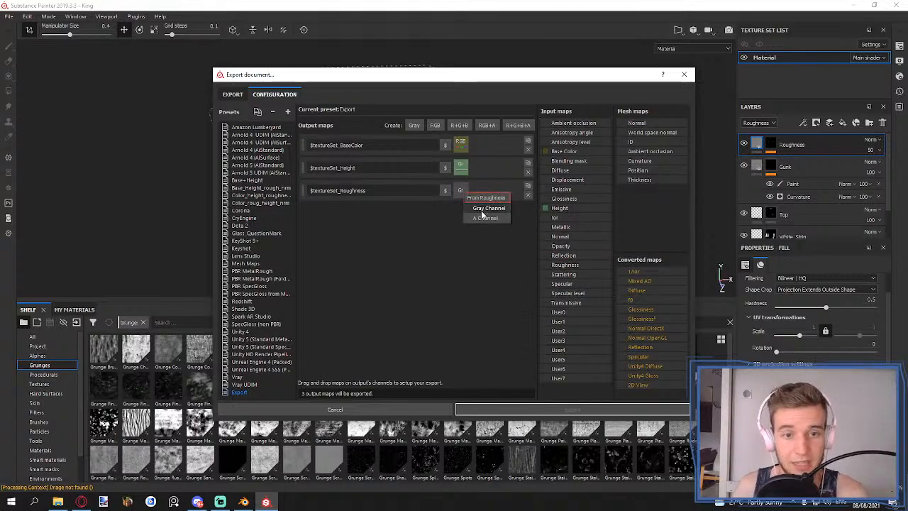
click(482, 211)
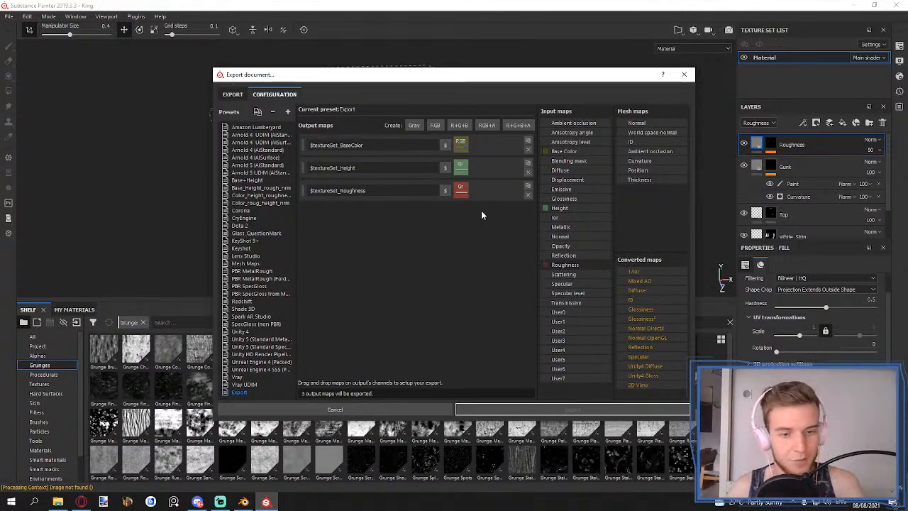
- Add a grayscale output map named $textureSet_Metal and assign the Metallic input map to its gray channel
click(417, 127)
drag(343, 214, 305, 215)
text($textureSet_BaseColor)
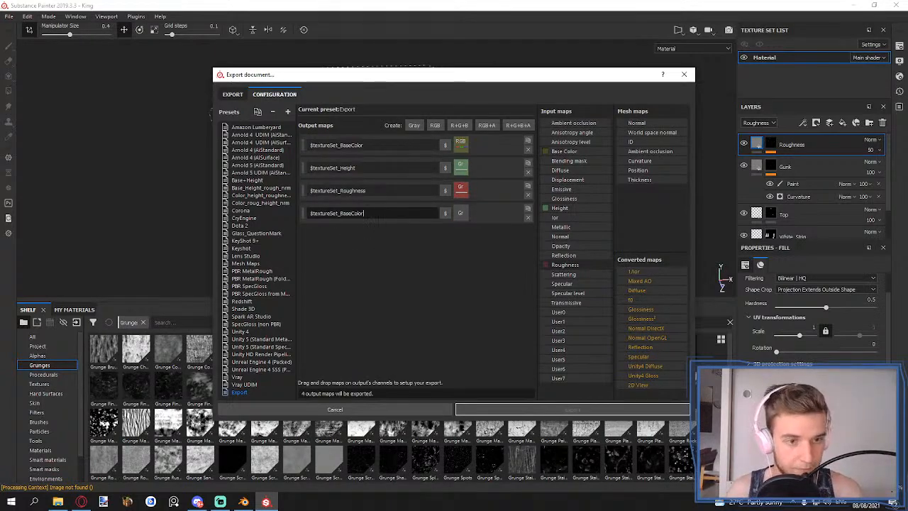
key(shift+Left)
key(shift+Left)
key(shift+Left)
key(shift+Left)
key(shift+Left)
key(shift+Left)
key(shift+Left)
key(shift+Left)
key(shift+Left)
text(N)
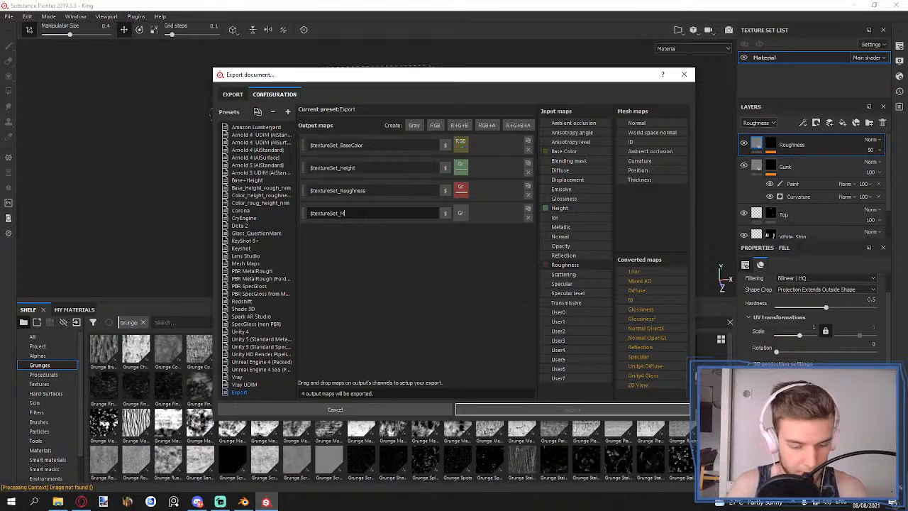
key(BackSpace)
text(Metal)
click(388, 231)
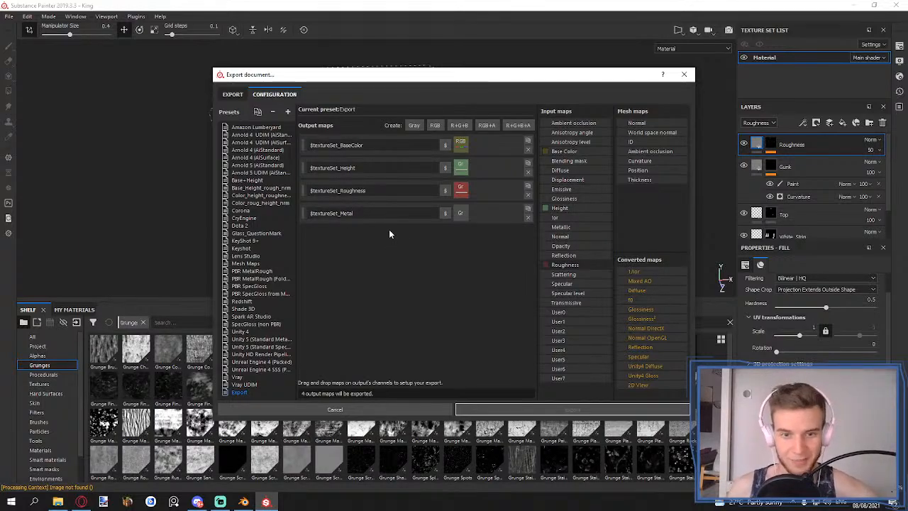
drag(568, 227, 463, 212)
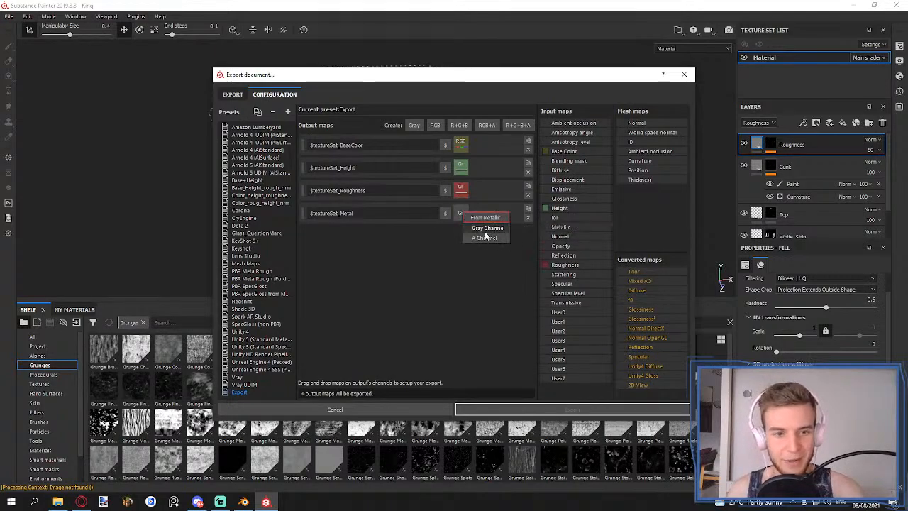
click(487, 228)
- Following the Arnold 5 (AiStandard) preset, add an RGB+A output map named $textureSet_Normal to Export and assign Normal to its RGB and alpha channels
click(272, 166)
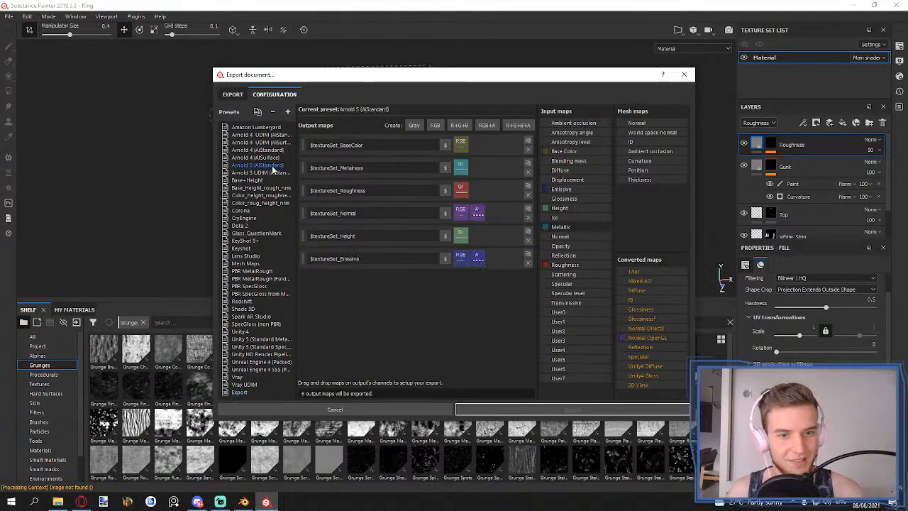
click(240, 392)
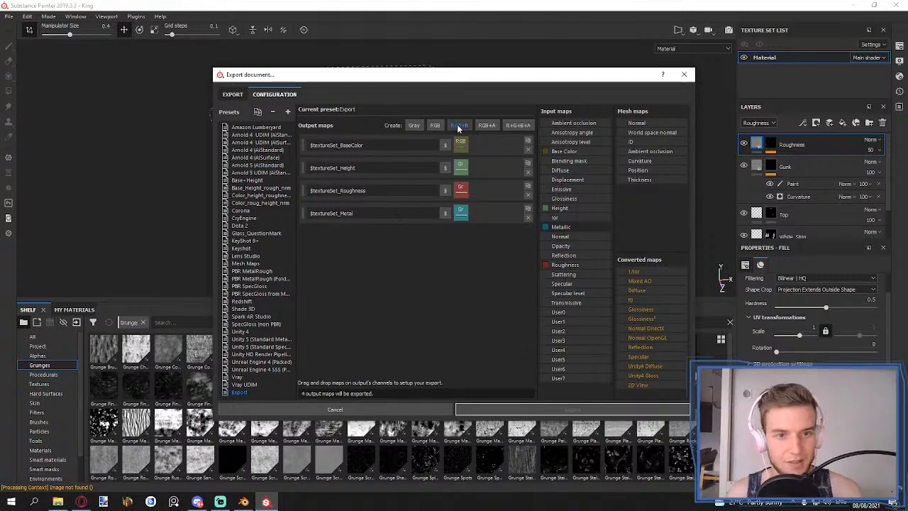
click(487, 126)
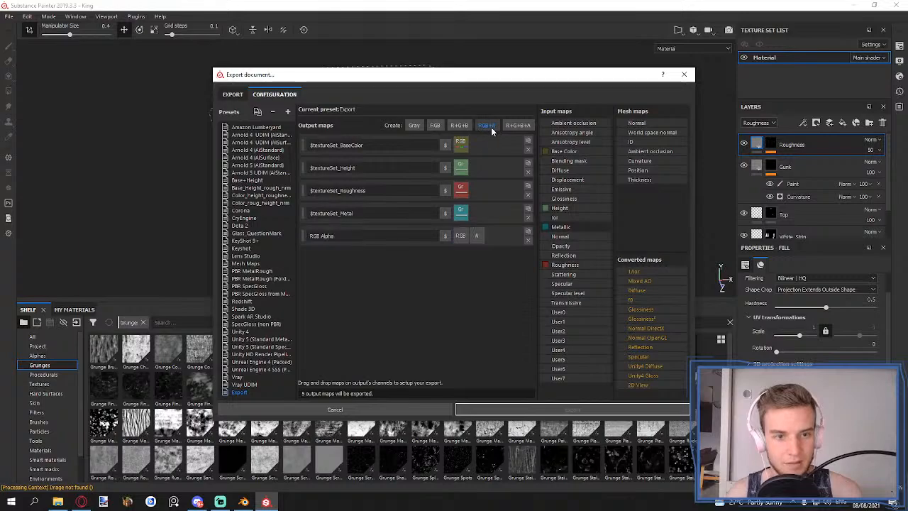
text($textureSet_BaseColor)
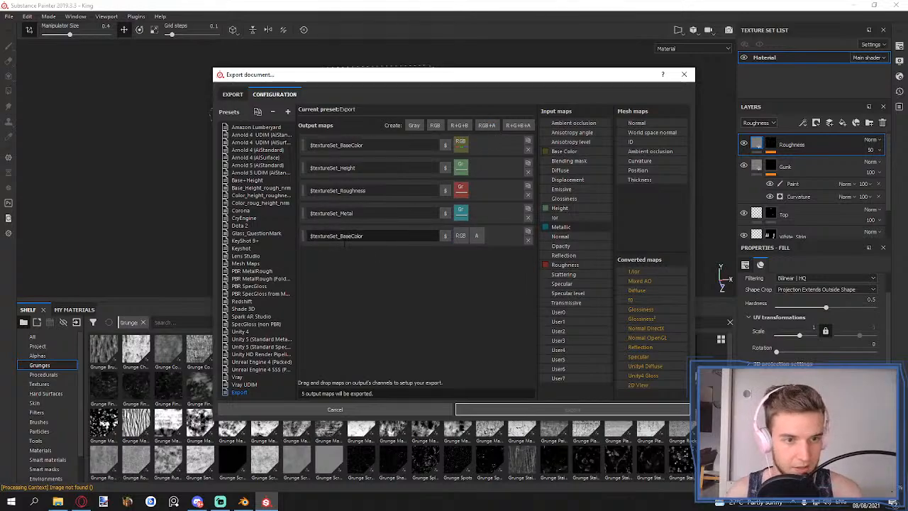
double_click(343, 237)
text(Normal)
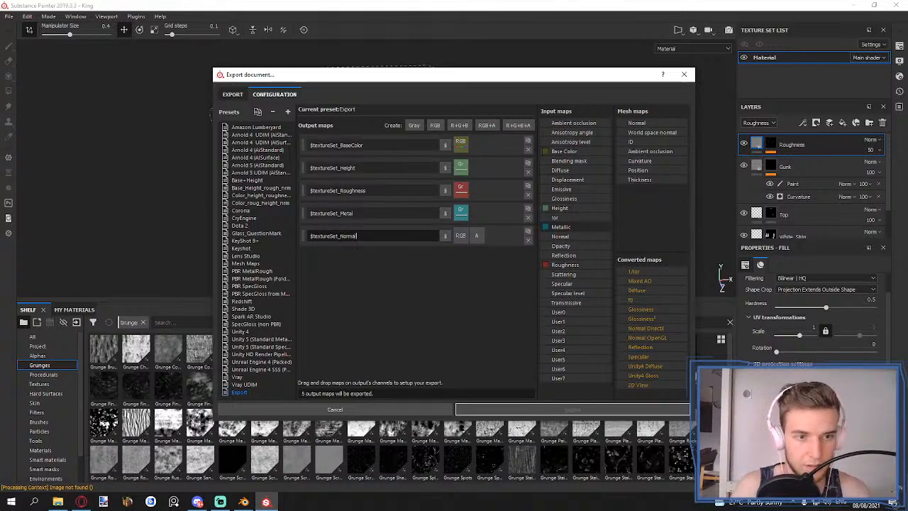
drag(560, 236, 463, 242)
click(477, 253)
drag(561, 236, 476, 234)
click(488, 290)
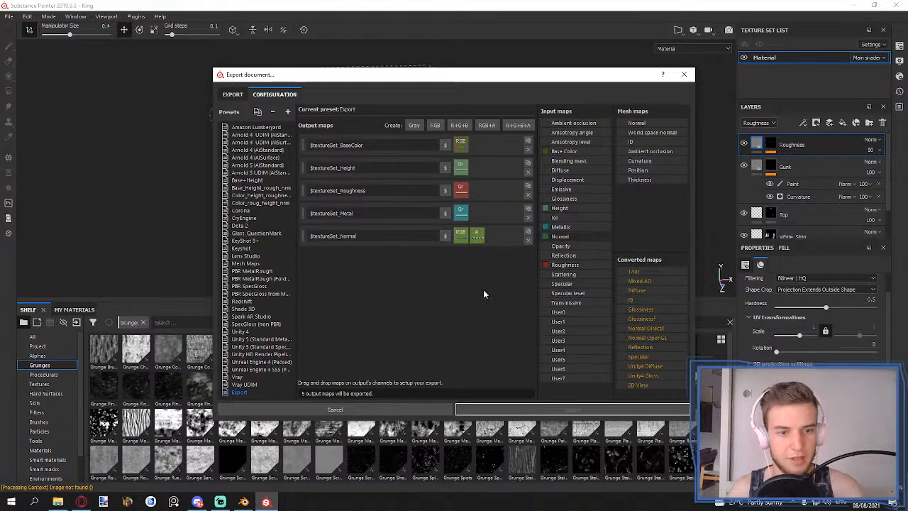
- Set the export destination to D:/BLENDER_PROJECTS/13_Practice_Modeling/Textures/Texture
click(232, 95)
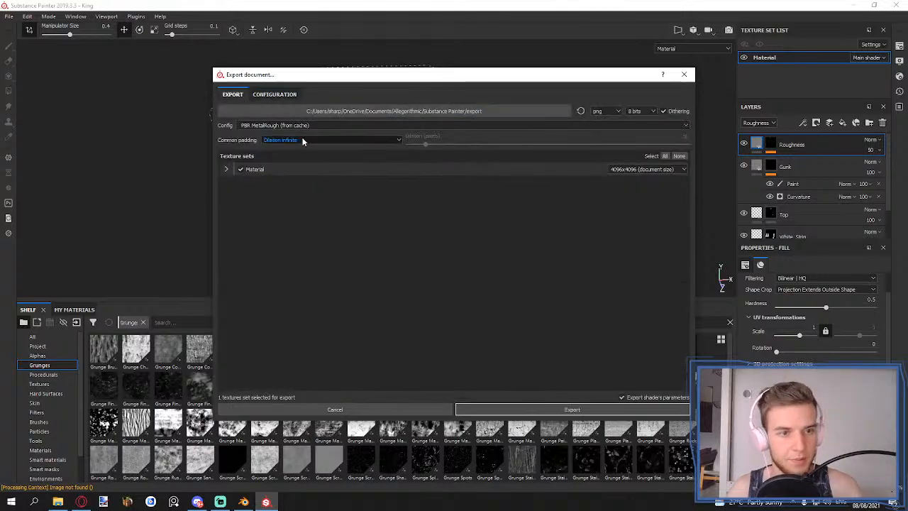
click(537, 111)
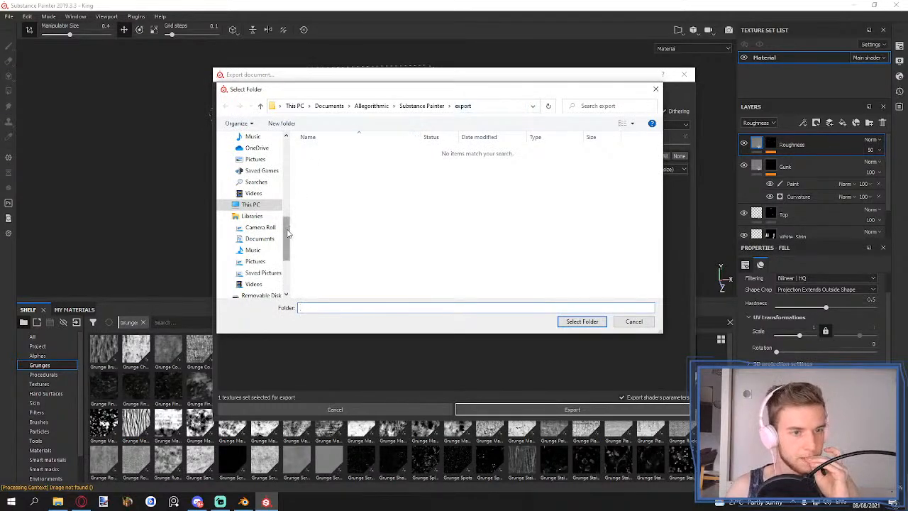
drag(287, 232, 286, 192)
click(259, 171)
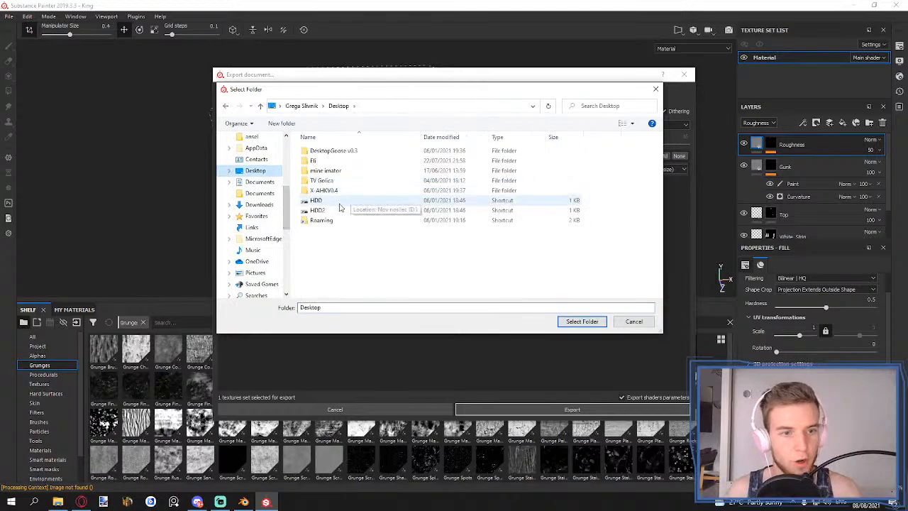
double_click(342, 204)
double_click(345, 183)
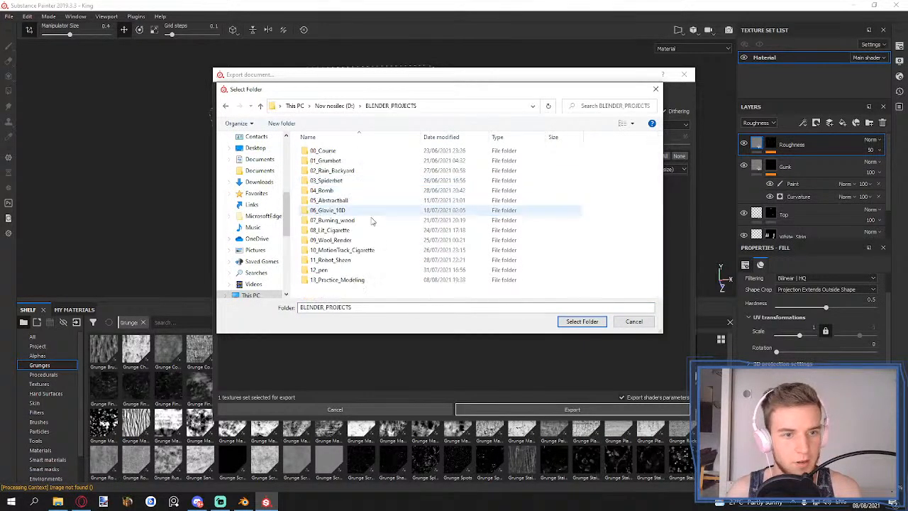
double_click(348, 282)
double_click(331, 182)
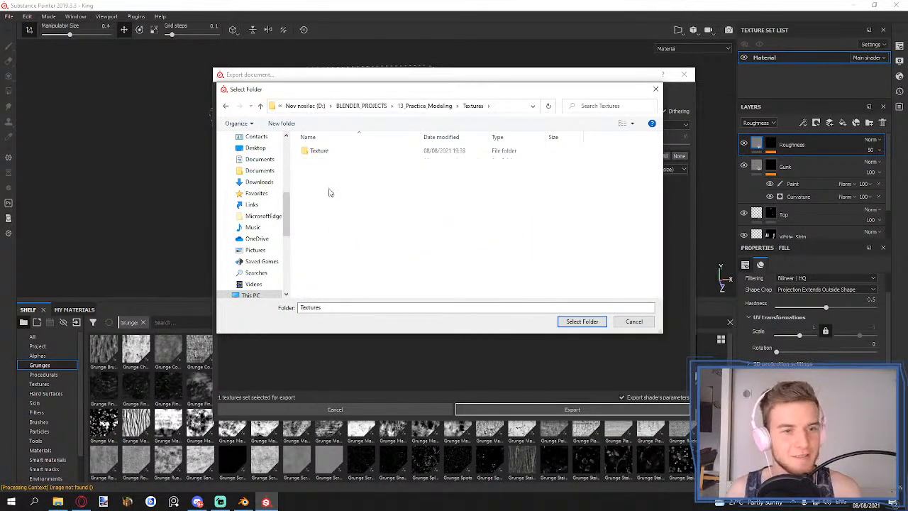
double_click(322, 158)
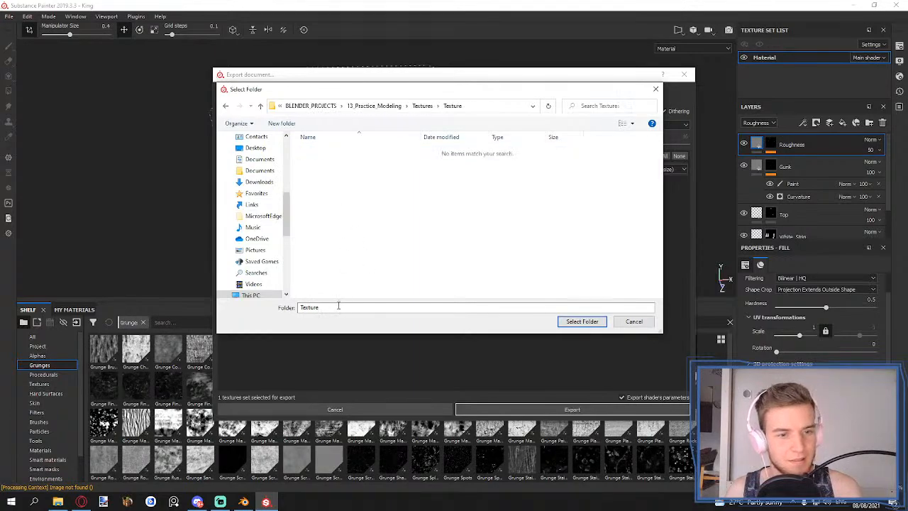
click(582, 321)
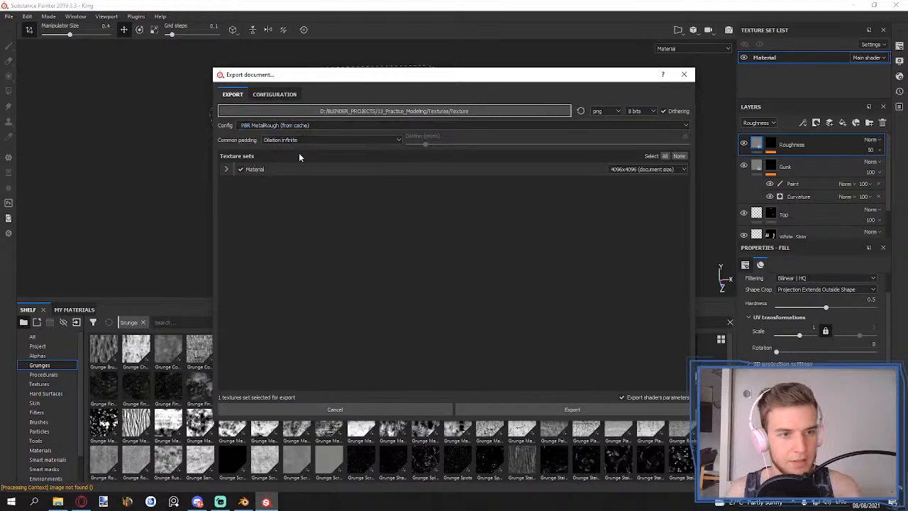
- Check the Material texture set's map list and export it as 8-bit PNG at 4096x4096 with the PBR MetalRough configuration
click(226, 170)
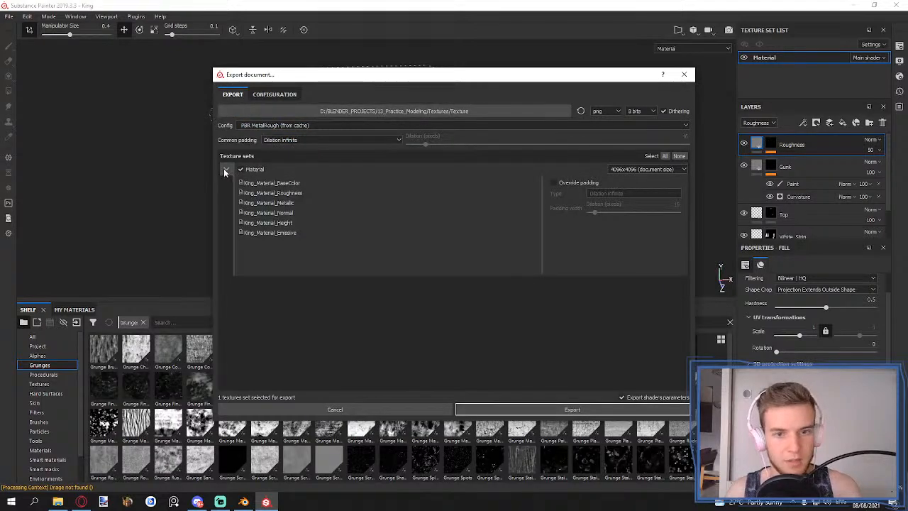
click(225, 171)
click(571, 409)
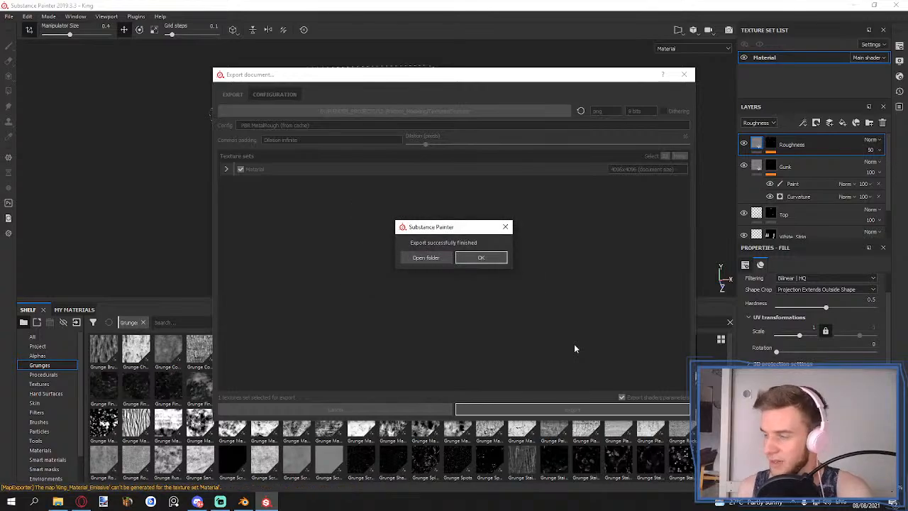
click(481, 258)
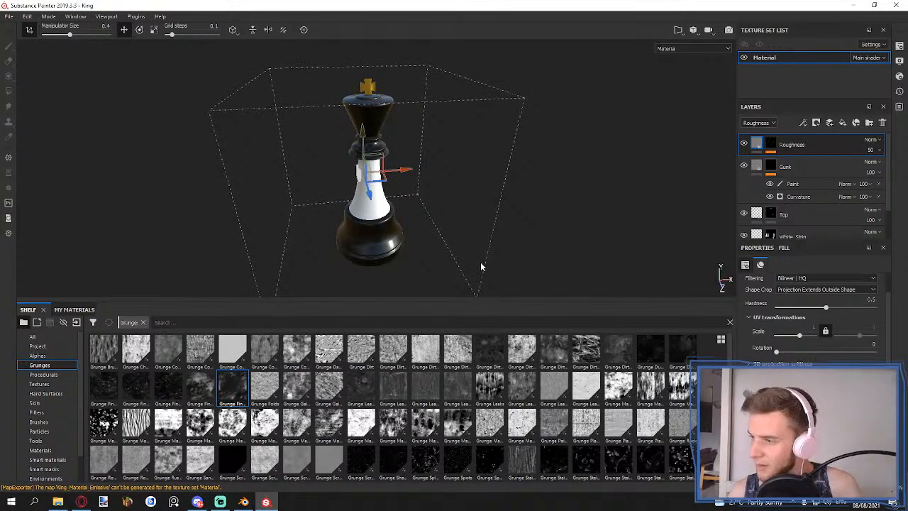
scroll(478, 261, down, 1)
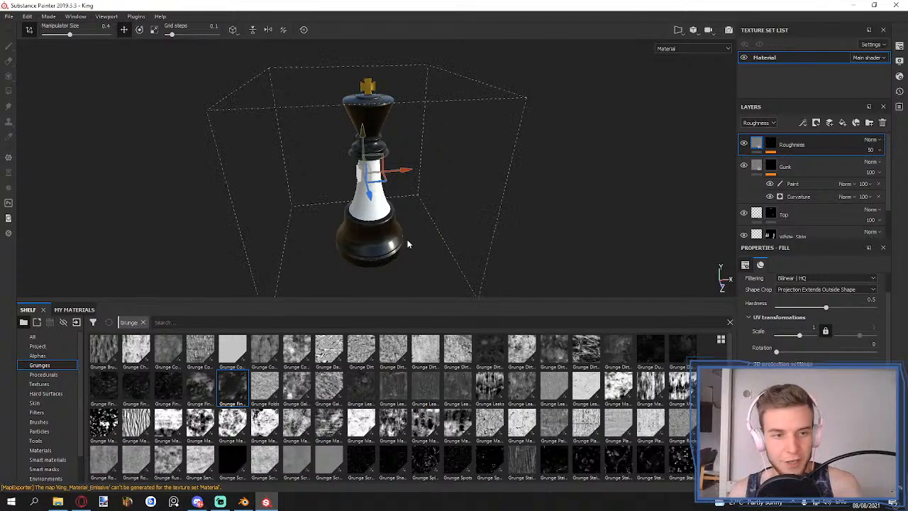
alt+drag(408, 243, 489, 227)
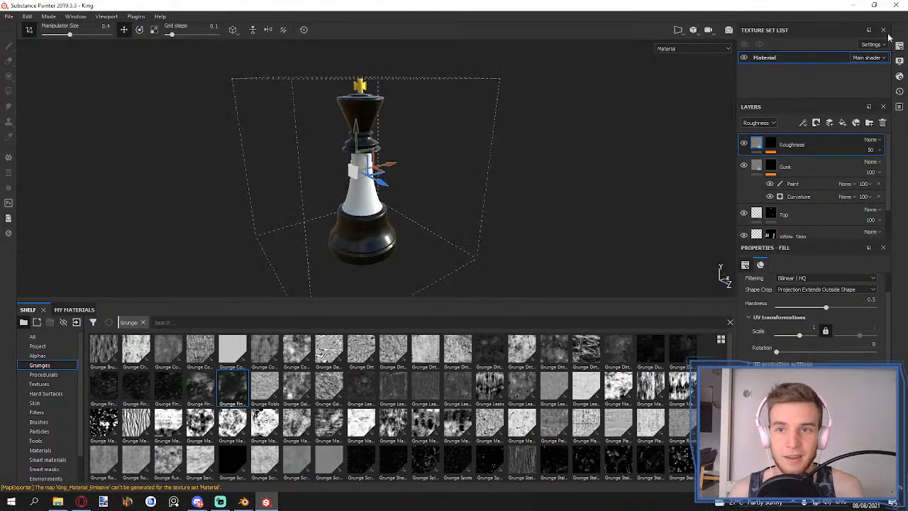
- Switch to File Explorer and rename the Texture folder inside the project's Textures folder as Chess
click(58, 501)
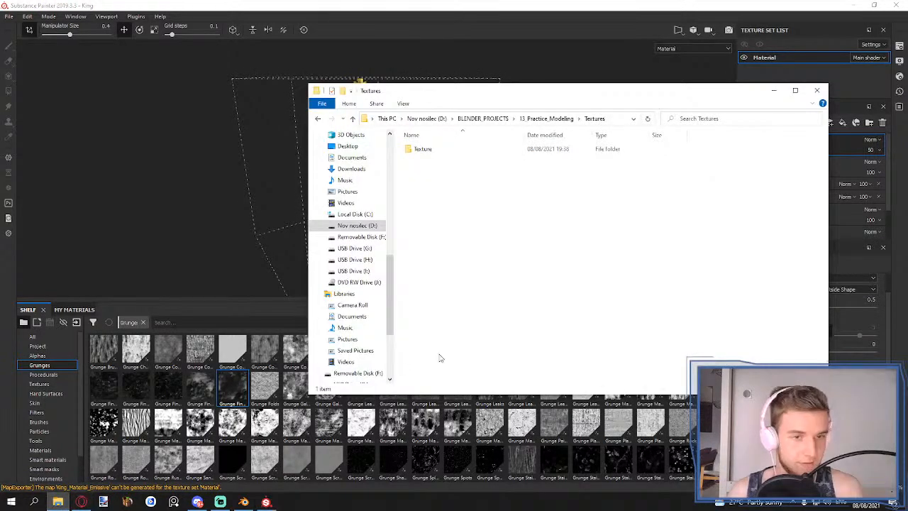
click(432, 151)
key(F2)
text(hess)
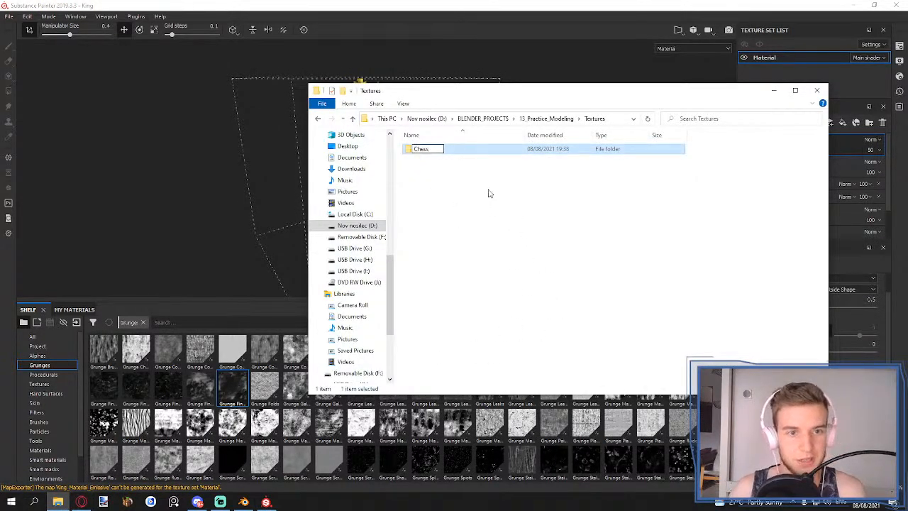
key(Return)
- Check the exported king texture files in the Chess folder and return to Substance Painter
double_click(426, 151)
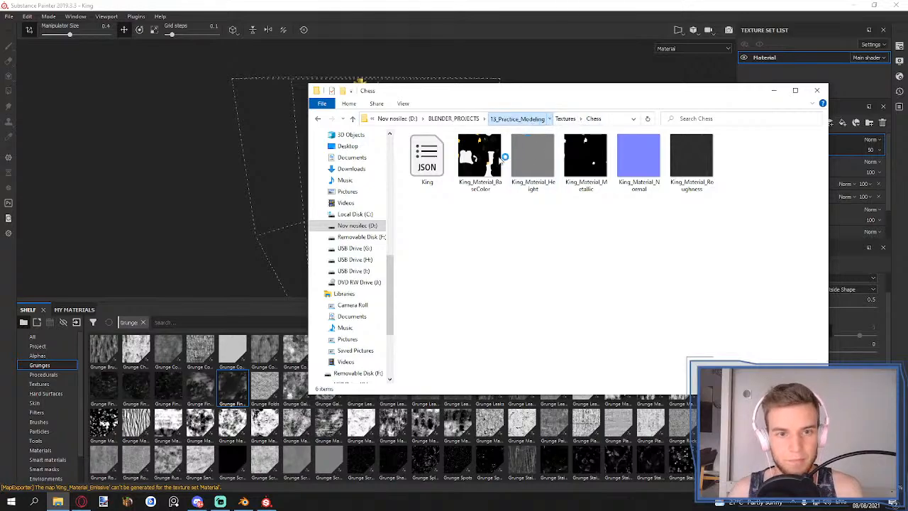
double_click(436, 182)
click(597, 7)
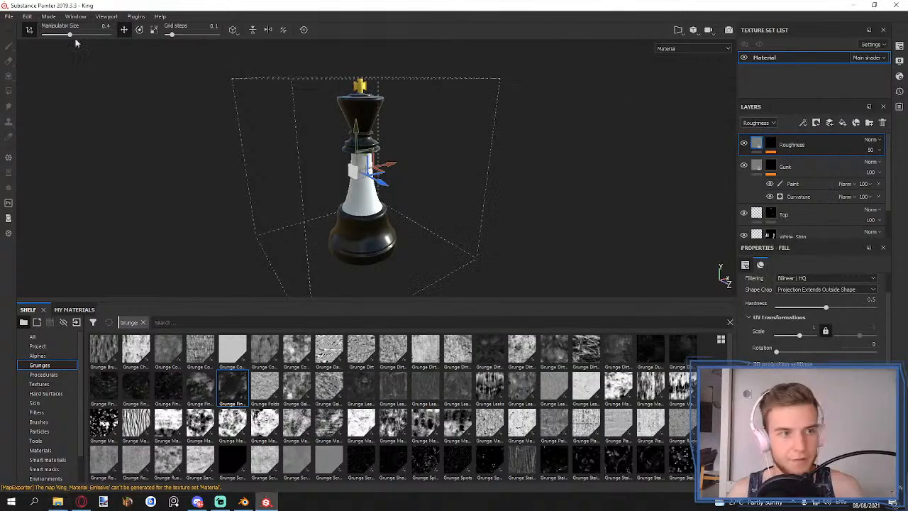
- Start a new project with a document resolution of 4096 and the OpenGL normal map format
click(7, 16)
click(15, 29)
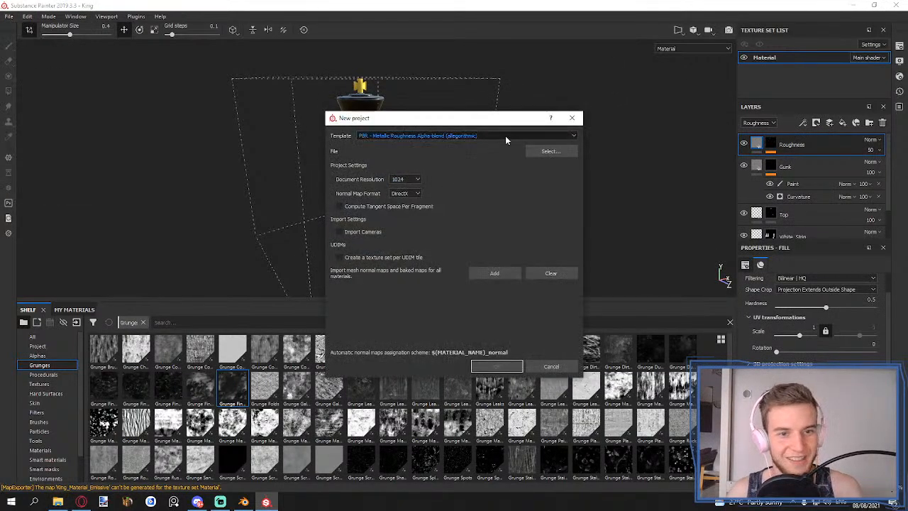
click(406, 178)
click(396, 218)
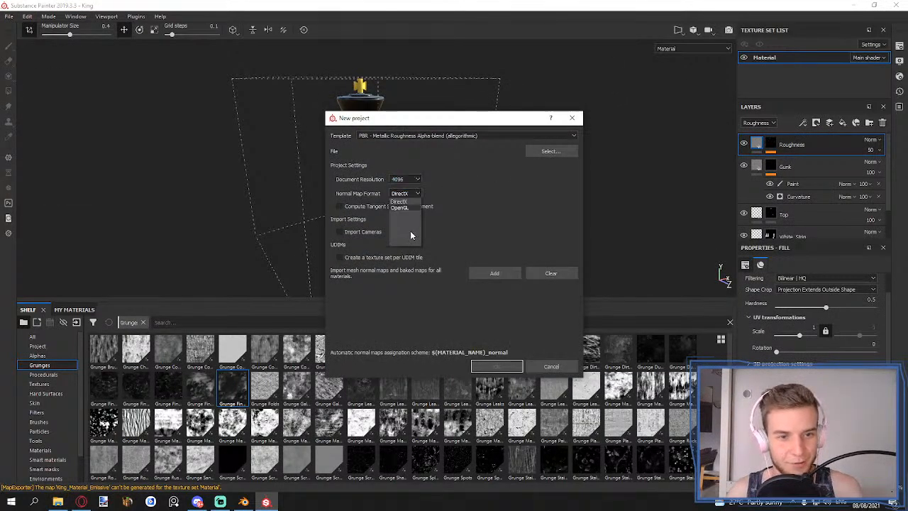
click(405, 193)
click(410, 204)
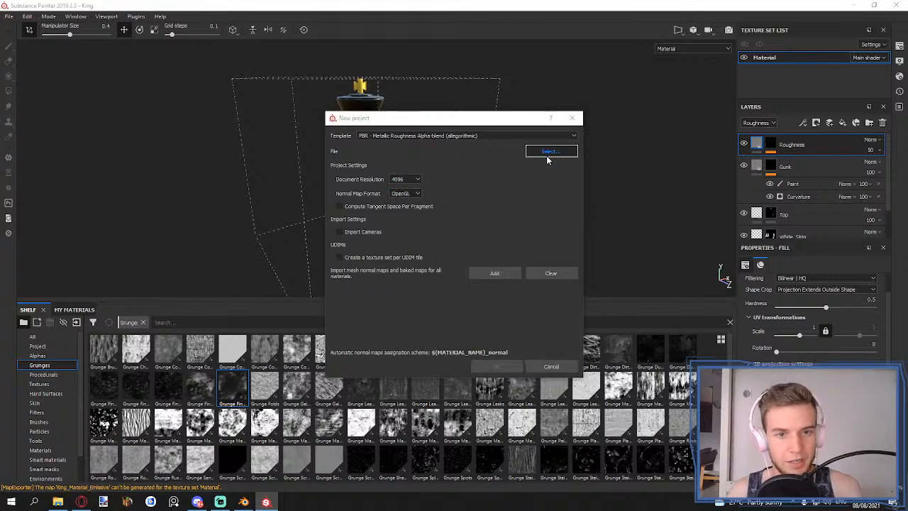
- Load Queen.fbx as the new project's mesh, create the project and save the changes to the King project
click(549, 151)
double_click(437, 206)
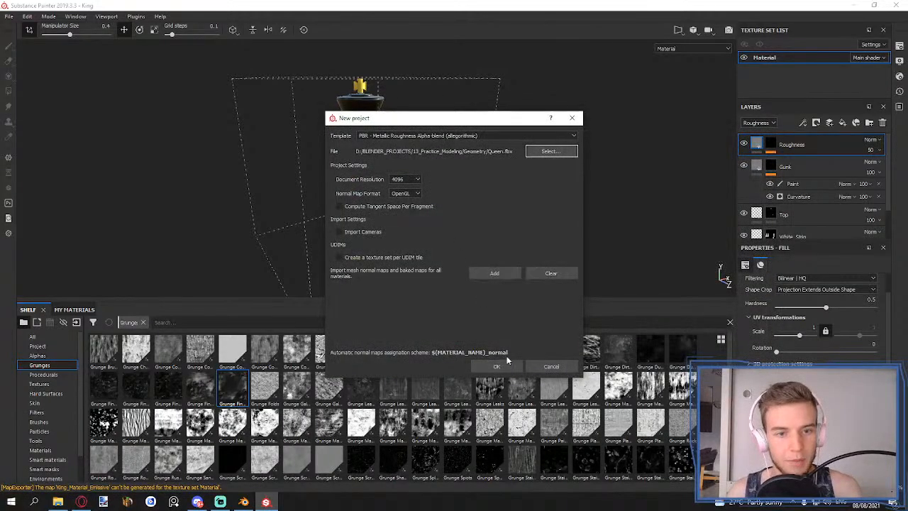
key(Return)
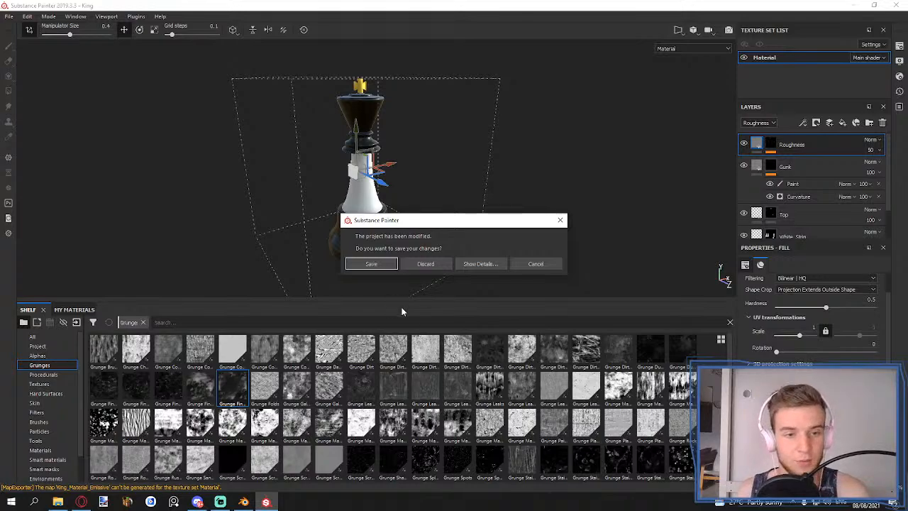
click(385, 264)
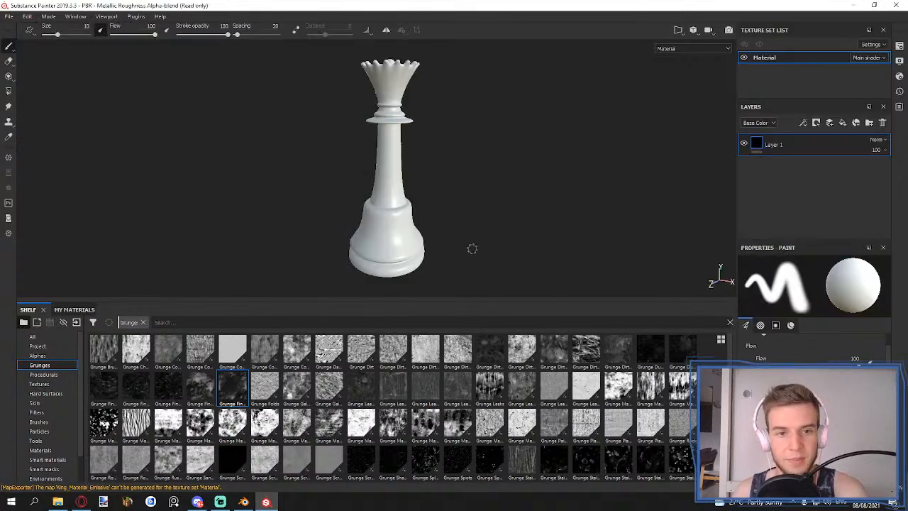
- Delete the default paint layer and add a fill layer named Base
mouse_move(395, 197)
alt+mouse_down()
mouse_move(360, 205)
mouse_move(408, 193)
mouse_move(404, 202)
alt+mouse_up()
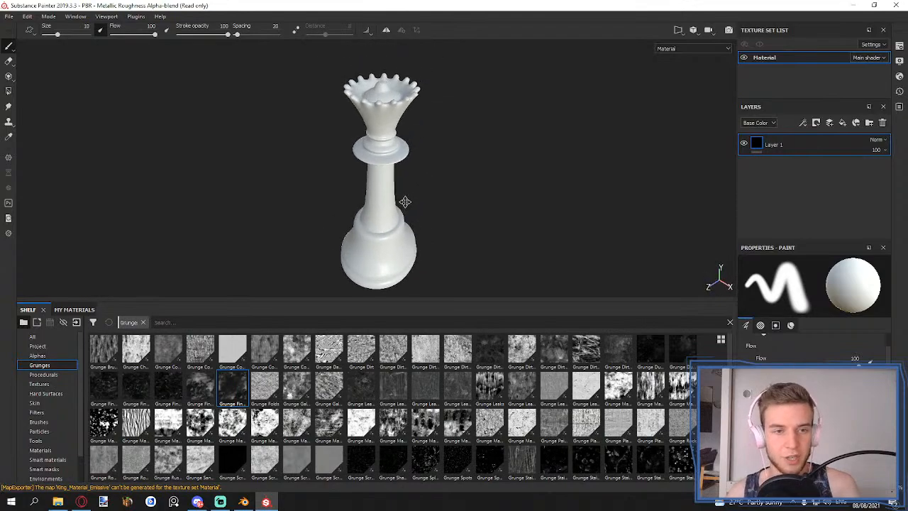
click(882, 124)
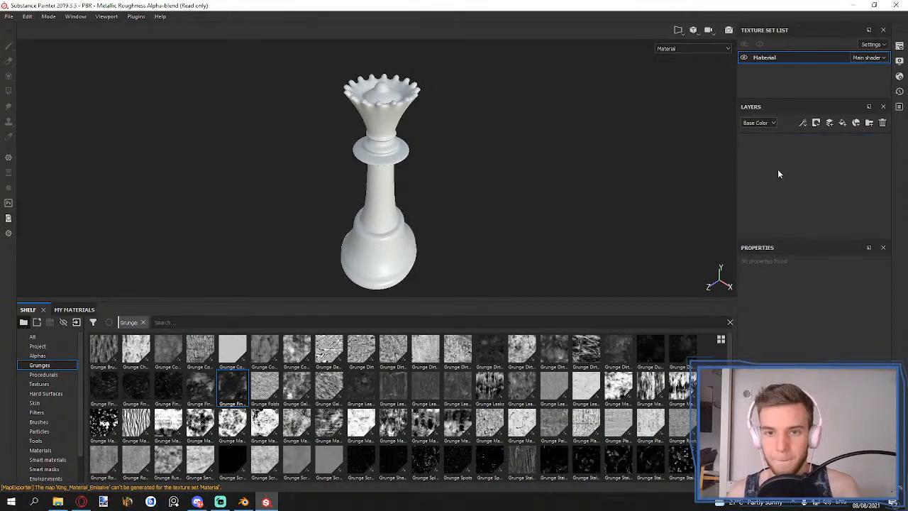
click(844, 128)
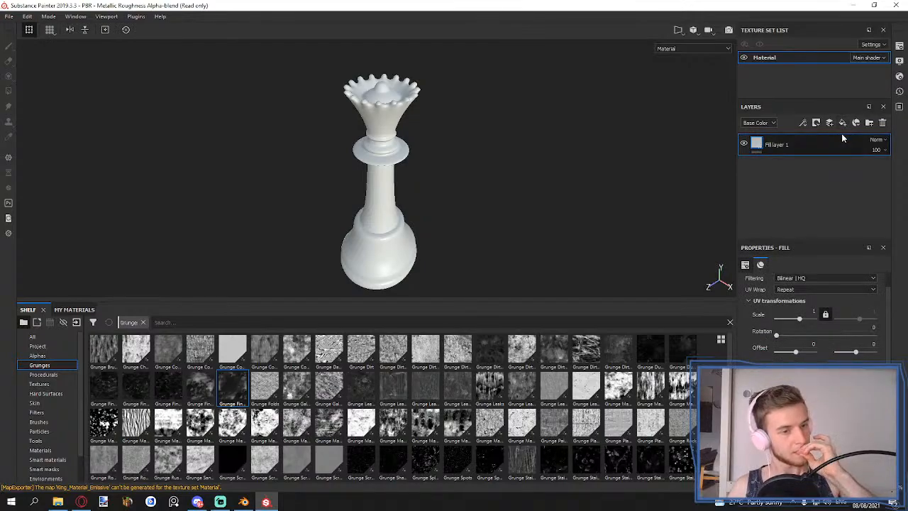
double_click(790, 146)
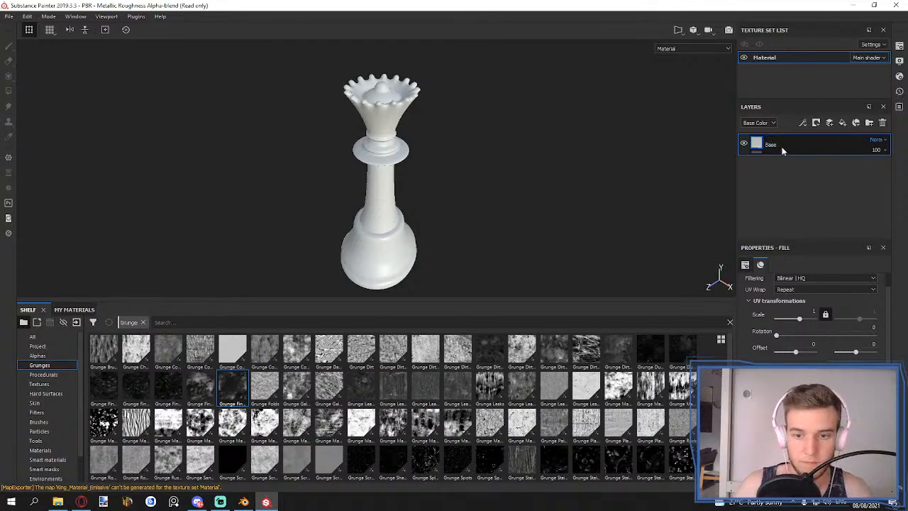
- Remove the Emissive and Opacity channels from the queen's texture set
click(899, 47)
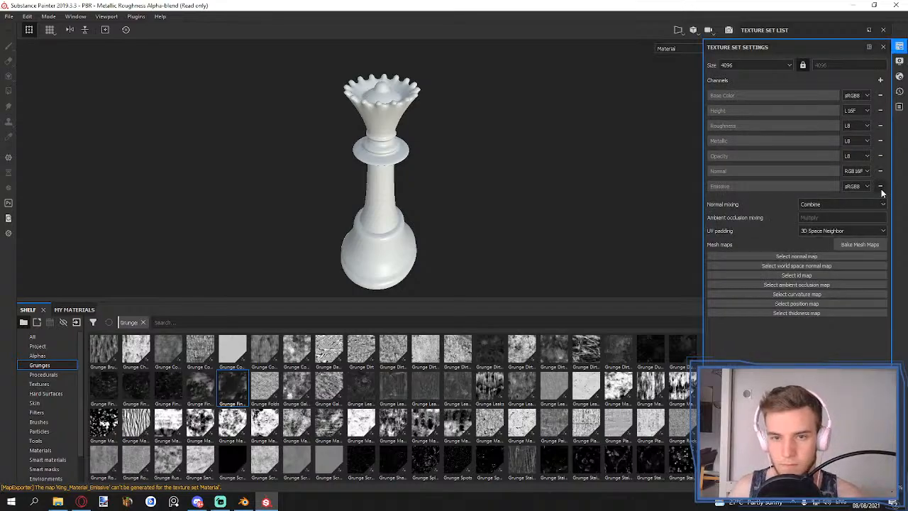
click(880, 186)
click(880, 156)
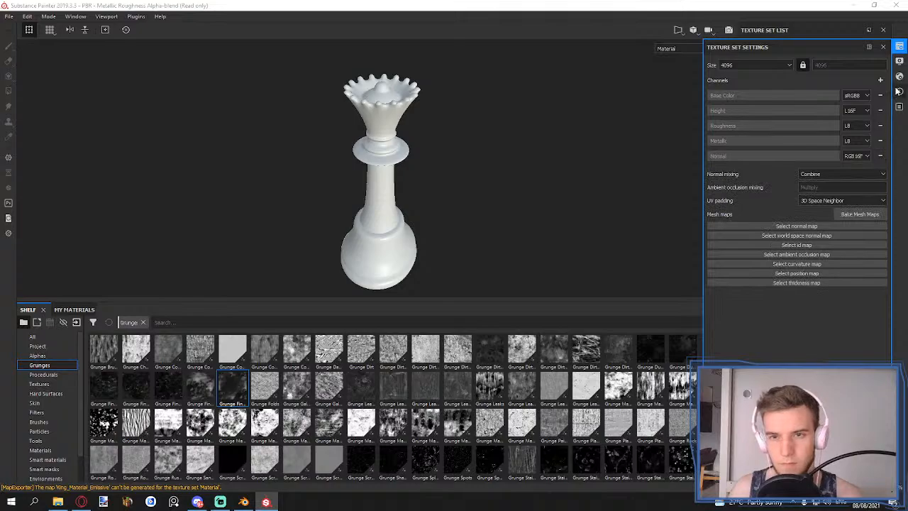
click(900, 48)
- Set the Base layer's base color to white
scroll(814, 341, down, 3)
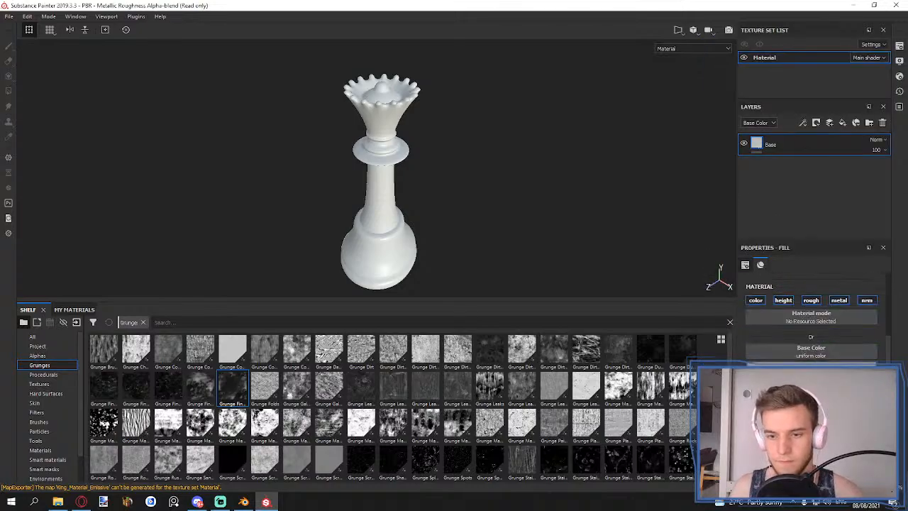
scroll(815, 319, up, 1)
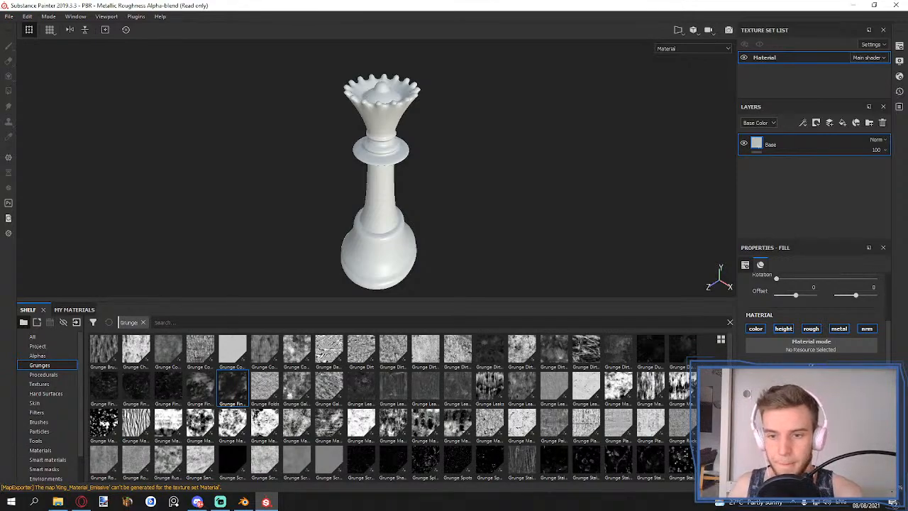
click(810, 367)
drag(785, 309, 765, 300)
click(786, 221)
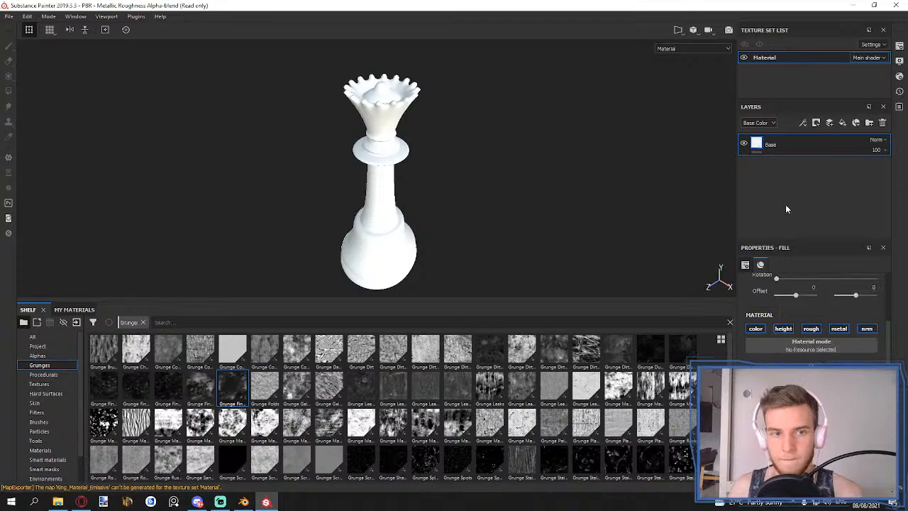
- Add a second fill layer above Base and name it Black
scroll(408, 199, down, 2)
alt+drag(395, 216, 384, 181)
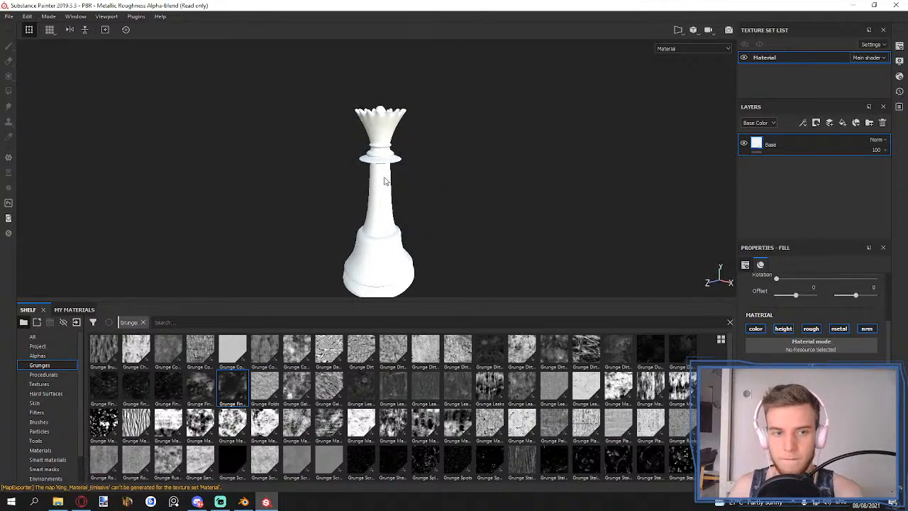
scroll(813, 319, down, 2)
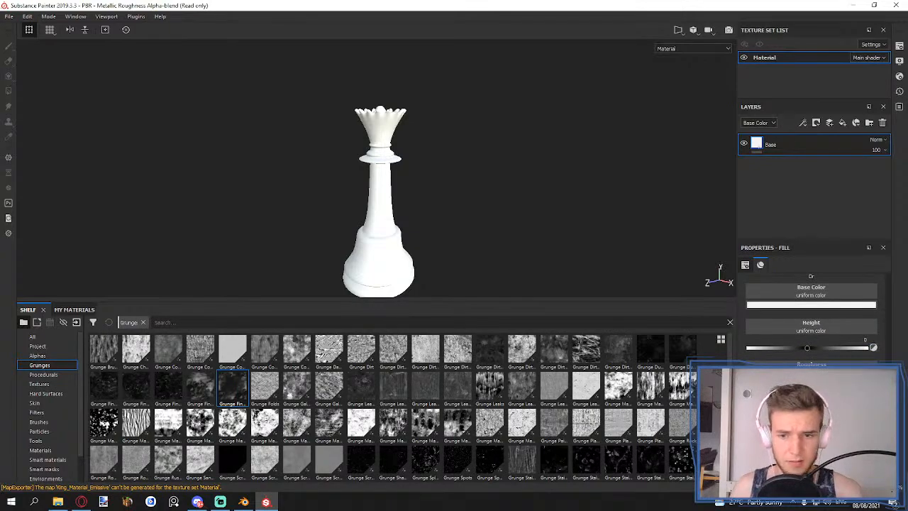
click(842, 122)
double_click(771, 144)
text(Black)
key(Return)
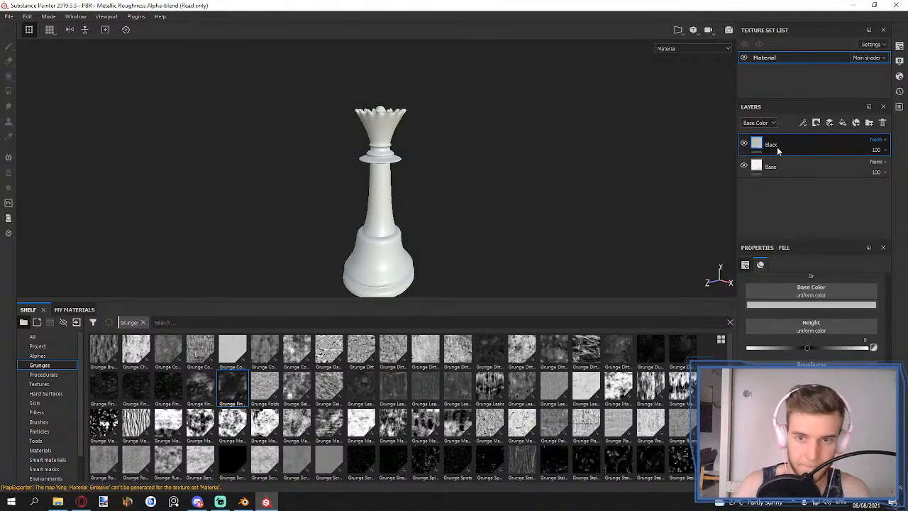
- Limit the Black layer to the color channel by disabling height, rough, metal and nrm, and set its base color to black
scroll(885, 332, down, 5)
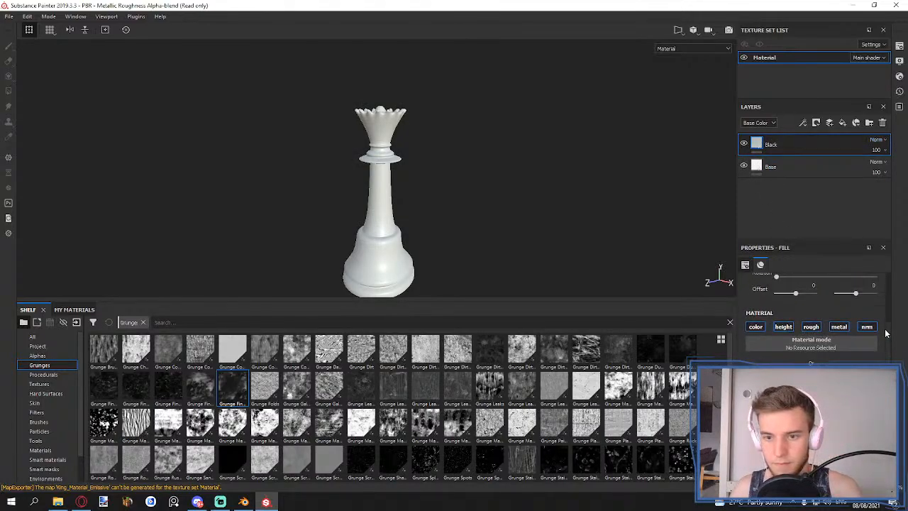
drag(885, 332, 884, 332)
click(784, 333)
click(809, 332)
click(839, 332)
click(867, 333)
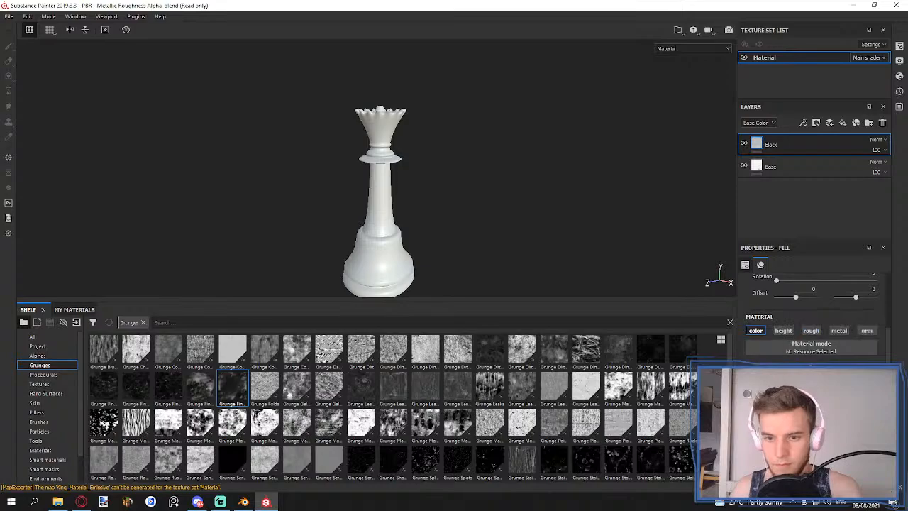
click(810, 383)
drag(811, 383, 794, 426)
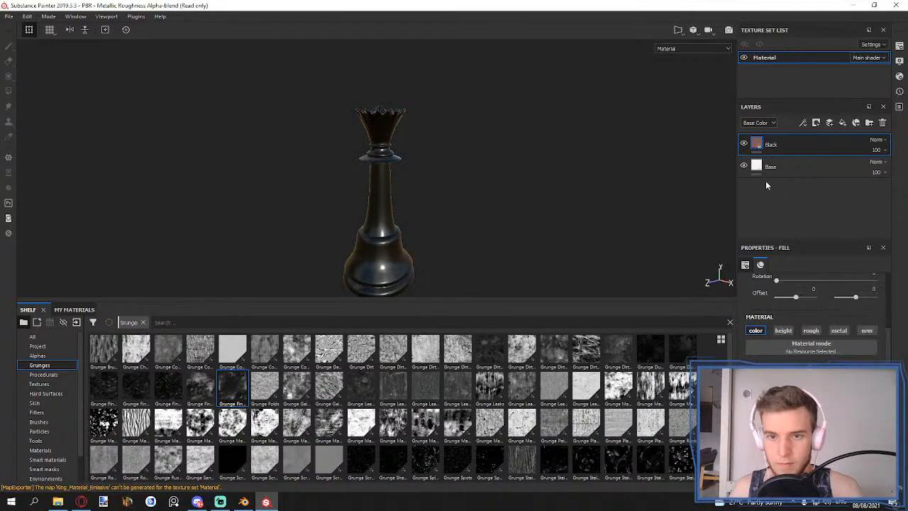
- Switch the viewport to orthographic projection and frame the queen's stem from the side
click(405, 214)
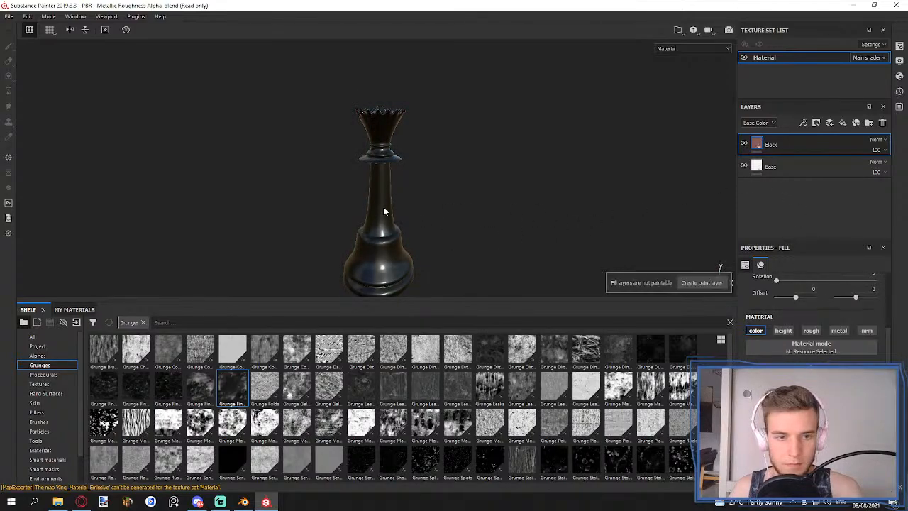
alt+drag(386, 215, 377, 197)
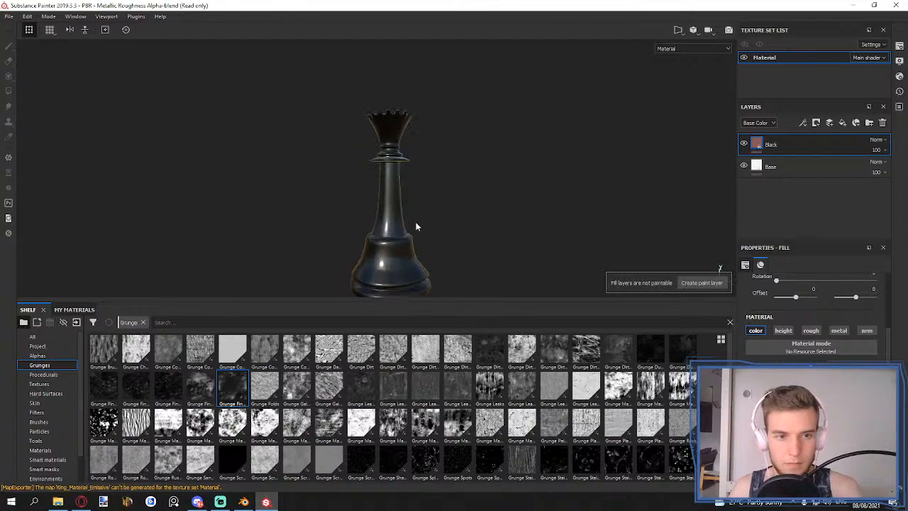
alt+middle_drag(400, 213, 397, 195)
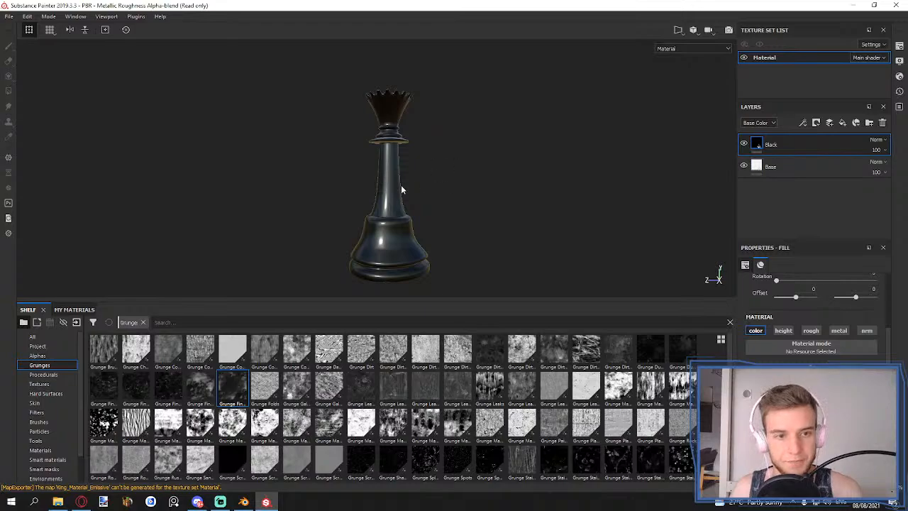
scroll(400, 187, up, 5)
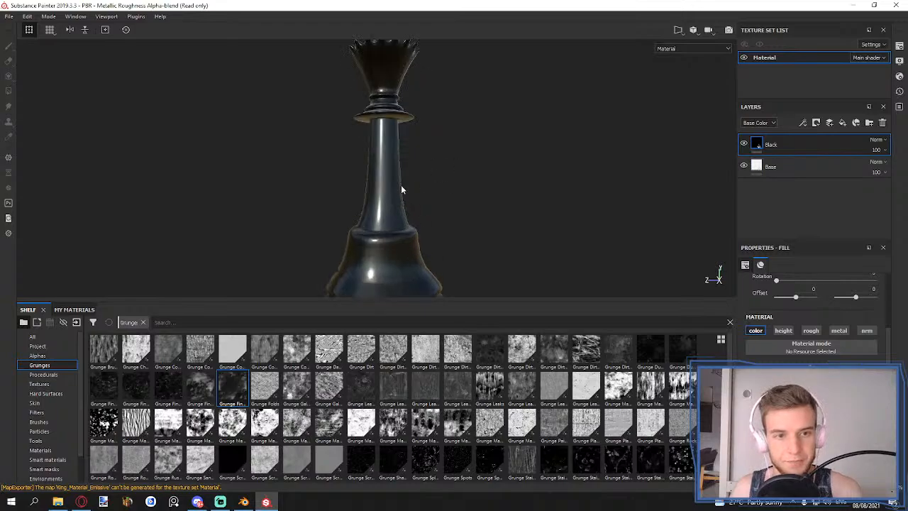
click(696, 30)
click(702, 55)
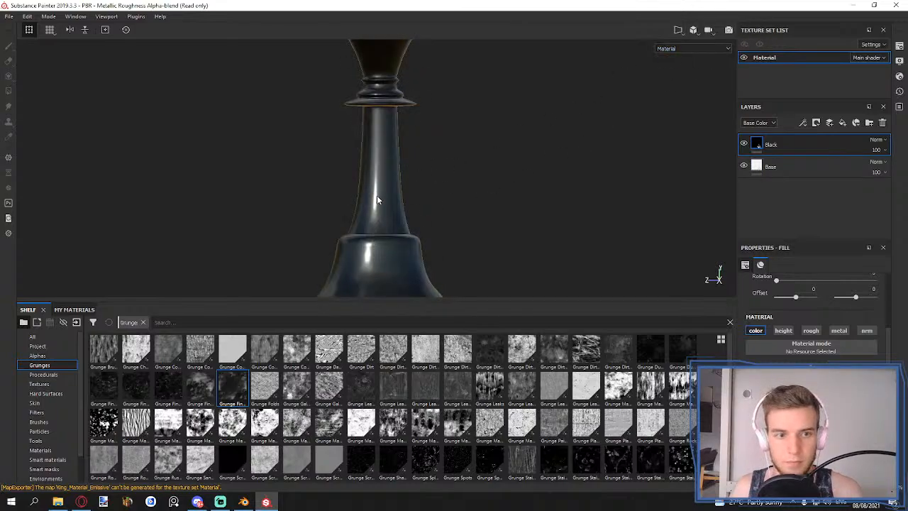
middle_drag(386, 181, 392, 195)
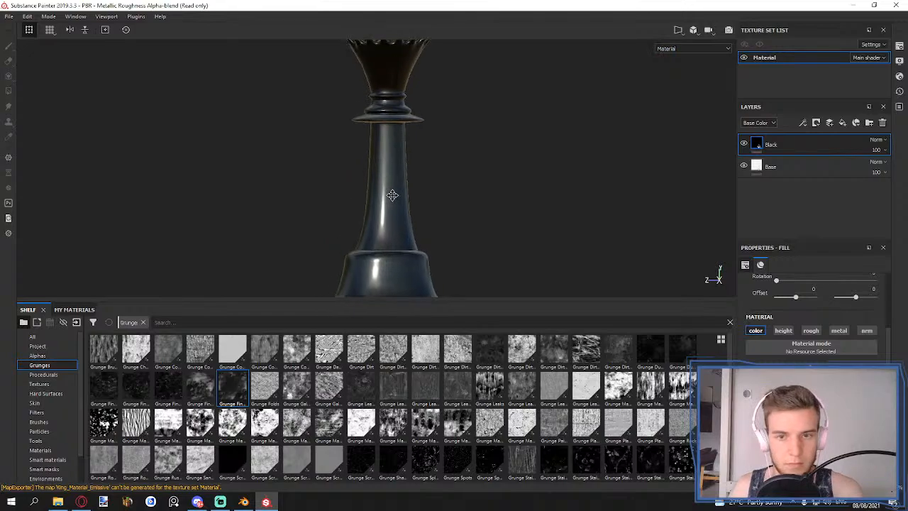
- Add a black mask to the Black layer and polygon-fill the queen's stem between the collar and the base into it
click(830, 122)
click(828, 132)
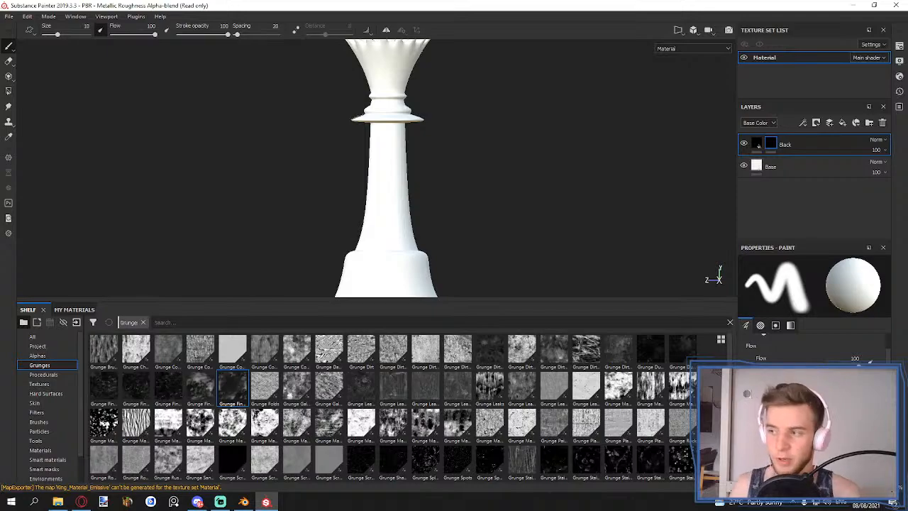
click(8, 92)
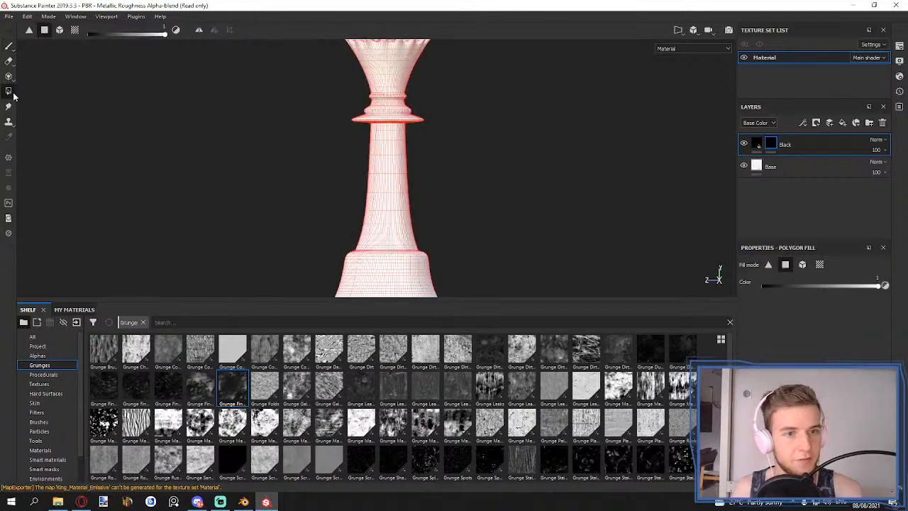
scroll(297, 139, up, 2)
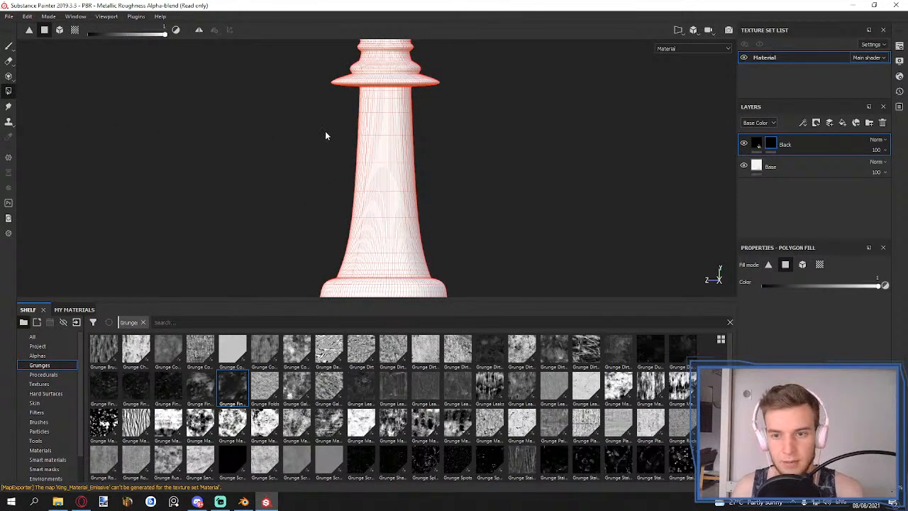
drag(353, 90, 436, 263)
drag(299, 101, 475, 271)
- Fill the remaining stem polygons at the collar's underside and just above the base into the Black layer's mask
scroll(381, 69, up, 8)
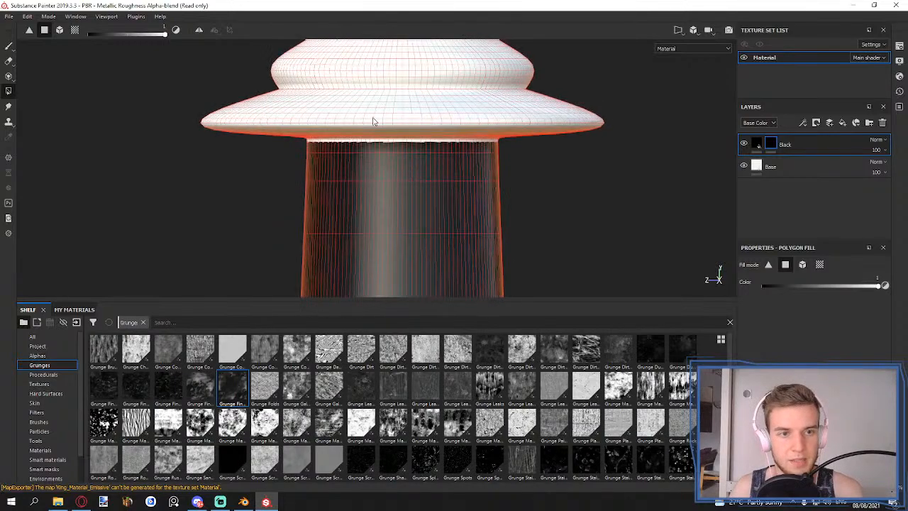
drag(174, 282, 626, 154)
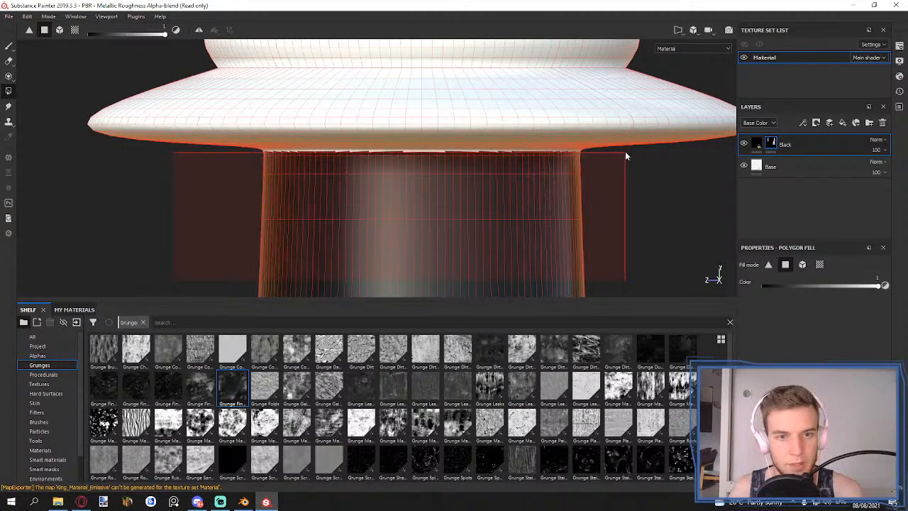
scroll(625, 151, down, 8)
scroll(505, 201, down, 1)
alt+middle_drag(397, 241, 406, 147)
scroll(407, 171, up, 10)
drag(103, 93, 659, 228)
scroll(588, 153, down, 10)
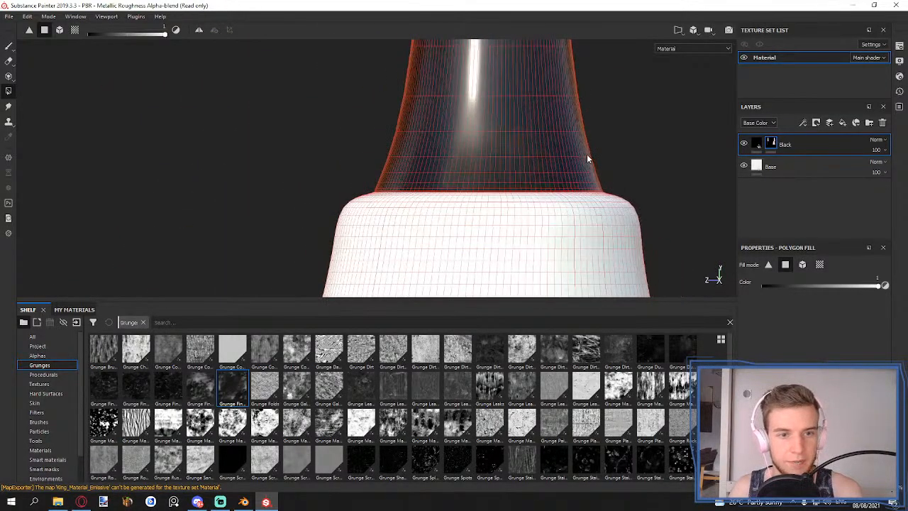
alt+middle_drag(562, 93, 532, 196)
scroll(531, 198, up, 10)
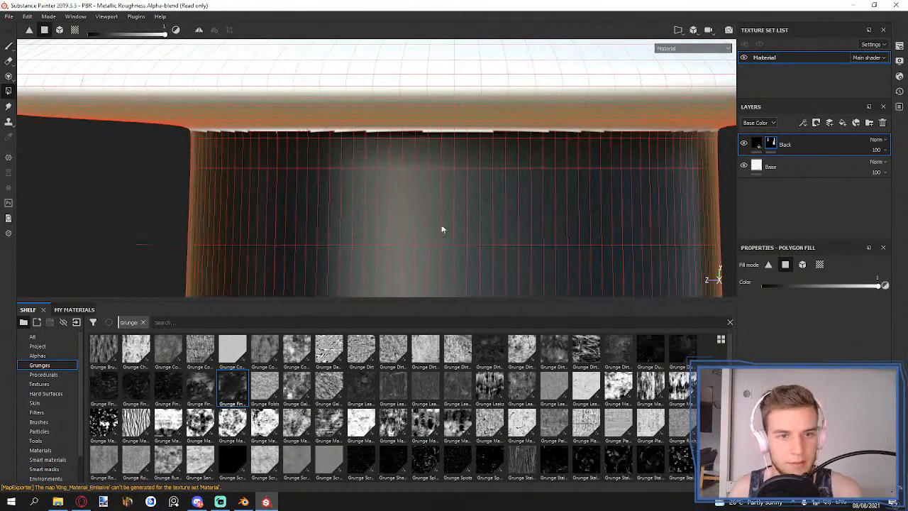
drag(441, 226, 726, 130)
scroll(642, 148, down, 8)
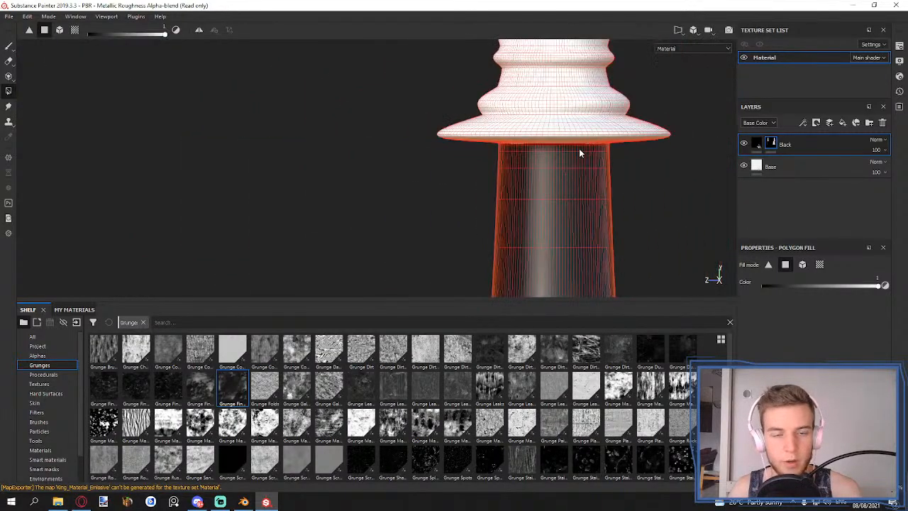
- Switch back to the paint brush and perspective projection, and inspect the black stem on the whole queen
click(11, 46)
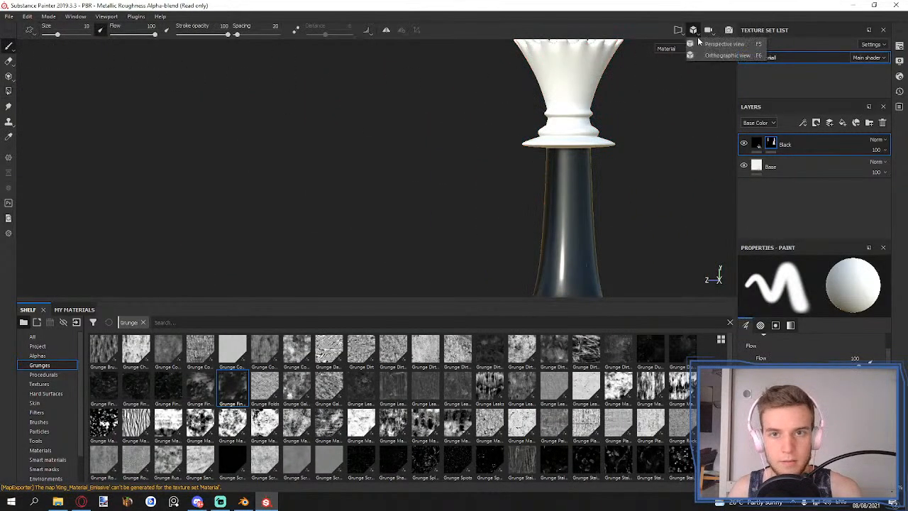
key(f)
alt+drag(497, 186, 560, 214)
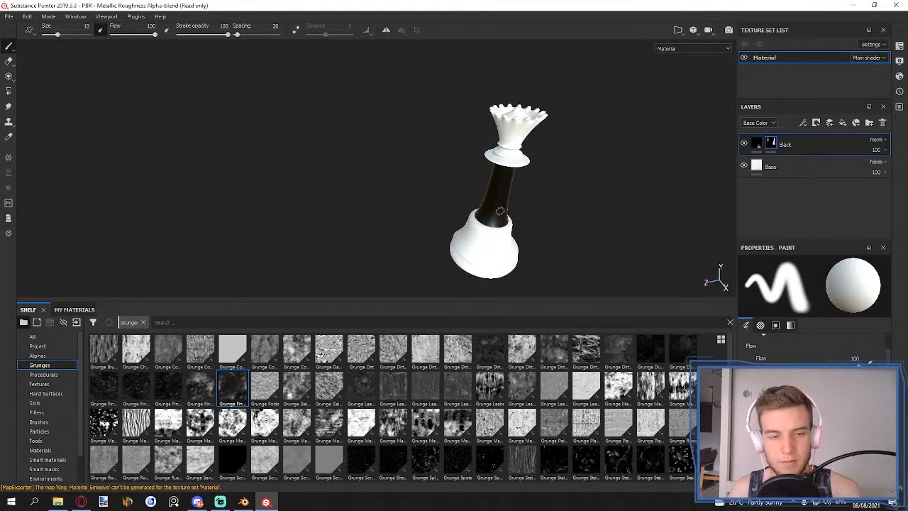
alt+drag(500, 210, 425, 173)
scroll(436, 209, up, 3)
alt+middle_drag(425, 173, 385, 172)
scroll(386, 174, down, 2)
mouse_move(389, 177)
alt+mouse_down()
mouse_move(400, 200)
mouse_move(383, 176)
alt+mouse_up()
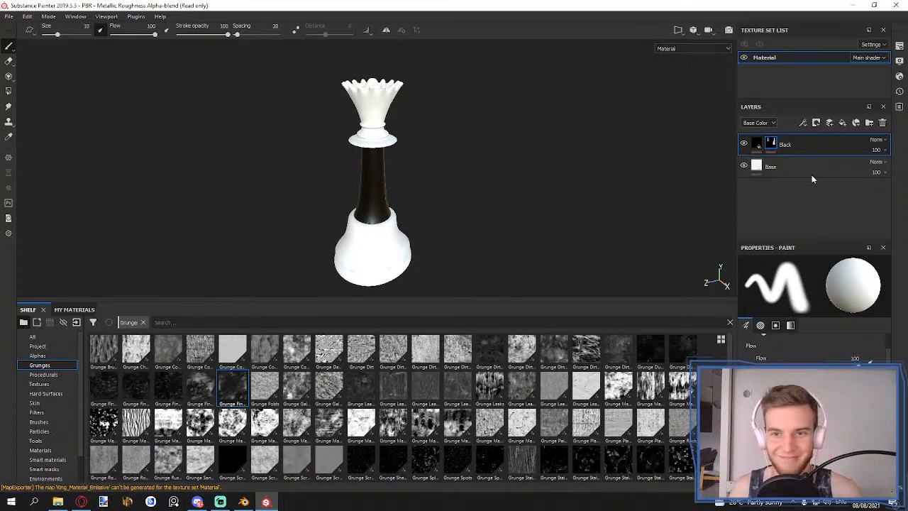
- Add a metallic fill layer named Crown above Black and disable its height, rough and nrm channels
click(843, 122)
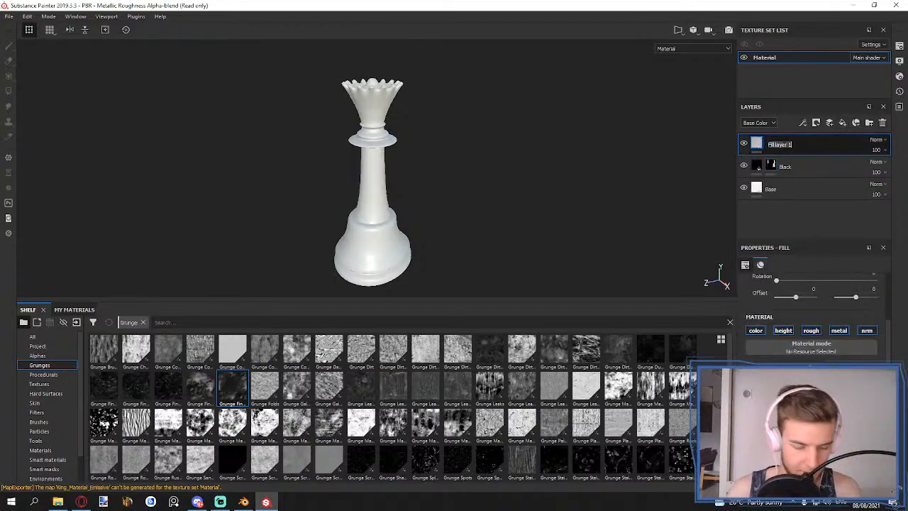
text(Crown)
key(Return)
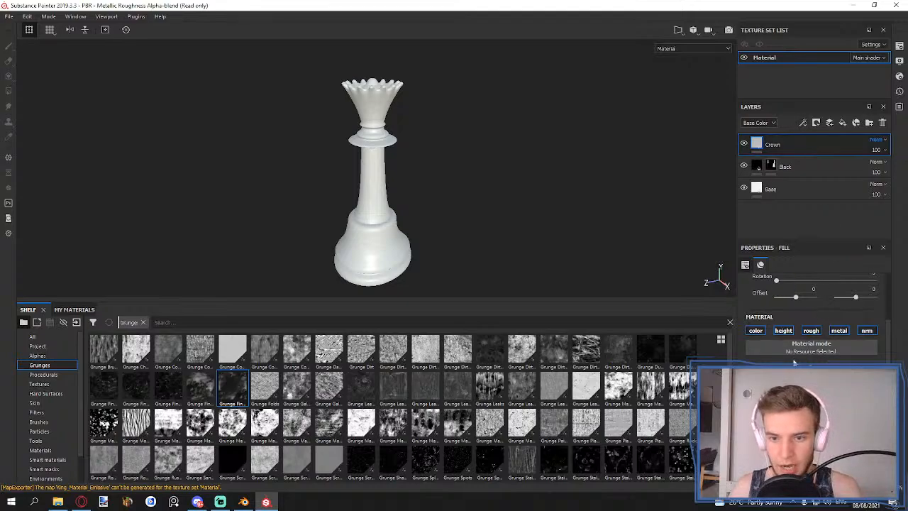
click(783, 330)
click(811, 331)
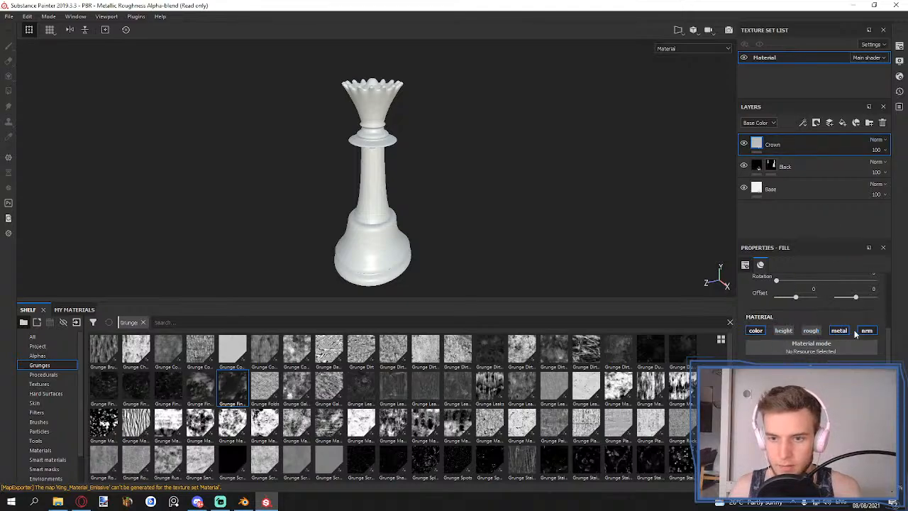
click(865, 330)
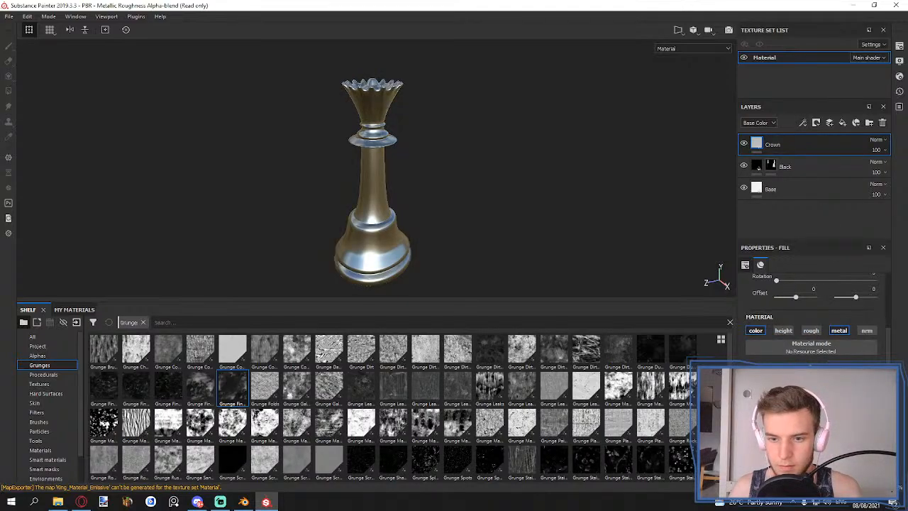
- Set the Crown layer's base color to a slightly desaturated golden orange
click(759, 348)
click(858, 362)
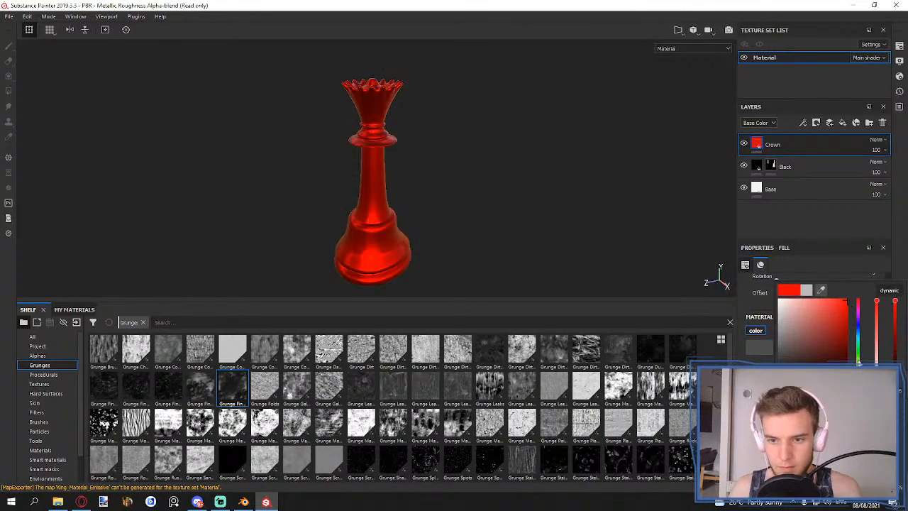
drag(859, 362, 859, 353)
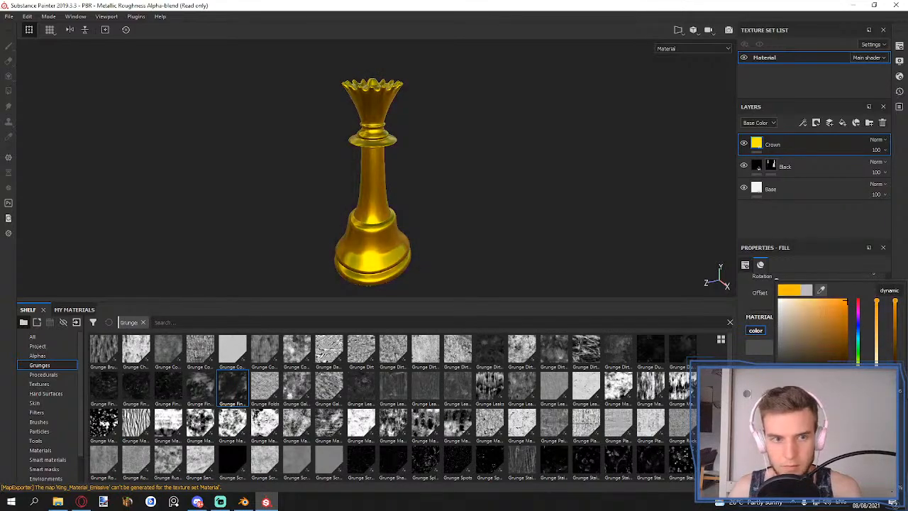
drag(844, 303, 824, 301)
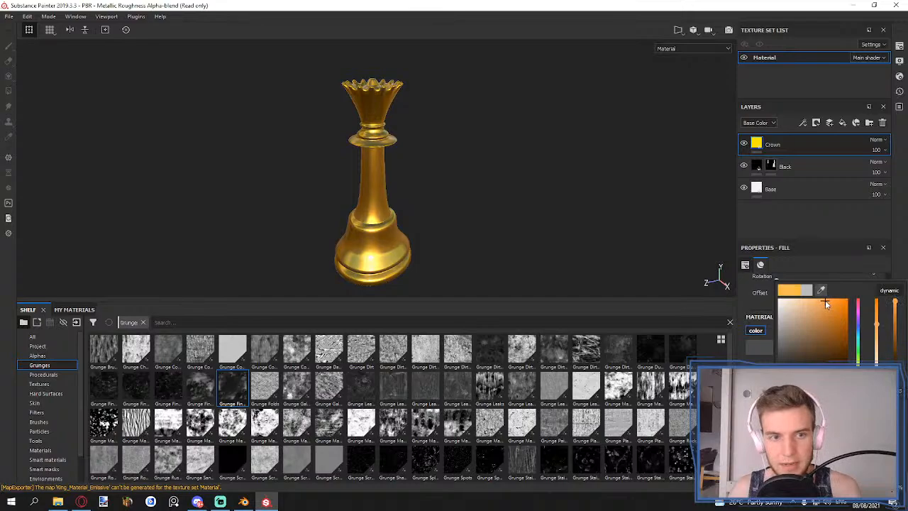
- In an orthographic side view, add a black mask to the Crown layer and polygon-fill the queen's flared crown into it
scroll(415, 127, up, 2)
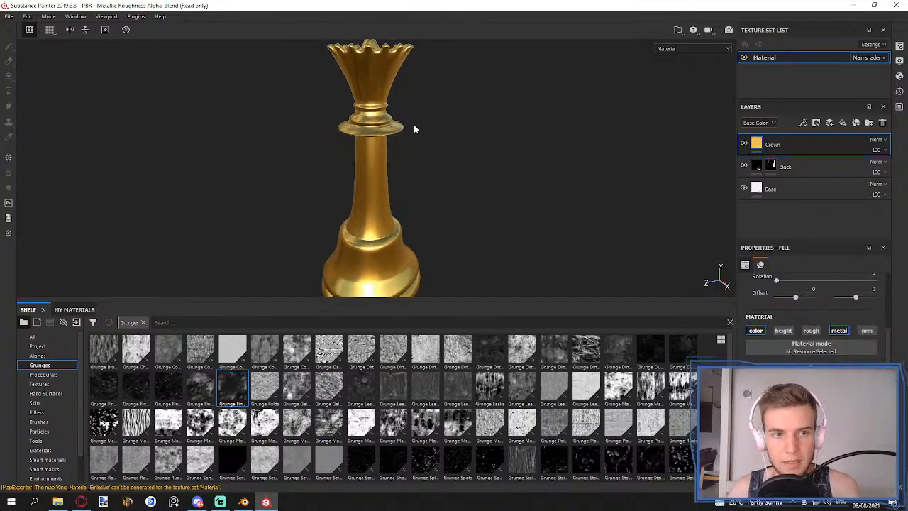
alt+drag(415, 129, 354, 95)
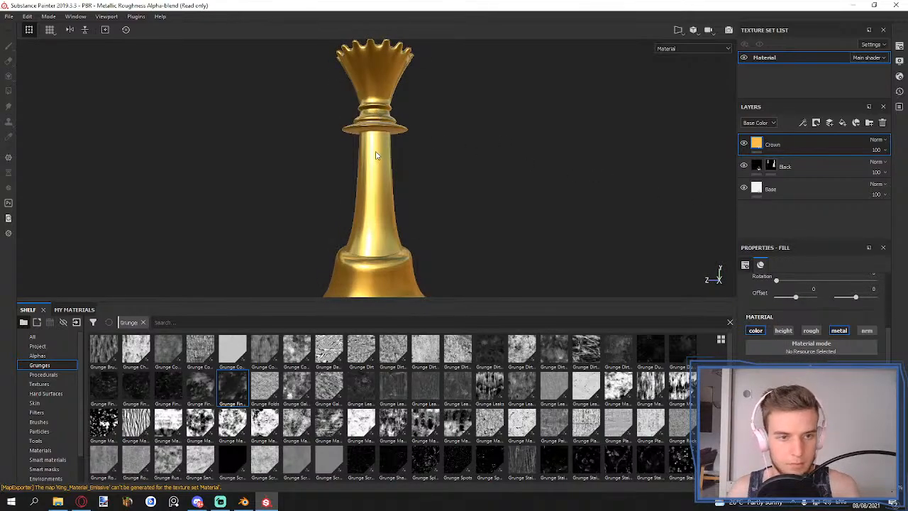
scroll(377, 117, down, 3)
click(692, 31)
click(694, 32)
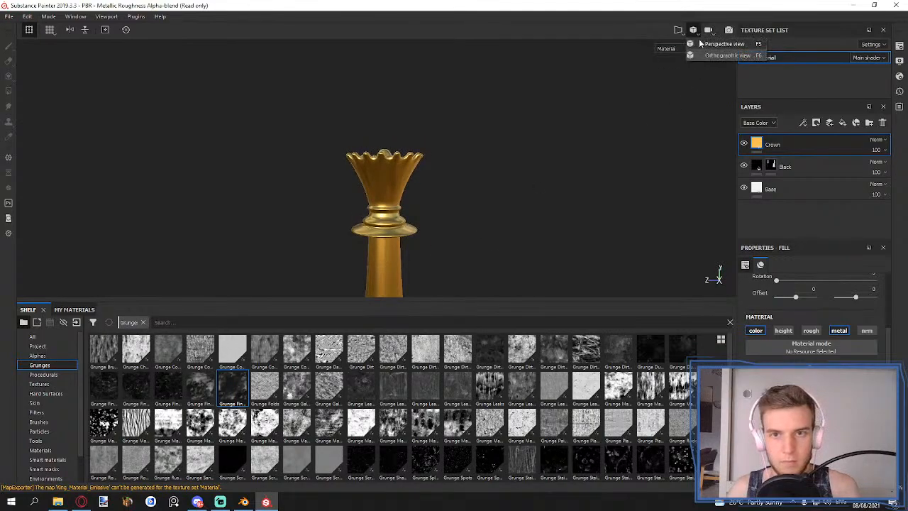
click(704, 56)
scroll(392, 165, up, 3)
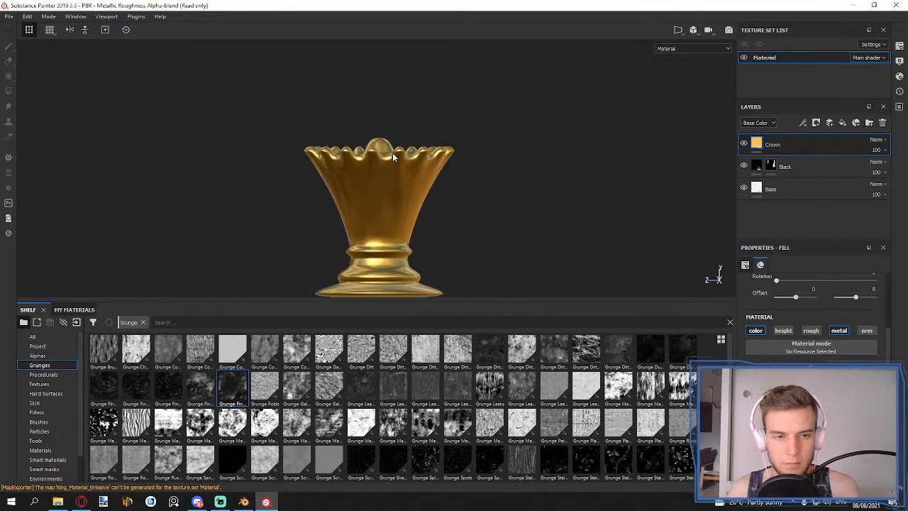
click(816, 123)
click(834, 133)
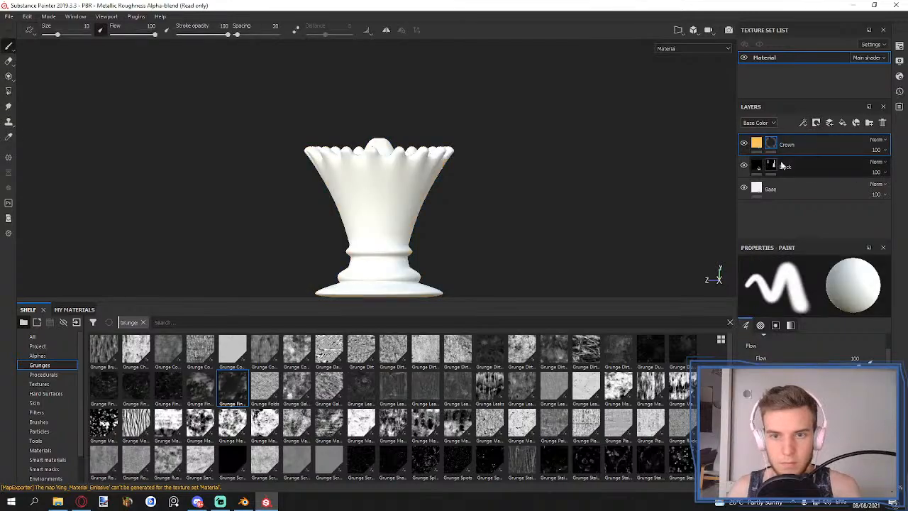
click(8, 90)
drag(239, 97, 514, 243)
- Return to perspective projection with the paint brush and examine the gold crown's lower edge and the whole queen
click(696, 31)
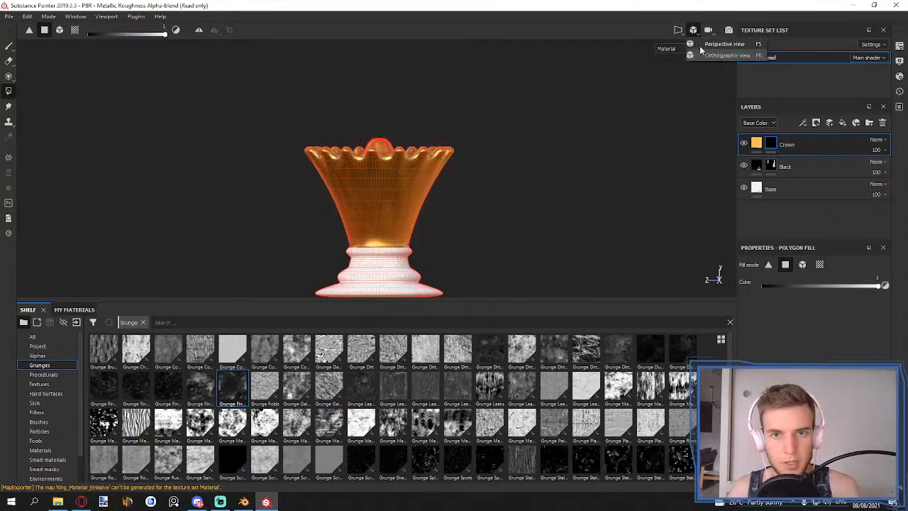
click(702, 45)
scroll(423, 182, down, 2)
click(8, 46)
scroll(363, 209, down, 2)
mouse_move(362, 209)
alt+mouse_down()
mouse_move(398, 233)
mouse_move(404, 192)
mouse_move(392, 167)
alt+mouse_up()
scroll(394, 225, down, 4)
scroll(397, 151, up, 1)
scroll(398, 151, up, 6)
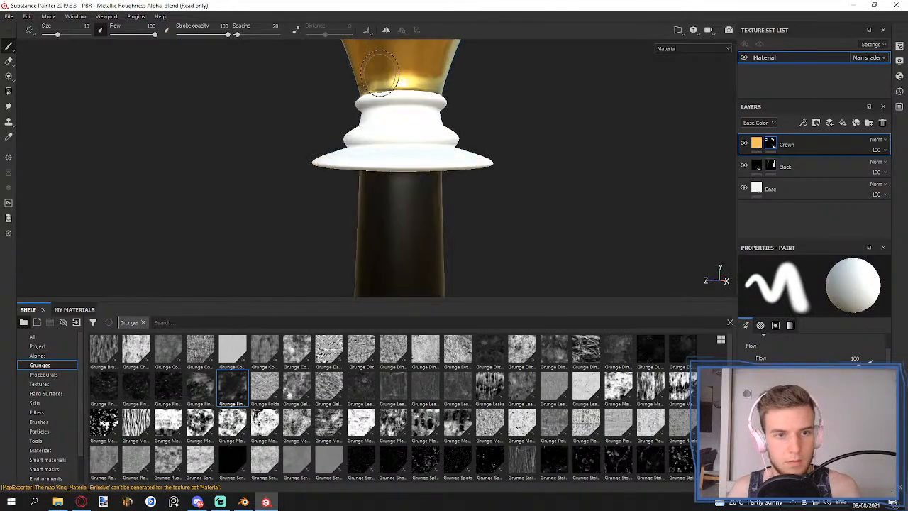
scroll(400, 129, down, 8)
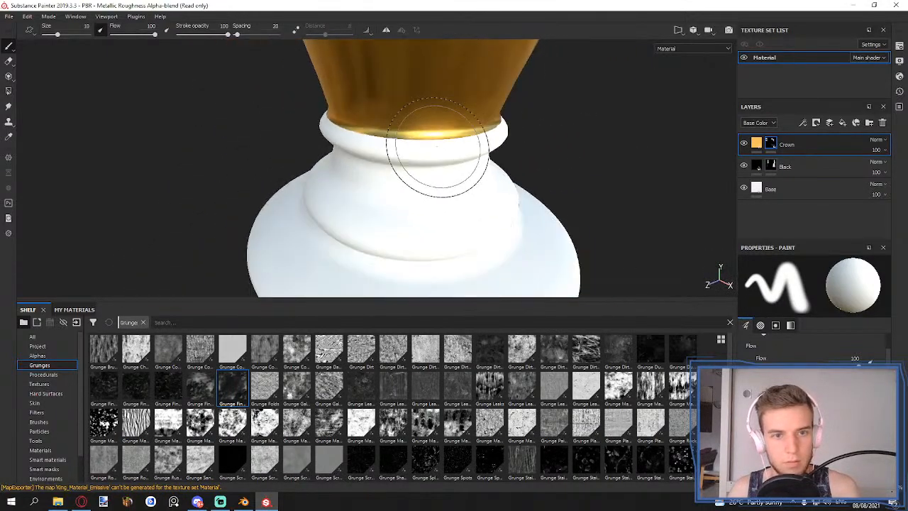
scroll(431, 164, down, 3)
alt+middle_drag(431, 164, 404, 109)
alt+drag(403, 109, 404, 135)
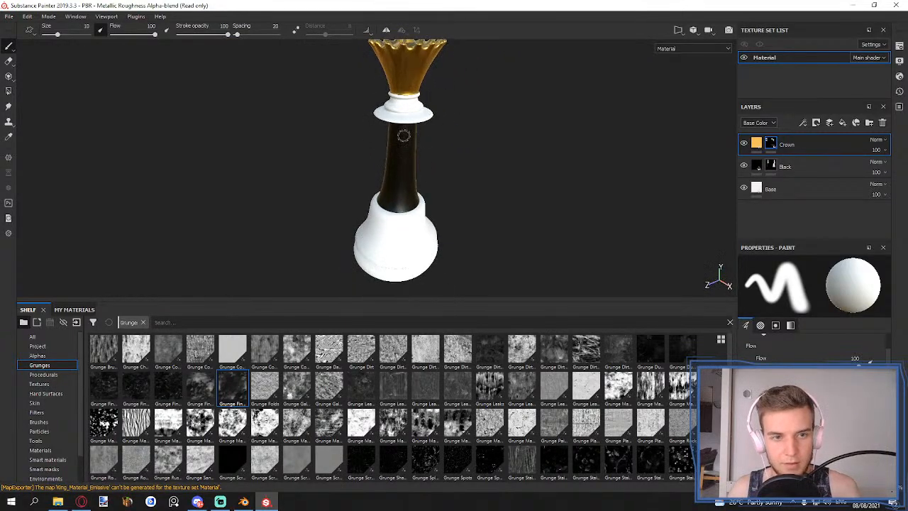
alt+middle_drag(403, 135, 400, 142)
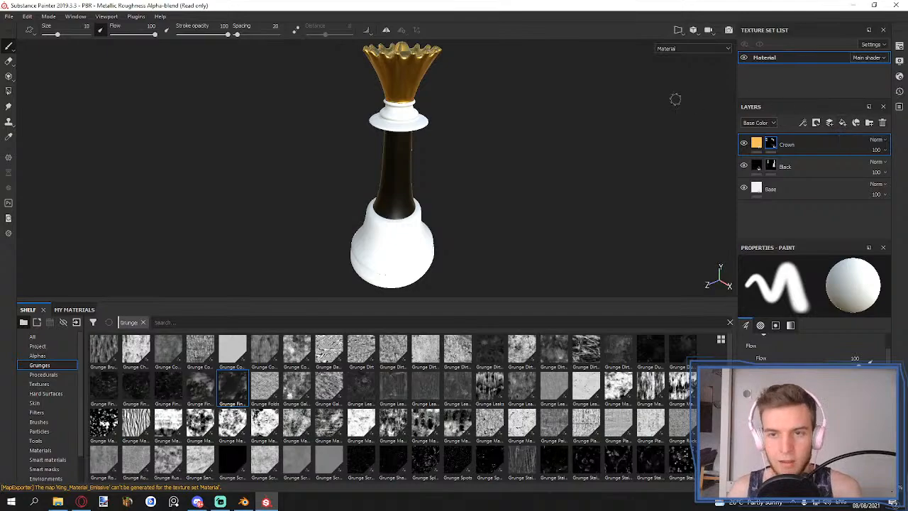
- Open the mesh map baking settings and exclude the normal, world space normal and ID maps
click(900, 47)
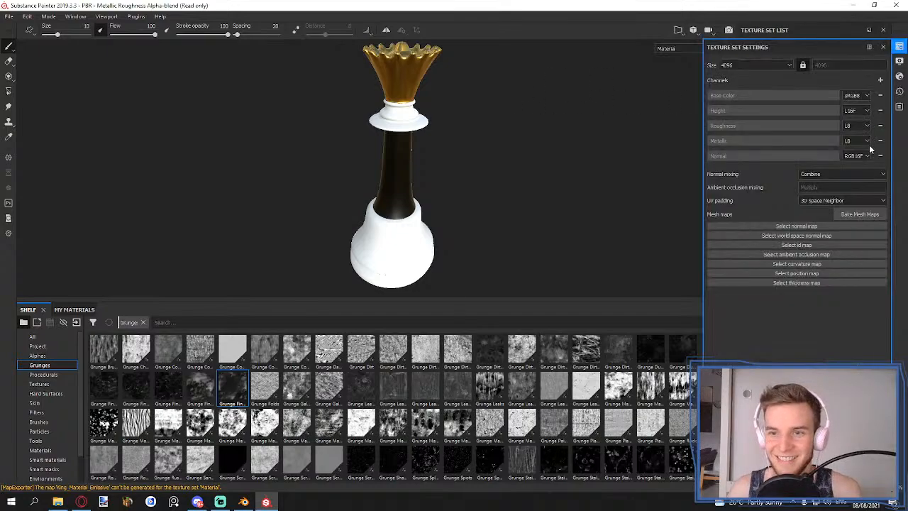
click(859, 214)
drag(340, 90, 523, 65)
click(491, 110)
click(491, 124)
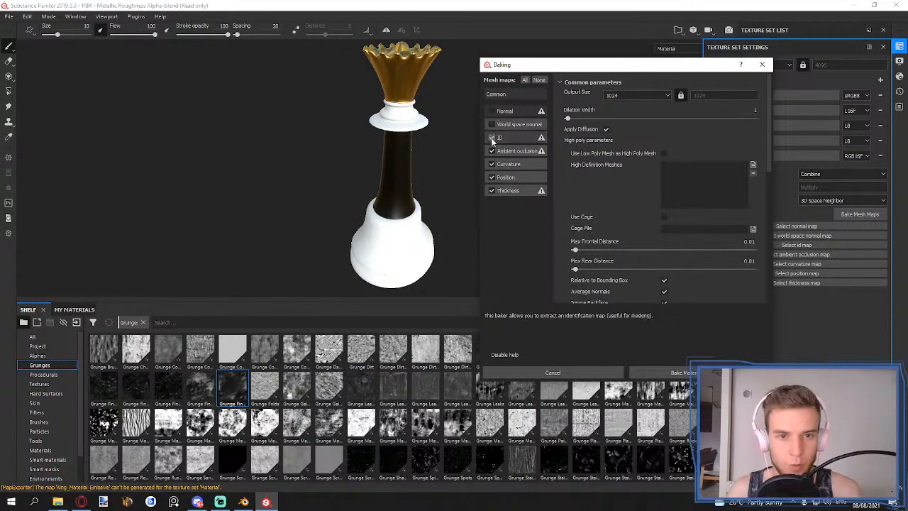
click(492, 137)
- Set the ambient occlusion baker to 120 secondary rays and a max occluder distance of 0.6
click(509, 150)
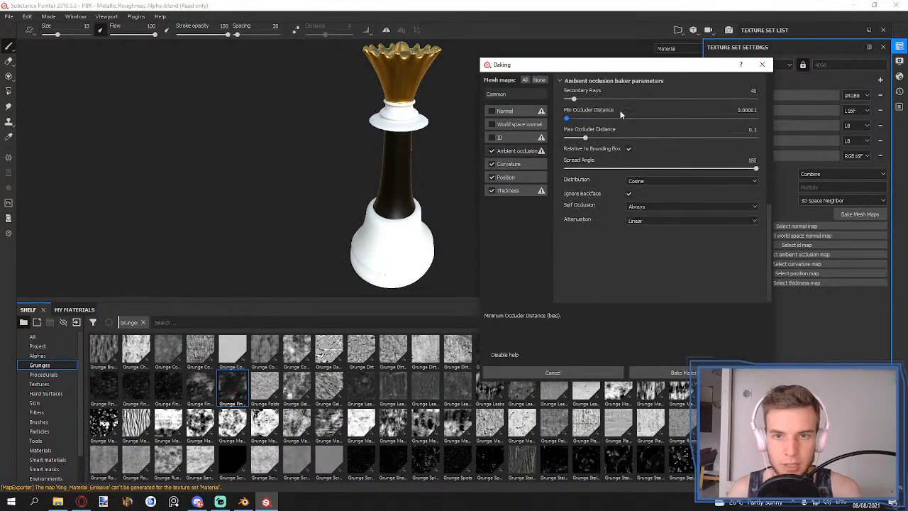
drag(743, 91, 781, 102)
text(120)
drag(743, 130, 781, 137)
text(.8)
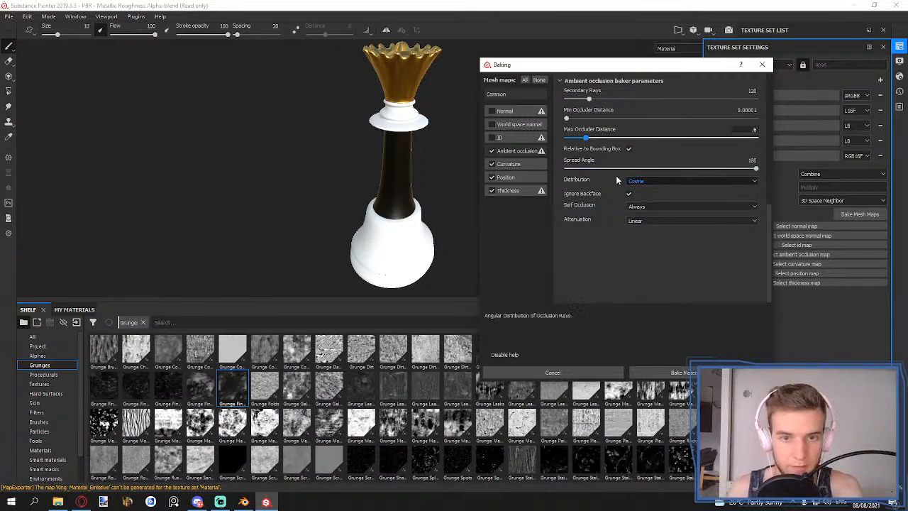
- Set the curvature algorithm to Per Vertex and bake only the ambient occlusion, curvature and position maps
click(496, 166)
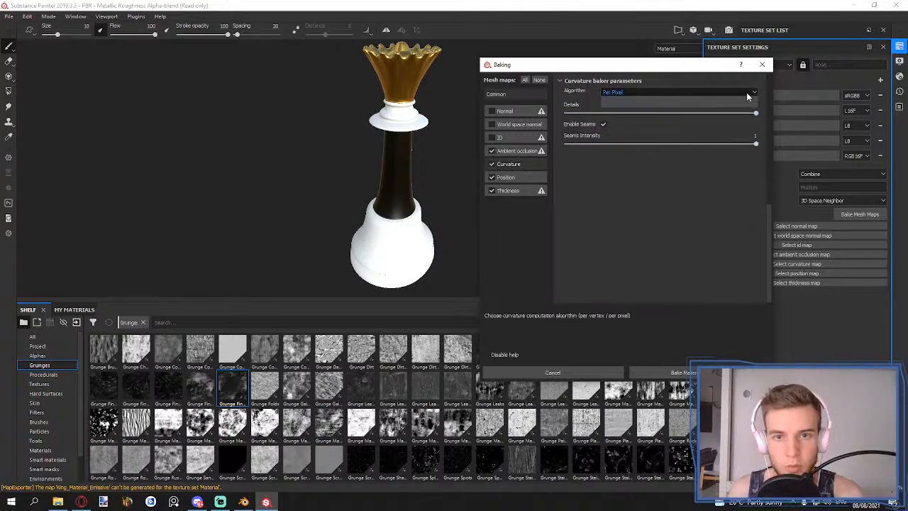
click(638, 92)
click(622, 106)
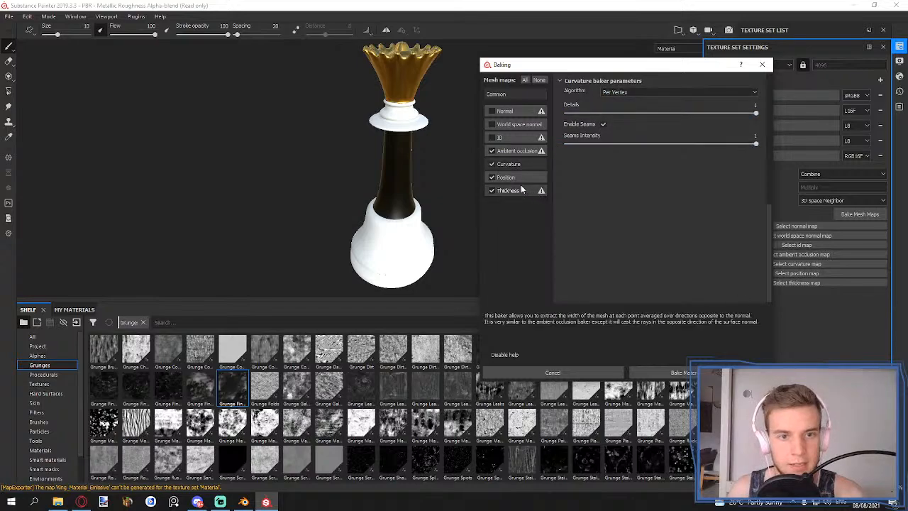
click(492, 177)
click(680, 373)
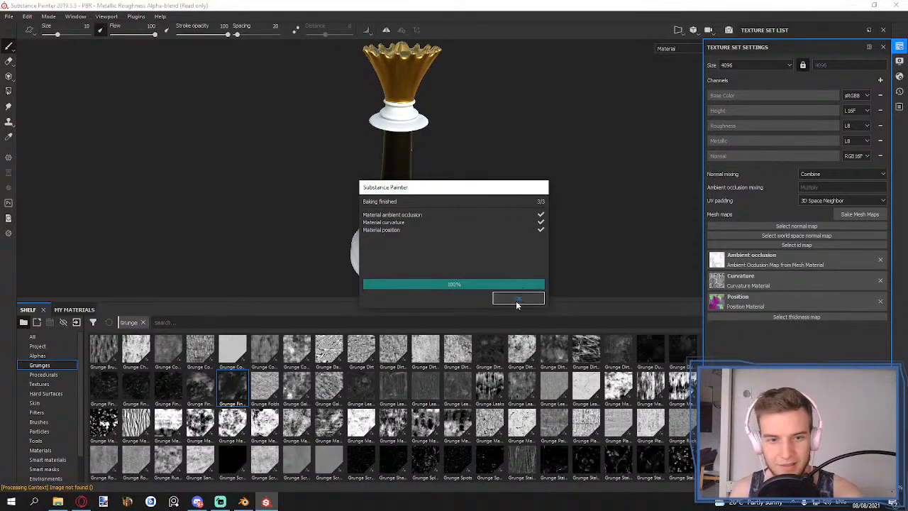
- Close the finished bake, go back to the layer stack and add a fill layer named Dirt above the Crown layer
click(515, 299)
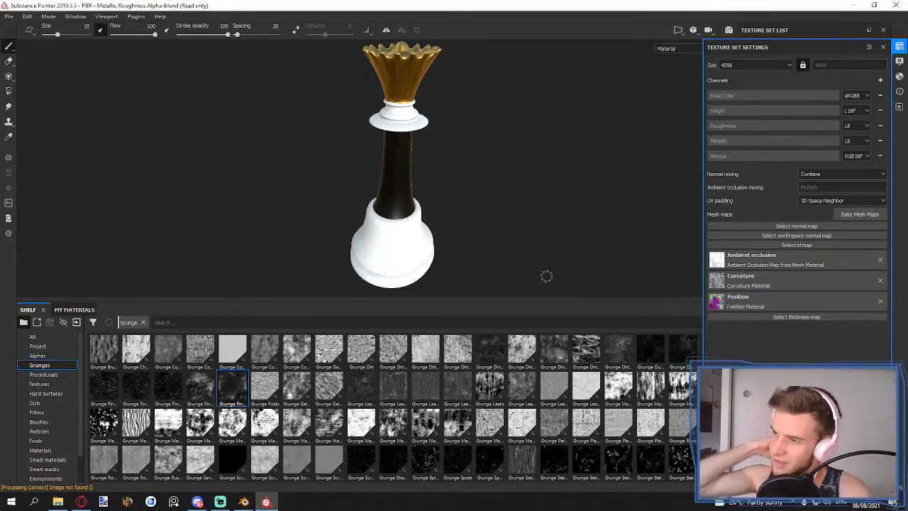
click(899, 47)
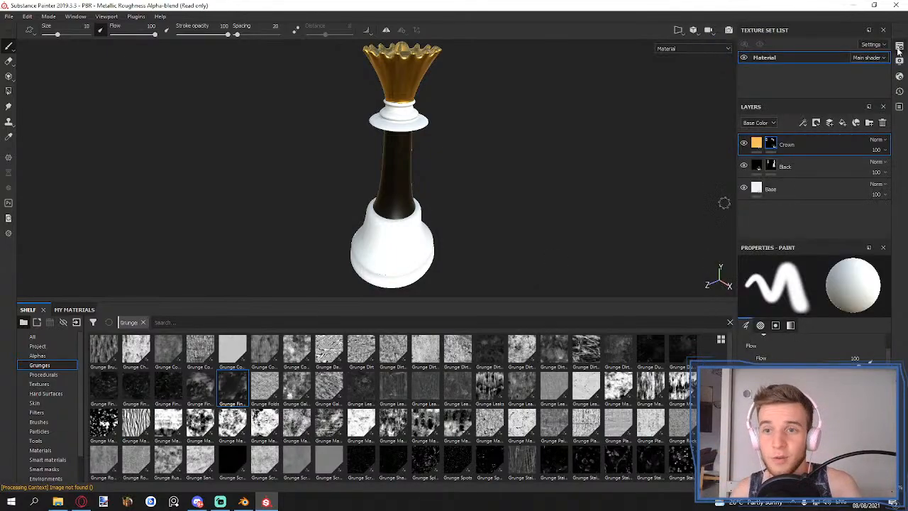
scroll(480, 146, down, 3)
scroll(413, 156, up, 4)
alt+drag(412, 156, 411, 133)
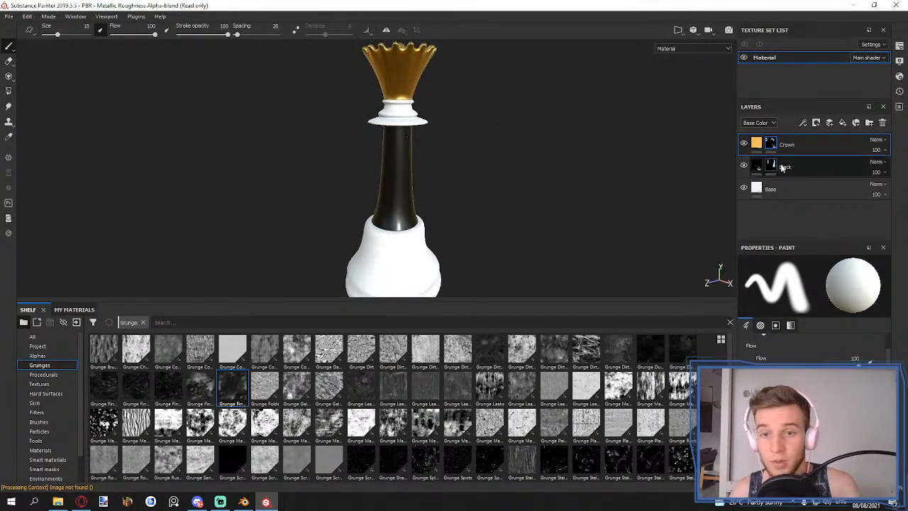
click(842, 122)
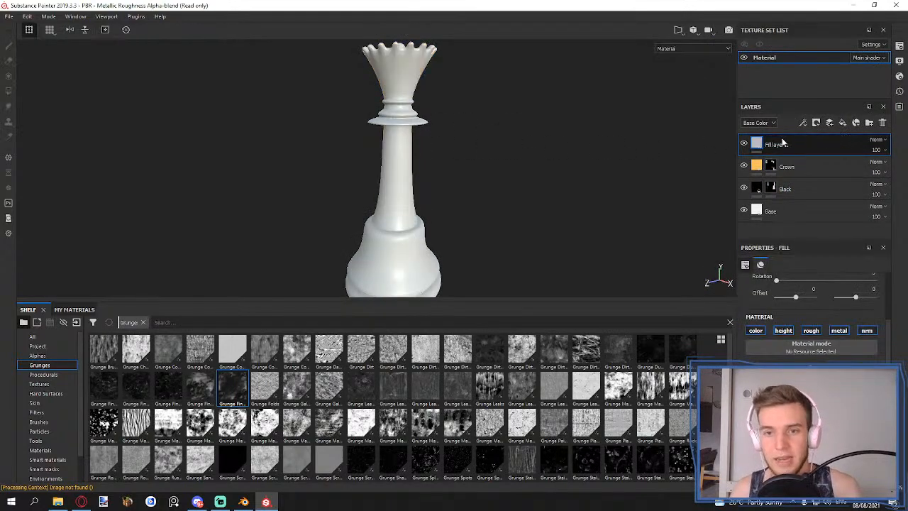
double_click(778, 144)
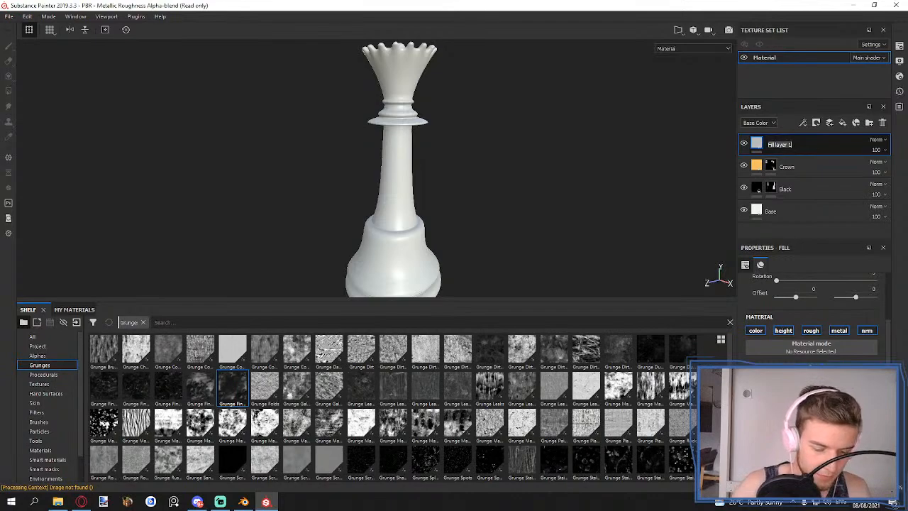
text(Dirt)
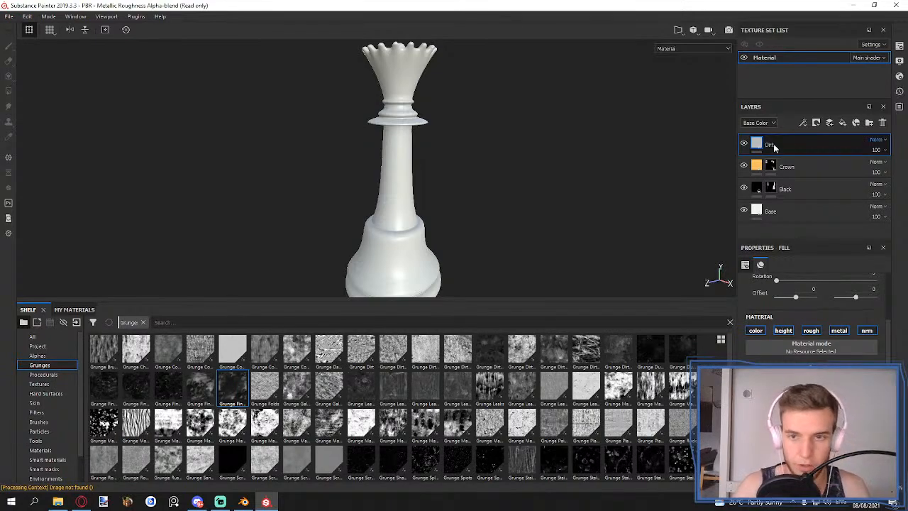
key(Return)
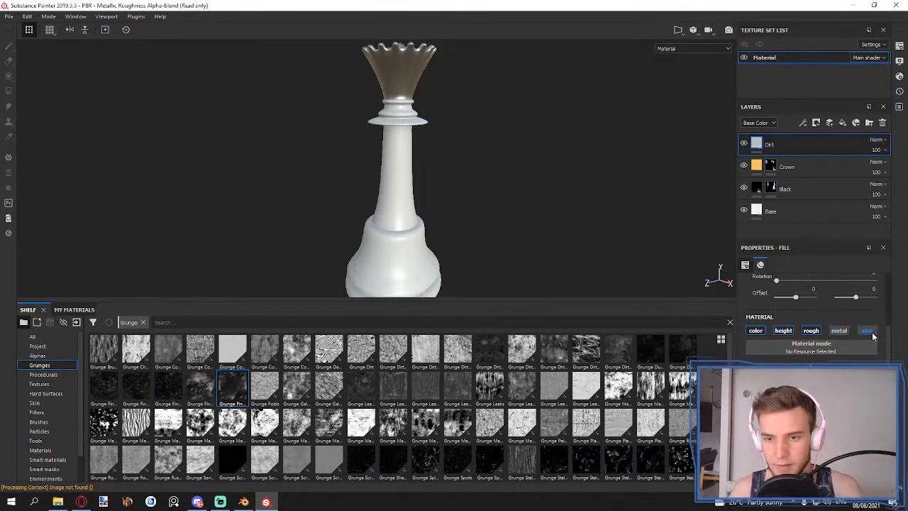
- Disable the Dirt layer's metallic and normal channels and set its base color to a dark brown
click(839, 331)
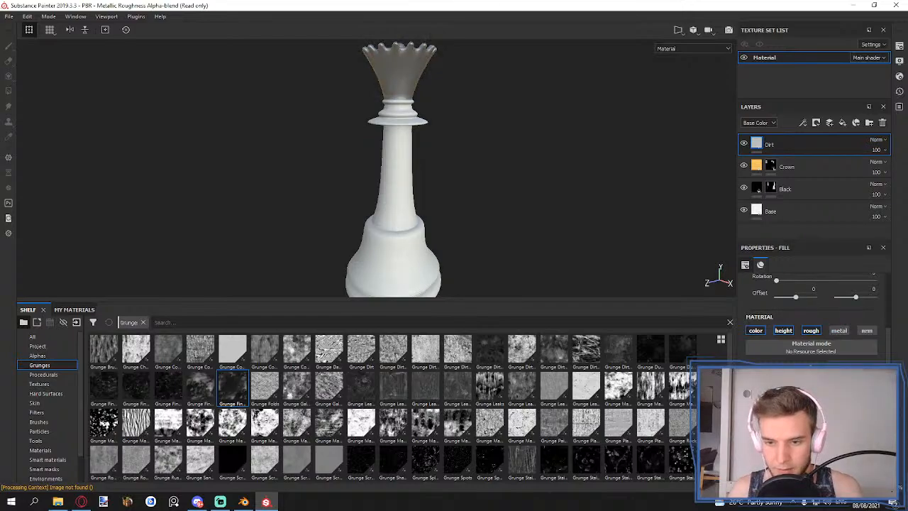
click(812, 383)
drag(858, 352, 858, 358)
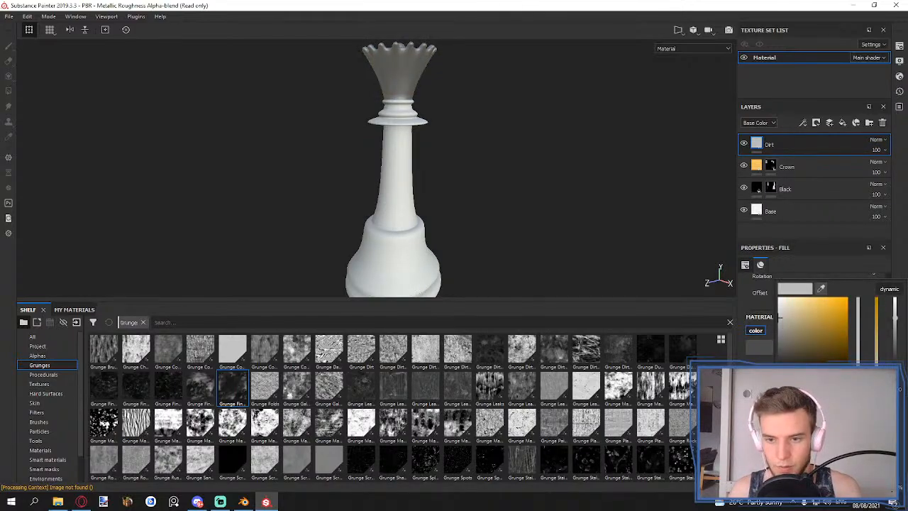
drag(796, 338, 797, 355)
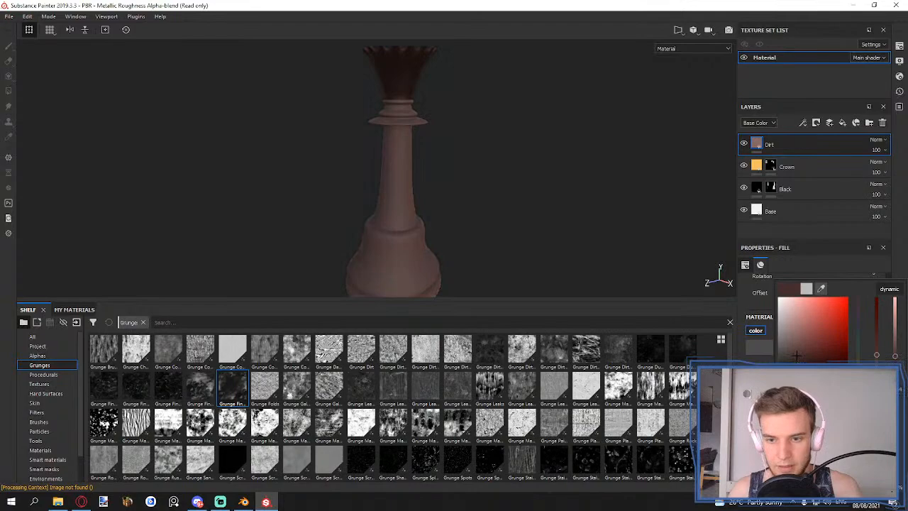
drag(858, 367, 858, 361)
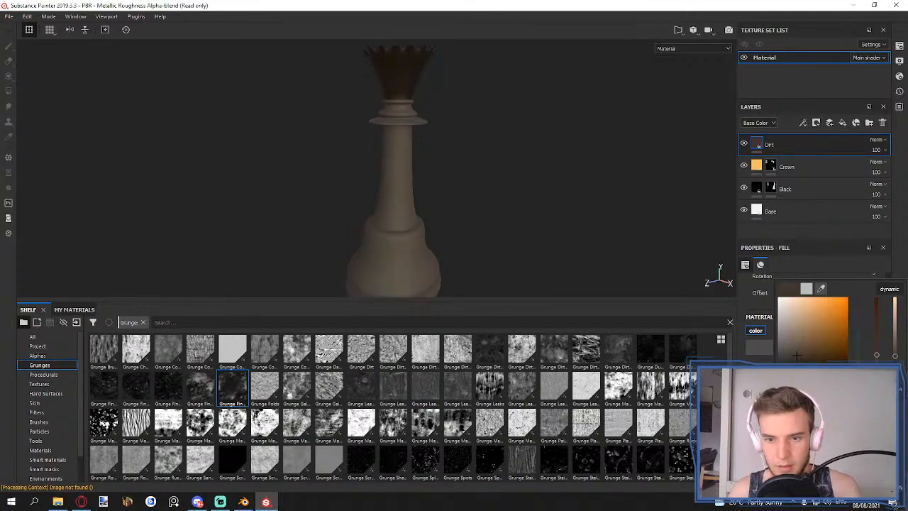
click(798, 229)
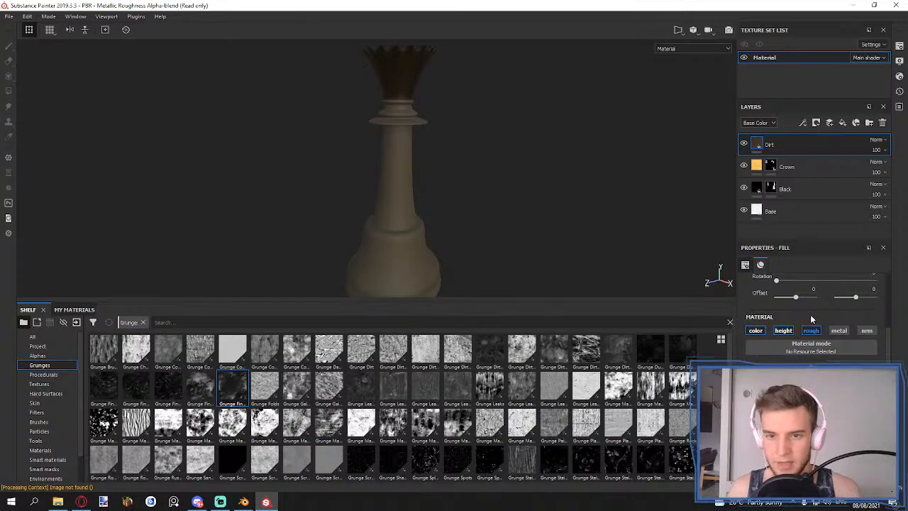
- Add a black mask with an empty generator to the Dirt layer and open the generator choices
click(806, 124)
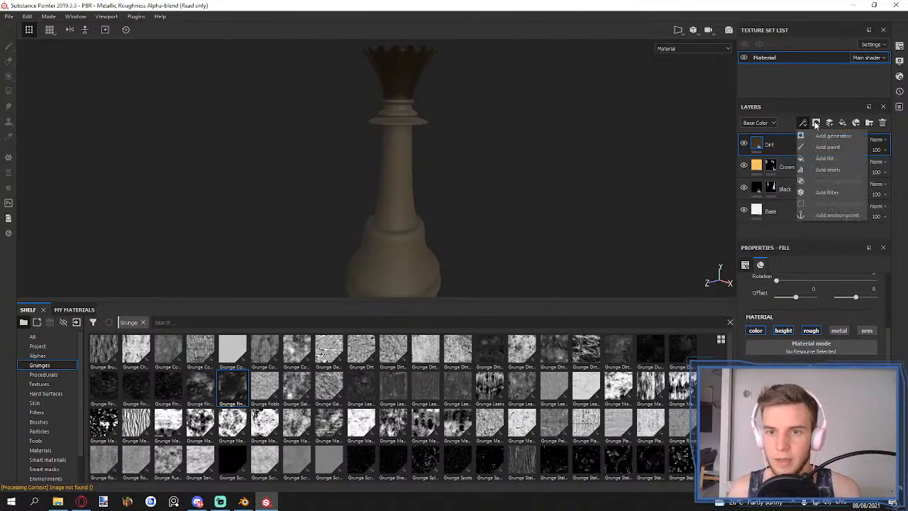
click(815, 124)
click(816, 146)
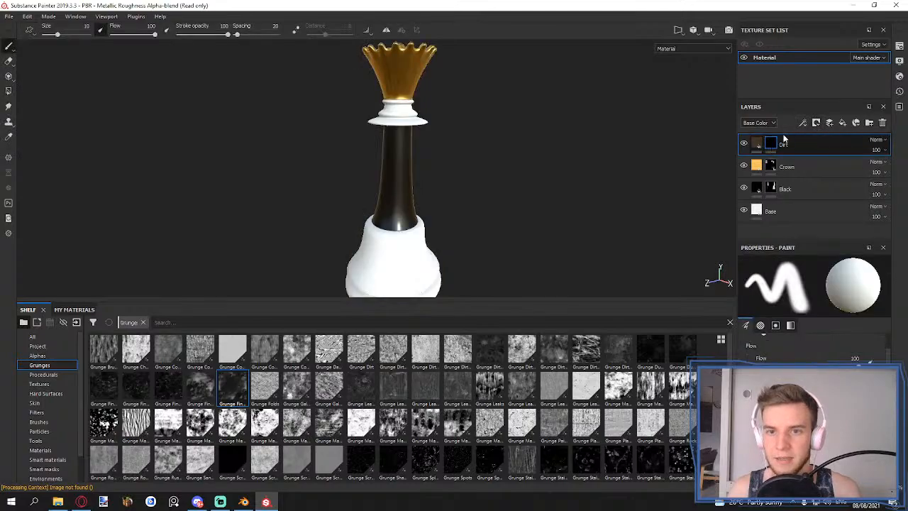
click(803, 124)
click(830, 142)
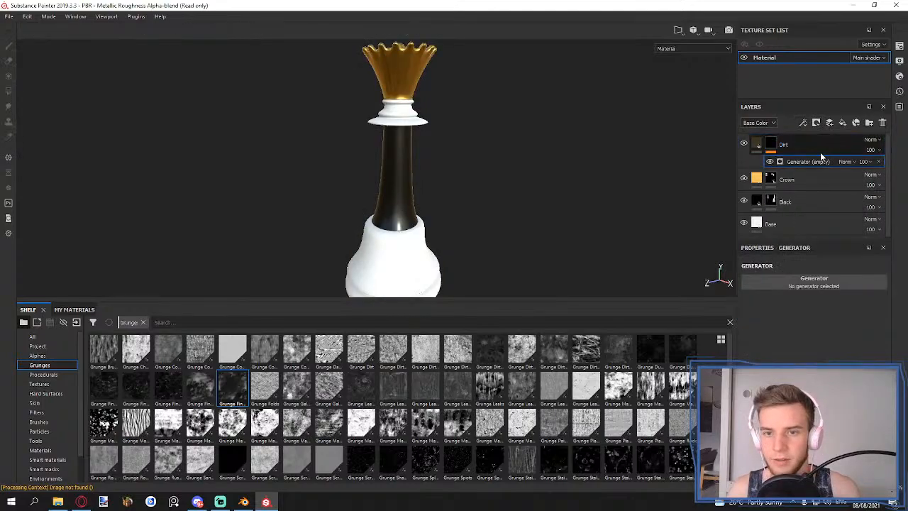
click(819, 282)
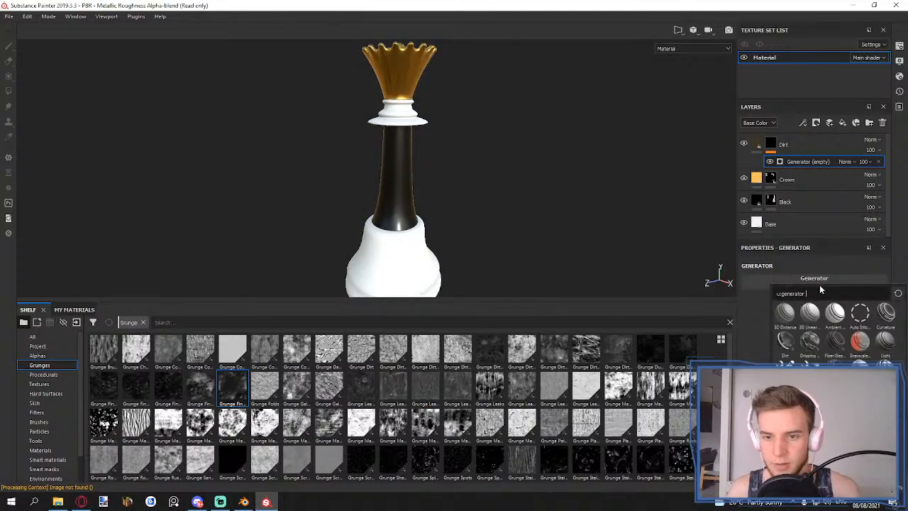
- Display the curvature mesh map and examine it on the queen's crown, collar, stem and base
click(694, 49)
scroll(709, 93, down, 5)
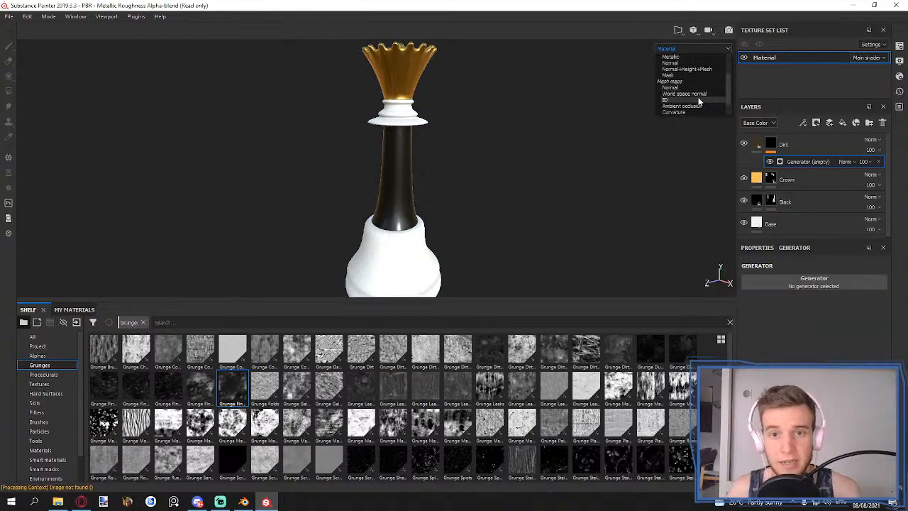
click(684, 112)
scroll(451, 129, up, 3)
alt+drag(419, 176, 439, 190)
alt+middle_drag(384, 102, 381, 195)
alt+drag(381, 195, 411, 146)
alt+middle_drag(411, 145, 419, 54)
alt+middle_drag(402, 199, 418, 32)
scroll(420, 74, down, 3)
alt+drag(417, 80, 417, 95)
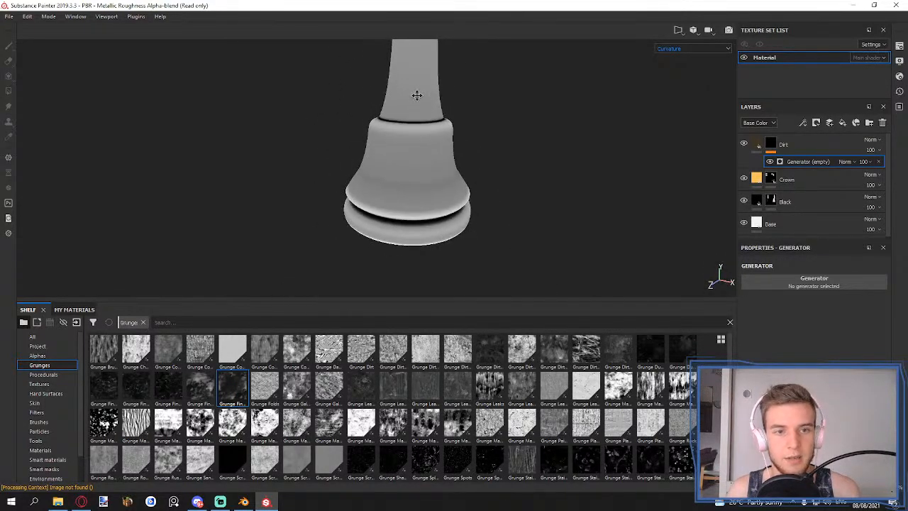
alt+middle_drag(417, 95, 394, 205)
- Assign the Curvature generator to the Dirt mask and return to the material view to check the crown and collar
click(812, 286)
click(886, 312)
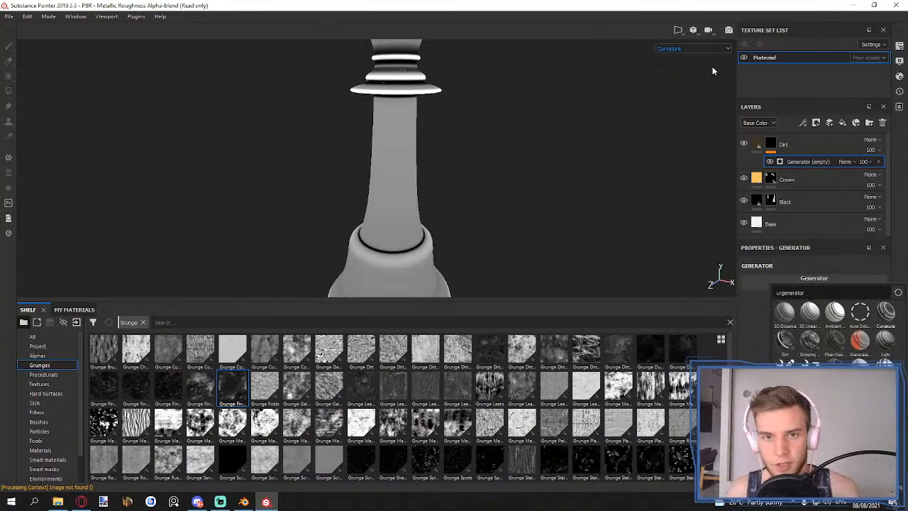
key(m)
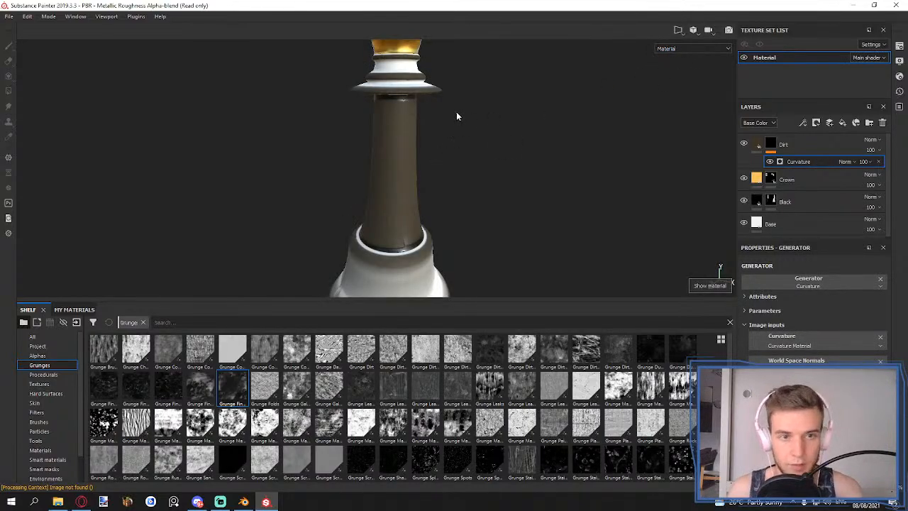
alt+middle_drag(405, 106, 398, 220)
alt+drag(397, 219, 393, 188)
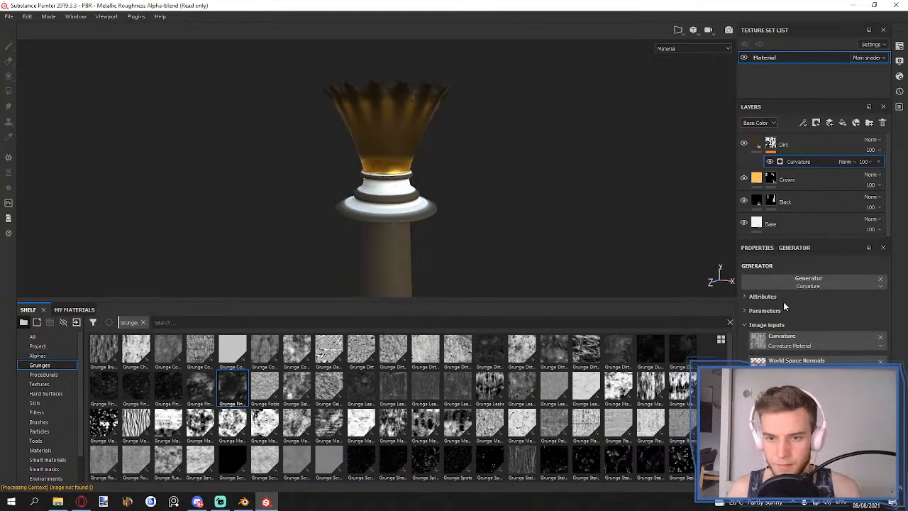
- Set the Dirt mask generator's curvature mode to Cavities
click(759, 311)
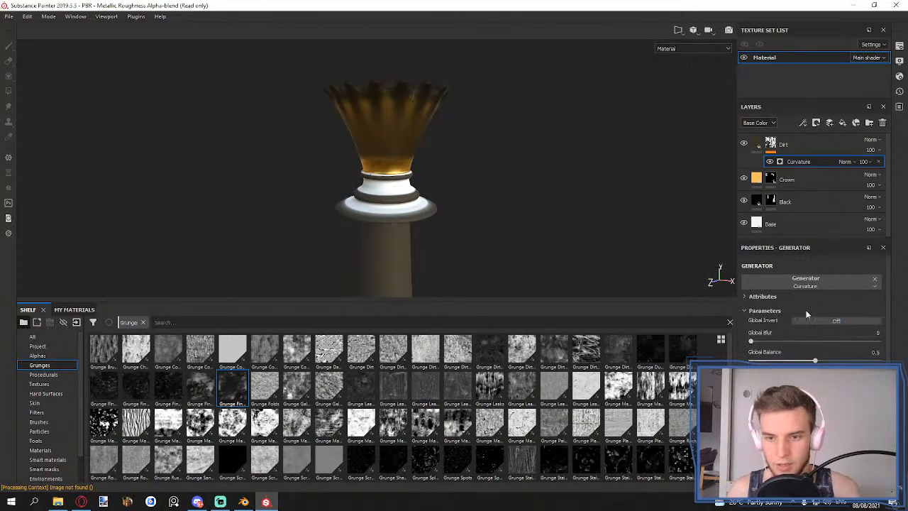
scroll(778, 313, down, 1)
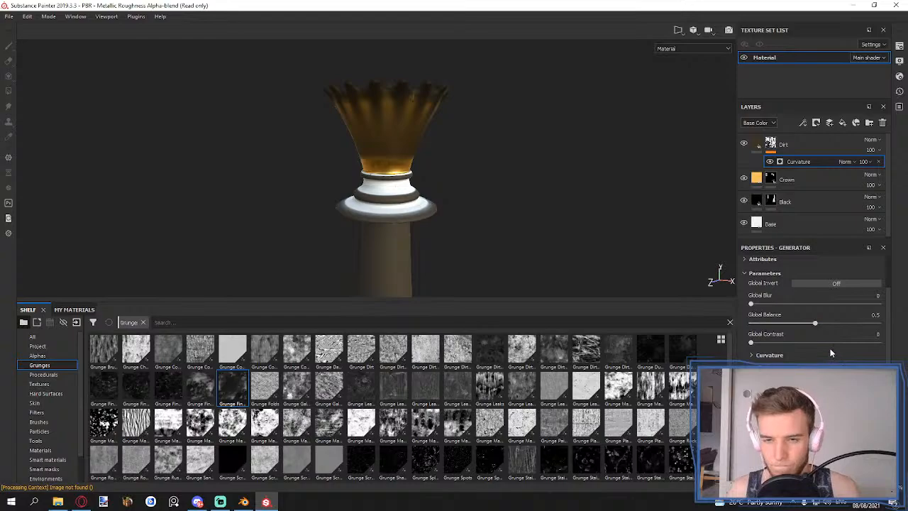
click(760, 355)
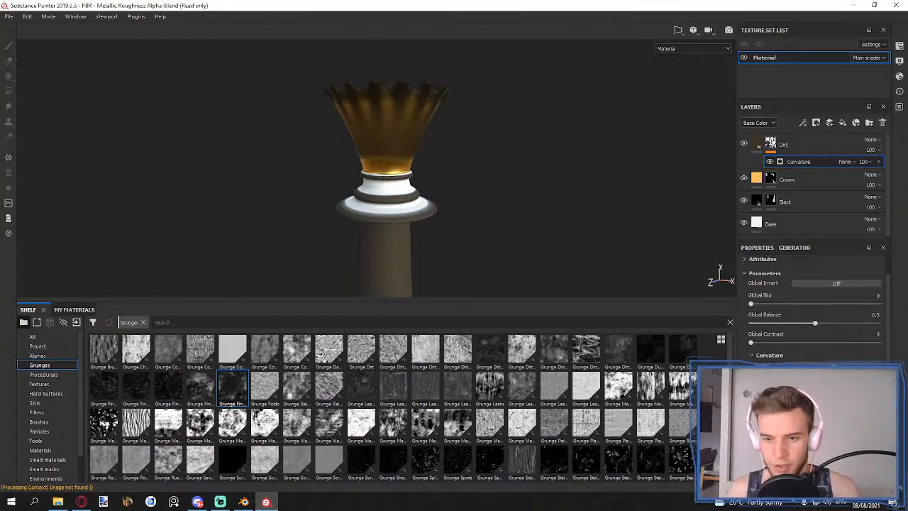
scroll(812, 305, down, 2)
click(812, 293)
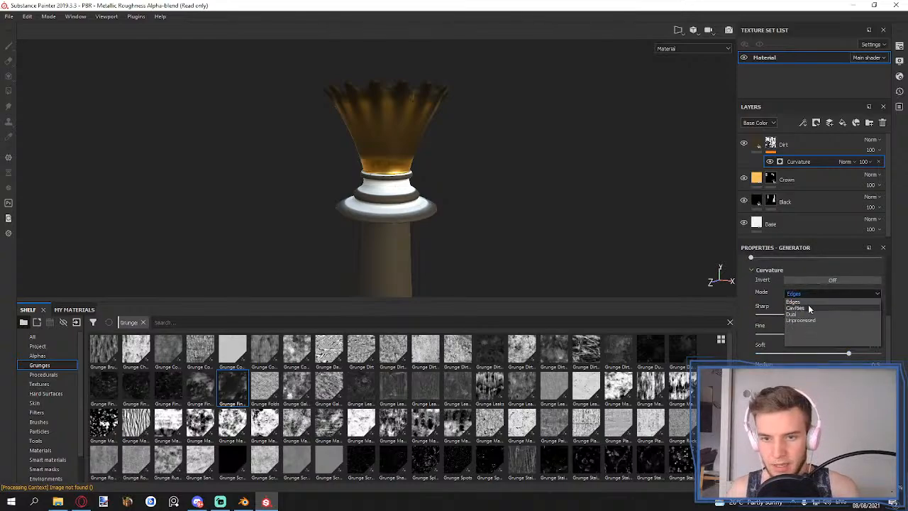
click(808, 307)
scroll(381, 203, up, 3)
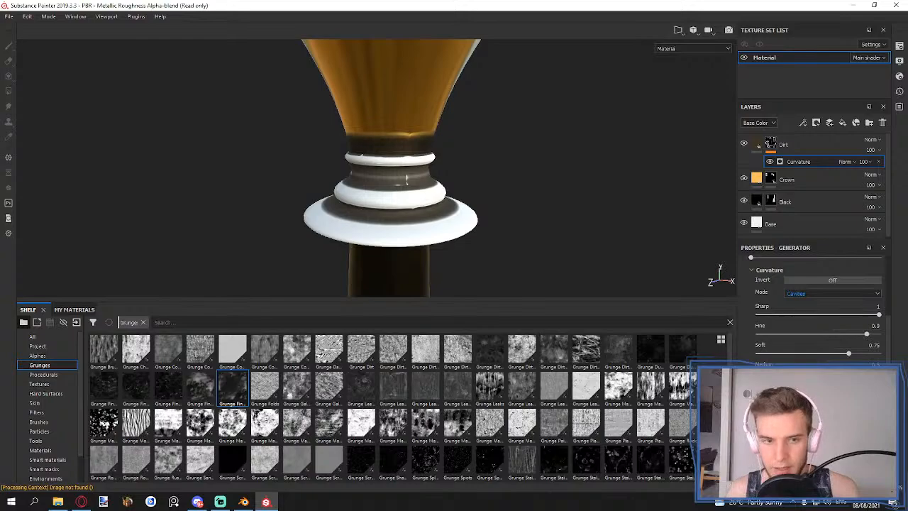
- Lower the generator's curvature settings to Soft 0.16, Fine 0.59 and Sharp 0.91
drag(848, 352, 778, 354)
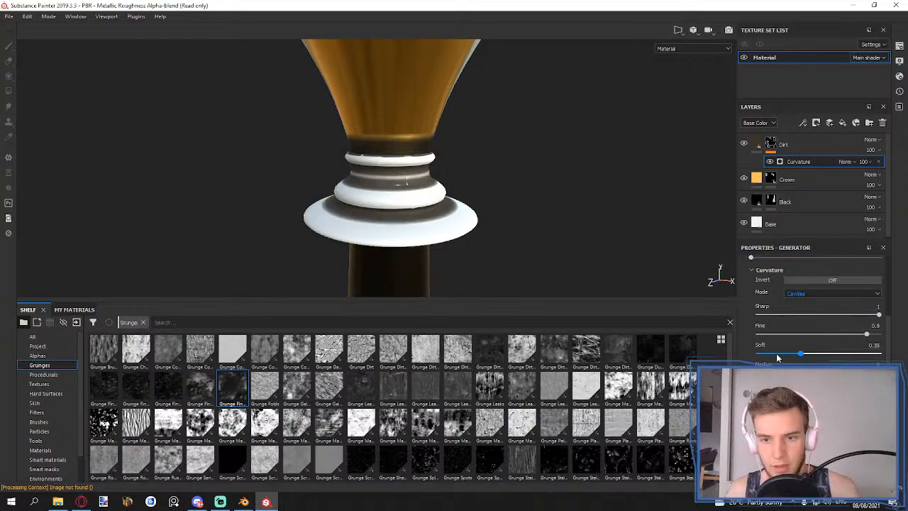
drag(867, 333, 828, 333)
drag(878, 315, 867, 320)
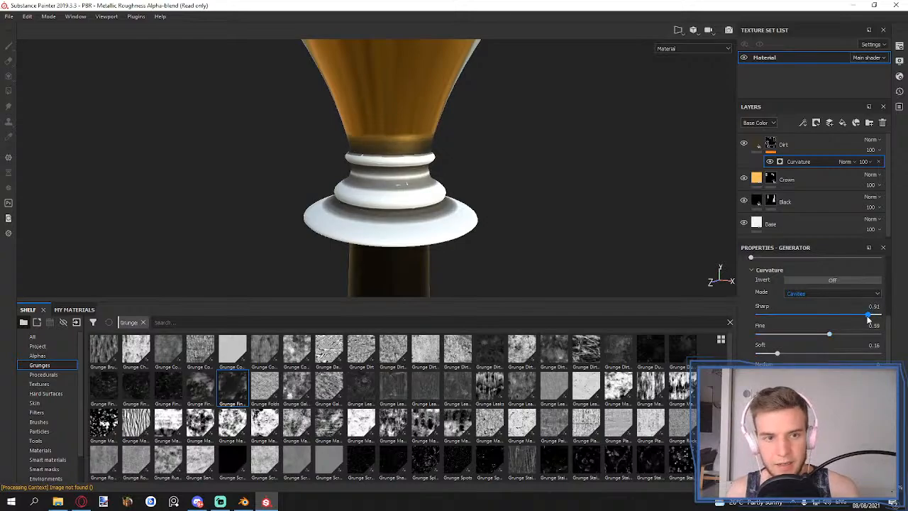
scroll(865, 314, down, 5)
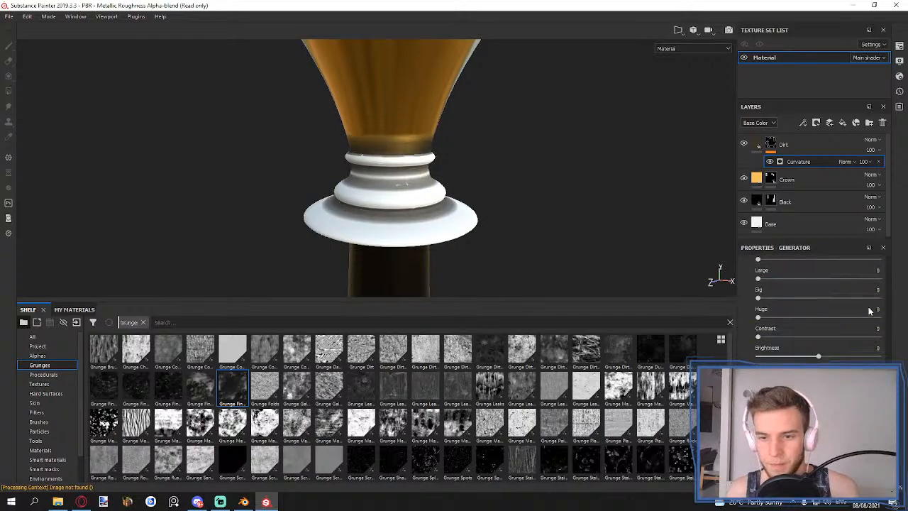
scroll(818, 305, up, 2)
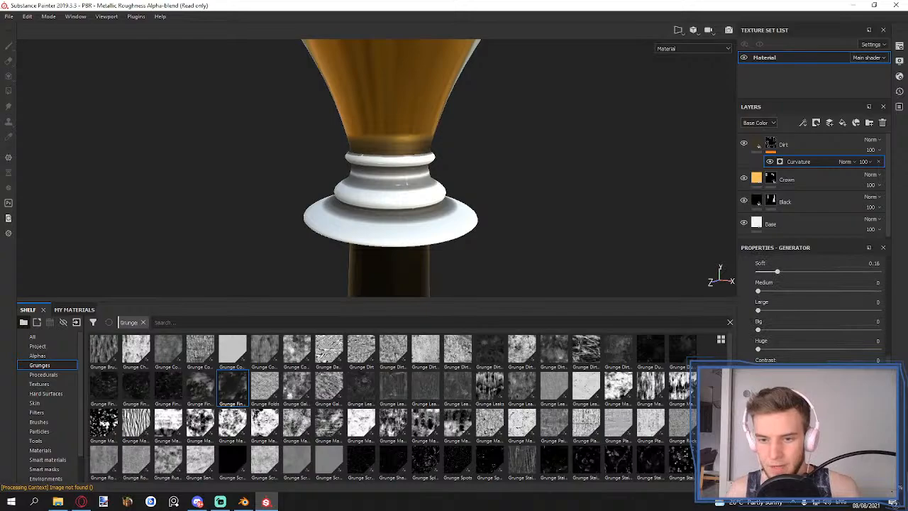
- Raise the generator's texture opacity to the maximum and assign the first "Grunge Lea..." map as its texture
scroll(818, 312, down, 5)
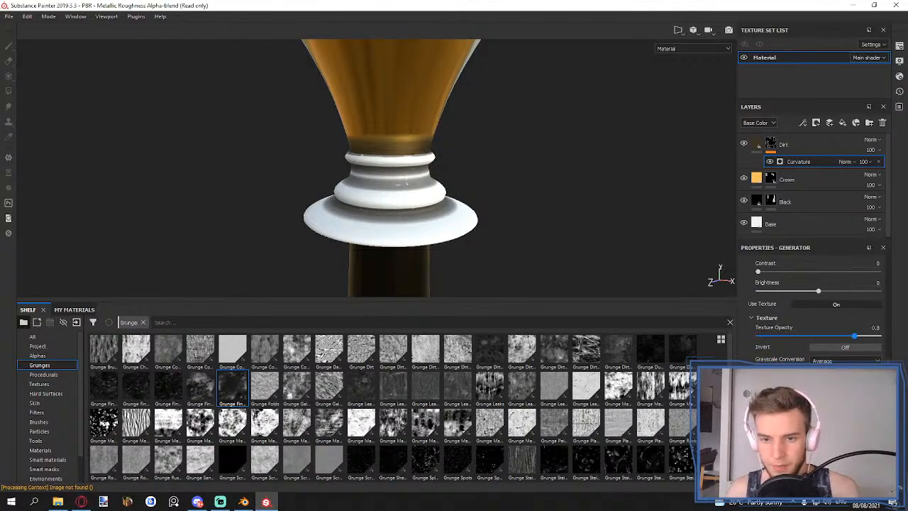
drag(854, 336, 882, 336)
scroll(879, 334, down, 5)
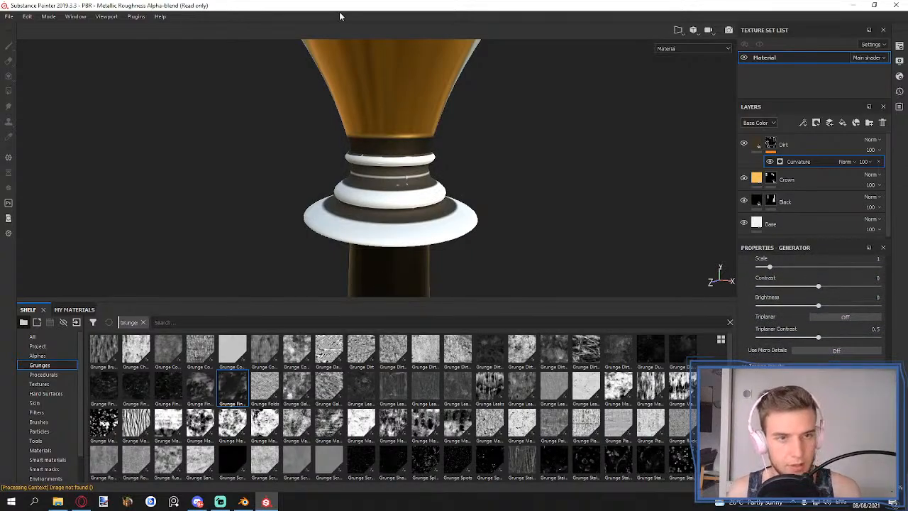
click(361, 389)
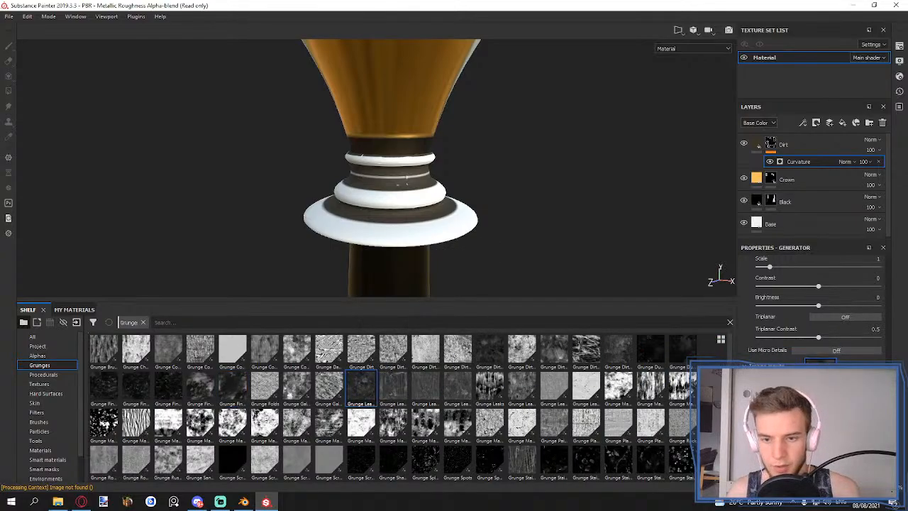
scroll(399, 139, up, 4)
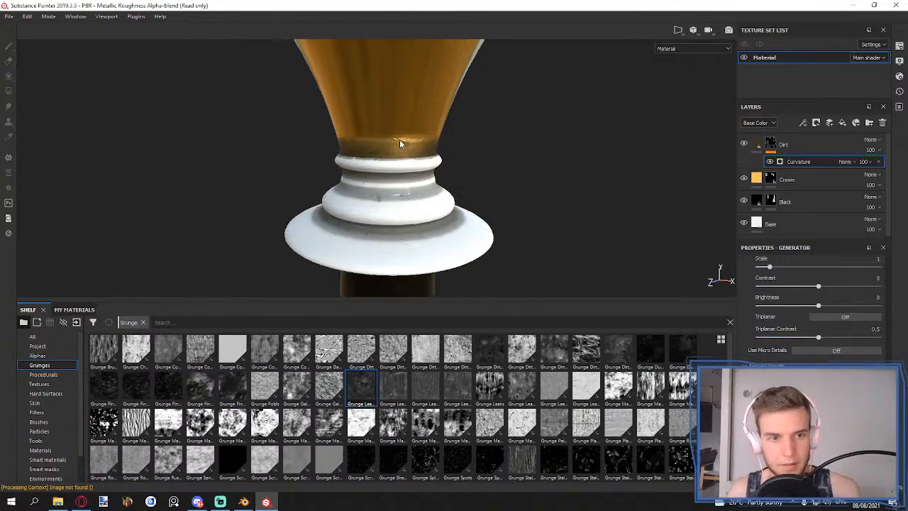
scroll(400, 140, down, 1)
alt+drag(381, 205, 416, 185)
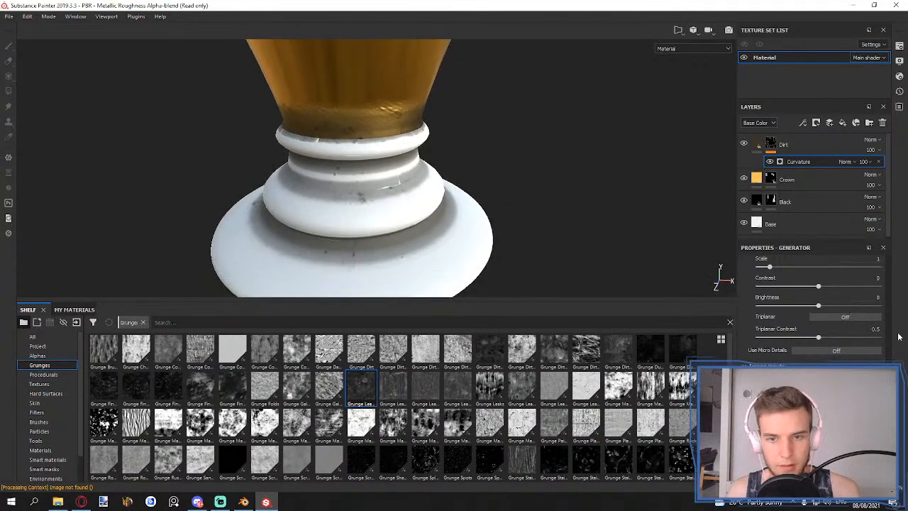
- Lower the Dirt mask generator's curvature settings to Sharp 0.63, Fine 0.2 and Soft 0.08
scroll(817, 315, up, 4)
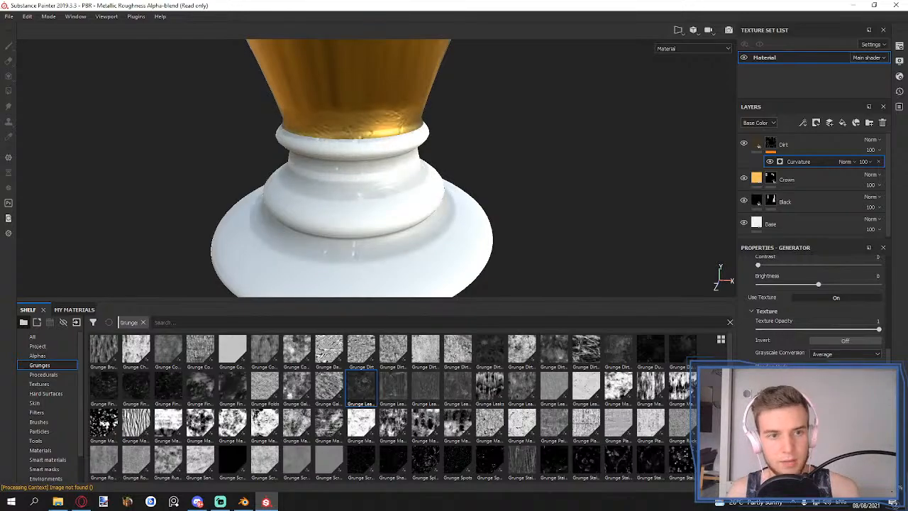
scroll(375, 135, down, 5)
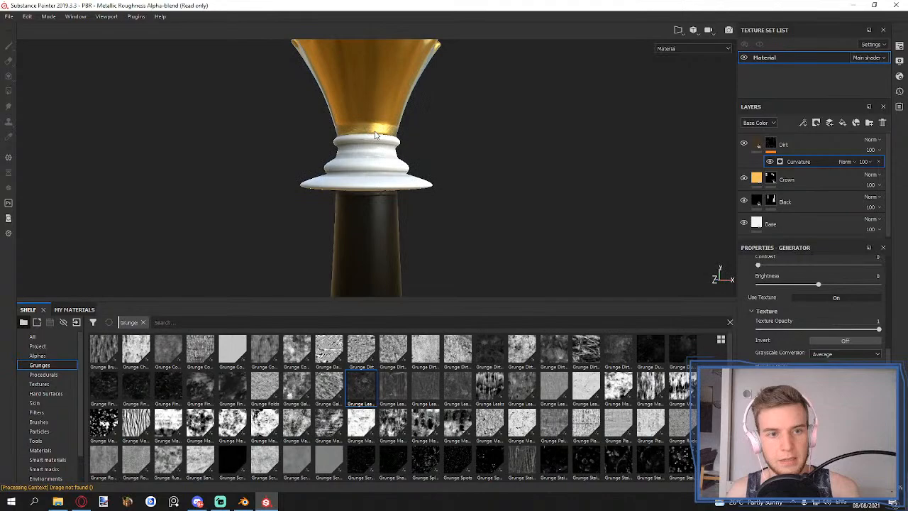
scroll(376, 134, up, 5)
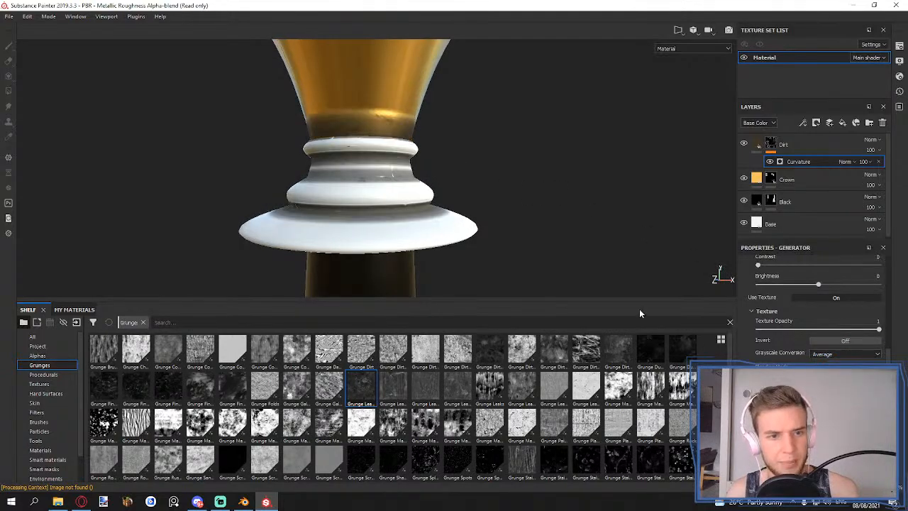
scroll(381, 178, up, 3)
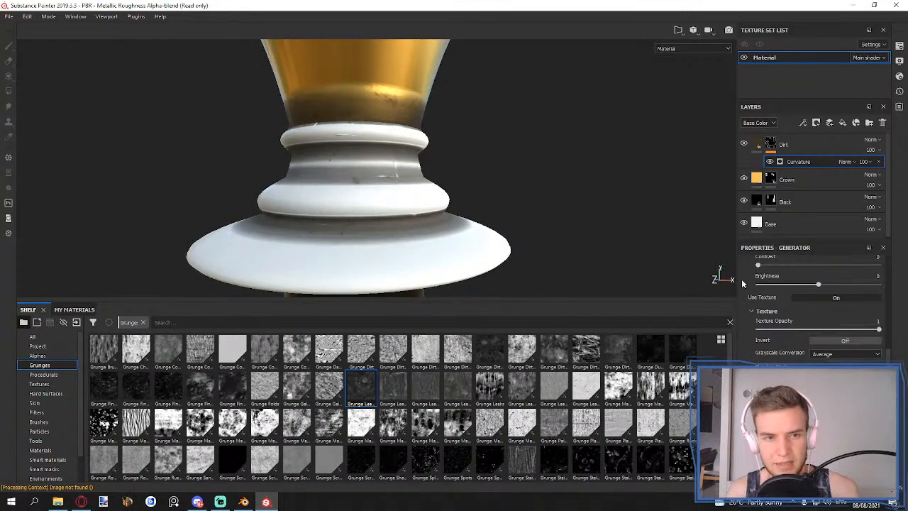
scroll(856, 323, down, 5)
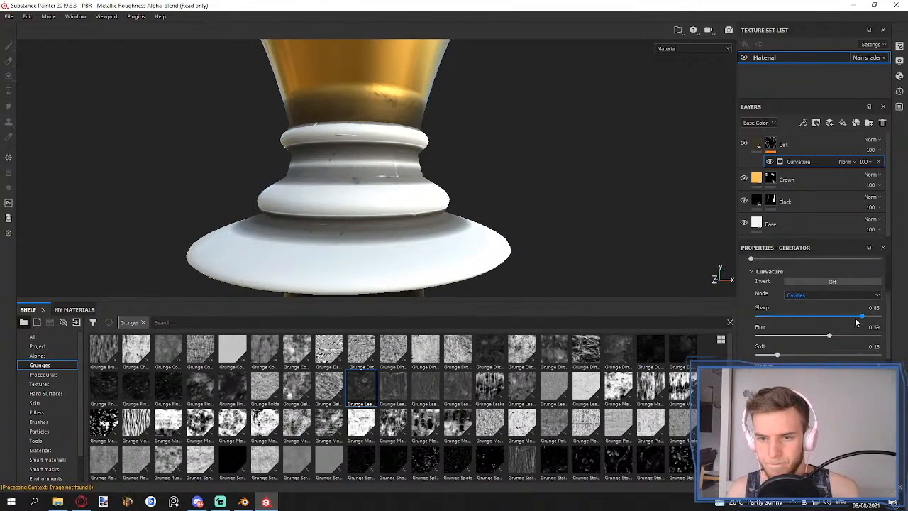
drag(765, 354, 768, 355)
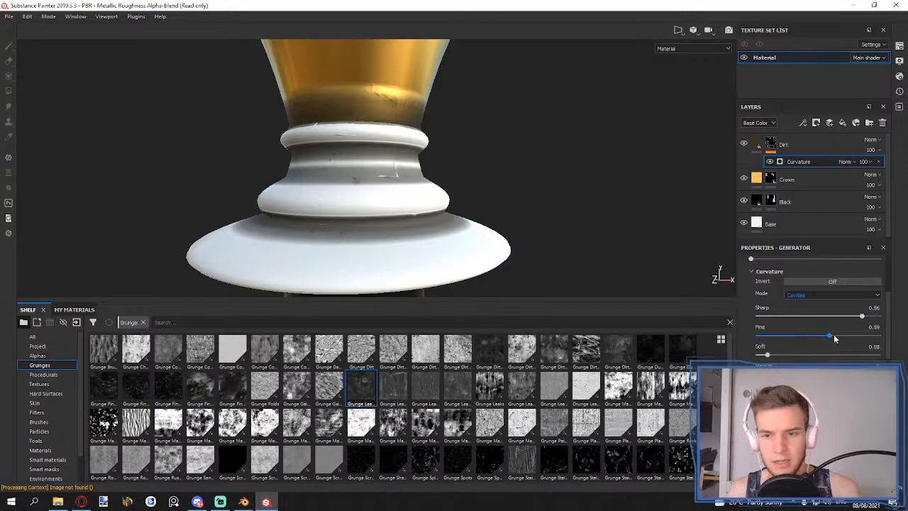
drag(829, 336, 783, 336)
drag(862, 316, 832, 319)
- Examine the dirt on the white collar and lower crown from several angles and distances
scroll(405, 166, down, 6)
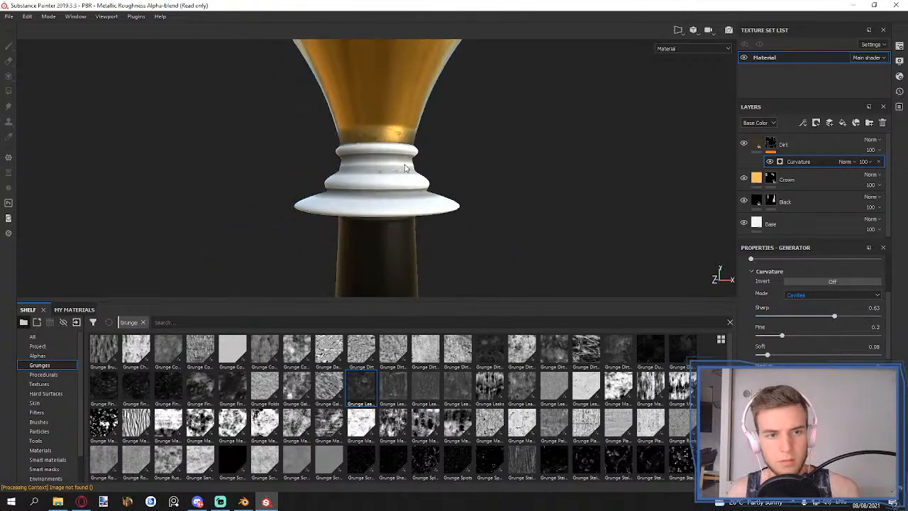
alt+drag(406, 170, 410, 266)
scroll(371, 201, up, 3)
ctrl+alt+drag(406, 201, 360, 189)
scroll(360, 188, up, 2)
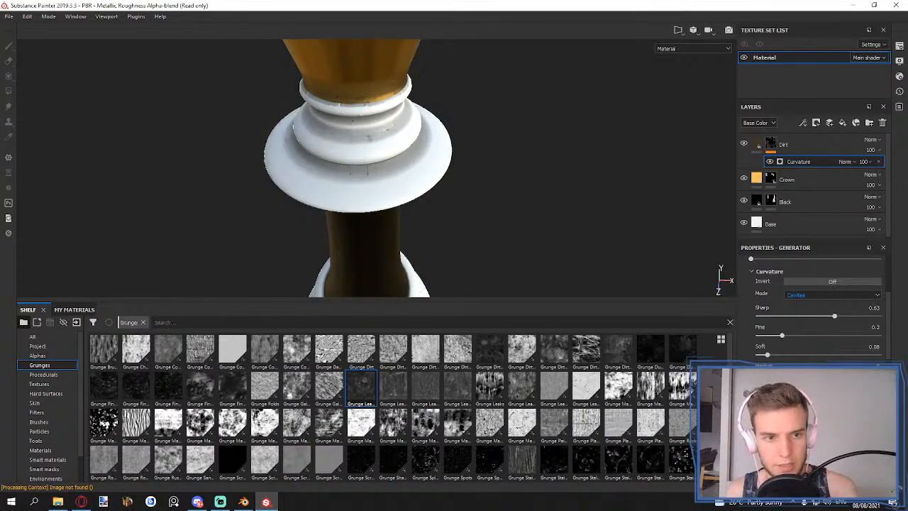
scroll(355, 168, up, 3)
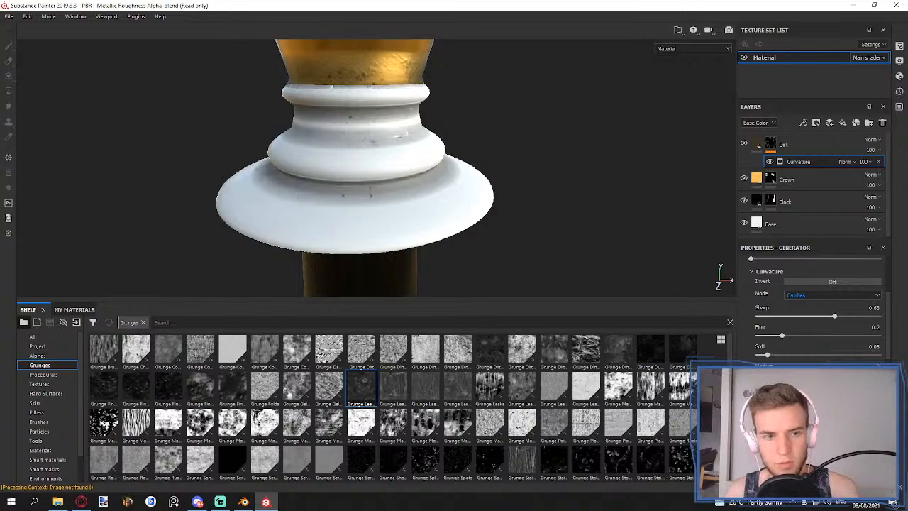
scroll(511, 221, down, 5)
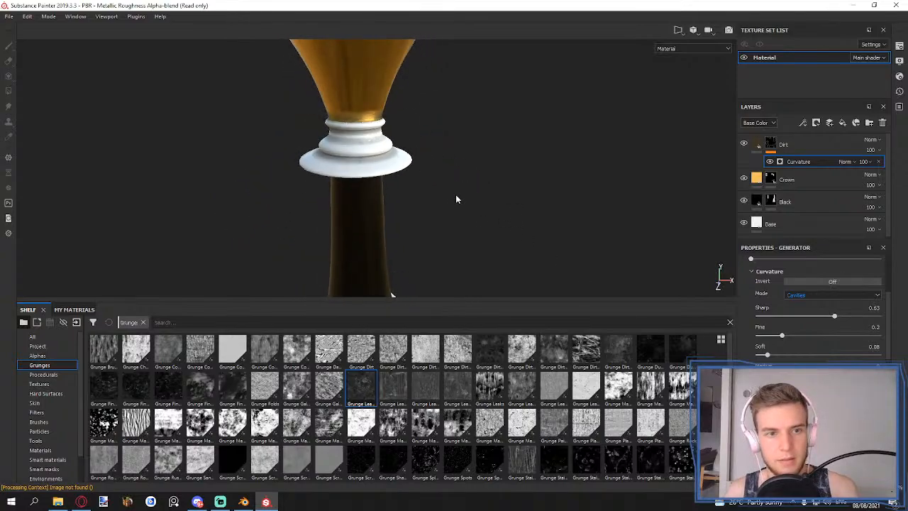
scroll(339, 143, up, 5)
alt+drag(340, 143, 390, 186)
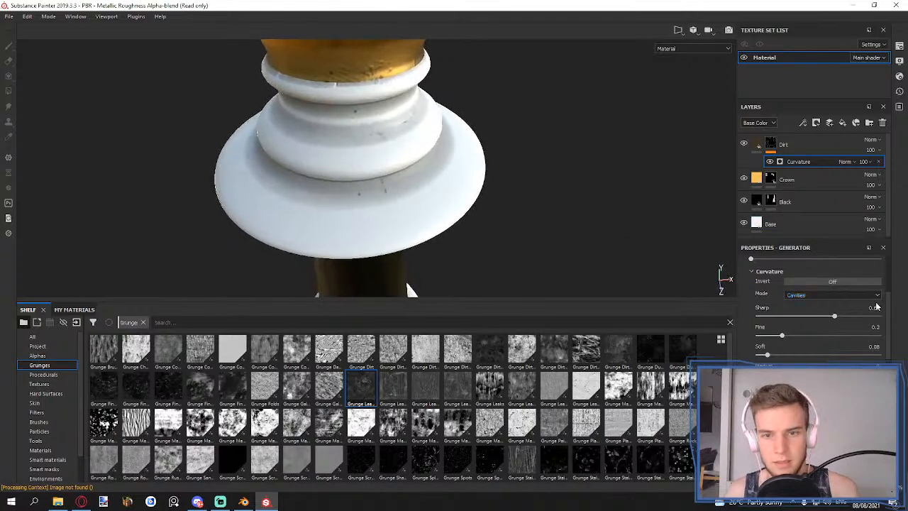
- Set the Dirt generator's texture scale to 1.62 and its contrast to -0.57
scroll(876, 306, down, 5)
click(777, 348)
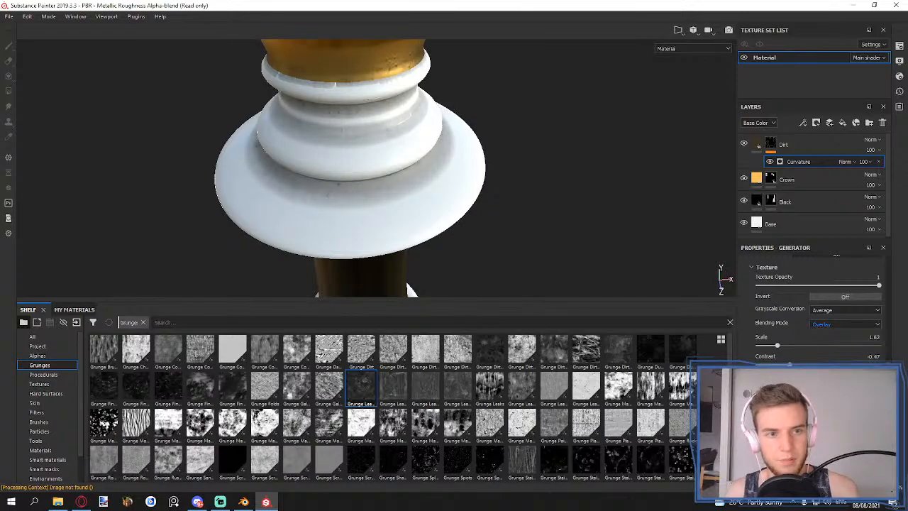
scroll(410, 289, down, 6)
alt+drag(416, 126, 417, 176)
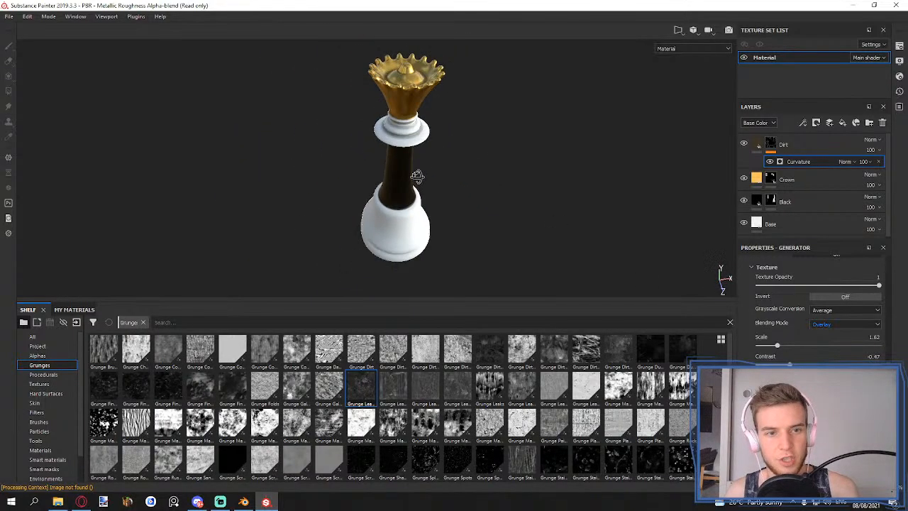
scroll(419, 88, up, 3)
mouse_move(400, 123)
alt+mouse_down()
mouse_move(414, 153)
mouse_move(400, 176)
mouse_move(412, 131)
alt+mouse_up()
scroll(414, 153, up, 3)
scroll(402, 170, up, 5)
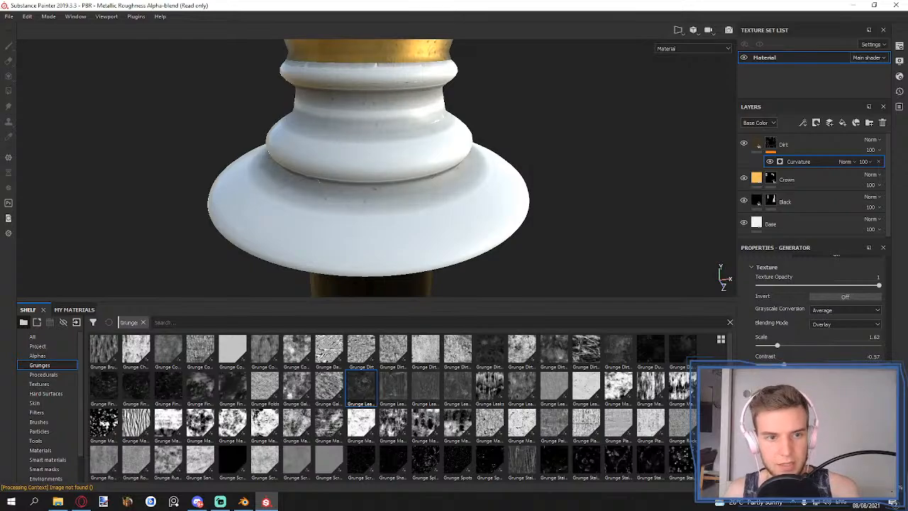
- Lower the Dirt layer's opacity in the Base Color channel to 31
scroll(408, 176, down, 6)
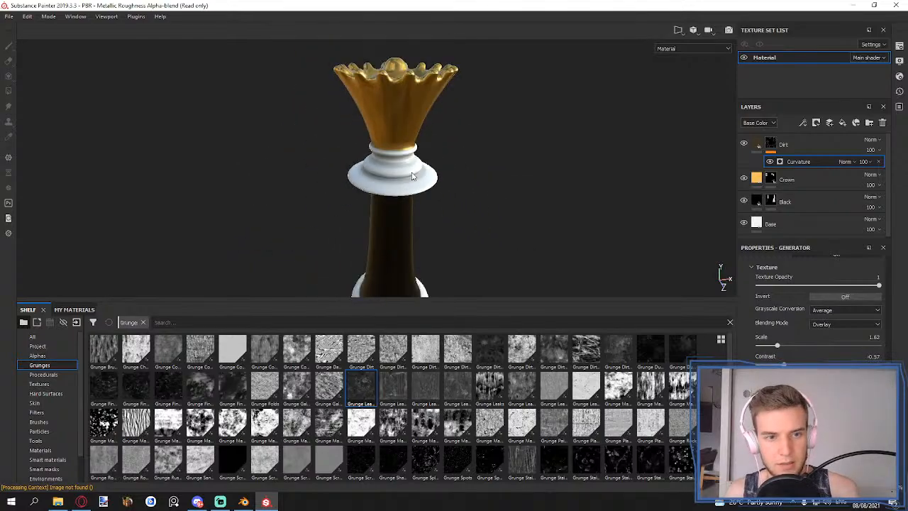
alt+drag(415, 174, 427, 154)
scroll(408, 184, up, 3)
scroll(430, 230, up, 4)
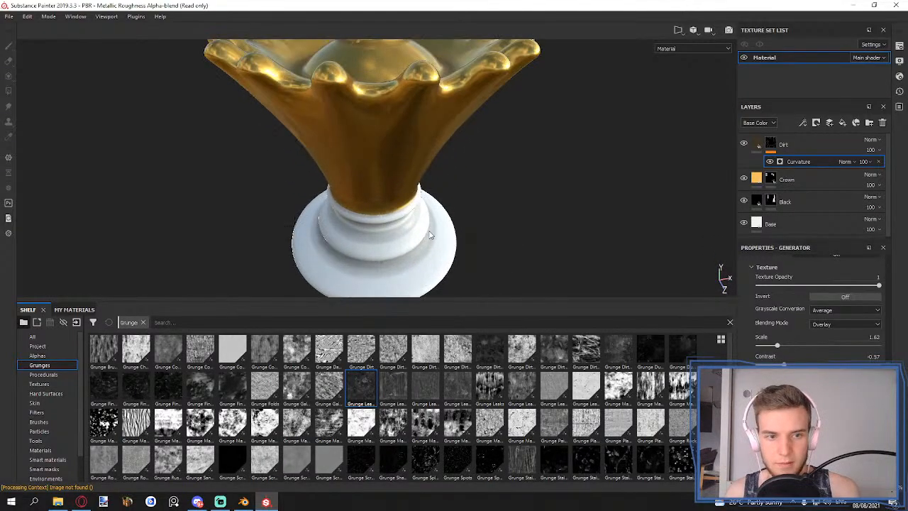
click(878, 150)
drag(874, 167, 879, 169)
scroll(406, 192, down, 3)
alt+drag(405, 197, 403, 167)
scroll(401, 199, up, 6)
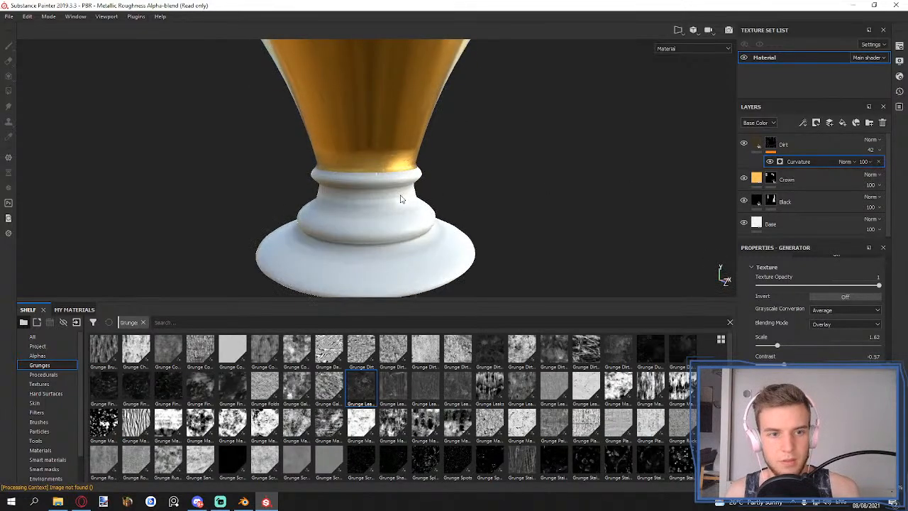
alt+middle_drag(402, 199, 407, 154)
alt+drag(408, 154, 424, 156)
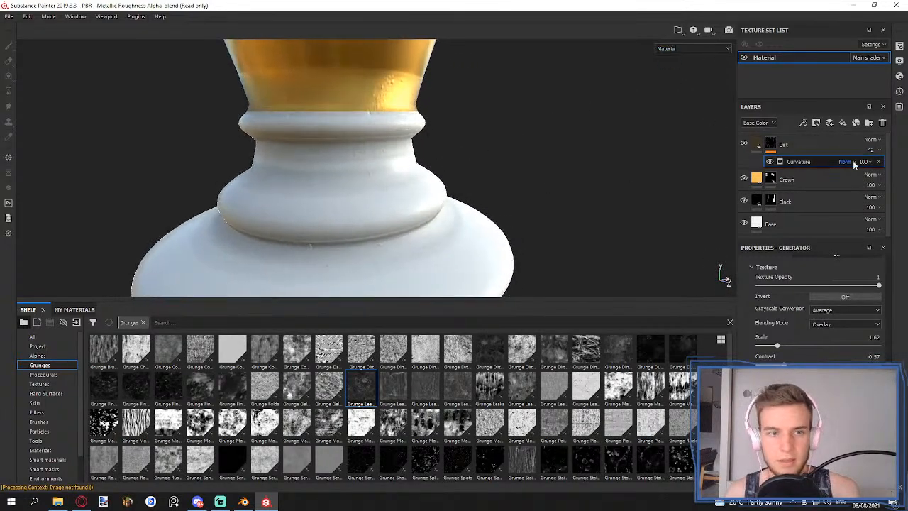
click(879, 149)
drag(881, 169, 876, 169)
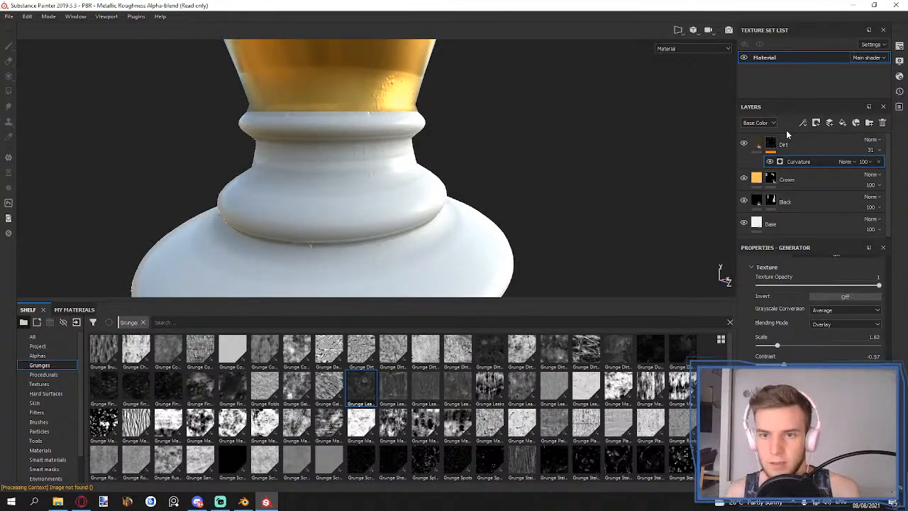
- Switch the layer stack to the Height channel and lower the Dirt layer's opacity there to 33
click(766, 148)
click(760, 123)
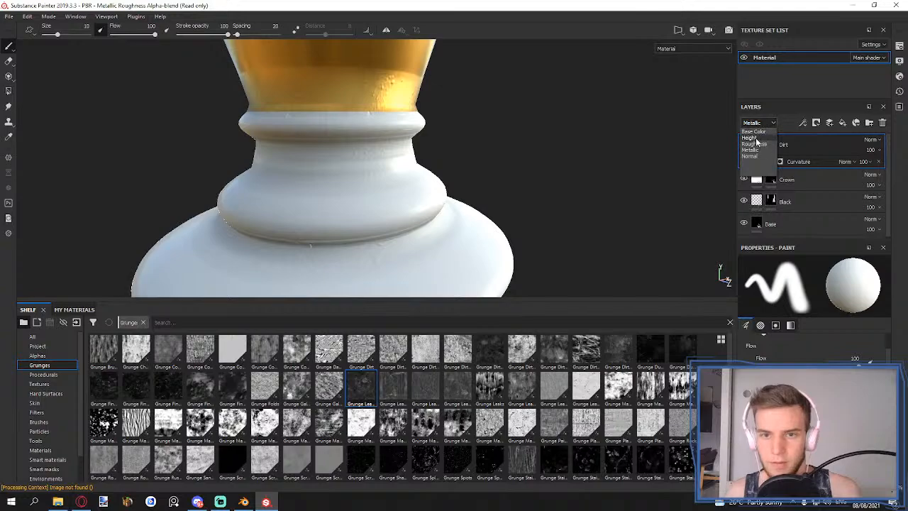
click(756, 140)
click(879, 149)
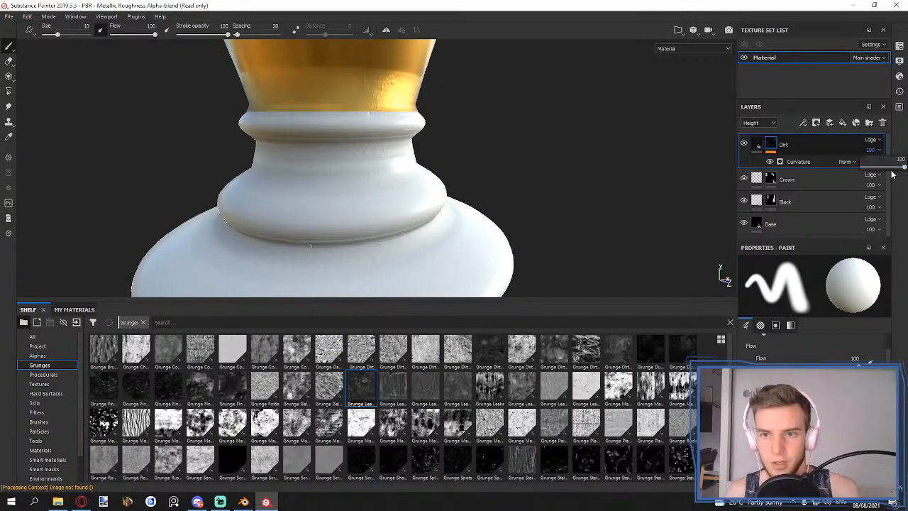
drag(891, 170, 876, 169)
scroll(367, 122, down, 8)
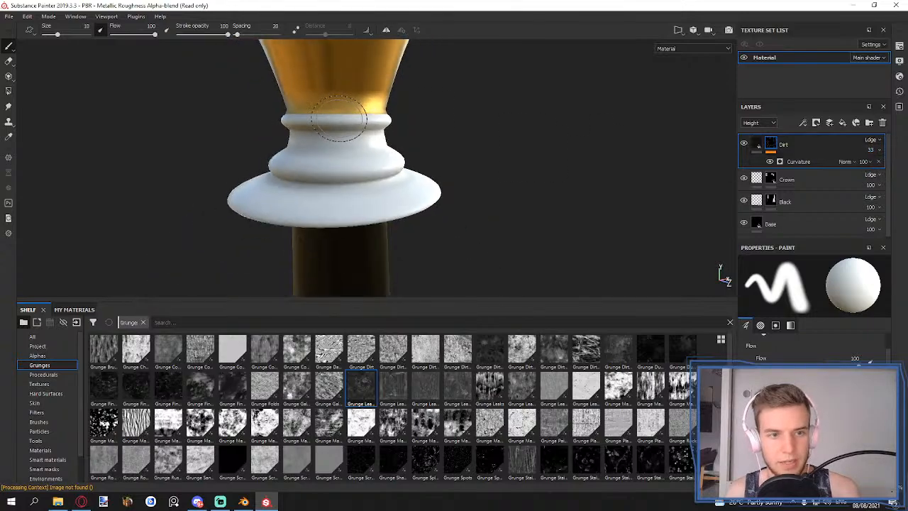
alt+drag(375, 118, 586, 149)
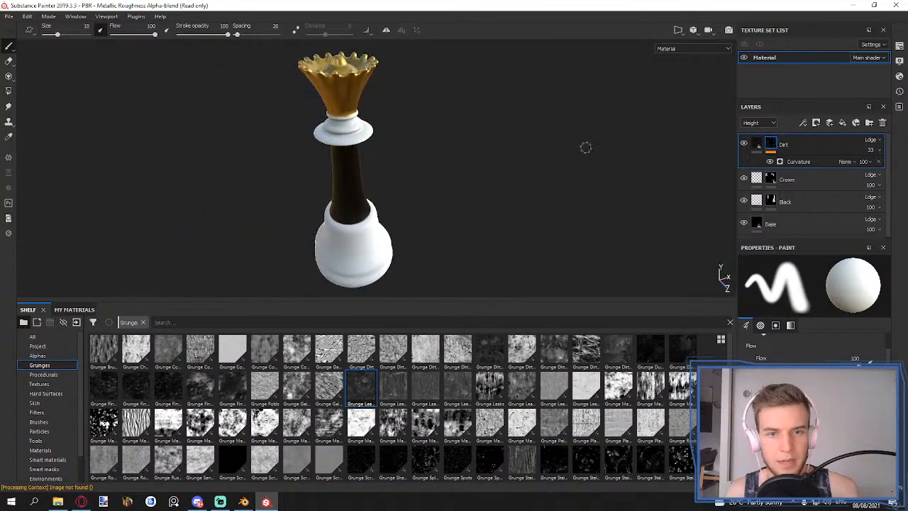
- Add a new fill layer above Dirt and name it Roughness
click(842, 123)
double_click(788, 145)
text(Roughness)
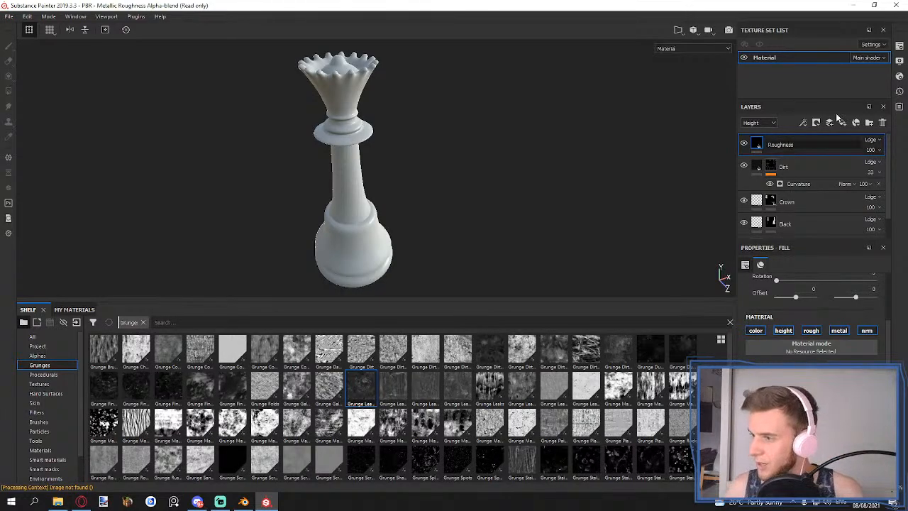
key(Return)
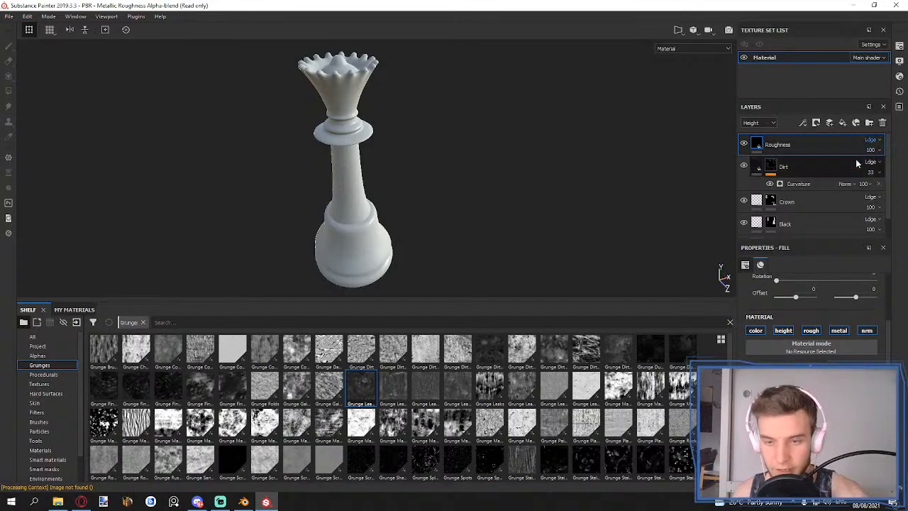
- Disable the Roughness layer's height, color, metal and nrm channels, leaving only rough enabled
click(783, 331)
click(756, 331)
click(838, 331)
click(867, 330)
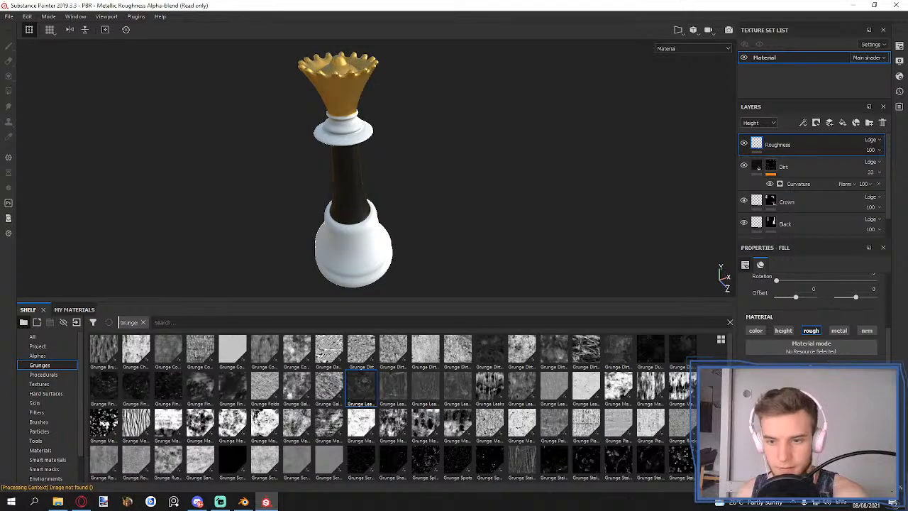
- Add a black mask to the Roughness layer and give it a fill using the Grunge Fingerprints Dirty map
click(816, 123)
click(827, 130)
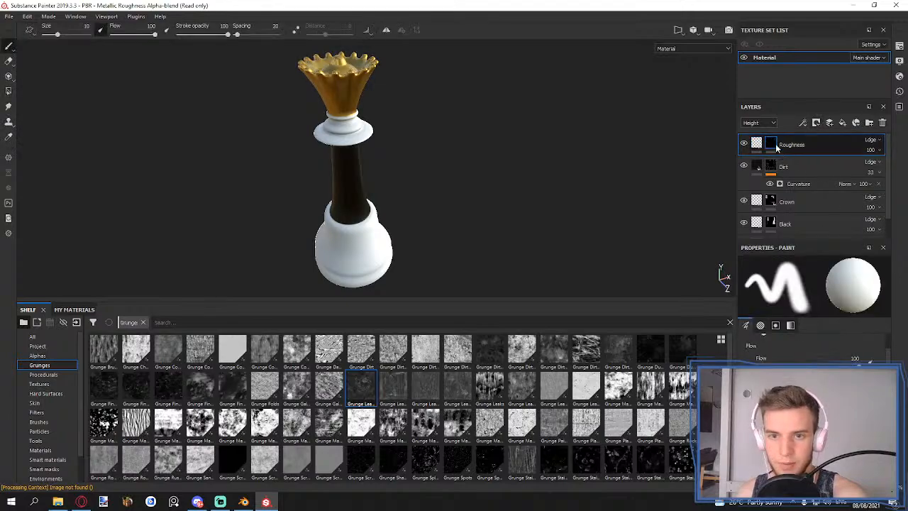
click(803, 124)
click(822, 156)
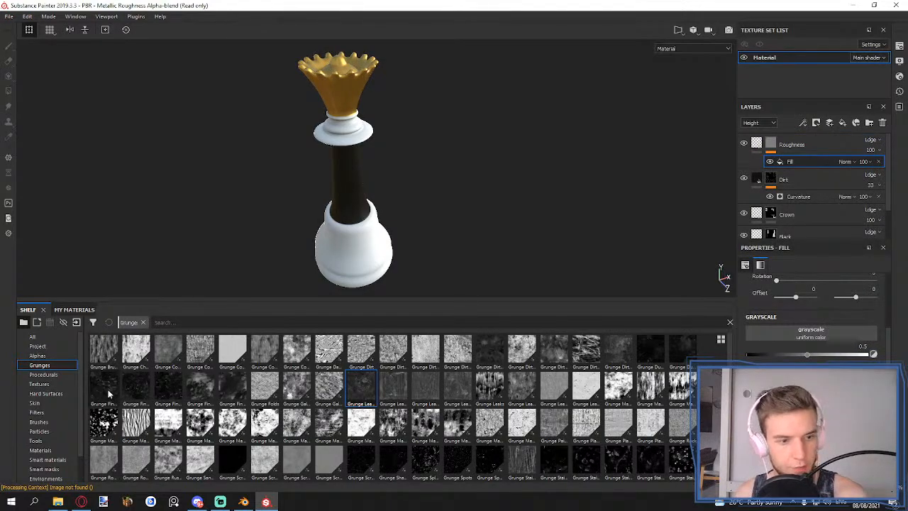
drag(116, 396, 810, 339)
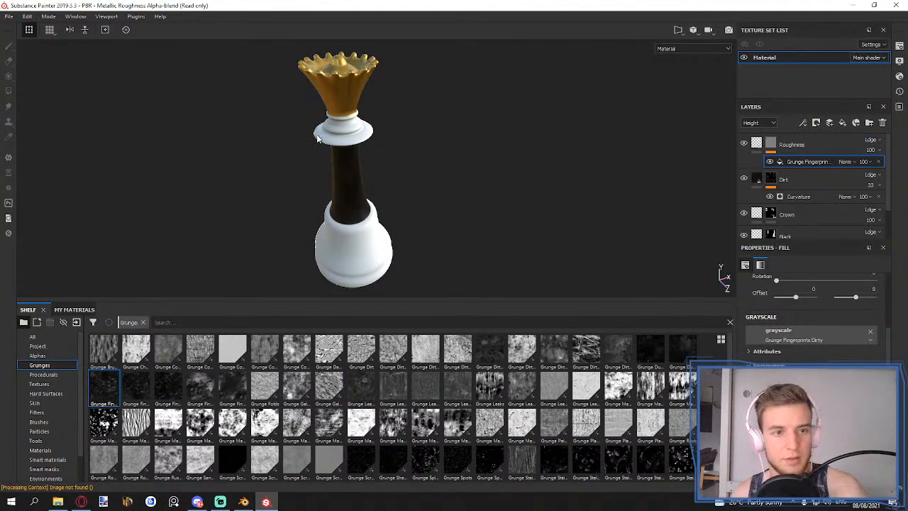
- Switch the layer stack to the Roughness channel and lower the Roughness layer's opacity to 52
scroll(378, 198, up, 3)
alt+drag(378, 198, 379, 145)
scroll(422, 92, up, 3)
alt+middle_drag(417, 91, 416, 154)
click(810, 147)
click(772, 124)
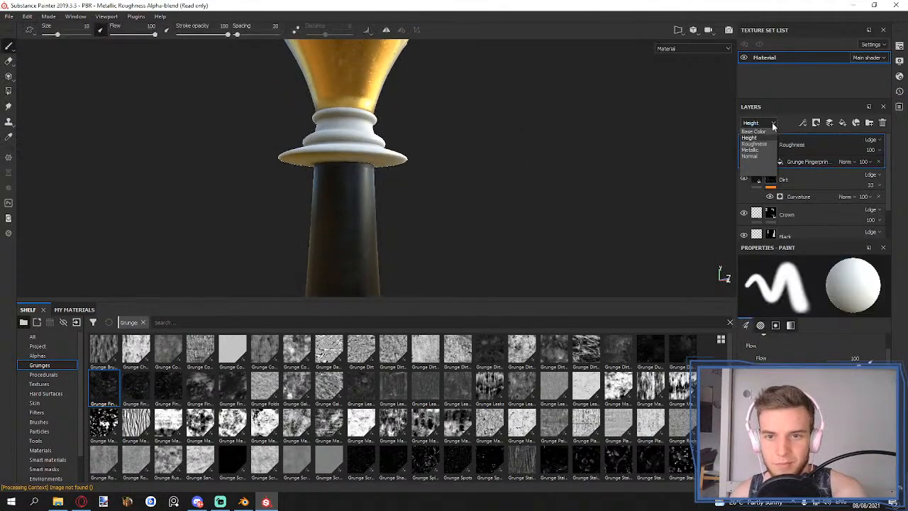
click(761, 144)
click(879, 151)
click(891, 168)
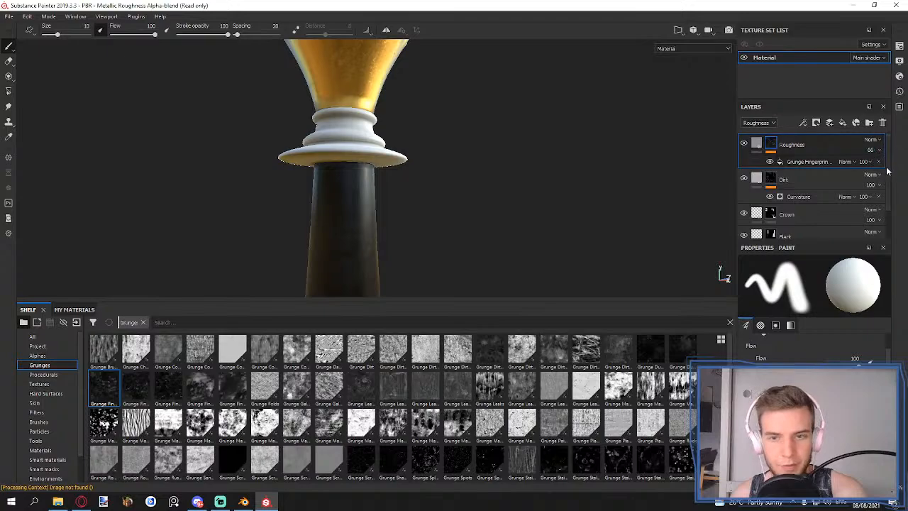
click(879, 151)
click(884, 169)
- Raise the Roughness layer's opacity in the Roughness channel to 63 after checking the black stem
scroll(420, 117, down, 5)
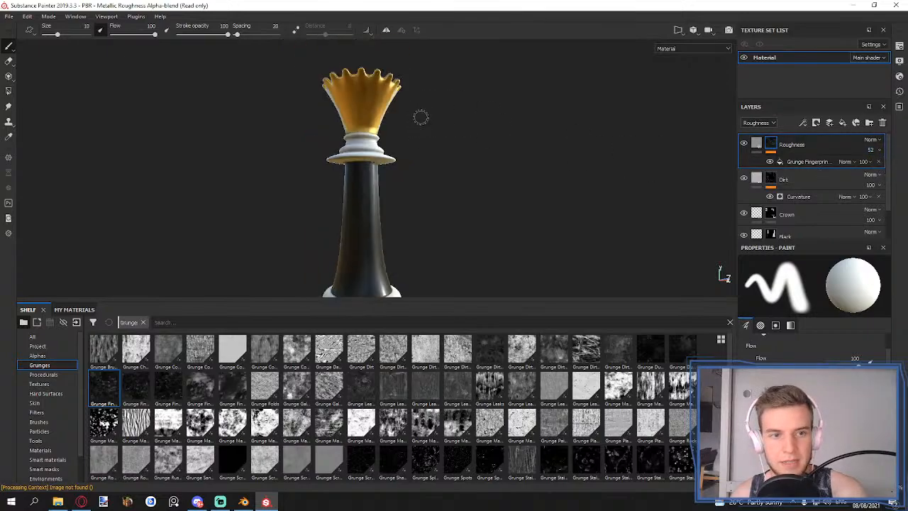
alt+drag(418, 121, 281, 197)
scroll(381, 197, up, 6)
scroll(359, 215, down, 3)
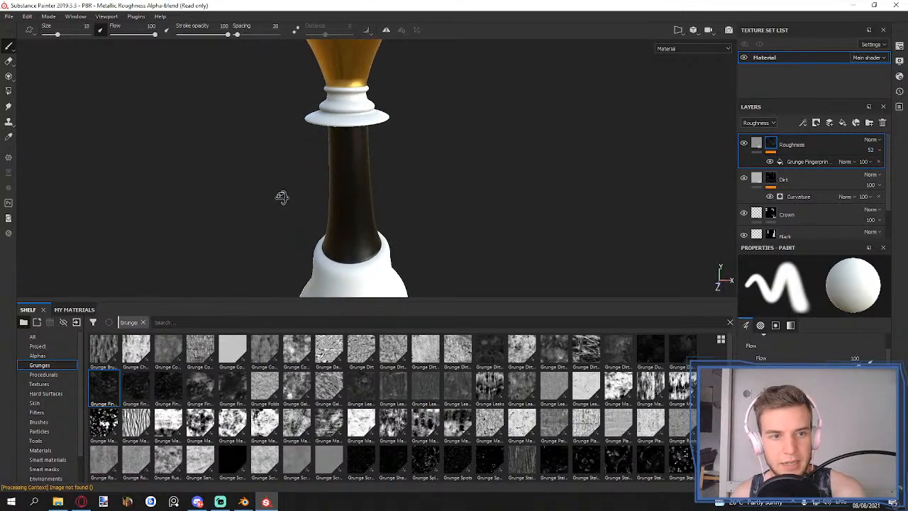
alt+middle_drag(341, 211, 347, 212)
click(879, 151)
click(893, 168)
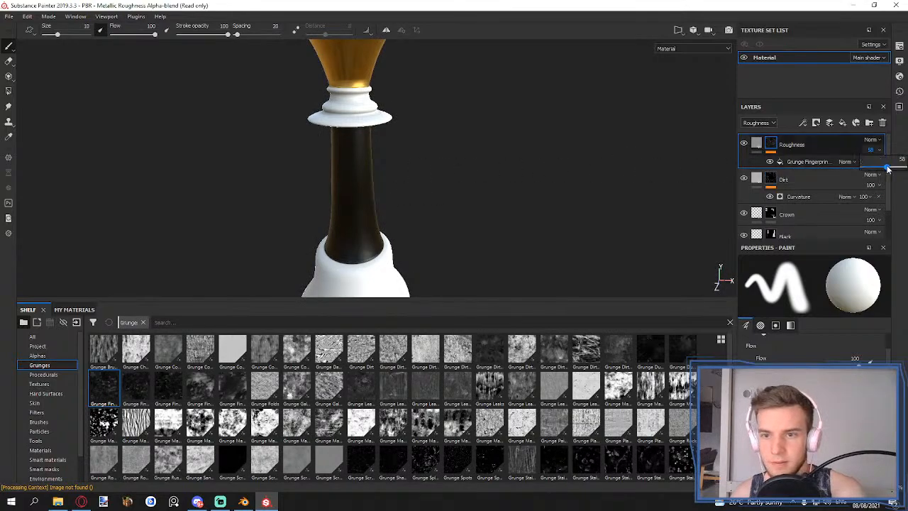
scroll(440, 141, down, 4)
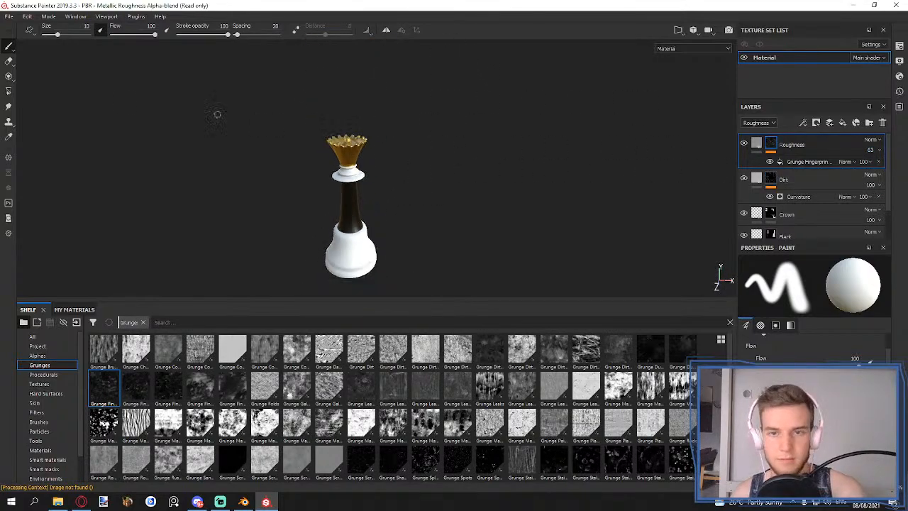
- Open the texture export configuration and create a new export preset named Export
click(8, 17)
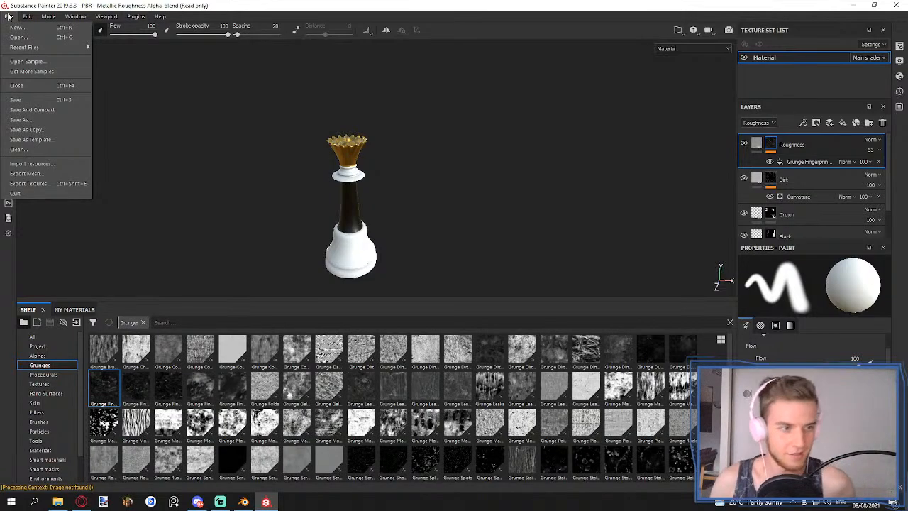
click(38, 184)
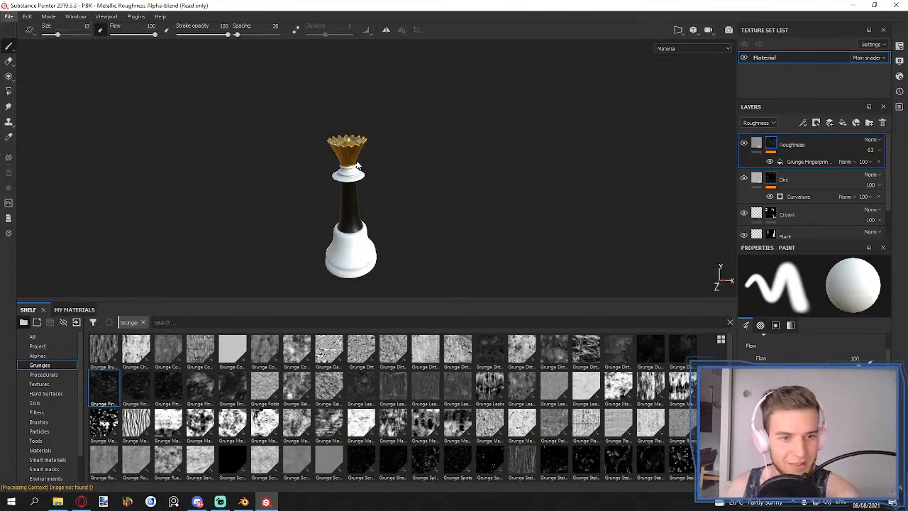
click(274, 94)
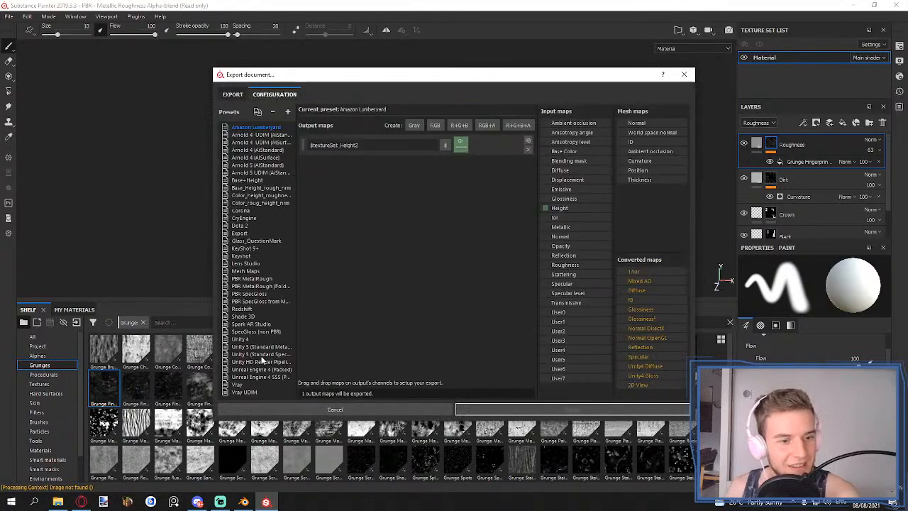
click(287, 112)
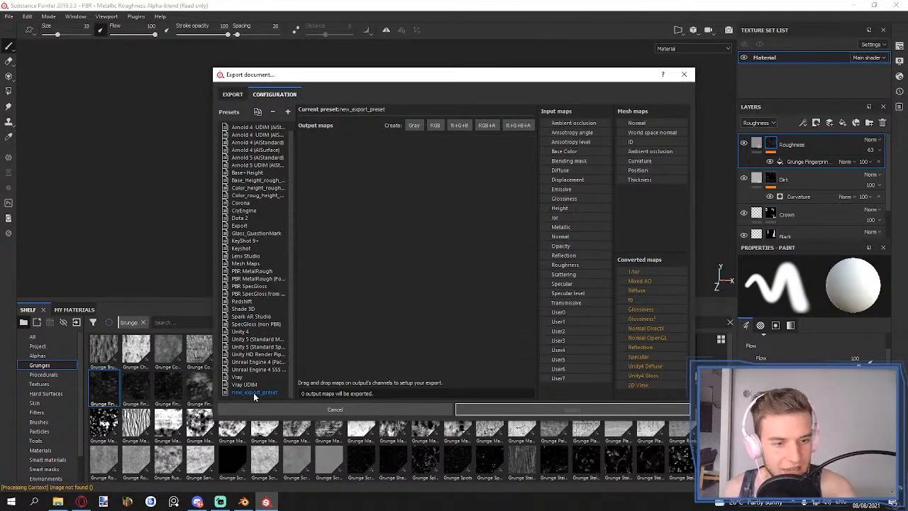
text(Export)
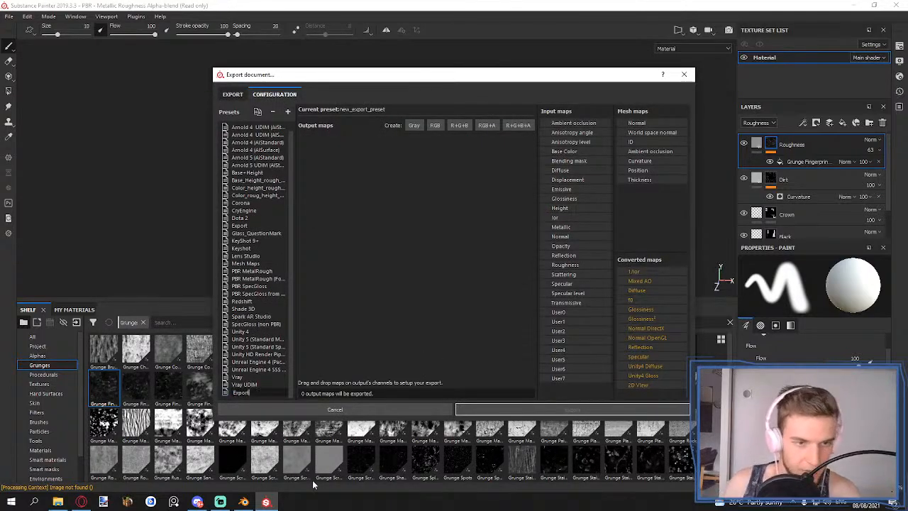
key(Return)
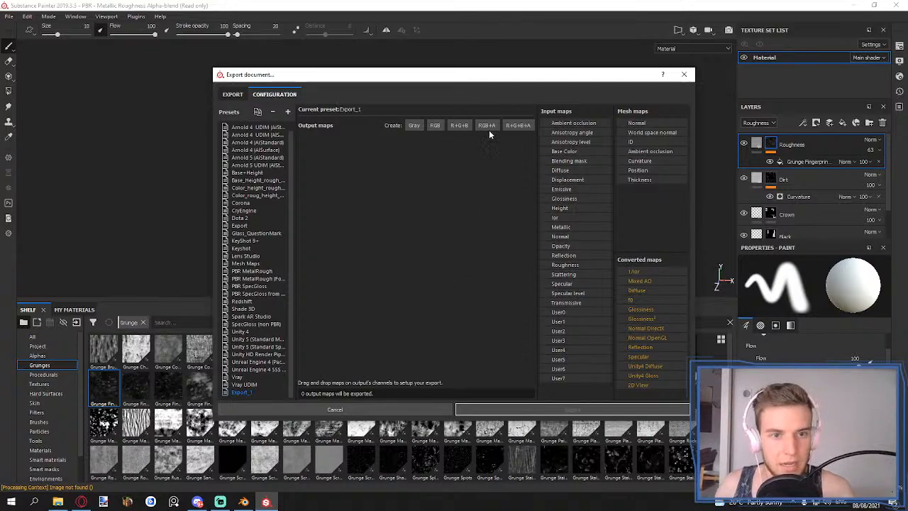
- Add an RGB output map named $textureSet_BaseColor and assign the Base Color input map to its RGB channels
click(435, 126)
text($textureSet_BaseColor)
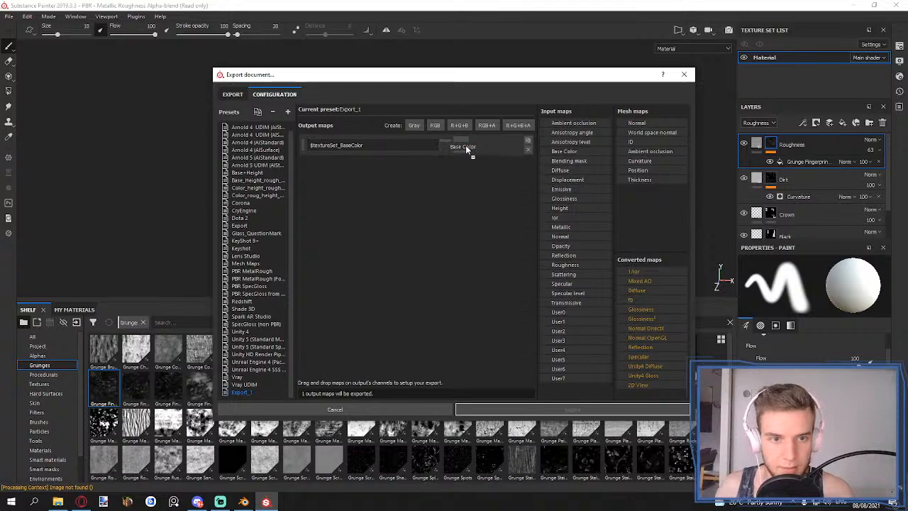
click(462, 145)
click(489, 162)
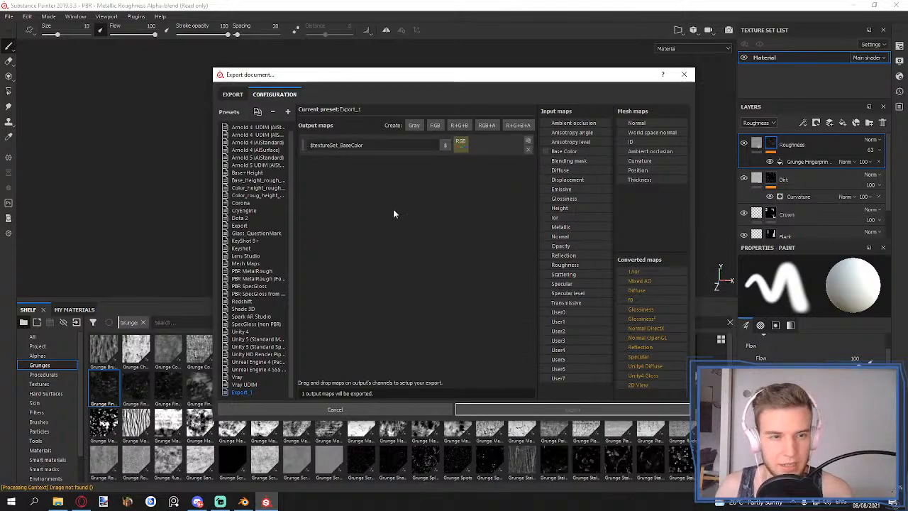
- Add a gray output map named $textureSet_Height and assign the Height input map's gray channel to it
click(414, 126)
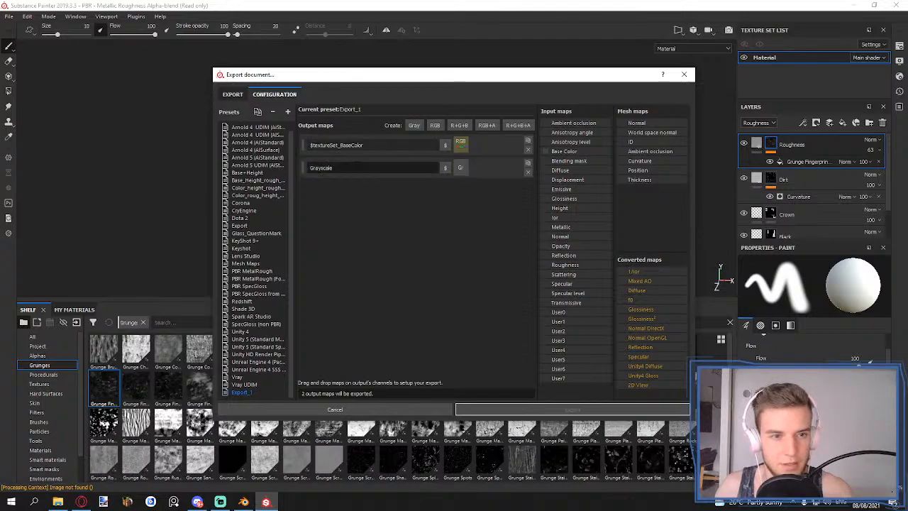
double_click(371, 171)
click(371, 168)
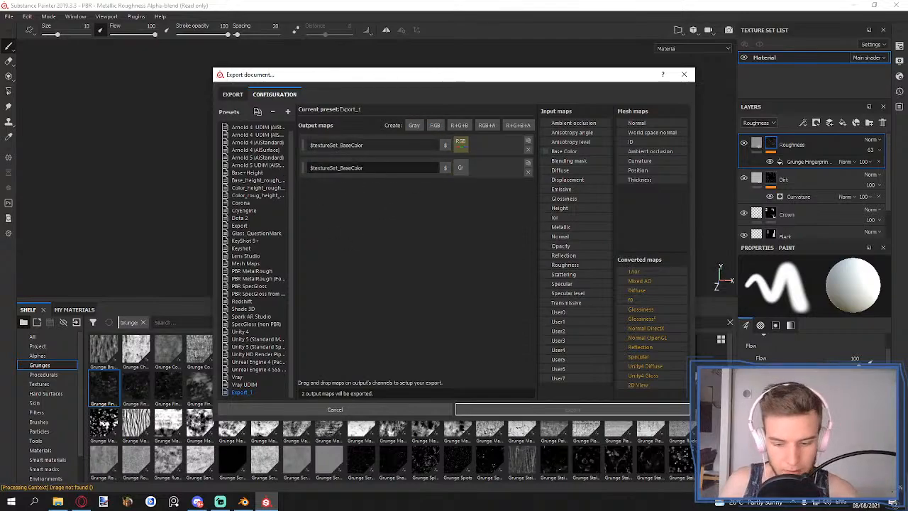
key(BackSpace)
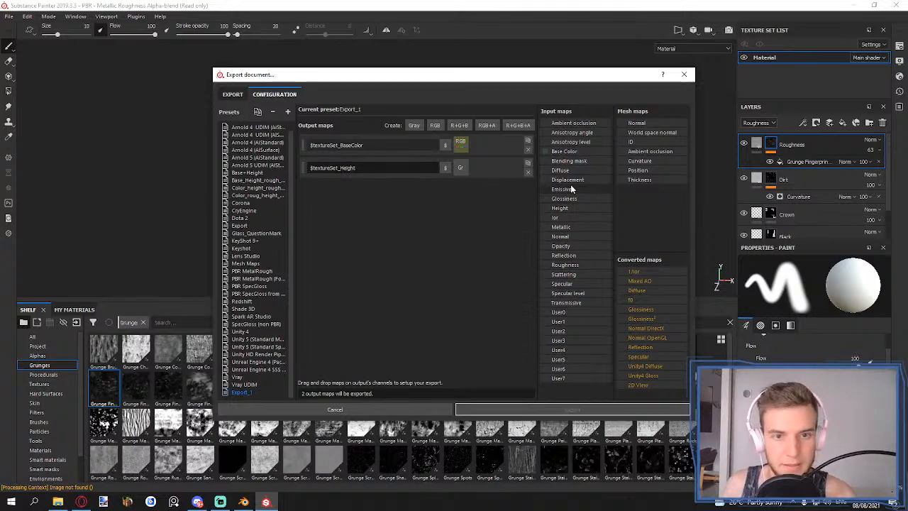
drag(567, 209, 461, 168)
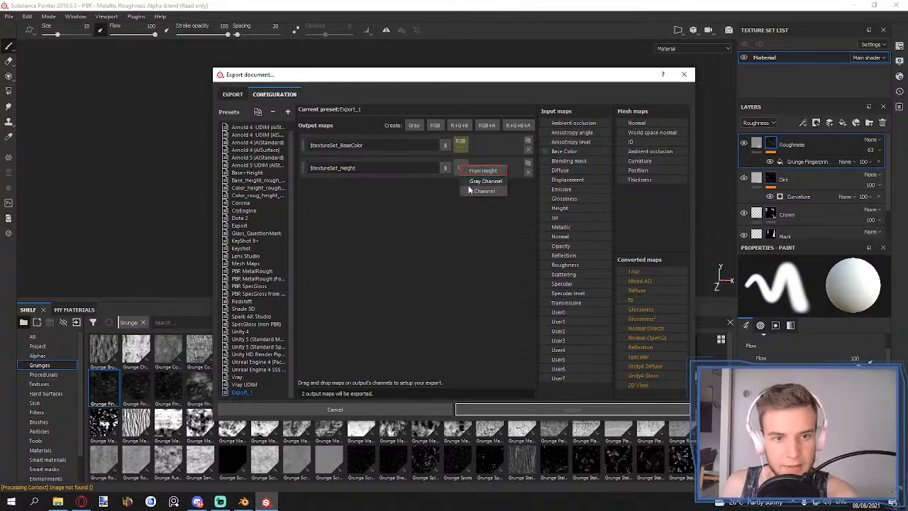
click(472, 183)
- Add a gray output map named $textureSet_Roughness and assign the Roughness input map's gray channel to it
click(414, 125)
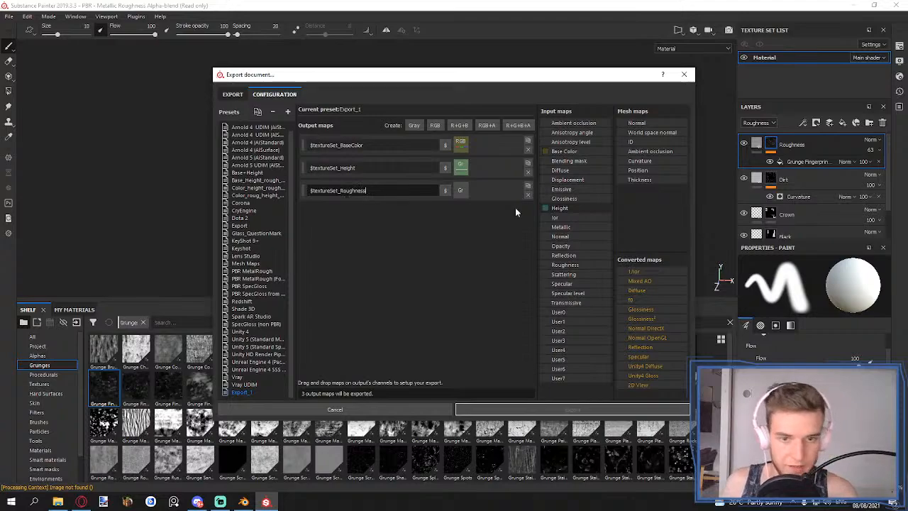
click(561, 256)
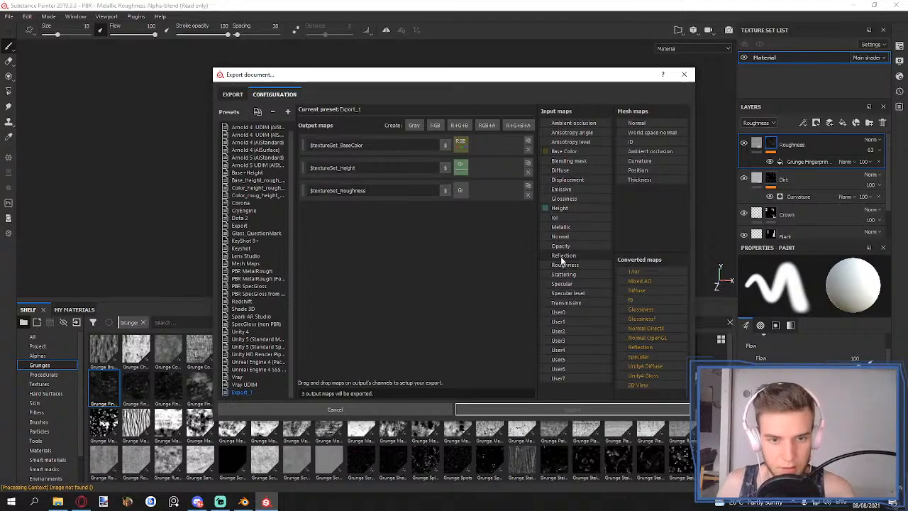
drag(561, 262, 459, 190)
click(472, 206)
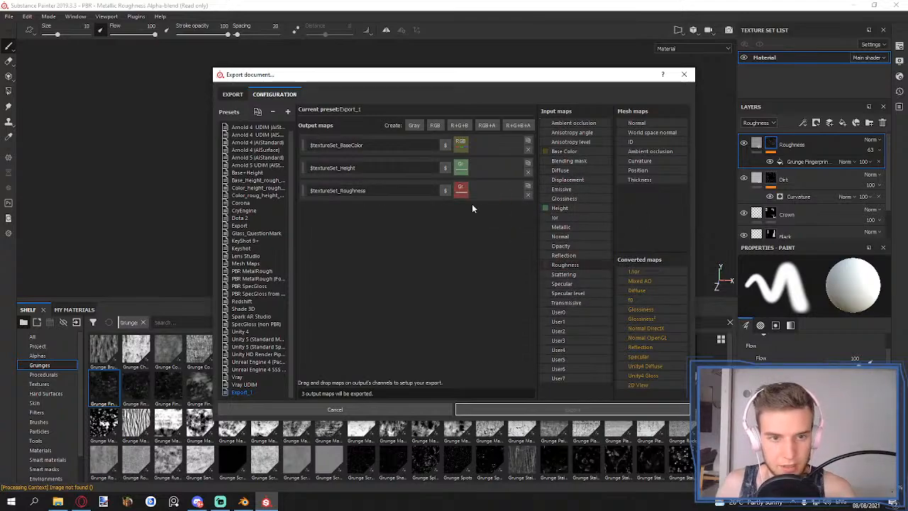
- Add a gray output map named $textureSet_Metallic and assign the Metallic input map's gray channel to it
click(414, 125)
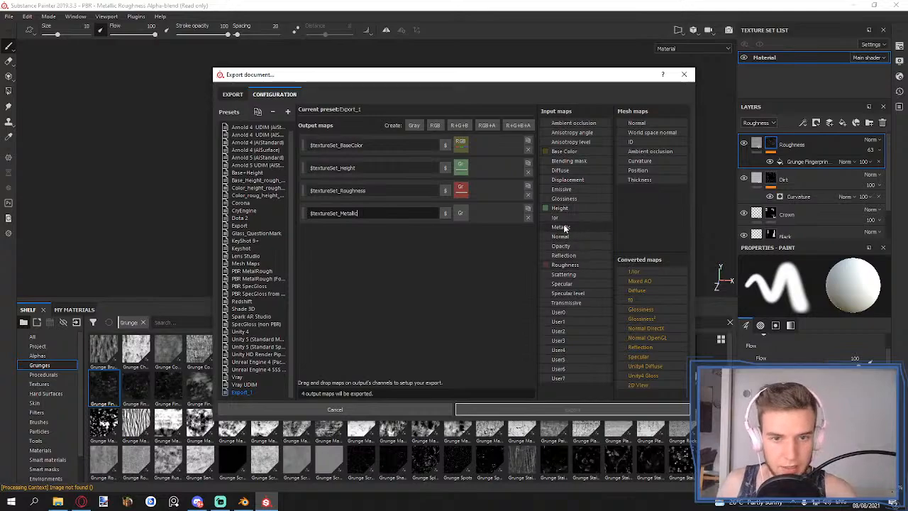
drag(551, 227, 460, 213)
click(476, 229)
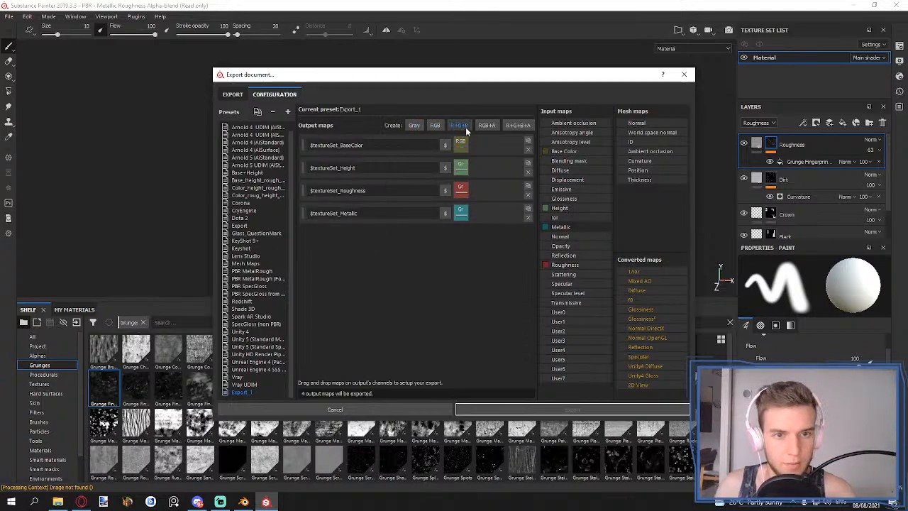
- Add an RGB+A output map named $textureSet_Normal and assign the Normal input map's RGB and alpha channels to it
click(486, 126)
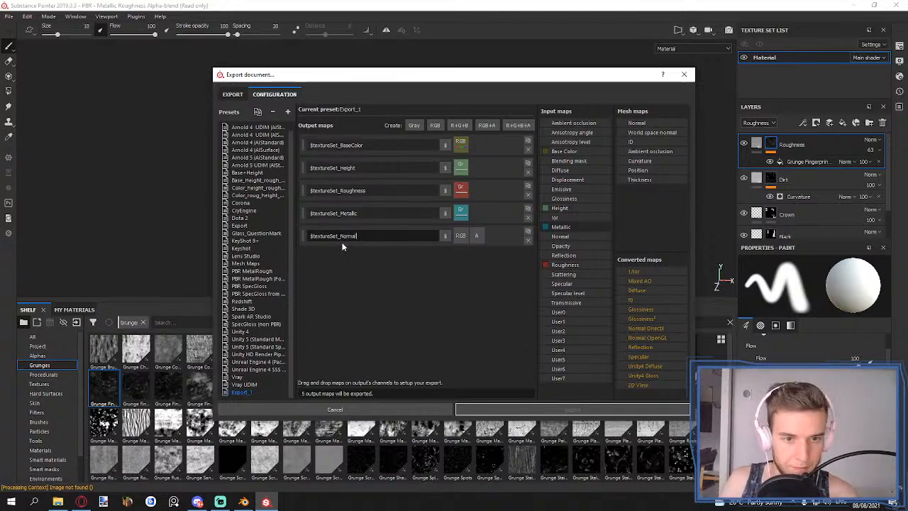
drag(559, 236, 460, 234)
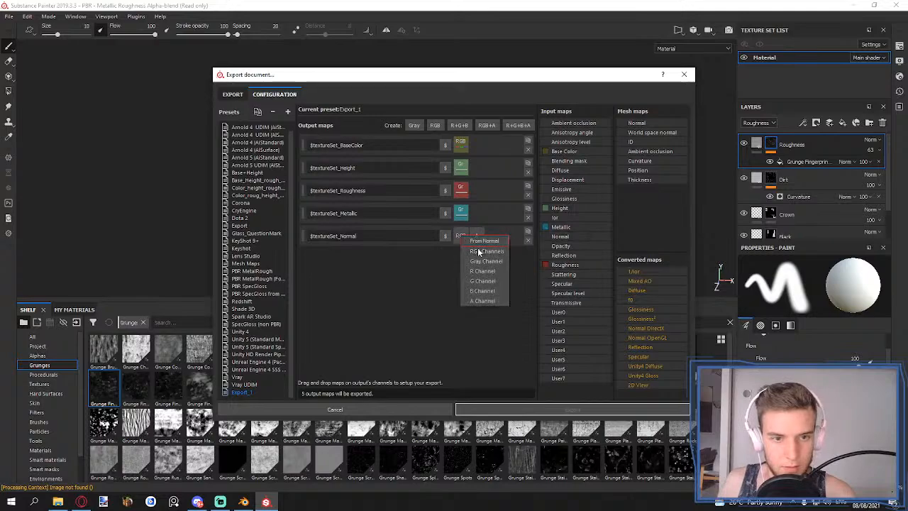
click(478, 251)
drag(559, 236, 477, 235)
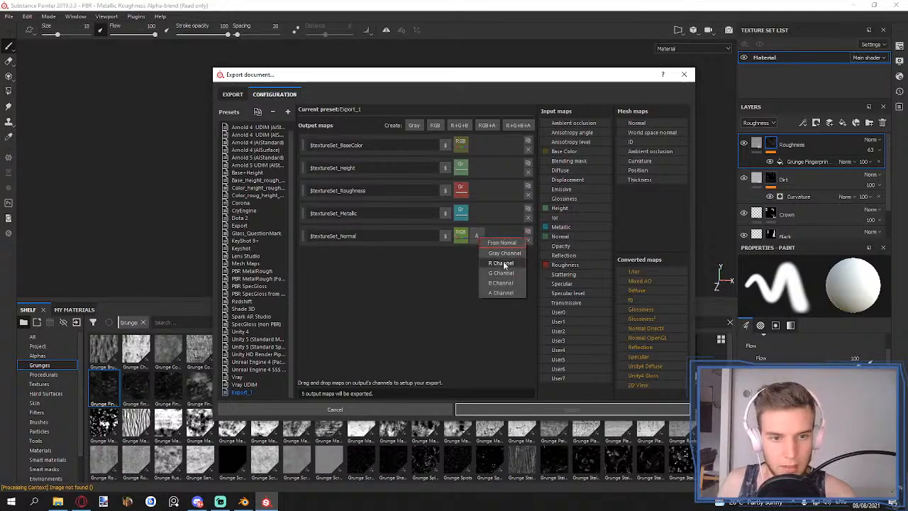
click(501, 292)
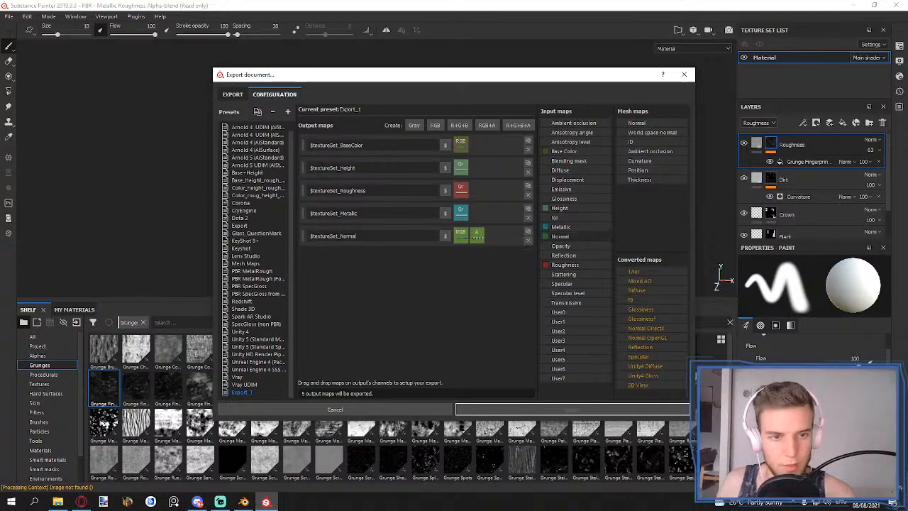
- Select the Export_1 preset as the export config and check the Material texture set's list of maps
click(232, 95)
click(298, 125)
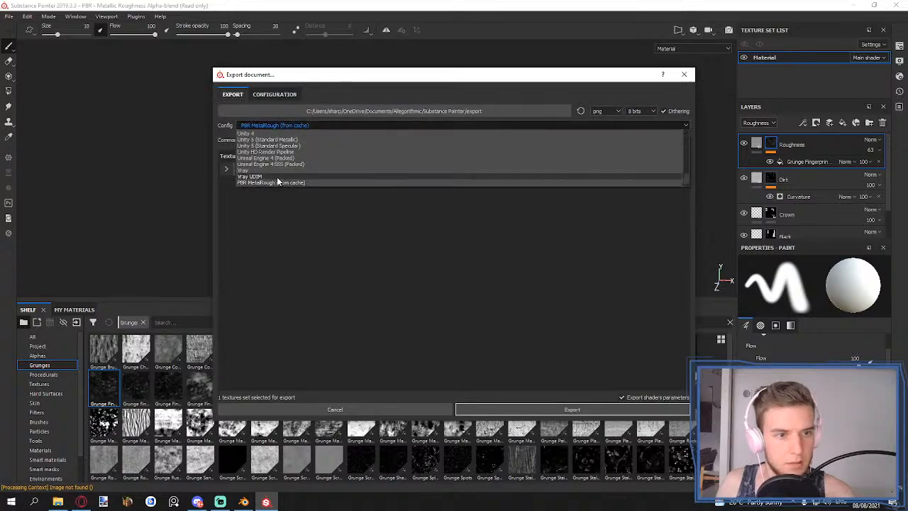
click(266, 186)
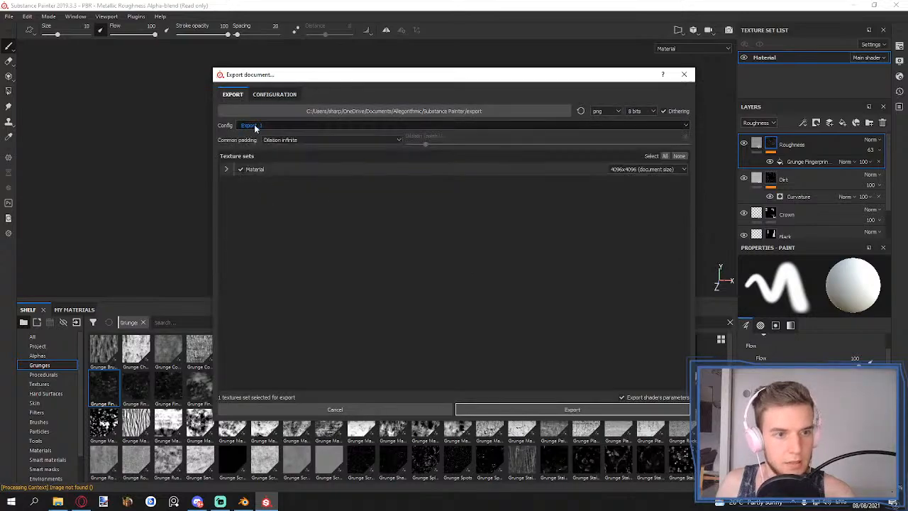
click(225, 169)
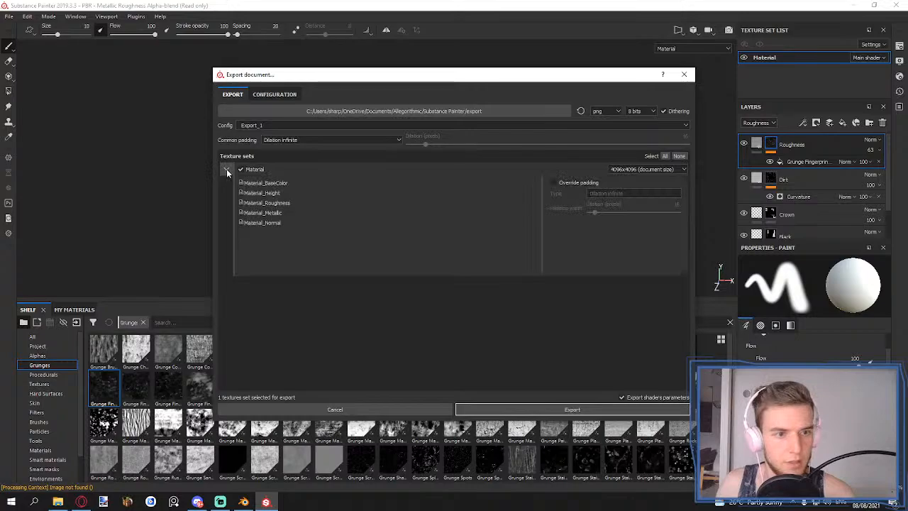
click(226, 169)
click(227, 169)
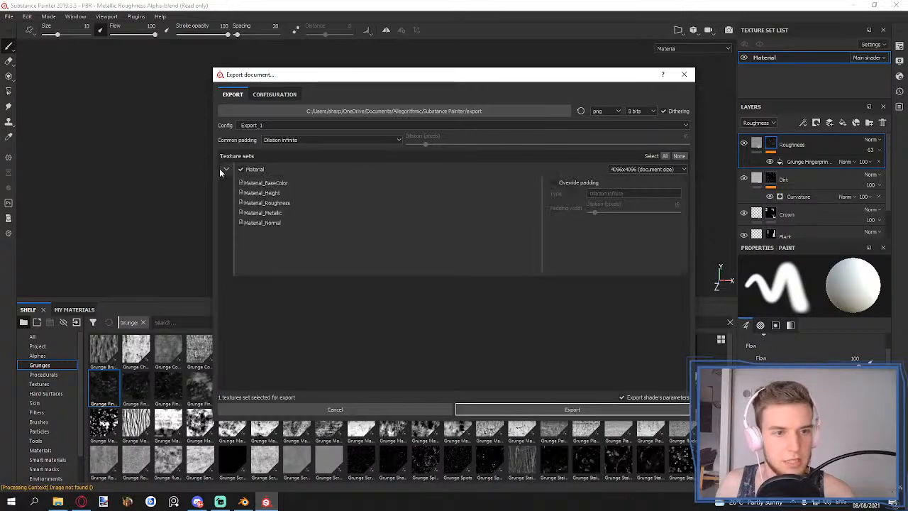
click(222, 168)
- Set the export folder to BLENDER_PROJECTS/13_Practice_Modeling/Textures/Chess on drive D and export the textures
click(492, 111)
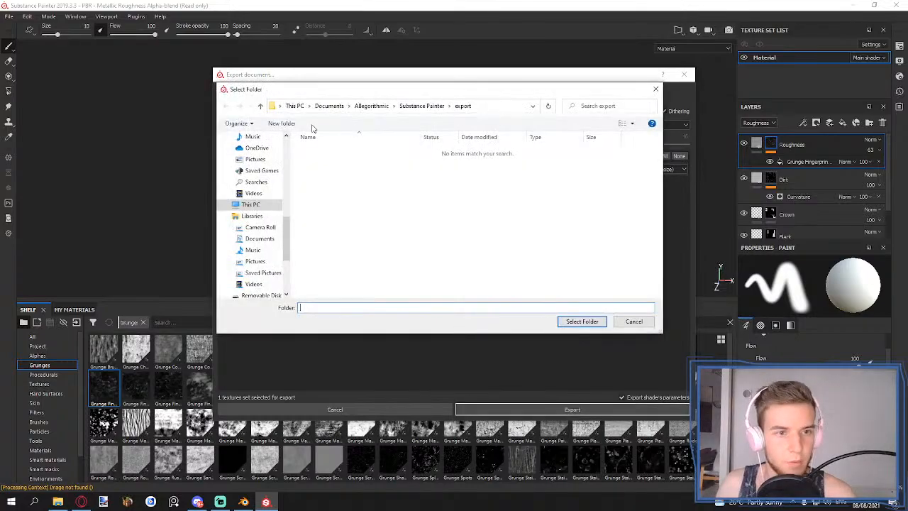
drag(287, 232, 287, 192)
click(295, 107)
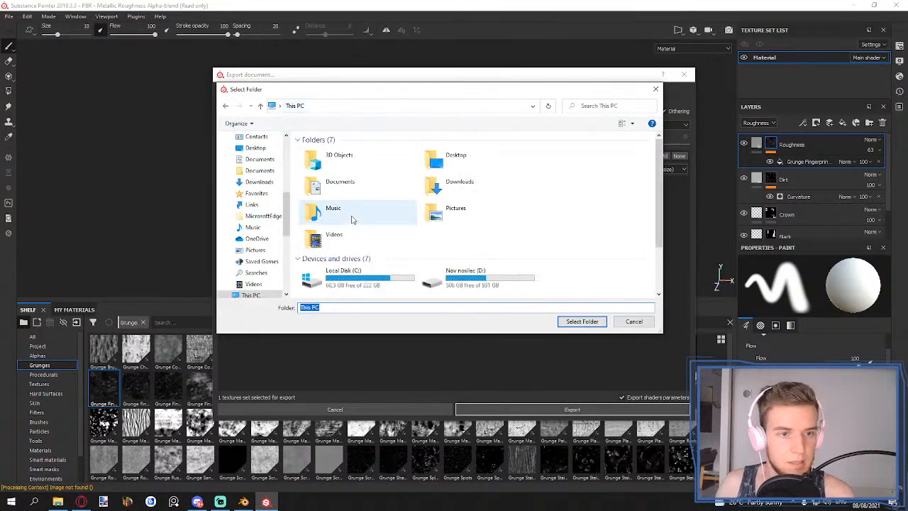
double_click(454, 276)
click(343, 181)
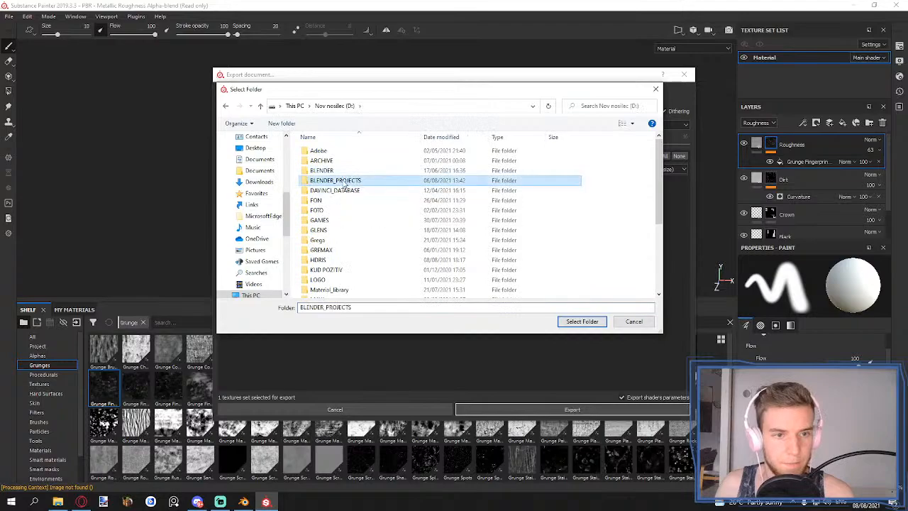
double_click(345, 181)
double_click(326, 281)
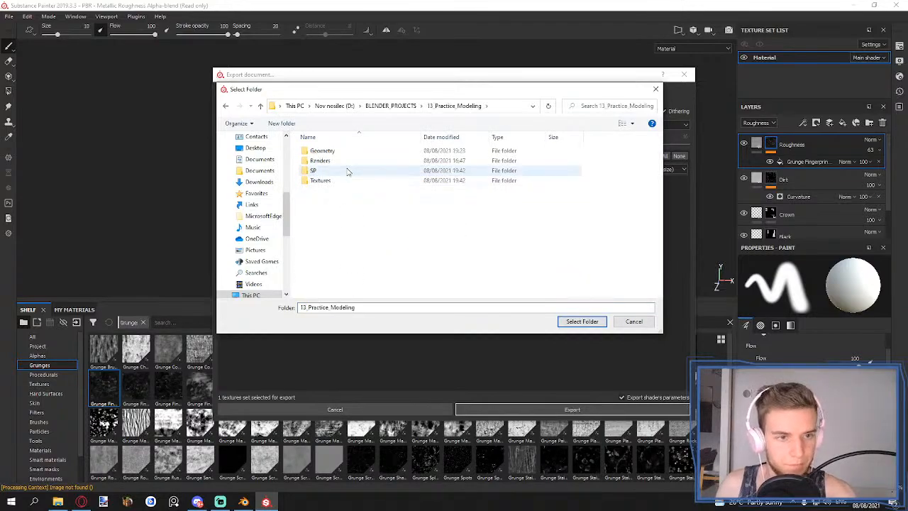
double_click(325, 180)
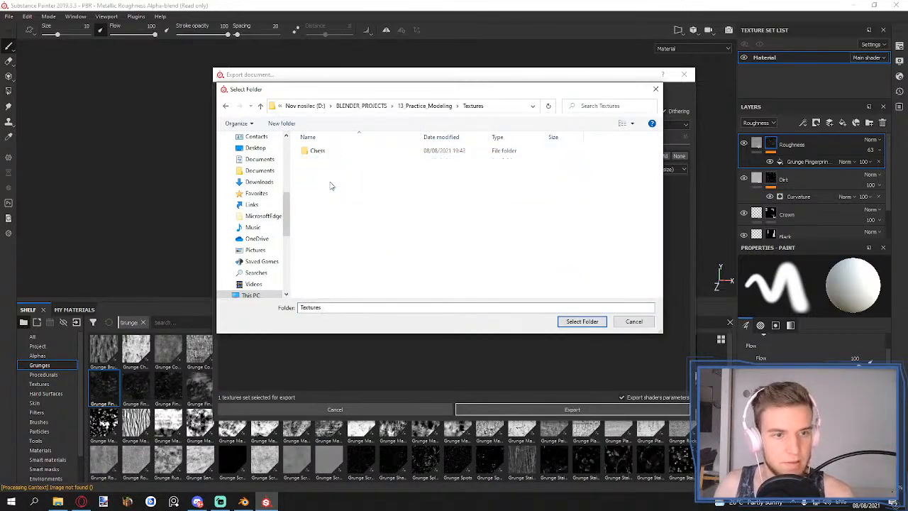
double_click(323, 150)
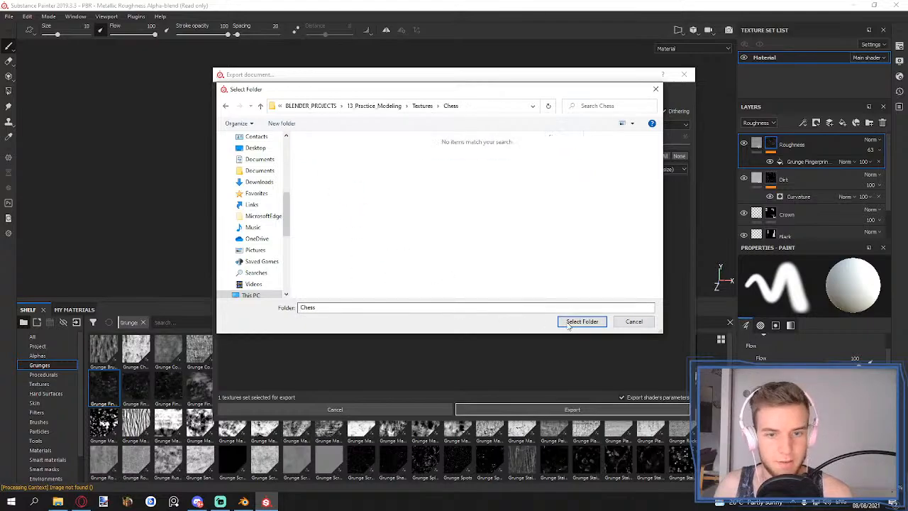
click(581, 321)
click(573, 409)
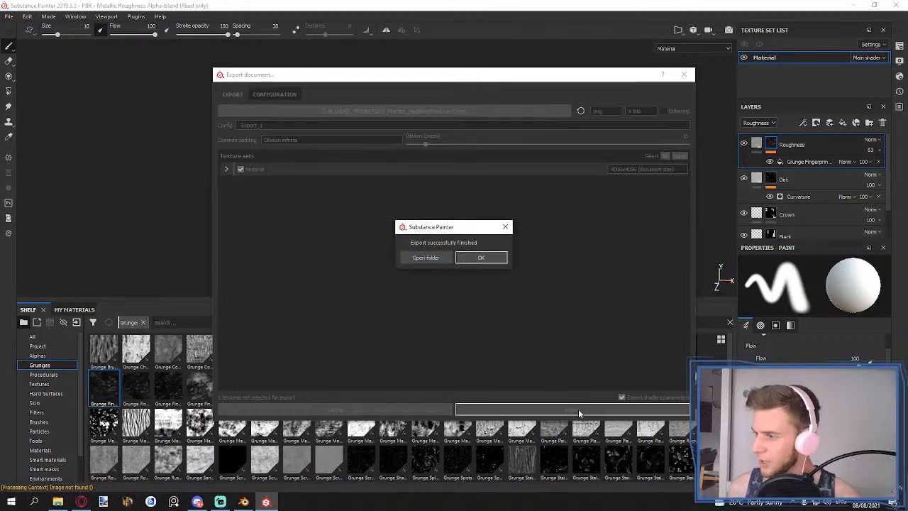
click(500, 257)
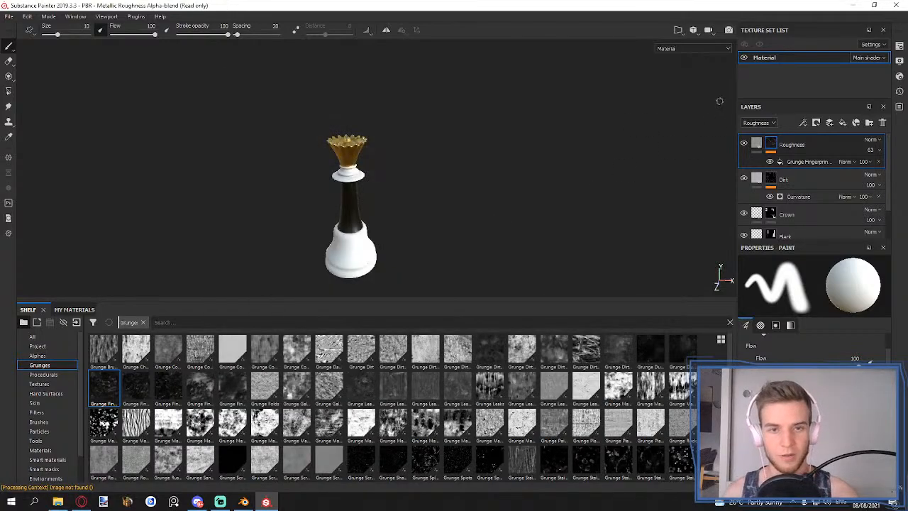
- Close Substance Painter, saving the project as Queen in the SP folder
click(897, 6)
click(368, 265)
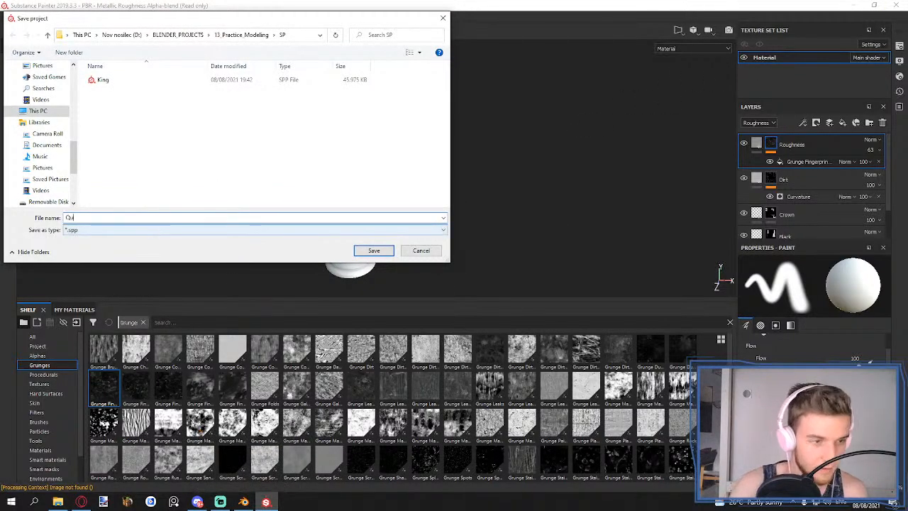
text(Queen)
click(374, 251)
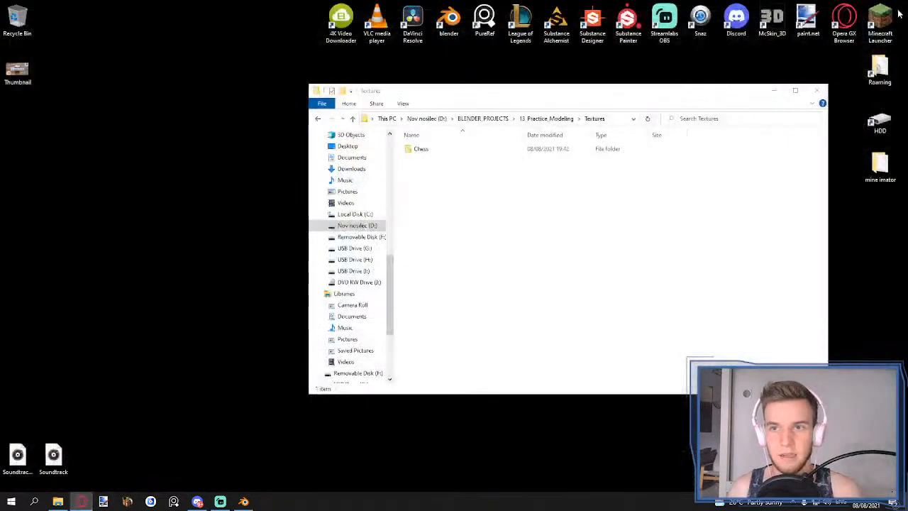
- Close the Textures folder window, switch to Blender, select the queen and enlarge its material slot list
click(816, 91)
click(244, 501)
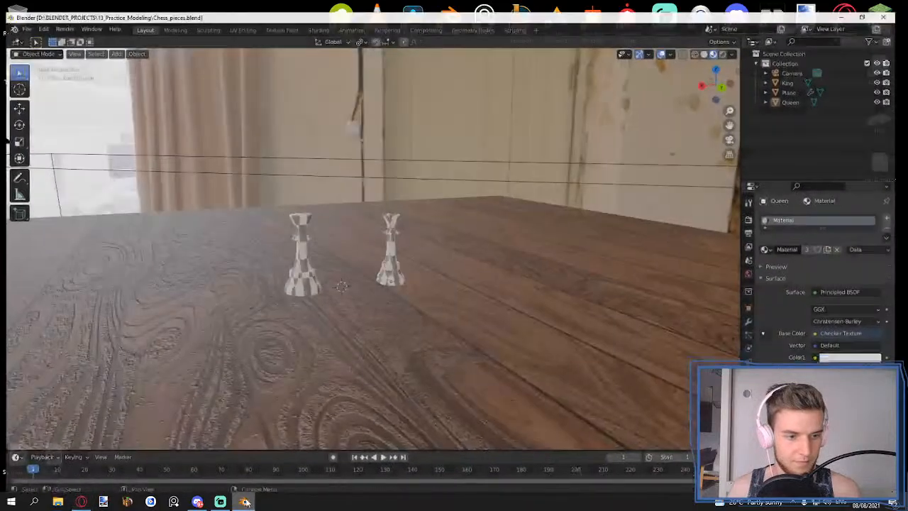
middle_drag(333, 341, 349, 288)
scroll(349, 287, up, 5)
click(414, 245)
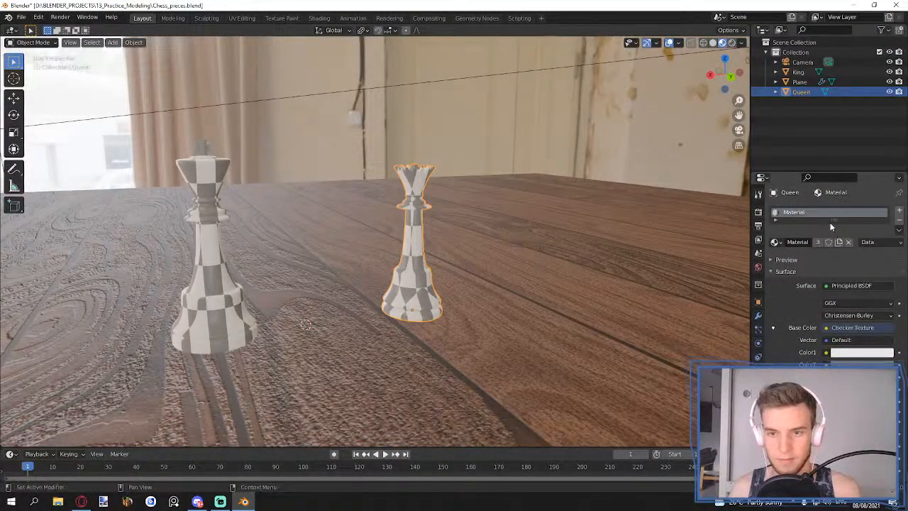
drag(834, 221, 834, 270)
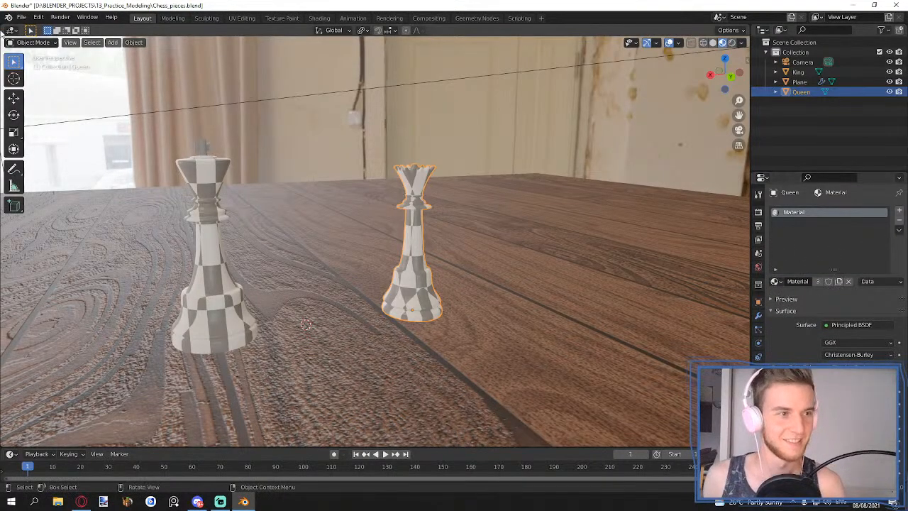
- Split the 3D viewport, turn one half into a shader editor without its sidebar, and delete the Checker Texture node from the queen's material
drag(3, 26, 291, 54)
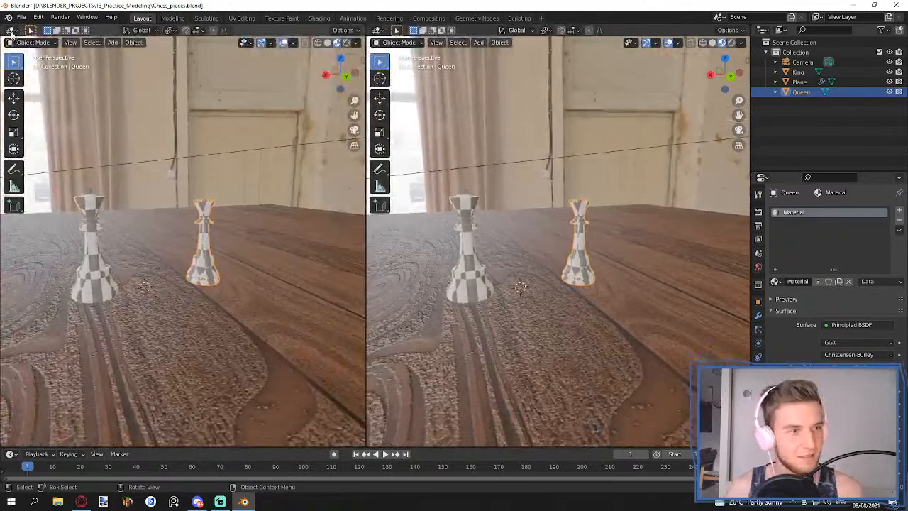
click(12, 30)
click(47, 125)
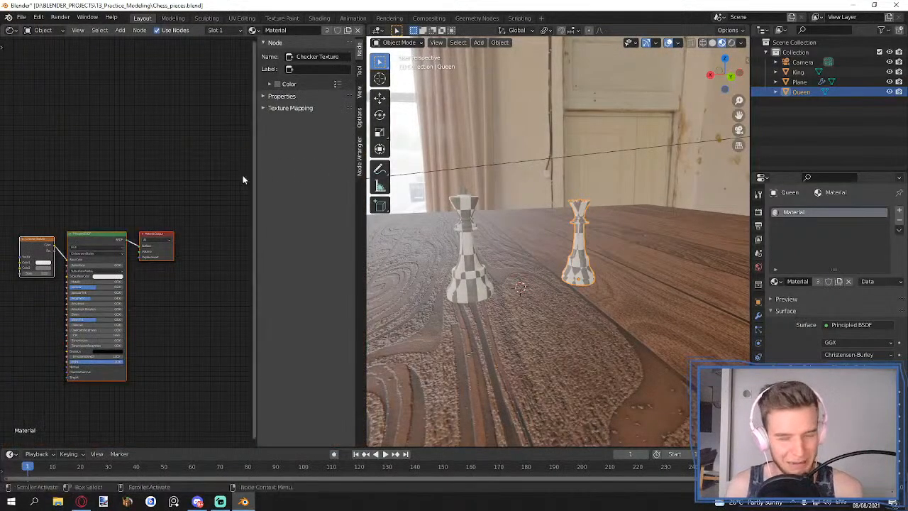
key(n)
scroll(199, 179, up, 3)
scroll(141, 170, up, 2)
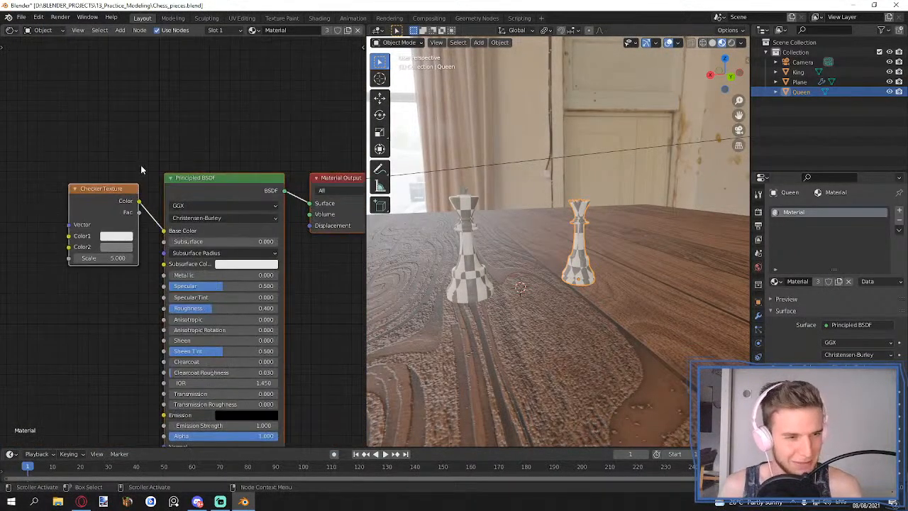
click(97, 188)
key(x)
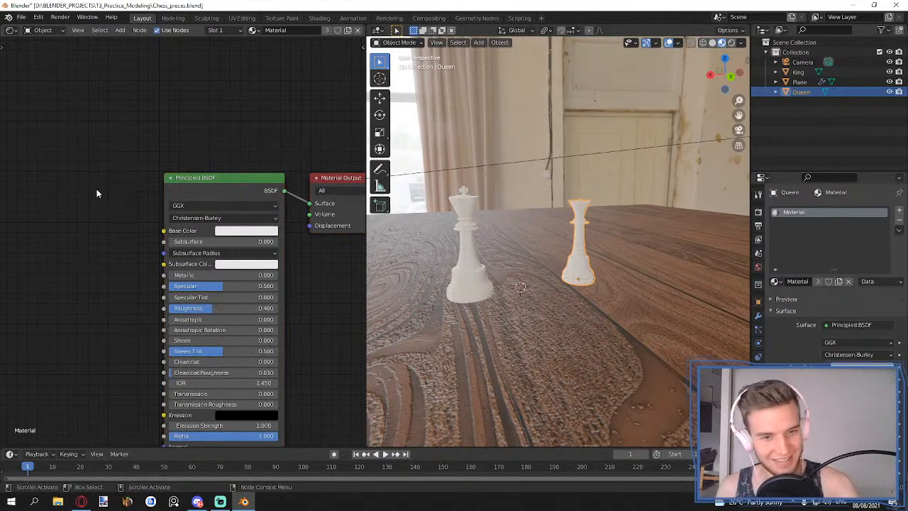
- Add a new material named Queen to the queen and remove the old Material slot from it
click(776, 282)
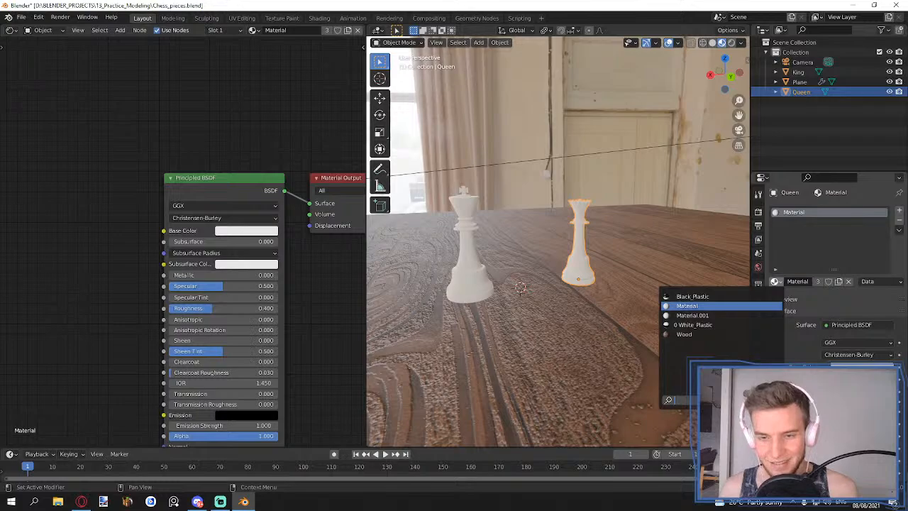
click(898, 210)
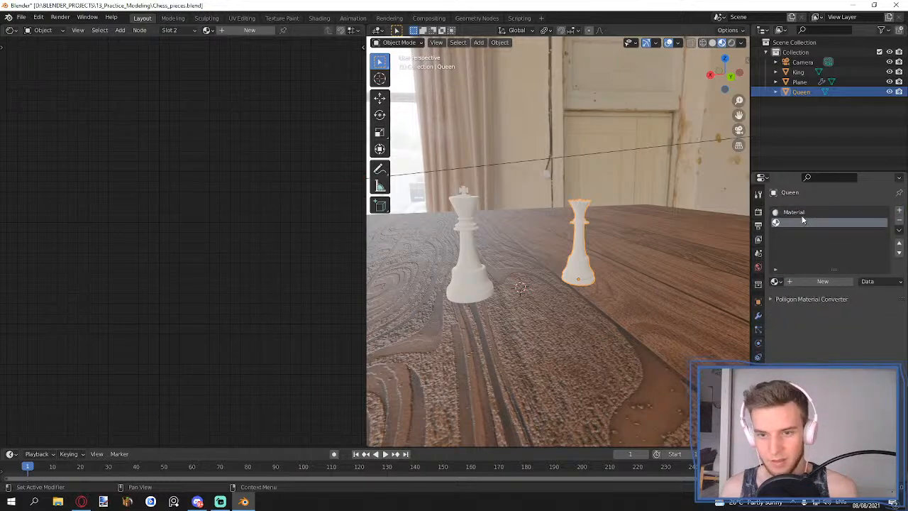
click(822, 281)
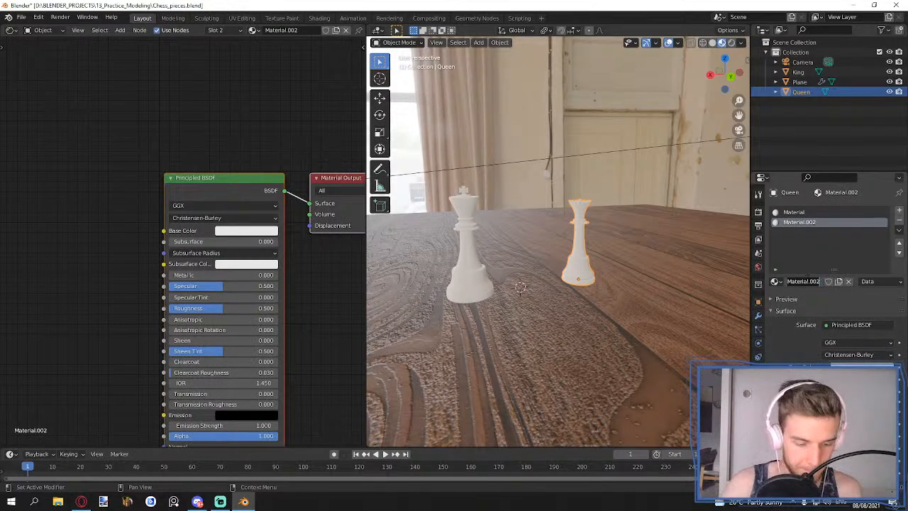
double_click(809, 281)
text(Queen)
key(Return)
click(804, 212)
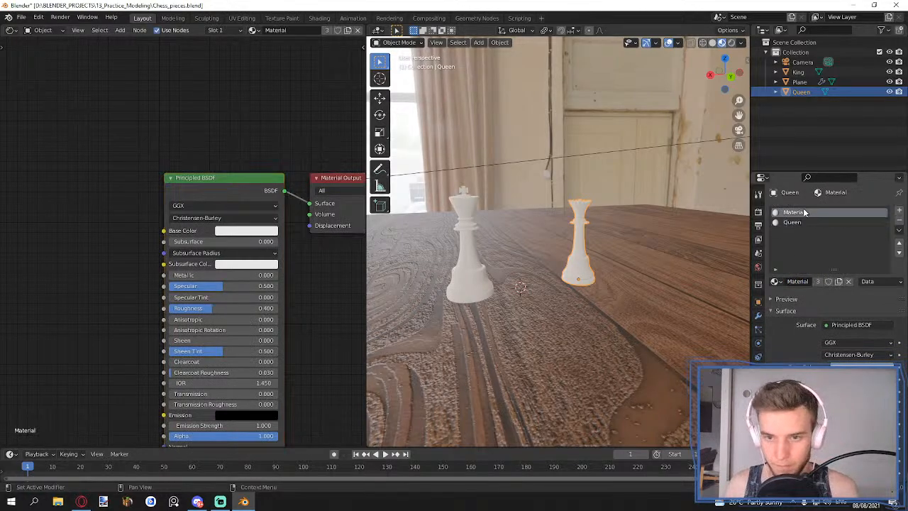
click(899, 220)
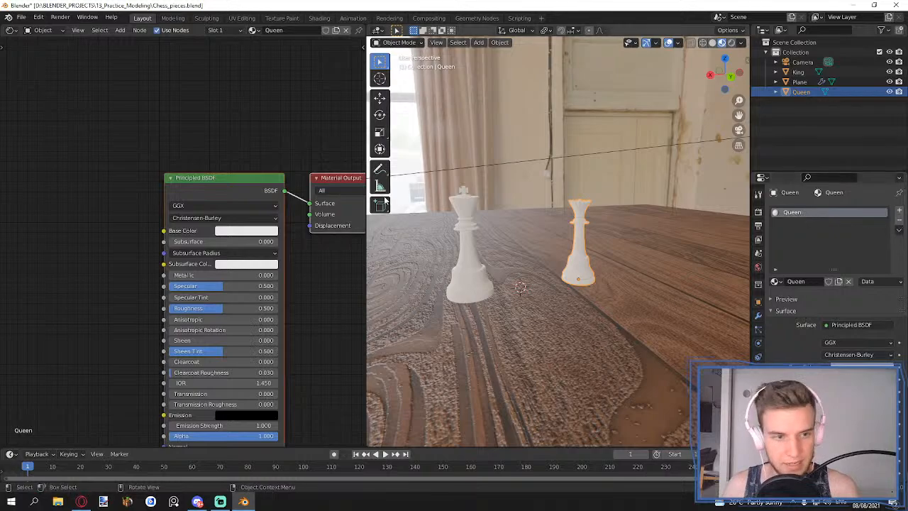
- Start the Principled Texture Setup on the Queen material's Principled BSDF node and browse to the root of drive D
scroll(249, 140, down, 2)
click(210, 199)
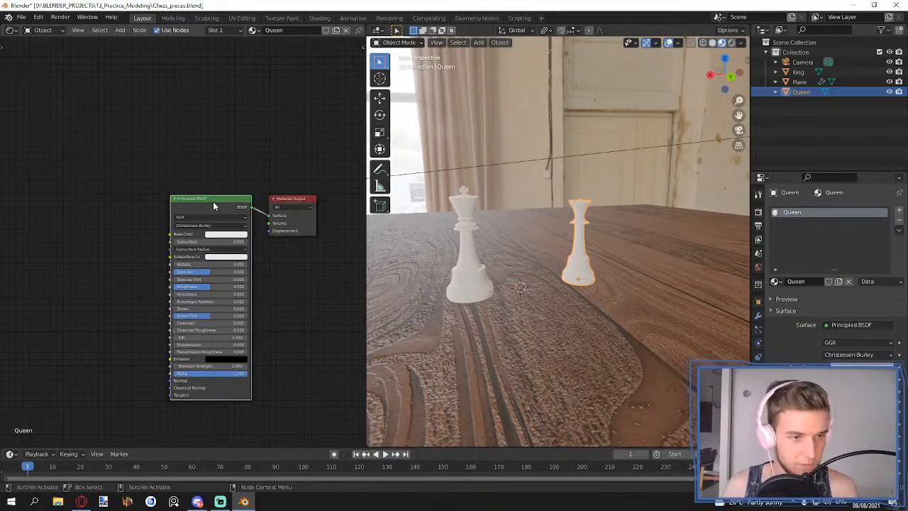
key(ctrl+shift+t)
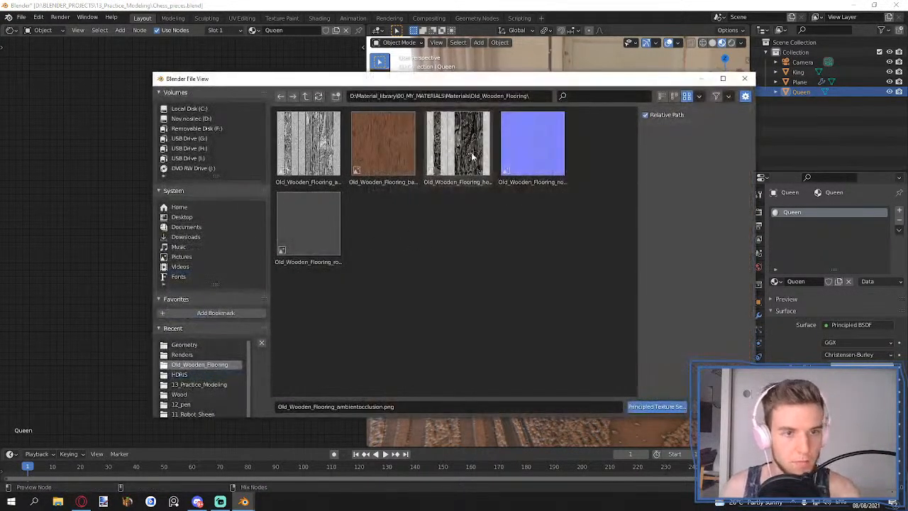
click(510, 97)
drag(532, 97, 358, 98)
key(BackSpace)
key(Return)
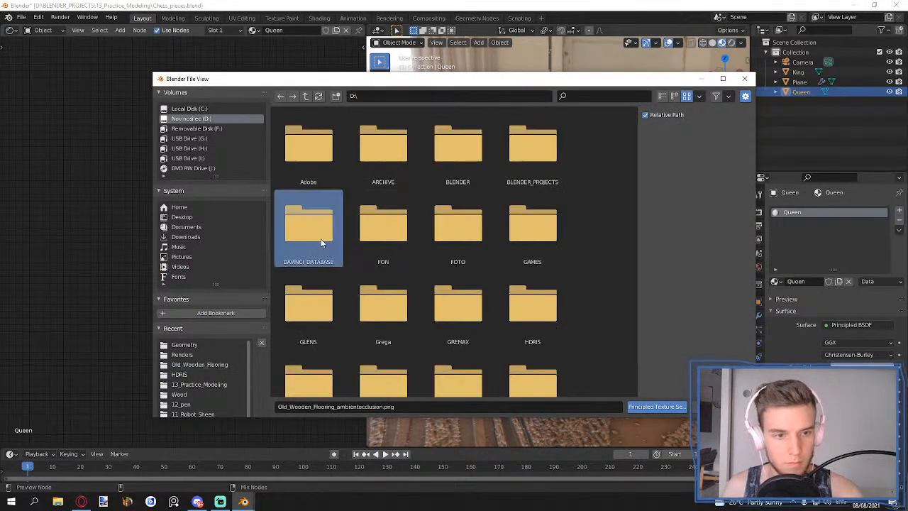
double_click(321, 239)
click(426, 98)
drag(420, 97, 357, 98)
key(BackSpace)
key(Return)
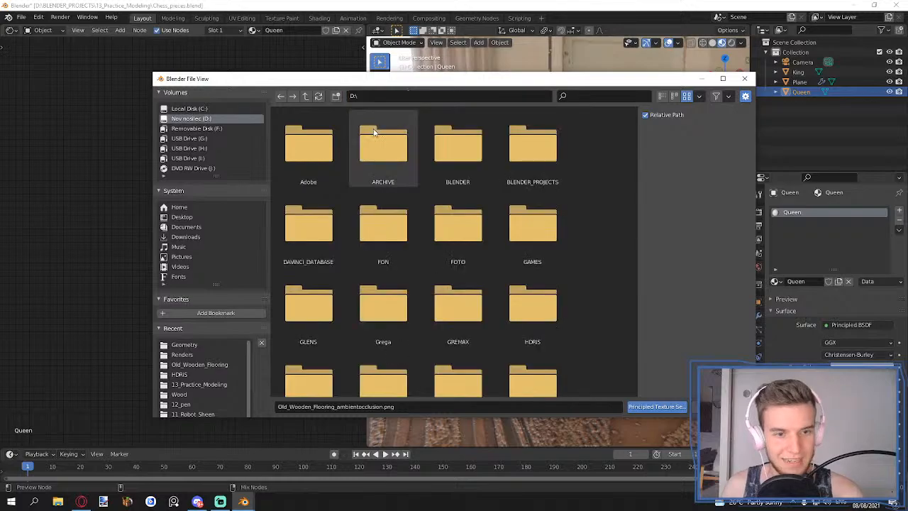
- Load Material_BaseColor, Material_Height, Material_Metallic, Material_Normal and Material_Roughness from BLENDER_PROJECTS/13_Practice_Modeling/Textures/Chess into the Queen material's texture setup
double_click(531, 152)
scroll(496, 269, down, 3)
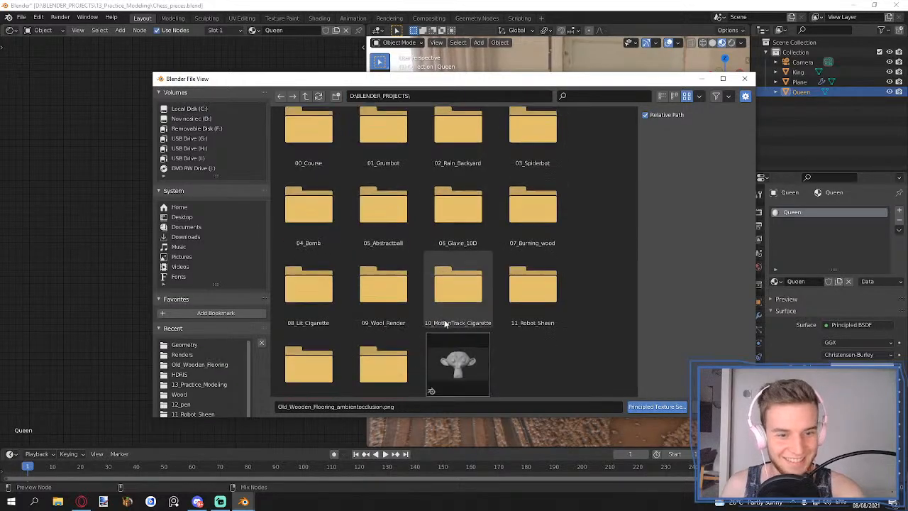
double_click(386, 344)
double_click(525, 170)
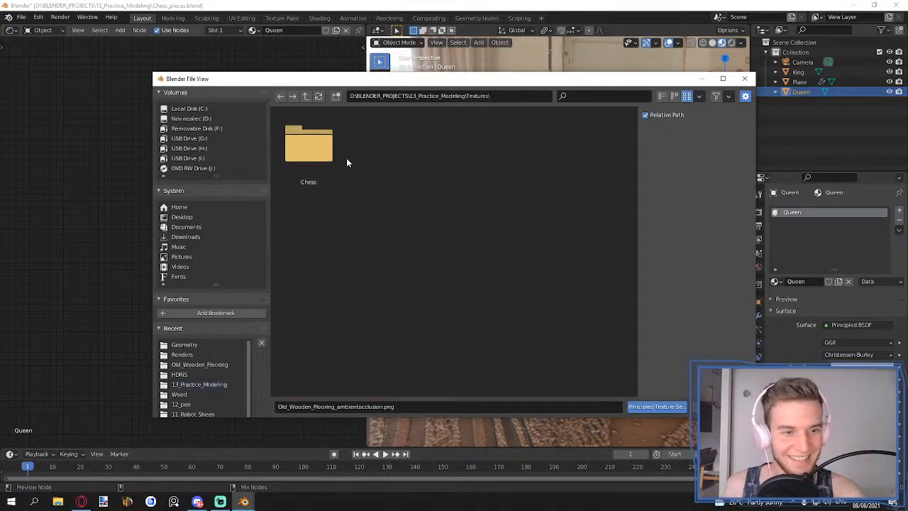
double_click(320, 149)
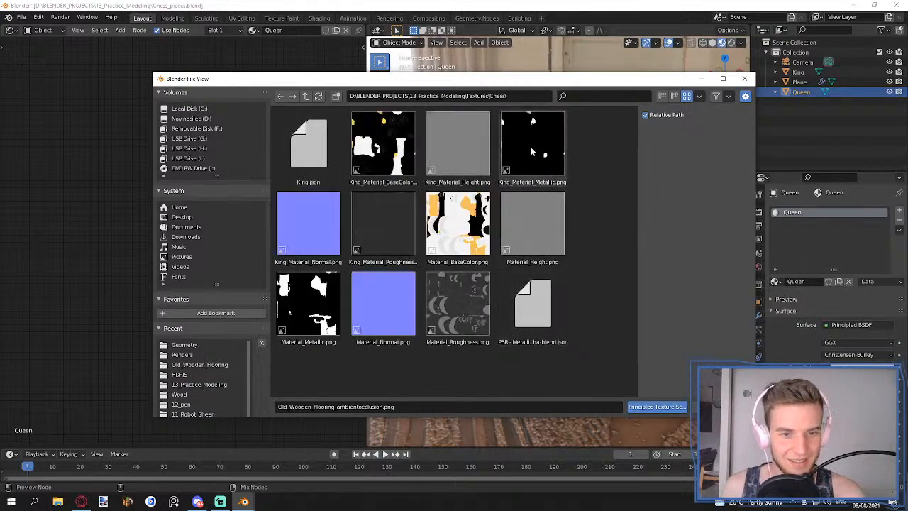
click(537, 227)
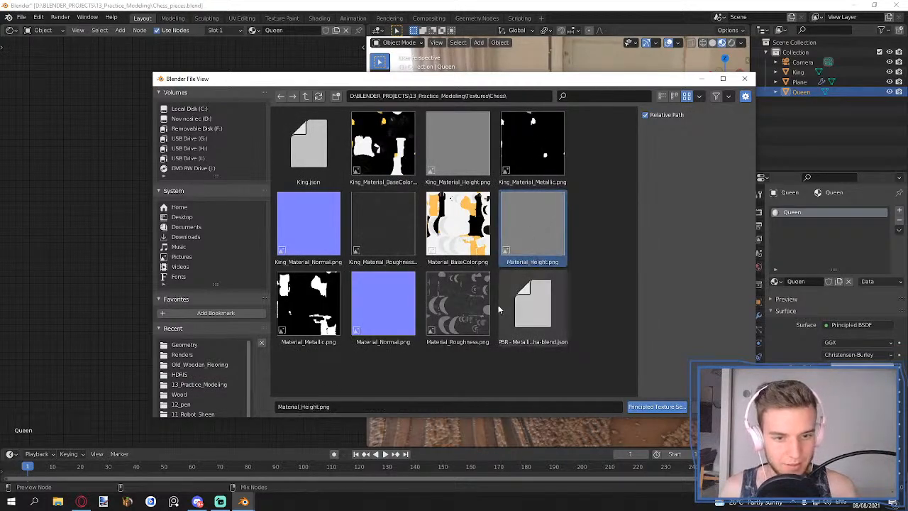
click(457, 223)
shift+click(461, 312)
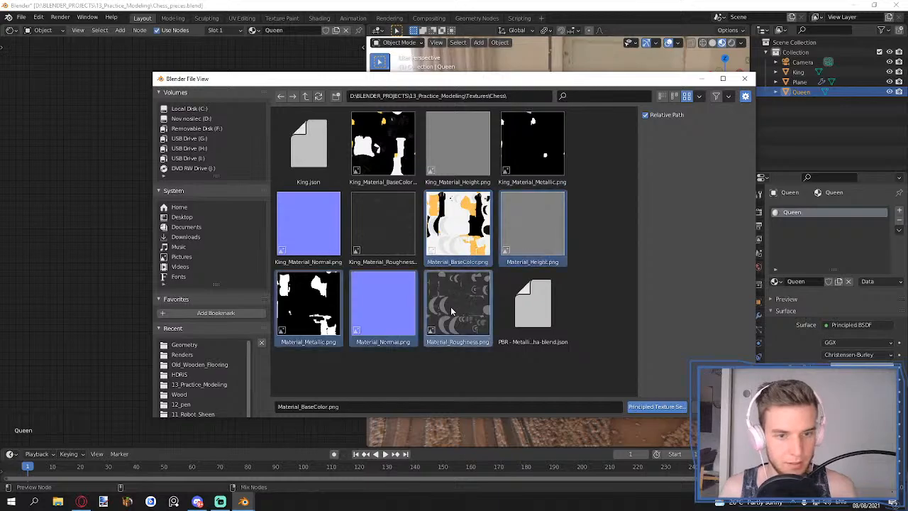
click(659, 407)
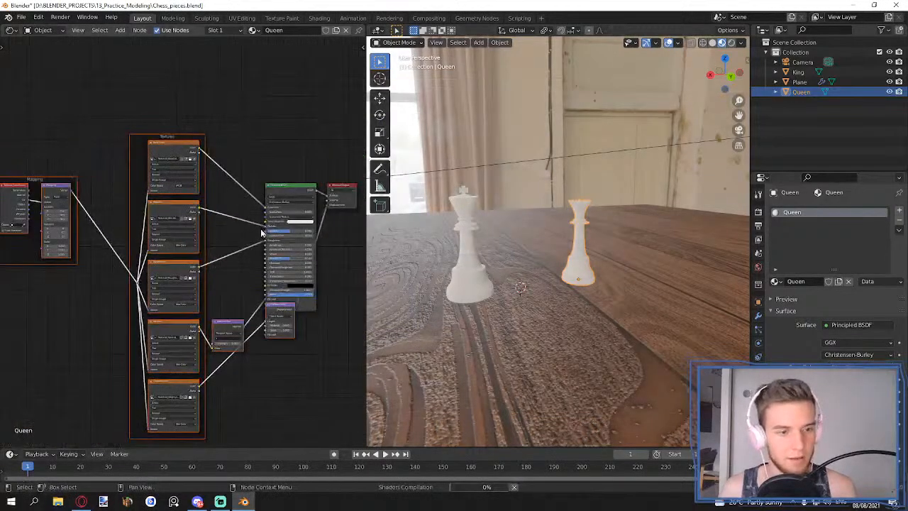
- Examine the textured queen up close and check the image maps and connections in its node tree
scroll(249, 133, up, 1)
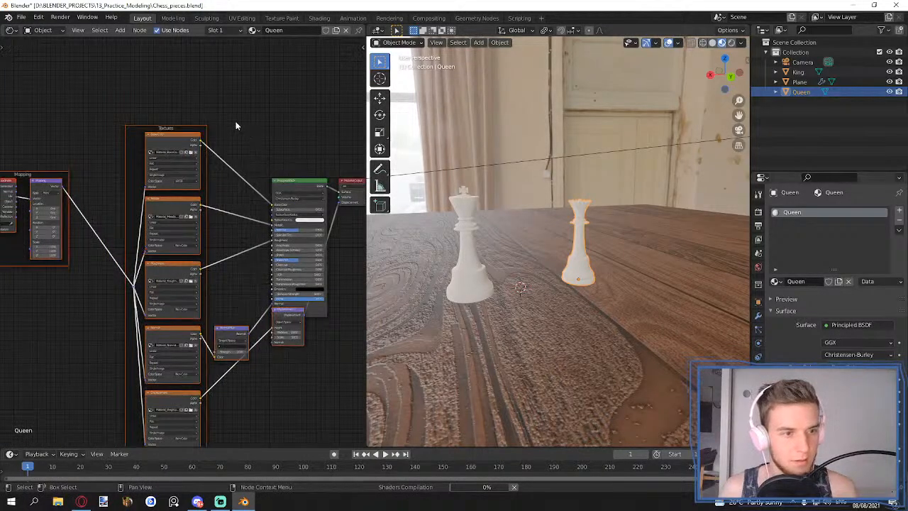
scroll(238, 121, up, 4)
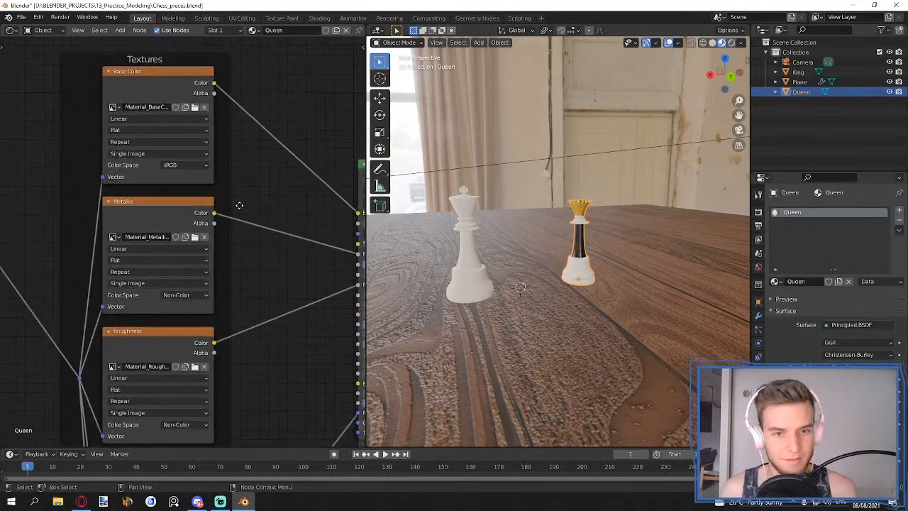
scroll(250, 201, up, 1)
scroll(603, 237, up, 7)
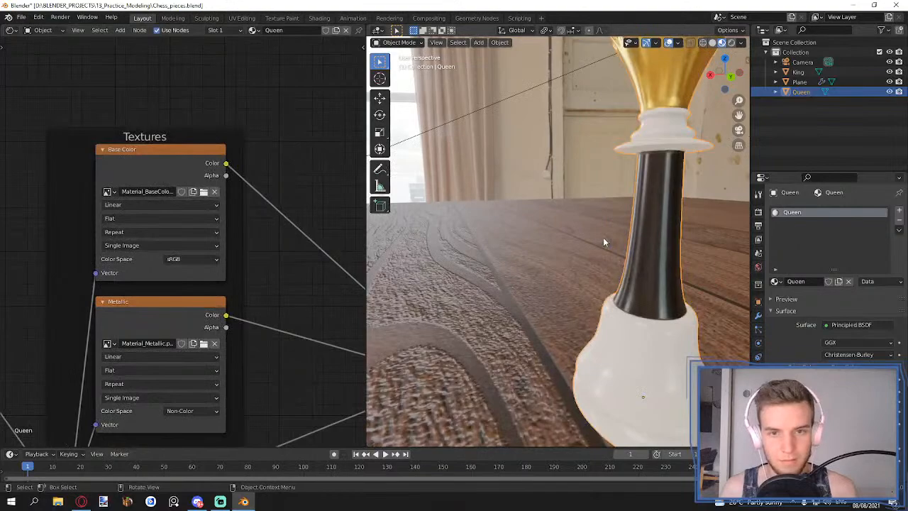
scroll(603, 237, down, 2)
scroll(255, 191, down, 1)
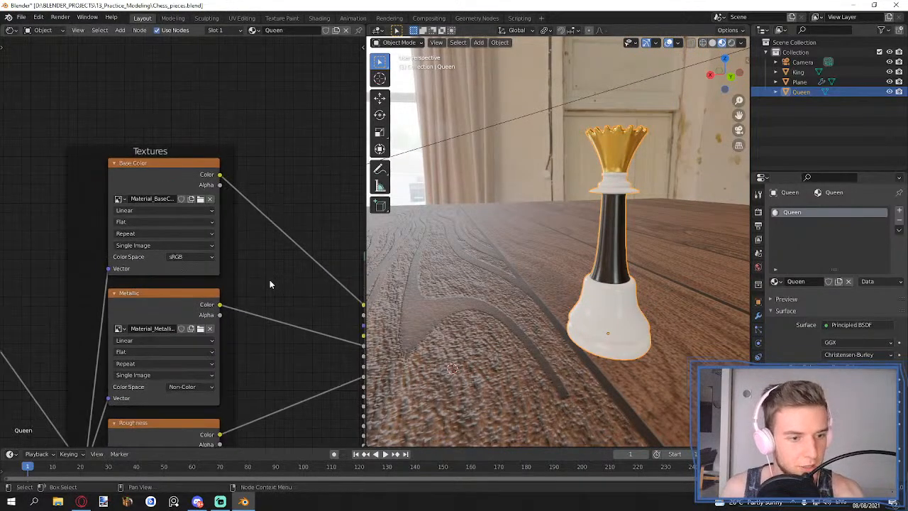
middle_drag(270, 280, 224, 168)
middle_drag(225, 322, 258, 210)
middle_drag(232, 264, 235, 208)
middle_drag(214, 304, 222, 226)
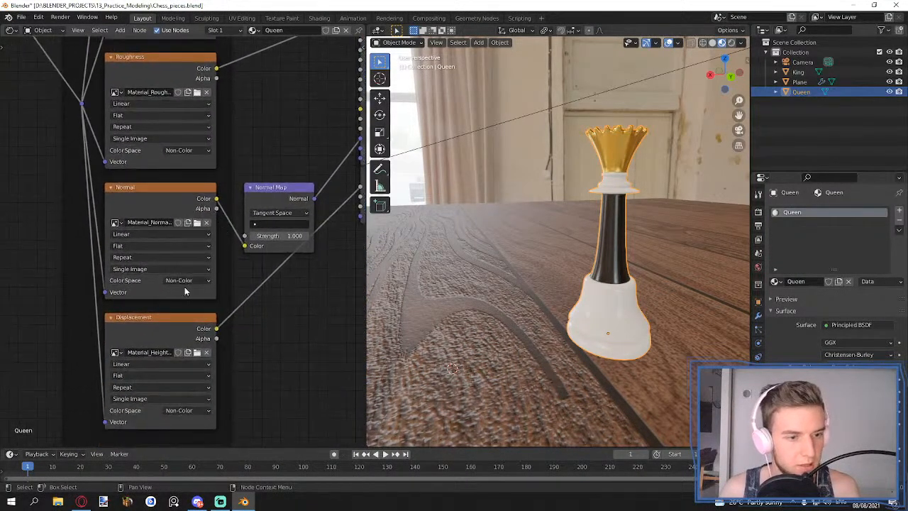
middle_drag(259, 287, 183, 290)
middle_drag(290, 235, 182, 289)
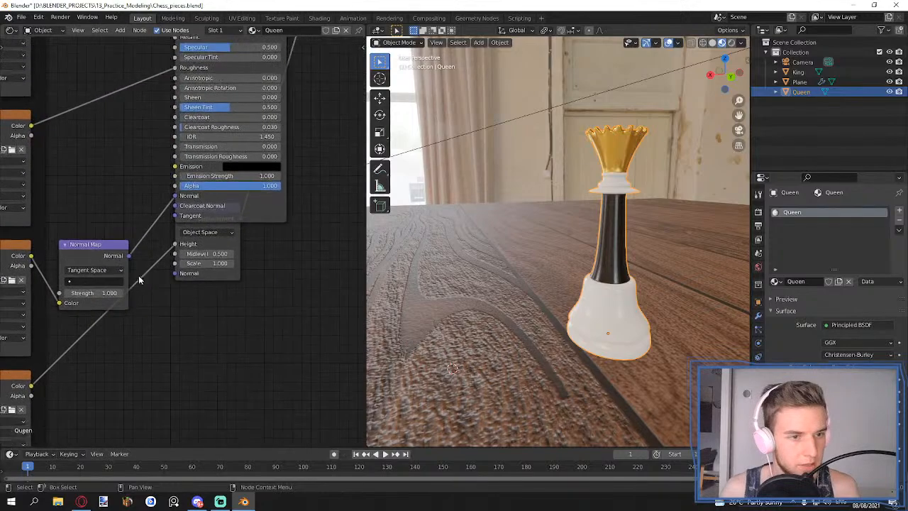
- Move the Displacement node clear of the Principled BSDF node and the Mapping frame closer to the Textures frame
drag(237, 246, 311, 350)
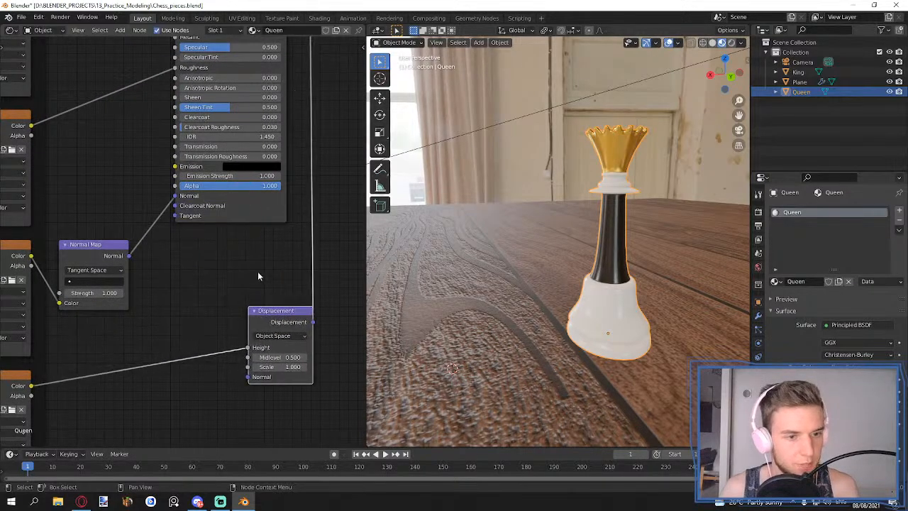
scroll(262, 266, down, 6)
middle_drag(278, 250, 316, 287)
scroll(577, 251, down, 3)
middle_drag(587, 248, 580, 281)
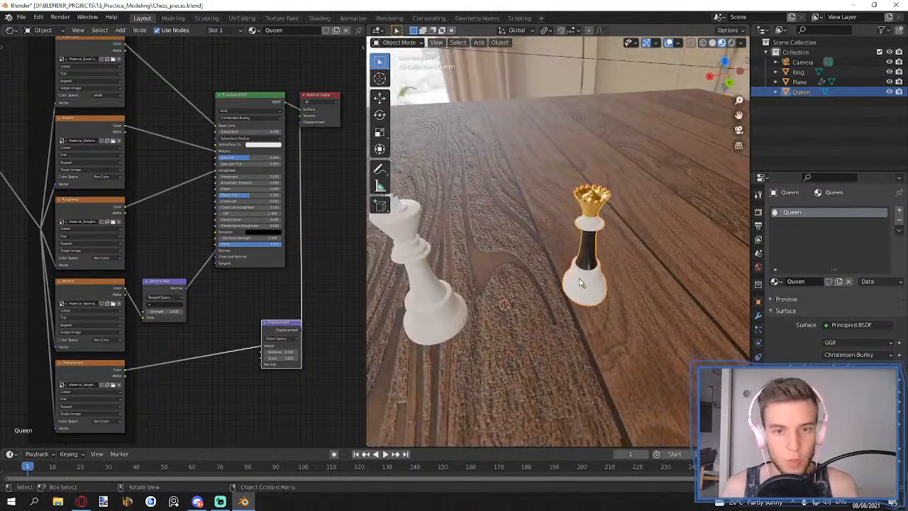
scroll(154, 191, down, 1)
middle_drag(163, 187, 298, 212)
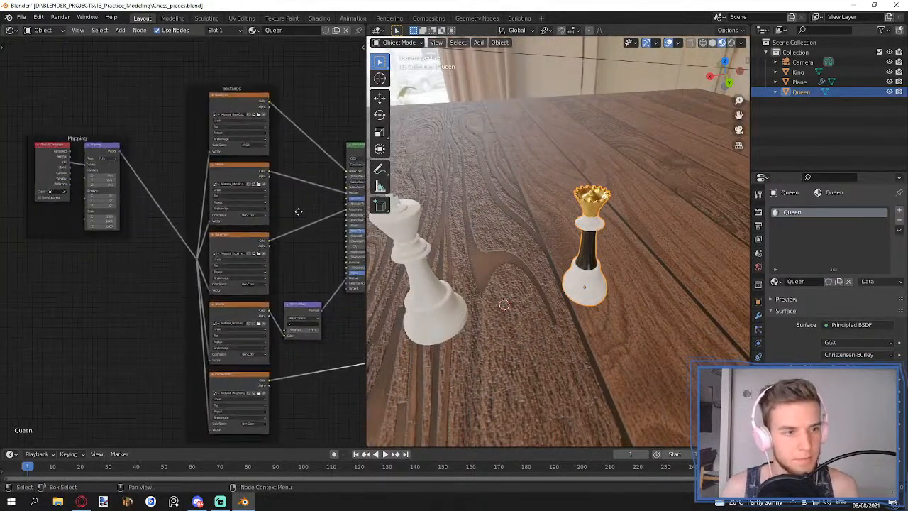
drag(91, 144, 132, 184)
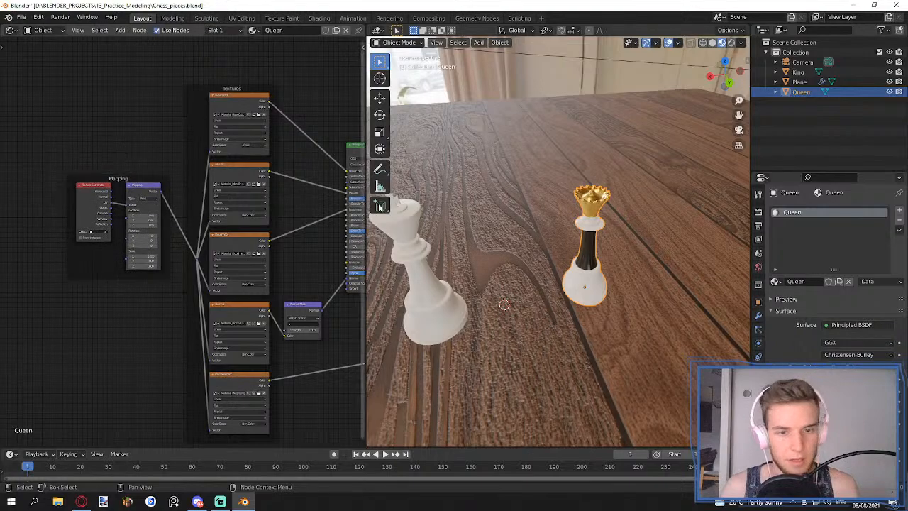
- Give the king its own new material named King and remove the shared material called Material from its slots
click(414, 252)
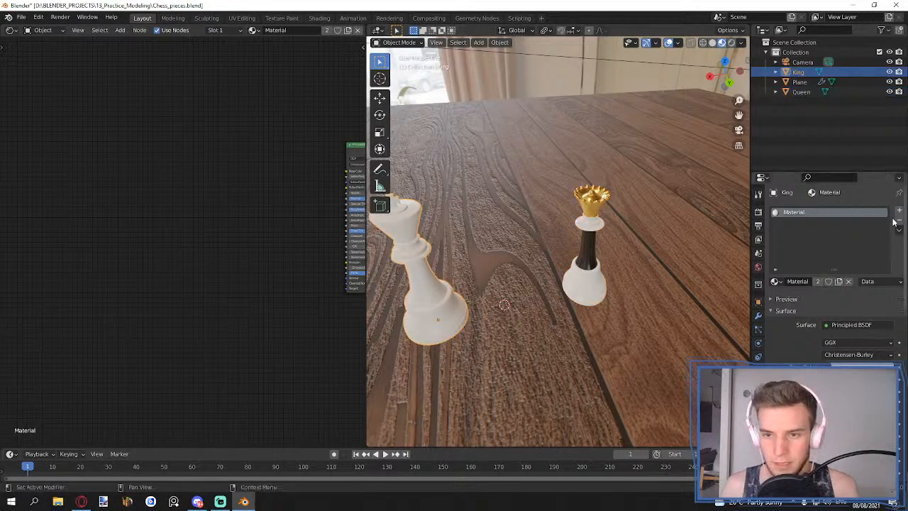
click(899, 210)
click(827, 281)
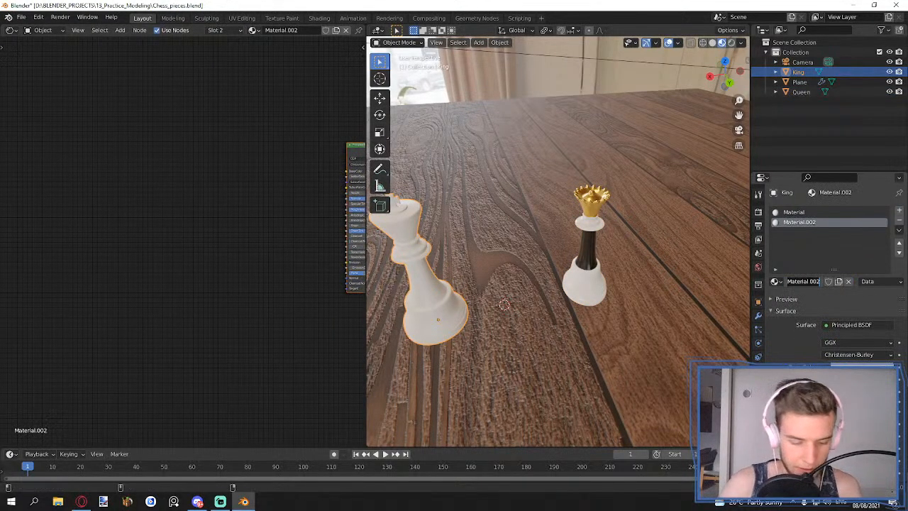
double_click(809, 281)
text(King)
key(Return)
click(806, 212)
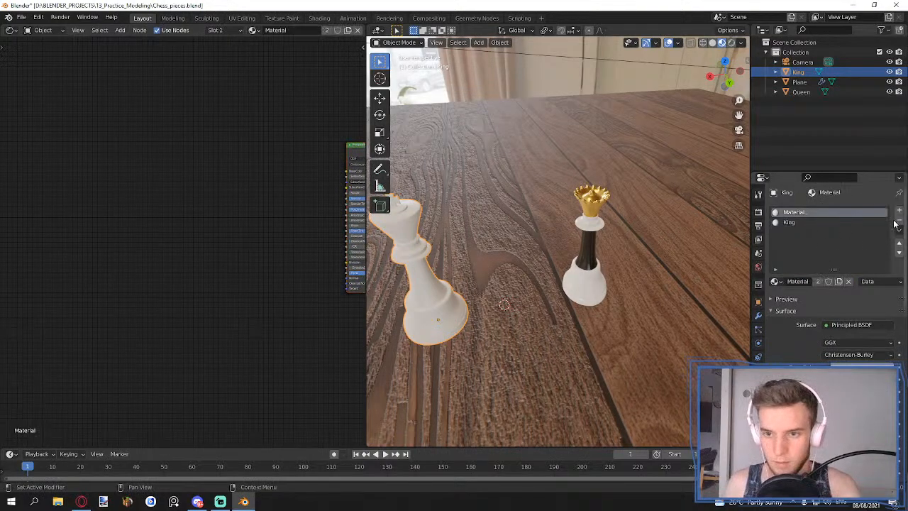
click(899, 220)
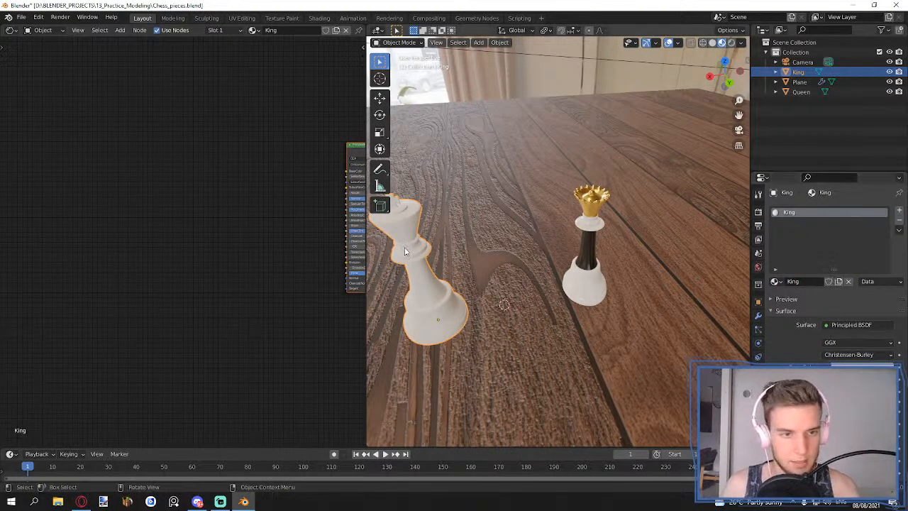
- Load the five King_Material maps, BaseColor through Roughness, with Principled Texture Setup and move the Displacement node below the Principled BSDF node
key(Home)
key(ctrl+shift+t)
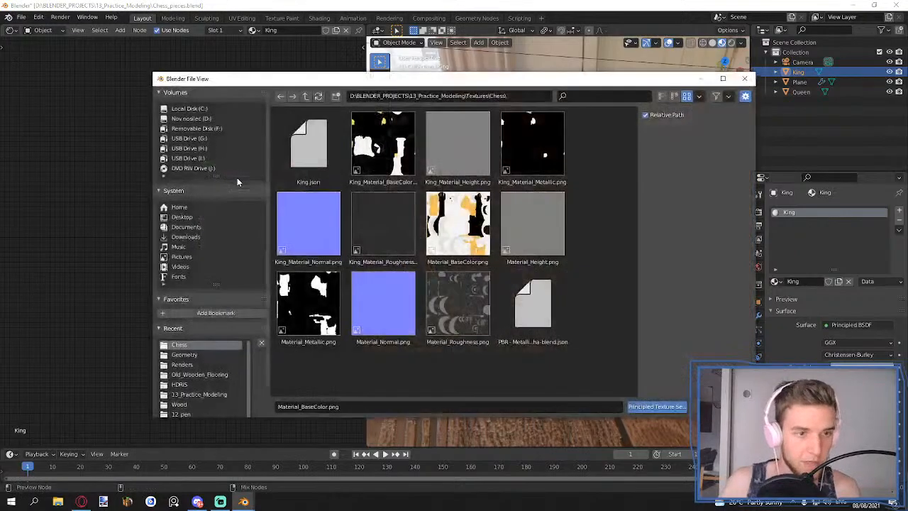
click(389, 149)
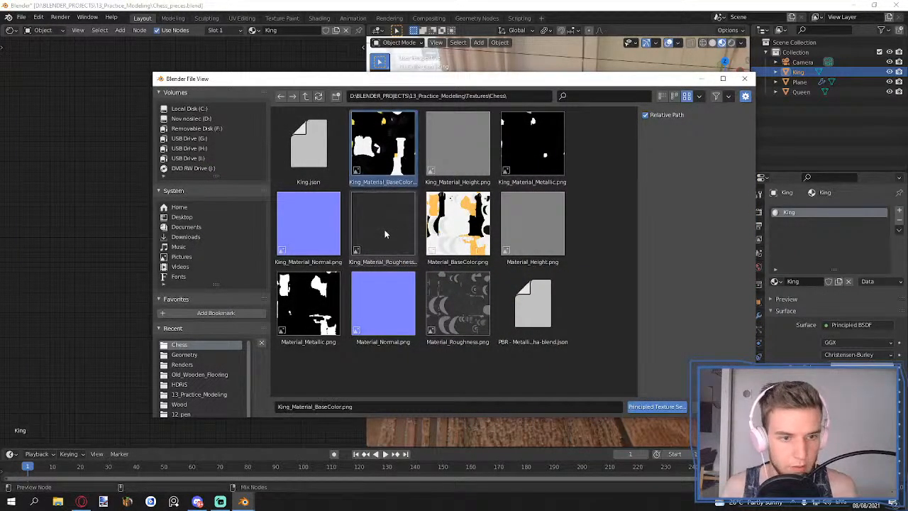
shift+click(385, 235)
click(657, 406)
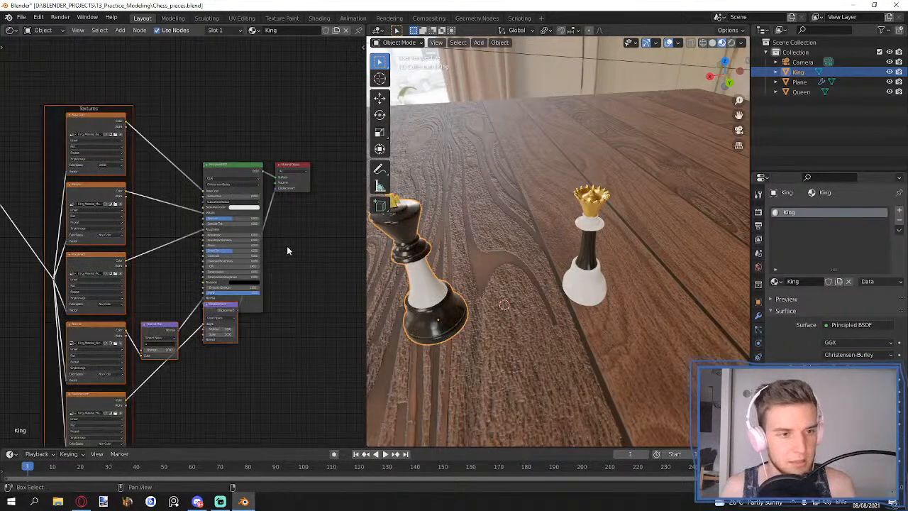
click(287, 246)
drag(228, 346, 272, 372)
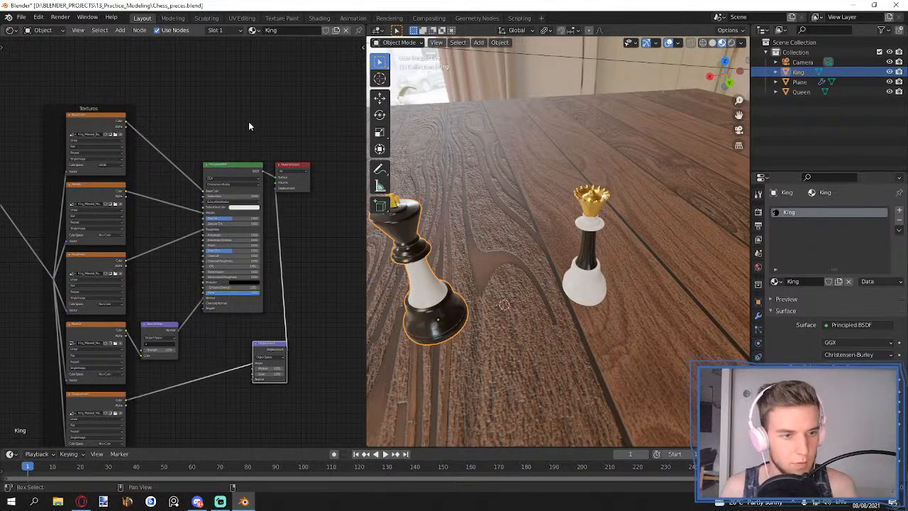
- Examine the king's textured surface and check the image maps, color spaces and connections in its node tree
middle_drag(198, 130, 262, 173)
middle_drag(461, 244, 454, 215)
scroll(171, 138, up, 5)
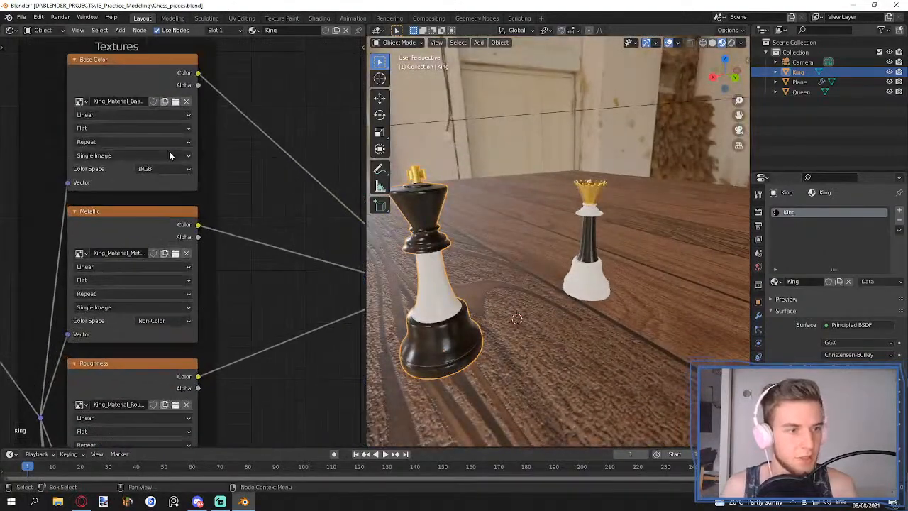
middle_drag(248, 184, 234, 120)
middle_drag(190, 241, 207, 165)
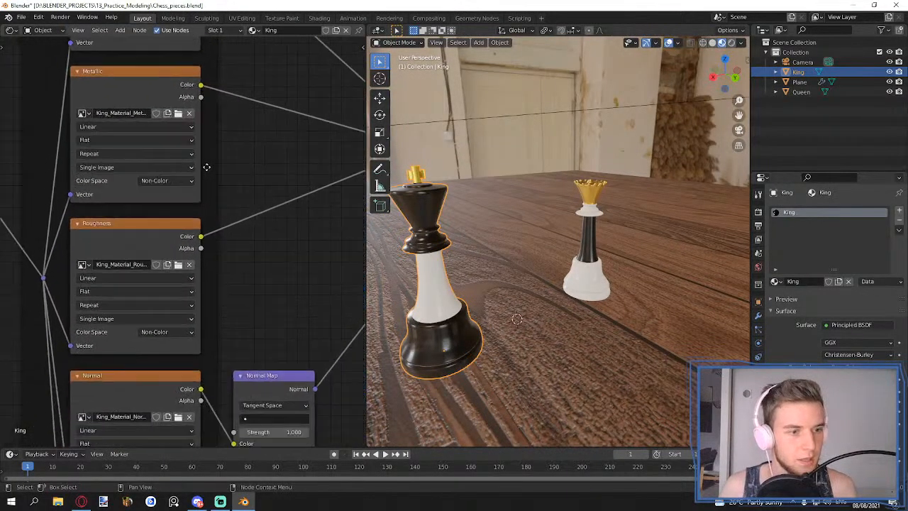
middle_drag(201, 329, 214, 175)
middle_drag(117, 428, 121, 288)
middle_drag(253, 215, 130, 255)
middle_drag(257, 190, 87, 310)
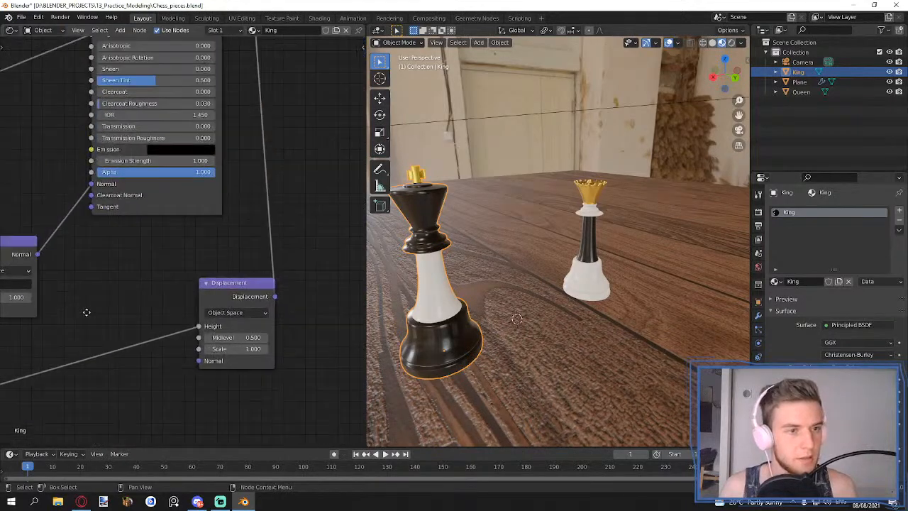
scroll(169, 262, down, 4)
- Inspect both chess pieces through the camera in a maximized viewport and return the shading to Material Preview
key(KP_0)
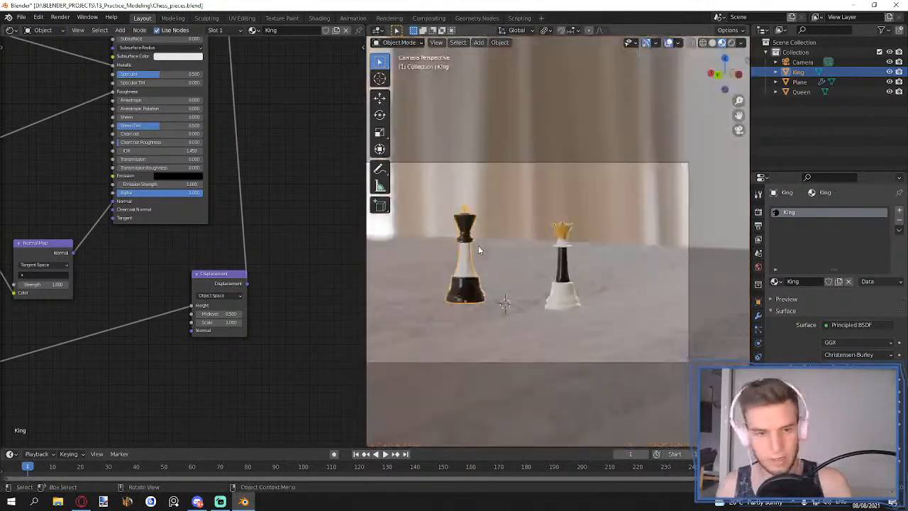
key(ctrl+space)
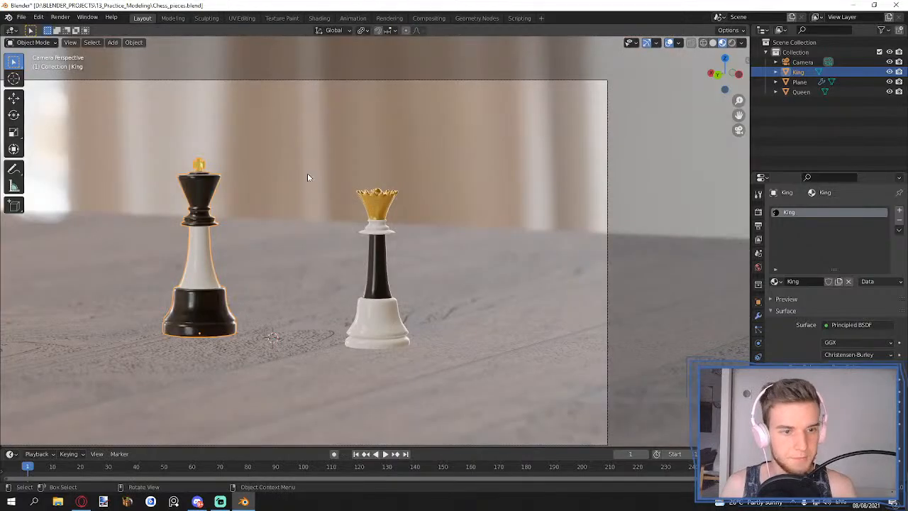
shift+middle_drag(323, 254, 409, 240)
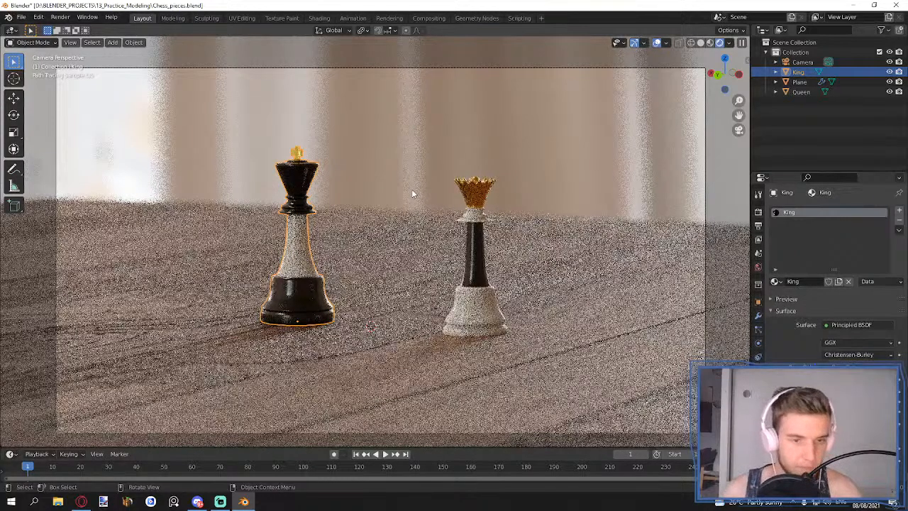
key(z)
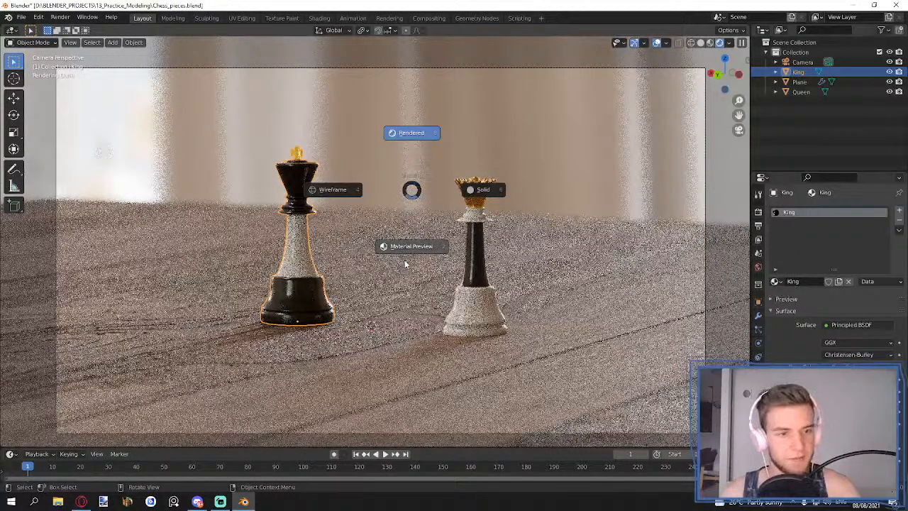
click(448, 9)
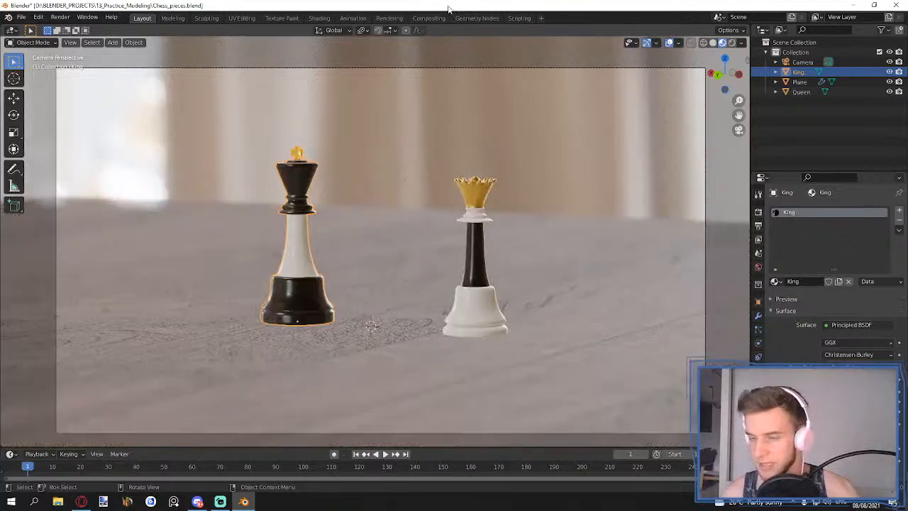
- Leave the camera view, clear the selection and save the Chess_pieces.blend file
middle_drag(483, 229, 484, 224)
scroll(493, 206, down, 6)
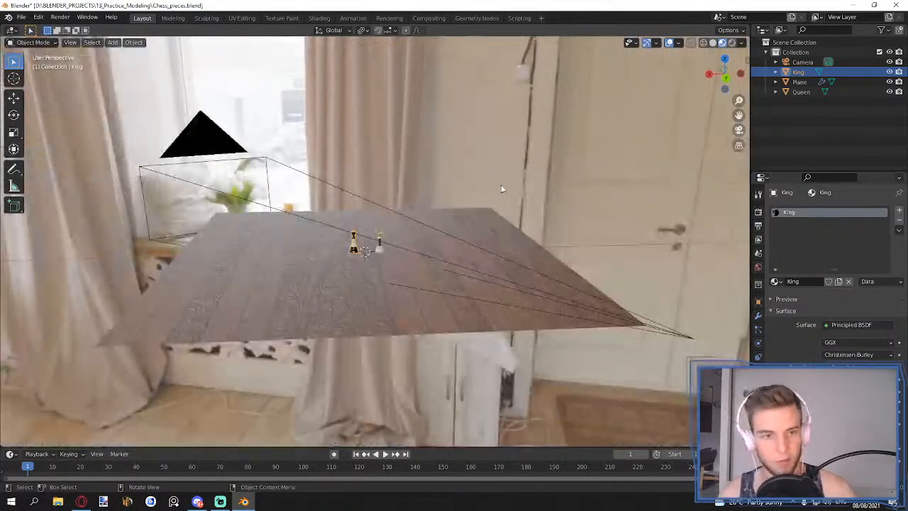
click(719, 228)
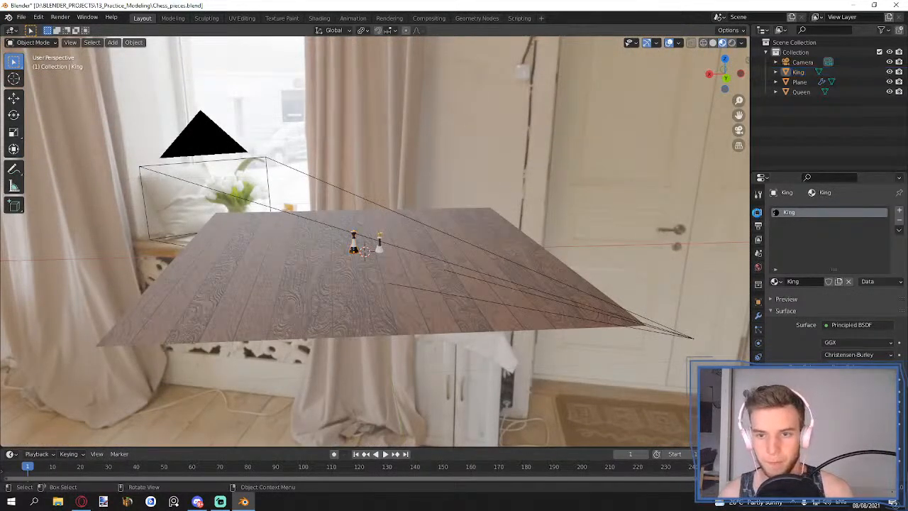
key(ctrl+s)
- Check the render and output settings, and render the chess scene from the camera as a still image
click(753, 214)
scroll(486, 221, up, 4)
mouse_move(486, 221)
middle_down()
mouse_move(458, 217)
mouse_move(493, 227)
middle_up()
scroll(568, 241, up, 3)
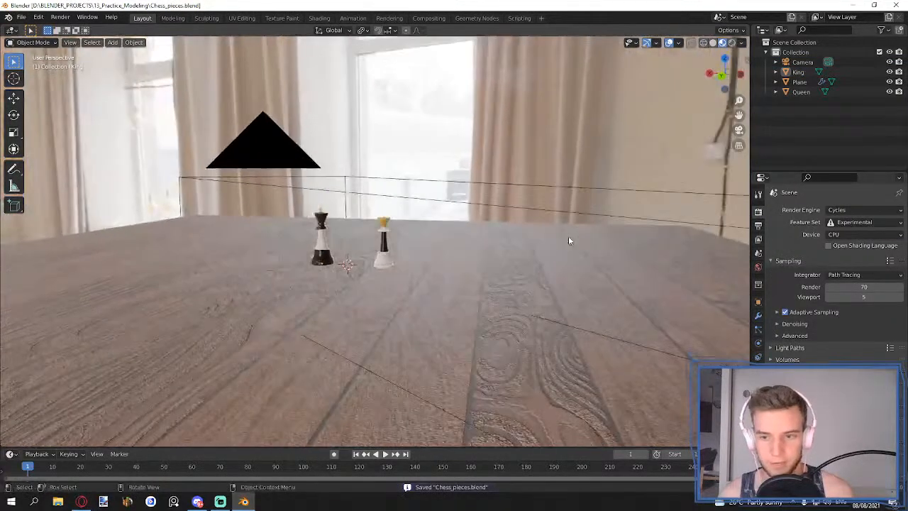
click(758, 226)
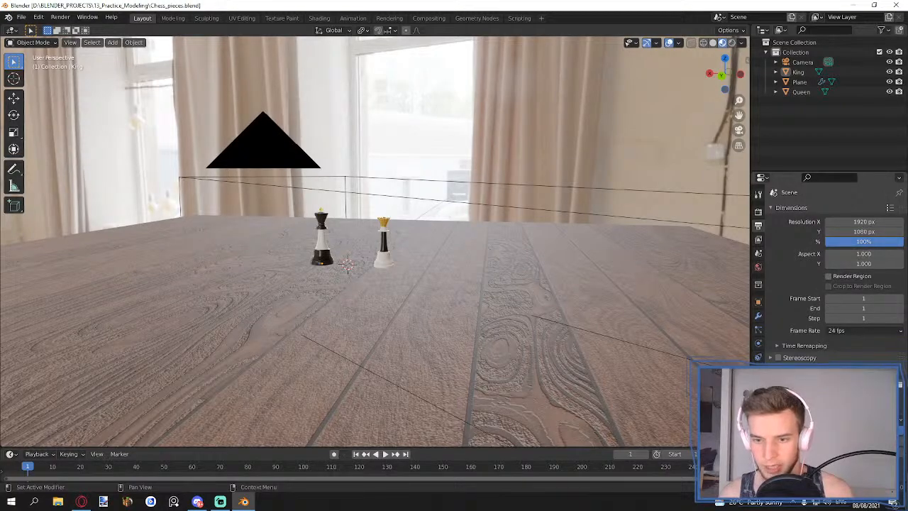
key(F12)
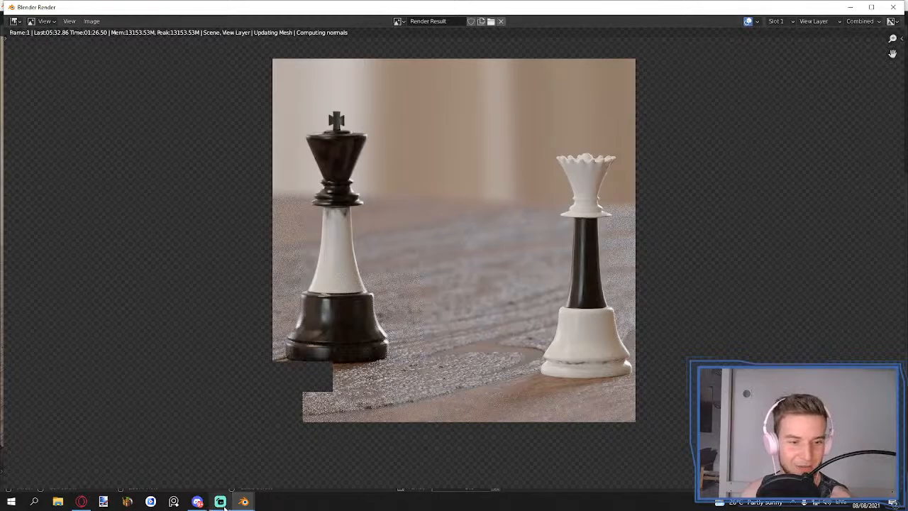
mouse_move(222, 502)
mouse_move(220, 480)
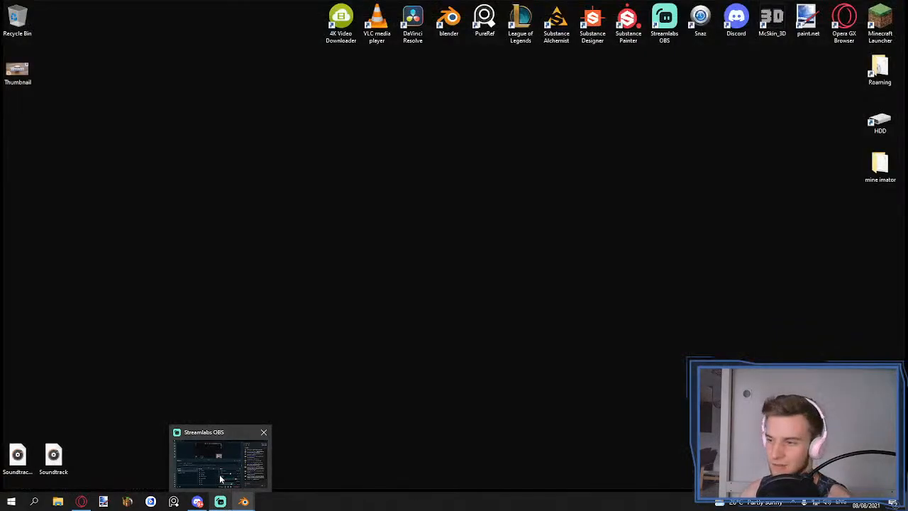
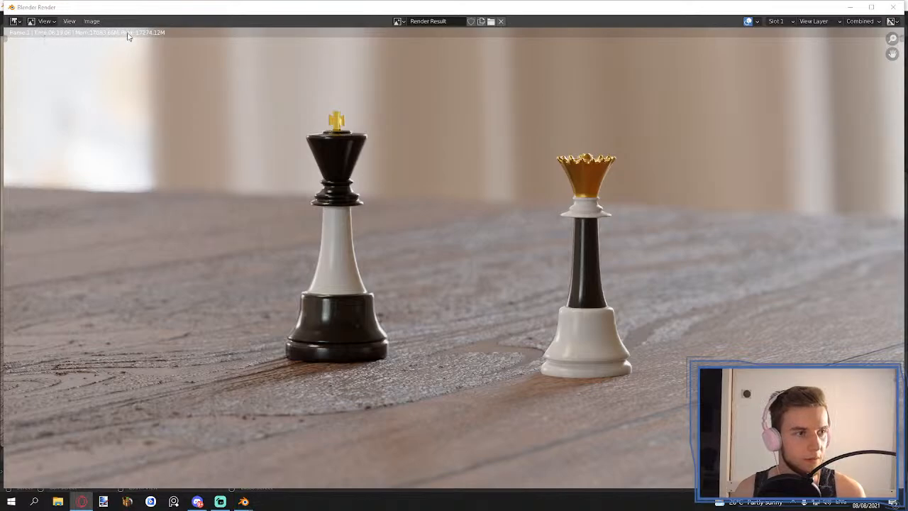
click(892, 7)
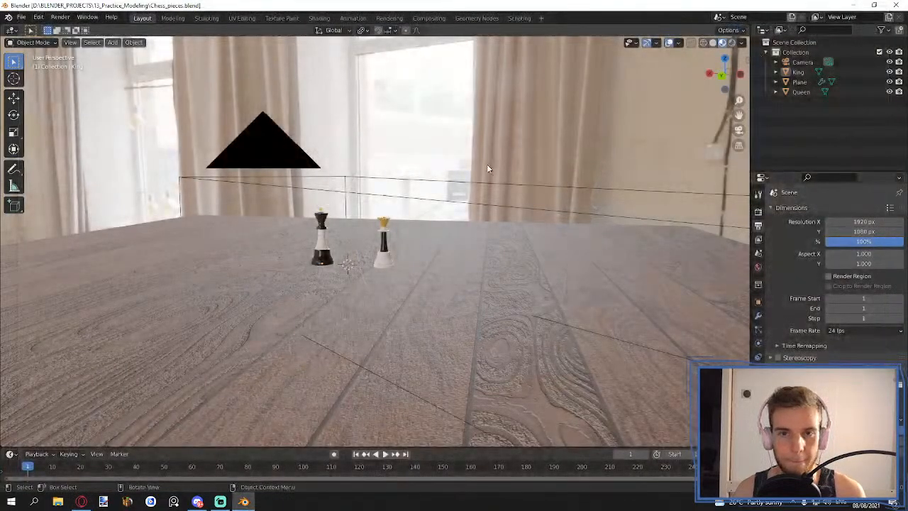
middle_drag(336, 207, 403, 243)
click(403, 243)
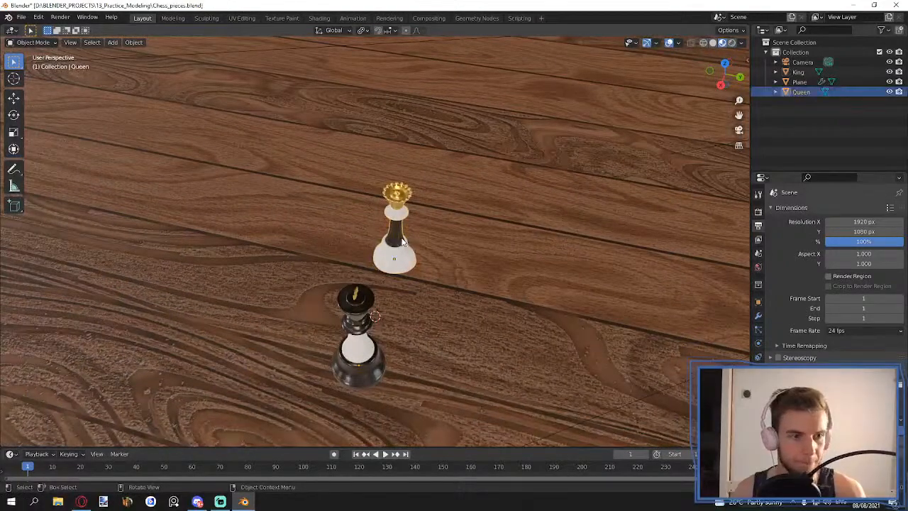
shift+click(368, 335)
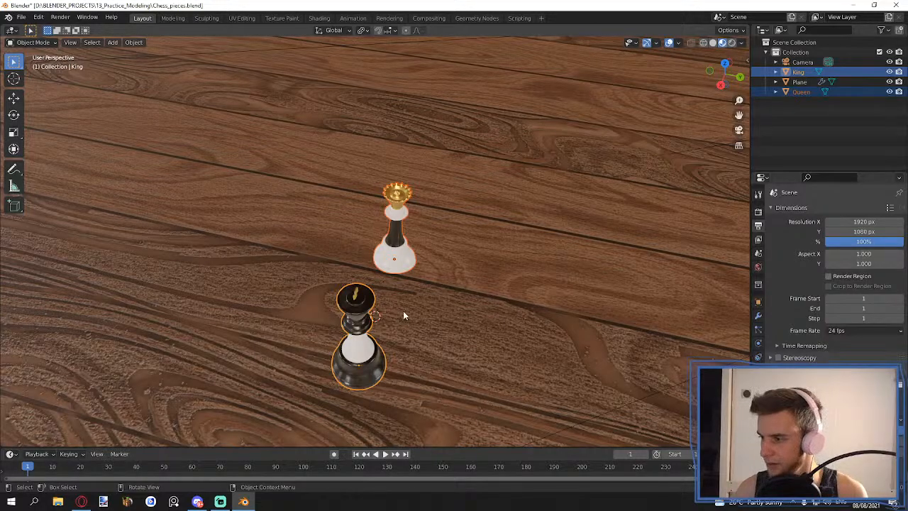
scroll(418, 295, down, 8)
middle_drag(455, 263, 448, 214)
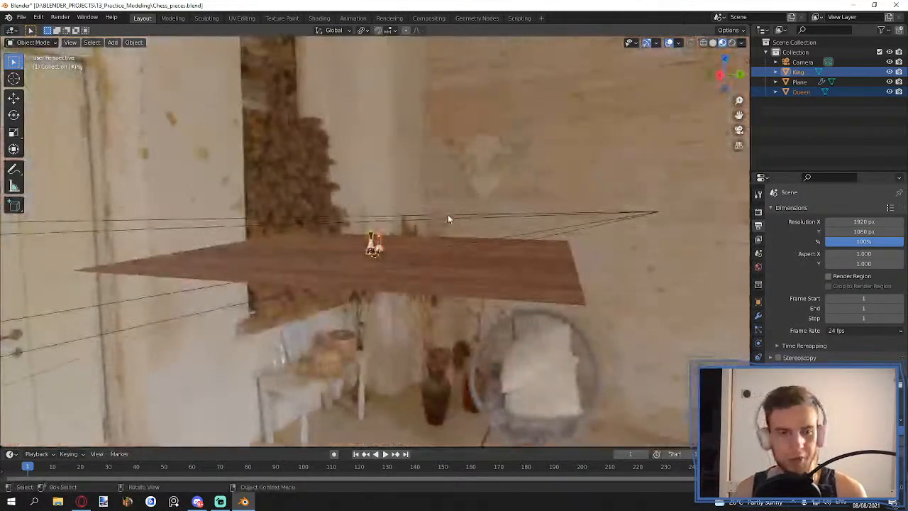
click(407, 185)
scroll(407, 185, up, 8)
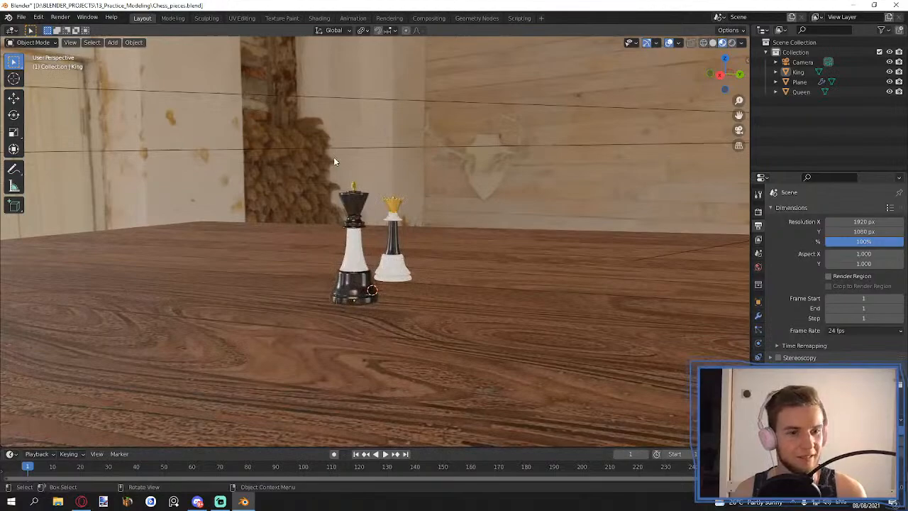
- Search the add-ons in the preferences for "pol", clear the search and close the preferences
click(39, 17)
click(68, 158)
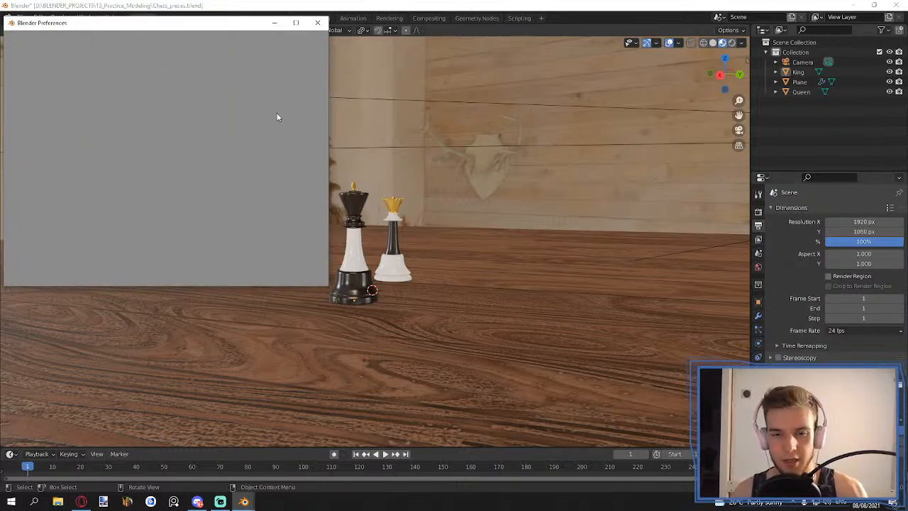
drag(268, 64, 316, 64)
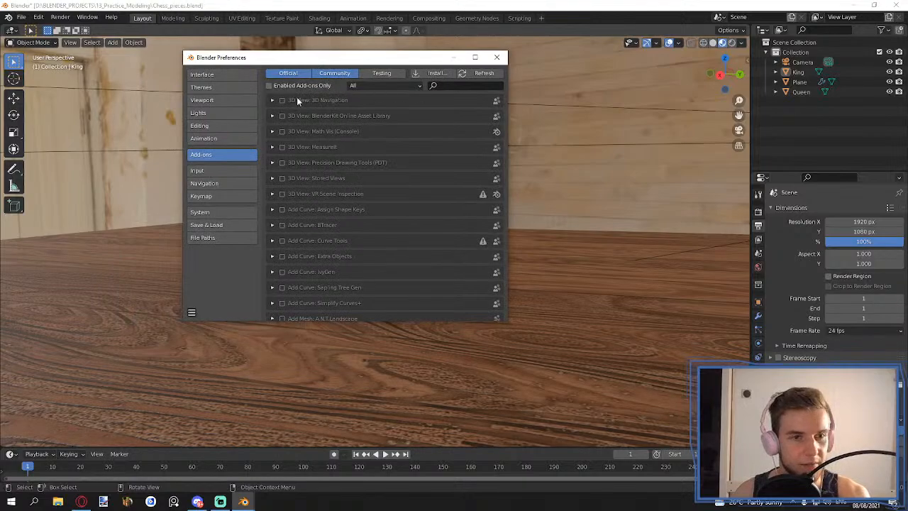
click(468, 85)
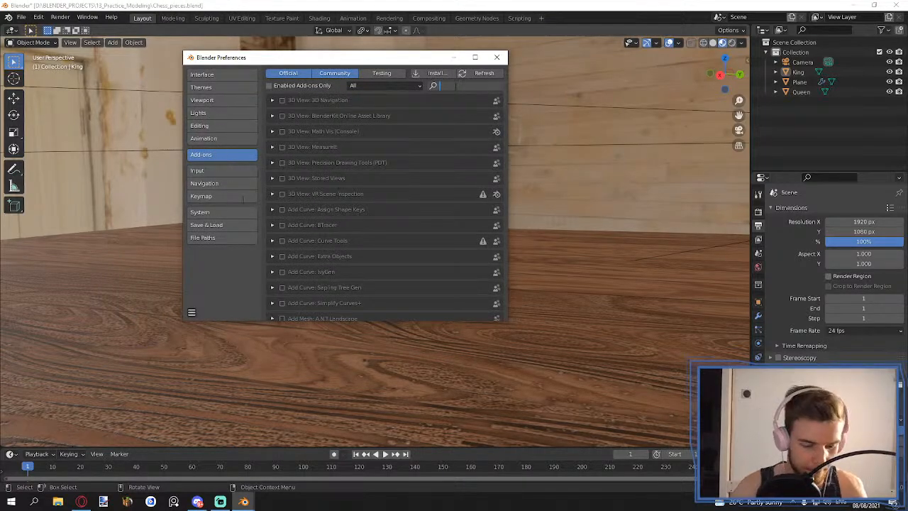
text(pol)
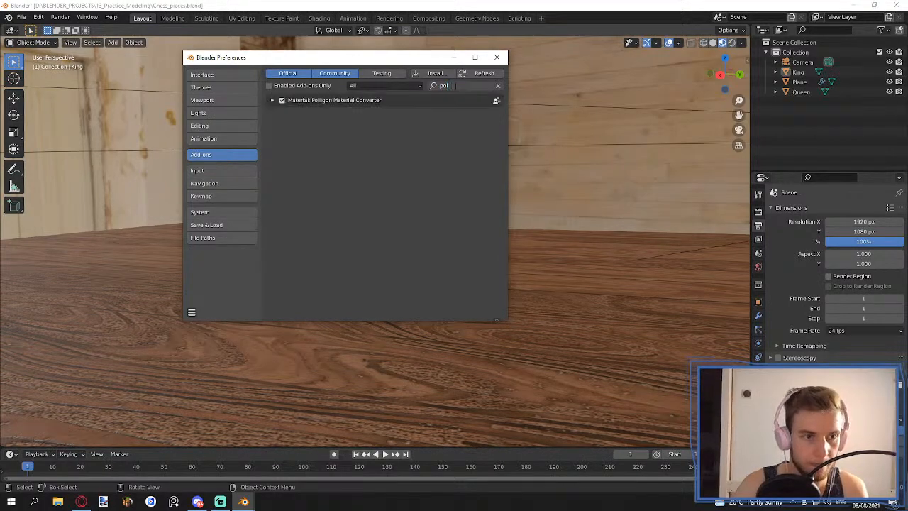
key(BackSpace)
key(BackSpace)
key(BackSpace)
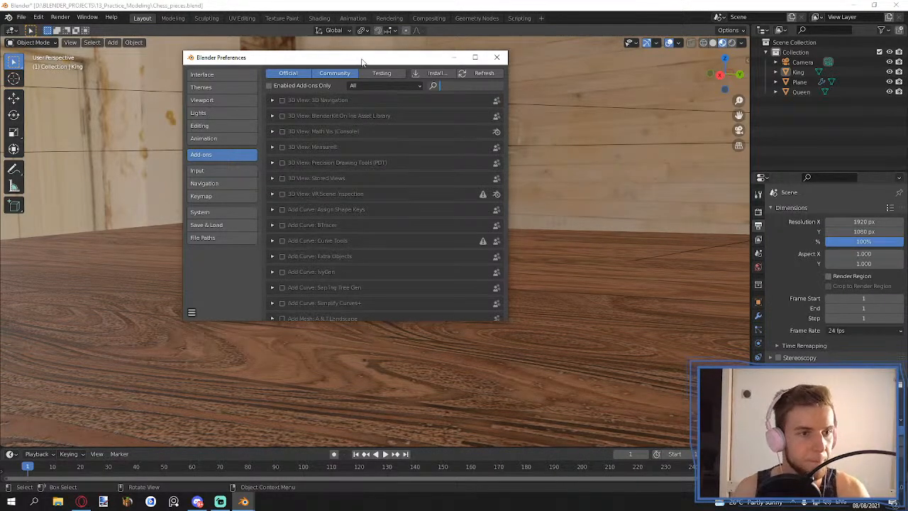
click(497, 56)
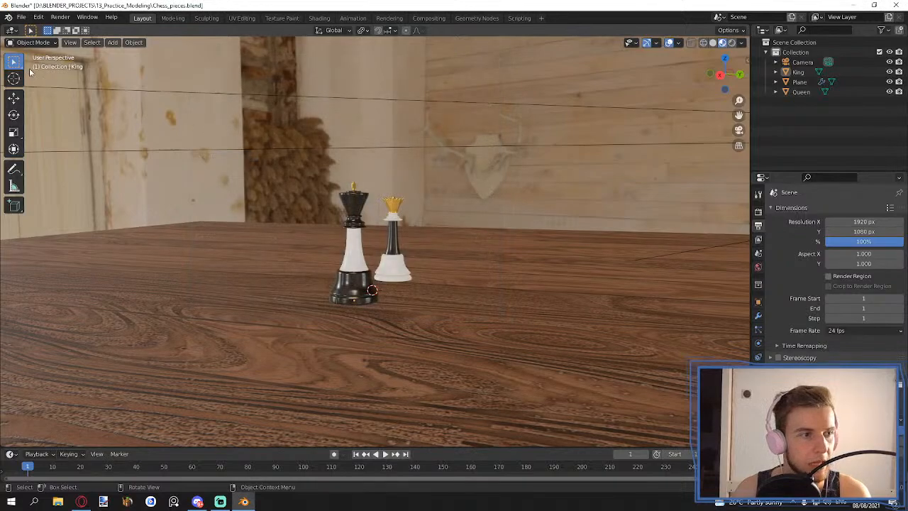
click(378, 253)
click(395, 251)
click(354, 247)
key(ctrl+z)
key(ctrl+z)
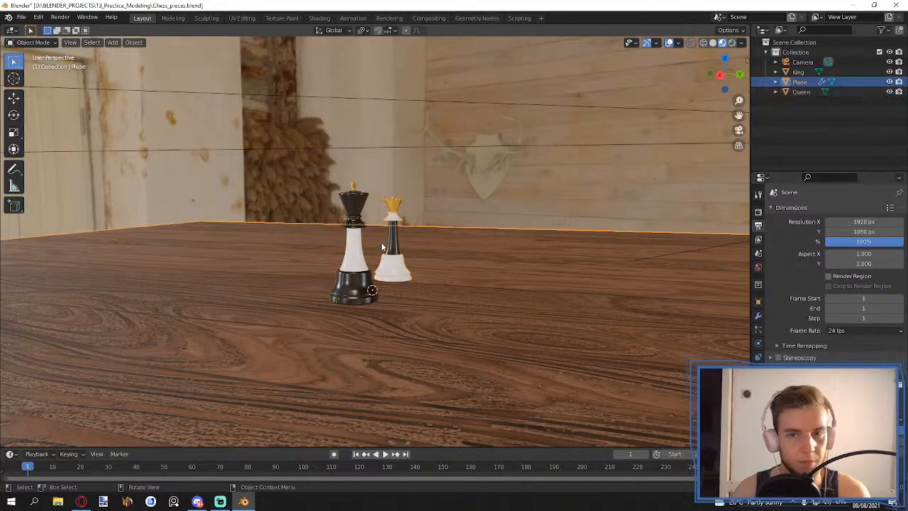
- Clear the selection and enable the Statistics overlay in the viewport
click(436, 207)
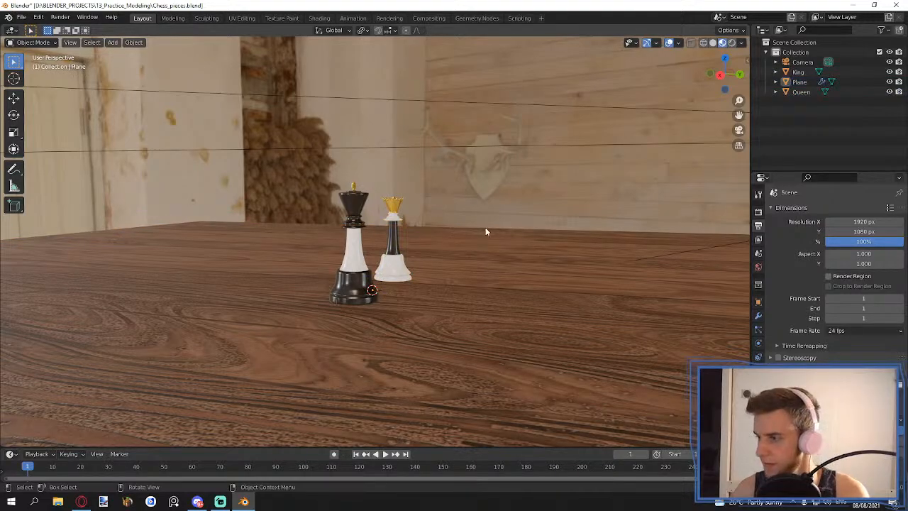
mouse_move(408, 210)
middle_down()
mouse_move(432, 205)
mouse_move(319, 256)
mouse_move(398, 202)
middle_up()
scroll(398, 201, up, 4)
middle_drag(401, 200, 438, 194)
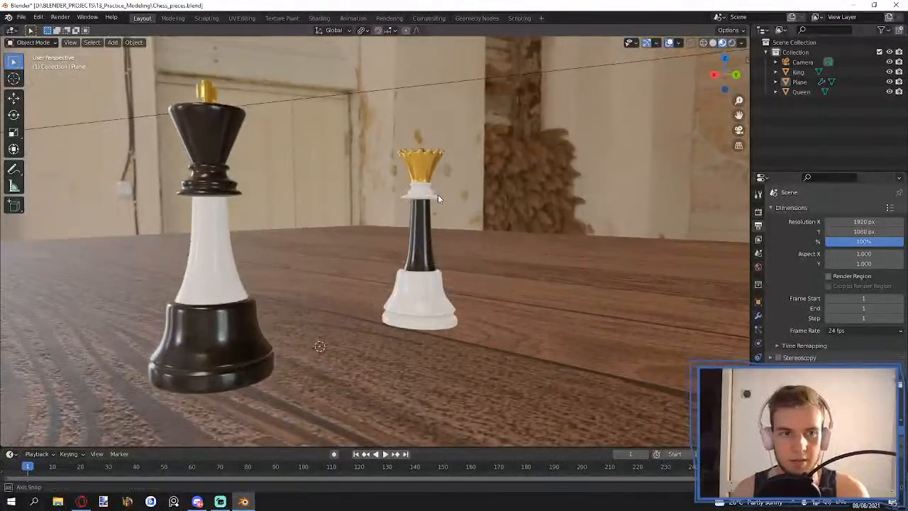
click(737, 31)
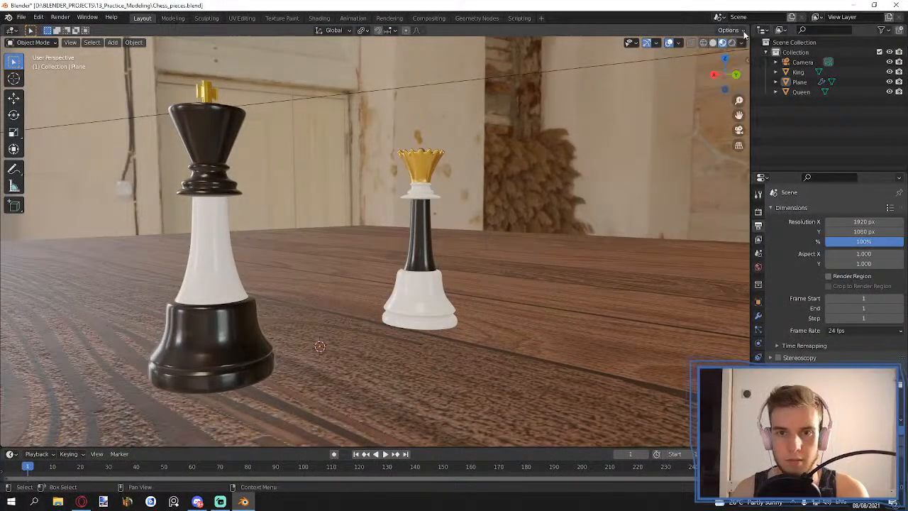
click(742, 43)
click(679, 43)
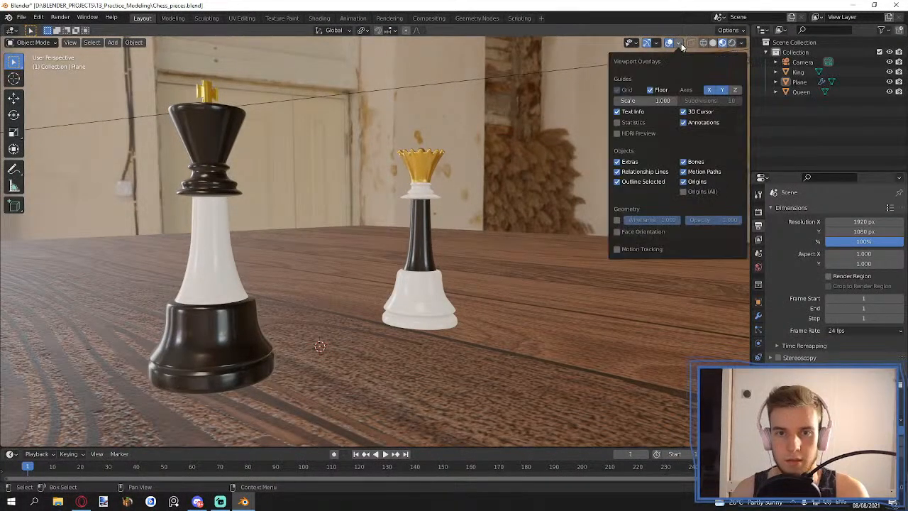
click(616, 122)
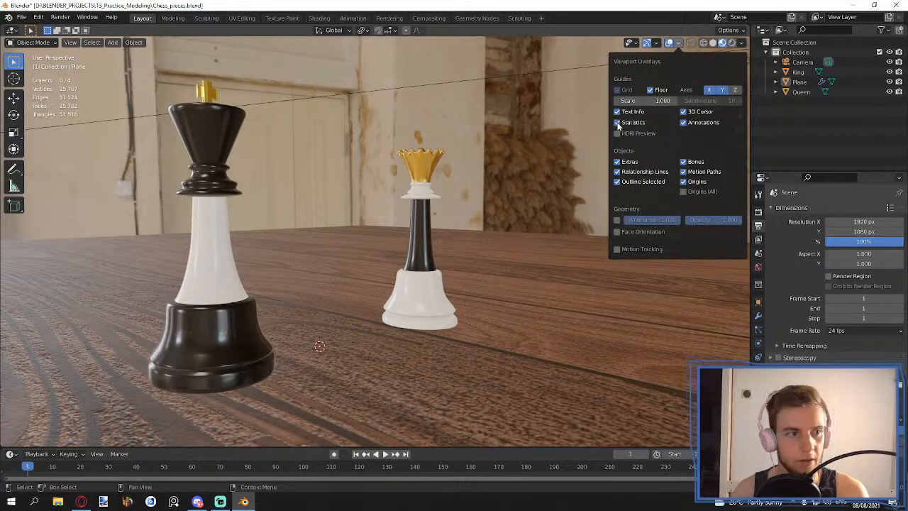
- Examine the scene statistics while selecting the queen and the wooden plane in turn, and clear the selection
middle_drag(368, 163, 399, 207)
scroll(391, 185, down, 3)
click(399, 206)
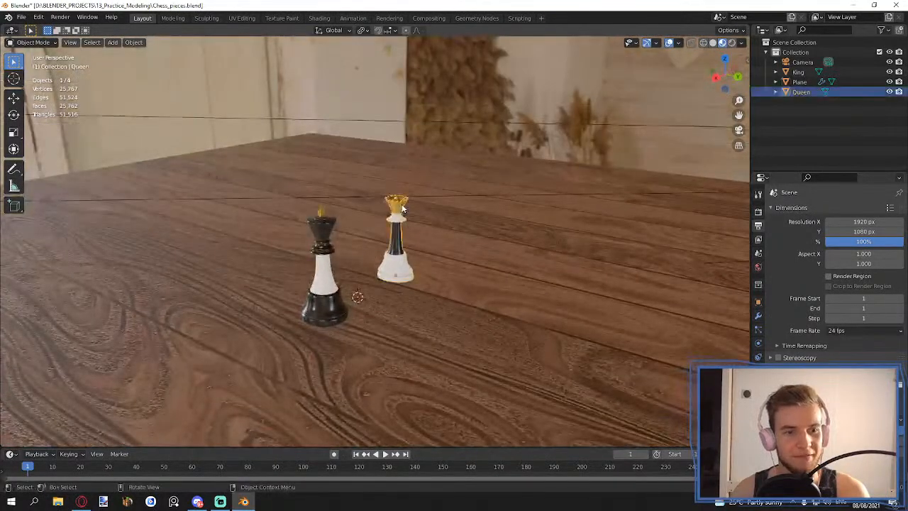
scroll(400, 207, up, 5)
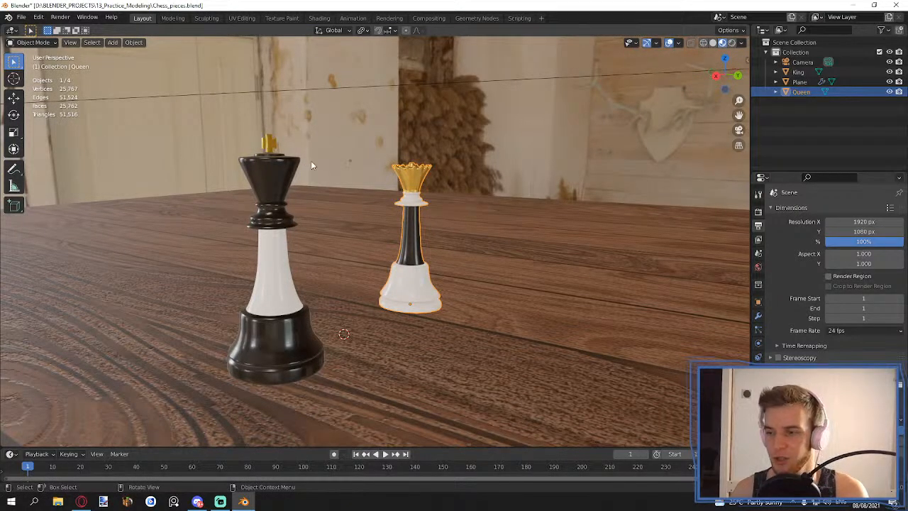
scroll(311, 165, down, 4)
middle_drag(304, 211, 280, 235)
click(329, 208)
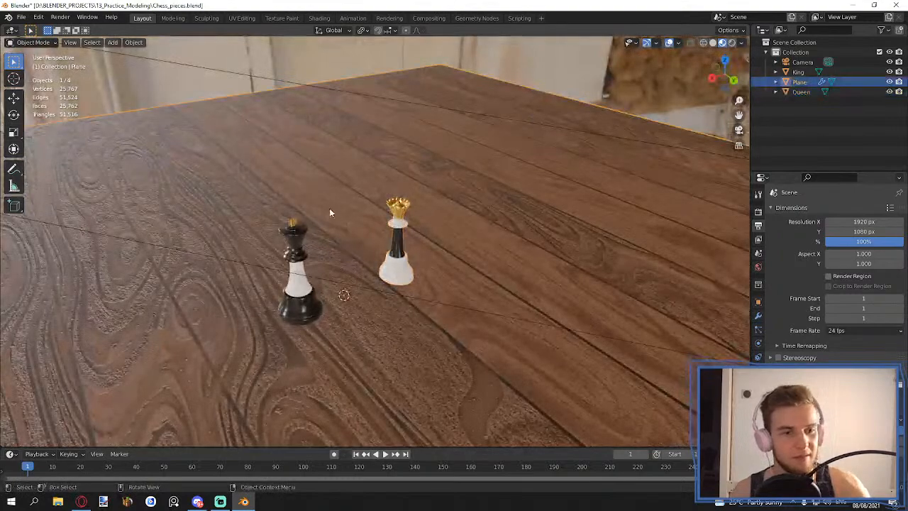
click(400, 214)
scroll(401, 215, down, 11)
click(472, 176)
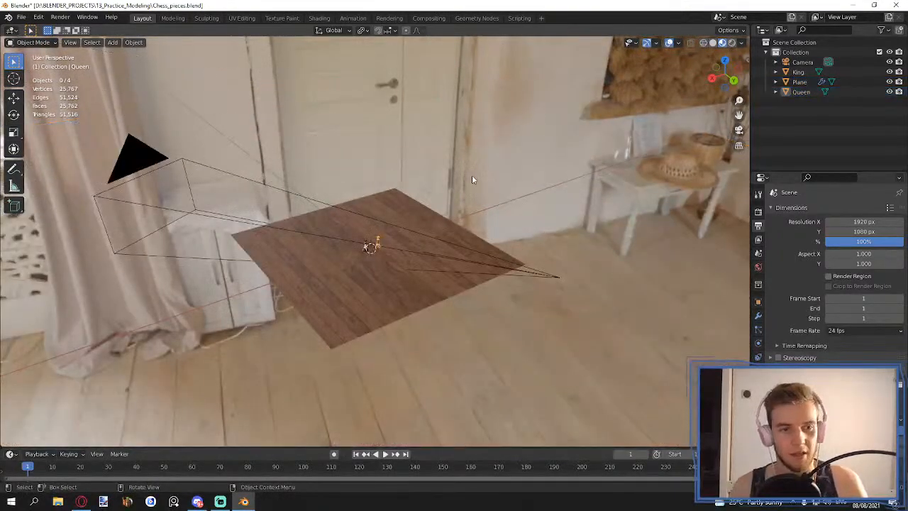
- Open the add-ons list in the preferences and search it for "screen"
click(38, 17)
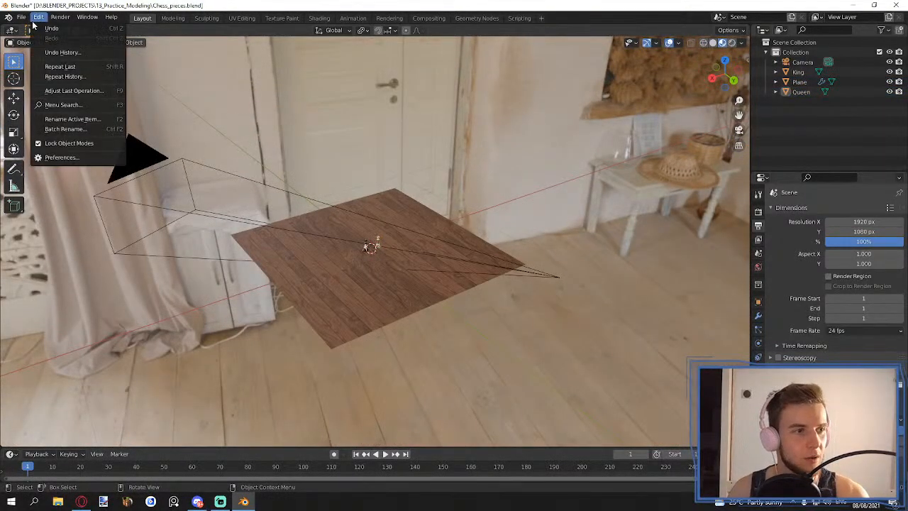
click(77, 159)
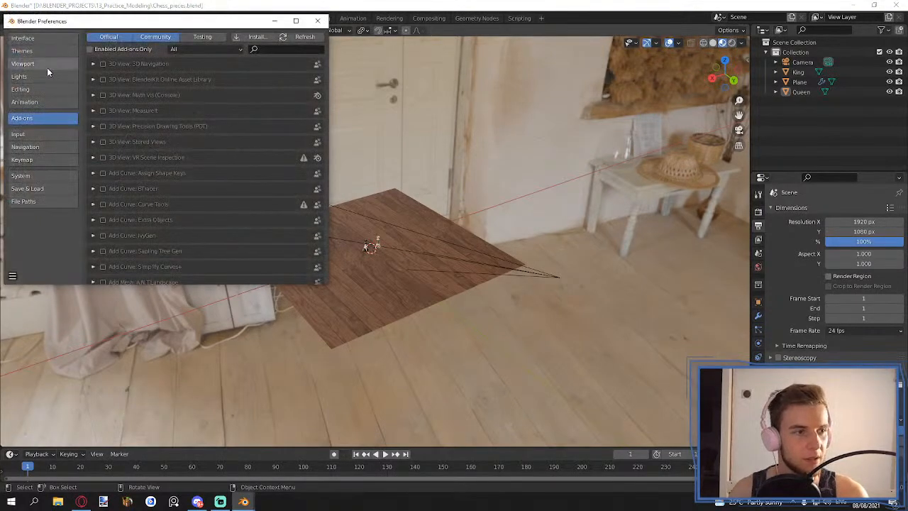
click(277, 50)
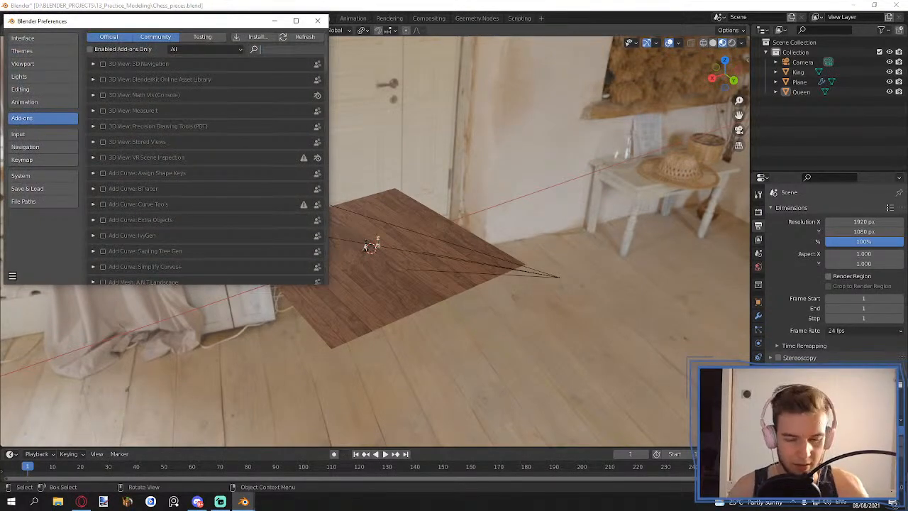
text(screen)
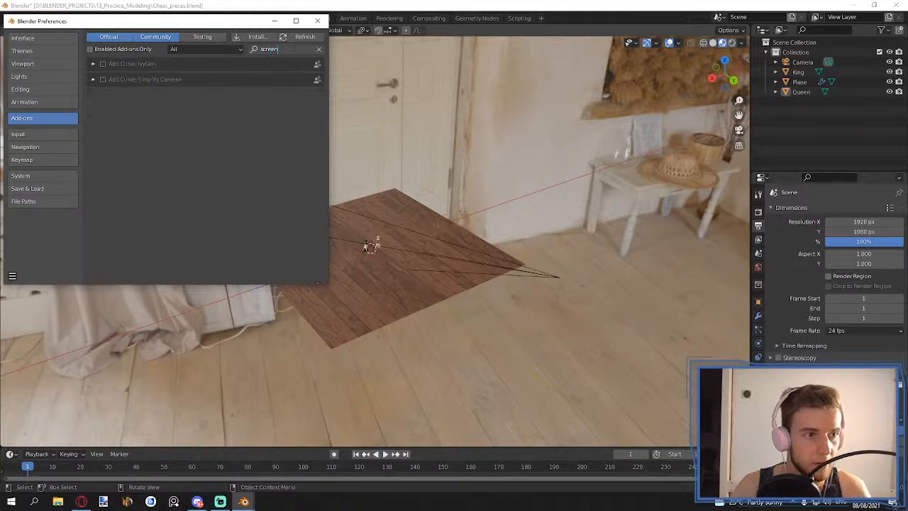
- Search the add-ons for "cast" instead, clear the search and close the preferences
key(BackSpace)
key(BackSpace)
key(BackSpace)
key(BackSpace)
key(BackSpace)
key(BackSpace)
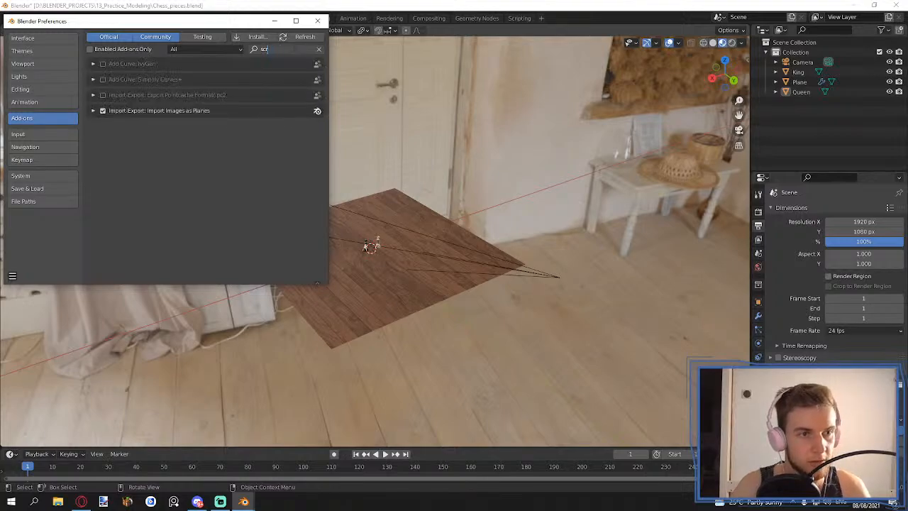
text(cast)
key(BackSpace)
key(BackSpace)
key(BackSpace)
key(BackSpace)
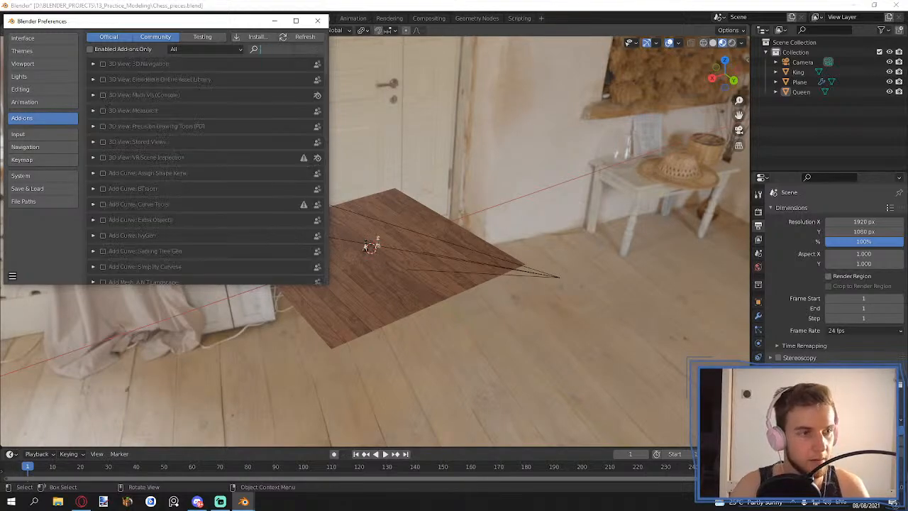
click(317, 21)
- Examine the textured king and queen on the wooden plane up close from a low angle
scroll(412, 173, up, 9)
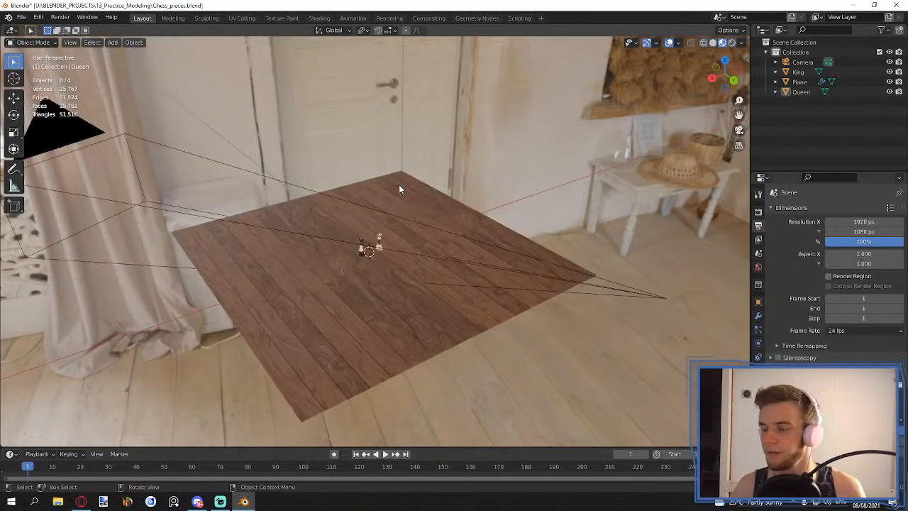
middle_drag(399, 186, 398, 165)
scroll(354, 212, up, 3)
scroll(354, 211, up, 4)
middle_drag(354, 213, 334, 222)
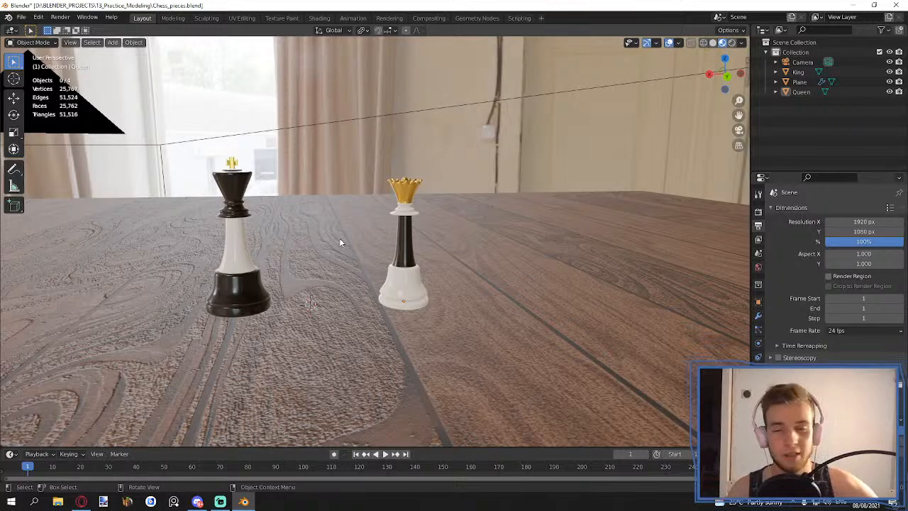
scroll(355, 256, down, 4)
scroll(384, 253, up, 3)
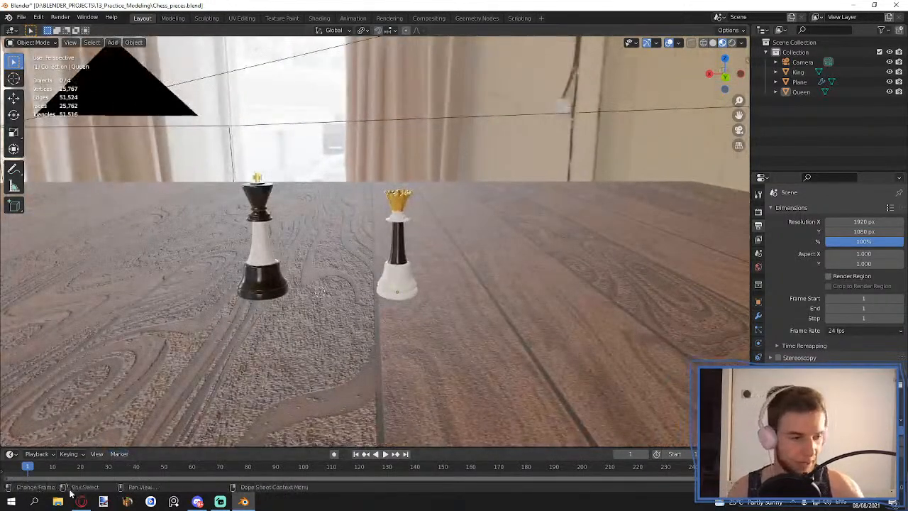
- Switch to File Explorer, browse to BLENDER_PROJECTS\13_Practice_Modeling\Renders on drive D: and open the Chess10001 image
key(super+e)
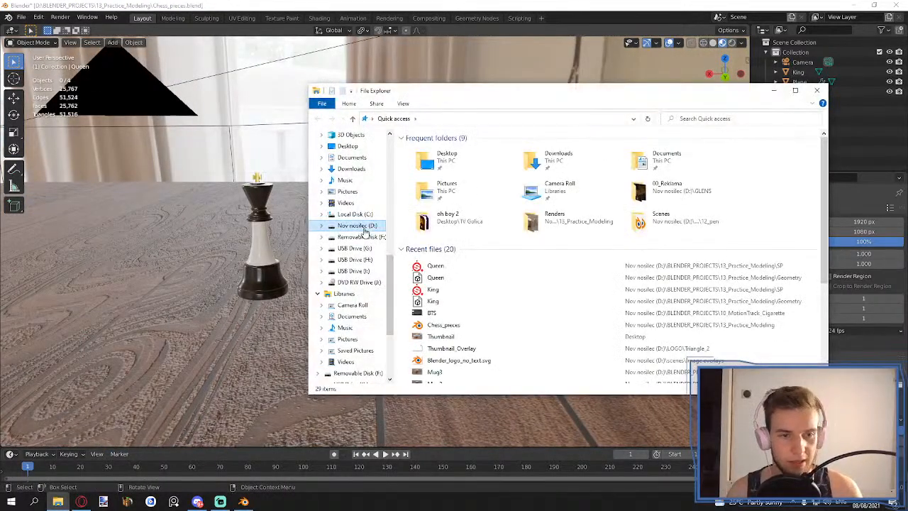
click(358, 226)
click(575, 170)
double_click(574, 171)
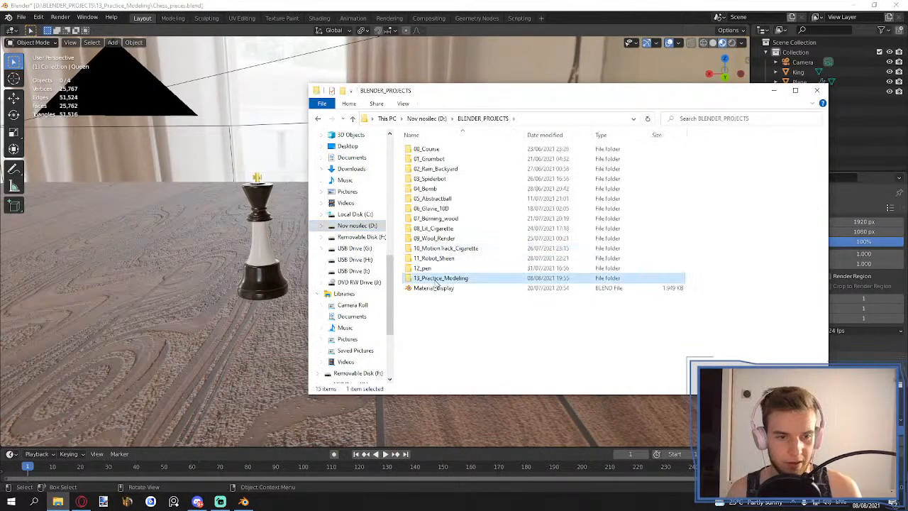
double_click(437, 271)
double_click(435, 179)
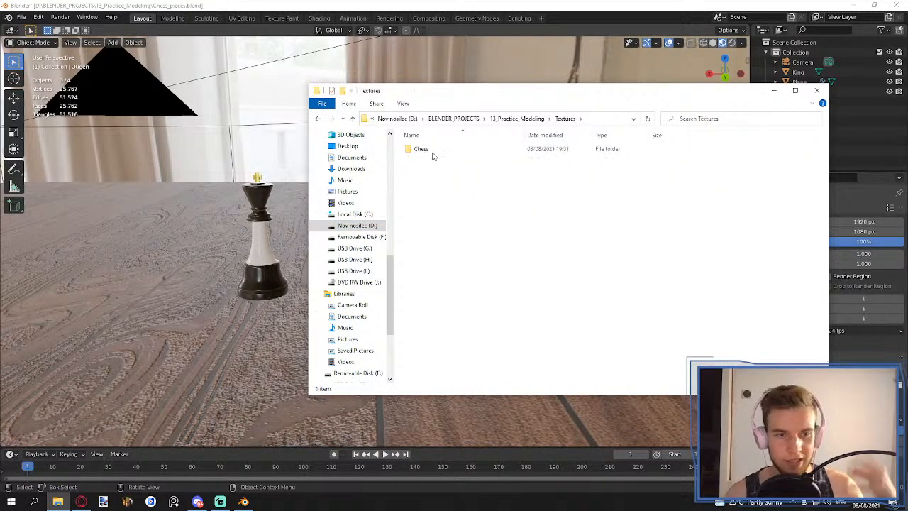
click(528, 118)
double_click(424, 160)
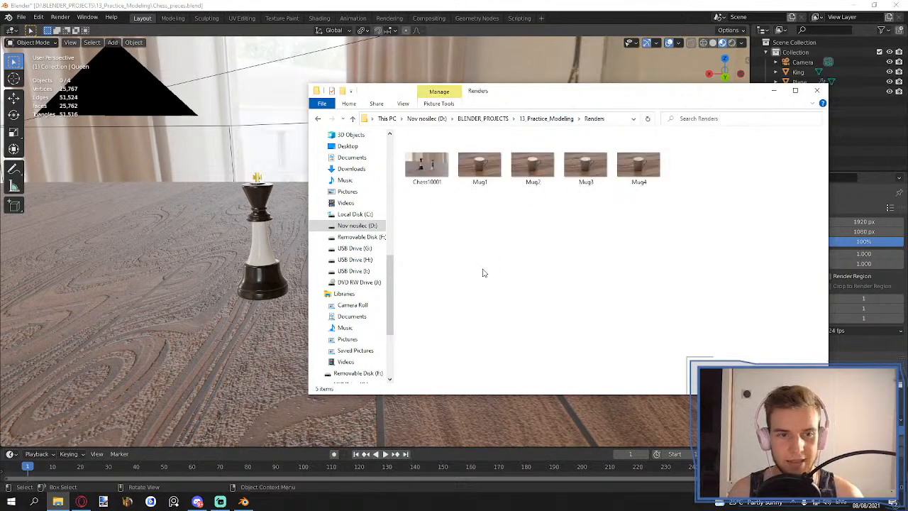
click(424, 176)
double_click(424, 170)
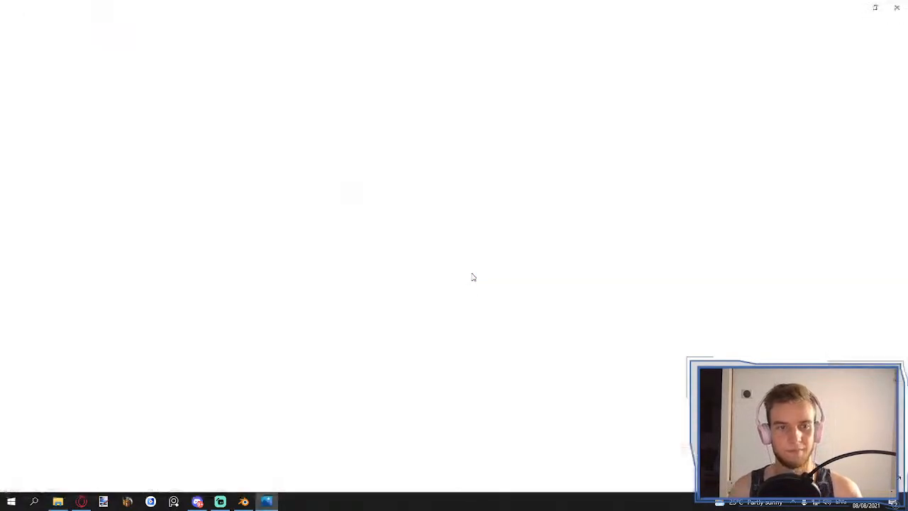